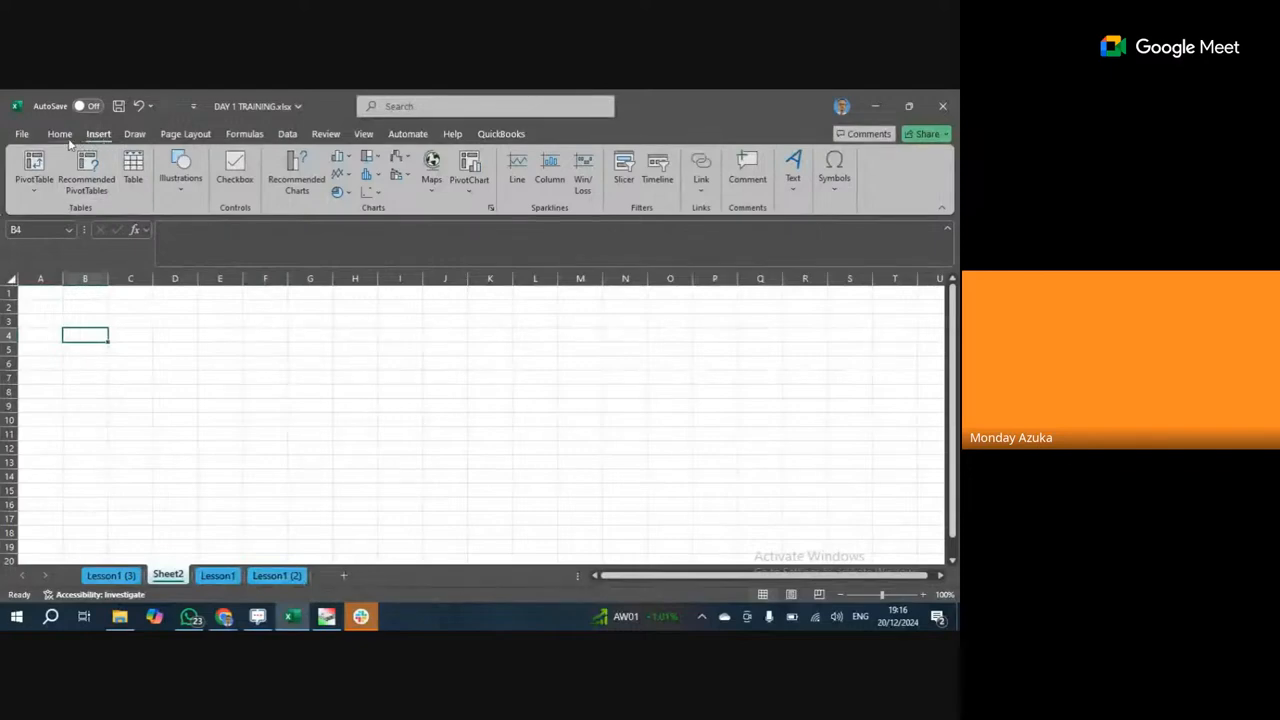
Enter the word Alpha in cell B4 of Sheet2 and reselect B4.
{"action": "left_click", "coordinate": [60, 134]}
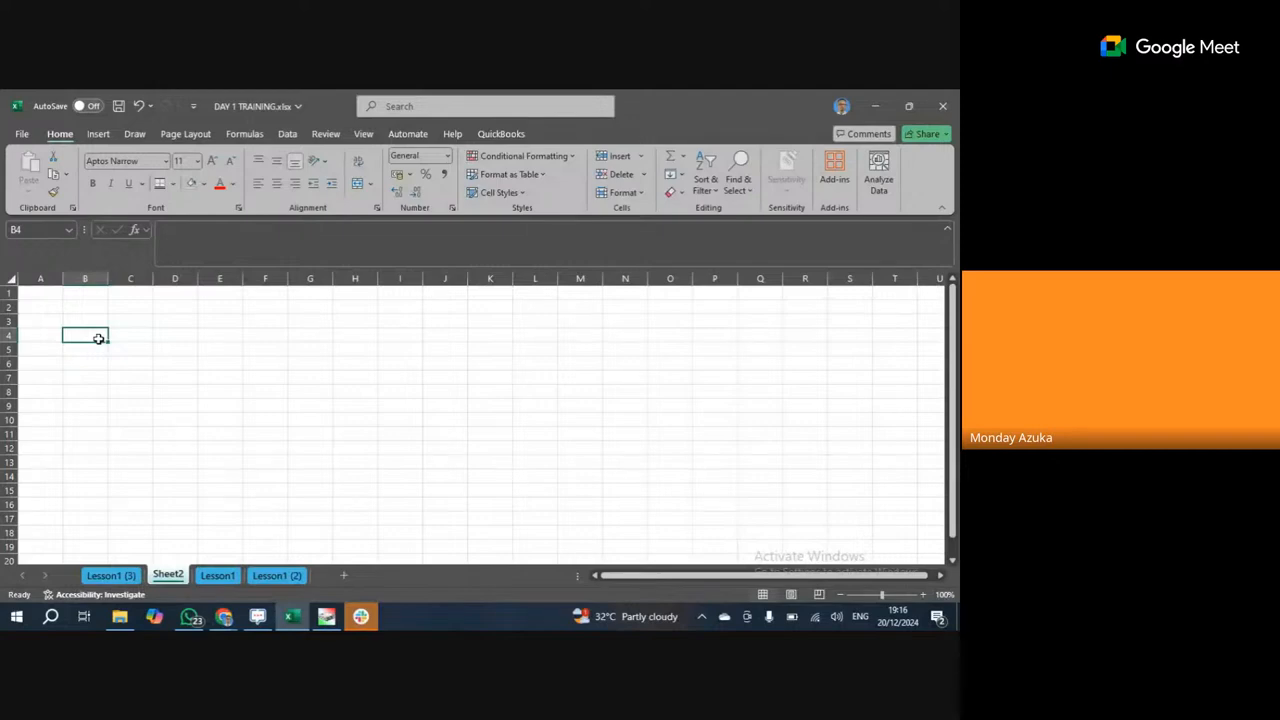
{"action": "type", "text": "Alpha"}
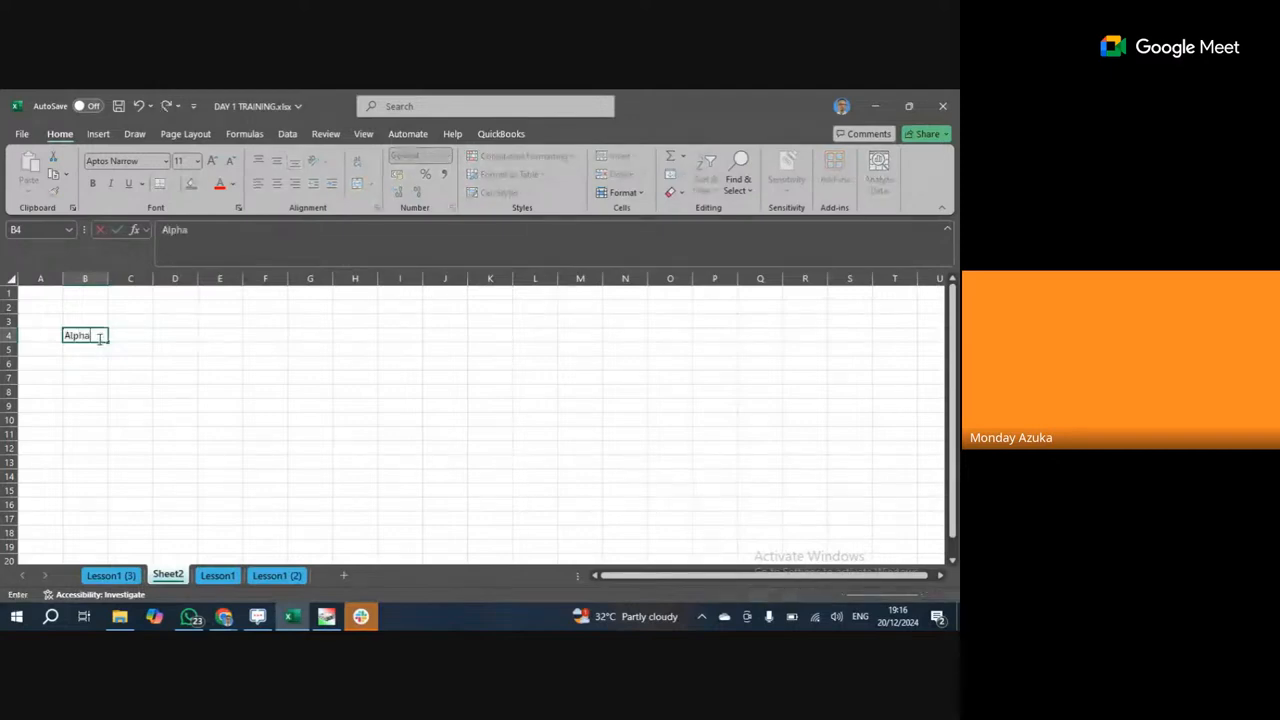
{"action": "left_click", "coordinate": [103, 374]}
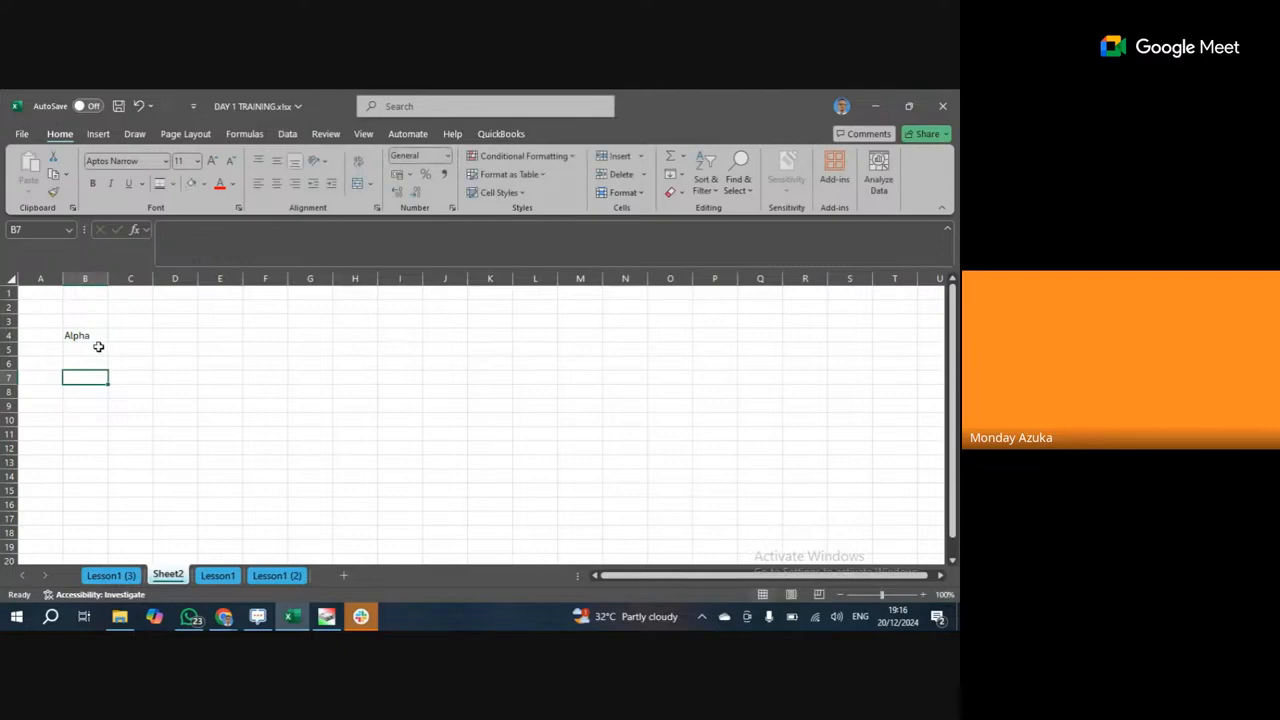
{"action": "left_click", "coordinate": [100, 348]}
{"action": "left_click", "coordinate": [119, 335]}
{"action": "left_click", "coordinate": [88, 336]}
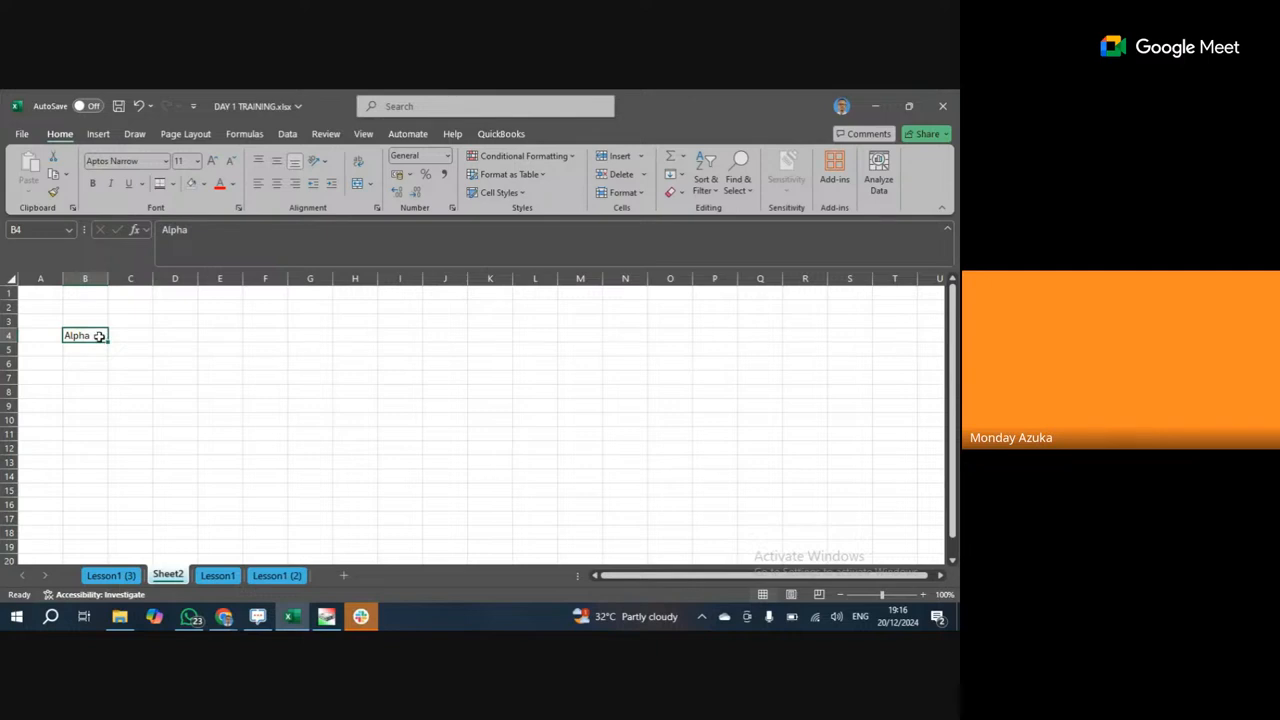
{"action": "left_click_drag", "start_coordinate": [109, 336], "coordinate": [116, 336]}
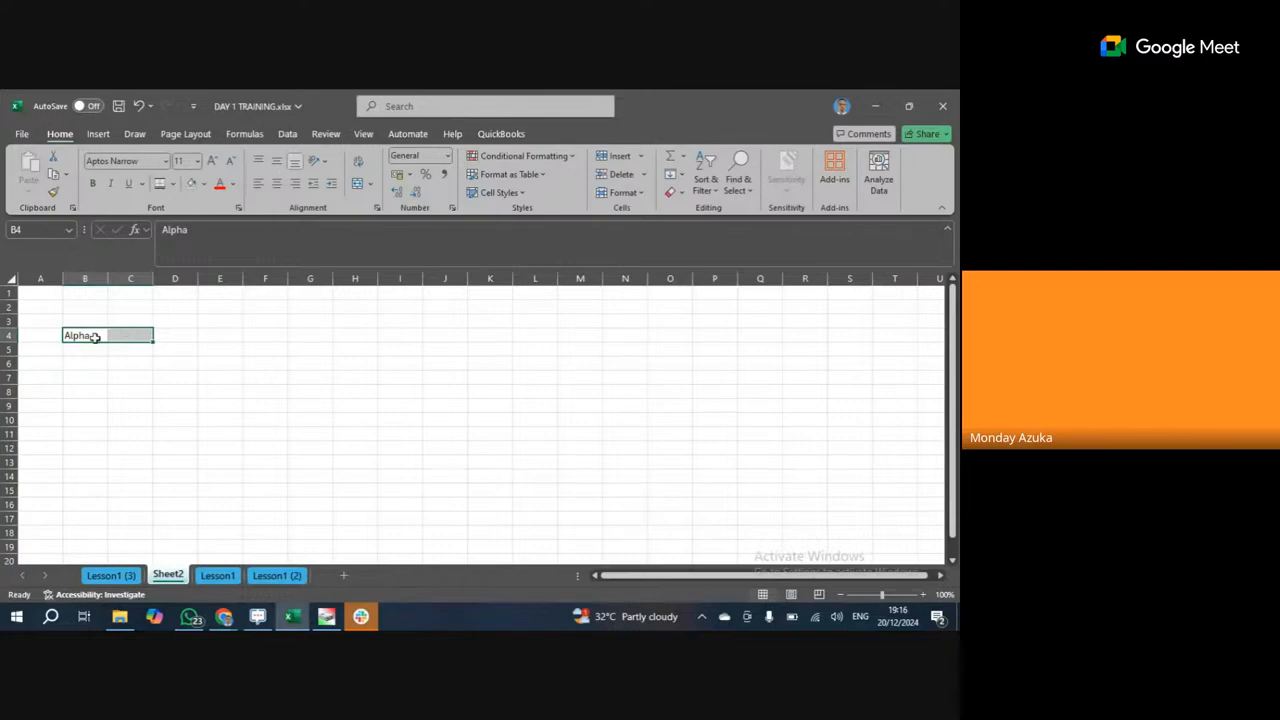
{"action": "left_click_drag", "start_coordinate": [95, 338], "coordinate": [124, 337]}
{"action": "left_click", "coordinate": [89, 334]}
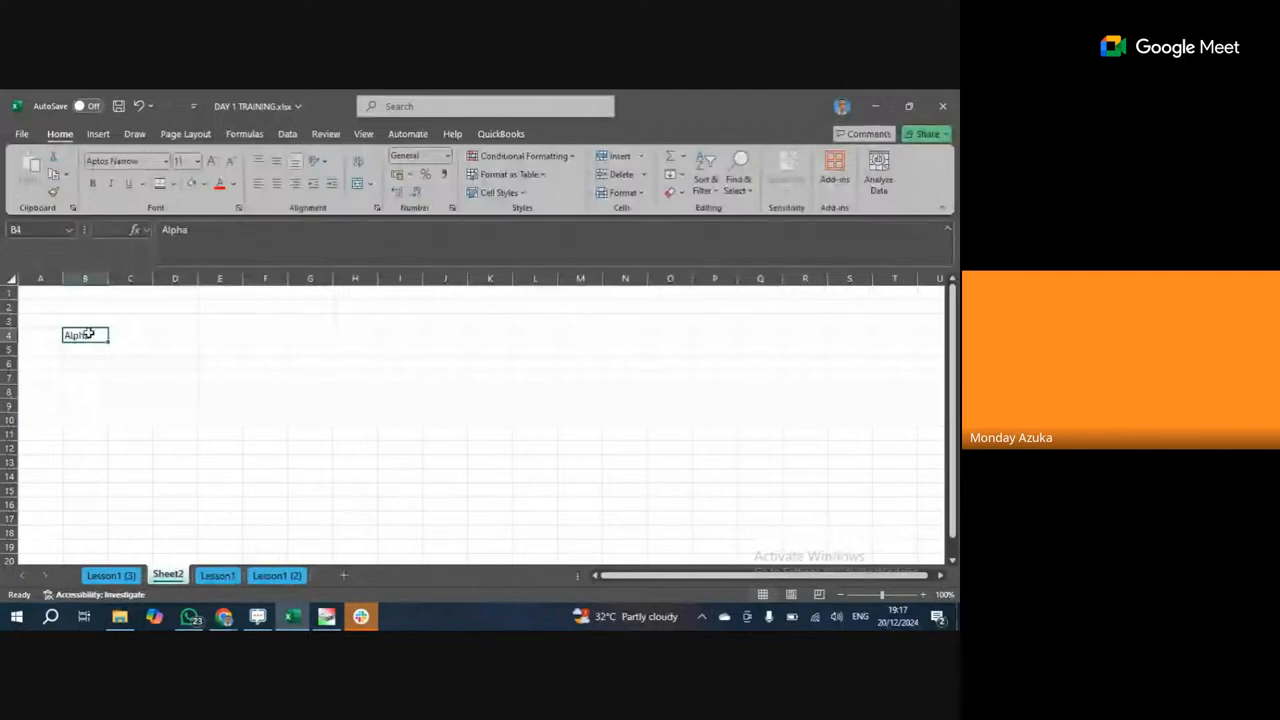
{"action": "left_click_drag", "start_coordinate": [88, 334], "coordinate": [116, 334]}
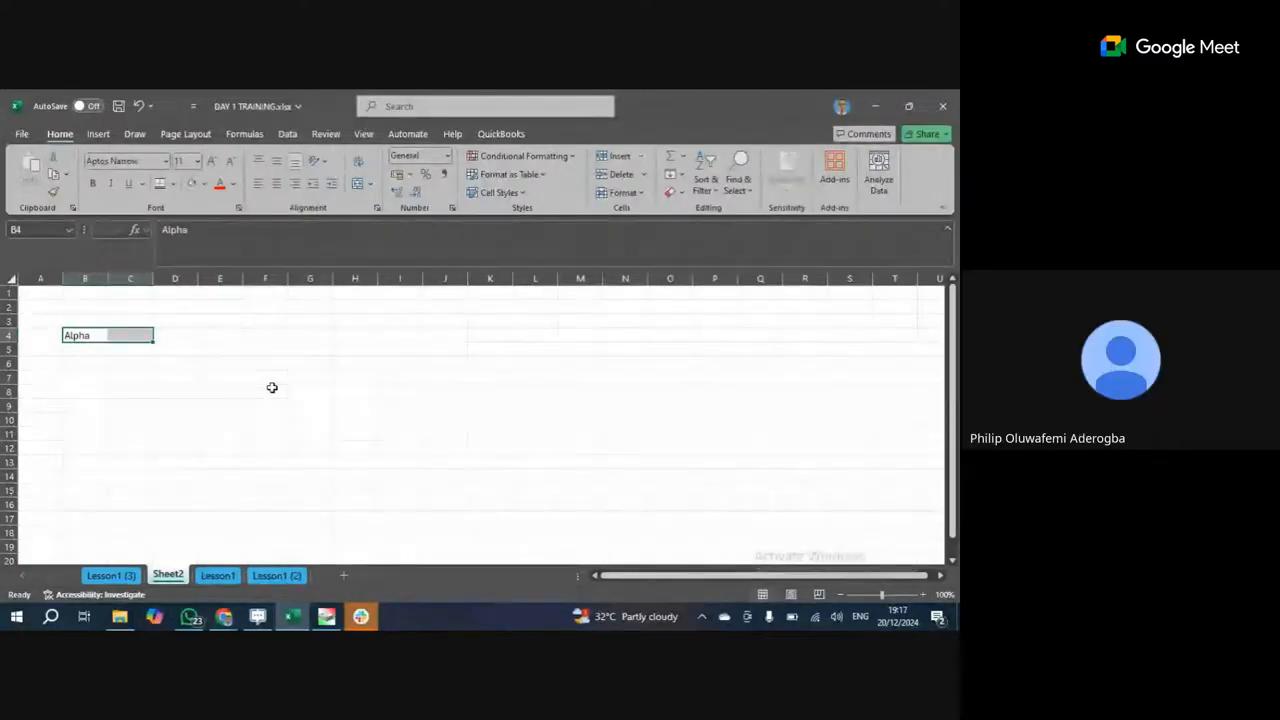
{"action": "left_click", "coordinate": [140, 349]}
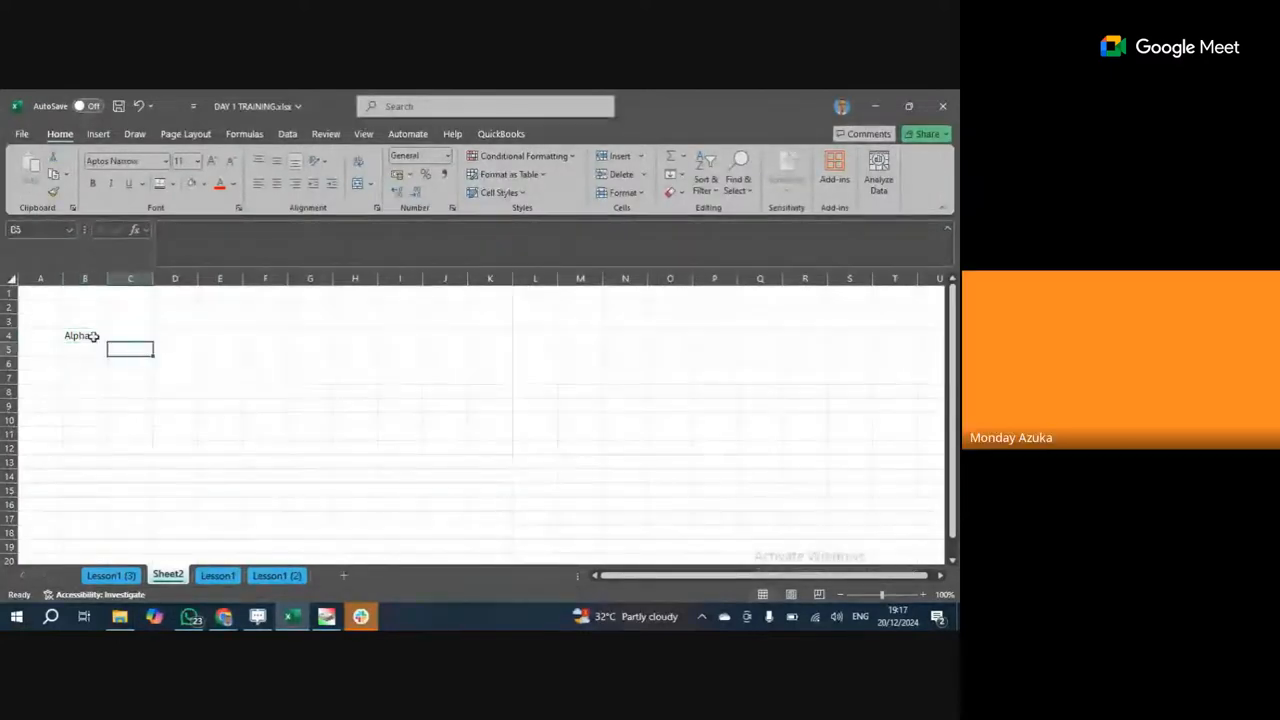
{"action": "left_click", "coordinate": [94, 336]}
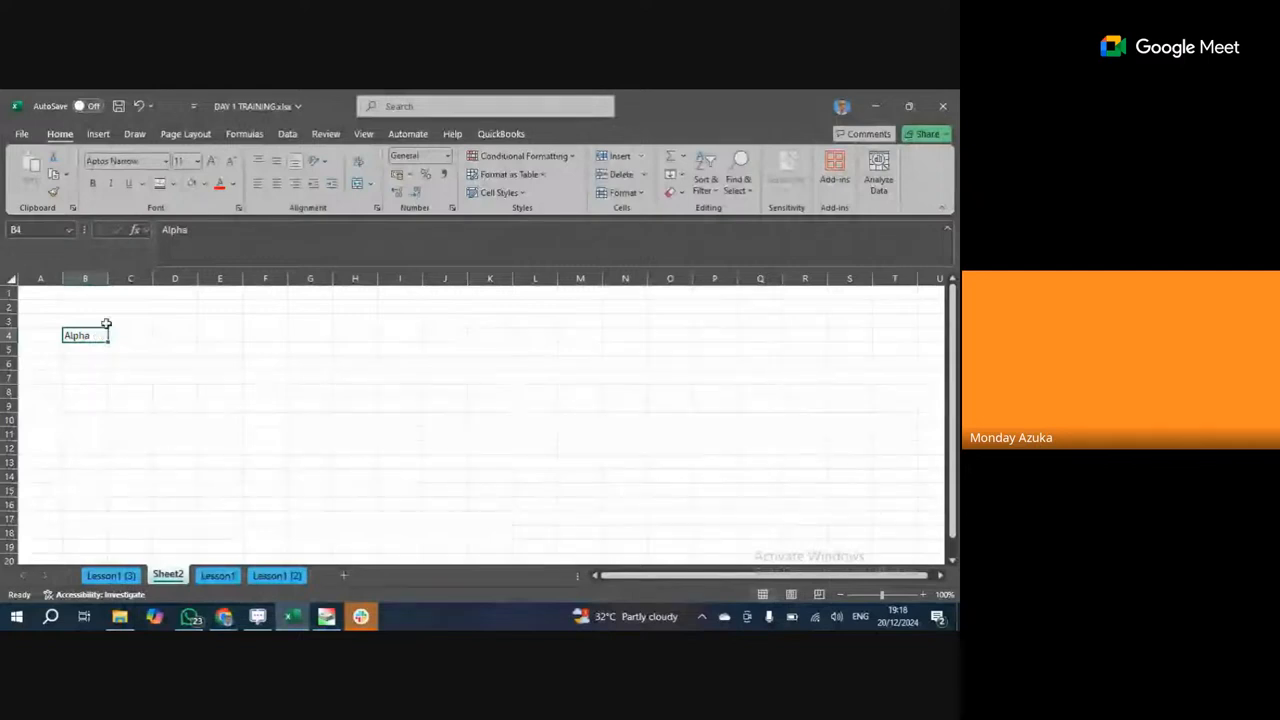
{"action": "left_click_drag", "start_coordinate": [105, 333], "coordinate": [117, 331]}
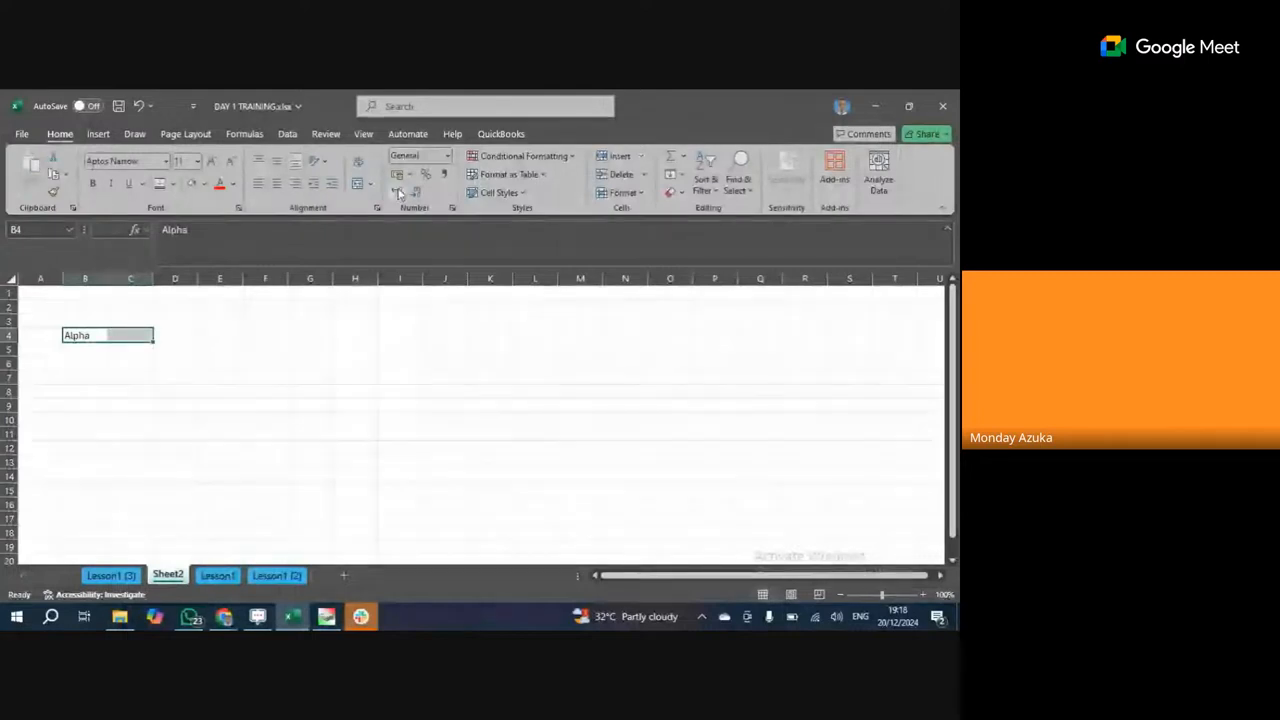
{"action": "key", "text": "alt+h"}
{"action": "key", "text": "m"}
{"action": "key", "text": "c"}
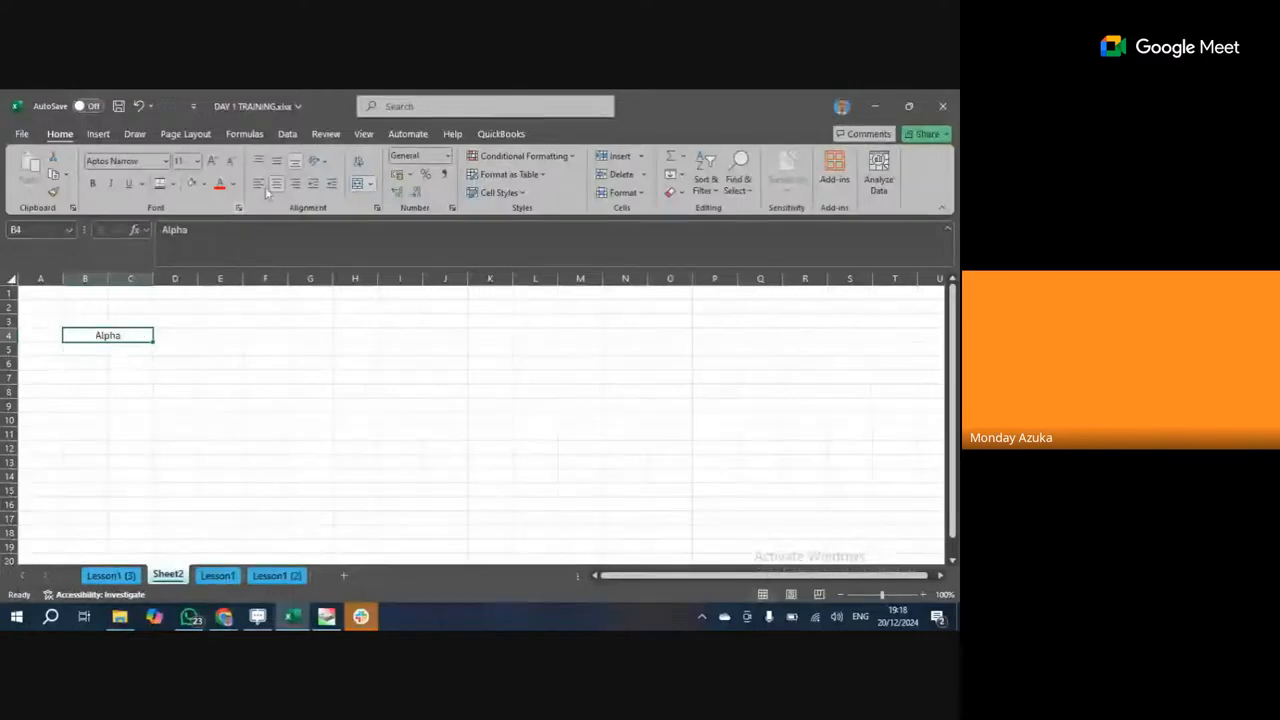
{"action": "left_click", "coordinate": [355, 186]}
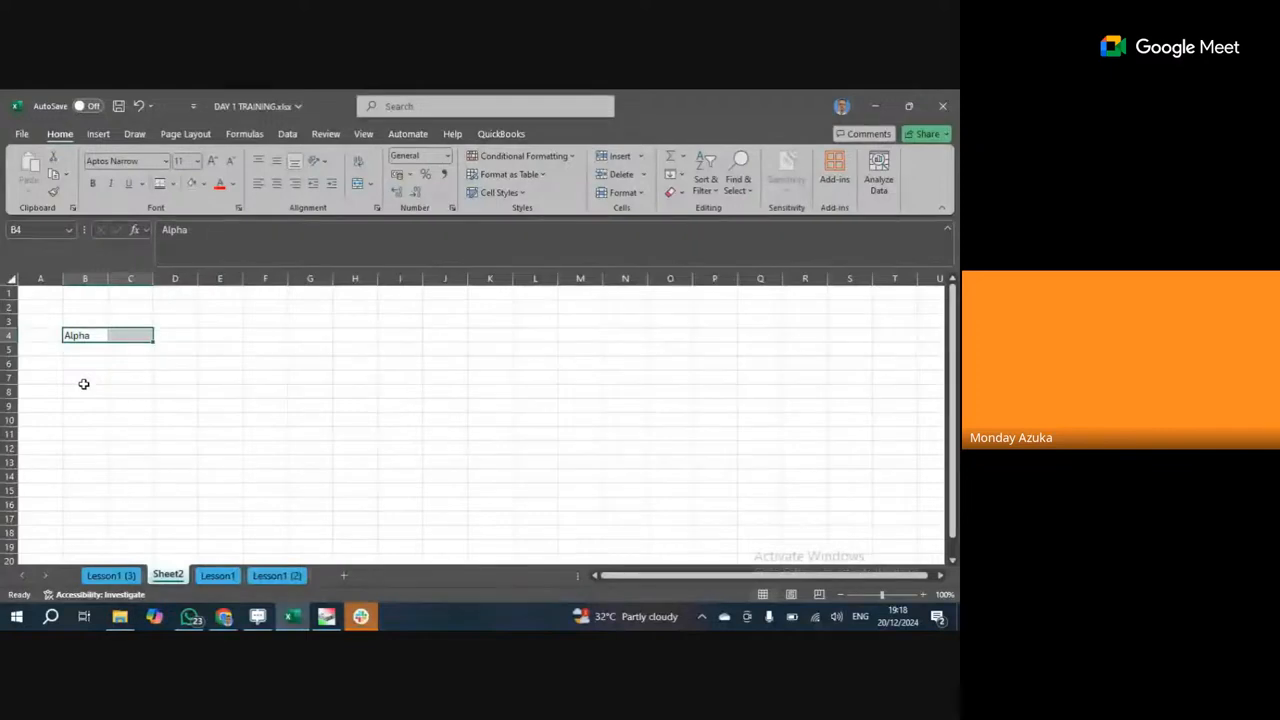
{"action": "left_click", "coordinate": [158, 319]}
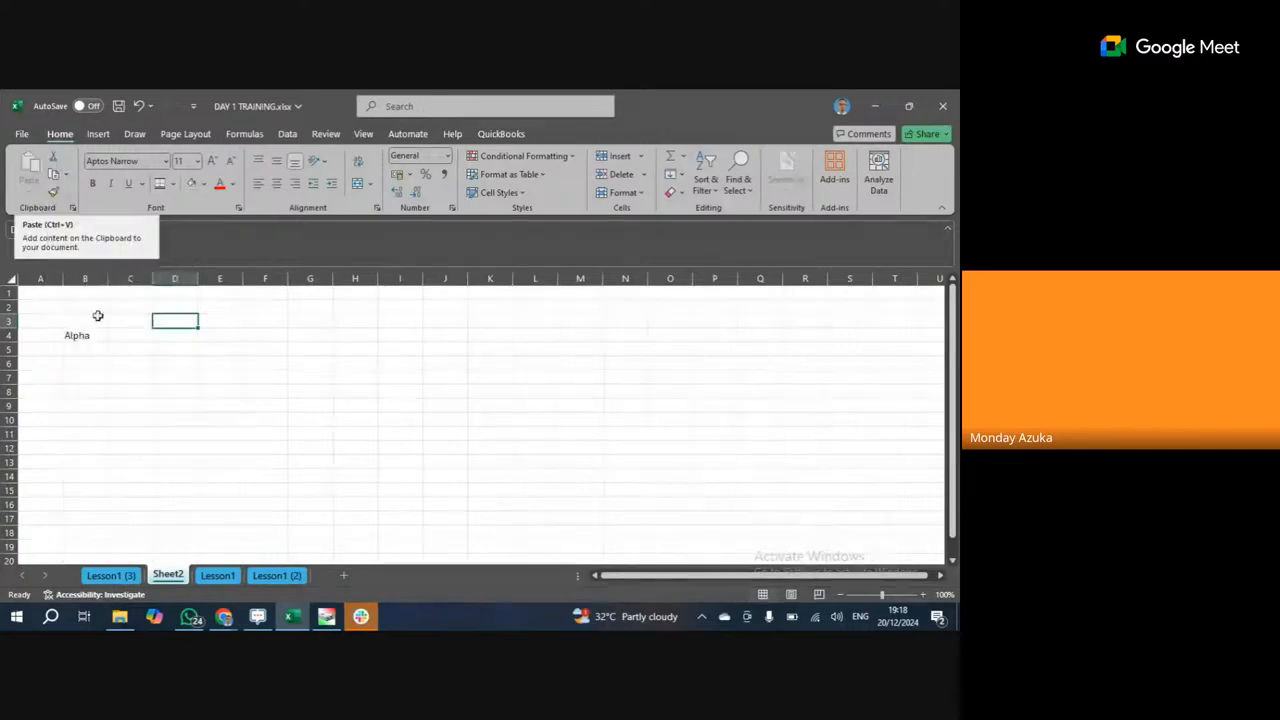
Enter the number 100 in cell D6.
{"action": "left_click", "coordinate": [171, 353]}
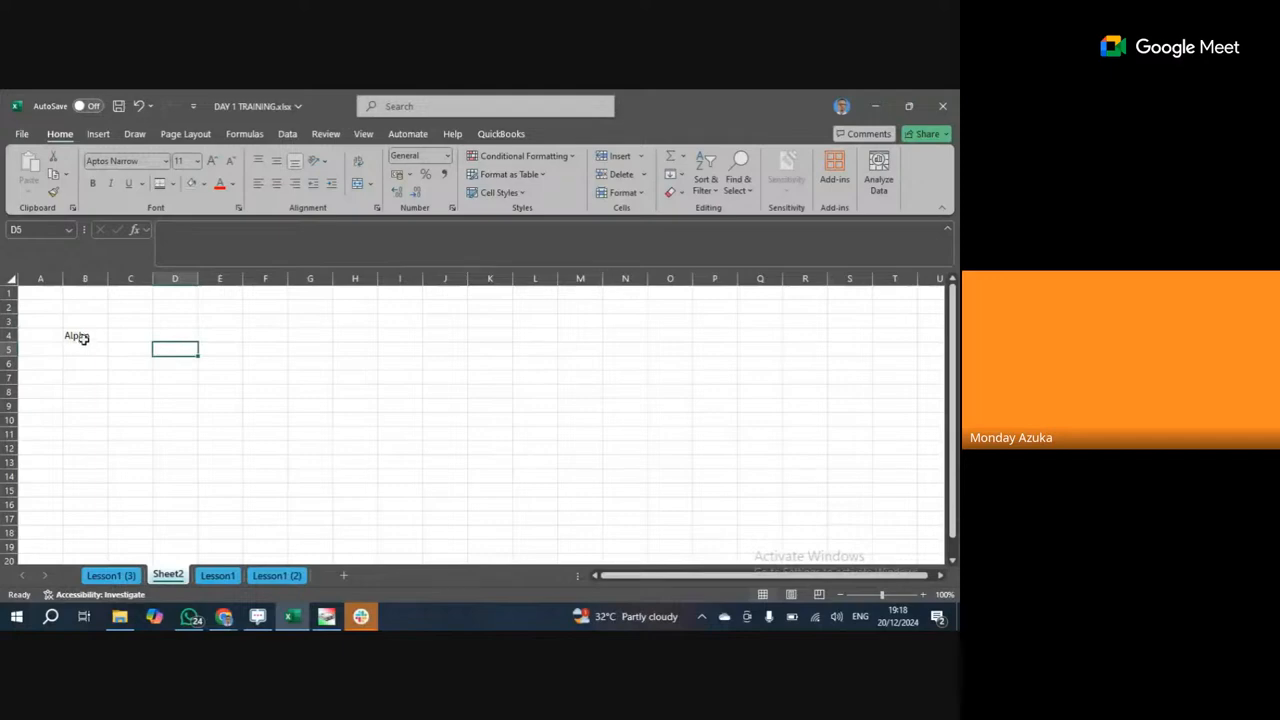
{"action": "left_click", "coordinate": [175, 332]}
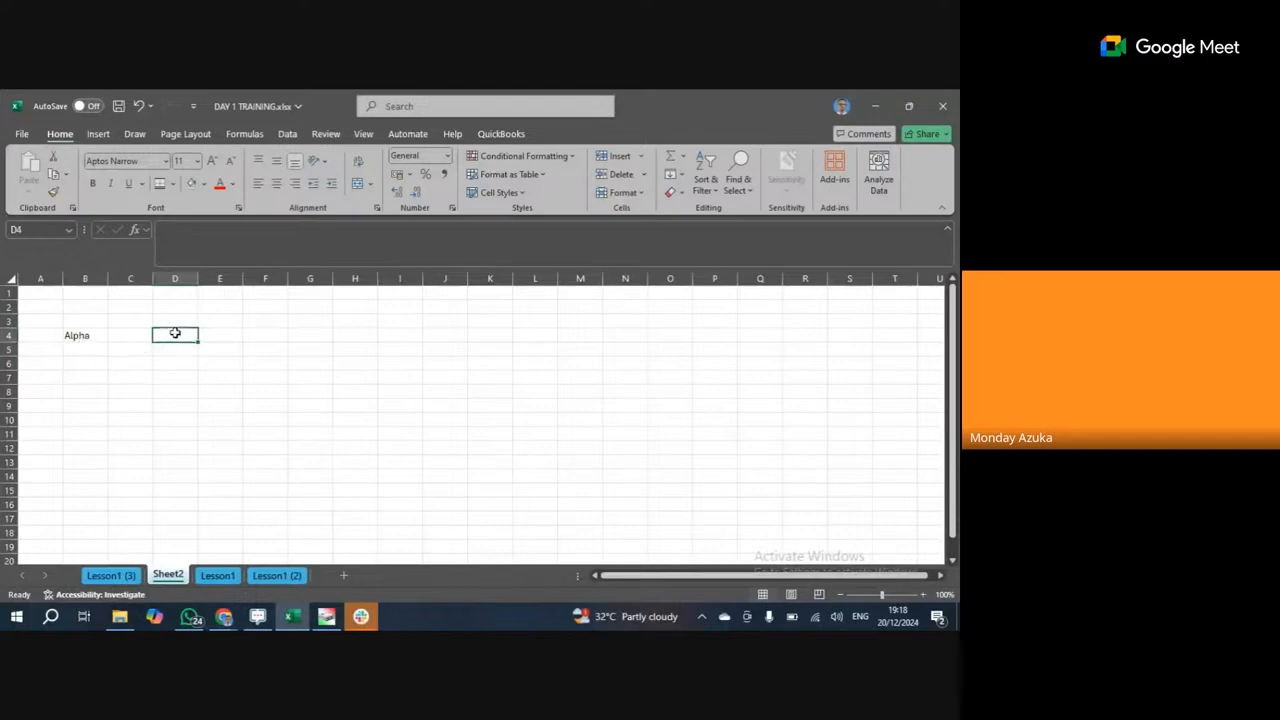
{"action": "left_click", "coordinate": [178, 360]}
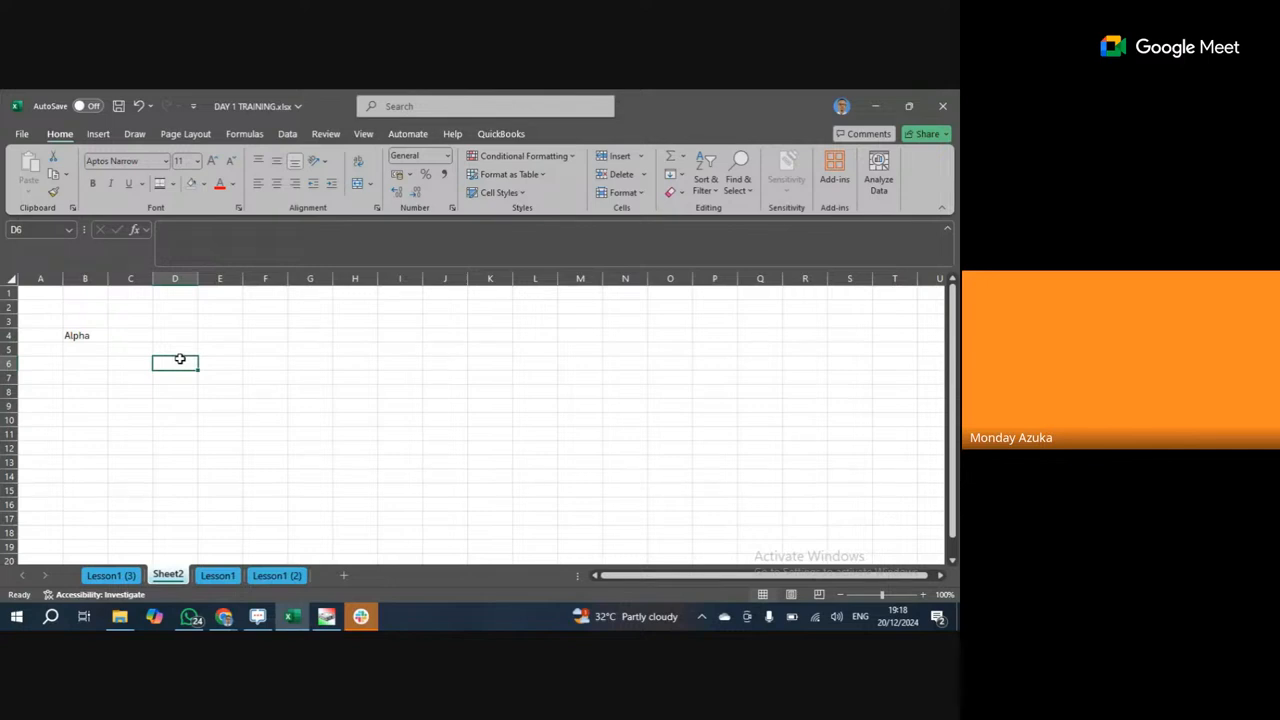
{"action": "type", "text": "100"}
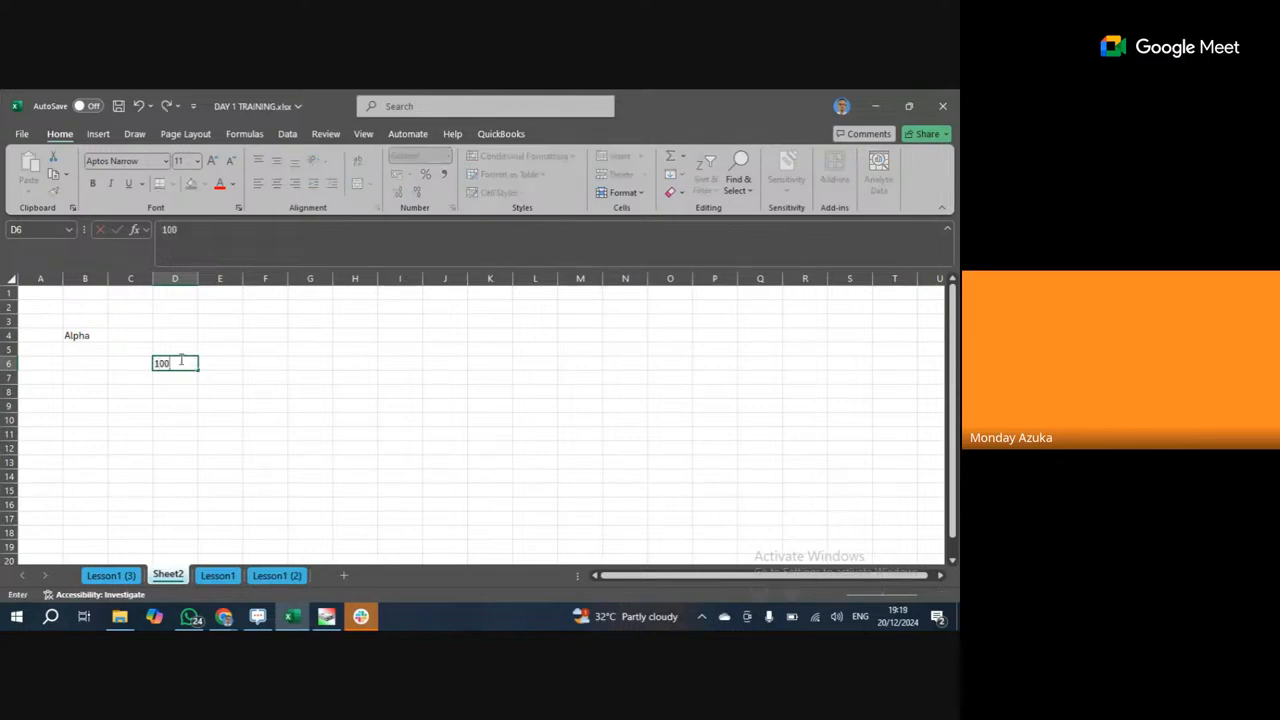
{"action": "key", "text": "Return"}
Start typing 1200 in D7, cancel that entry, and reselect D6.
{"action": "type", "text": "1"}
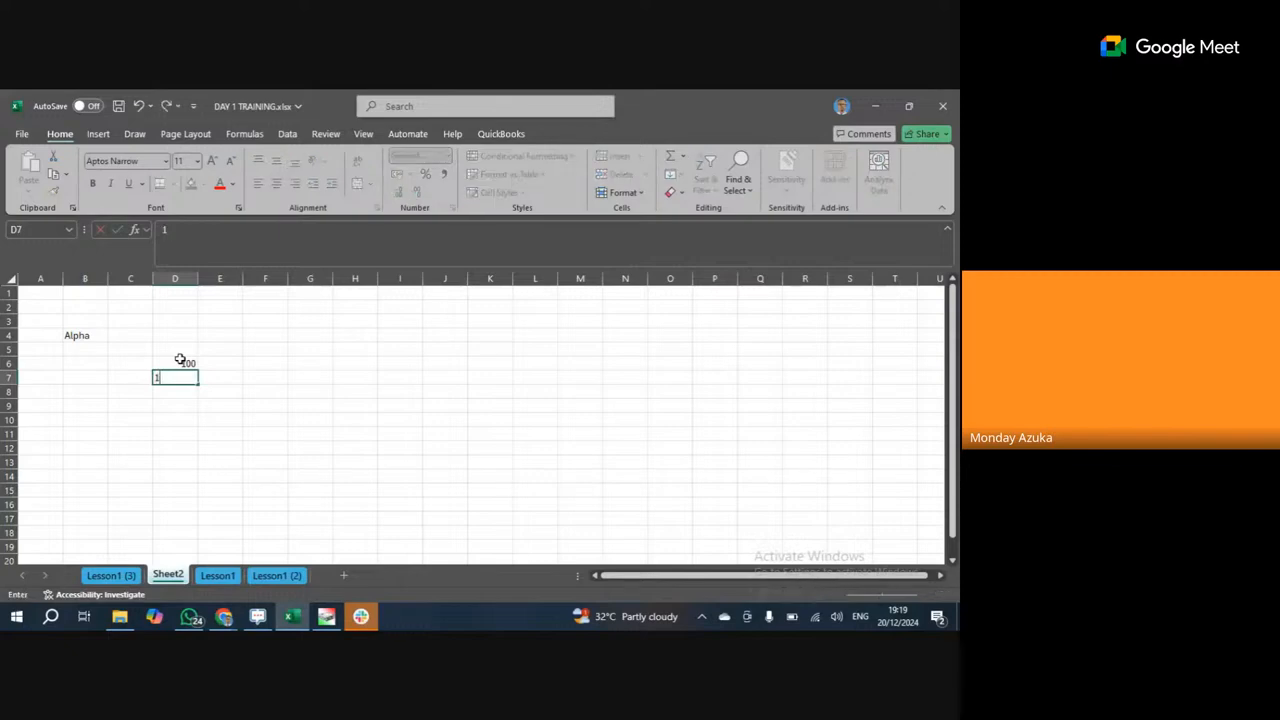
{"action": "type", "text": "200"}
{"action": "type", "text": "00"}
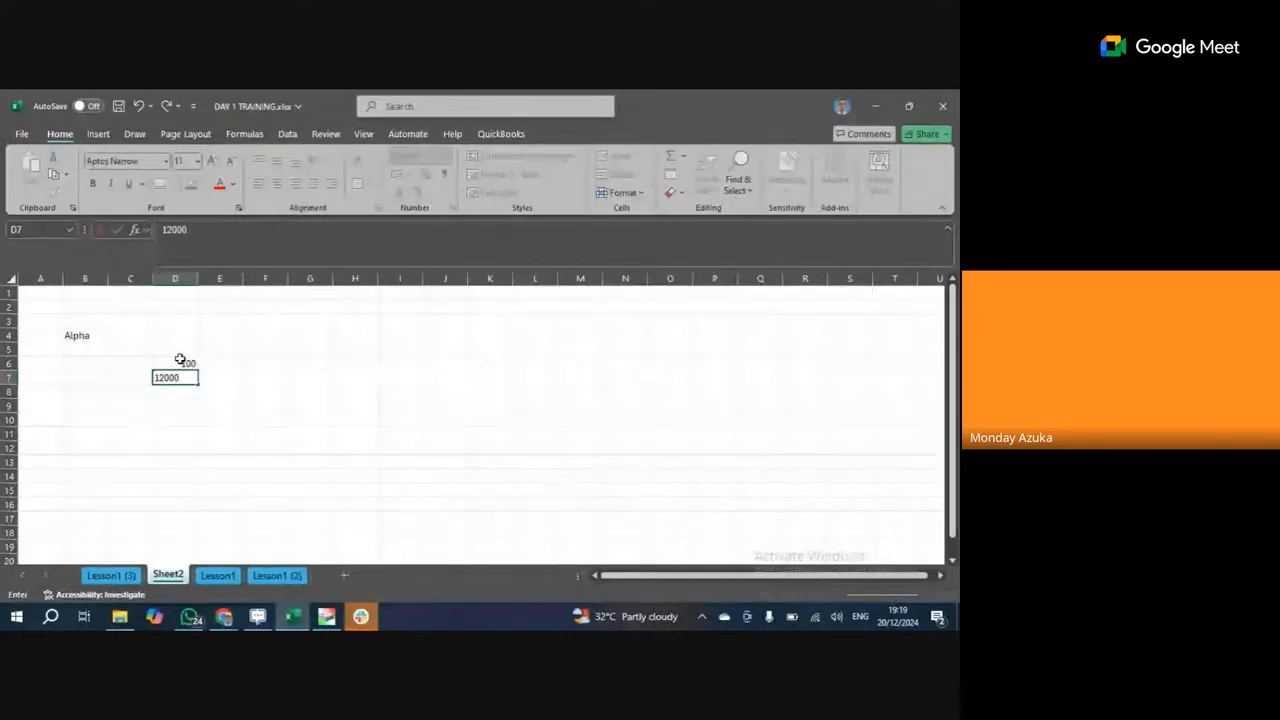
{"action": "key", "text": "BackSpace"}
{"action": "key", "text": "BackSpace"}
{"action": "key", "text": "BackSpace"}
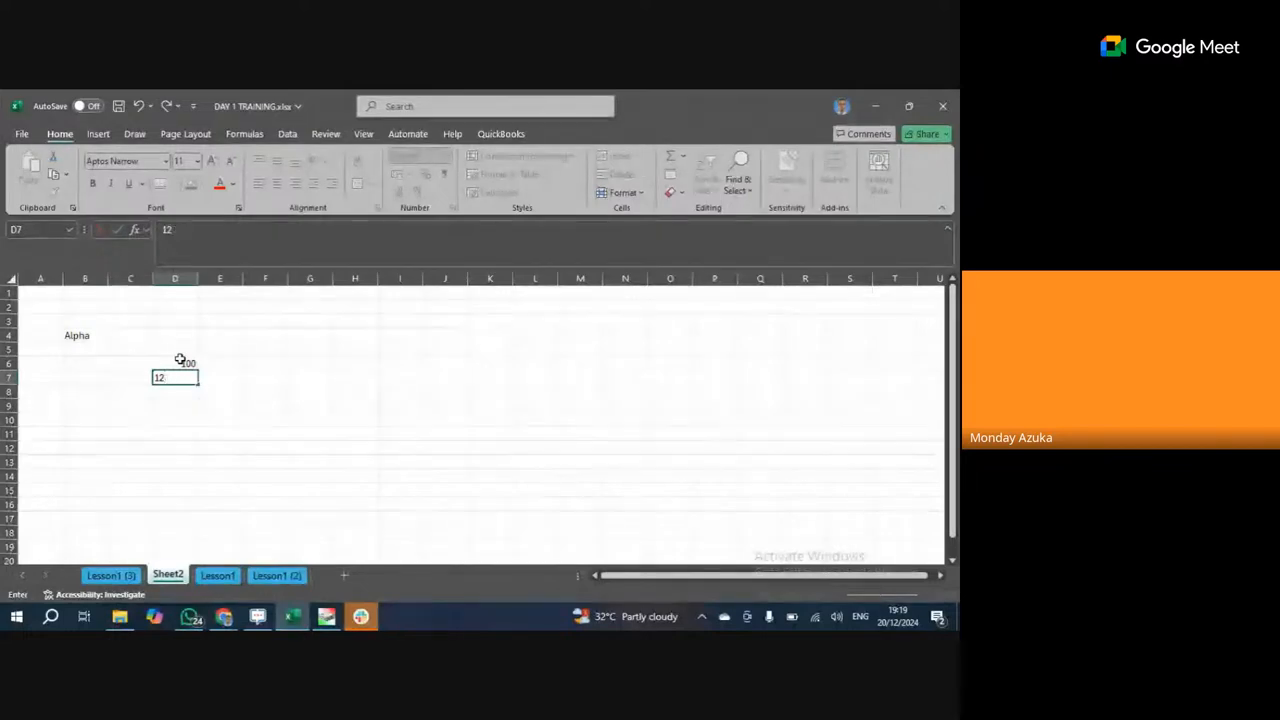
{"action": "type", "text": "00"}
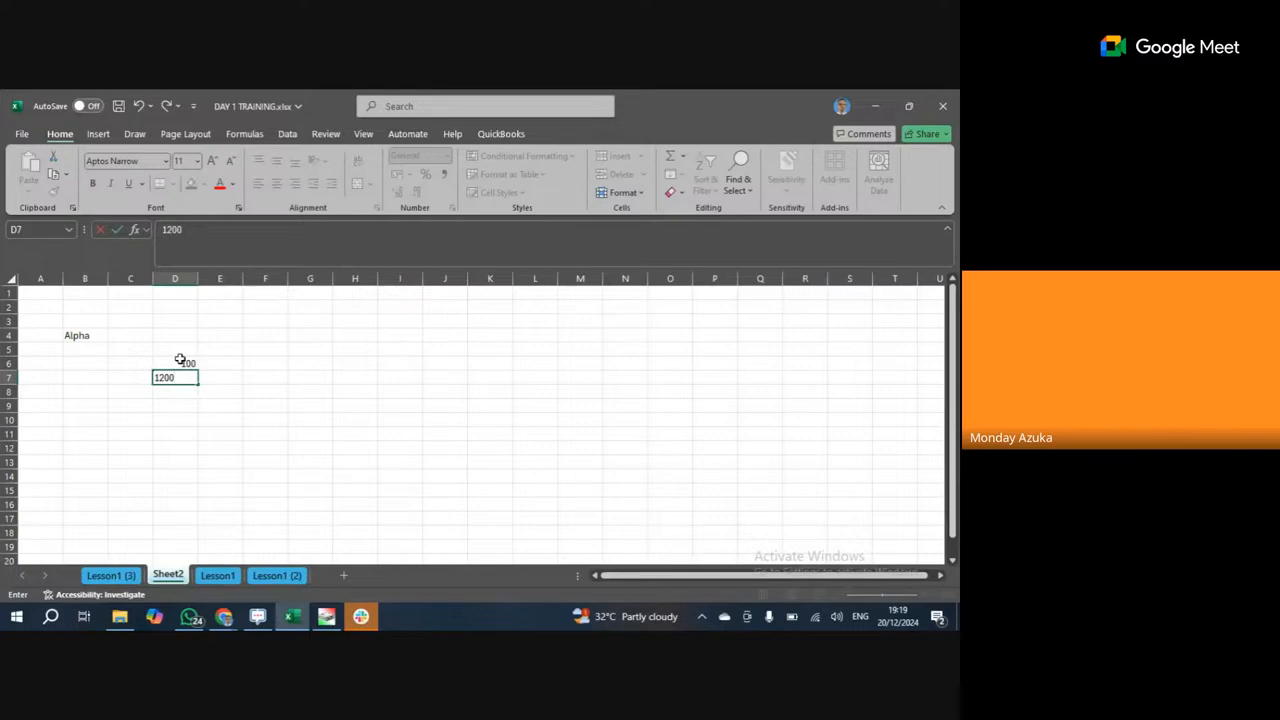
{"action": "key", "text": "Escape"}
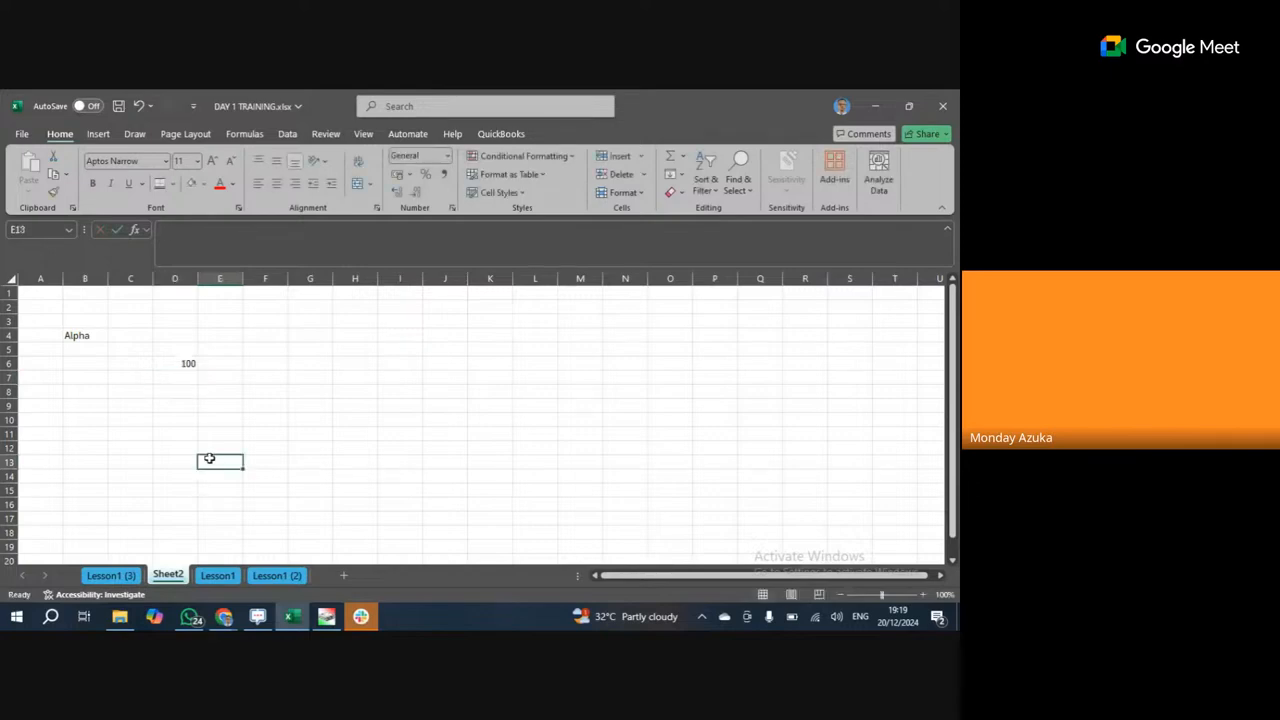
{"action": "left_click", "coordinate": [185, 363]}
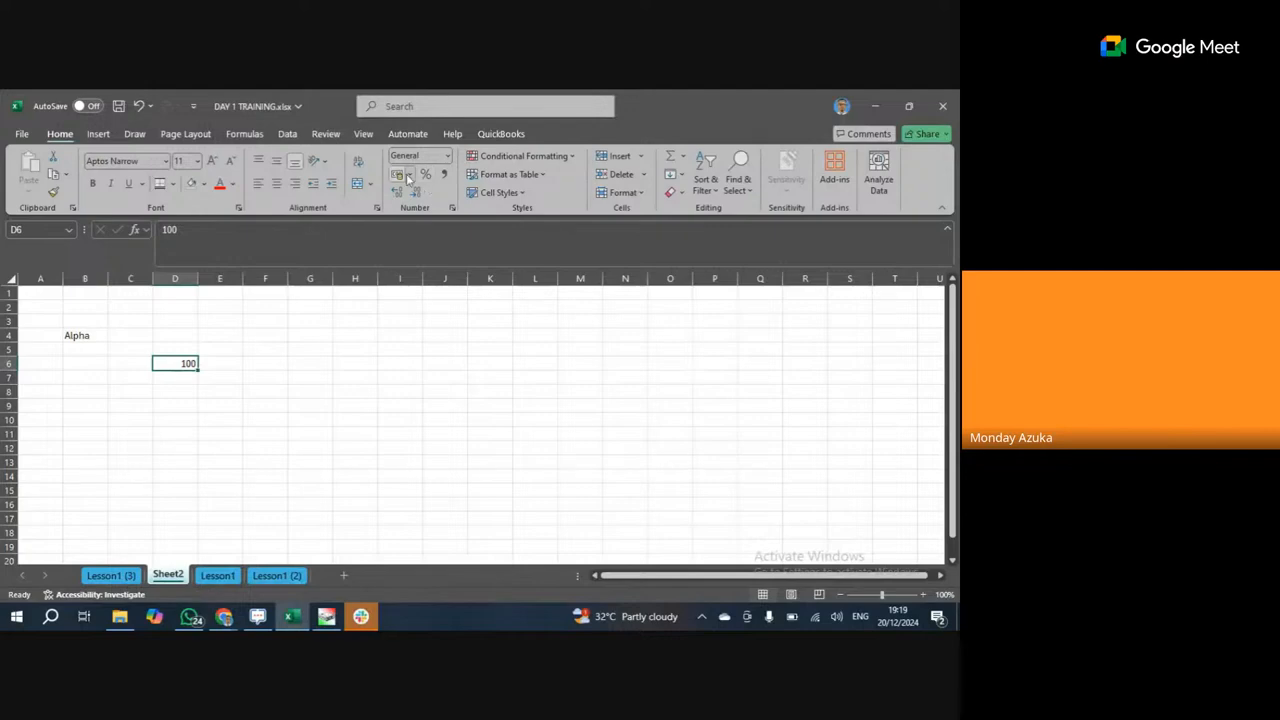
{"action": "left_click", "coordinate": [452, 210]}
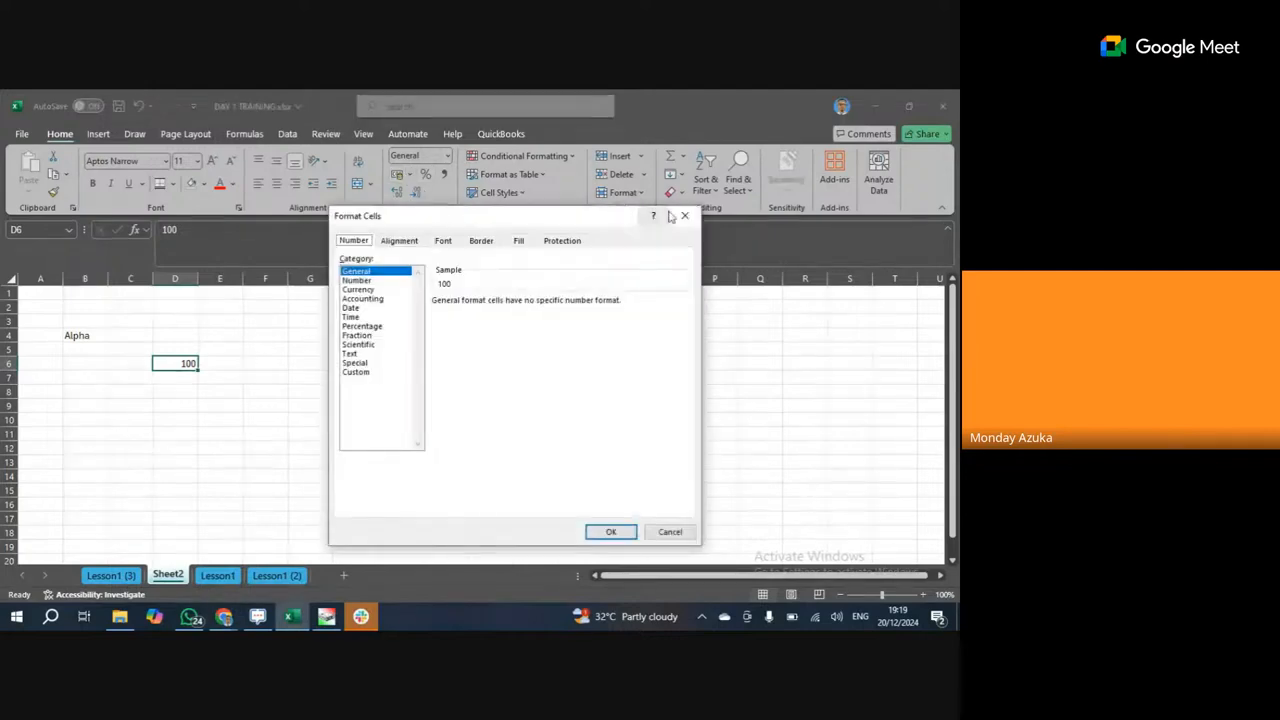
{"action": "left_click", "coordinate": [684, 216]}
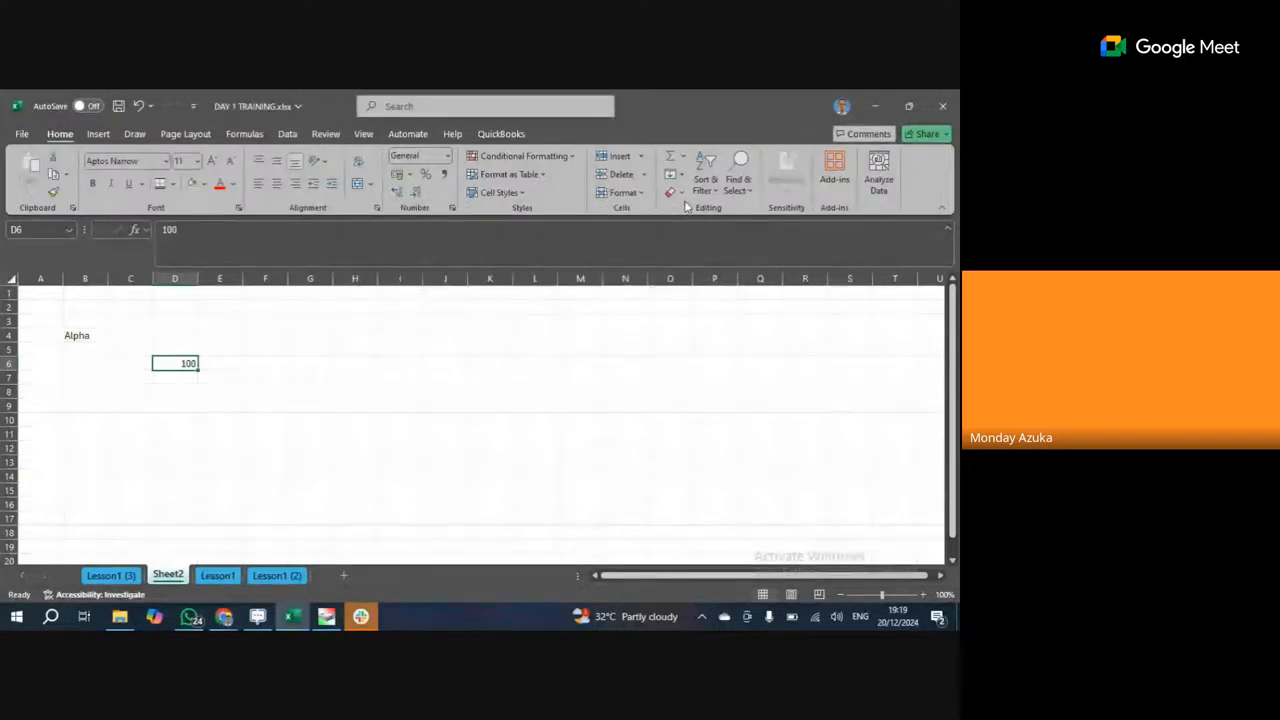
{"action": "left_click", "coordinate": [444, 337]}
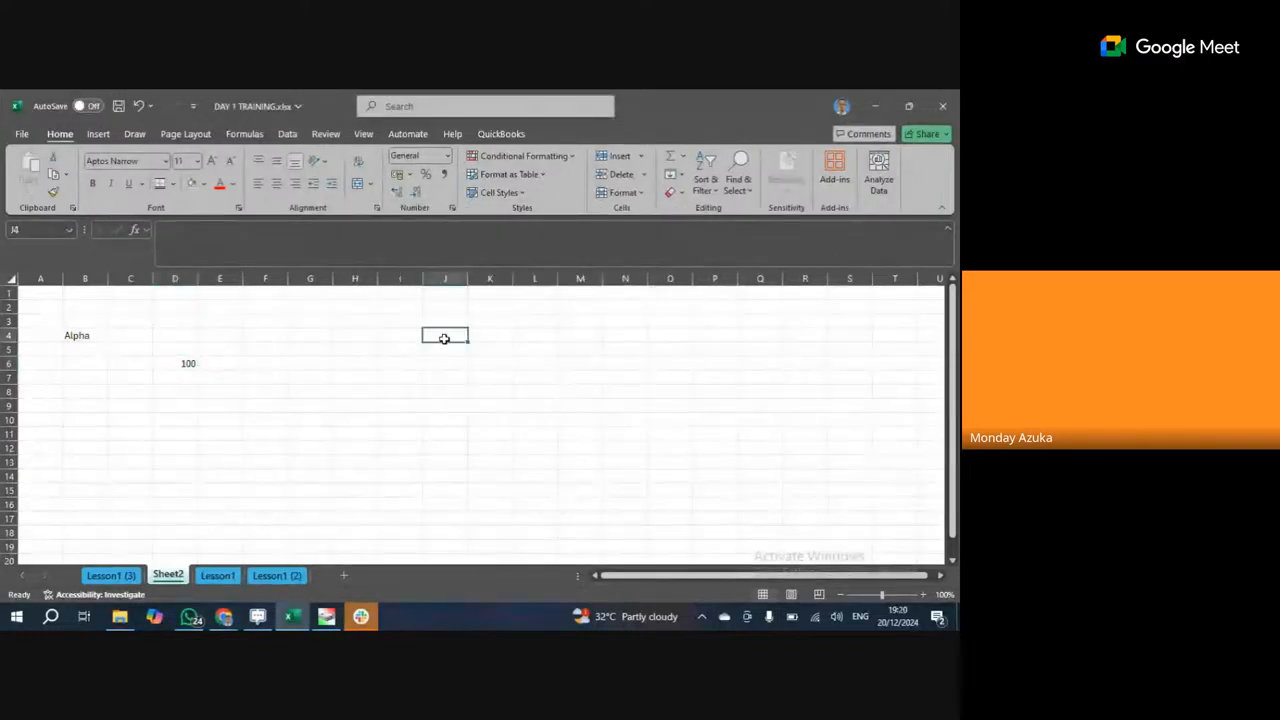
{"action": "key", "text": "ctrl+1"}
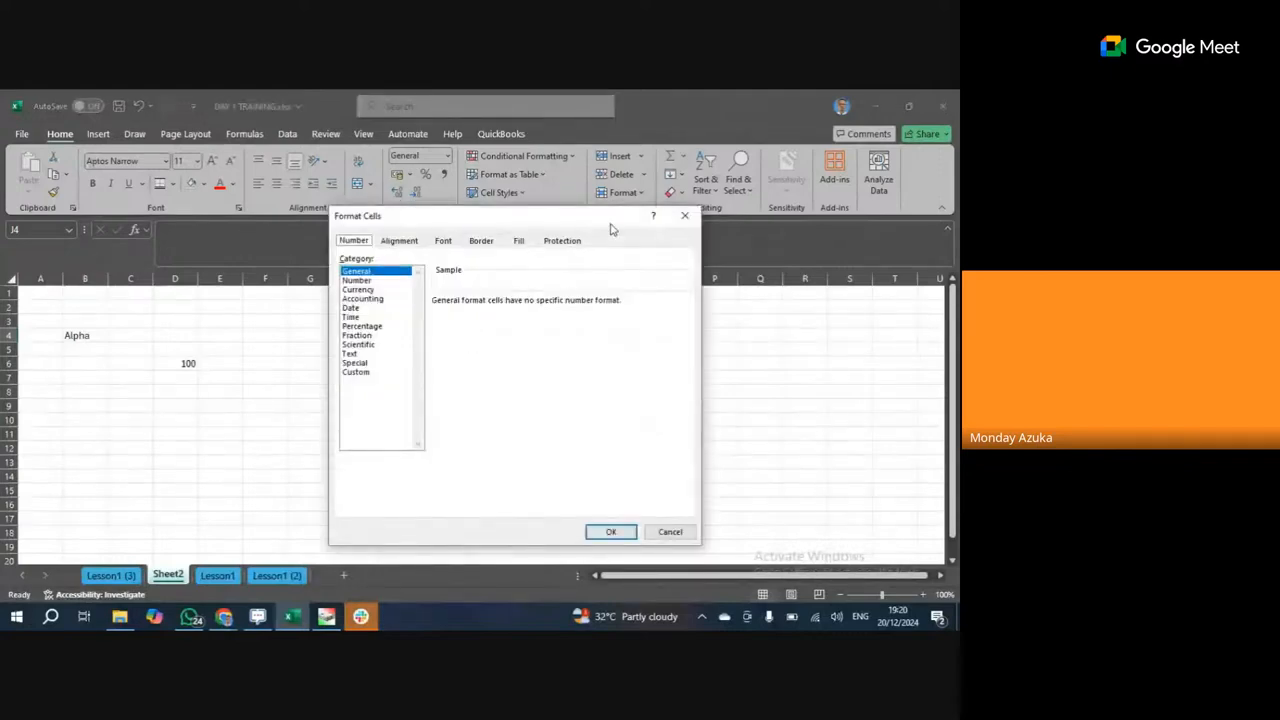
{"action": "left_click", "coordinate": [685, 216]}
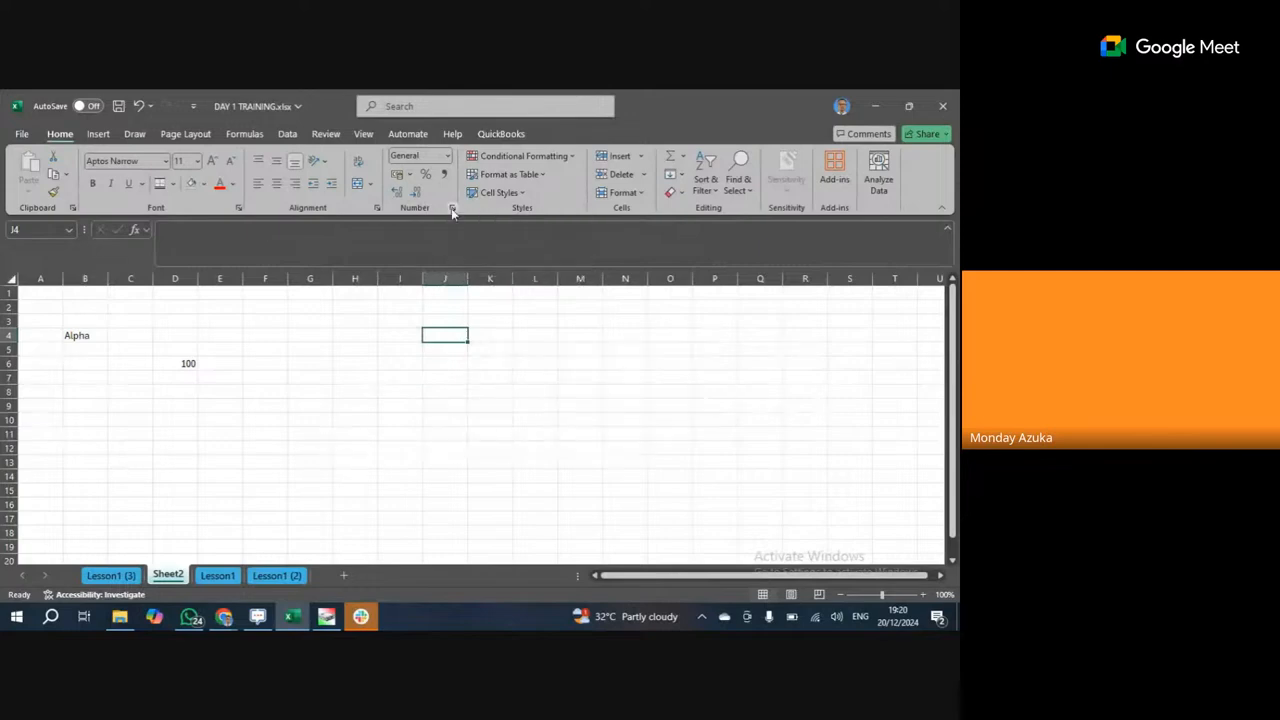
{"action": "left_click", "coordinate": [451, 208]}
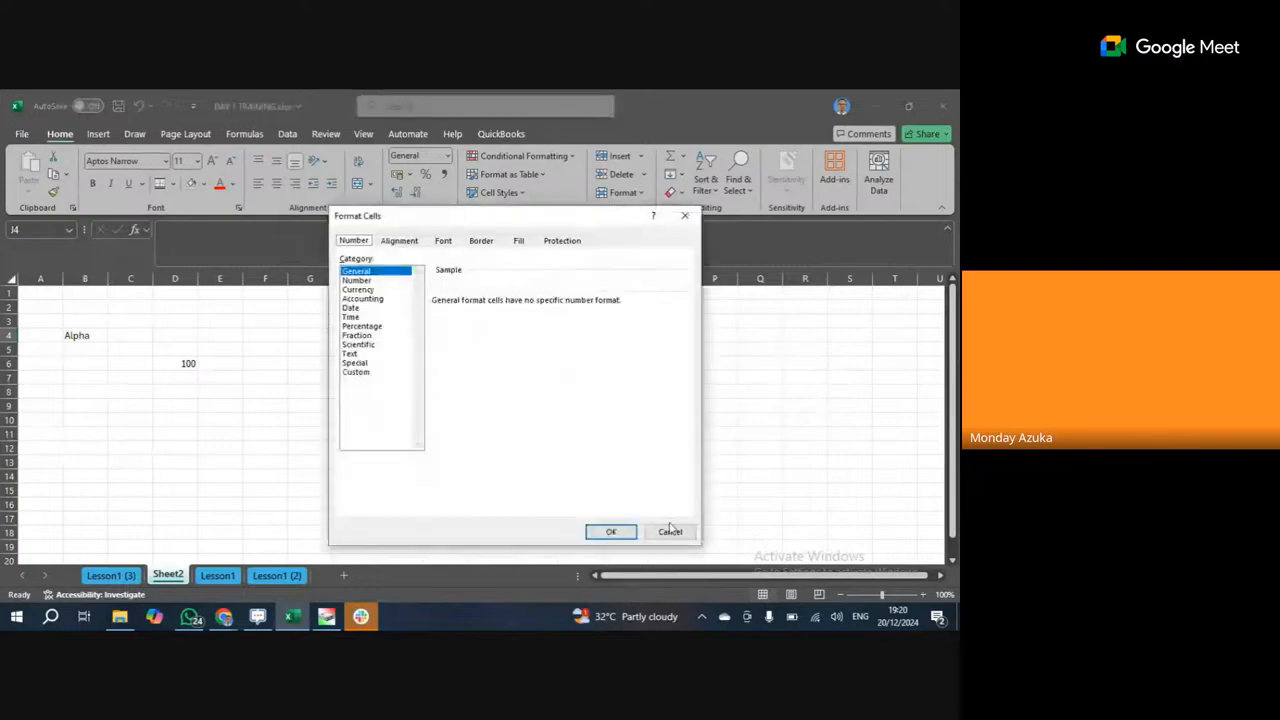
{"action": "left_click", "coordinate": [668, 531]}
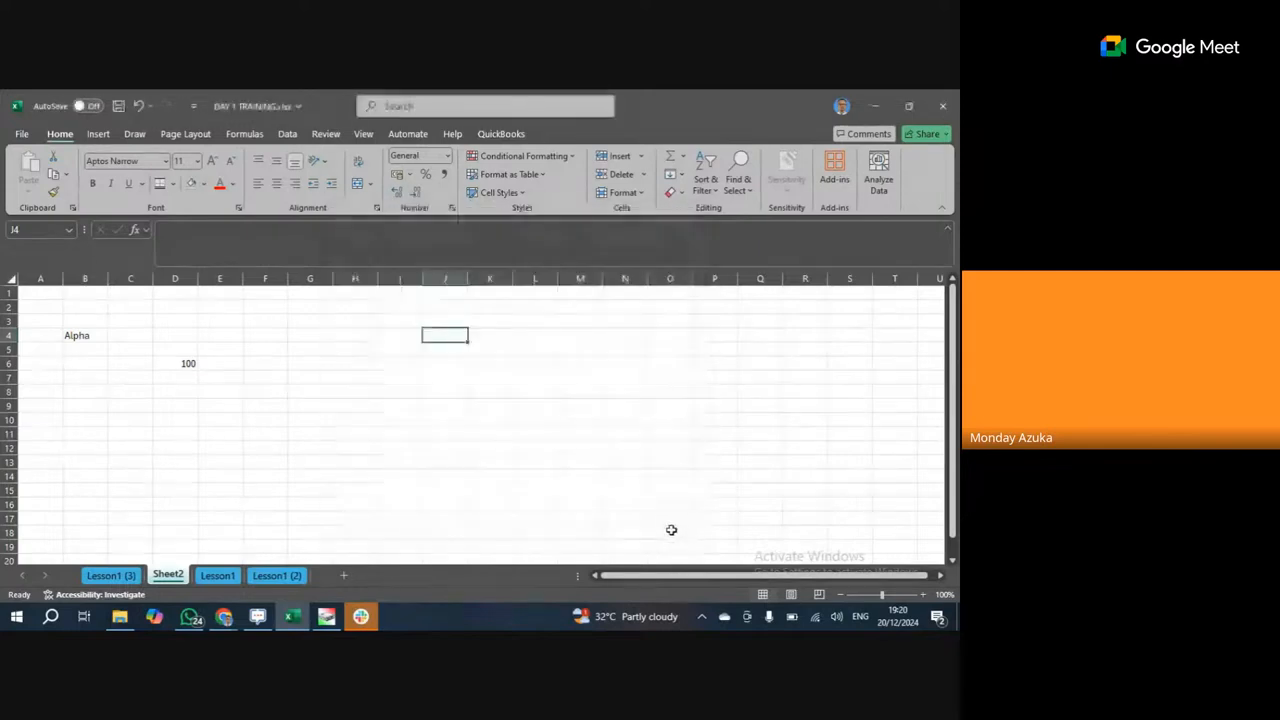
{"action": "left_click", "coordinate": [240, 209]}
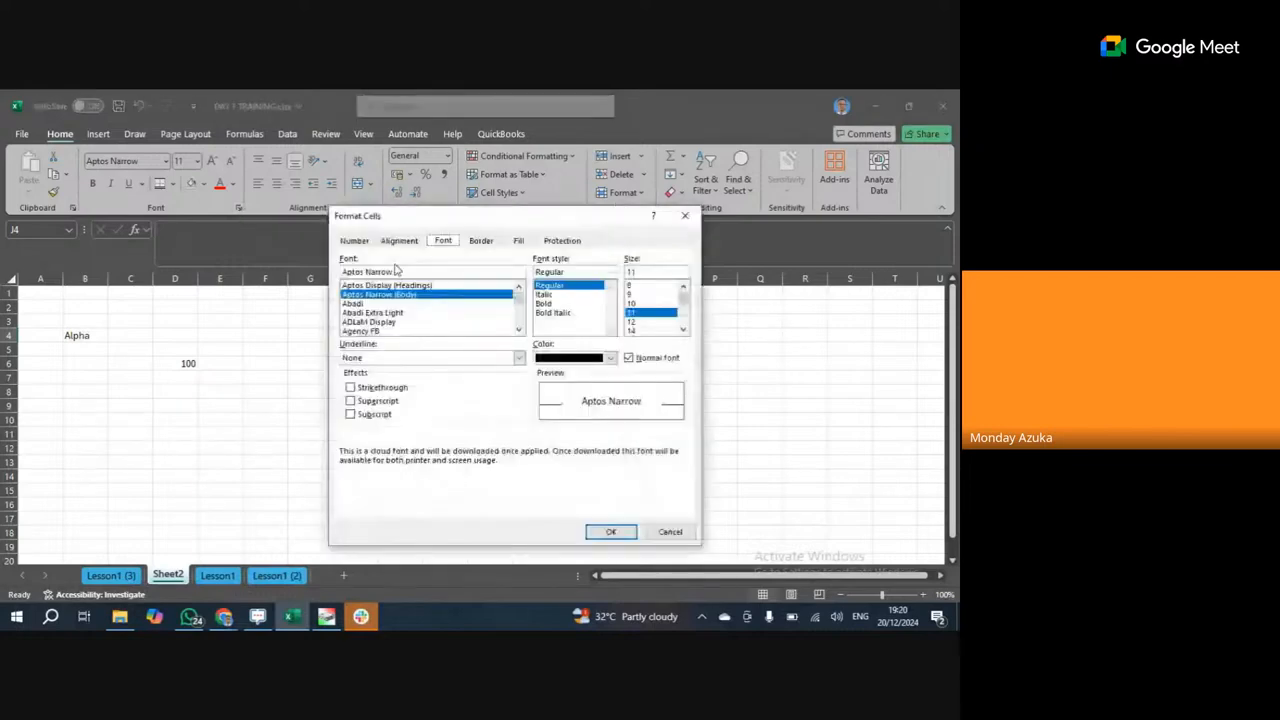
{"action": "left_click", "coordinate": [668, 531]}
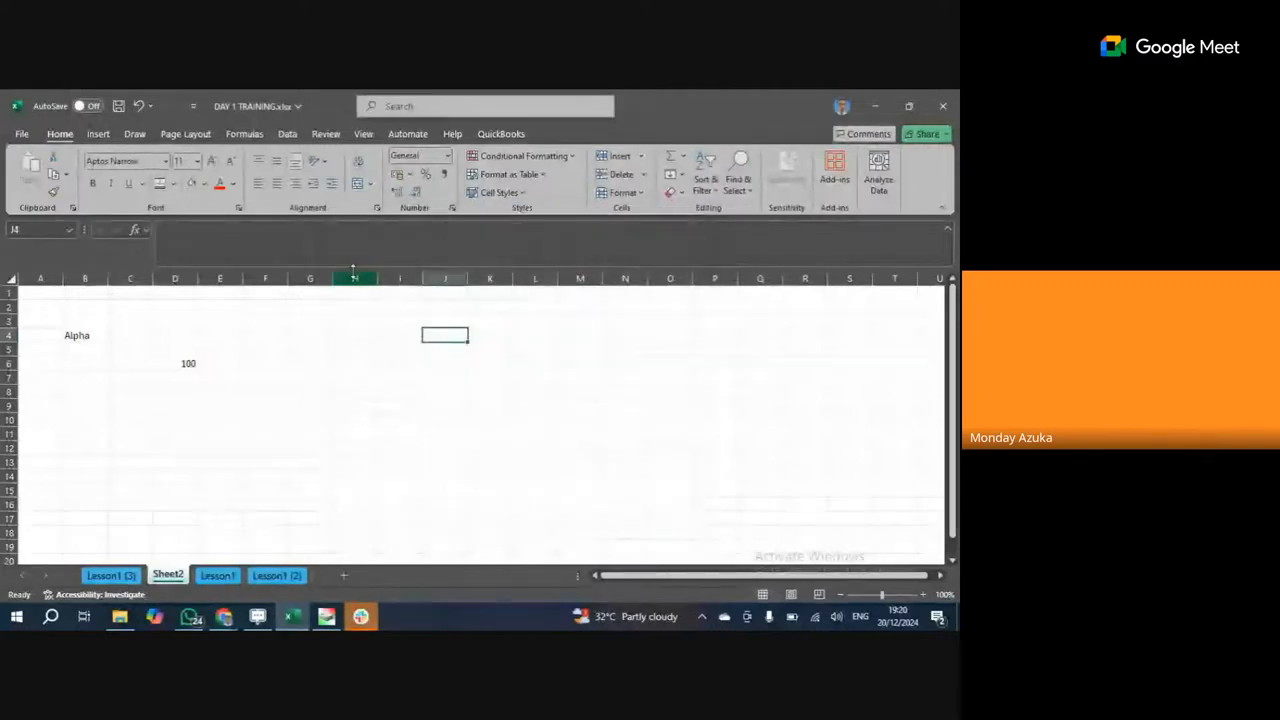
{"action": "left_click", "coordinate": [377, 208]}
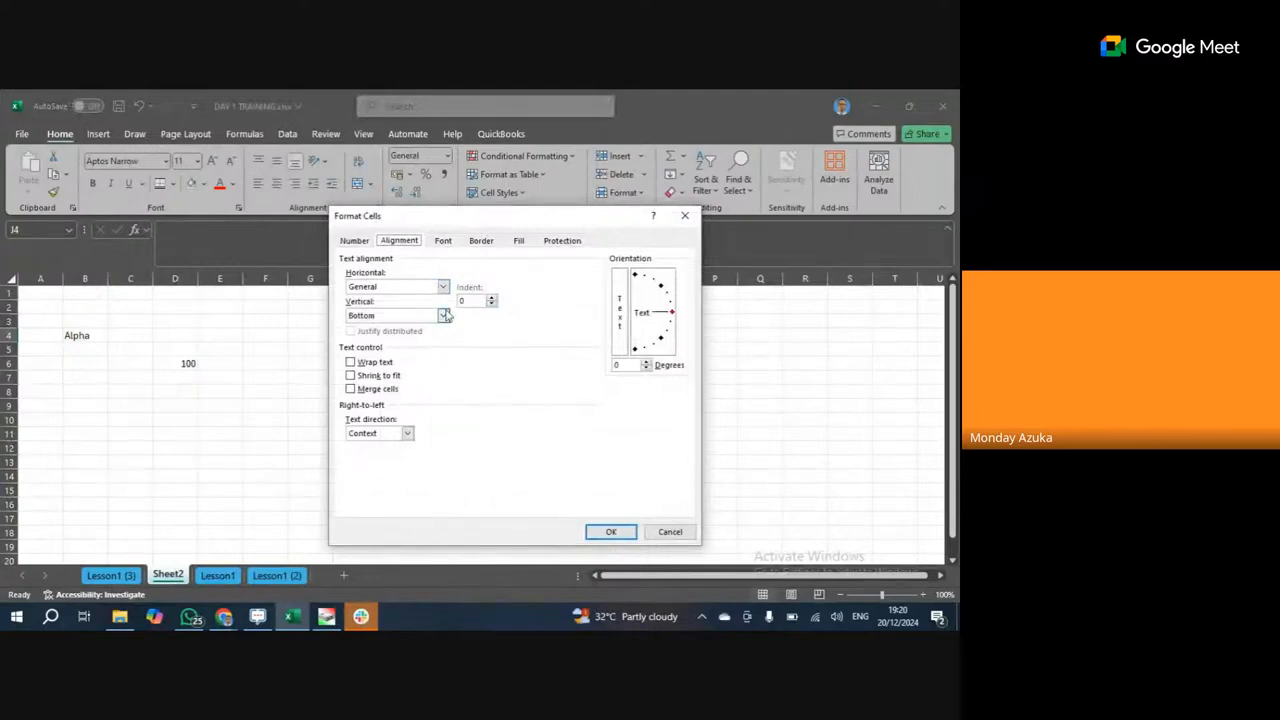
{"action": "left_click", "coordinate": [670, 532]}
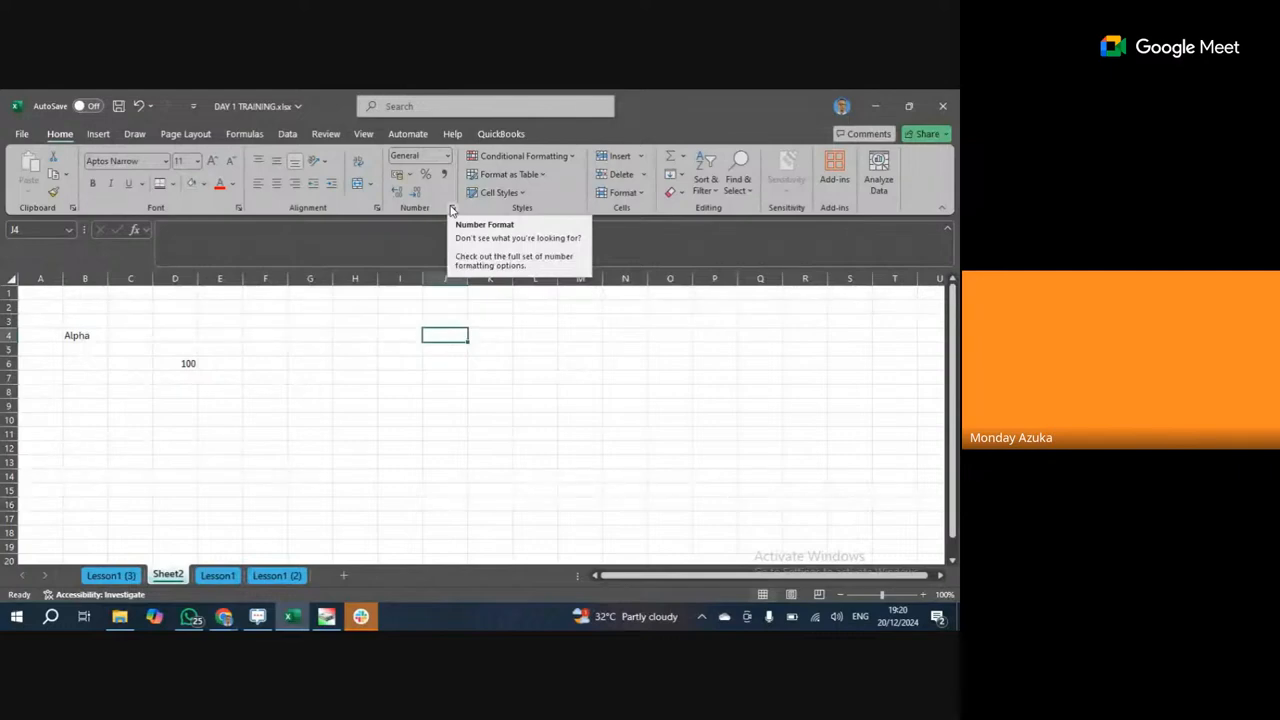
Reopen Format Cells and preview the Number, Currency, Accounting and Time categories.
{"action": "left_click", "coordinate": [451, 210]}
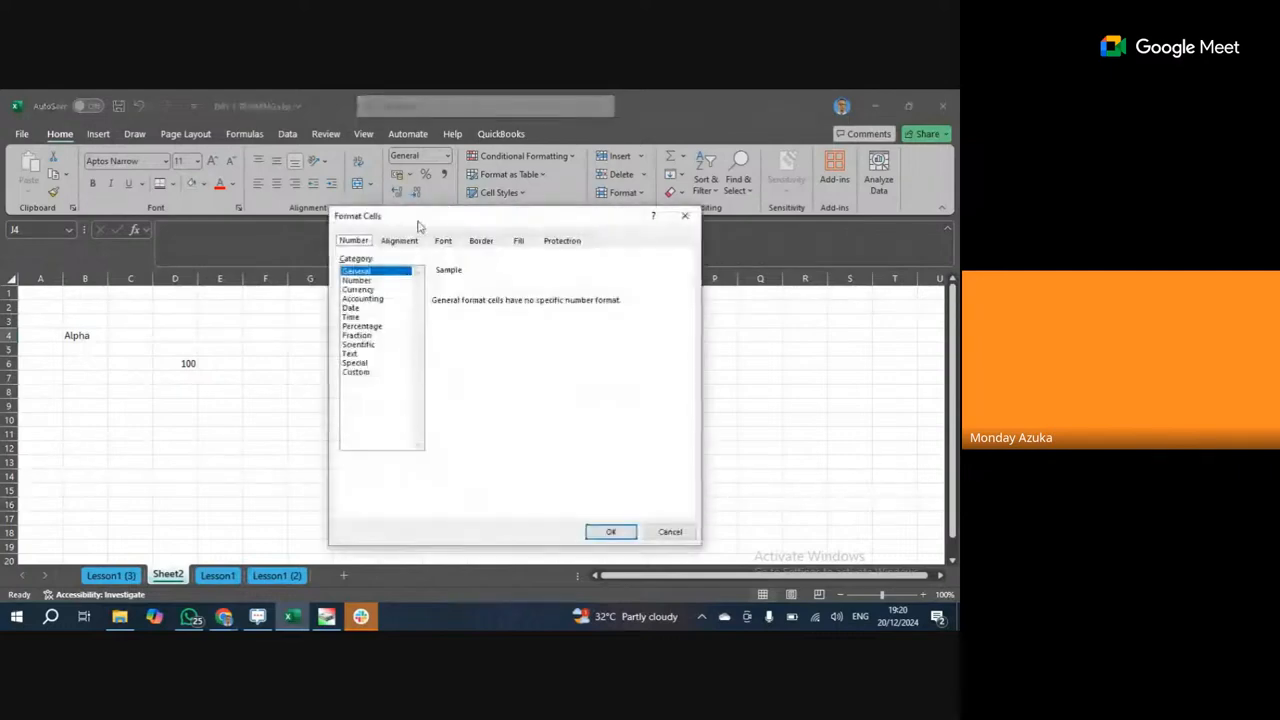
{"action": "left_click", "coordinate": [685, 217]}
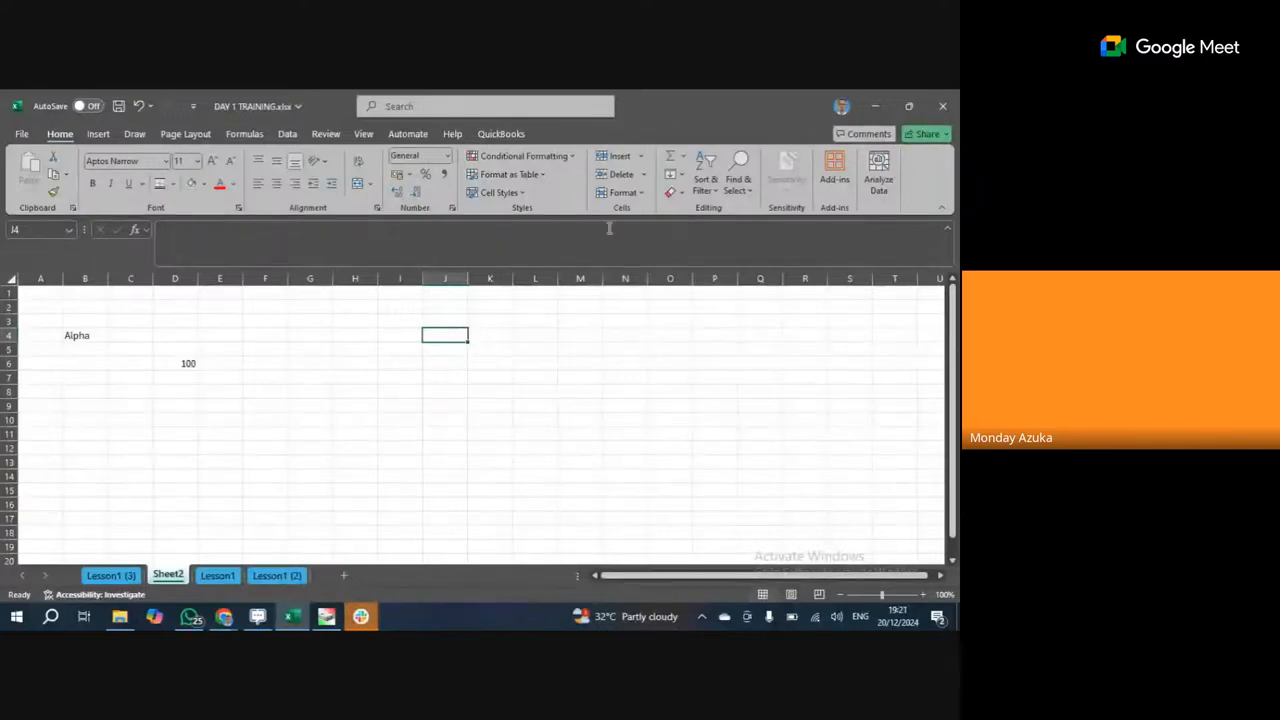
{"action": "left_click", "coordinate": [452, 209]}
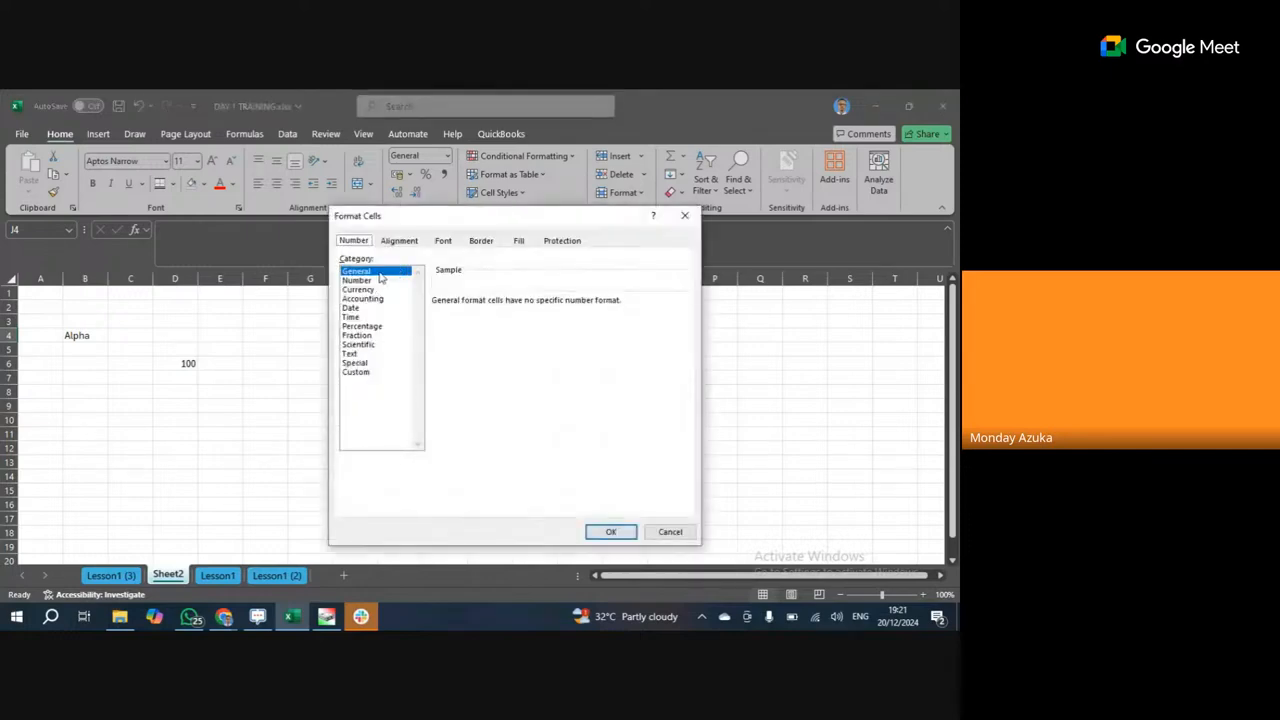
{"action": "left_click", "coordinate": [378, 280]}
{"action": "left_click", "coordinate": [366, 290]}
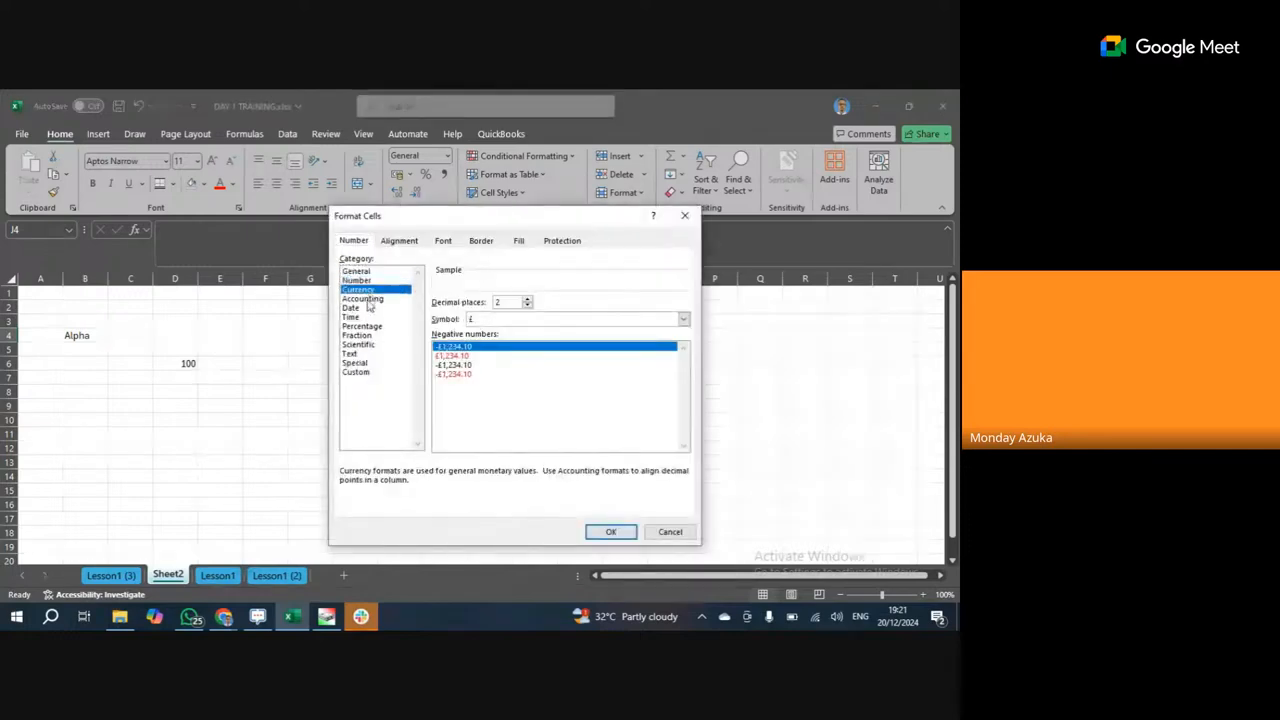
{"action": "left_click", "coordinate": [364, 299]}
{"action": "left_click", "coordinate": [360, 317]}
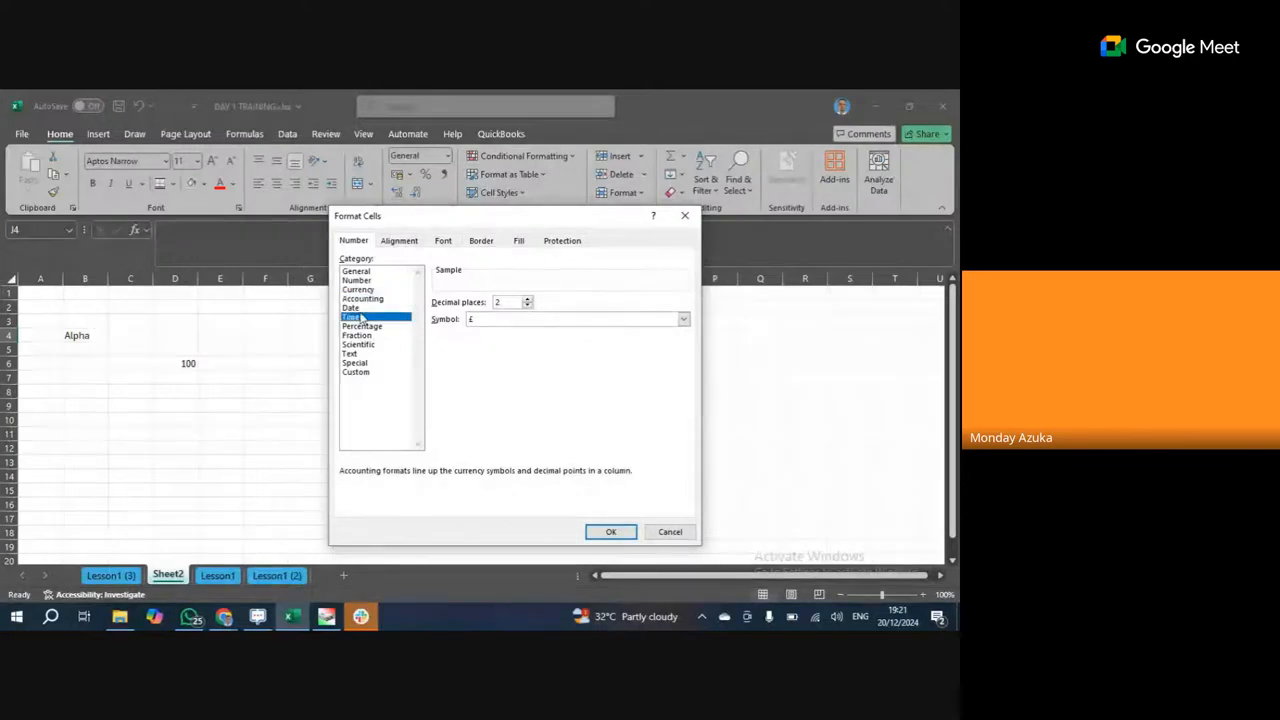
Preview the Percentage, Fraction, Scientific, Text, Special and Custom categories.
{"action": "left_click", "coordinate": [362, 326]}
{"action": "left_click", "coordinate": [360, 335]}
{"action": "left_click", "coordinate": [366, 344]}
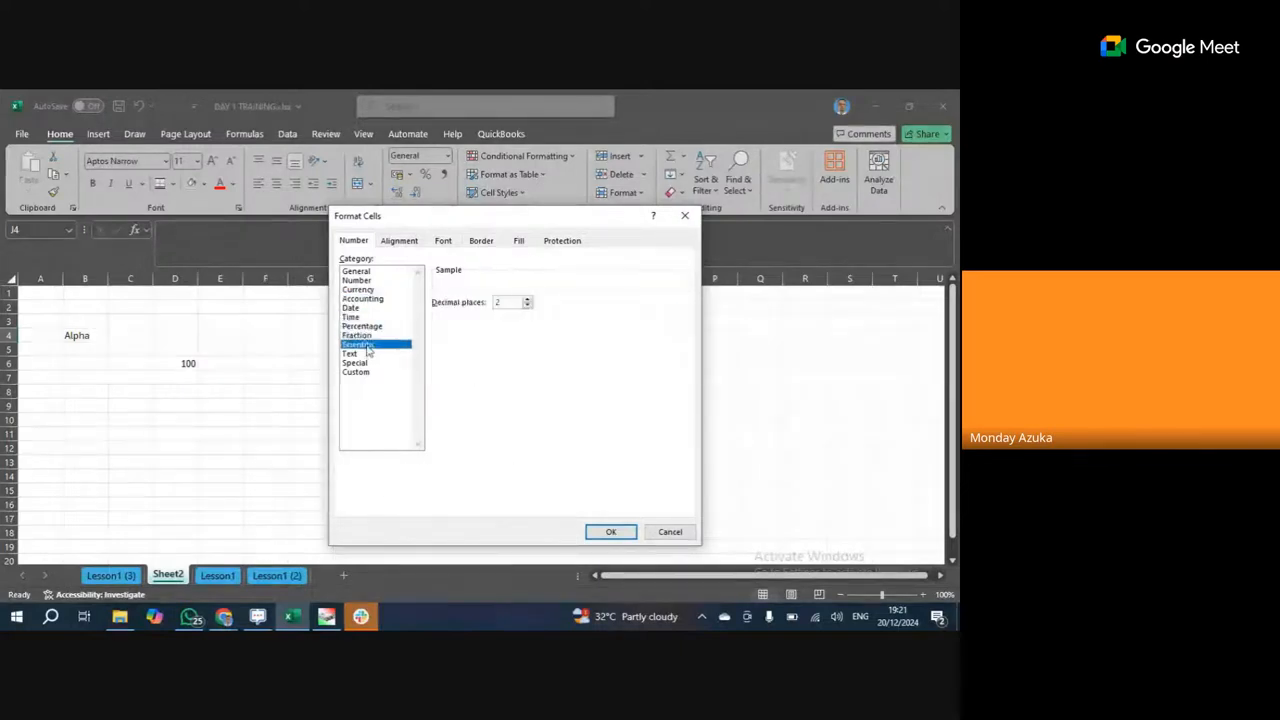
{"action": "left_click", "coordinate": [362, 354]}
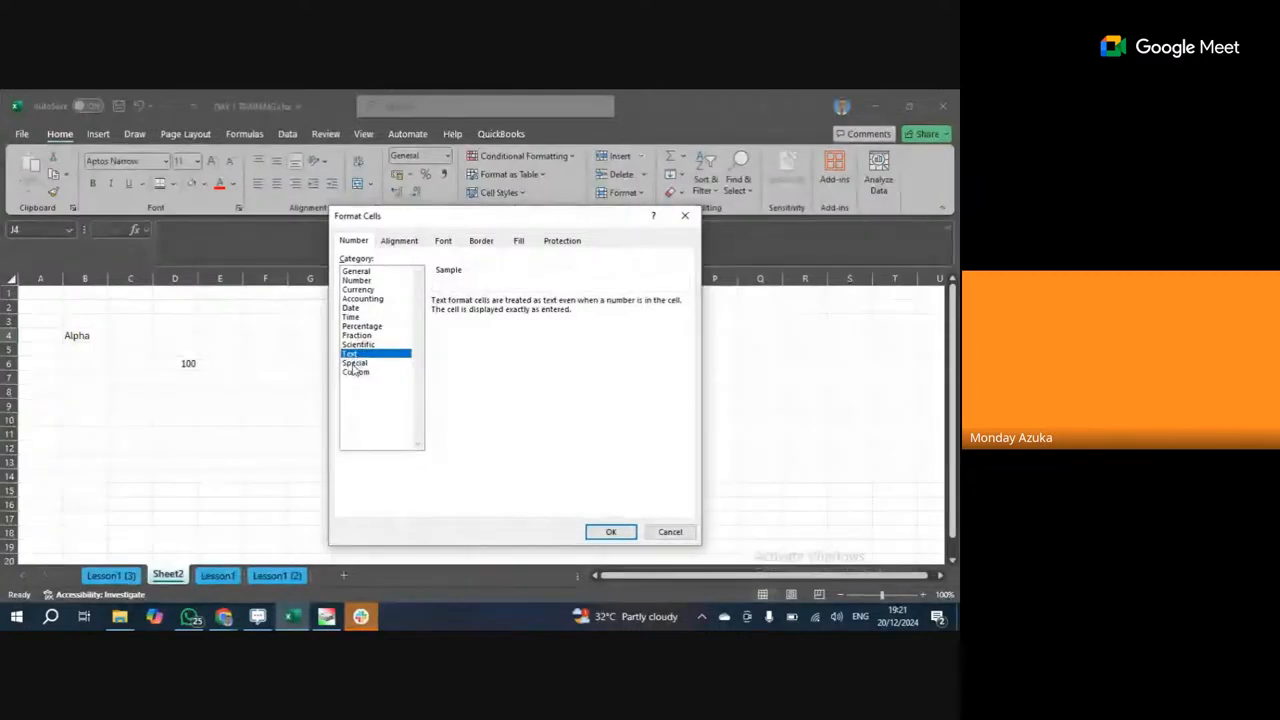
{"action": "left_click", "coordinate": [354, 364]}
{"action": "left_click", "coordinate": [355, 372]}
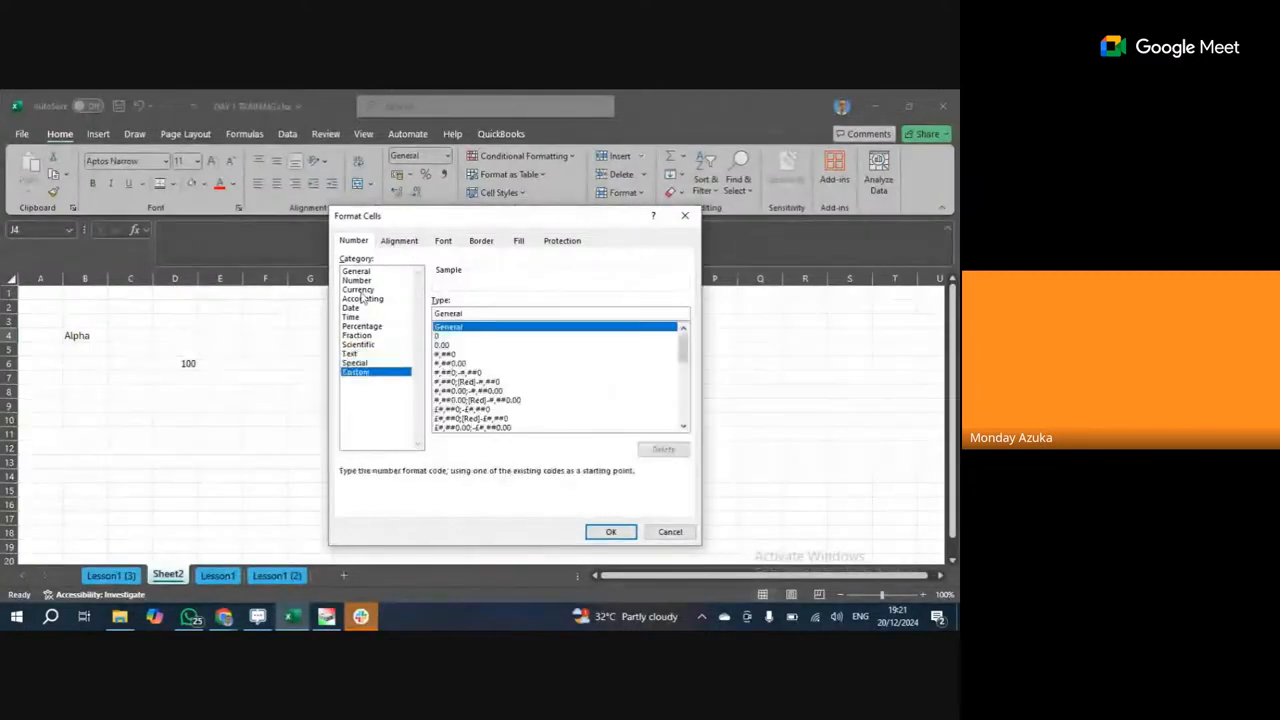
Revisit General, Number, Date and Text, finishing on Custom with the @ type.
{"action": "left_click", "coordinate": [356, 271]}
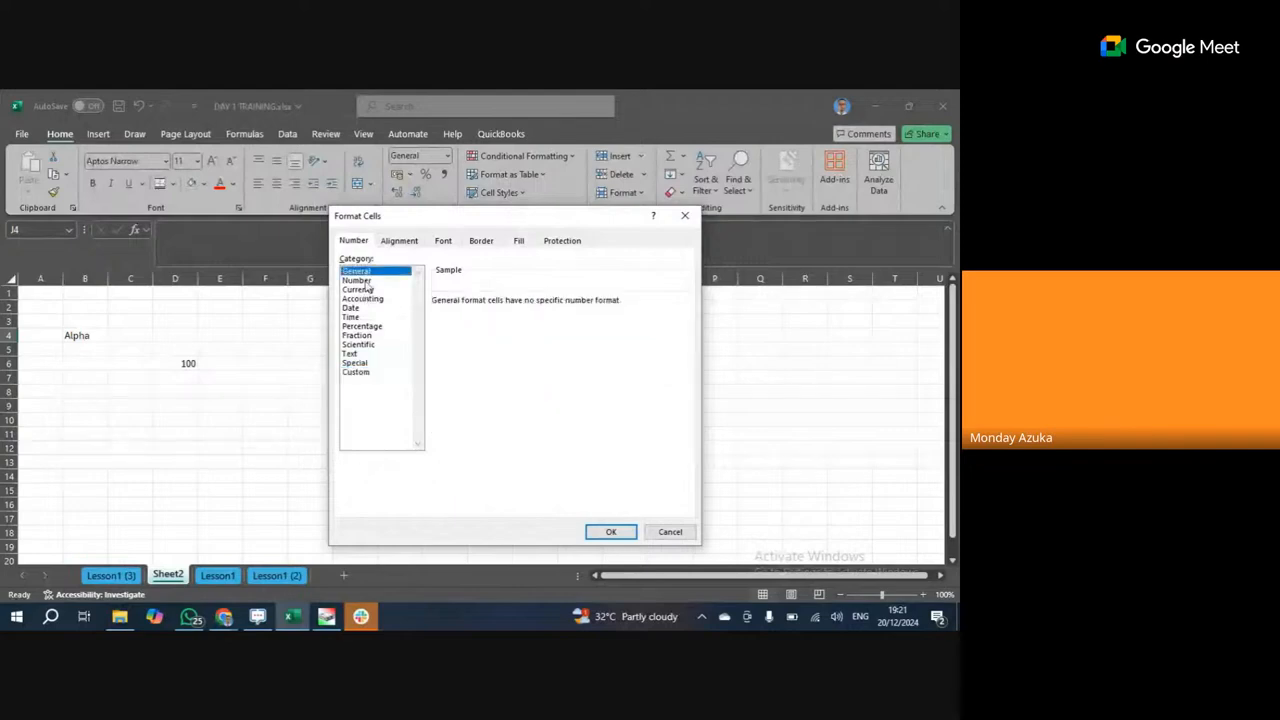
{"action": "left_click", "coordinate": [356, 280]}
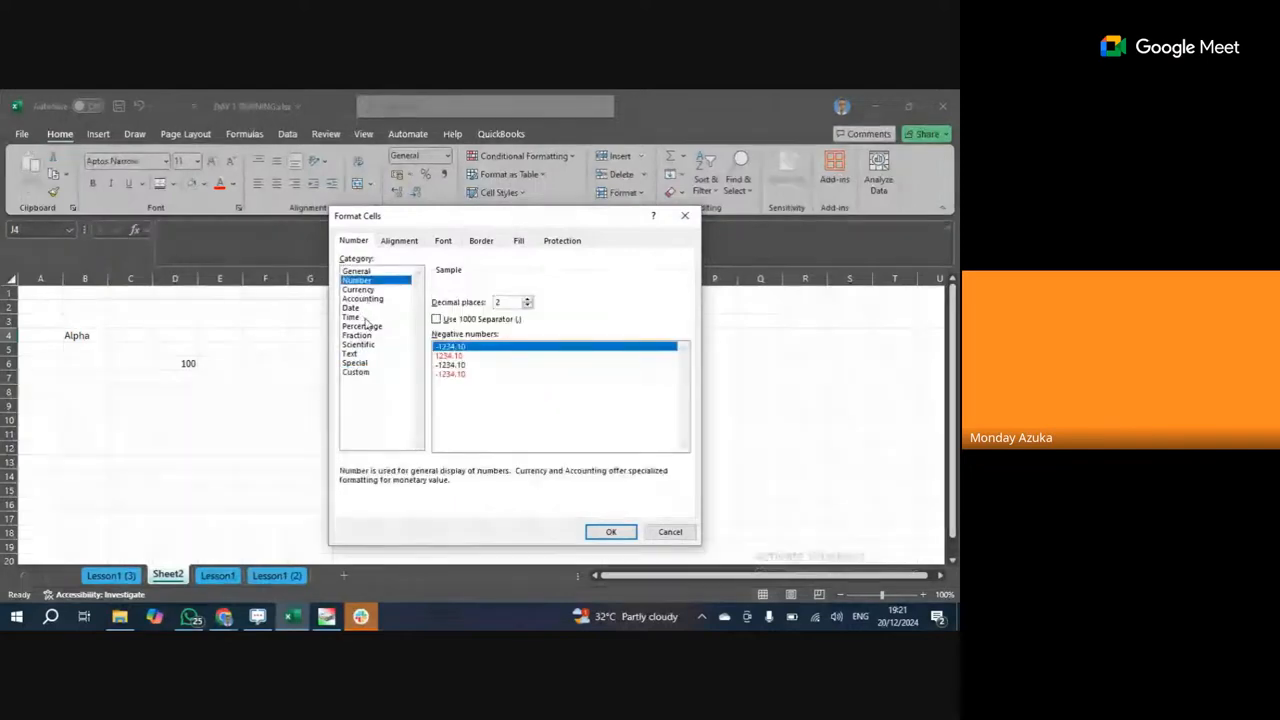
{"action": "left_click", "coordinate": [358, 307]}
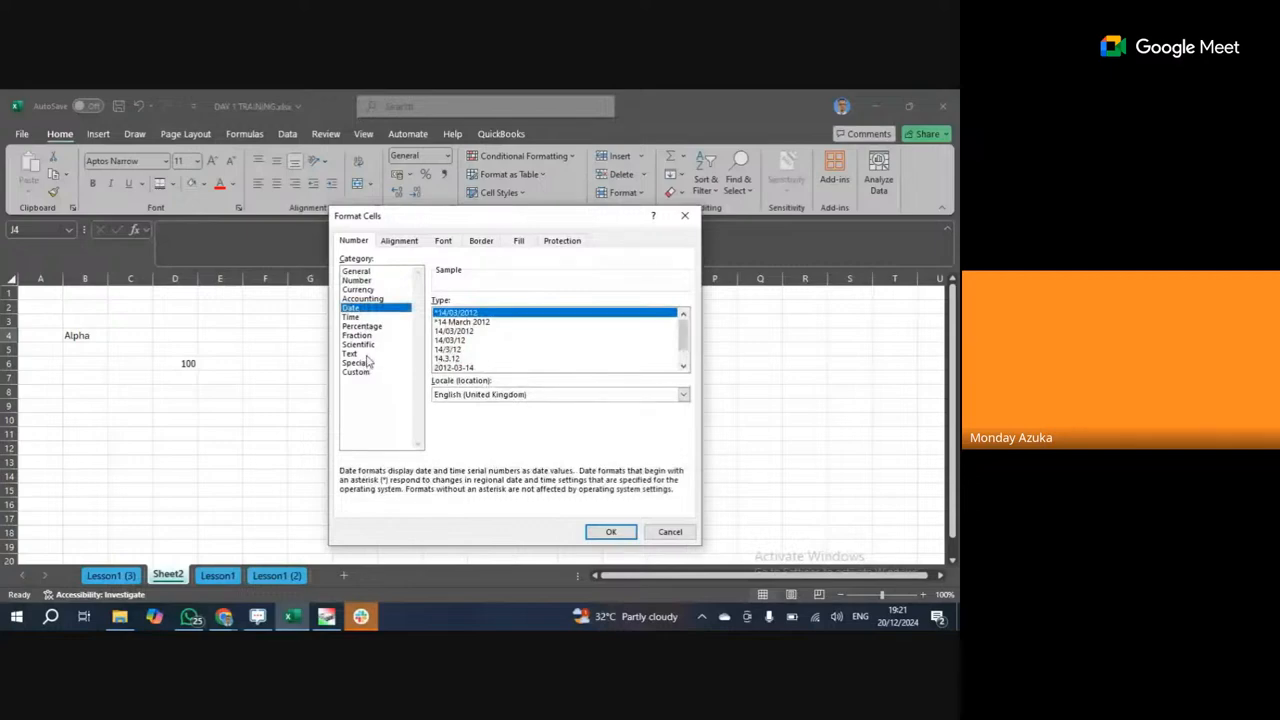
{"action": "left_click", "coordinate": [350, 353]}
{"action": "left_click", "coordinate": [356, 371]}
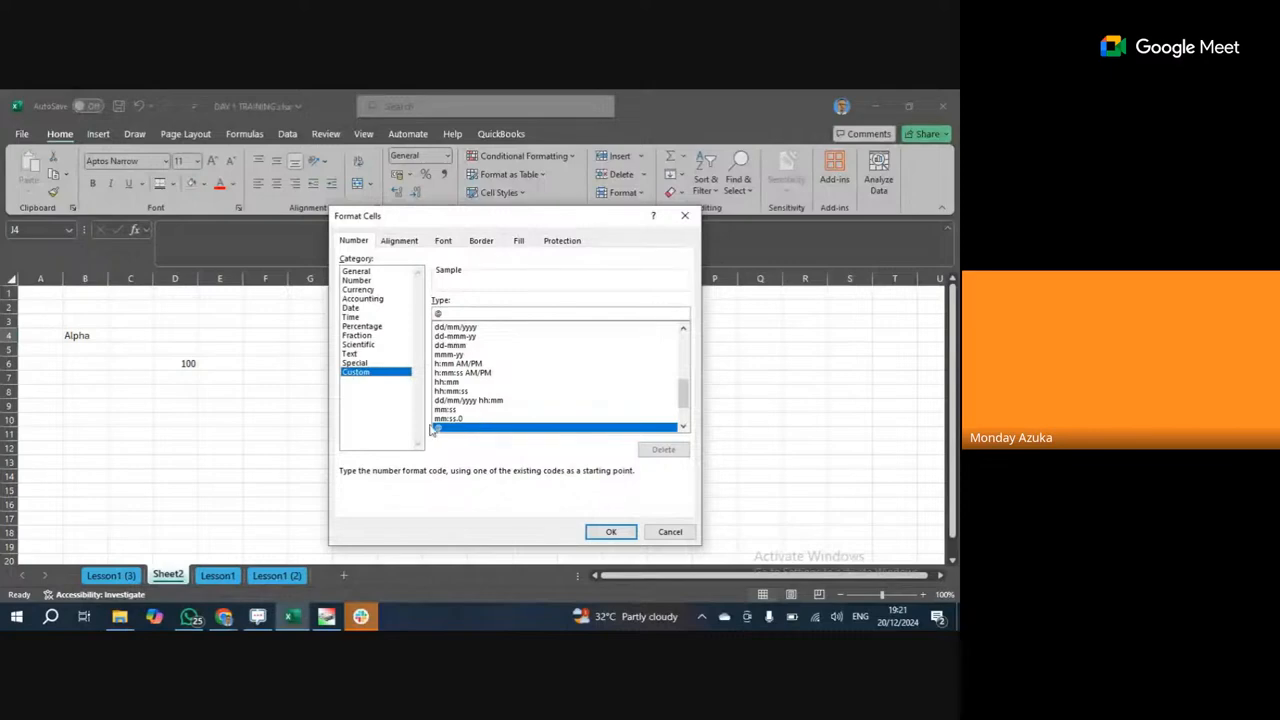
Close Format Cells unchanged, then dismiss the Number Format list without choosing a format.
{"action": "left_click", "coordinate": [622, 530]}
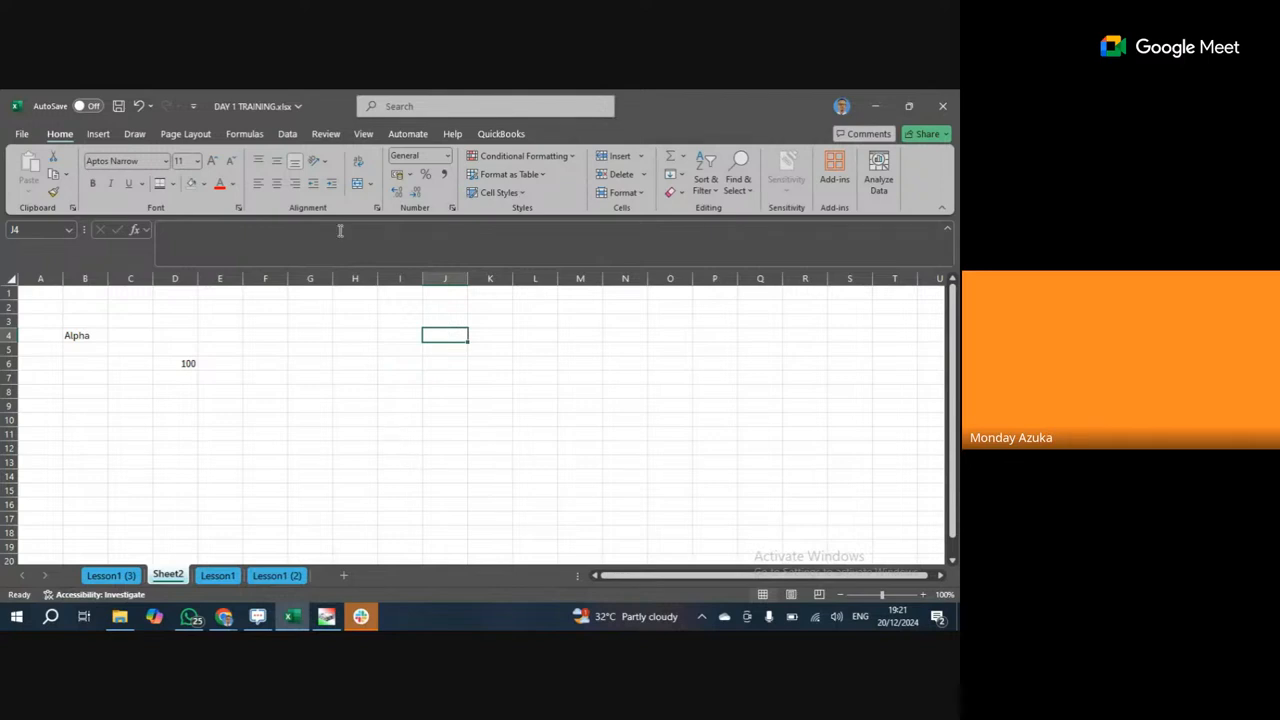
{"action": "left_click", "coordinate": [447, 158]}
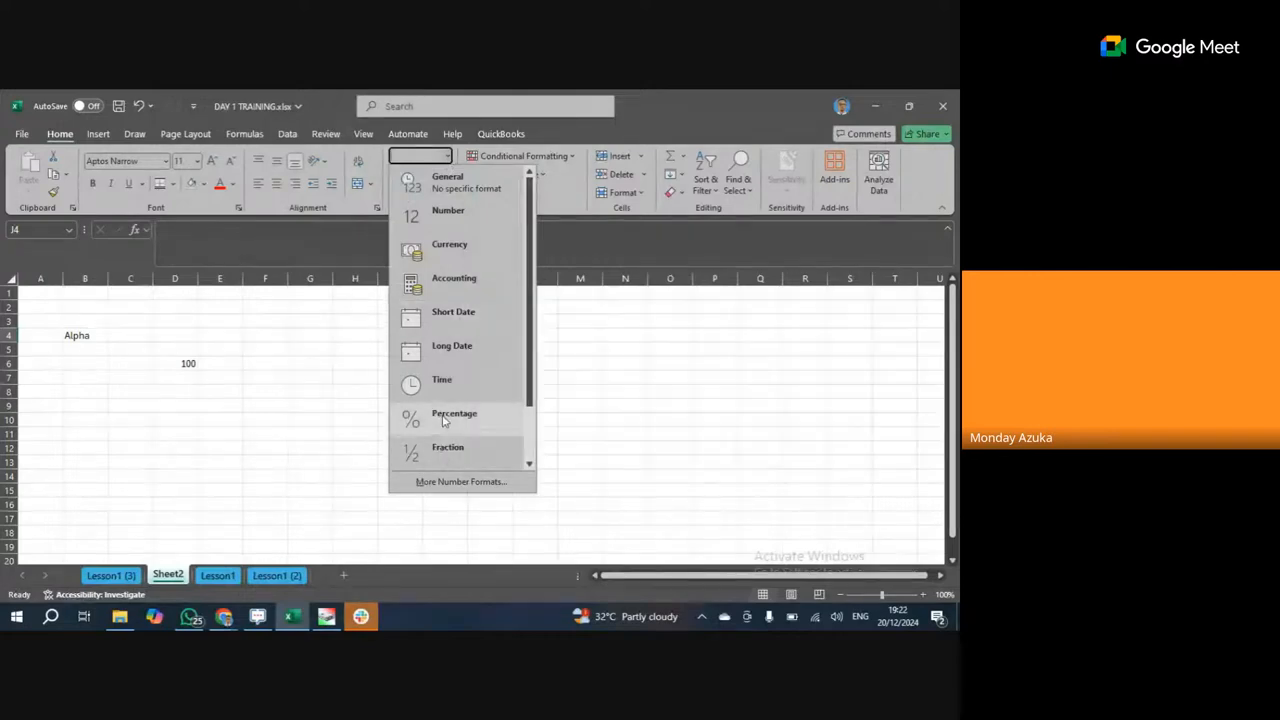
{"action": "key", "text": "Escape"}
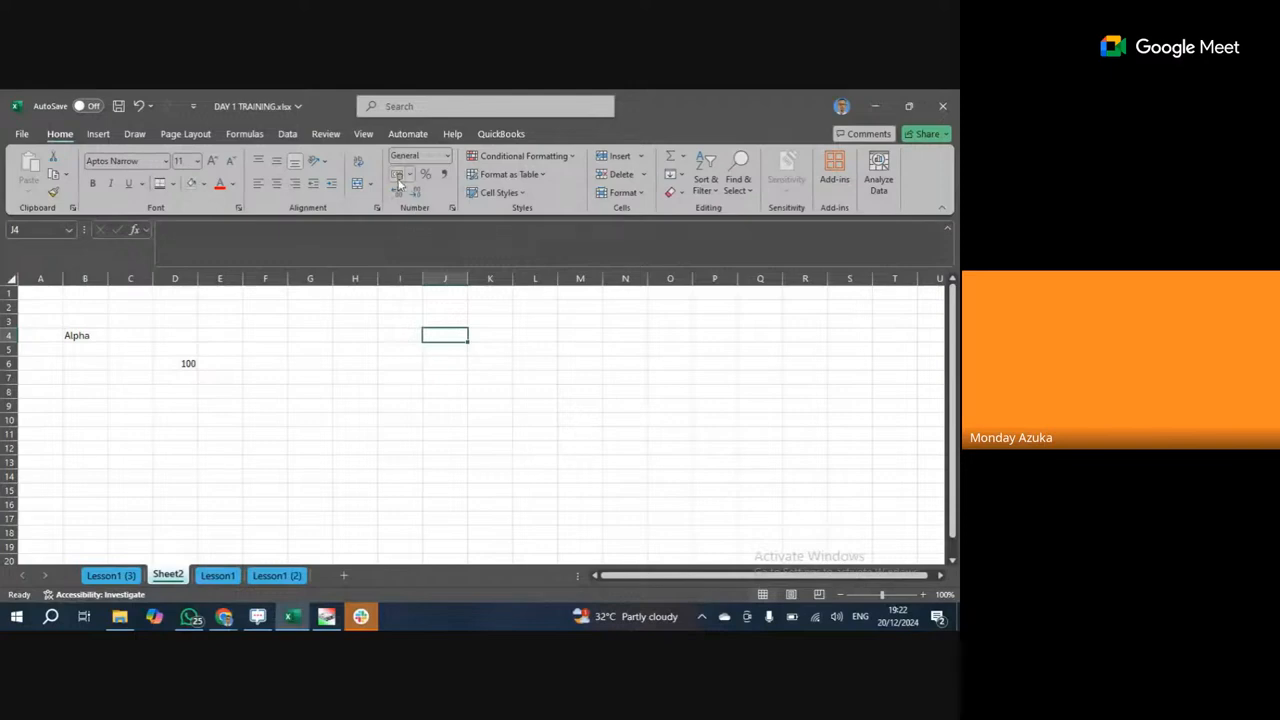
Enter 126.23467 in cell F4 and autofit column F to show it.
{"action": "left_click", "coordinate": [254, 338]}
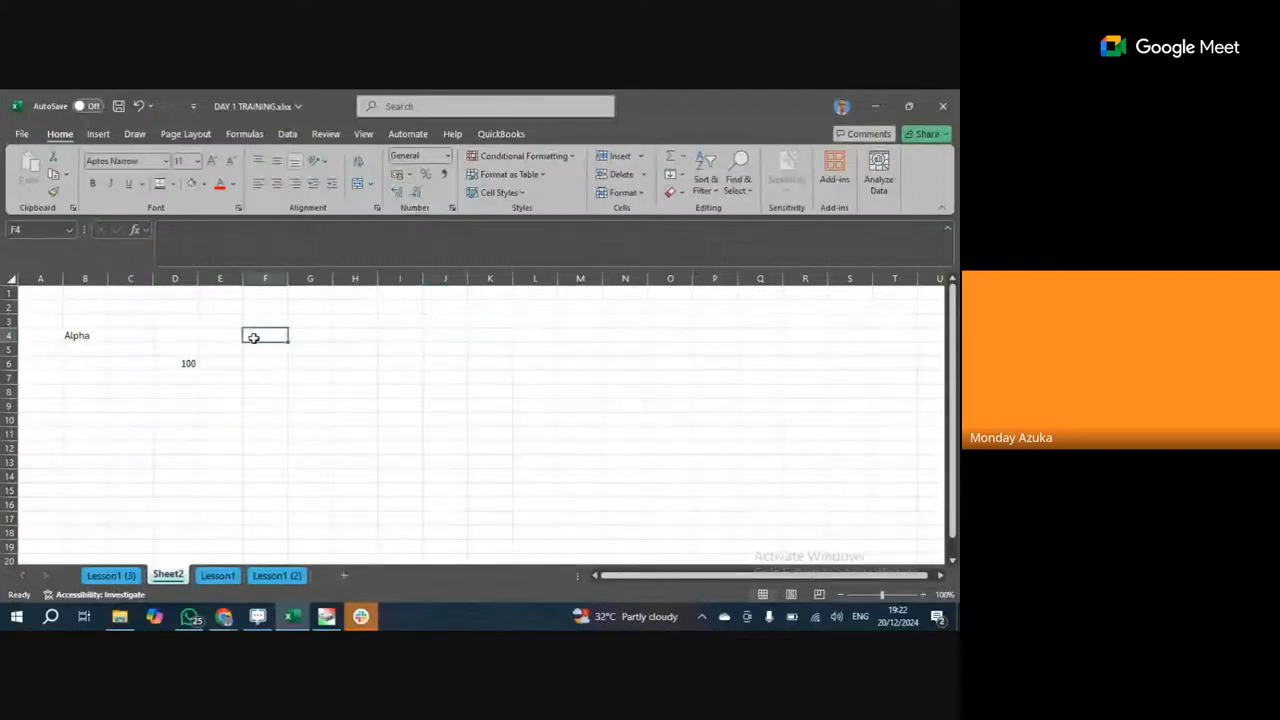
{"action": "type", "text": "126"}
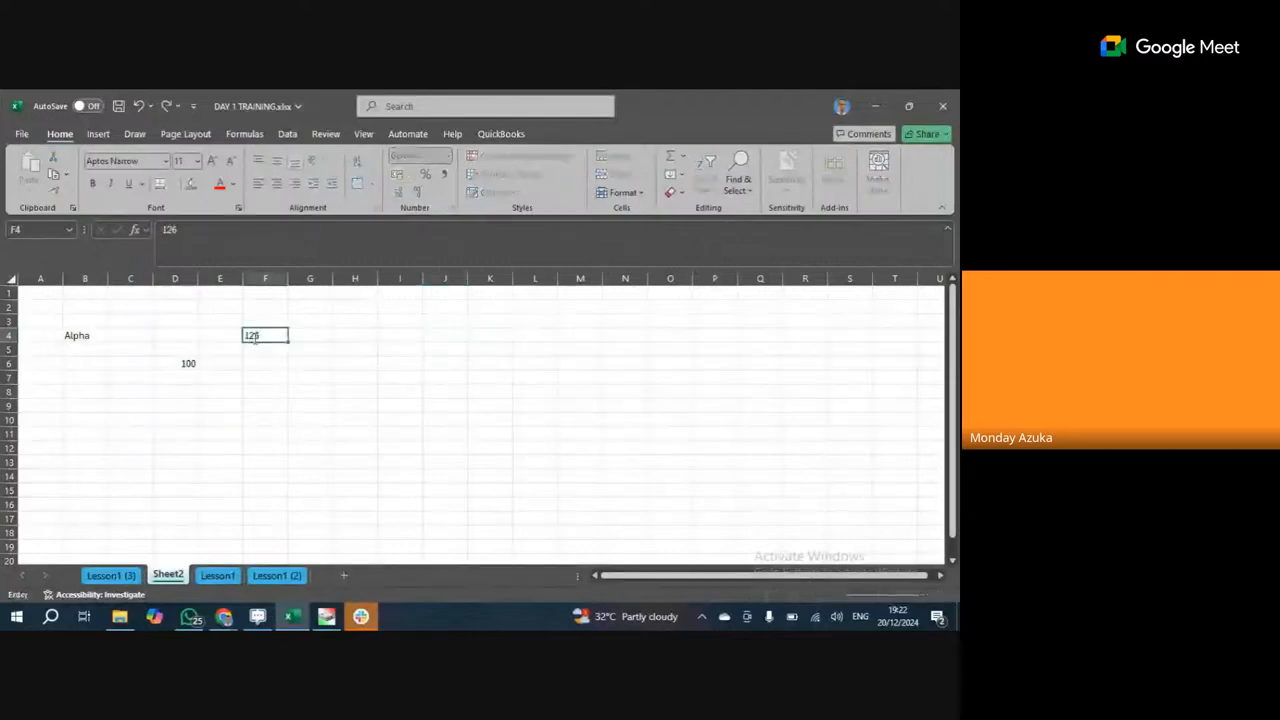
{"action": "type", "text": ".23467"}
{"action": "left_click_drag", "start_coordinate": [265, 390], "coordinate": [290, 378]}
{"action": "left_click", "coordinate": [269, 333]}
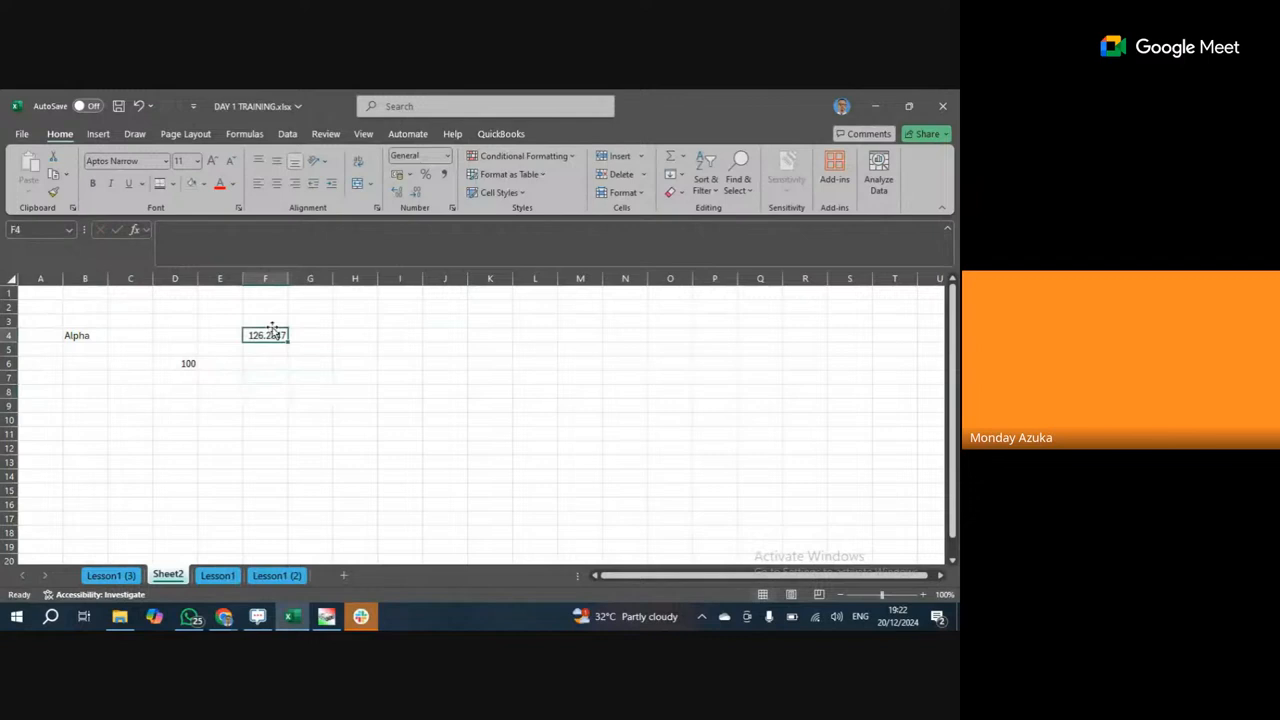
{"action": "double_click", "coordinate": [287, 278]}
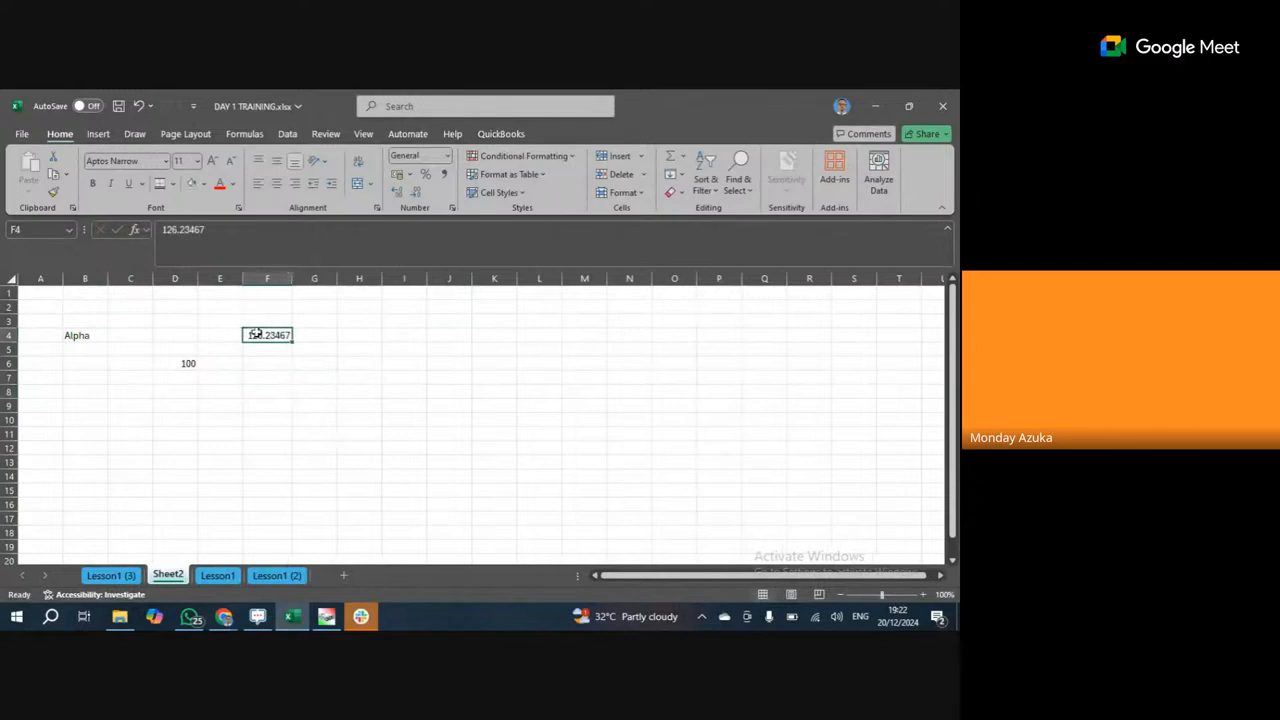
Reduce F4's decimals to 126.2, then increase them to show 126.2346700.
{"action": "left_click", "coordinate": [417, 192]}
{"action": "left_click", "coordinate": [417, 192]}
{"action": "left_click", "coordinate": [417, 192]}
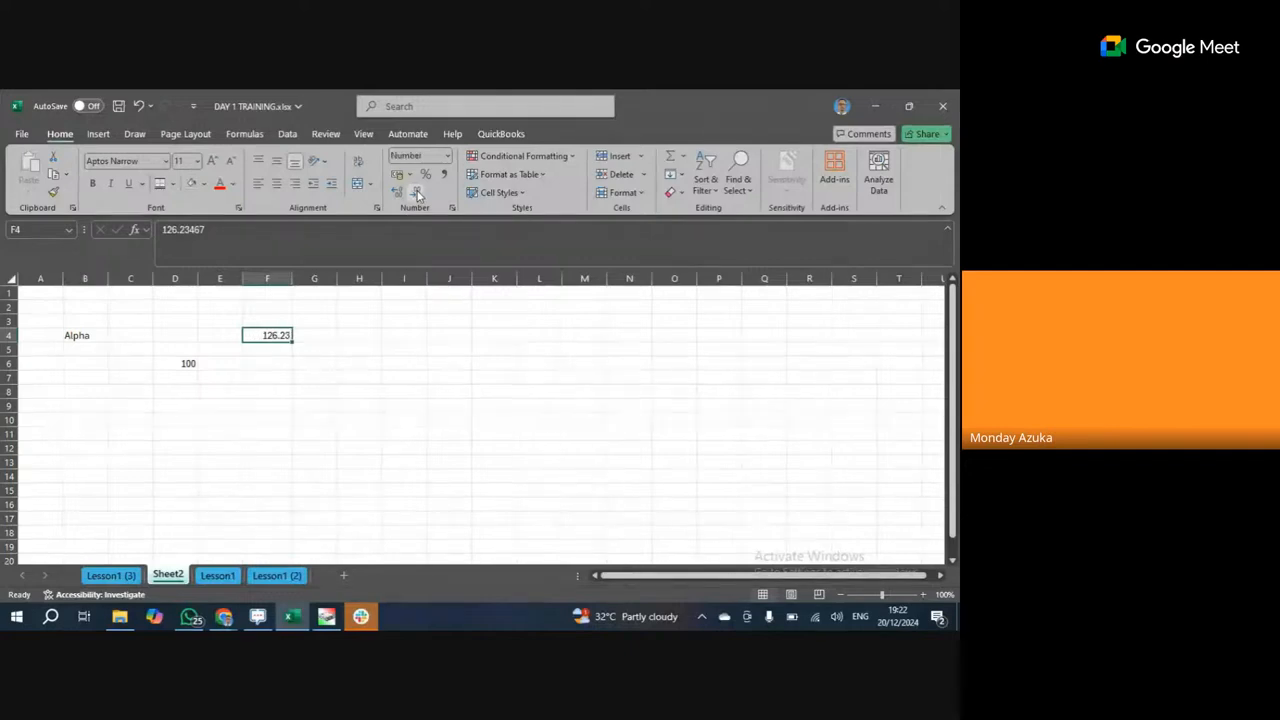
{"action": "left_click", "coordinate": [417, 193]}
{"action": "left_click", "coordinate": [396, 193]}
{"action": "left_click", "coordinate": [396, 193]}
{"action": "left_click", "coordinate": [396, 193]}
{"action": "left_click", "coordinate": [396, 193]}
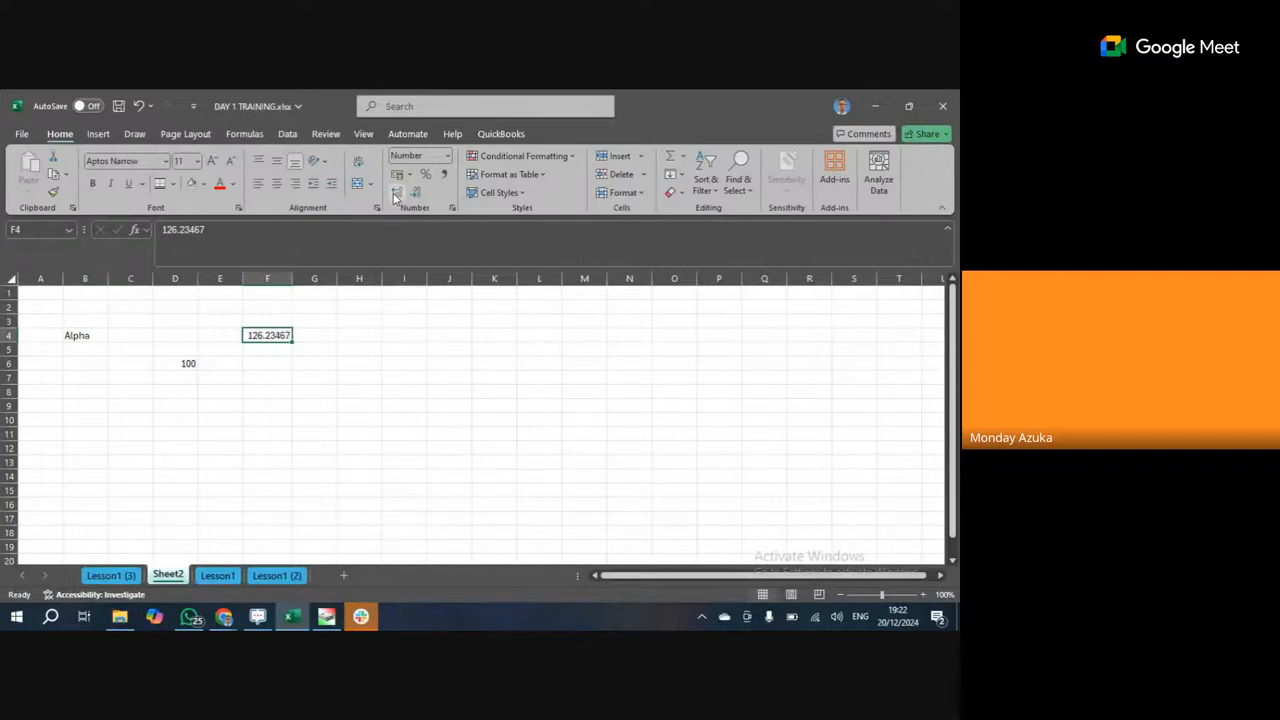
{"action": "left_click", "coordinate": [396, 193]}
{"action": "left_click", "coordinate": [396, 193]}
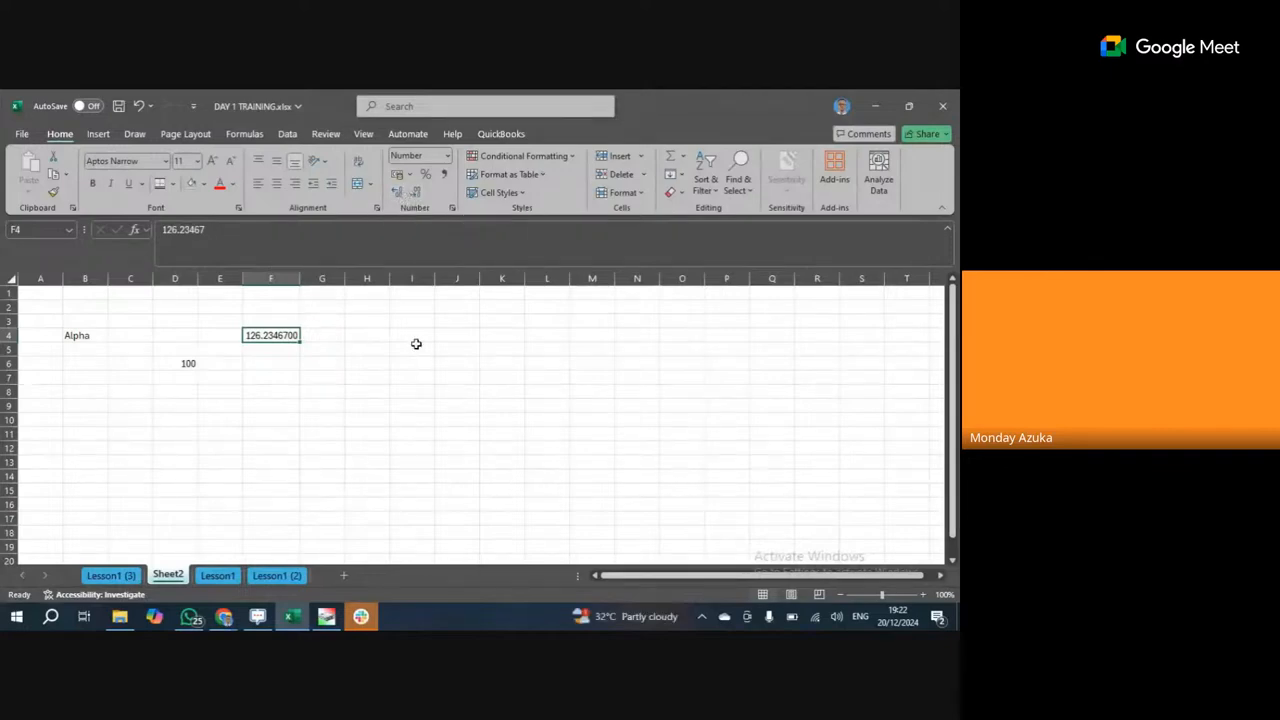
{"action": "left_click", "coordinate": [366, 332]}
{"action": "left_click", "coordinate": [287, 335]}
{"action": "left_click", "coordinate": [574, 160]}
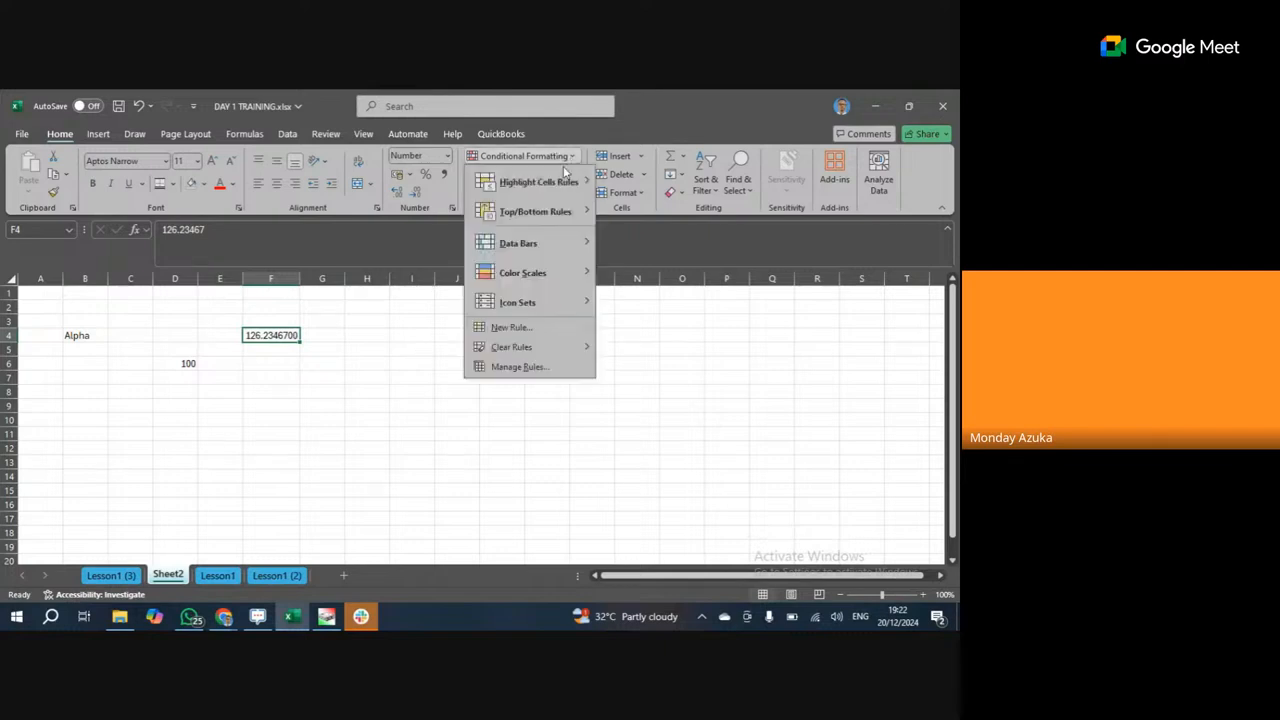
{"action": "mouse_move", "coordinate": [570, 182]}
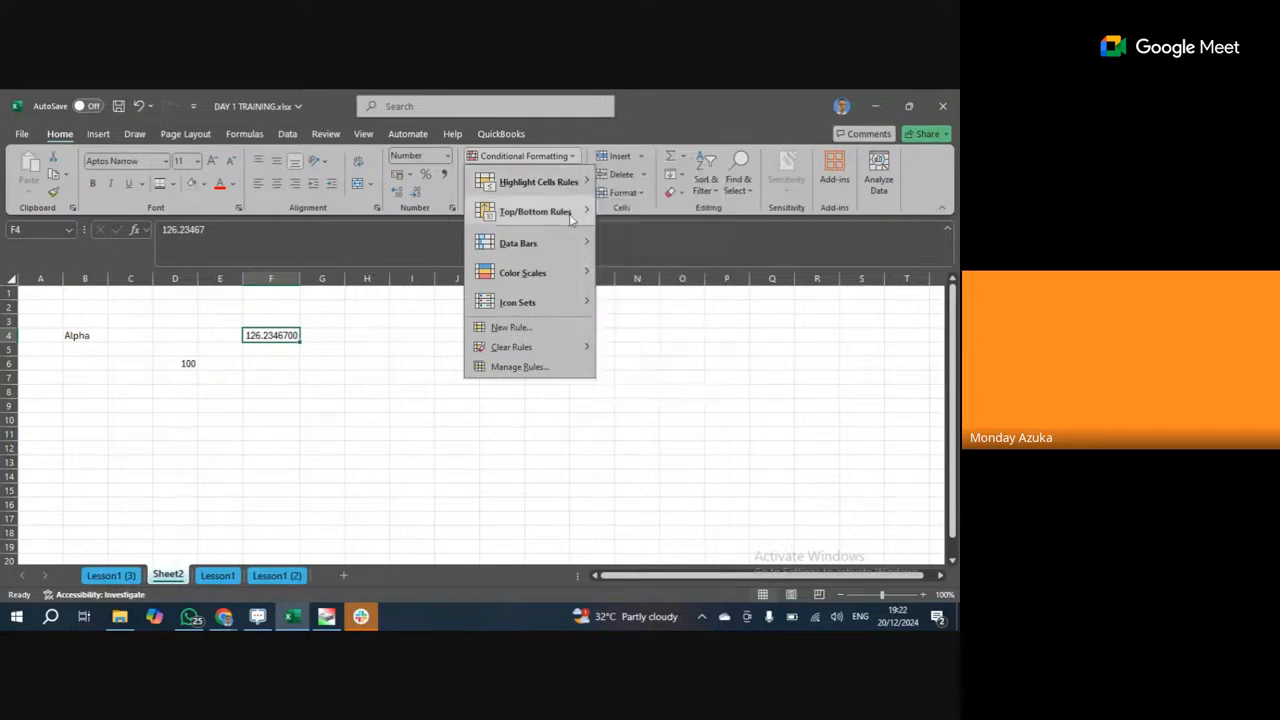
{"action": "mouse_move", "coordinate": [567, 246]}
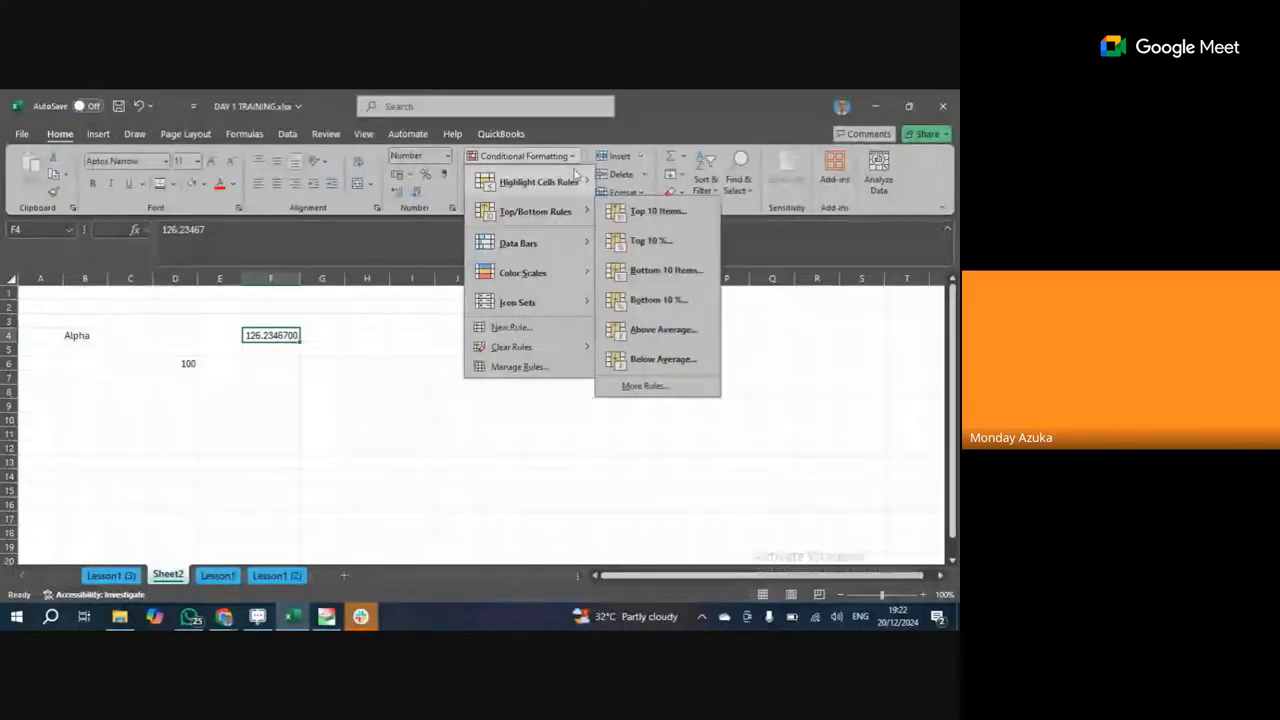
{"action": "left_click", "coordinate": [647, 212]}
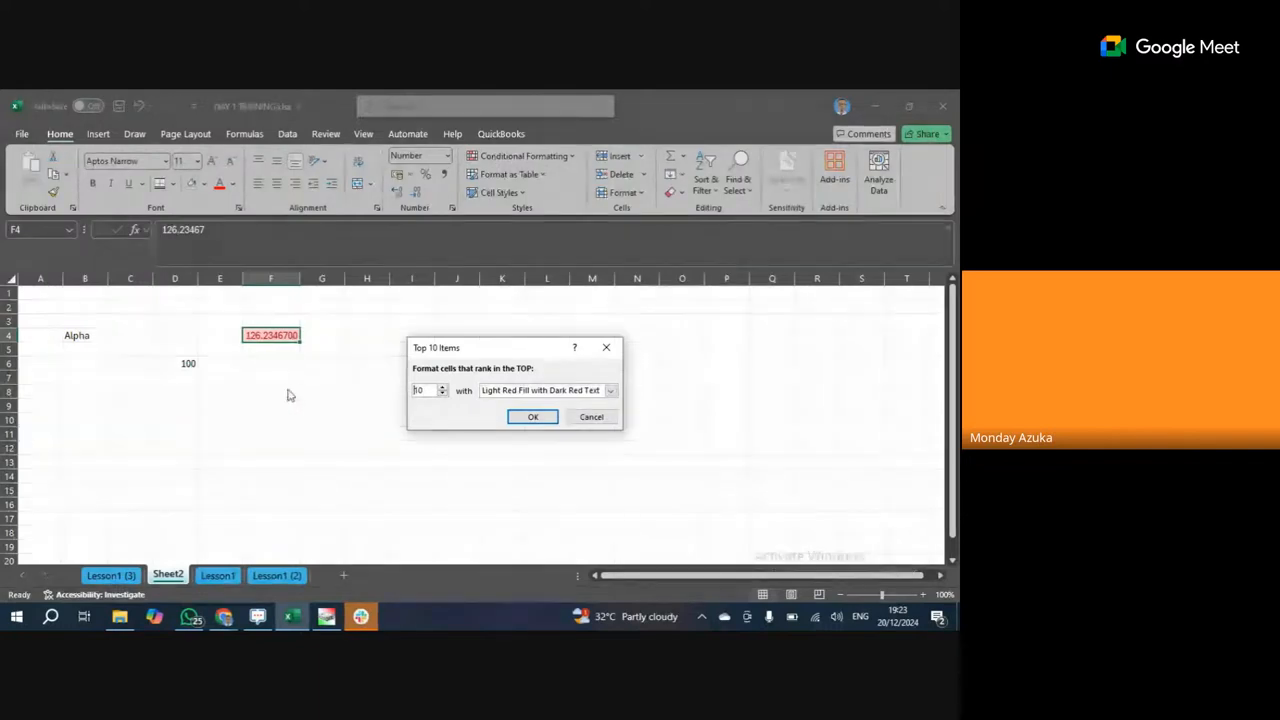
{"action": "left_click", "coordinate": [590, 417]}
Enter =RANDBETWEEN(200,1000) in F5 and fill it down to F14.
{"action": "left_click", "coordinate": [274, 351]}
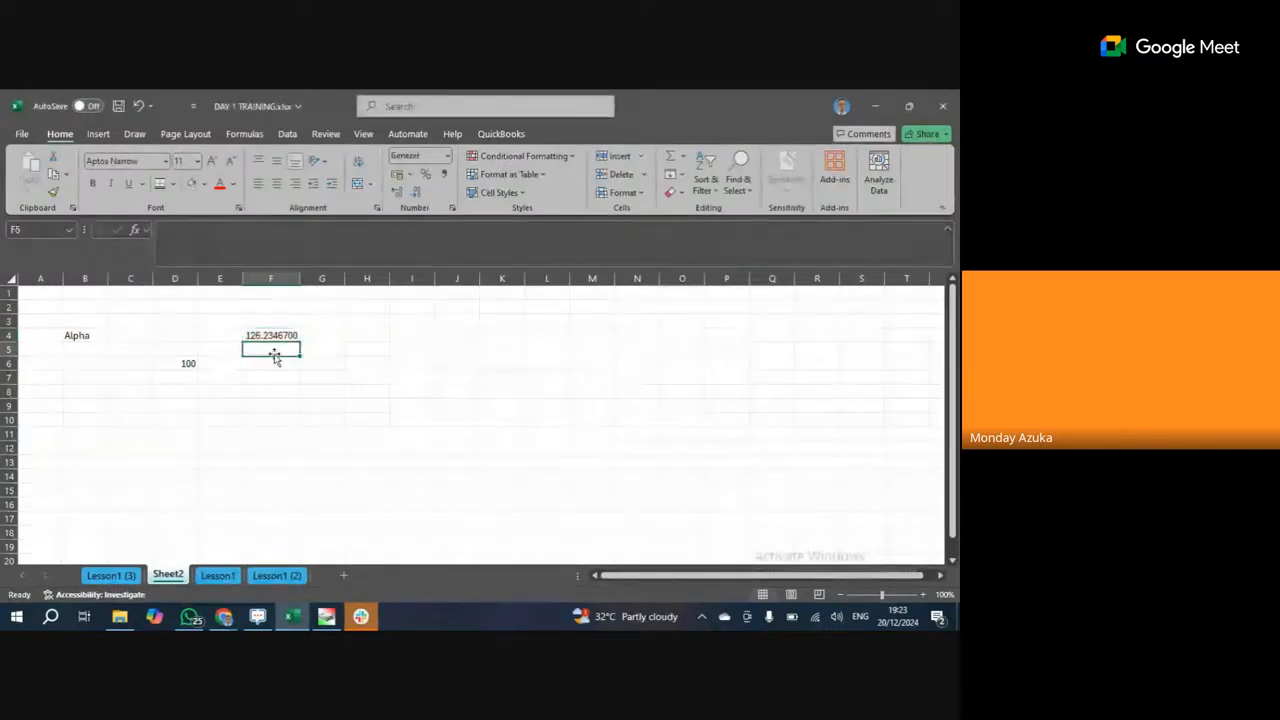
{"action": "type", "text": "=r"}
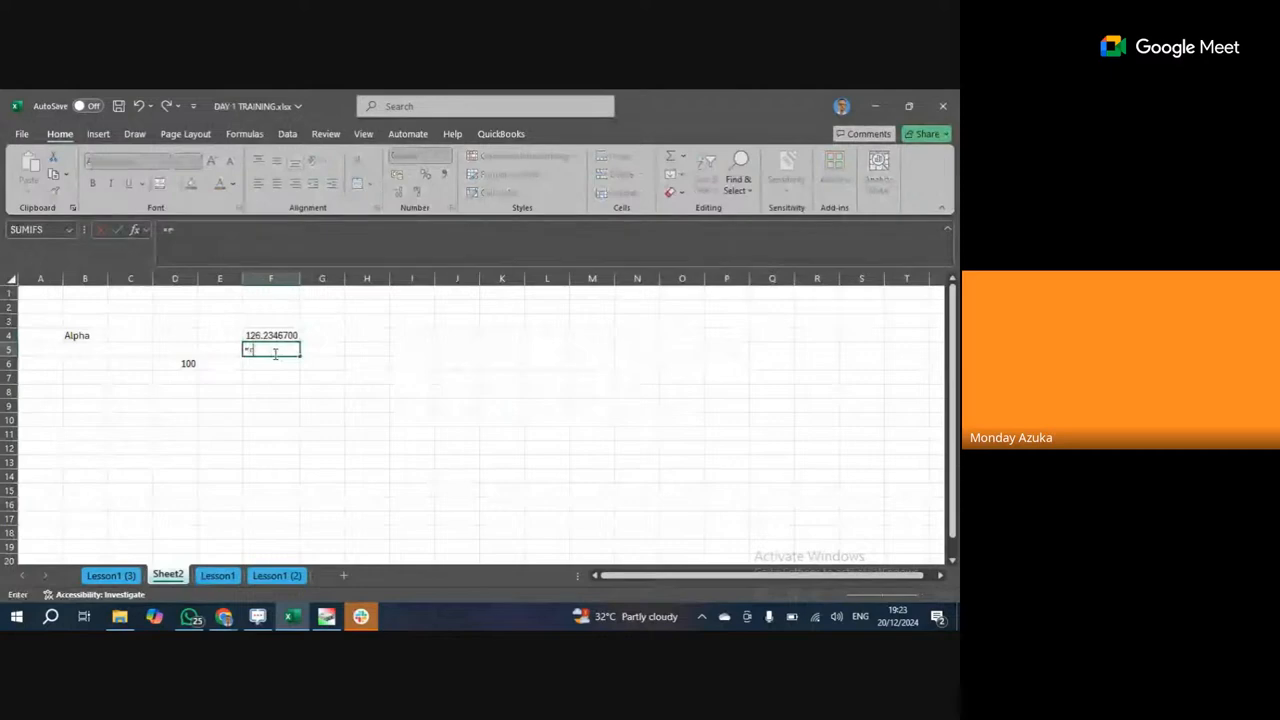
{"action": "type", "text": "and"}
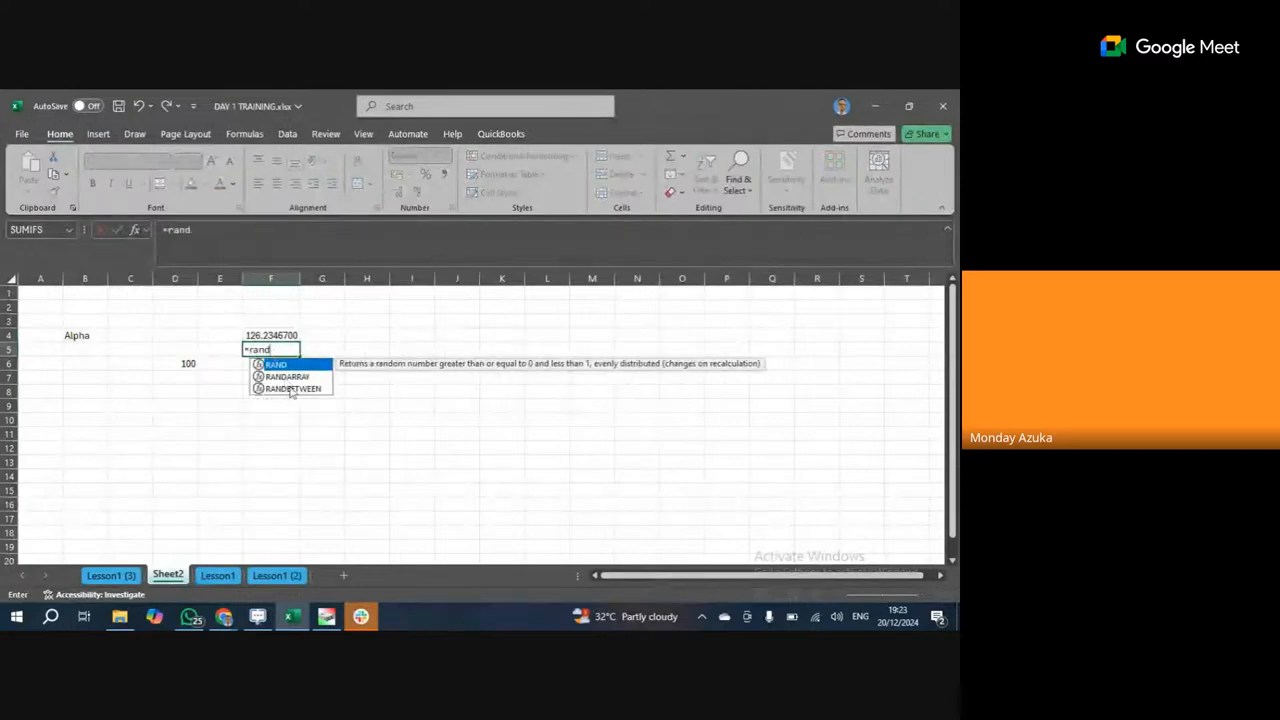
{"action": "left_click", "coordinate": [291, 389]}
{"action": "double_click", "coordinate": [291, 389]}
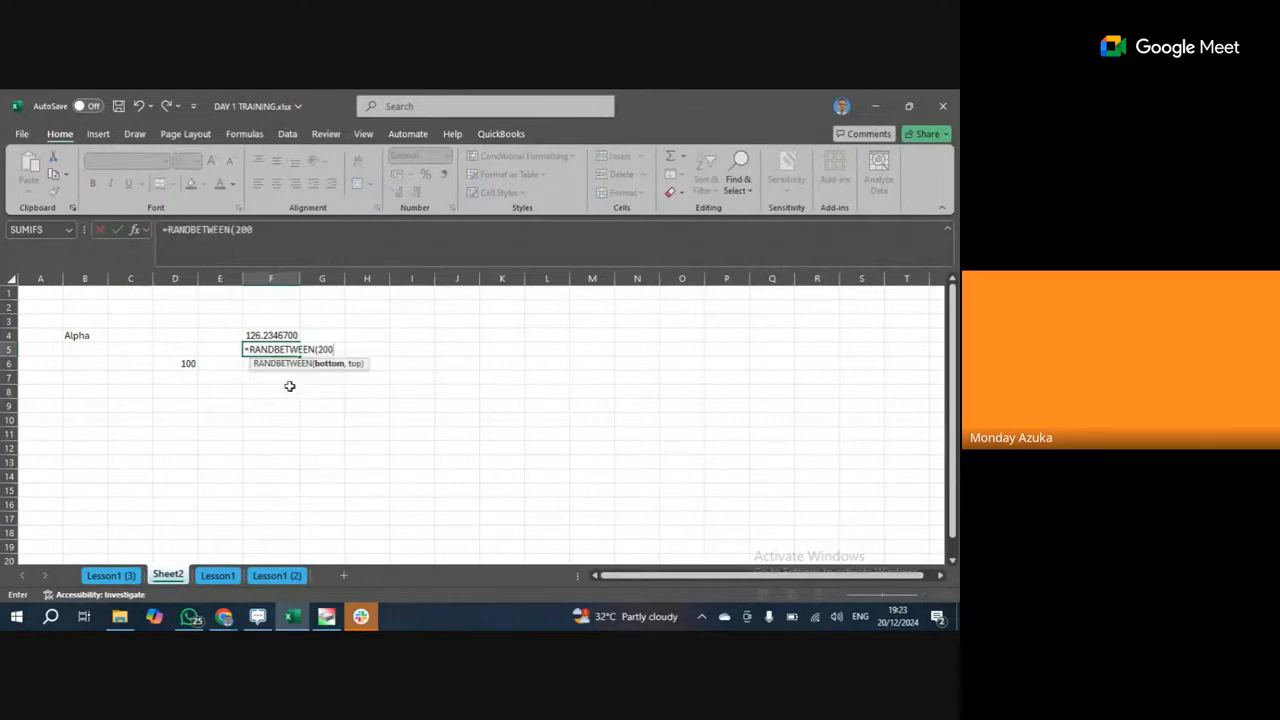
{"action": "type", "text": "200,1000)"}
{"action": "key", "text": "Return"}
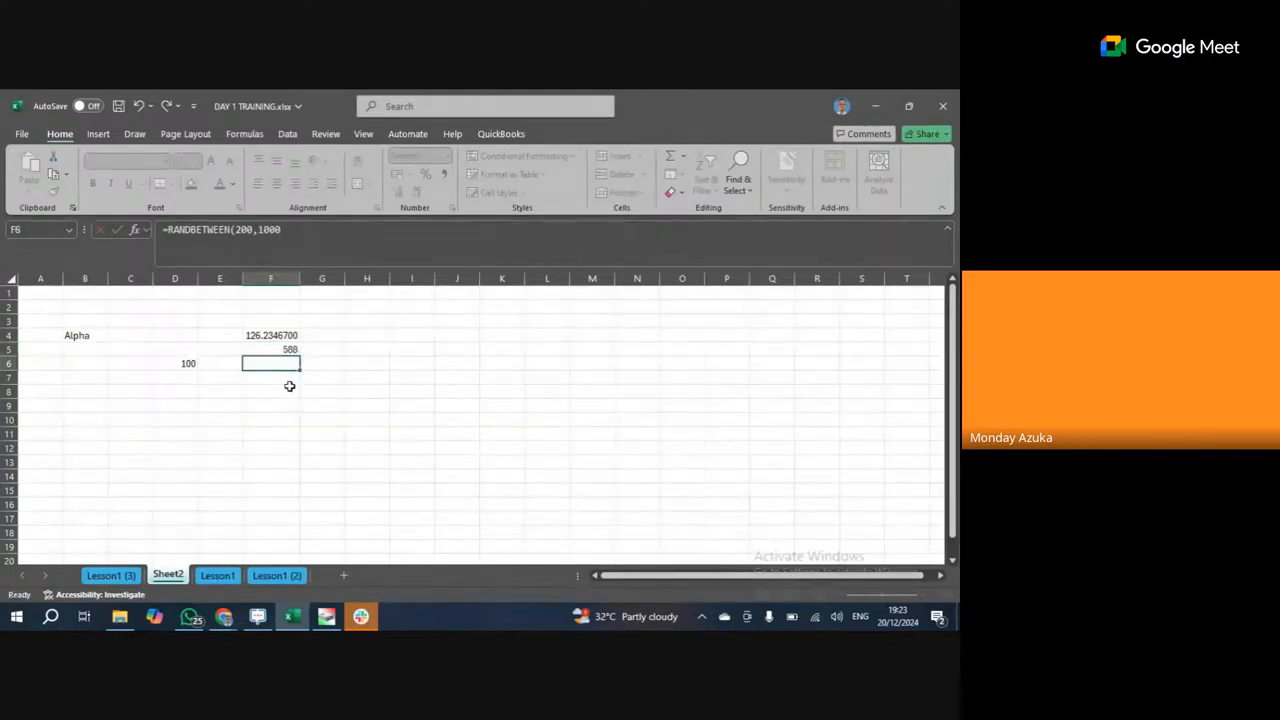
{"action": "left_click", "coordinate": [285, 350]}
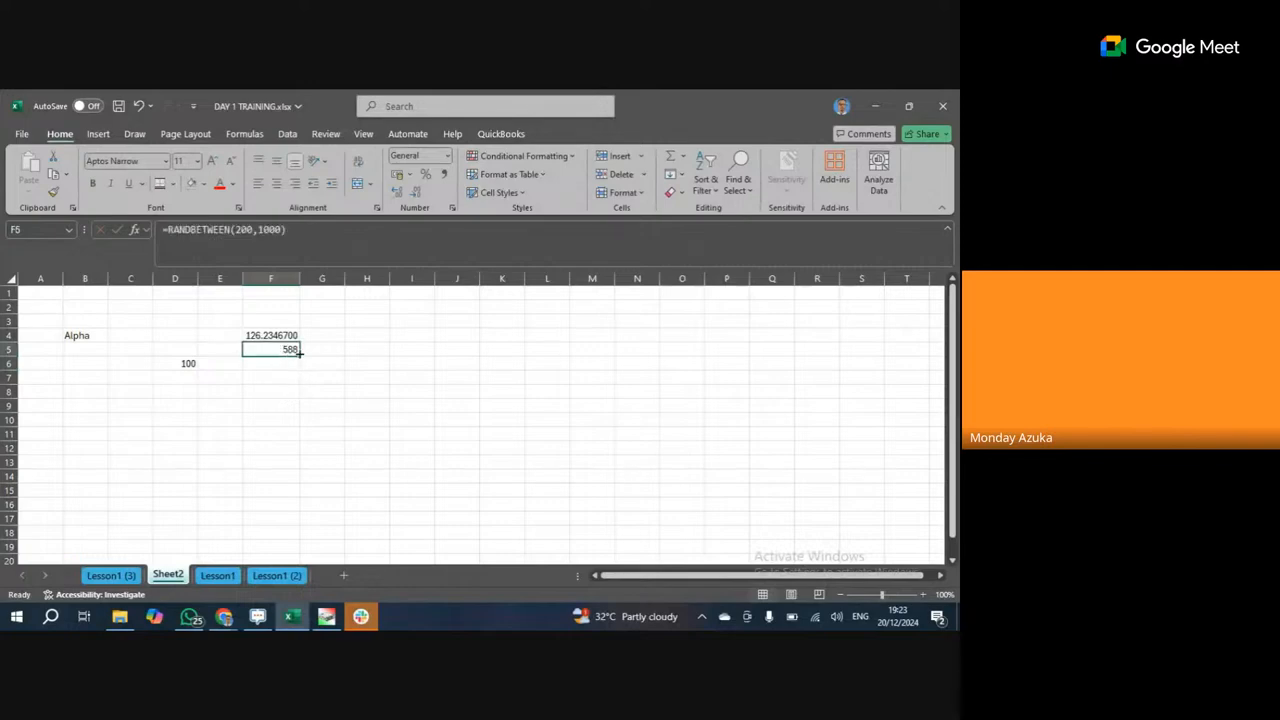
{"action": "left_click_drag", "start_coordinate": [299, 356], "coordinate": [308, 487]}
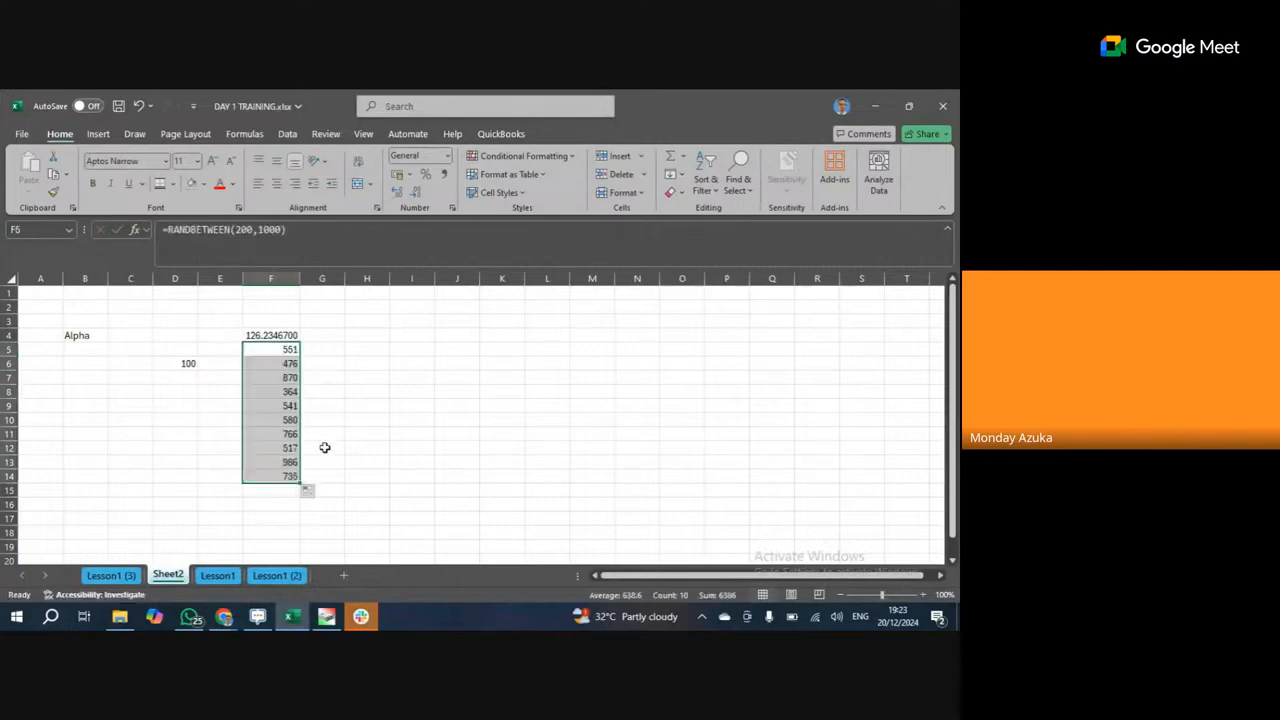
Copy F5:F14 and paste only the values into H5:H14.
{"action": "left_click", "coordinate": [54, 178]}
{"action": "left_click", "coordinate": [348, 350]}
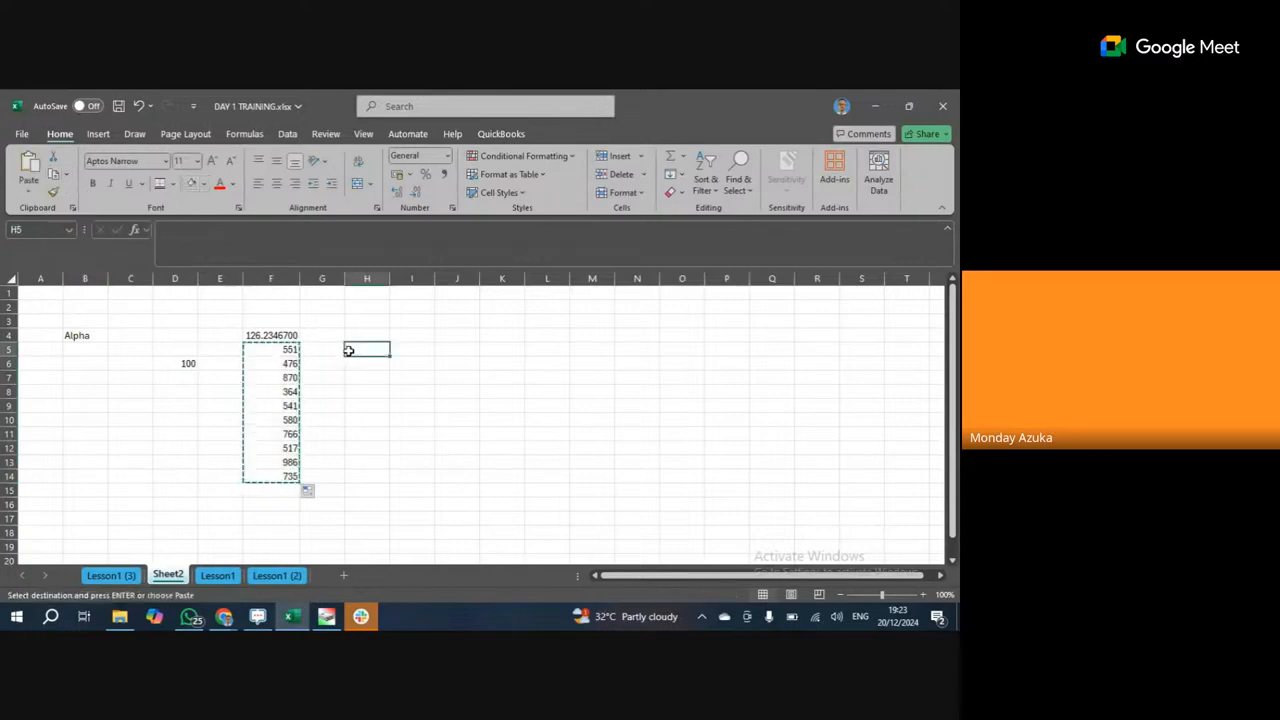
{"action": "left_click", "coordinate": [30, 197]}
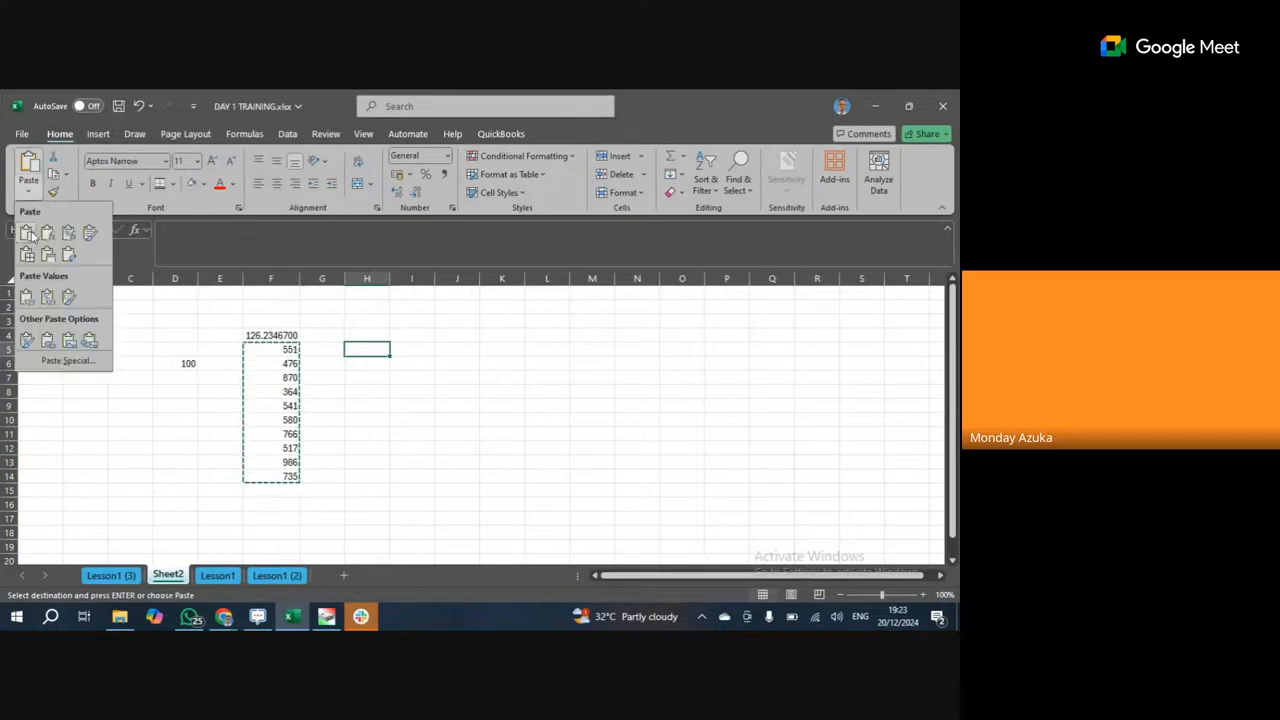
{"action": "left_click", "coordinate": [26, 297]}
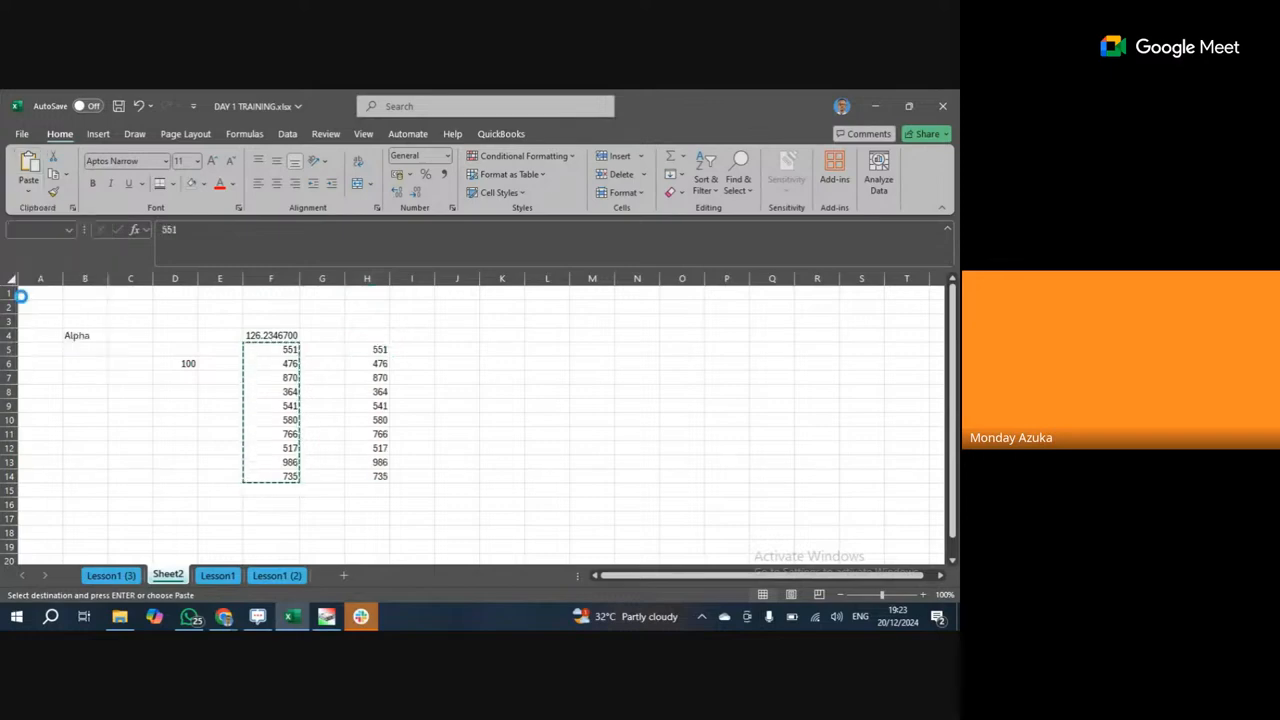
{"action": "key", "text": "Right"}
Clear the RANDBETWEEN formulas from F5:F15 and select H4.
{"action": "left_click_drag", "start_coordinate": [287, 353], "coordinate": [275, 488]}
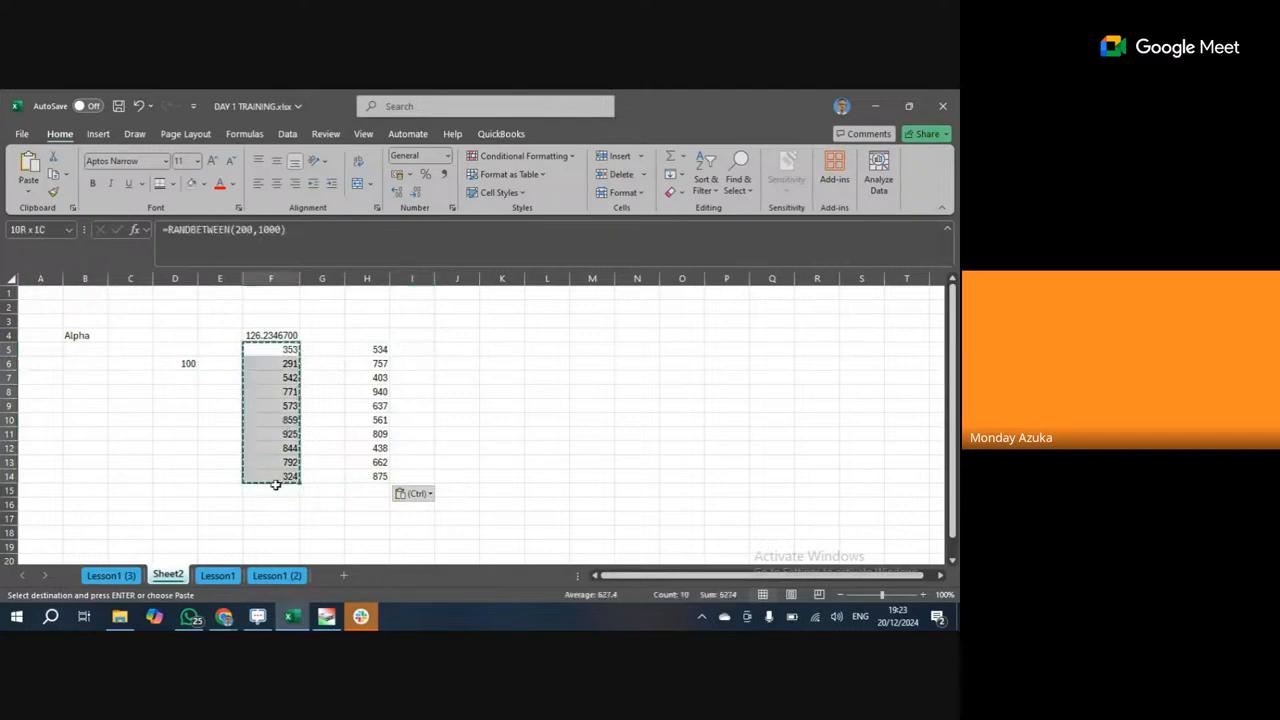
{"action": "key", "text": "Delete"}
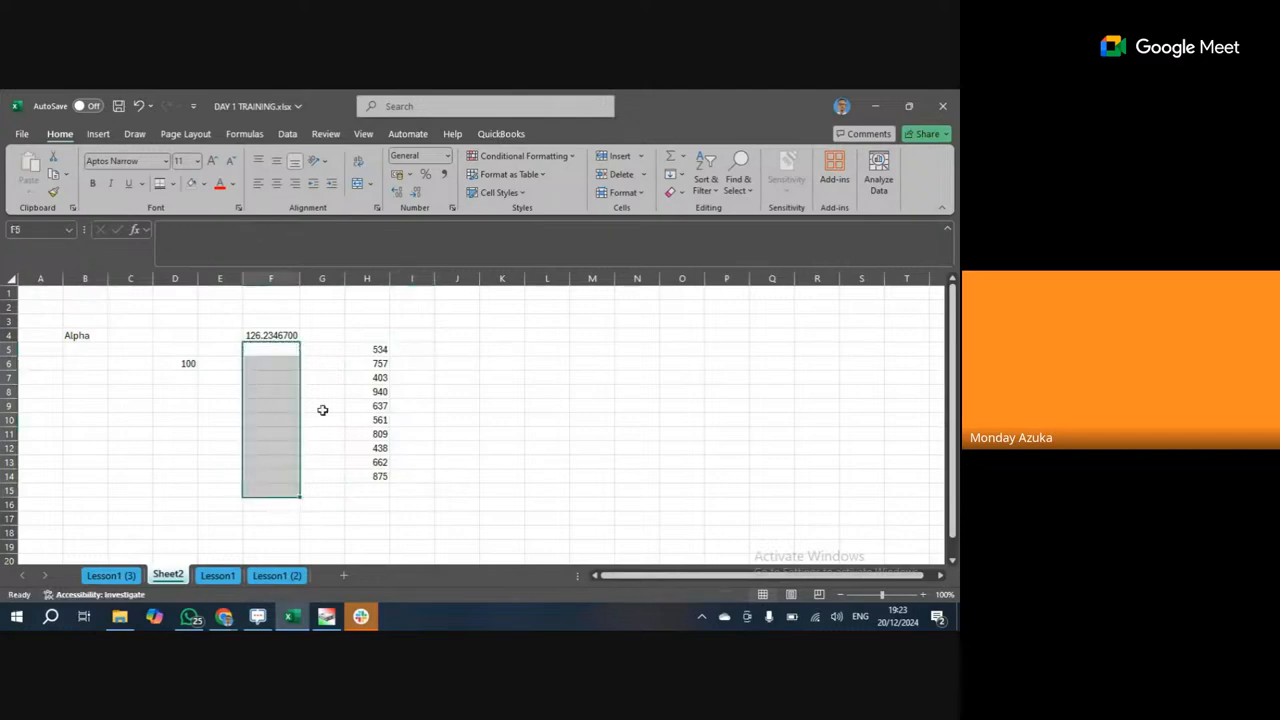
{"action": "left_click", "coordinate": [361, 341]}
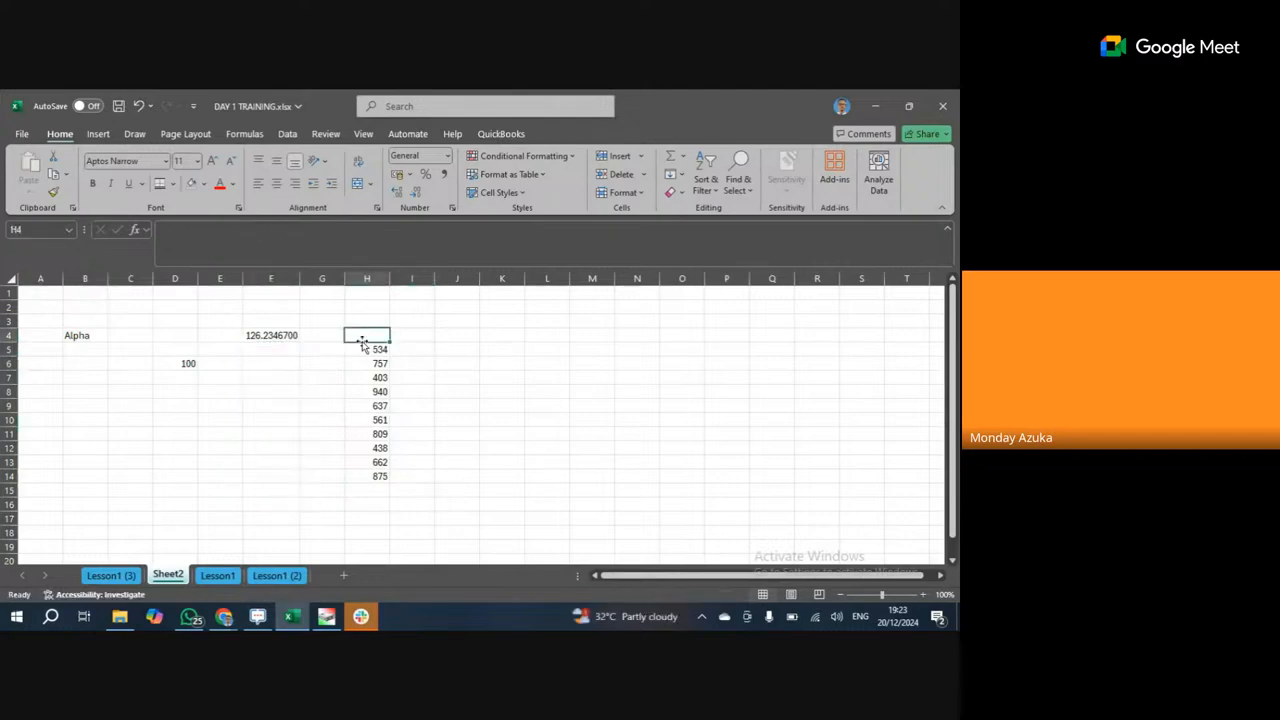
Type the heading 'Number' into H4 and reselect H4.
{"action": "type", "text": "Num"}
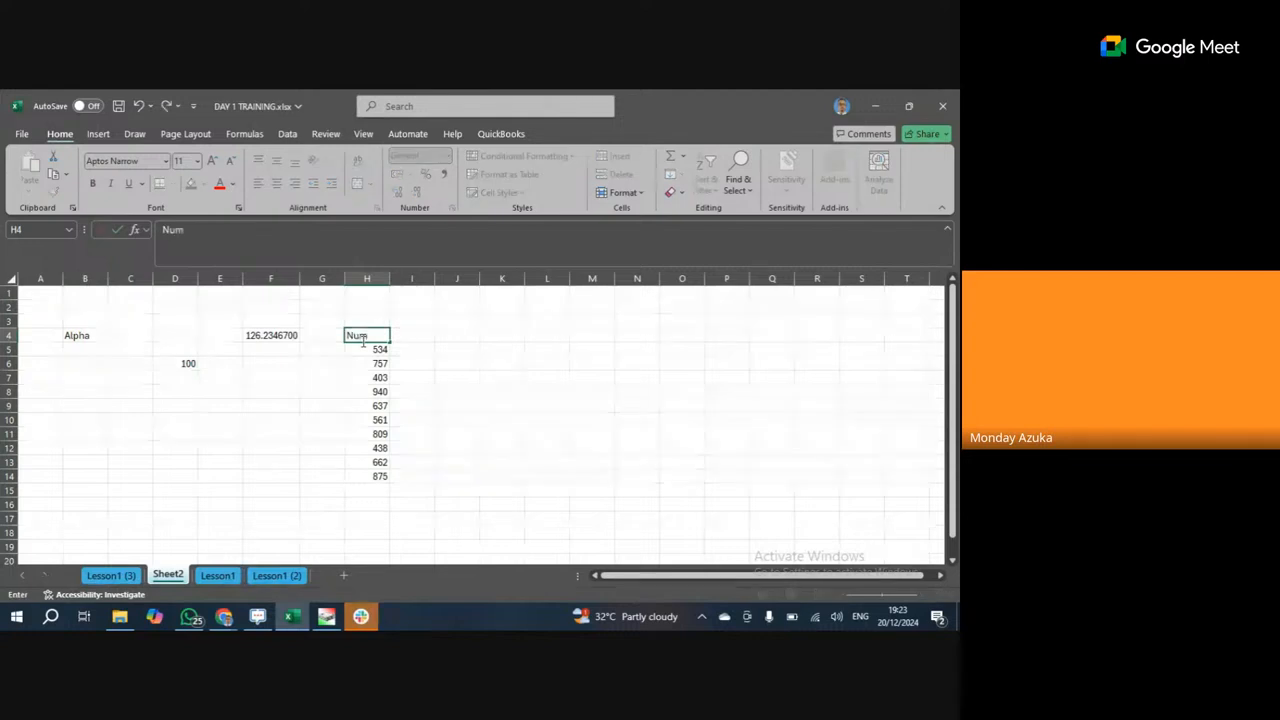
{"action": "key", "text": "BackSpace"}
{"action": "key", "text": "BackSpace"}
{"action": "type", "text": "U"}
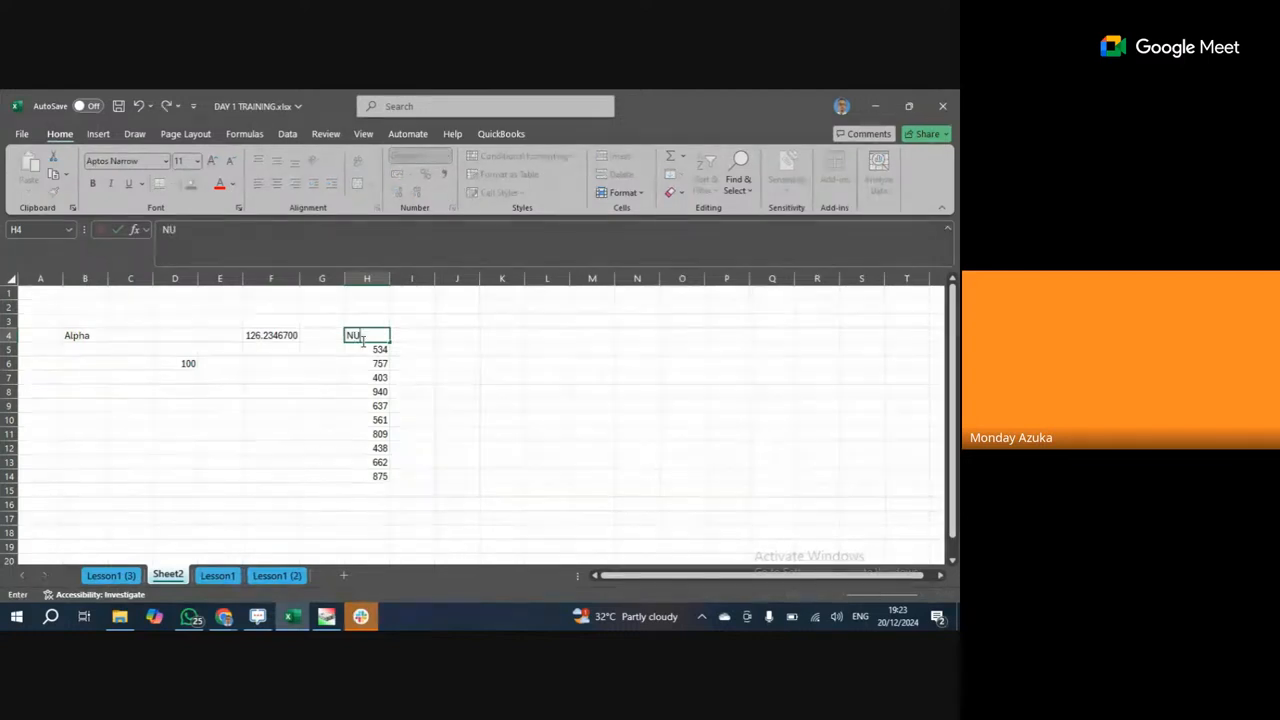
{"action": "type", "text": "mber"}
{"action": "left_click", "coordinate": [400, 338]}
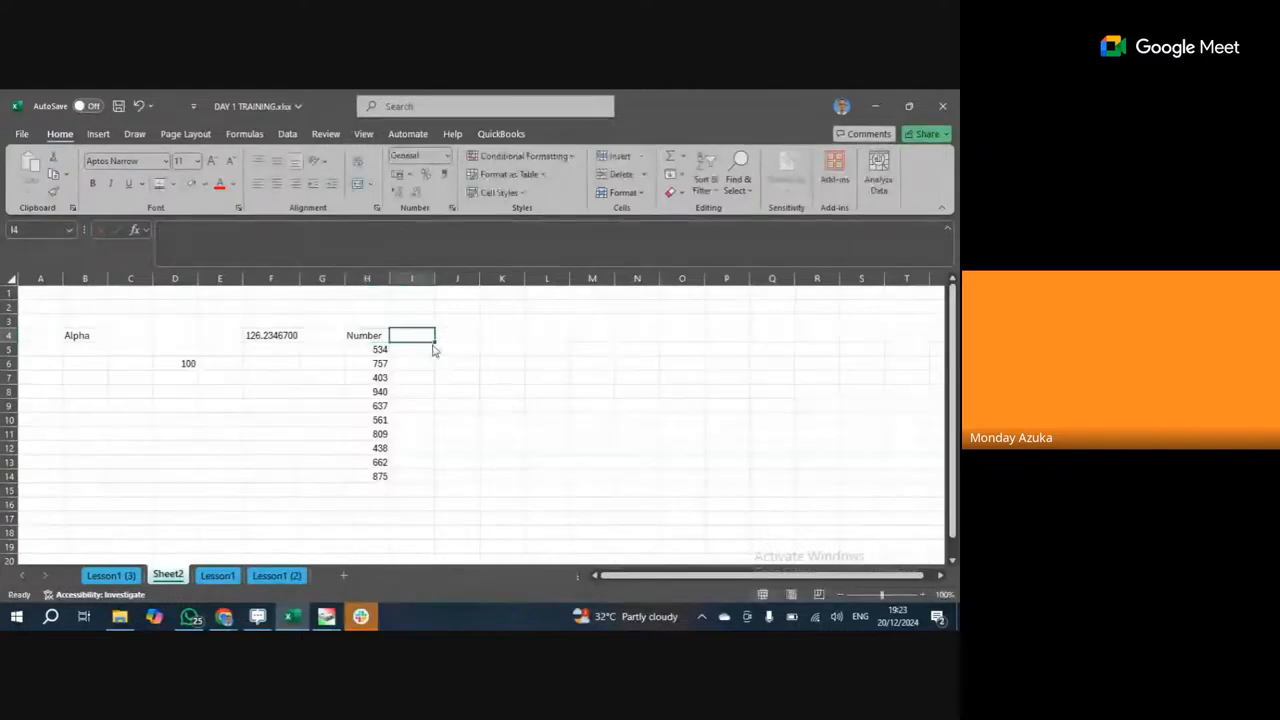
{"action": "left_click", "coordinate": [376, 337]}
{"action": "left_click", "coordinate": [379, 350]}
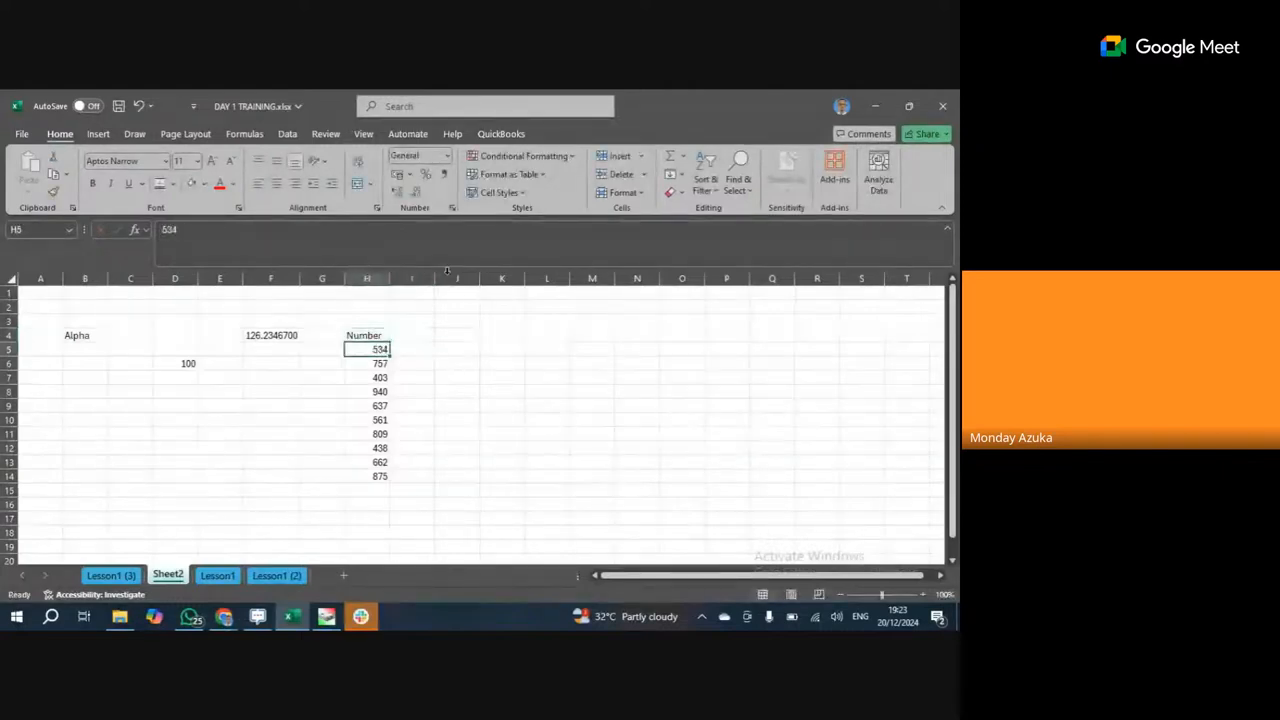
{"action": "left_click", "coordinate": [372, 334]}
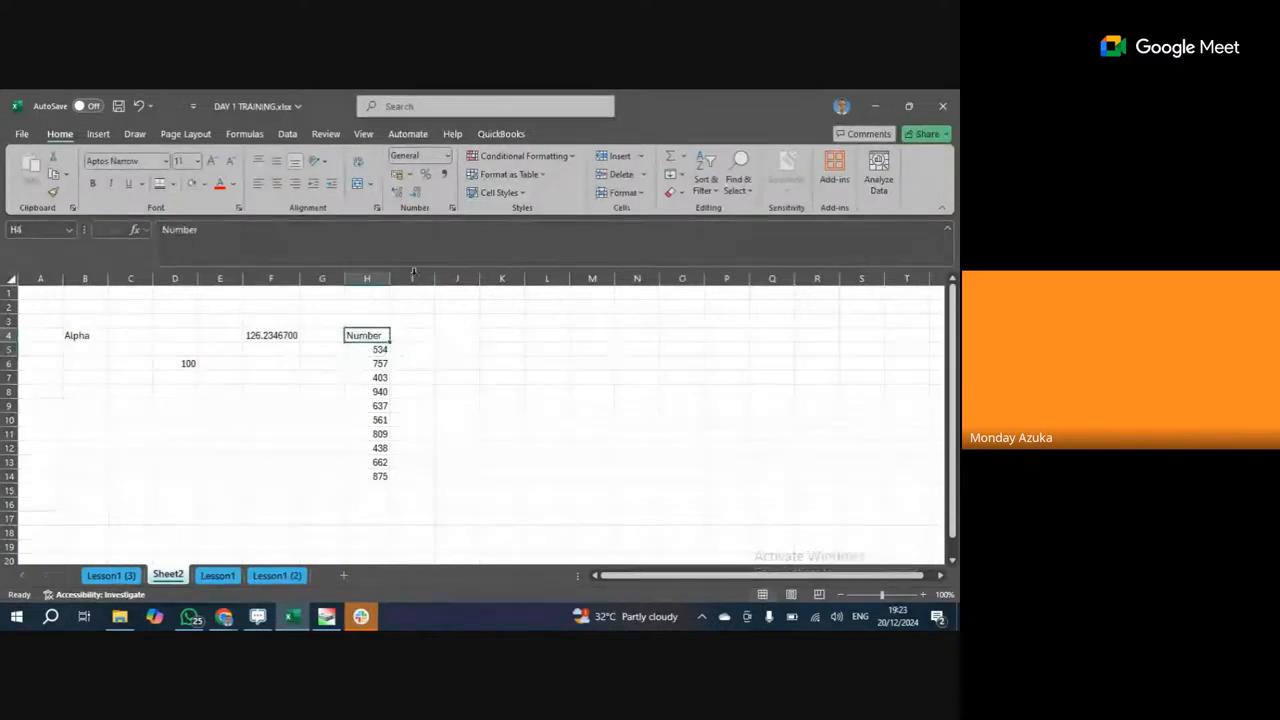
{"action": "left_click", "coordinate": [575, 157]}
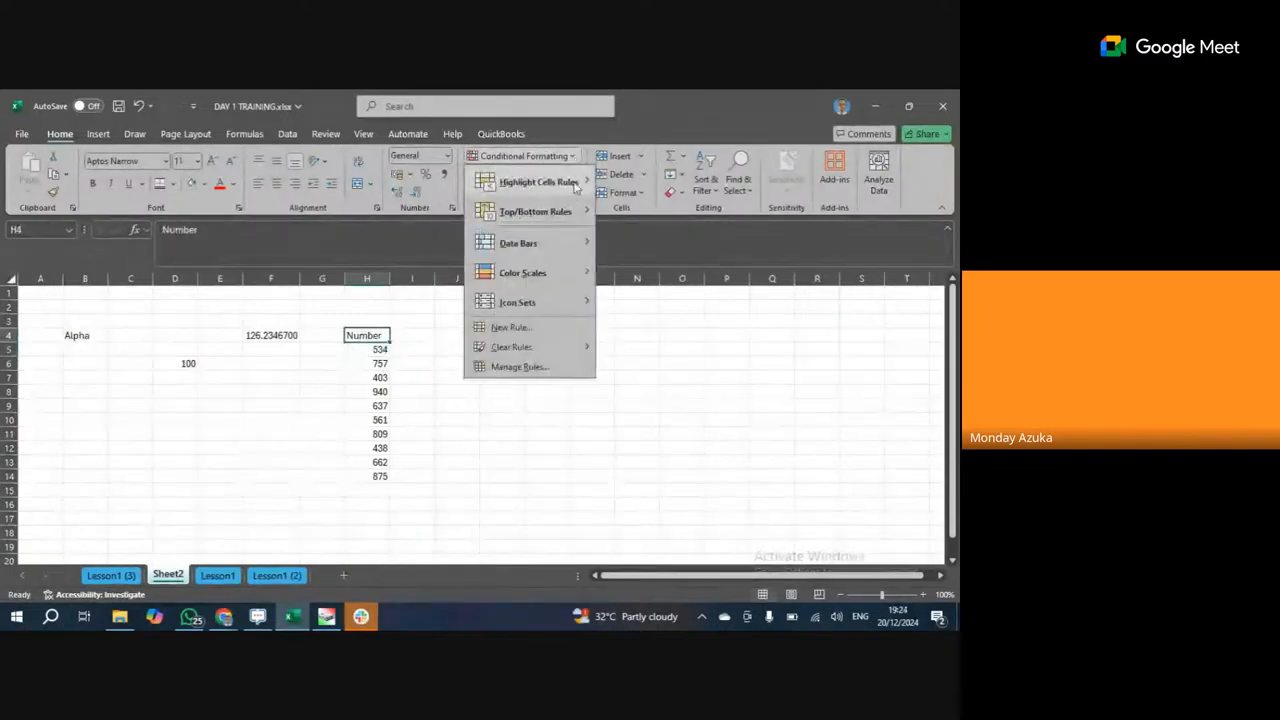
{"action": "mouse_move", "coordinate": [575, 182]}
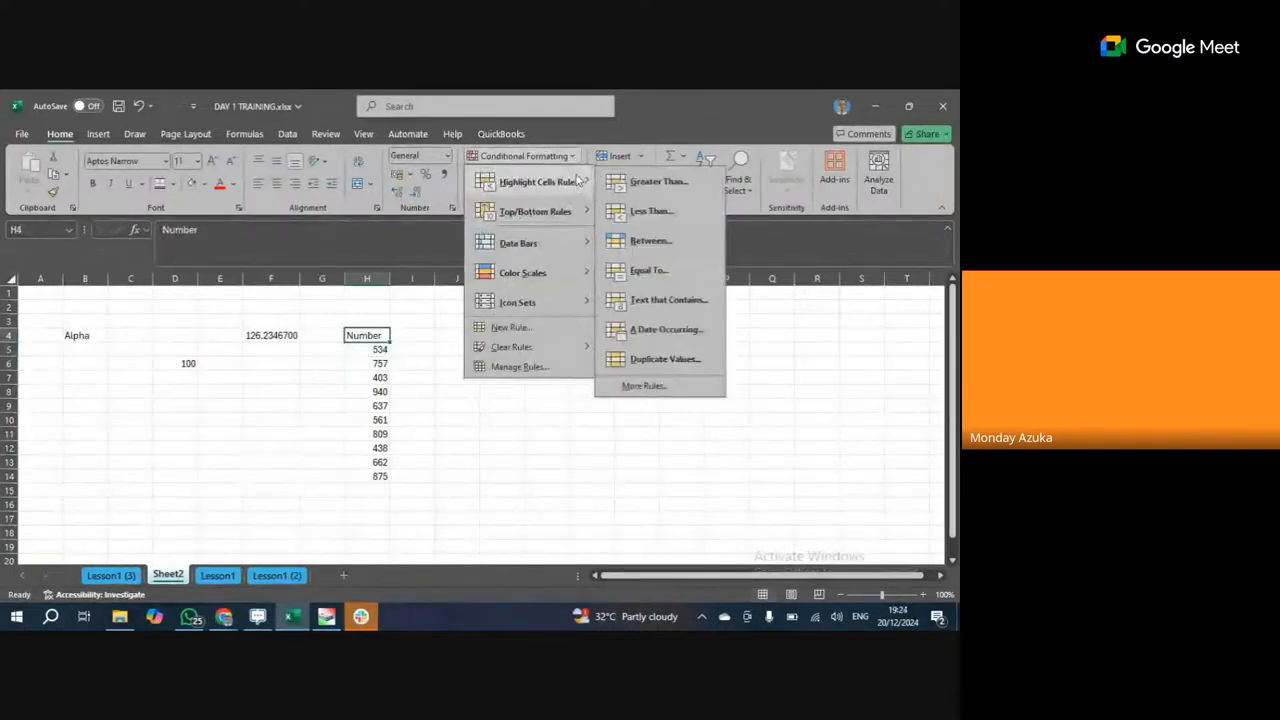
{"action": "left_click", "coordinate": [650, 182]}
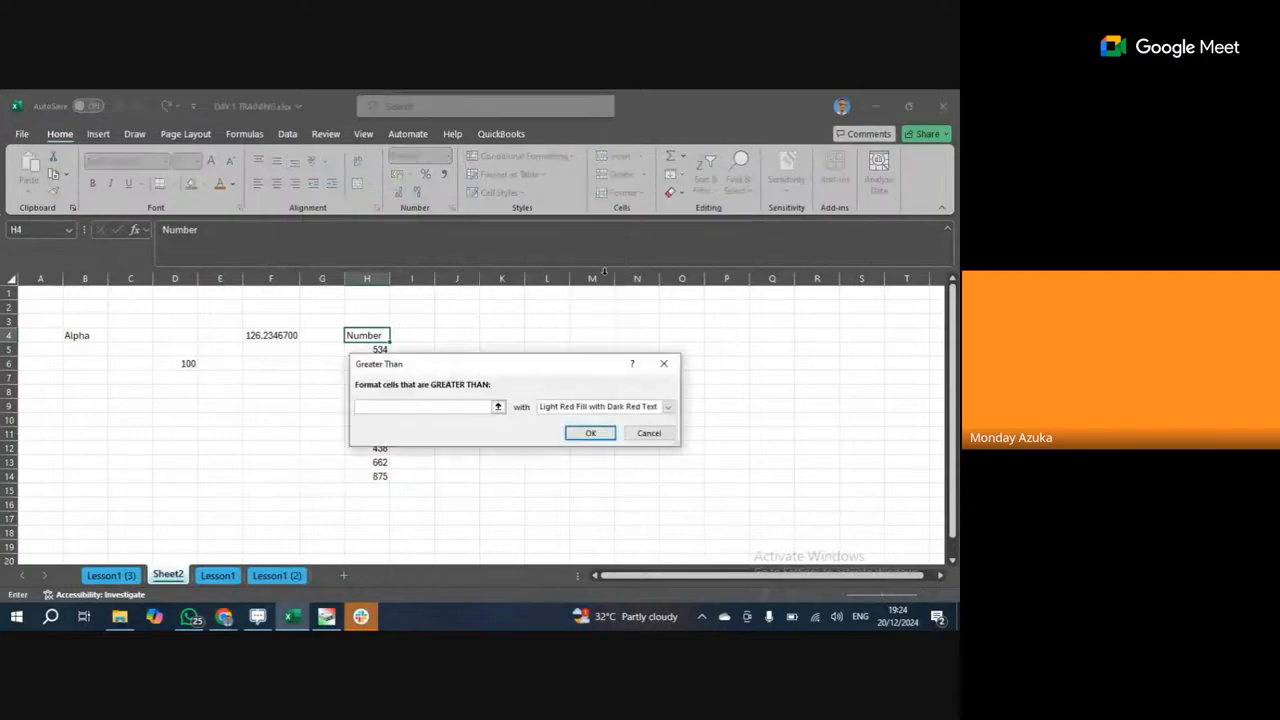
{"action": "left_click", "coordinate": [497, 406]}
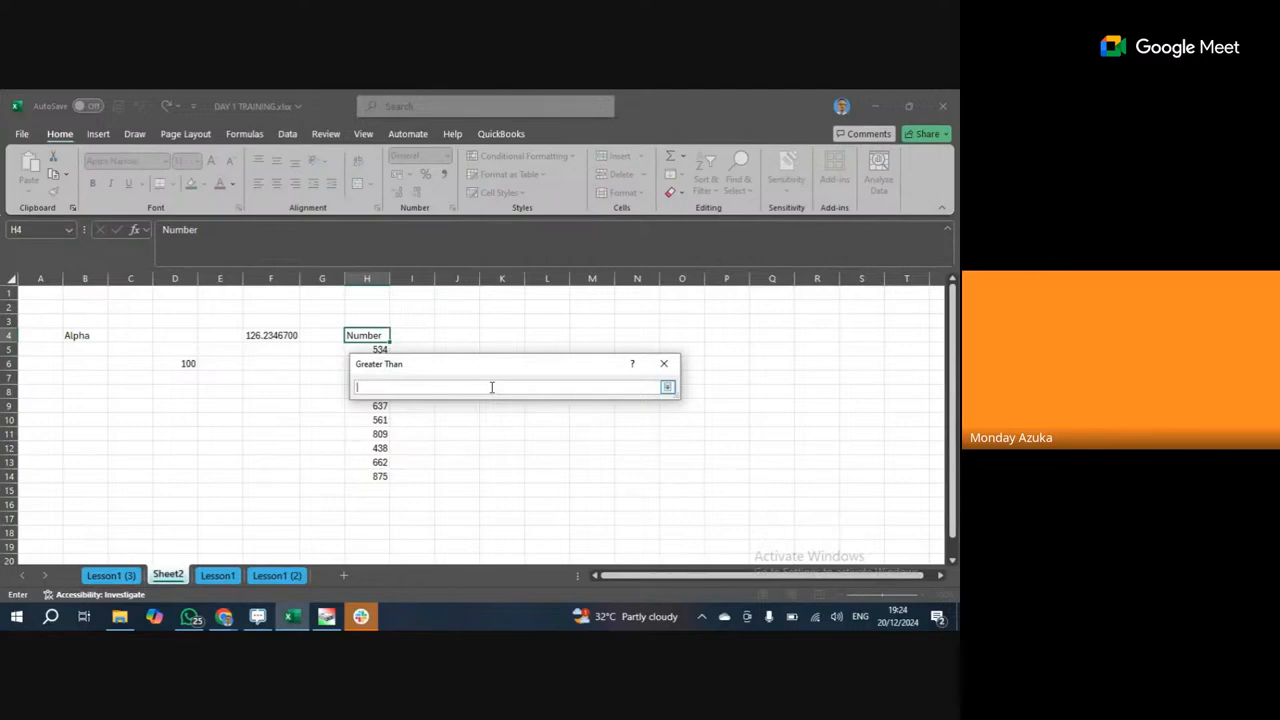
{"action": "type", "text": "500"}
{"action": "left_click", "coordinate": [667, 388]}
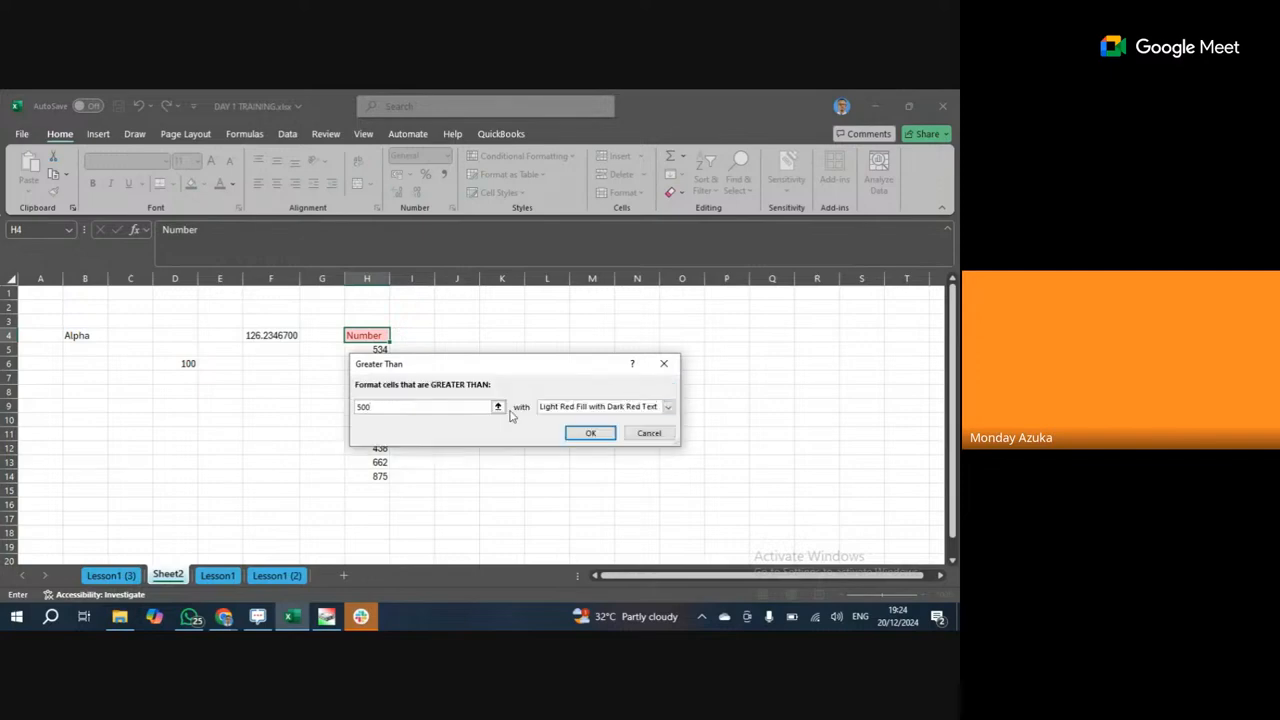
{"action": "left_click", "coordinate": [589, 434]}
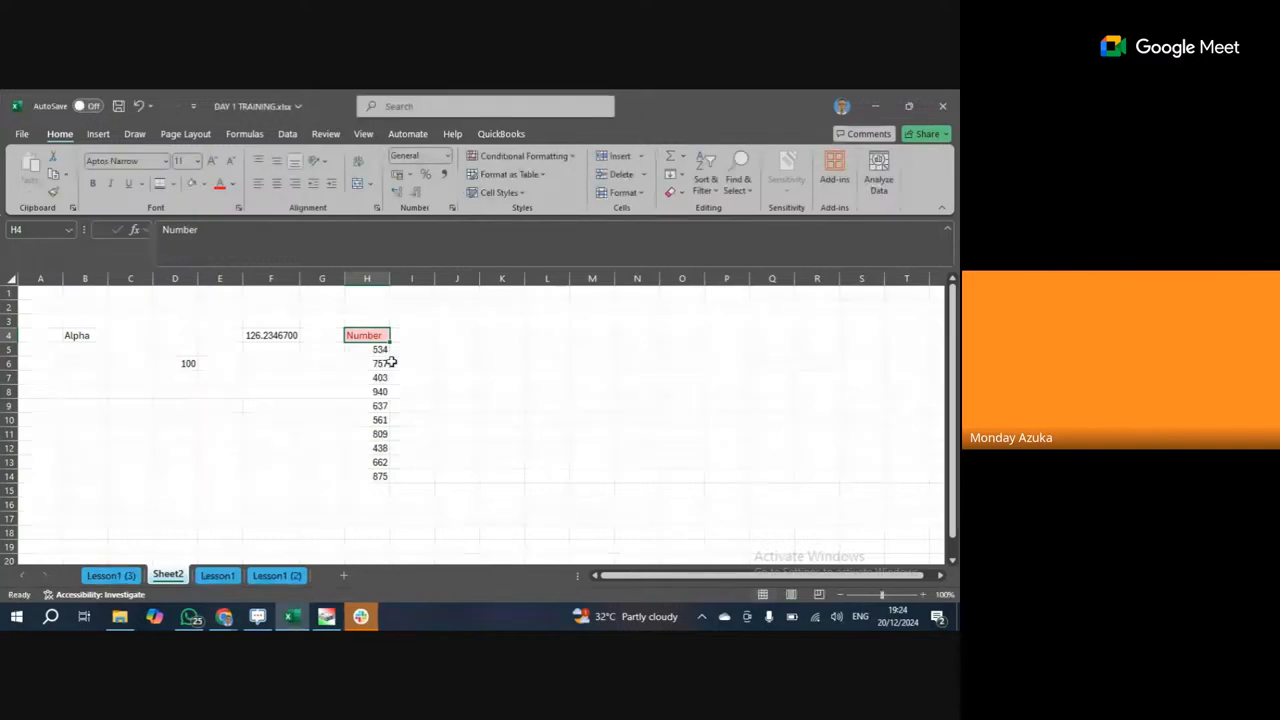
Apply a Greater Than 500 rule with Light Red Fill to H5:H14, then check H7 and H12.
{"action": "left_click_drag", "start_coordinate": [385, 349], "coordinate": [385, 477]}
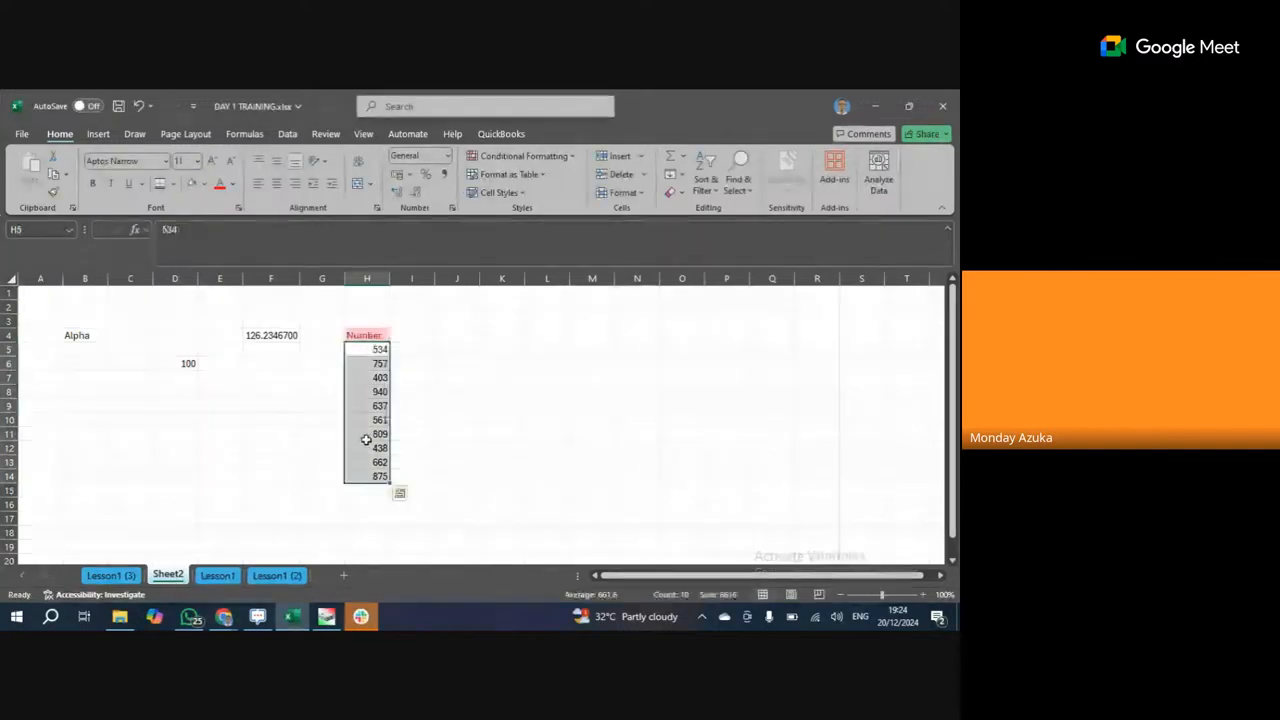
{"action": "left_click", "coordinate": [535, 162]}
{"action": "mouse_move", "coordinate": [540, 182]}
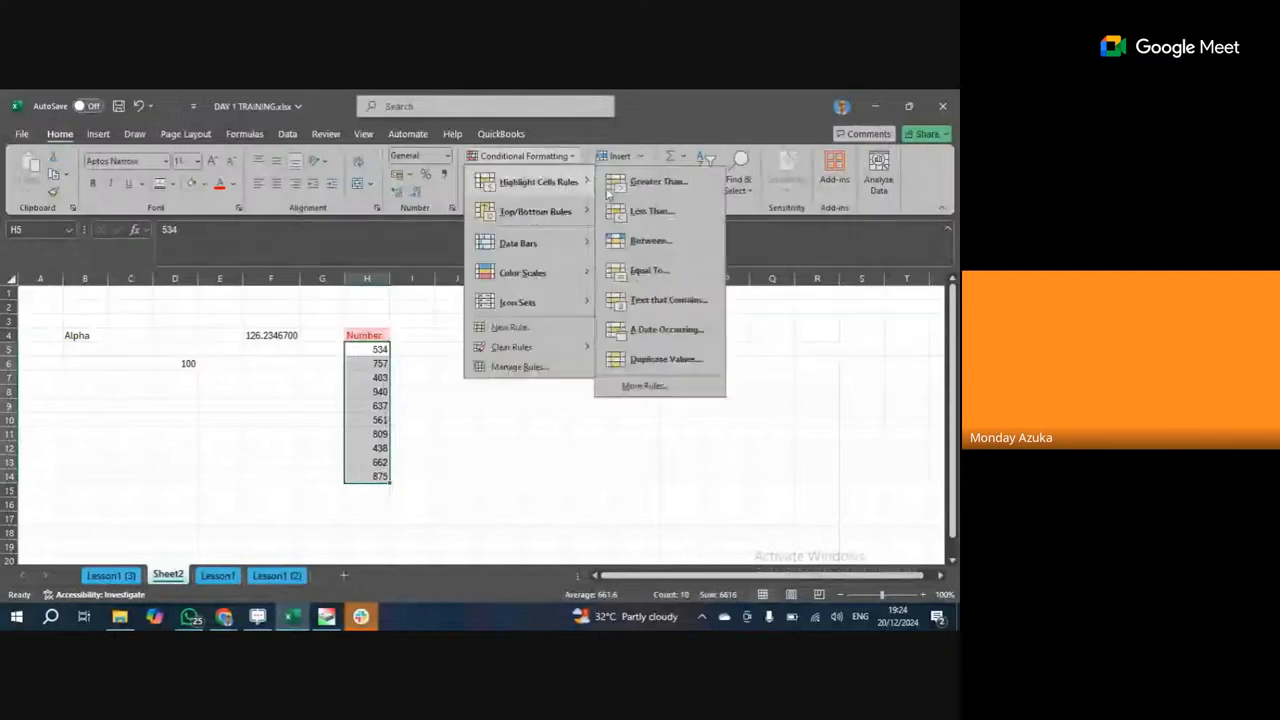
{"action": "left_click", "coordinate": [659, 183]}
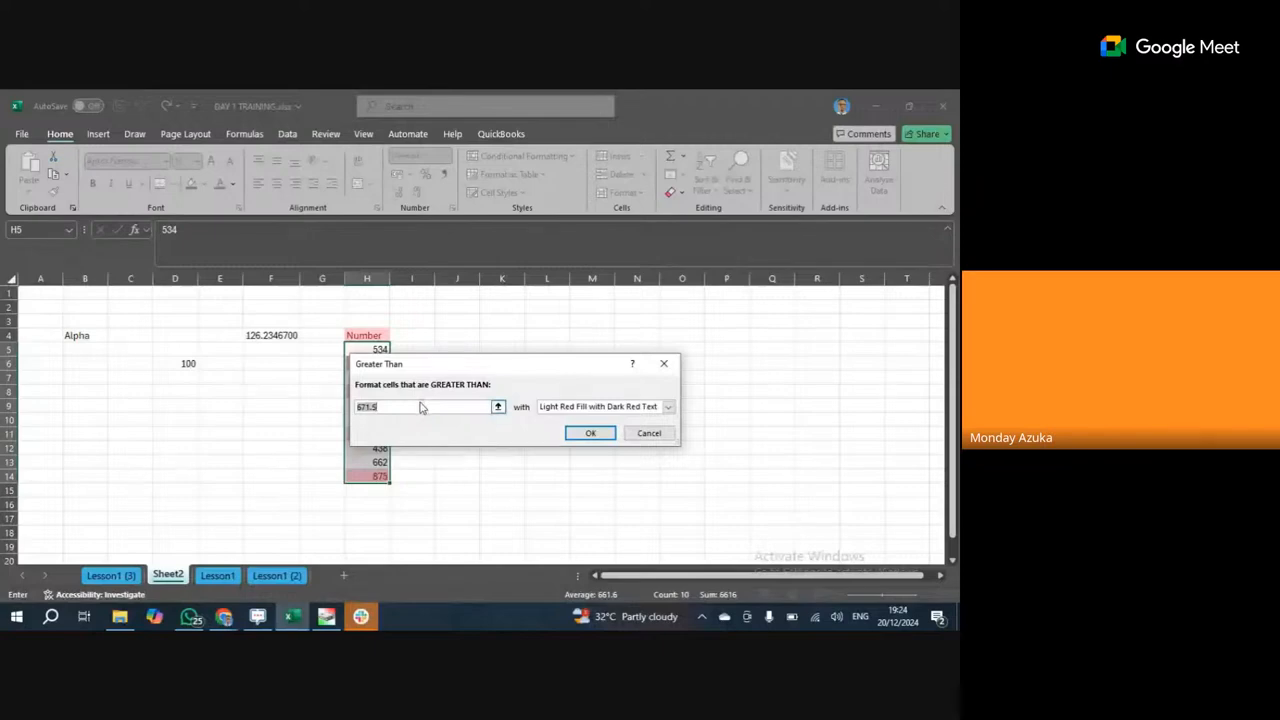
{"action": "key", "text": "BackSpace"}
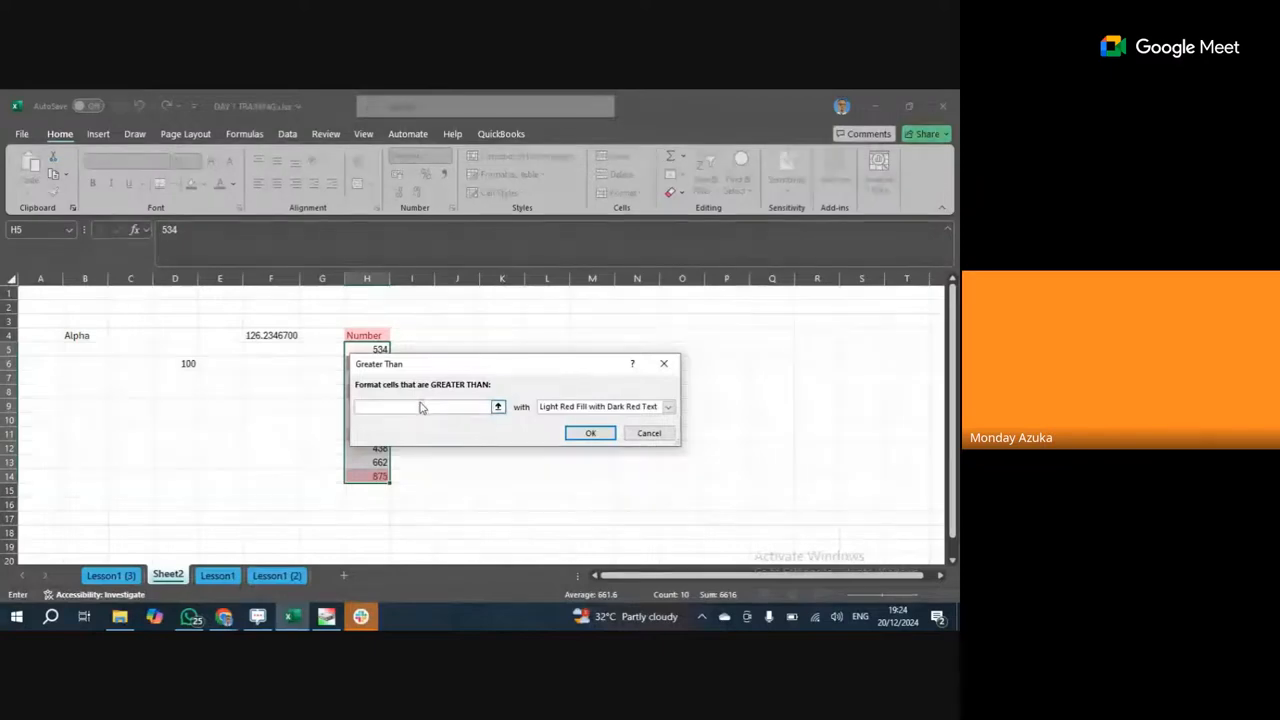
{"action": "type", "text": "500"}
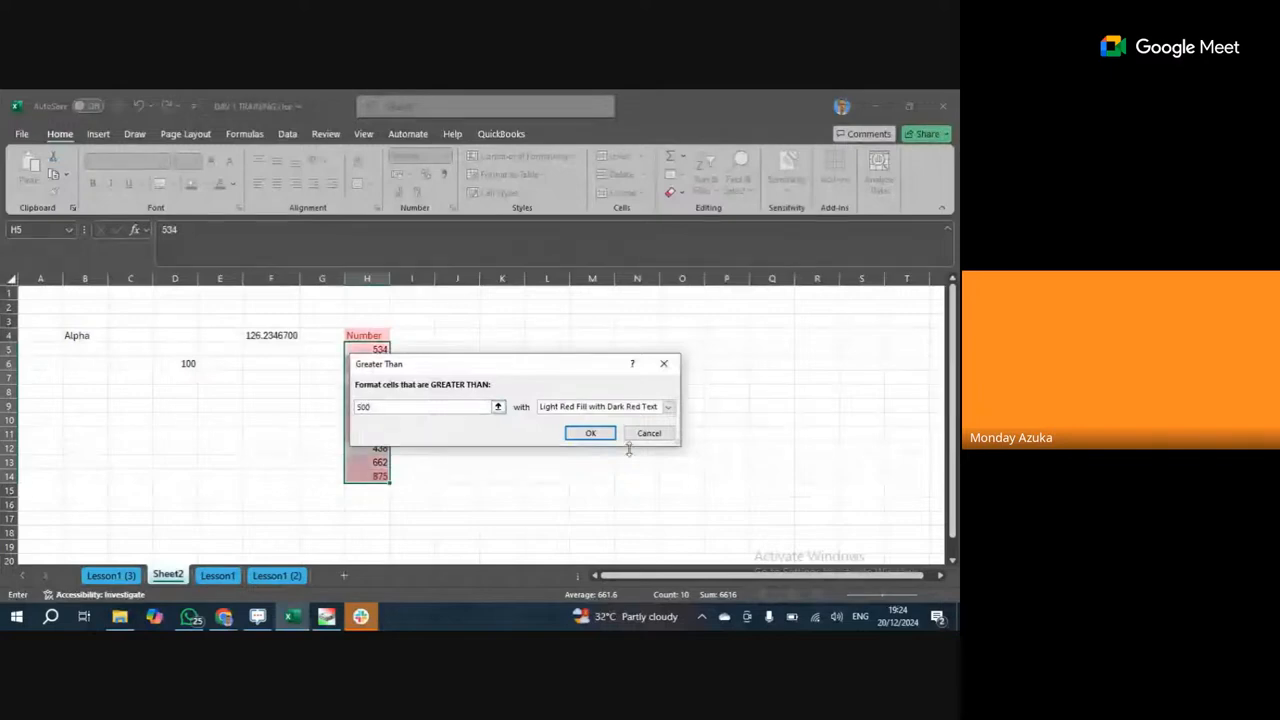
{"action": "left_click", "coordinate": [589, 434]}
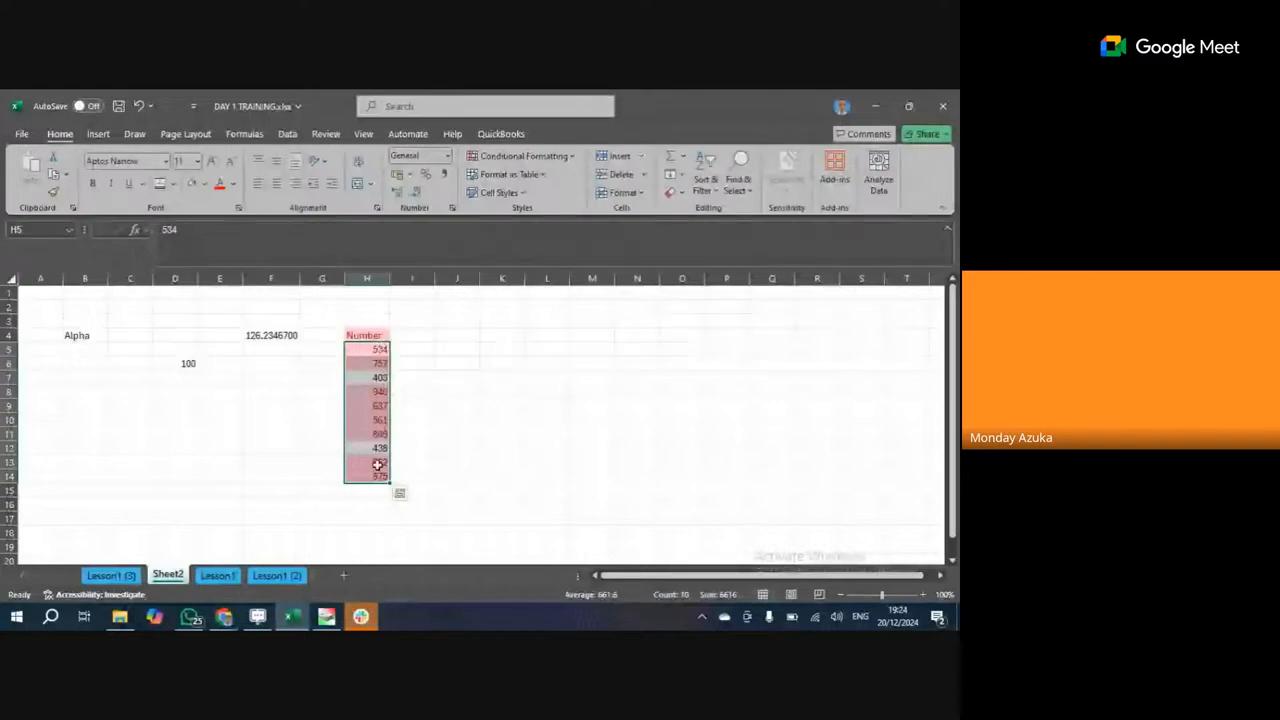
{"action": "left_click", "coordinate": [372, 377]}
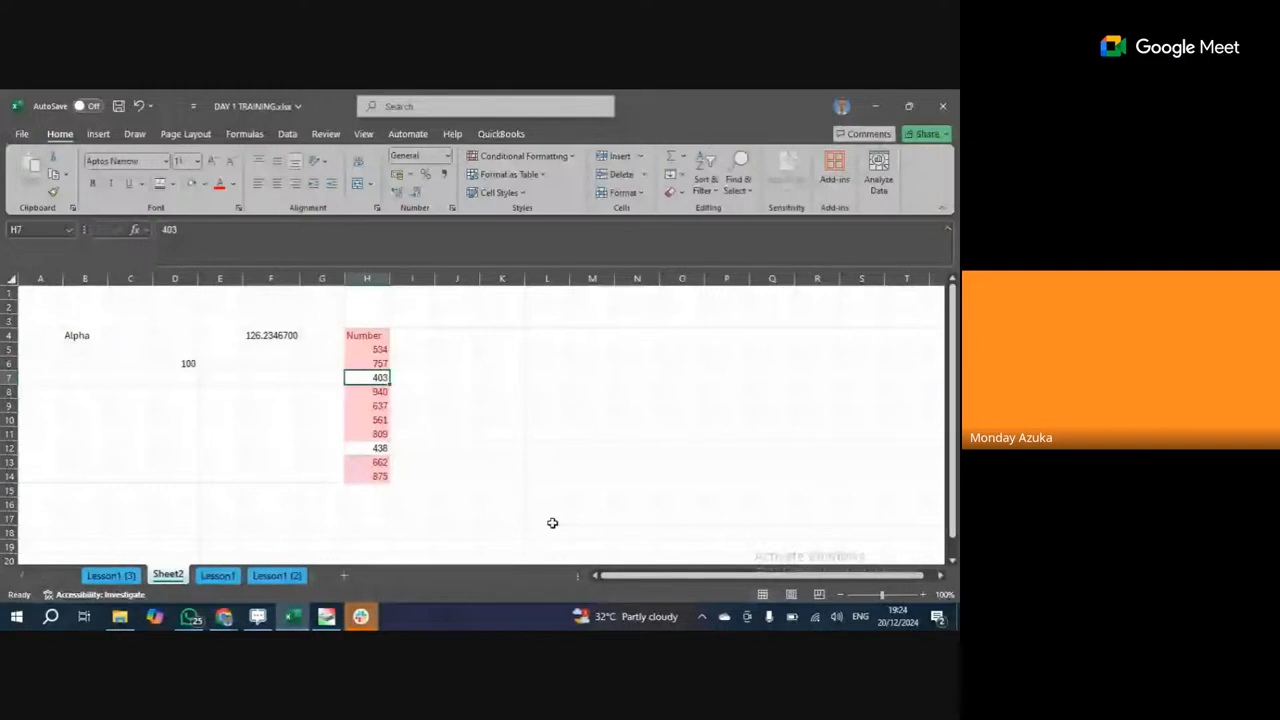
{"action": "left_click", "coordinate": [380, 448]}
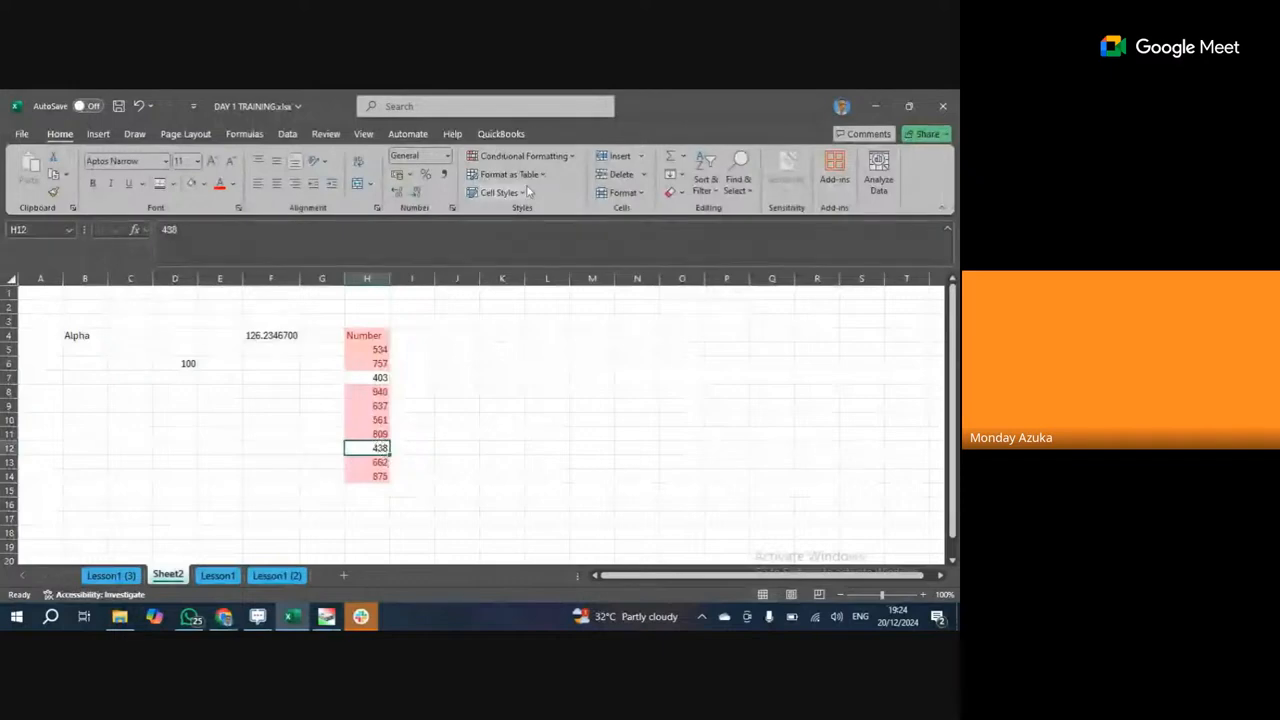
{"action": "left_click", "coordinate": [568, 160]}
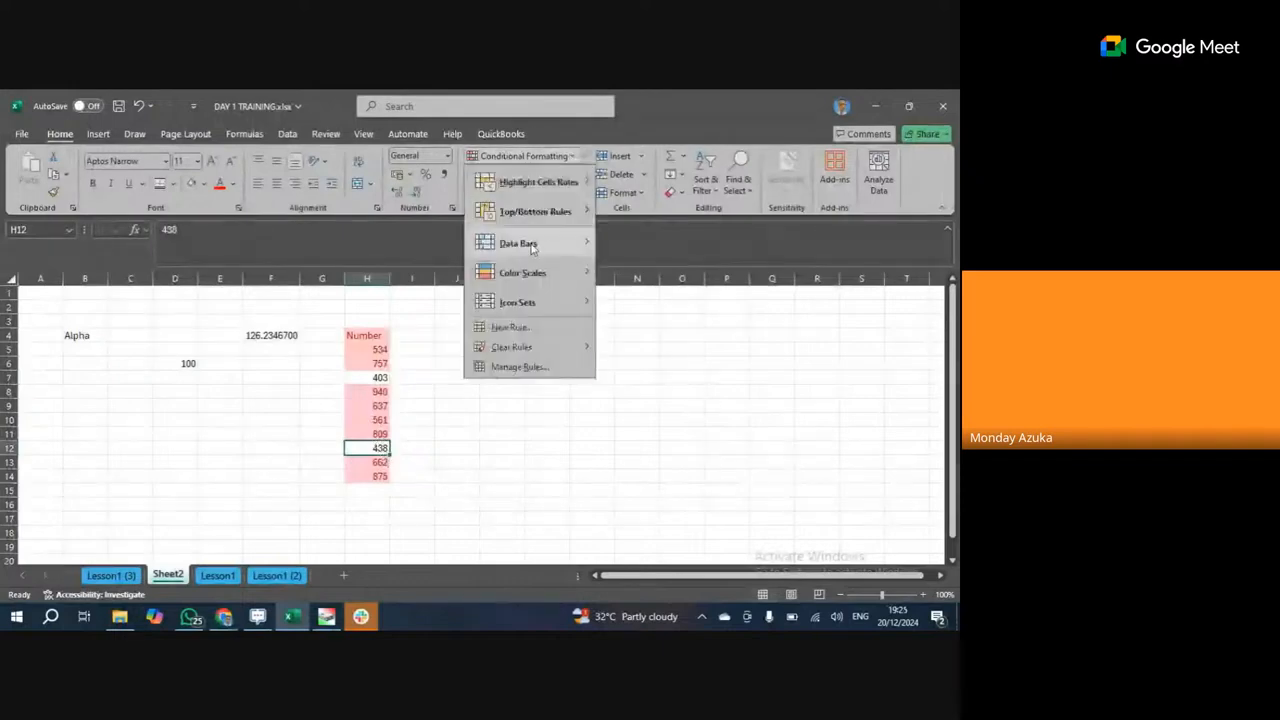
{"action": "mouse_move", "coordinate": [565, 243]}
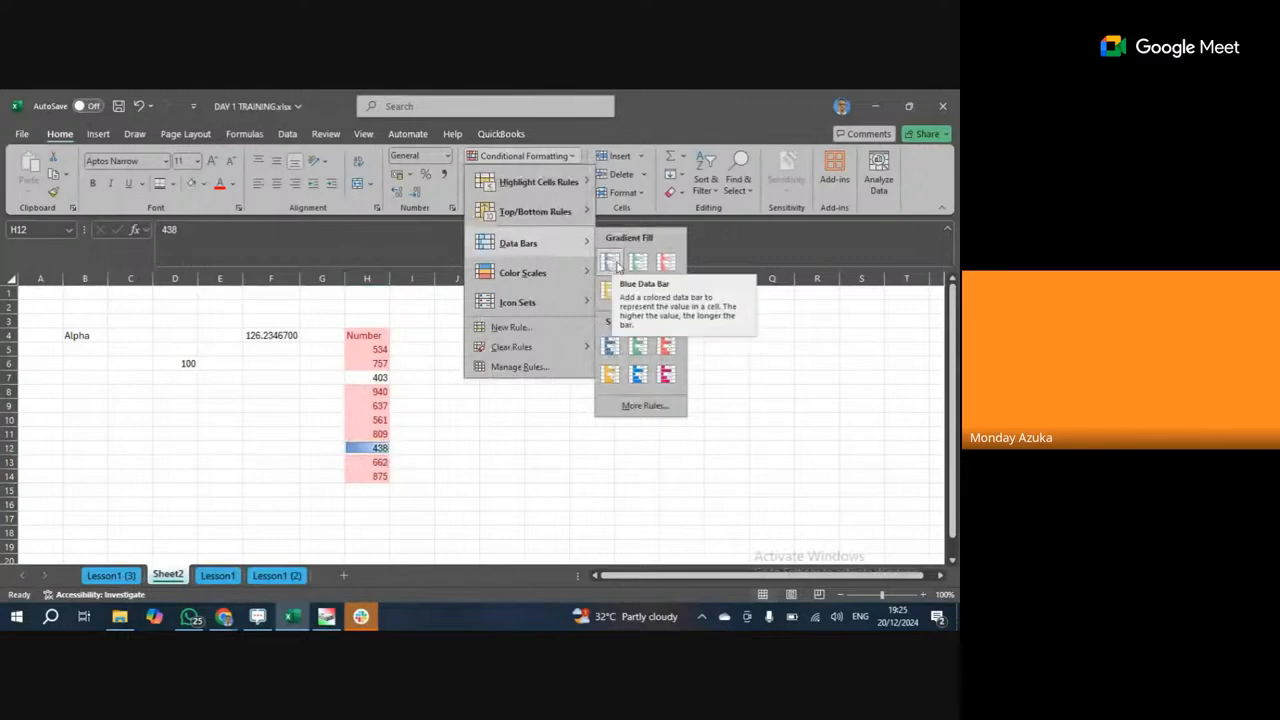
{"action": "mouse_move", "coordinate": [584, 211]}
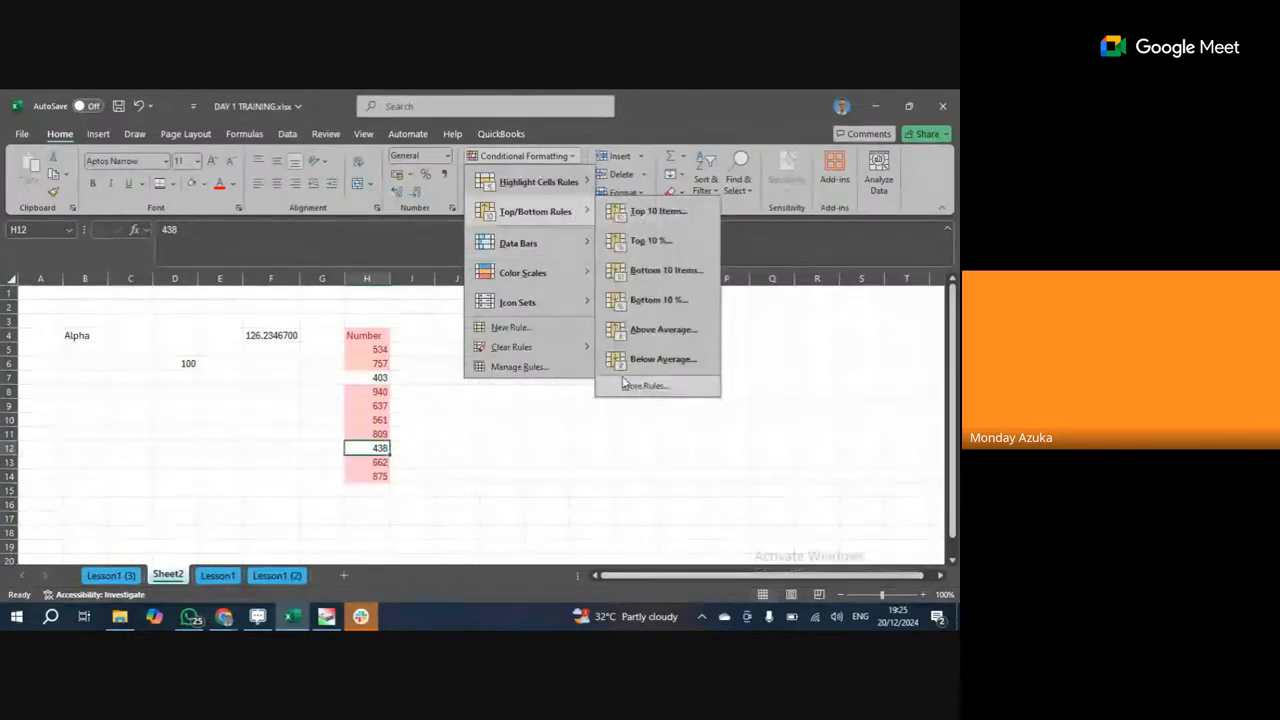
{"action": "left_click", "coordinate": [570, 160]}
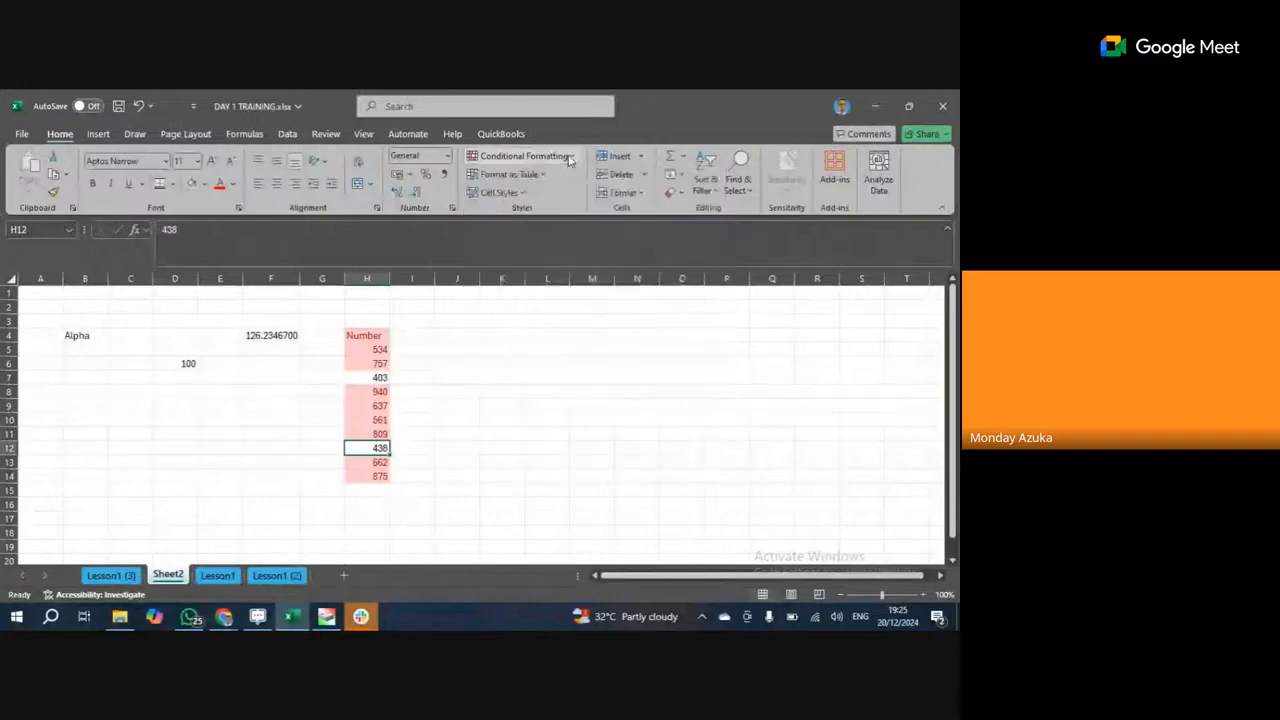
{"action": "left_click", "coordinate": [546, 178]}
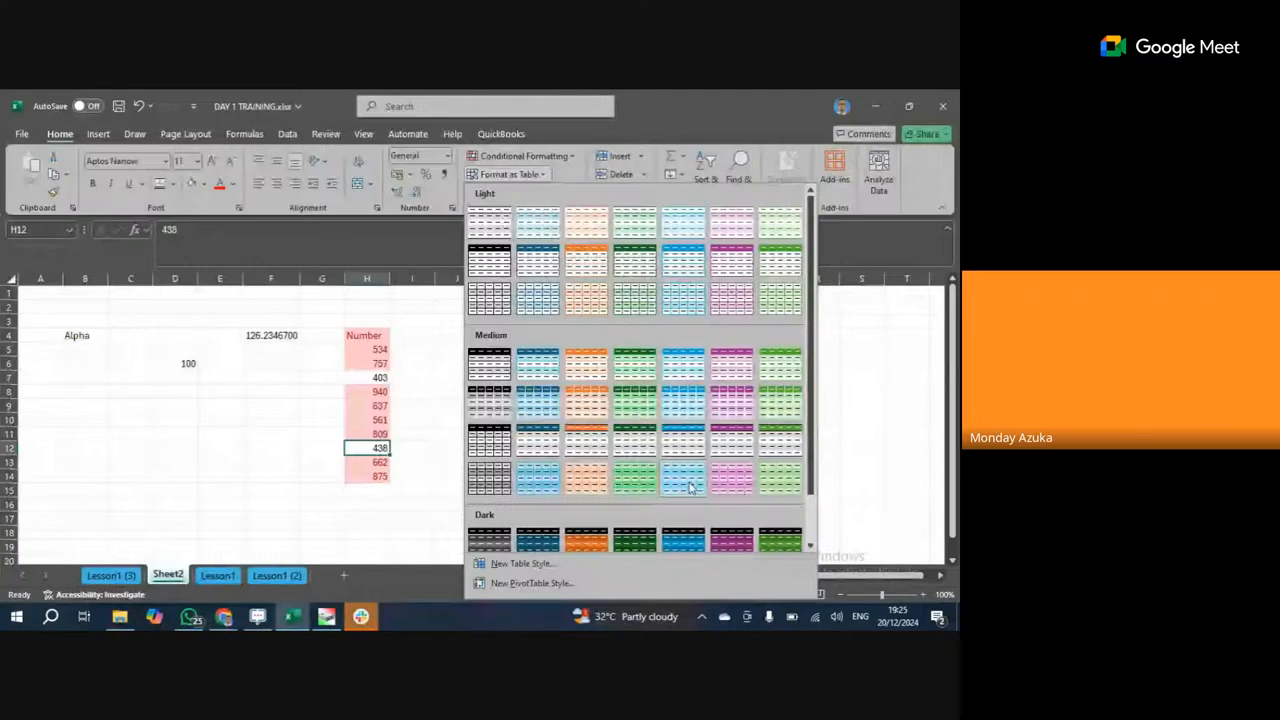
{"action": "left_click", "coordinate": [322, 428]}
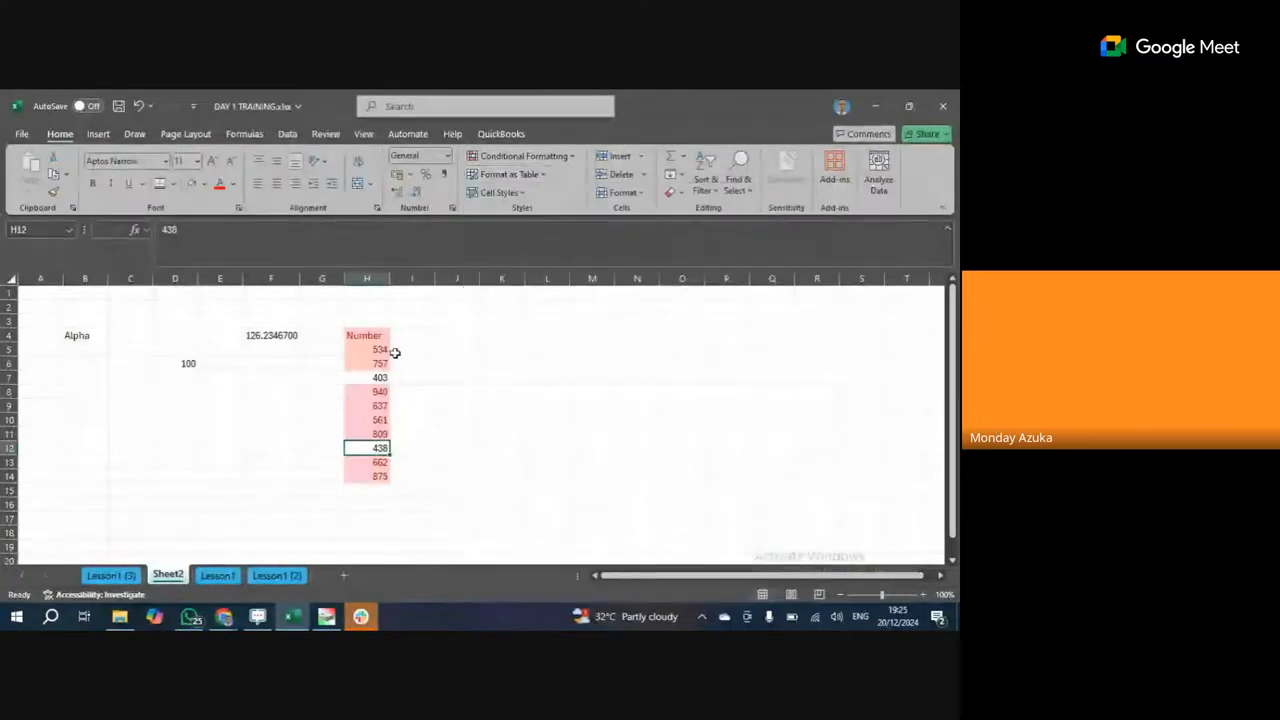
{"action": "left_click", "coordinate": [522, 194]}
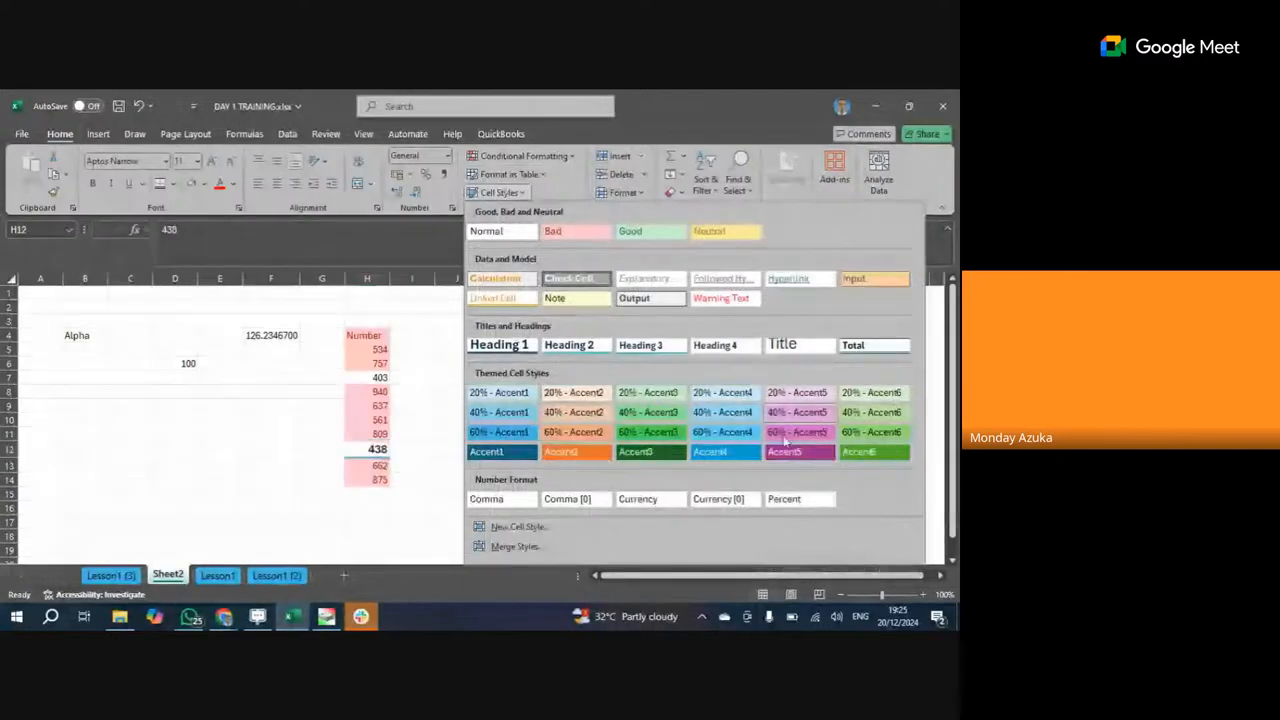
{"action": "left_click", "coordinate": [409, 351]}
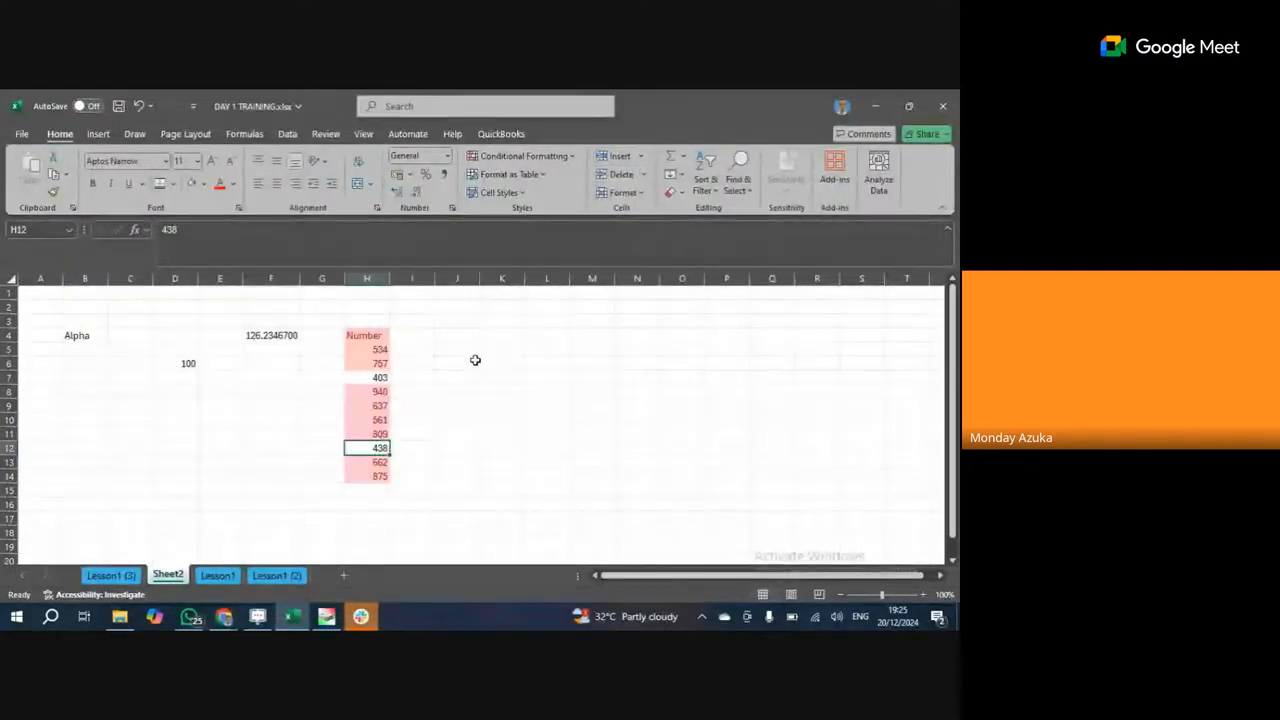
Fill the Number values from H5:H14 across through column N.
{"action": "left_click", "coordinate": [451, 277]}
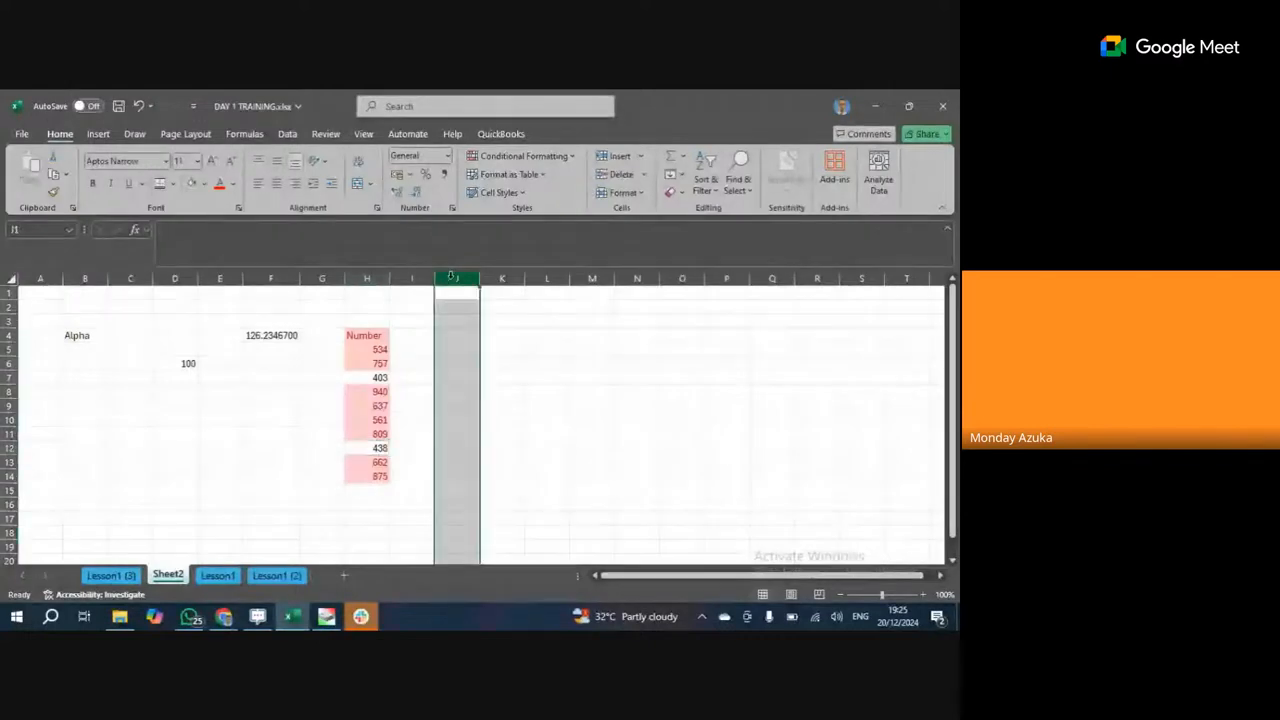
{"action": "left_click_drag", "start_coordinate": [366, 348], "coordinate": [655, 488]}
{"action": "left_click", "coordinate": [682, 335]}
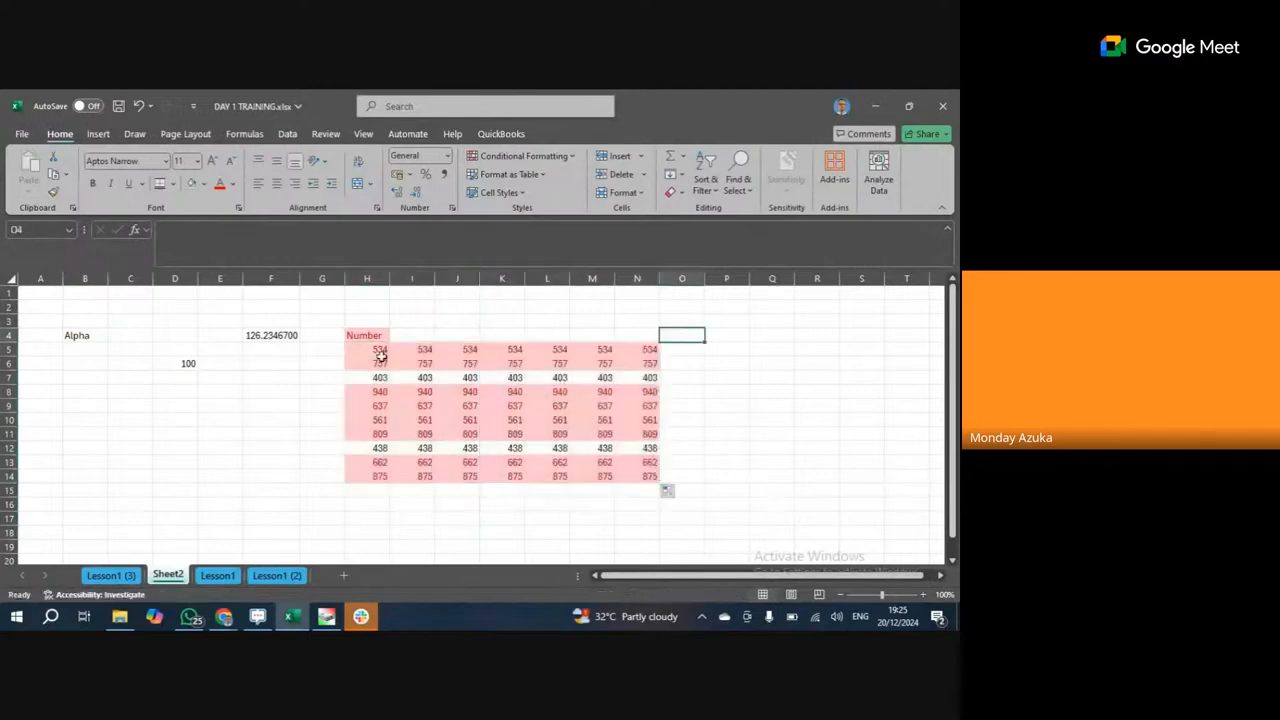
{"action": "left_click", "coordinate": [380, 352]}
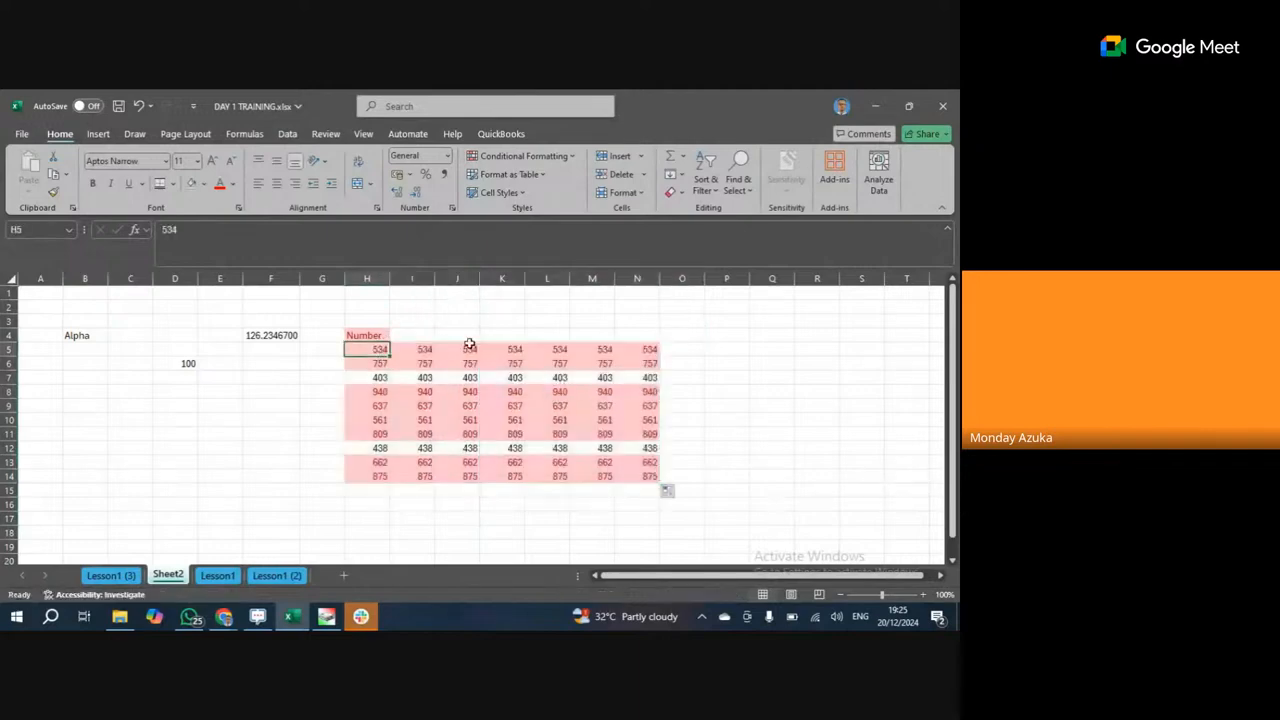
Give I5:I14 a blue fill, then select the block H5:N14.
{"action": "left_click_drag", "start_coordinate": [420, 350], "coordinate": [421, 472]}
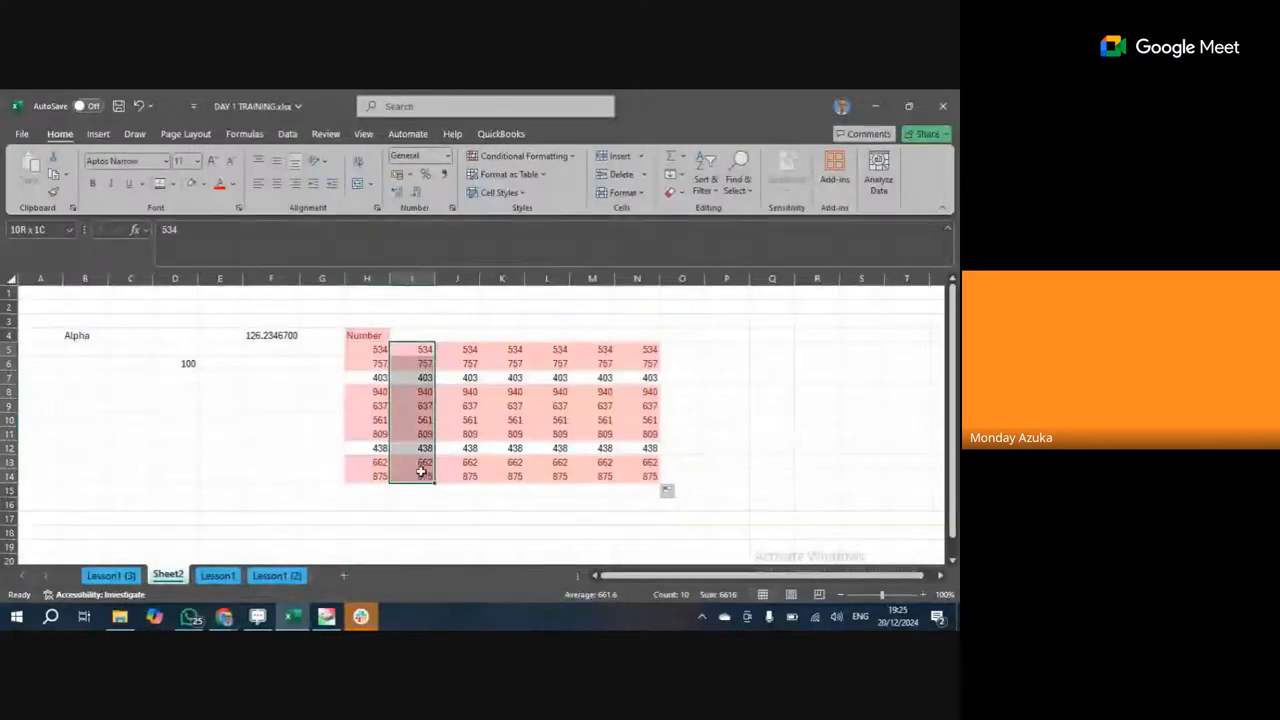
{"action": "left_click", "coordinate": [203, 185]}
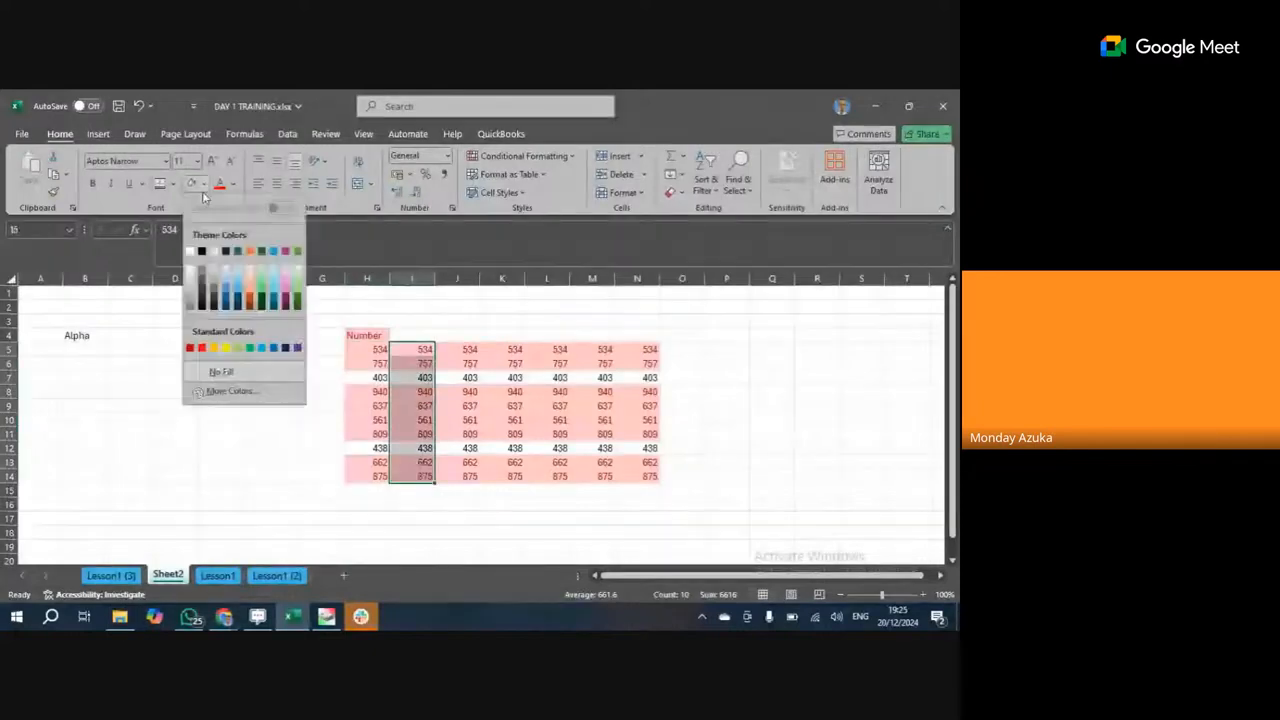
{"action": "left_click", "coordinate": [226, 290]}
{"action": "left_click", "coordinate": [505, 405]}
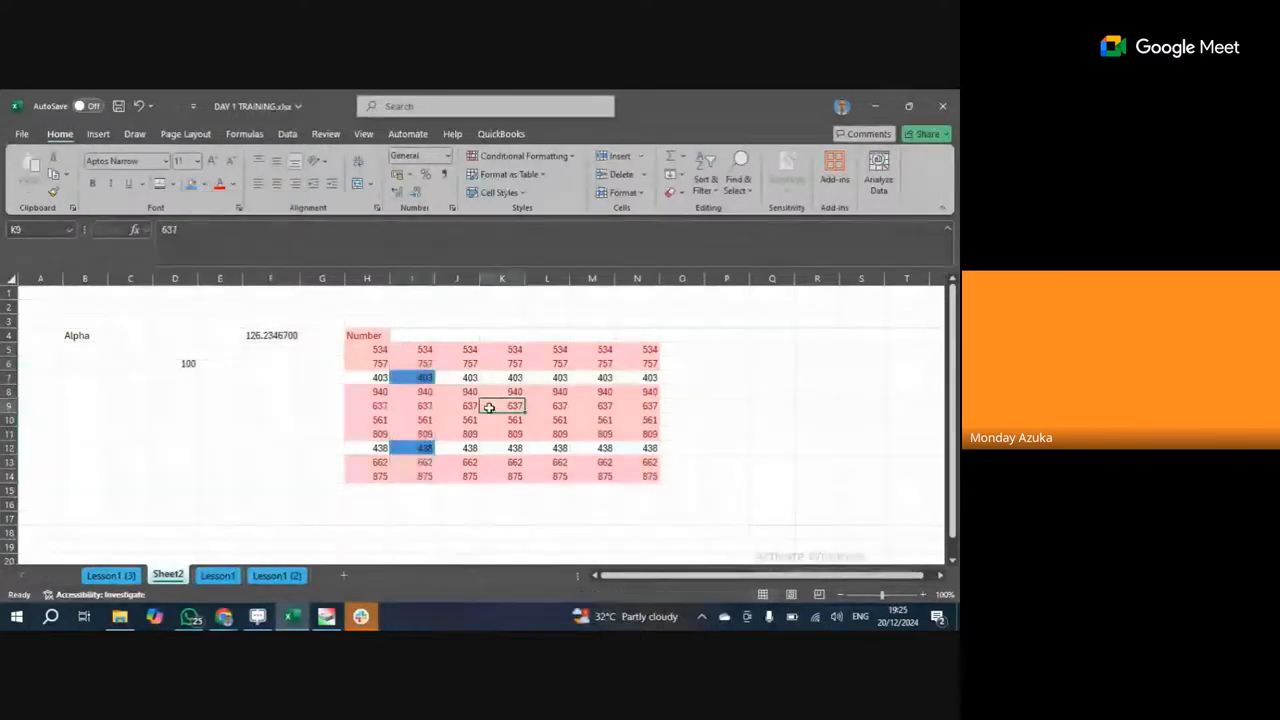
{"action": "left_click_drag", "start_coordinate": [380, 354], "coordinate": [648, 477]}
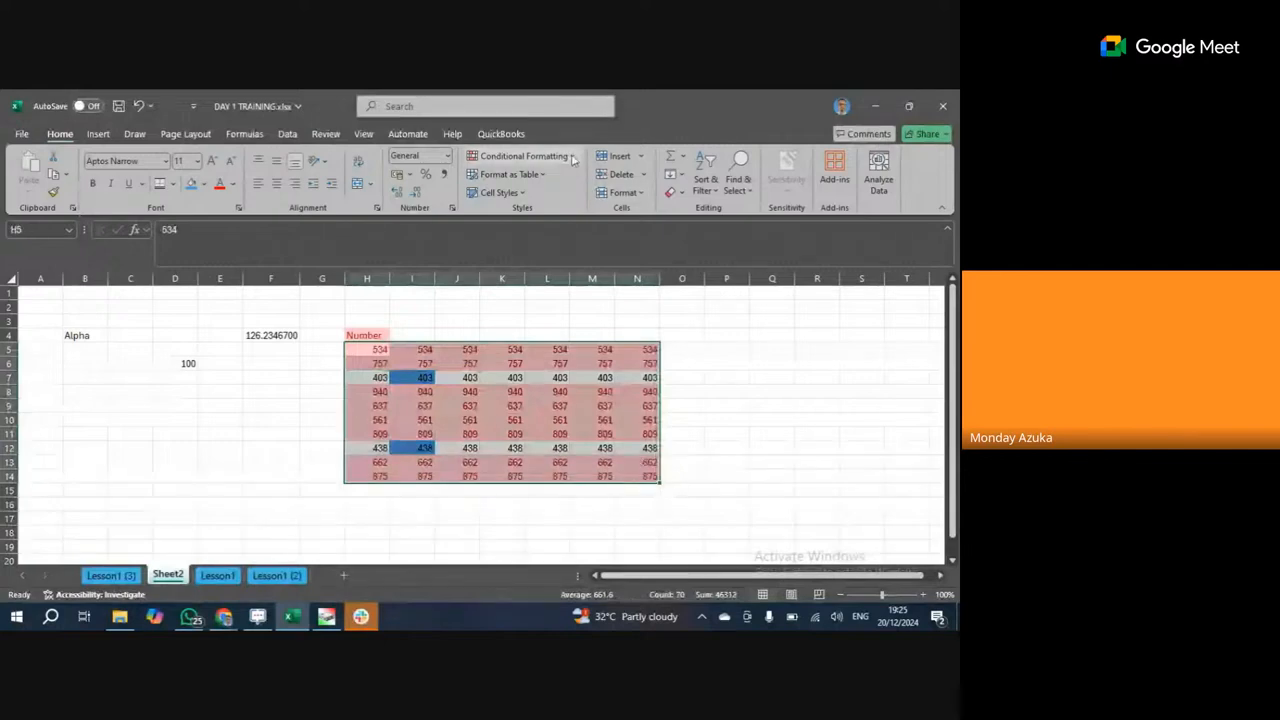
Clear the conditional formatting rules from H5:N14 so the red above-500 highlighting disappears.
{"action": "left_click", "coordinate": [524, 156]}
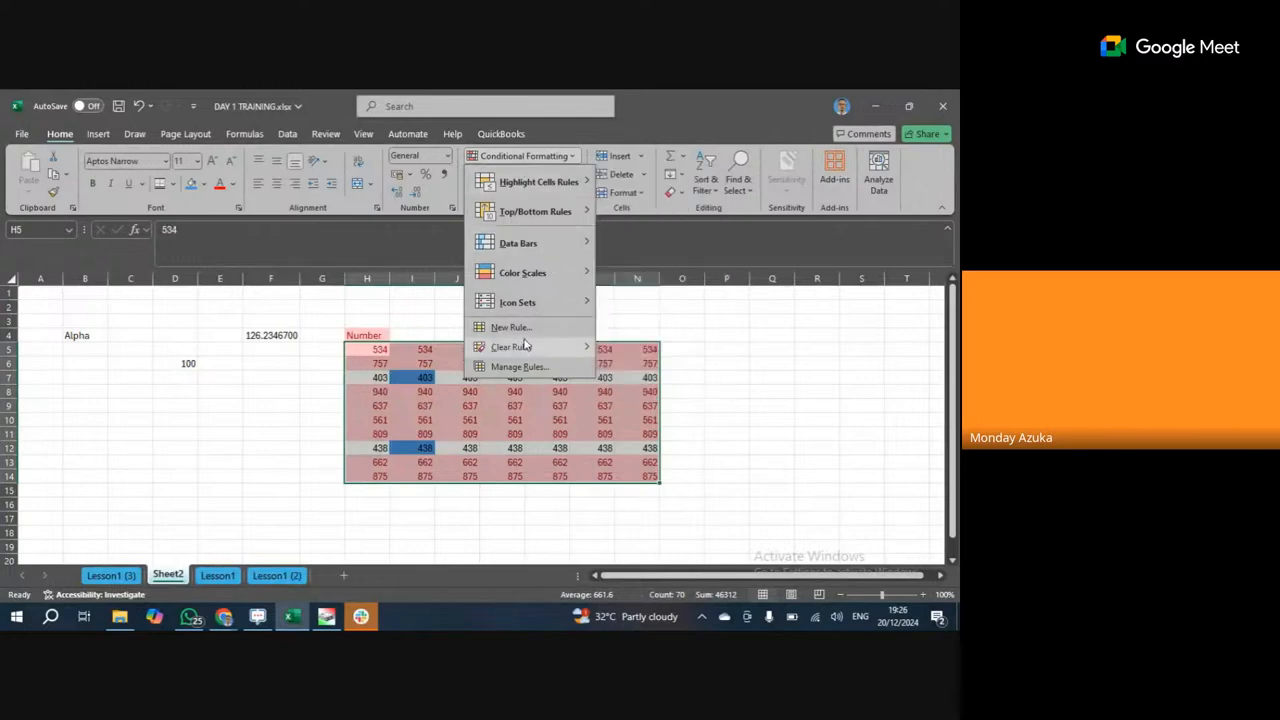
{"action": "mouse_move", "coordinate": [529, 348]}
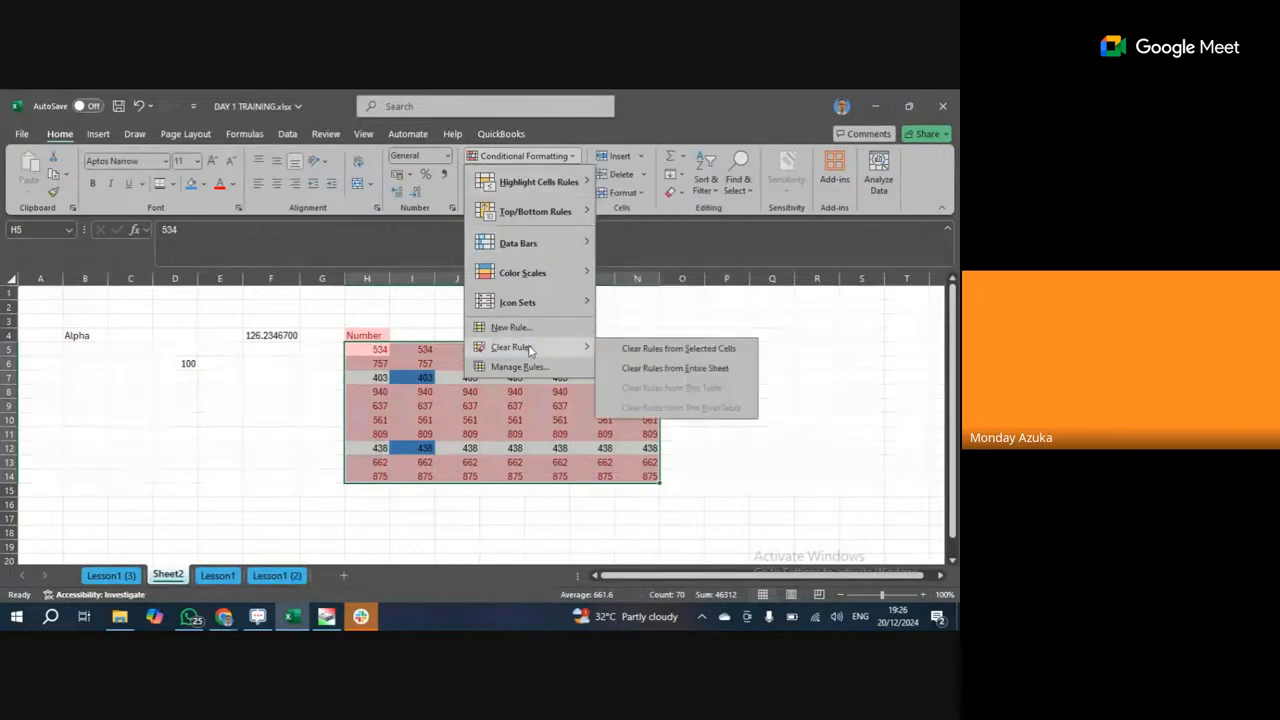
{"action": "left_click", "coordinate": [695, 350]}
{"action": "left_click", "coordinate": [551, 364]}
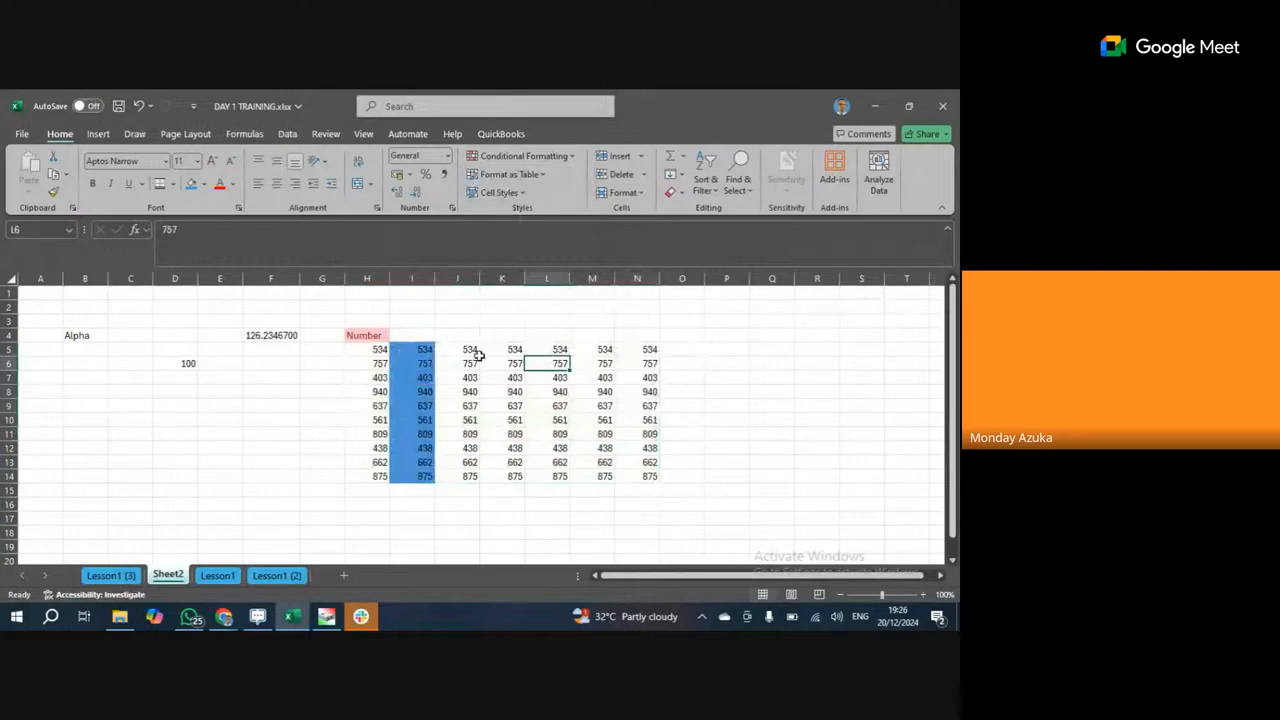
Fill J5:J14 with light orange and L5:L14 with green.
{"action": "left_click_drag", "start_coordinate": [470, 350], "coordinate": [466, 474]}
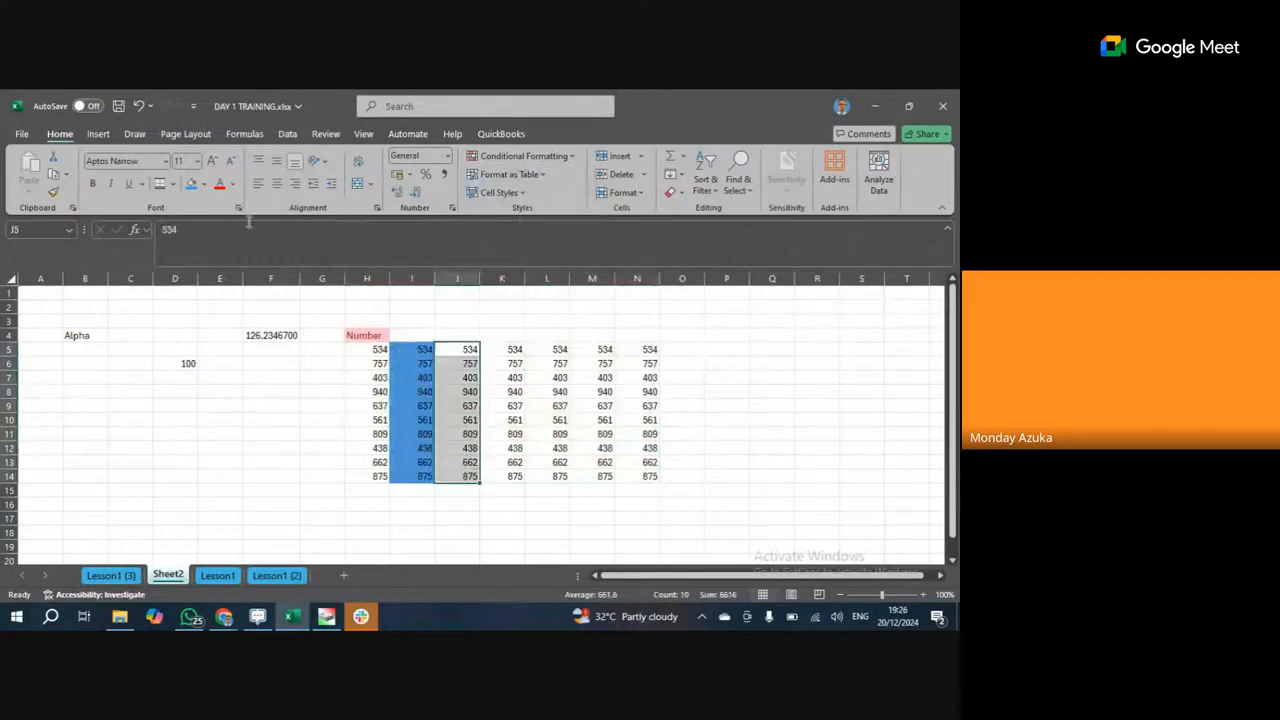
{"action": "left_click", "coordinate": [203, 184]}
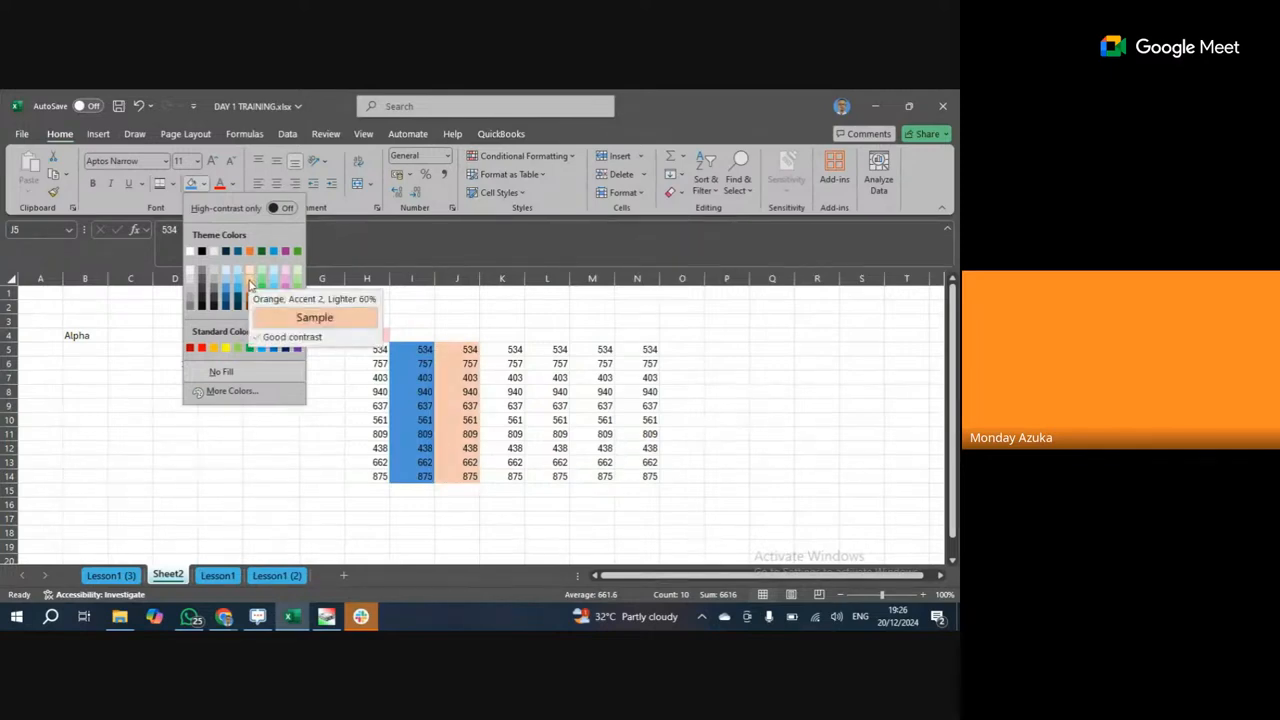
{"action": "left_click", "coordinate": [250, 281]}
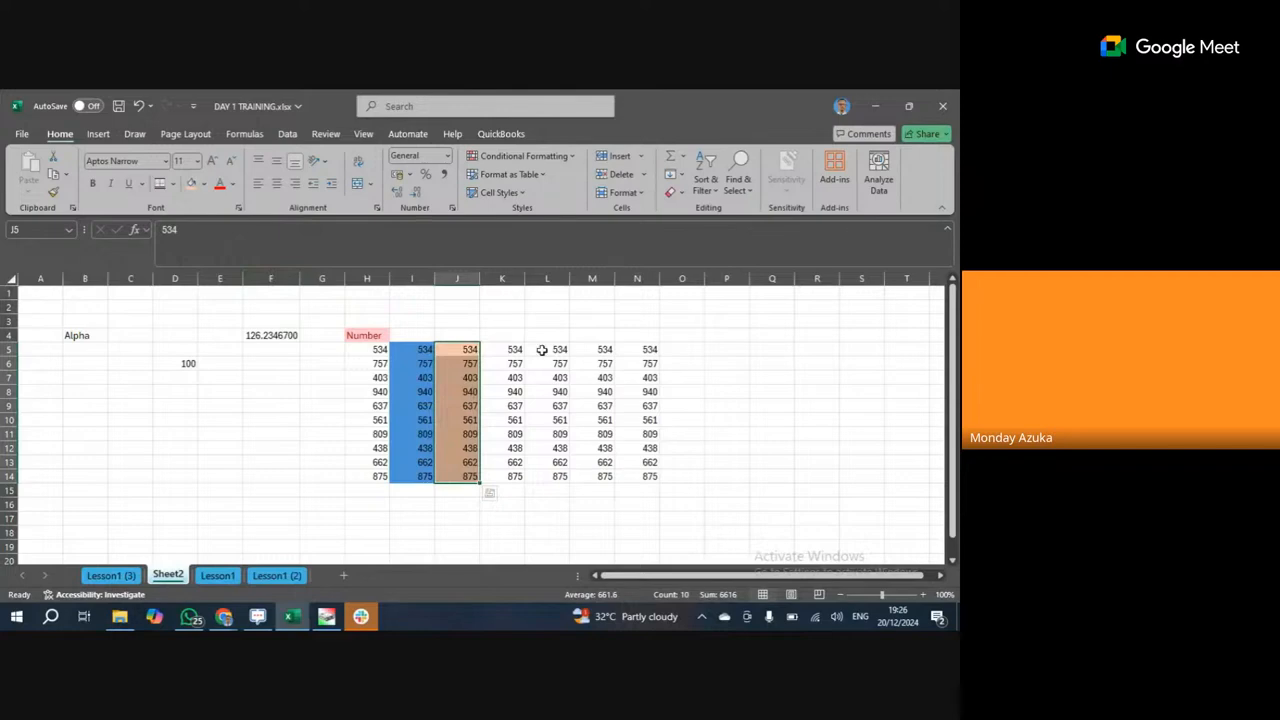
{"action": "left_click_drag", "start_coordinate": [545, 349], "coordinate": [558, 478]}
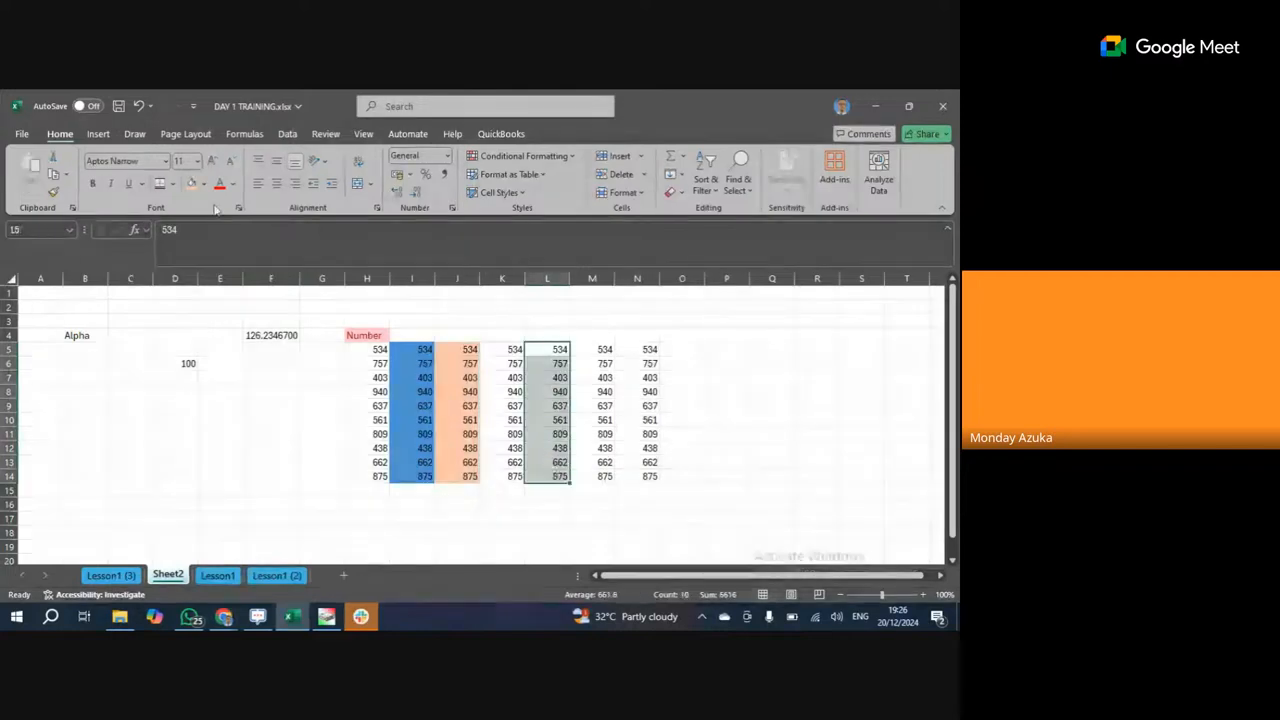
{"action": "left_click", "coordinate": [206, 186]}
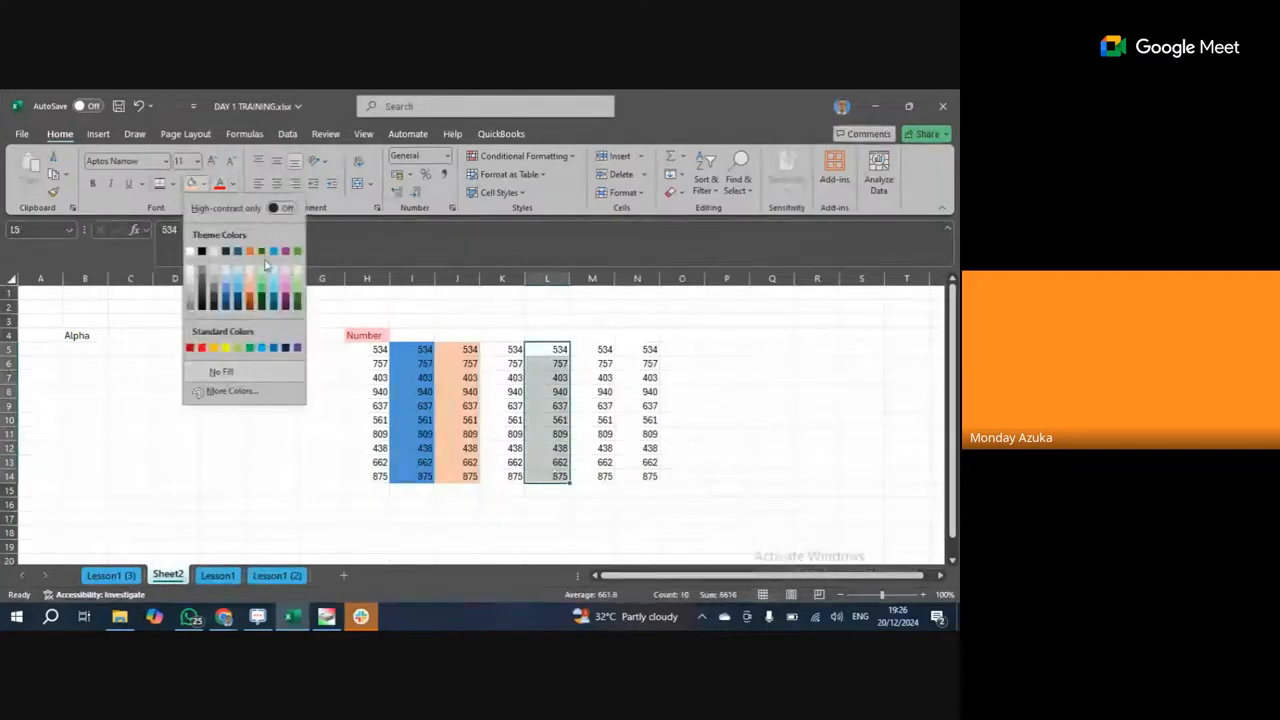
{"action": "left_click", "coordinate": [294, 300]}
{"action": "left_click", "coordinate": [637, 391]}
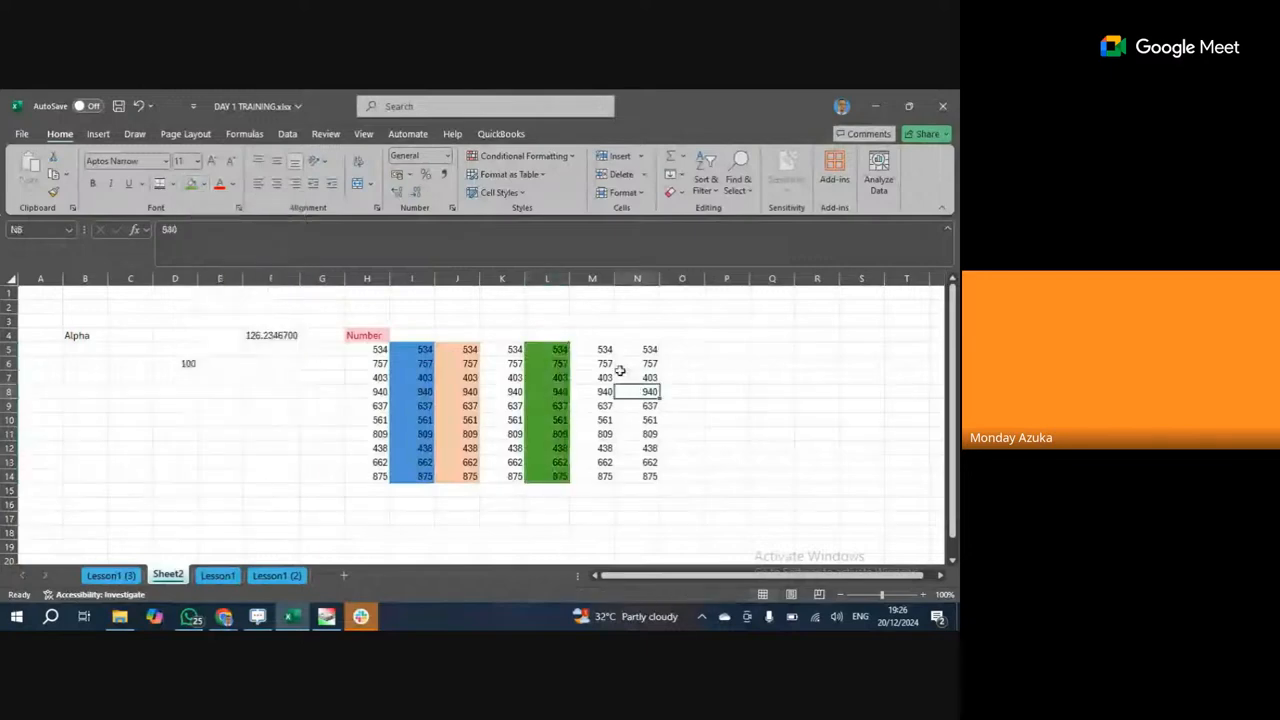
{"action": "left_click", "coordinate": [388, 335]}
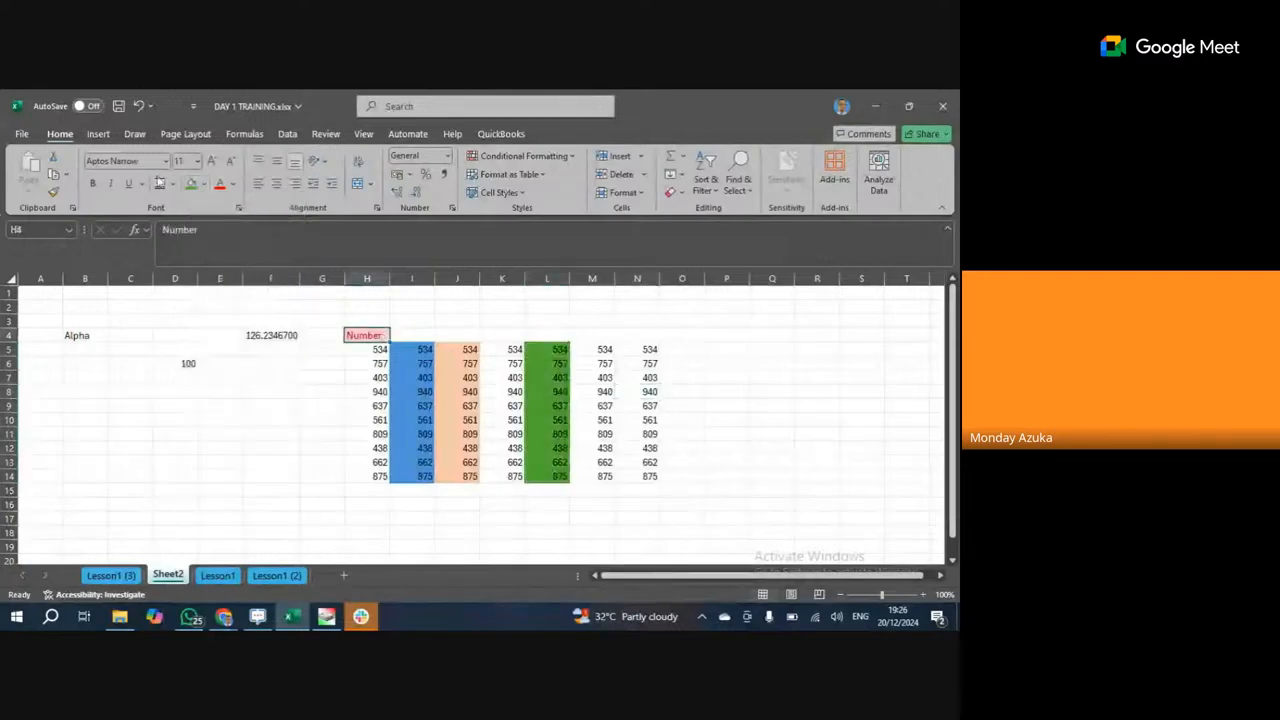
Append 1 to the H4 header so it reads 'Number 1'.
{"action": "left_click", "coordinate": [212, 228]}
{"action": "type", "text": "1"}
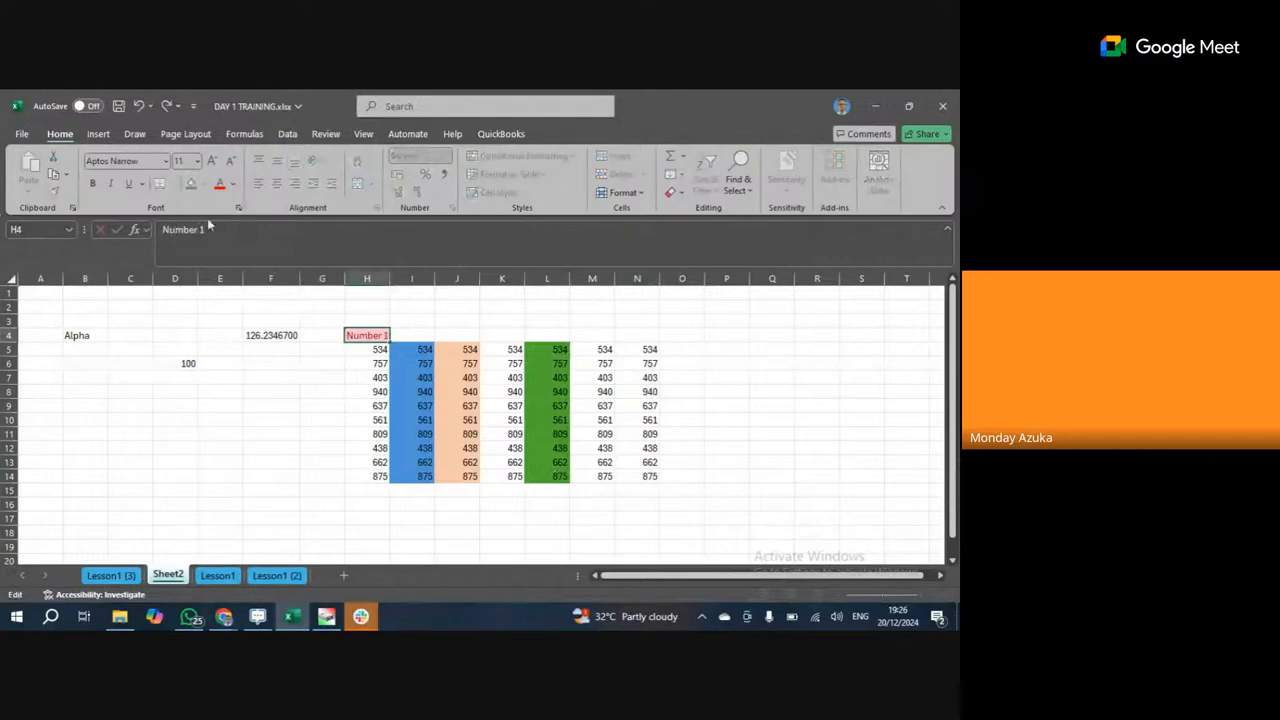
{"action": "key", "text": "ctrl+Return"}
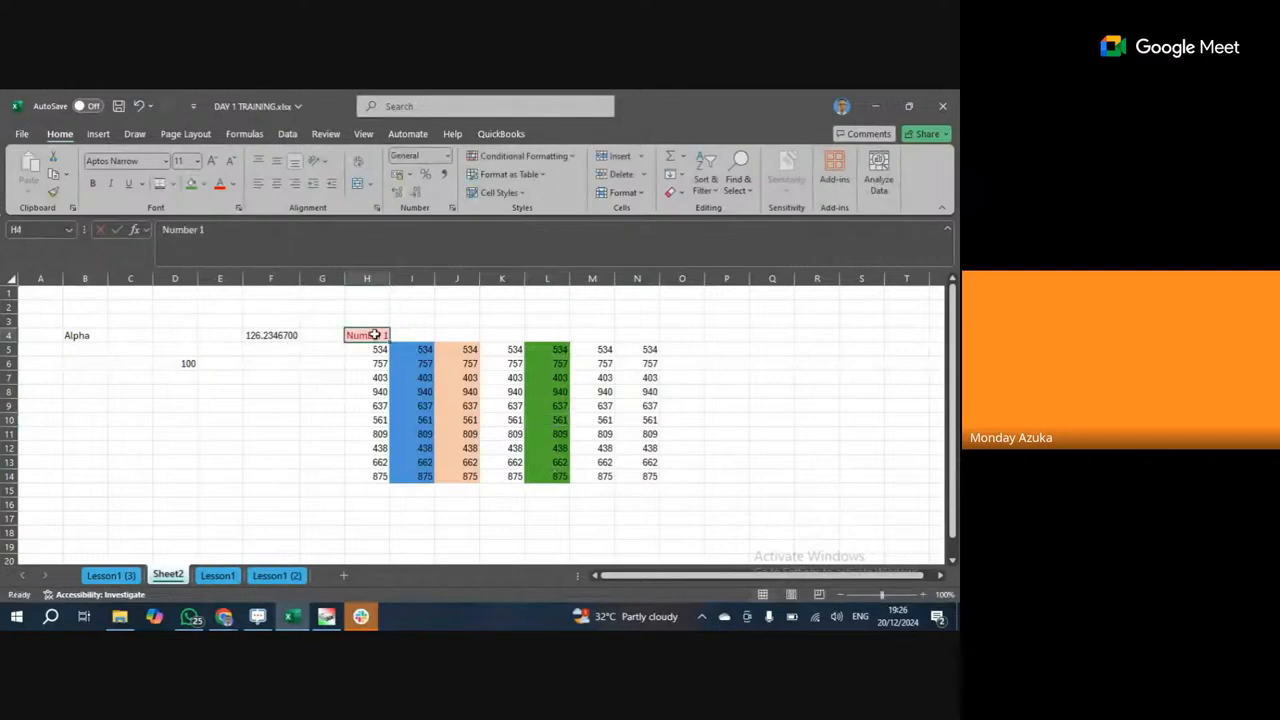
Clear the red conditional formatting rule from cell H4.
{"action": "left_click", "coordinate": [570, 157]}
{"action": "mouse_move", "coordinate": [512, 347]}
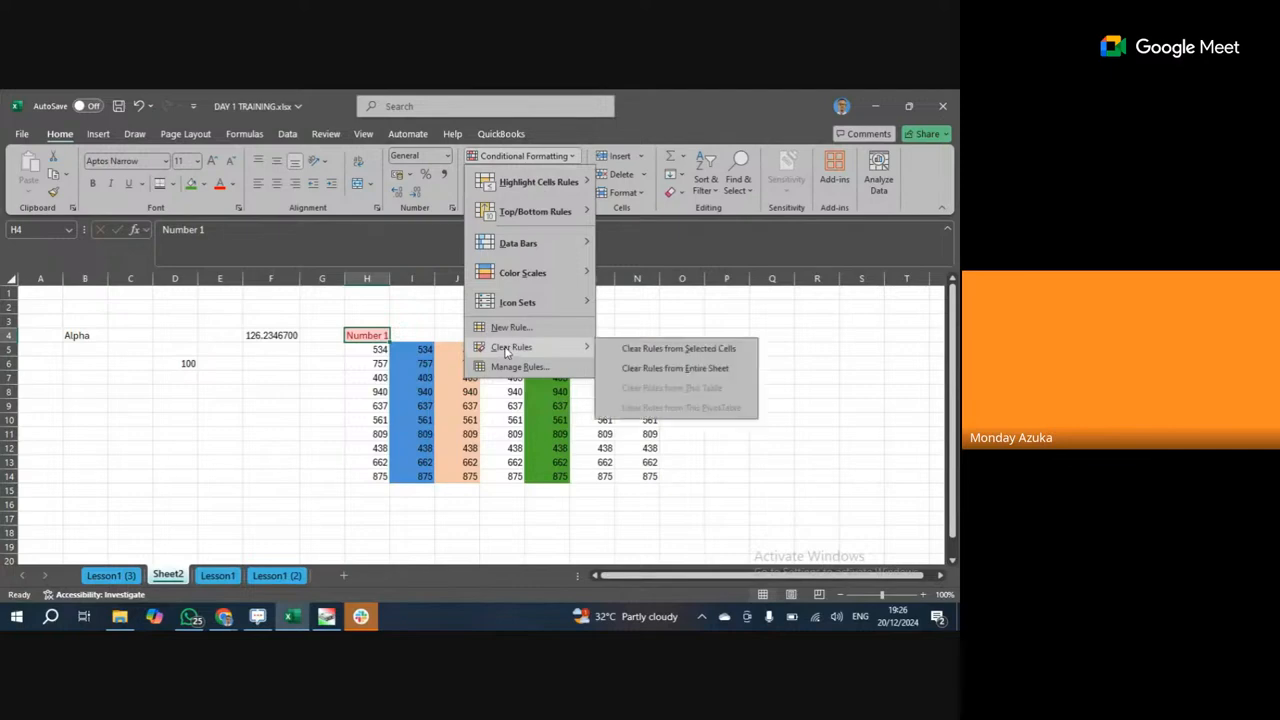
{"action": "left_click", "coordinate": [723, 353]}
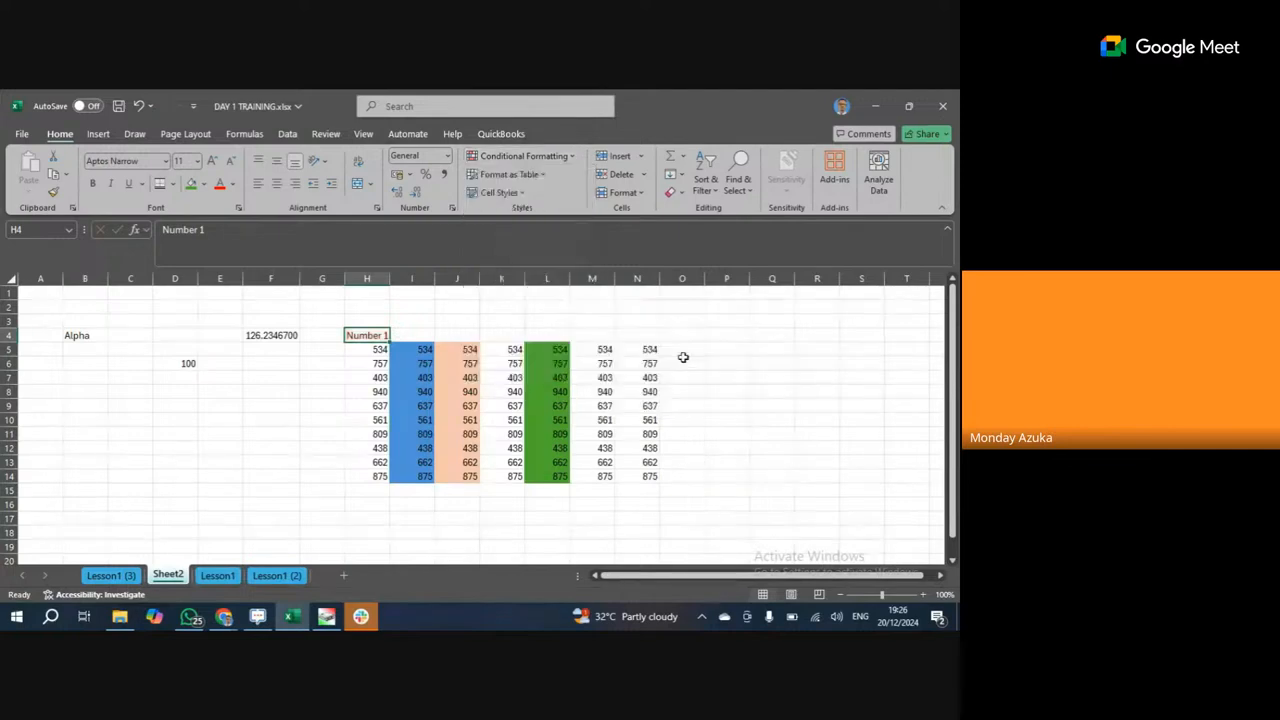
Fill H4 right to N4 to create headers Number 1 through Number 7.
{"action": "left_click_drag", "start_coordinate": [389, 342], "coordinate": [656, 347]}
{"action": "left_click", "coordinate": [720, 391]}
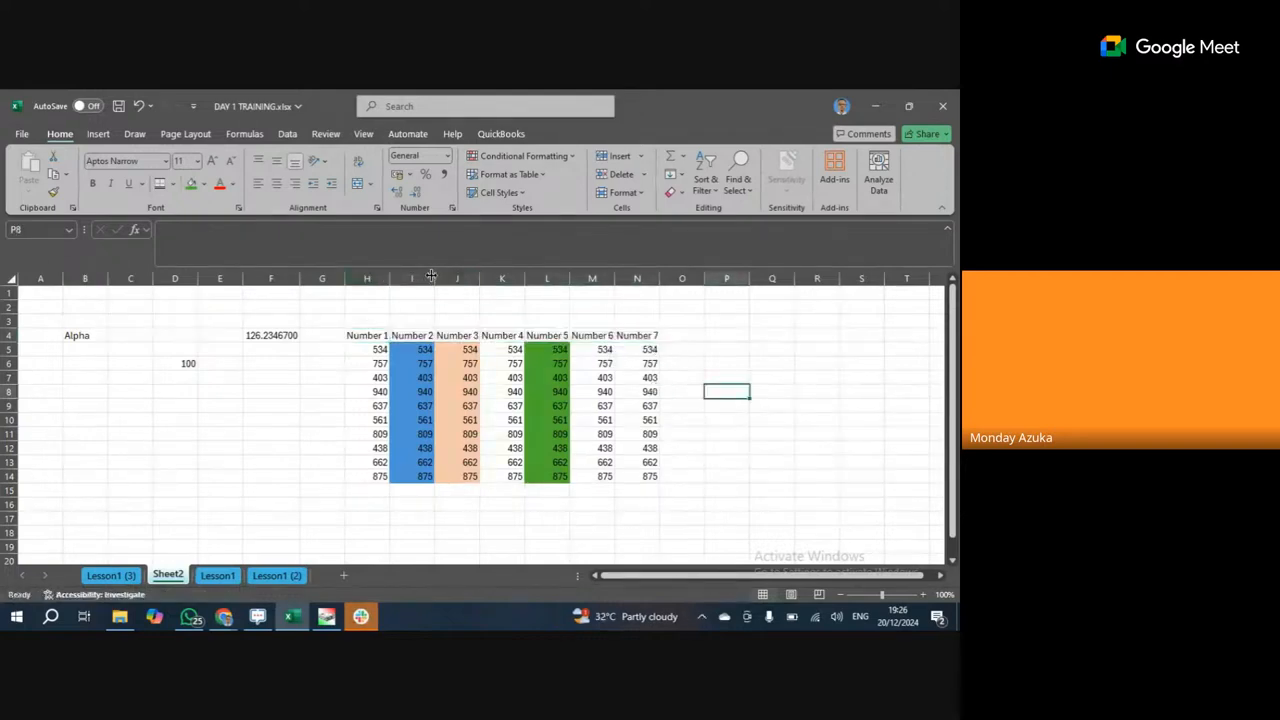
{"action": "left_click", "coordinate": [372, 335]}
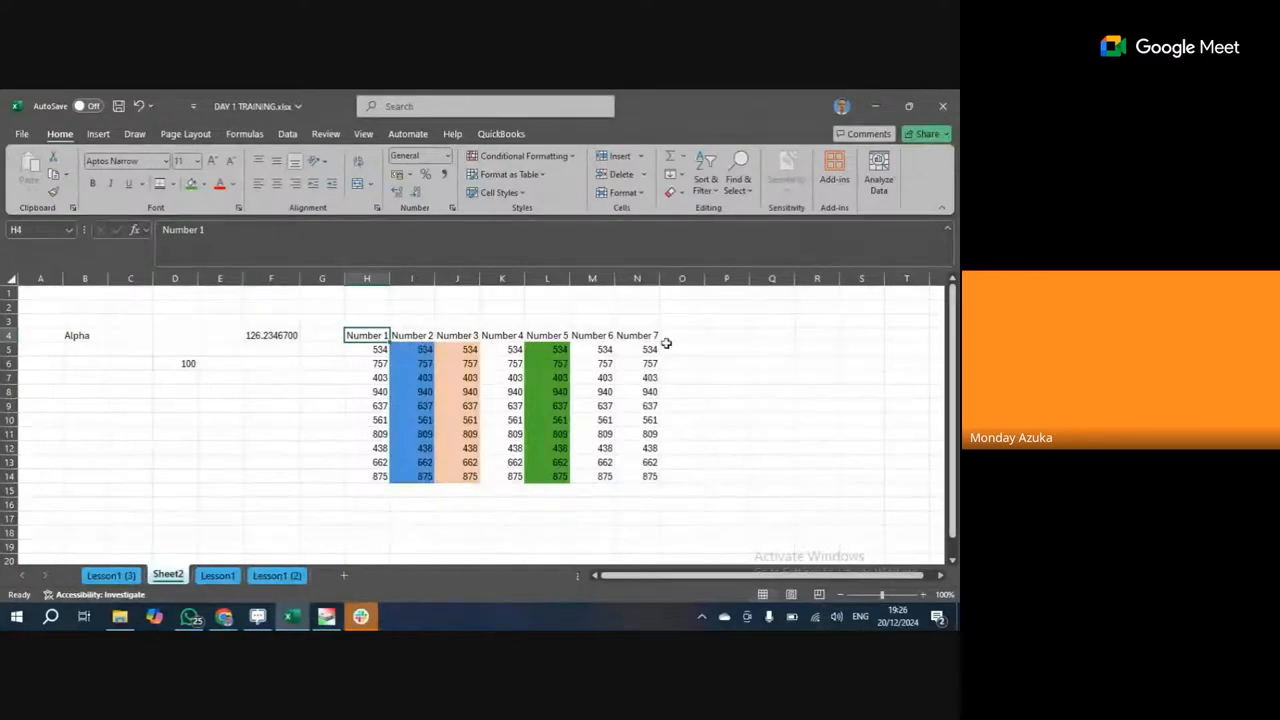
{"action": "left_click", "coordinate": [414, 337]}
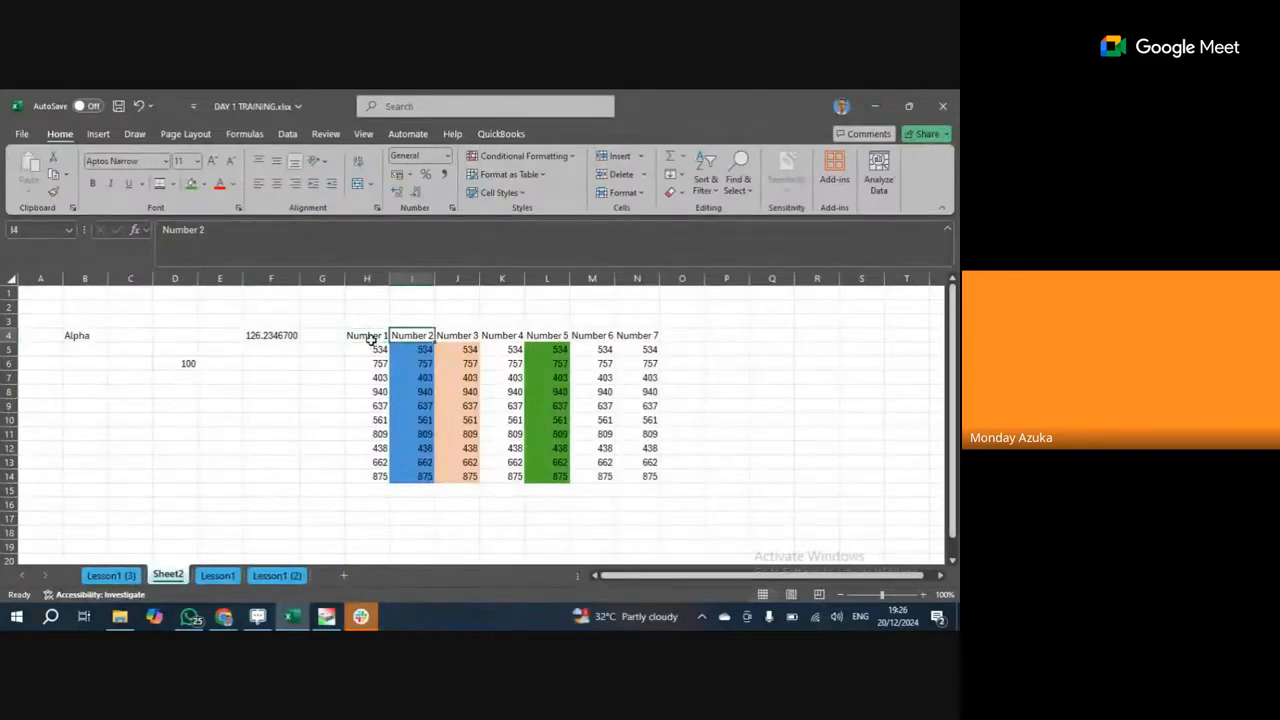
{"action": "left_click", "coordinate": [386, 340]}
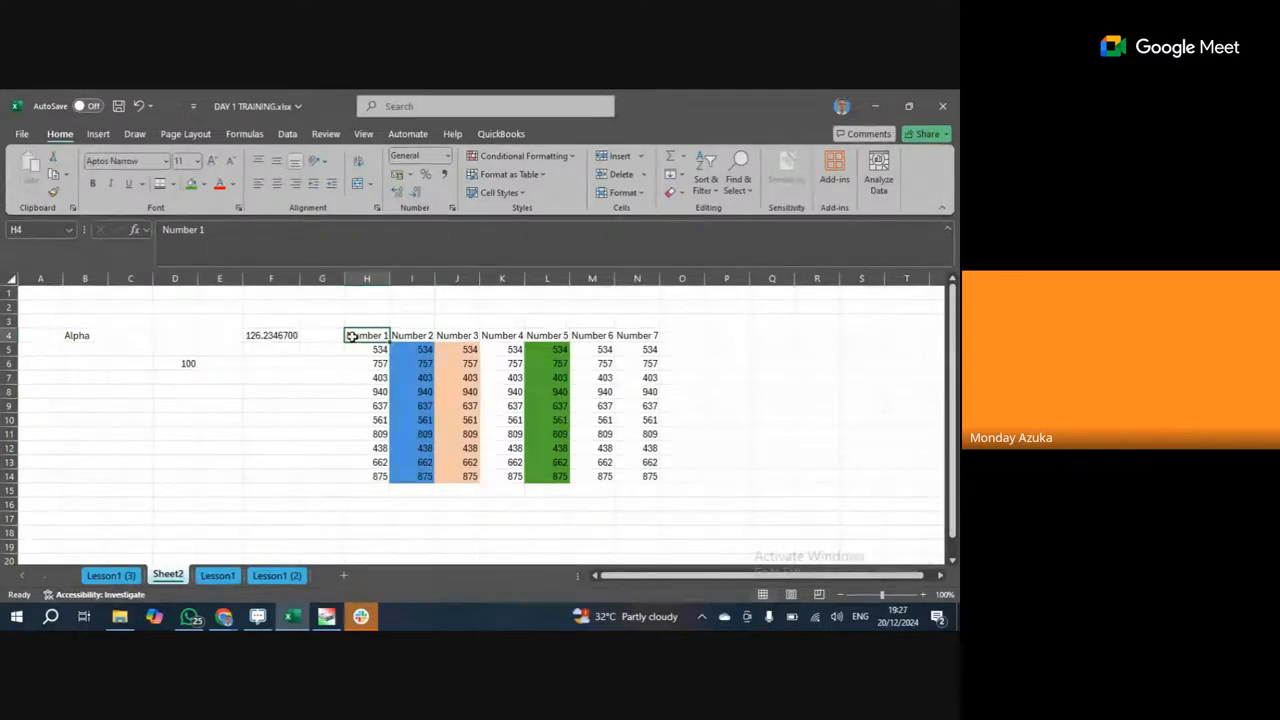
{"action": "left_click_drag", "start_coordinate": [389, 343], "coordinate": [652, 352]}
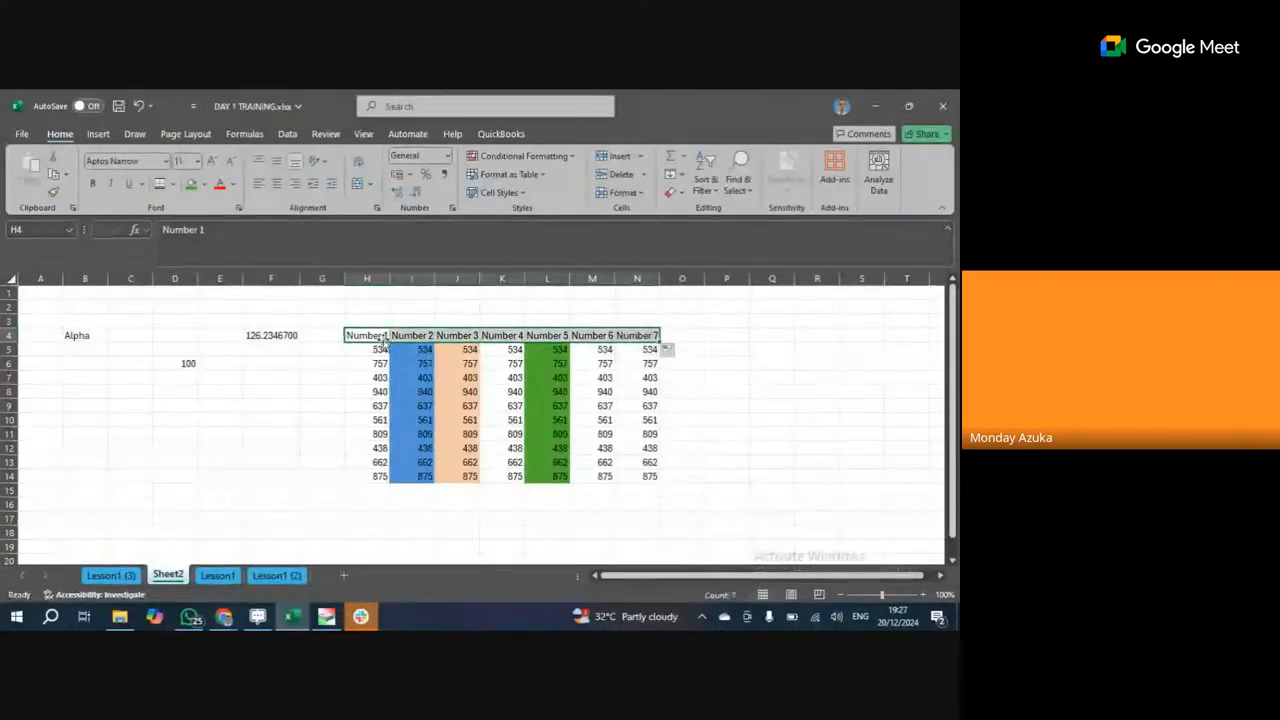
Autofit column I's width to its Number 2 header.
{"action": "double_click", "coordinate": [435, 280]}
{"action": "left_click", "coordinate": [481, 280]}
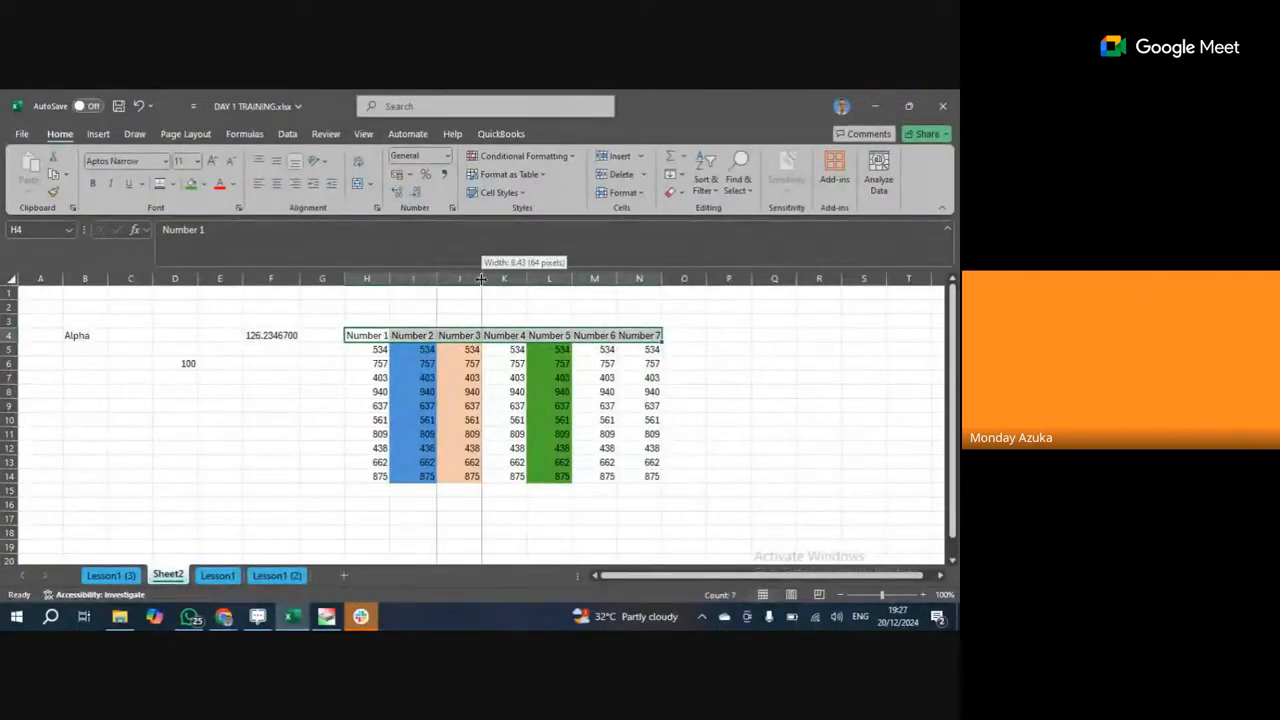
{"action": "left_click", "coordinate": [526, 280]}
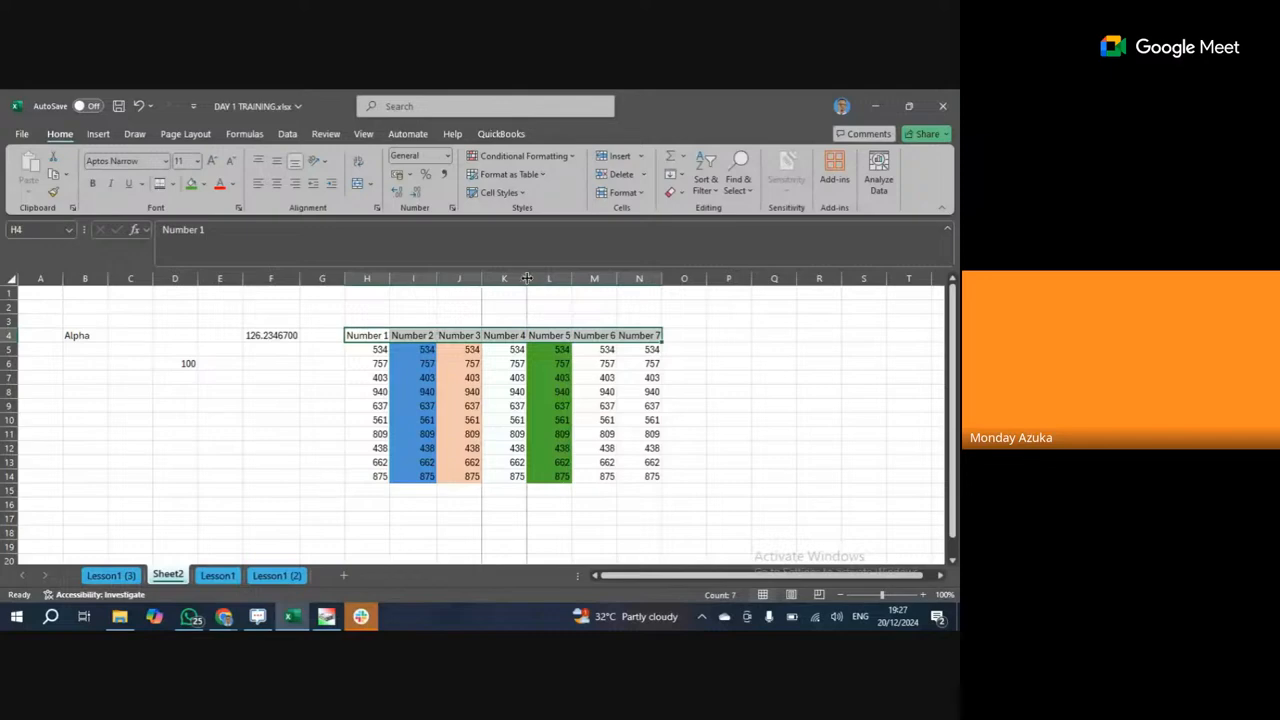
{"action": "left_click", "coordinate": [368, 336]}
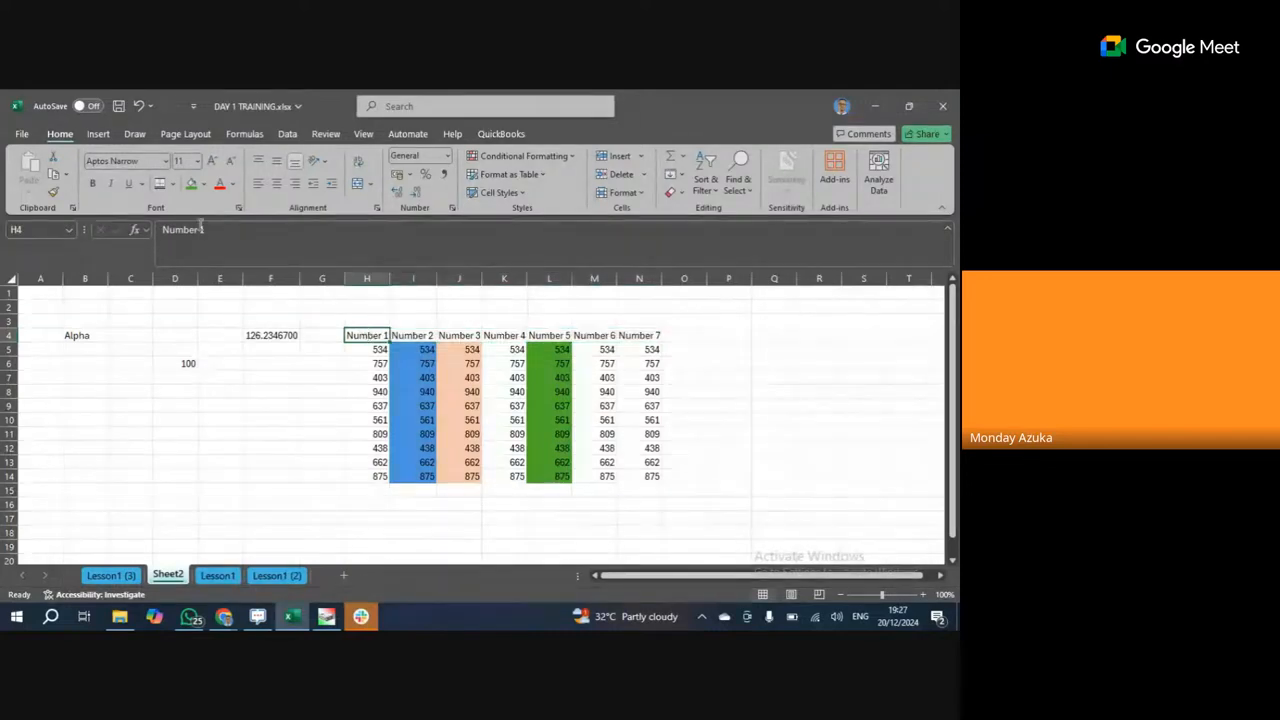
{"action": "left_click", "coordinate": [278, 218]}
{"action": "key", "text": "BackSpace"}
{"action": "key", "text": "BackSpace"}
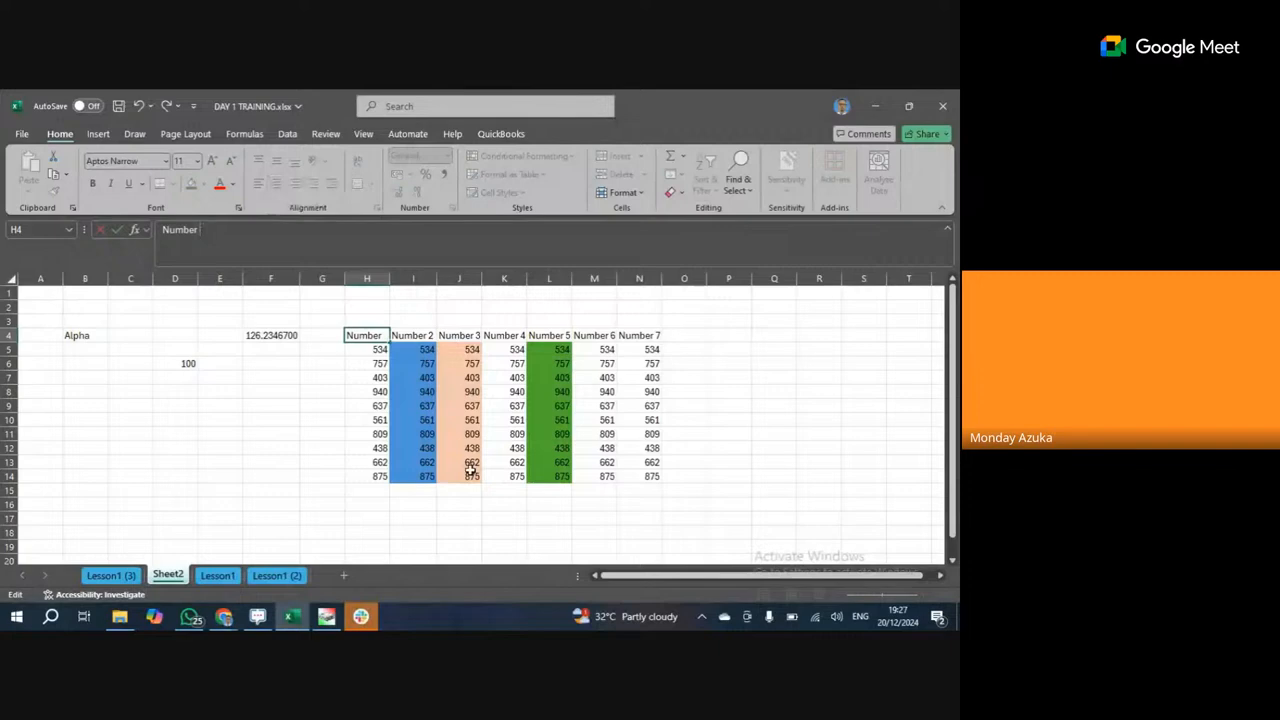
{"action": "left_click", "coordinate": [370, 479]}
{"action": "left_click", "coordinate": [366, 336]}
{"action": "left_click_drag", "start_coordinate": [389, 343], "coordinate": [658, 334]}
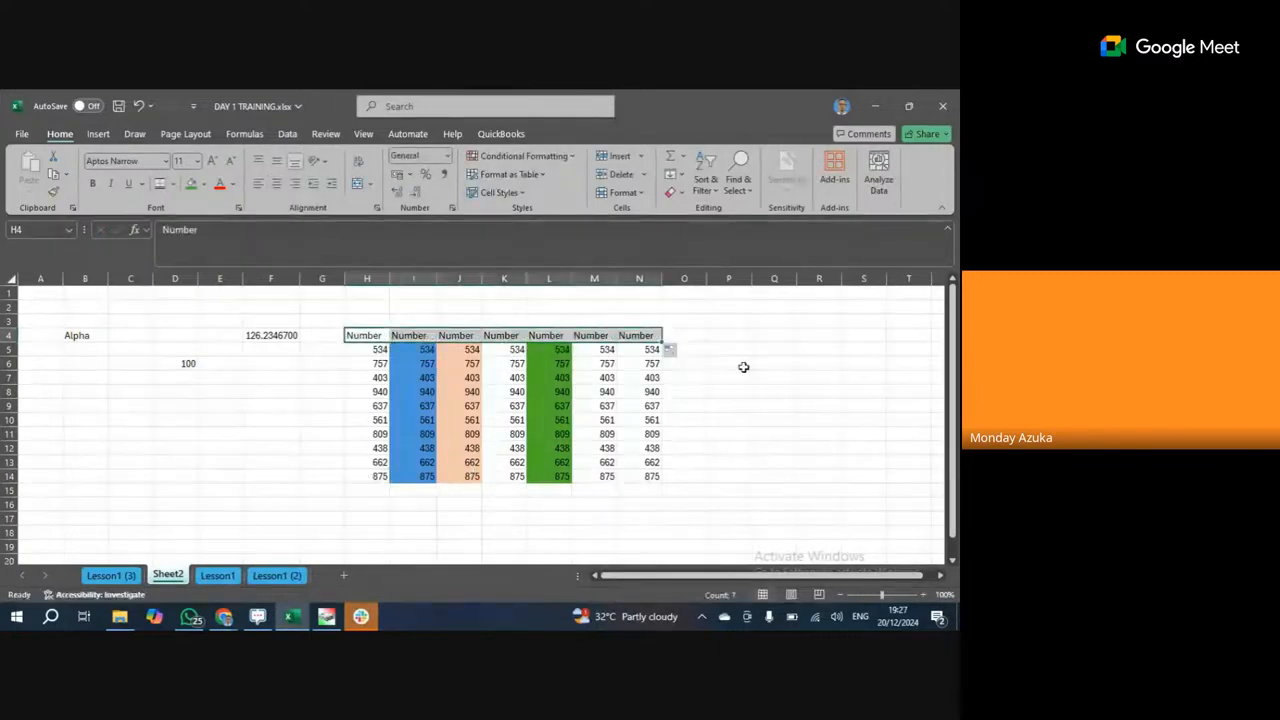
{"action": "left_click", "coordinate": [241, 231]}
{"action": "type", "text": "1"}
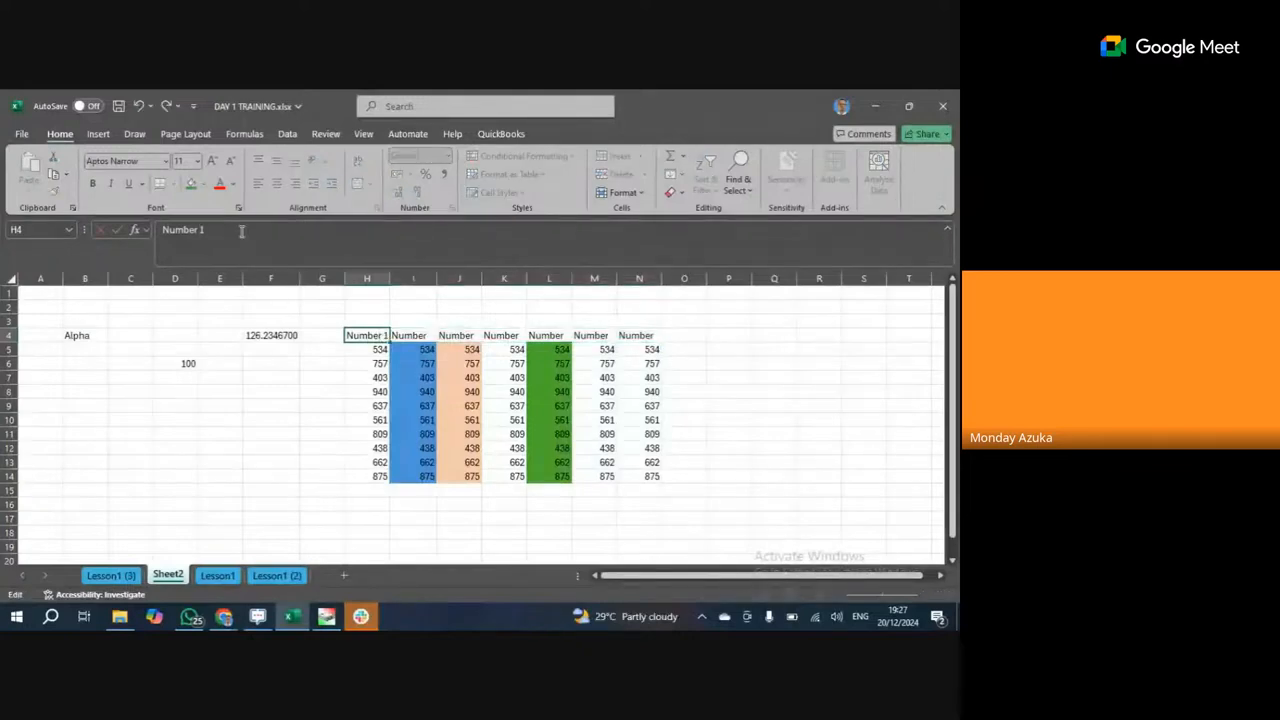
{"action": "left_click", "coordinate": [340, 397]}
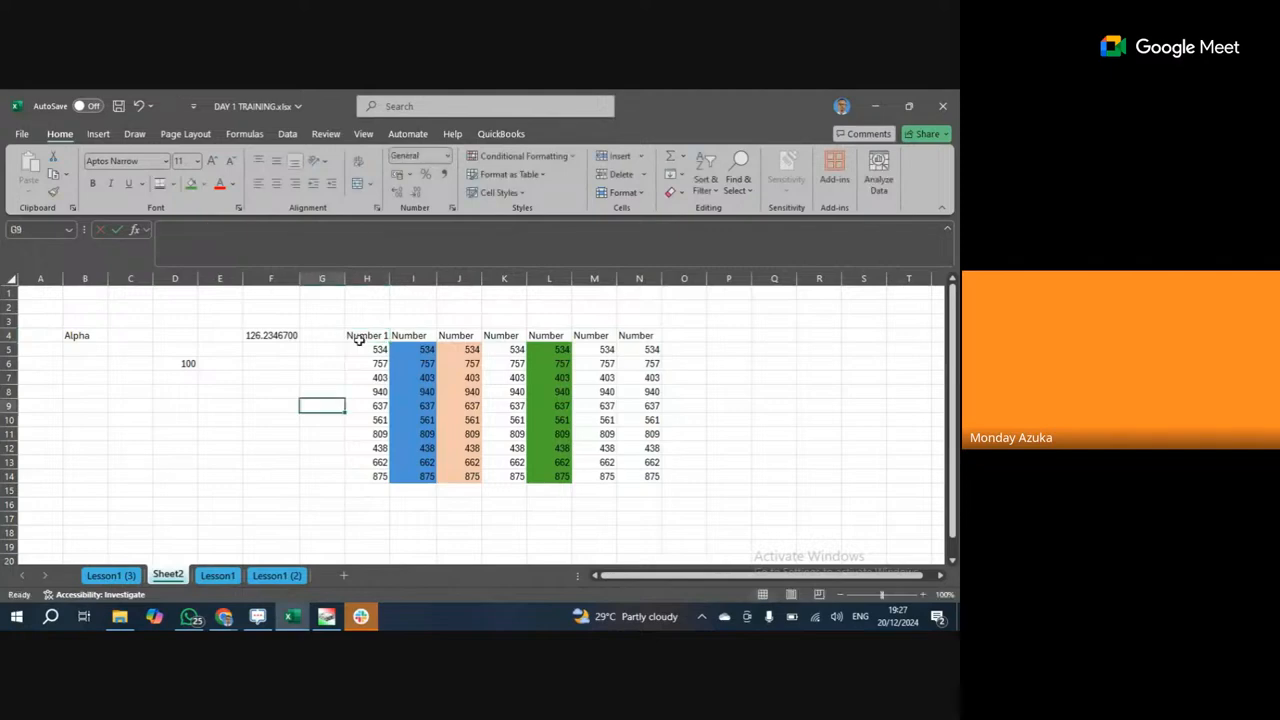
{"action": "left_click", "coordinate": [360, 337]}
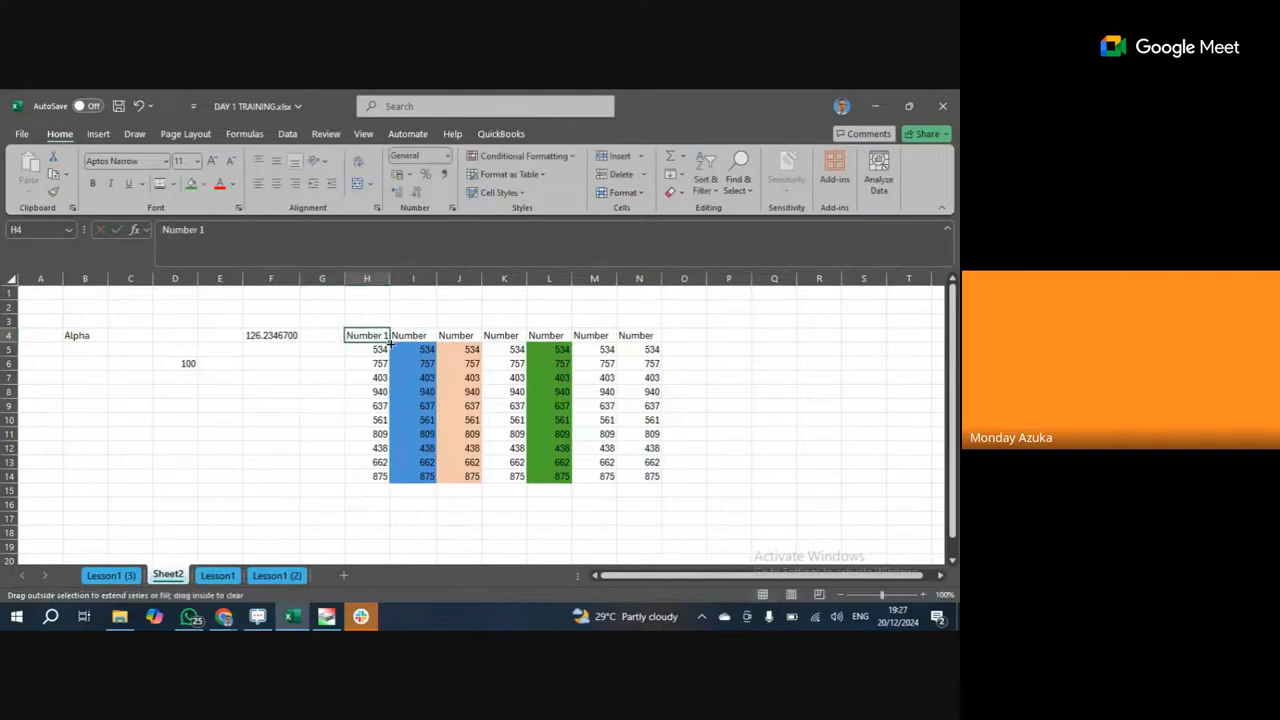
{"action": "left_click_drag", "start_coordinate": [389, 342], "coordinate": [646, 341]}
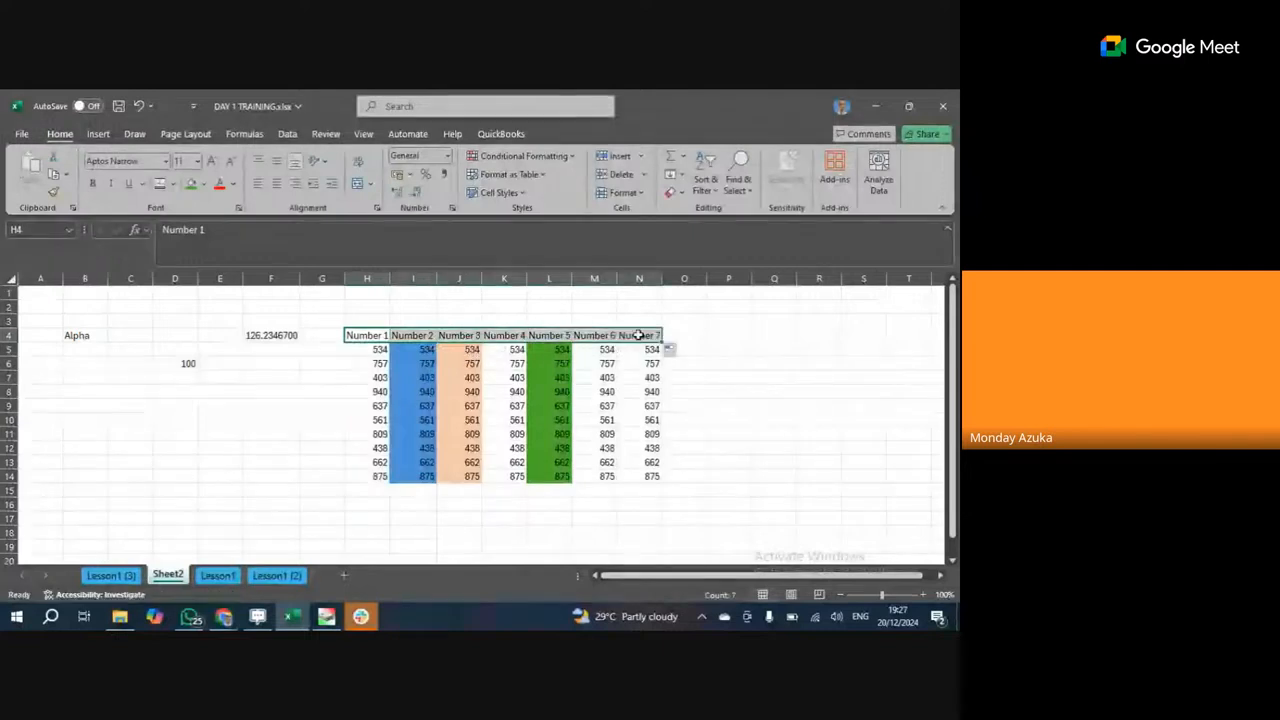
{"action": "left_click", "coordinate": [744, 378]}
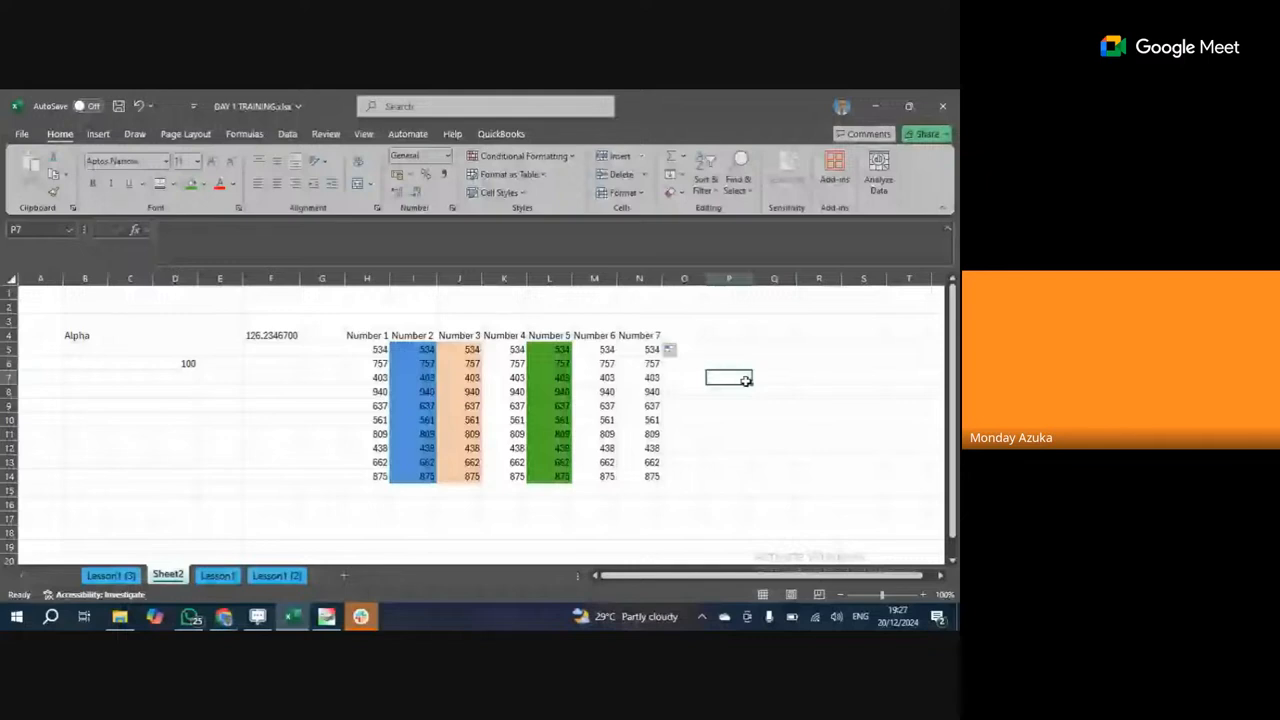
{"action": "left_click", "coordinate": [549, 420]}
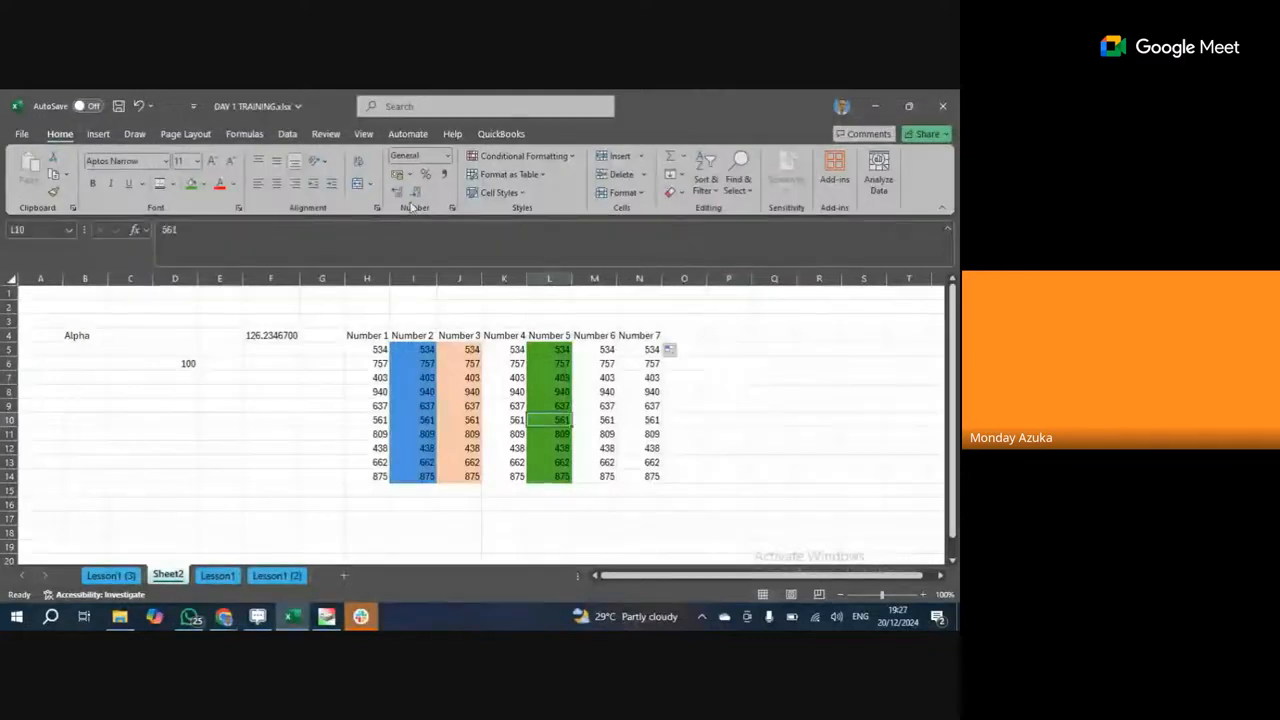
{"action": "left_click", "coordinate": [628, 192]}
{"action": "left_click", "coordinate": [628, 192]}
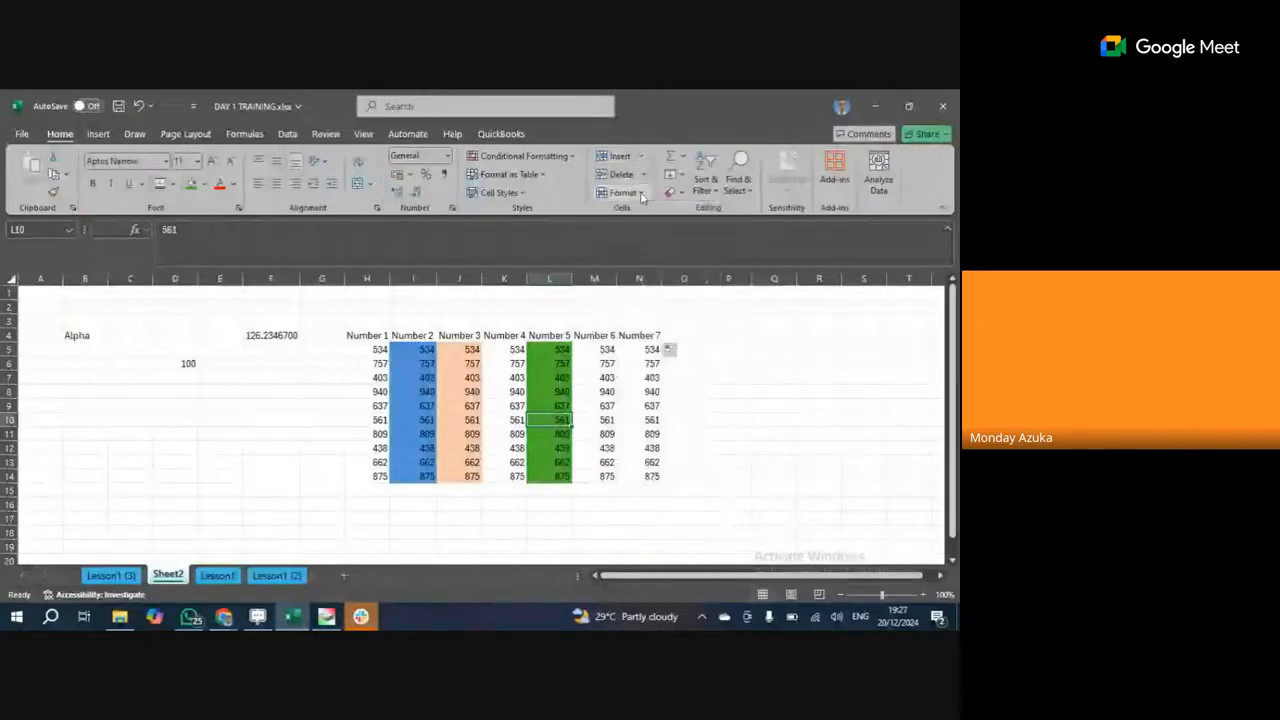
{"action": "left_click", "coordinate": [541, 175]}
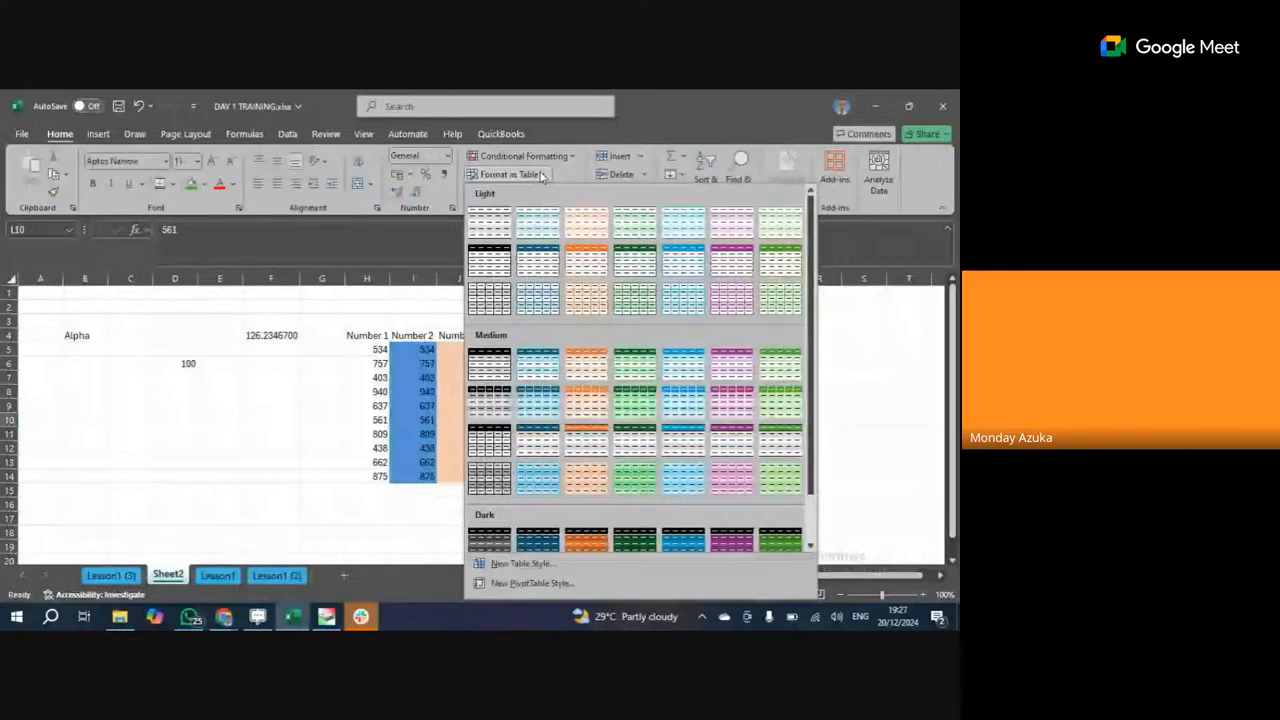
{"action": "left_click", "coordinate": [484, 390]}
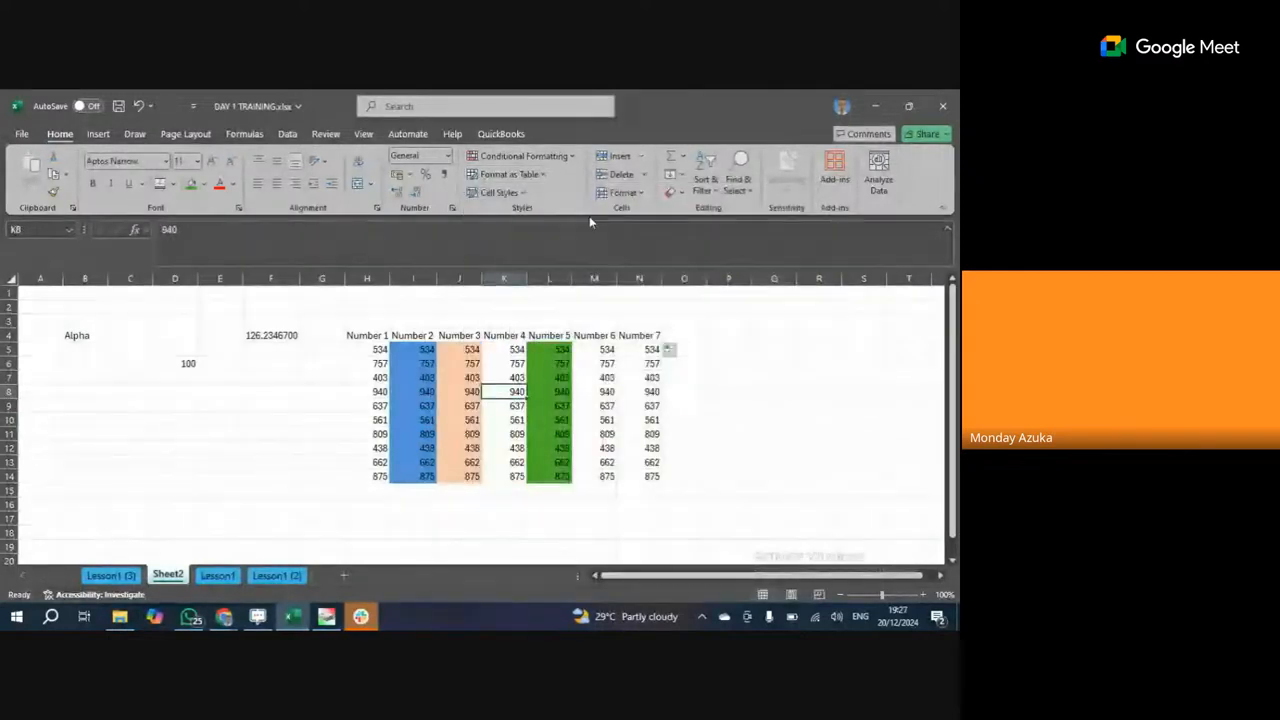
{"action": "left_click", "coordinate": [98, 133]}
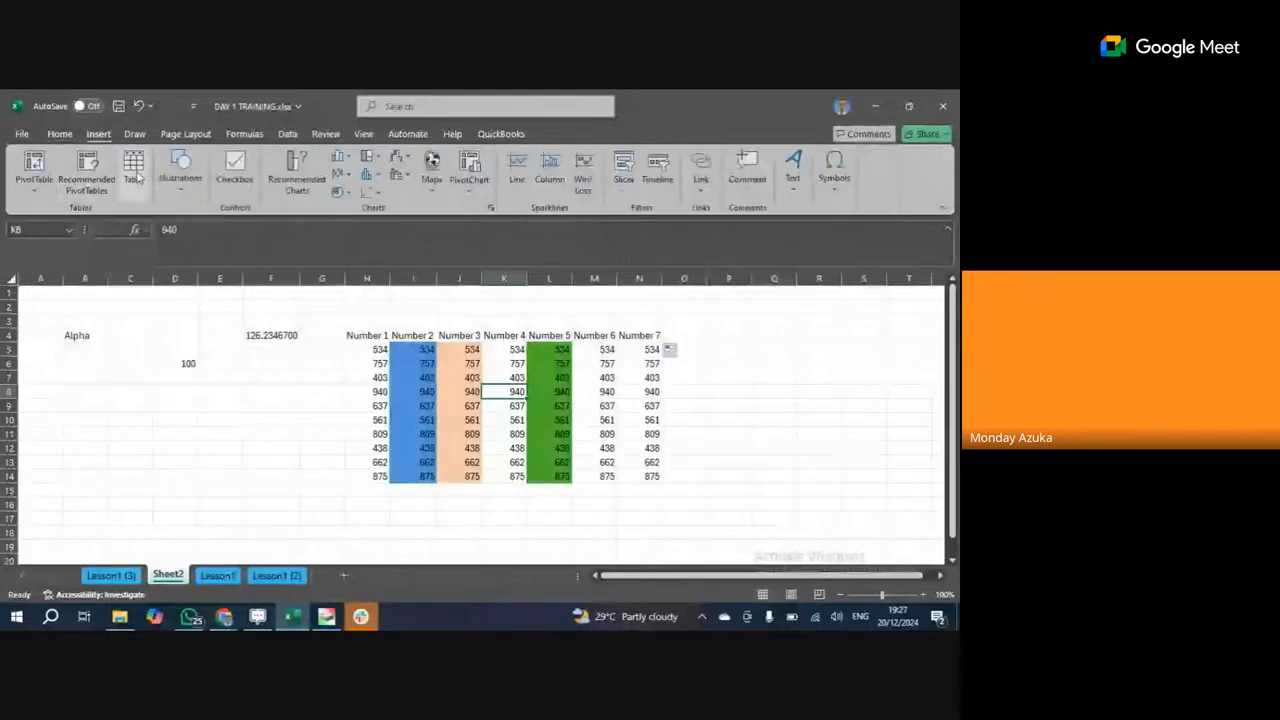
{"action": "left_click", "coordinate": [60, 134]}
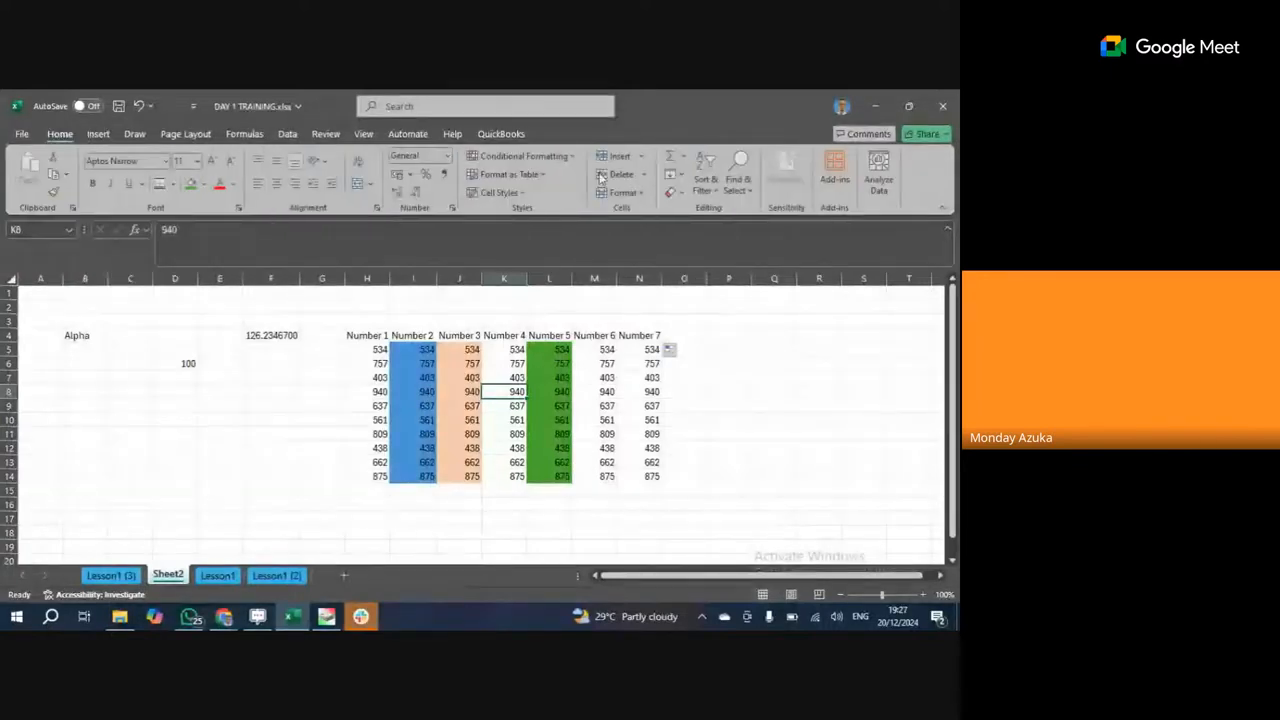
{"action": "left_click", "coordinate": [542, 176]}
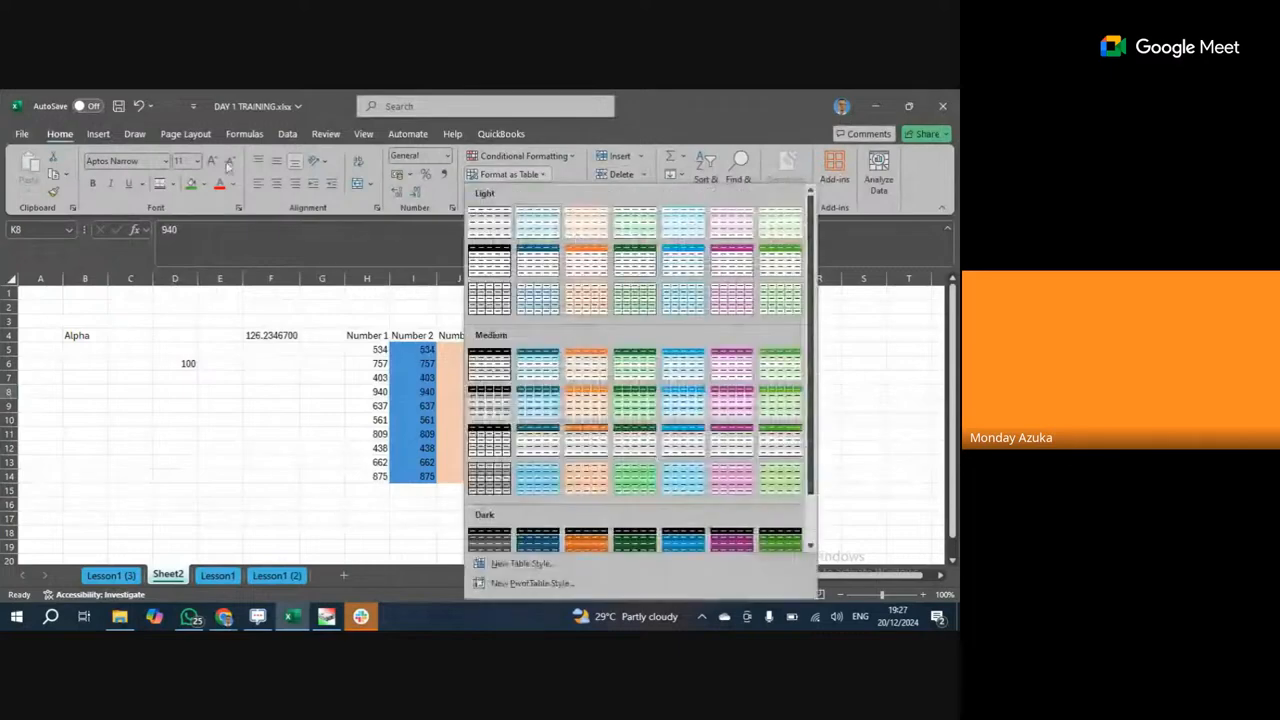
{"action": "left_click", "coordinate": [98, 134]}
{"action": "left_click", "coordinate": [62, 135]}
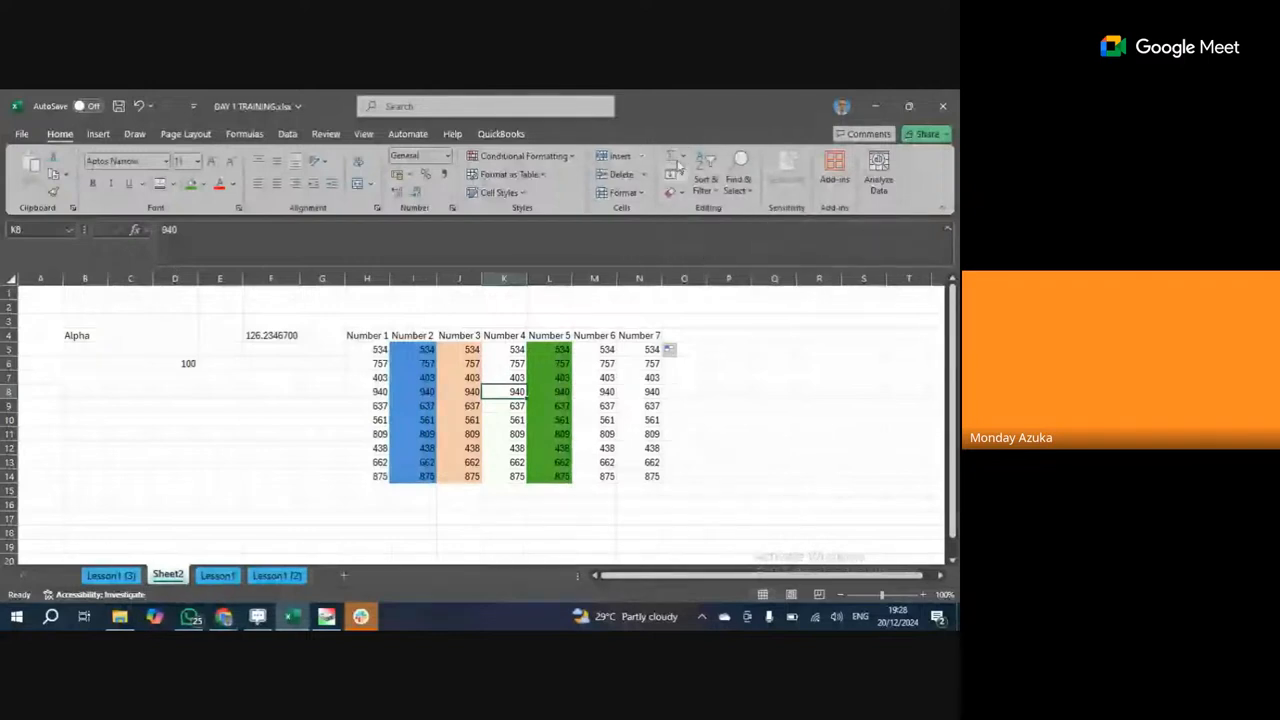
{"action": "left_click", "coordinate": [681, 162]}
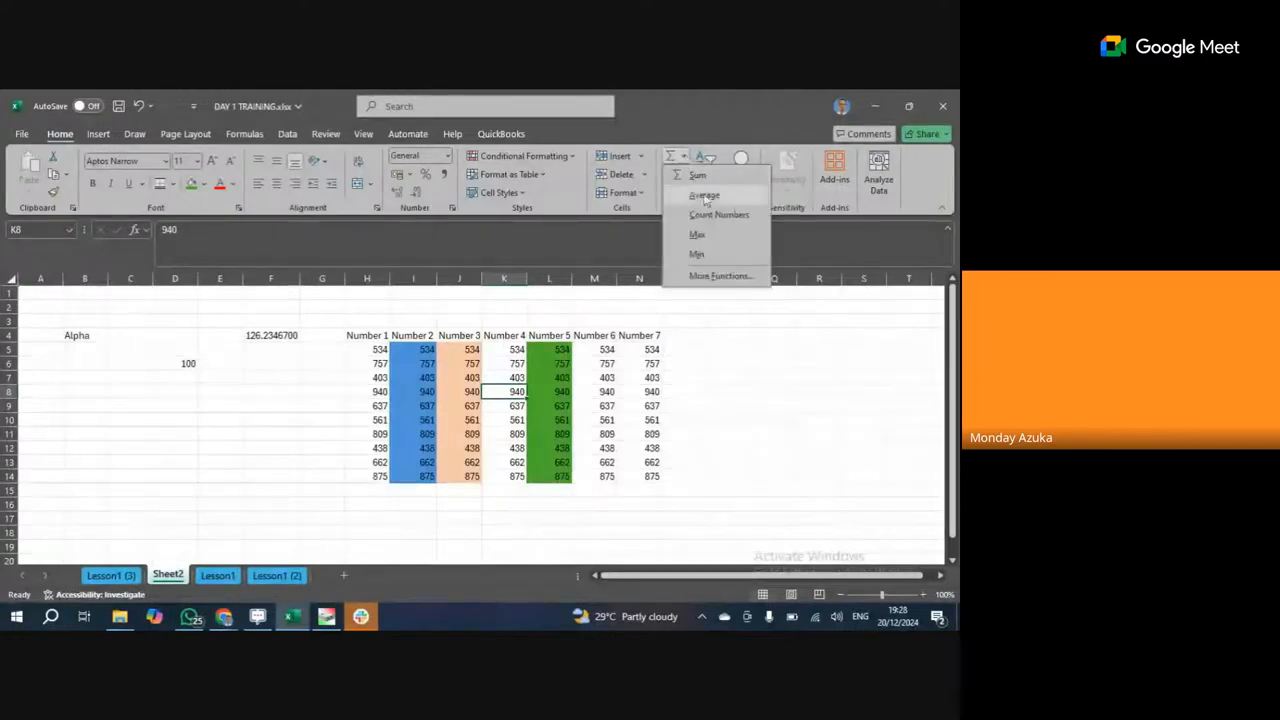
{"action": "left_click", "coordinate": [721, 275]}
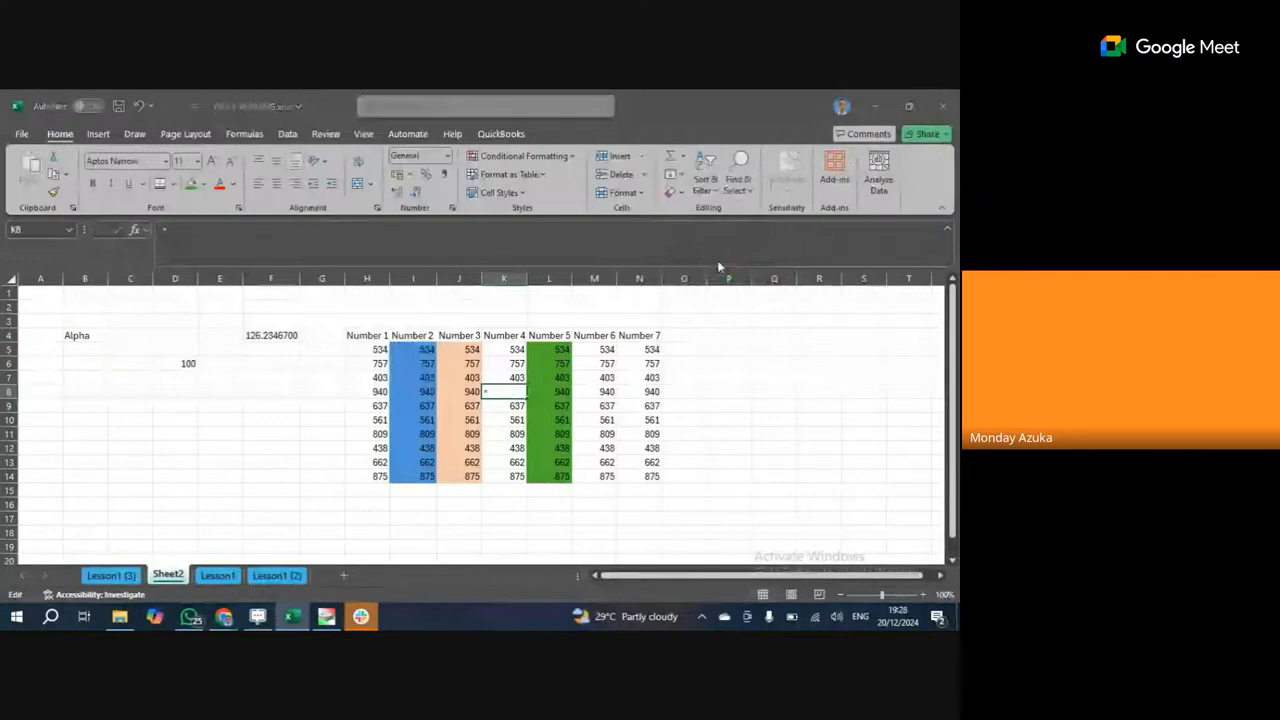
{"action": "scroll", "coordinate": [460, 383], "scroll_direction": "down", "scroll_amount": 1}
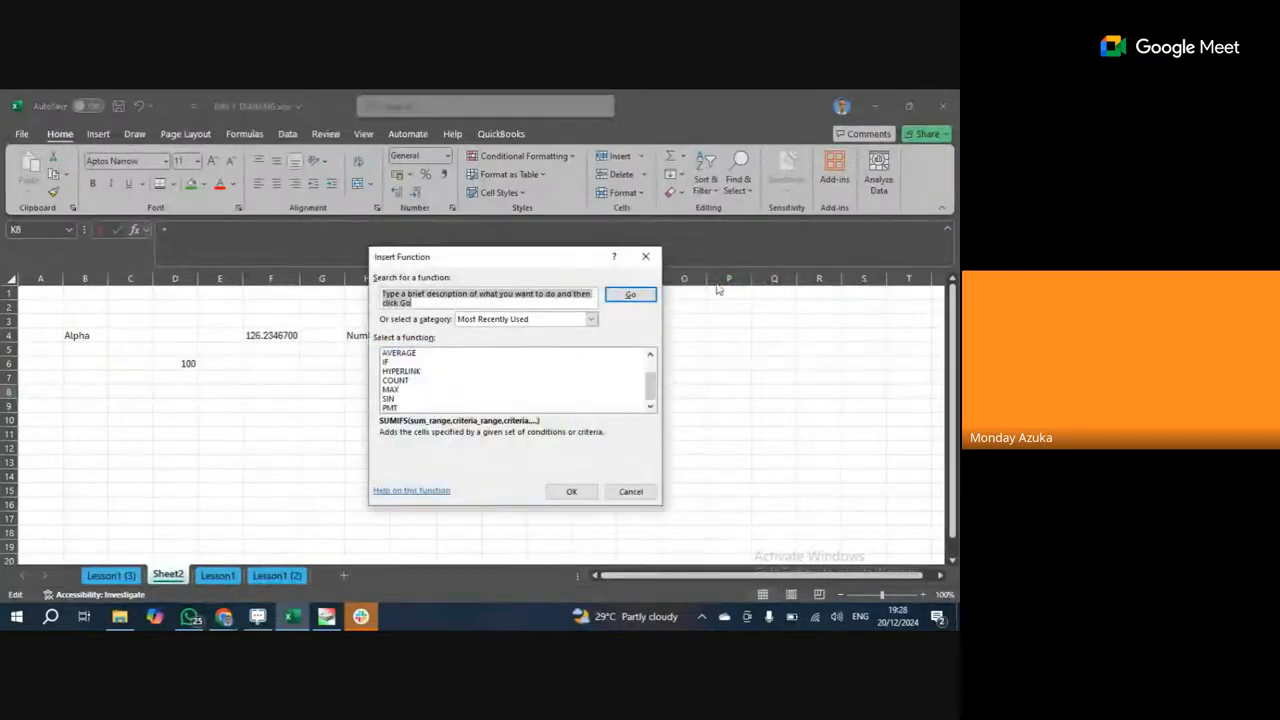
{"action": "left_click", "coordinate": [645, 256]}
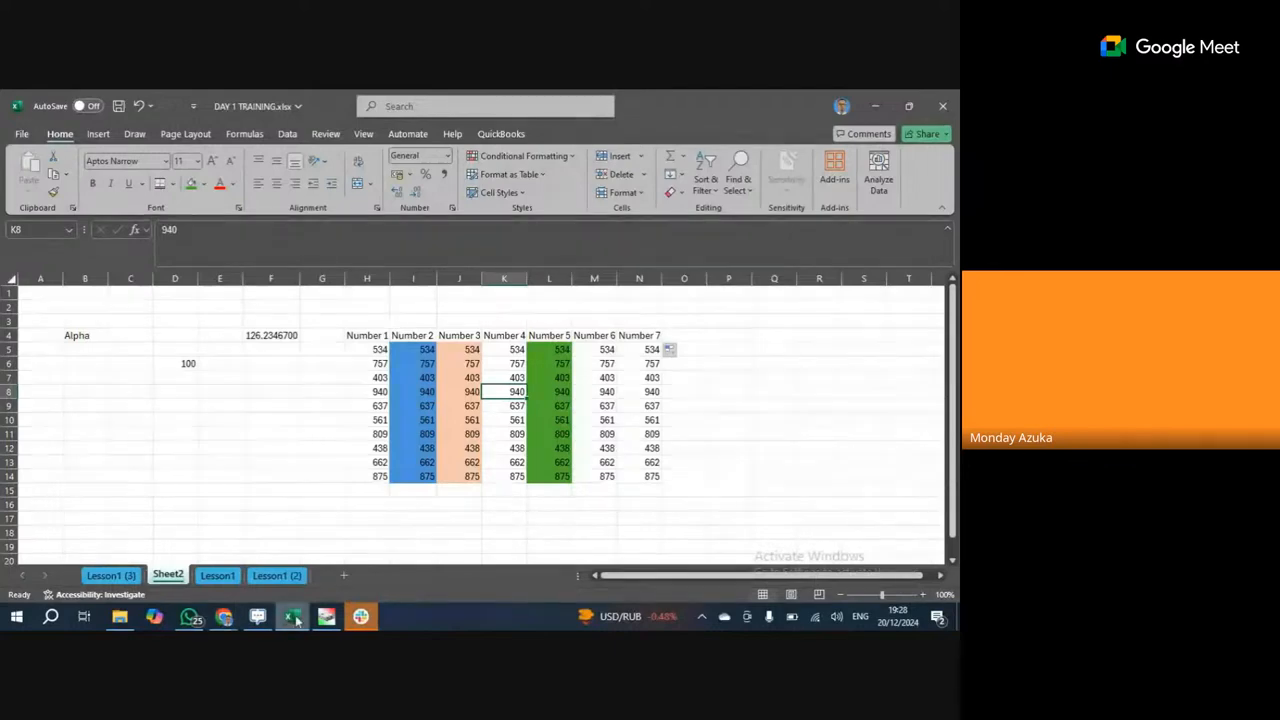
{"action": "mouse_move", "coordinate": [224, 616]}
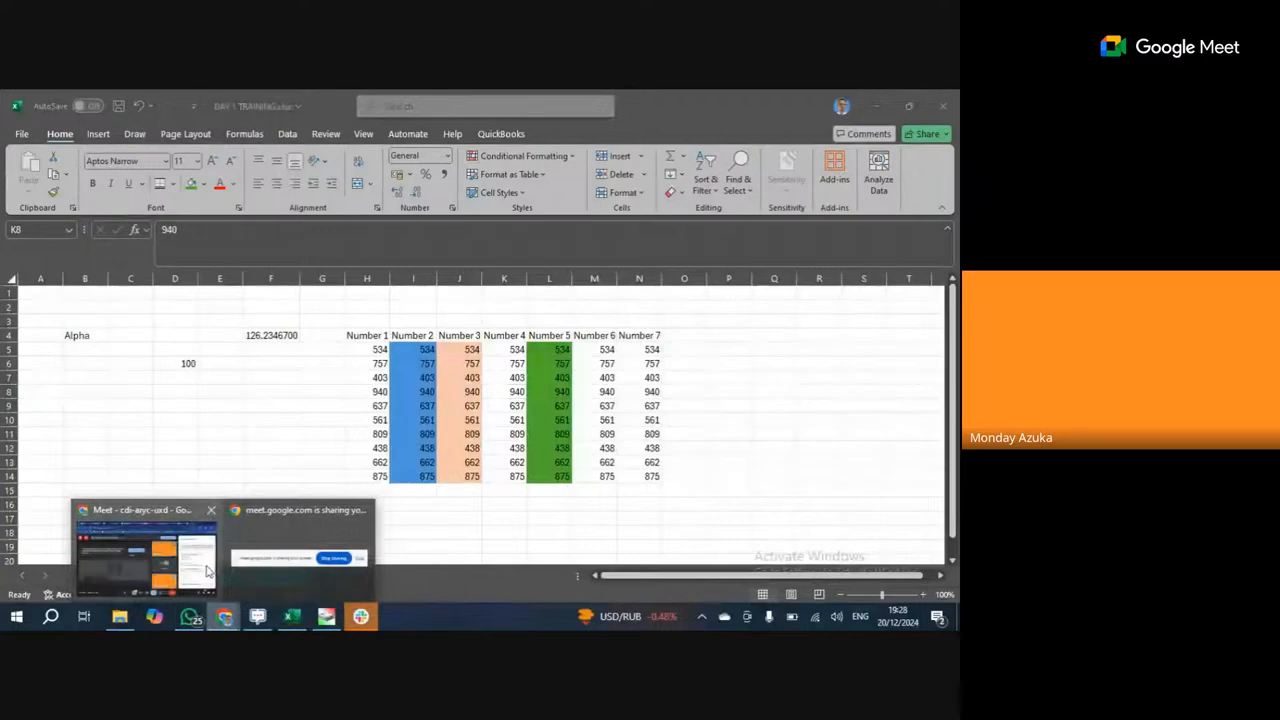
{"action": "left_click", "coordinate": [208, 571]}
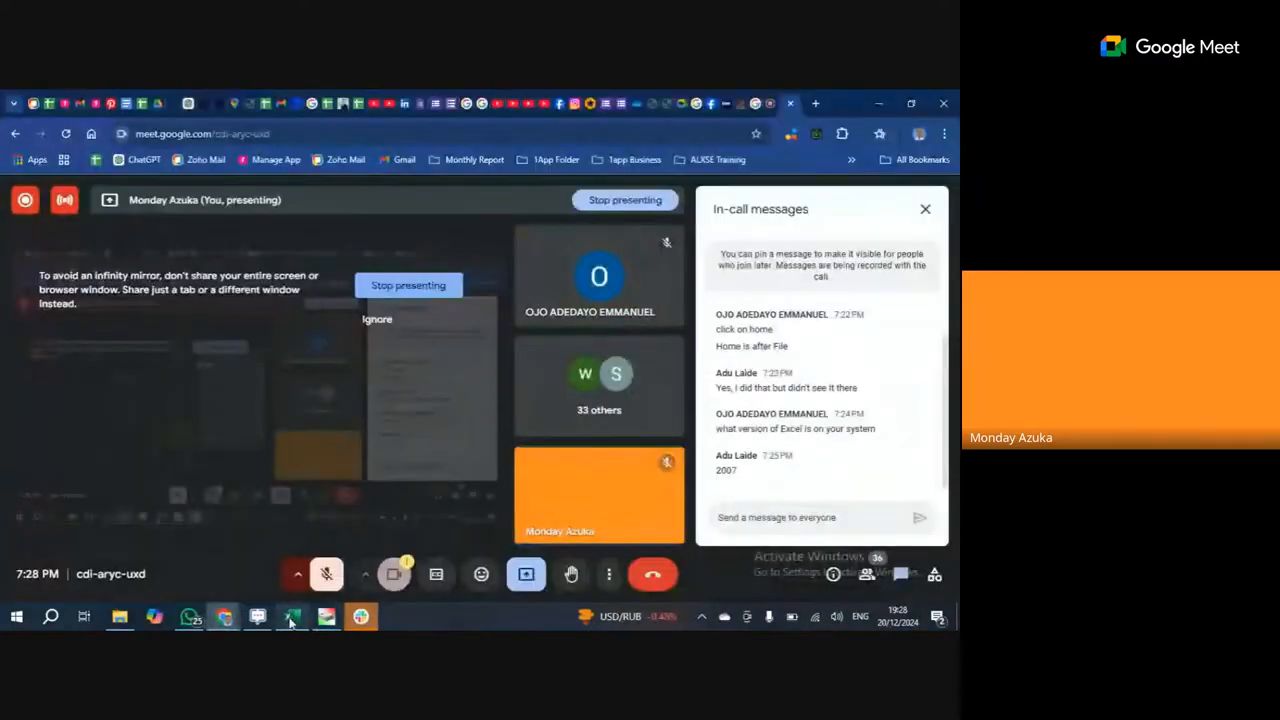
{"action": "left_click", "coordinate": [291, 616]}
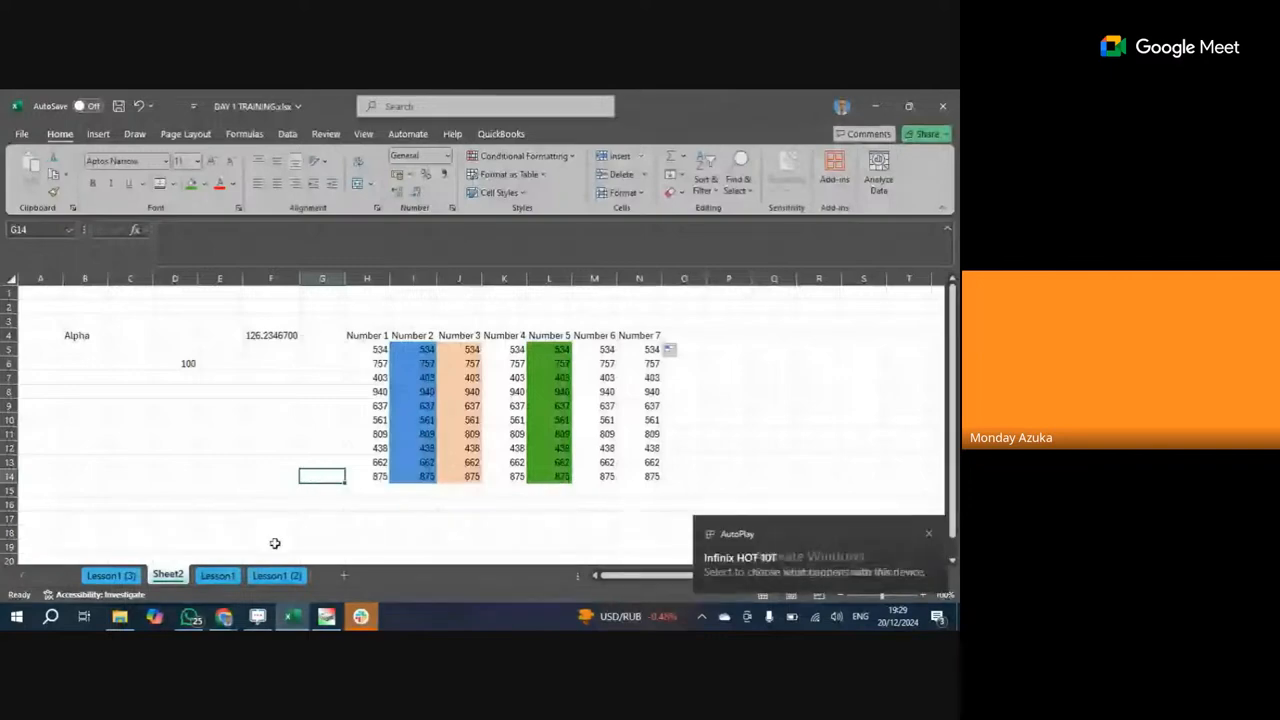
Bring the Google Meet call window to the front from Chrome.
{"action": "key", "text": "Down"}
{"action": "key", "text": "Down"}
{"action": "key", "text": "Down"}
{"action": "key", "text": "Down"}
{"action": "left_click", "coordinate": [224, 616]}
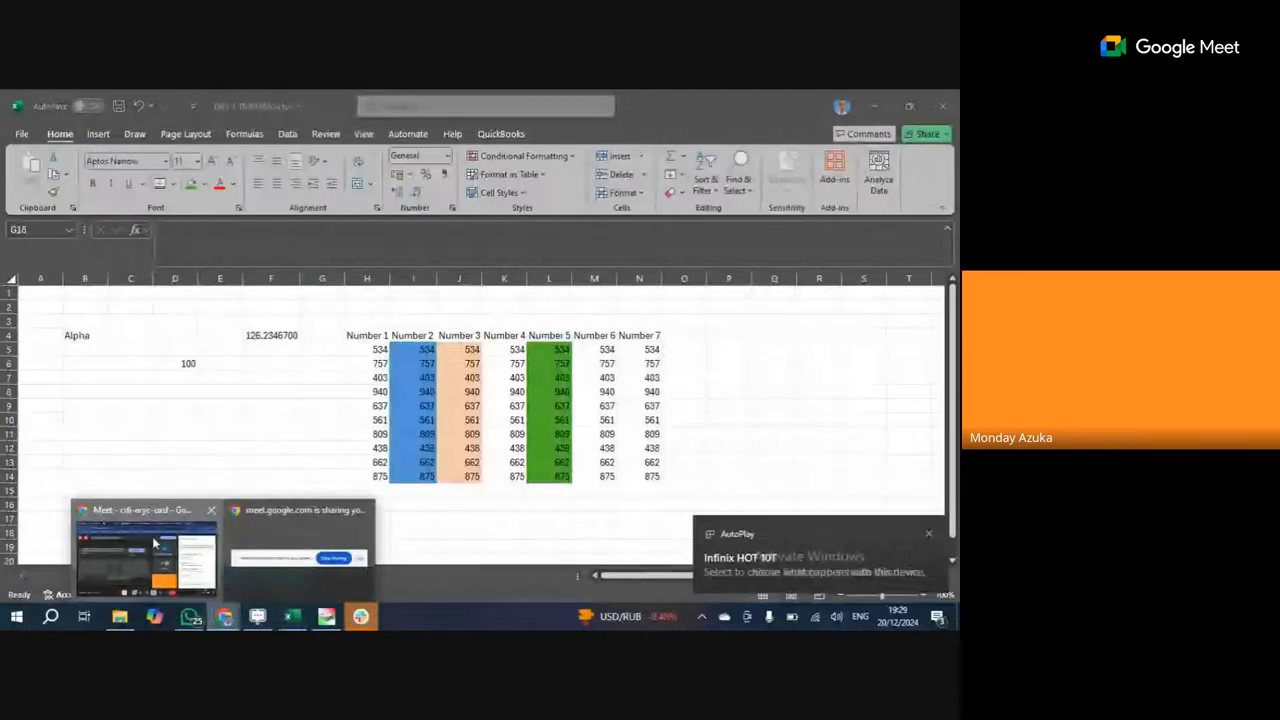
{"action": "left_click", "coordinate": [155, 543]}
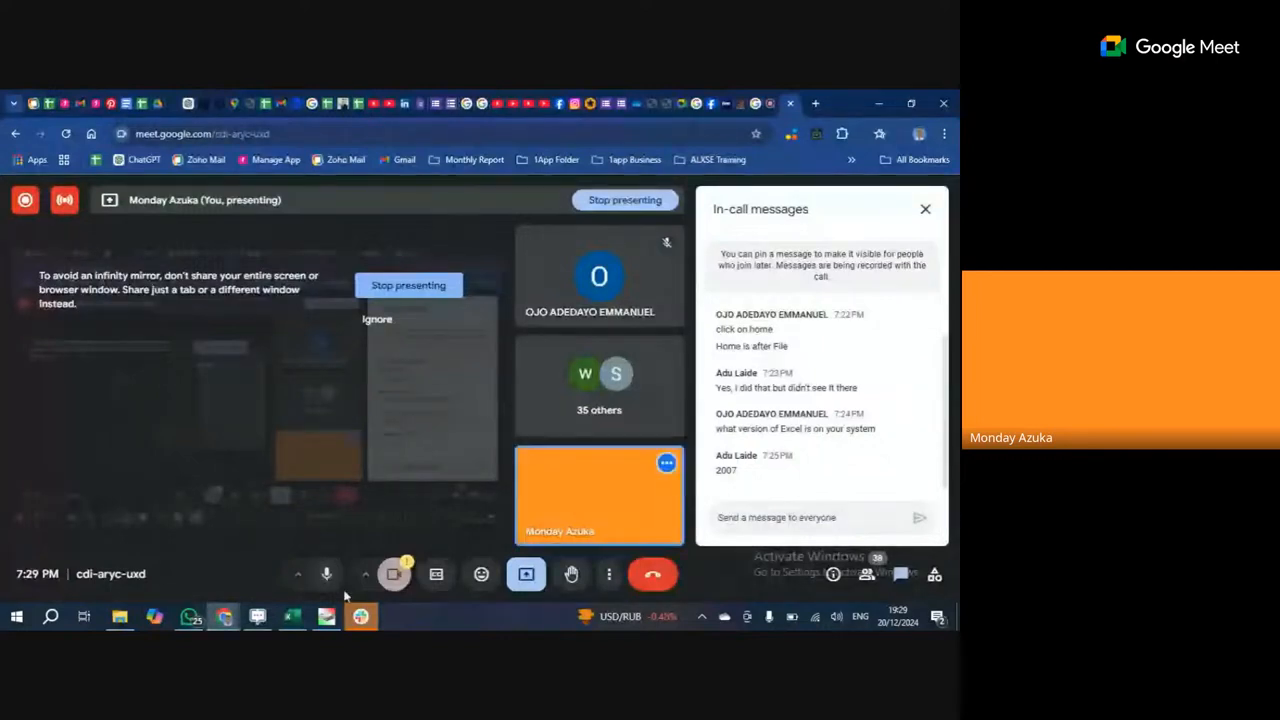
Ignore the infinity-mirror warning and return to the Excel workbook.
{"action": "scroll", "coordinate": [748, 378], "scroll_direction": "up", "scroll_amount": 1}
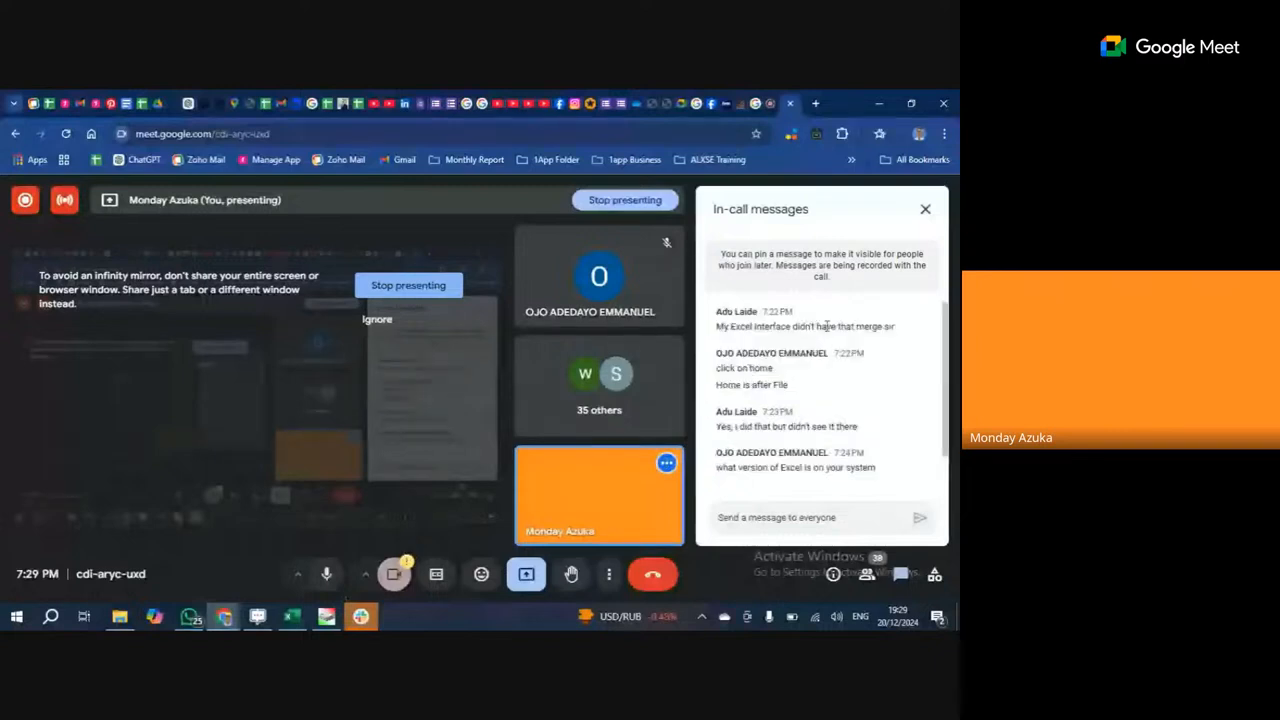
{"action": "scroll", "coordinate": [825, 383], "scroll_direction": "down", "scroll_amount": 1}
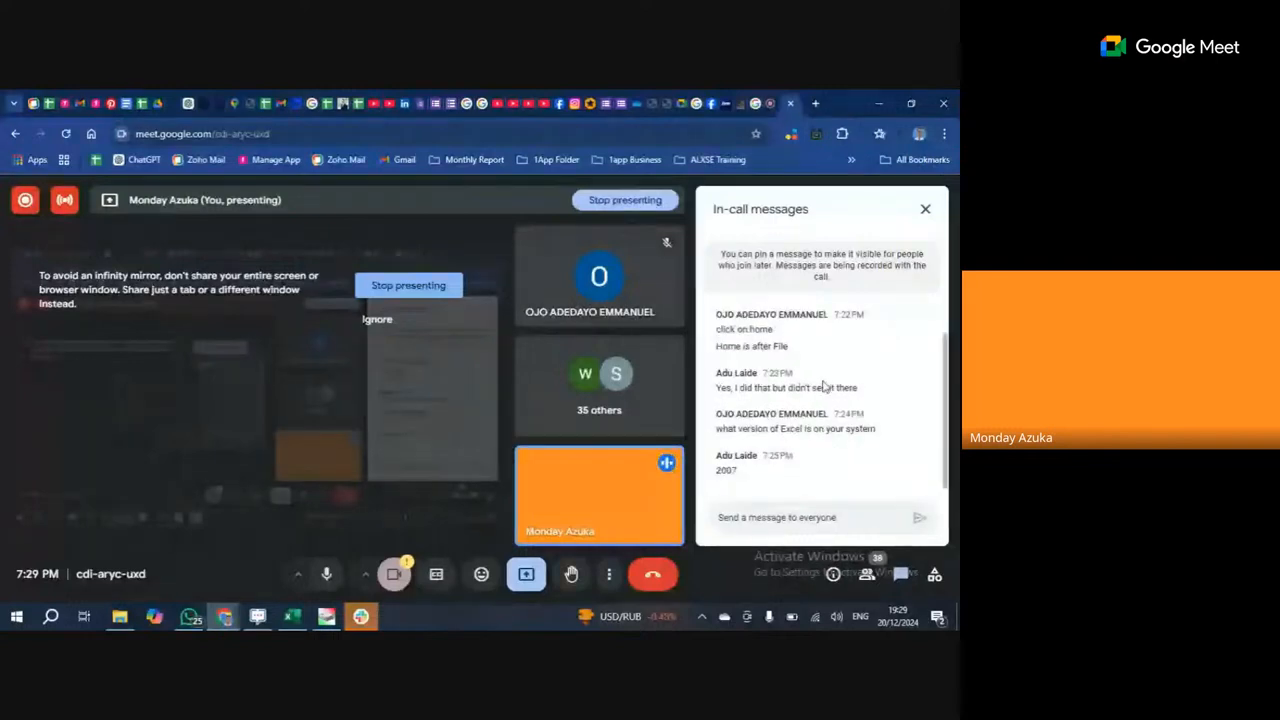
{"action": "scroll", "coordinate": [800, 378], "scroll_direction": "up", "scroll_amount": 1}
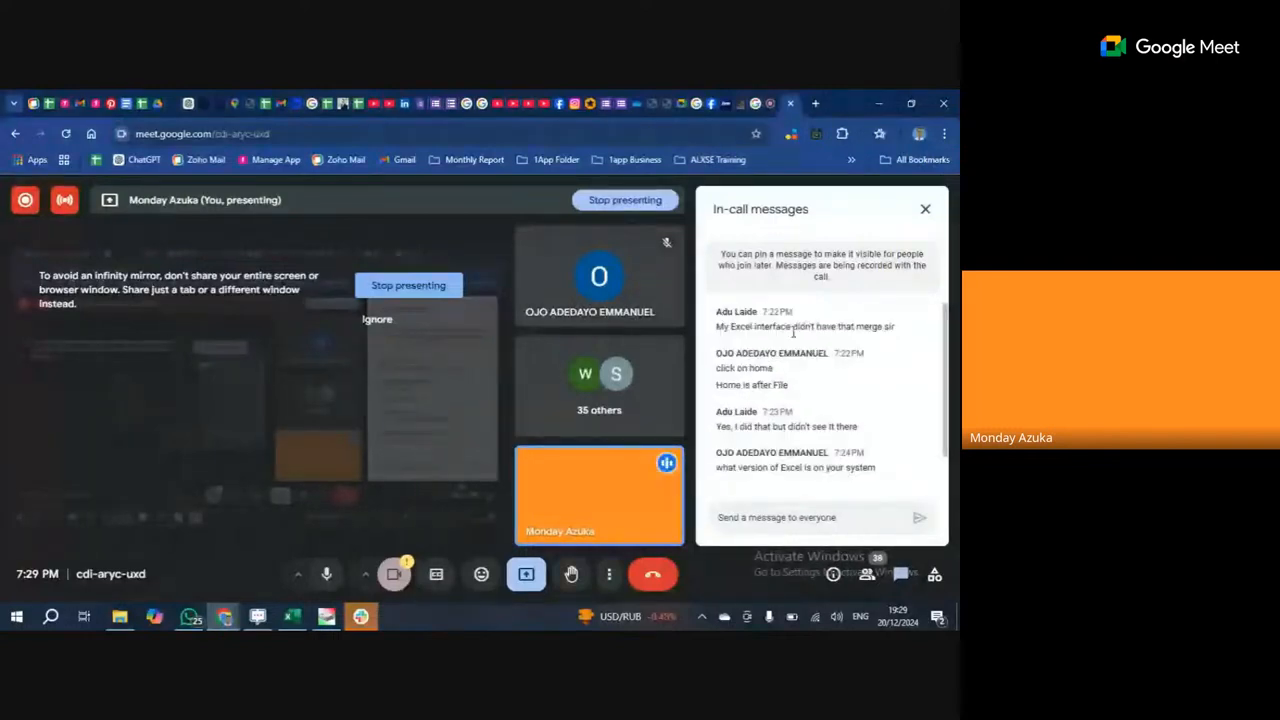
{"action": "left_click", "coordinate": [377, 320]}
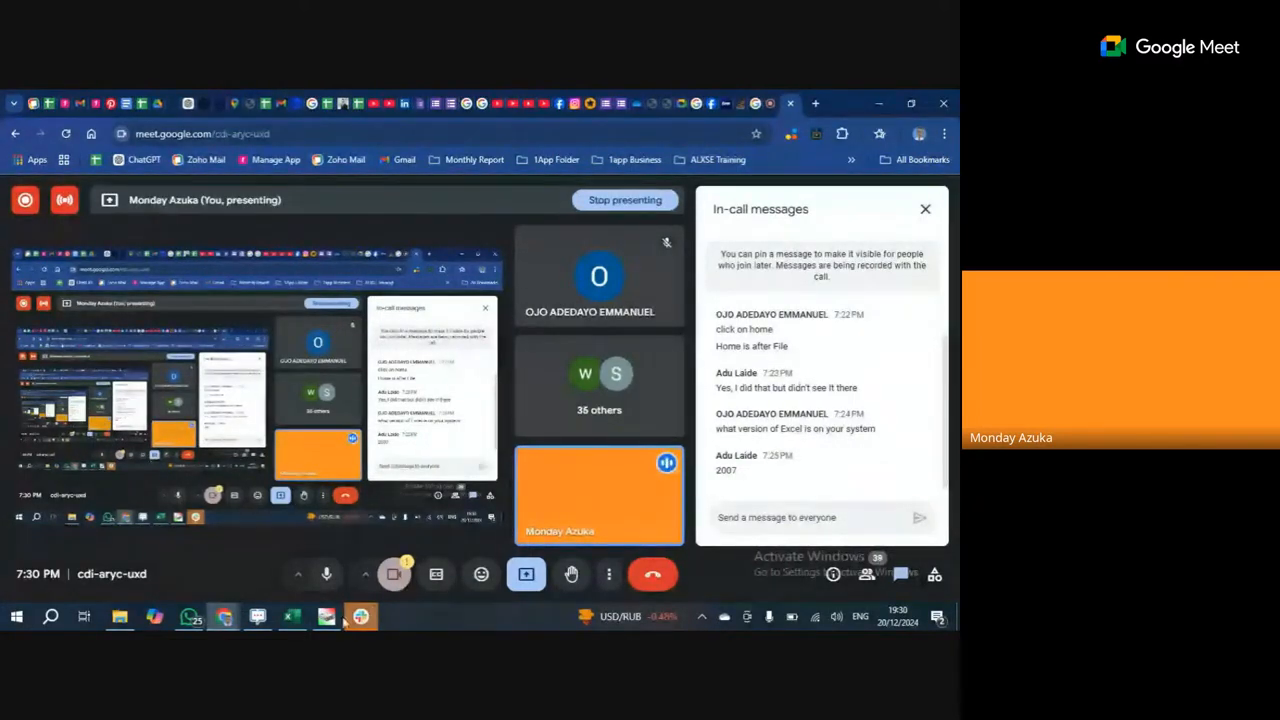
{"action": "left_click", "coordinate": [291, 616]}
Check cells N10, H4, I4 and N4, then open the Sort & Filter menu.
{"action": "left_click", "coordinate": [656, 420]}
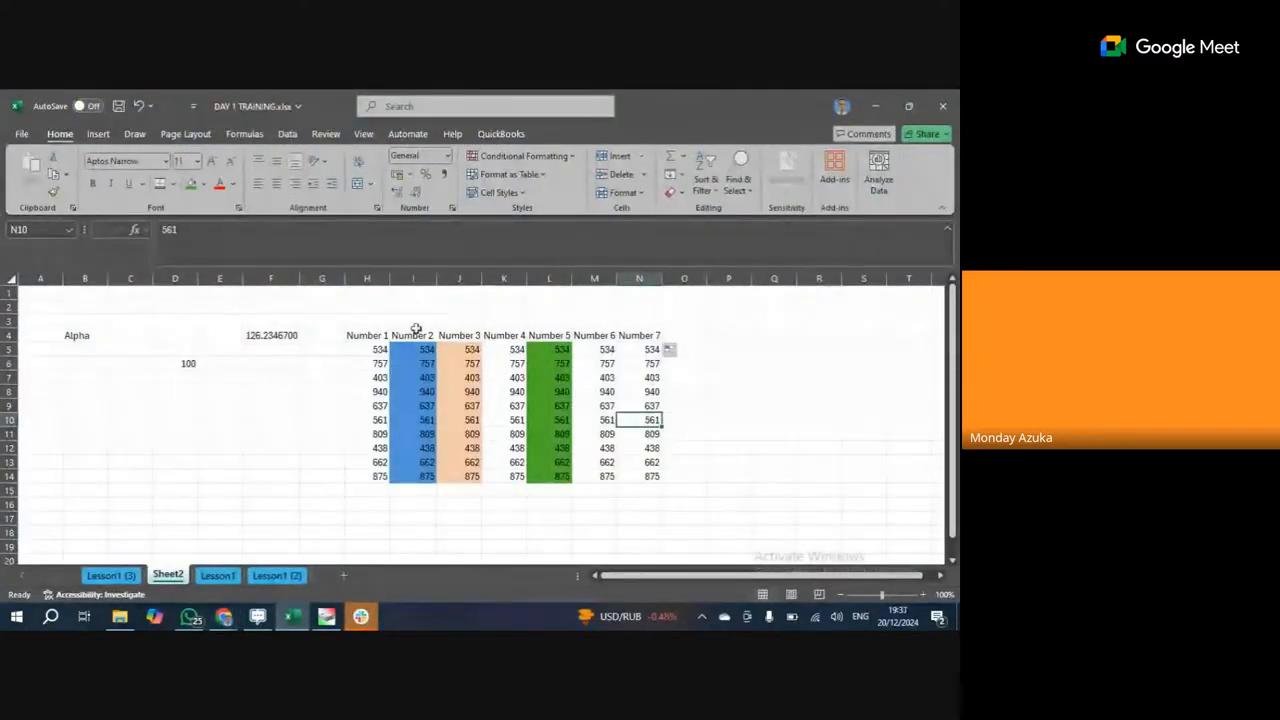
{"action": "left_click", "coordinate": [370, 335]}
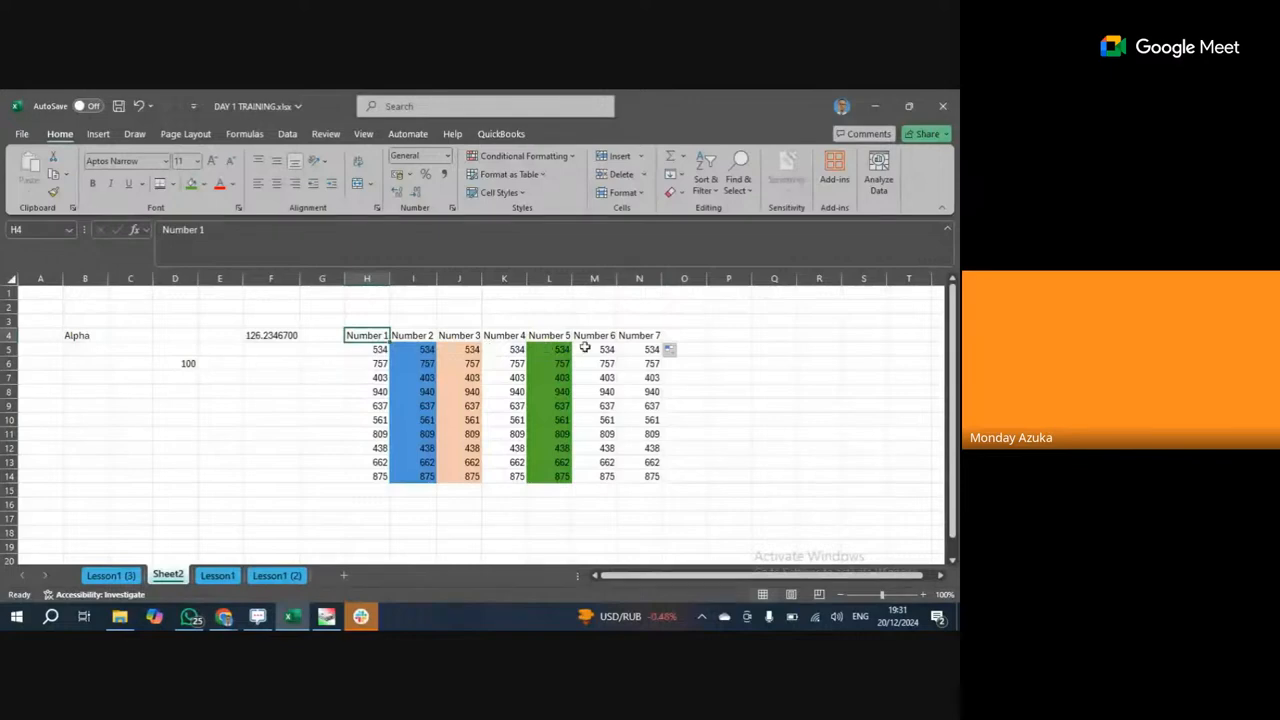
{"action": "left_click", "coordinate": [412, 337]}
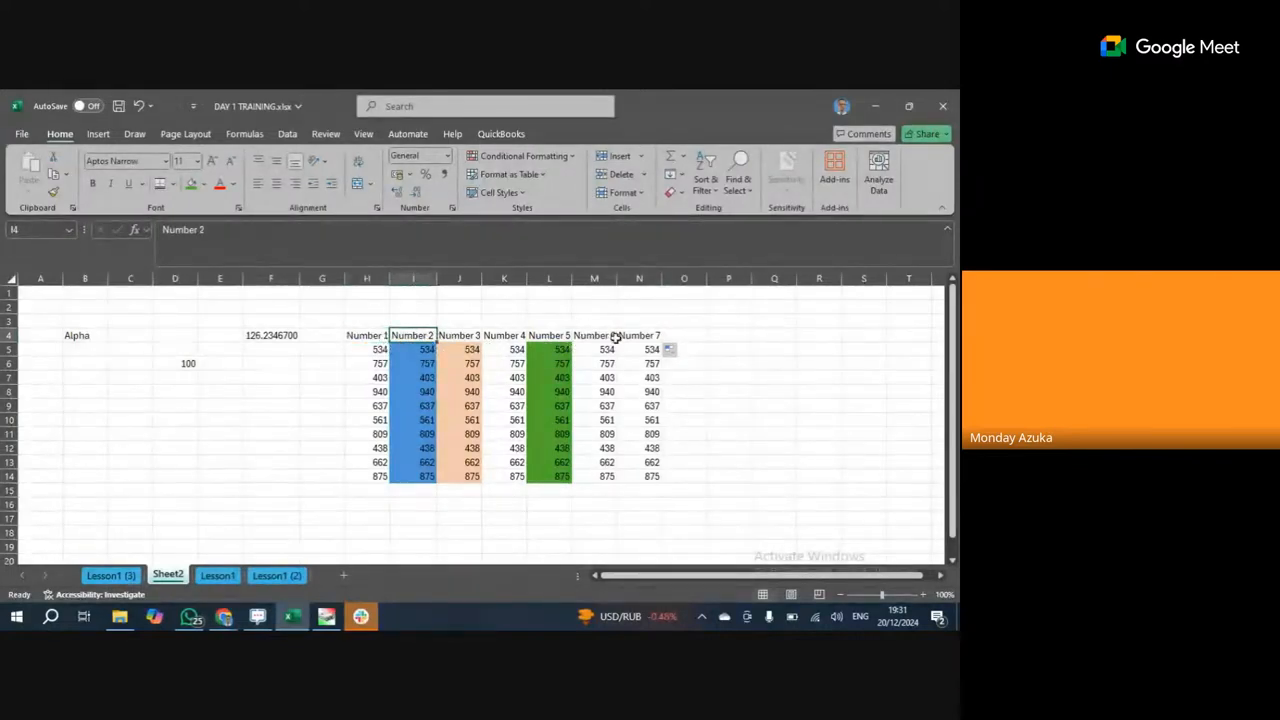
{"action": "left_click", "coordinate": [622, 337]}
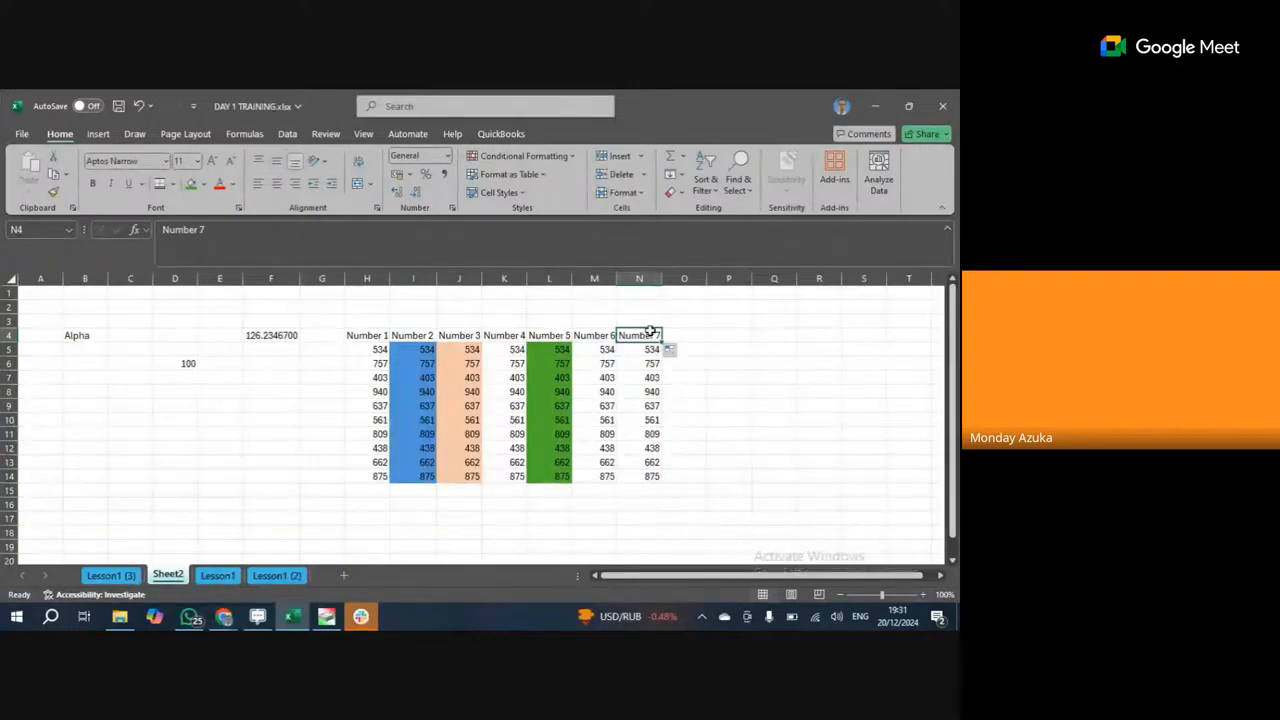
{"action": "left_click", "coordinate": [712, 188]}
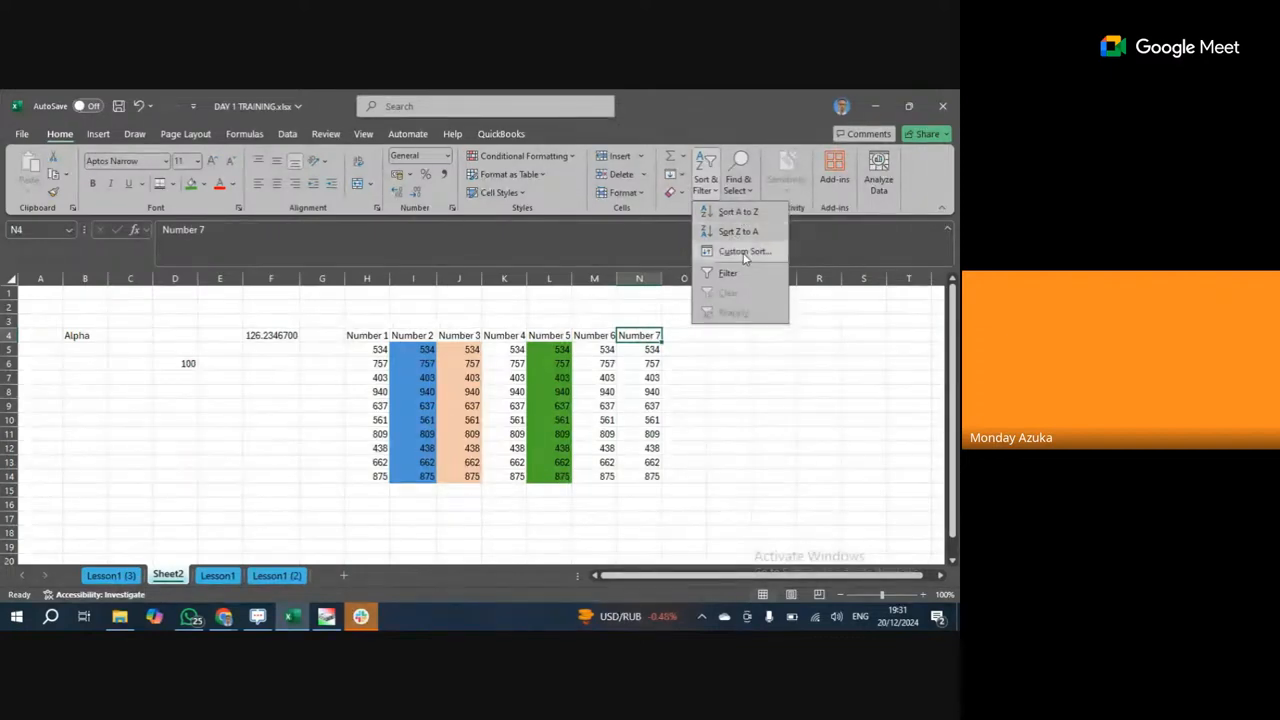
Open Custom Sort and cancel it without sorting the data.
{"action": "left_click", "coordinate": [740, 251]}
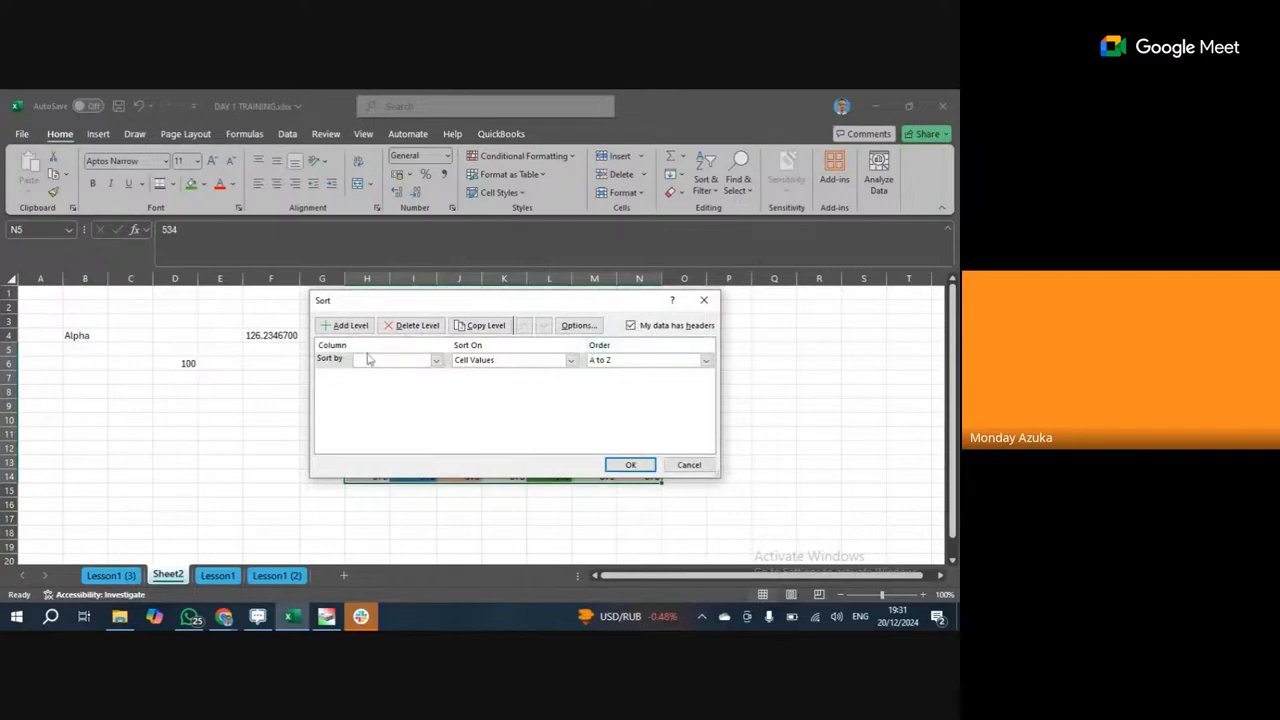
{"action": "left_click", "coordinate": [690, 466]}
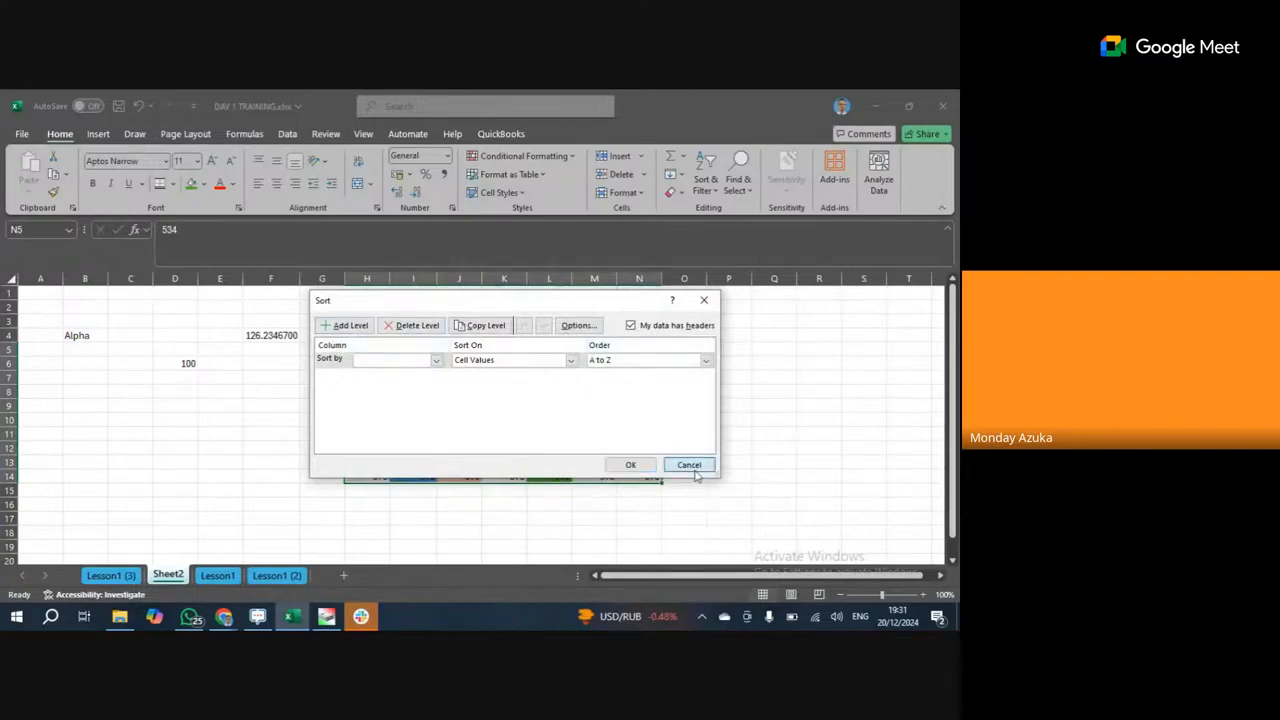
{"action": "left_click", "coordinate": [652, 336]}
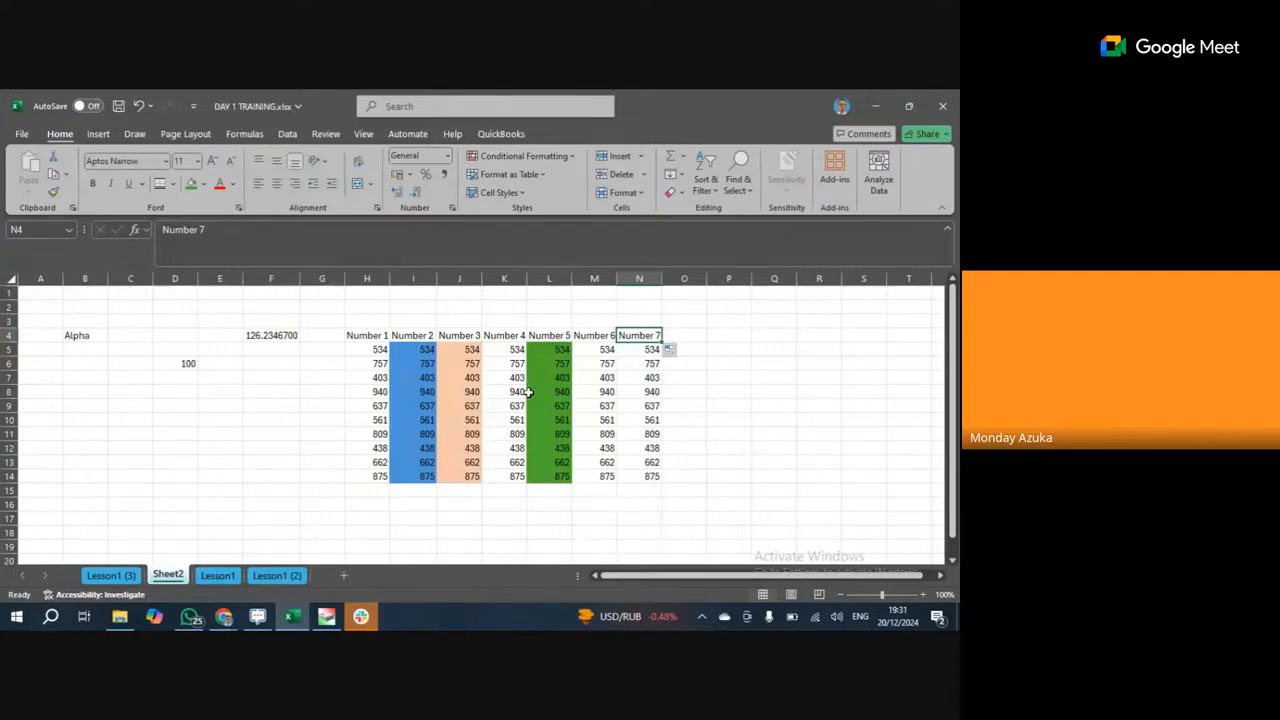
Close the reopened Sort & Filter menu unused and open Find & Select.
{"action": "left_click", "coordinate": [707, 188]}
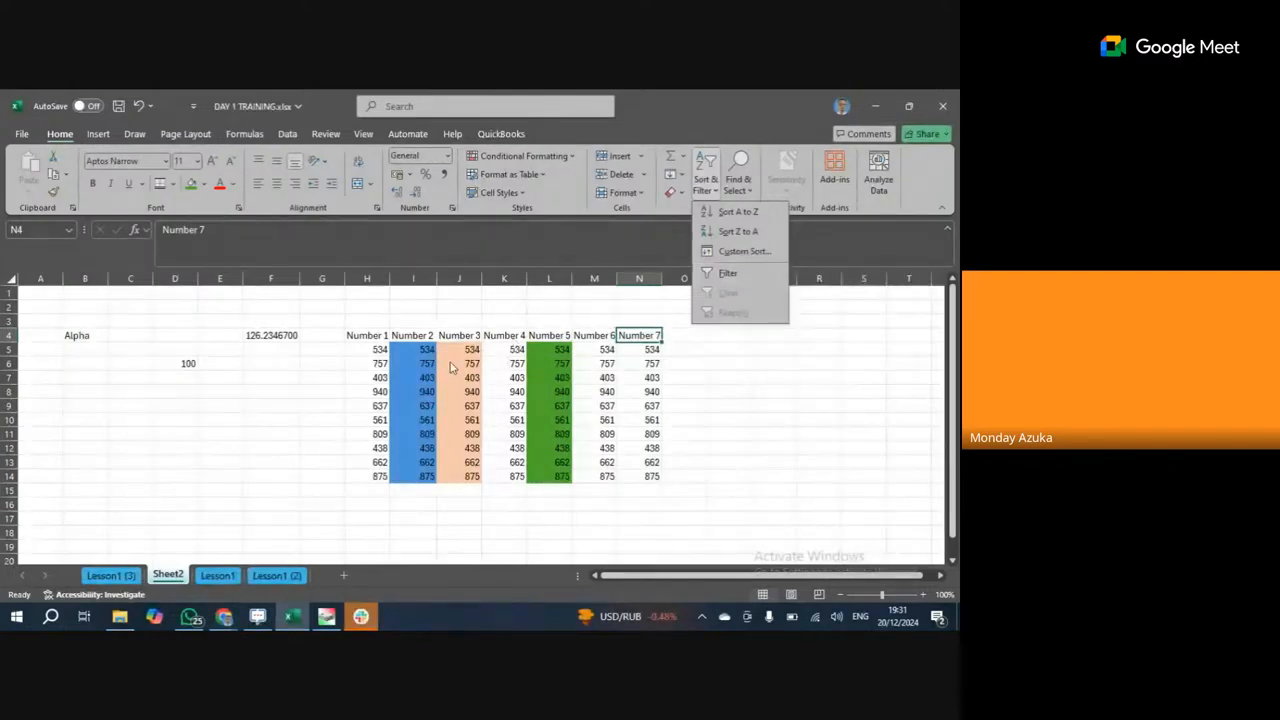
{"action": "left_click", "coordinate": [497, 413]}
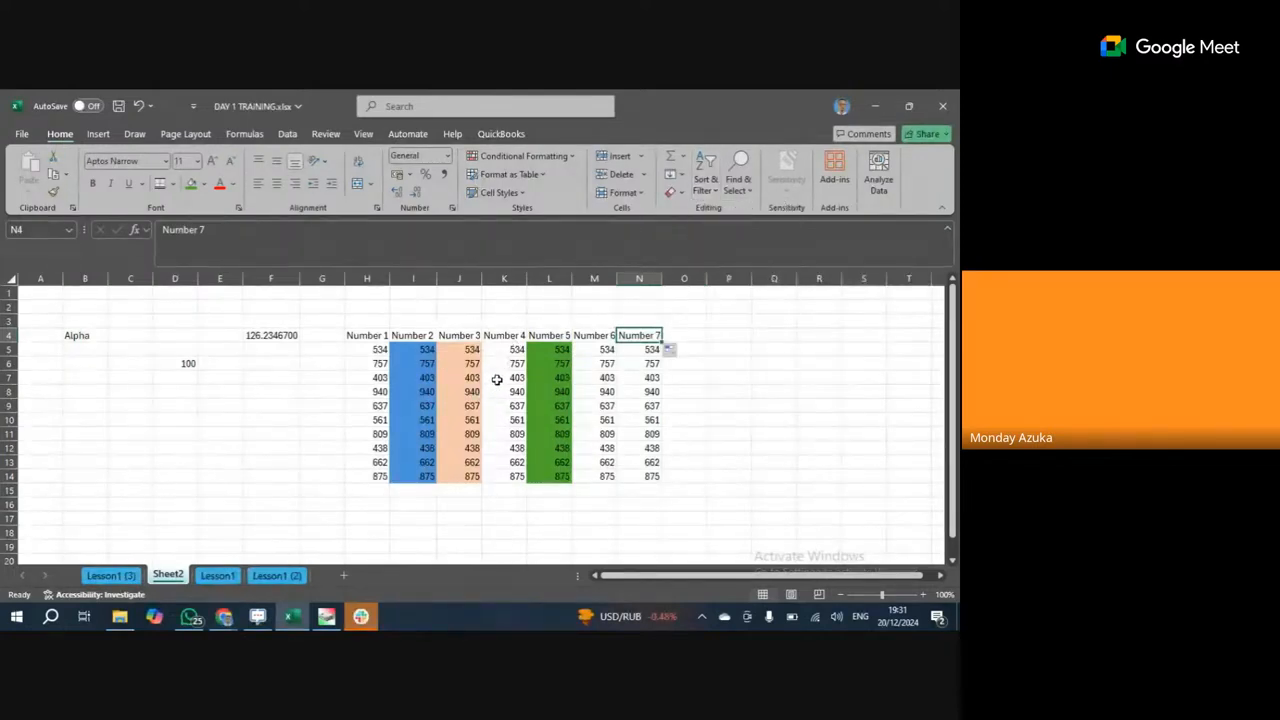
{"action": "left_click", "coordinate": [738, 172]}
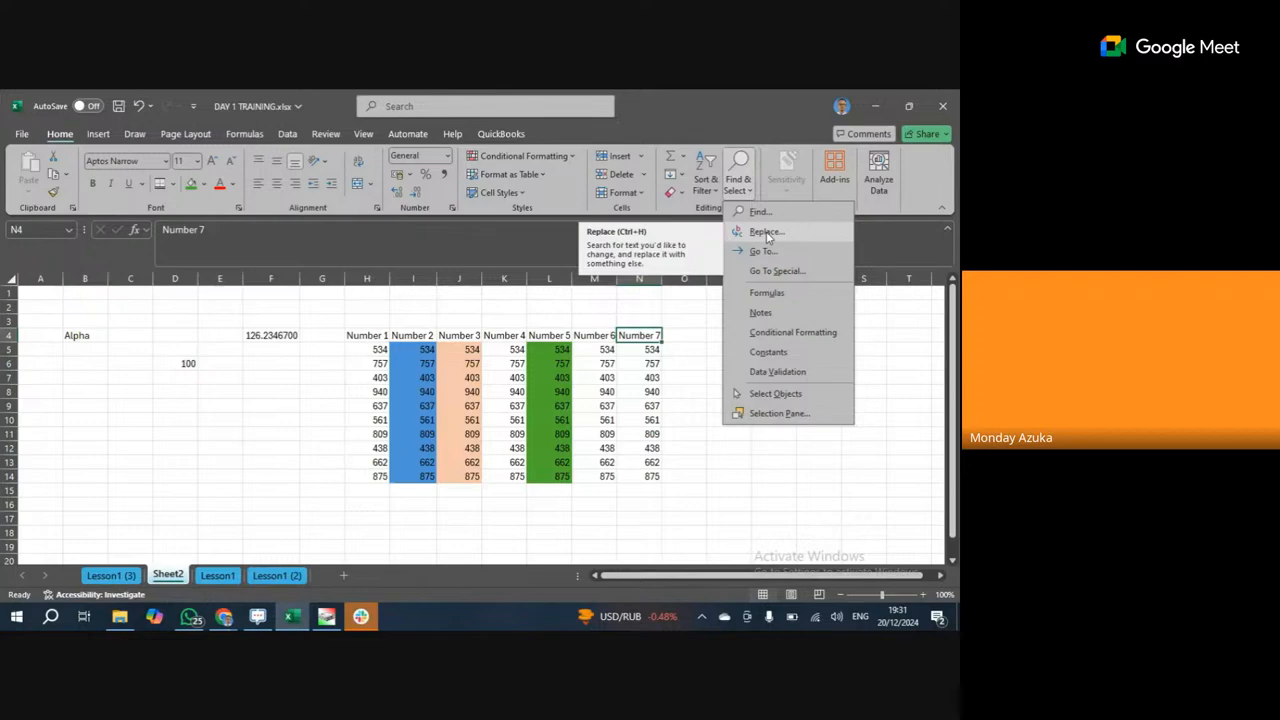
Dismiss the Find & Select menu and show the Insert ribbon.
{"action": "left_click", "coordinate": [625, 398]}
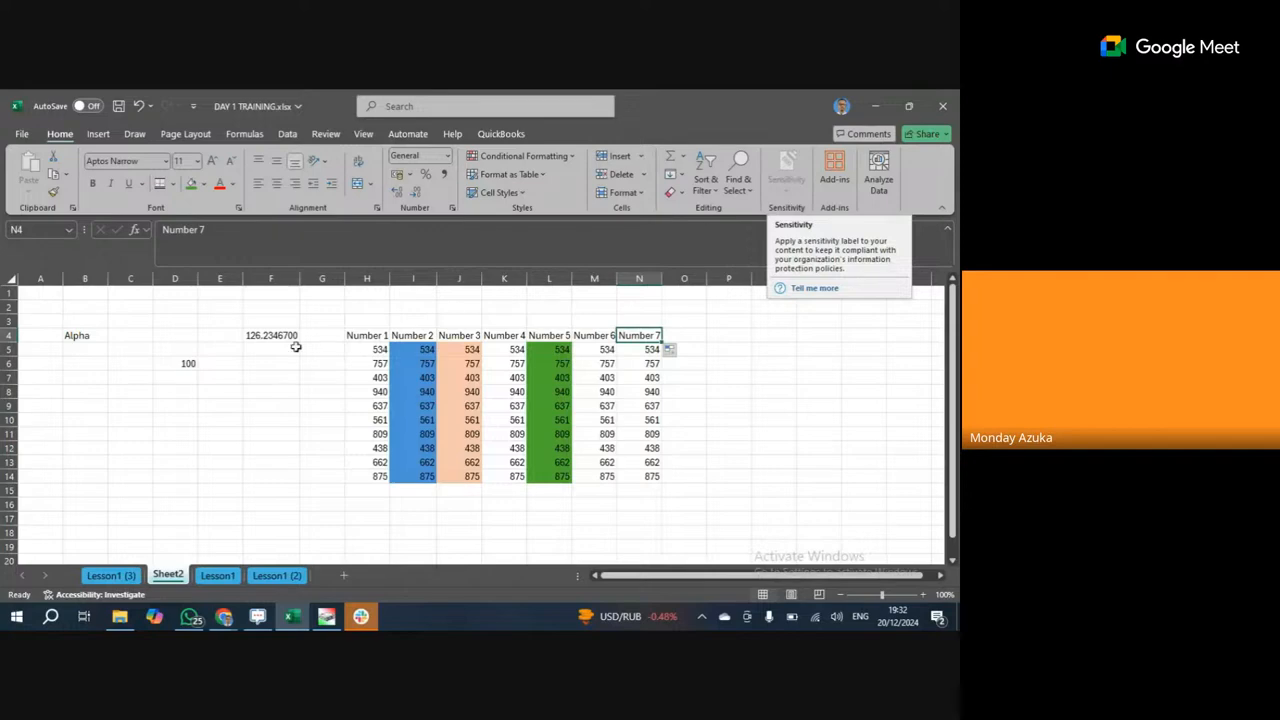
{"action": "left_click", "coordinate": [97, 135]}
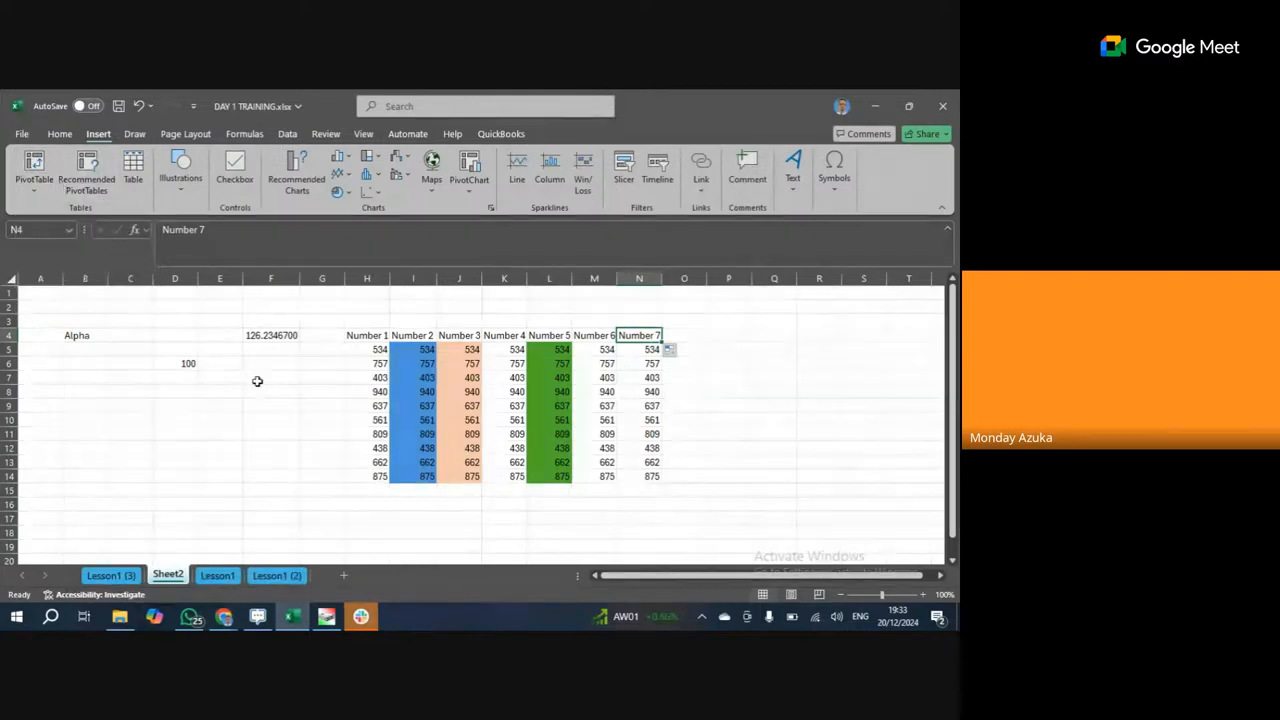
Merge and centre B4:C4 so Alpha spans both cells.
{"action": "left_click", "coordinate": [273, 338]}
{"action": "left_click_drag", "start_coordinate": [91, 341], "coordinate": [129, 338]}
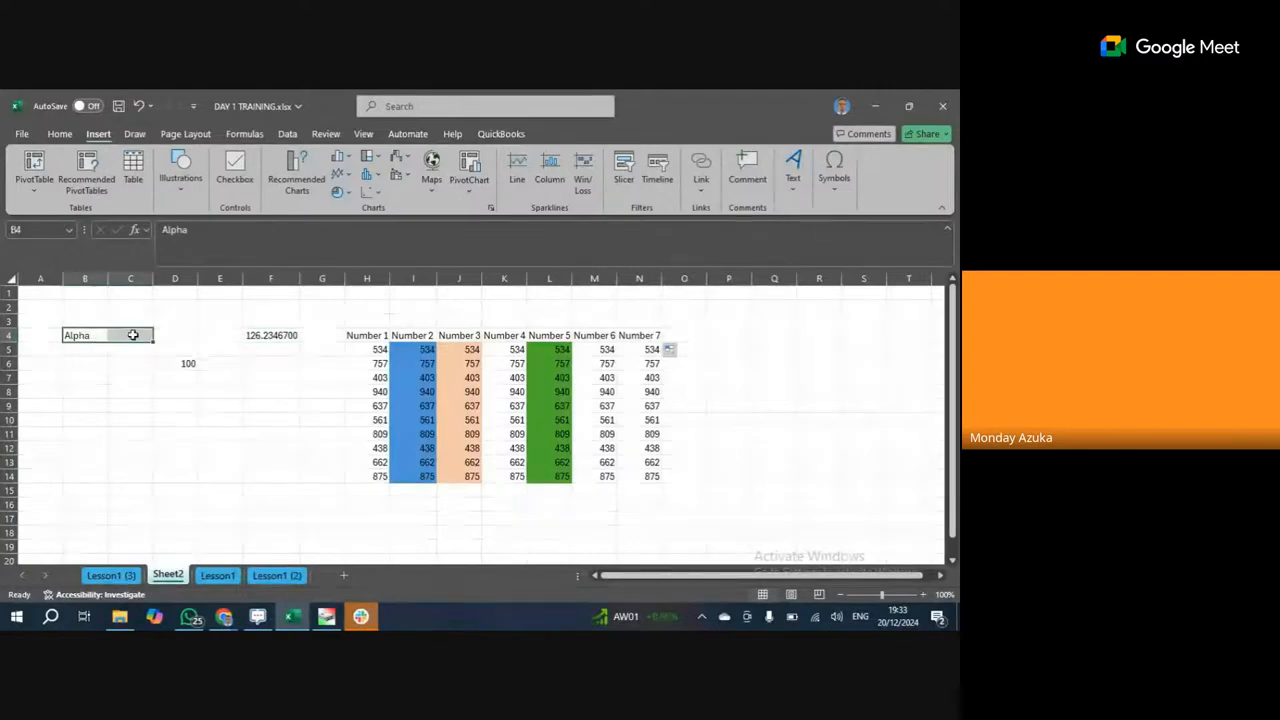
{"action": "left_click", "coordinate": [56, 133]}
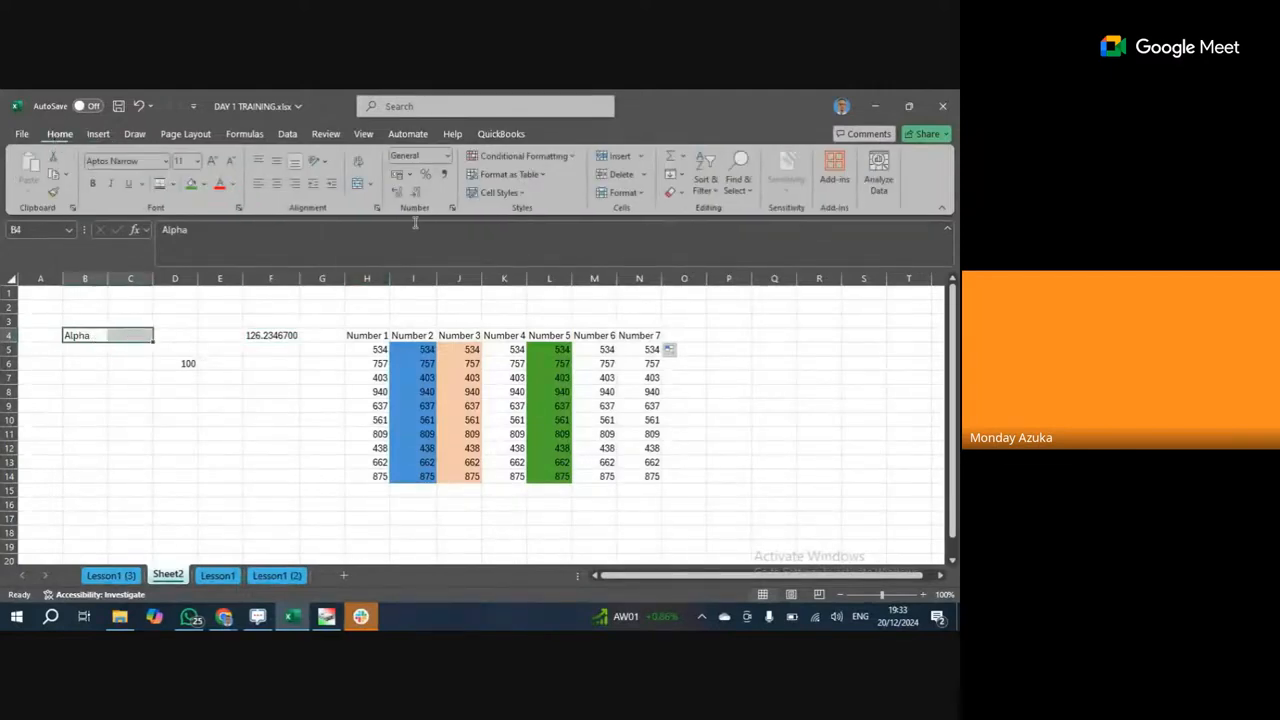
{"action": "left_click", "coordinate": [358, 186]}
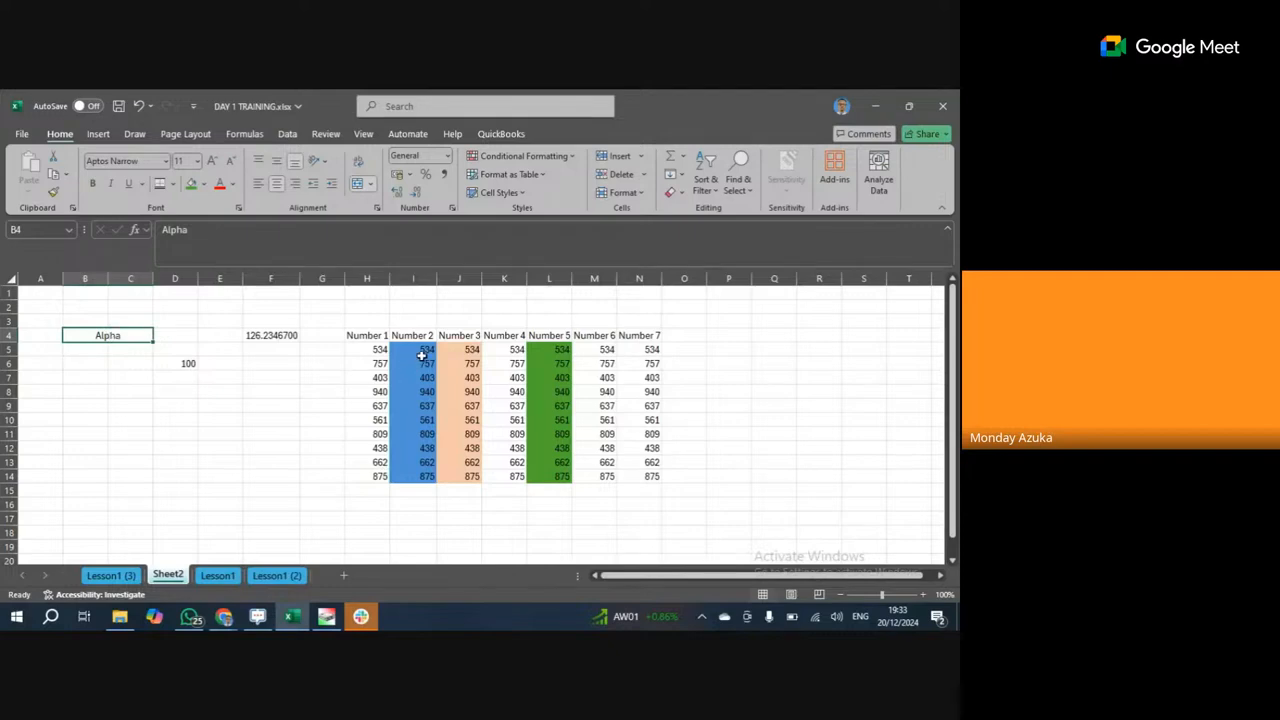
{"action": "left_click_drag", "start_coordinate": [470, 349], "coordinate": [514, 346]}
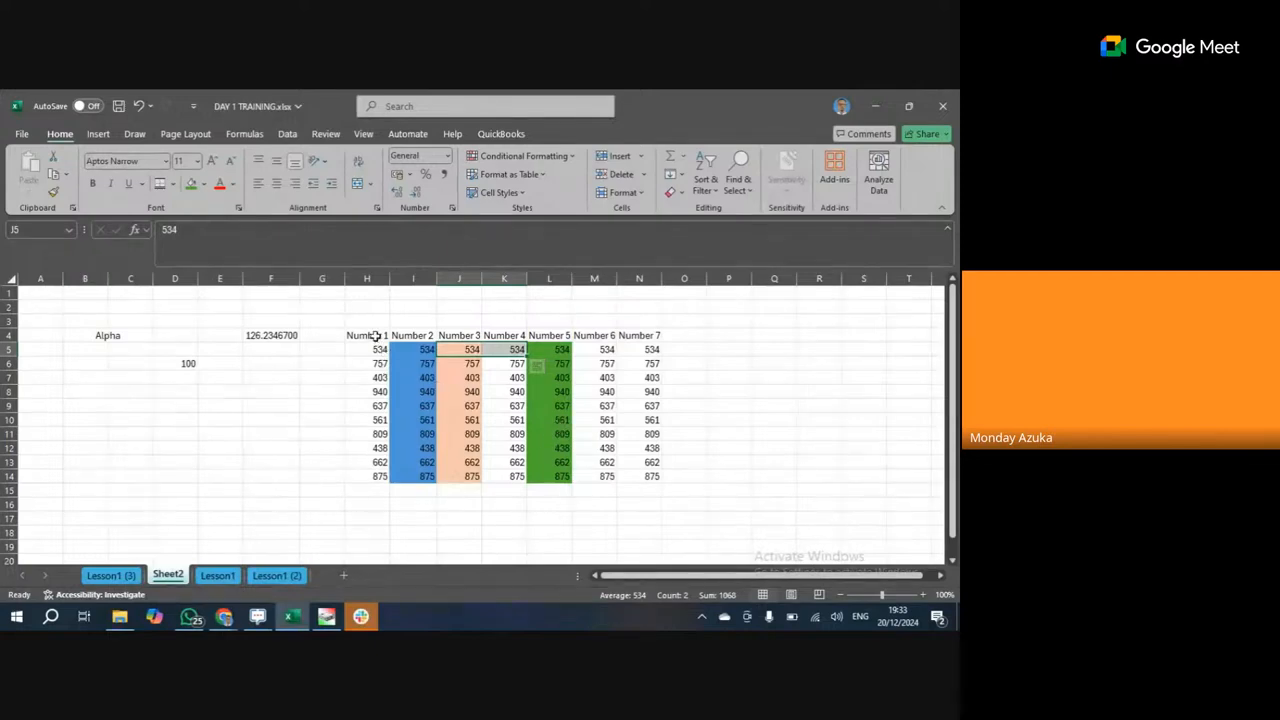
{"action": "left_click_drag", "start_coordinate": [372, 335], "coordinate": [653, 483]}
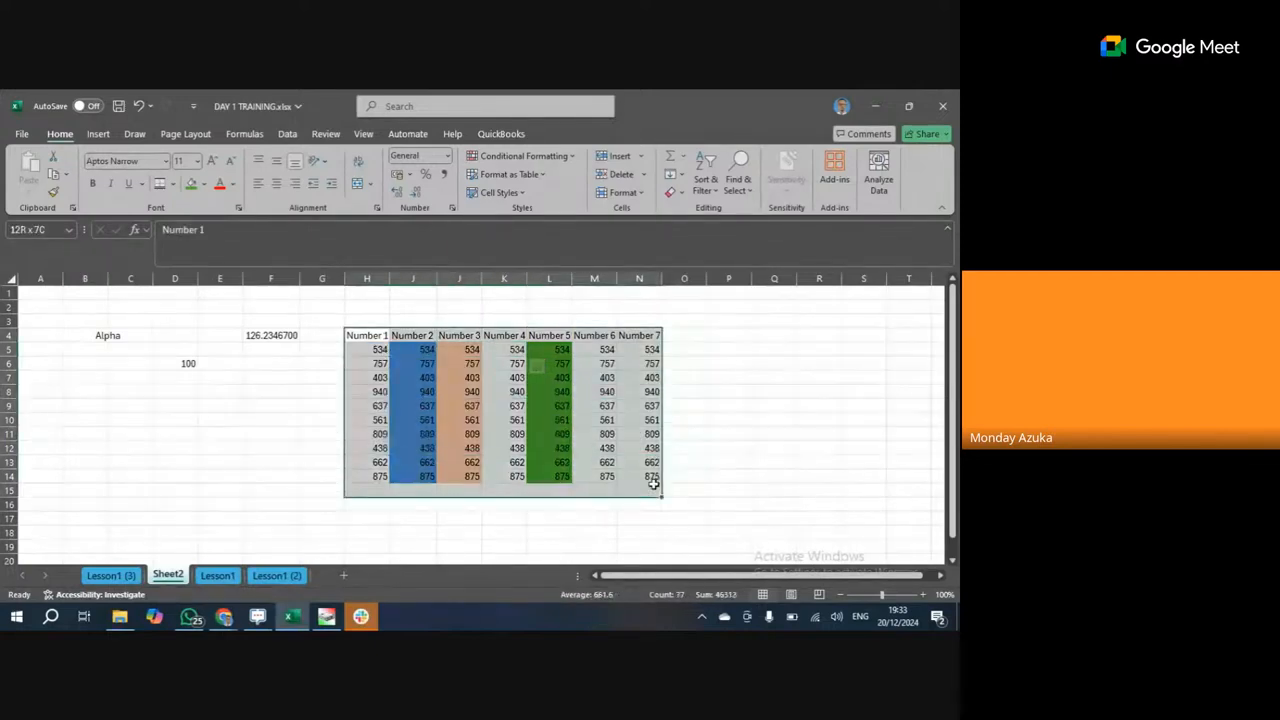
{"action": "left_click", "coordinate": [370, 363]}
{"action": "left_click", "coordinate": [372, 378]}
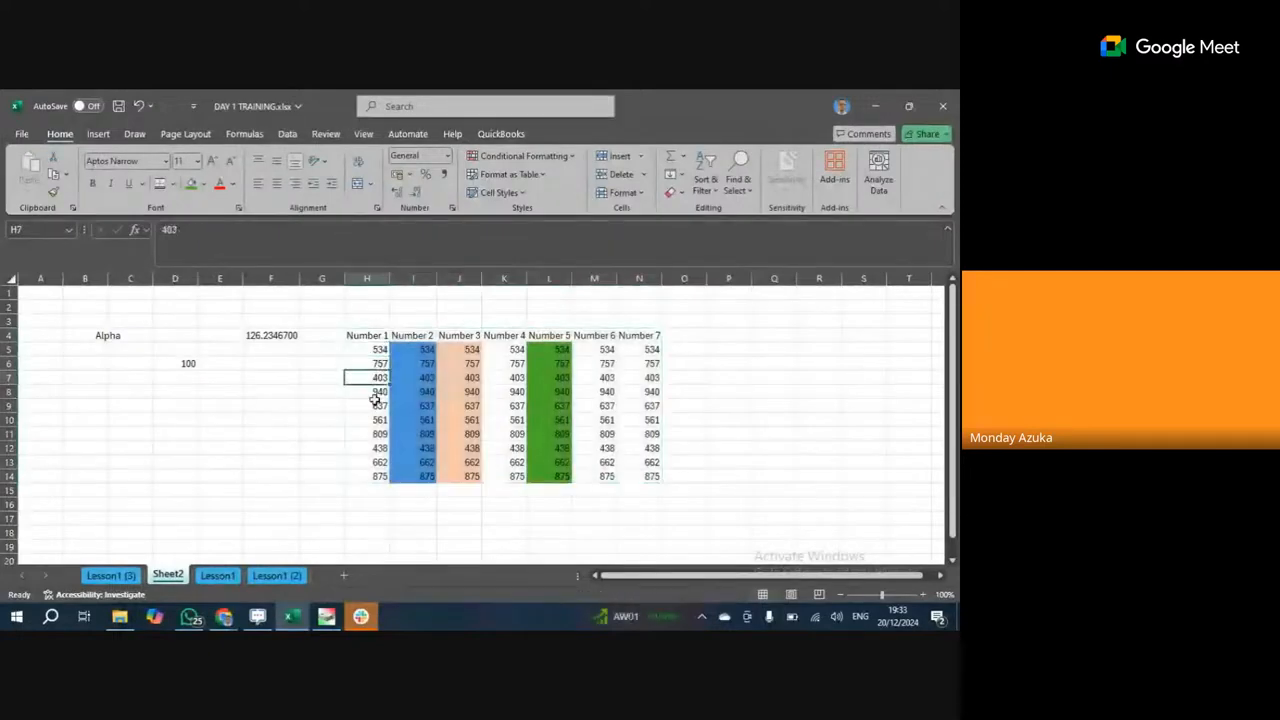
{"action": "left_click", "coordinate": [374, 400]}
{"action": "left_click", "coordinate": [374, 419]}
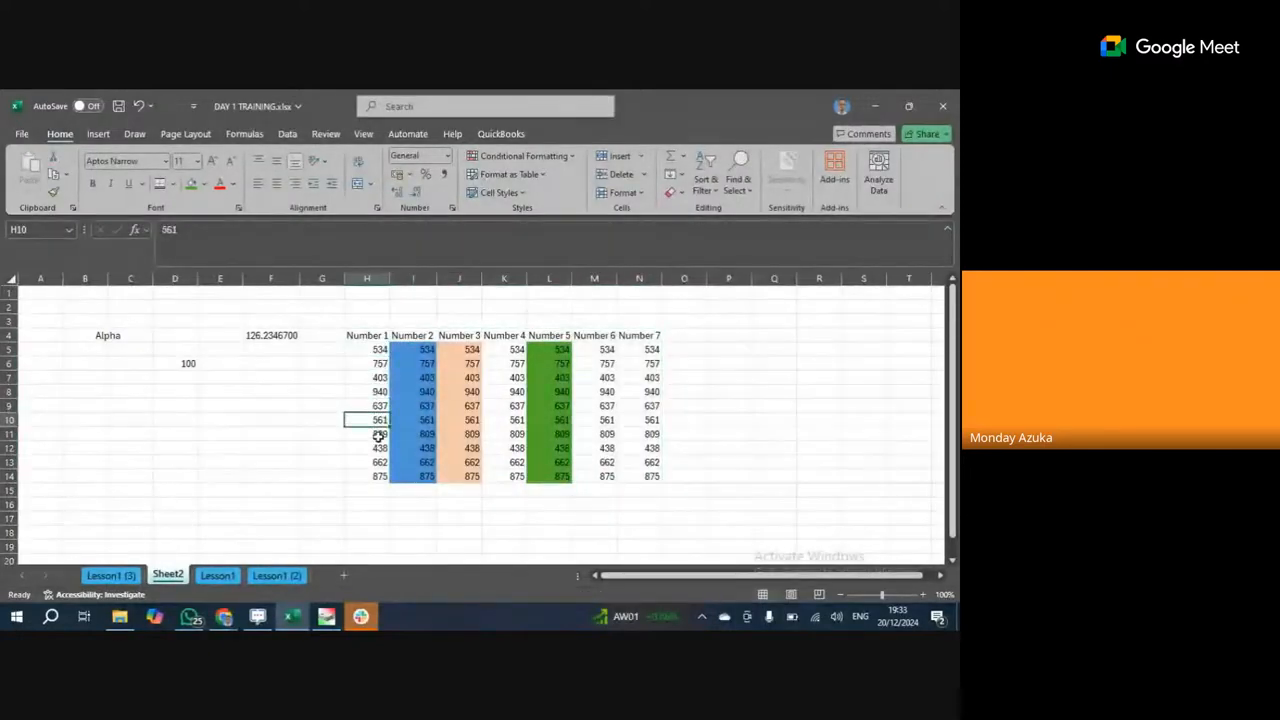
{"action": "left_click", "coordinate": [464, 354]}
{"action": "left_click", "coordinate": [458, 377]}
{"action": "left_click", "coordinate": [462, 389]}
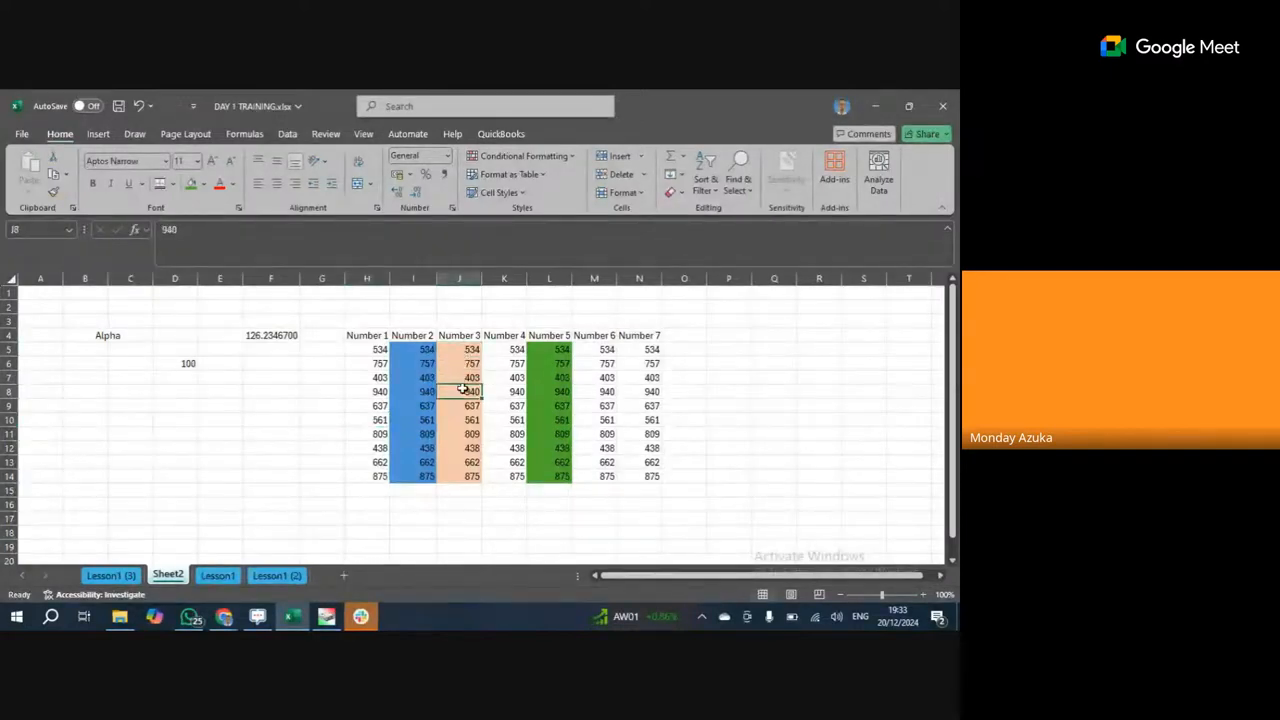
{"action": "left_click", "coordinate": [104, 134]}
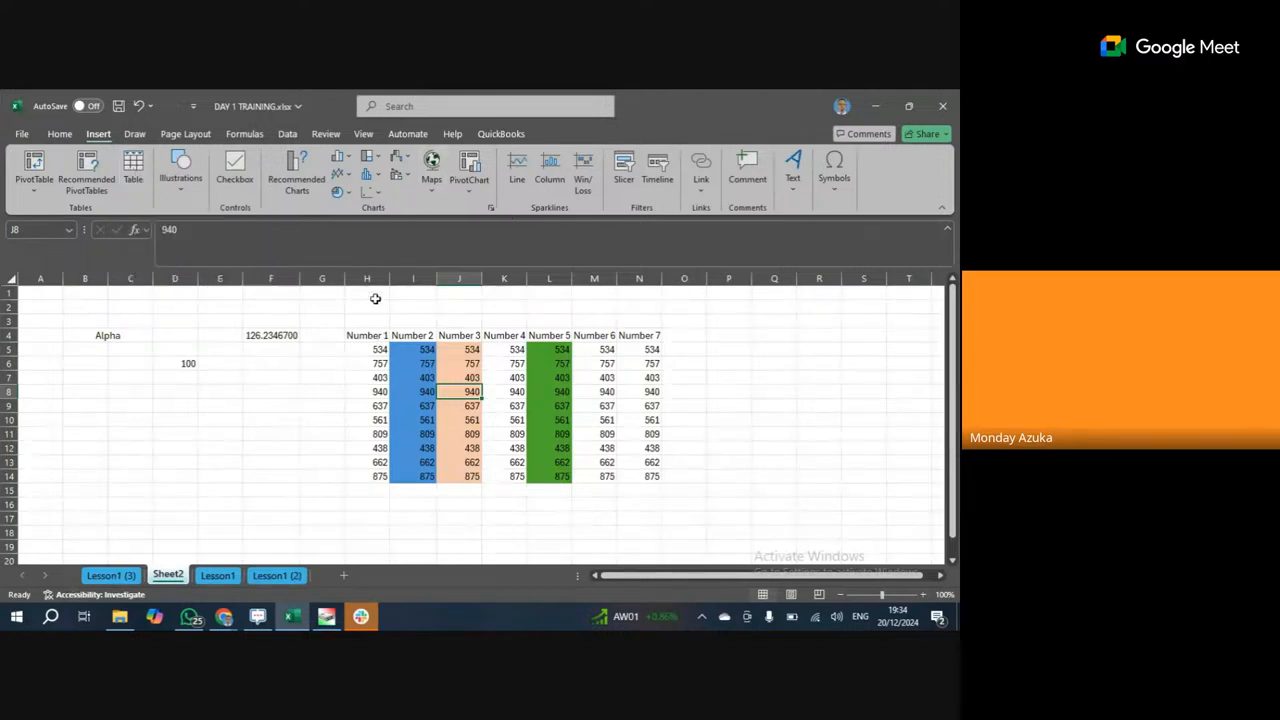
Preview the number format list for the Number 1 and Number 2 columns without applying any.
{"action": "left_click", "coordinate": [60, 134]}
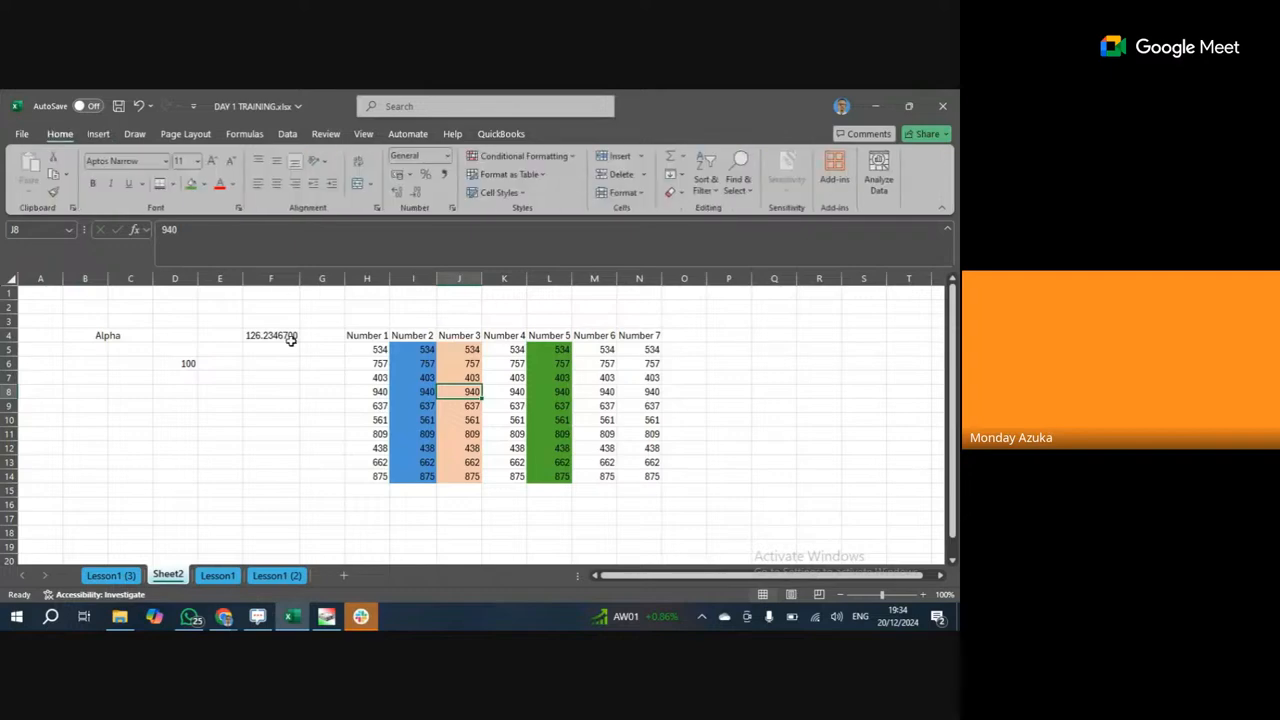
{"action": "left_click_drag", "start_coordinate": [372, 336], "coordinate": [378, 480]}
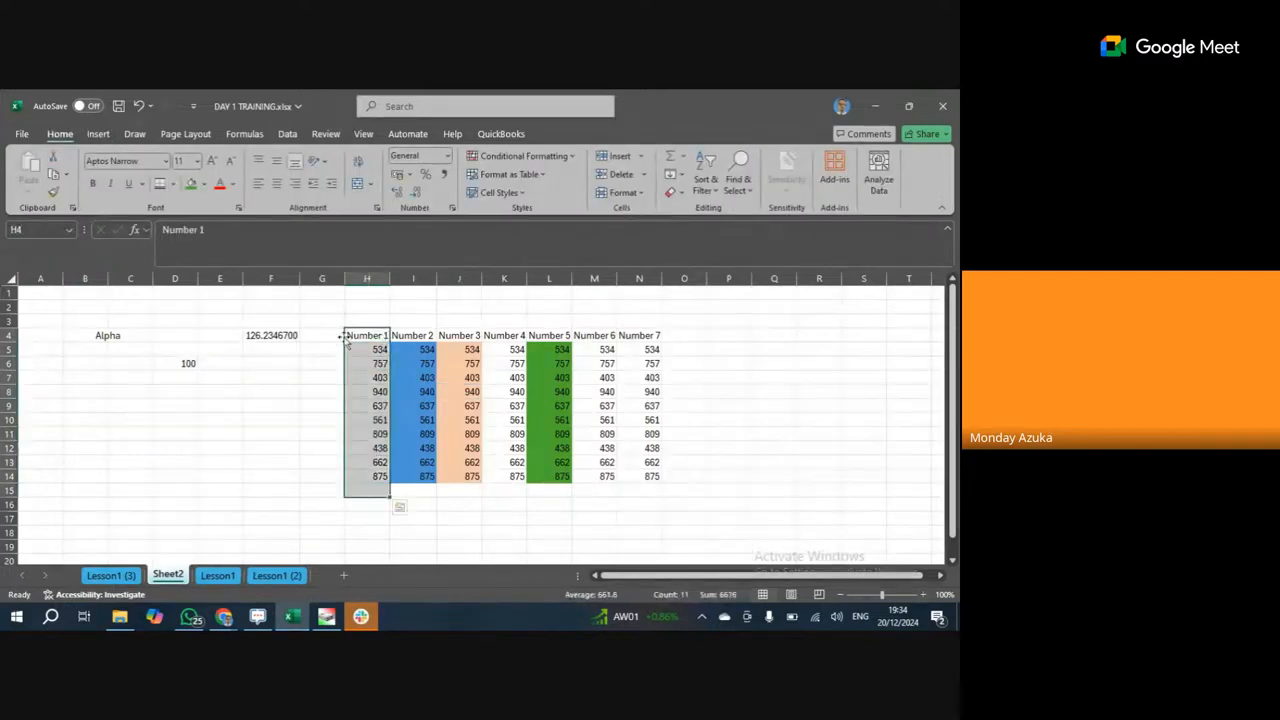
{"action": "left_click", "coordinate": [447, 156]}
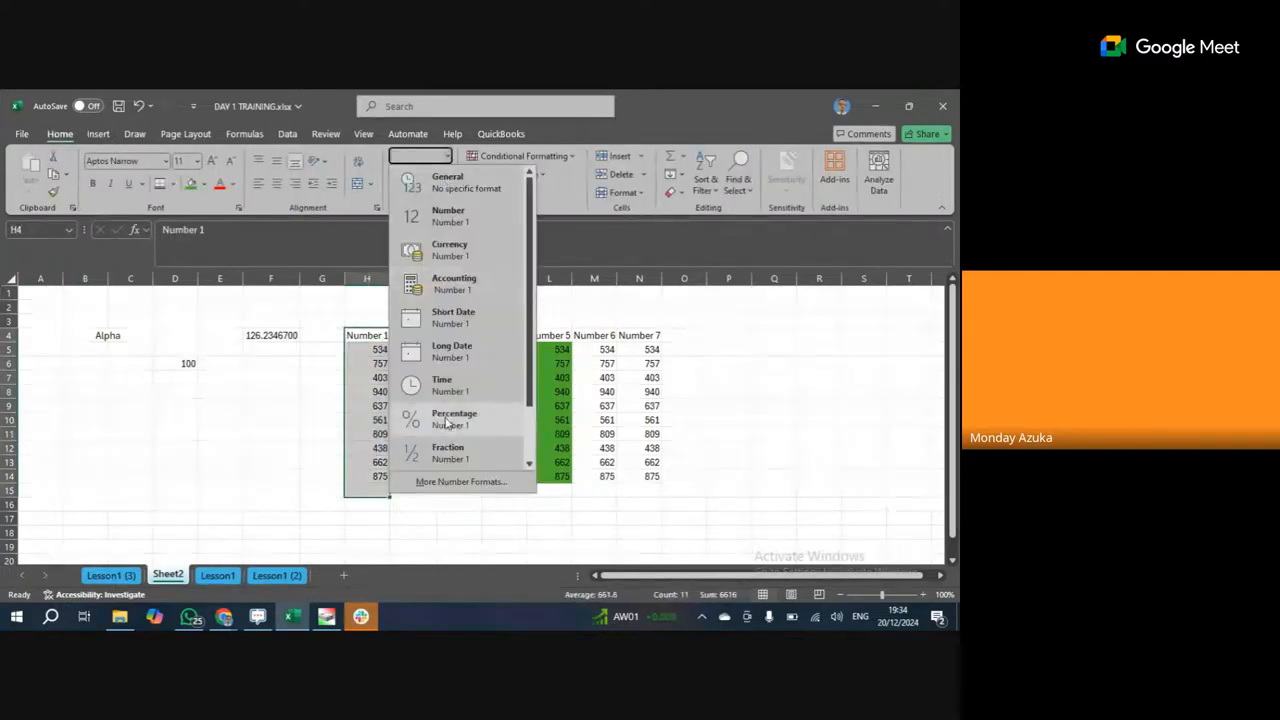
{"action": "scroll", "coordinate": [448, 425], "scroll_direction": "down", "scroll_amount": 1}
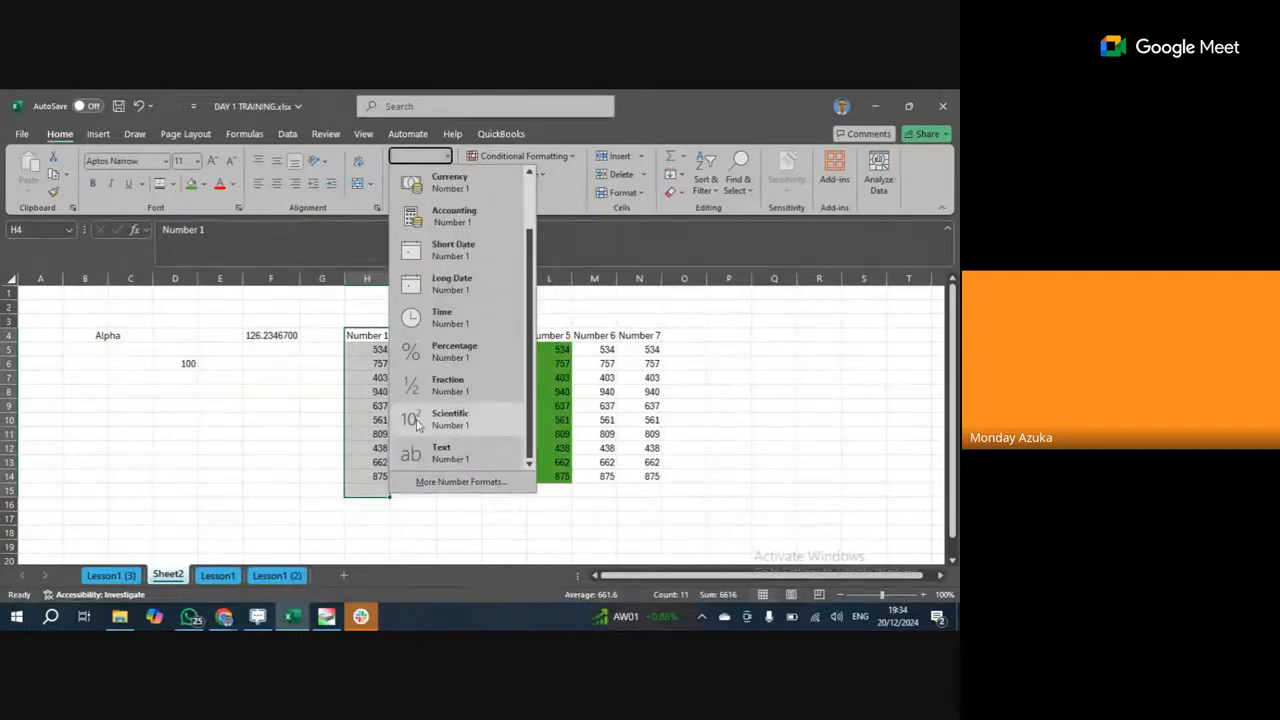
{"action": "left_click", "coordinate": [380, 347]}
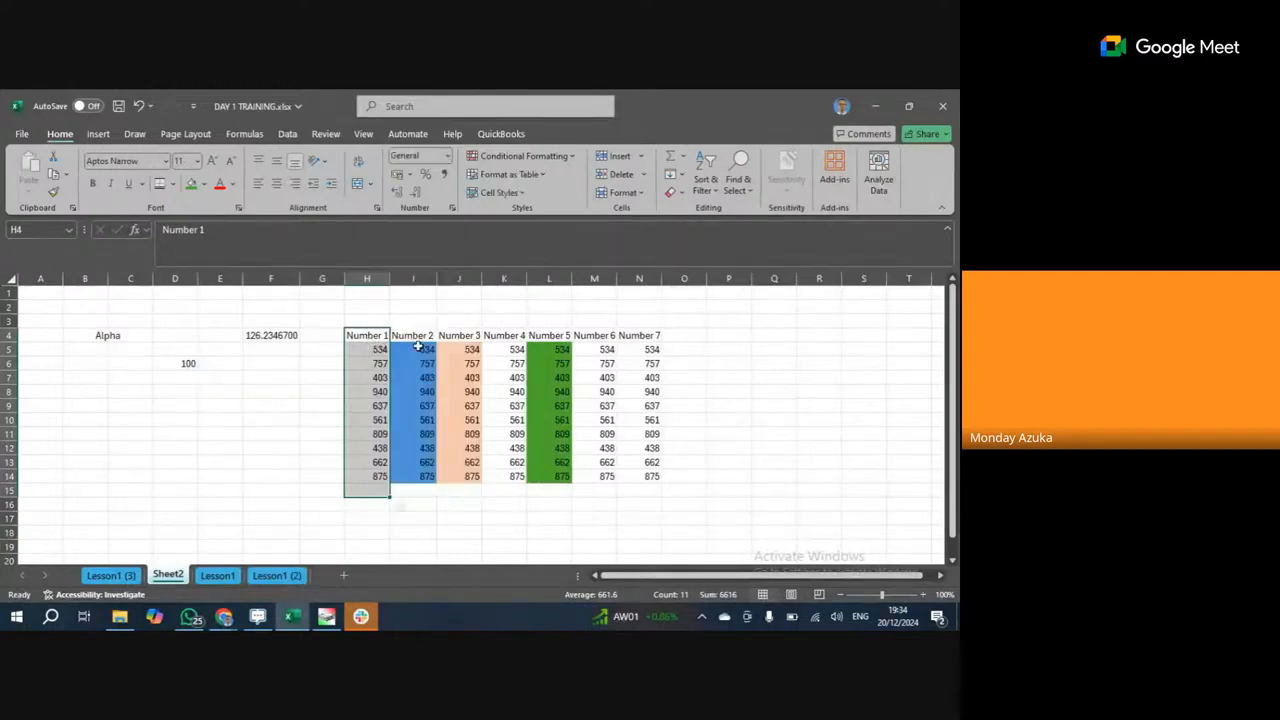
{"action": "left_click_drag", "start_coordinate": [412, 350], "coordinate": [415, 490]}
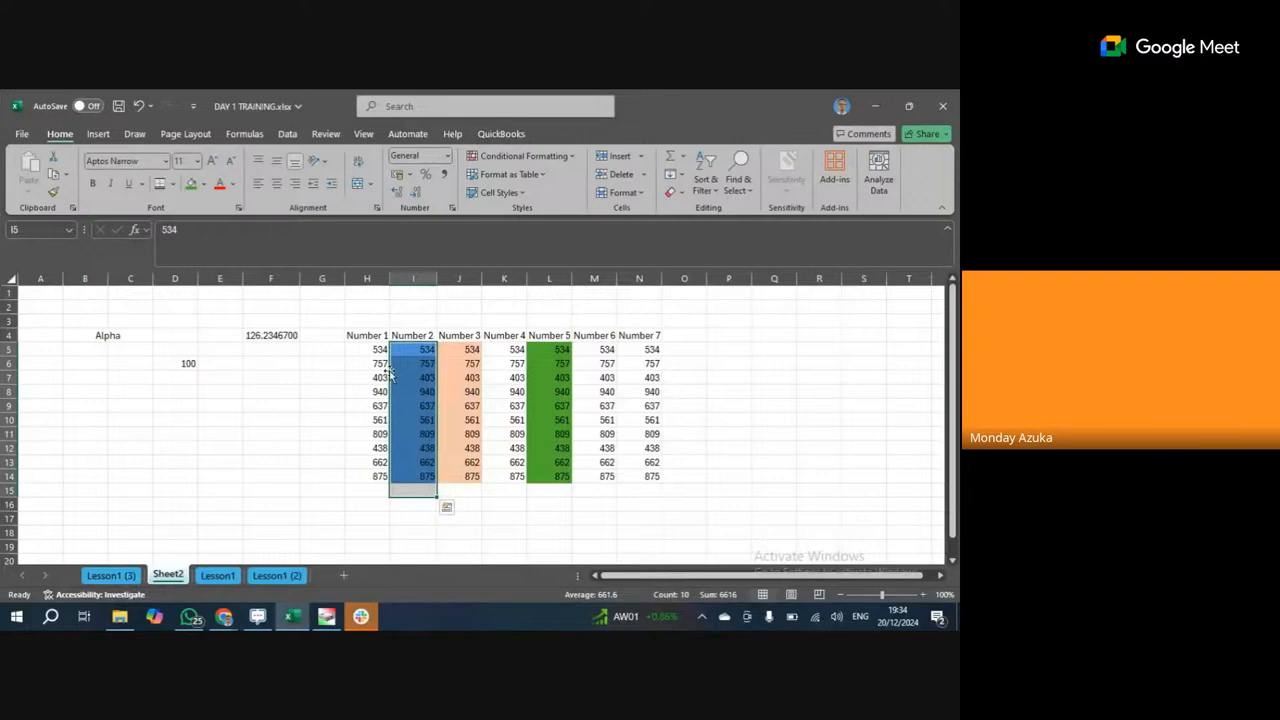
{"action": "left_click", "coordinate": [447, 156]}
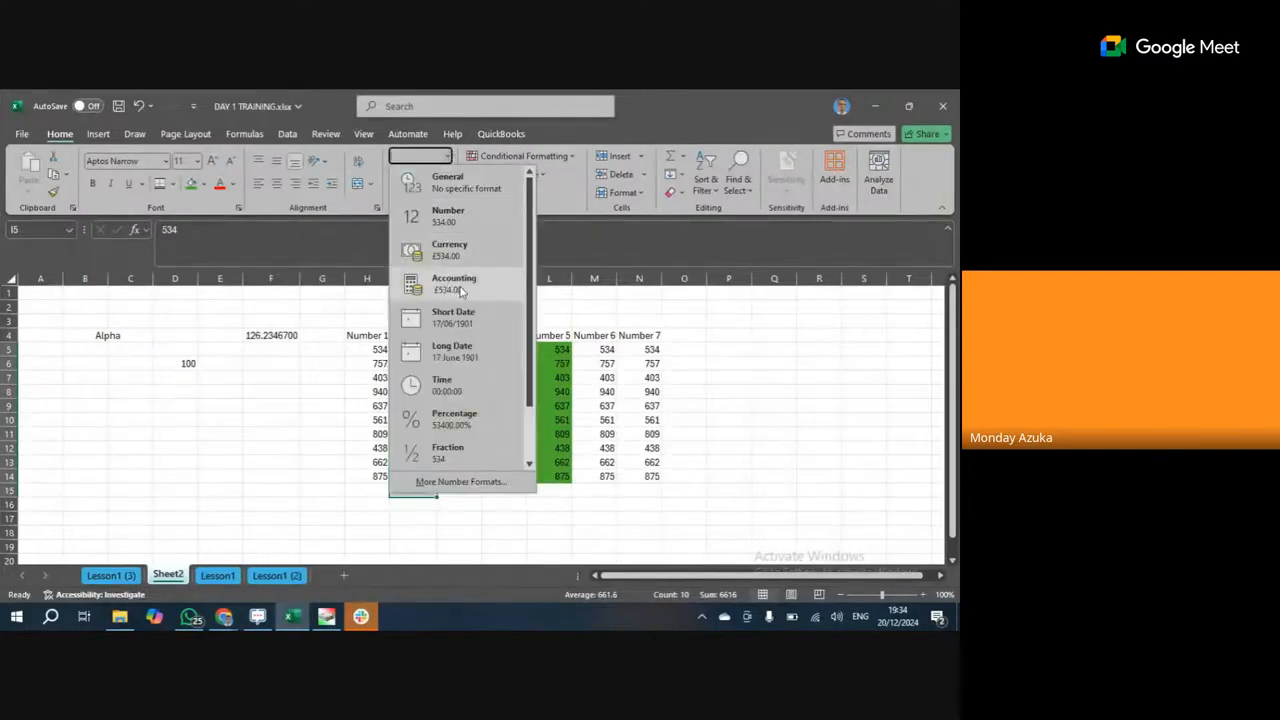
{"action": "key", "text": "Escape"}
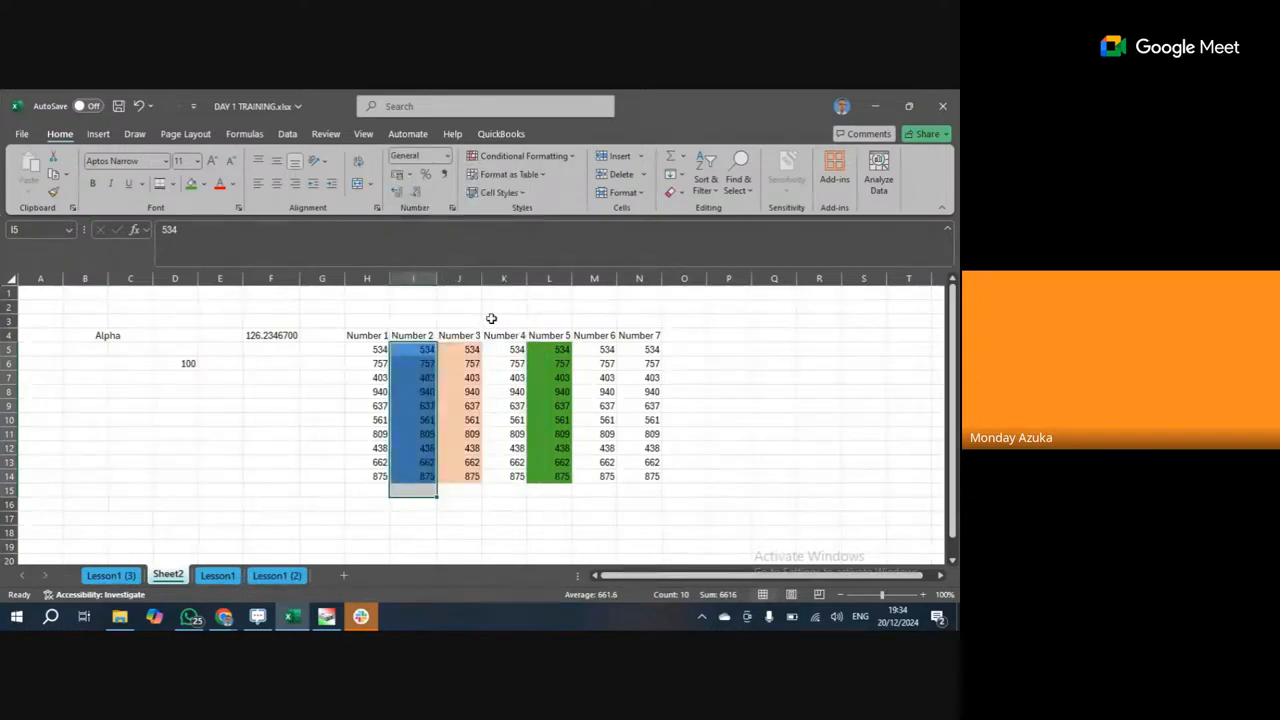
Open More Number Formats for all of column J.
{"action": "left_click", "coordinate": [459, 278]}
{"action": "left_click", "coordinate": [447, 156]}
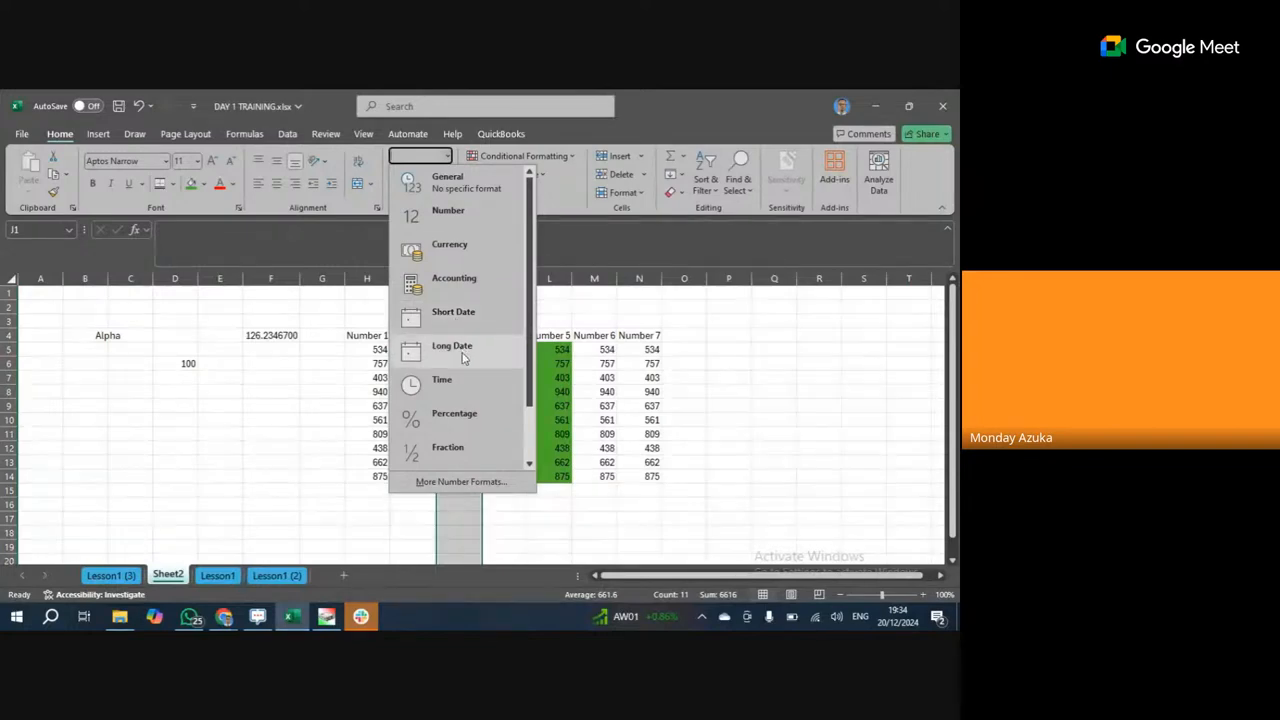
{"action": "left_click", "coordinate": [487, 483]}
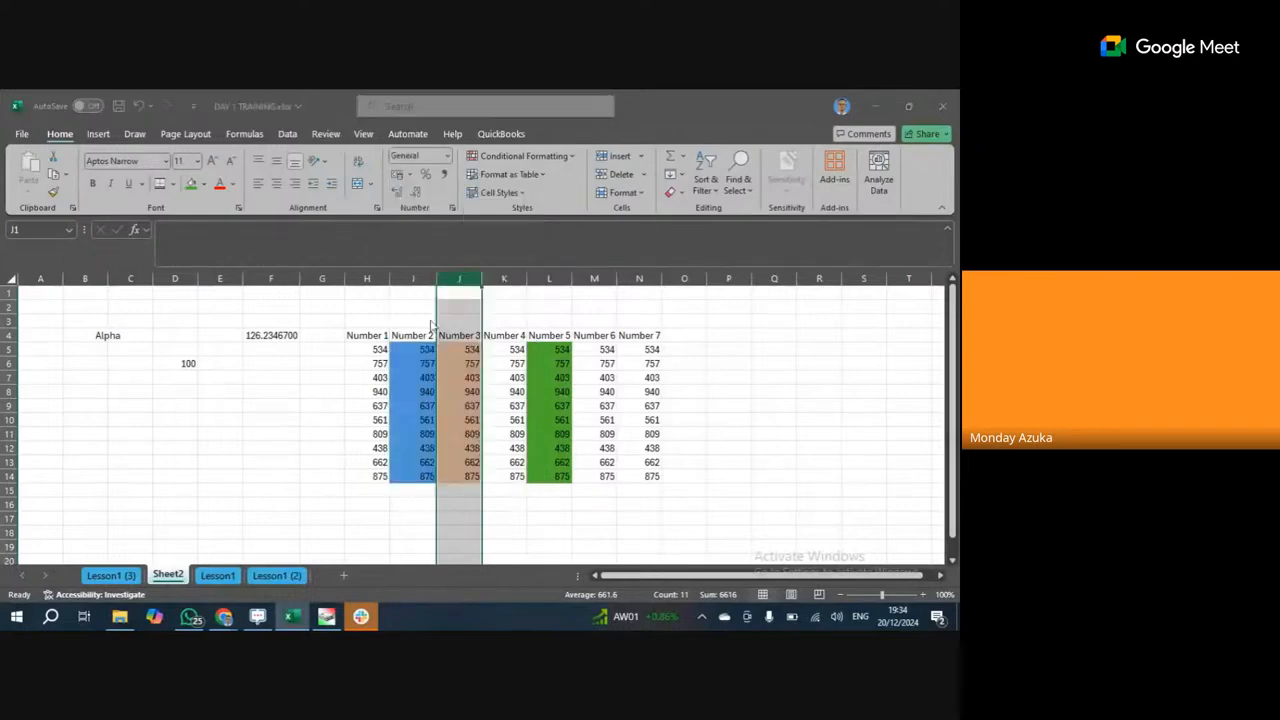
Preview the Date and Time number formats, then close Format Cells with nothing applied.
{"action": "left_click", "coordinate": [368, 308]}
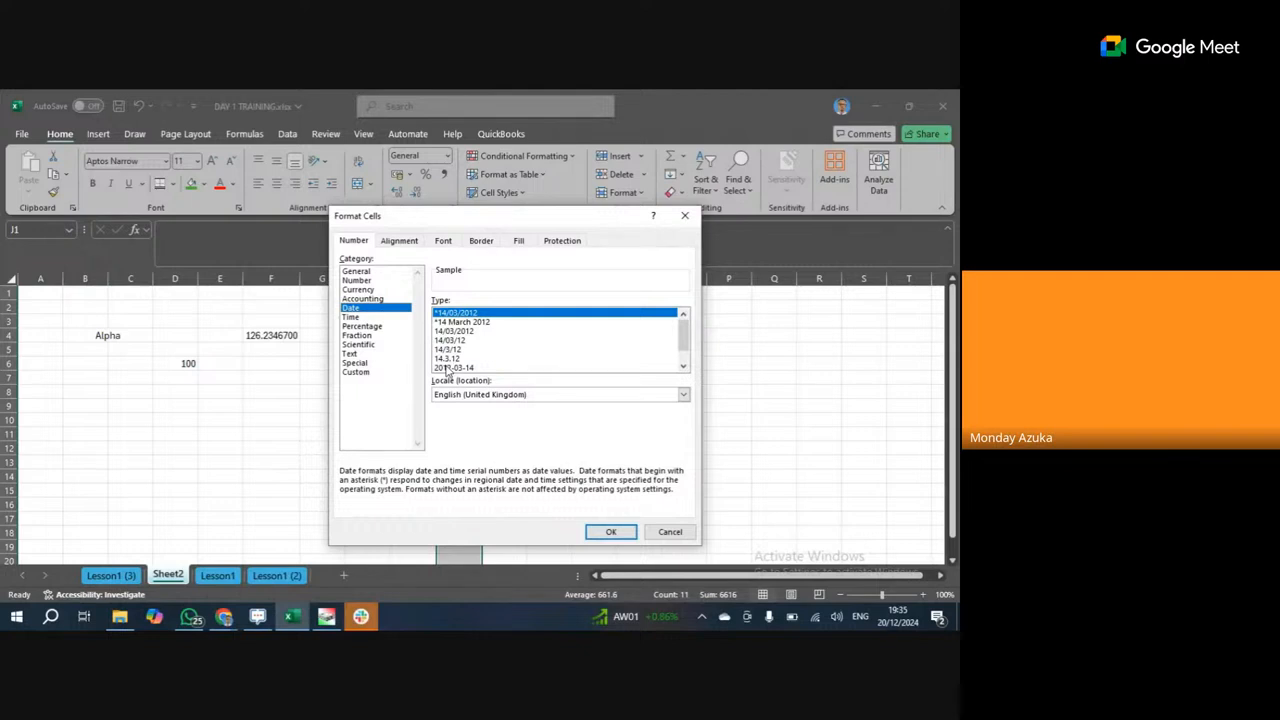
{"action": "left_click", "coordinate": [388, 317]}
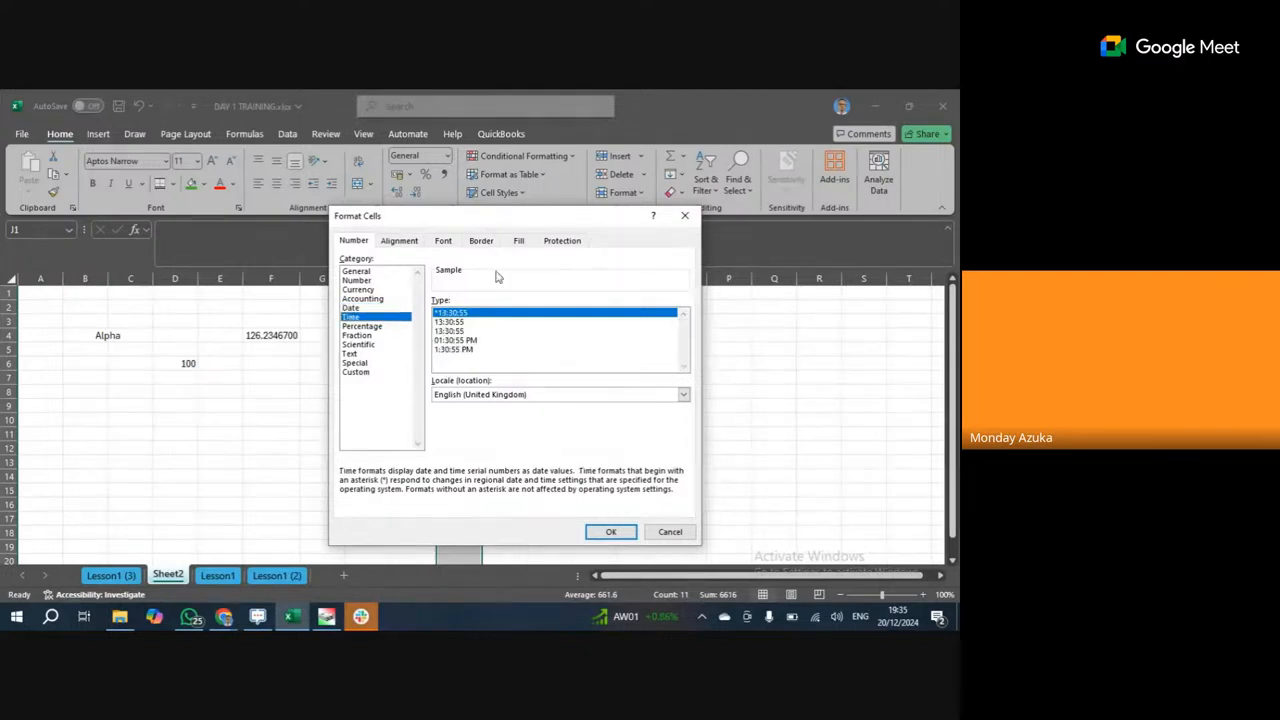
{"action": "left_click", "coordinate": [682, 218]}
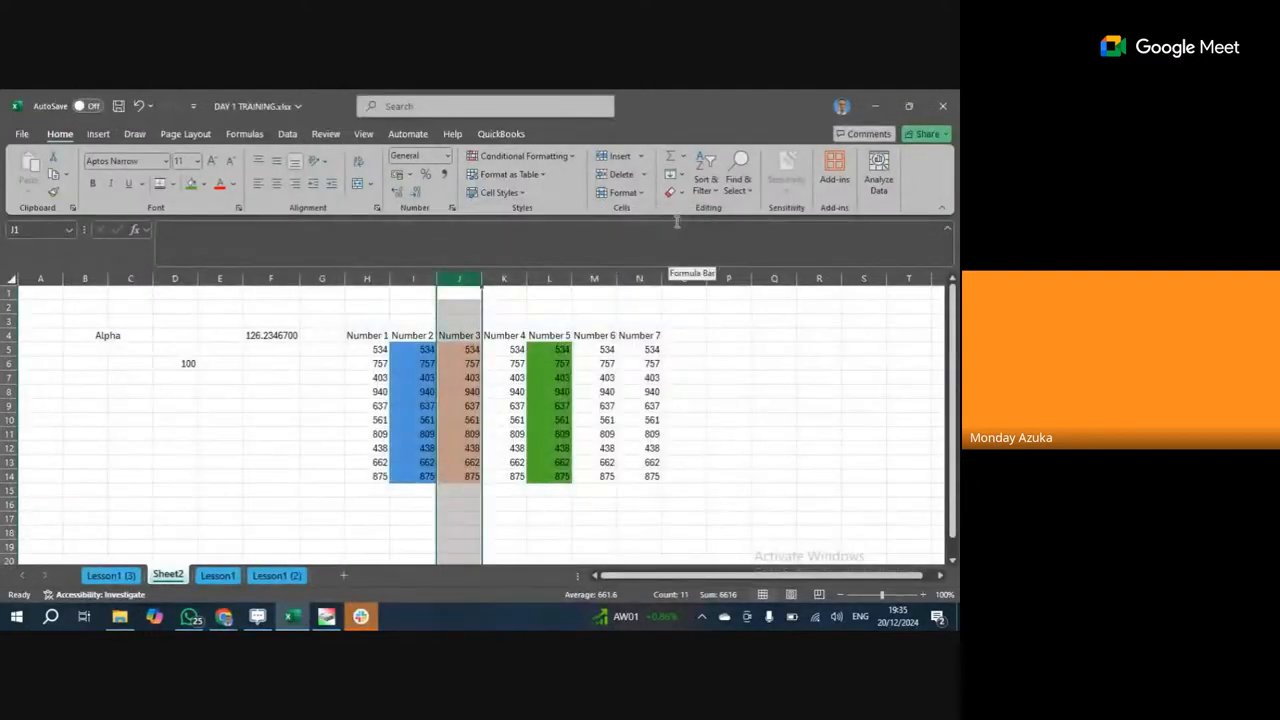
With a cell inside the Number block active, start a table over $H$4:$N$14 via Ctrl+T.
{"action": "left_click", "coordinate": [515, 348]}
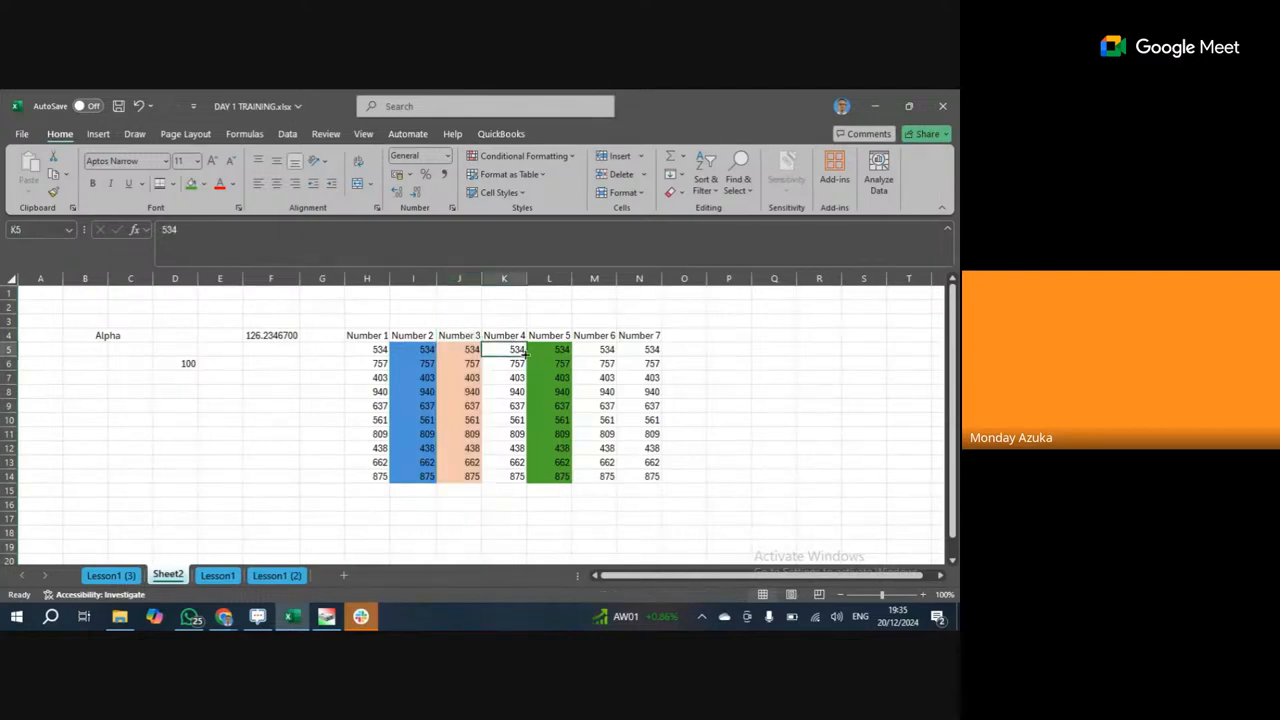
{"action": "left_click", "coordinate": [98, 134]}
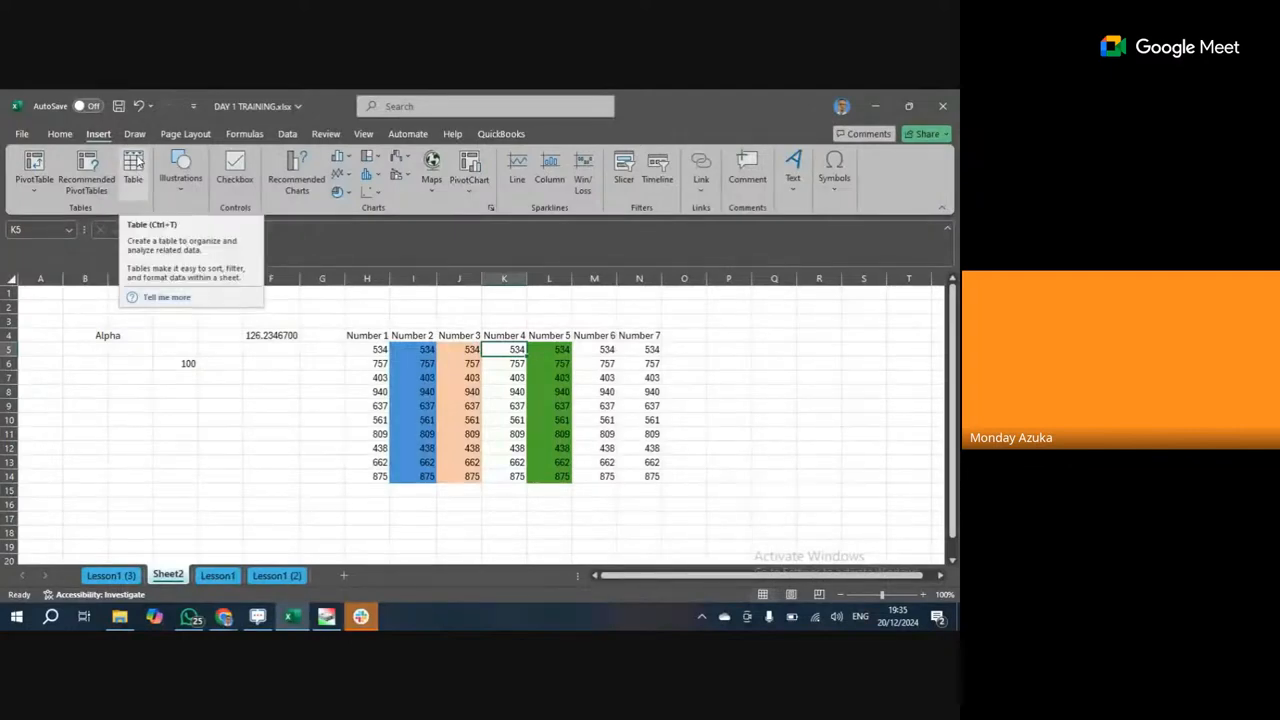
{"action": "left_click", "coordinate": [492, 392]}
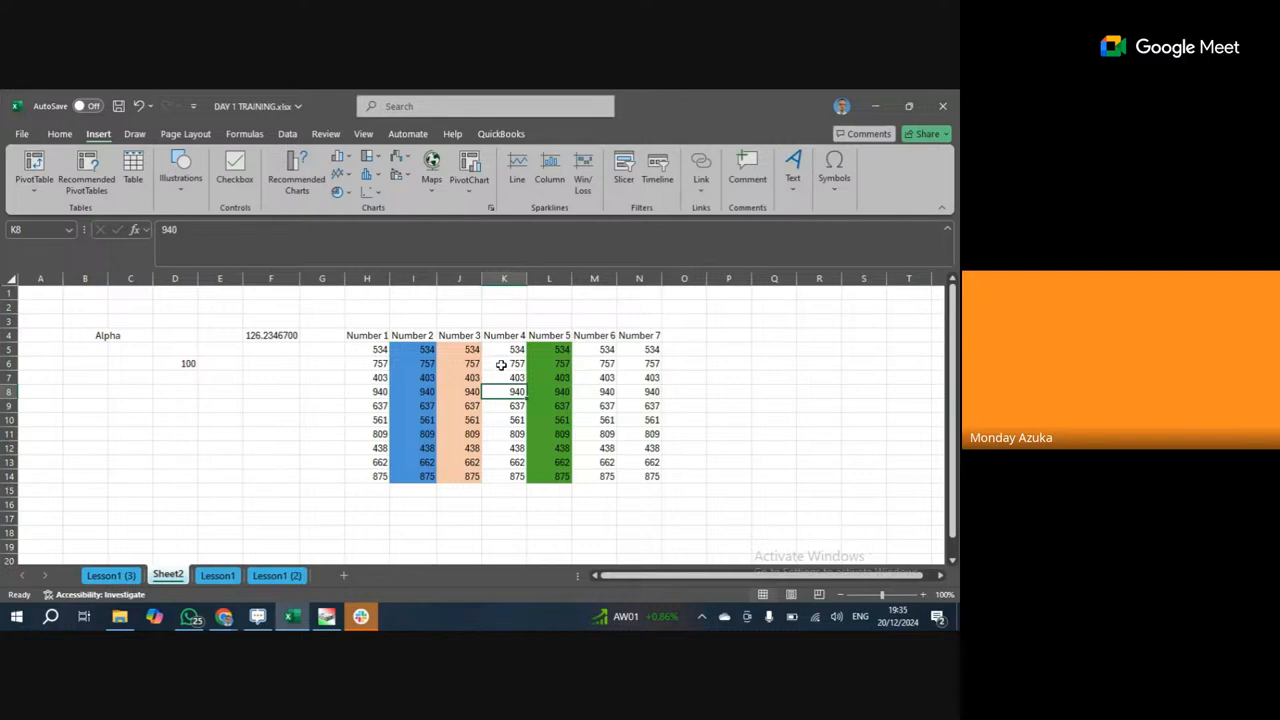
{"action": "key", "text": "ctrl+t"}
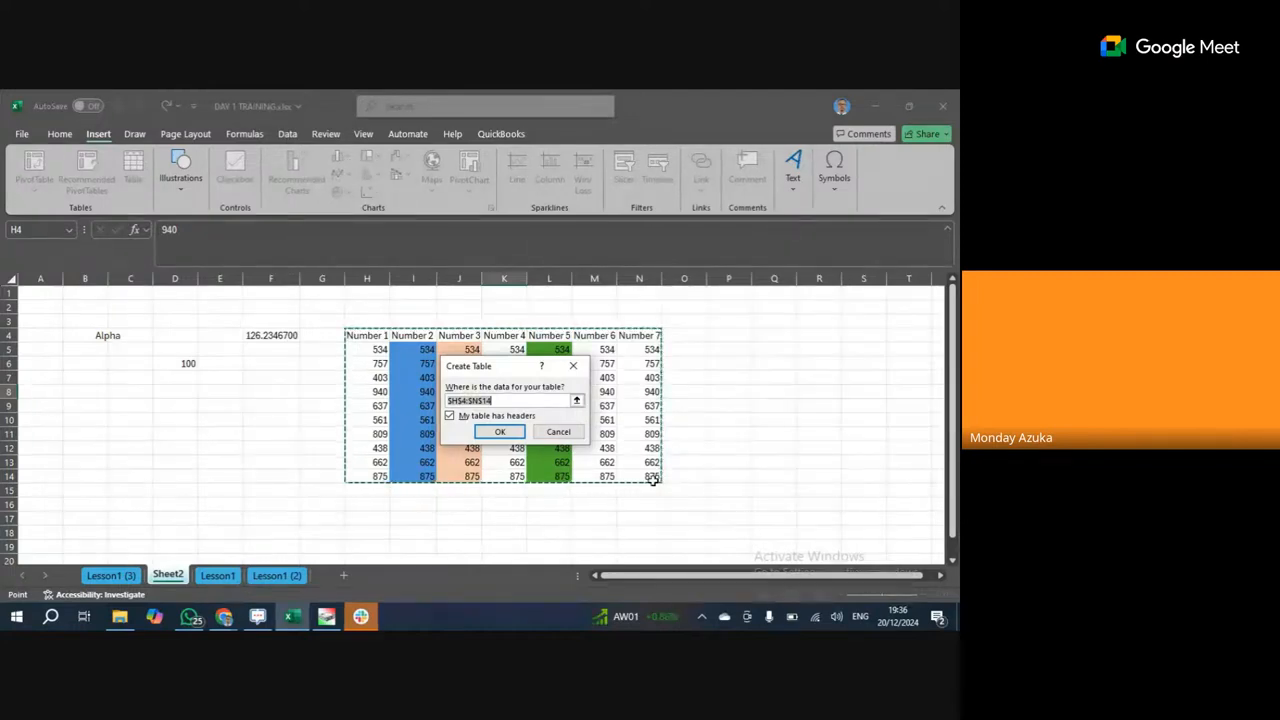
Tick the headers option and re-enter the table range from H4 to N14.
{"action": "left_click", "coordinate": [518, 401]}
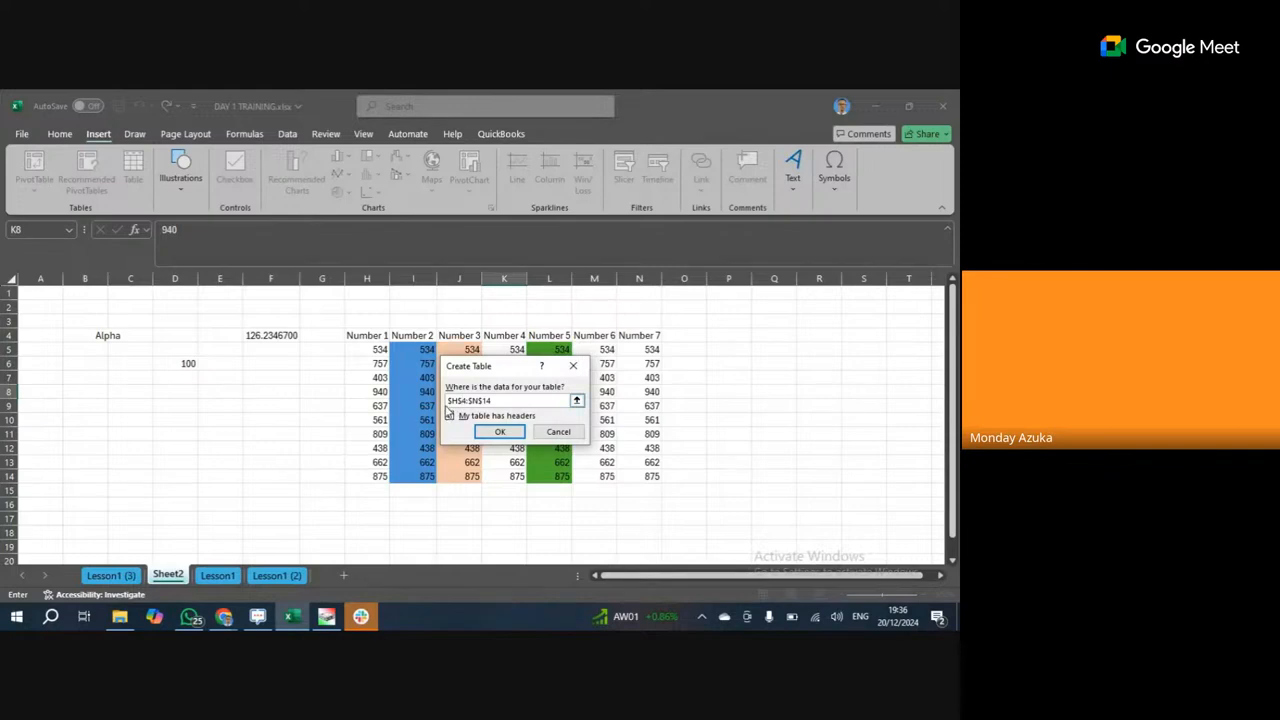
{"action": "left_click", "coordinate": [450, 415]}
{"action": "left_click", "coordinate": [378, 337]}
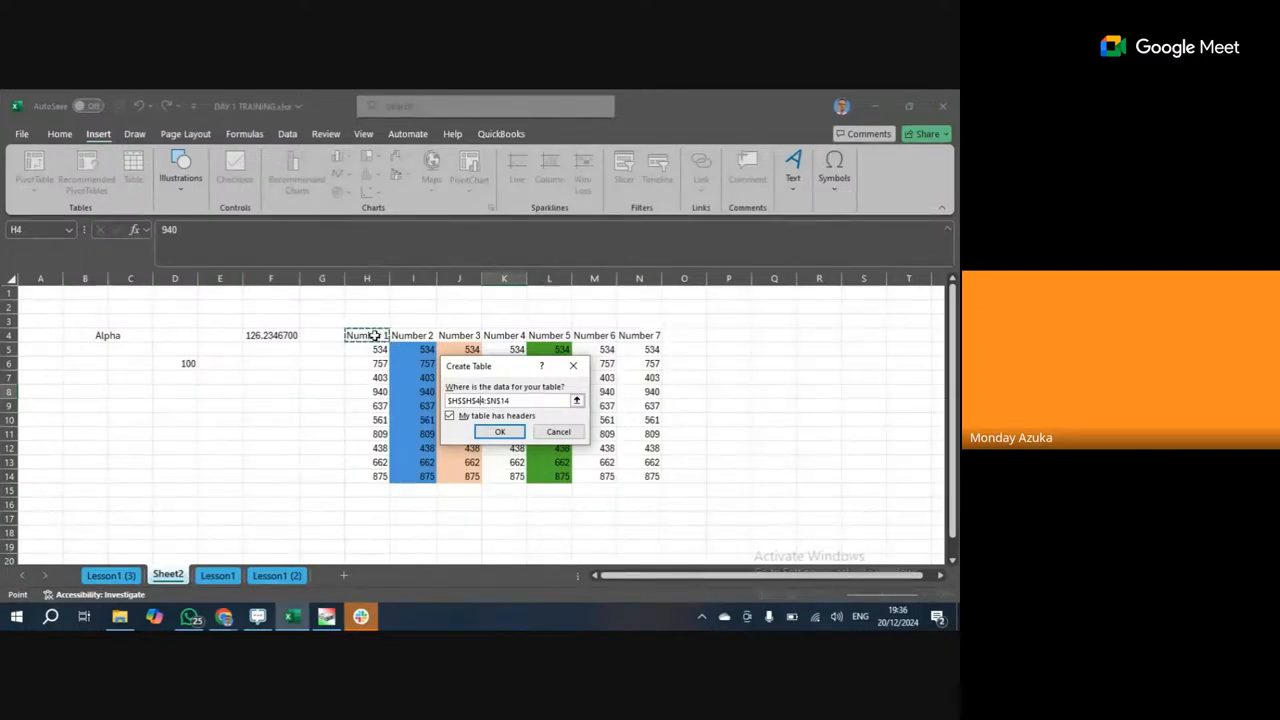
{"action": "key", "text": "BackSpace"}
{"action": "key", "text": "BackSpace"}
{"action": "key", "text": "BackSpace"}
{"action": "left_click", "coordinate": [647, 477]}
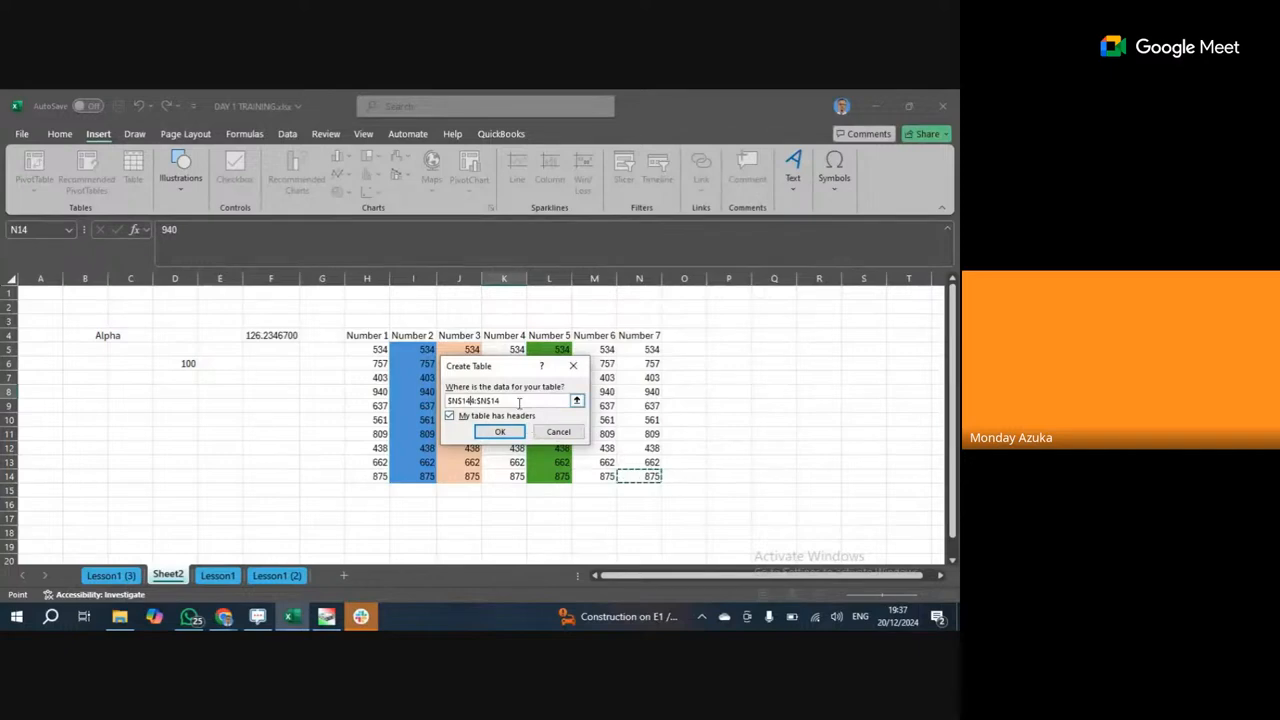
Drag over H4:N14 to reselect the range, then cancel table creation.
{"action": "left_click", "coordinate": [520, 401]}
{"action": "left_click_drag", "start_coordinate": [520, 401], "coordinate": [440, 401]}
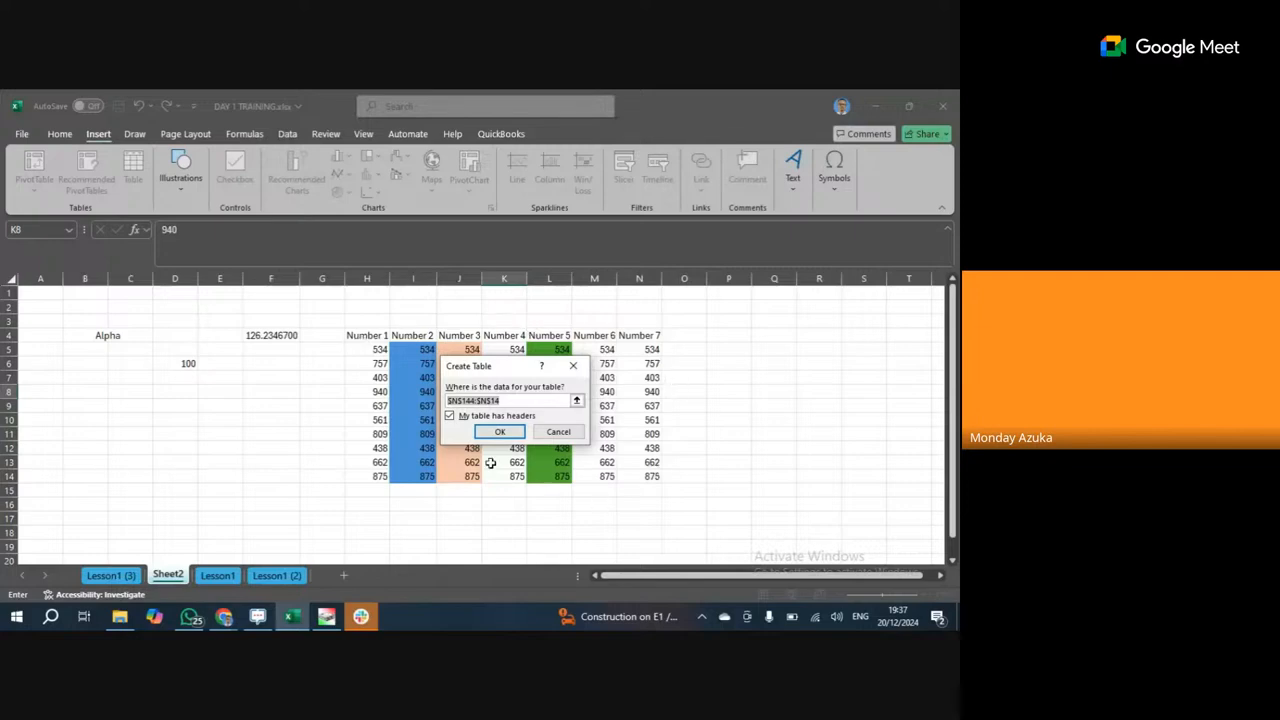
{"action": "left_click_drag", "start_coordinate": [354, 335], "coordinate": [654, 477]}
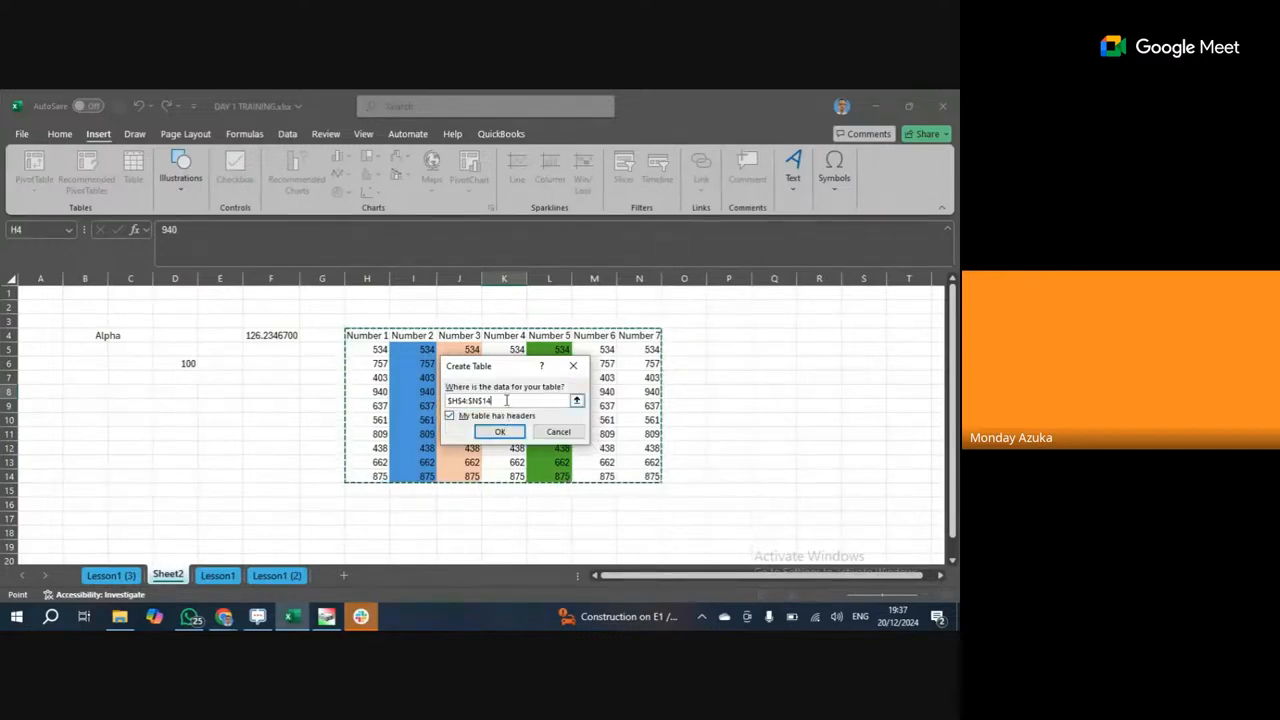
{"action": "left_click", "coordinate": [558, 431]}
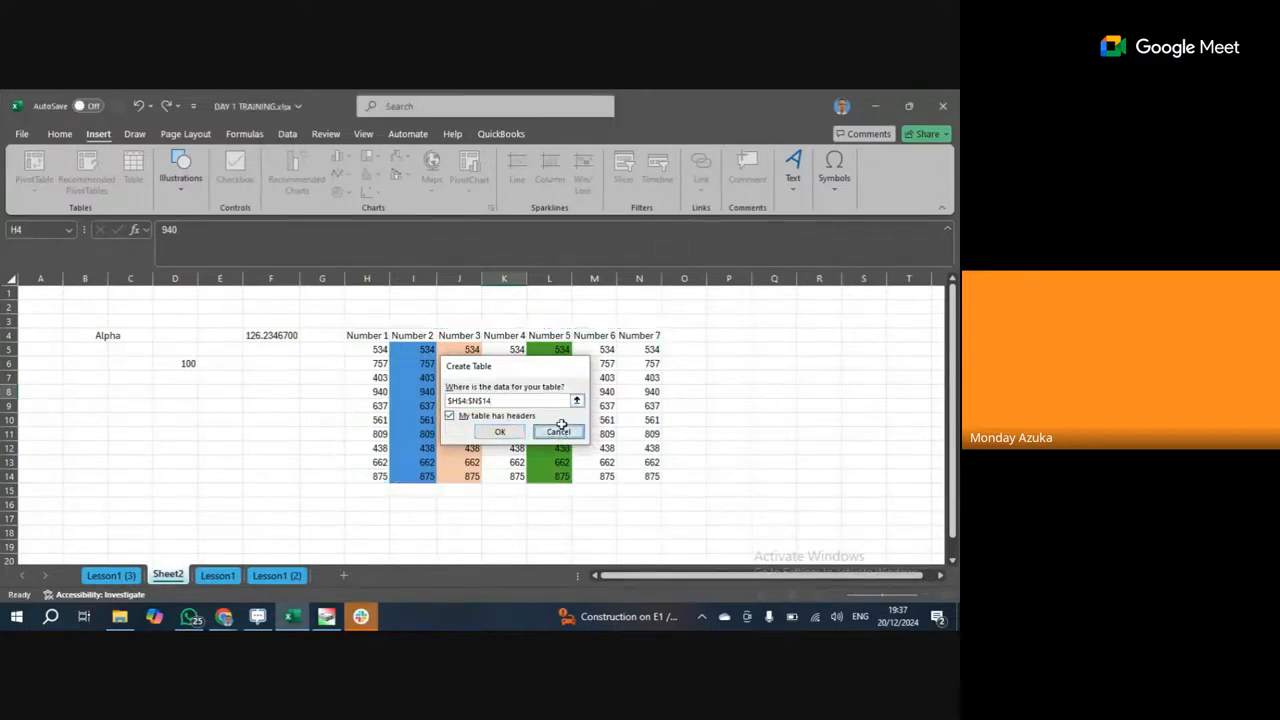
Select cell K10 inside the Number 1–7 data and choose Insert > Table.
{"action": "left_click", "coordinate": [566, 418]}
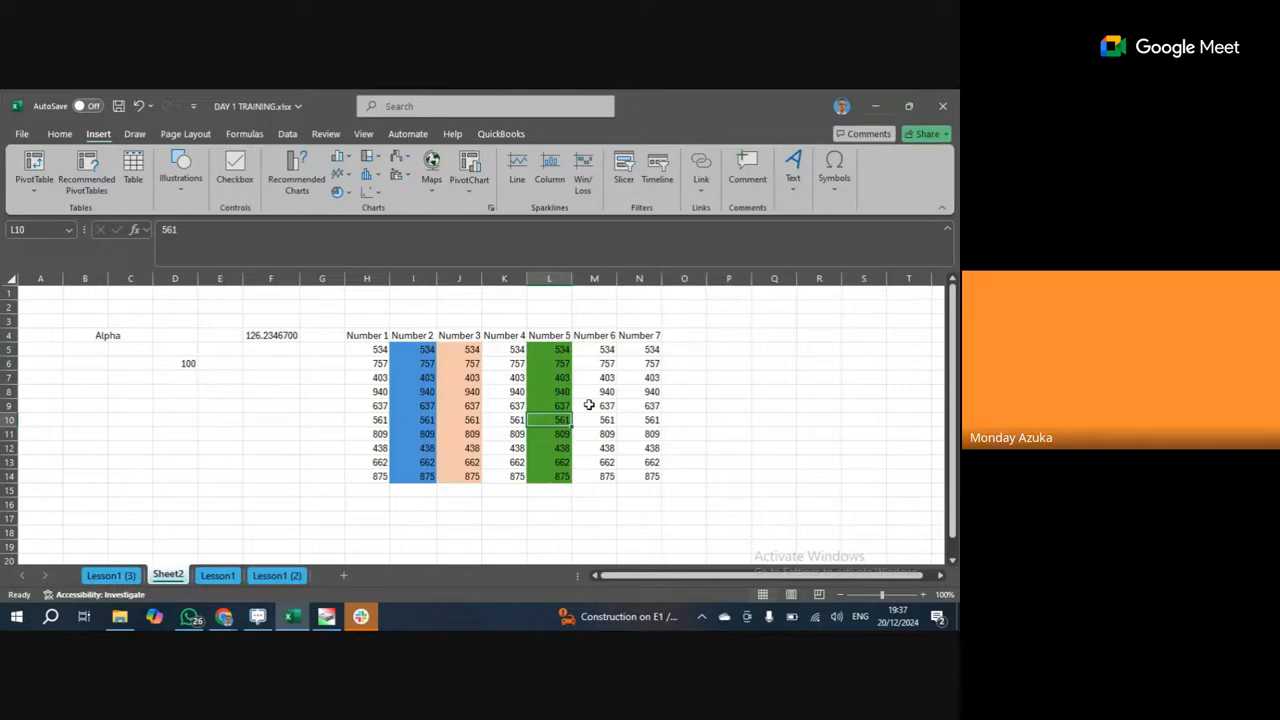
{"action": "left_click", "coordinate": [510, 407]}
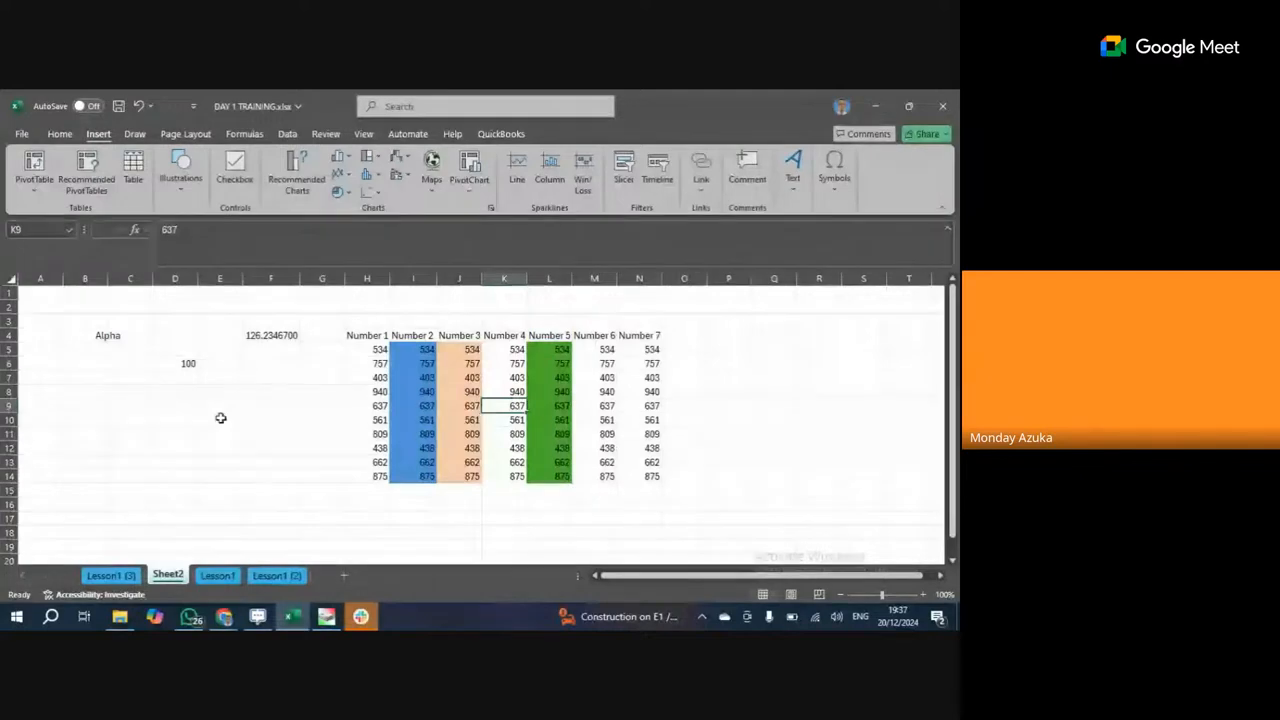
{"action": "left_click", "coordinate": [220, 504]}
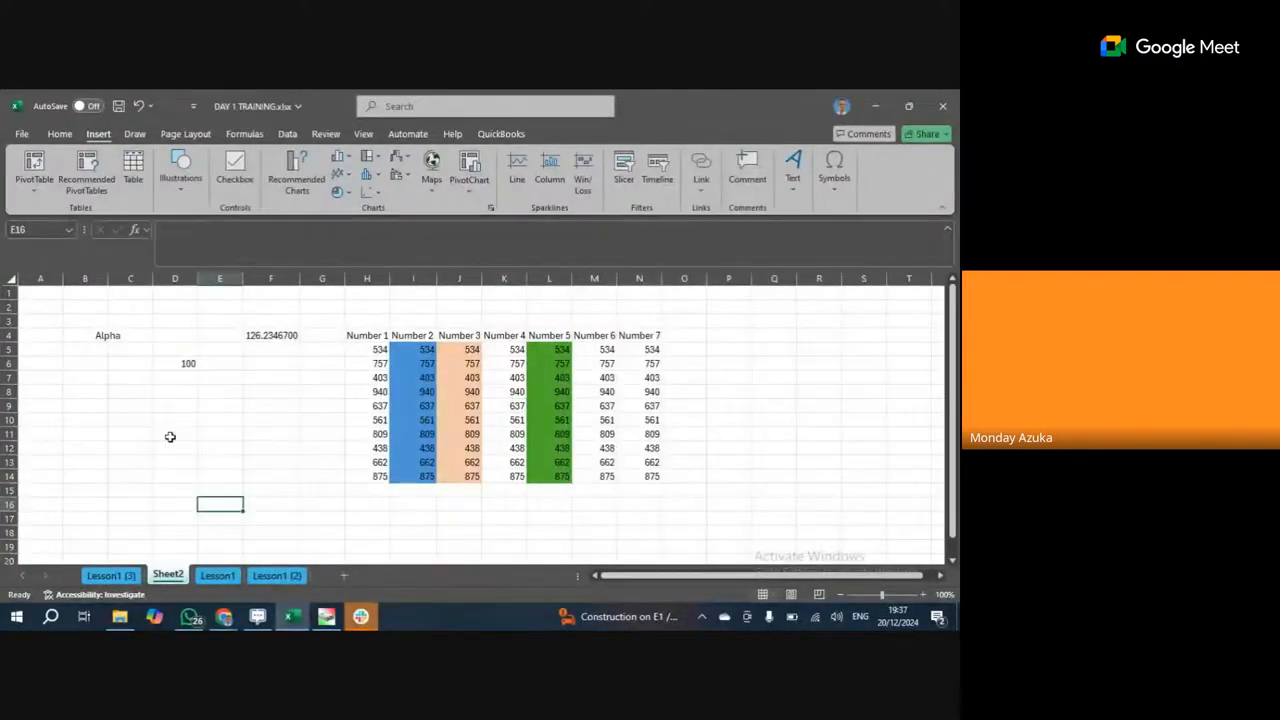
{"action": "key", "text": "Up"}
{"action": "key", "text": "Up"}
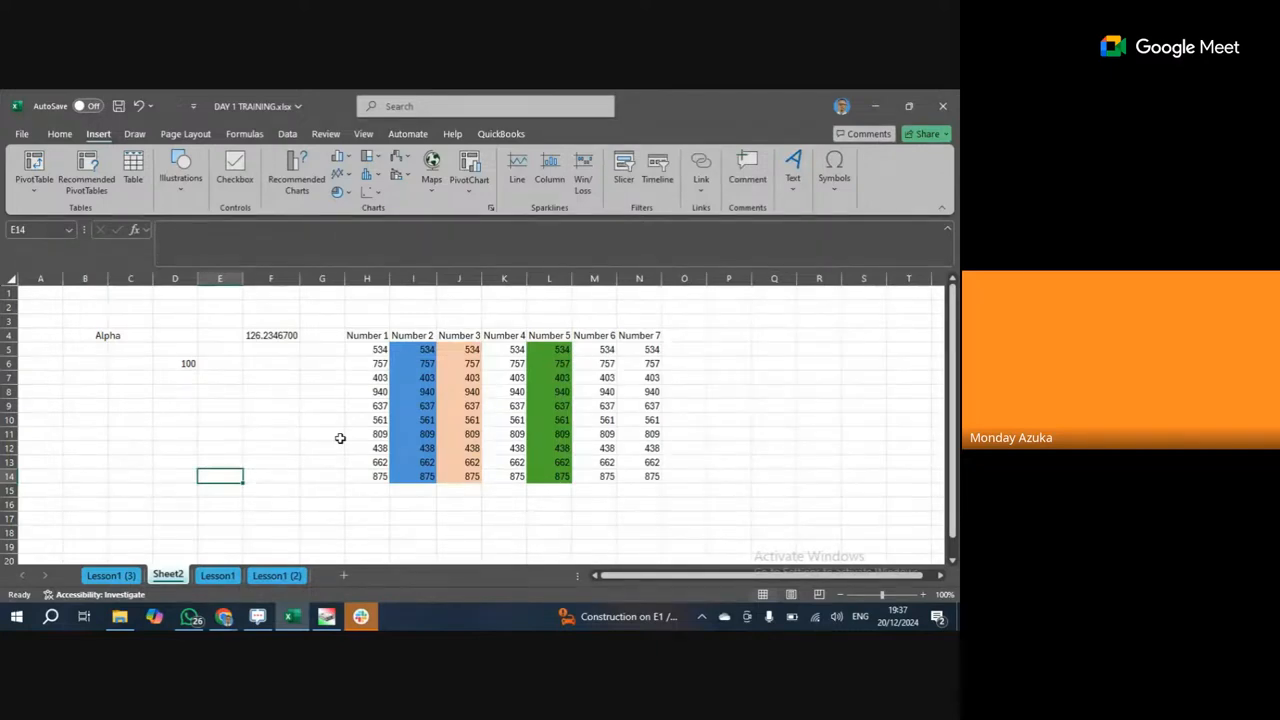
{"action": "left_click", "coordinate": [441, 393]}
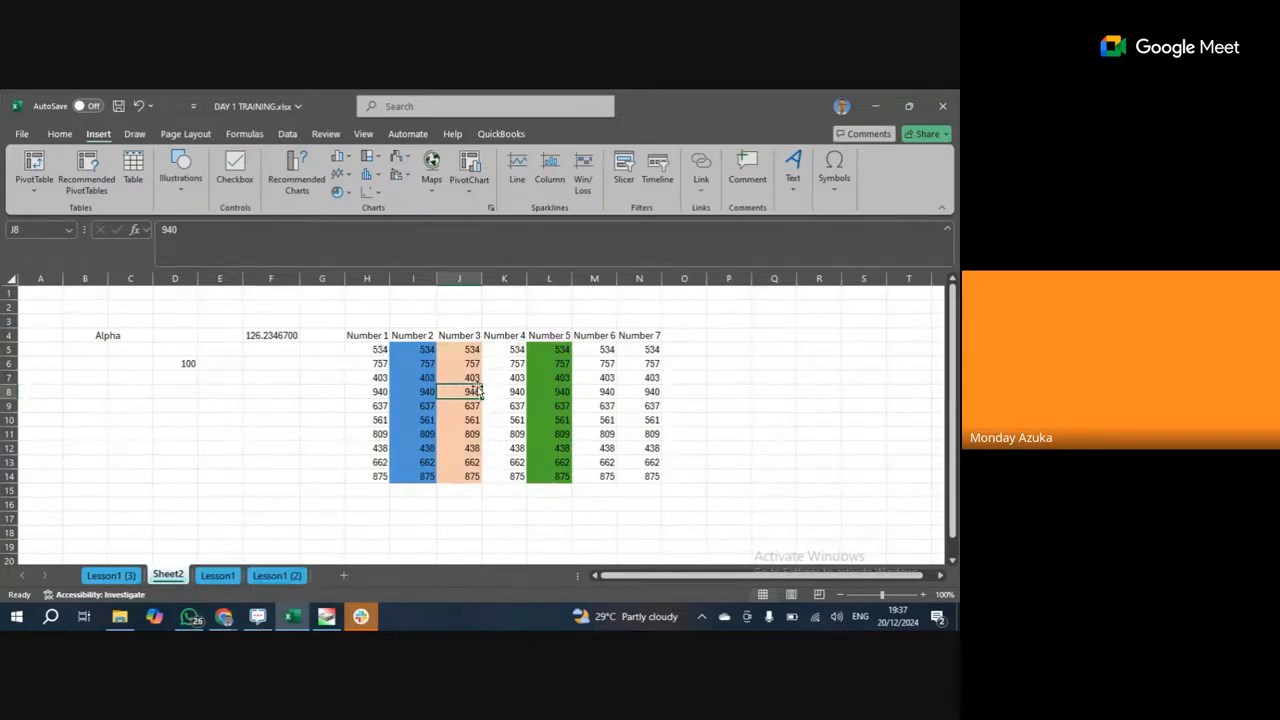
{"action": "left_click", "coordinate": [552, 394]}
{"action": "left_click", "coordinate": [518, 420]}
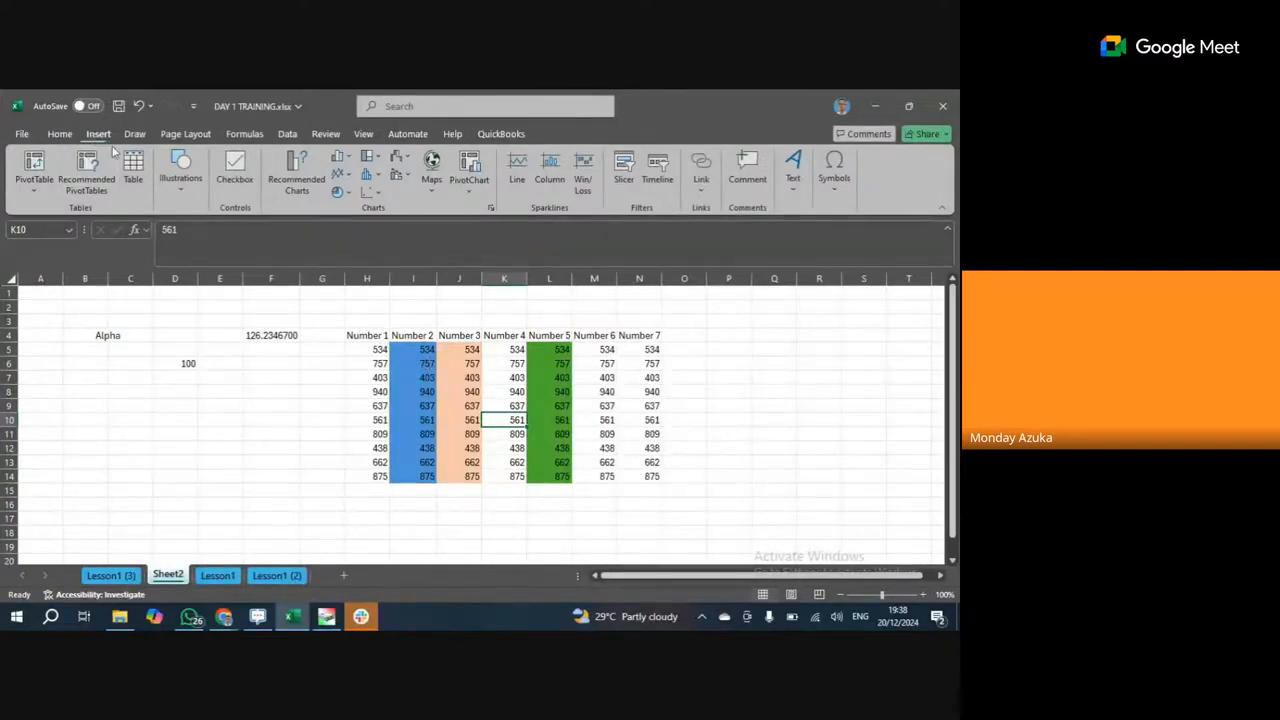
{"action": "left_click", "coordinate": [133, 172]}
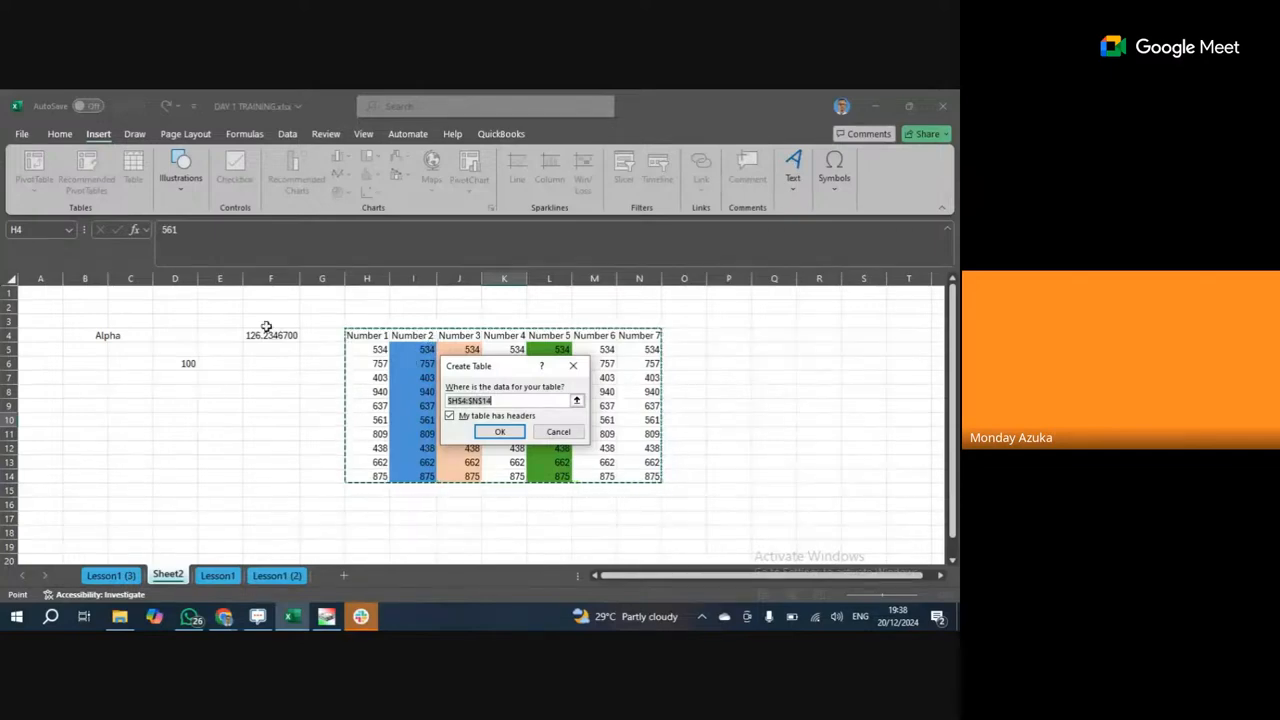
Reselect the table range as F4:N14, then set it back to H4:N14.
{"action": "left_click_drag", "start_coordinate": [261, 335], "coordinate": [644, 479]}
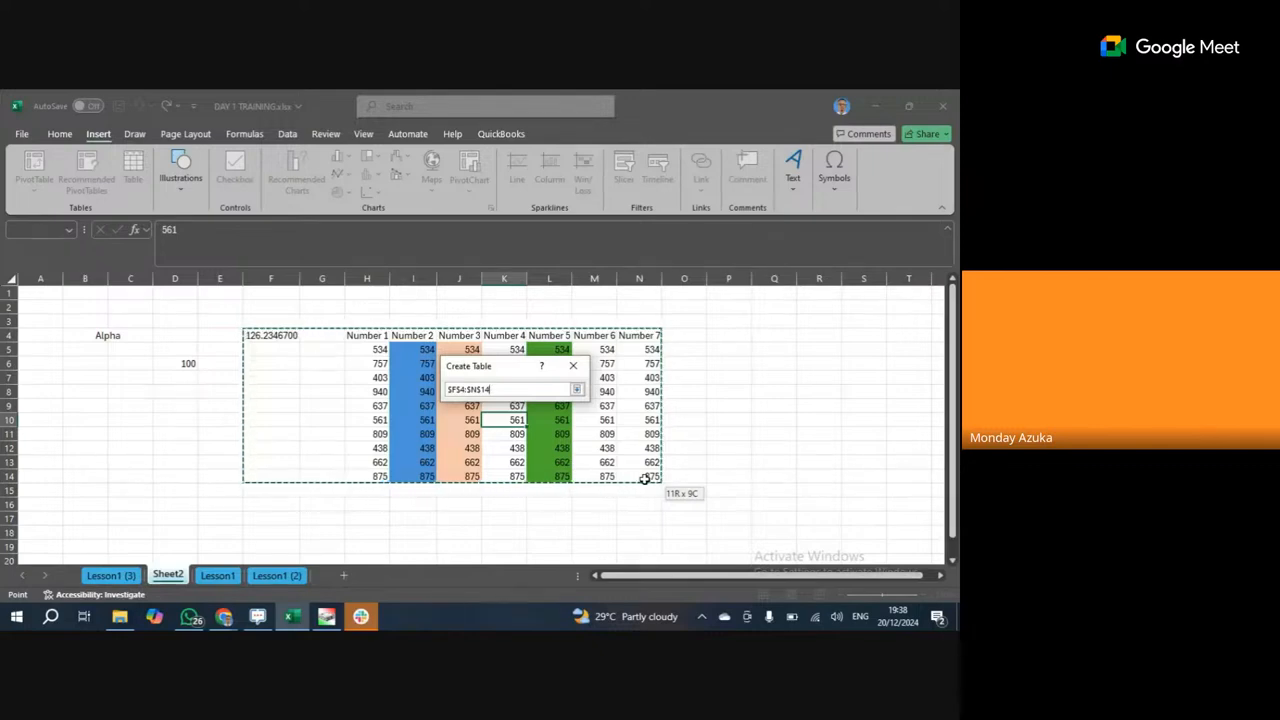
{"action": "left_click_drag", "start_coordinate": [644, 479], "coordinate": [644, 479]}
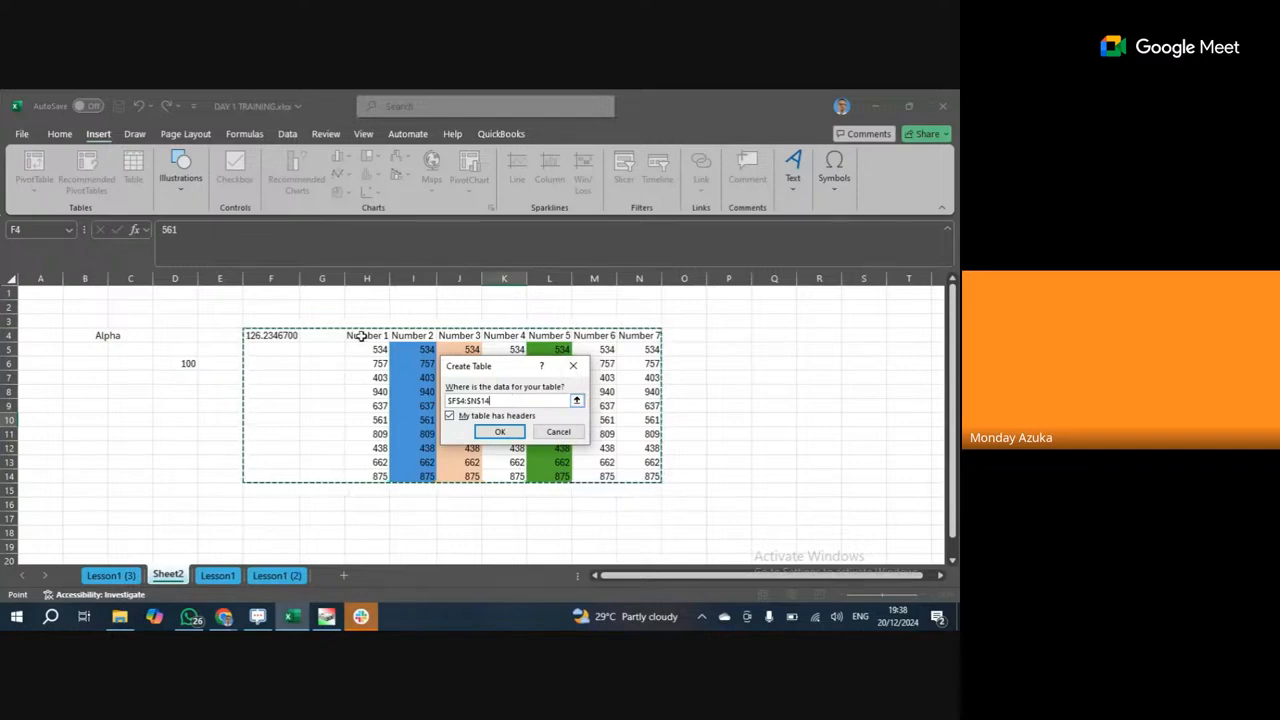
{"action": "left_click_drag", "start_coordinate": [360, 336], "coordinate": [407, 369]}
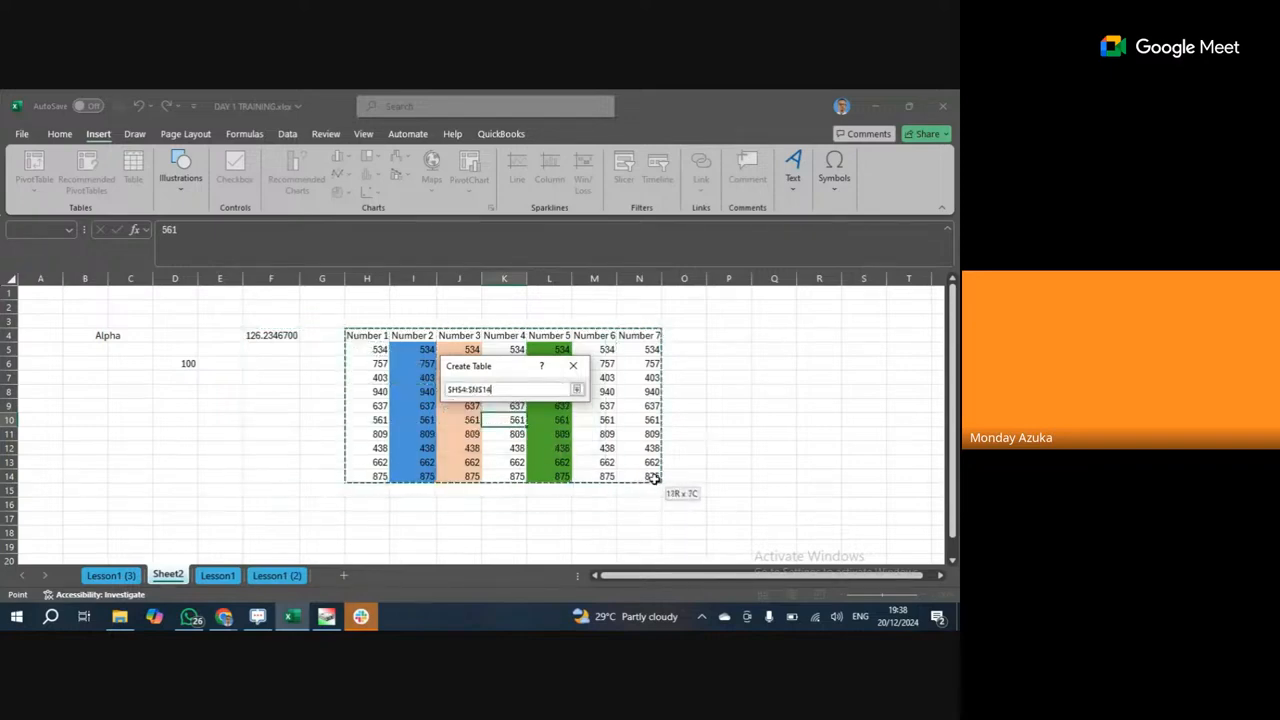
{"action": "left_click_drag", "start_coordinate": [652, 478], "coordinate": [652, 478]}
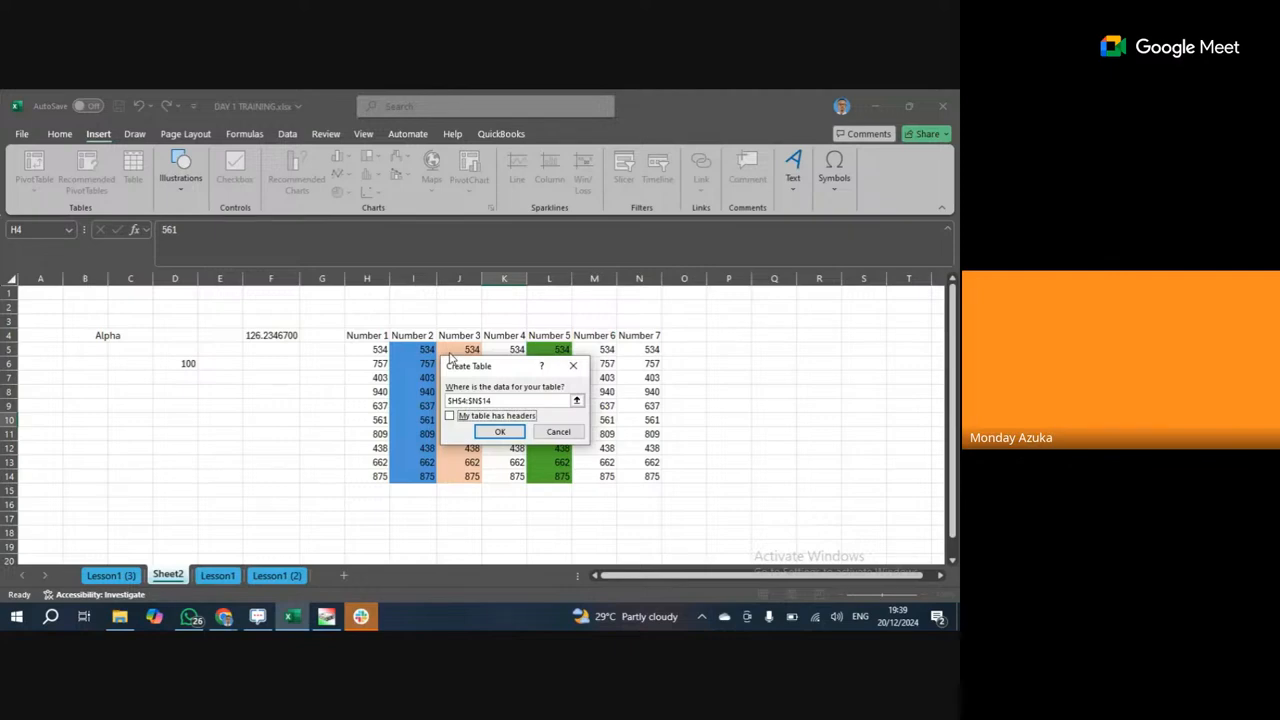
Confirm Create Table, producing Table1 over H4:N14 with Column1–Column7 headings, then click H5 and K11.
{"action": "left_click", "coordinate": [500, 433]}
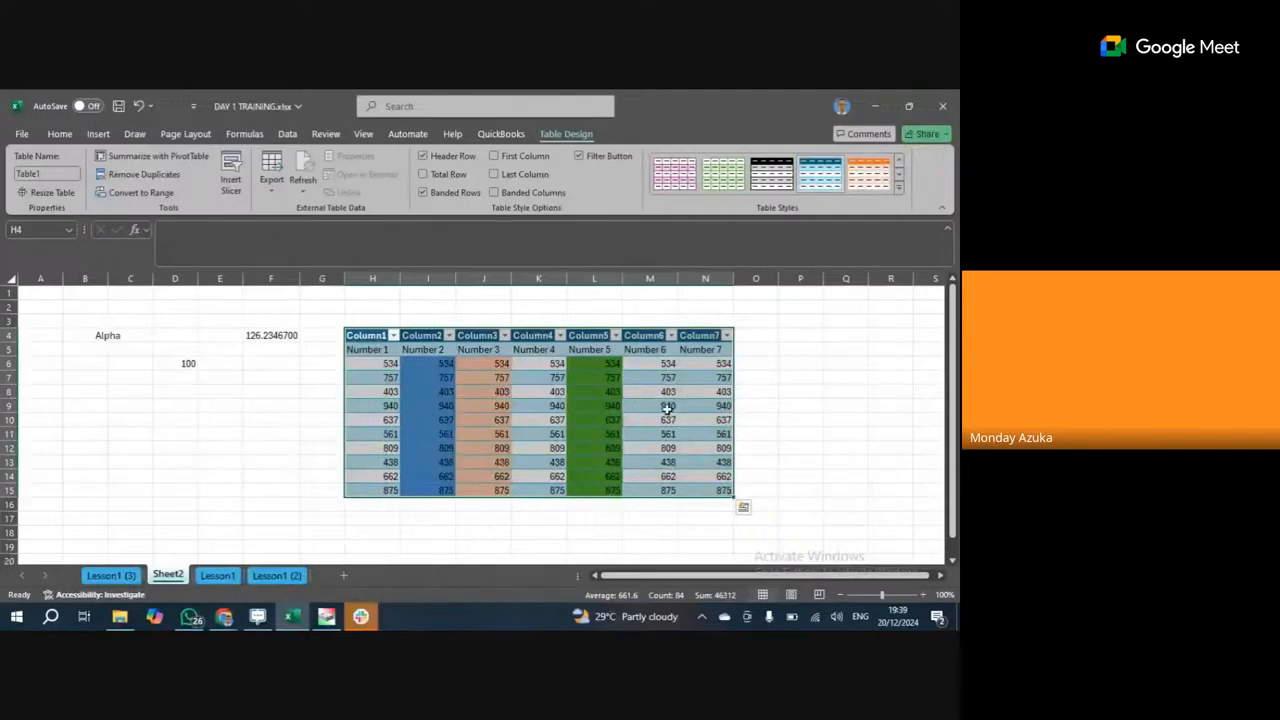
{"action": "left_click", "coordinate": [367, 350]}
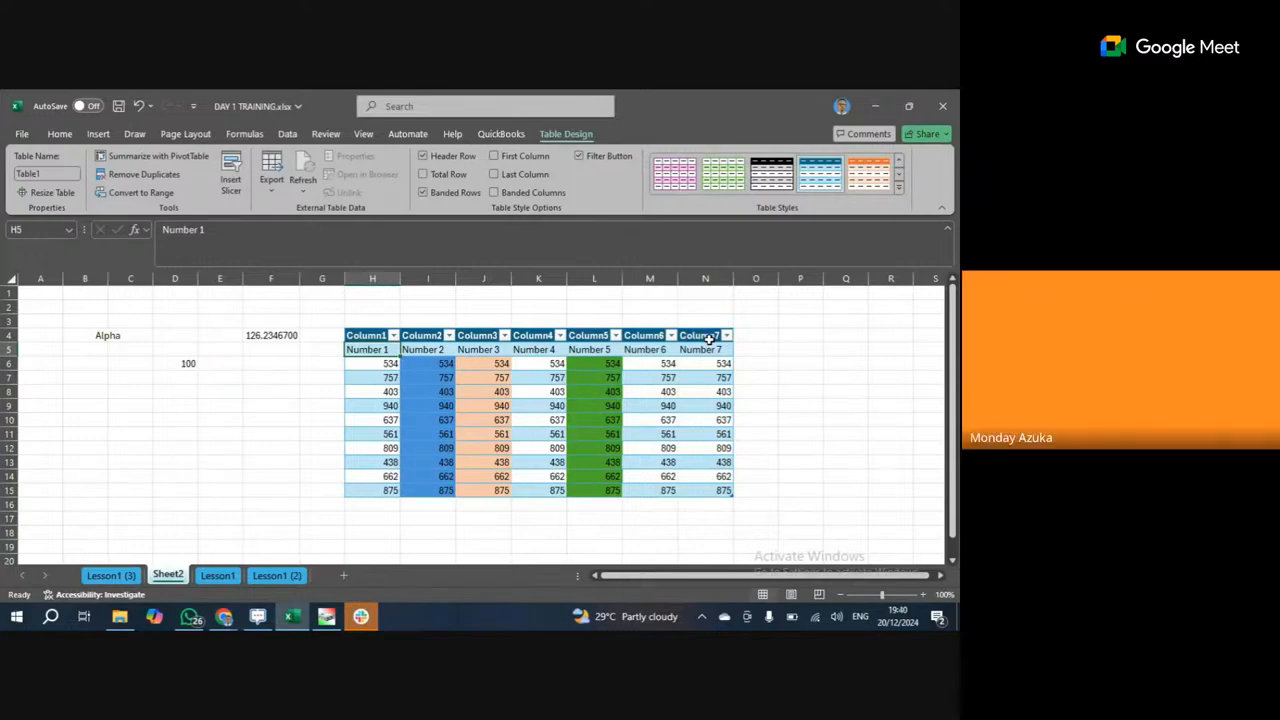
{"action": "left_click", "coordinate": [530, 434]}
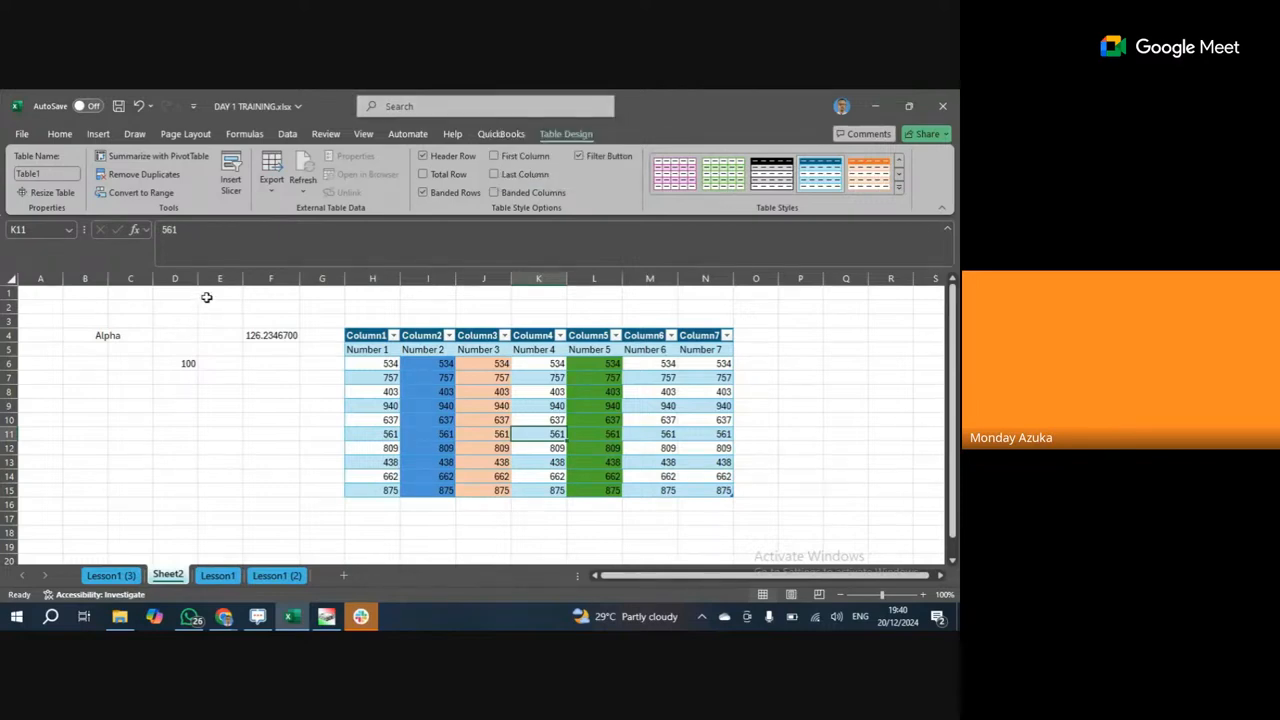
Undo Table1 and recreate the table over H4:N14 using Number 1–Number 7 as headers.
{"action": "left_click", "coordinate": [131, 108]}
{"action": "left_click", "coordinate": [462, 392]}
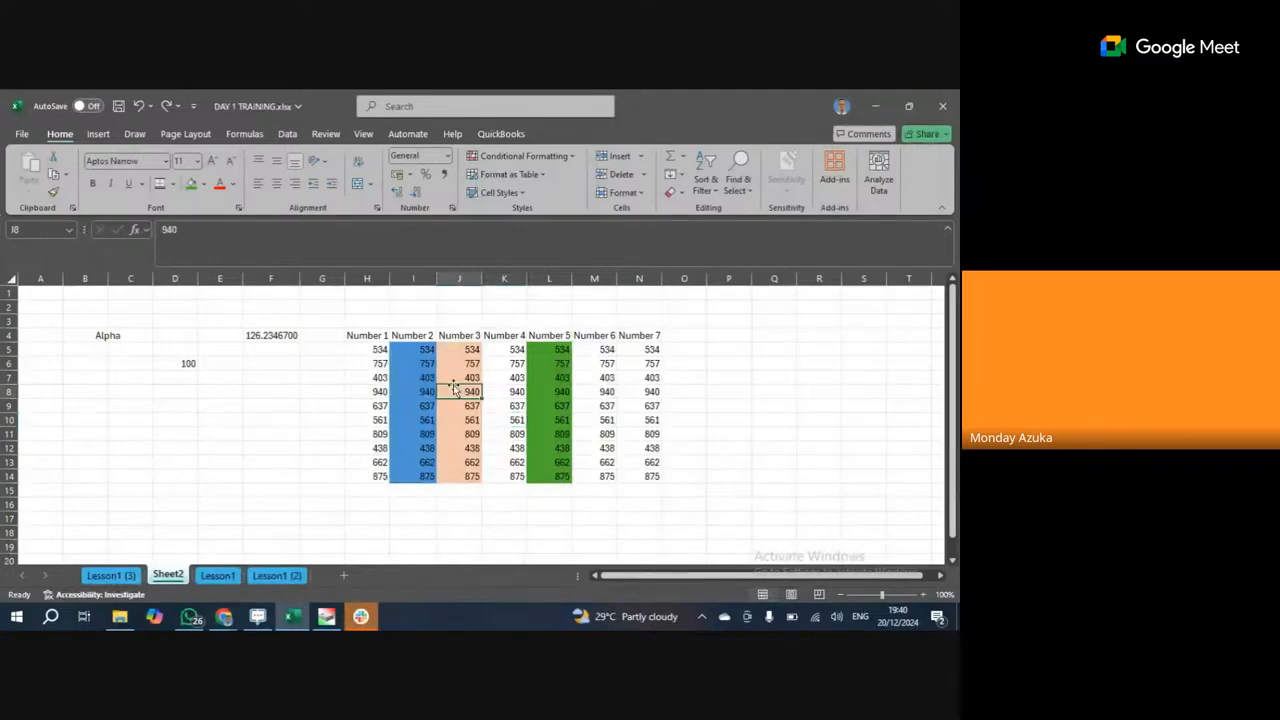
{"action": "left_click", "coordinate": [98, 134]}
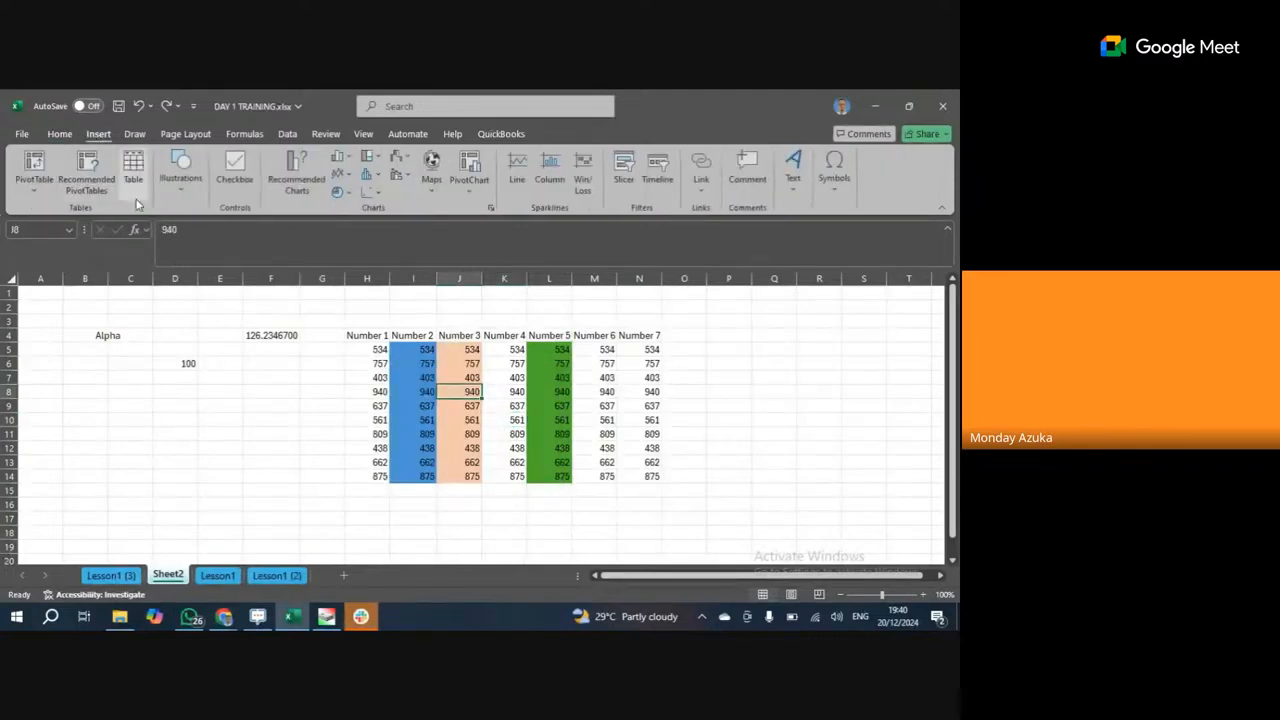
{"action": "left_click", "coordinate": [133, 168]}
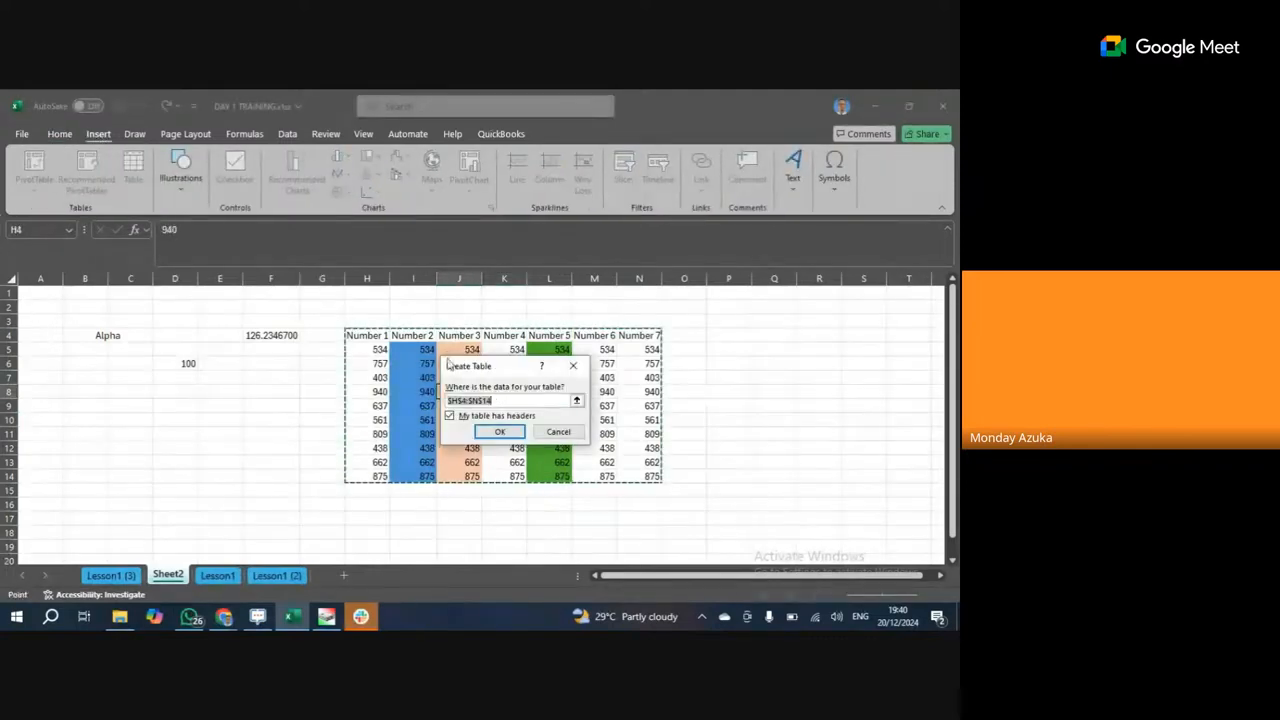
{"action": "left_click", "coordinate": [485, 431]}
{"action": "left_click", "coordinate": [410, 380]}
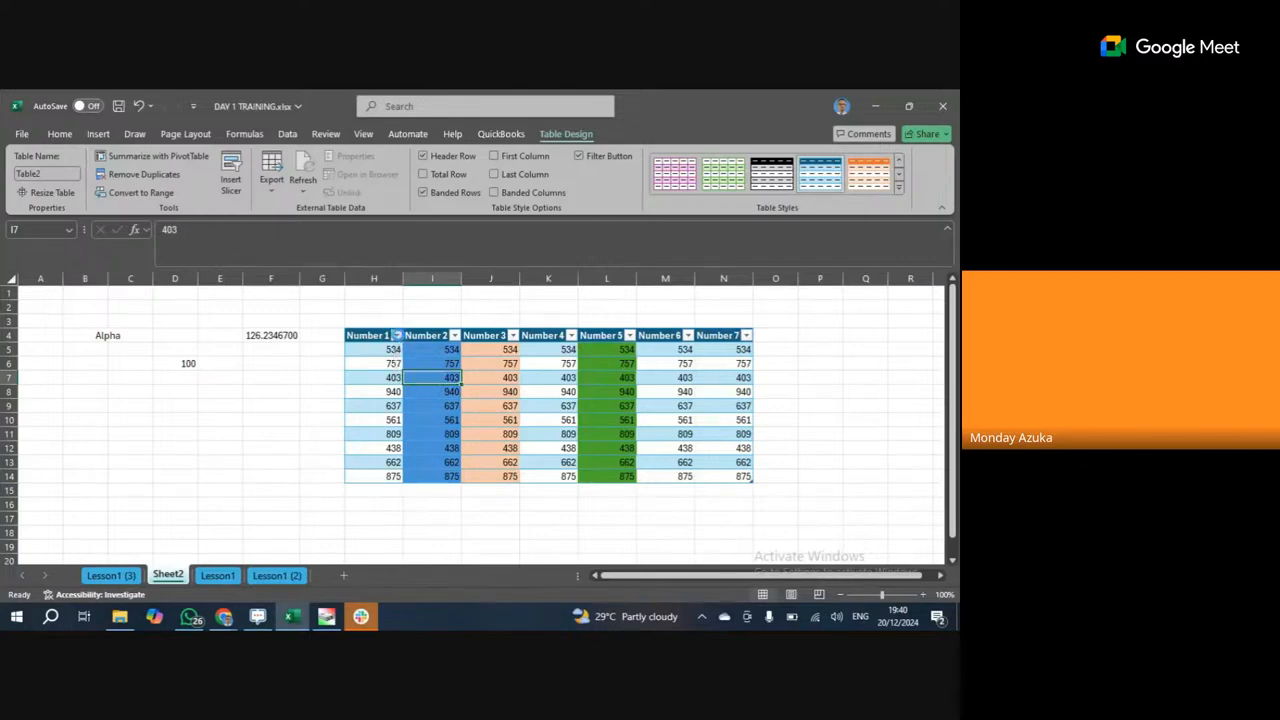
Open and close the Number 1 filter dropdown, then open Home's Sort & Filter menu.
{"action": "left_click", "coordinate": [397, 337]}
{"action": "left_click", "coordinate": [397, 337]}
{"action": "left_click", "coordinate": [60, 133]}
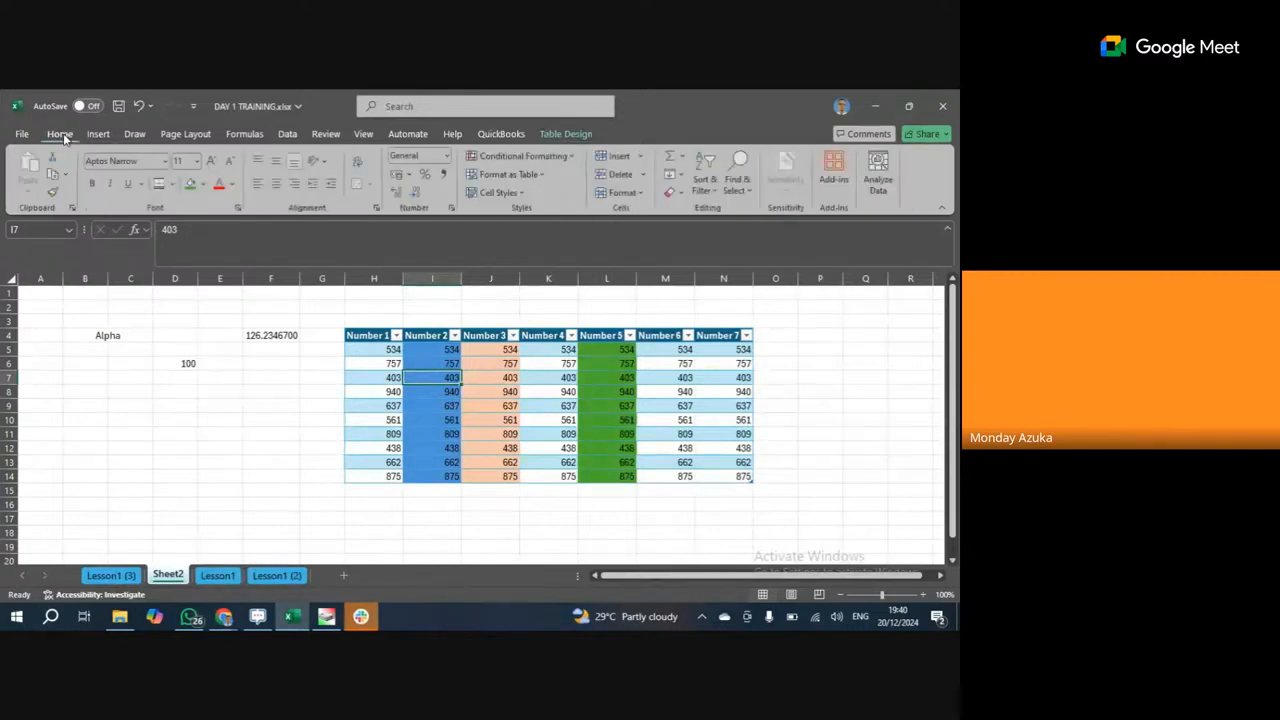
{"action": "left_click", "coordinate": [716, 192]}
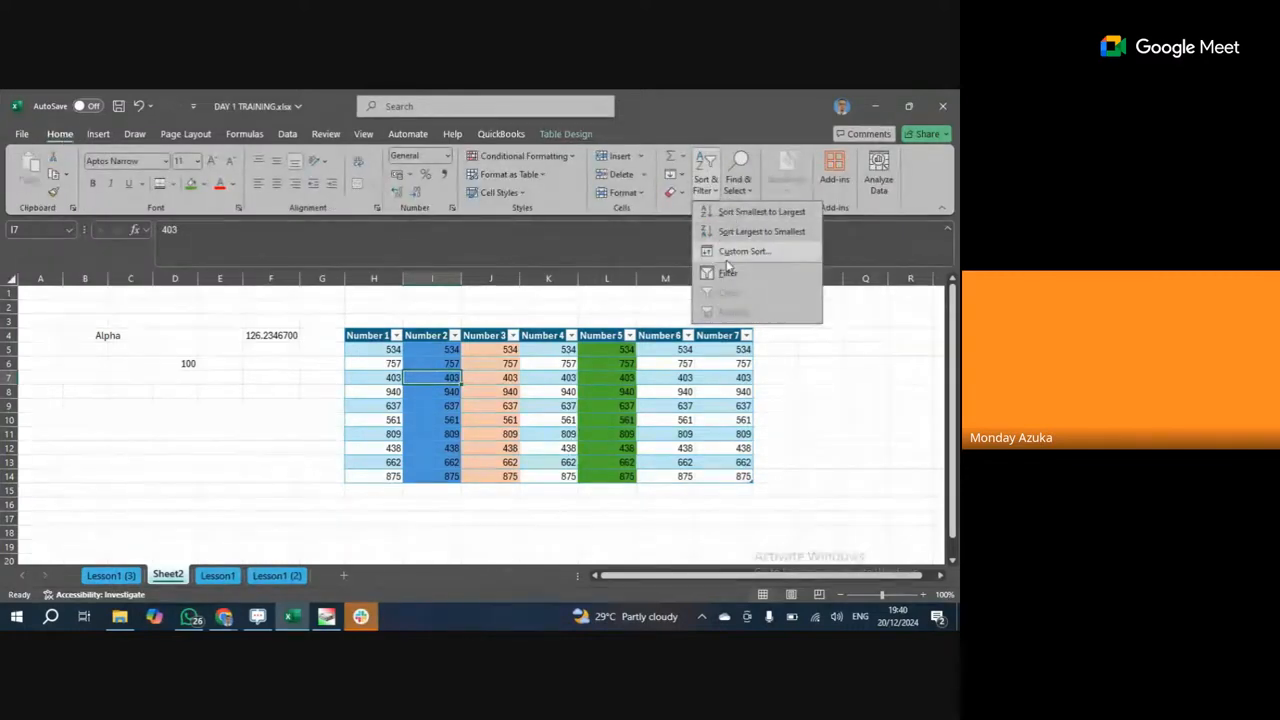
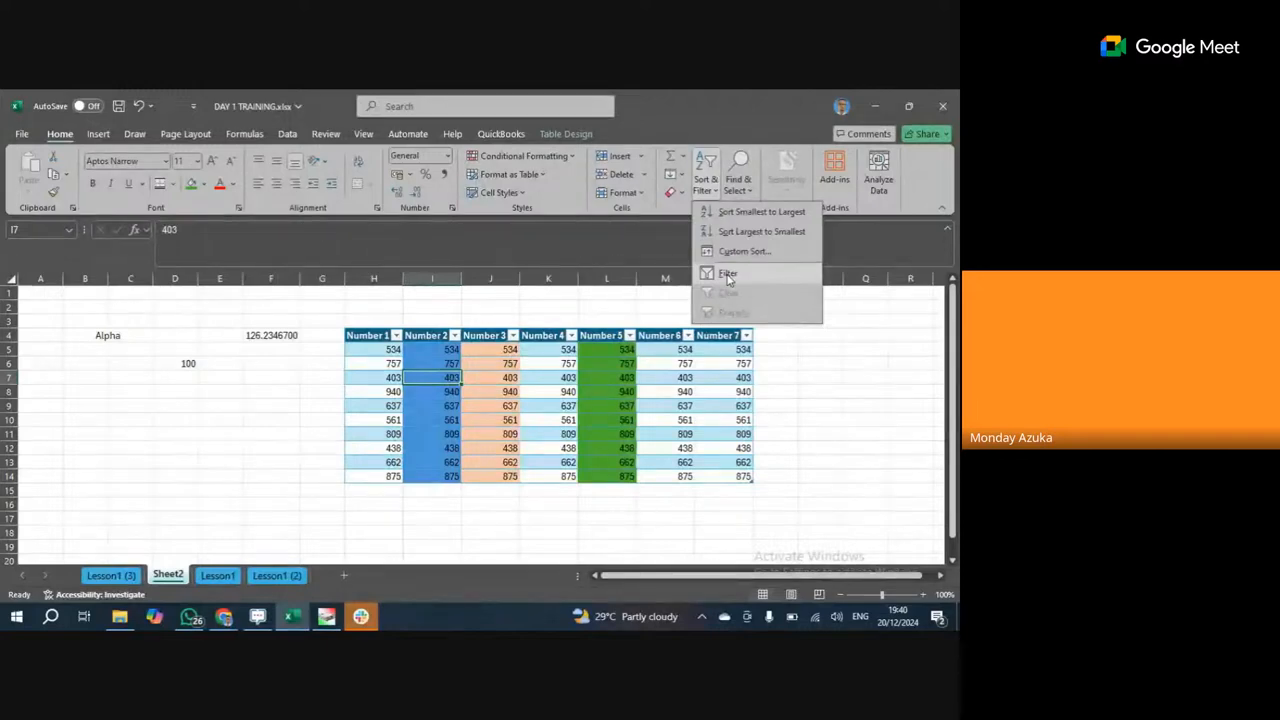
Undo the table formatting on the Number 1–7 data and select H4:N14.
{"action": "left_click", "coordinate": [279, 296]}
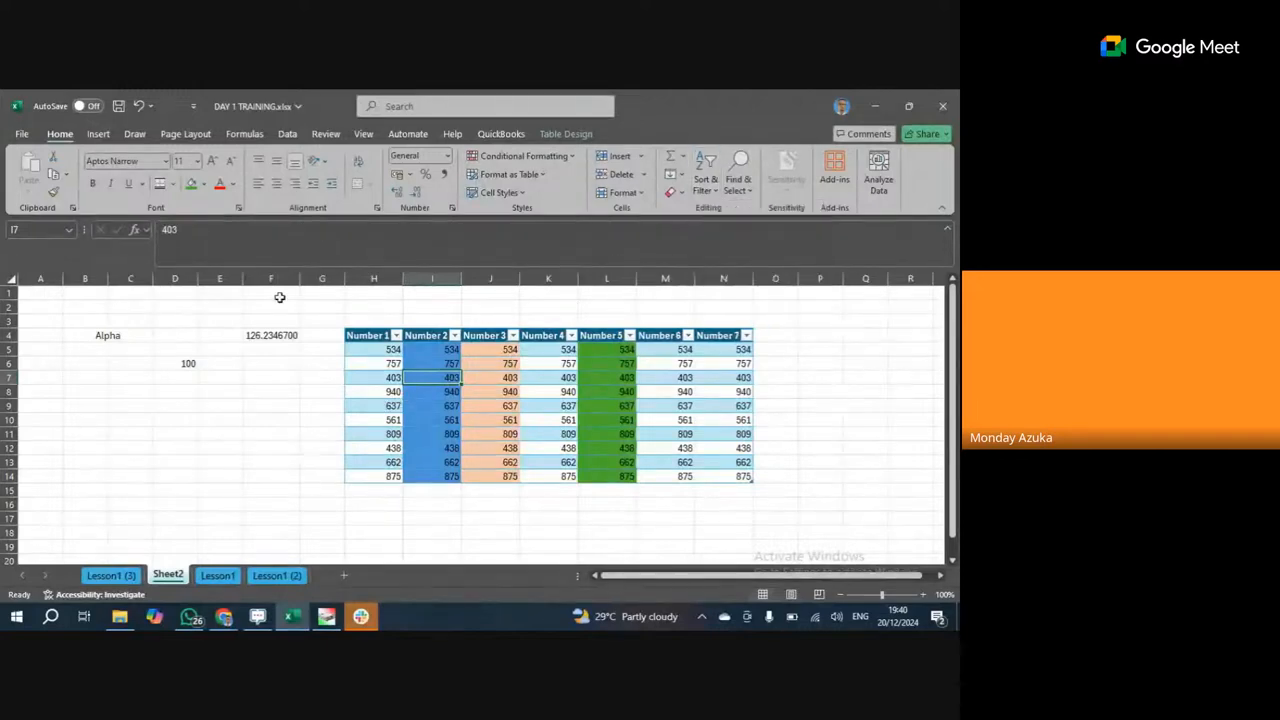
{"action": "left_click", "coordinate": [137, 106]}
{"action": "left_click", "coordinate": [137, 106]}
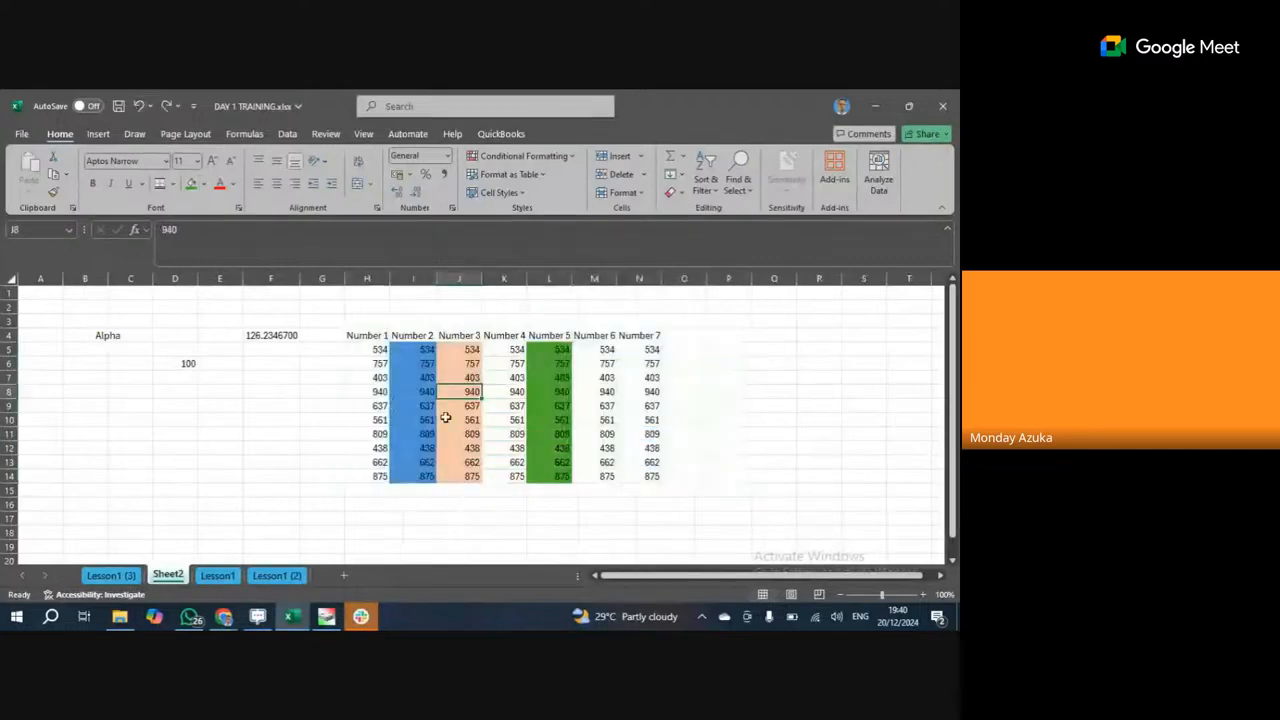
{"action": "left_click_drag", "start_coordinate": [366, 338], "coordinate": [655, 476]}
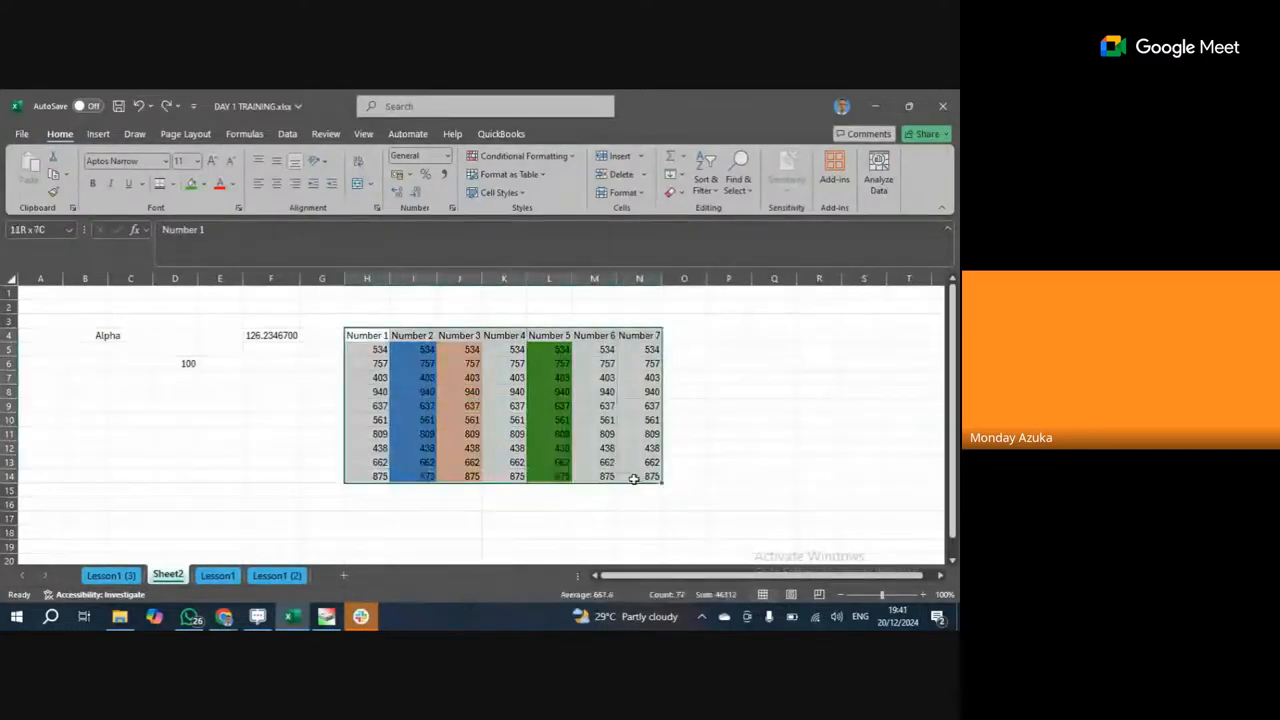
Turn on filter arrows for the Number 1–7 headers, check the Number 1 list, and reselect H4:N14.
{"action": "left_click", "coordinate": [483, 403]}
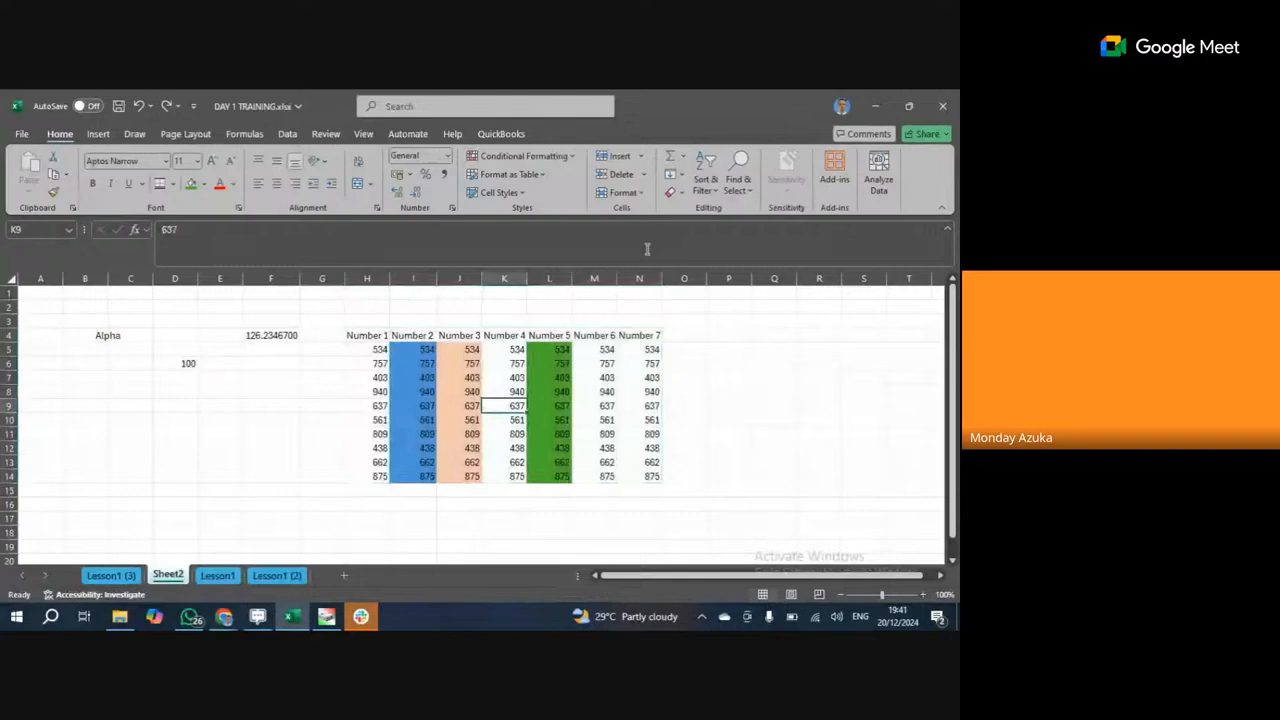
{"action": "left_click", "coordinate": [705, 180]}
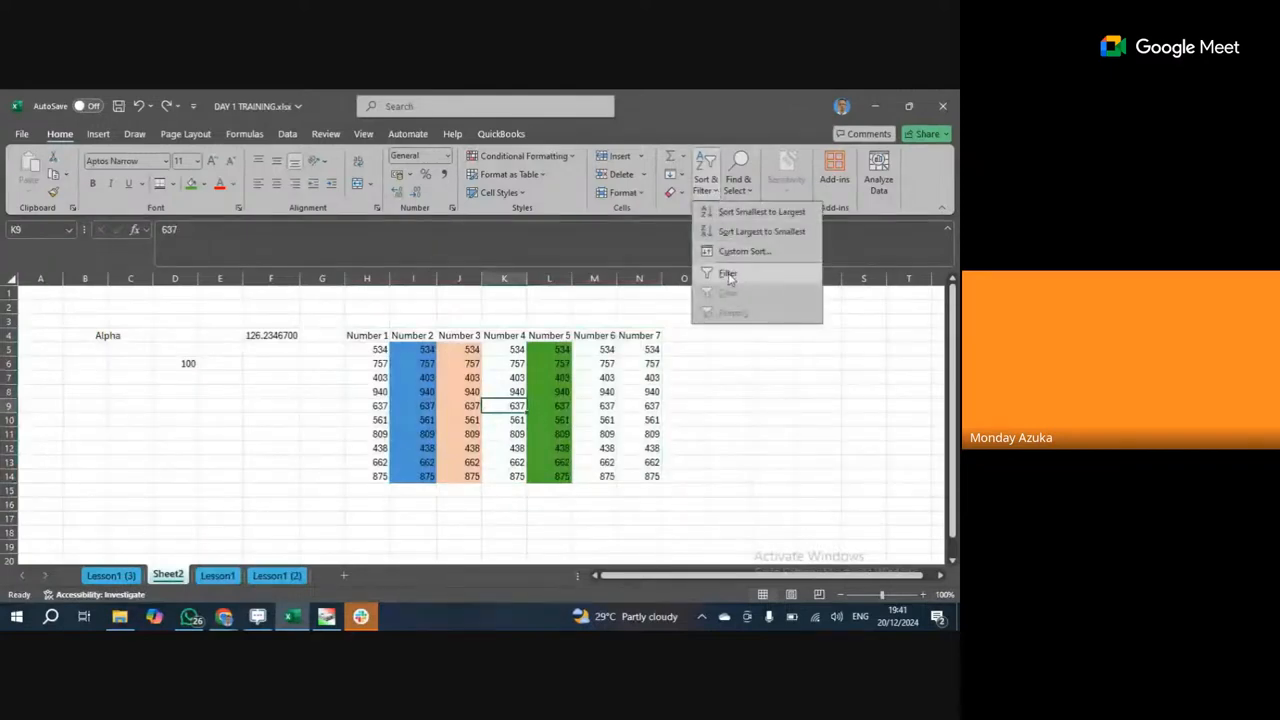
{"action": "left_click", "coordinate": [728, 274]}
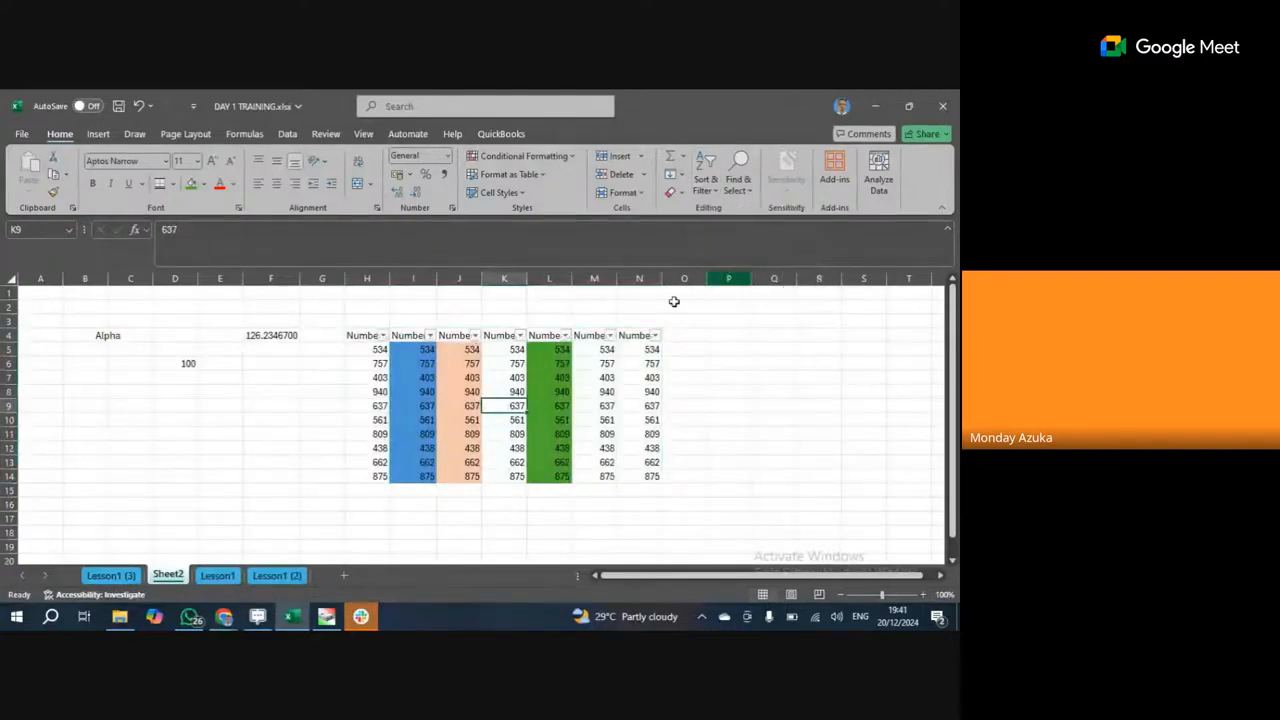
{"action": "left_click", "coordinate": [382, 337]}
{"action": "left_click", "coordinate": [489, 405]}
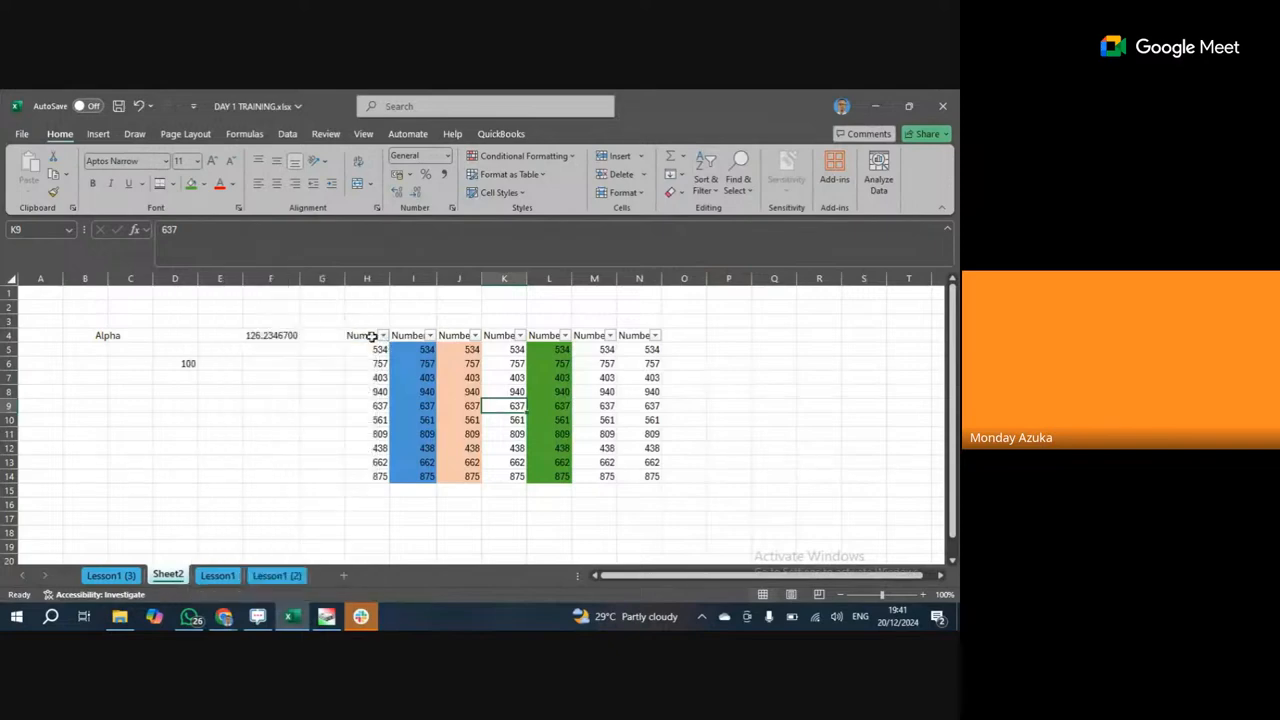
{"action": "left_click_drag", "start_coordinate": [371, 337], "coordinate": [630, 477]}
{"action": "left_click", "coordinate": [97, 134]}
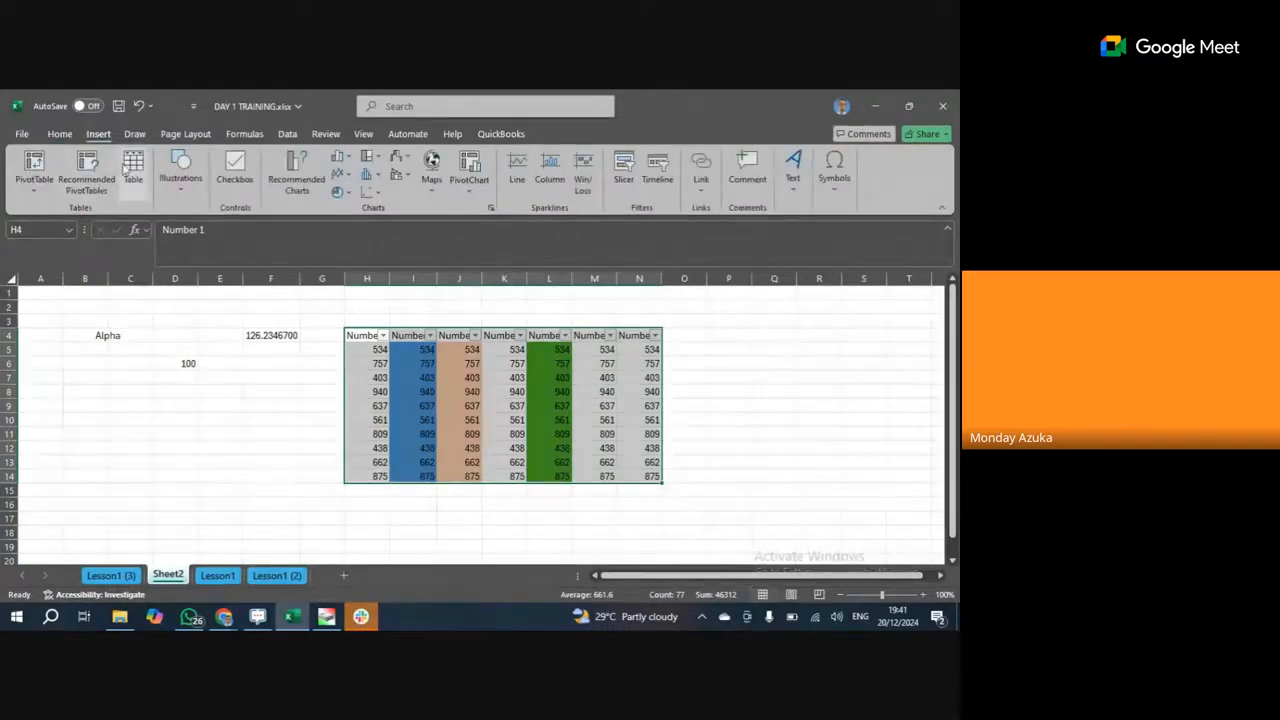
Create a banded table over H4:N14 with 'My table has headers' ticked.
{"action": "left_click", "coordinate": [133, 165]}
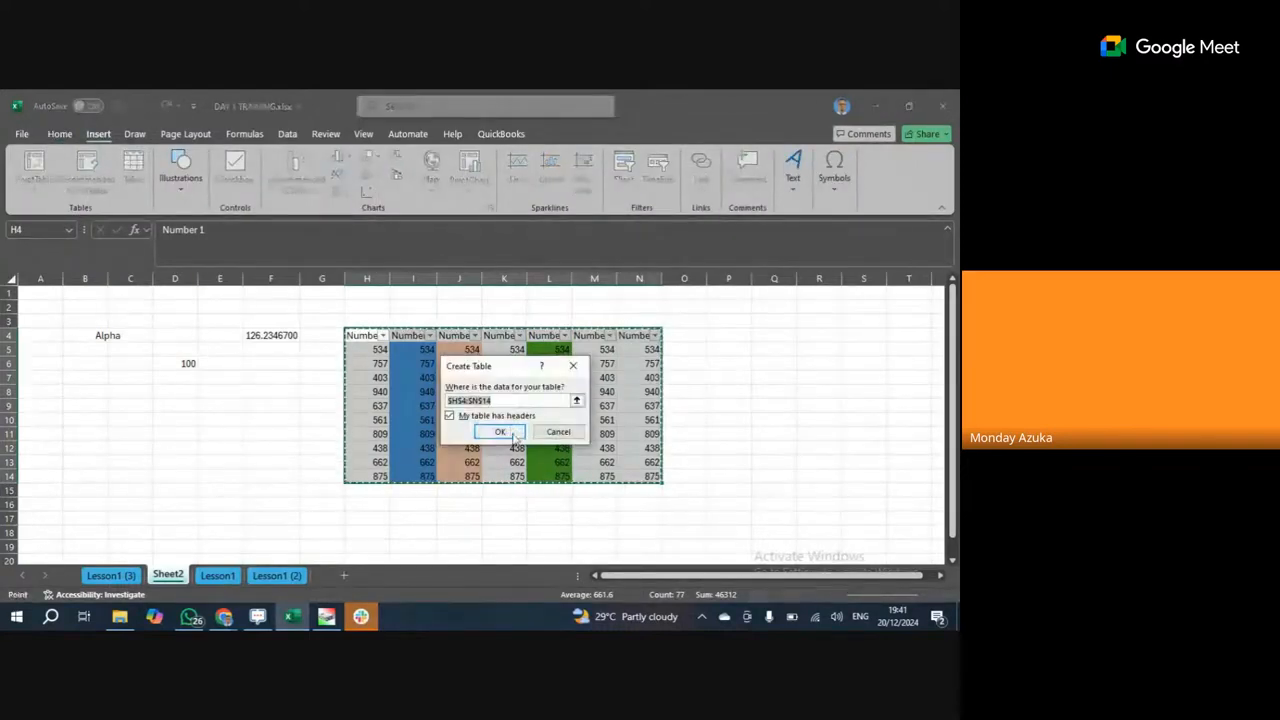
{"action": "left_click", "coordinate": [500, 432]}
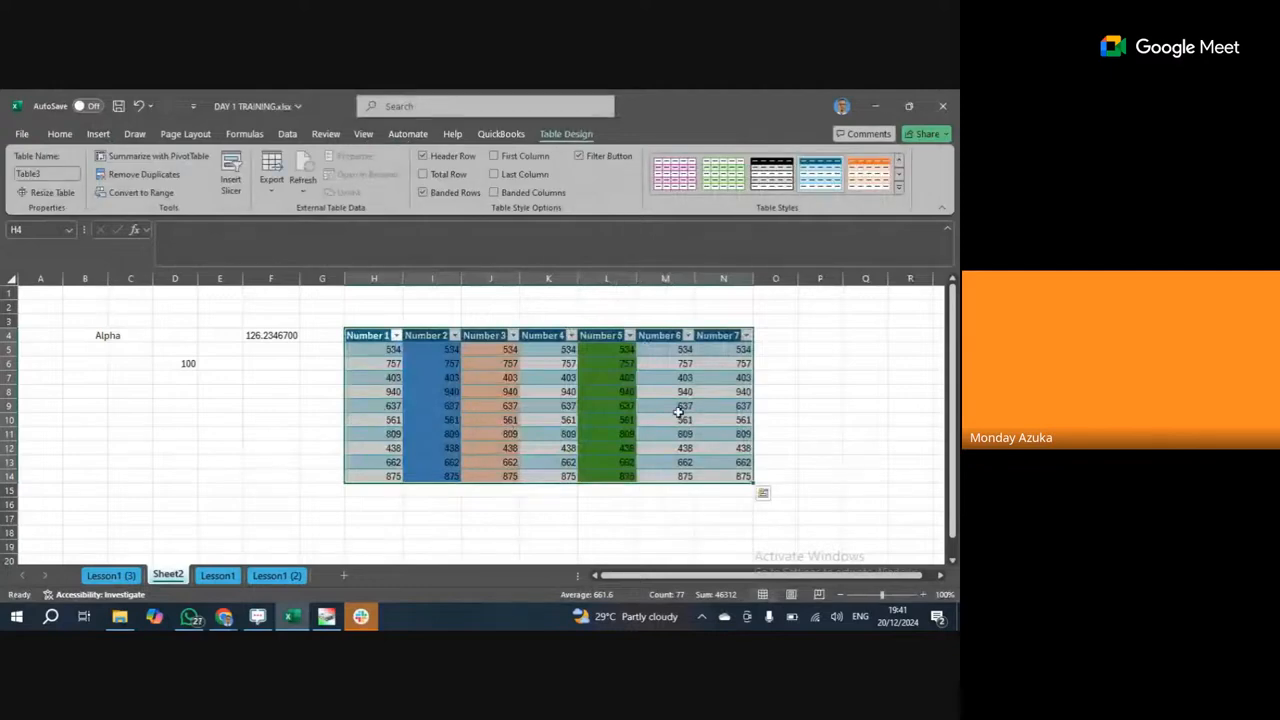
{"action": "left_click", "coordinate": [98, 134]}
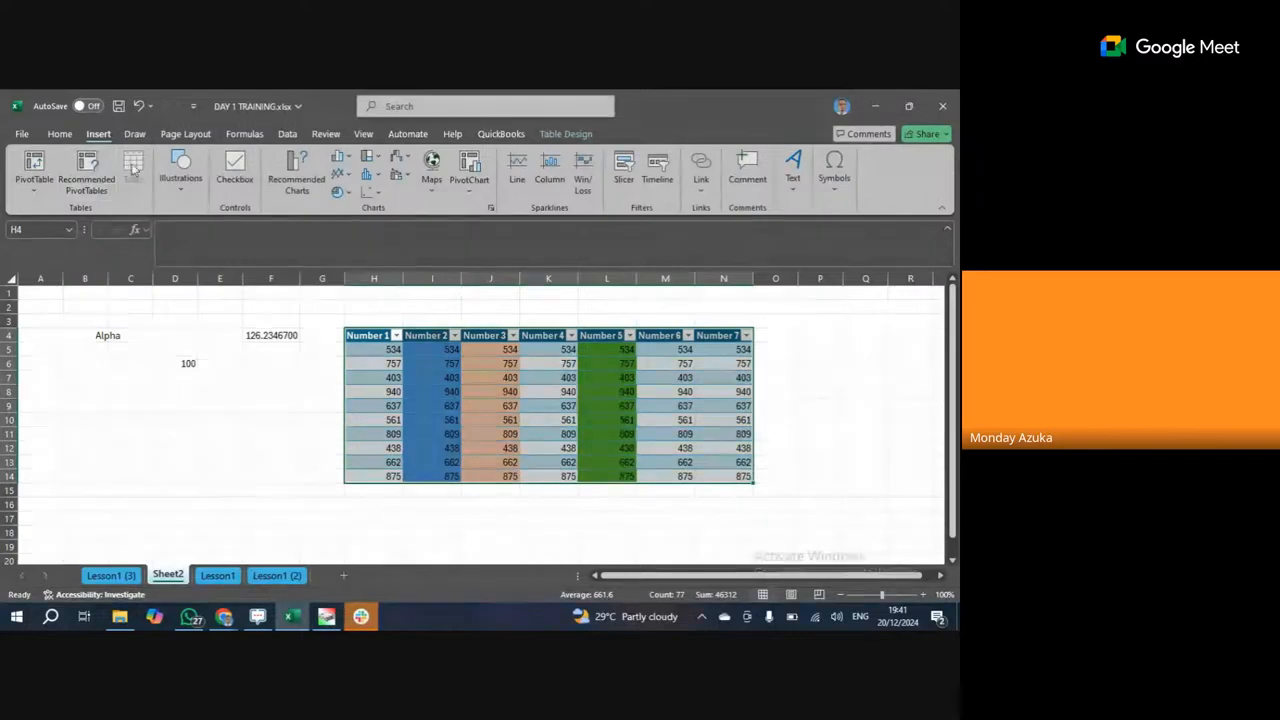
{"action": "left_click", "coordinate": [560, 420]}
{"action": "left_click_drag", "start_coordinate": [393, 345], "coordinate": [703, 471]}
{"action": "left_click", "coordinate": [660, 440]}
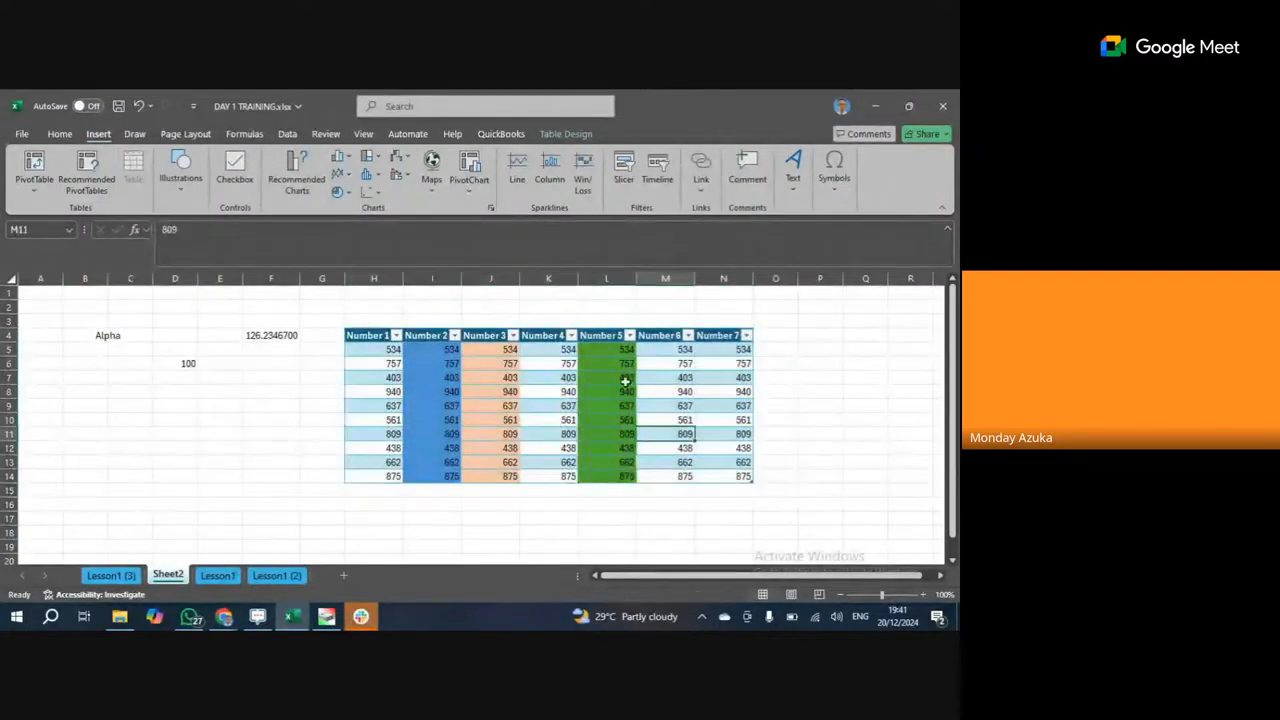
{"action": "left_click", "coordinate": [561, 135]}
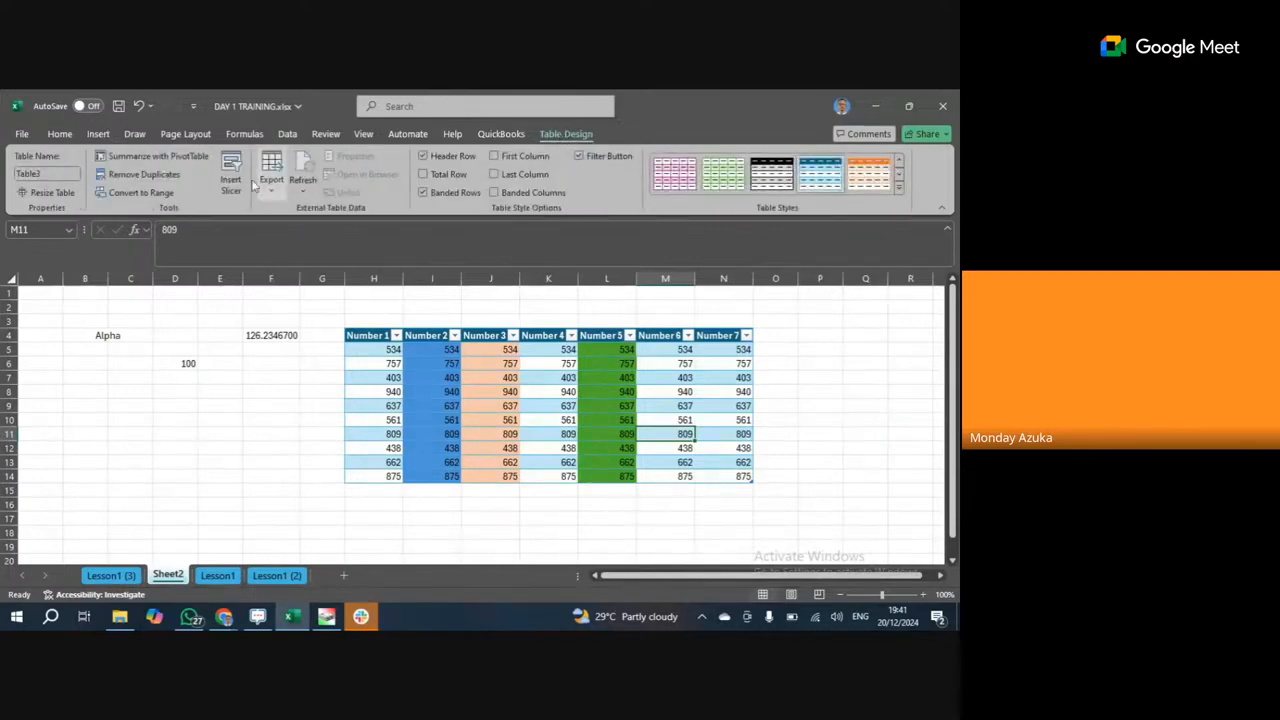
Convert the Number 1–7 table back to a normal range.
{"action": "left_click", "coordinate": [134, 190]}
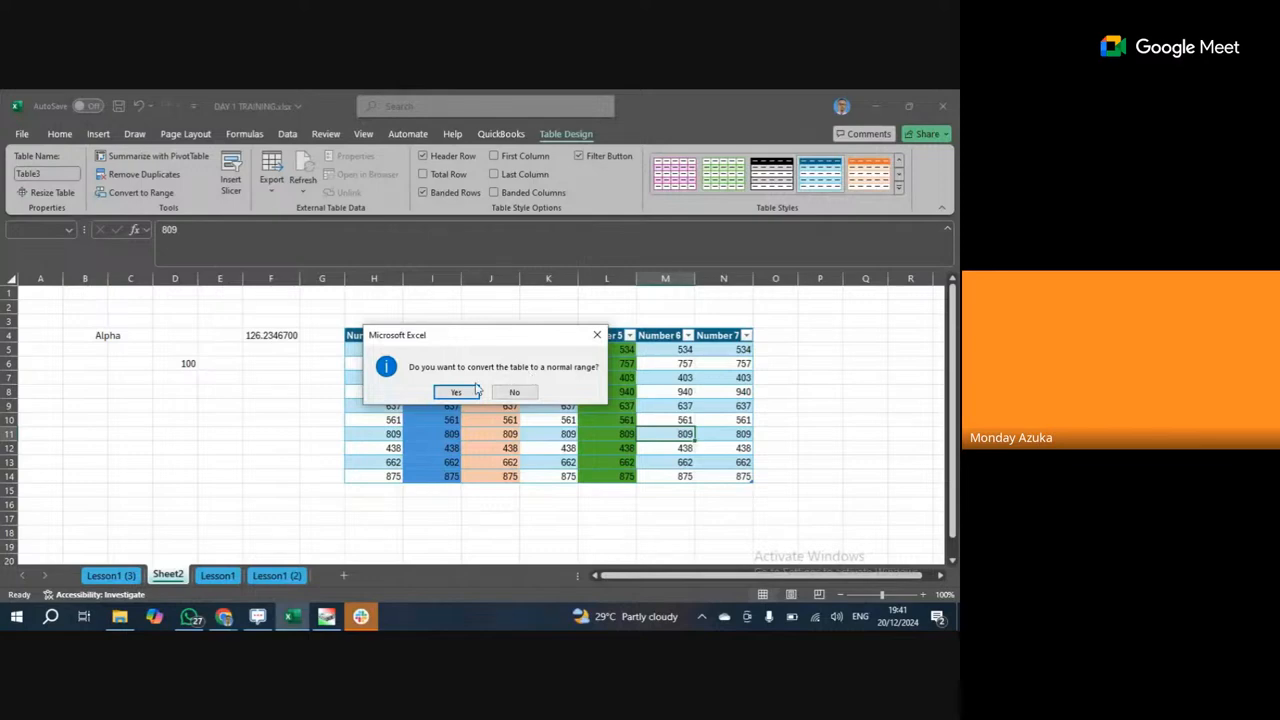
{"action": "left_click", "coordinate": [456, 394]}
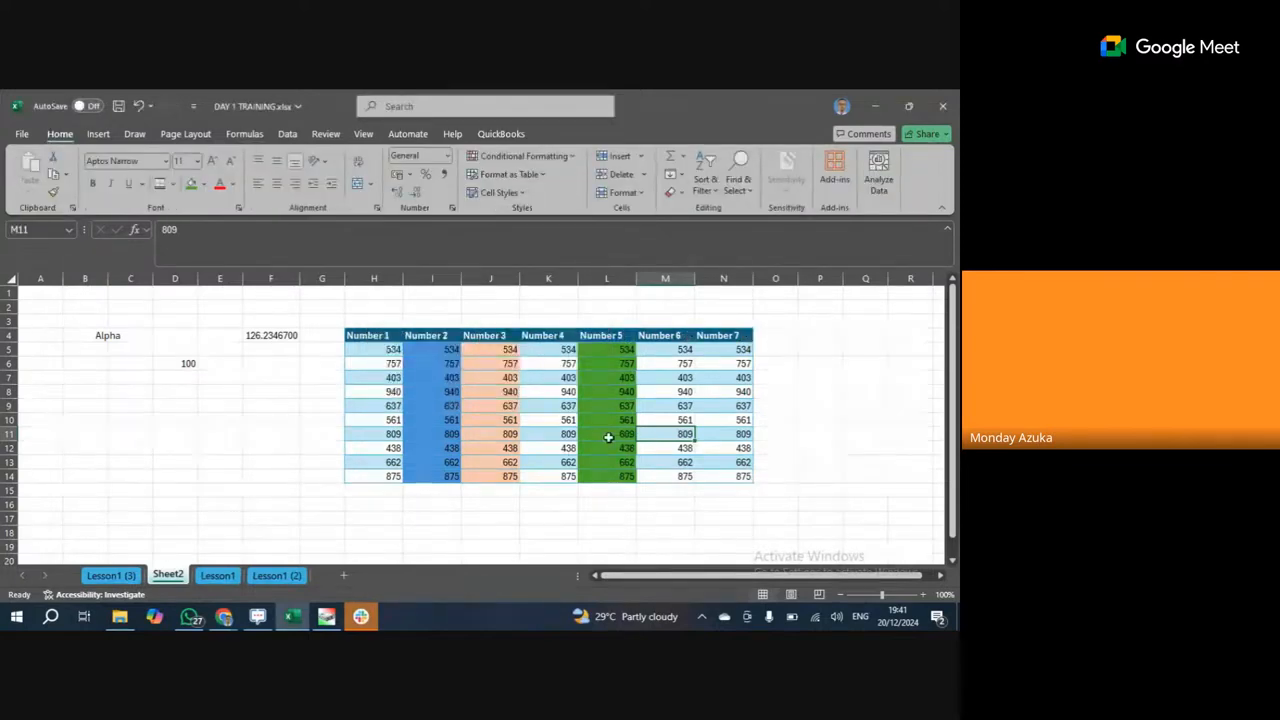
{"action": "left_click", "coordinate": [528, 432]}
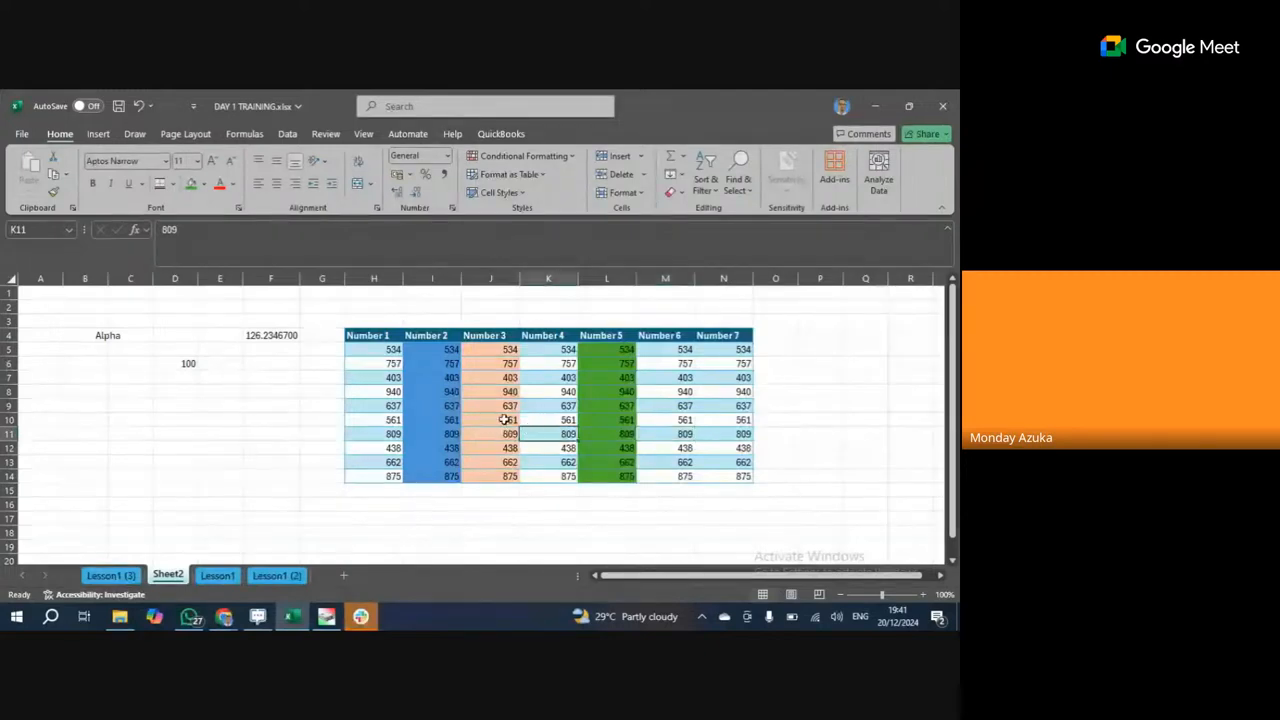
{"action": "left_click", "coordinate": [506, 406]}
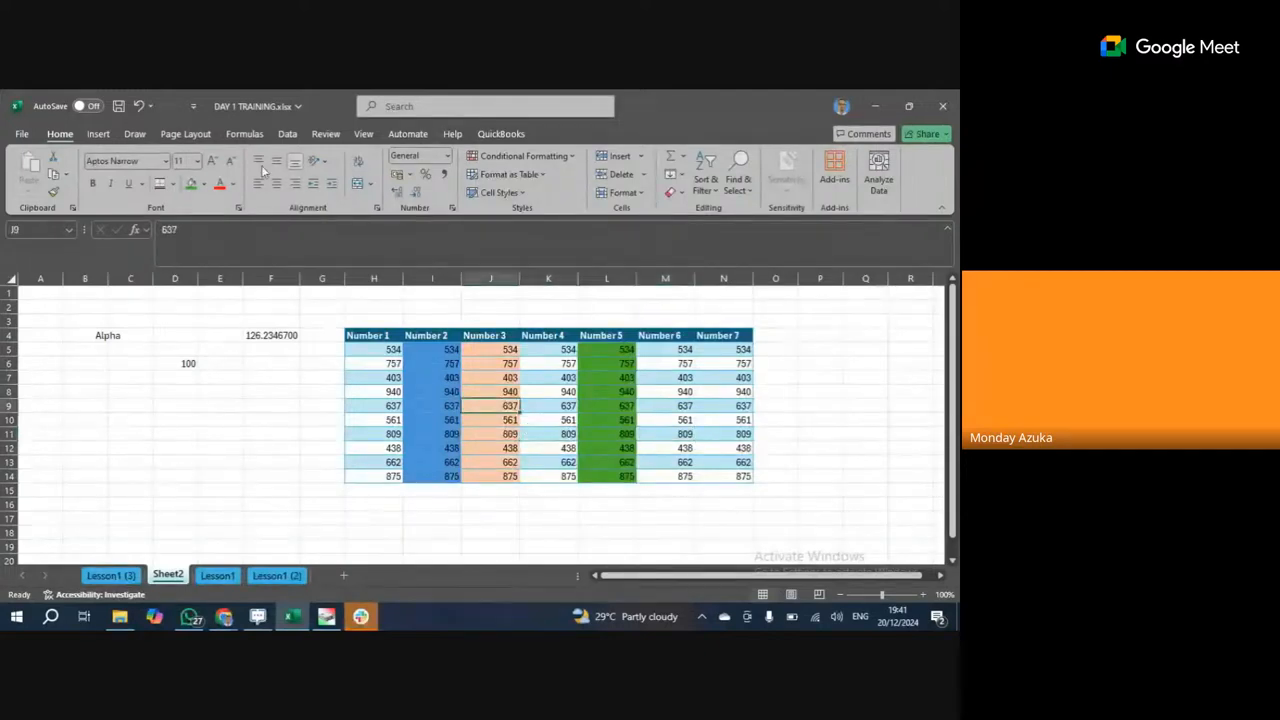
Recreate the table over $H$4:$N$14 with headers, producing Table4.
{"action": "left_click", "coordinate": [97, 133]}
{"action": "left_click", "coordinate": [135, 172]}
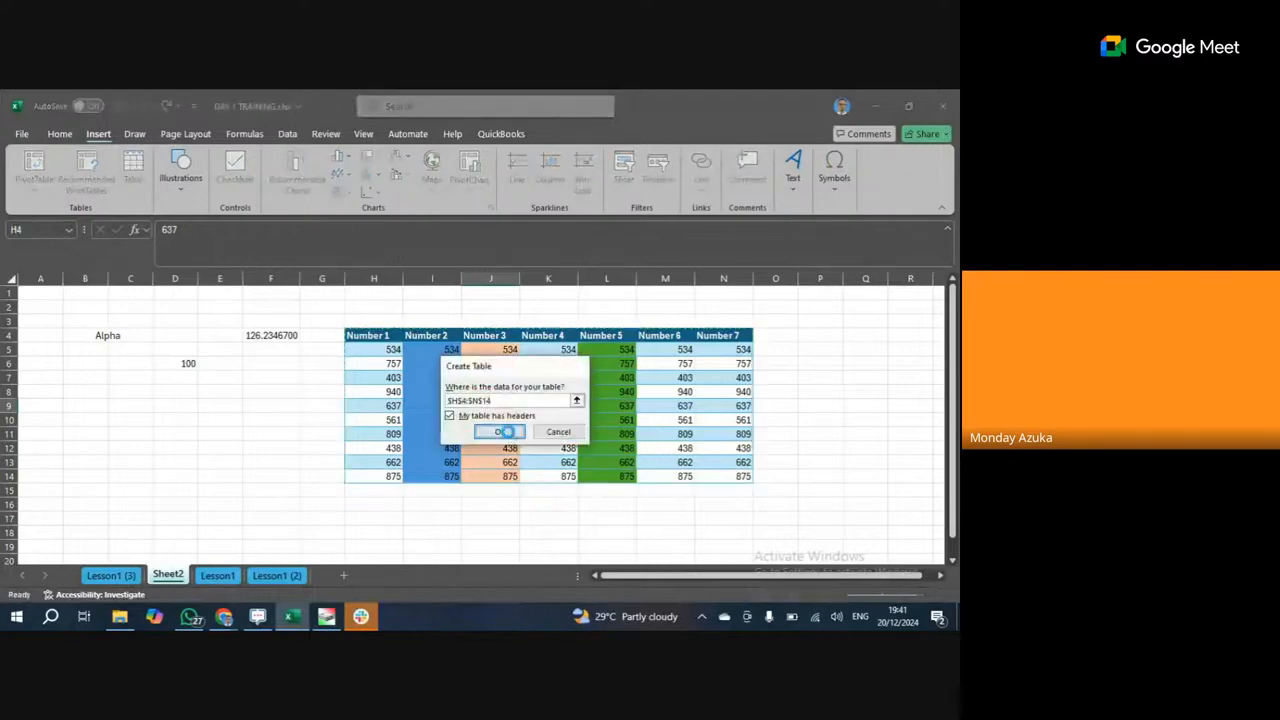
{"action": "left_click", "coordinate": [501, 432]}
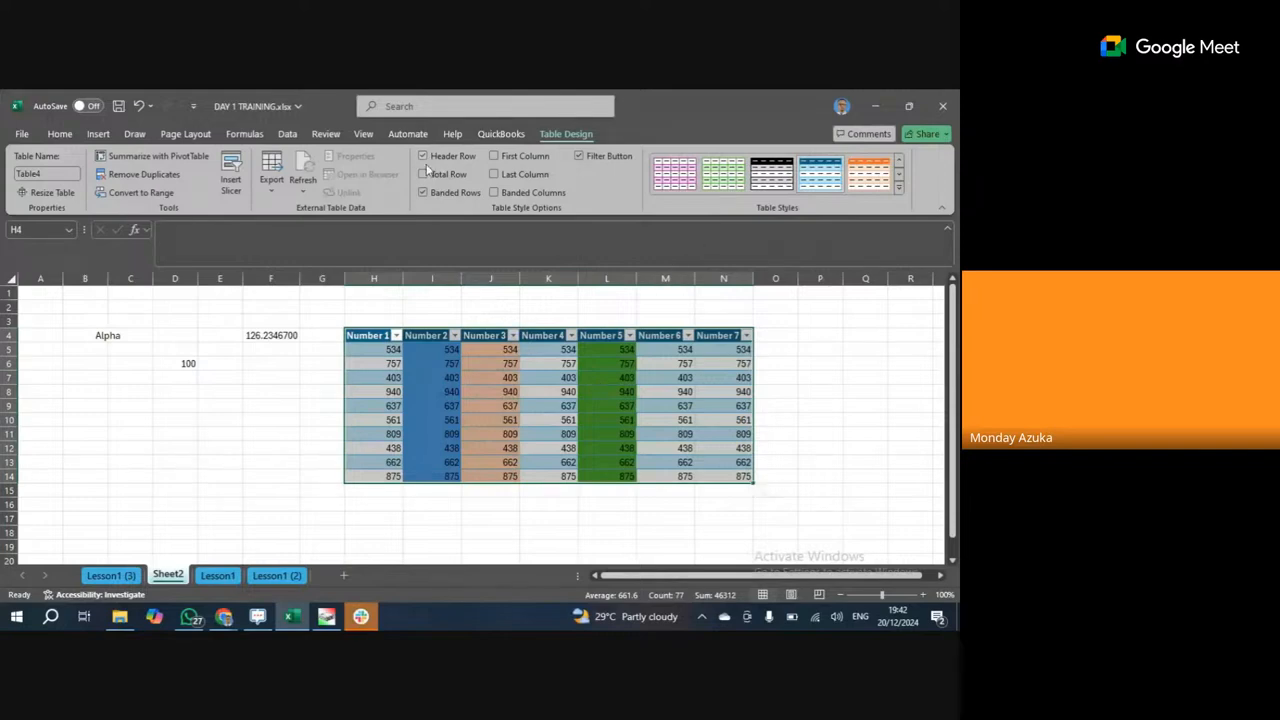
{"action": "left_click", "coordinate": [60, 133]}
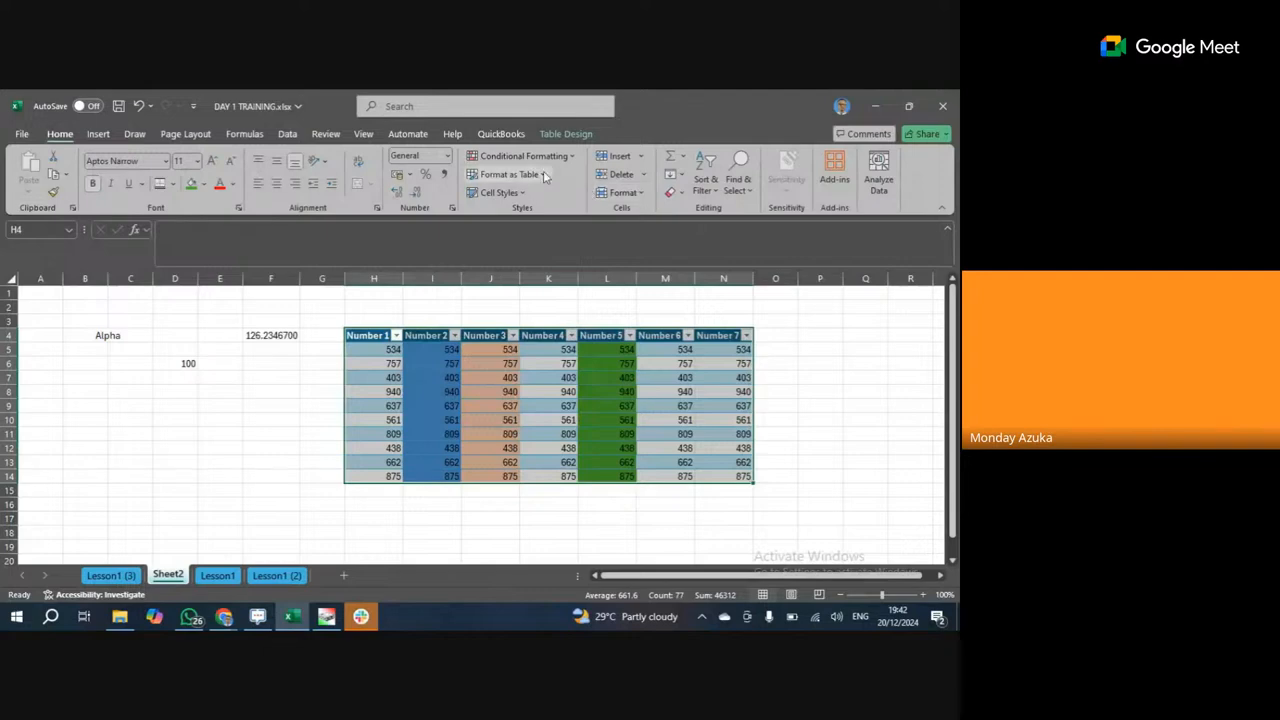
Browse the table style galleries without changing Table4's style.
{"action": "left_click", "coordinate": [545, 176]}
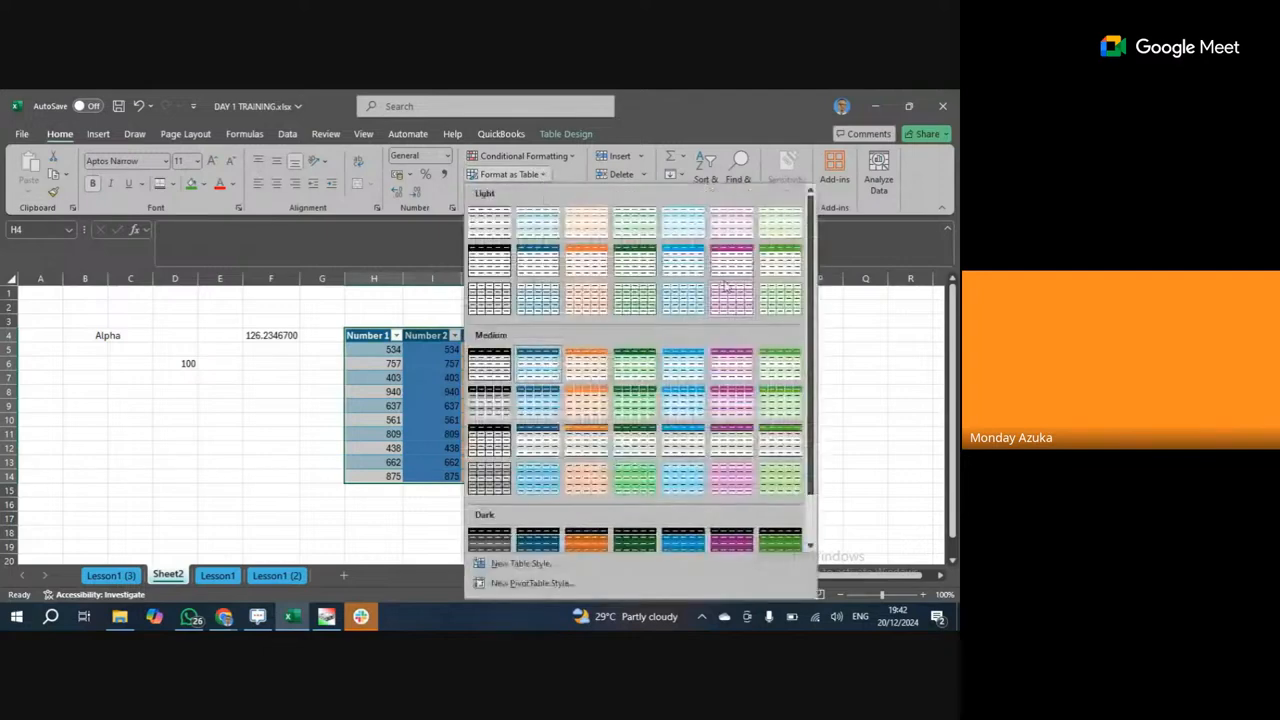
{"action": "left_click", "coordinate": [48, 135]}
{"action": "left_click", "coordinate": [476, 390]}
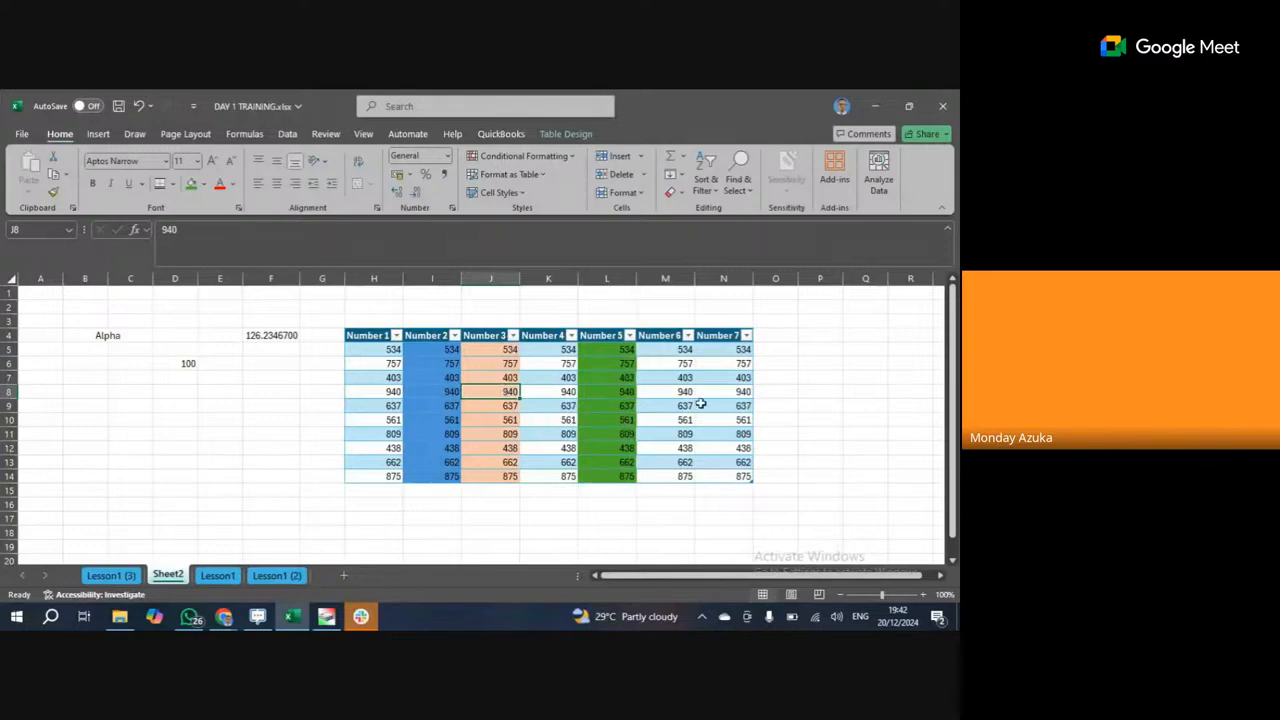
{"action": "left_click", "coordinate": [566, 134]}
{"action": "left_click", "coordinate": [503, 377]}
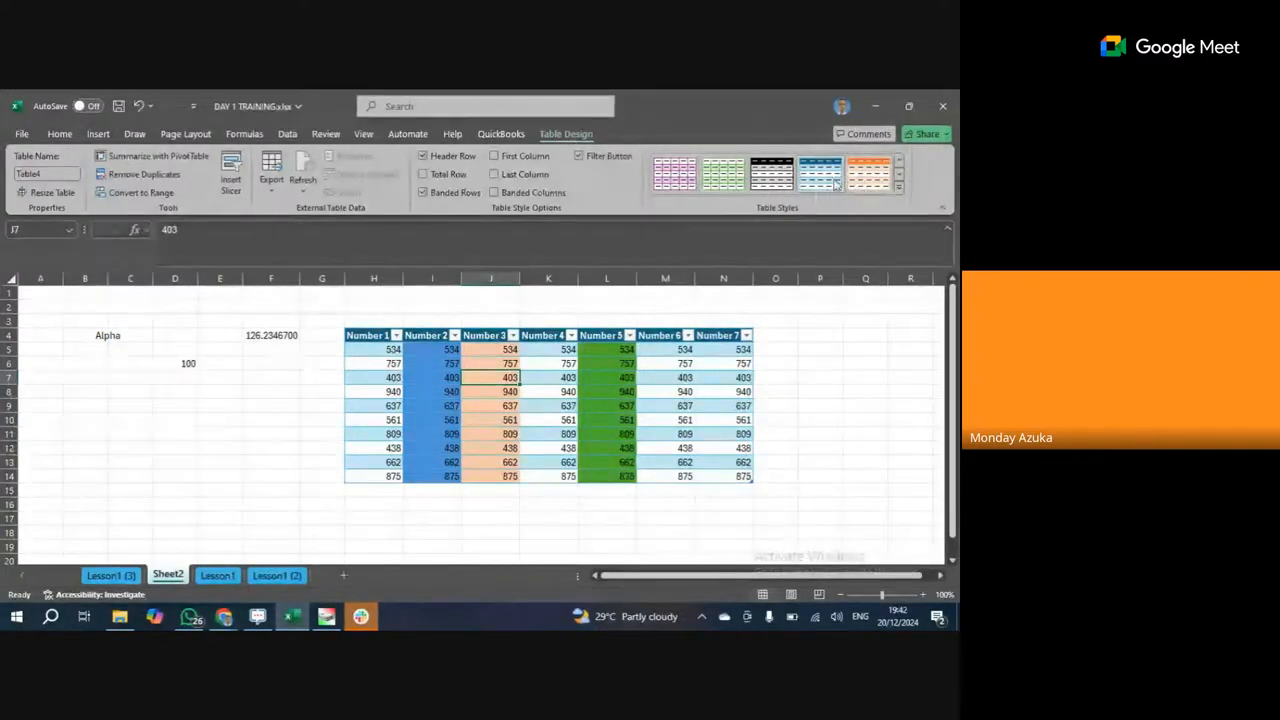
{"action": "left_click", "coordinate": [899, 188]}
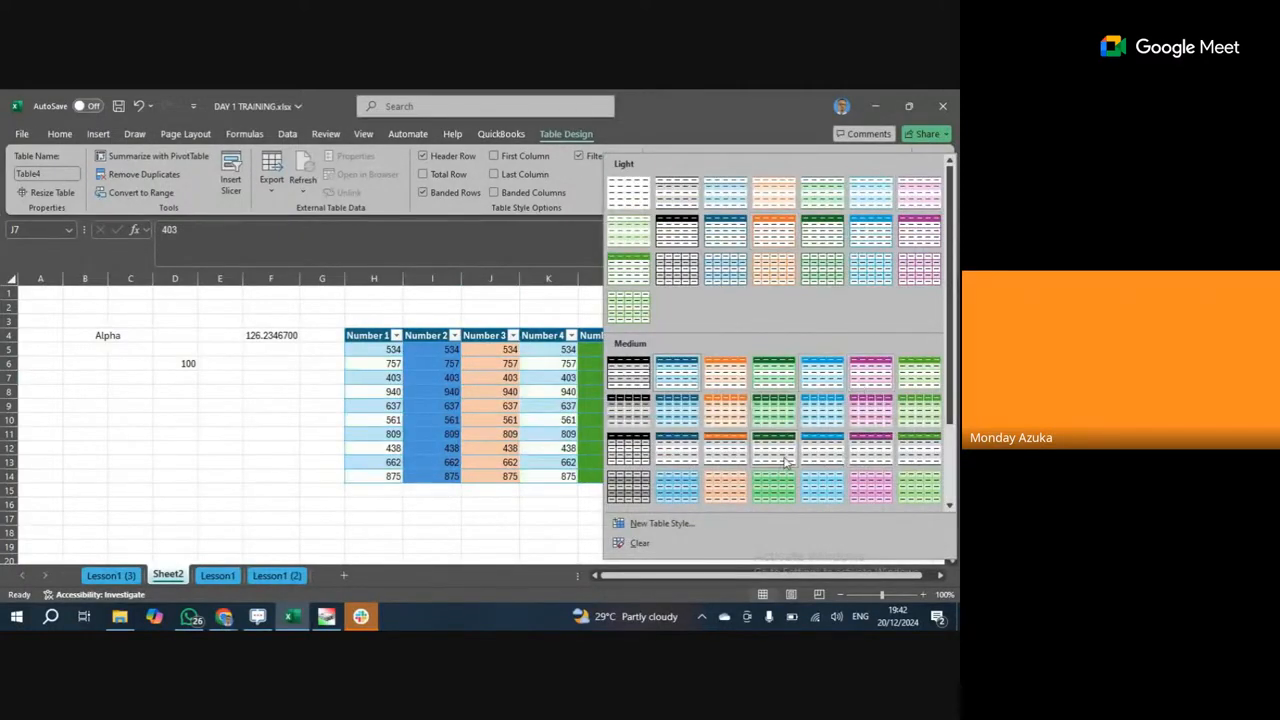
{"action": "key", "text": "Escape"}
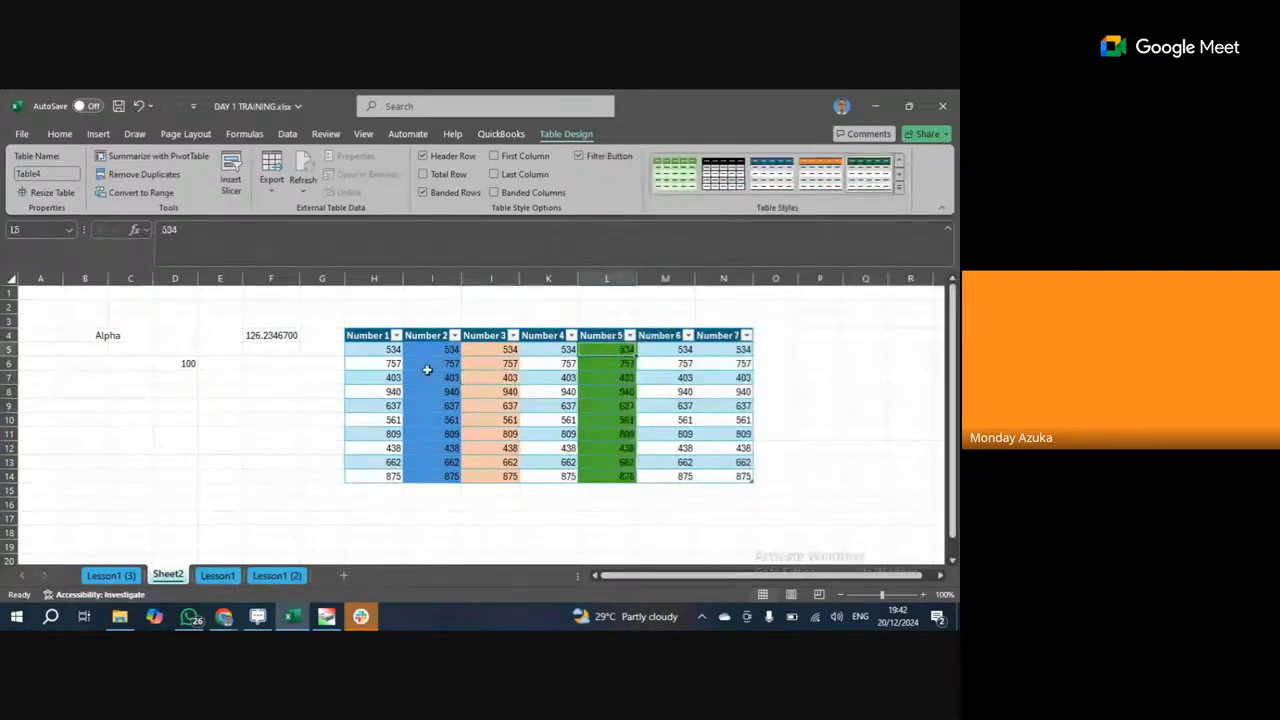
Select the whole Number 1–7 table from H4 to N14.
{"action": "left_click", "coordinate": [372, 337]}
{"action": "left_click_drag", "start_coordinate": [446, 380], "coordinate": [452, 391]}
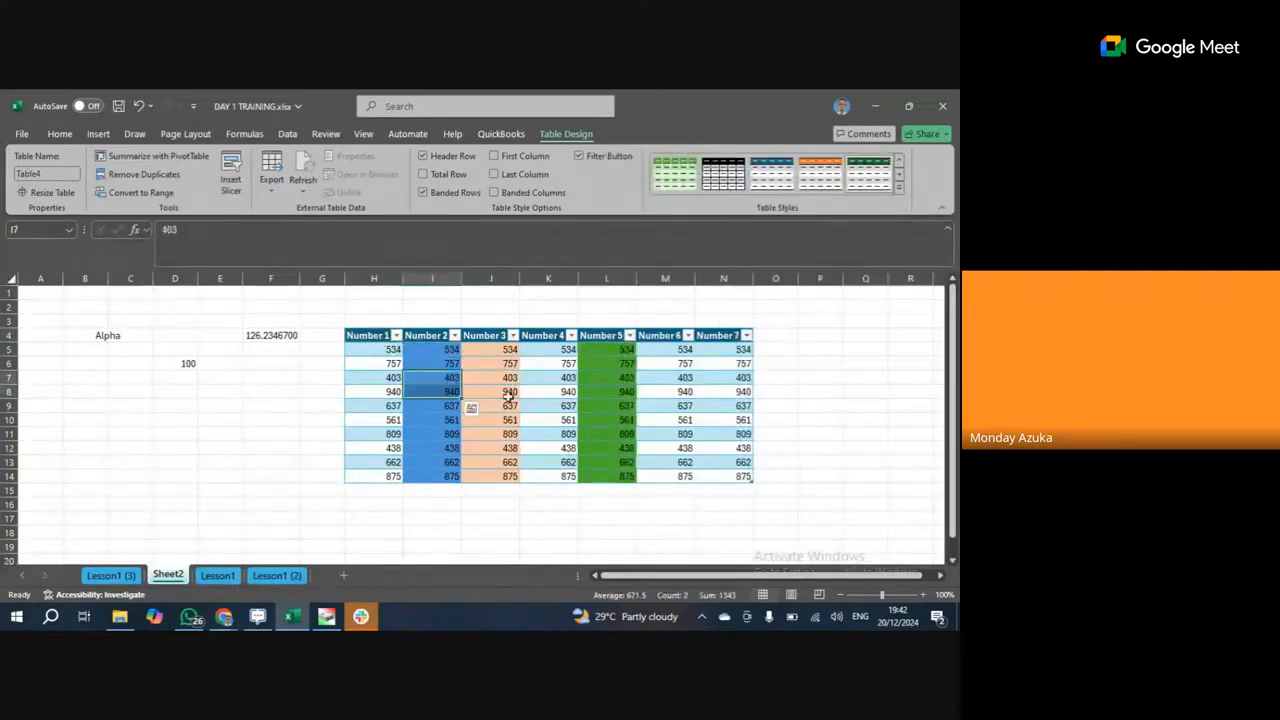
{"action": "left_click", "coordinate": [502, 393]}
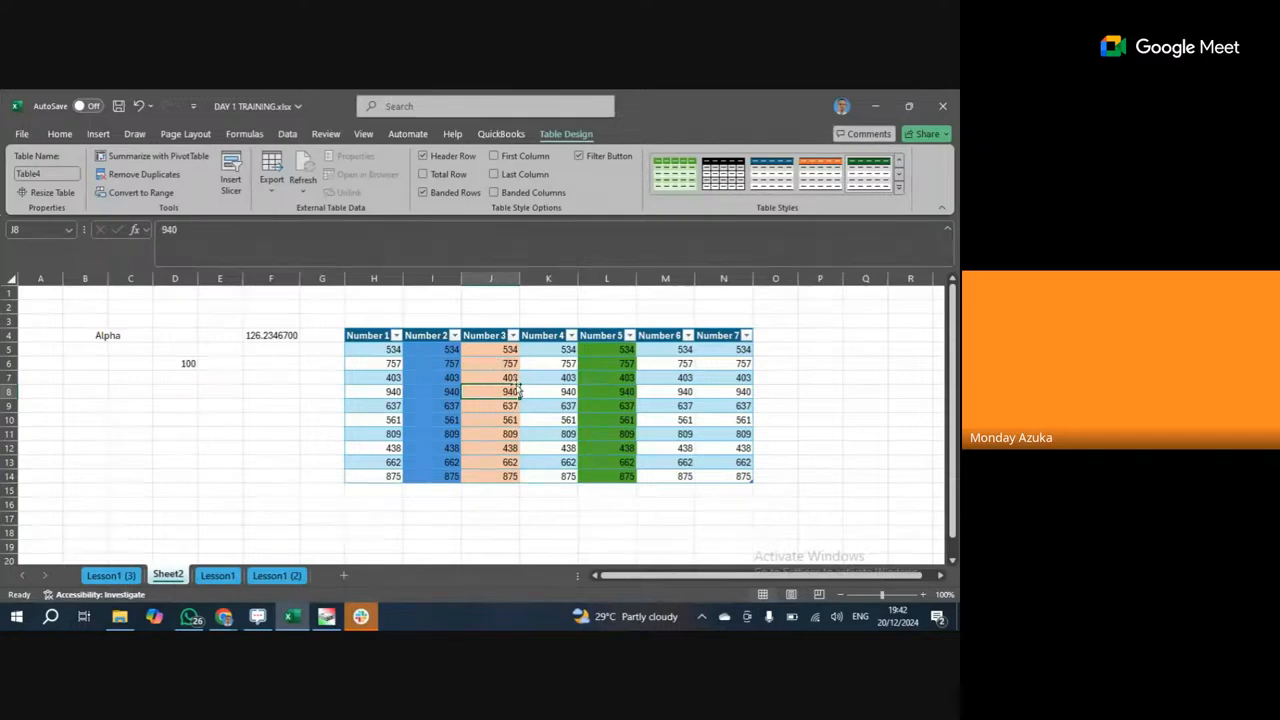
{"action": "left_click_drag", "start_coordinate": [380, 335], "coordinate": [700, 467]}
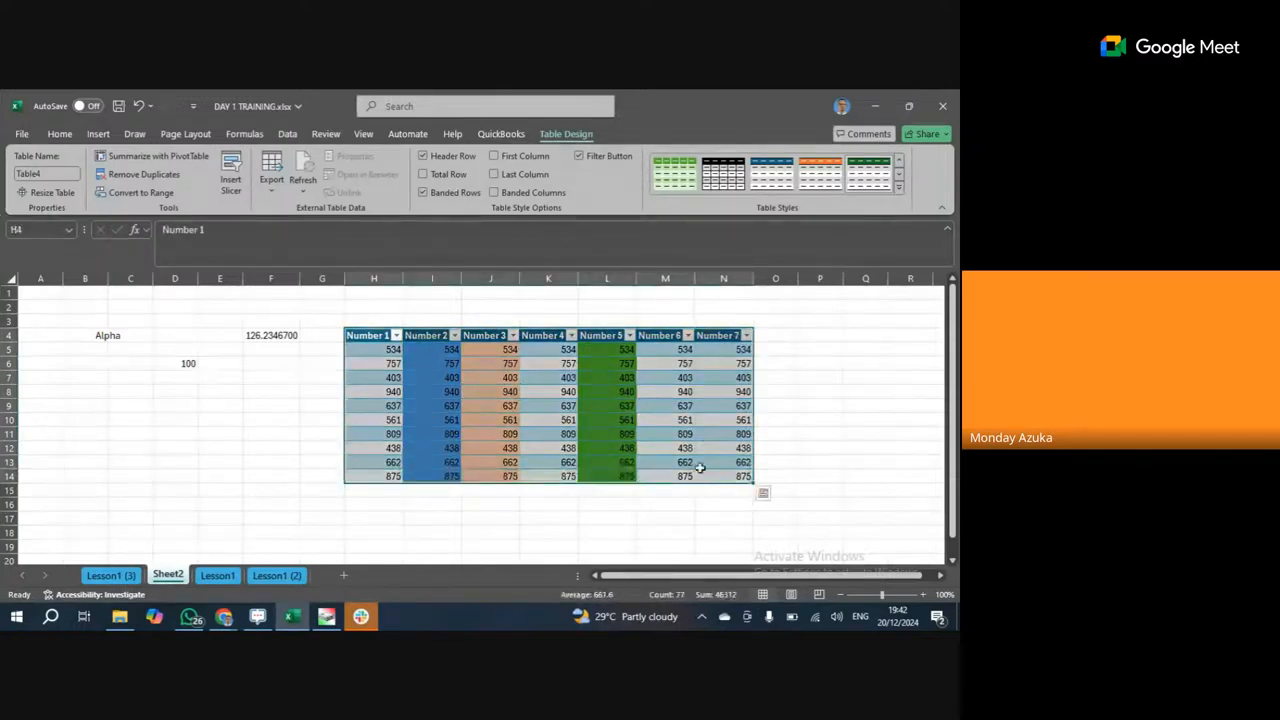
Remove the custom column fills from the table with No Fill.
{"action": "left_click", "coordinate": [72, 134]}
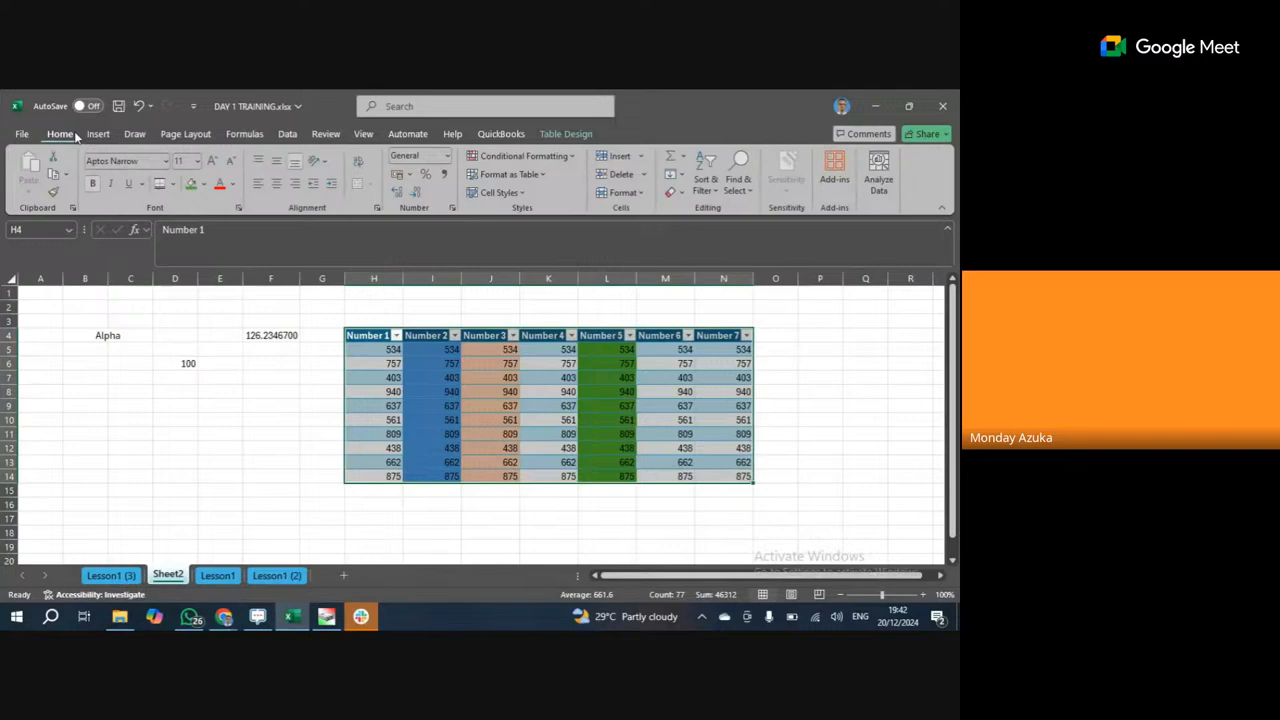
{"action": "left_click", "coordinate": [205, 186]}
{"action": "left_click", "coordinate": [254, 369]}
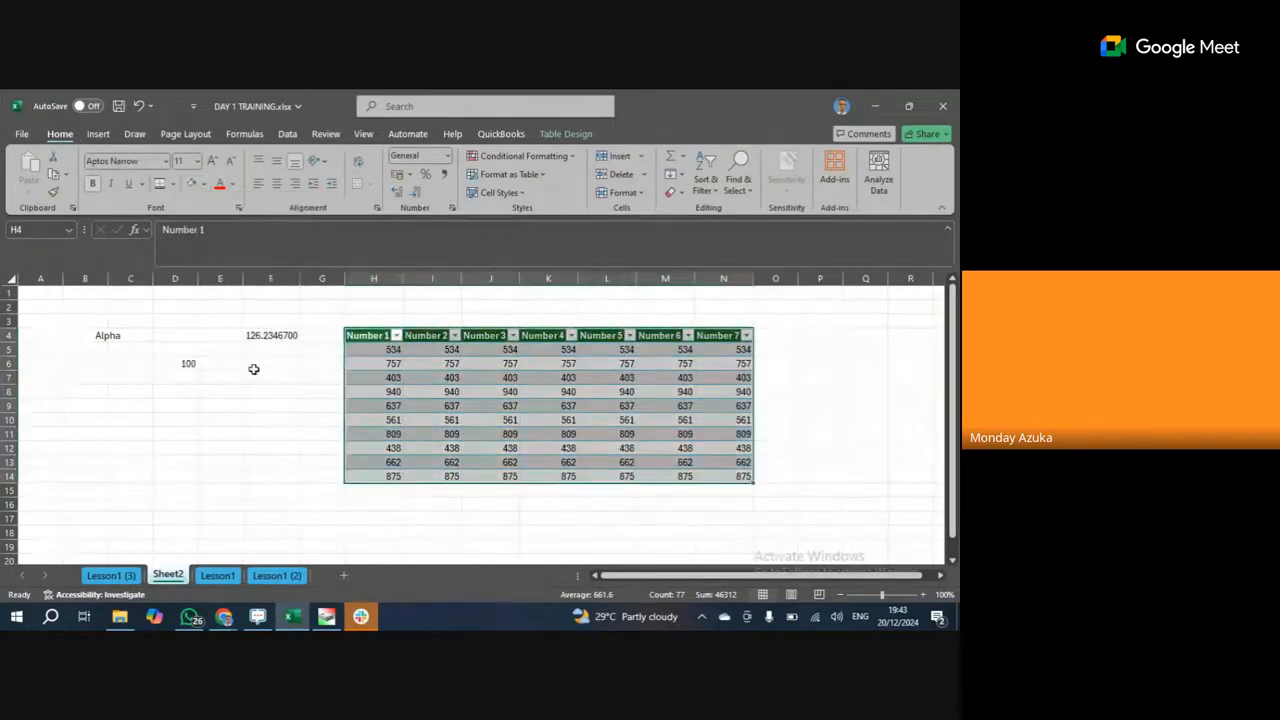
{"action": "left_click", "coordinate": [665, 476]}
{"action": "left_click", "coordinate": [448, 363]}
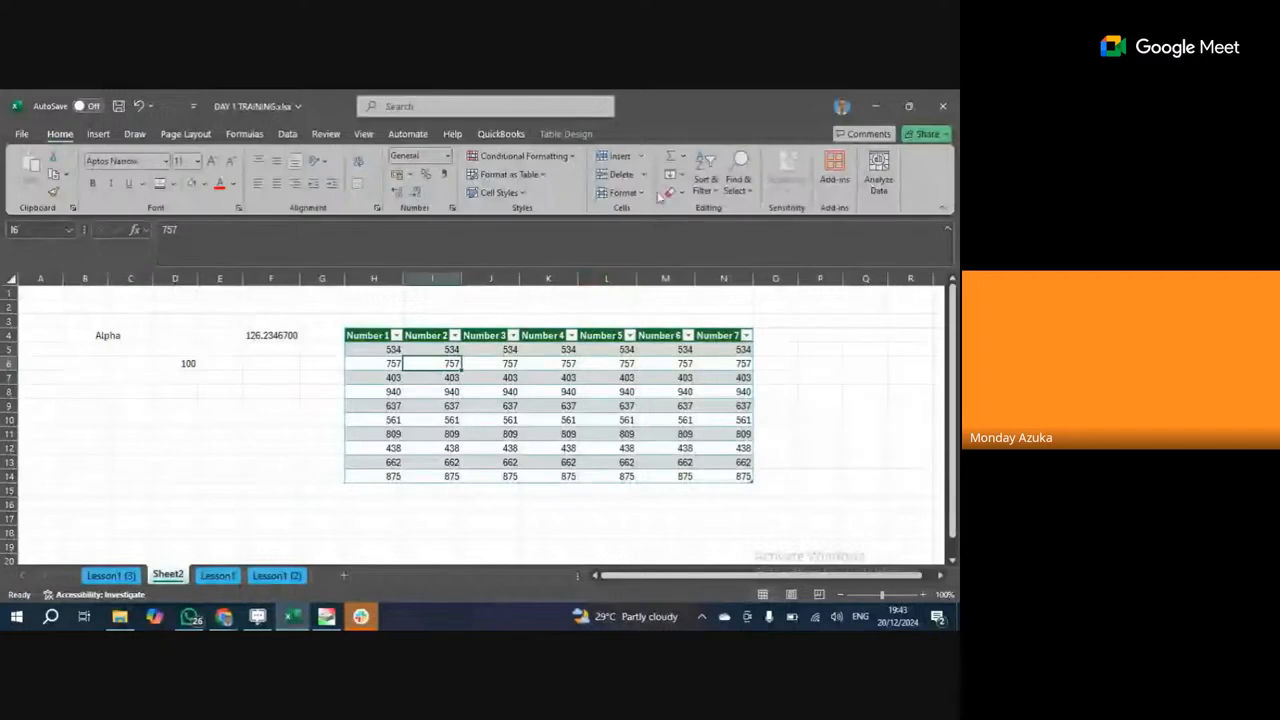
Apply the pink medium banded table style to Table4.
{"action": "left_click", "coordinate": [566, 134]}
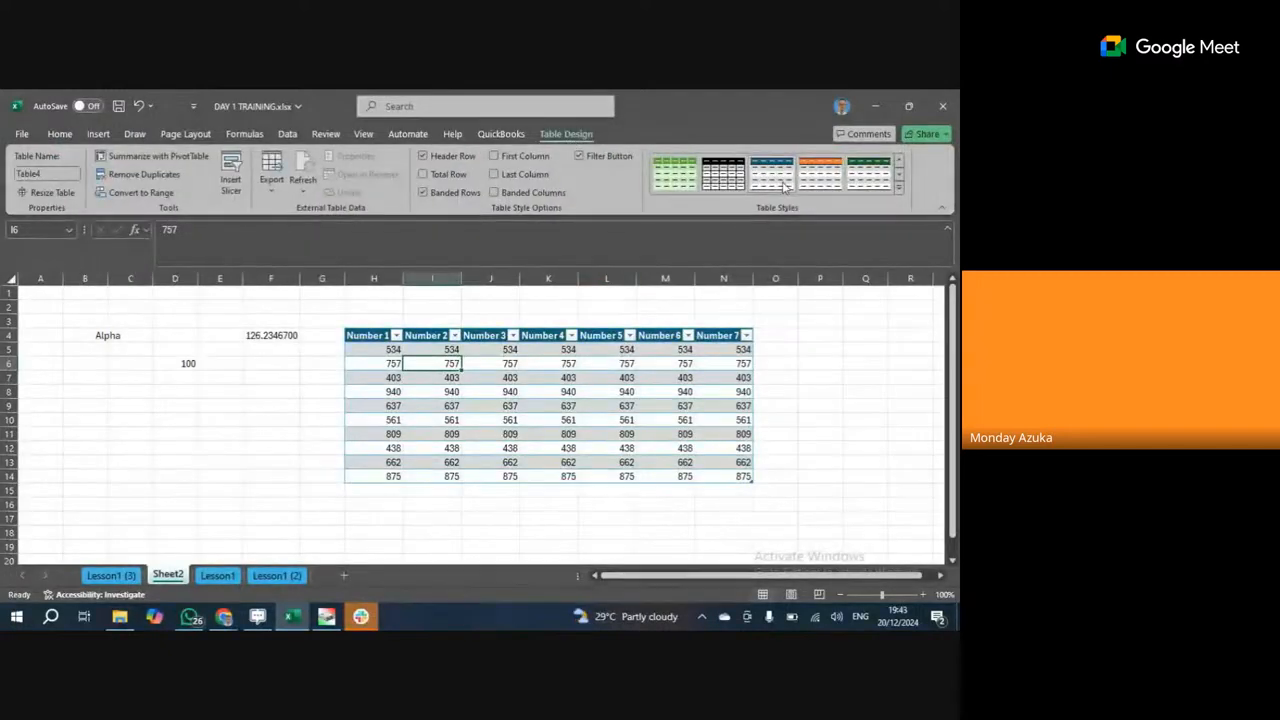
{"action": "left_click", "coordinate": [898, 192]}
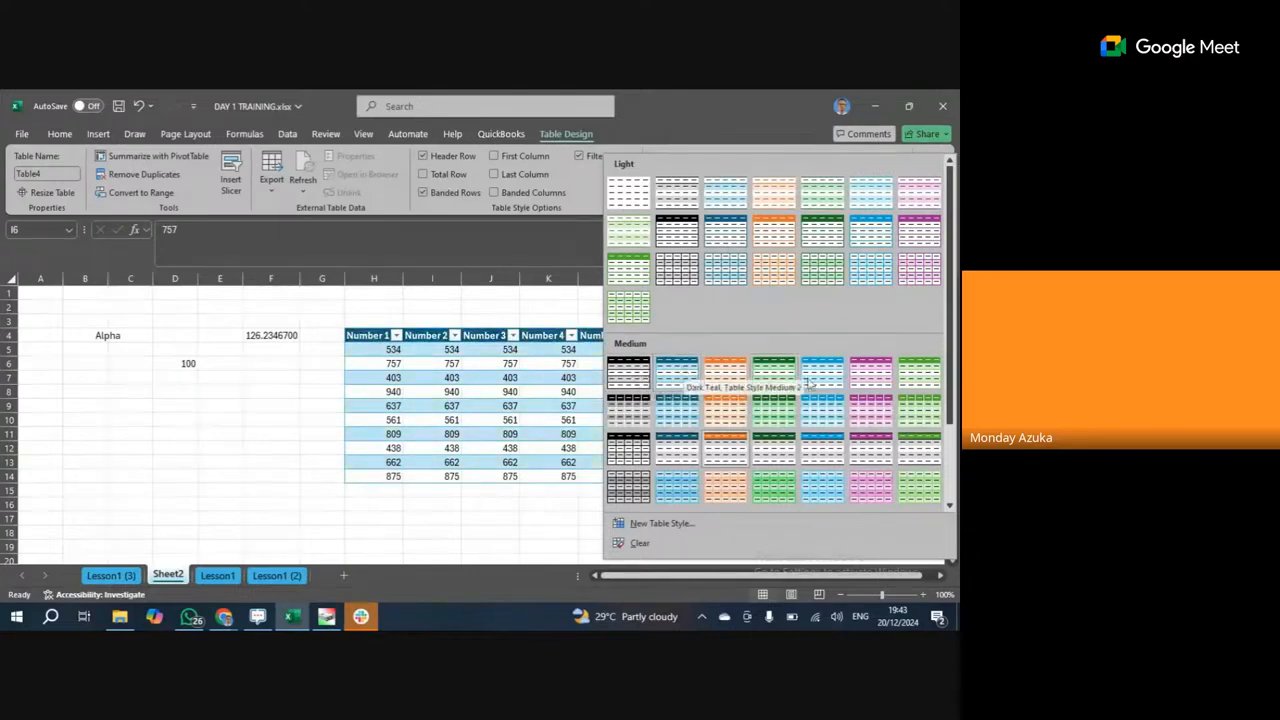
{"action": "left_click", "coordinate": [870, 378]}
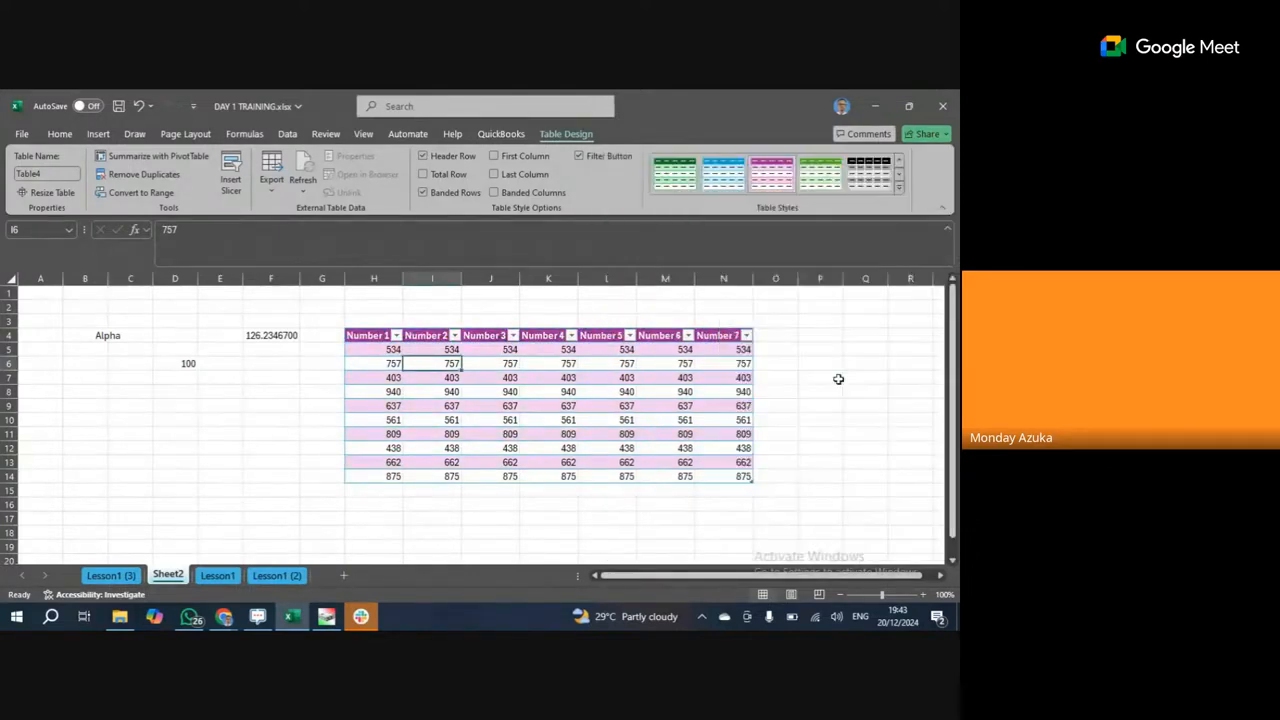
{"action": "left_click", "coordinate": [608, 402]}
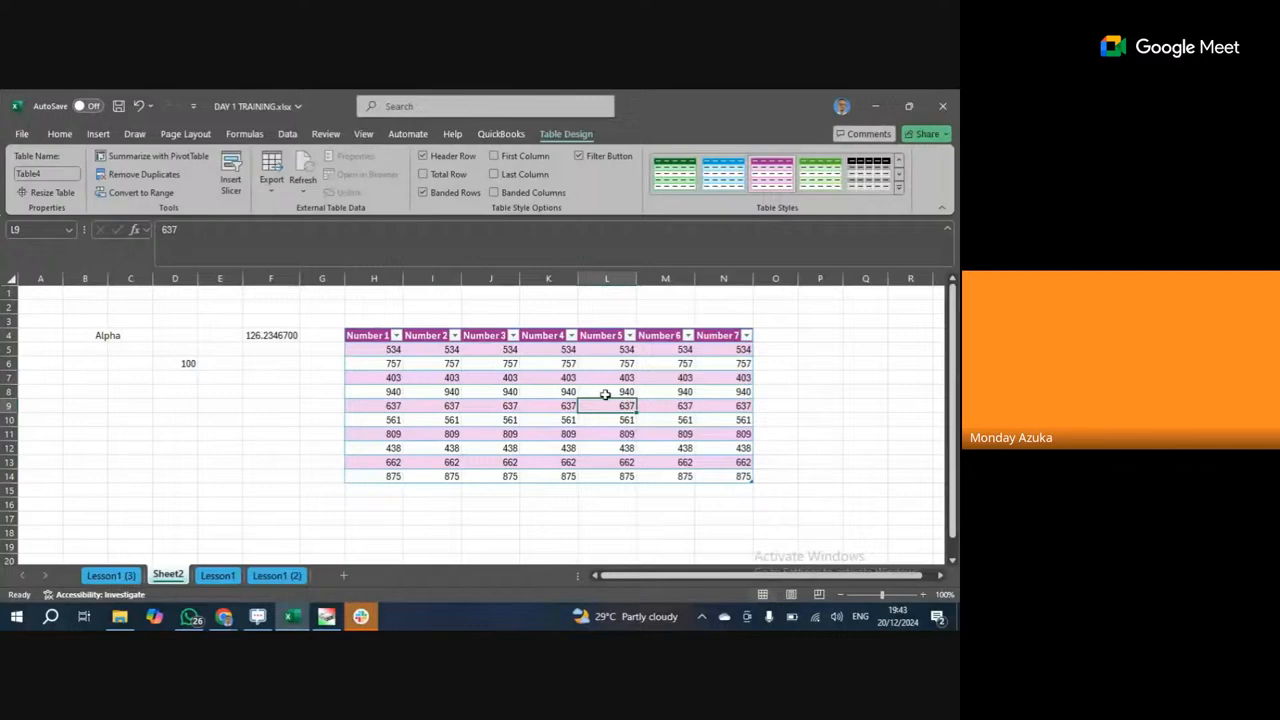
Bring up the Pictures options under Insert > Illustrations.
{"action": "left_click", "coordinate": [97, 133]}
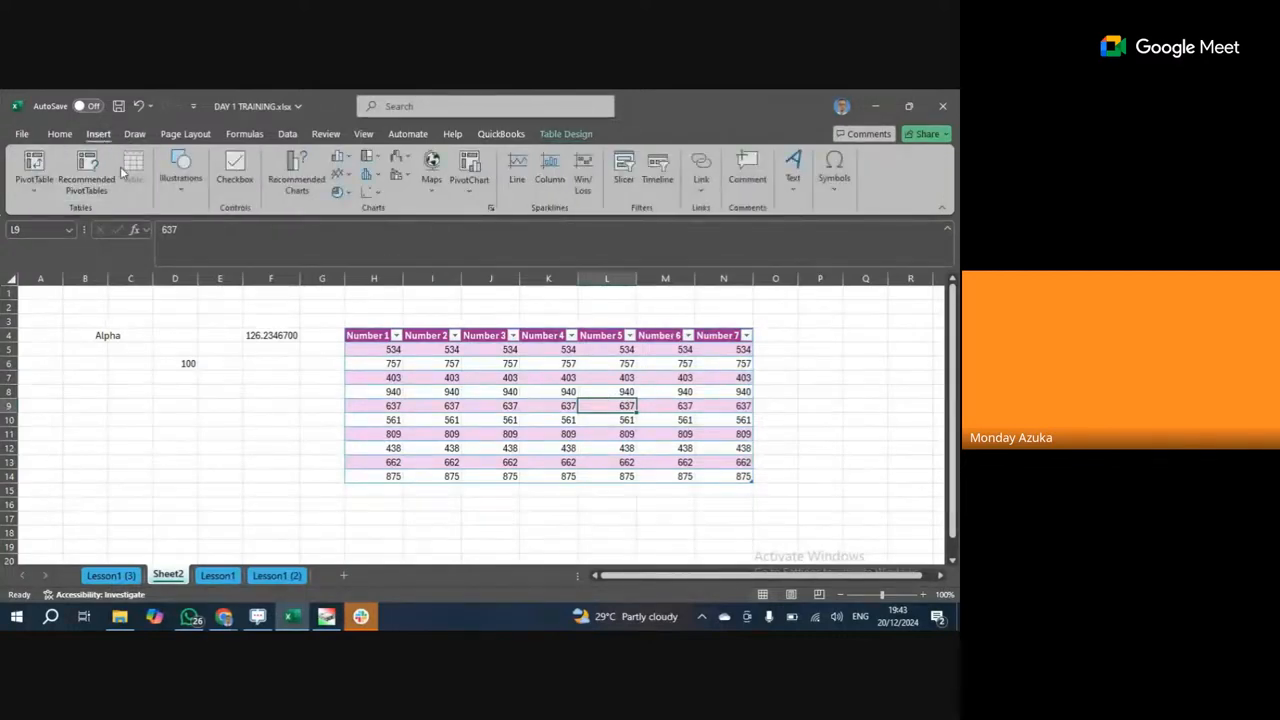
{"action": "left_click", "coordinate": [182, 197]}
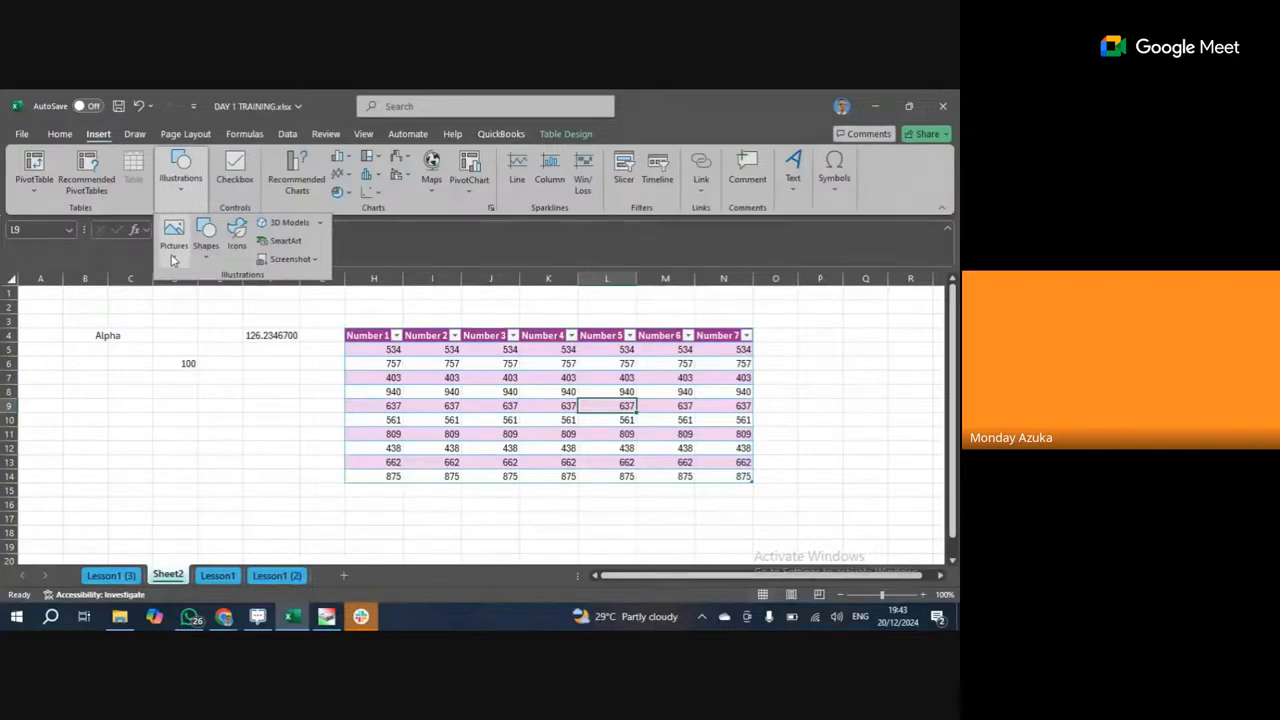
{"action": "left_click", "coordinate": [172, 257]}
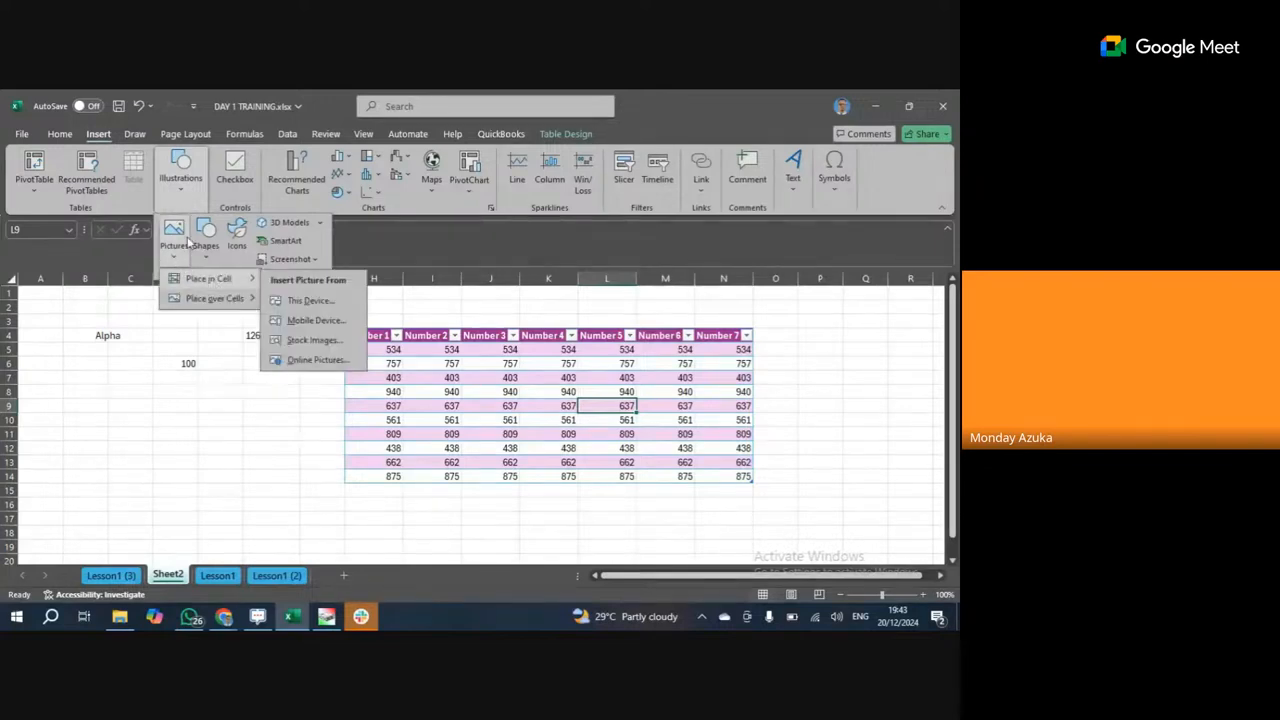
Draw an Oval shape spanning cells B8 to F18, left of the table.
{"action": "left_click", "coordinate": [205, 238]}
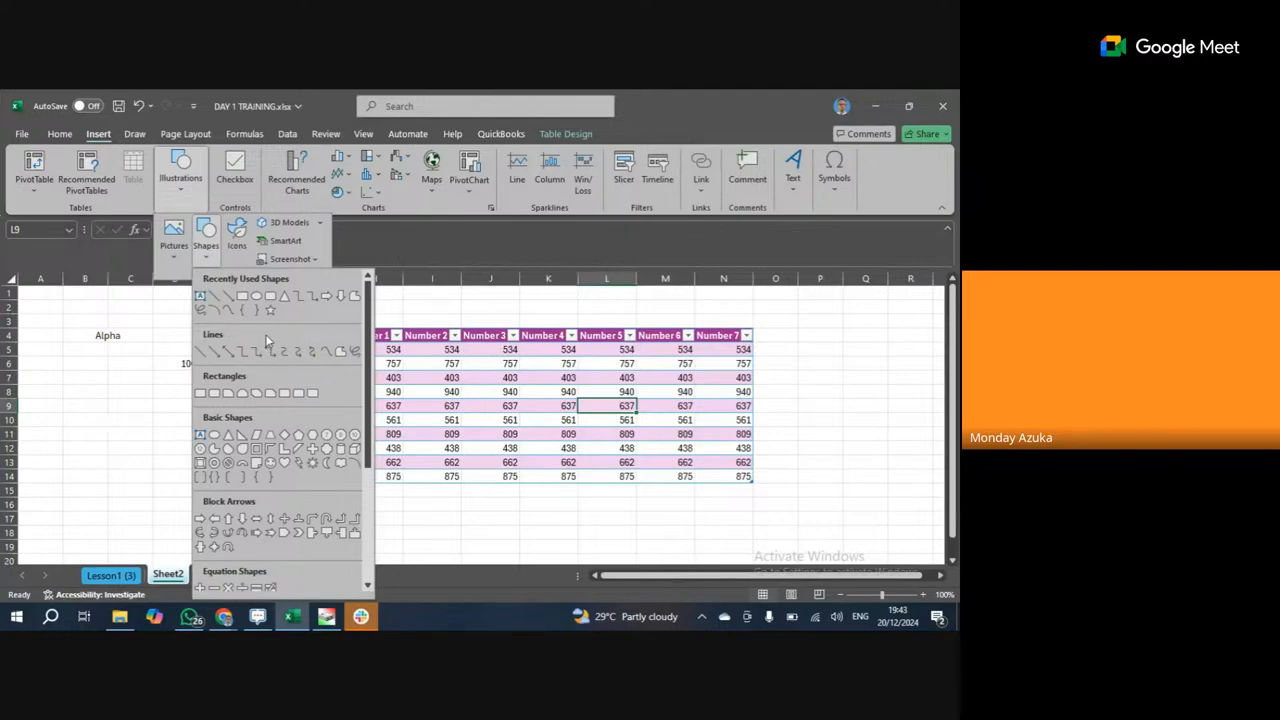
{"action": "left_click", "coordinate": [257, 297]}
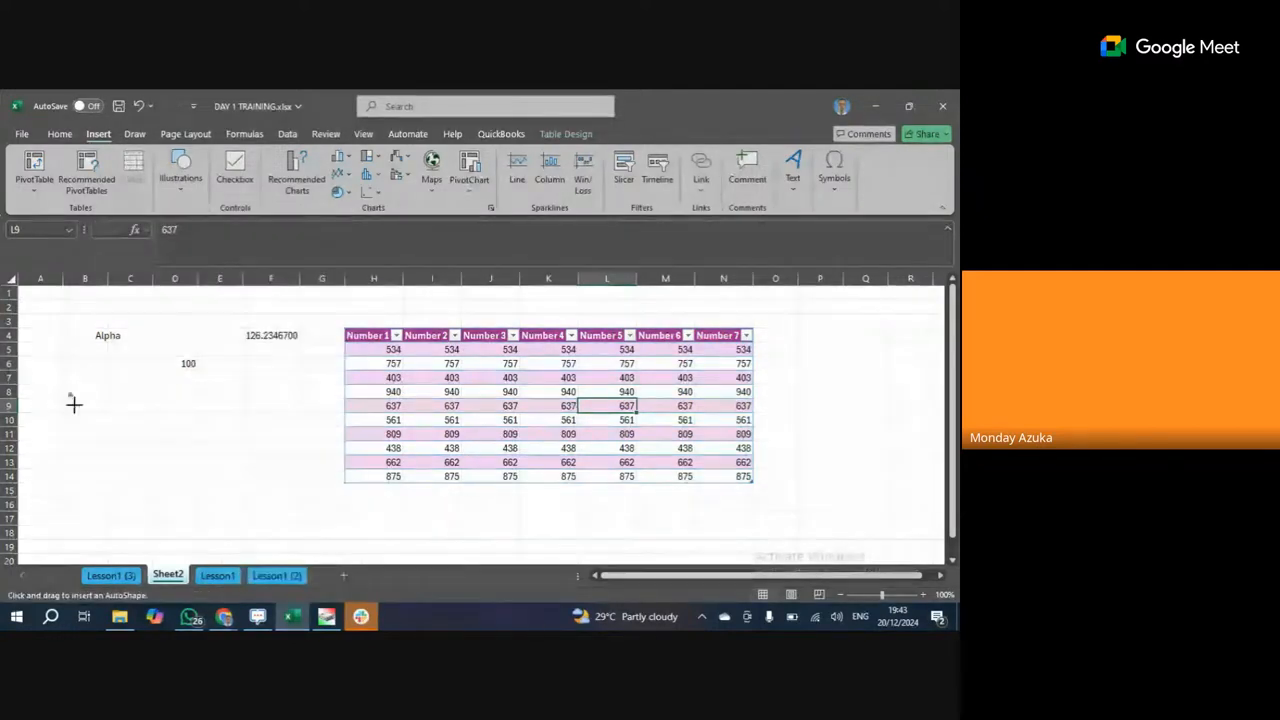
{"action": "left_click_drag", "start_coordinate": [68, 392], "coordinate": [332, 539]}
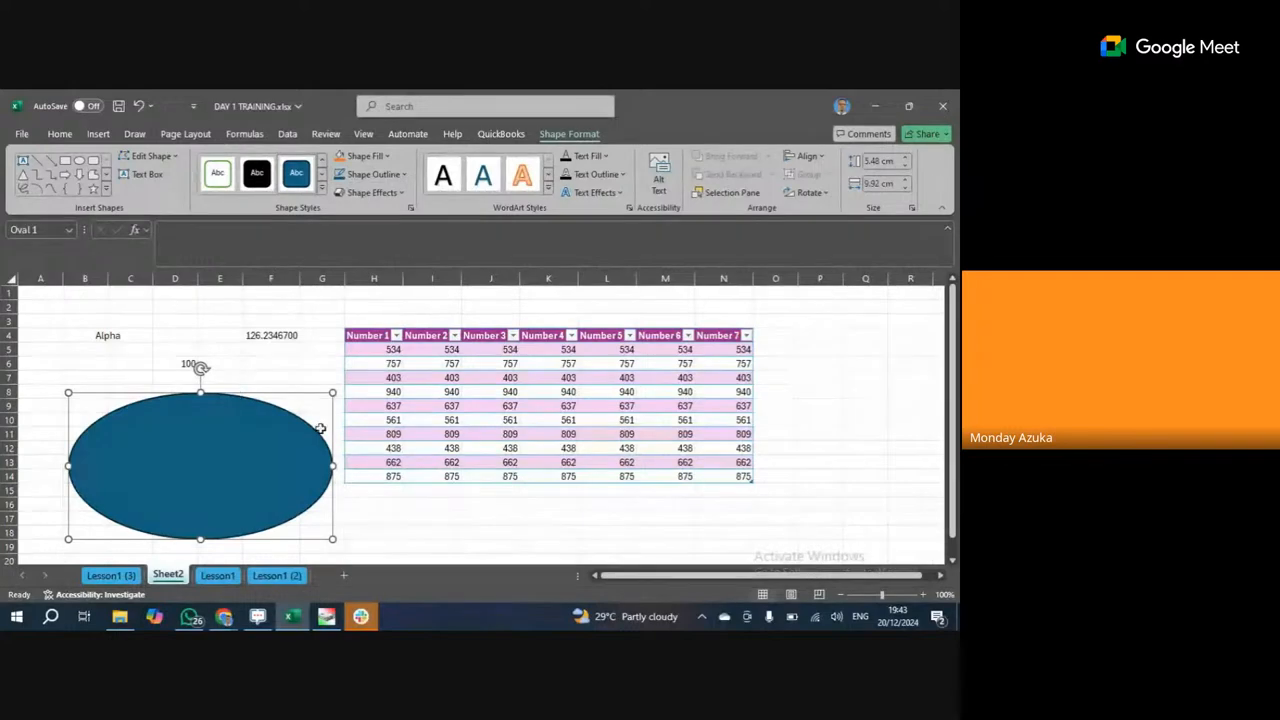
{"action": "left_click", "coordinate": [312, 377]}
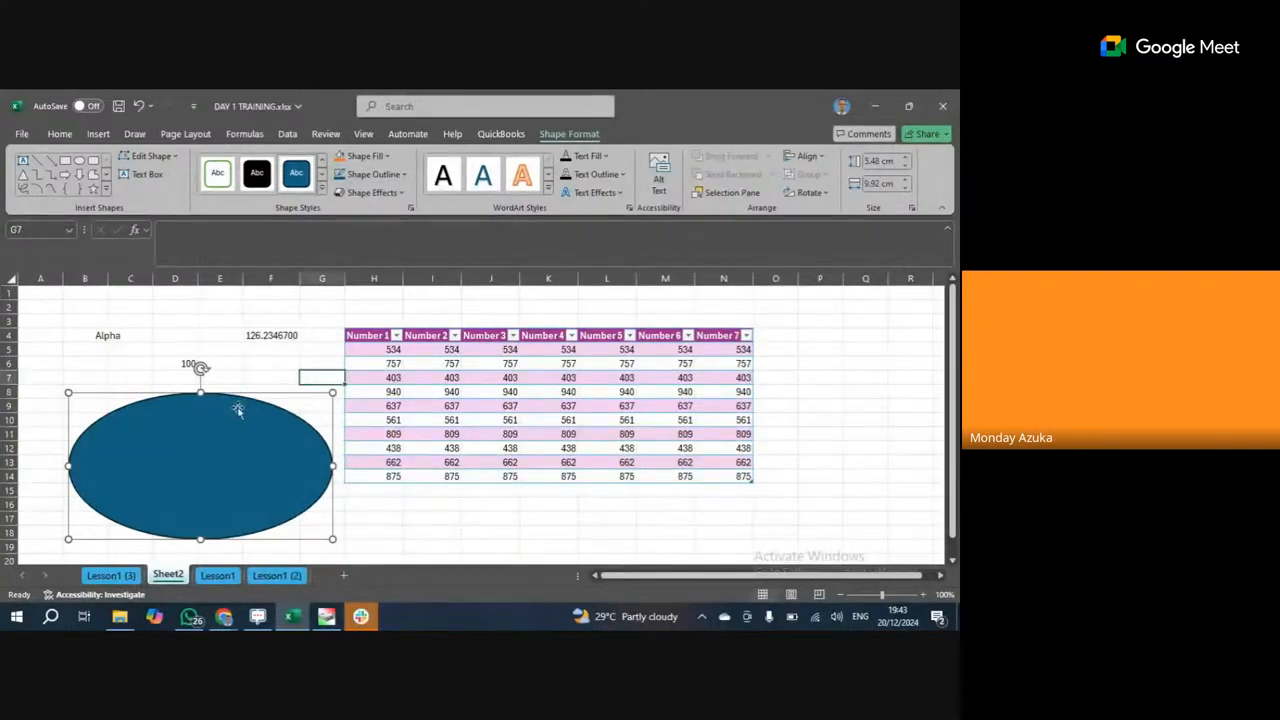
Fill the oval with dark orange instead of blue.
{"action": "left_click", "coordinate": [267, 456]}
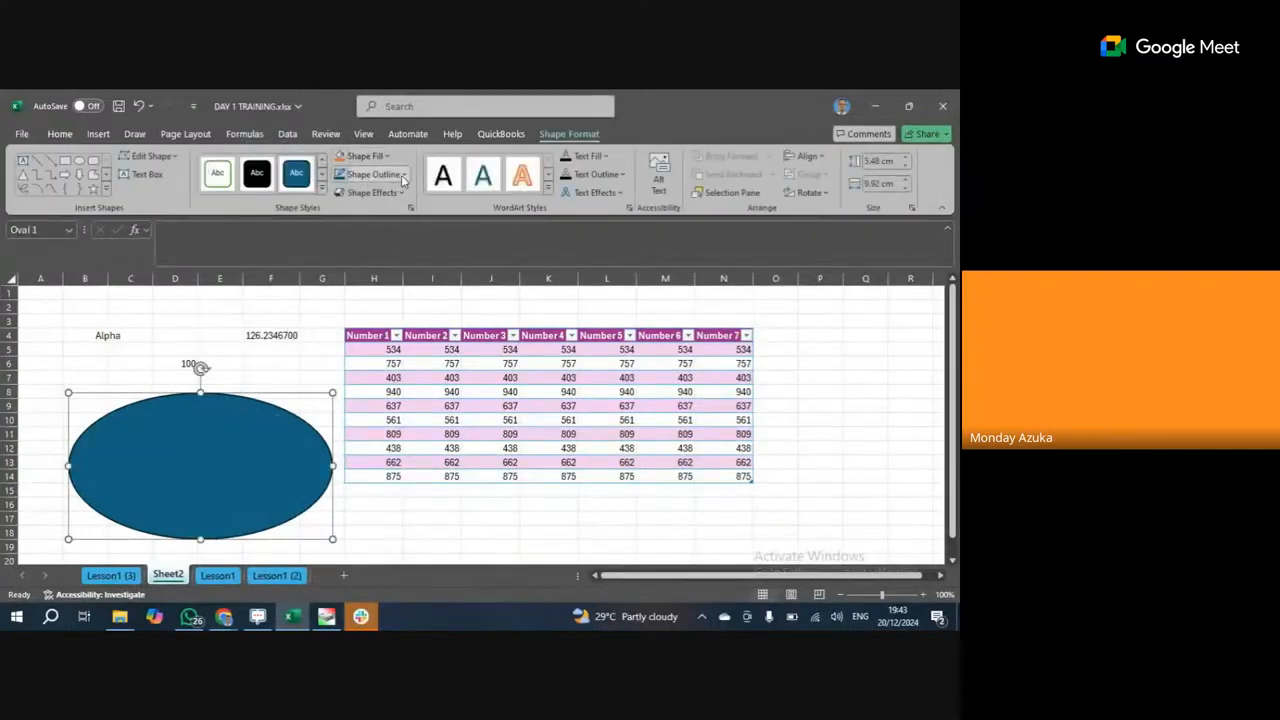
{"action": "left_click", "coordinate": [404, 176]}
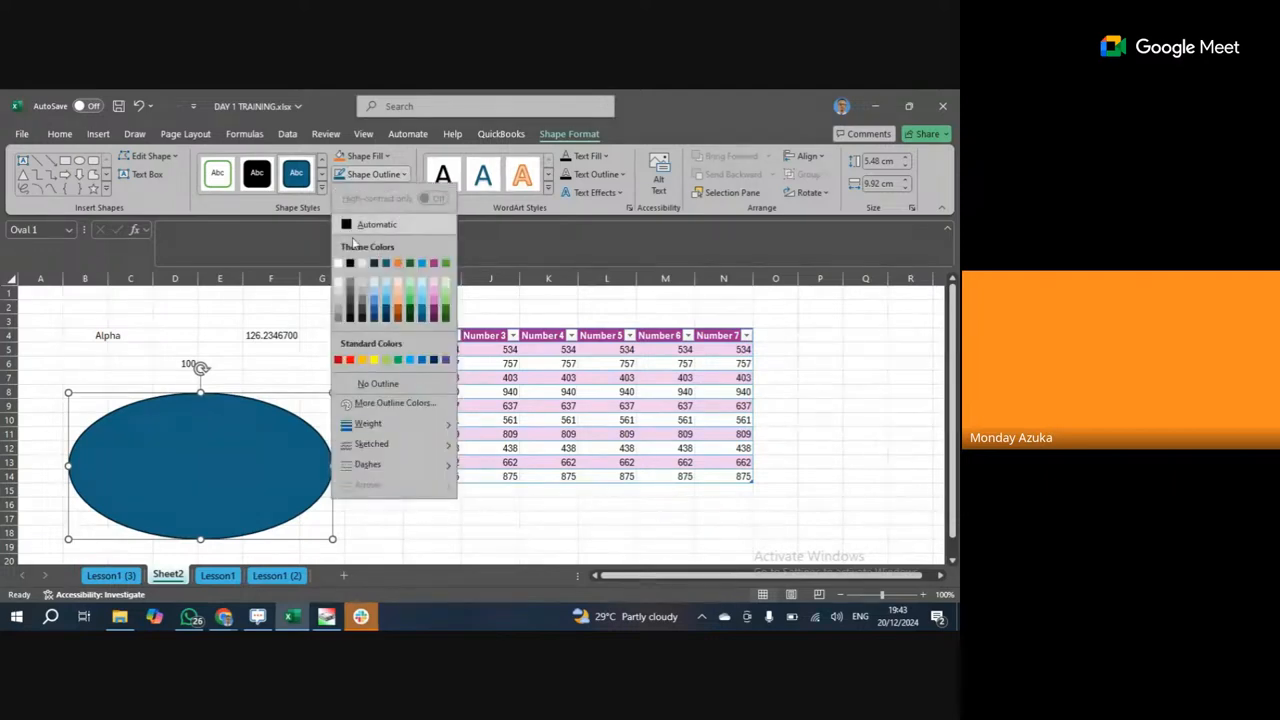
{"action": "mouse_move", "coordinate": [385, 424]}
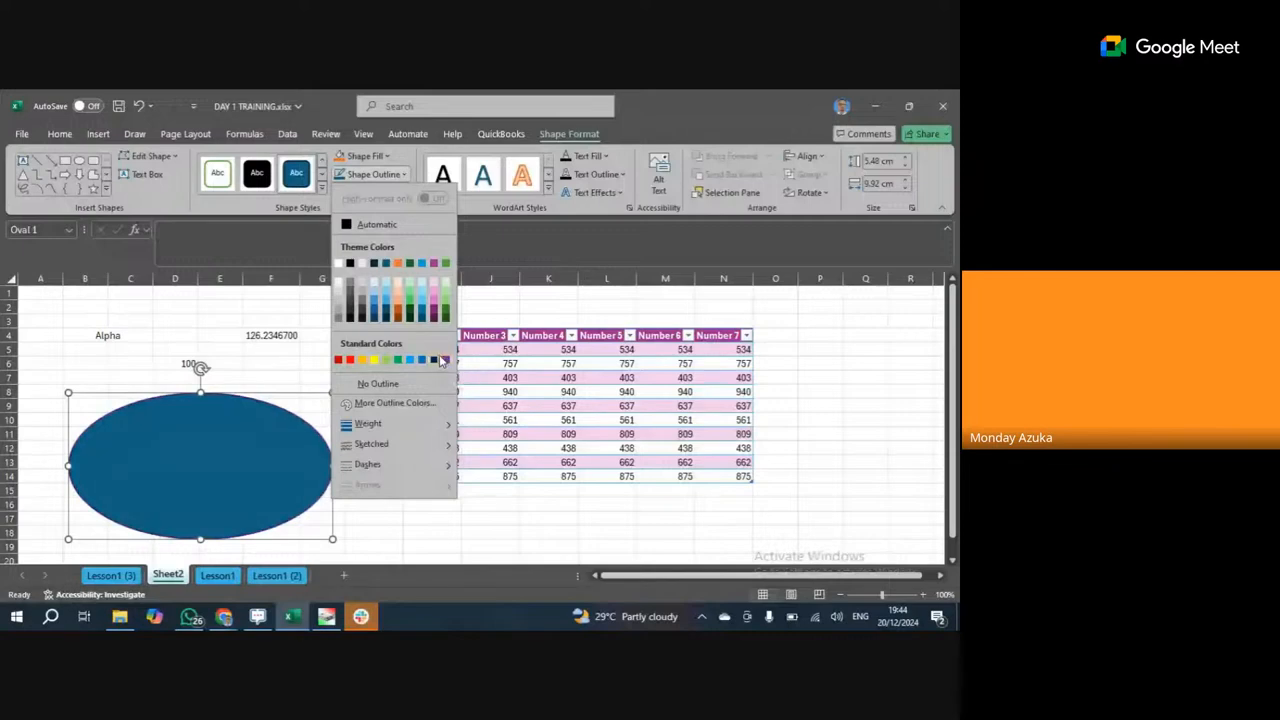
{"action": "left_click", "coordinate": [385, 158]}
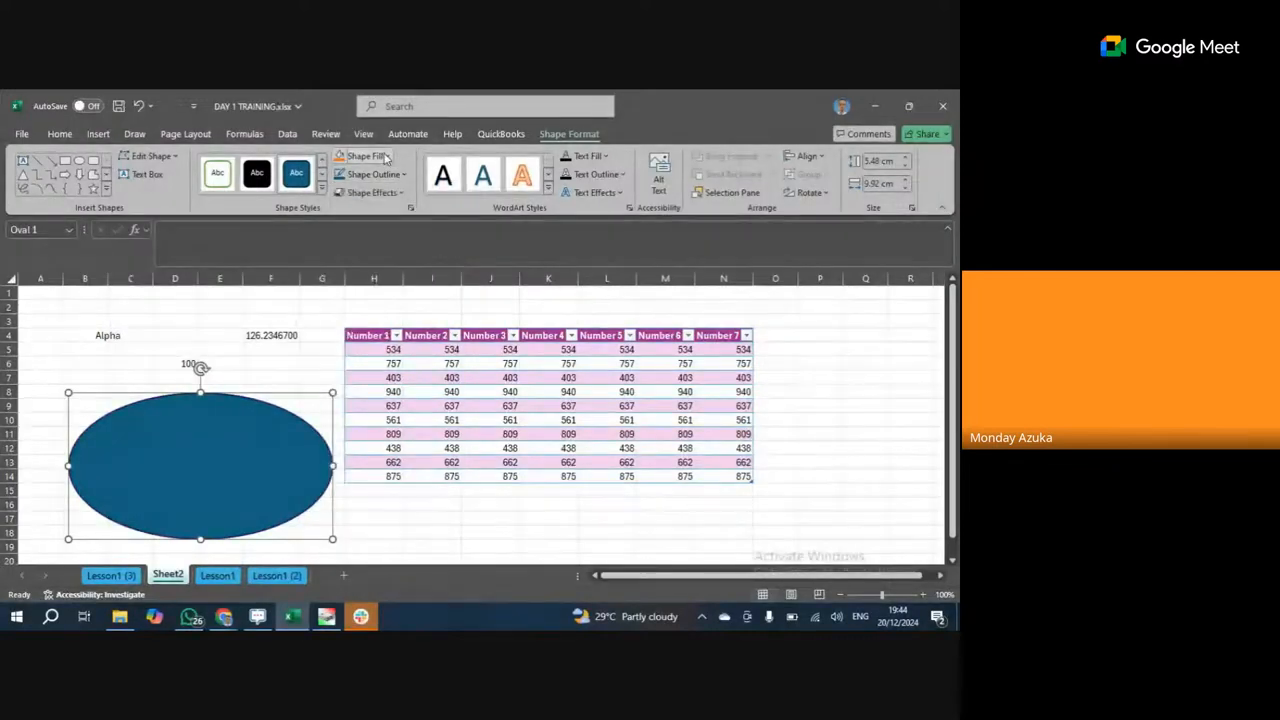
{"action": "left_click", "coordinate": [364, 159]}
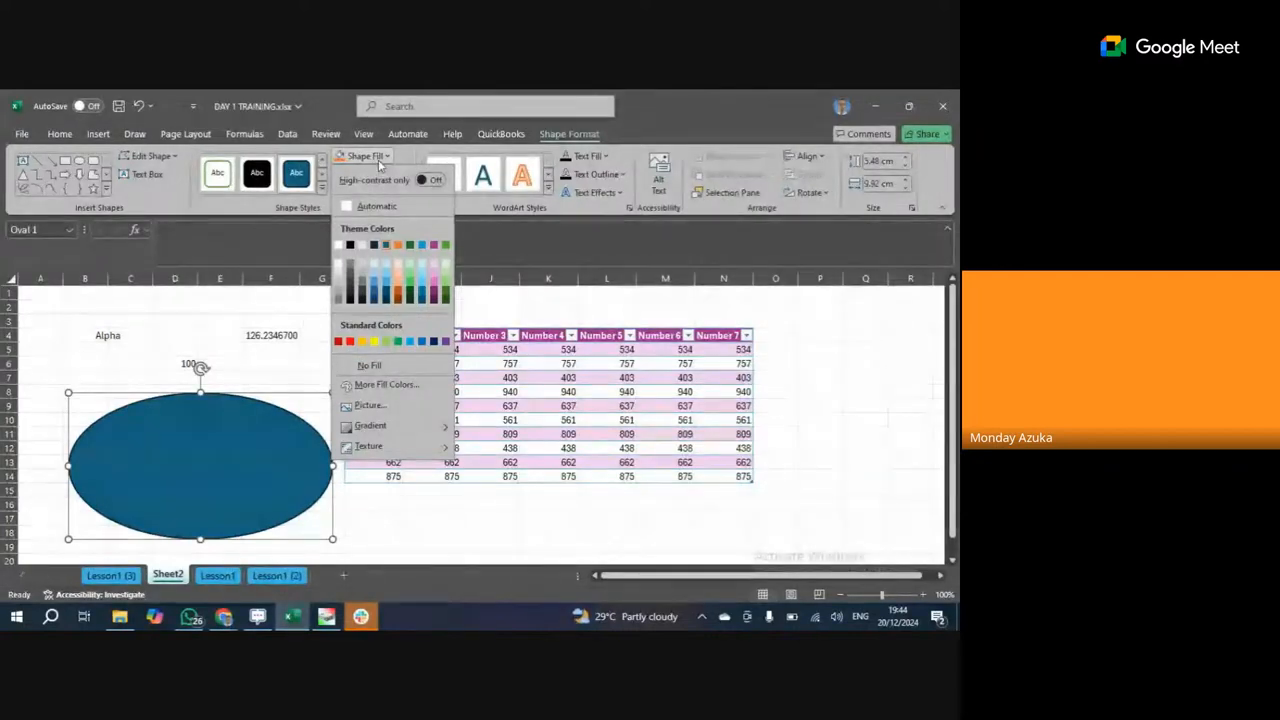
{"action": "left_click", "coordinate": [398, 297]}
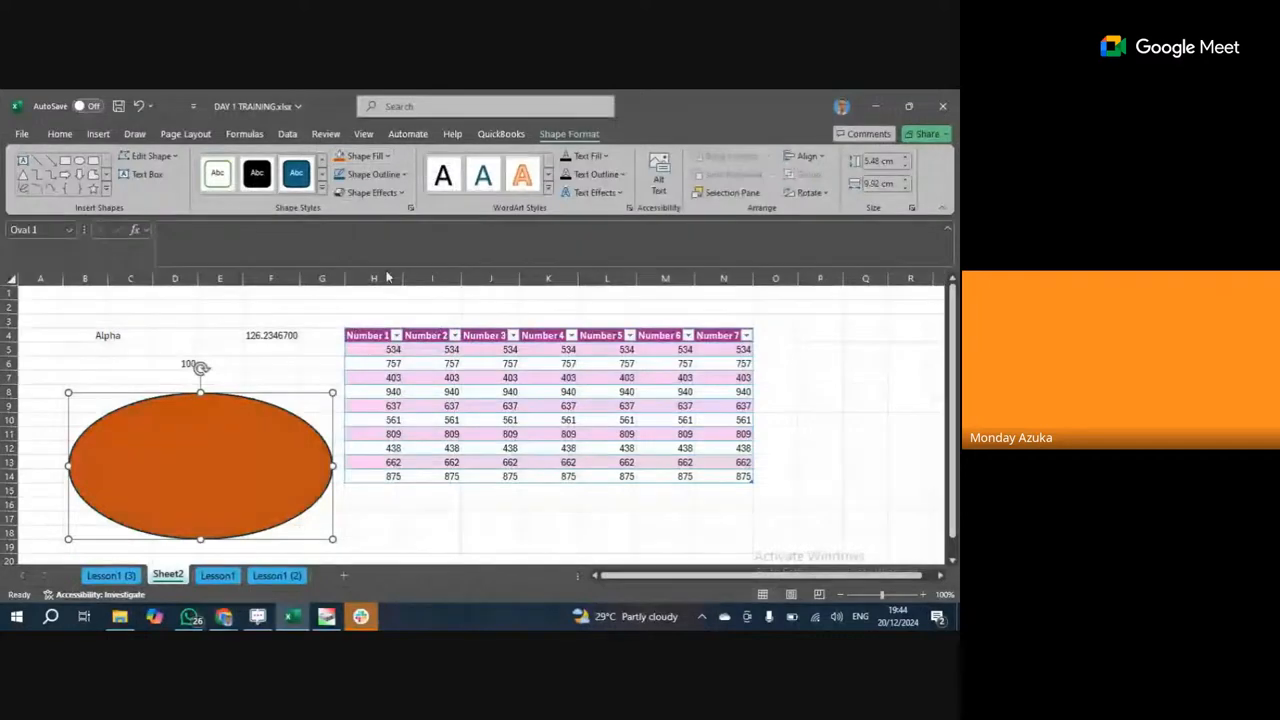
Apply a Glow effect to the oval.
{"action": "left_click", "coordinate": [397, 193]}
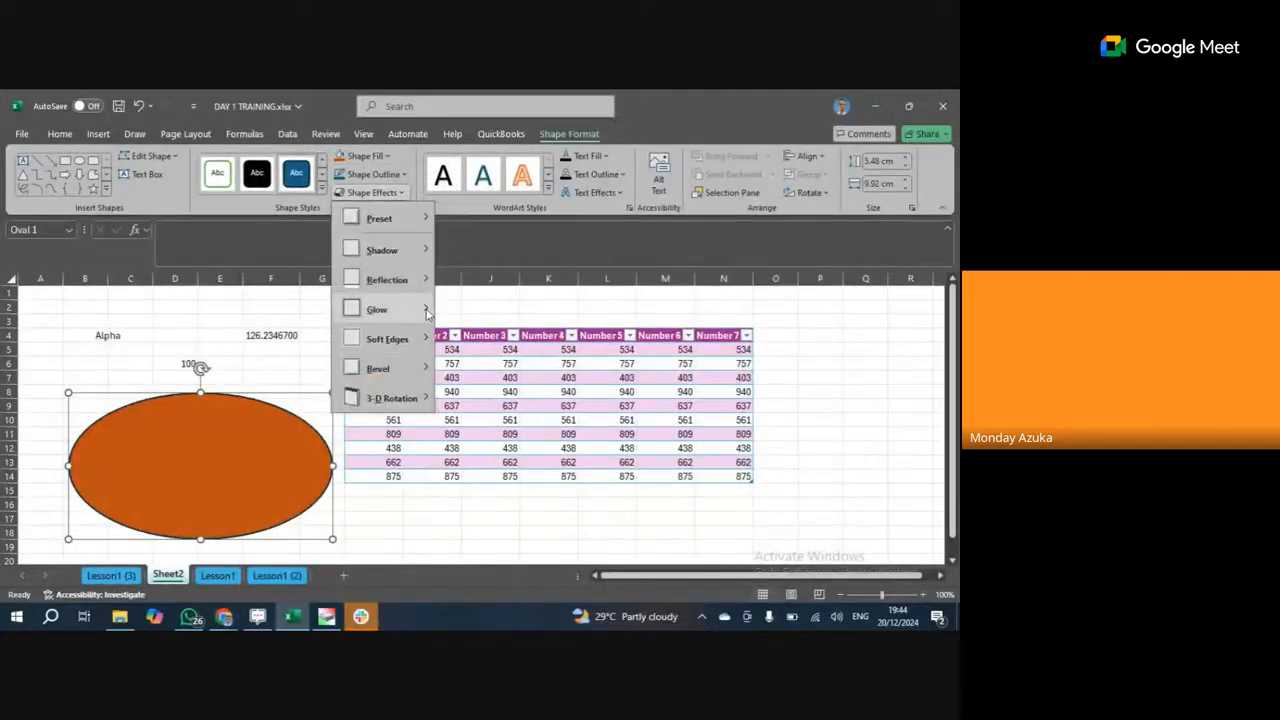
{"action": "mouse_move", "coordinate": [427, 313]}
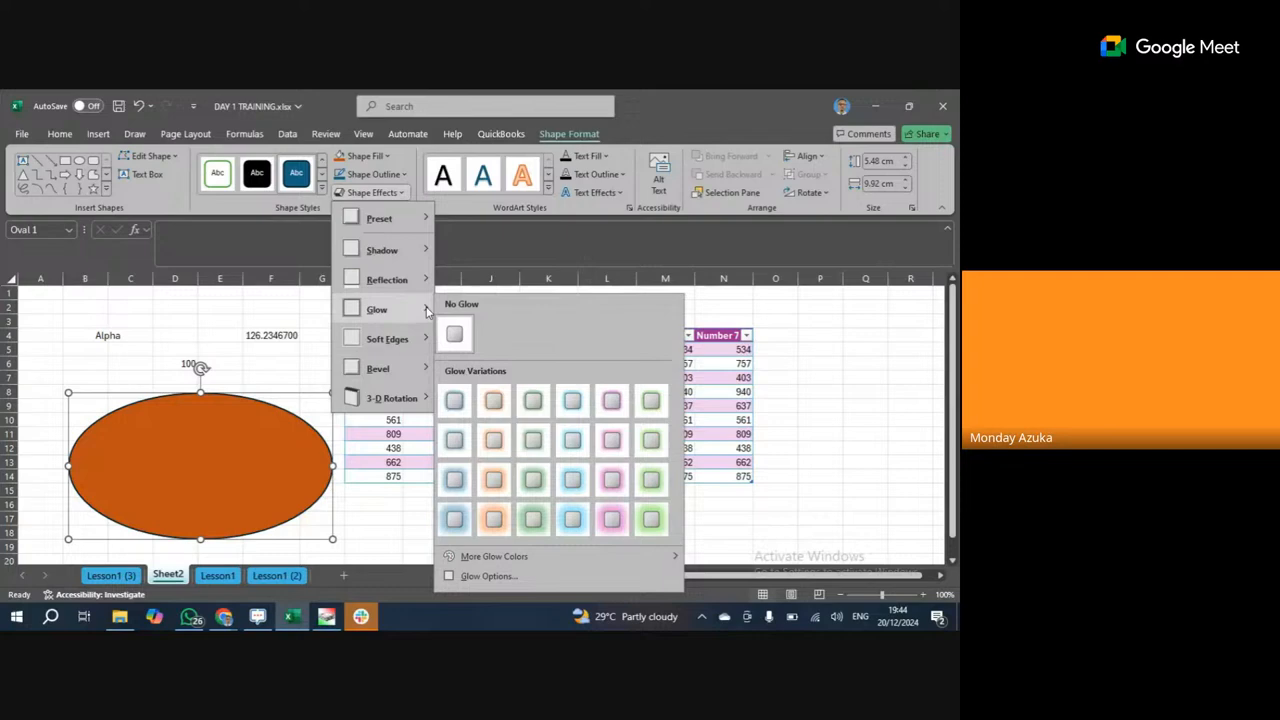
{"action": "left_click", "coordinate": [494, 402]}
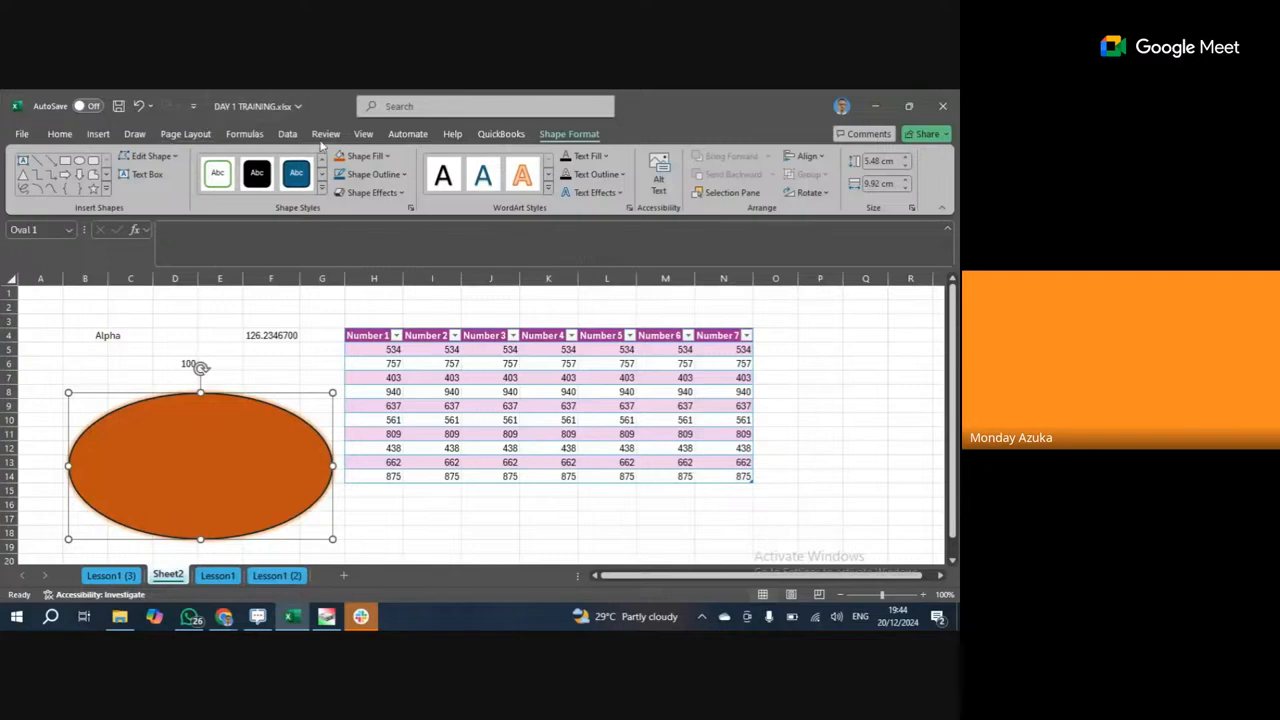
{"action": "left_click", "coordinate": [98, 134]}
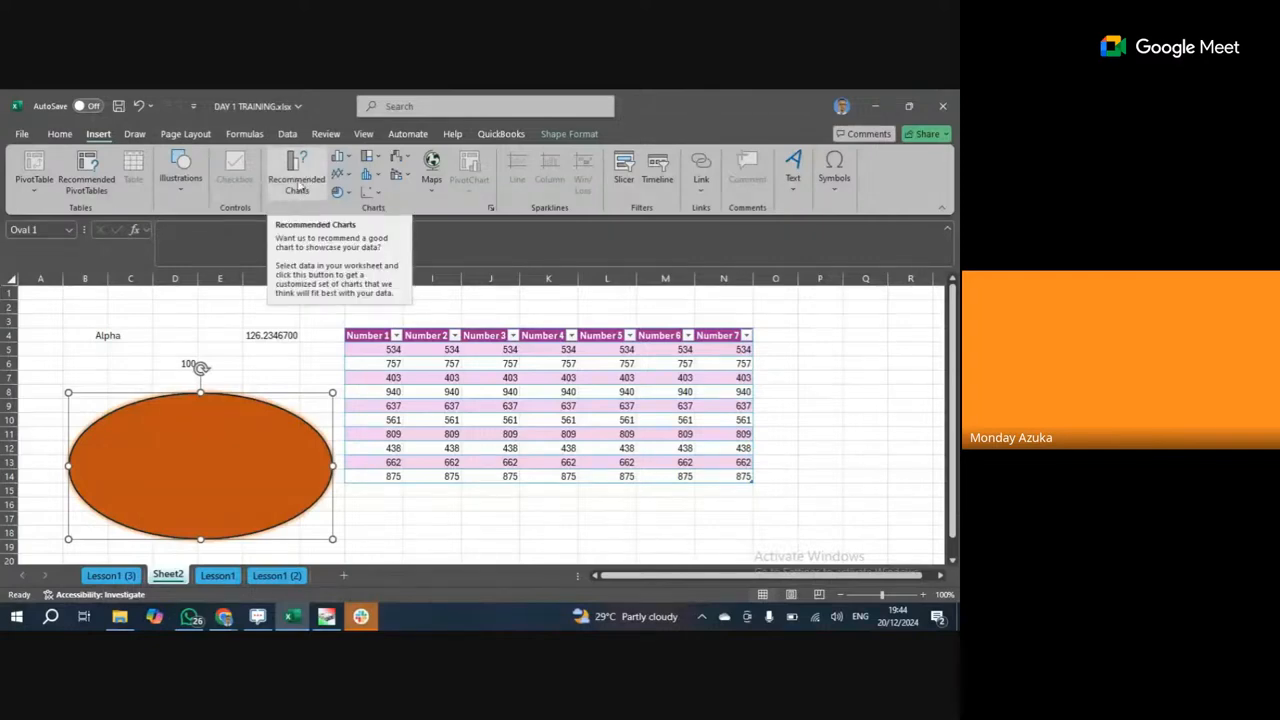
{"action": "left_click", "coordinate": [181, 168]}
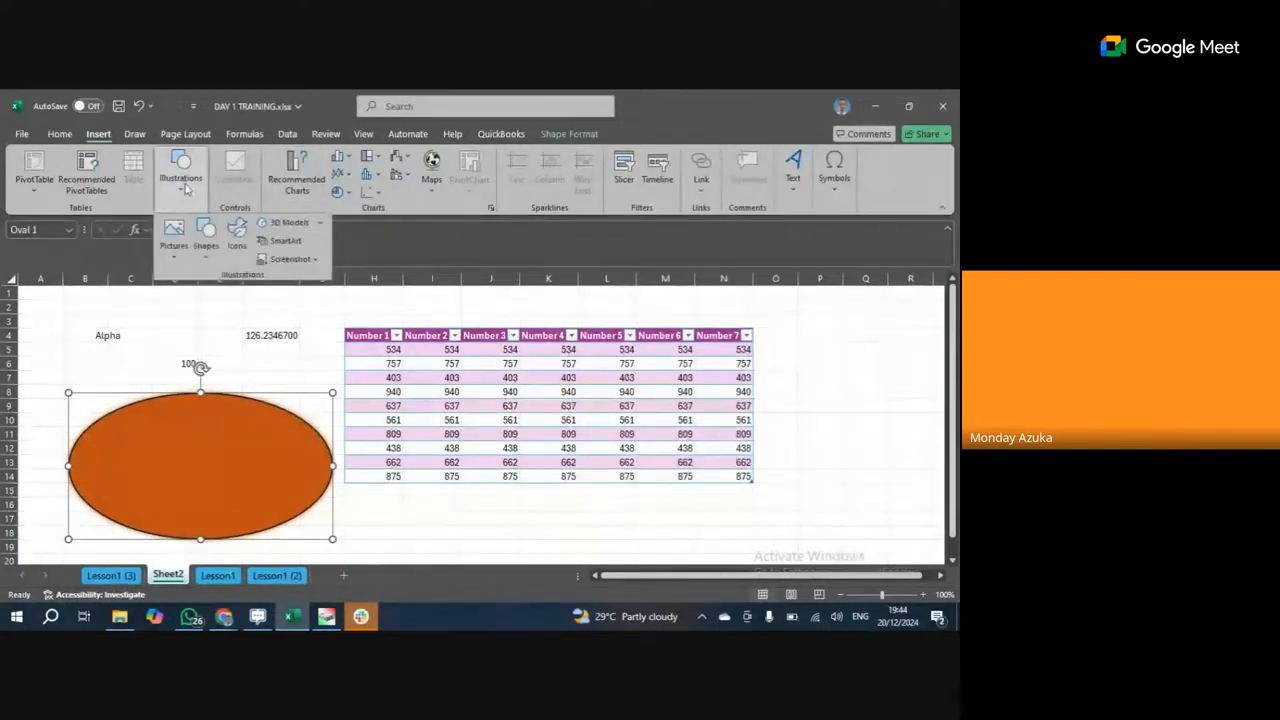
{"action": "left_click", "coordinate": [302, 167]}
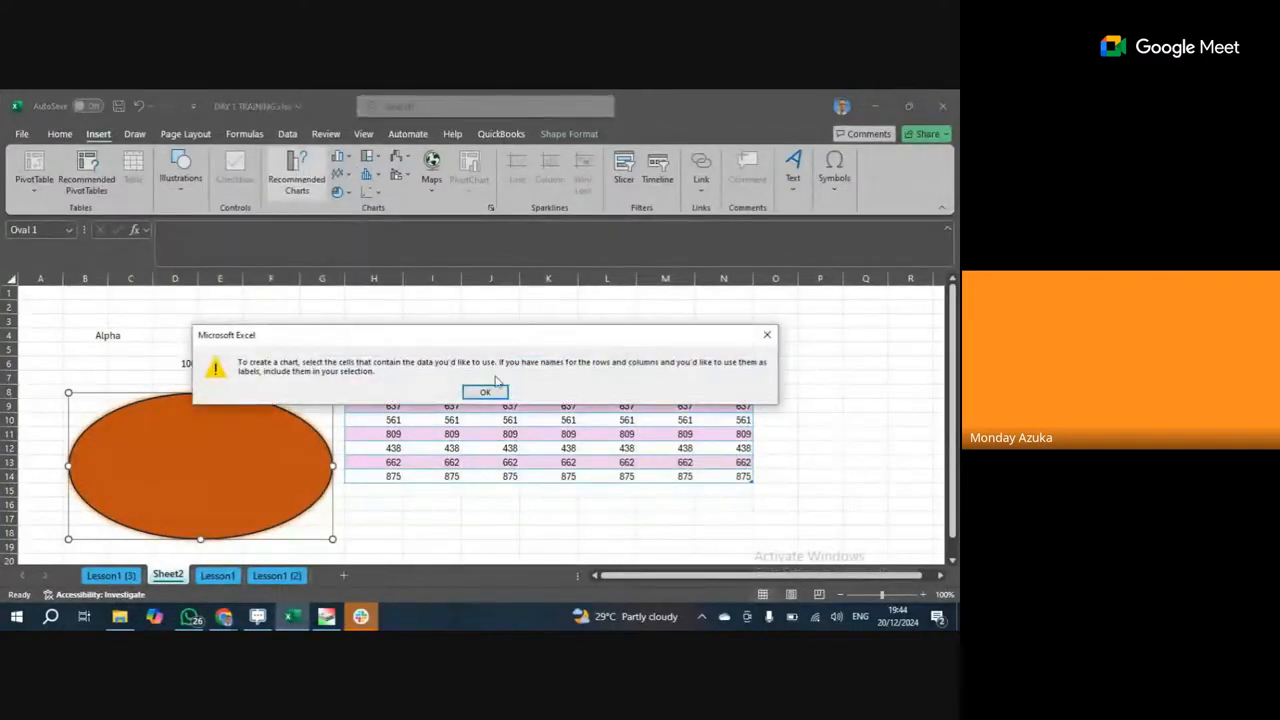
{"action": "left_click", "coordinate": [766, 337]}
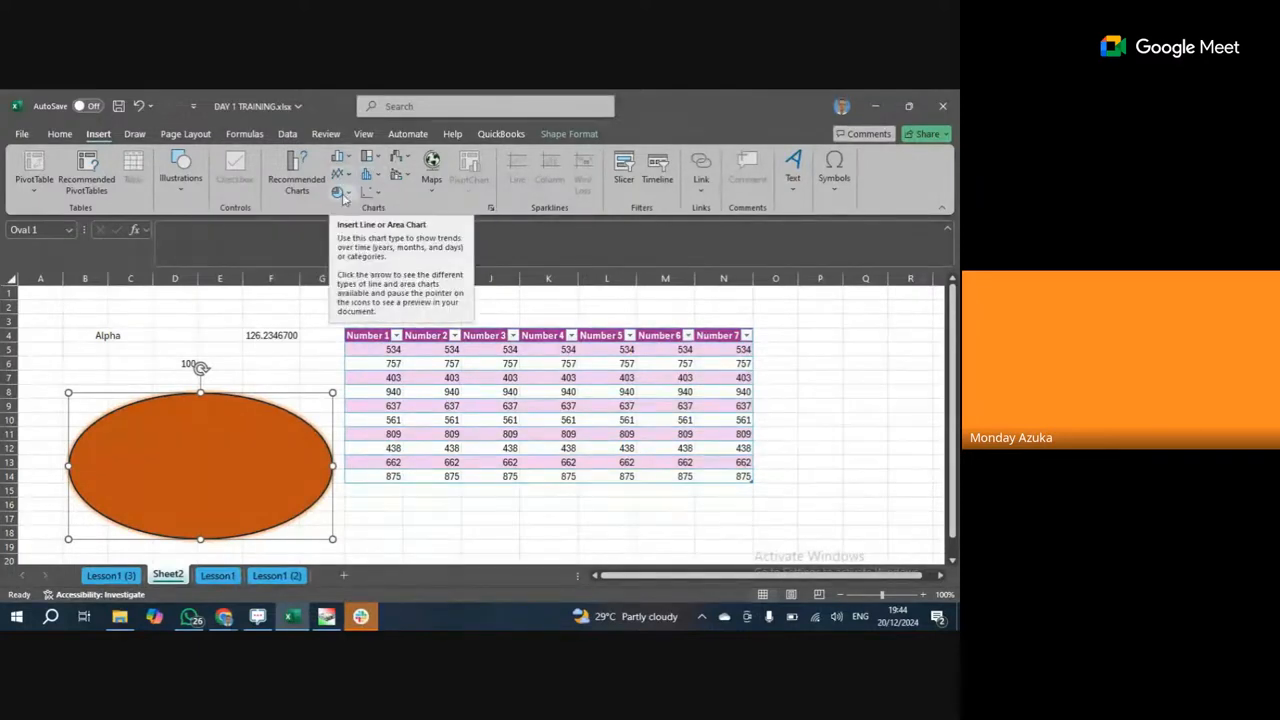
{"action": "left_click", "coordinate": [350, 333]}
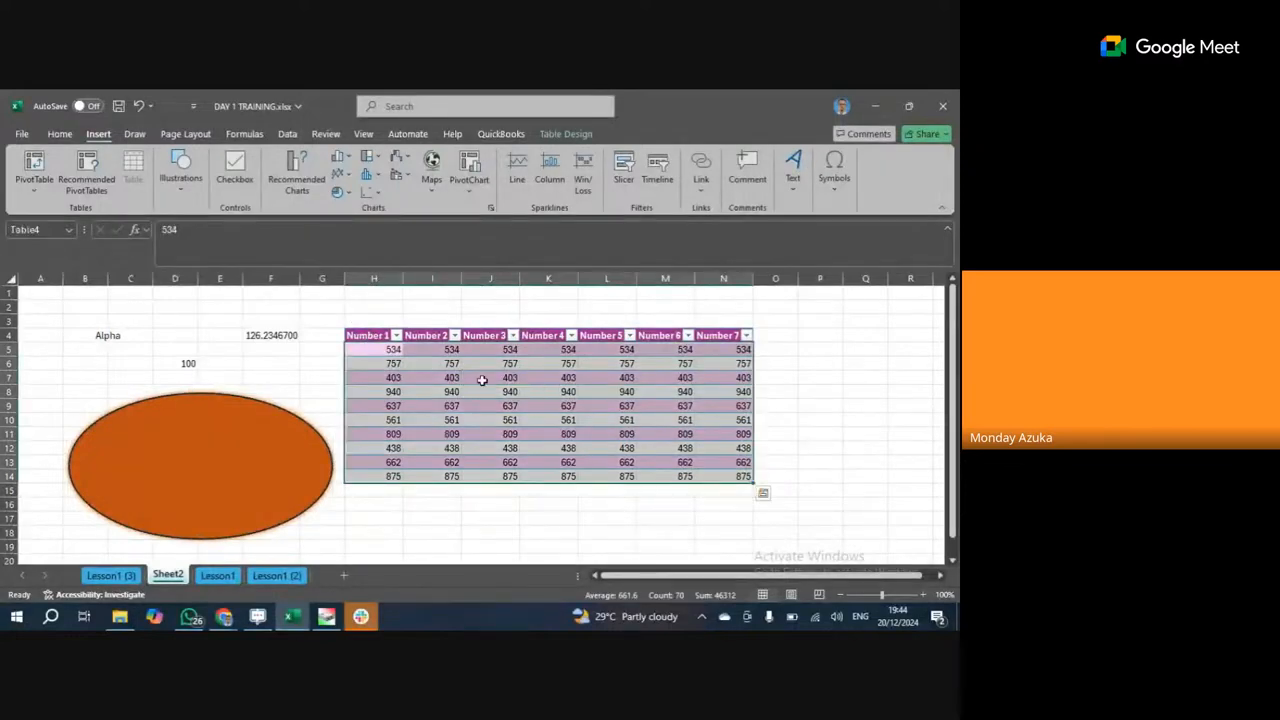
{"action": "left_click", "coordinate": [481, 380]}
{"action": "left_click", "coordinate": [476, 391]}
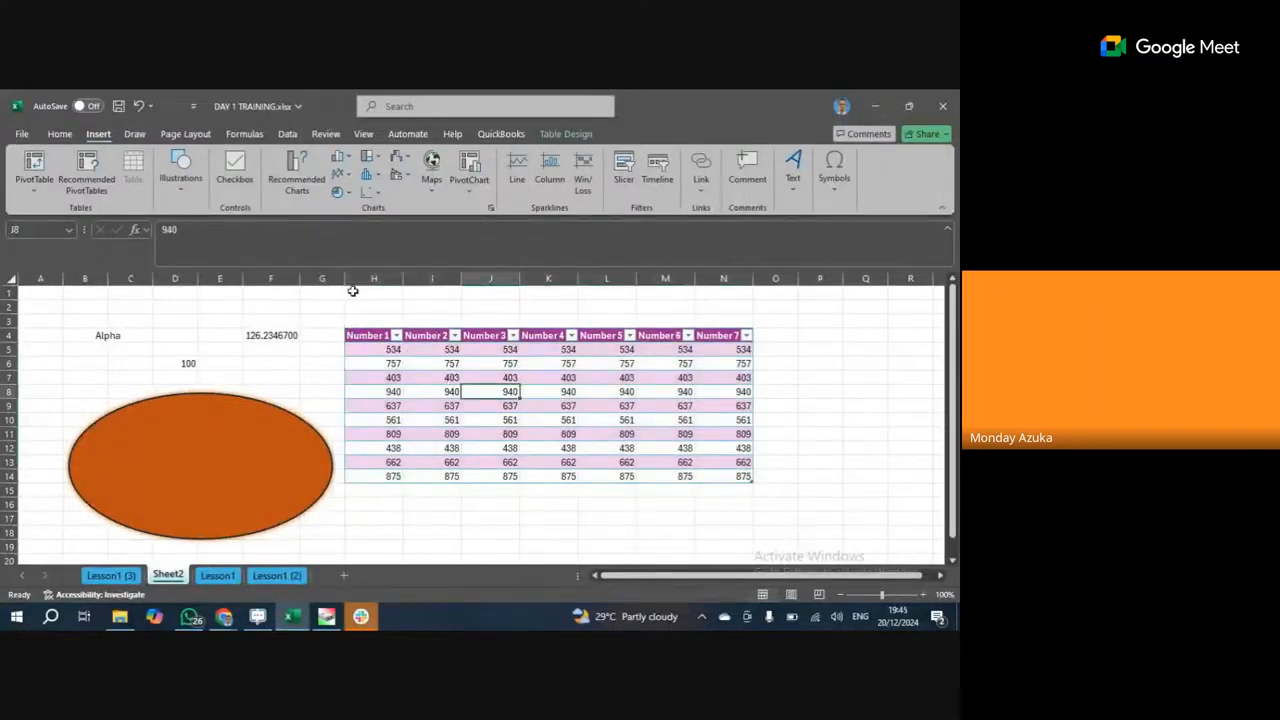
Insert a clustered column chart of the Number 1–7 data and move it over the oval.
{"action": "left_click", "coordinate": [341, 163]}
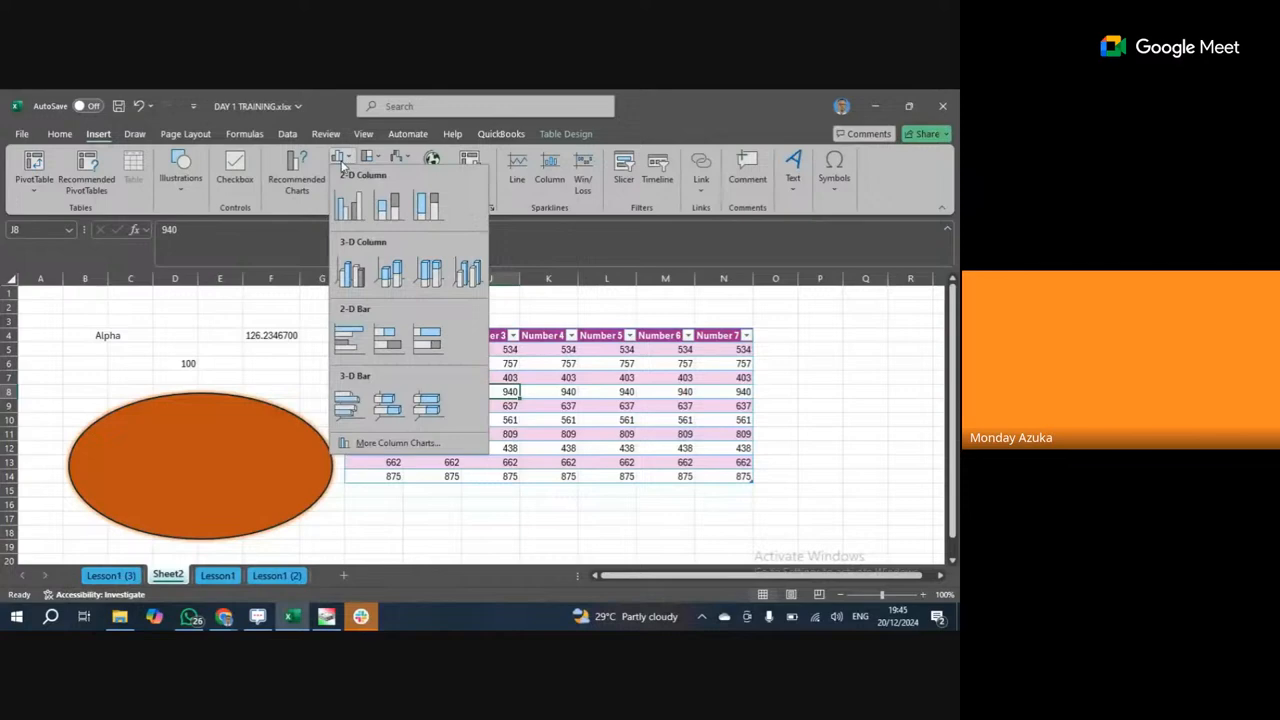
{"action": "left_click", "coordinate": [358, 214]}
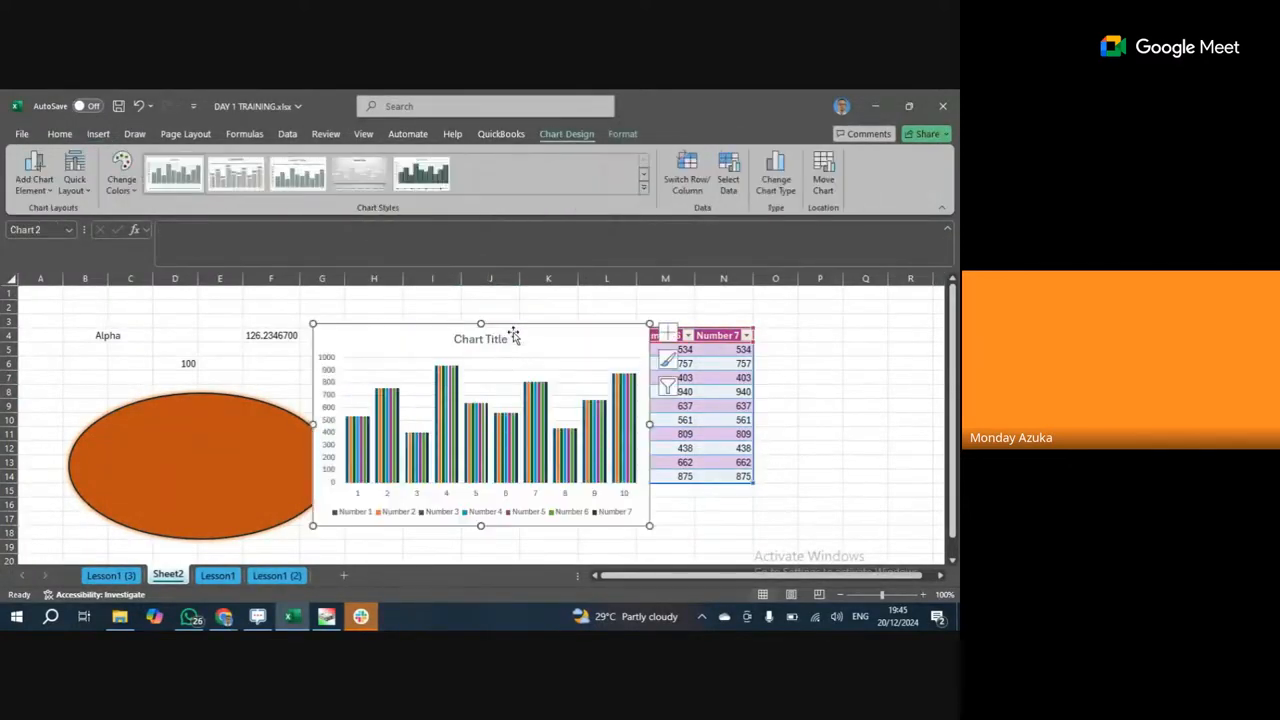
{"action": "left_click_drag", "start_coordinate": [510, 332], "coordinate": [239, 294]}
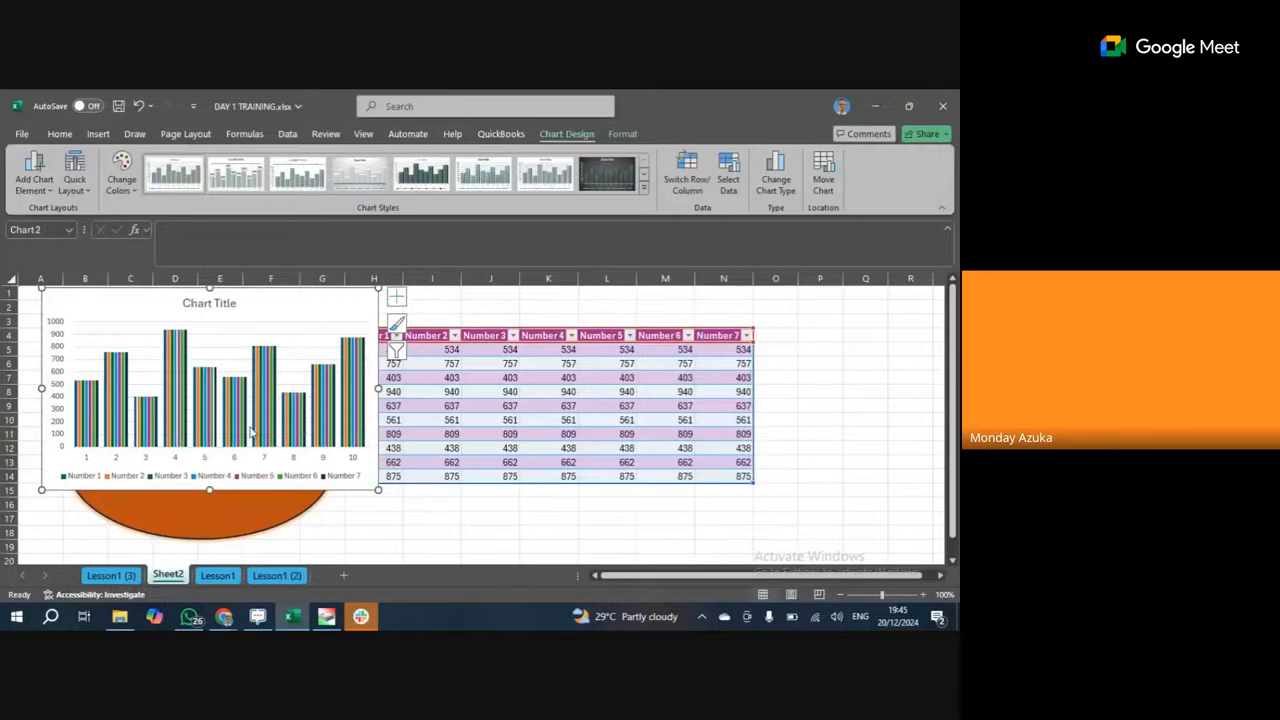
Restyle the chart with an uppercase-title, top-legend chart style.
{"action": "left_click", "coordinate": [290, 428]}
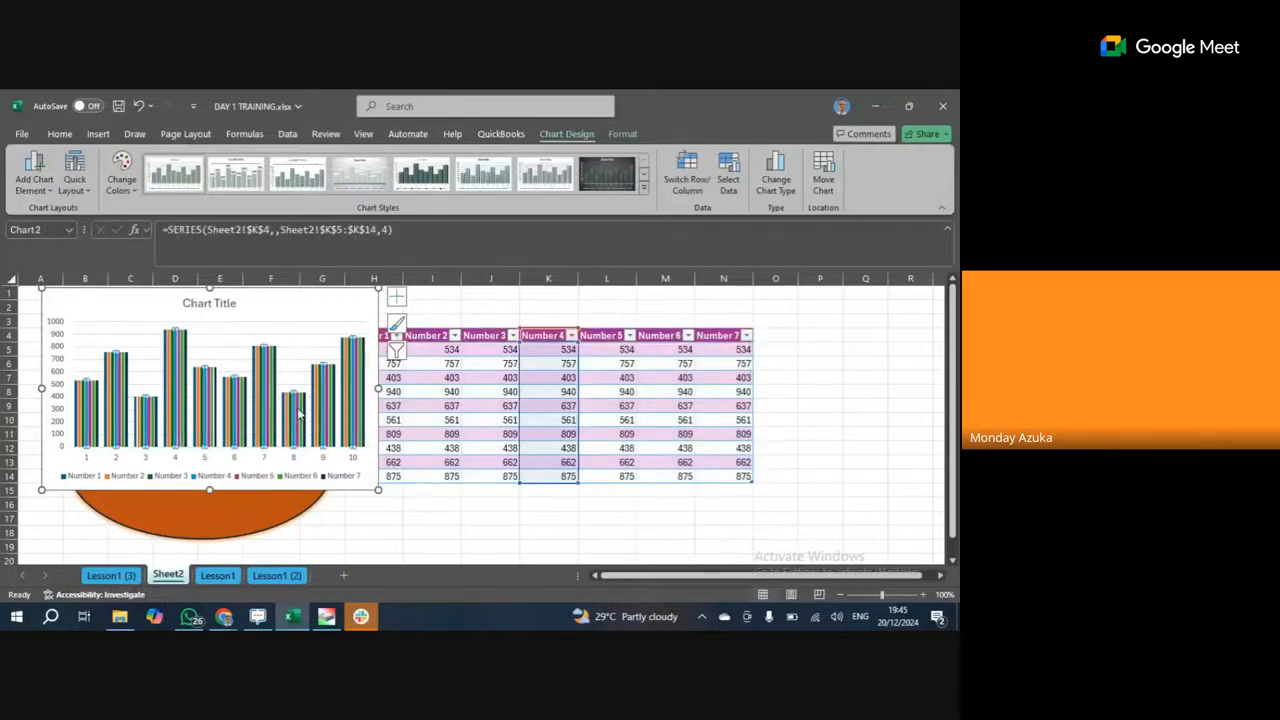
{"action": "left_click", "coordinate": [625, 178]}
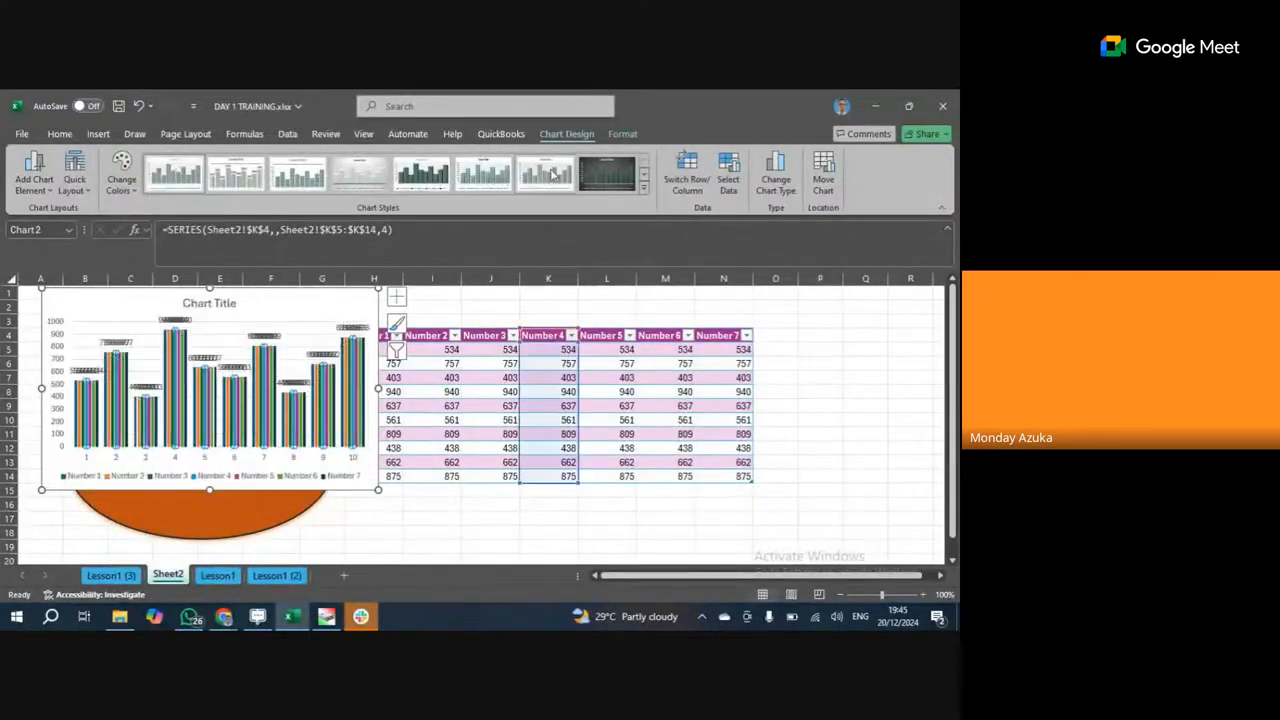
{"action": "left_click", "coordinate": [643, 186]}
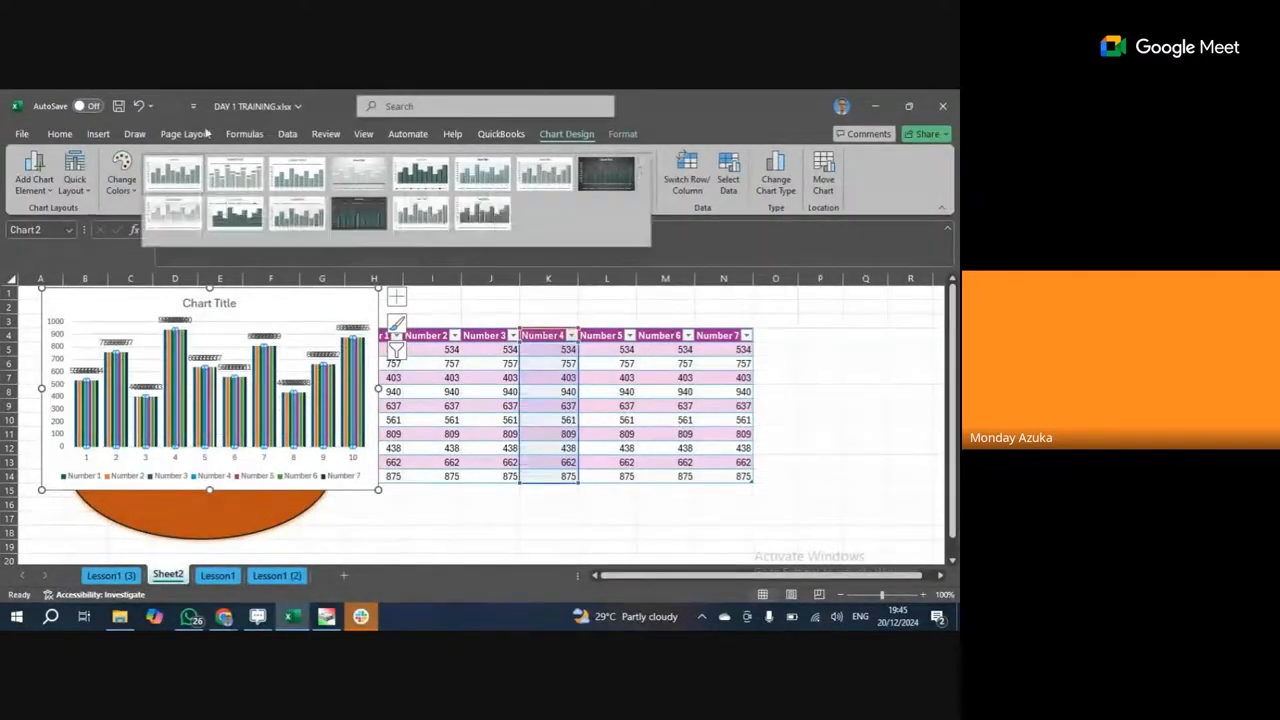
{"action": "left_click", "coordinate": [141, 105]}
{"action": "left_click", "coordinate": [591, 380]}
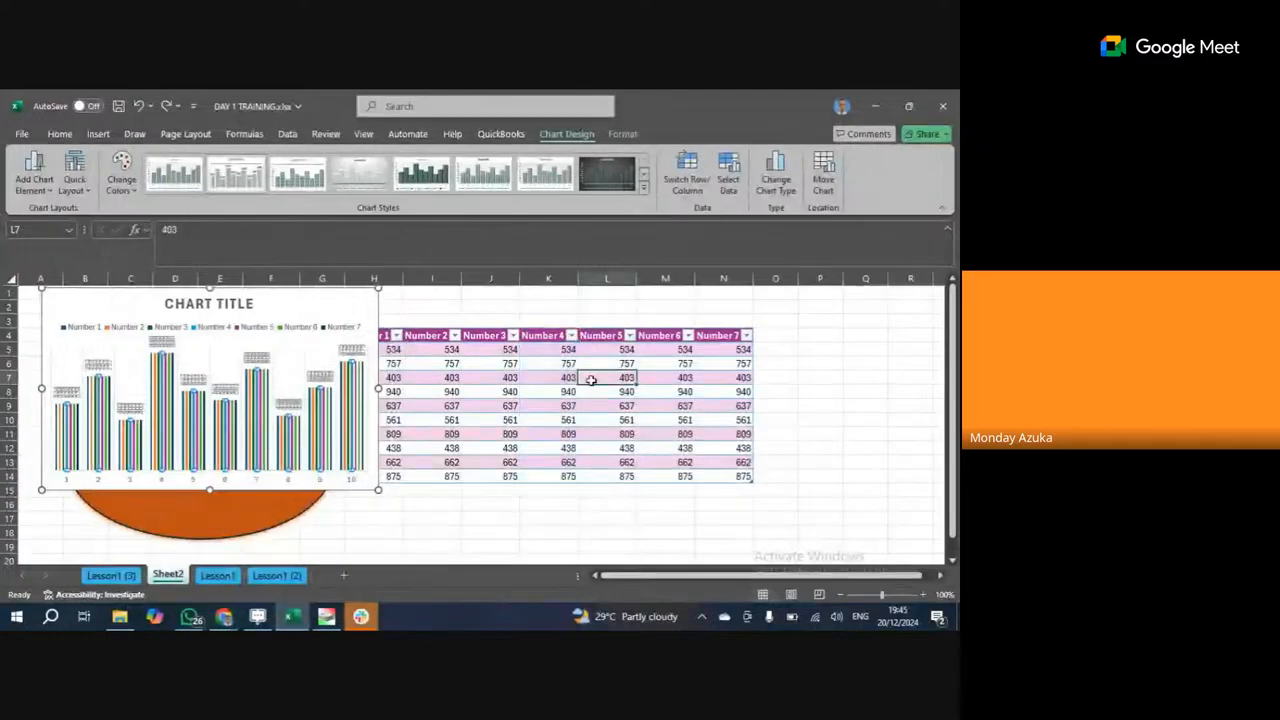
{"action": "left_click", "coordinate": [537, 421]}
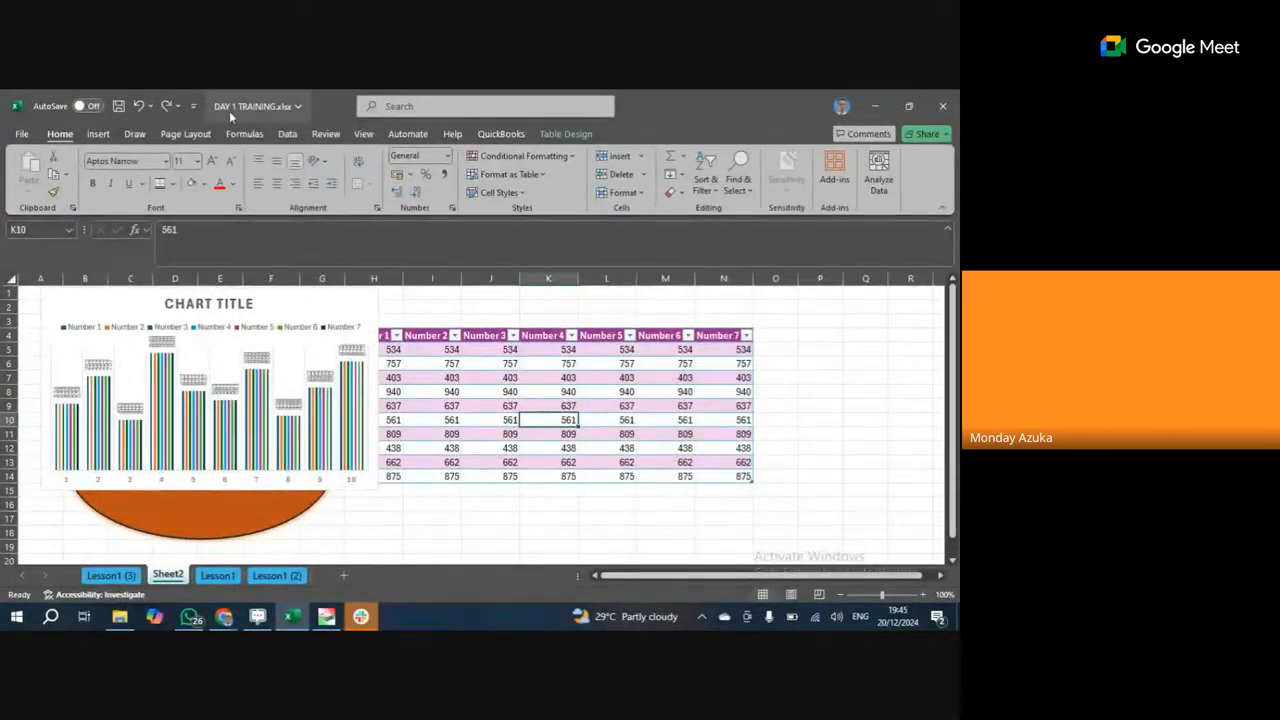
Change the column chart to a Pie chart via Change Chart Type.
{"action": "left_click", "coordinate": [98, 134]}
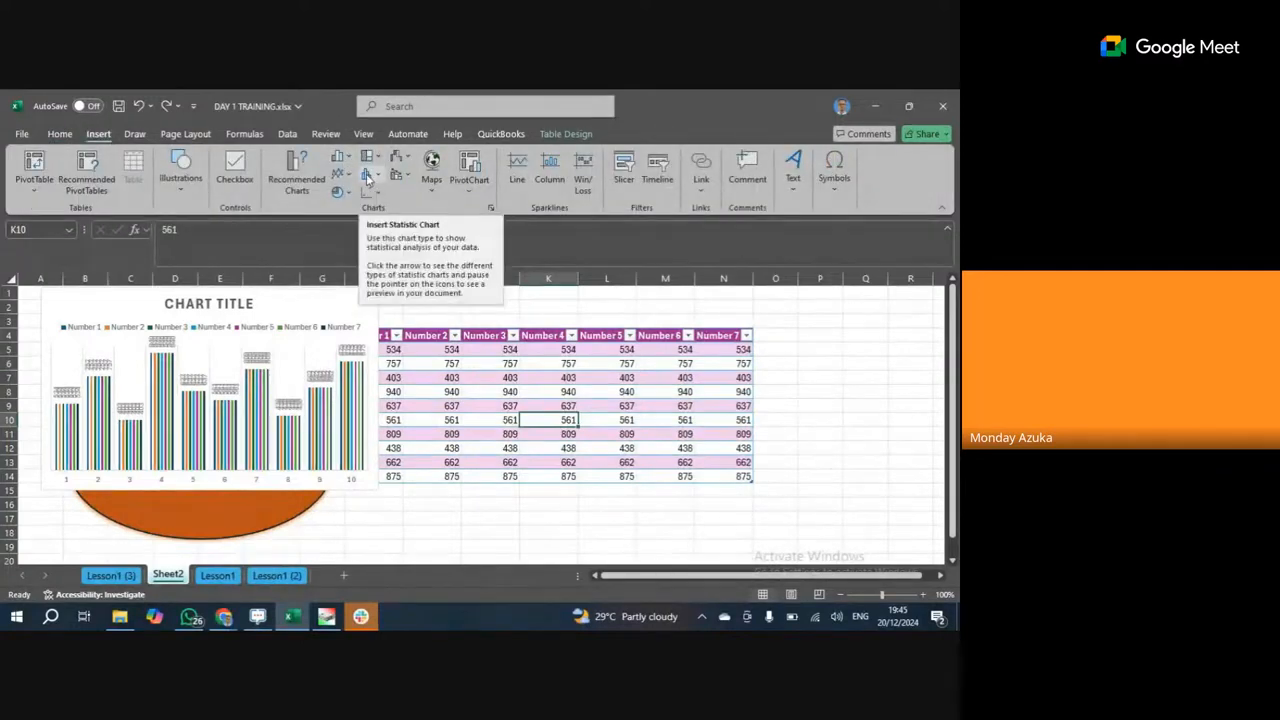
{"action": "left_click", "coordinate": [339, 193]}
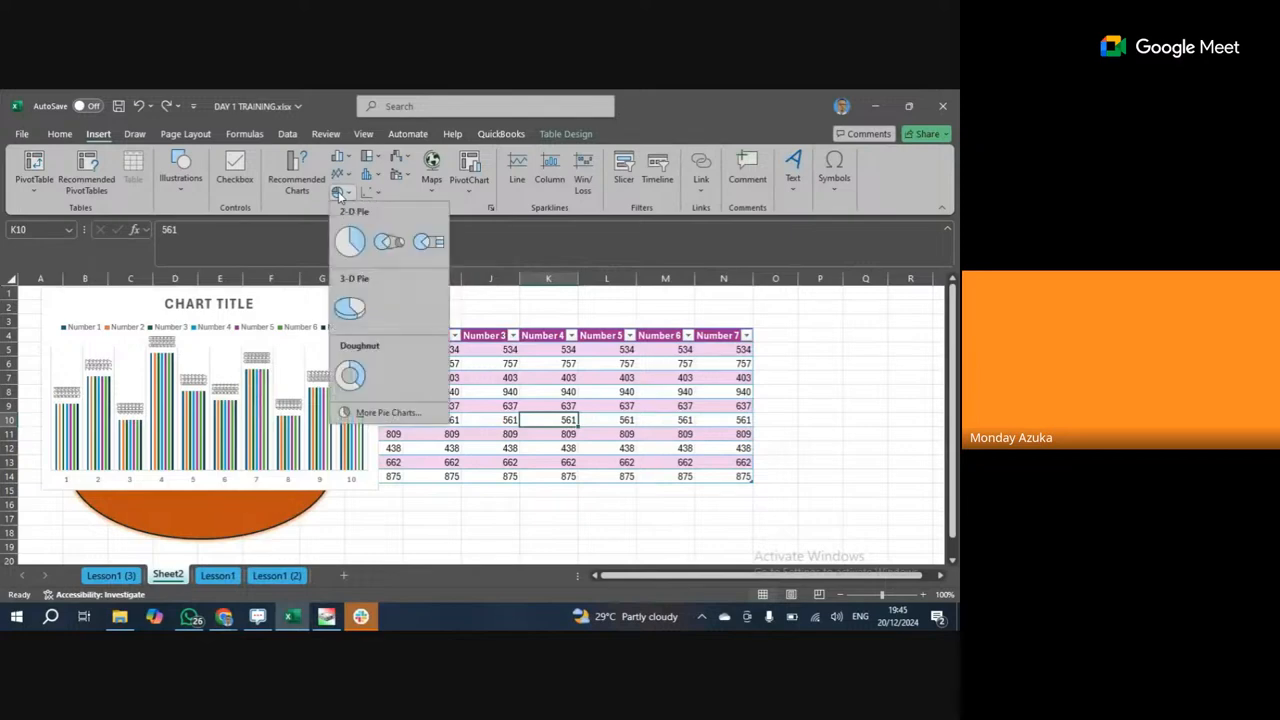
{"action": "left_click", "coordinate": [186, 400]}
{"action": "right_click", "coordinate": [193, 368]}
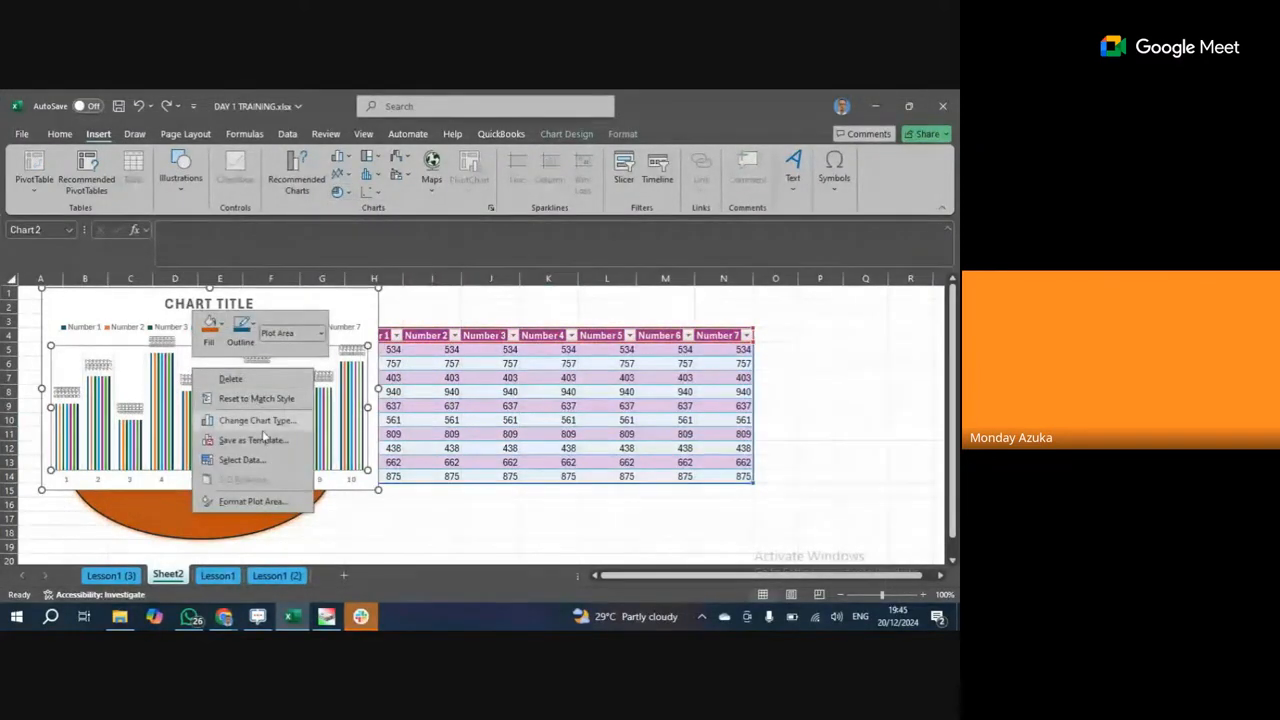
{"action": "left_click", "coordinate": [271, 427]}
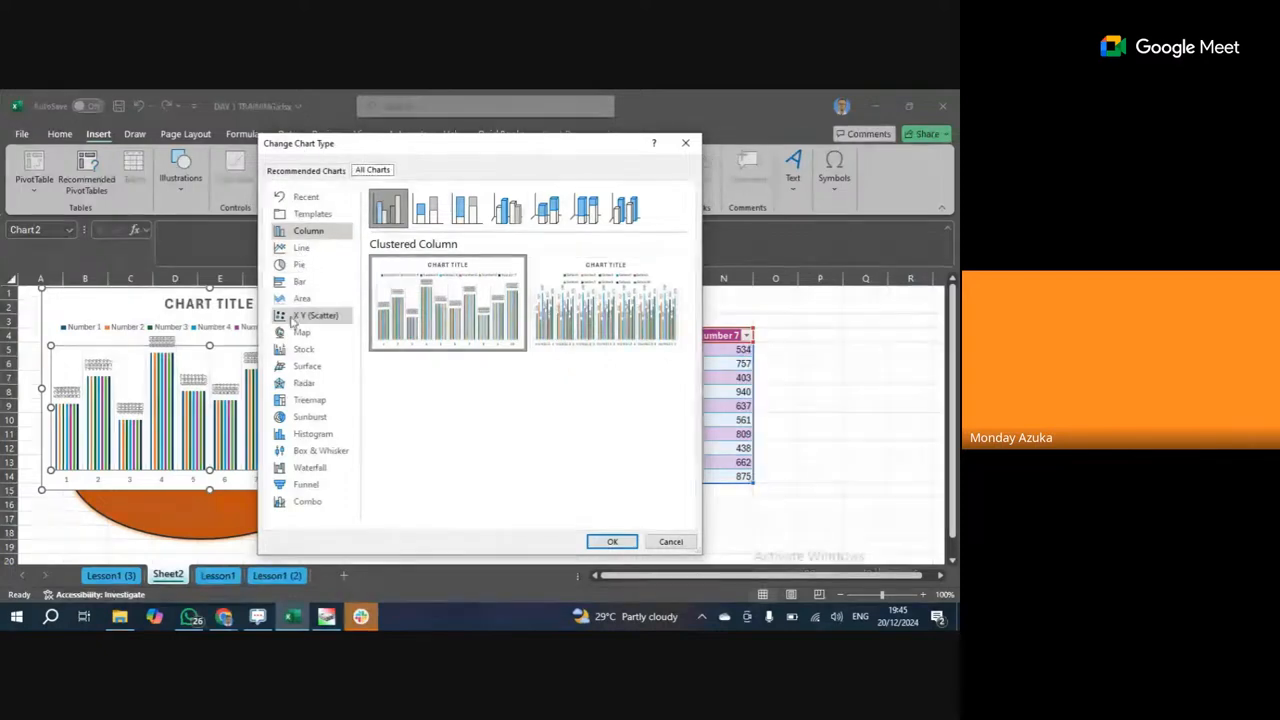
{"action": "left_click", "coordinate": [300, 266]}
{"action": "mouse_move", "coordinate": [431, 314]}
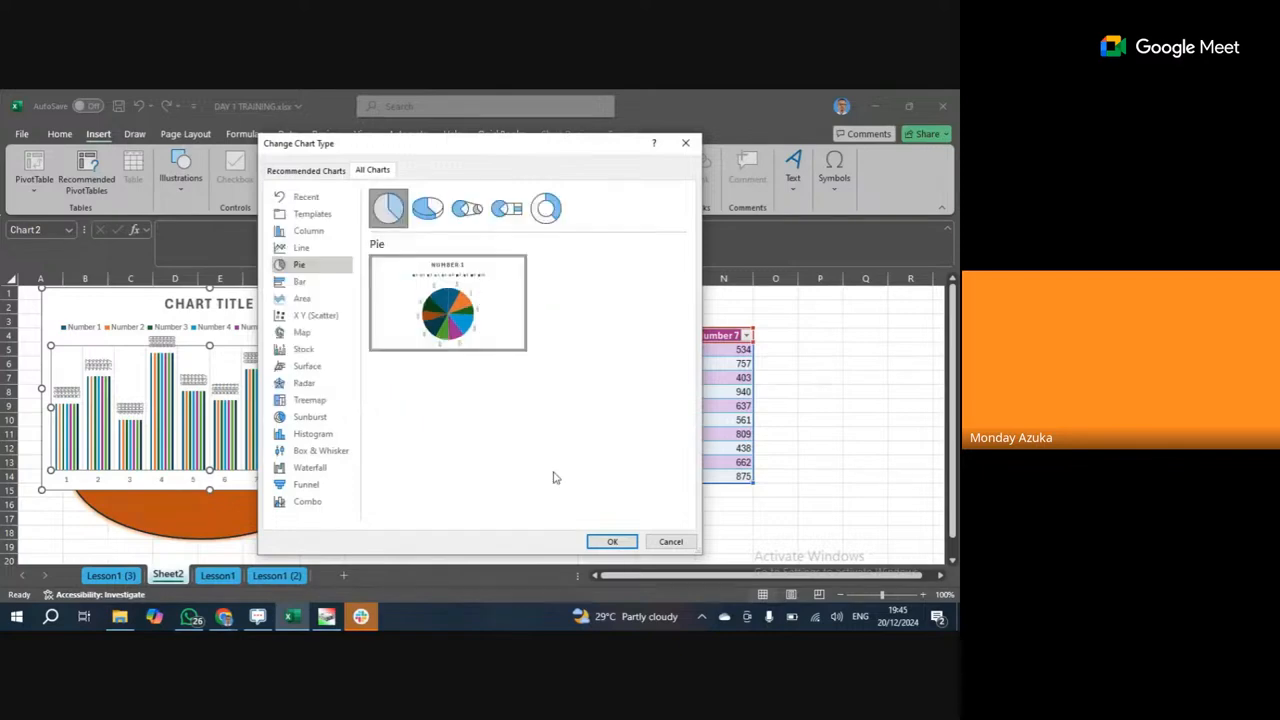
{"action": "left_click", "coordinate": [611, 541]}
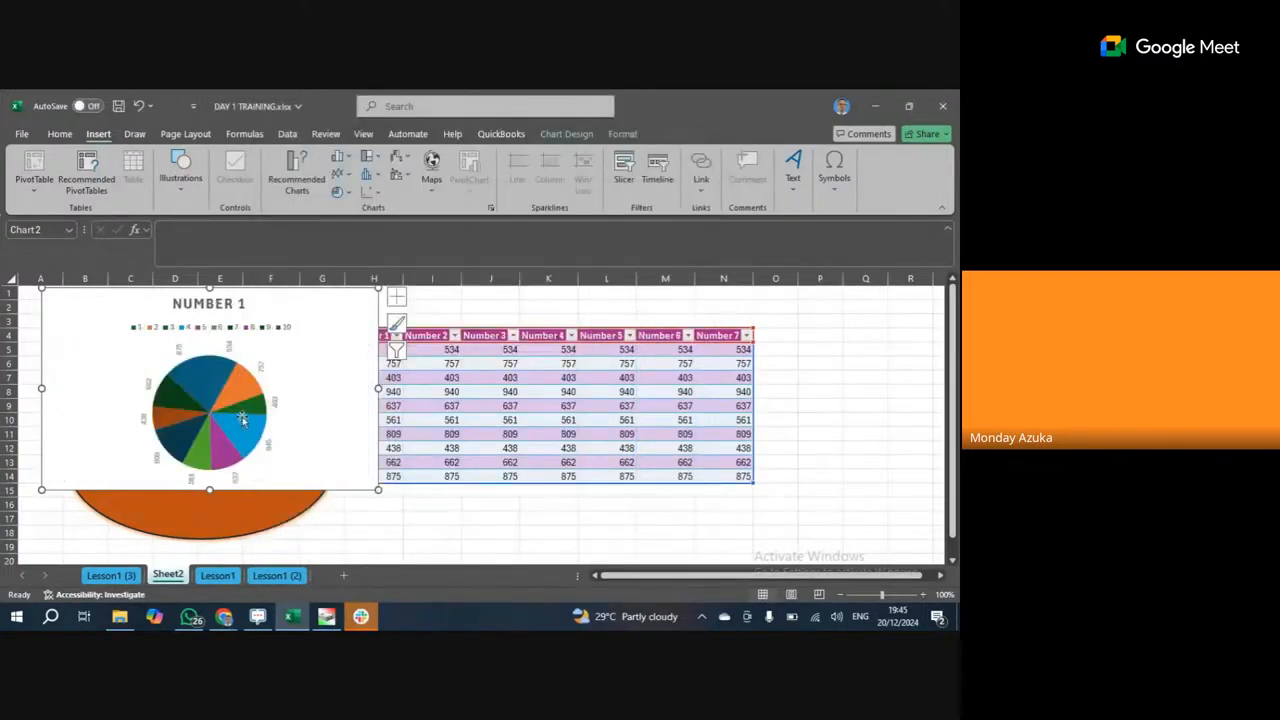
Enlarge the pie chart, then delete it from the sheet.
{"action": "left_click_drag", "start_coordinate": [380, 491], "coordinate": [457, 562]}
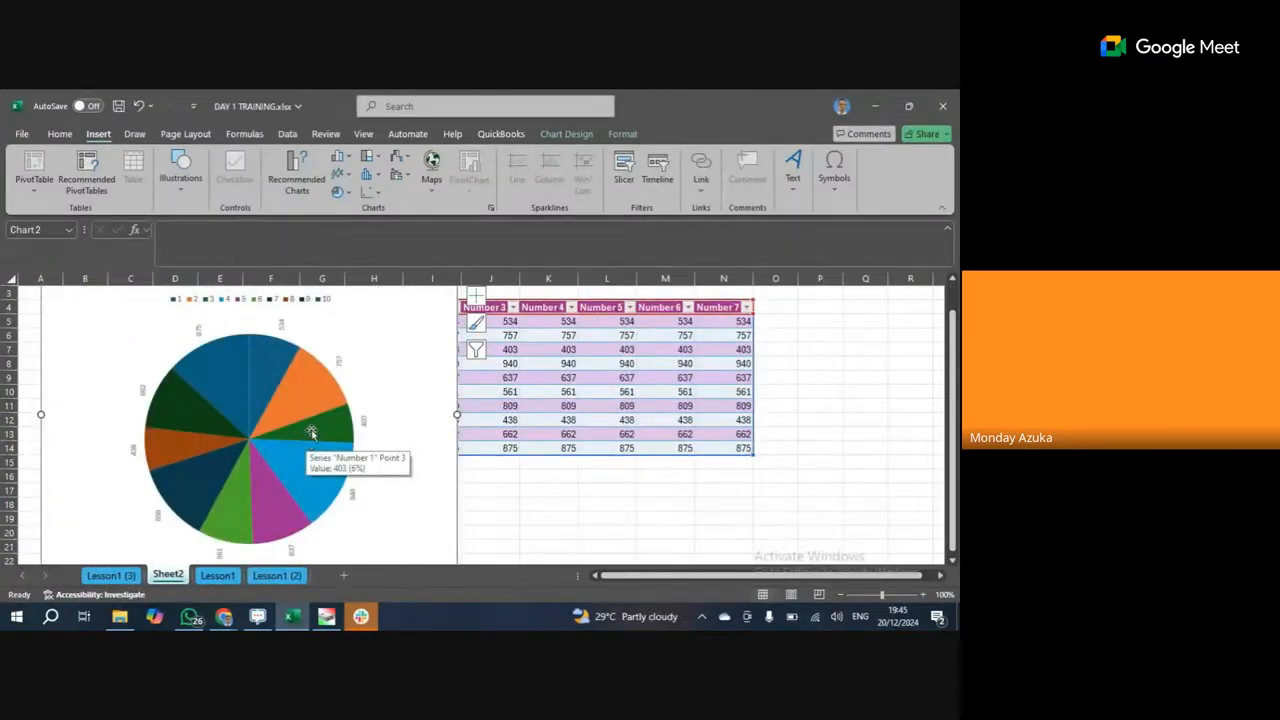
{"action": "scroll", "coordinate": [298, 403], "scroll_direction": "down", "scroll_amount": 1}
{"action": "scroll", "coordinate": [297, 403], "scroll_direction": "up", "scroll_amount": 1}
{"action": "scroll", "coordinate": [297, 403], "scroll_direction": "up", "scroll_amount": 1}
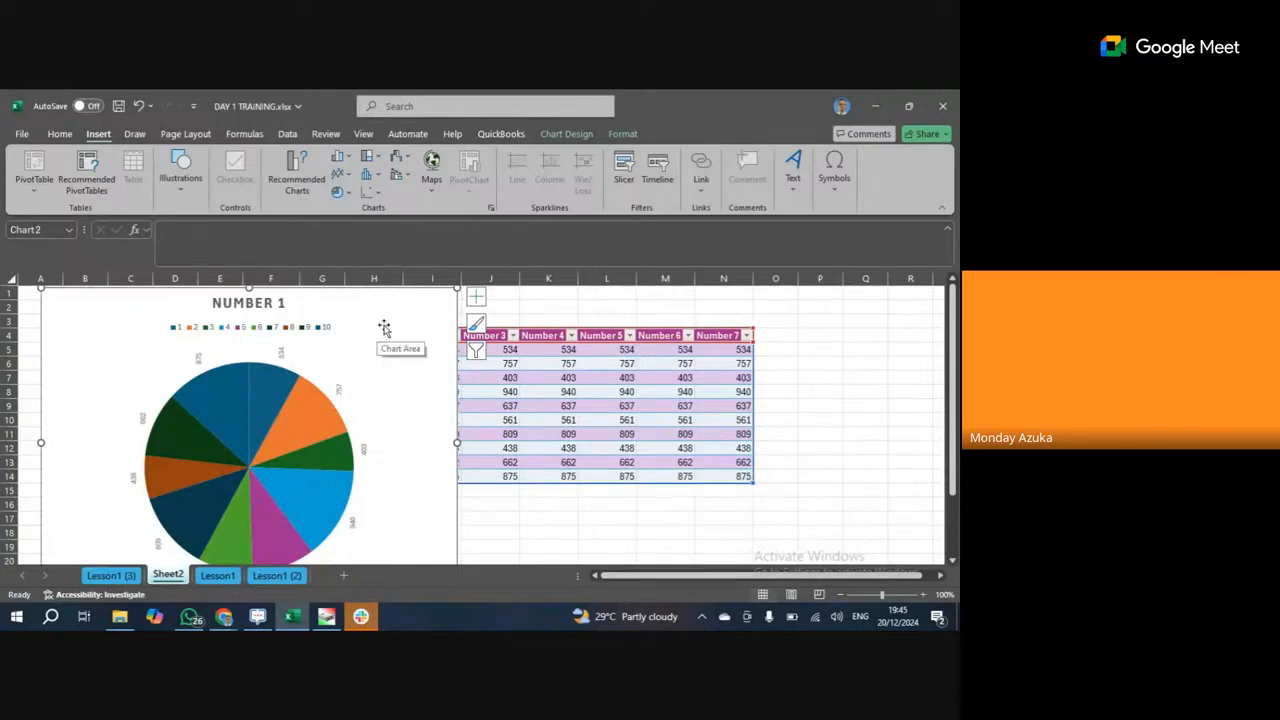
{"action": "key", "text": "Delete"}
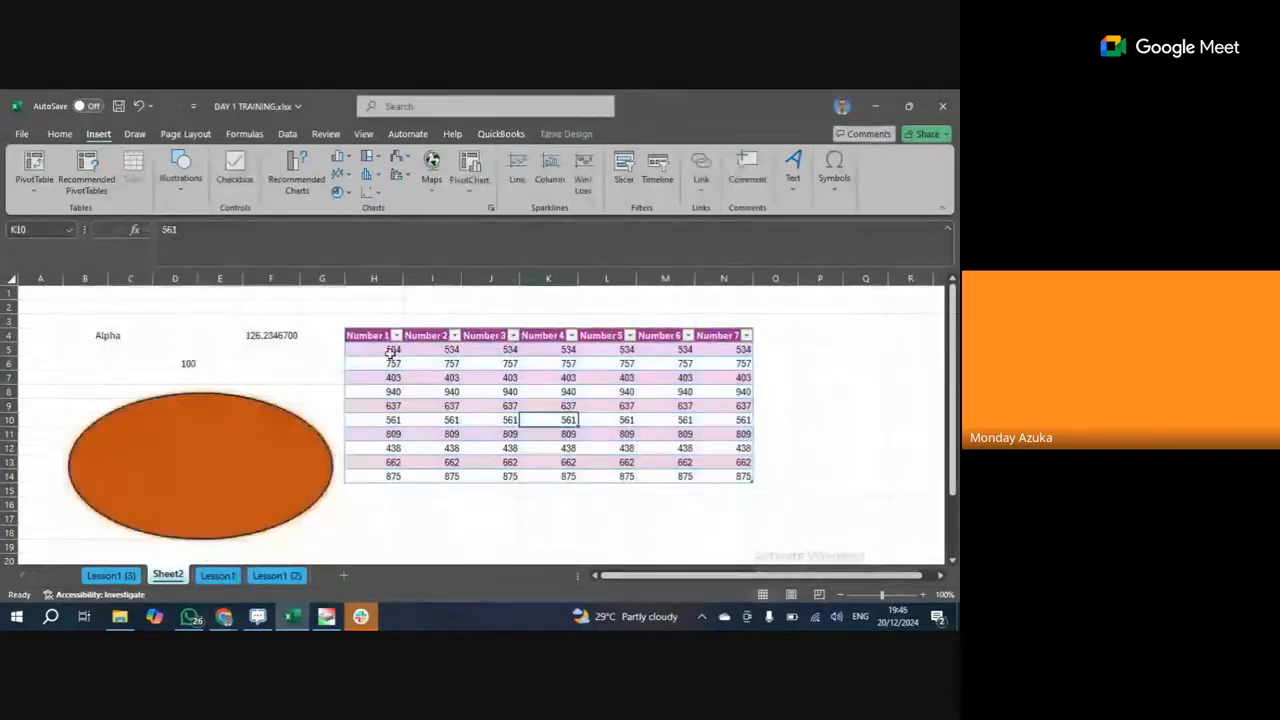
{"action": "left_click", "coordinate": [252, 400]}
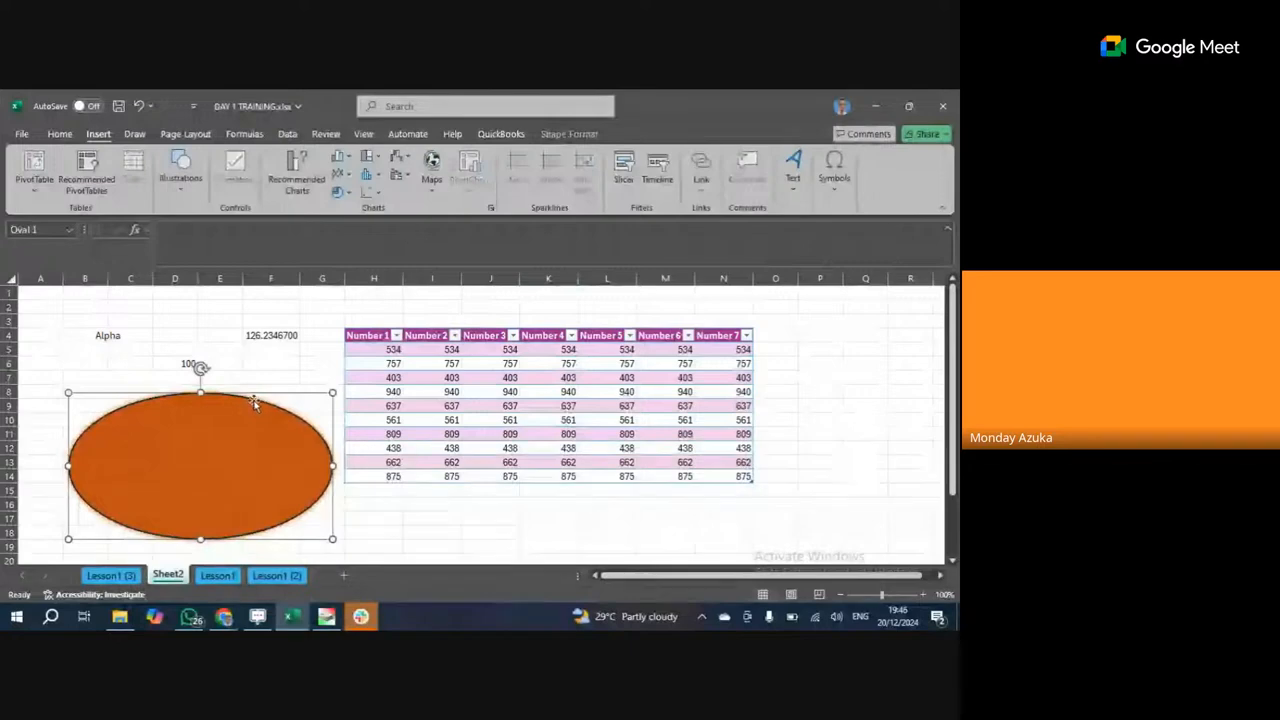
{"action": "key", "text": "Delete"}
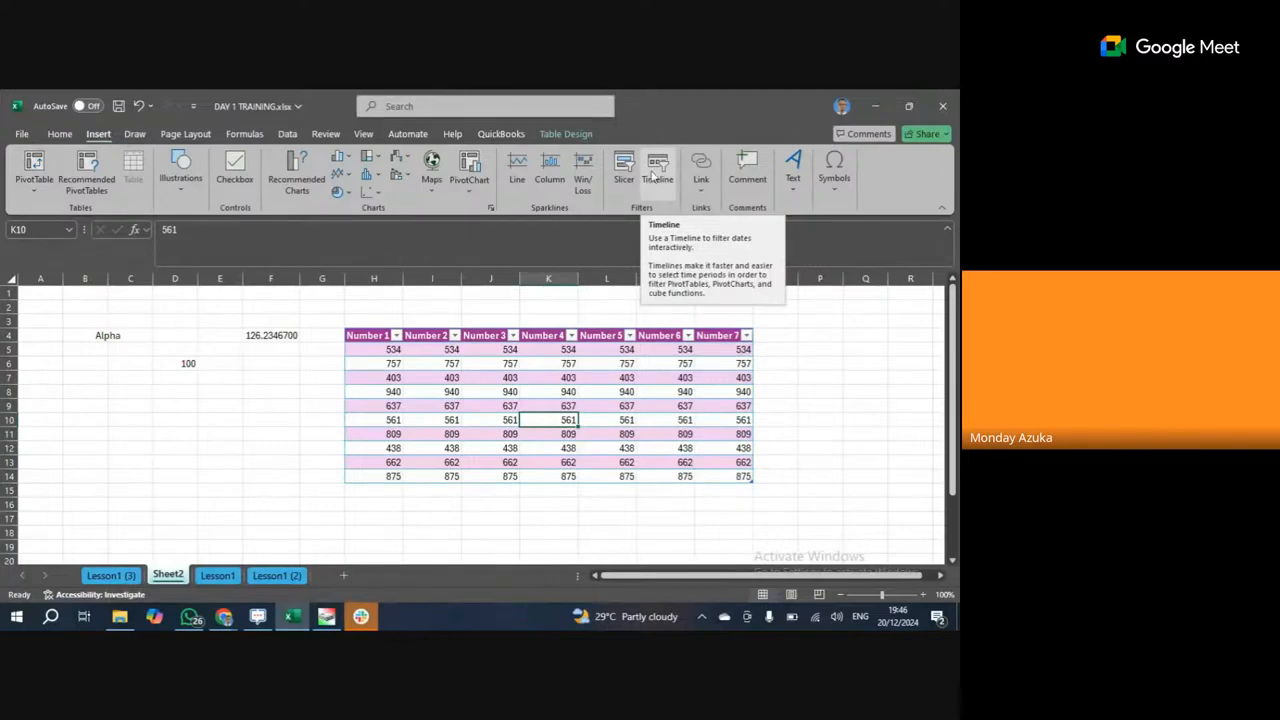
{"action": "left_click", "coordinate": [698, 190]}
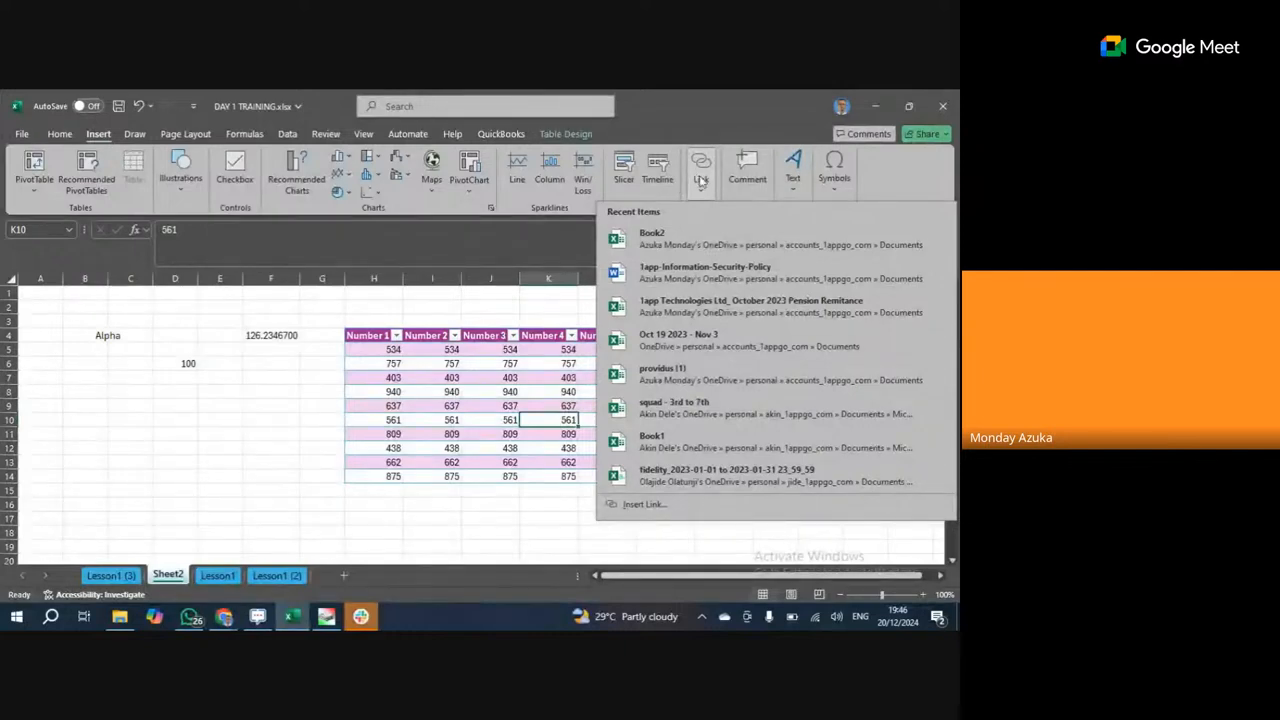
{"action": "left_click", "coordinate": [700, 182]}
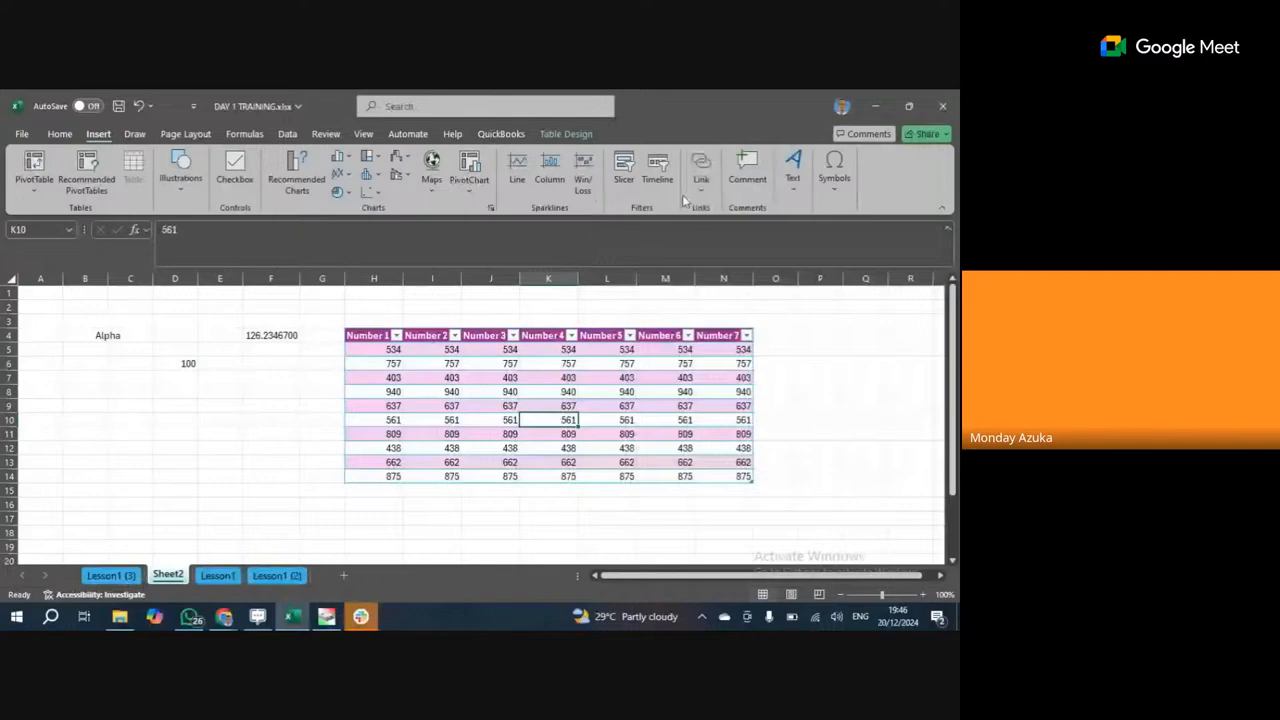
{"action": "left_click", "coordinate": [613, 349]}
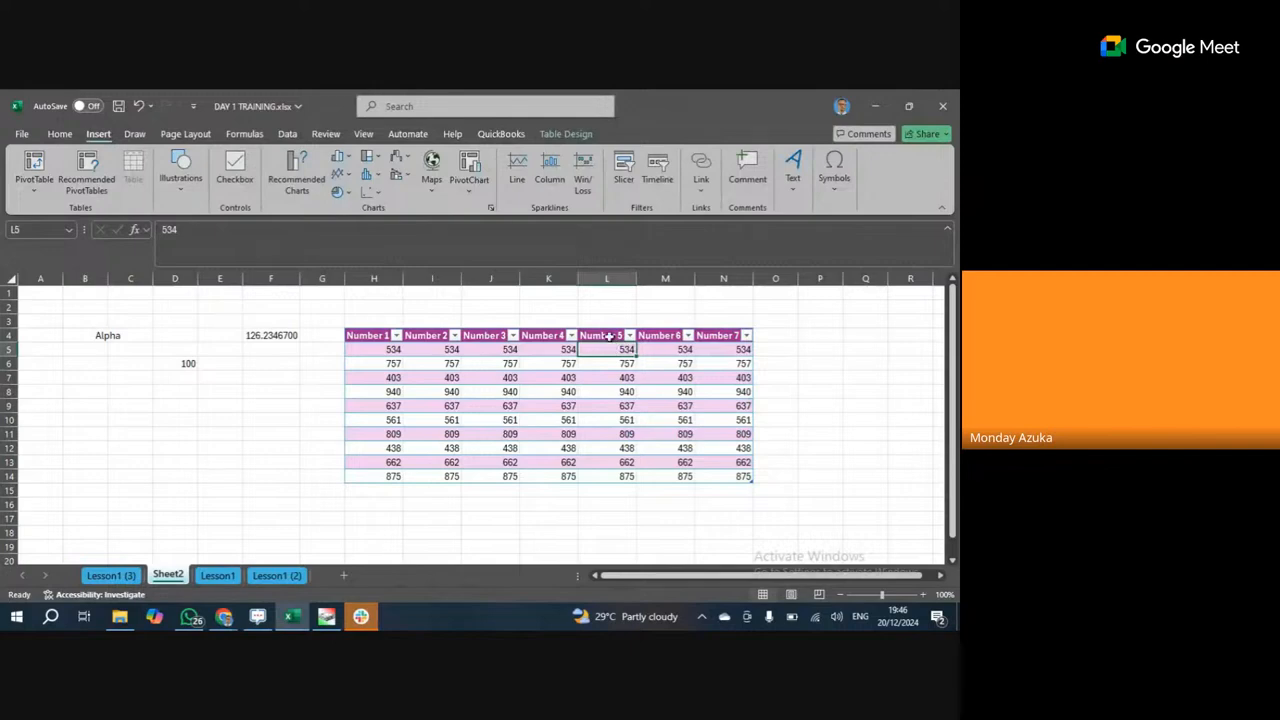
{"action": "left_click", "coordinate": [610, 336]}
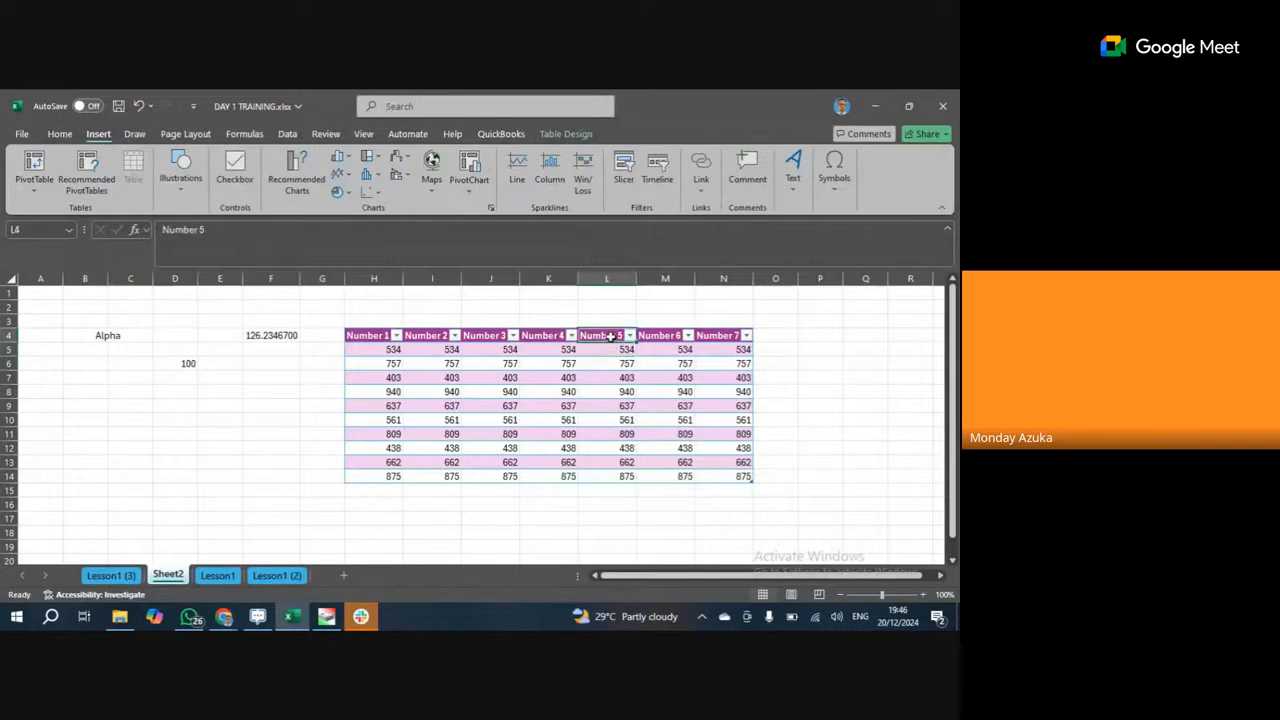
Post a new comment 'Do not change this' on header cell I4.
{"action": "right_click", "coordinate": [432, 340]}
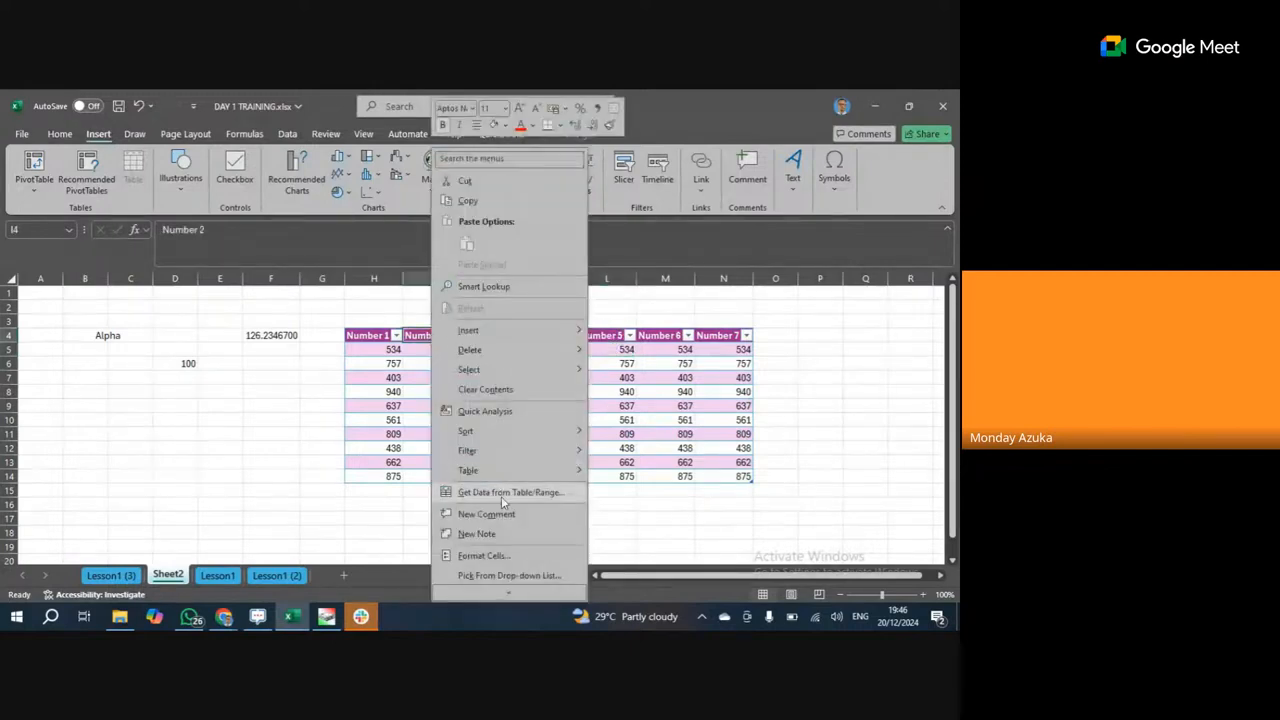
{"action": "key", "text": "Escape"}
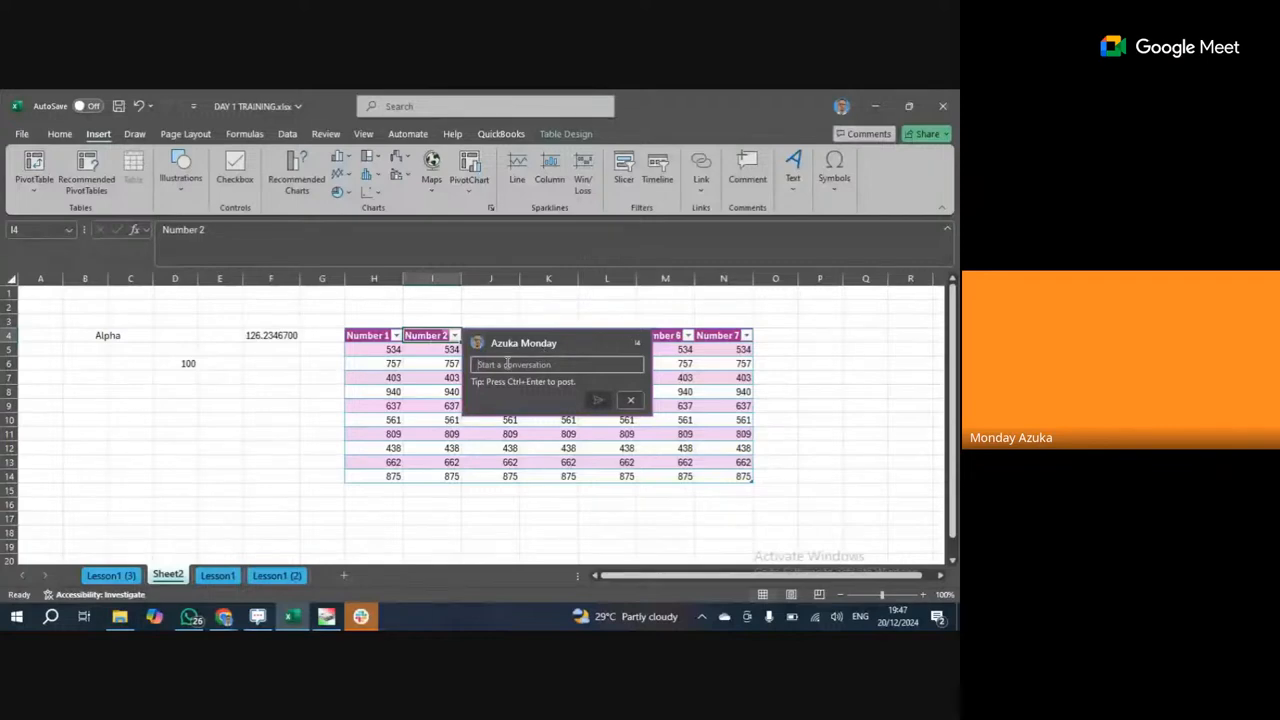
{"action": "type", "text": "D"}
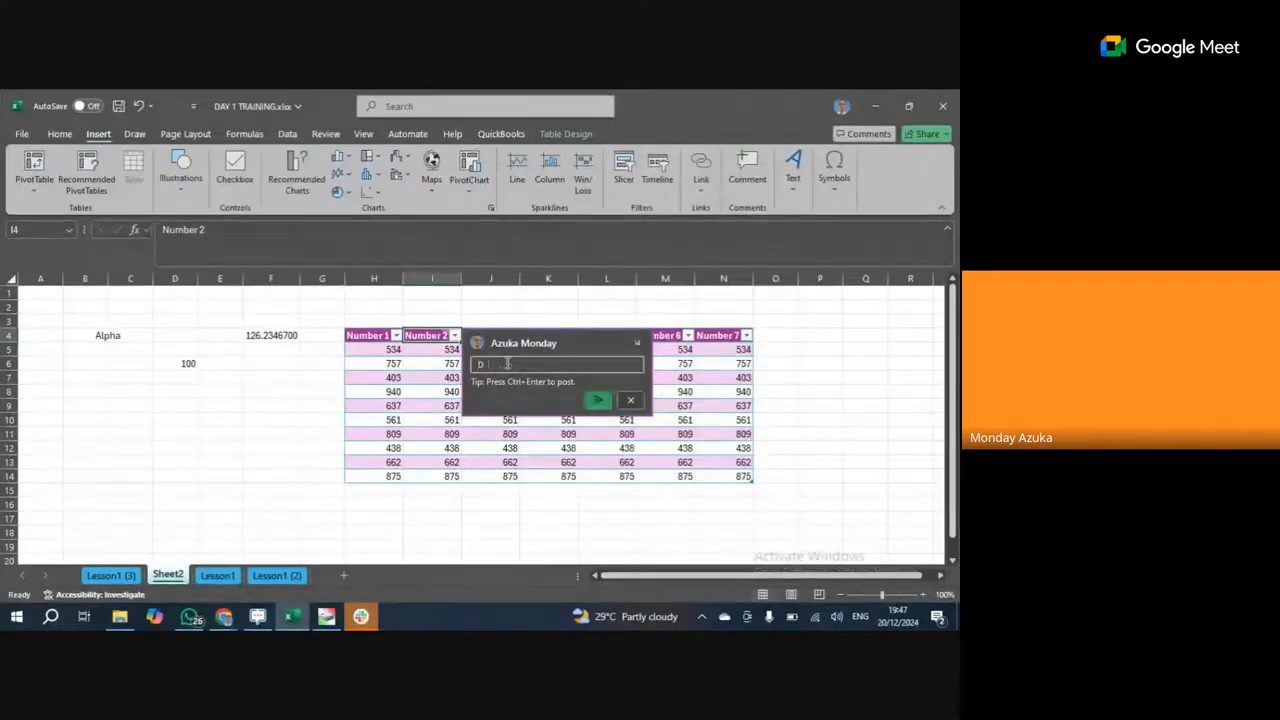
{"action": "type", "text": "onot"}
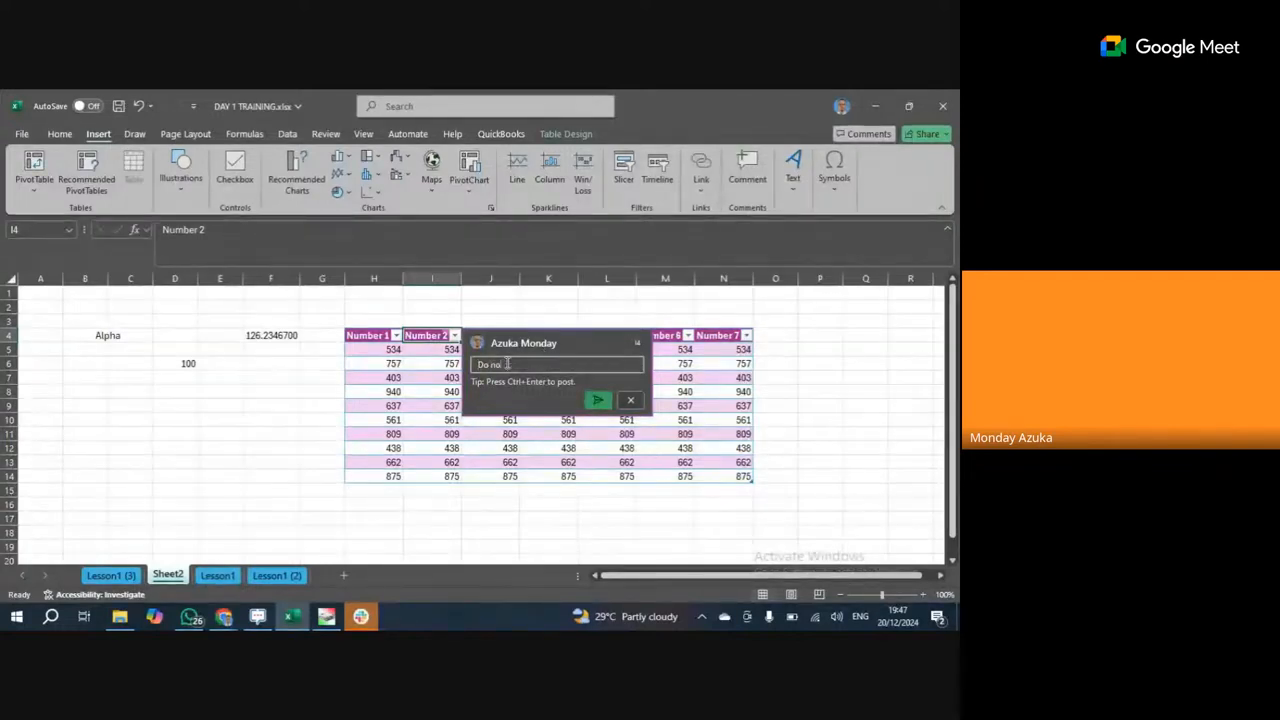
{"action": "type", "text": " change "}
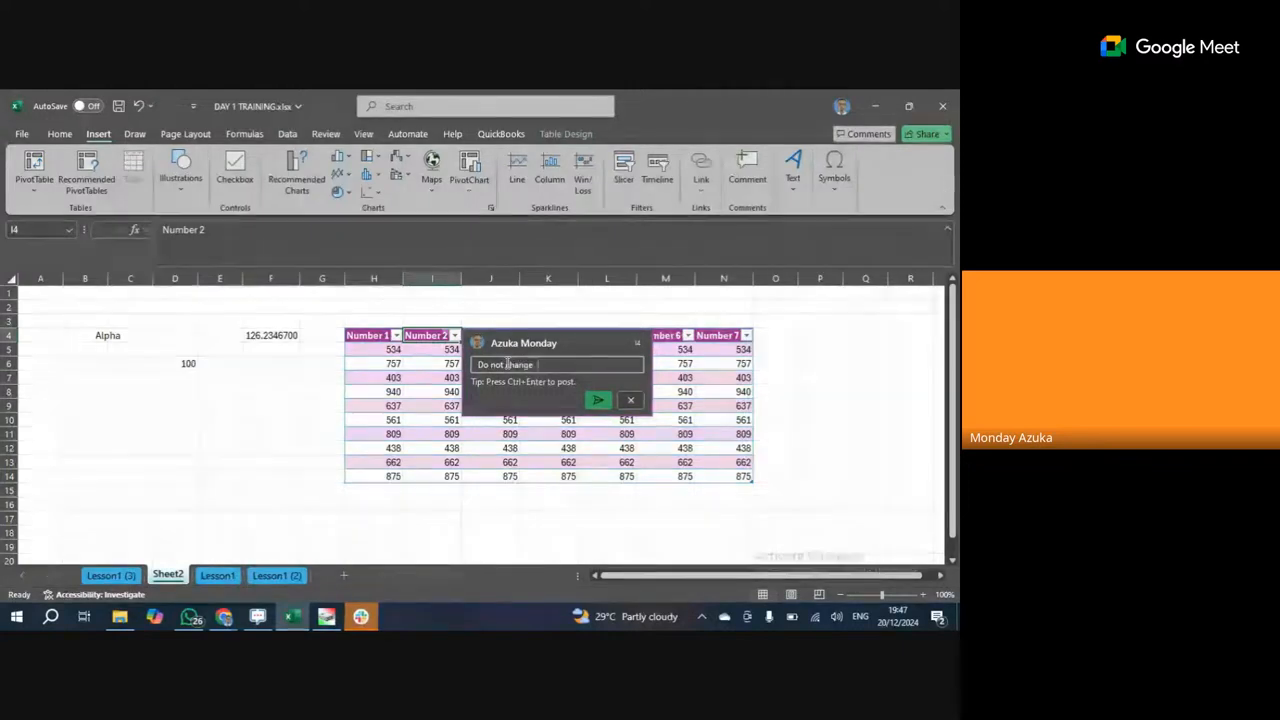
{"action": "type", "text": "this"}
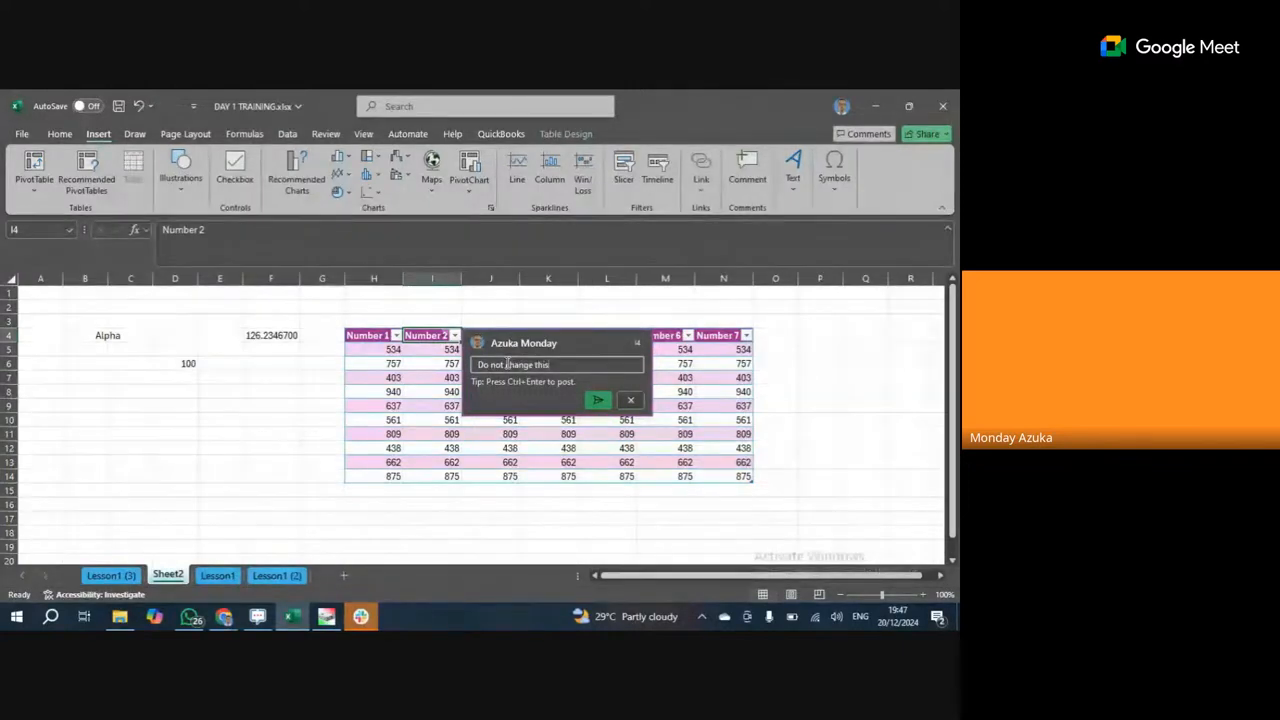
{"action": "left_click", "coordinate": [597, 400]}
{"action": "left_click", "coordinate": [662, 432]}
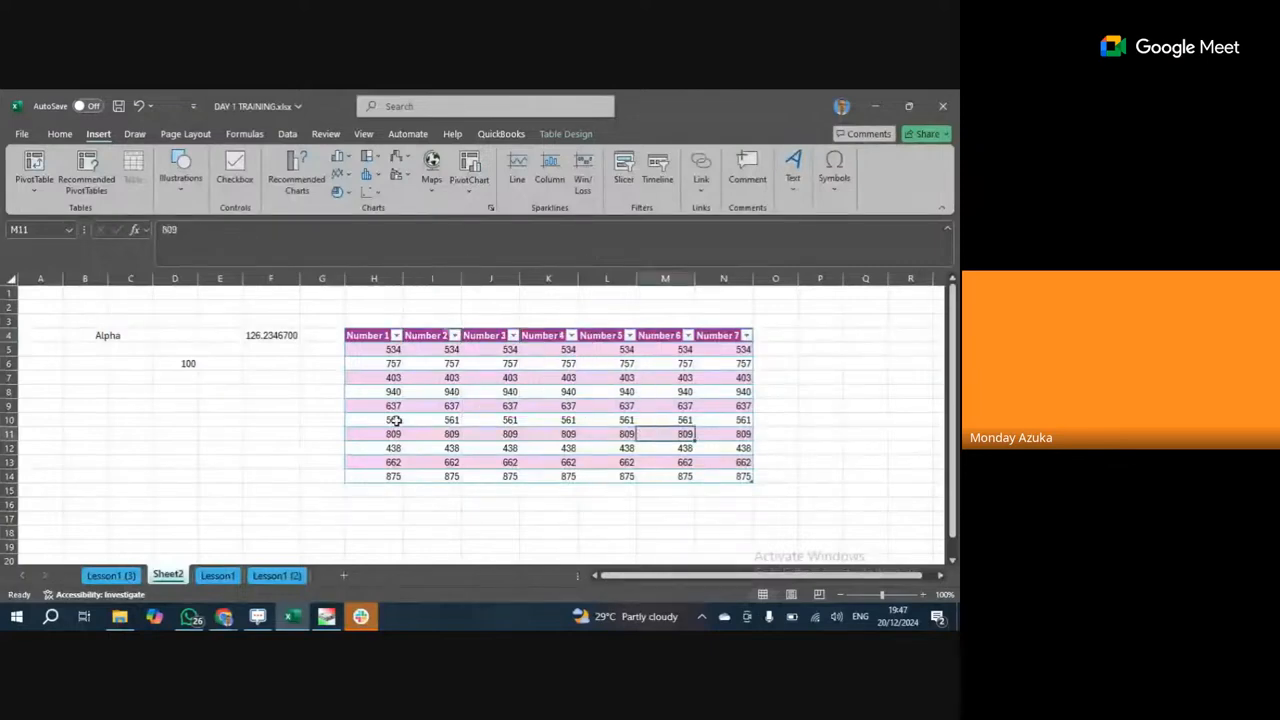
Reselect the Number 2 header to view its comment card, then close it.
{"action": "left_click", "coordinate": [436, 334]}
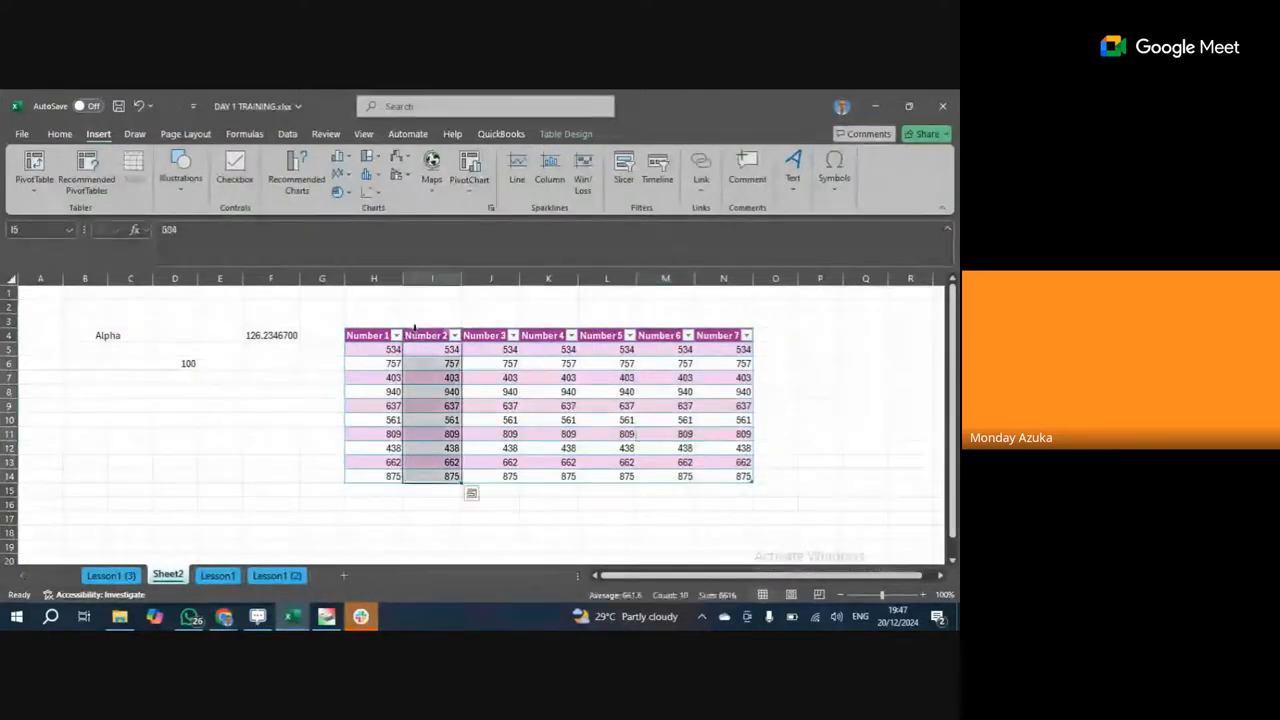
{"action": "left_click", "coordinate": [440, 335]}
{"action": "mouse_move", "coordinate": [446, 335]}
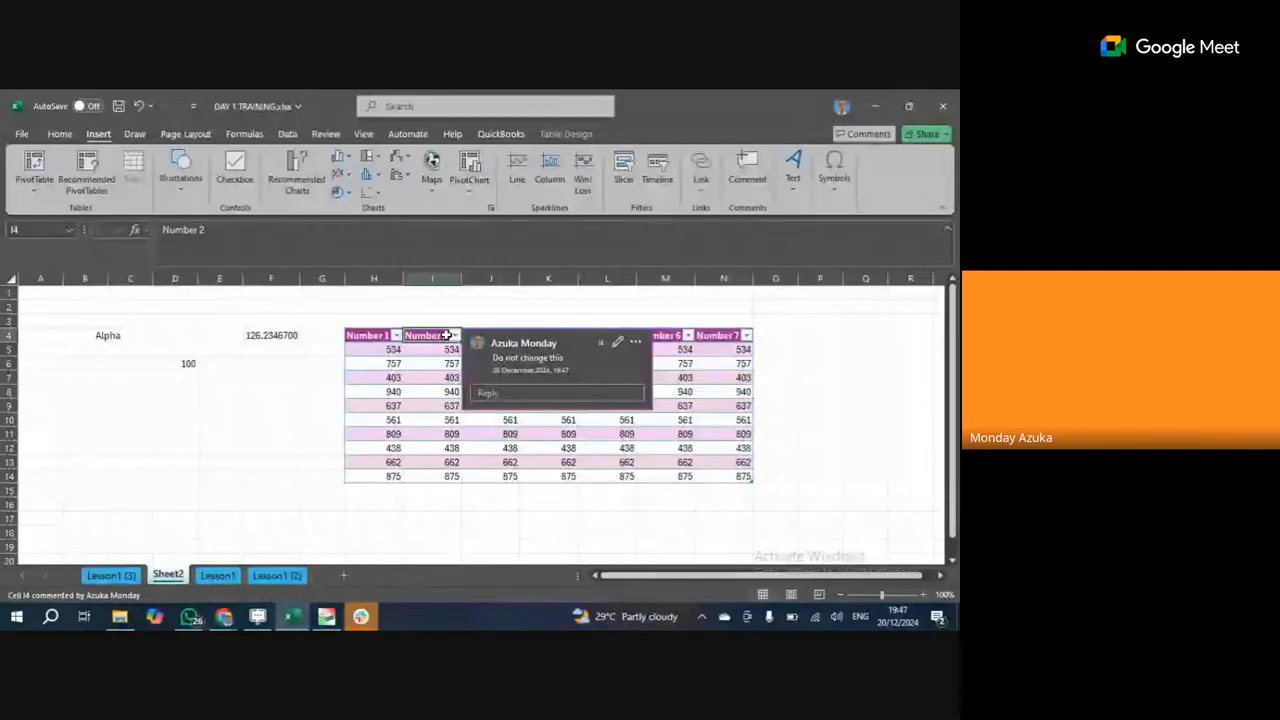
{"action": "left_click", "coordinate": [458, 405]}
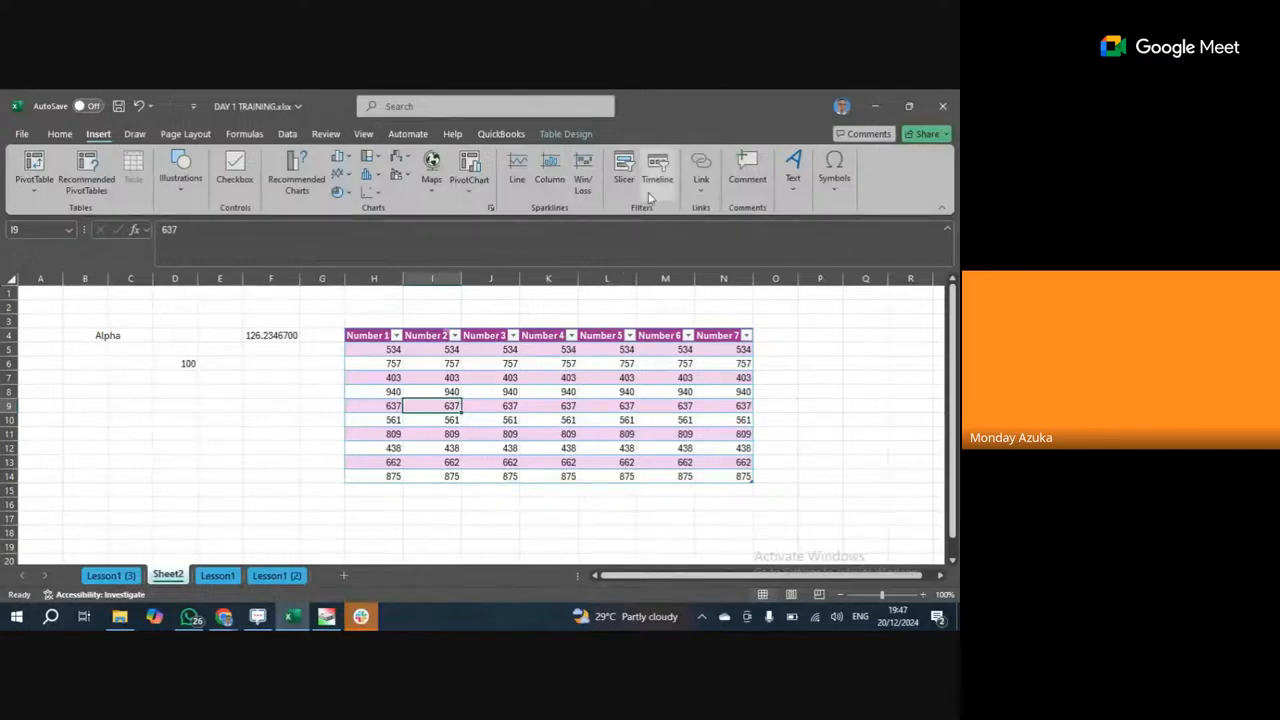
Draw a black pen ink stroke across columns B–F, then delete it.
{"action": "left_click", "coordinate": [134, 133]}
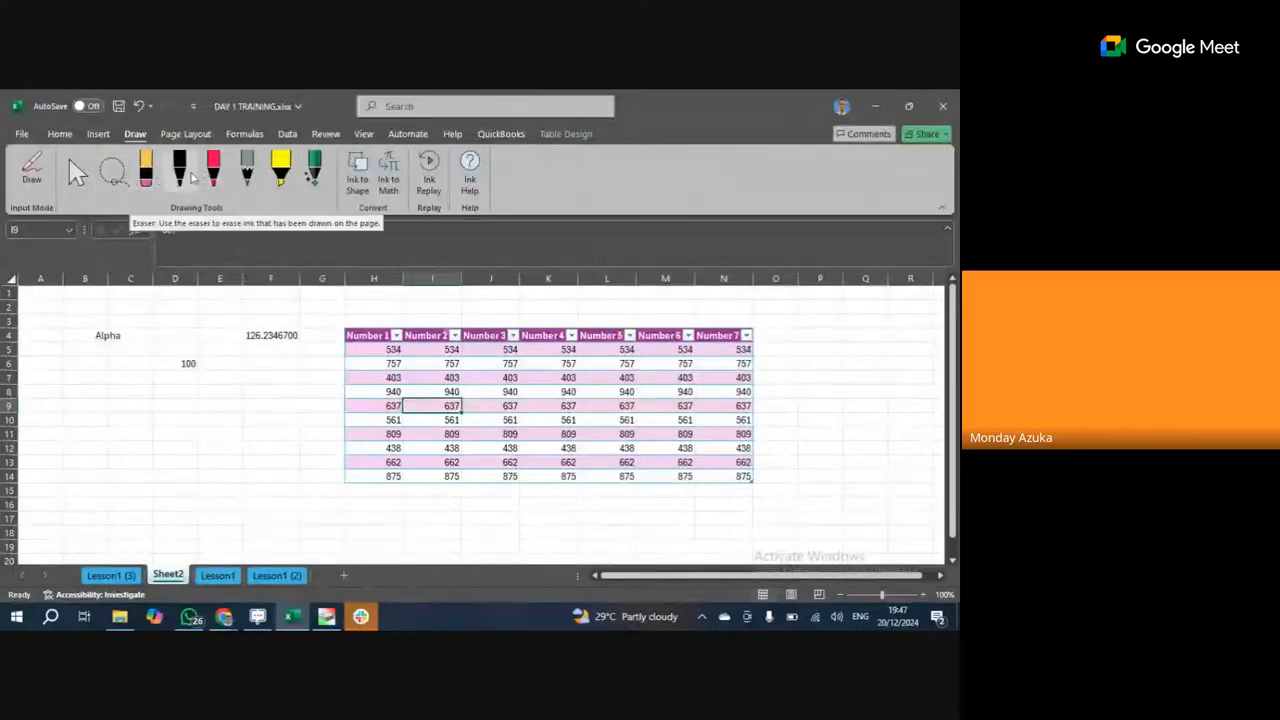
{"action": "left_click", "coordinate": [179, 170]}
{"action": "mouse_move", "coordinate": [99, 389]}
{"action": "left_mouse_down"}
{"action": "mouse_move", "coordinate": [183, 560]}
{"action": "mouse_move", "coordinate": [213, 435]}
{"action": "left_mouse_up"}
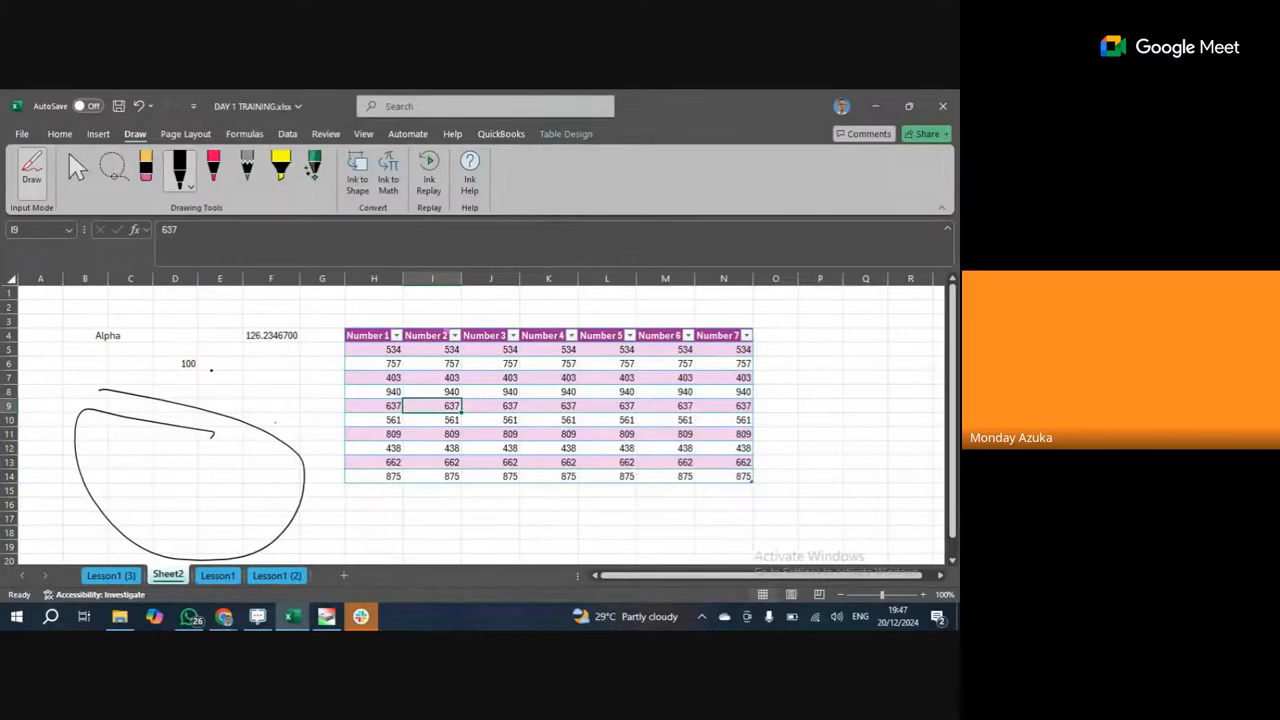
{"action": "key", "text": "Escape"}
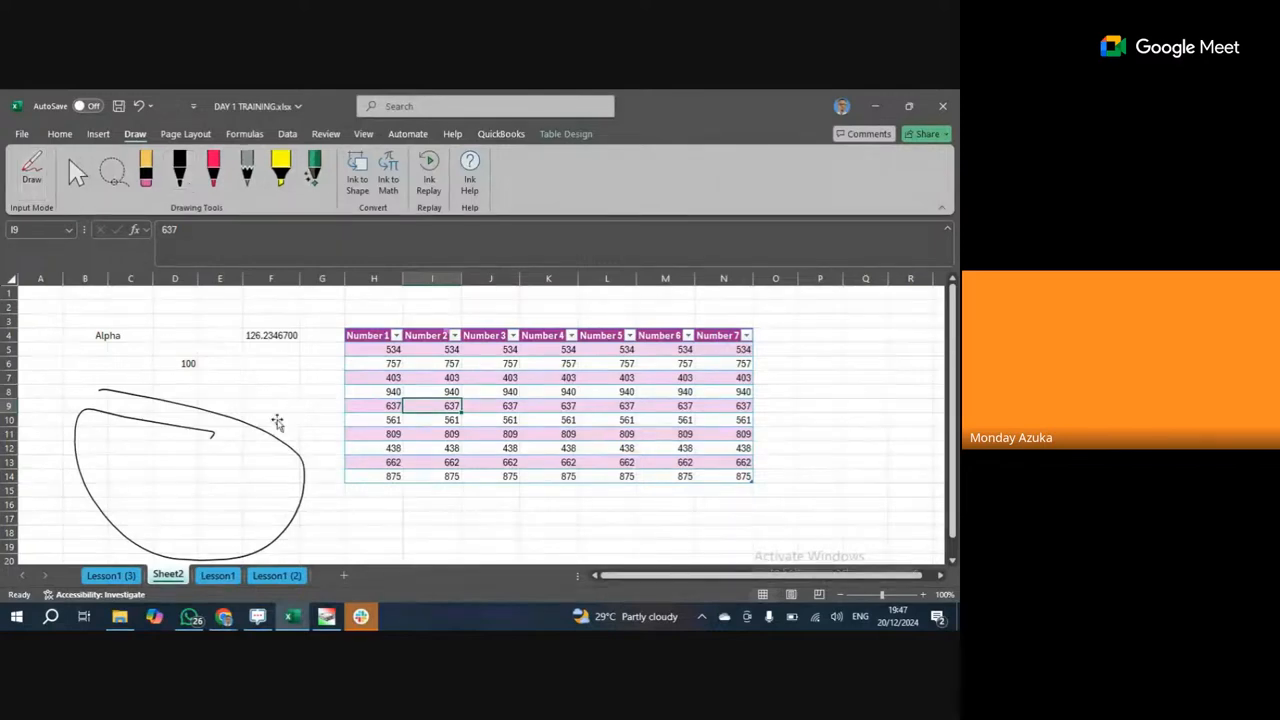
{"action": "left_click", "coordinate": [258, 430]}
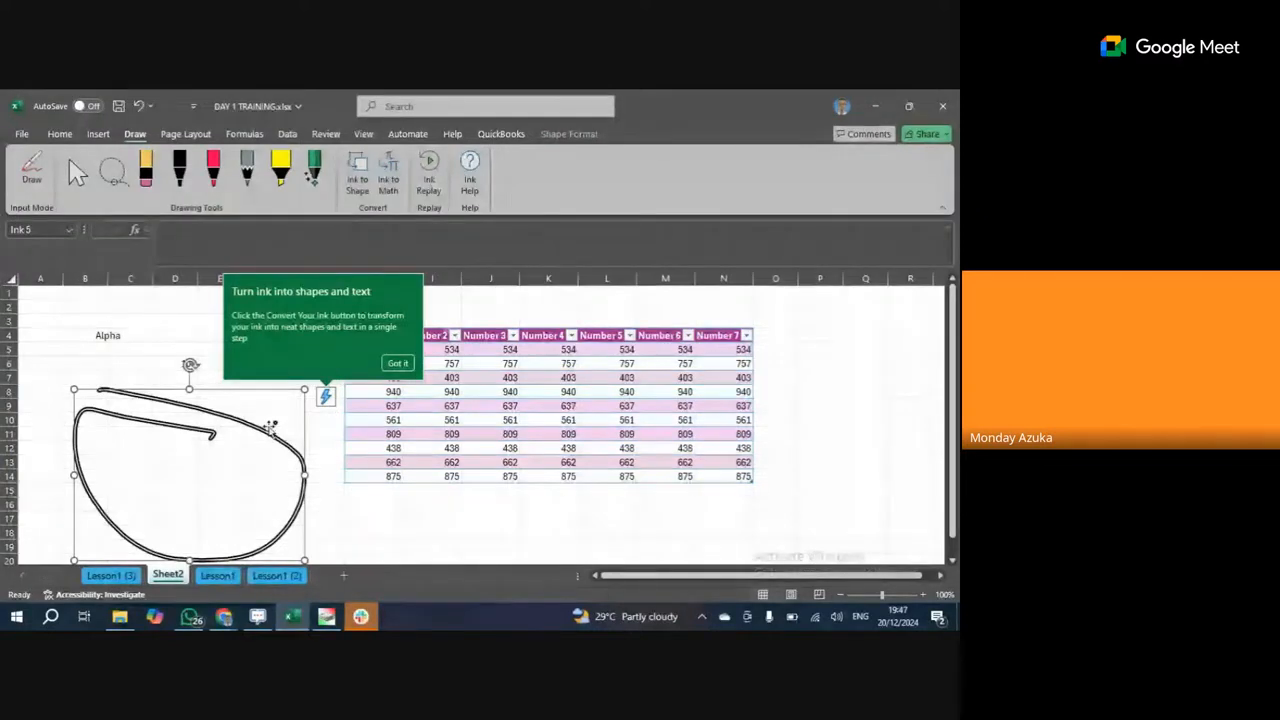
{"action": "key", "text": "Delete"}
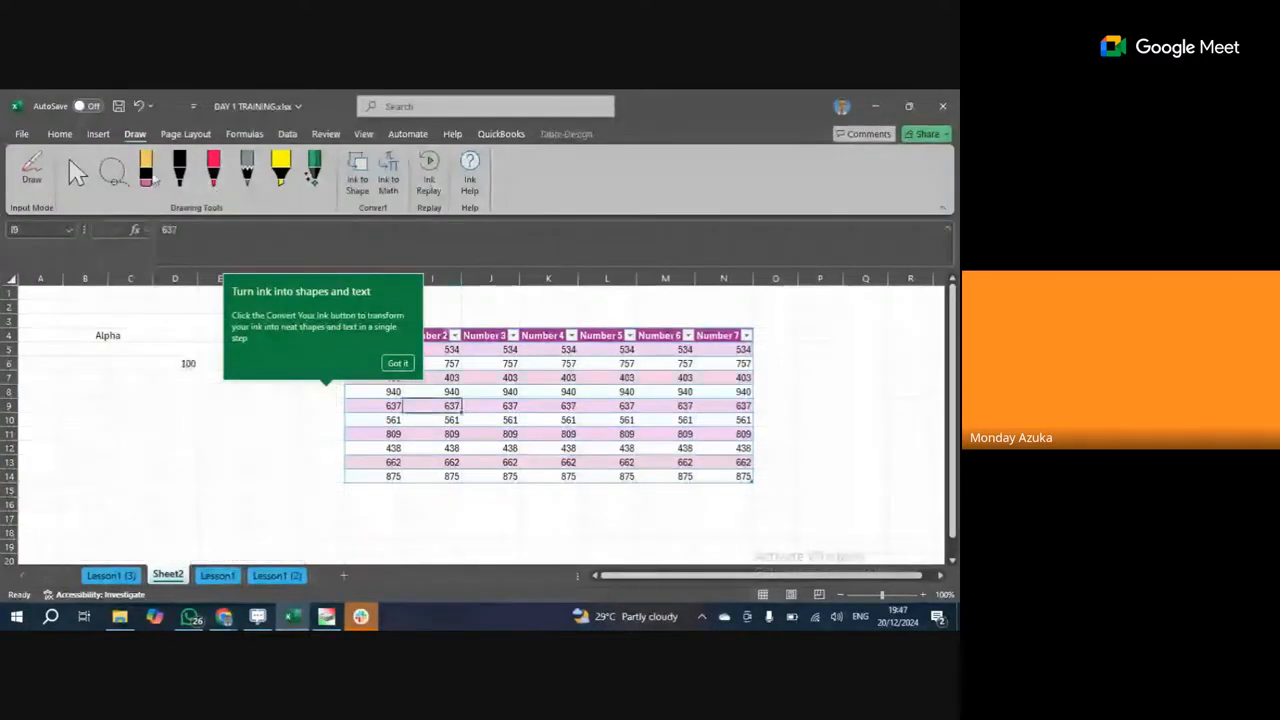
Redraw a black ink loop and stretch it up, right and down to row 17 around Alpha and 100.
{"action": "left_click", "coordinate": [178, 167]}
{"action": "left_click_drag", "start_coordinate": [82, 380], "coordinate": [82, 387]}
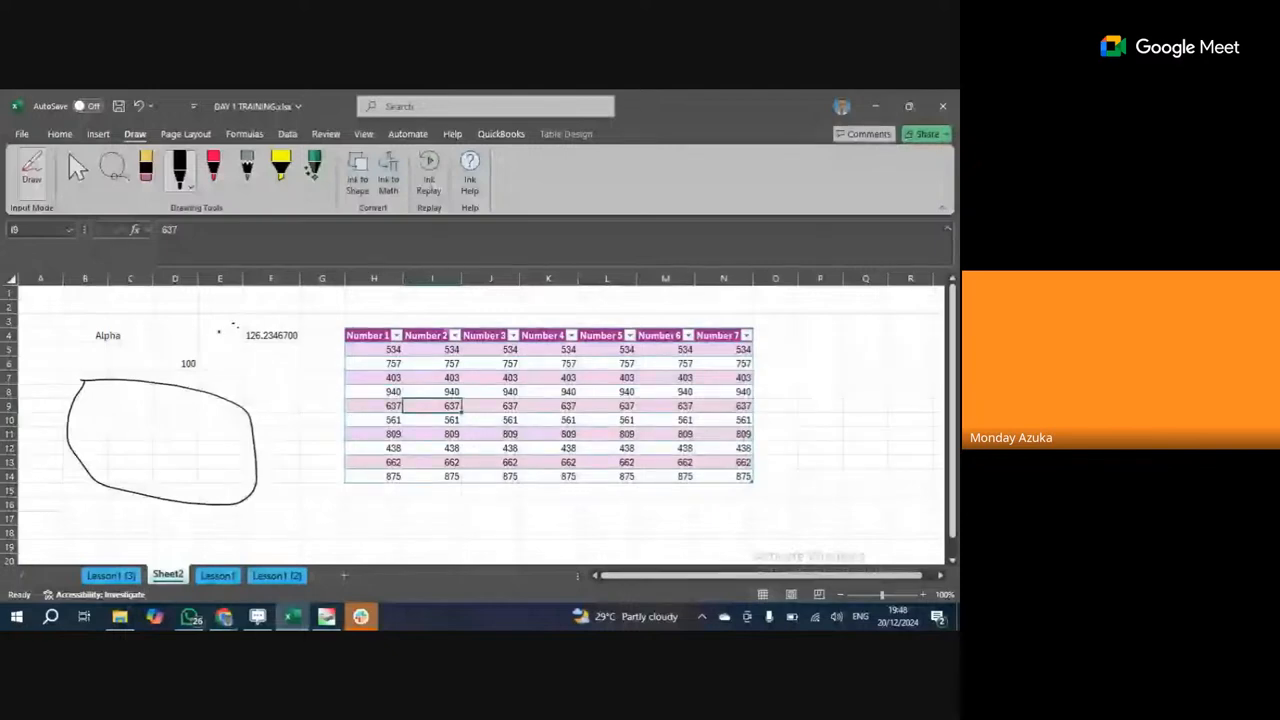
{"action": "key", "text": "Escape"}
{"action": "left_click", "coordinate": [200, 388]}
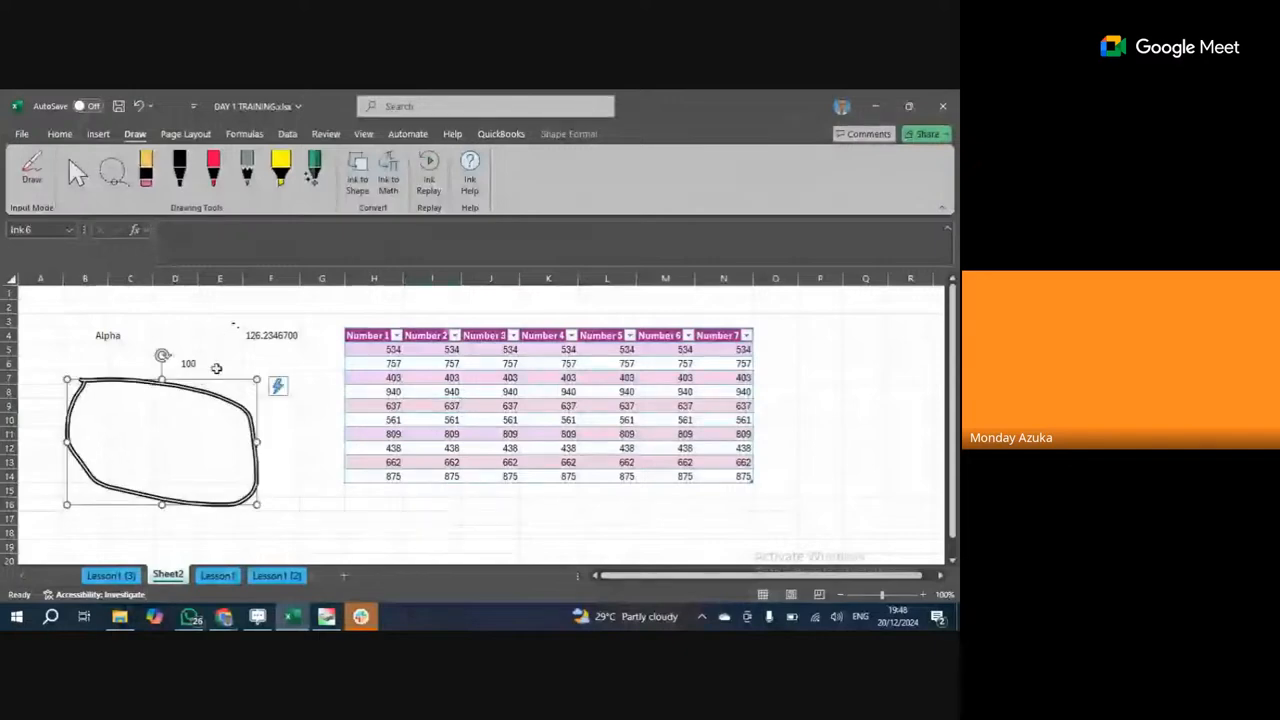
{"action": "left_click_drag", "start_coordinate": [256, 379], "coordinate": [330, 330]}
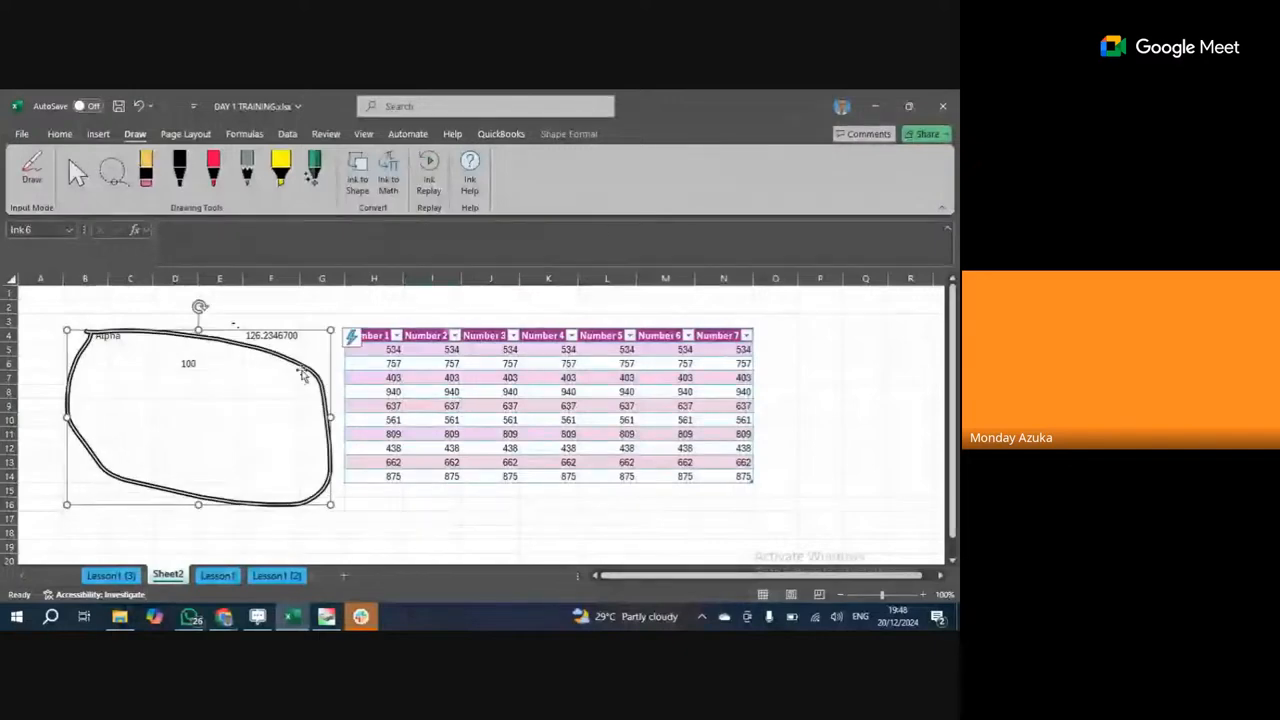
{"action": "left_click_drag", "start_coordinate": [198, 504], "coordinate": [190, 526]}
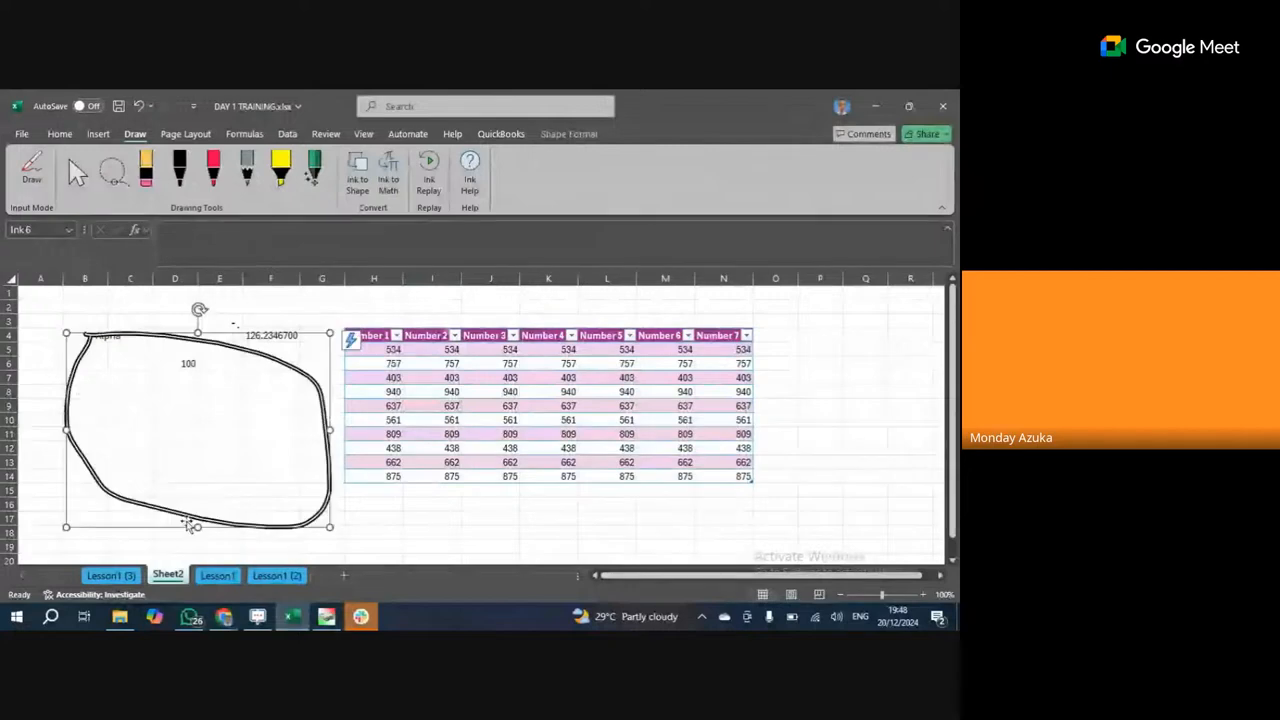
{"action": "left_click", "coordinate": [177, 420]}
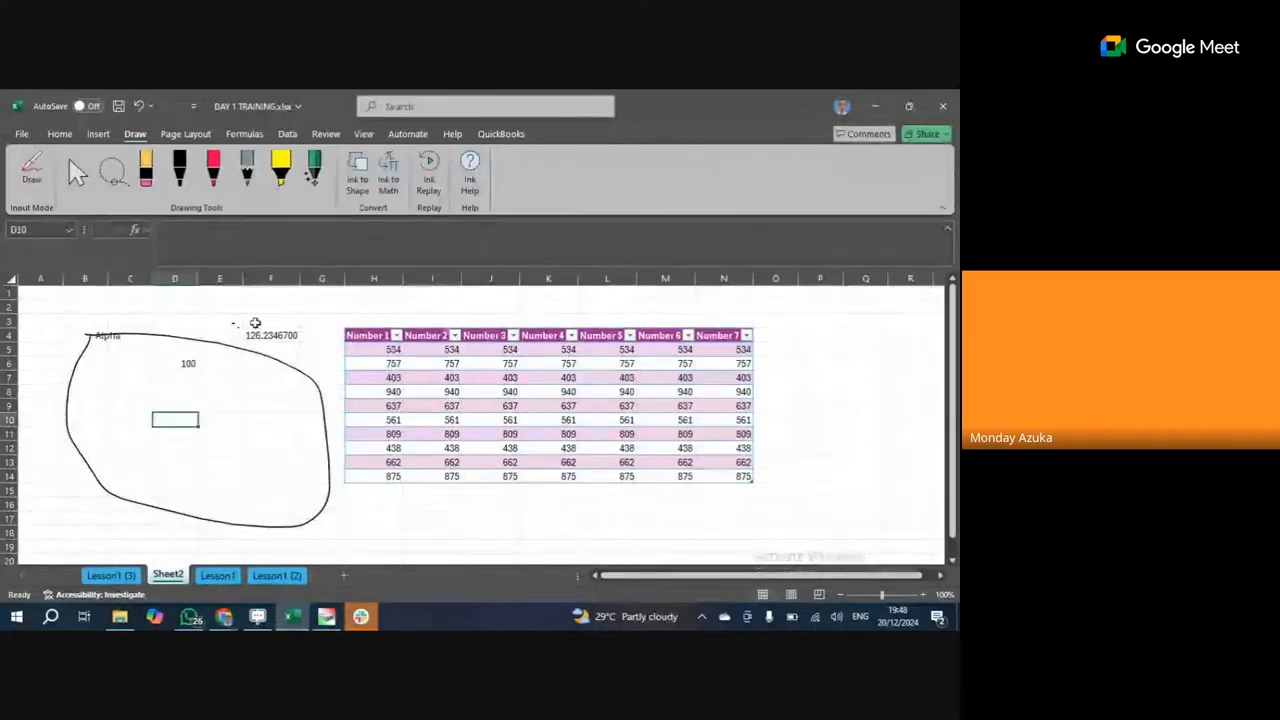
{"action": "left_click", "coordinate": [220, 391]}
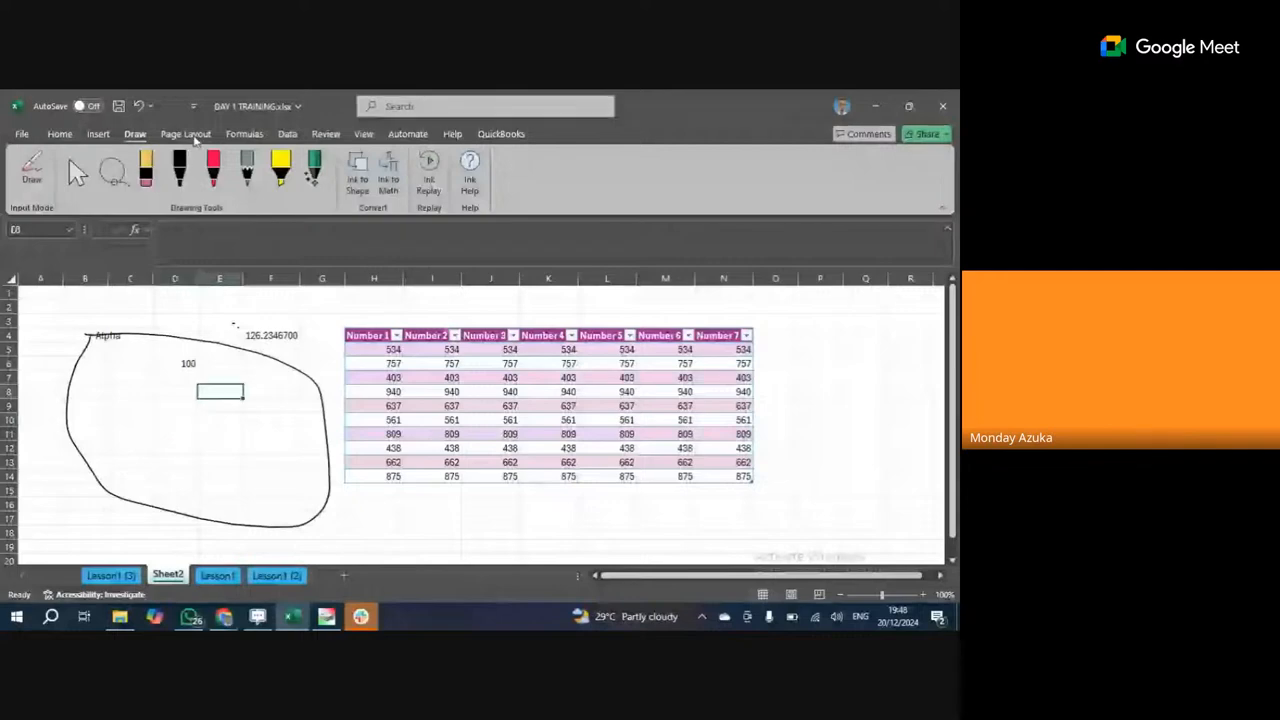
Delete the hand-drawn ink loop from Sheet2.
{"action": "left_click", "coordinate": [196, 139]}
{"action": "left_click", "coordinate": [282, 395]}
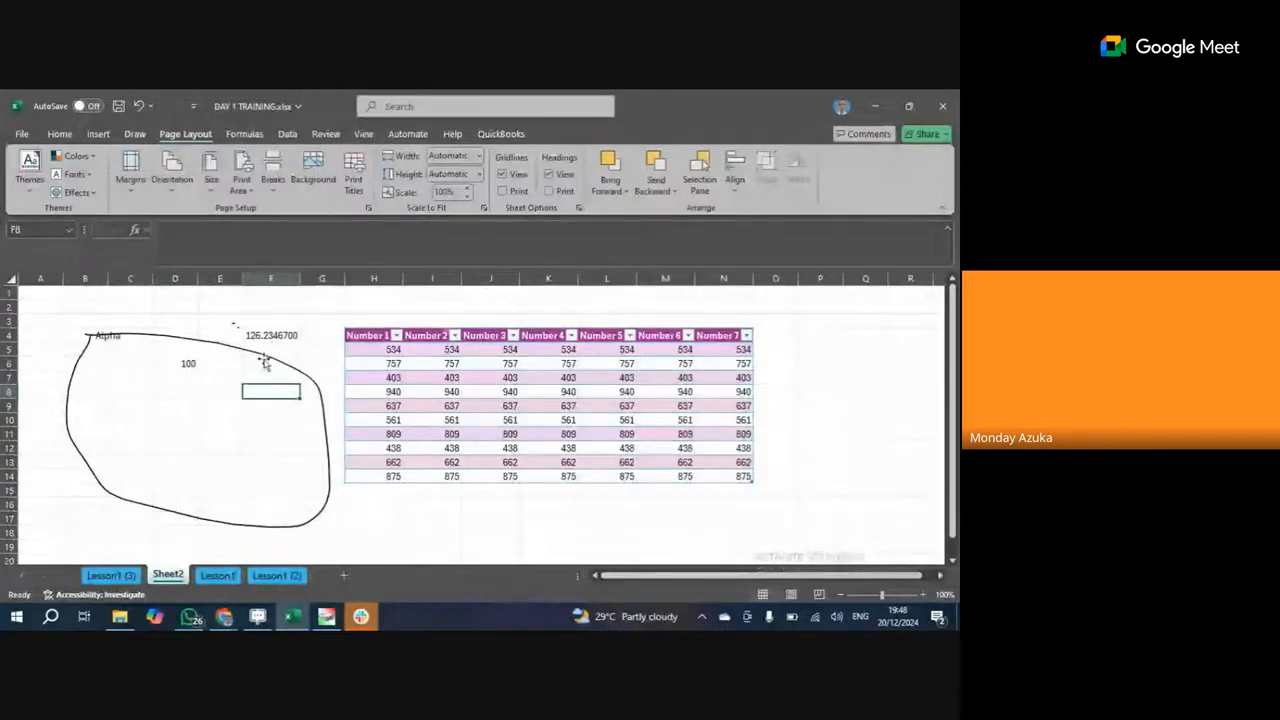
{"action": "left_click", "coordinate": [265, 363]}
{"action": "key", "text": "Delete"}
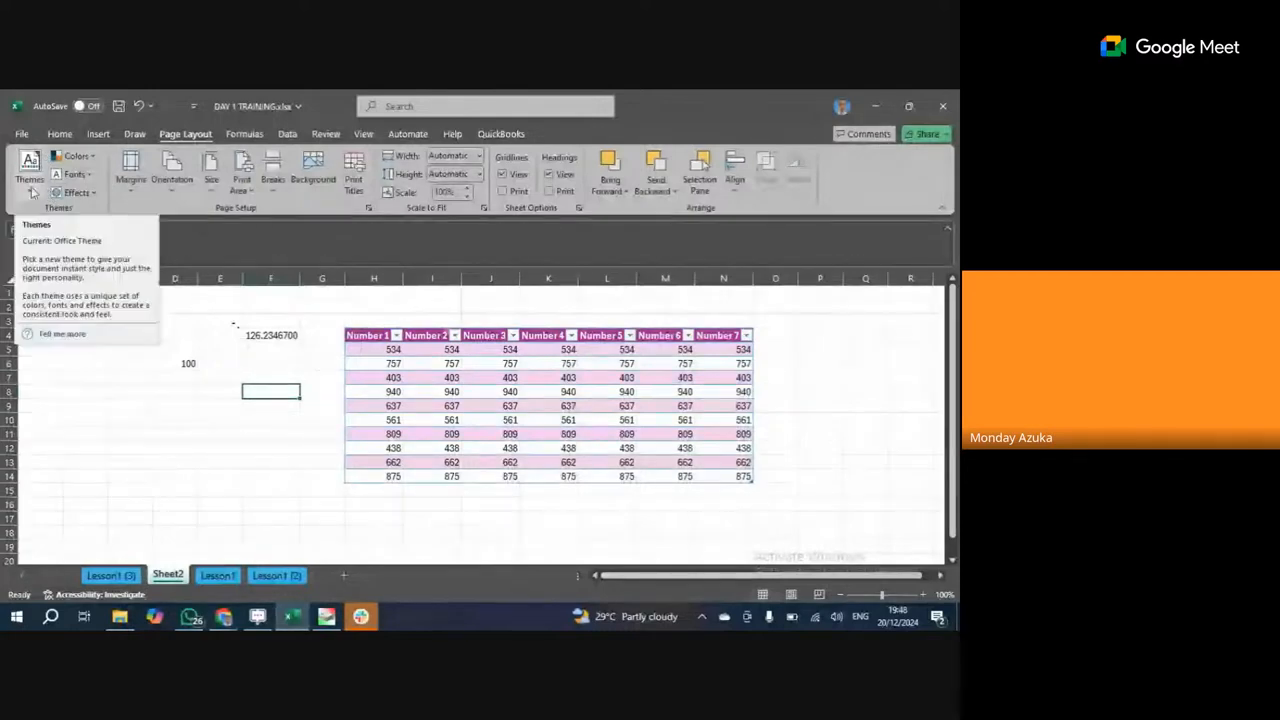
Apply the Facet theme to the workbook.
{"action": "left_click", "coordinate": [32, 188]}
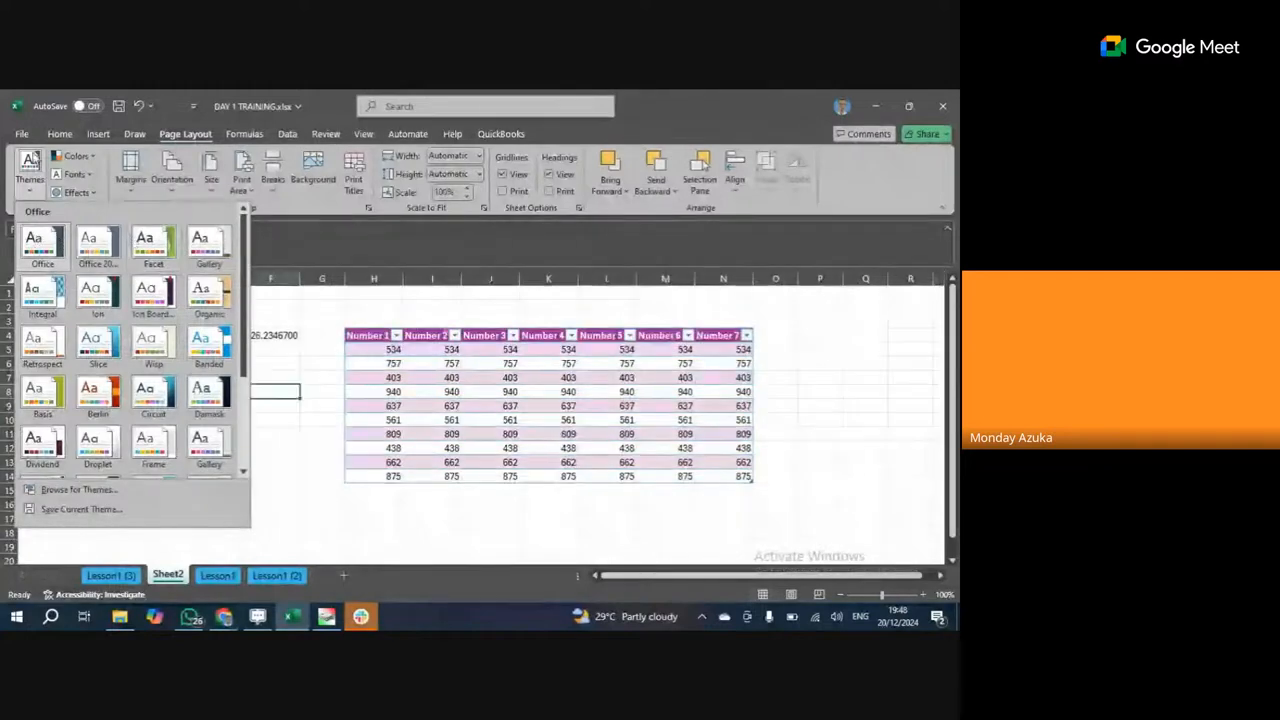
{"action": "left_click", "coordinate": [97, 134]}
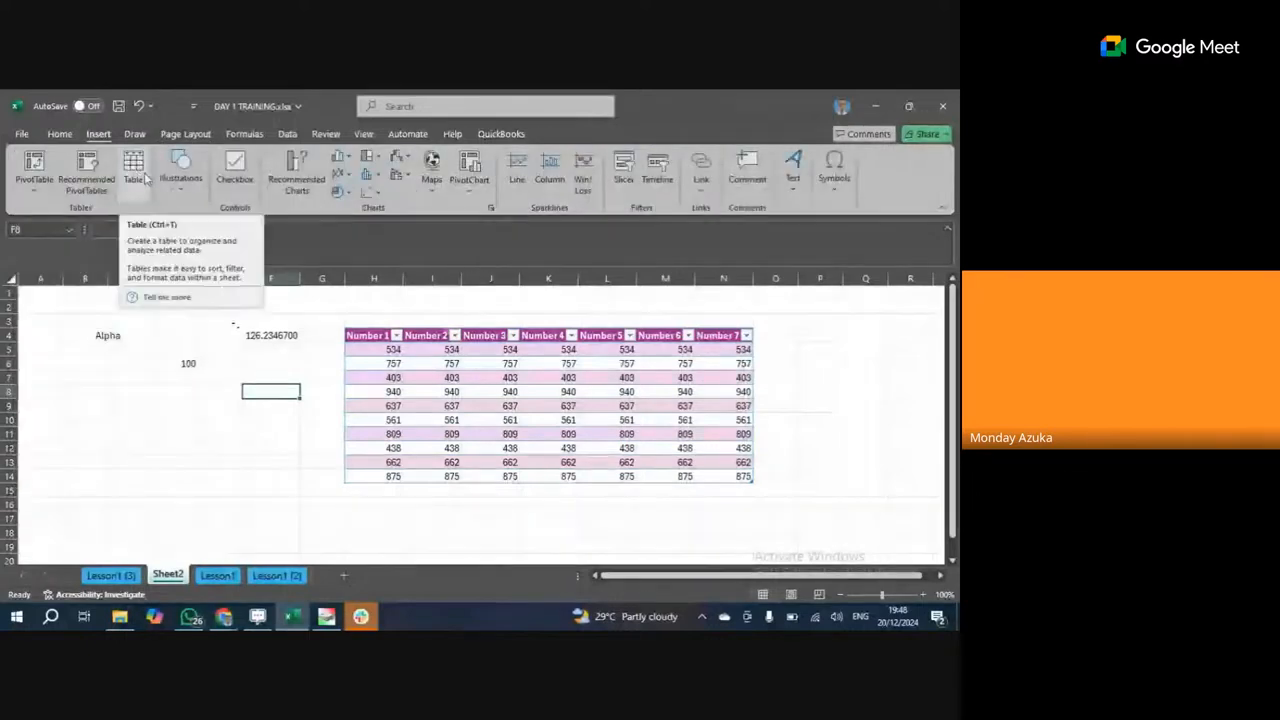
{"action": "left_click", "coordinate": [184, 136]}
{"action": "left_click", "coordinate": [30, 168]}
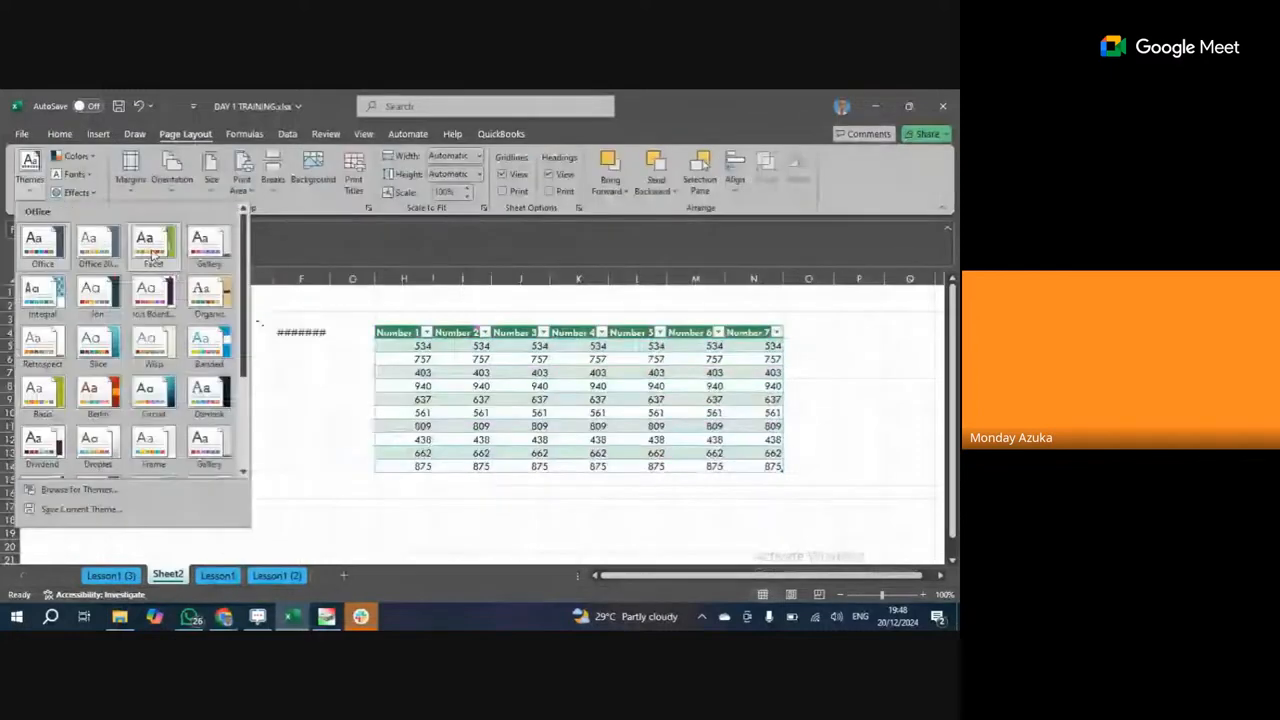
{"action": "left_click", "coordinate": [154, 254]}
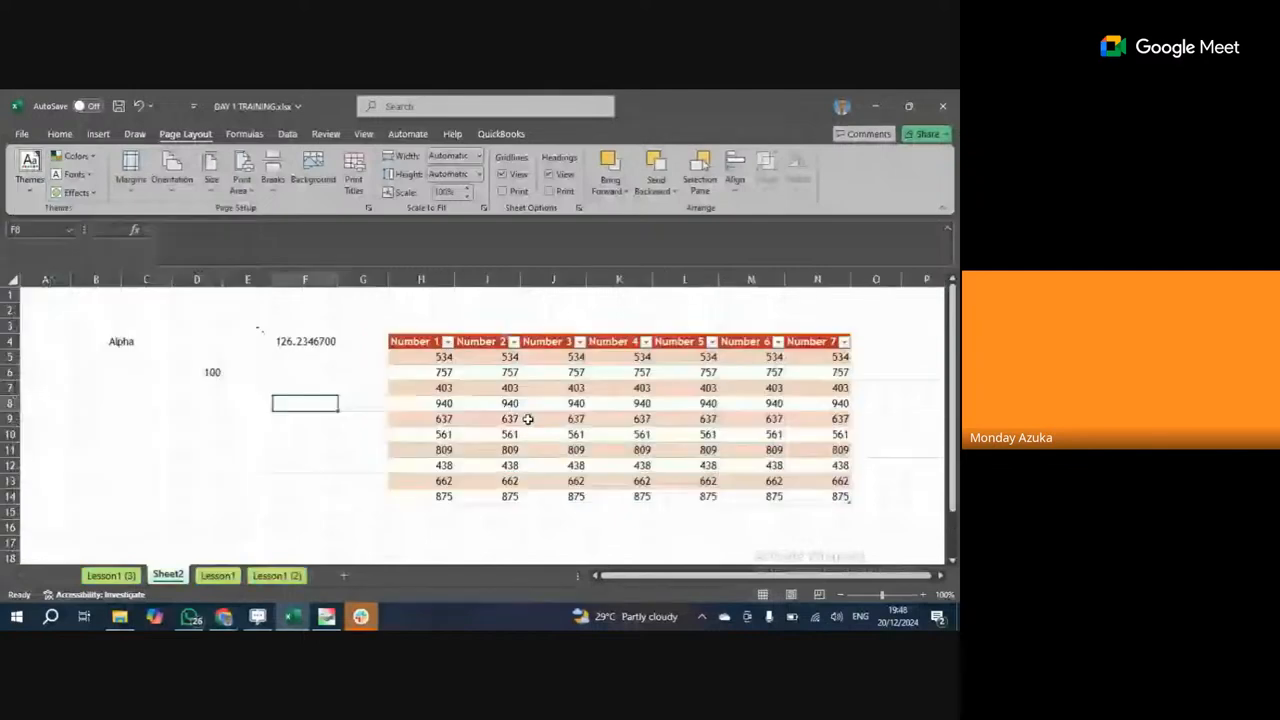
Browse the table styles, theme colours and theme fonts without changing any of them.
{"action": "left_click", "coordinate": [605, 419]}
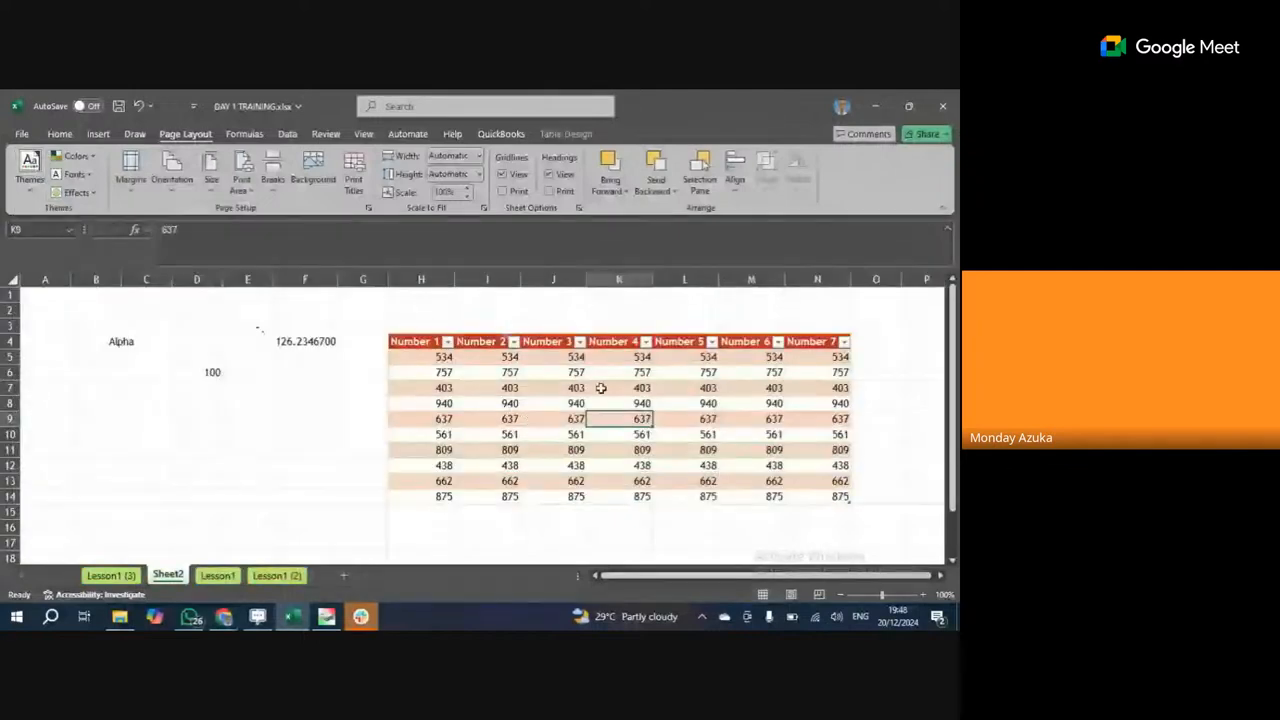
{"action": "left_click", "coordinate": [566, 133]}
{"action": "left_click", "coordinate": [898, 192]}
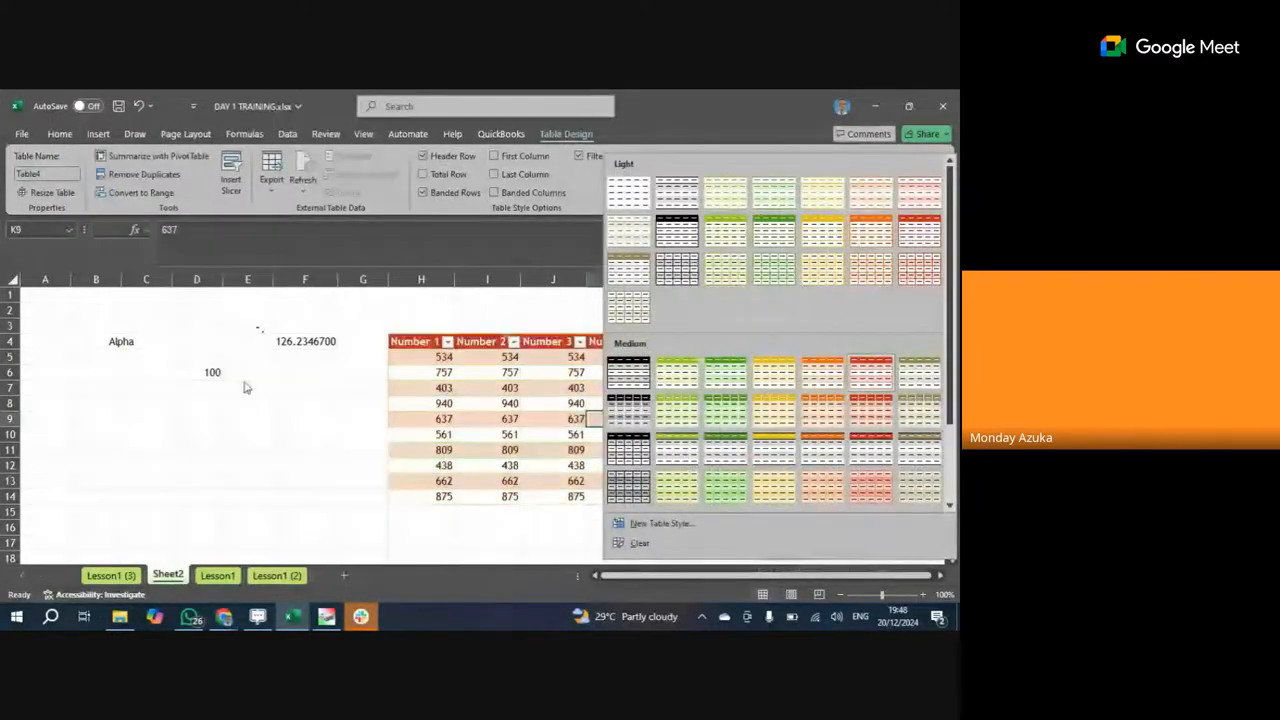
{"action": "key", "text": "Escape"}
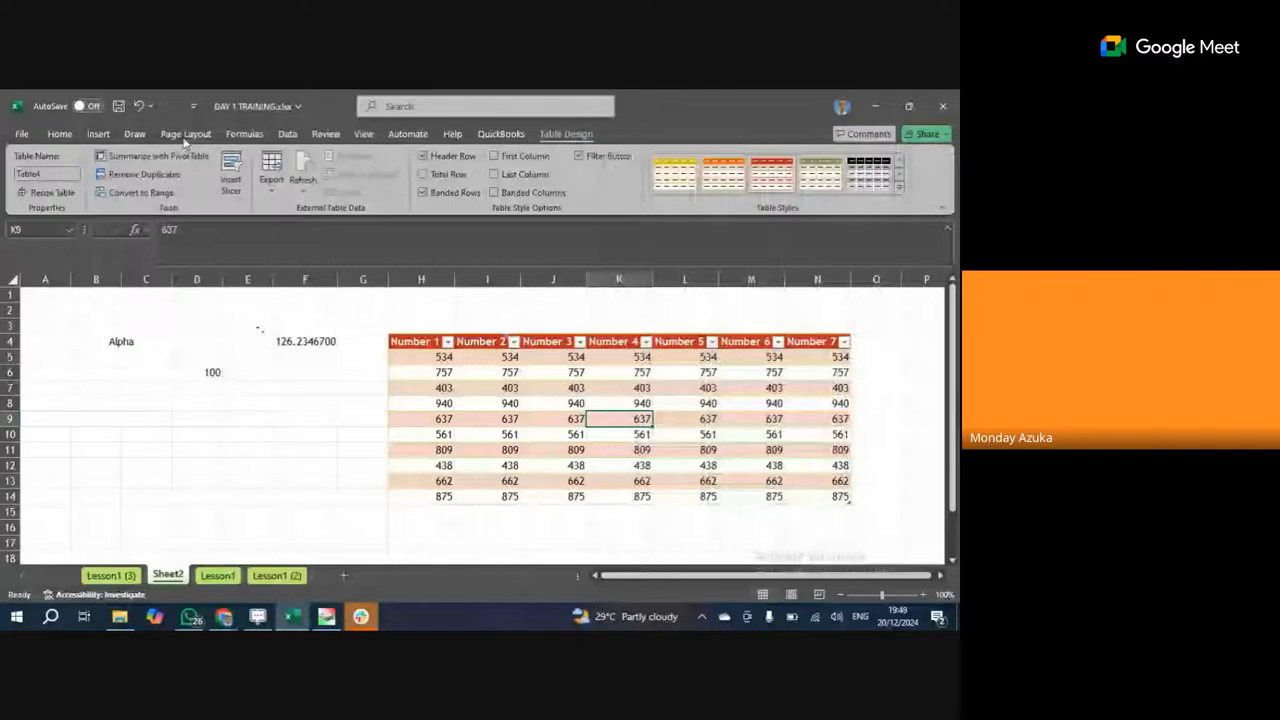
{"action": "left_click", "coordinate": [185, 135]}
{"action": "left_click", "coordinate": [94, 160]}
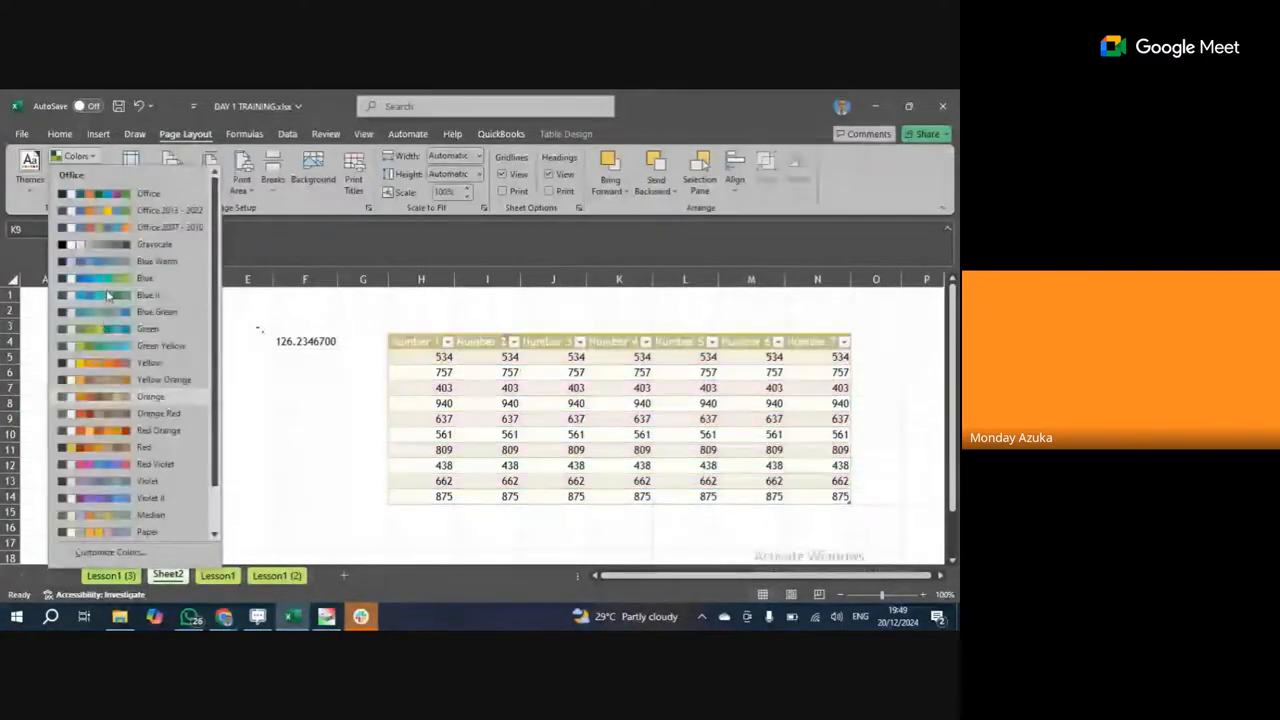
{"action": "scroll", "coordinate": [100, 365], "scroll_direction": "down", "scroll_amount": 1}
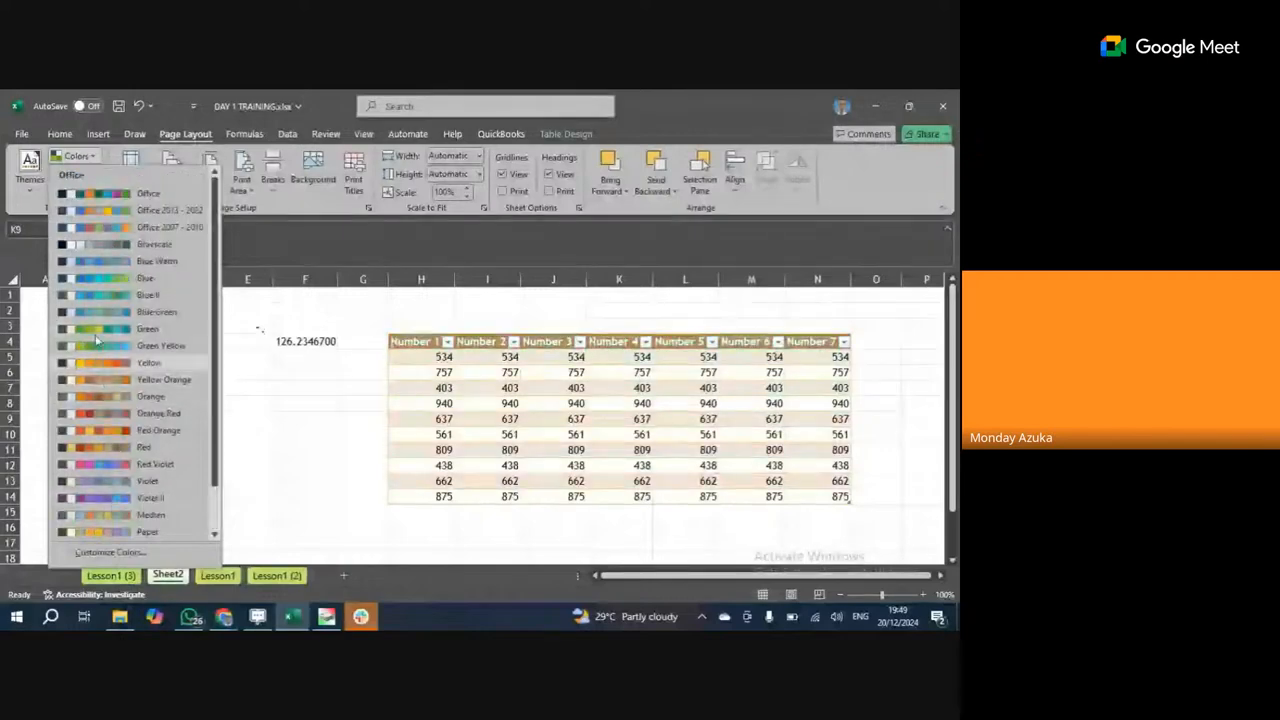
{"action": "scroll", "coordinate": [97, 260], "scroll_direction": "up", "scroll_amount": 1}
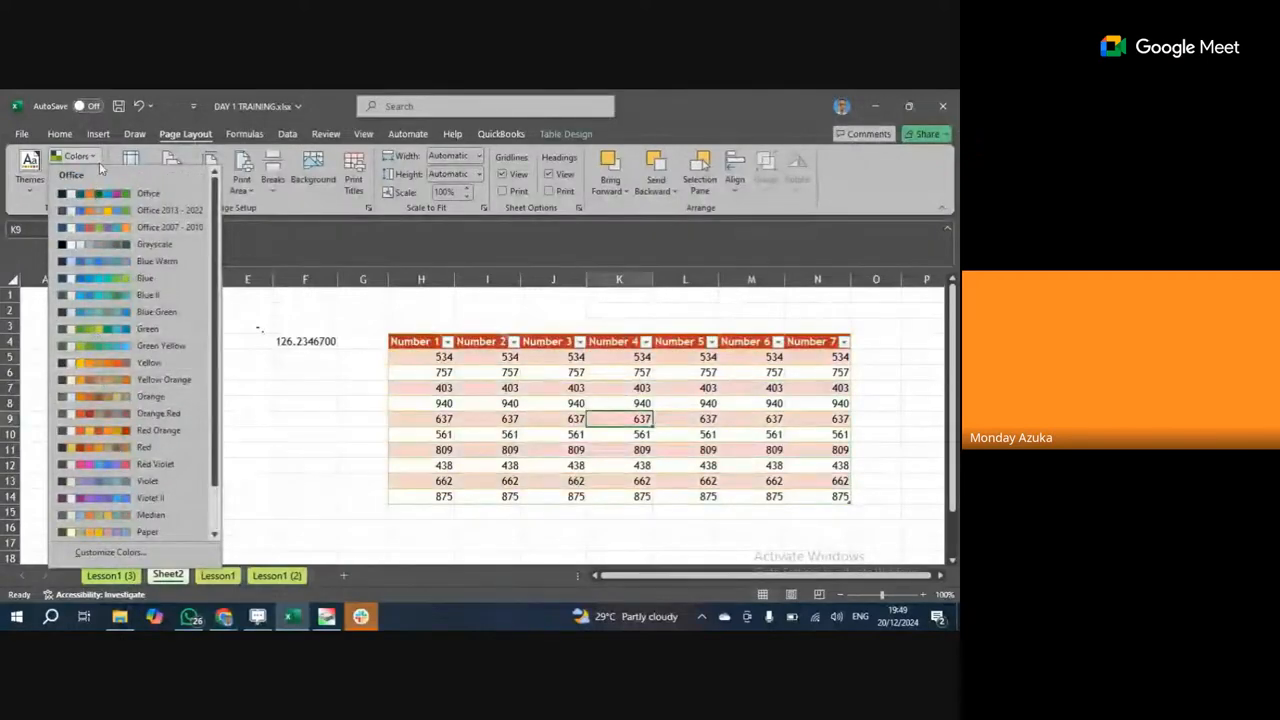
{"action": "left_click", "coordinate": [98, 158]}
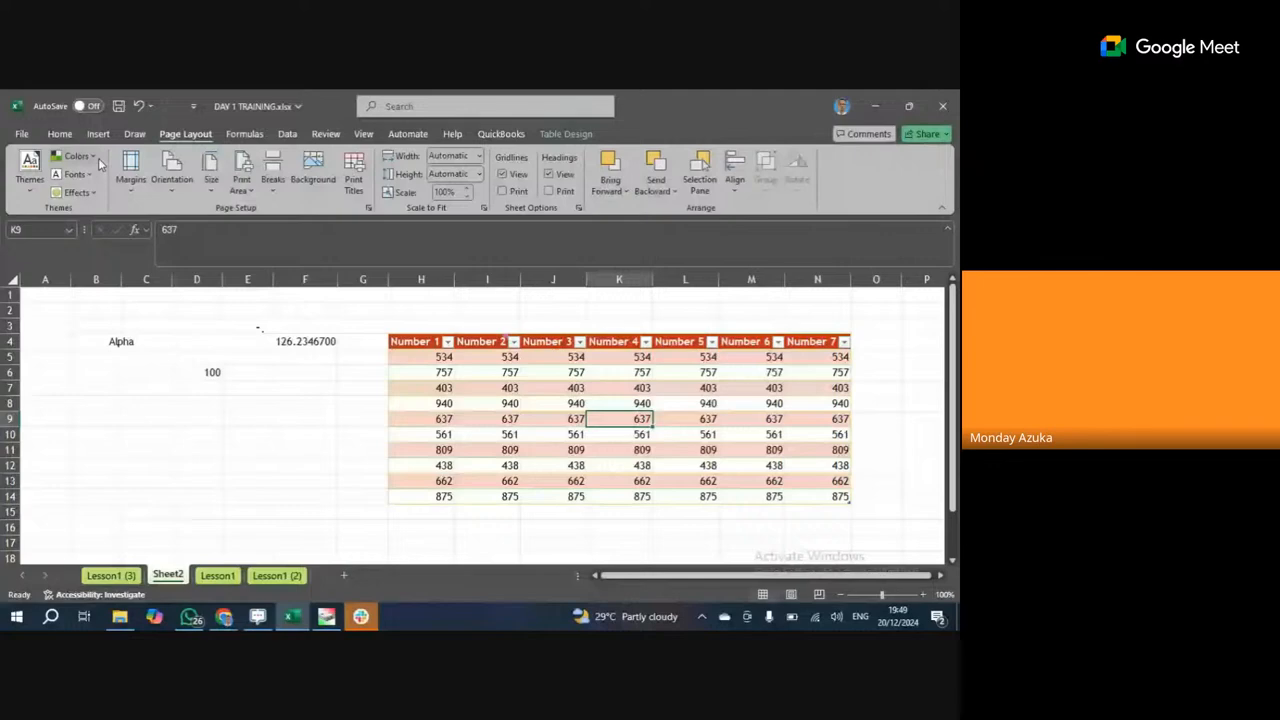
{"action": "left_click", "coordinate": [87, 174]}
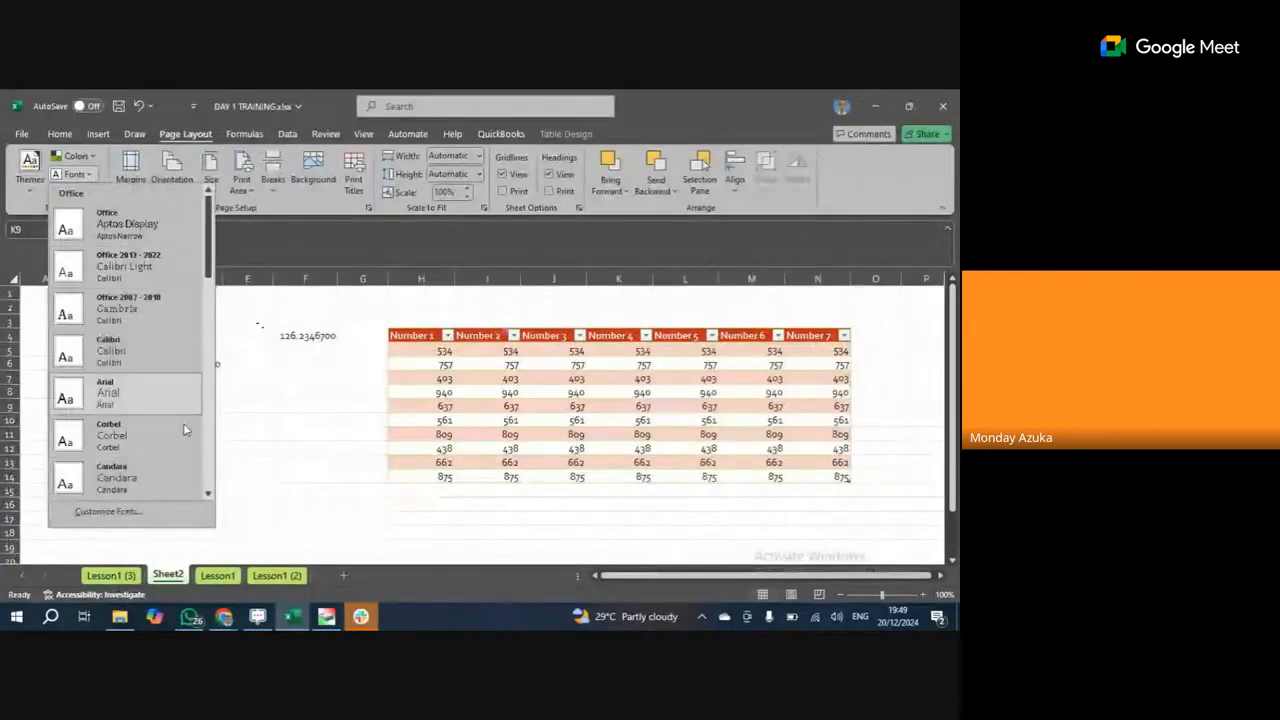
{"action": "left_click", "coordinate": [58, 128]}
Set the Number 1–Number 7 header cells H4:N4 to the ADLaM Display font.
{"action": "left_click", "coordinate": [59, 132]}
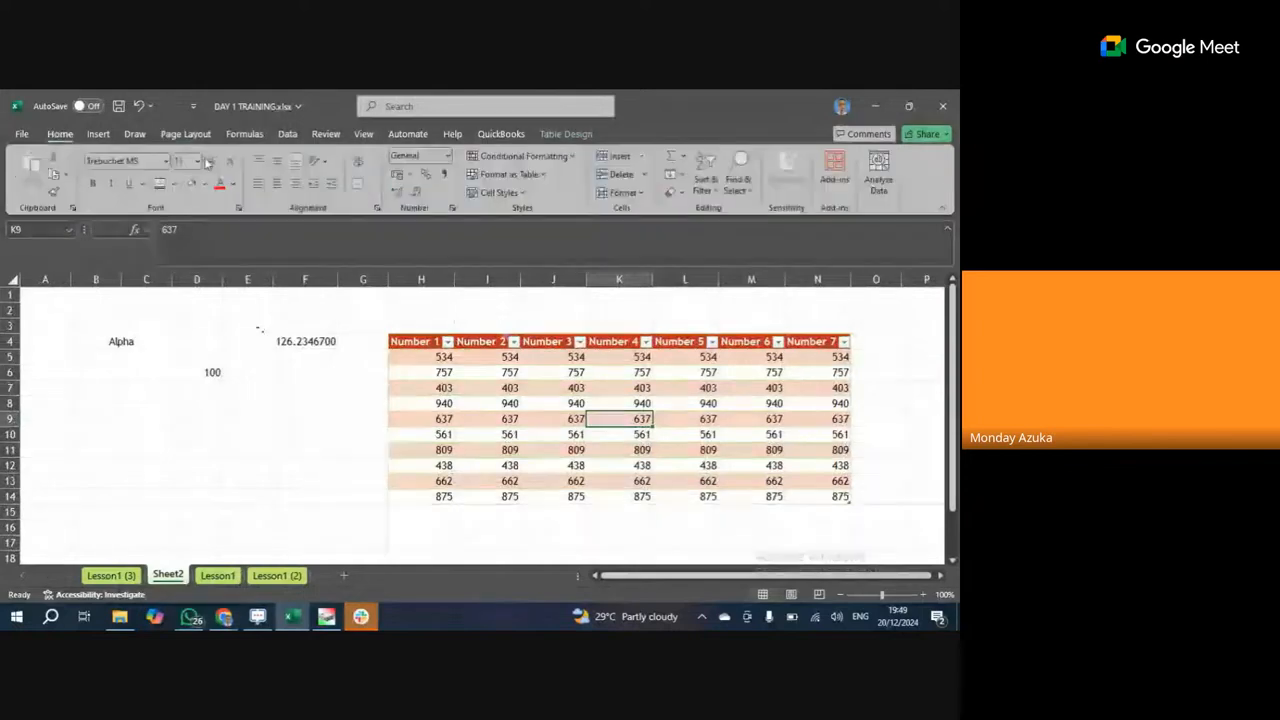
{"action": "left_click", "coordinate": [166, 162]}
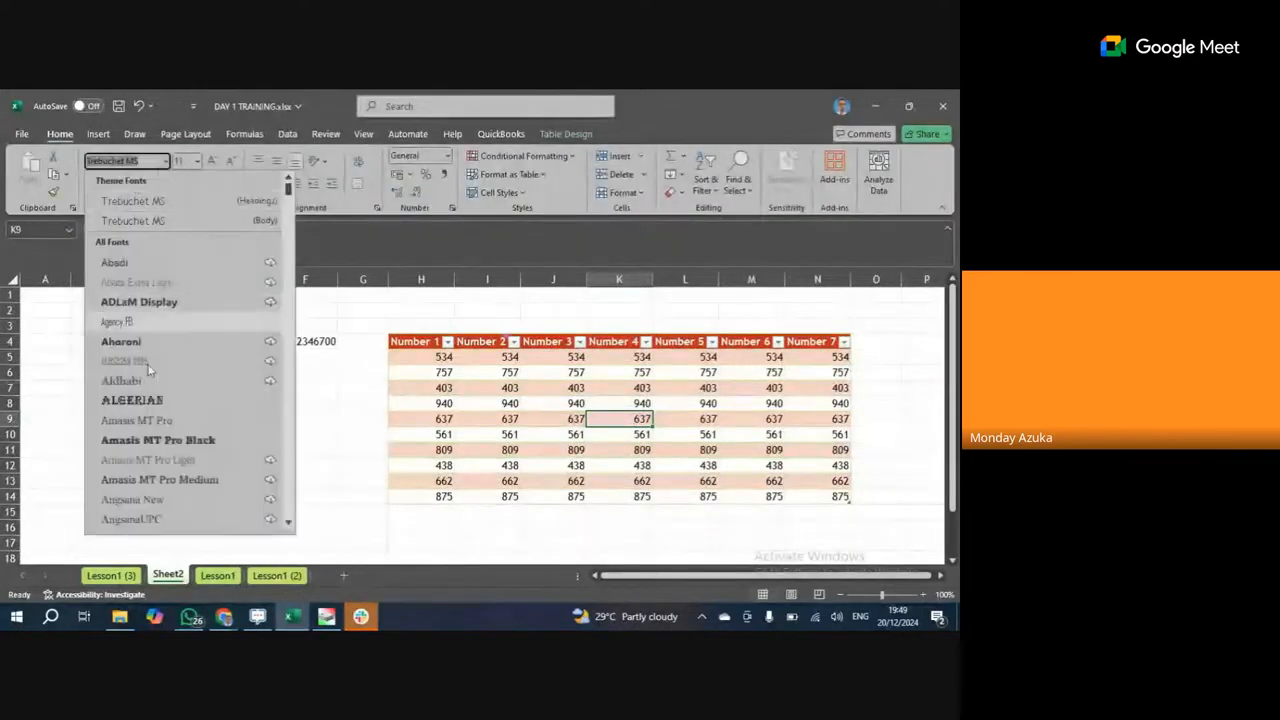
{"action": "scroll", "coordinate": [124, 405], "scroll_direction": "down", "scroll_amount": 2}
{"action": "scroll", "coordinate": [124, 400], "scroll_direction": "up", "scroll_amount": 2}
{"action": "scroll", "coordinate": [129, 262], "scroll_direction": "down", "scroll_amount": 7}
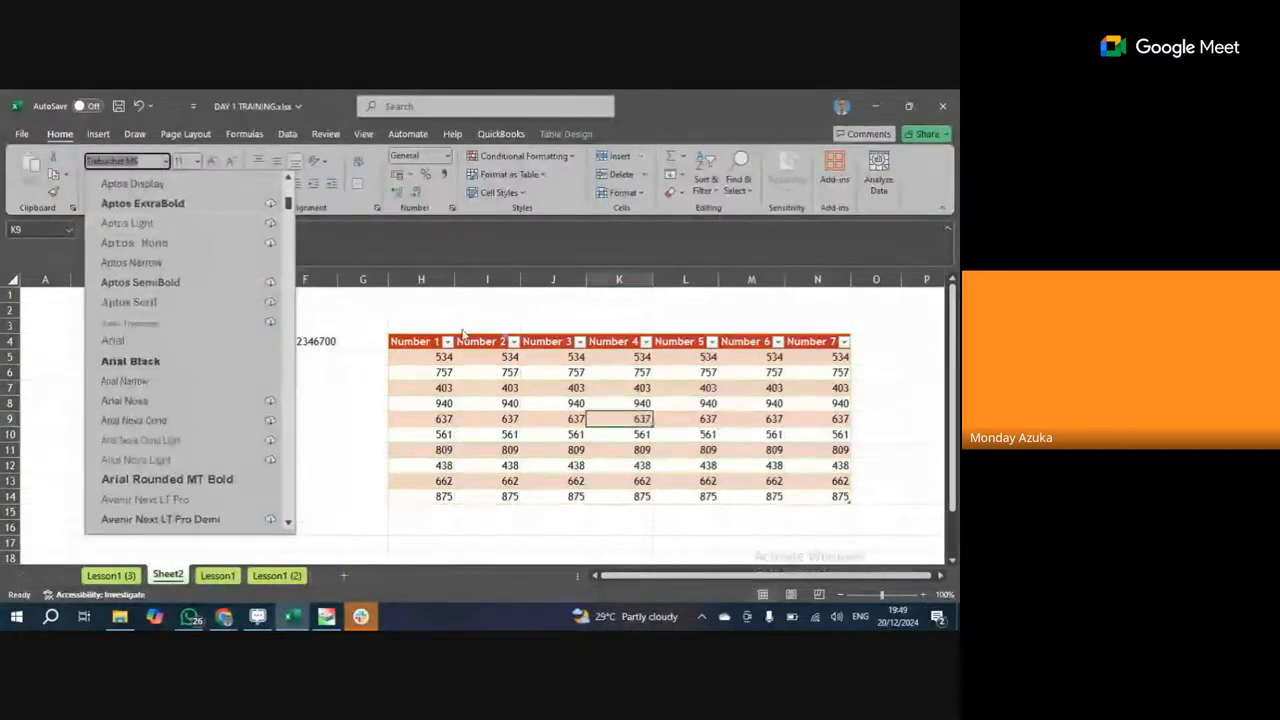
{"action": "left_click", "coordinate": [418, 341]}
{"action": "key", "text": "ctrl+shift+Right"}
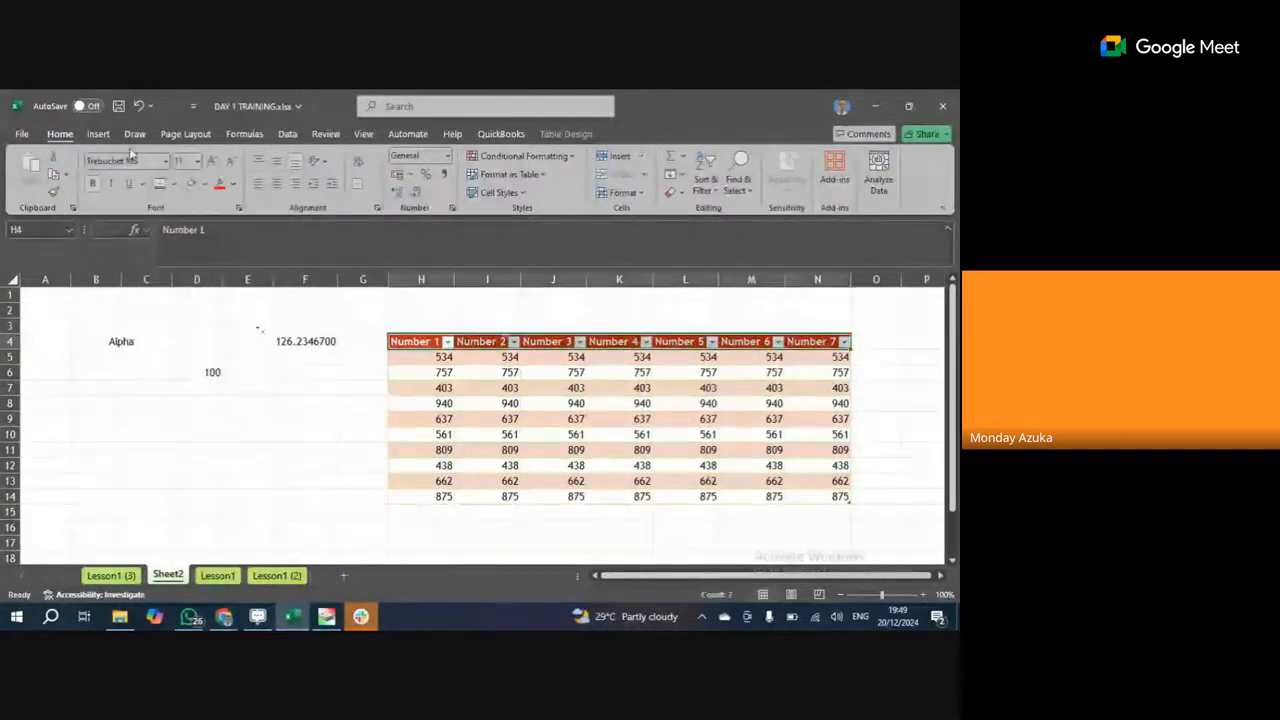
{"action": "left_click", "coordinate": [166, 163]}
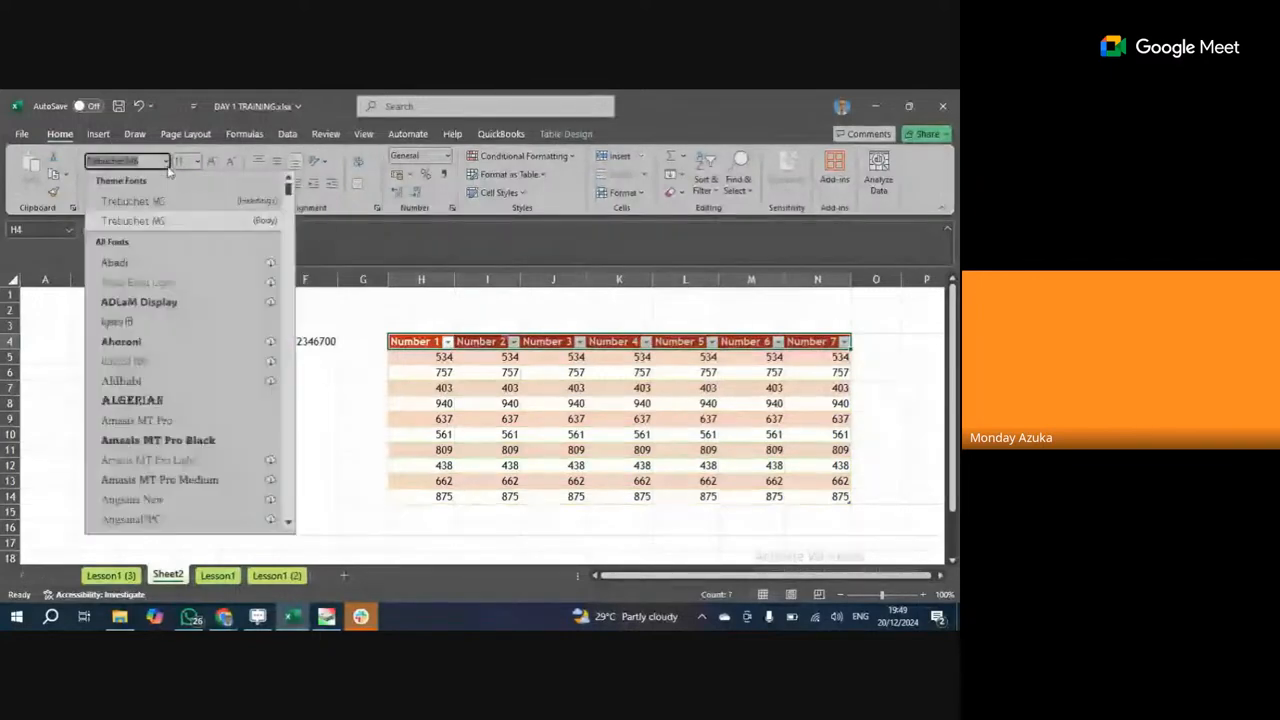
{"action": "left_click", "coordinate": [131, 303]}
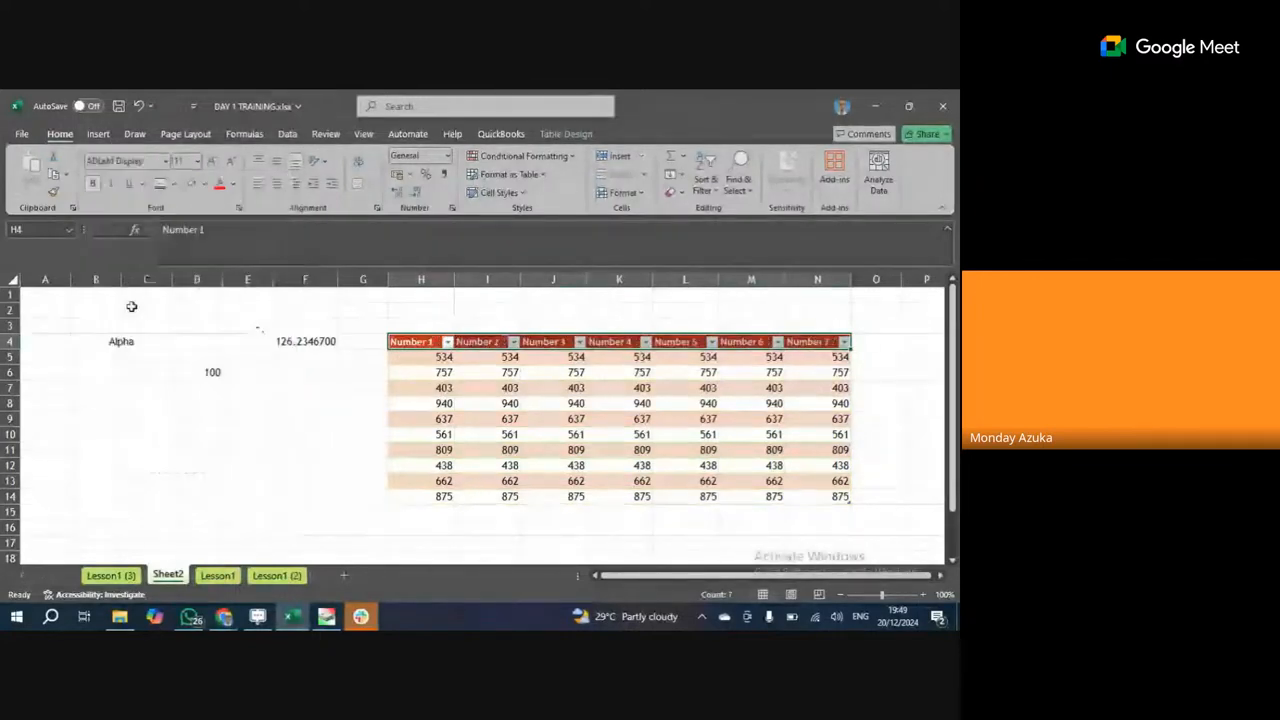
{"action": "left_click", "coordinate": [600, 391]}
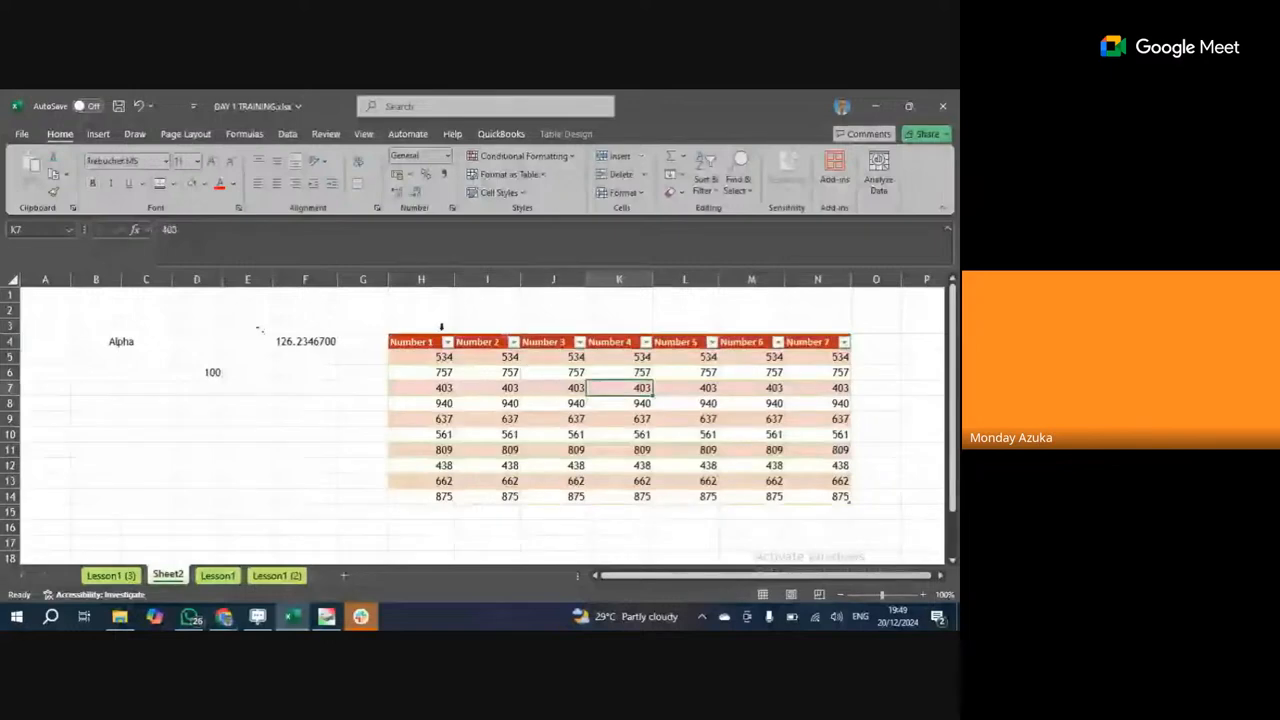
Apply the Normal page margins preset to the sheet.
{"action": "left_click", "coordinate": [178, 134]}
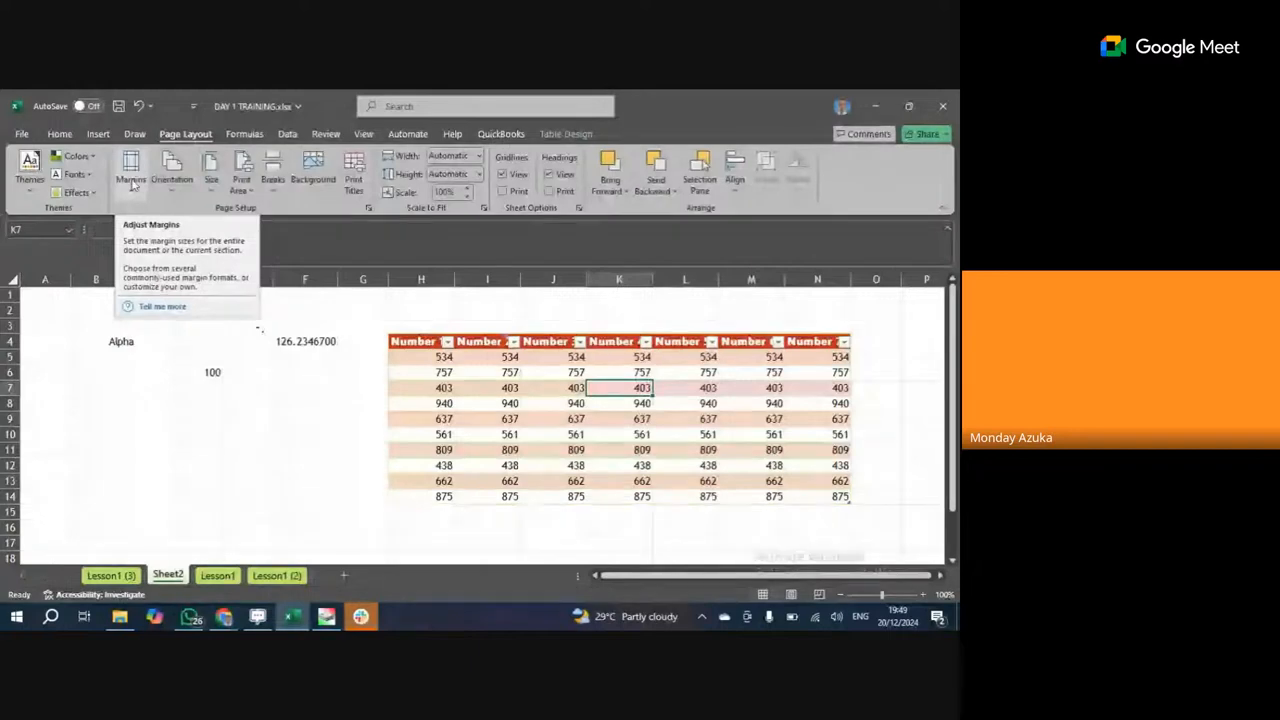
{"action": "left_click", "coordinate": [131, 180]}
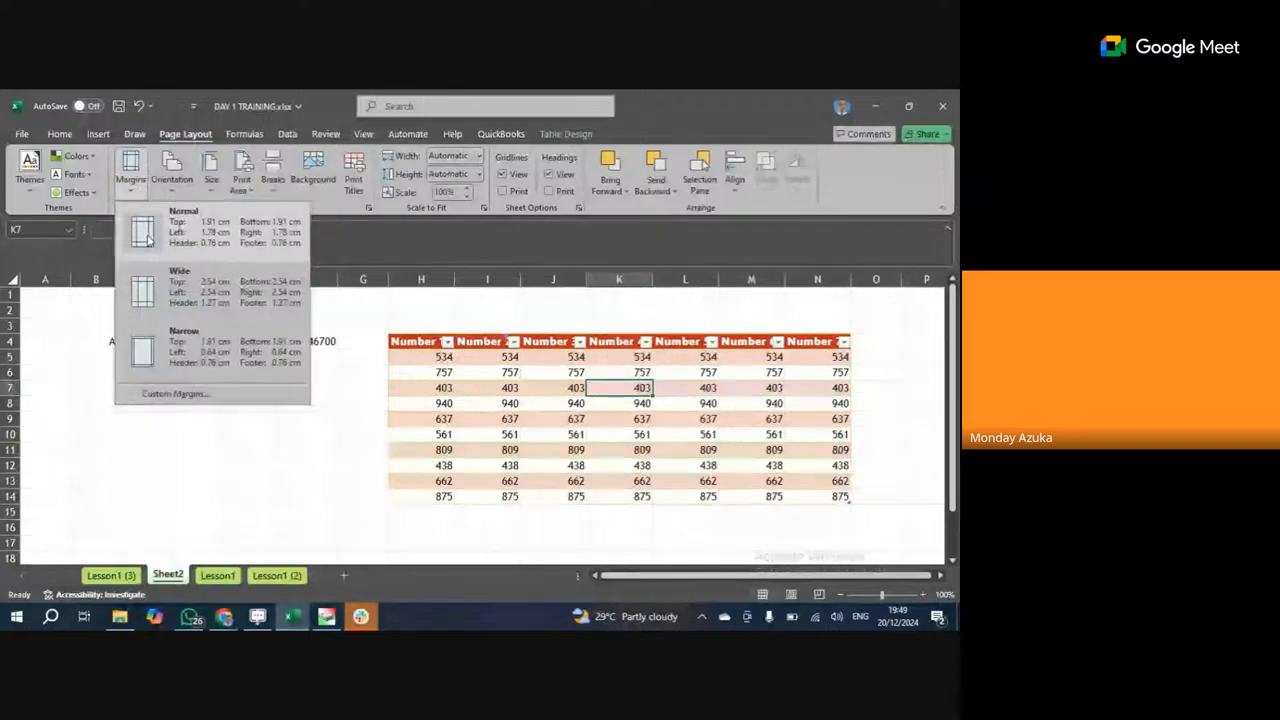
{"action": "left_click", "coordinate": [147, 236]}
Select the table H4:N14, collapse to one cell, and go to the File backstage.
{"action": "left_click_drag", "start_coordinate": [420, 341], "coordinate": [826, 497]}
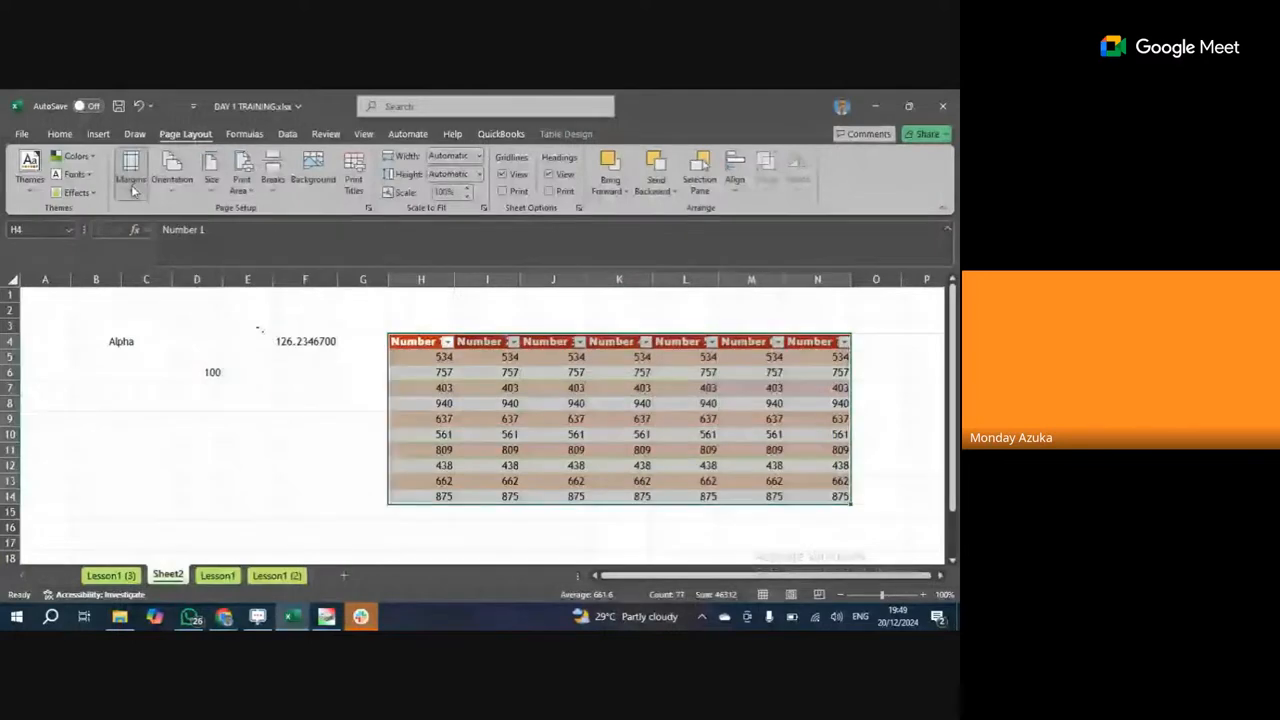
{"action": "left_click", "coordinate": [440, 350]}
{"action": "left_click", "coordinate": [21, 133]}
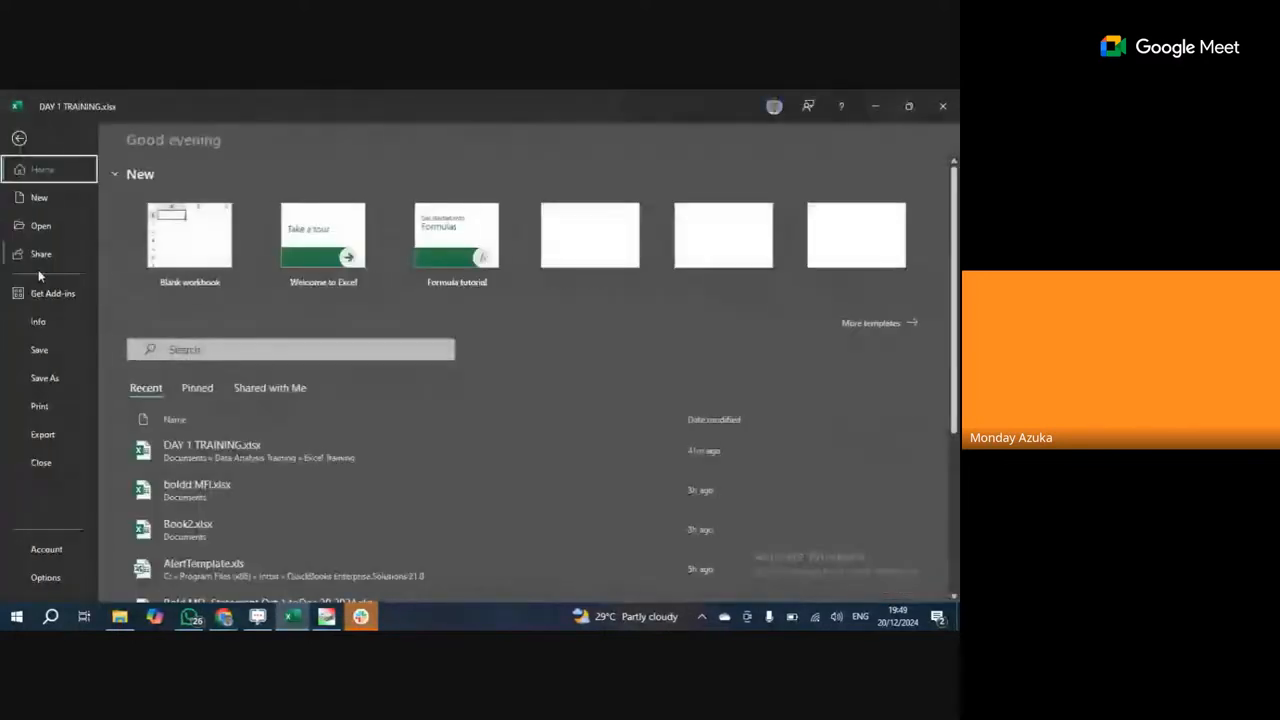
Preview printed pages 2 and 1 of Sheet2, then return to the worksheet.
{"action": "left_click", "coordinate": [49, 407]}
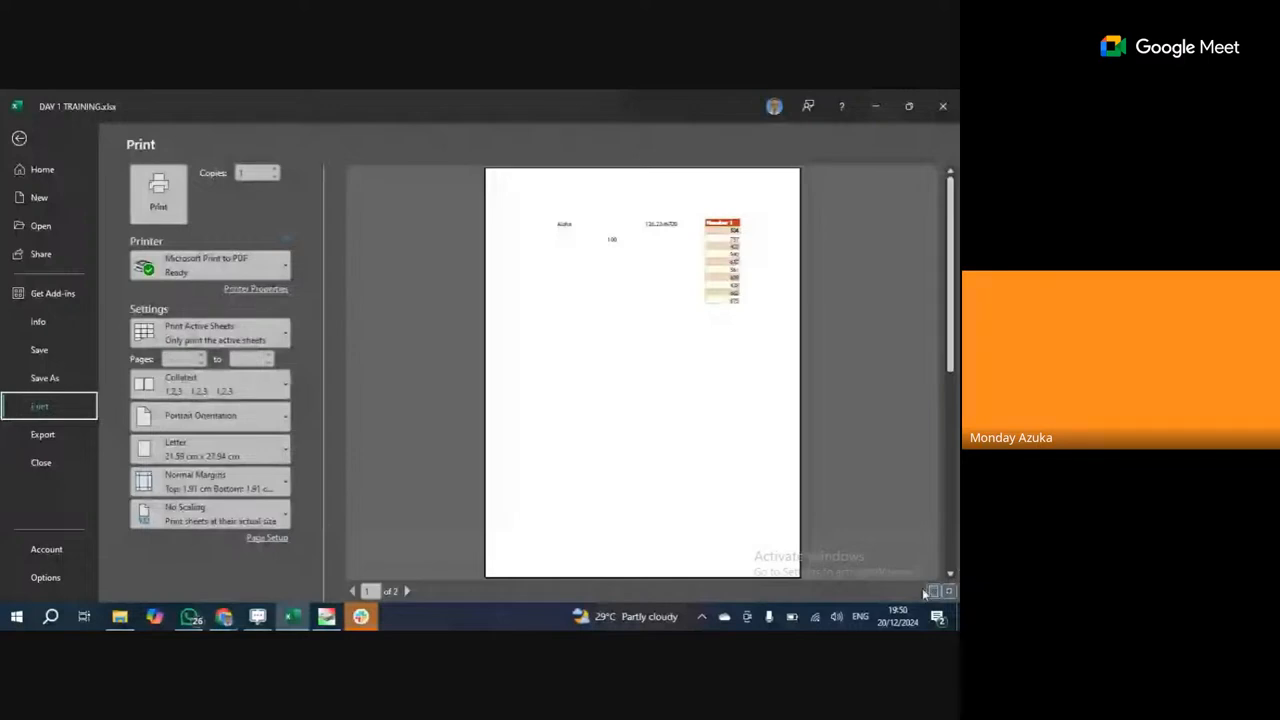
{"action": "left_click", "coordinate": [410, 592]}
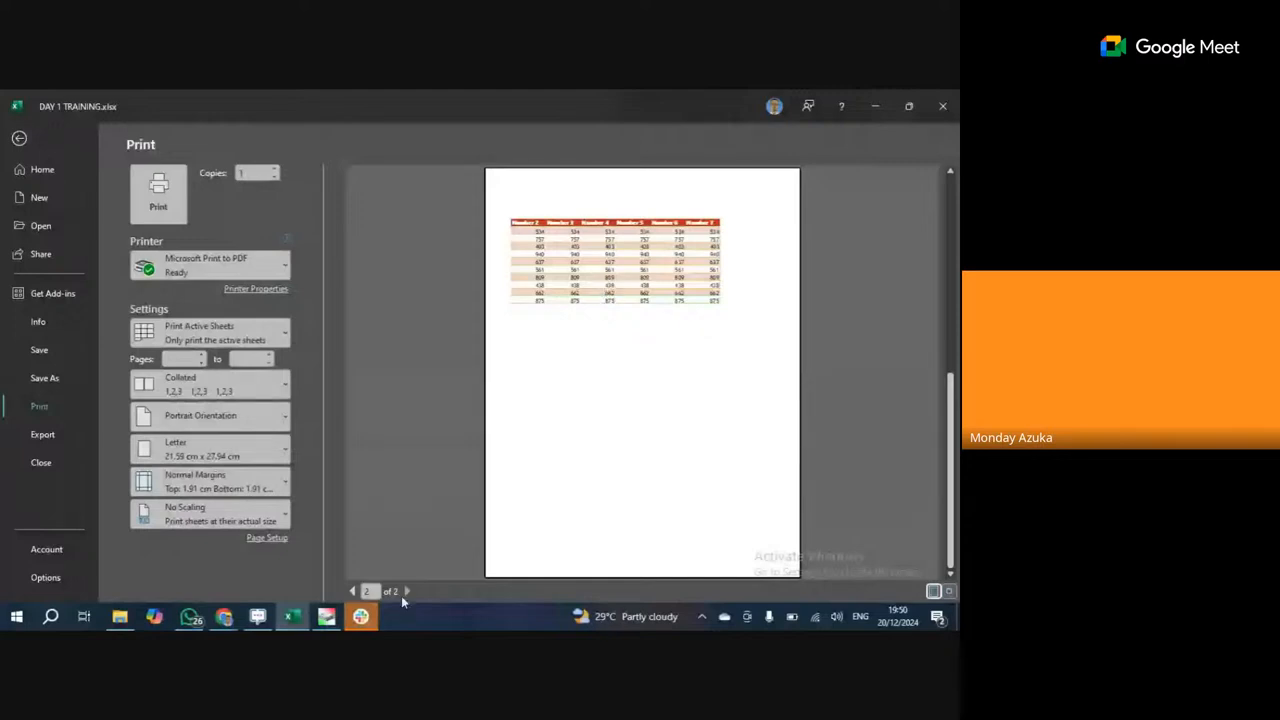
{"action": "left_click", "coordinate": [353, 591]}
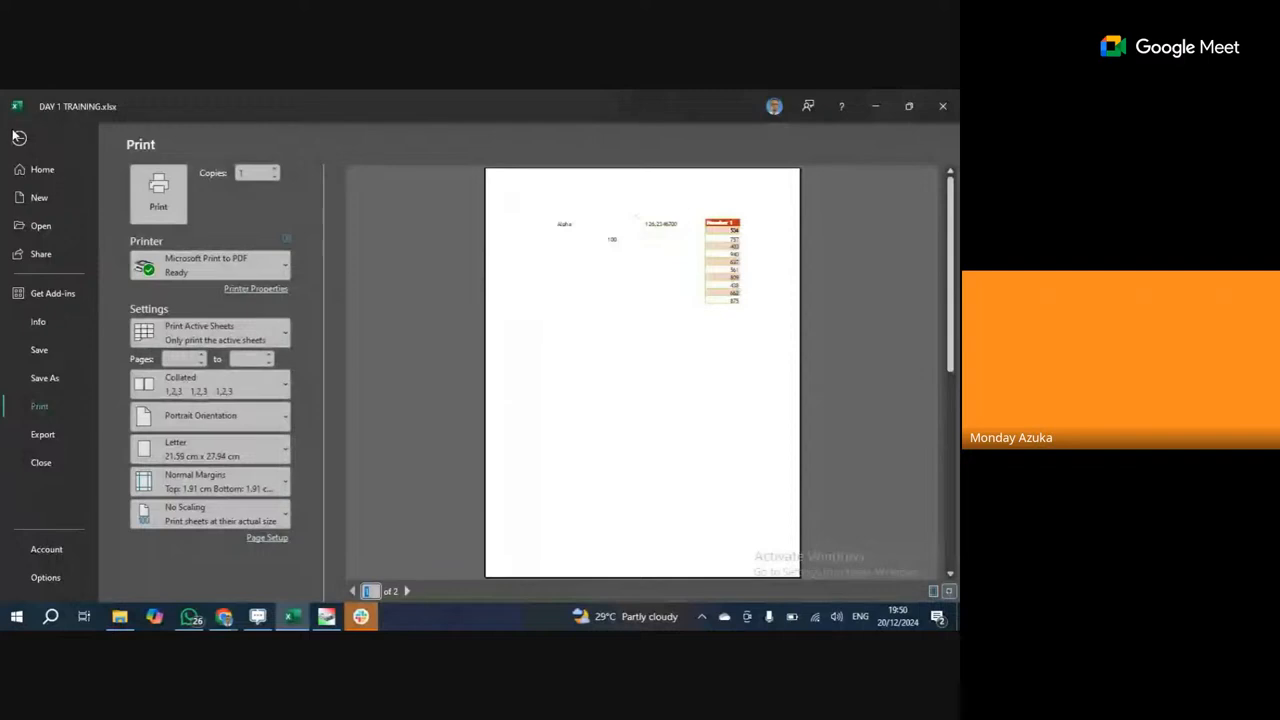
{"action": "left_click", "coordinate": [18, 137]}
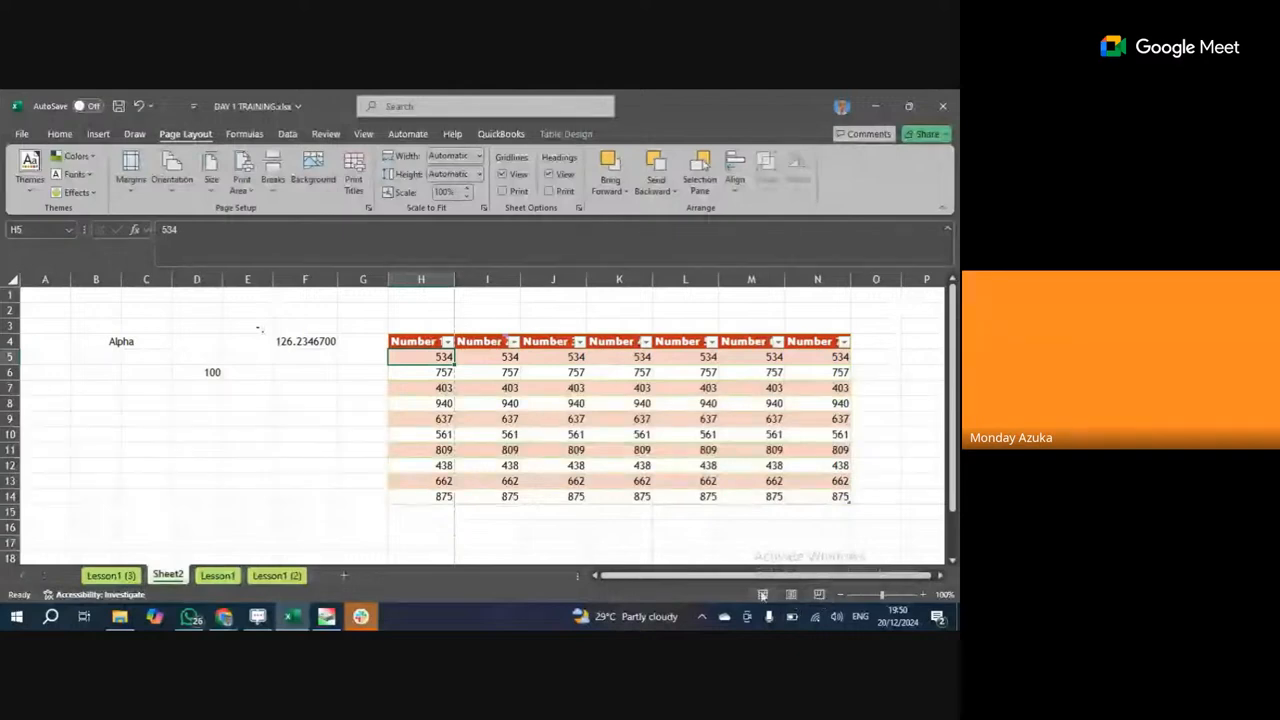
{"action": "left_click", "coordinate": [791, 595]}
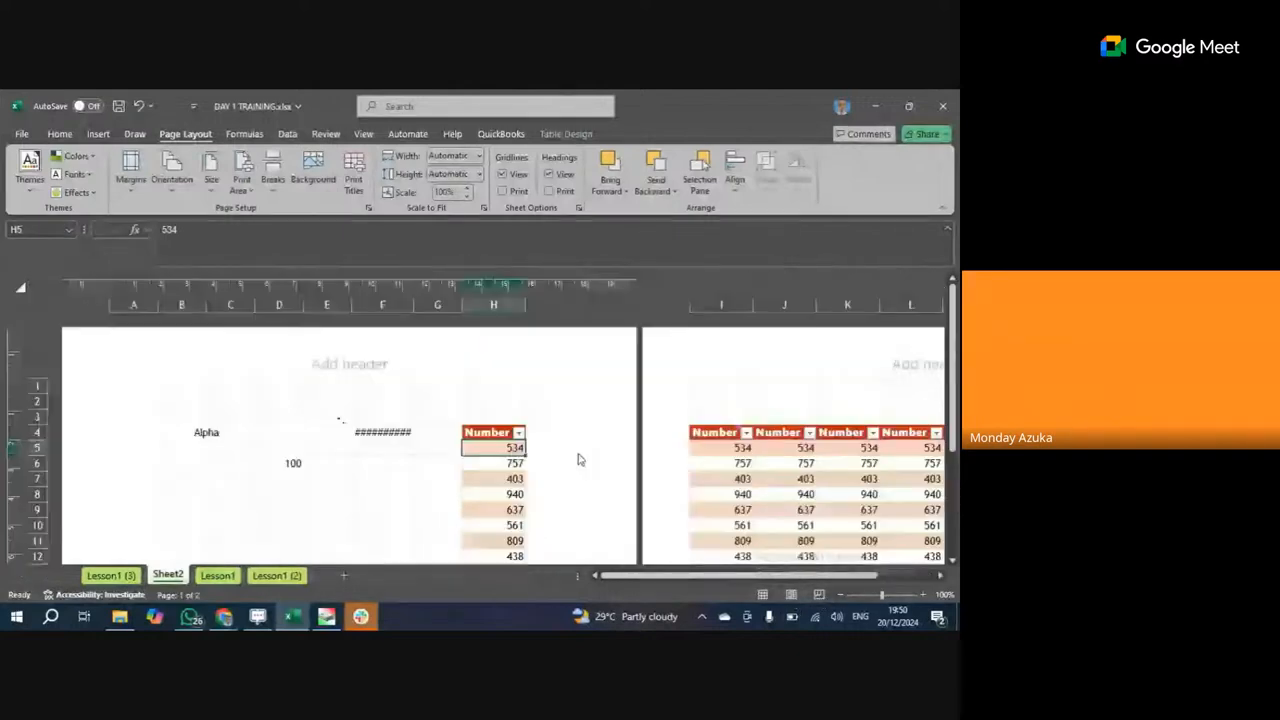
{"action": "left_click", "coordinate": [763, 596]}
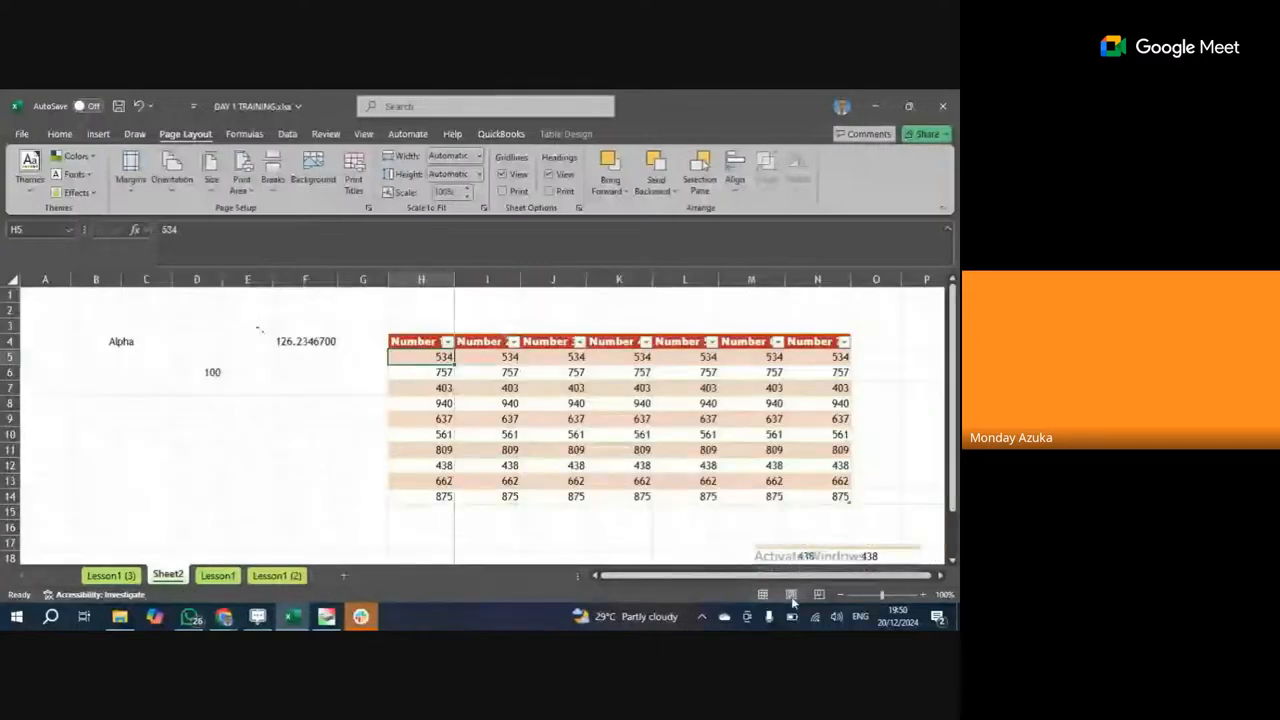
{"action": "left_click", "coordinate": [819, 595]}
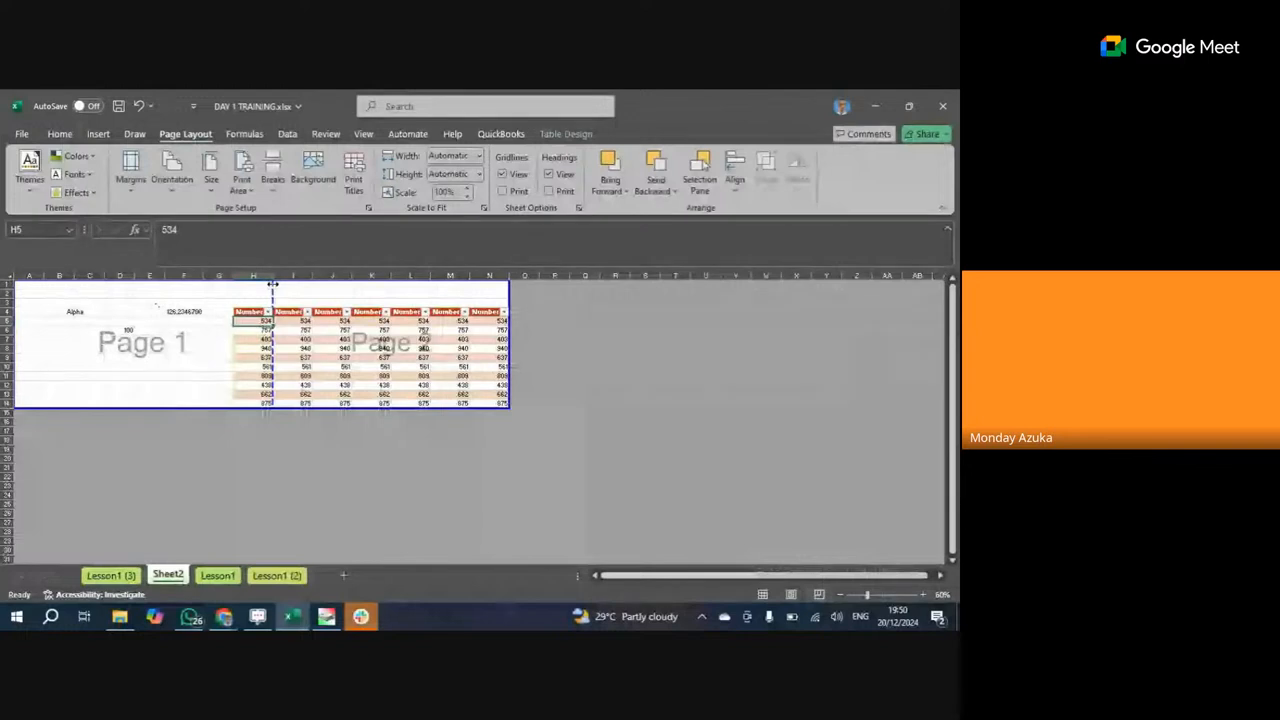
{"action": "left_click_drag", "start_coordinate": [274, 290], "coordinate": [488, 295]}
{"action": "left_click", "coordinate": [472, 354]}
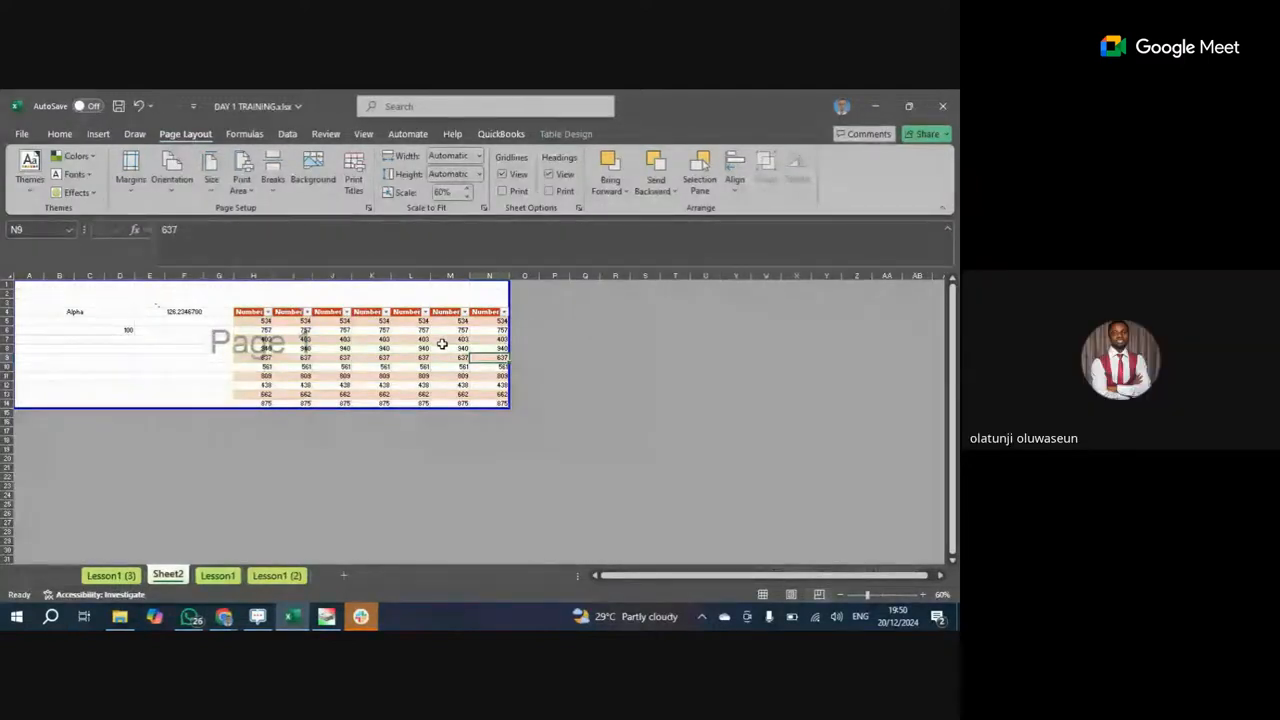
{"action": "left_click", "coordinate": [141, 106]}
{"action": "left_click", "coordinate": [141, 106]}
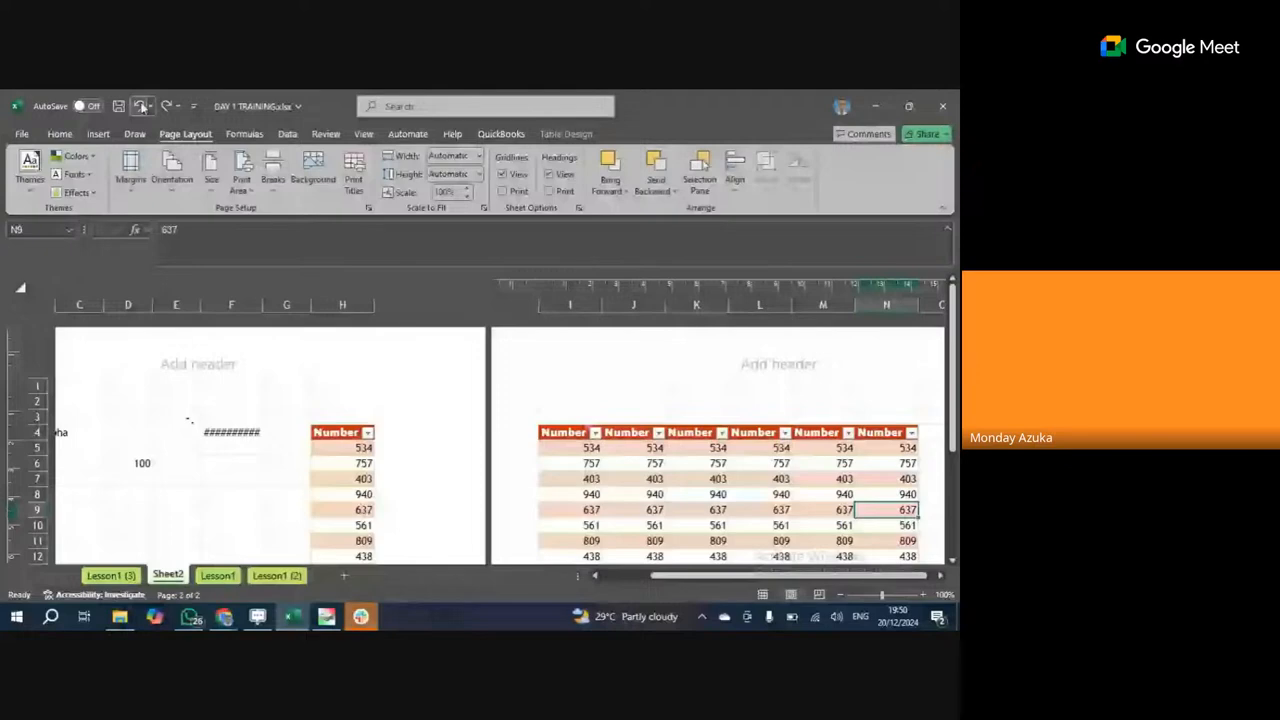
{"action": "left_click", "coordinate": [141, 106]}
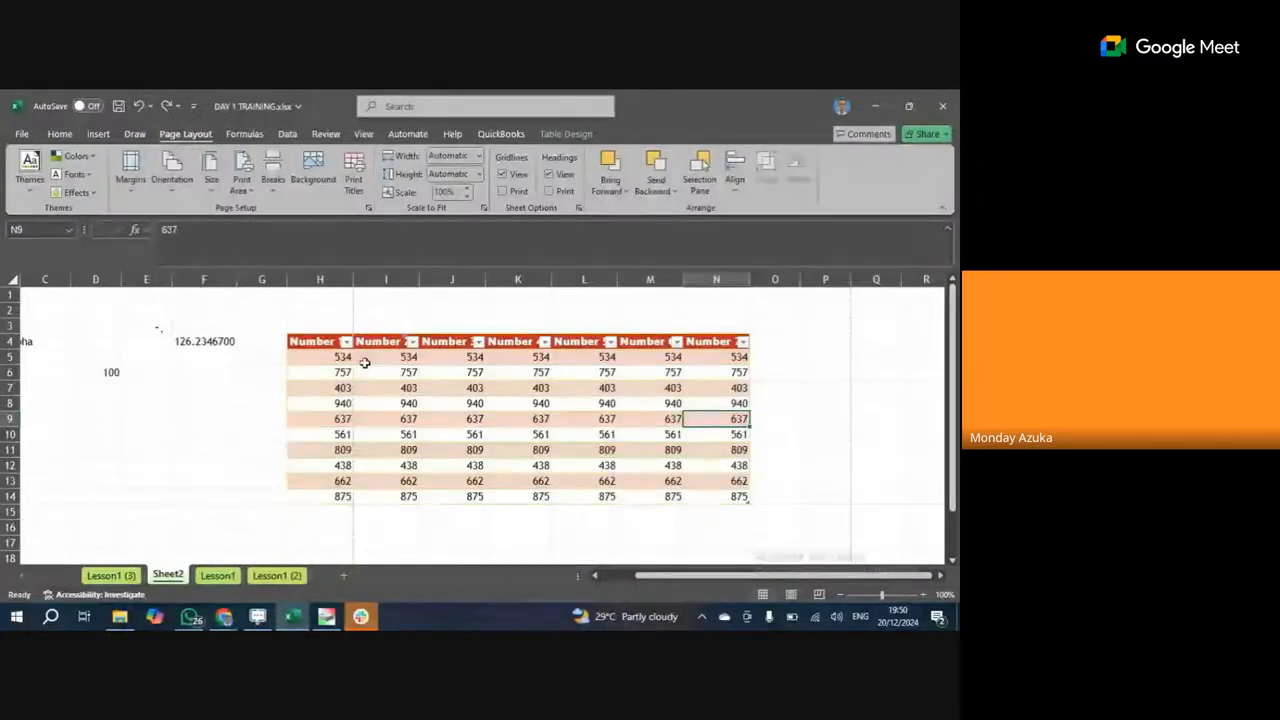
{"action": "left_click", "coordinate": [261, 279]}
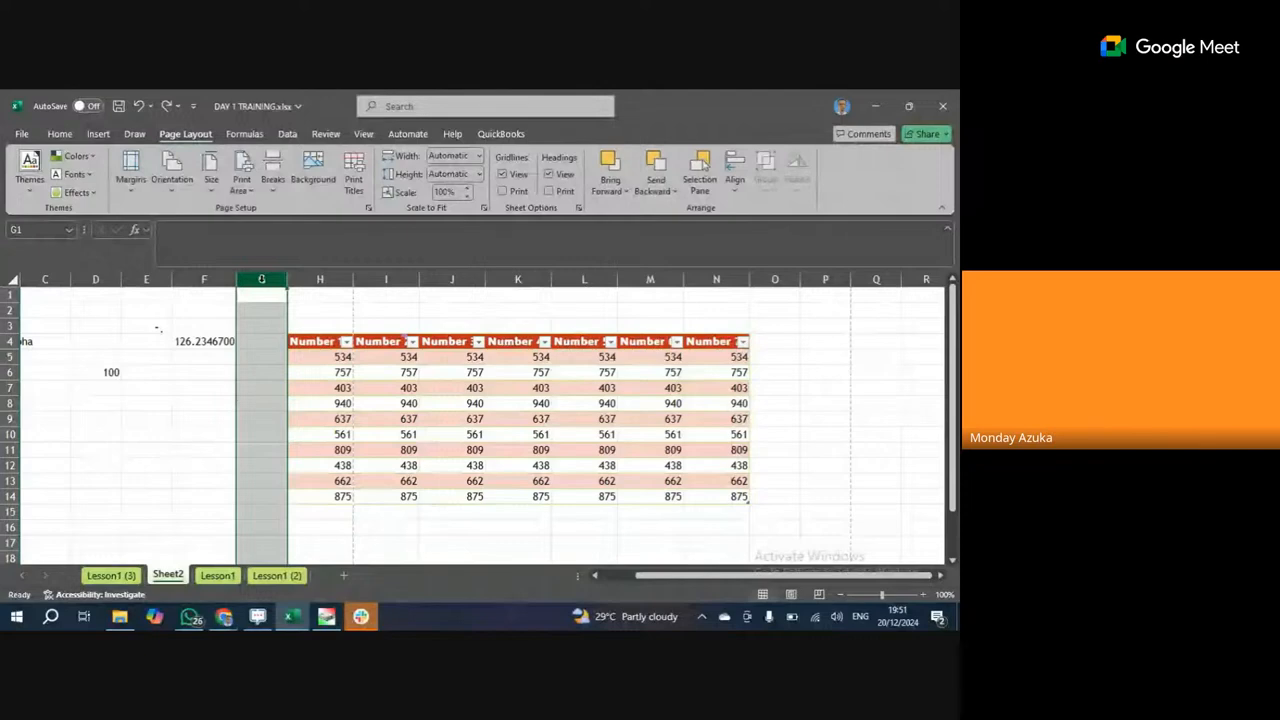
{"action": "left_click_drag", "start_coordinate": [130, 290], "coordinate": [5, 290]}
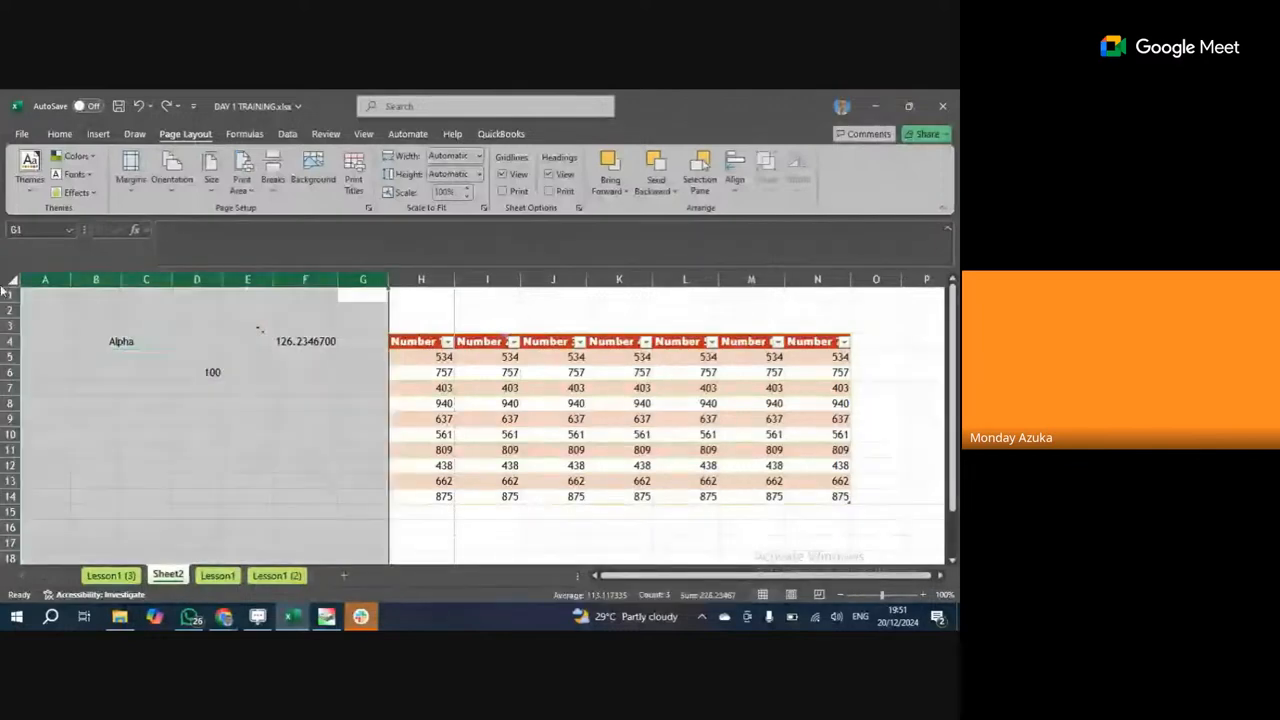
{"action": "left_click", "coordinate": [333, 419]}
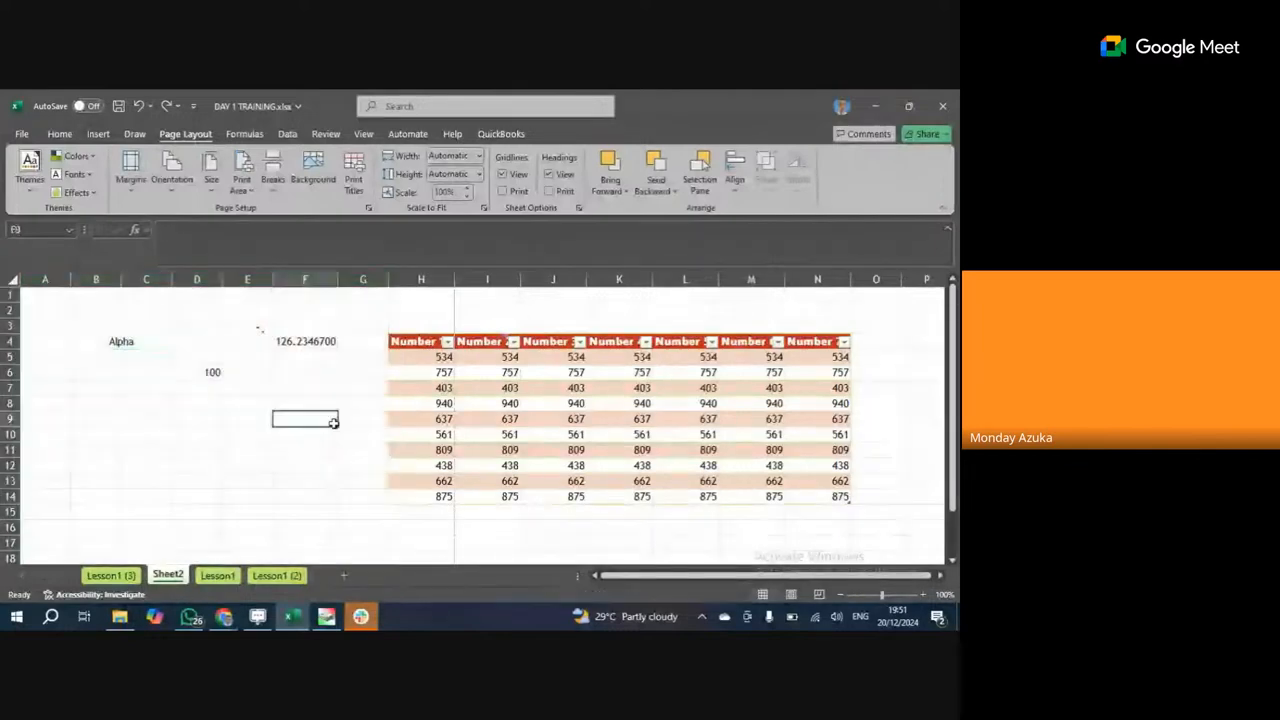
{"action": "left_click", "coordinate": [40, 295]}
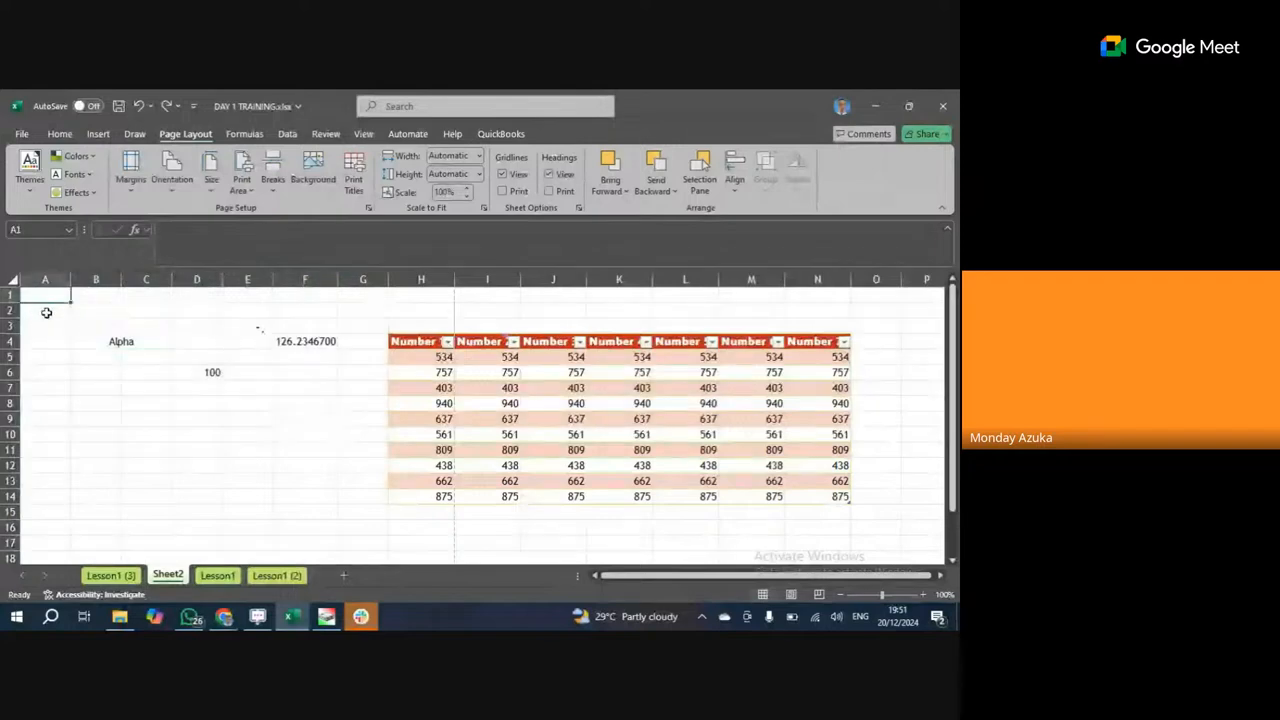
{"action": "left_click", "coordinate": [64, 369]}
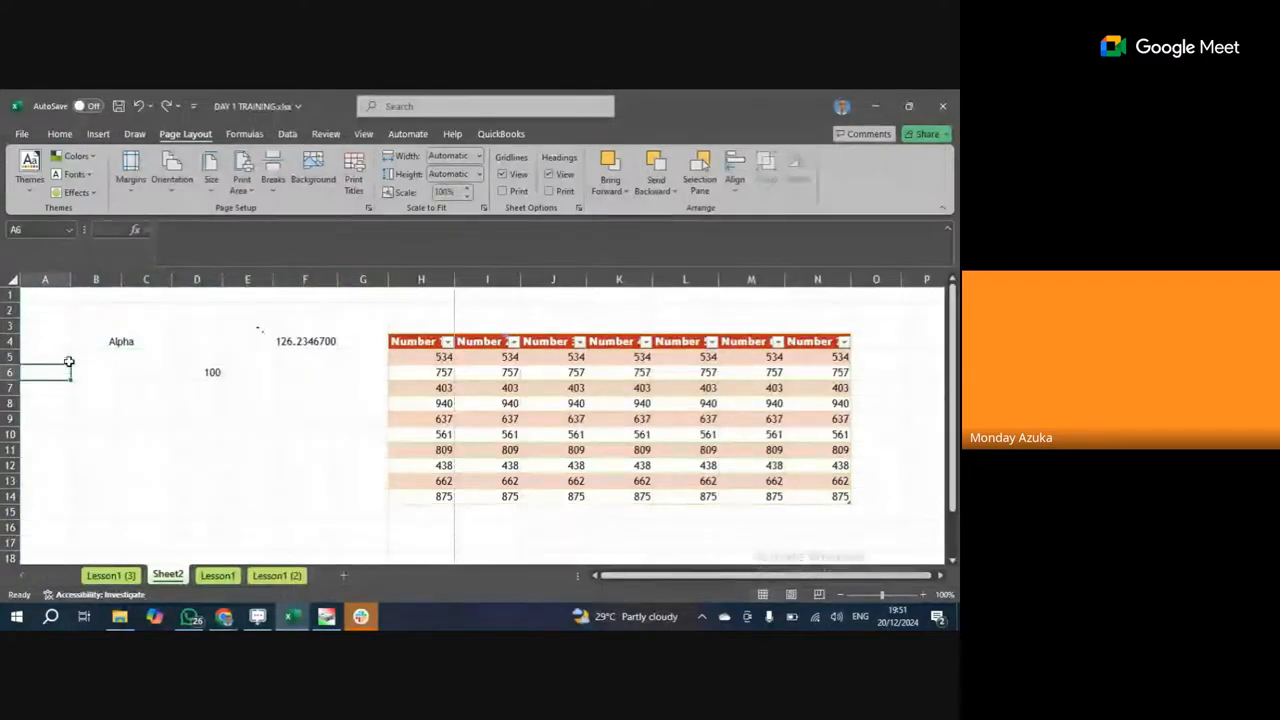
{"action": "left_click", "coordinate": [53, 296]}
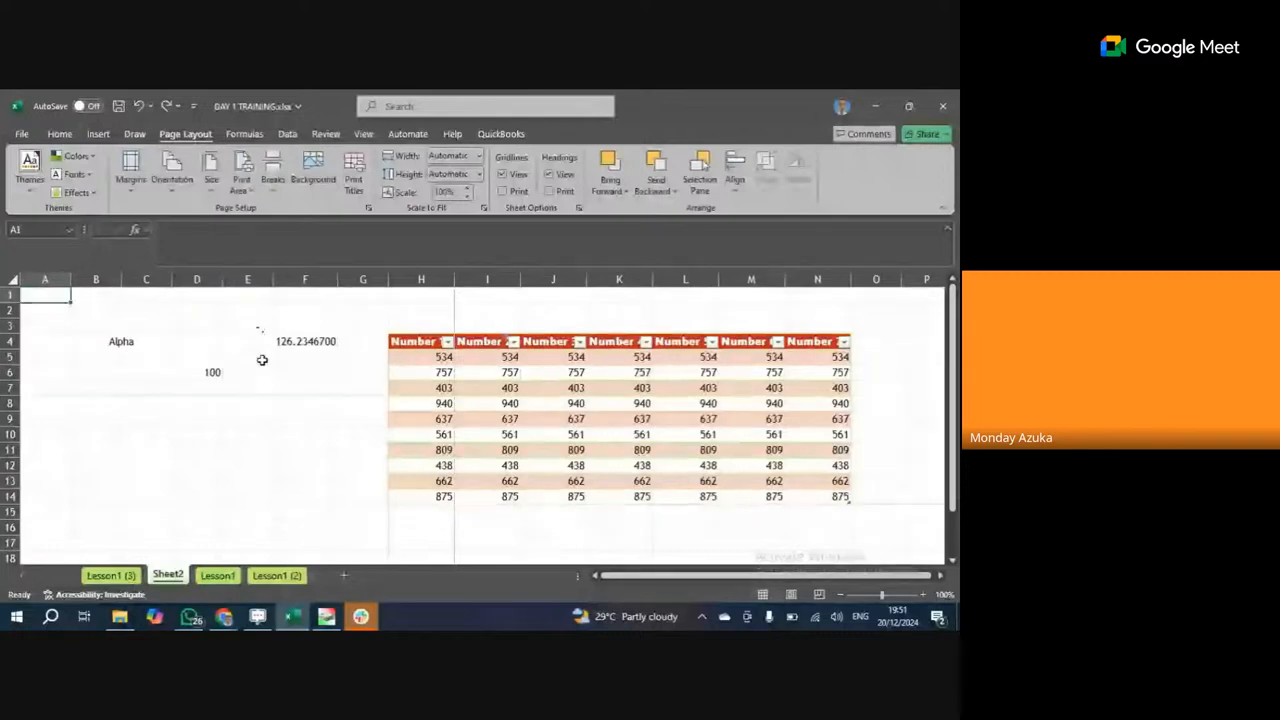
{"action": "left_click", "coordinate": [308, 419]}
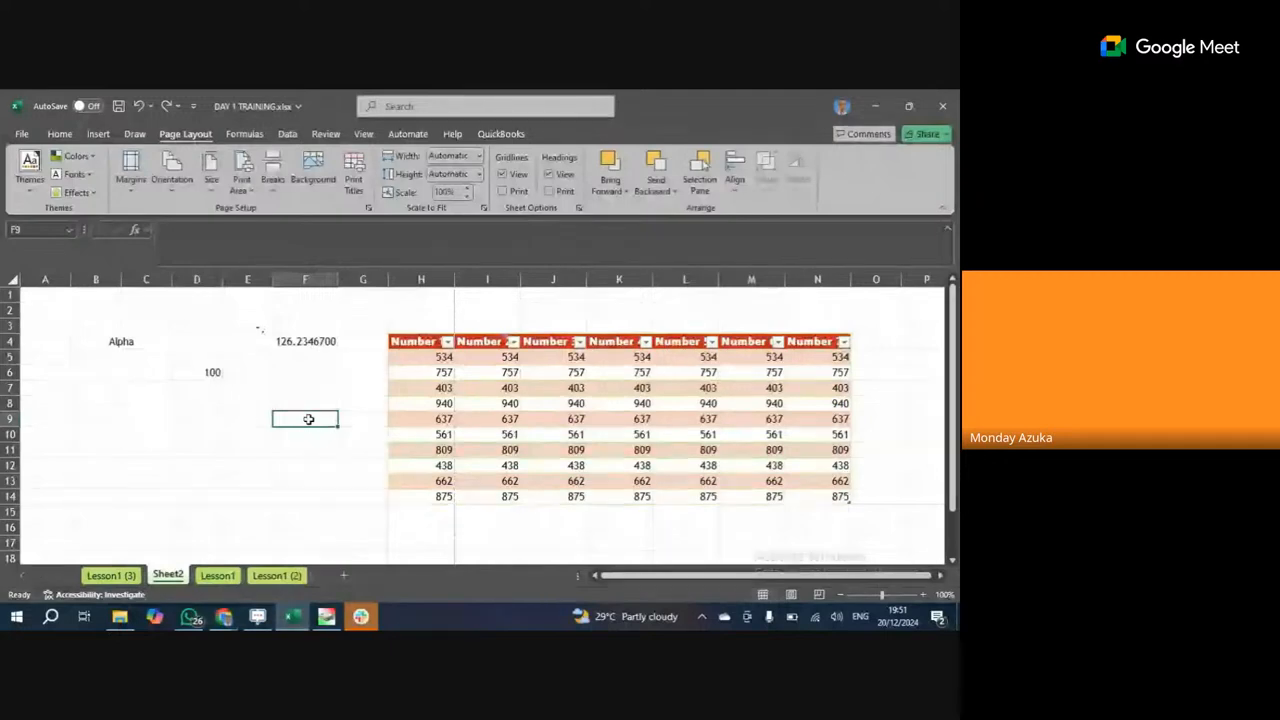
{"action": "left_click_drag", "start_coordinate": [363, 388], "coordinate": [5, 347]}
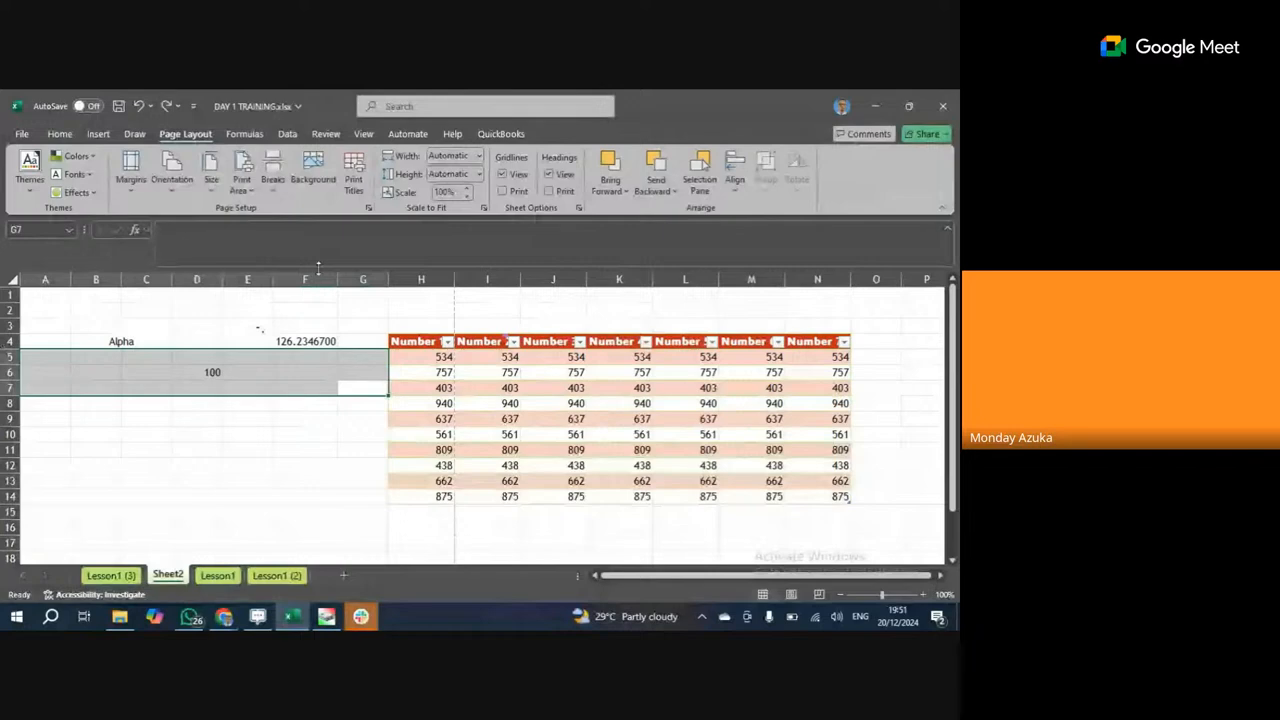
{"action": "left_click_drag", "start_coordinate": [363, 284], "coordinate": [45, 281]}
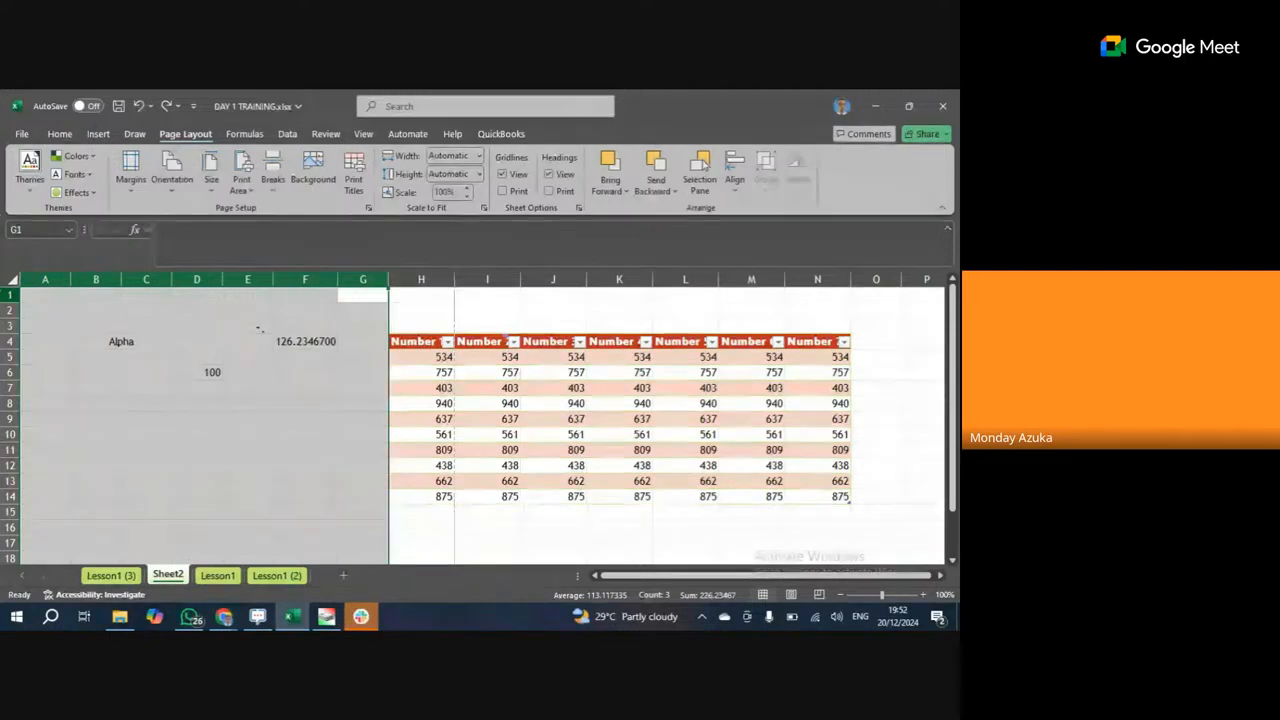
{"action": "left_click", "coordinate": [200, 328]}
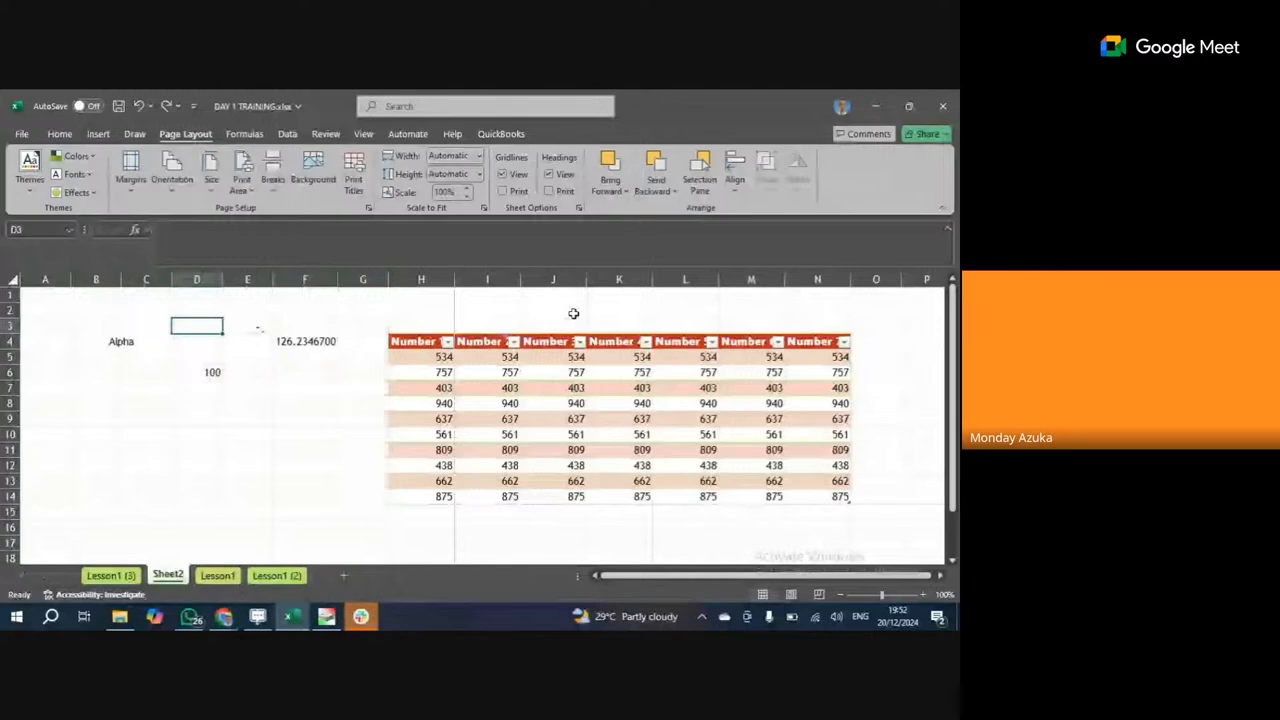
Select column K for the new blank table column and bring the Excel workbook back.
{"action": "left_click", "coordinate": [601, 279]}
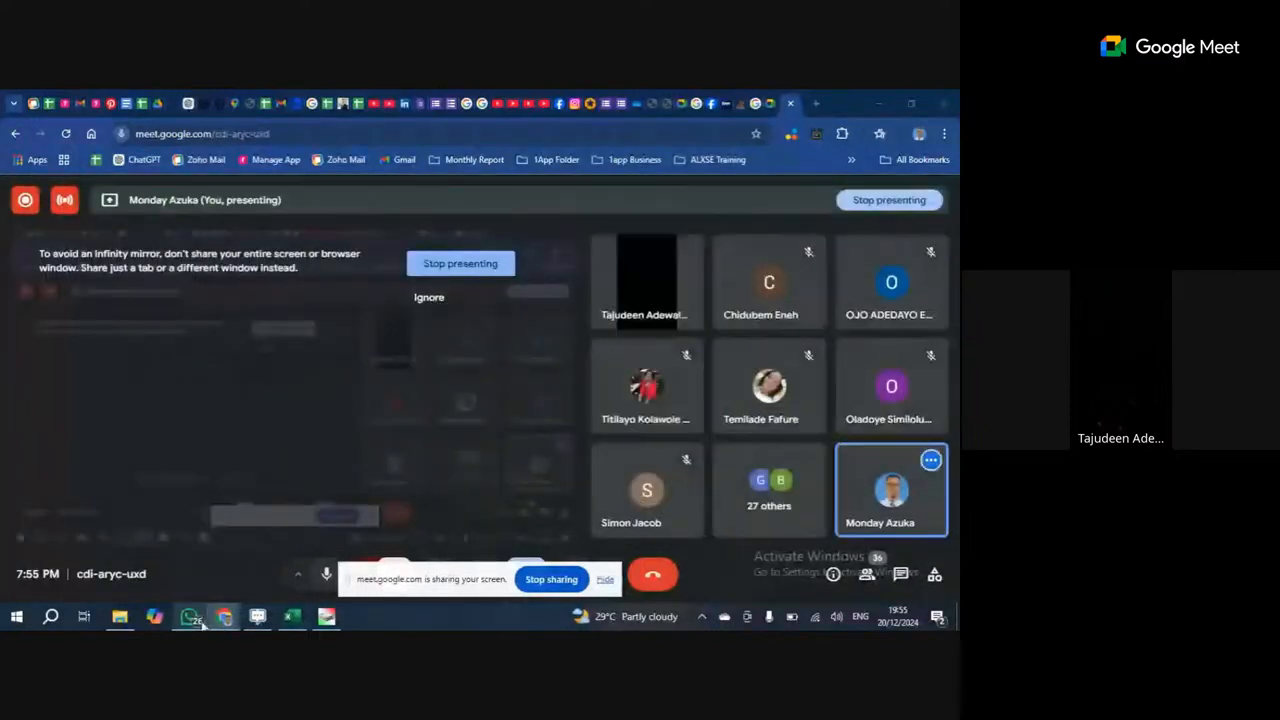
{"action": "left_click", "coordinate": [292, 617]}
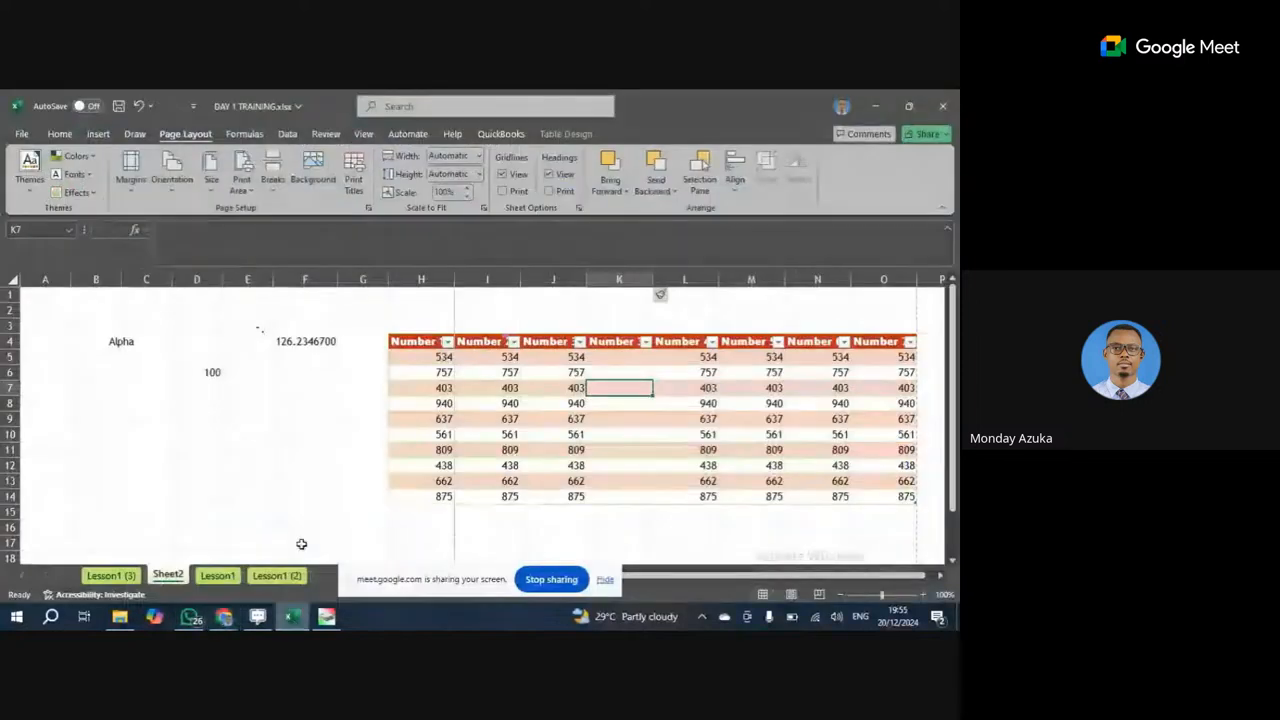
Auto-fit column K, then columns H through O, so the Number headers show fully.
{"action": "left_click", "coordinate": [487, 388]}
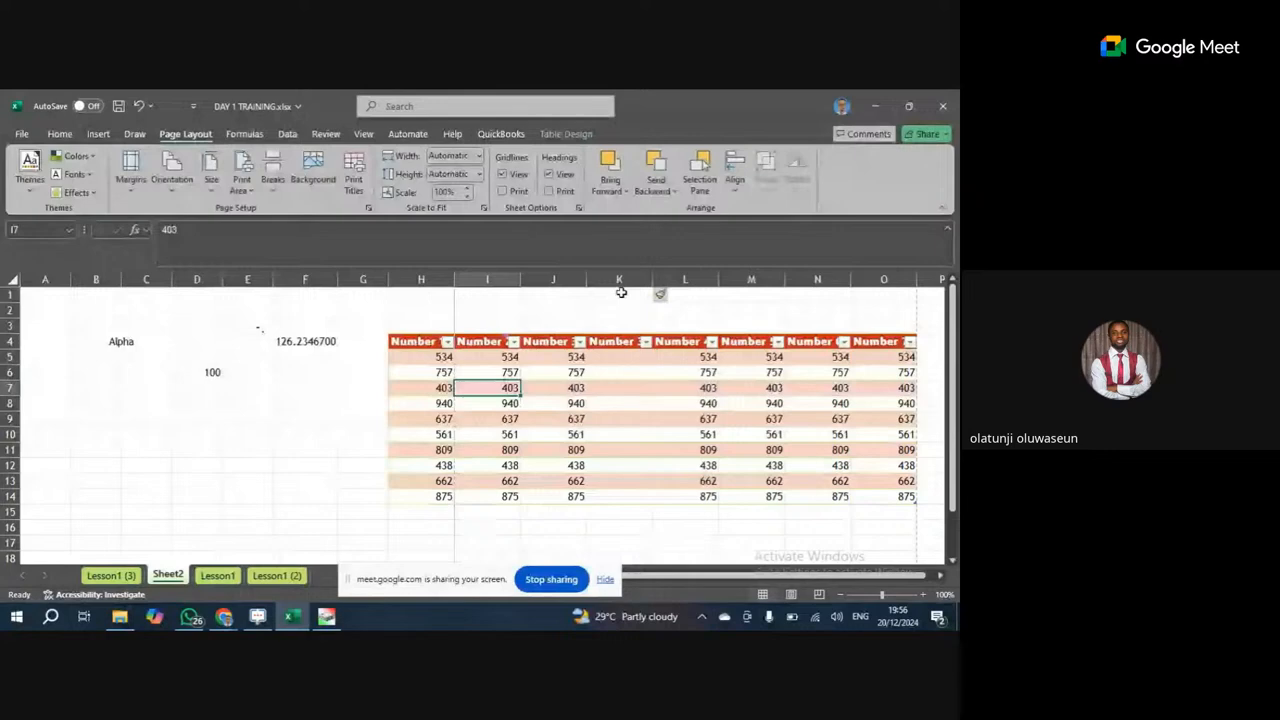
{"action": "left_click", "coordinate": [628, 357]}
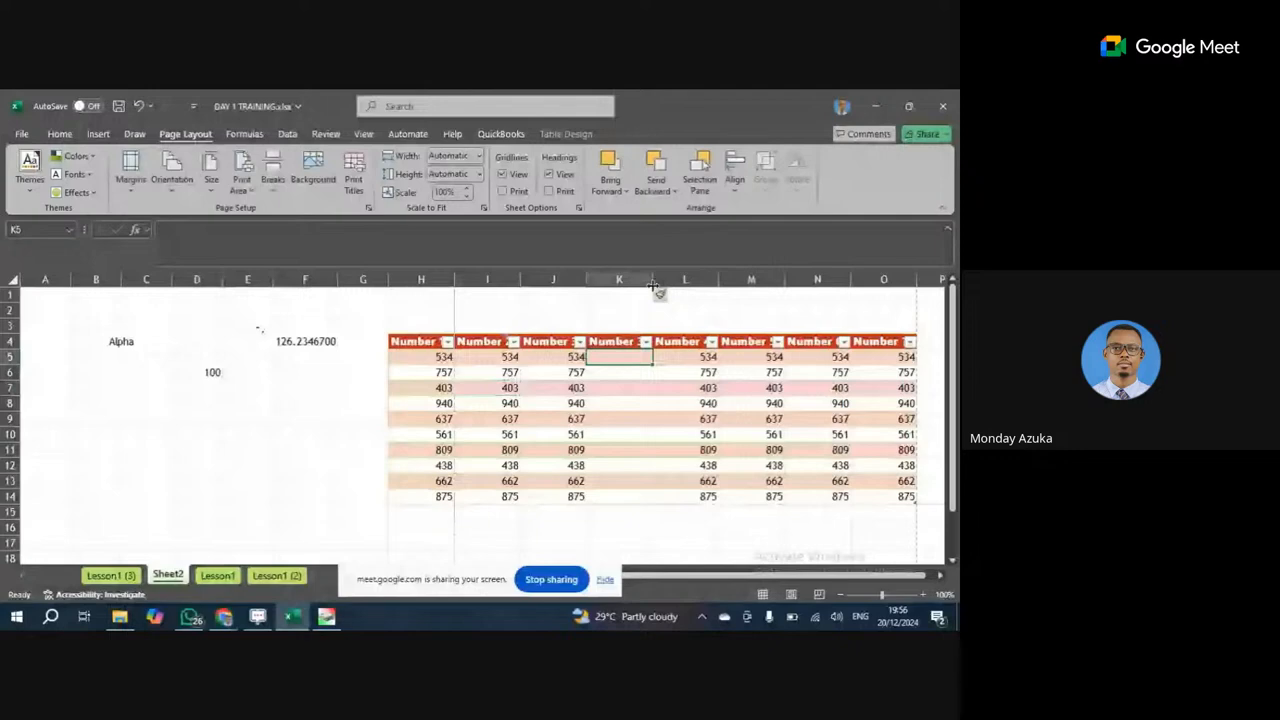
{"action": "double_click", "coordinate": [653, 285]}
{"action": "left_click_drag", "start_coordinate": [421, 280], "coordinate": [906, 297]}
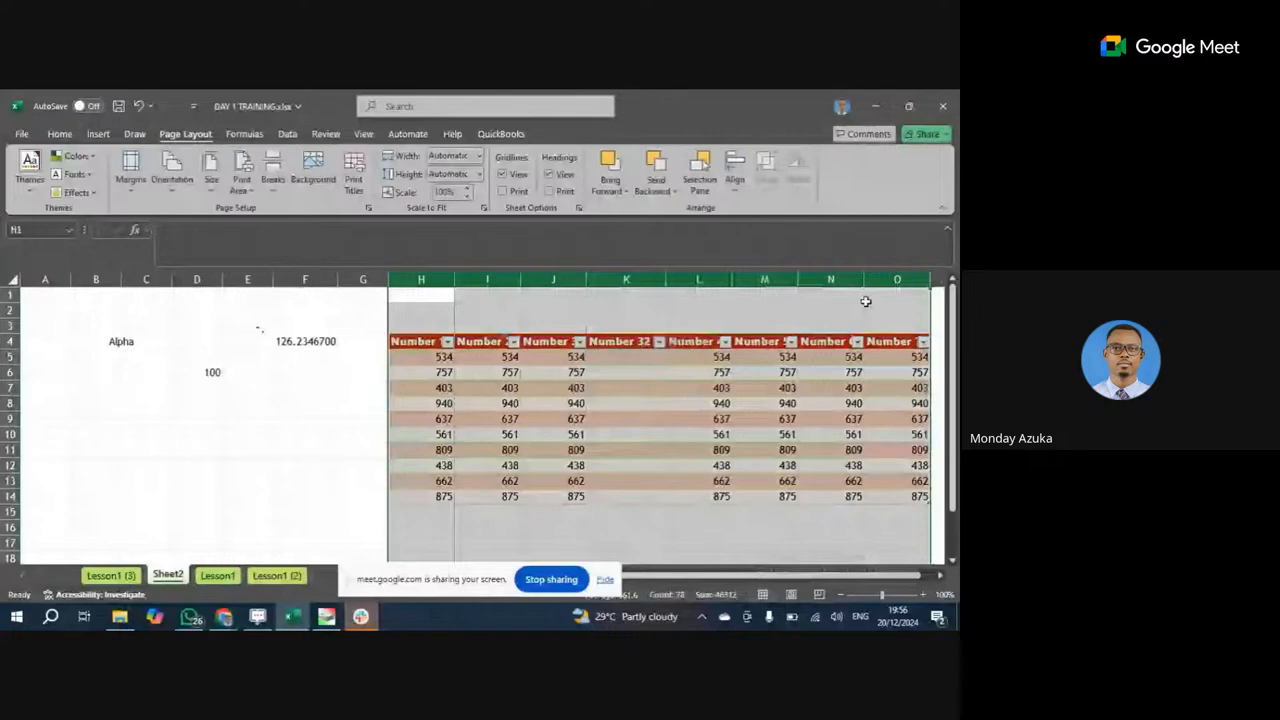
{"action": "double_click", "coordinate": [730, 279]}
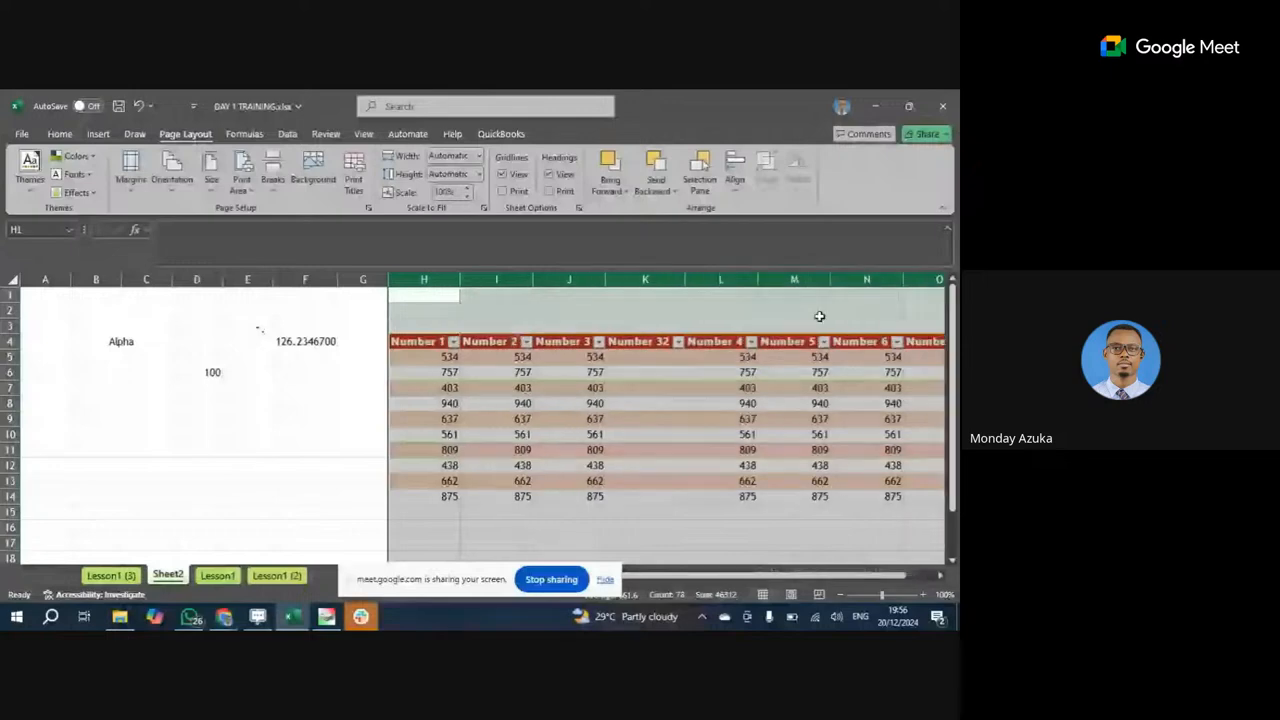
Select the blank Number 32 column K.
{"action": "left_click", "coordinate": [375, 281]}
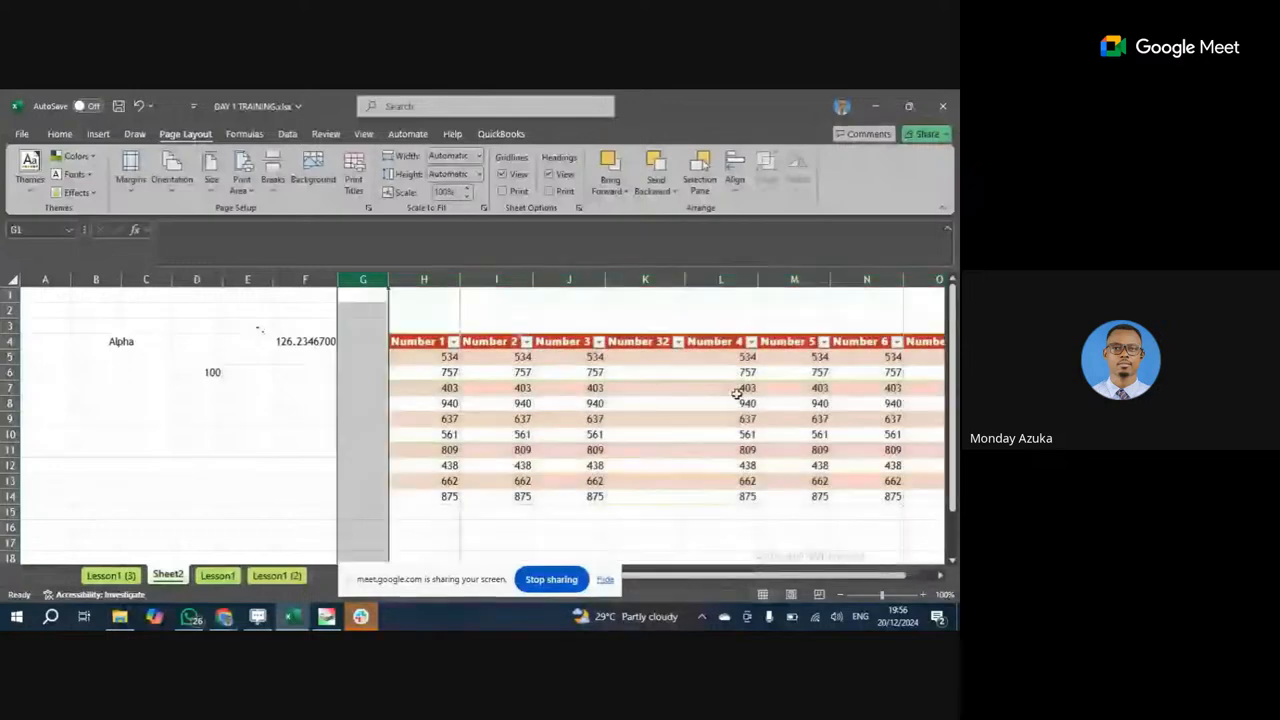
{"action": "left_click", "coordinate": [737, 394]}
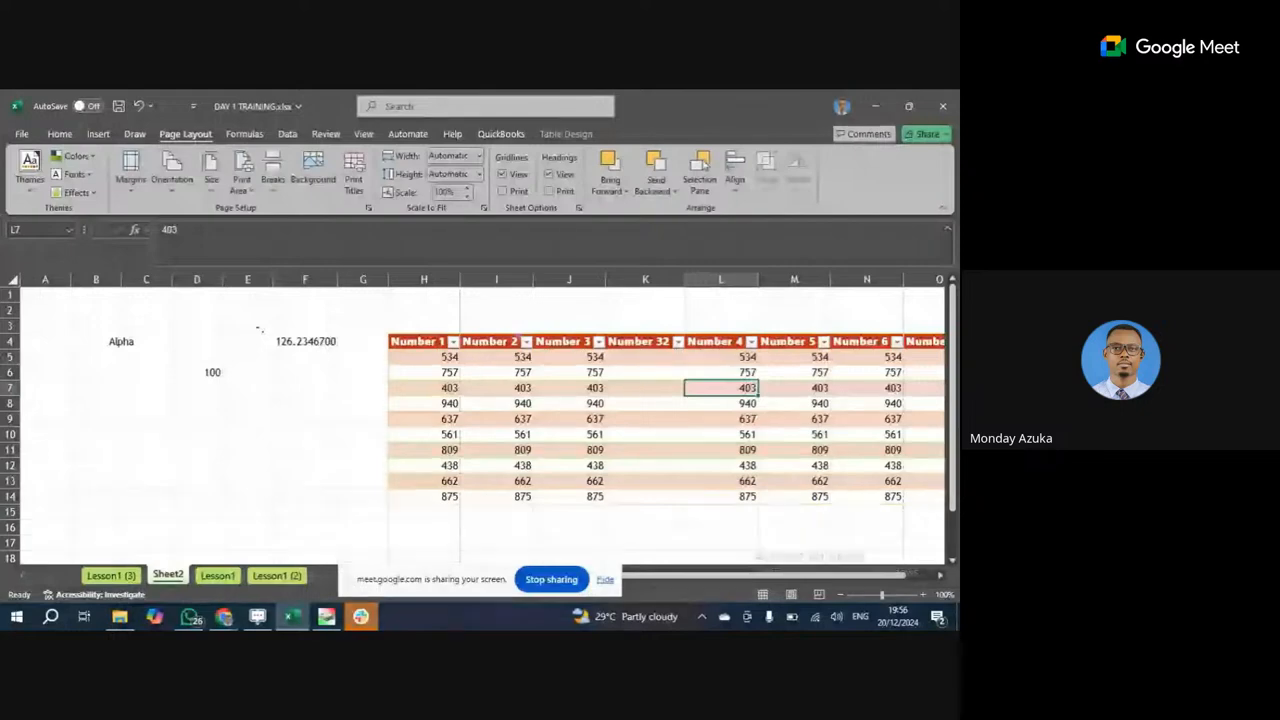
{"action": "left_click", "coordinate": [9, 387]}
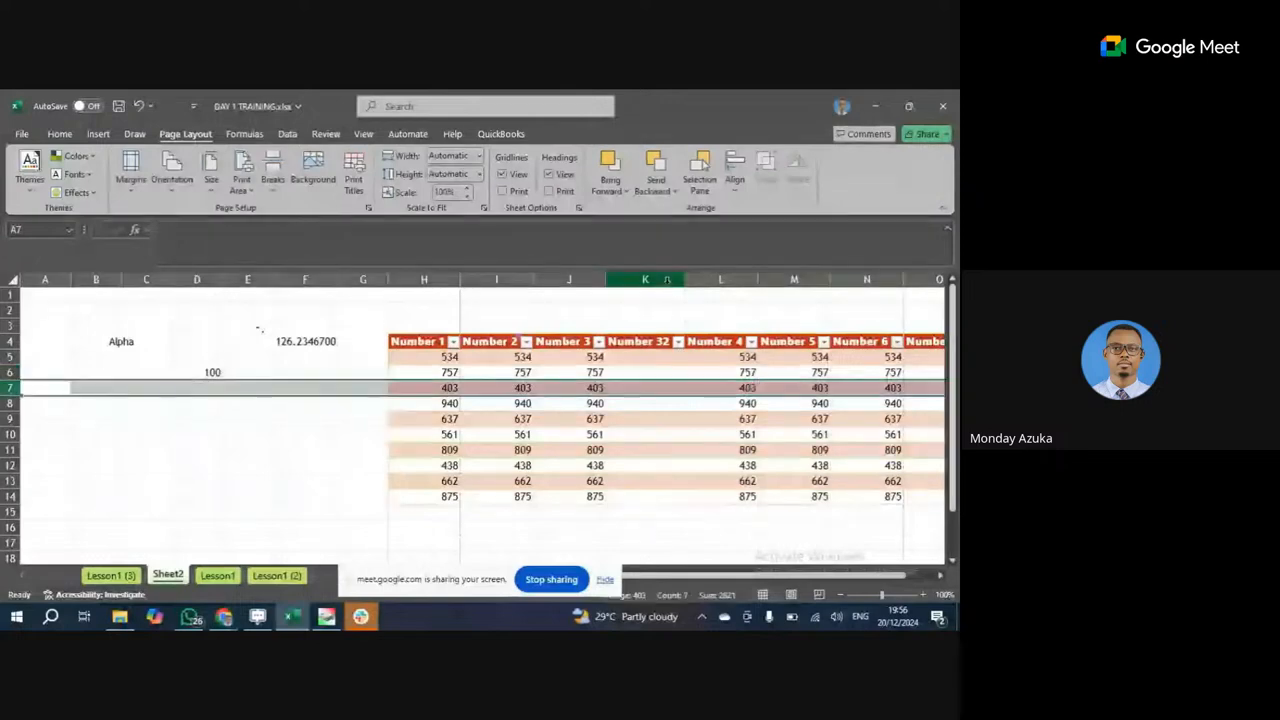
{"action": "left_click", "coordinate": [645, 280]}
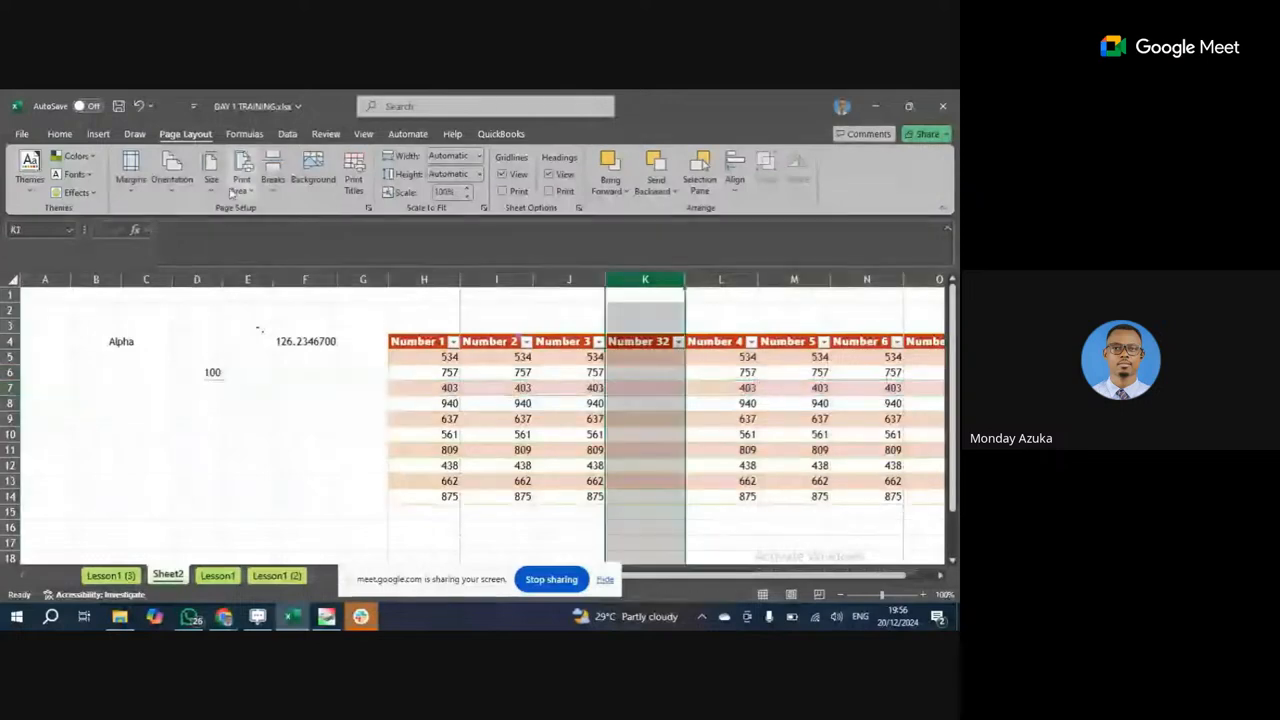
Undo twice to remove the blank column, auto-fit H–N, then undo that auto-fit.
{"action": "left_click", "coordinate": [139, 105]}
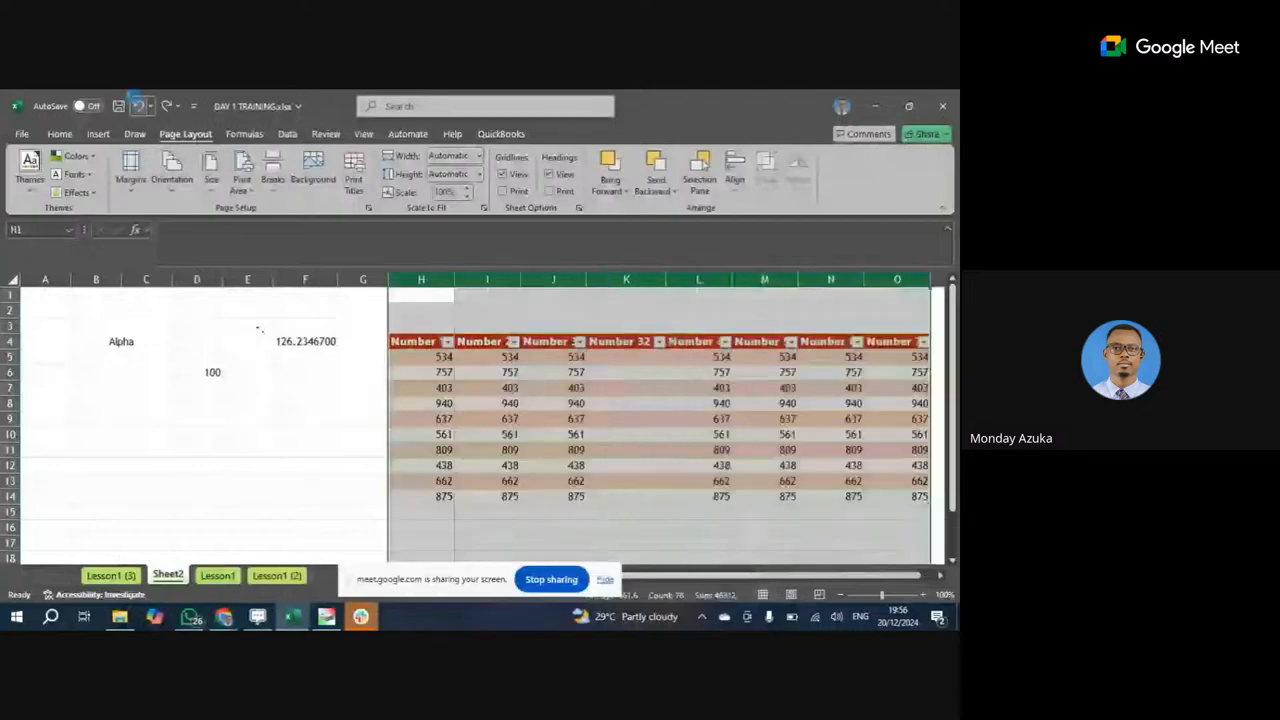
{"action": "left_click", "coordinate": [139, 105]}
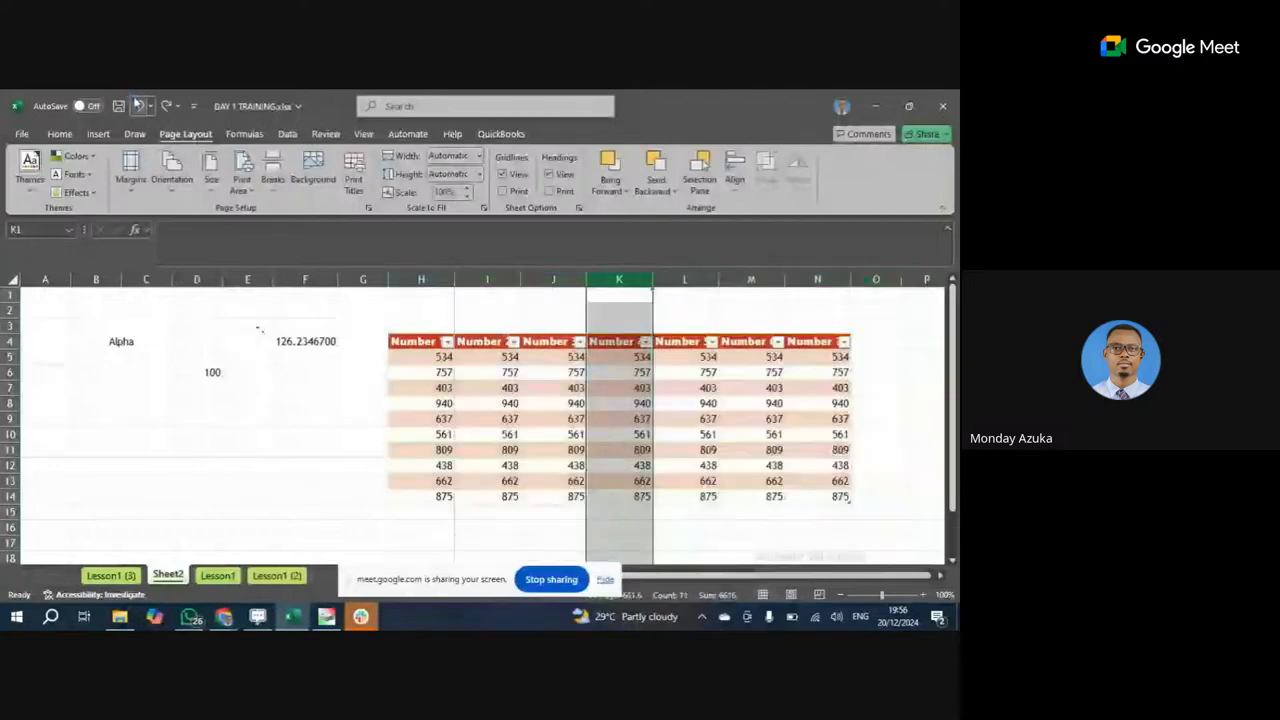
{"action": "key", "text": "ctrl+z"}
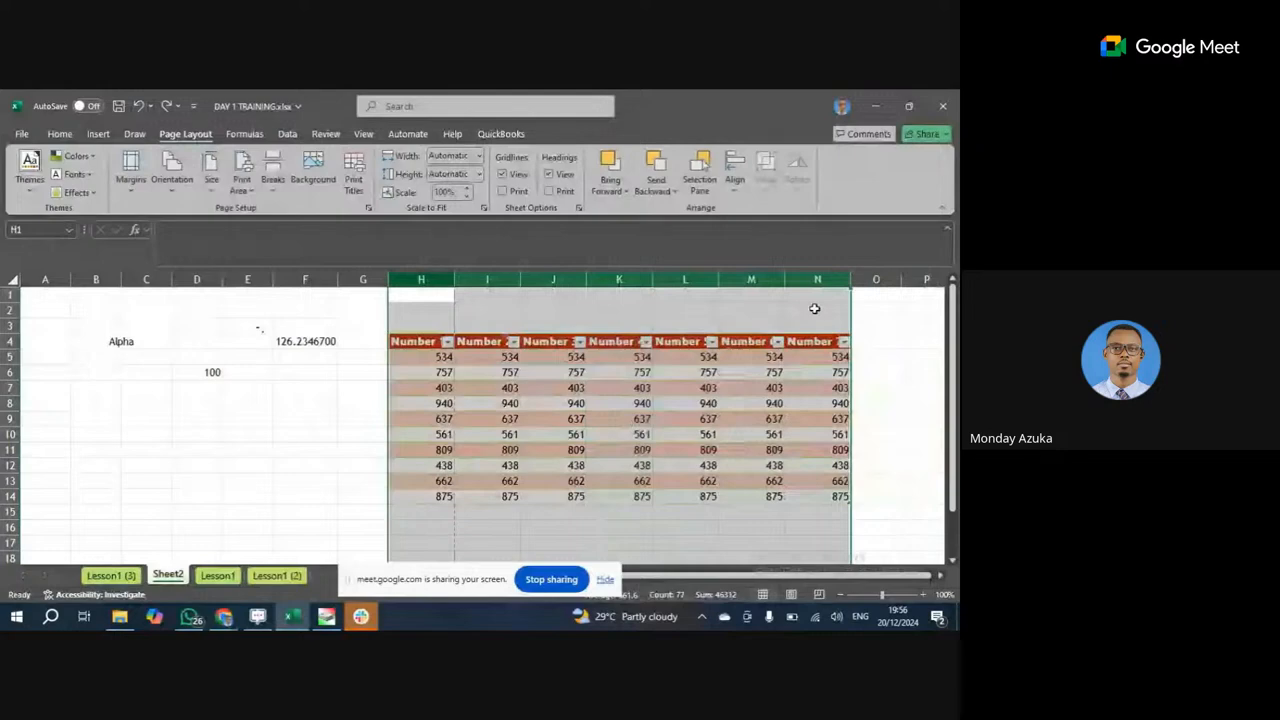
{"action": "double_click", "coordinate": [652, 279]}
{"action": "left_click", "coordinate": [641, 434]}
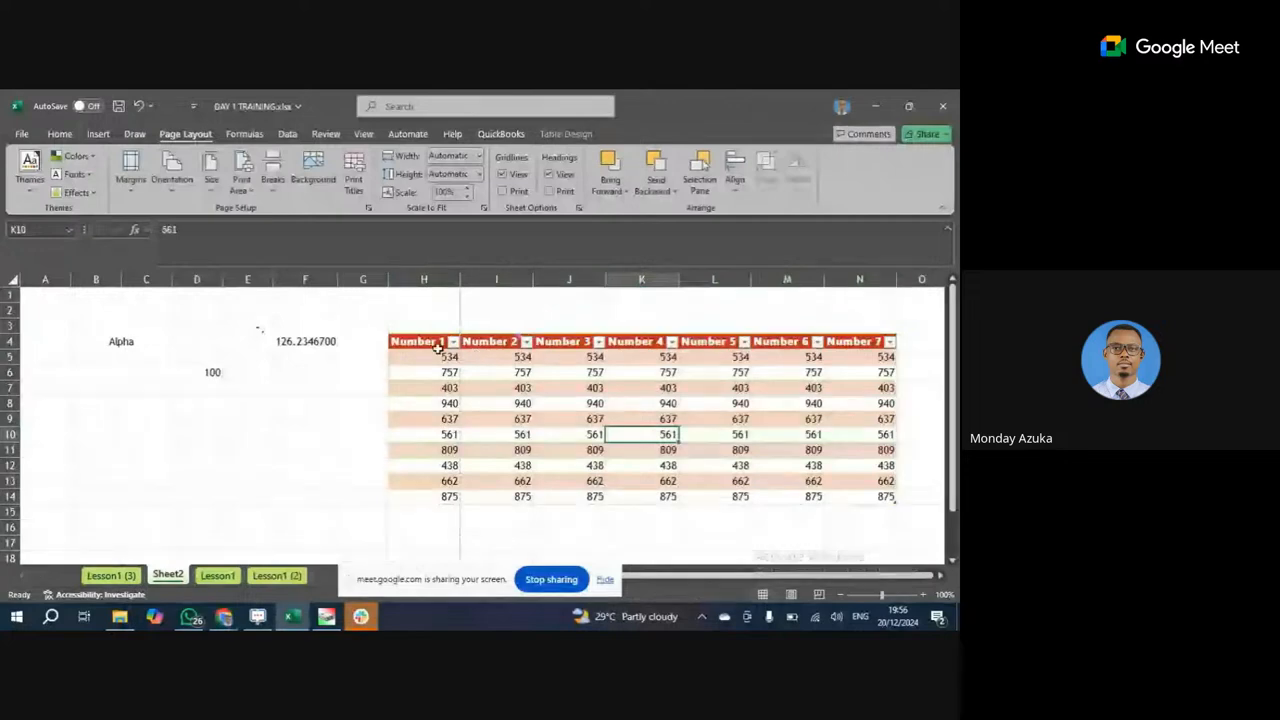
{"action": "left_click", "coordinate": [138, 105]}
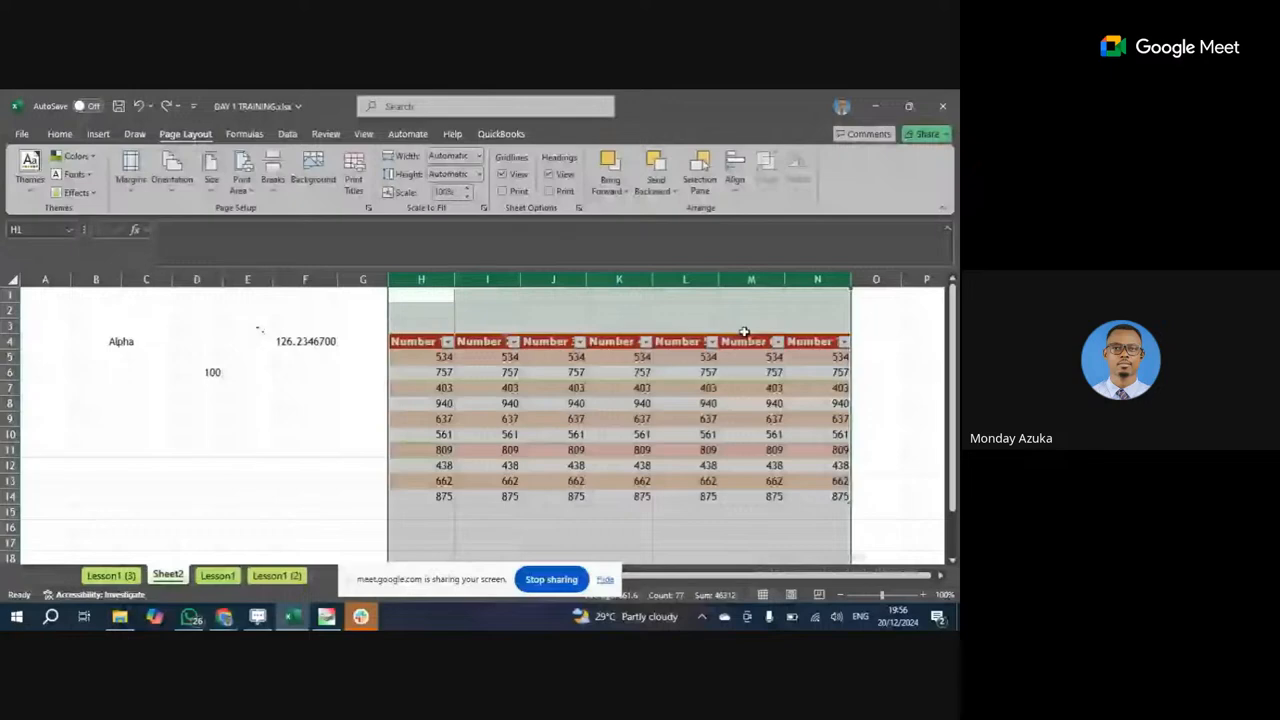
{"action": "left_click", "coordinate": [424, 325]}
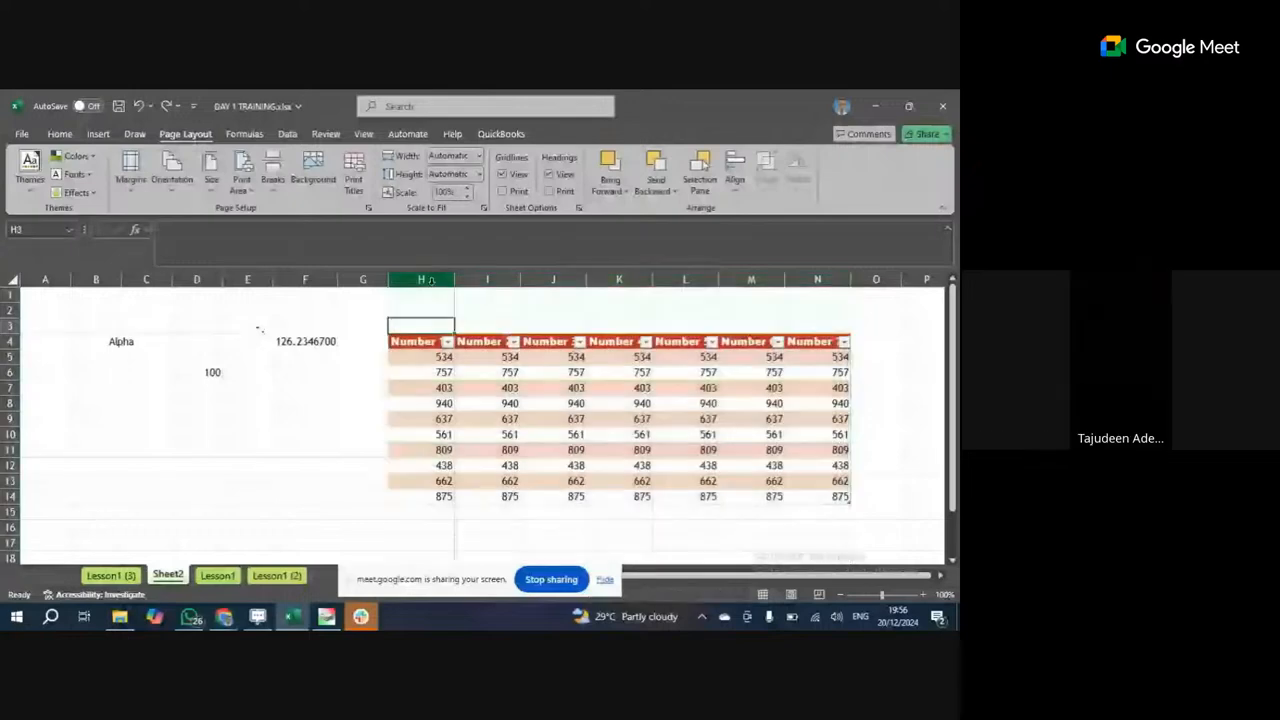
Auto-fit columns H through N, then undo the width change.
{"action": "left_click_drag", "start_coordinate": [430, 281], "coordinate": [814, 292]}
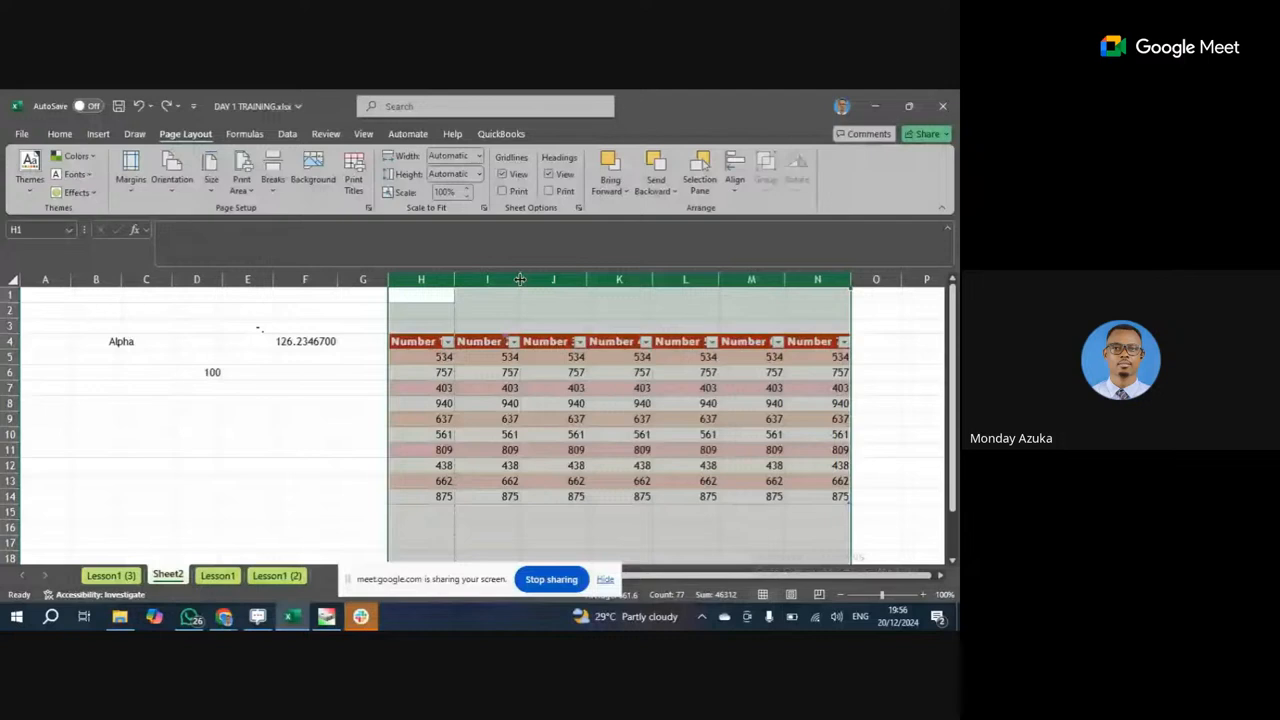
{"action": "double_click", "coordinate": [520, 279]}
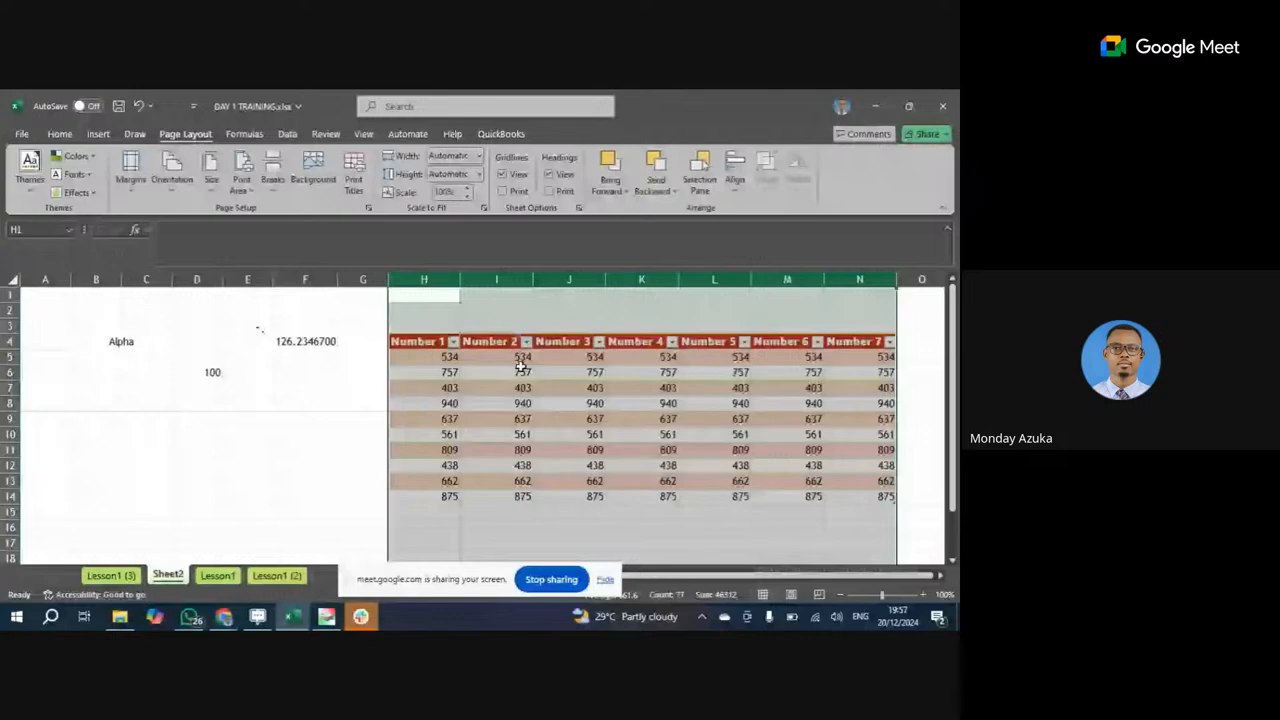
{"action": "left_click", "coordinate": [520, 403]}
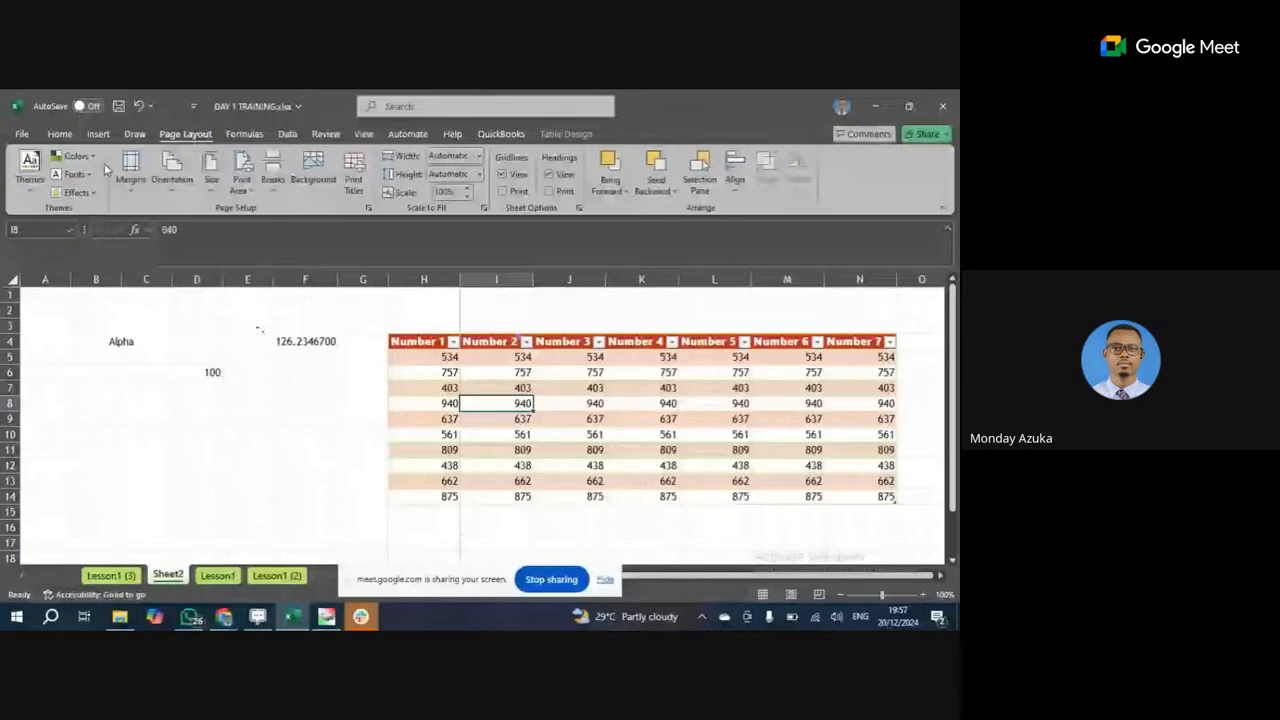
{"action": "key", "text": "ctrl+z"}
Widen columns H, J and K by hand so their headers read fully.
{"action": "left_click_drag", "start_coordinate": [453, 277], "coordinate": [472, 280]}
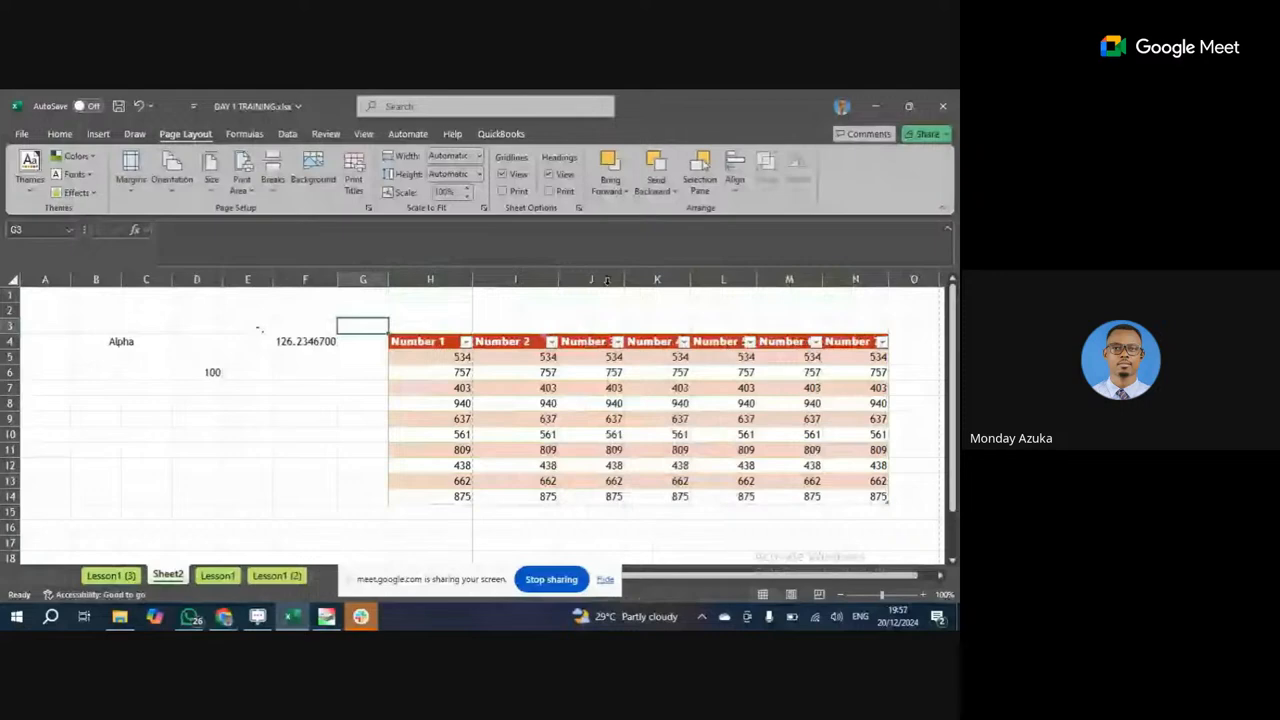
{"action": "left_click", "coordinate": [606, 280]}
{"action": "left_click_drag", "start_coordinate": [624, 279], "coordinate": [640, 279]}
{"action": "left_click_drag", "start_coordinate": [704, 278], "coordinate": [703, 277]}
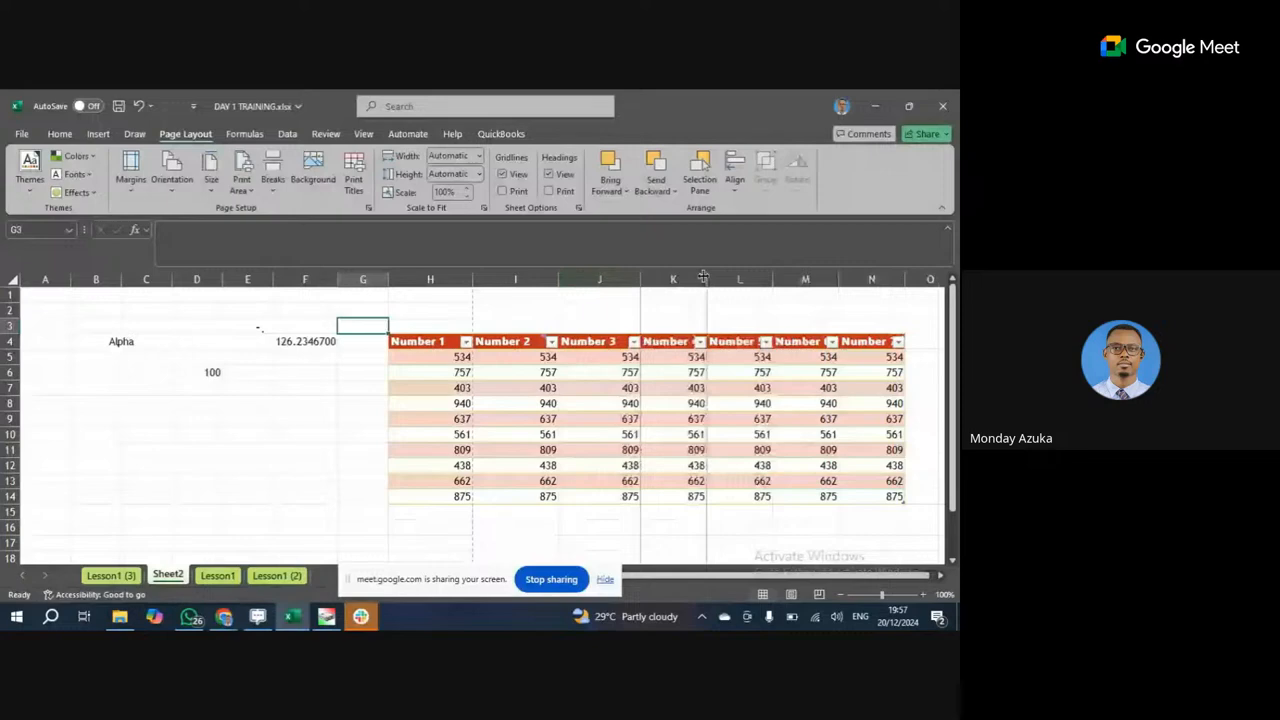
{"action": "left_click_drag", "start_coordinate": [703, 277], "coordinate": [813, 280]}
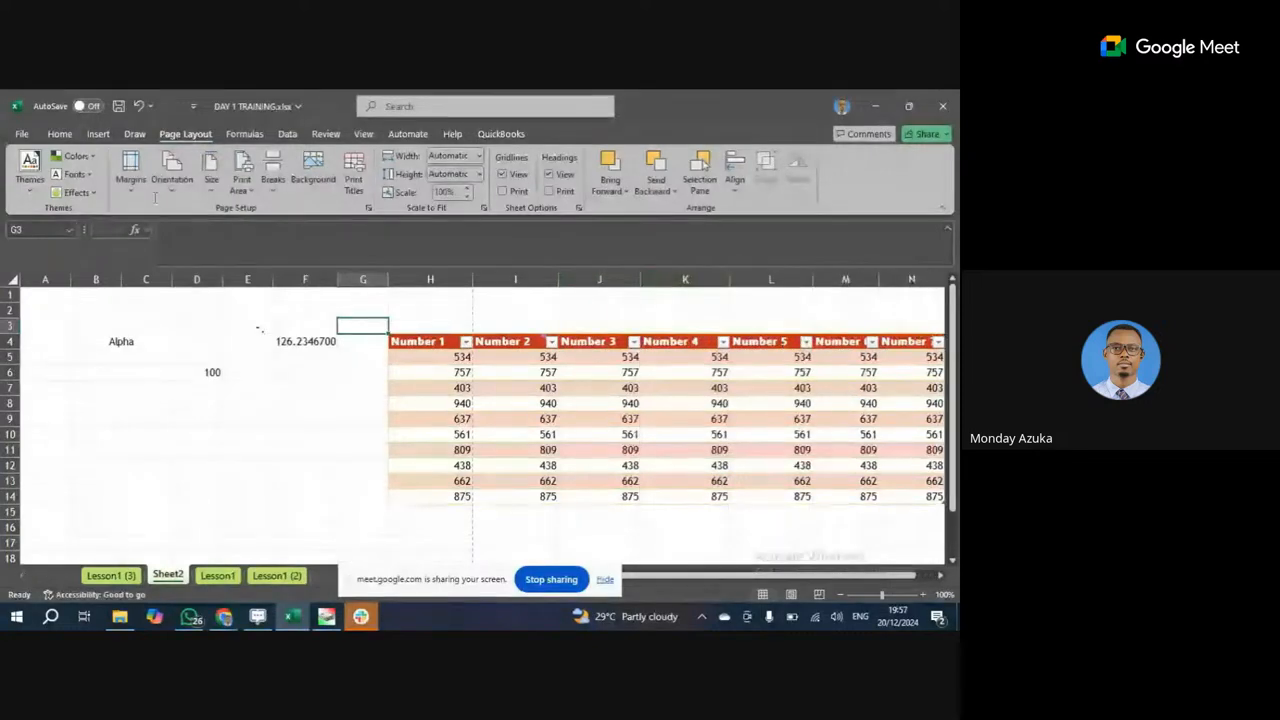
Undo the three manual widenings and auto-fit columns H through N.
{"action": "left_click", "coordinate": [140, 105]}
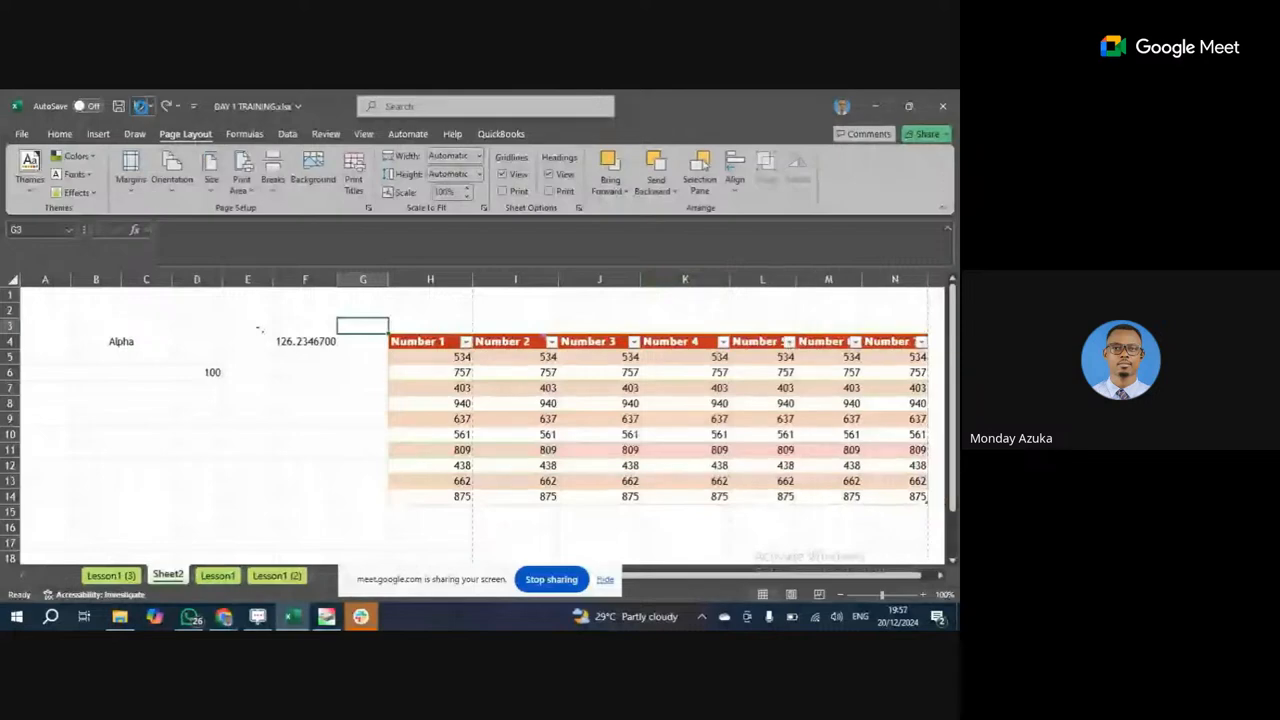
{"action": "left_click", "coordinate": [141, 106]}
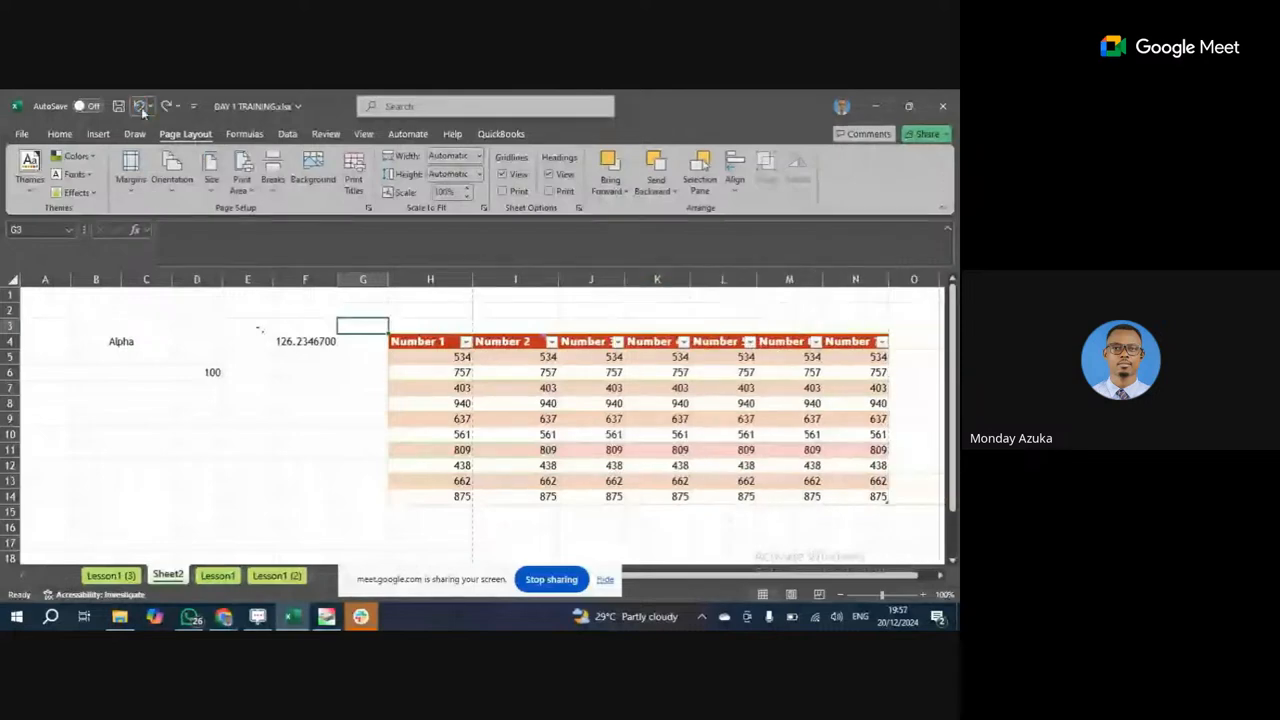
{"action": "left_click", "coordinate": [141, 107]}
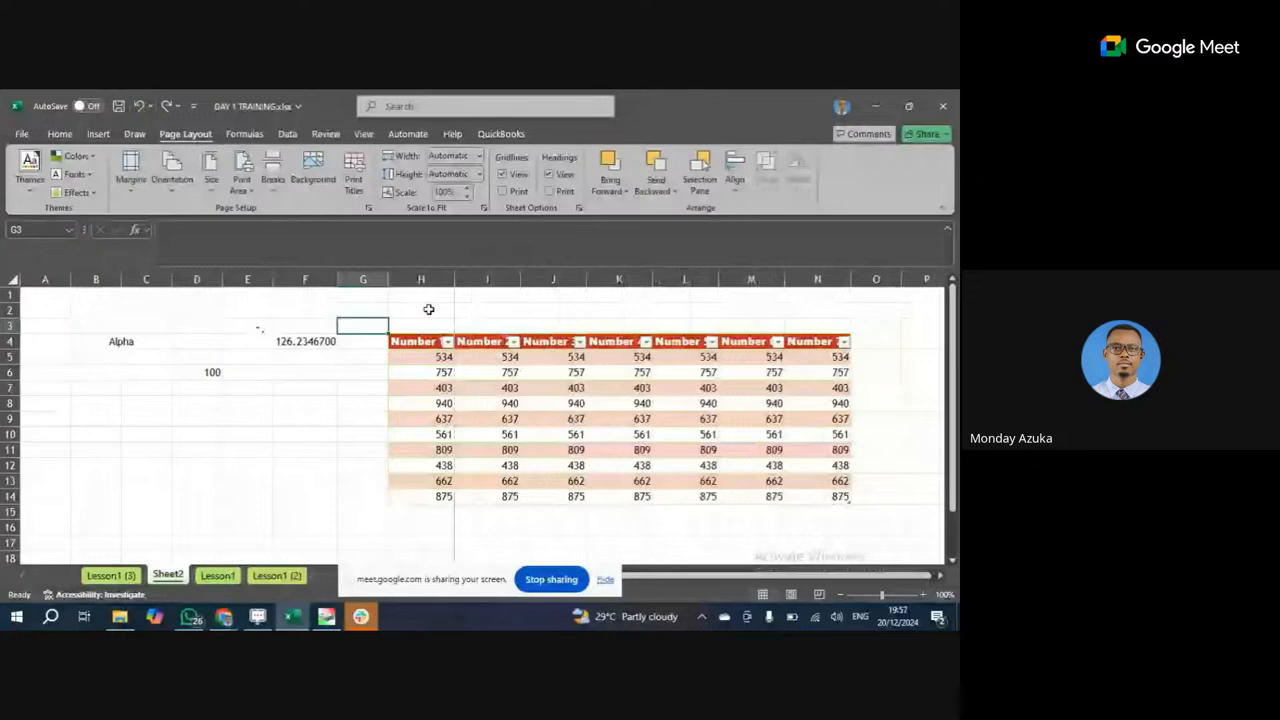
{"action": "left_click_drag", "start_coordinate": [421, 279], "coordinate": [817, 279]}
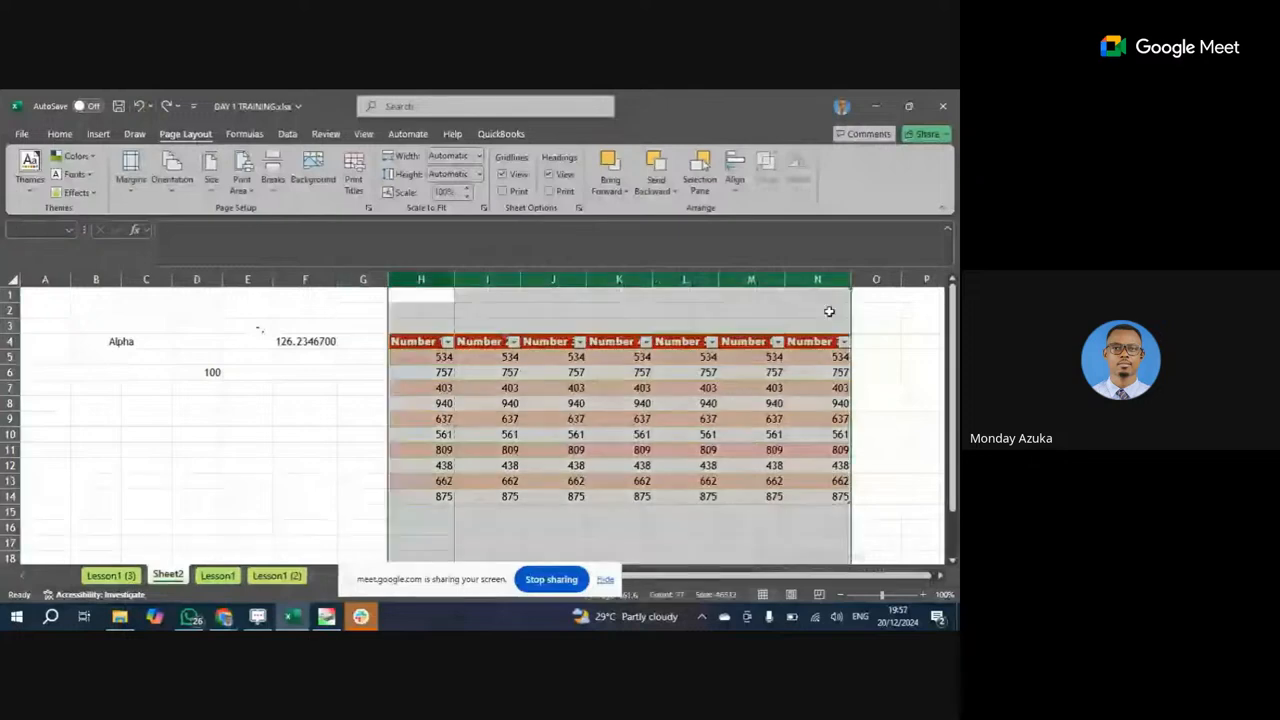
{"action": "double_click", "coordinate": [454, 279]}
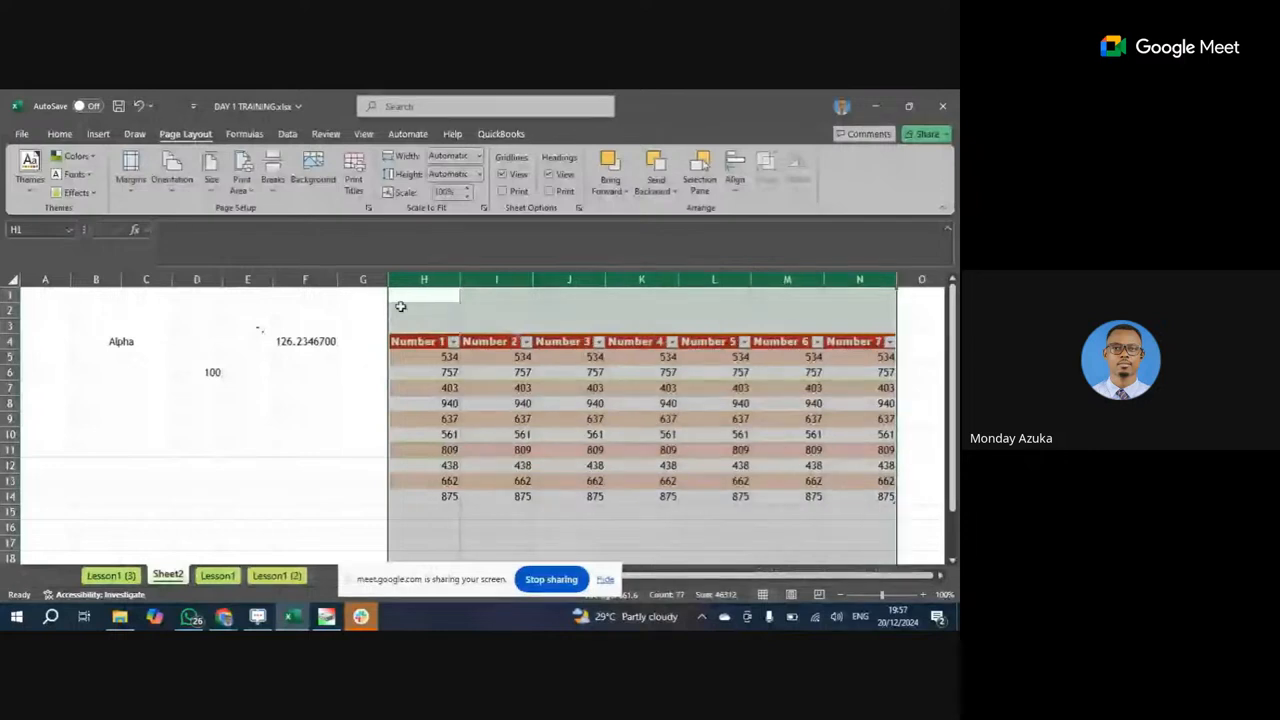
{"action": "left_click", "coordinate": [497, 372]}
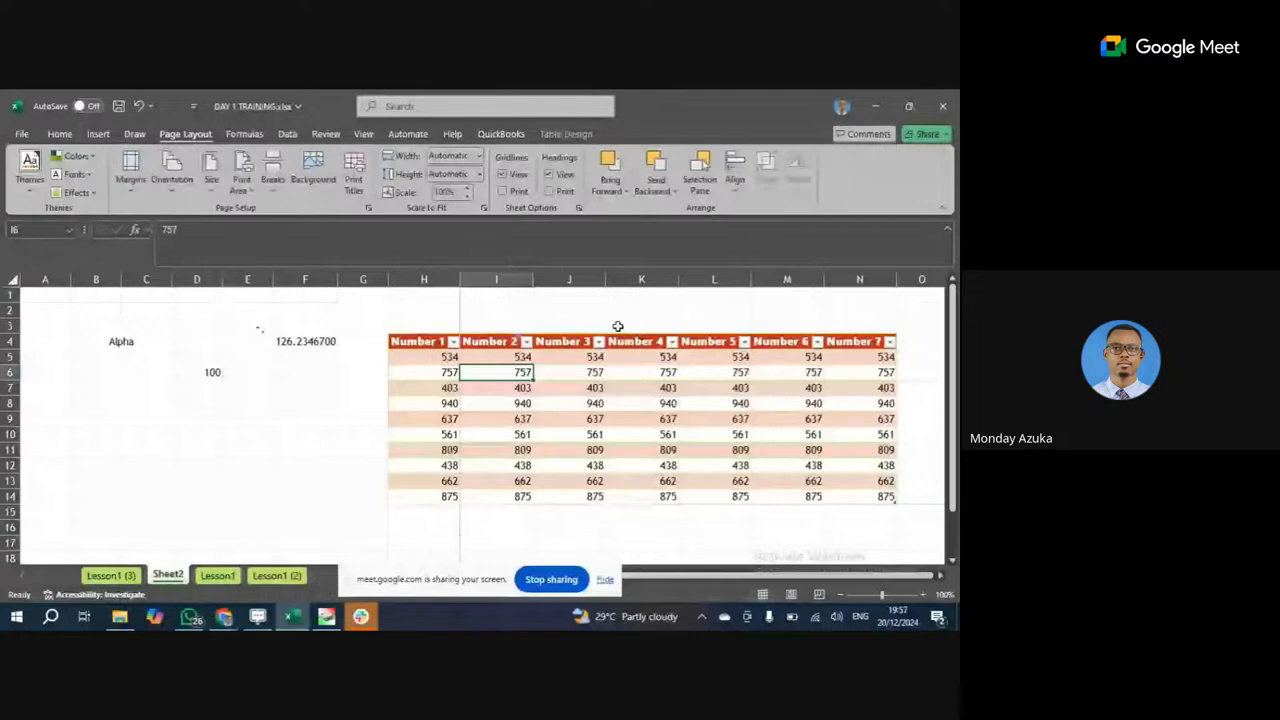
Hide the screen-sharing notice and switch to the Google Meet window.
{"action": "left_click", "coordinate": [605, 580]}
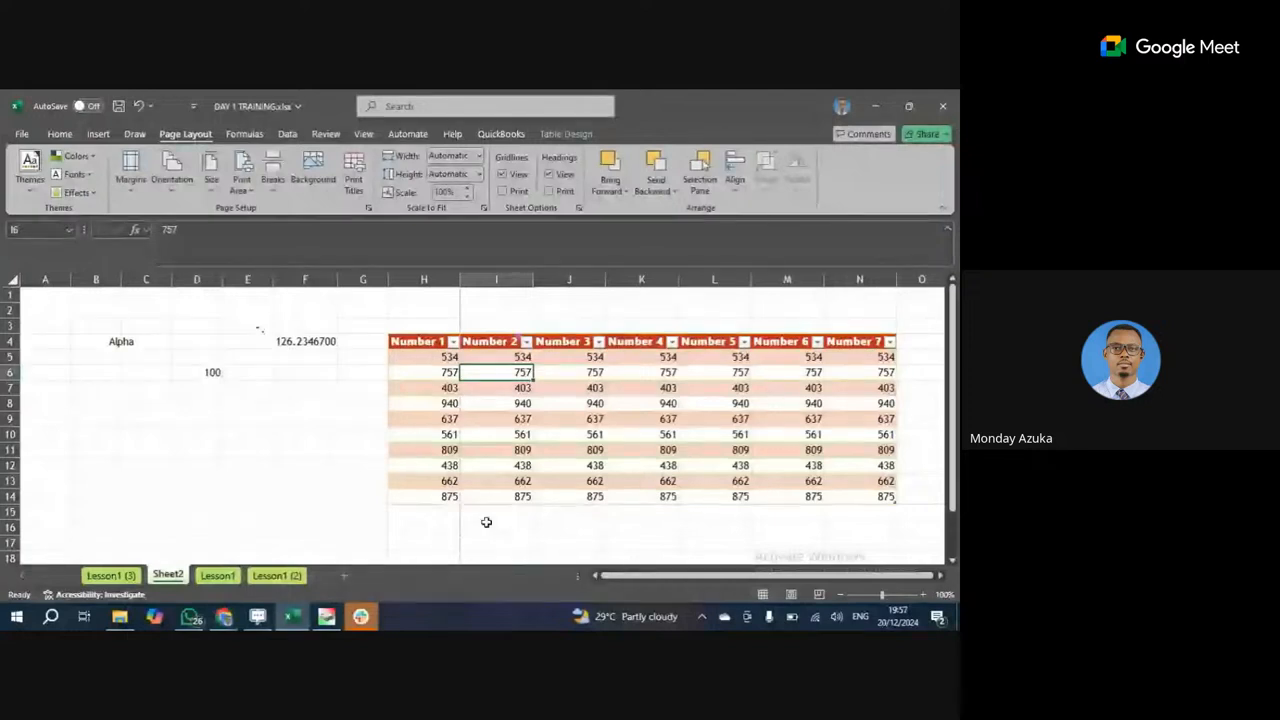
{"action": "left_click", "coordinate": [486, 522]}
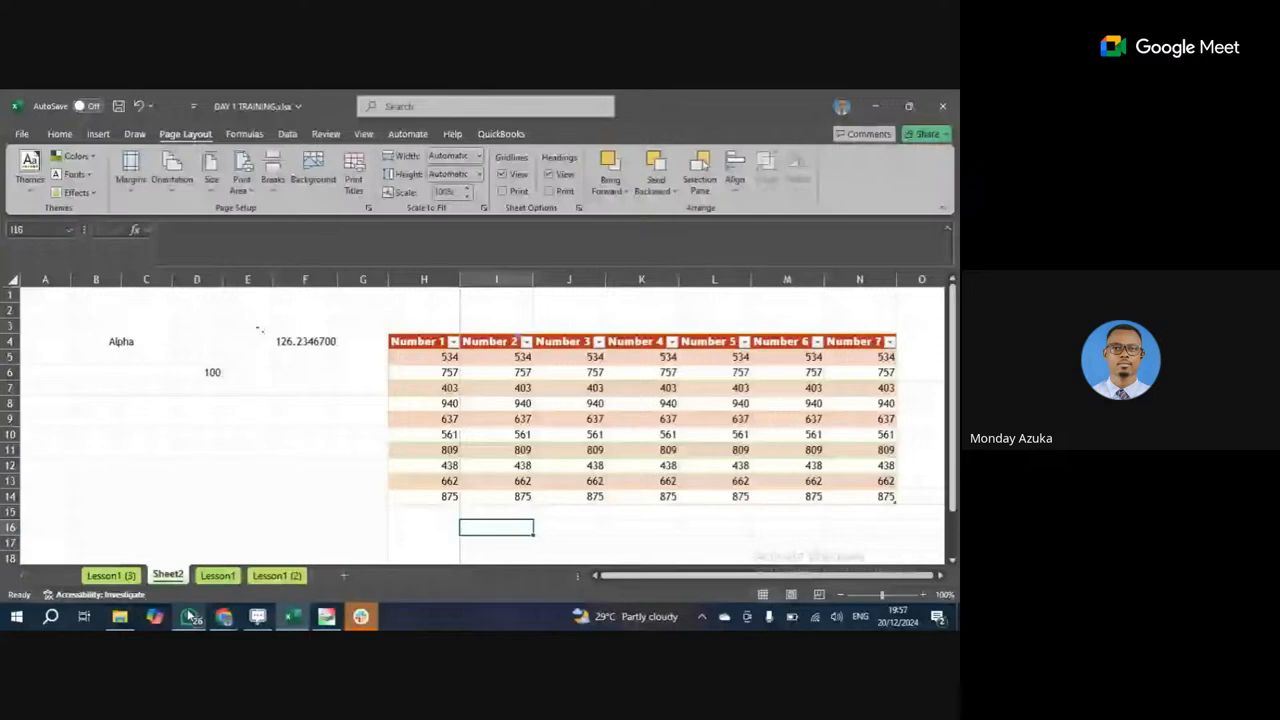
{"action": "left_click", "coordinate": [224, 616]}
{"action": "left_click", "coordinate": [166, 562]}
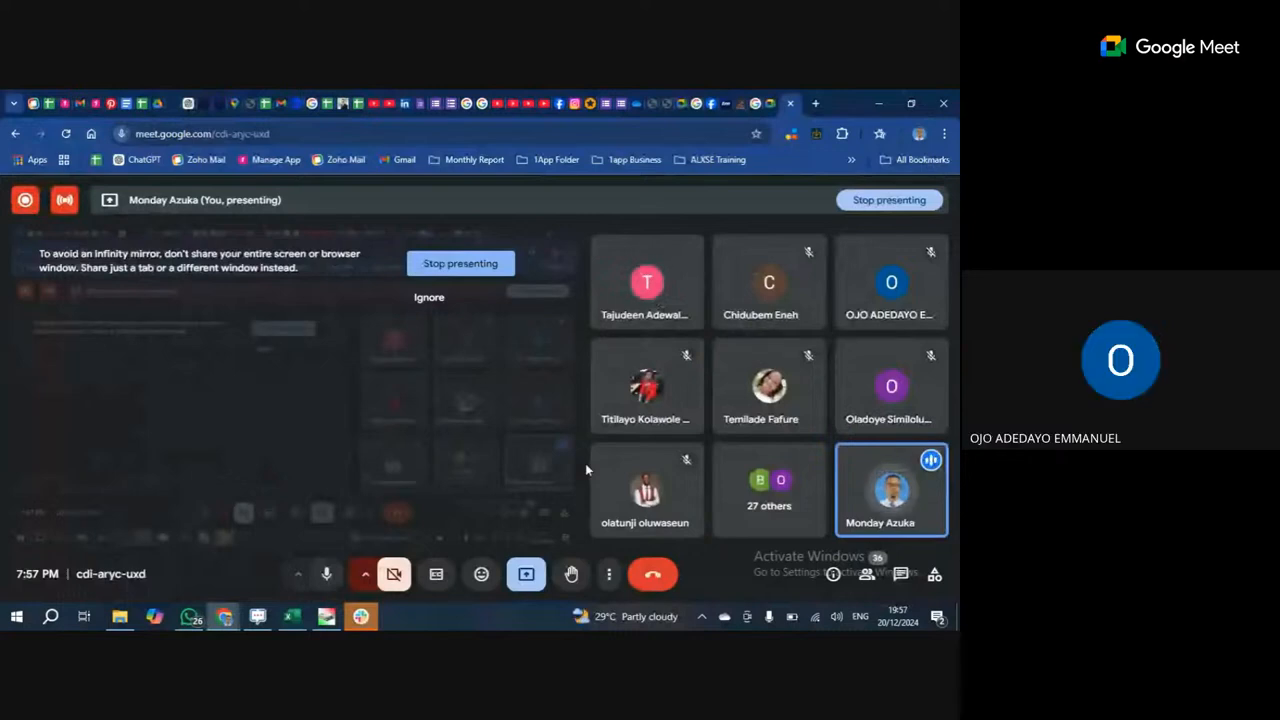
Ignore the Google Meet infinity-mirror warning and return to the DAY 1 TRAINING.xlsx window in Excel.
{"action": "left_click", "coordinate": [410, 296]}
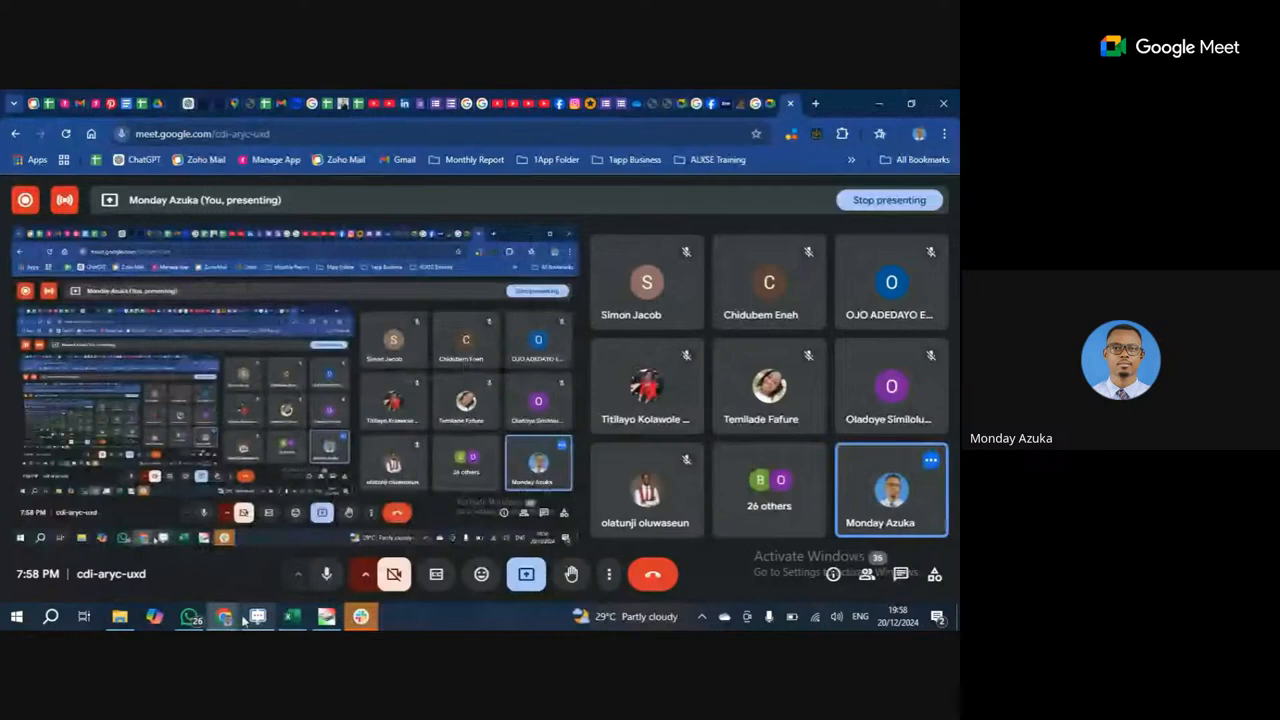
{"action": "mouse_move", "coordinate": [290, 612]}
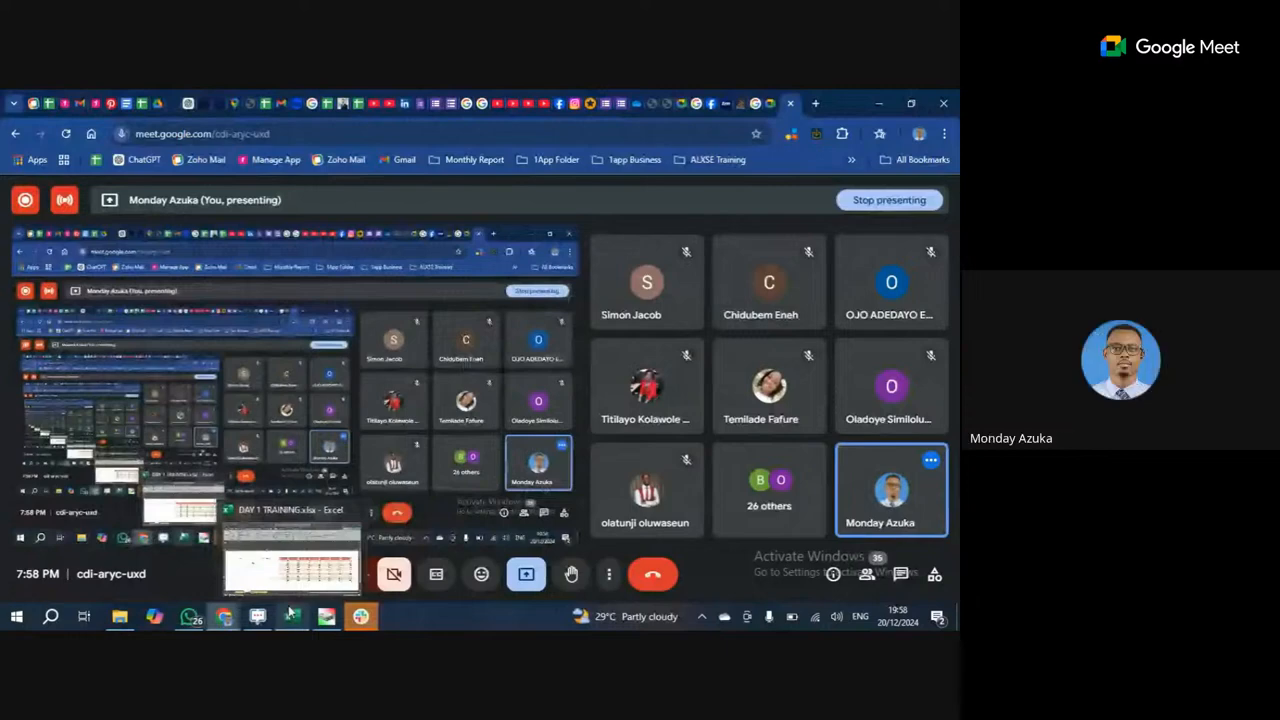
{"action": "left_click", "coordinate": [901, 574]}
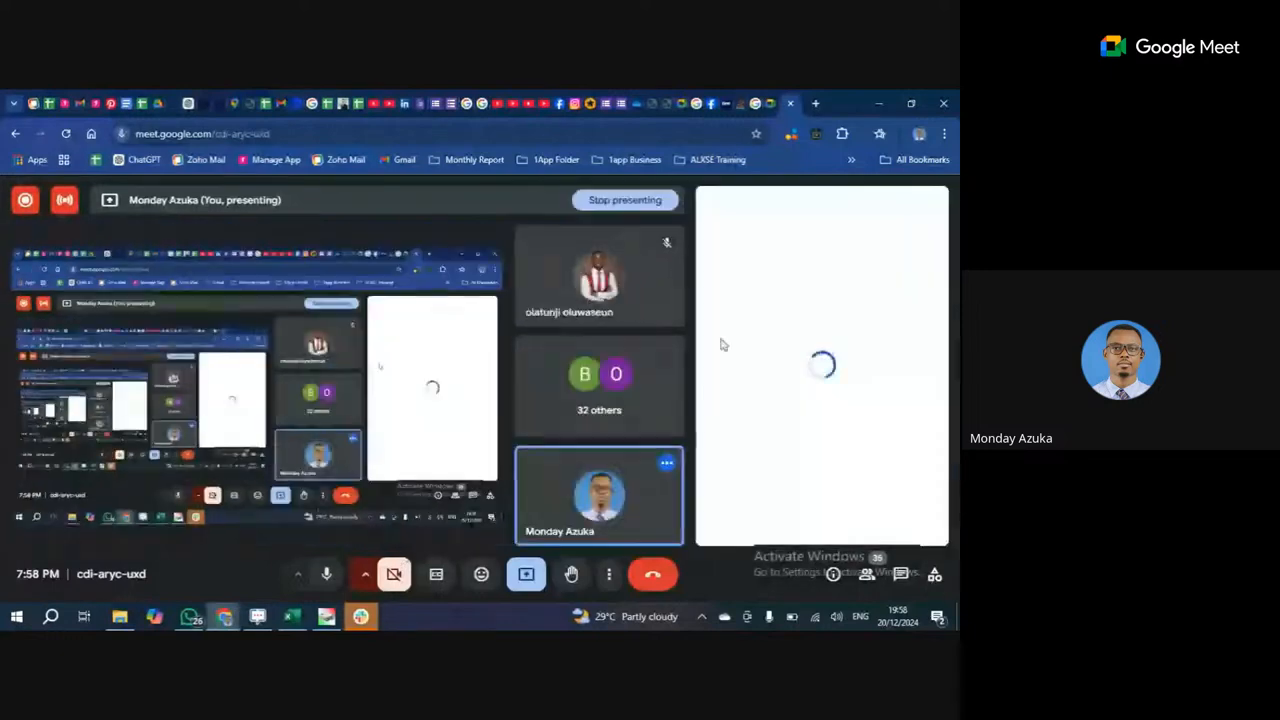
{"action": "left_click", "coordinate": [292, 617]}
{"action": "left_click", "coordinate": [224, 617]}
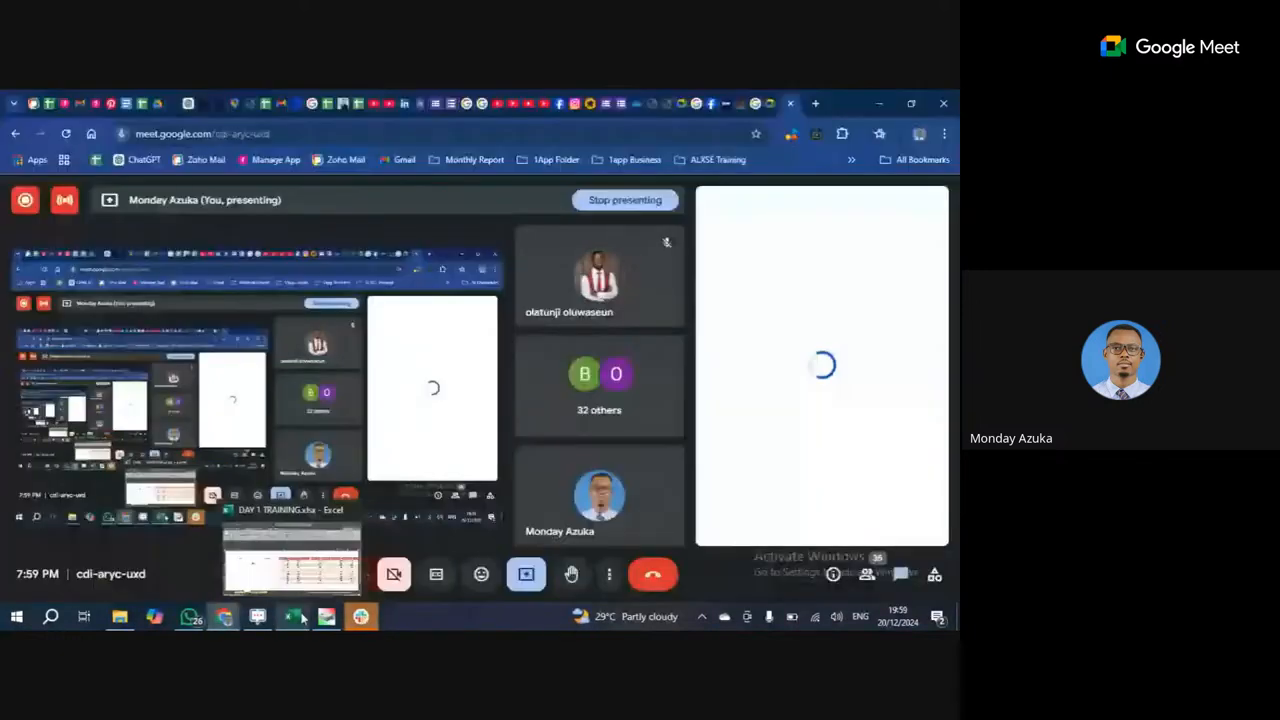
{"action": "left_click", "coordinate": [301, 617]}
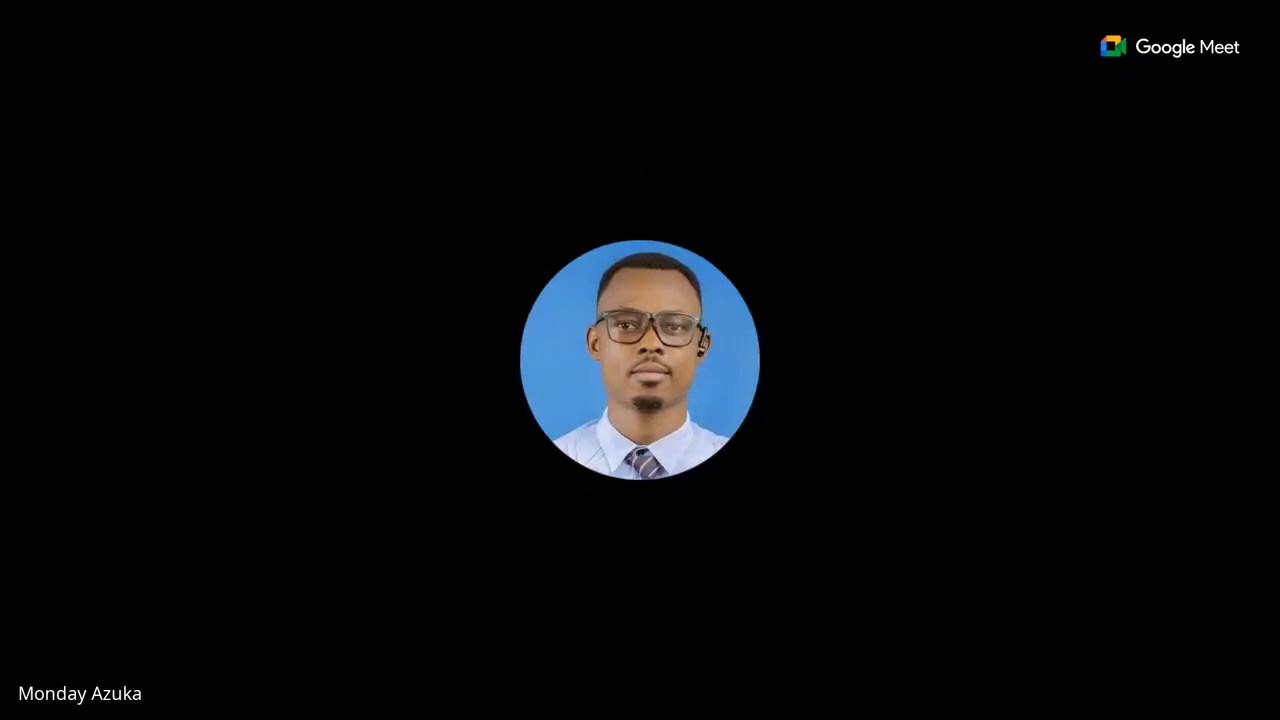
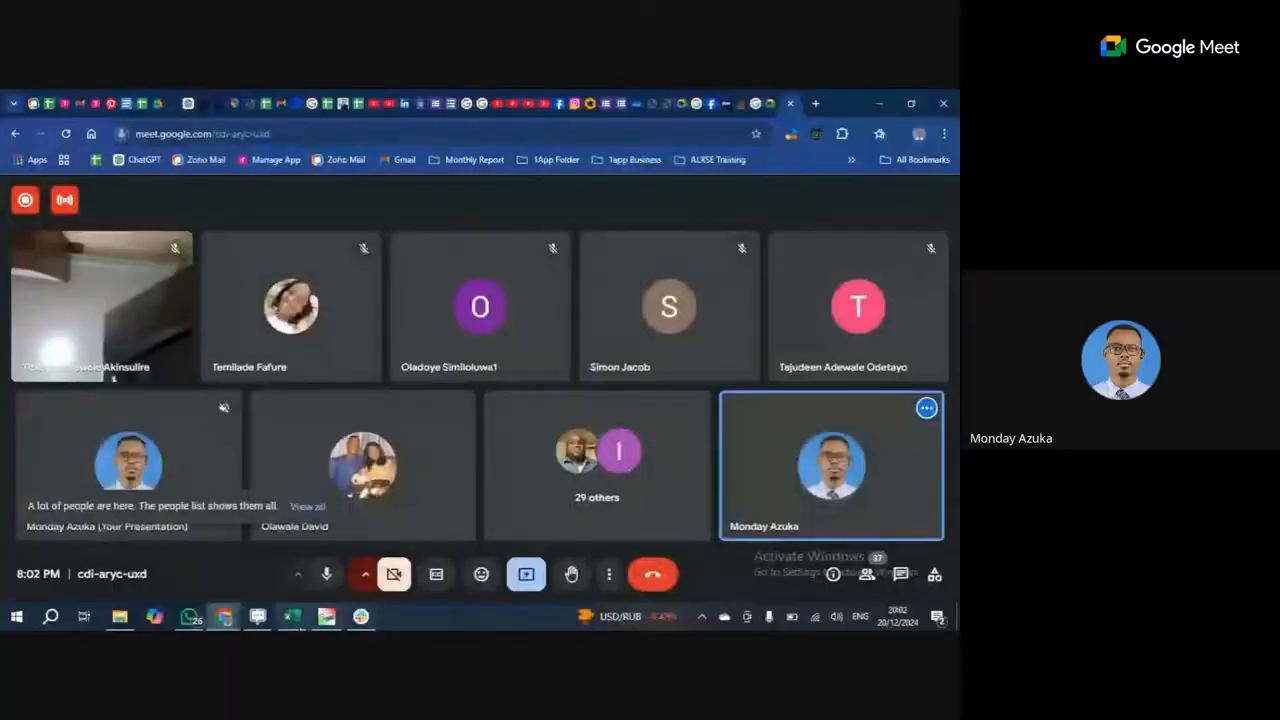
Switch the Meet screen share to the Excel workbook showing Sheet2's Number table.
{"action": "left_click", "coordinate": [291, 620]}
{"action": "left_click", "coordinate": [522, 449]}
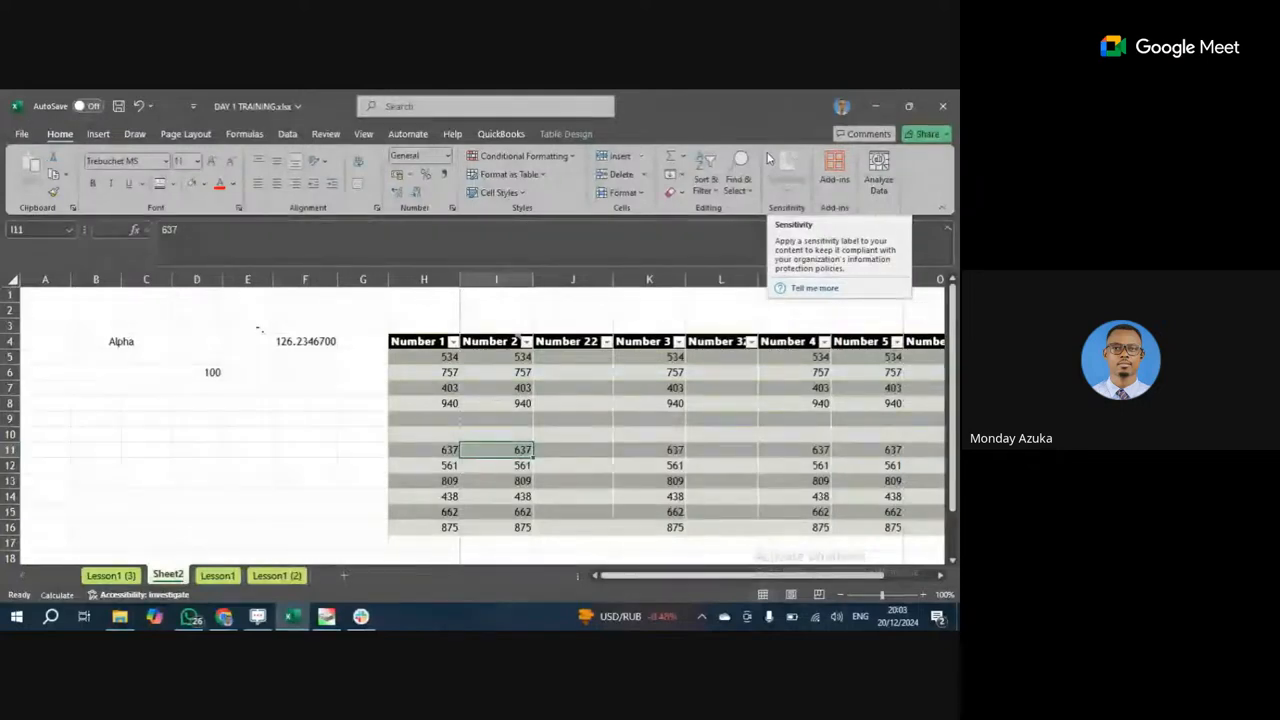
Select B4:F7 and delete the stray Alpha, 126.2346700 and 100 entries.
{"action": "left_click", "coordinate": [474, 417]}
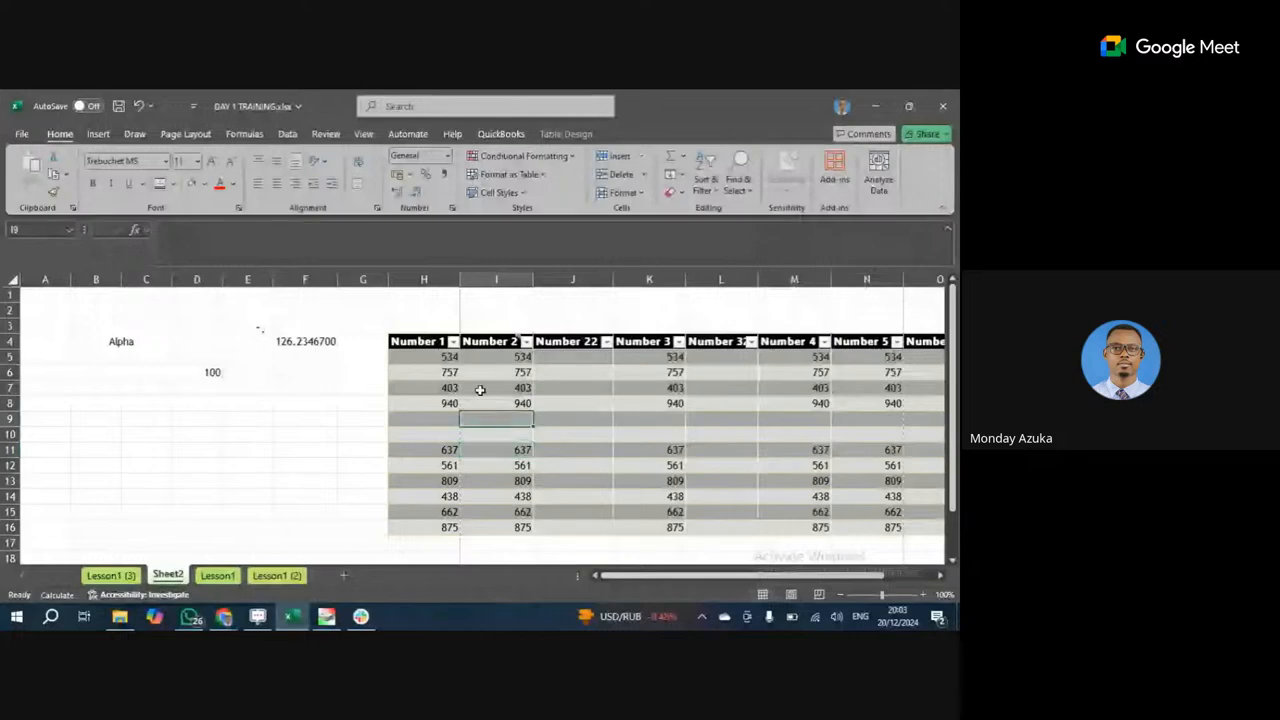
{"action": "left_click", "coordinate": [317, 309]}
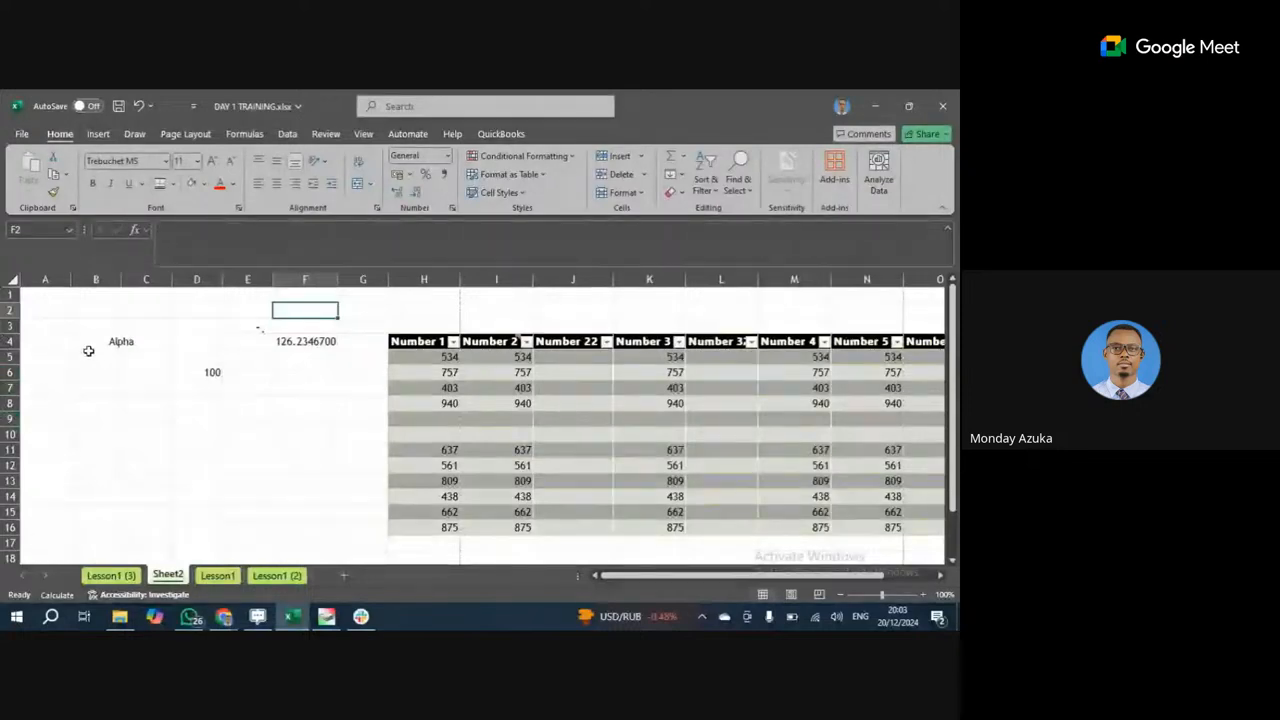
{"action": "left_click", "coordinate": [37, 295]}
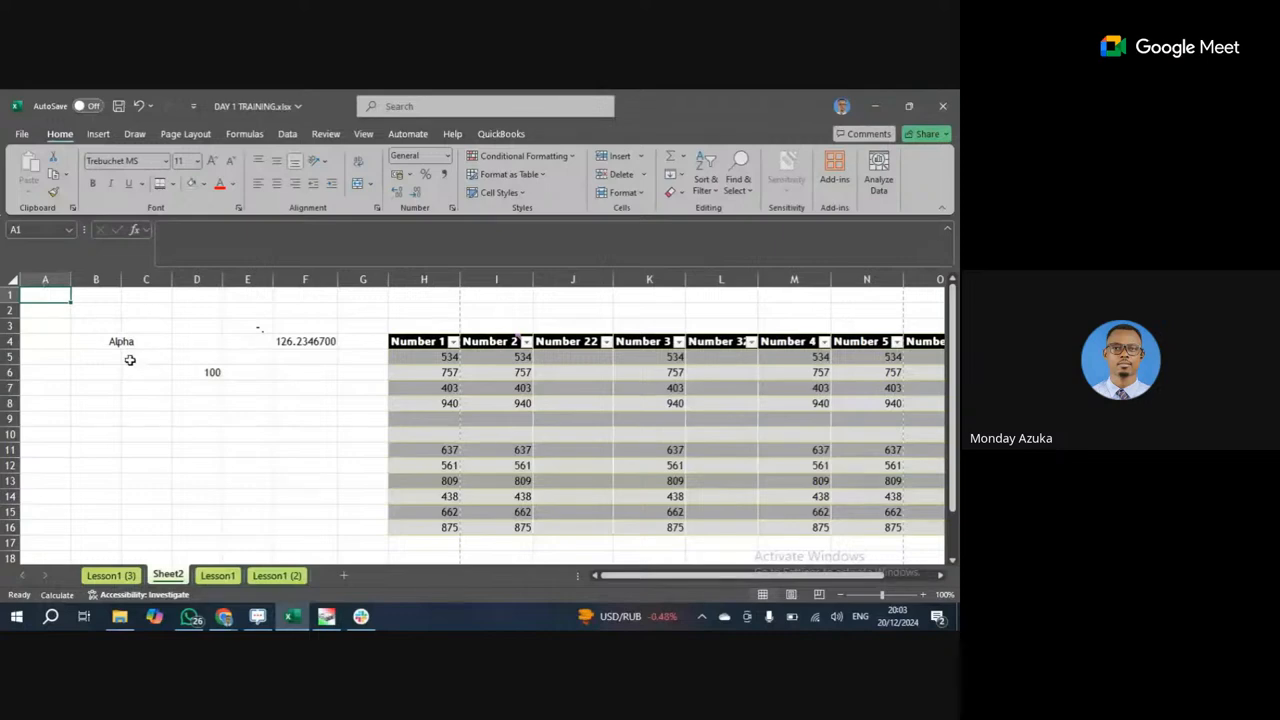
{"action": "left_click", "coordinate": [253, 392]}
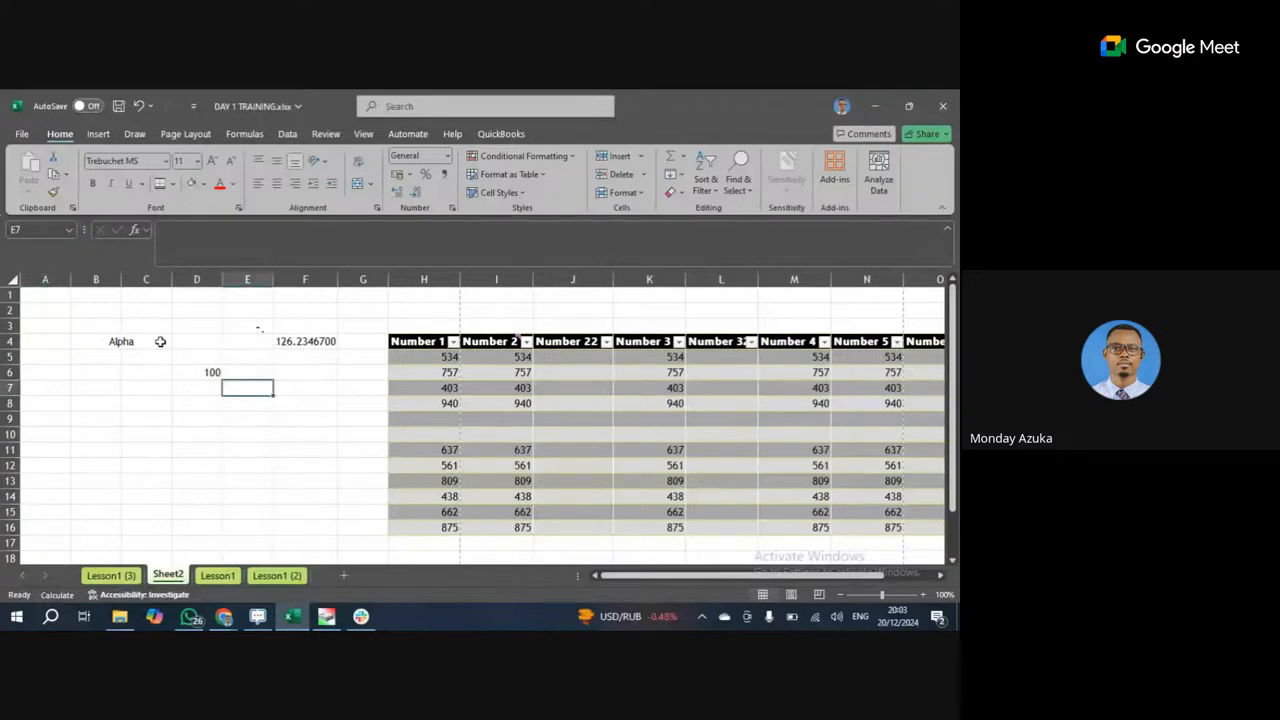
{"action": "left_click_drag", "start_coordinate": [45, 310], "coordinate": [356, 363]}
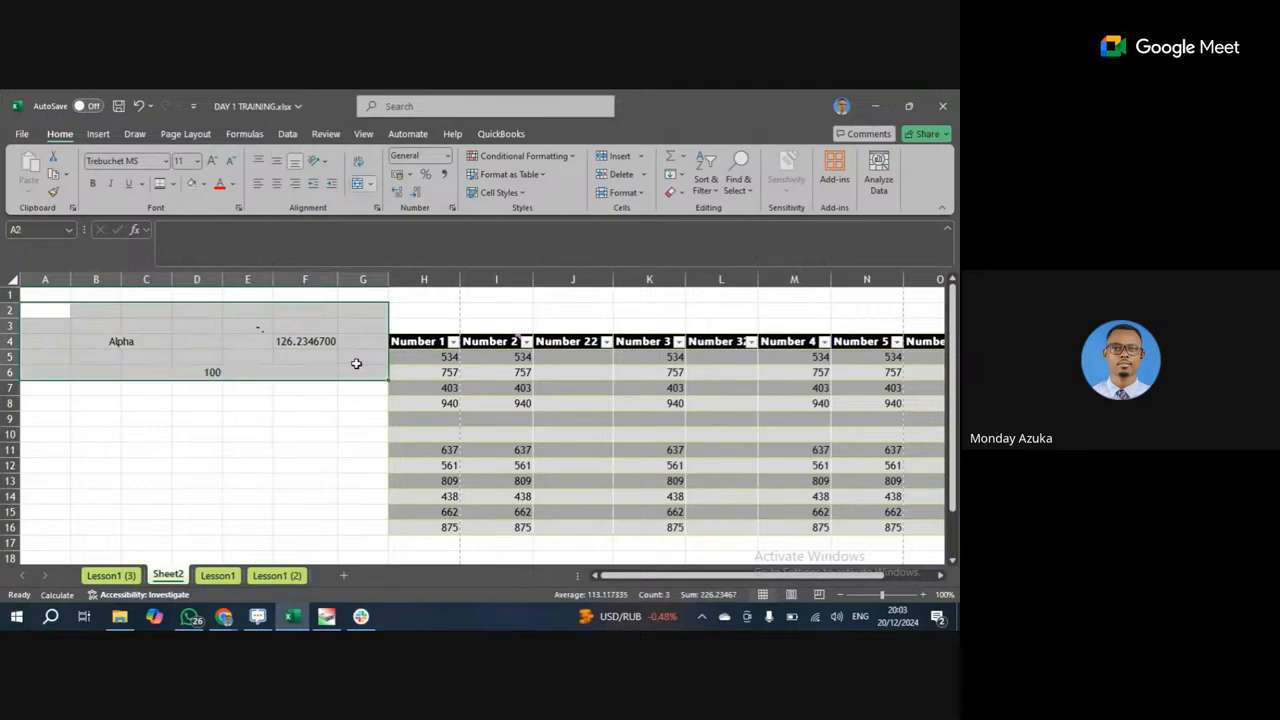
{"action": "left_click_drag", "start_coordinate": [34, 338], "coordinate": [209, 342]}
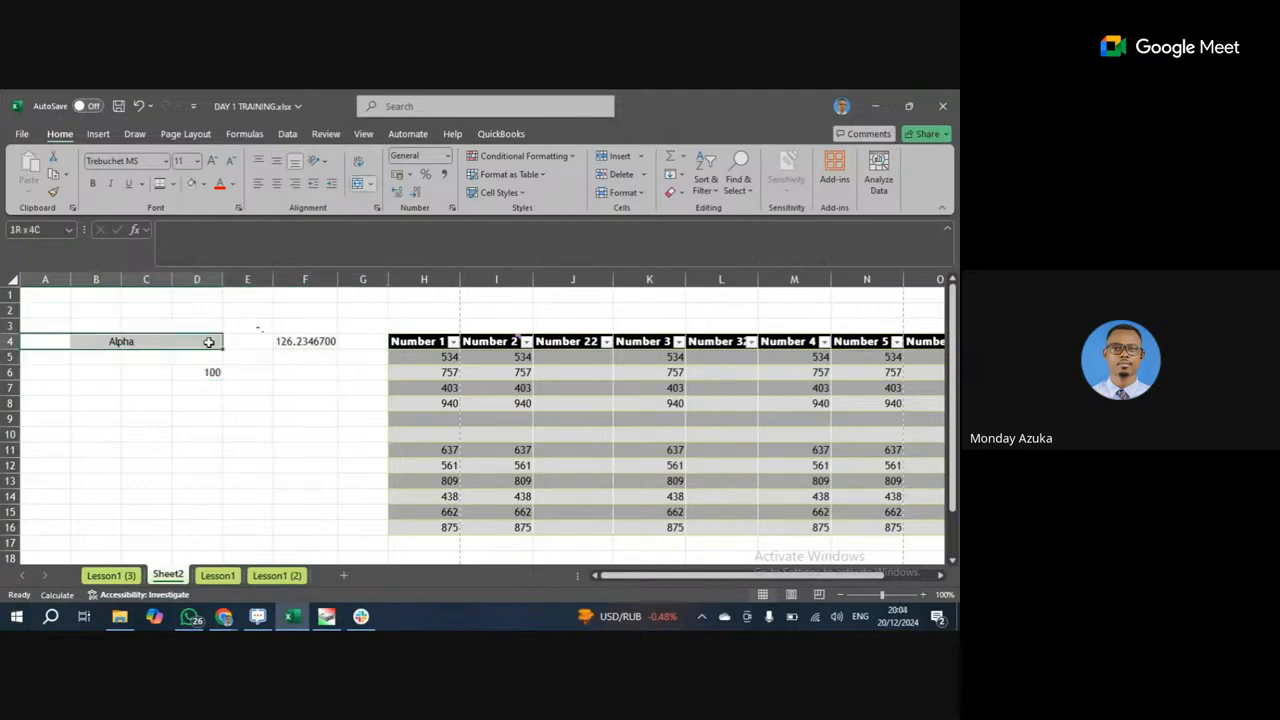
{"action": "left_click_drag", "start_coordinate": [86, 340], "coordinate": [297, 400]}
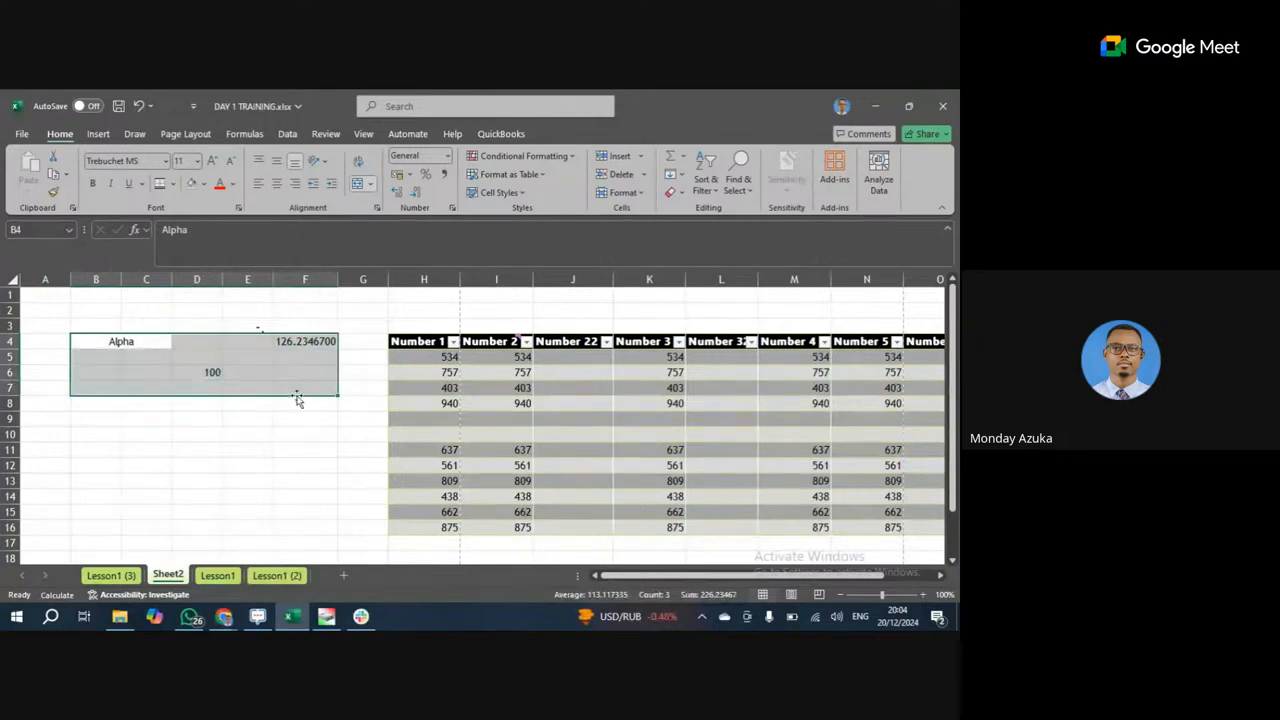
{"action": "key", "text": "Delete"}
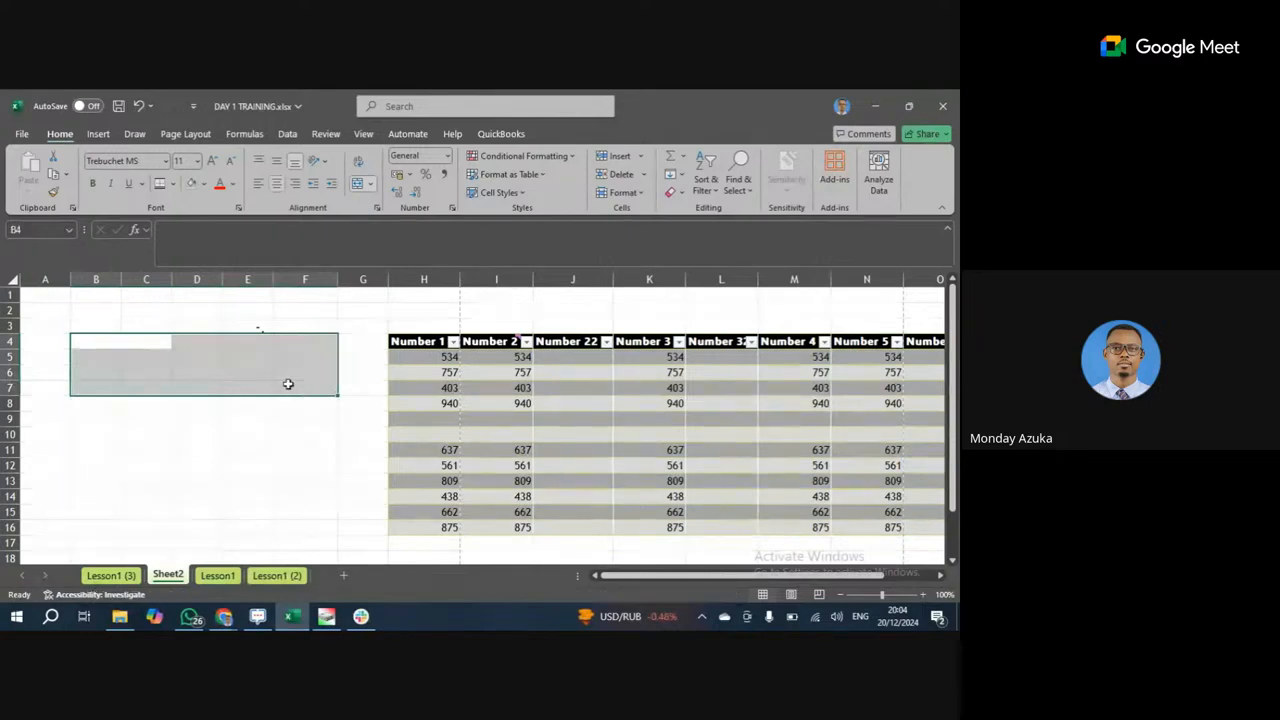
{"action": "left_click", "coordinate": [303, 449]}
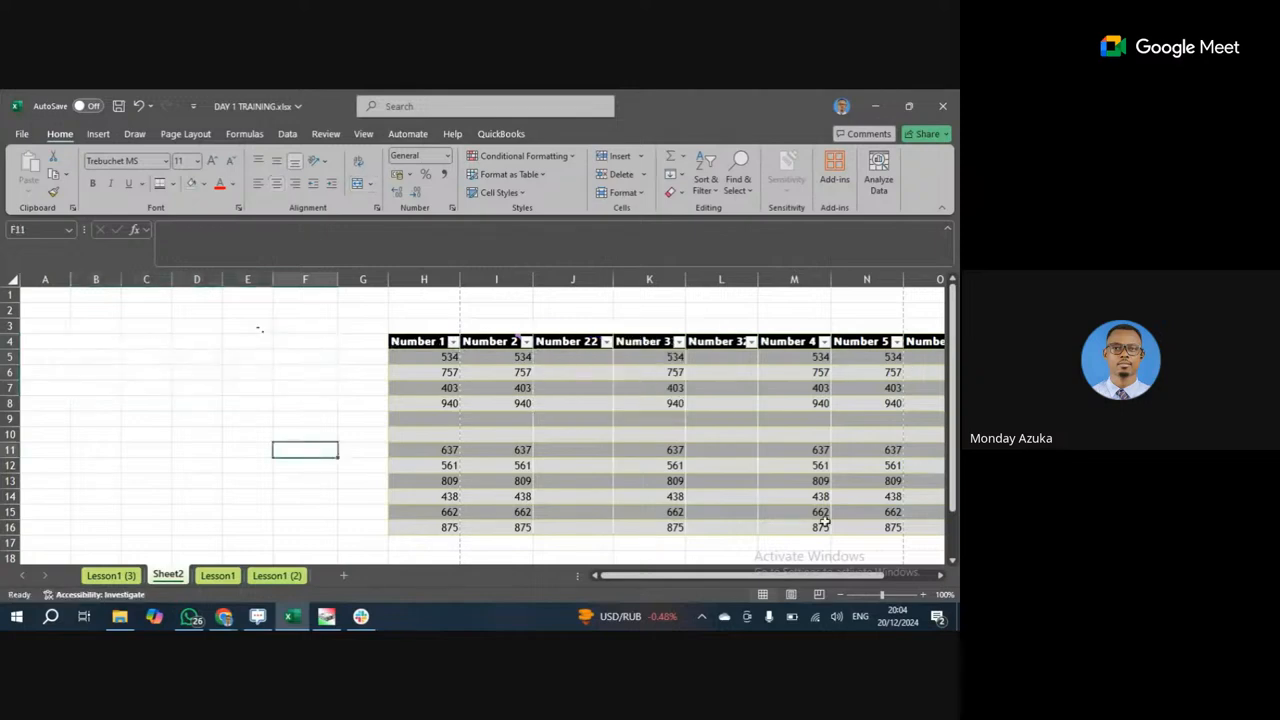
{"action": "left_click", "coordinate": [29, 348]}
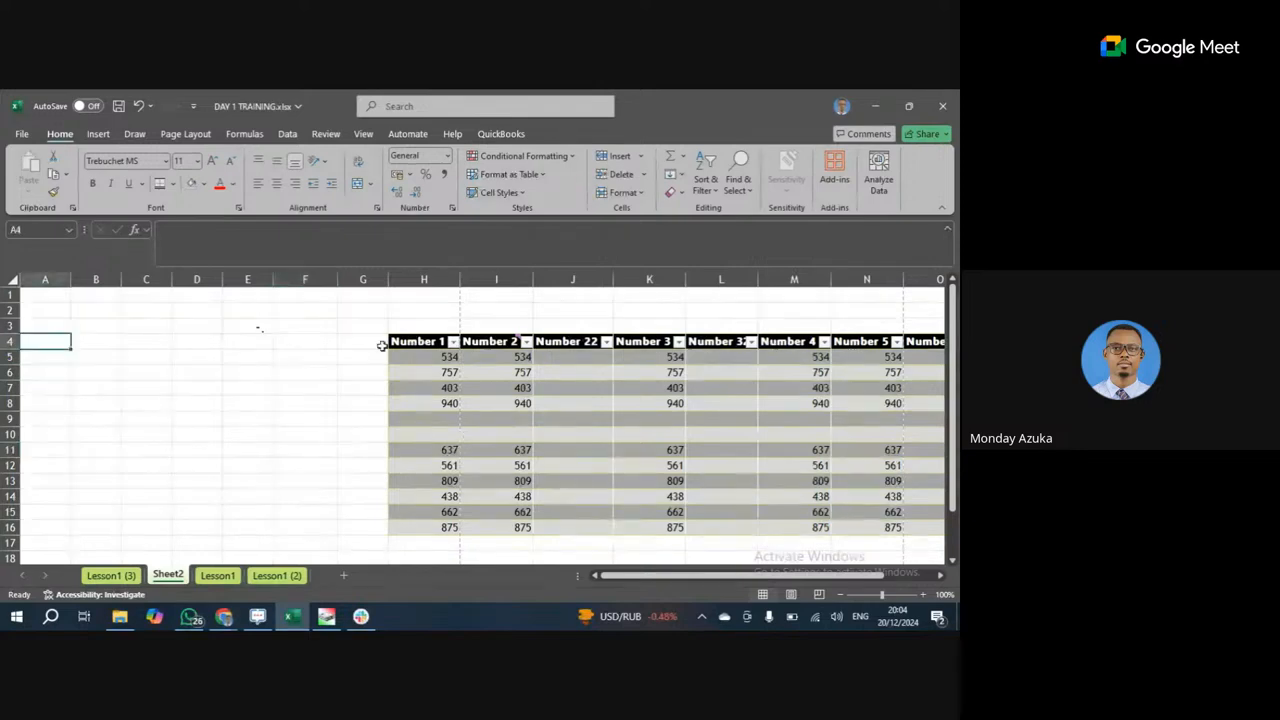
{"action": "left_click_drag", "start_coordinate": [425, 345], "coordinate": [834, 526]}
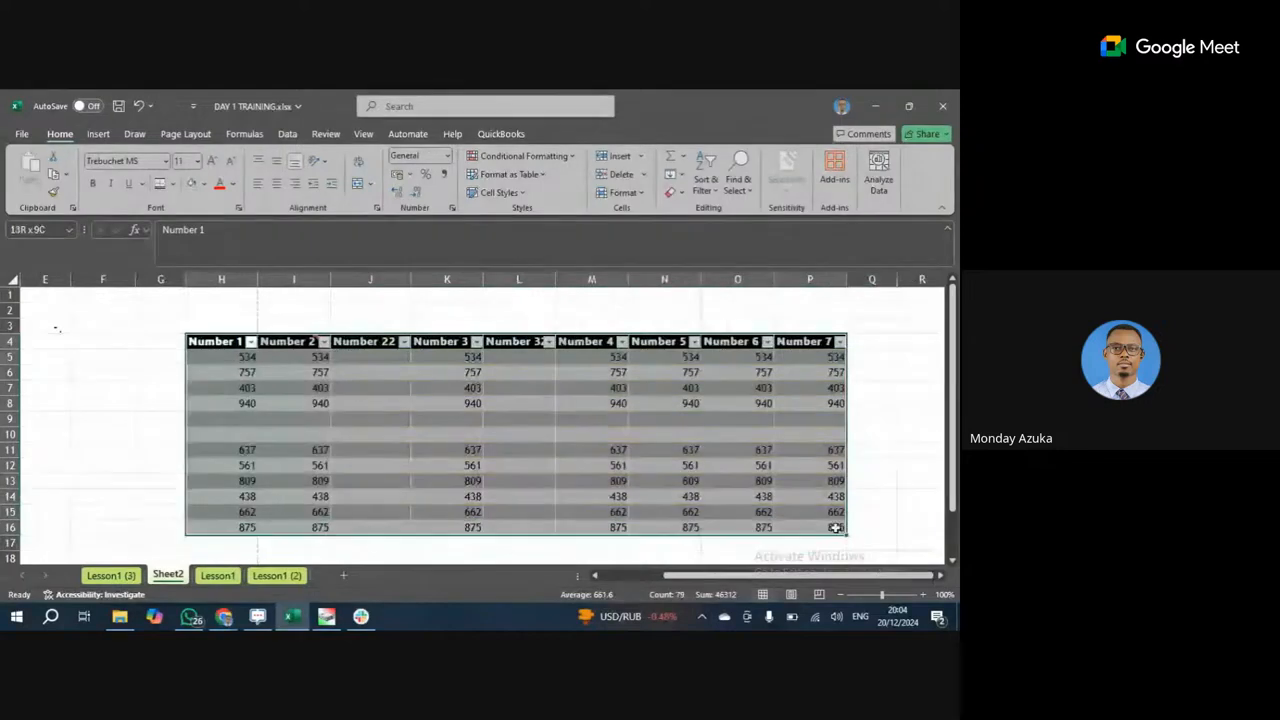
{"action": "left_click_drag", "start_coordinate": [669, 345], "coordinate": [79, 341]}
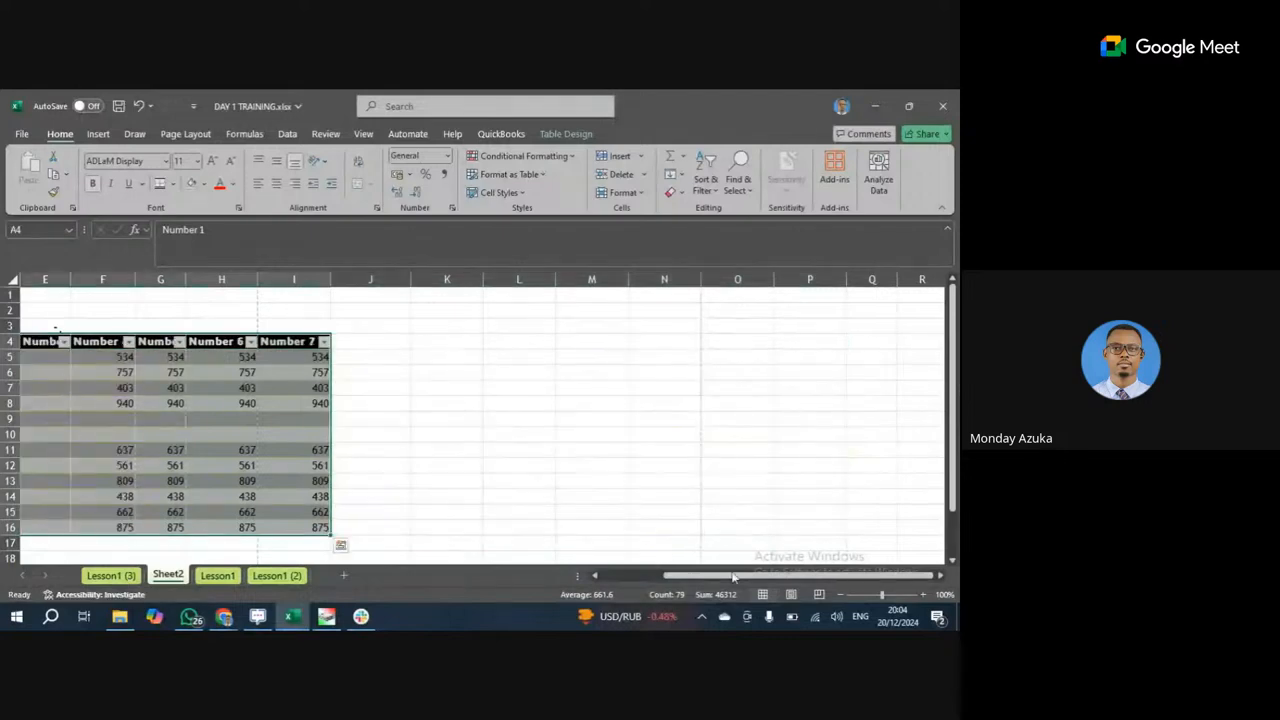
{"action": "left_click_drag", "start_coordinate": [735, 578], "coordinate": [626, 578]}
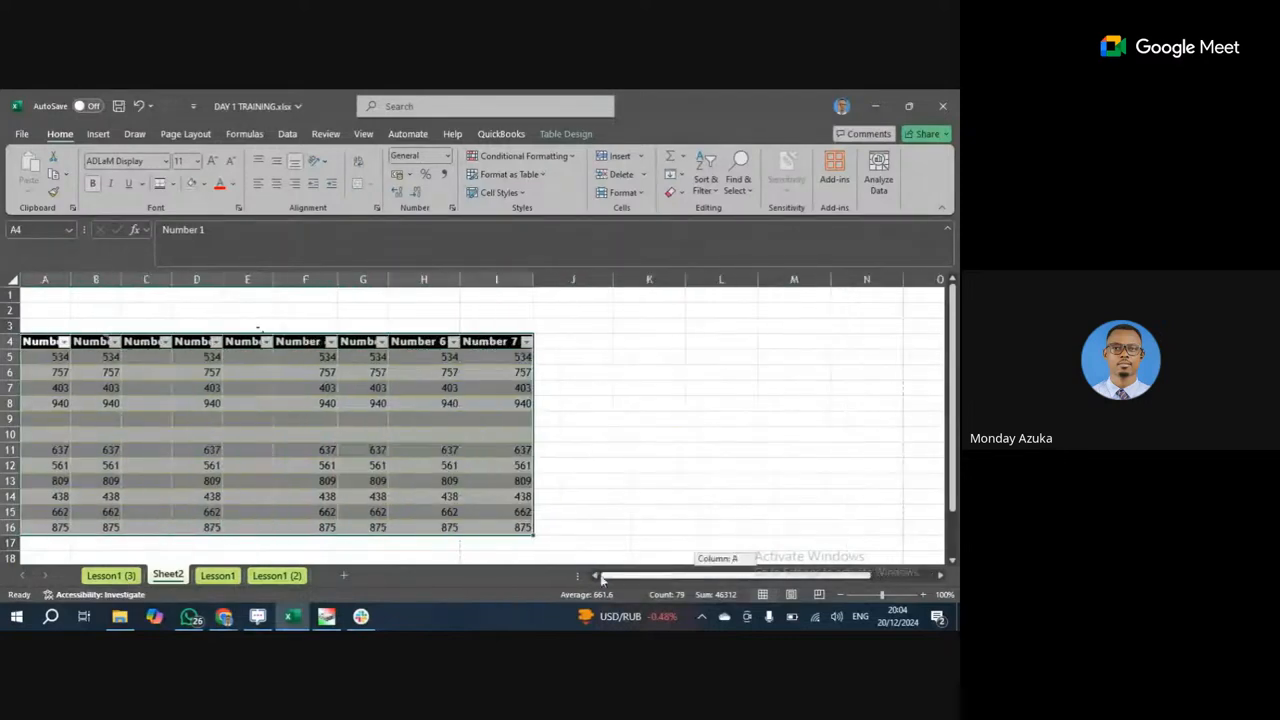
{"action": "left_click", "coordinate": [527, 481]}
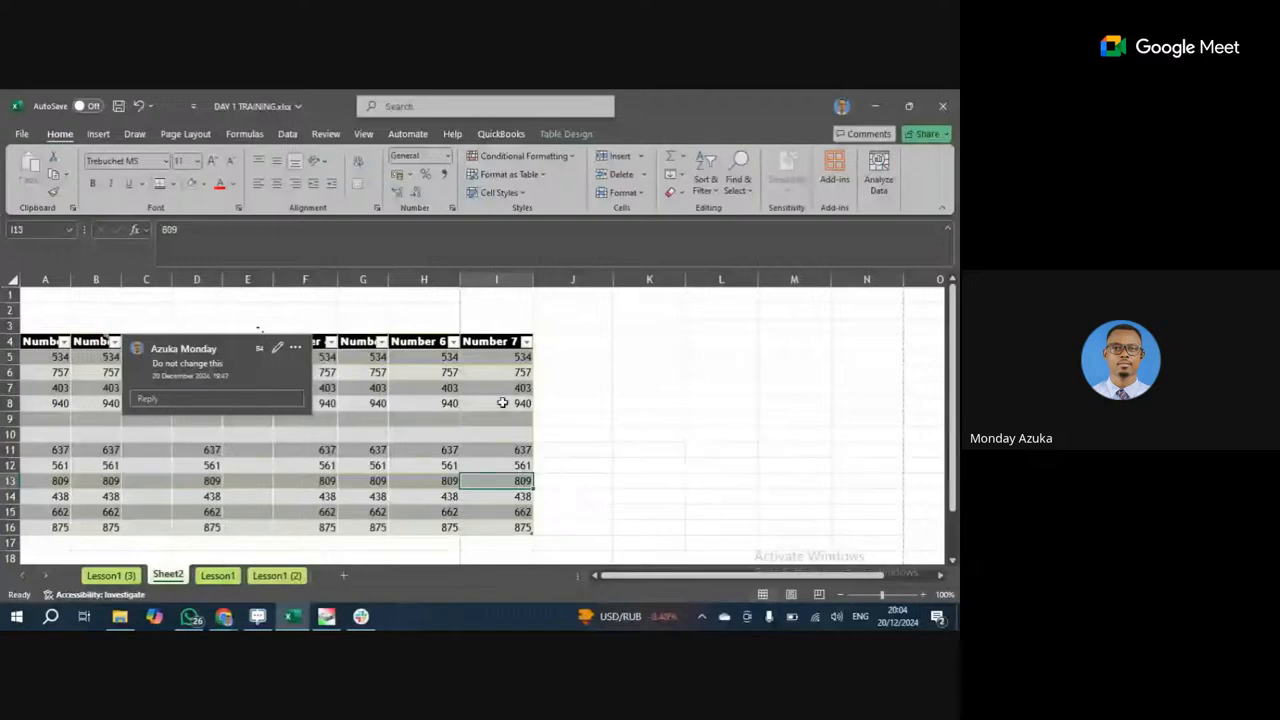
{"action": "left_click", "coordinate": [139, 107]}
{"action": "left_click", "coordinate": [139, 107]}
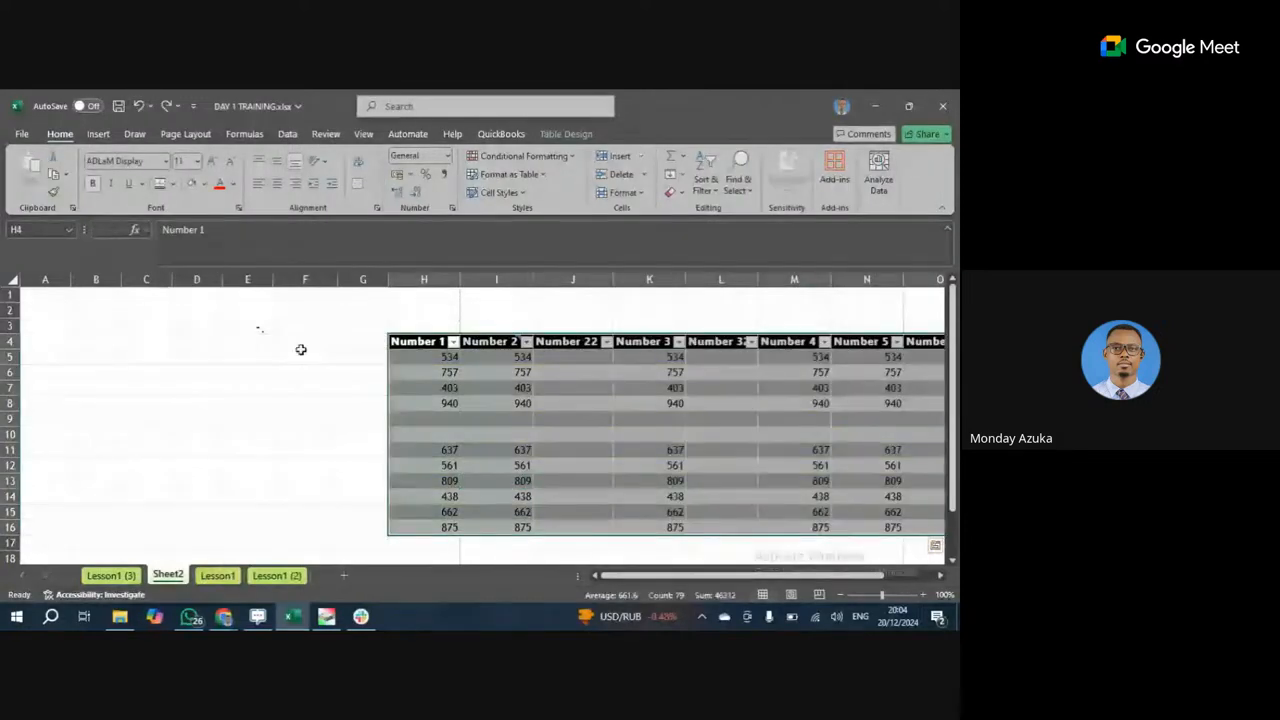
{"action": "left_click", "coordinate": [366, 279]}
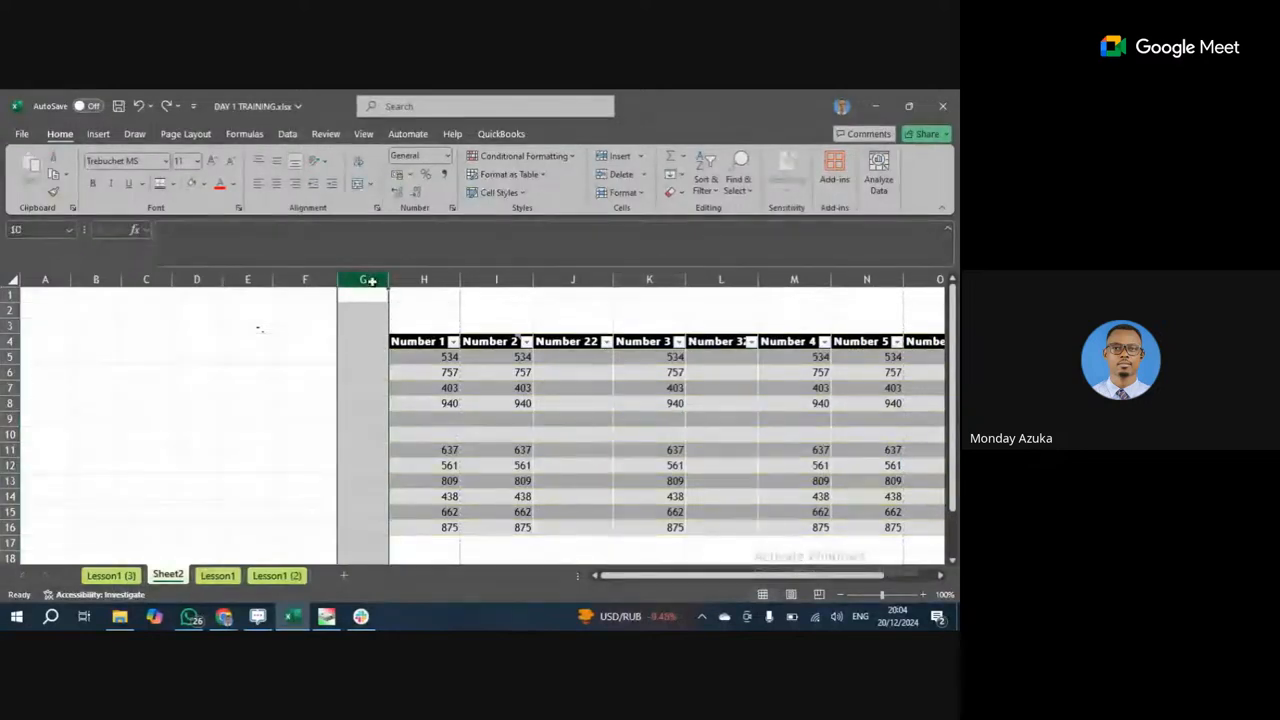
Delete the empty columns A through G with Ctrl+minus.
{"action": "left_click_drag", "start_coordinate": [368, 281], "coordinate": [37, 281]}
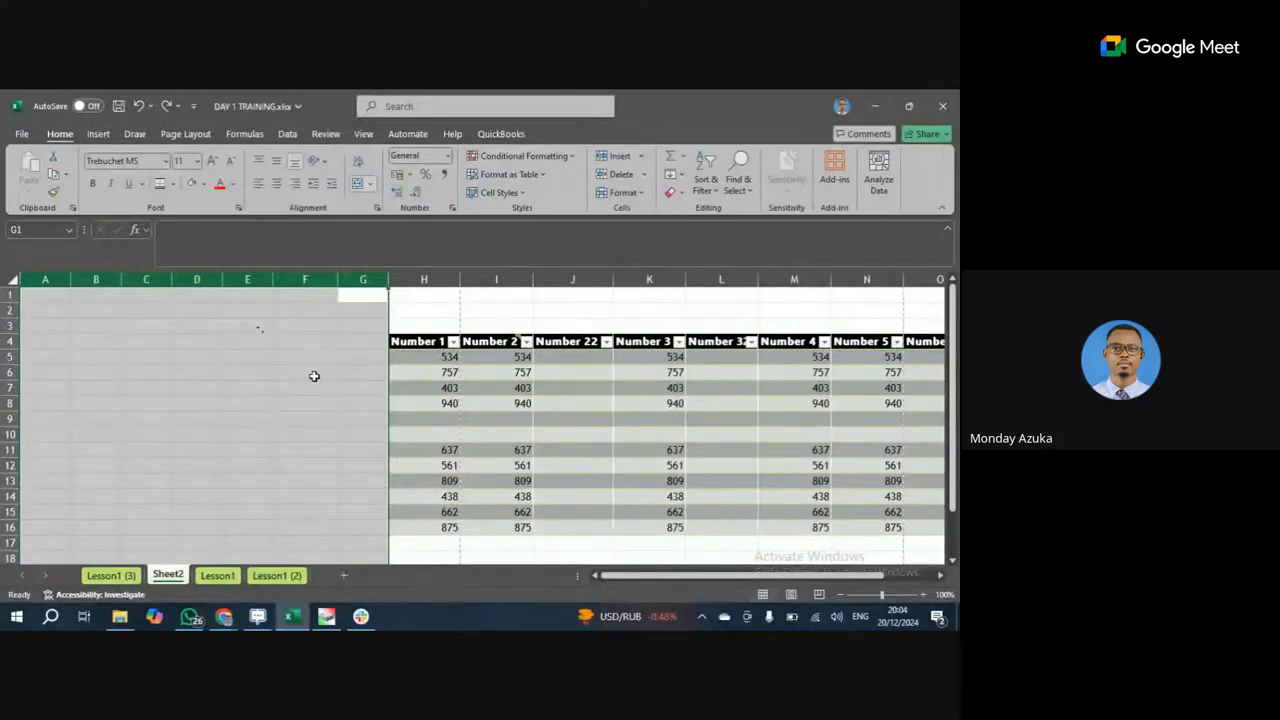
{"action": "key", "text": "ctrl+minus"}
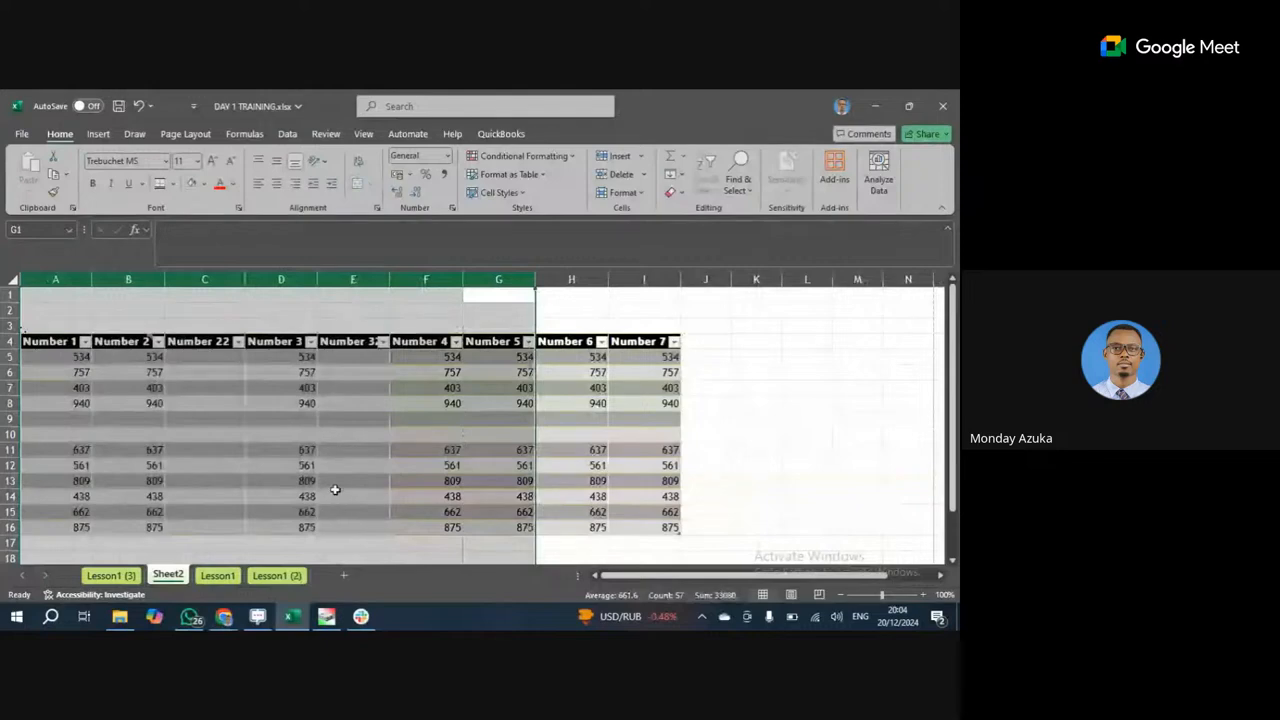
{"action": "scroll", "coordinate": [345, 470], "scroll_direction": "down", "scroll_amount": 3}
{"action": "scroll", "coordinate": [352, 462], "scroll_direction": "up", "scroll_amount": 3}
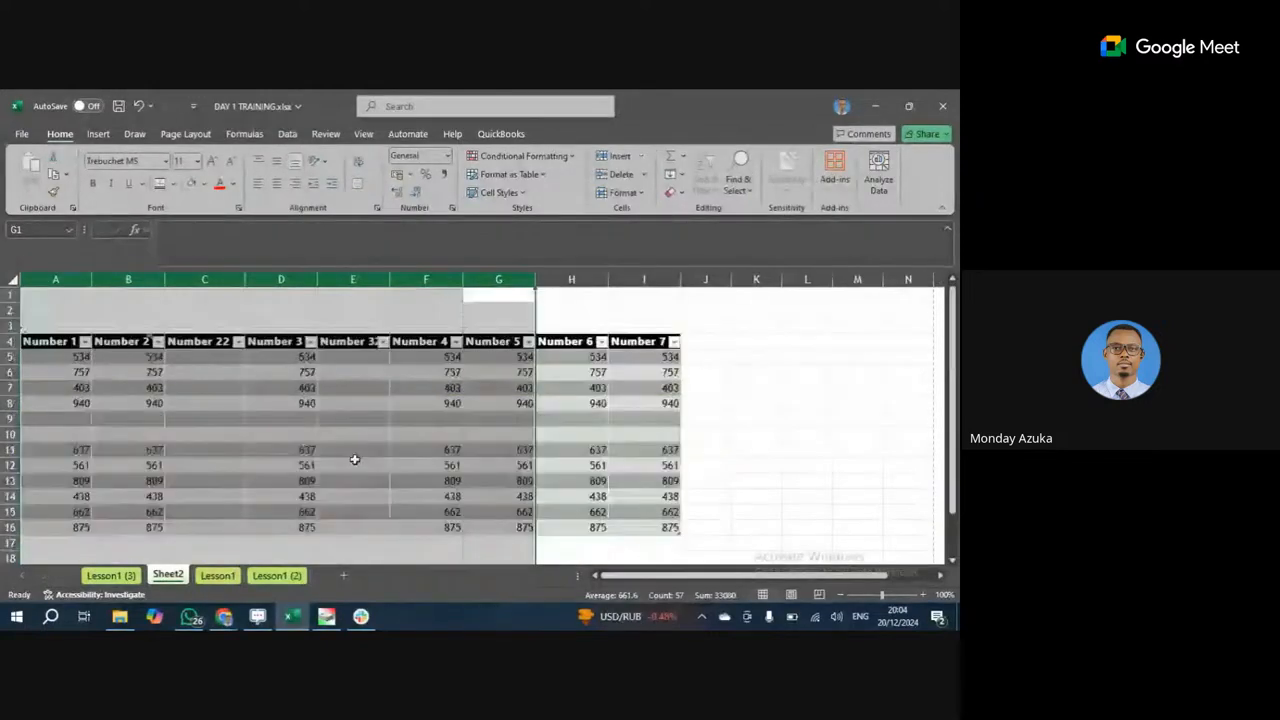
Select the empty rows 1 to 3 above the table.
{"action": "left_click", "coordinate": [456, 465]}
{"action": "left_click", "coordinate": [205, 403]}
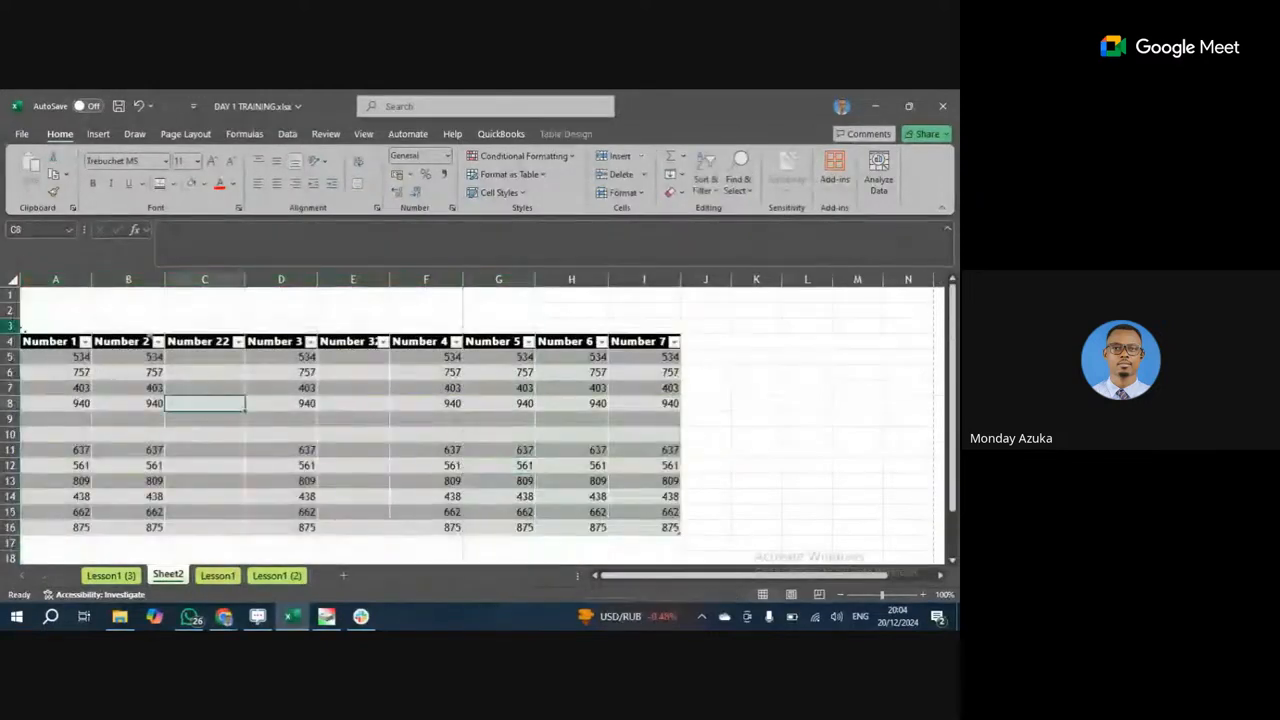
{"action": "left_click_drag", "start_coordinate": [10, 326], "coordinate": [9, 298]}
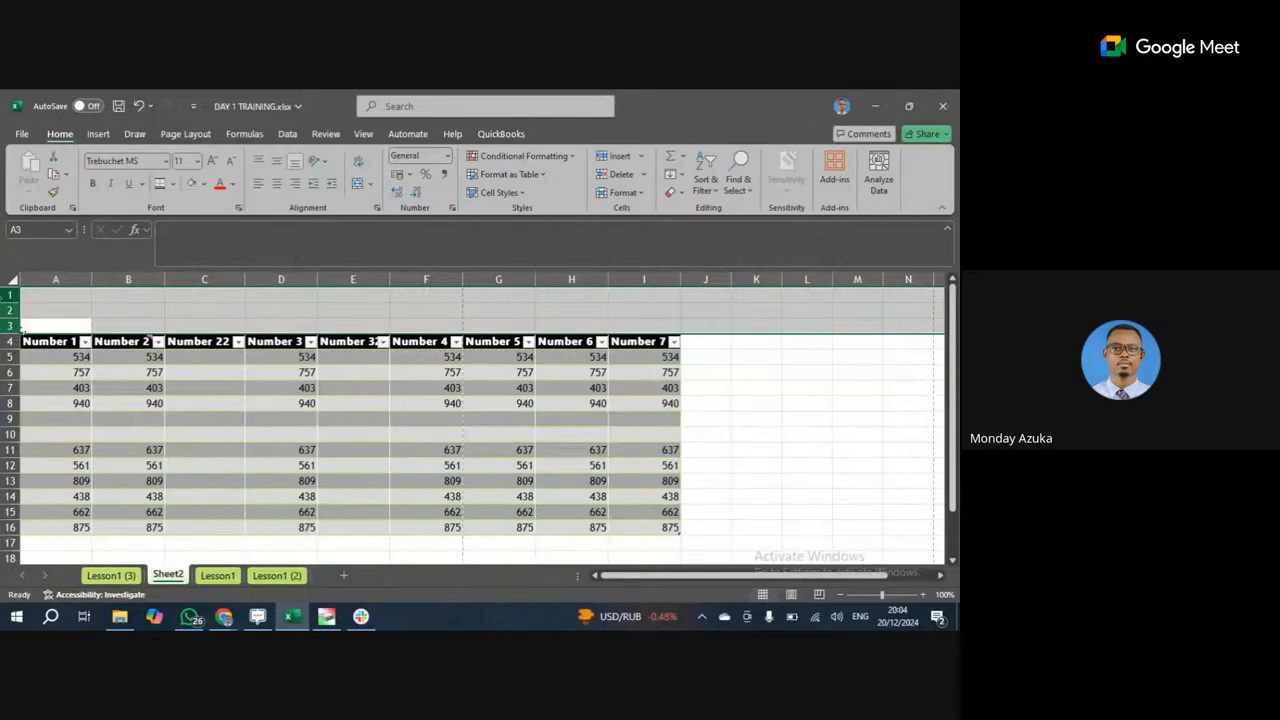
Bring up the row 3 context menu and dismiss it several times.
{"action": "right_click", "coordinate": [20, 326]}
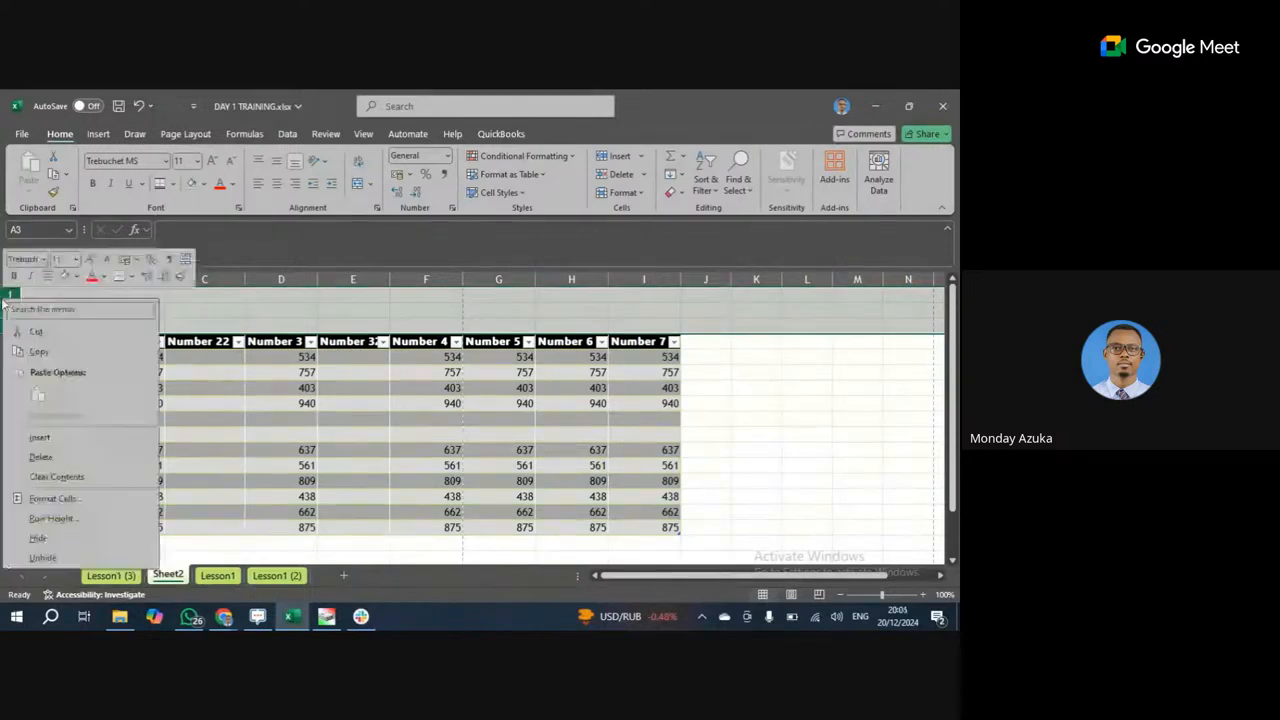
{"action": "left_click", "coordinate": [255, 378]}
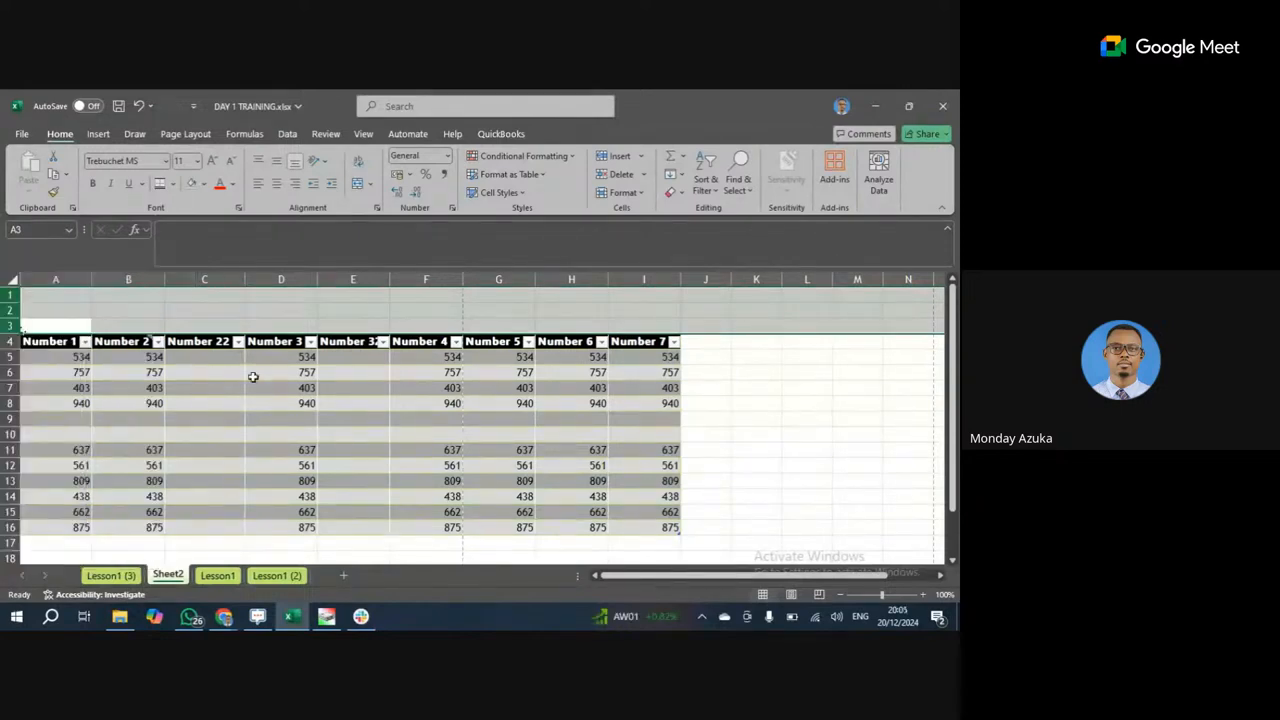
{"action": "left_click", "coordinate": [18, 328]}
{"action": "right_click", "coordinate": [20, 326]}
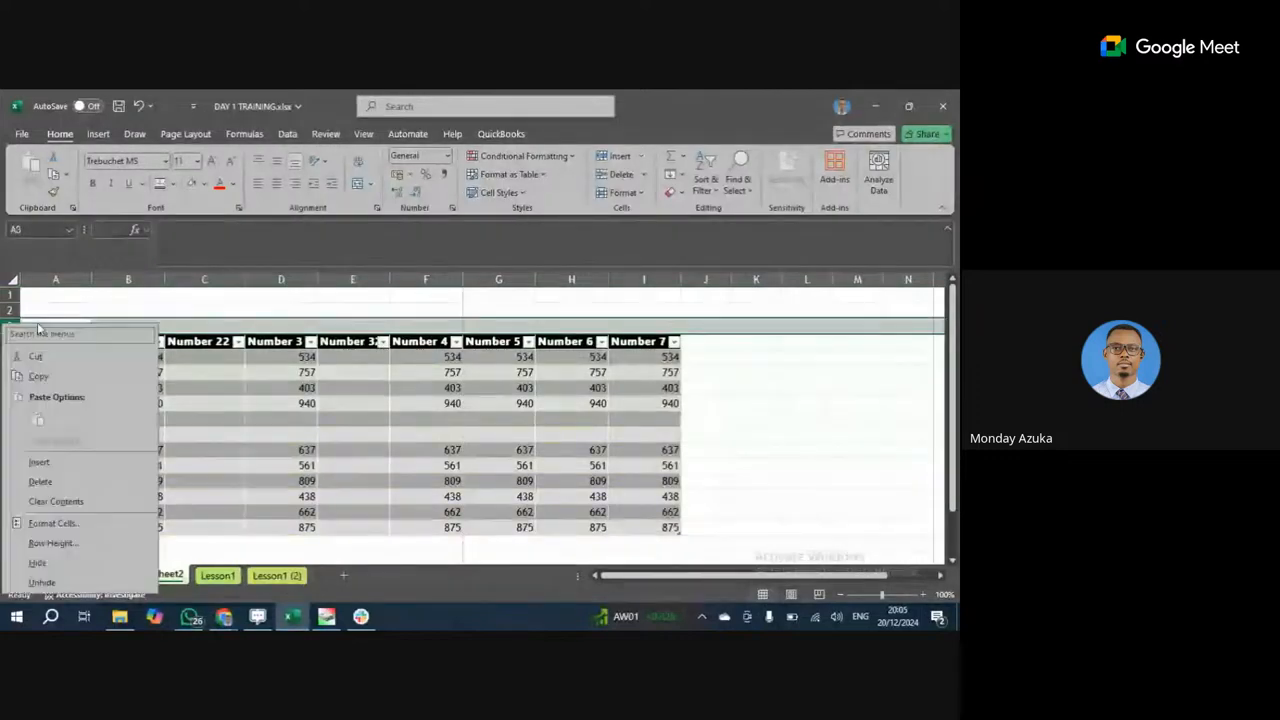
{"action": "left_click", "coordinate": [10, 310]}
{"action": "right_click", "coordinate": [12, 326]}
{"action": "left_click", "coordinate": [12, 326]}
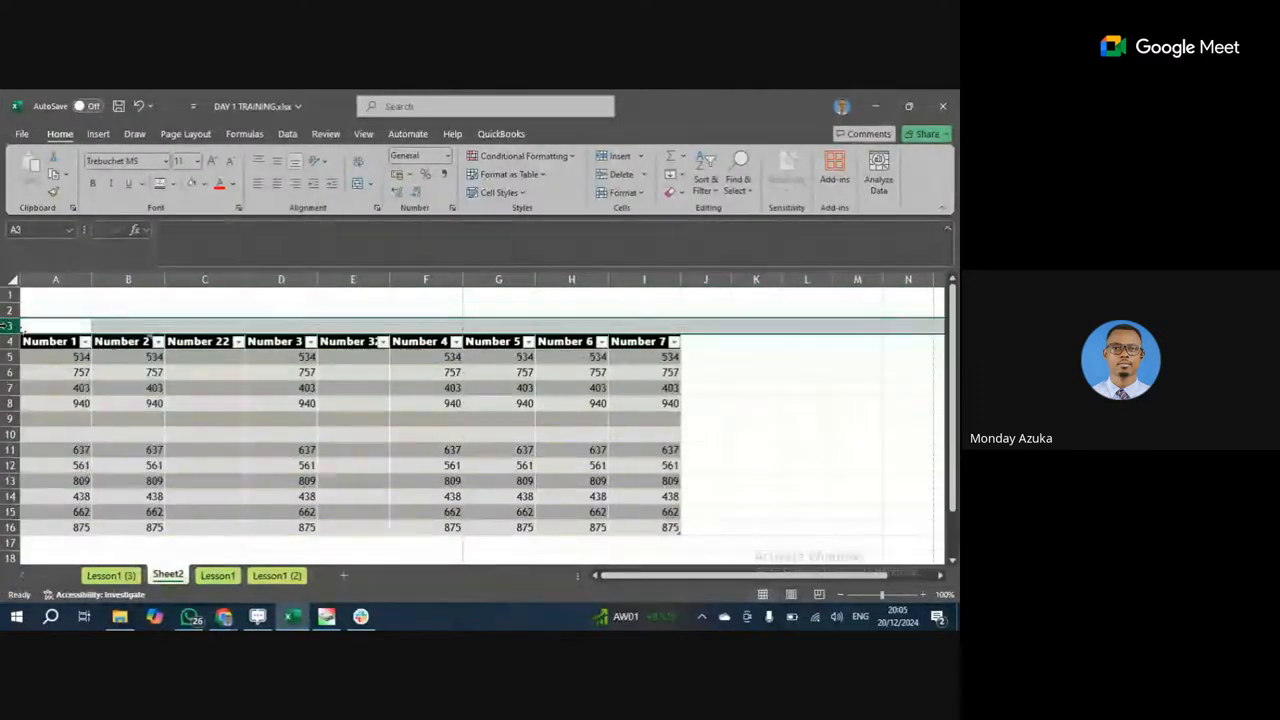
{"action": "key", "text": "alt+space"}
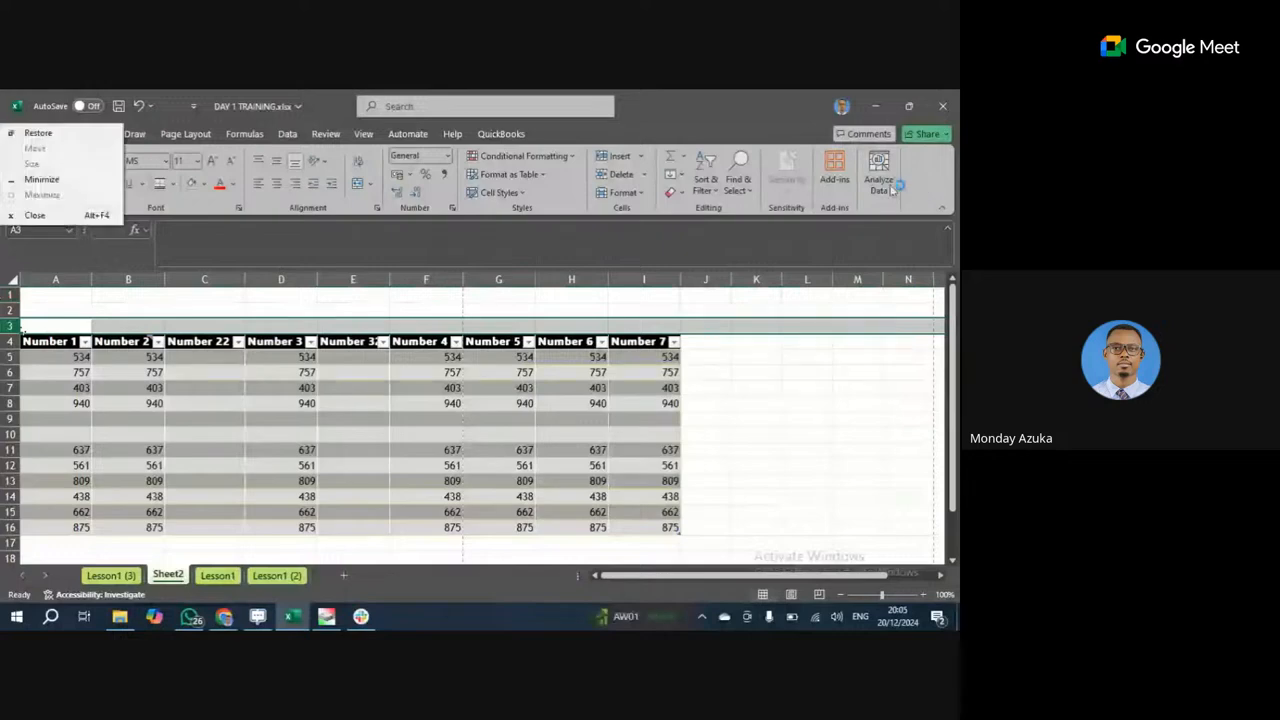
{"action": "left_click", "coordinate": [409, 354]}
{"action": "left_click", "coordinate": [6, 326]}
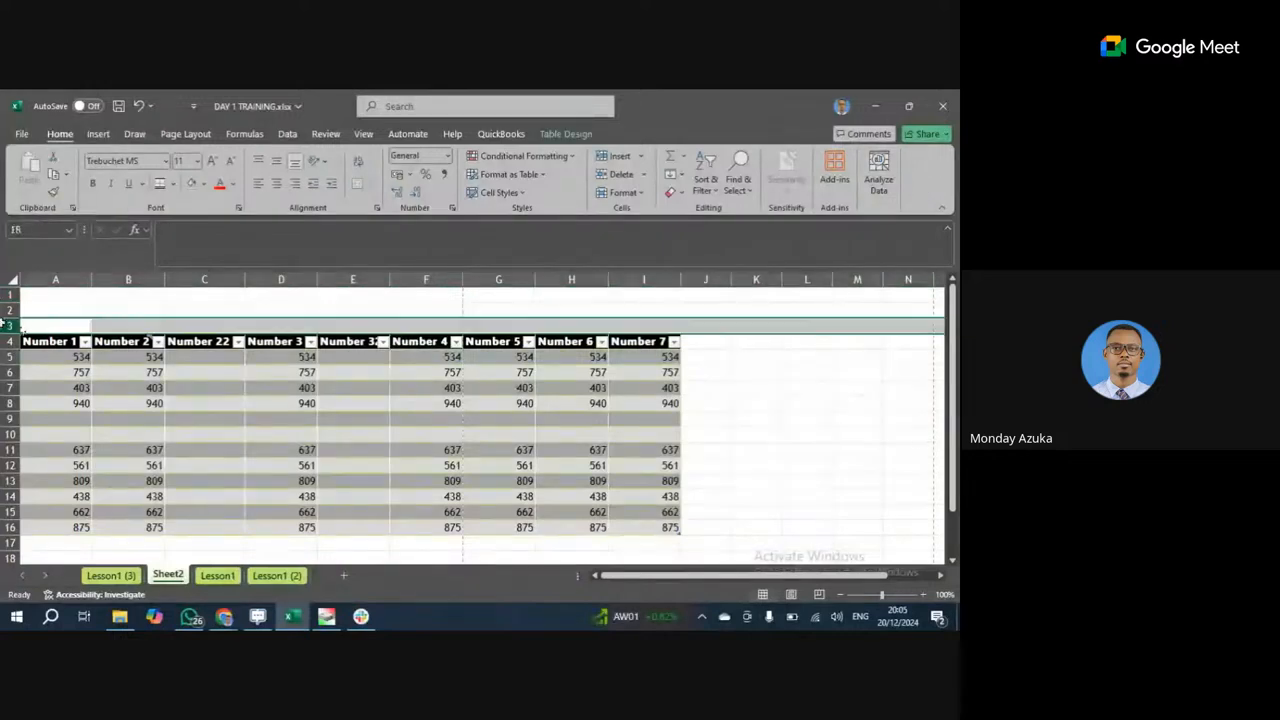
Delete empty rows 1 to 3 so the Number headers sit in row 1.
{"action": "left_click_drag", "start_coordinate": [18, 327], "coordinate": [12, 295]}
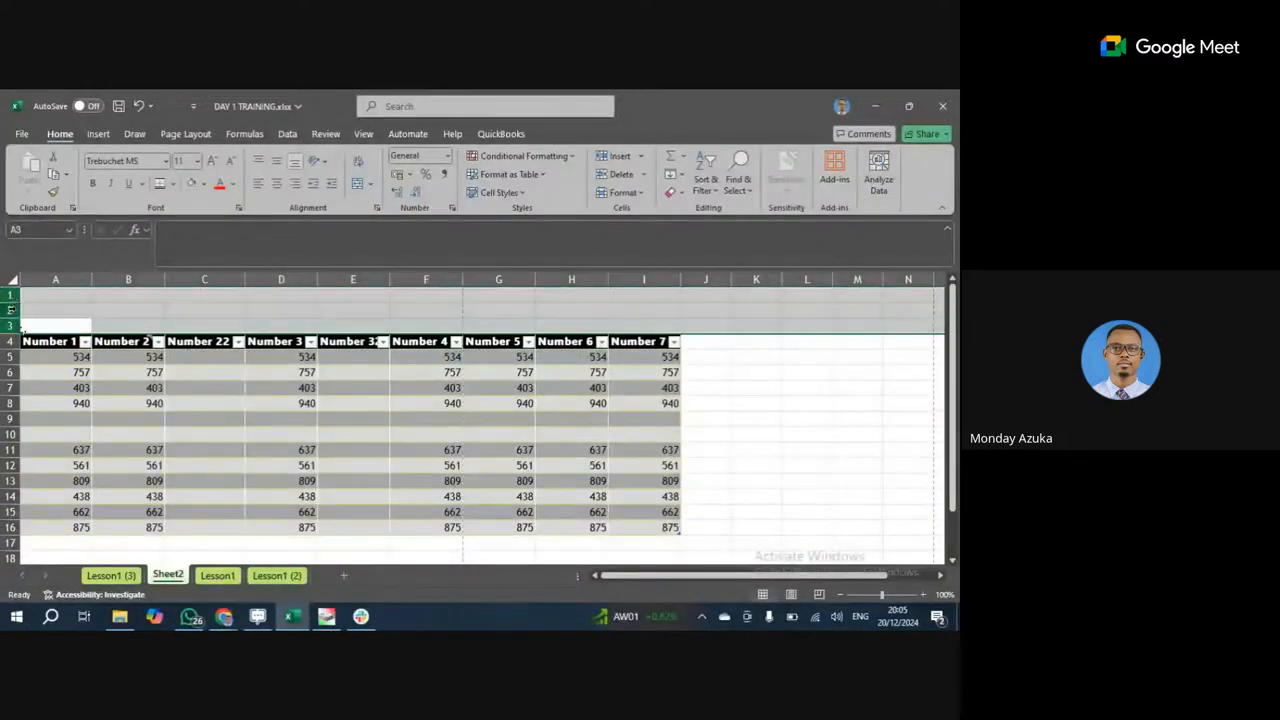
{"action": "right_click", "coordinate": [14, 305]}
{"action": "left_click", "coordinate": [58, 467]}
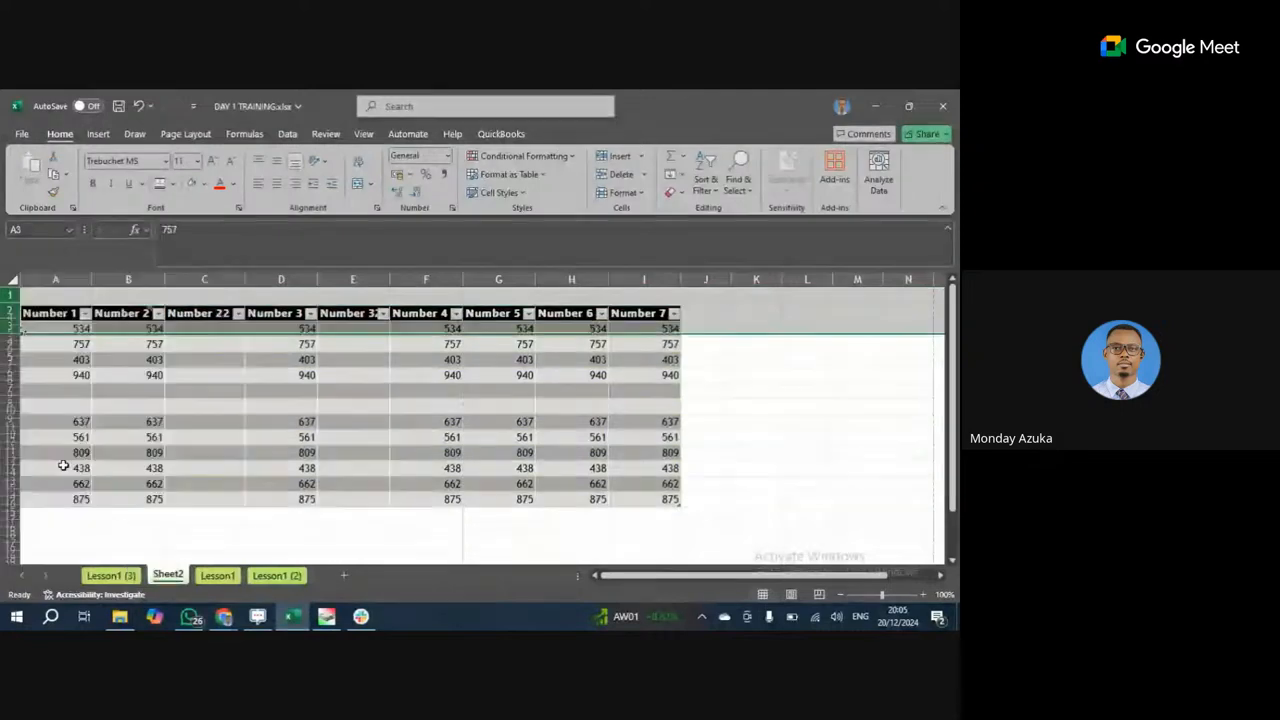
{"action": "left_click", "coordinate": [740, 480]}
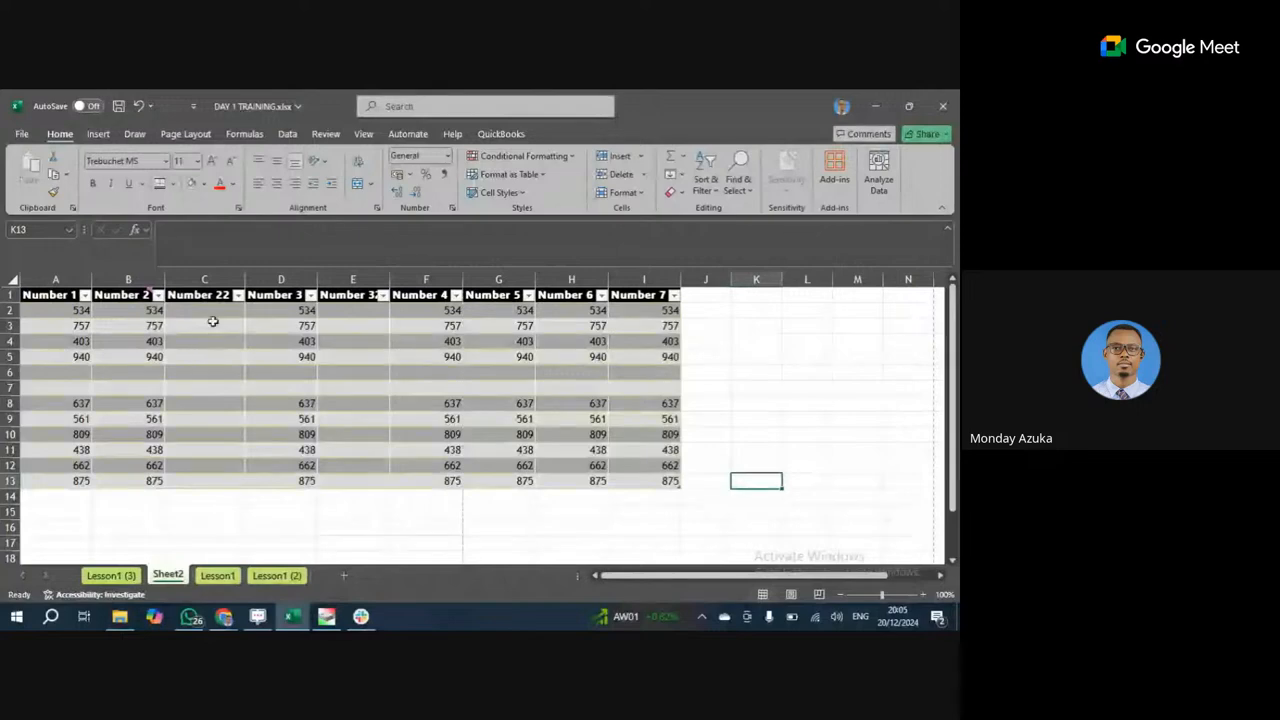
Delete blank rows 6 and 7 from inside the Number table.
{"action": "left_click", "coordinate": [217, 282]}
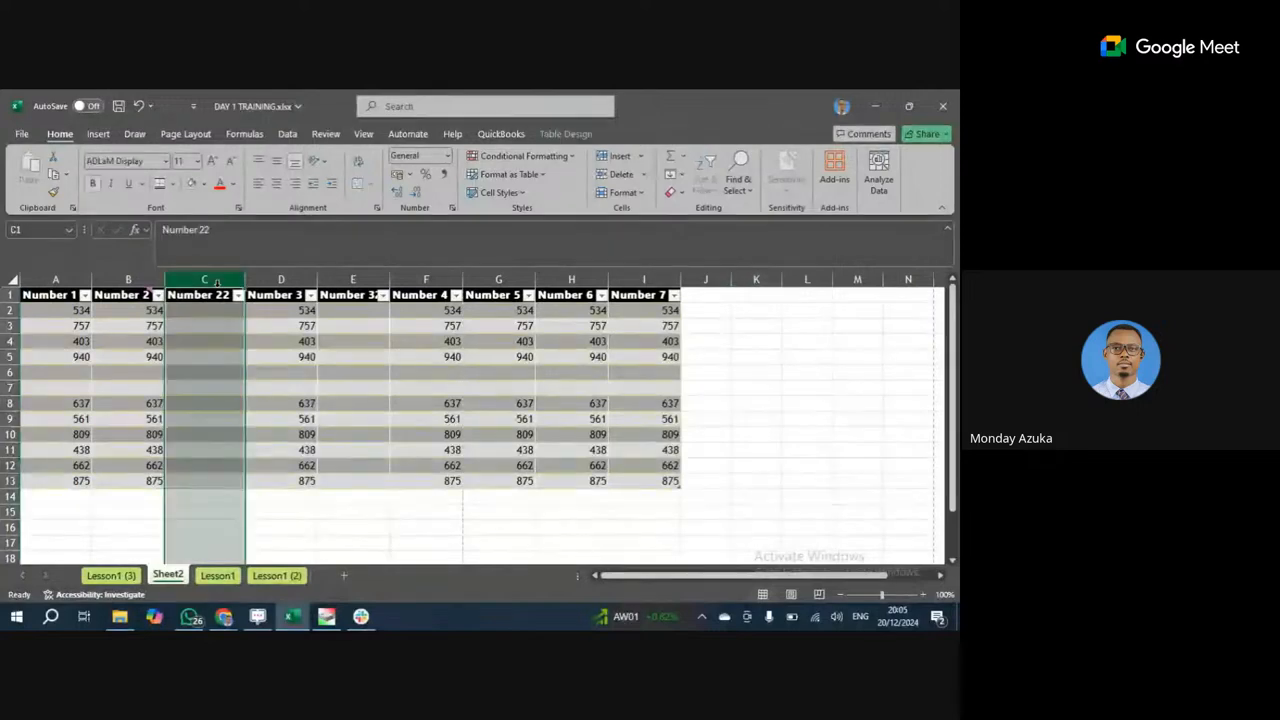
{"action": "left_click", "coordinate": [352, 280]}
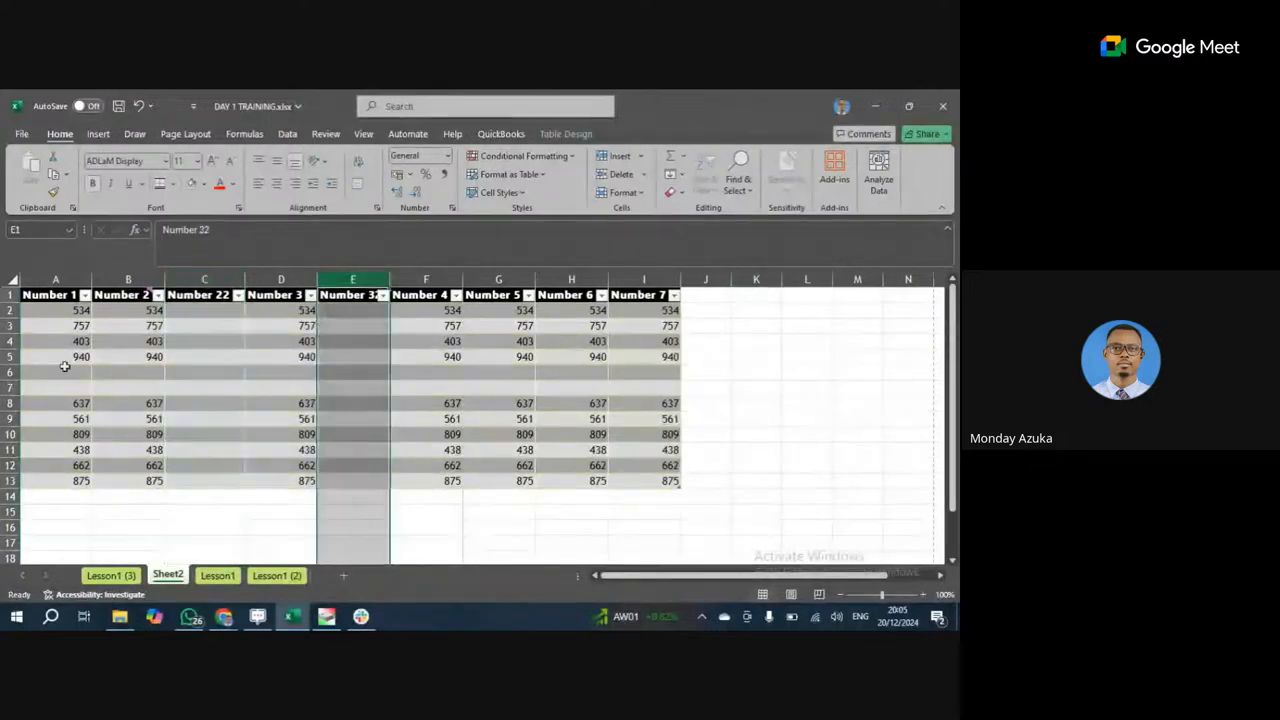
{"action": "left_click", "coordinate": [11, 389]}
{"action": "left_click", "coordinate": [10, 373]}
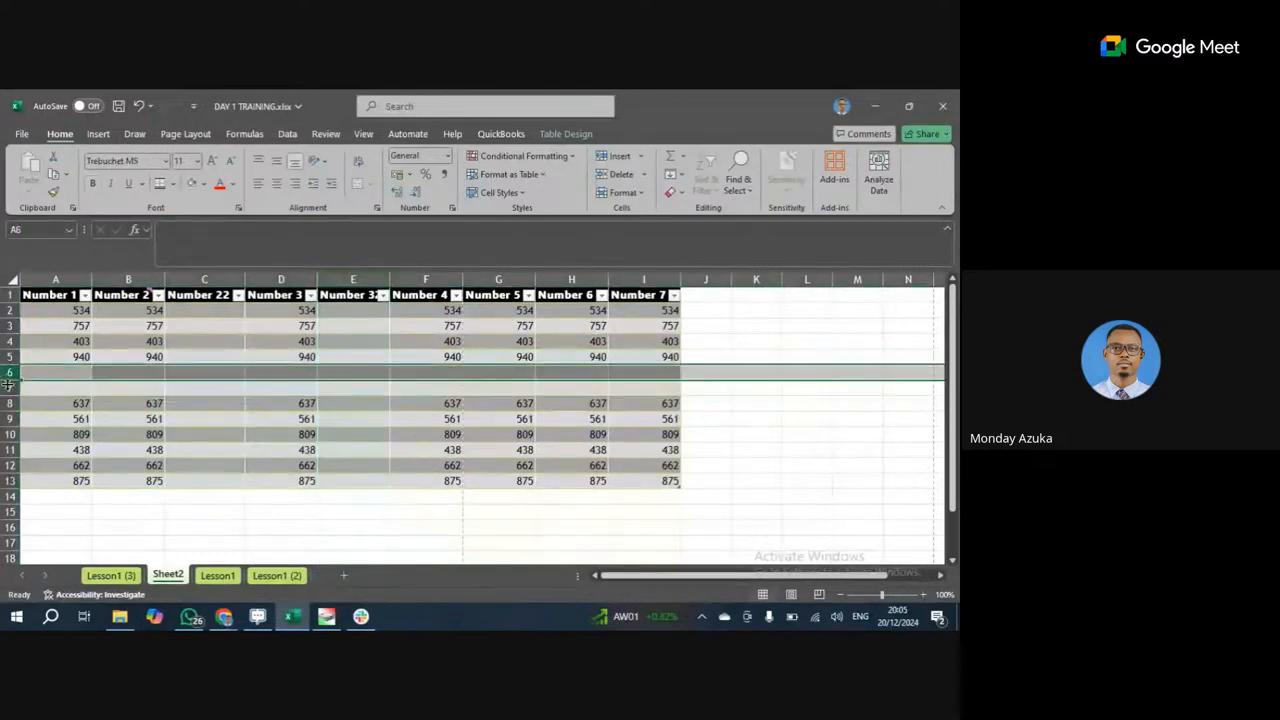
{"action": "left_click", "coordinate": [7, 387]}
{"action": "left_click", "coordinate": [7, 373]}
{"action": "left_click_drag", "start_coordinate": [7, 373], "coordinate": [8, 388]}
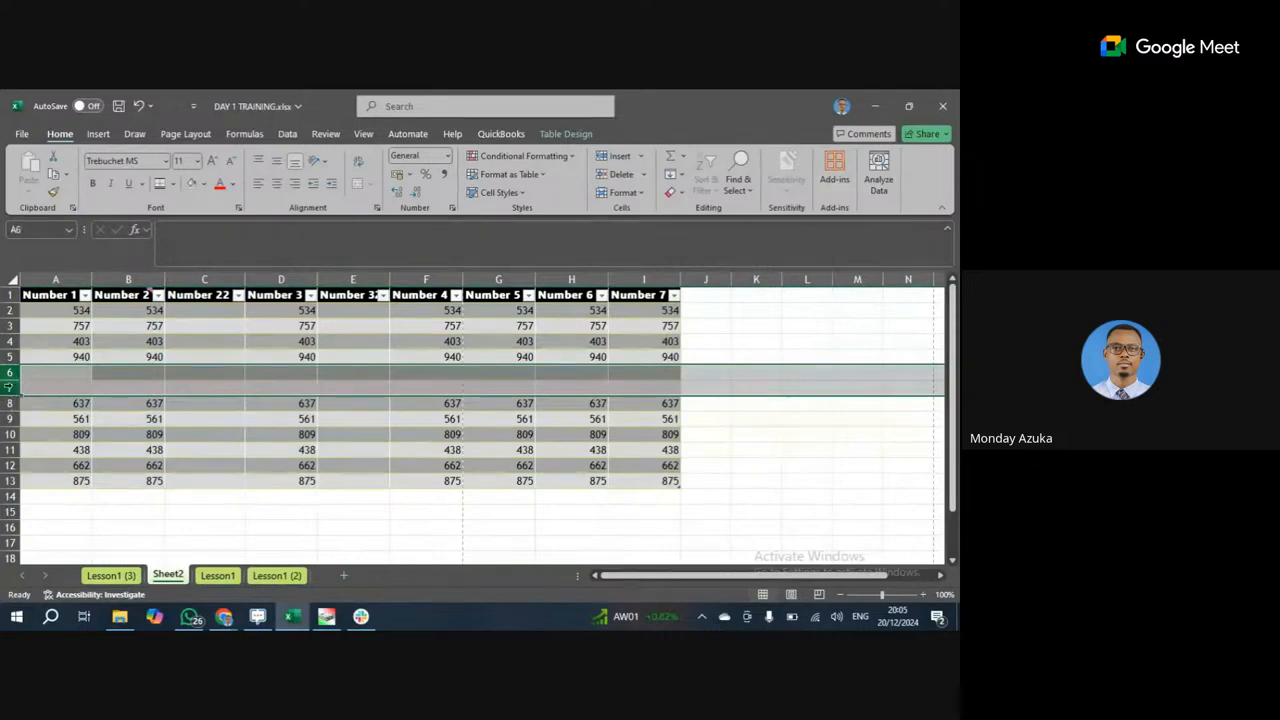
{"action": "right_click", "coordinate": [13, 379]}
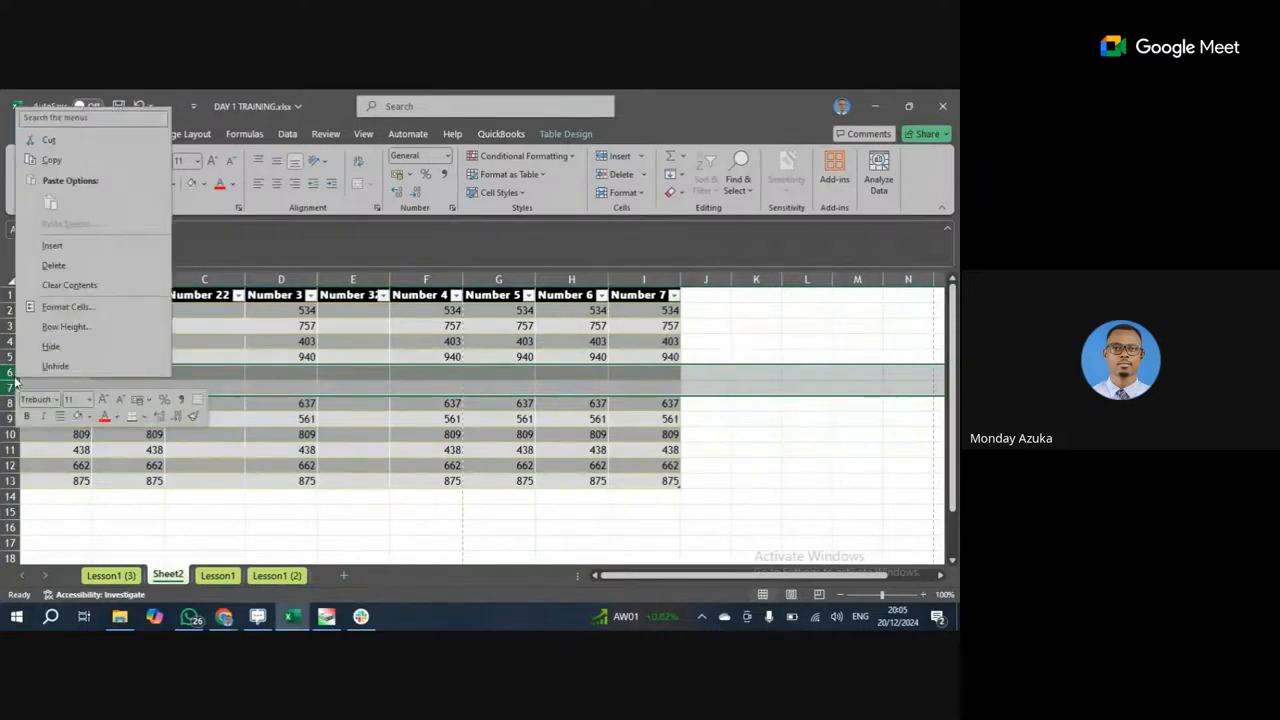
{"action": "left_click", "coordinate": [66, 269]}
{"action": "left_click", "coordinate": [205, 280]}
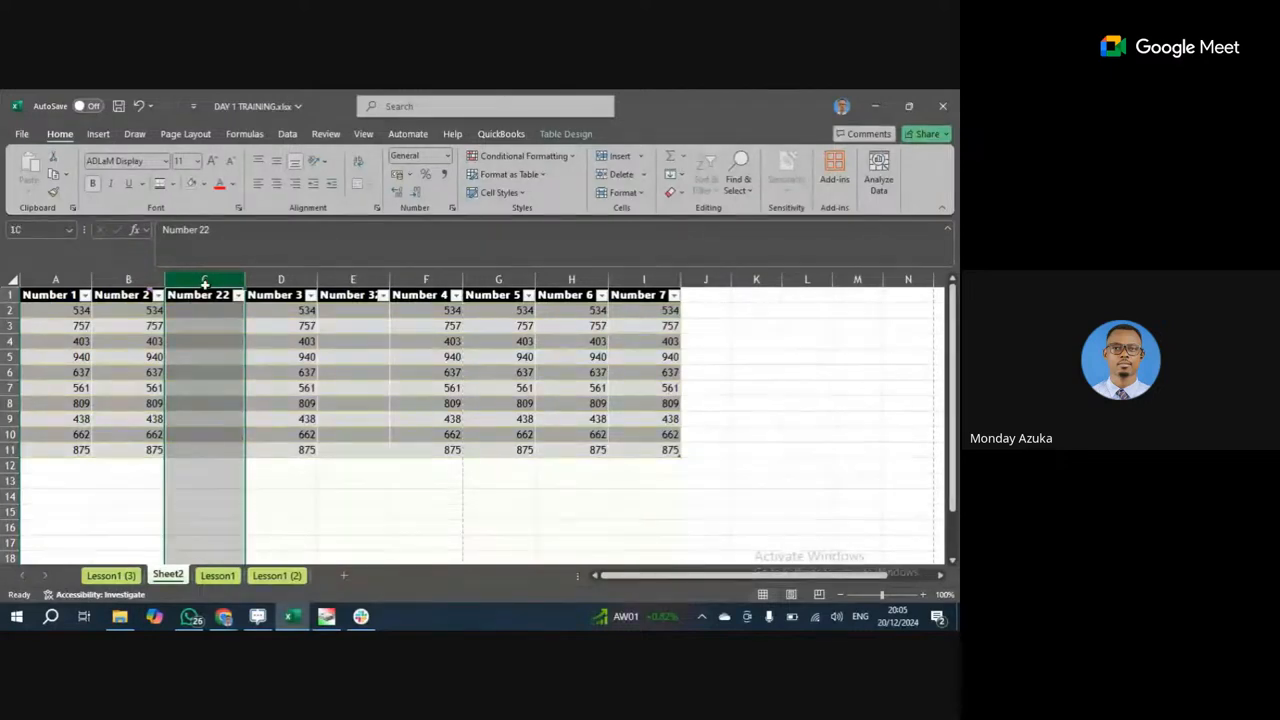
Select the Number 32 column, then Number 22, then Number 7.
{"action": "left_click", "coordinate": [364, 273]}
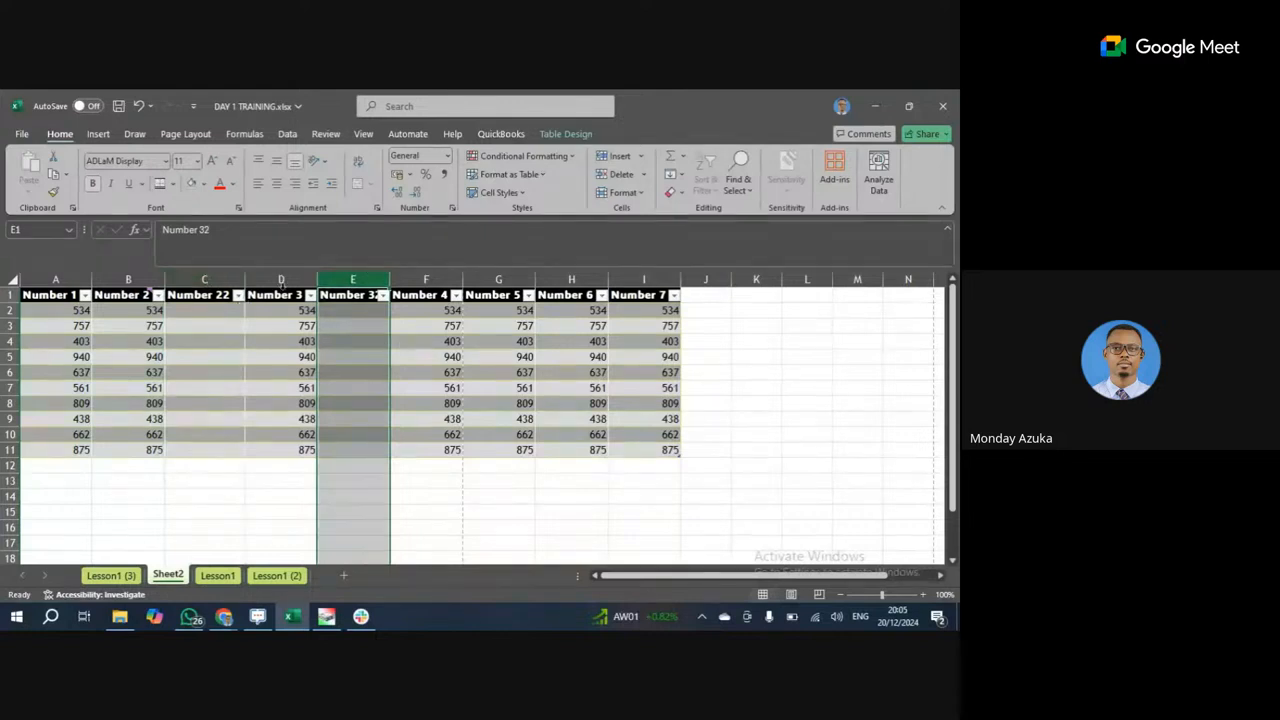
{"action": "left_click", "coordinate": [226, 277], "text": "ctrl"}
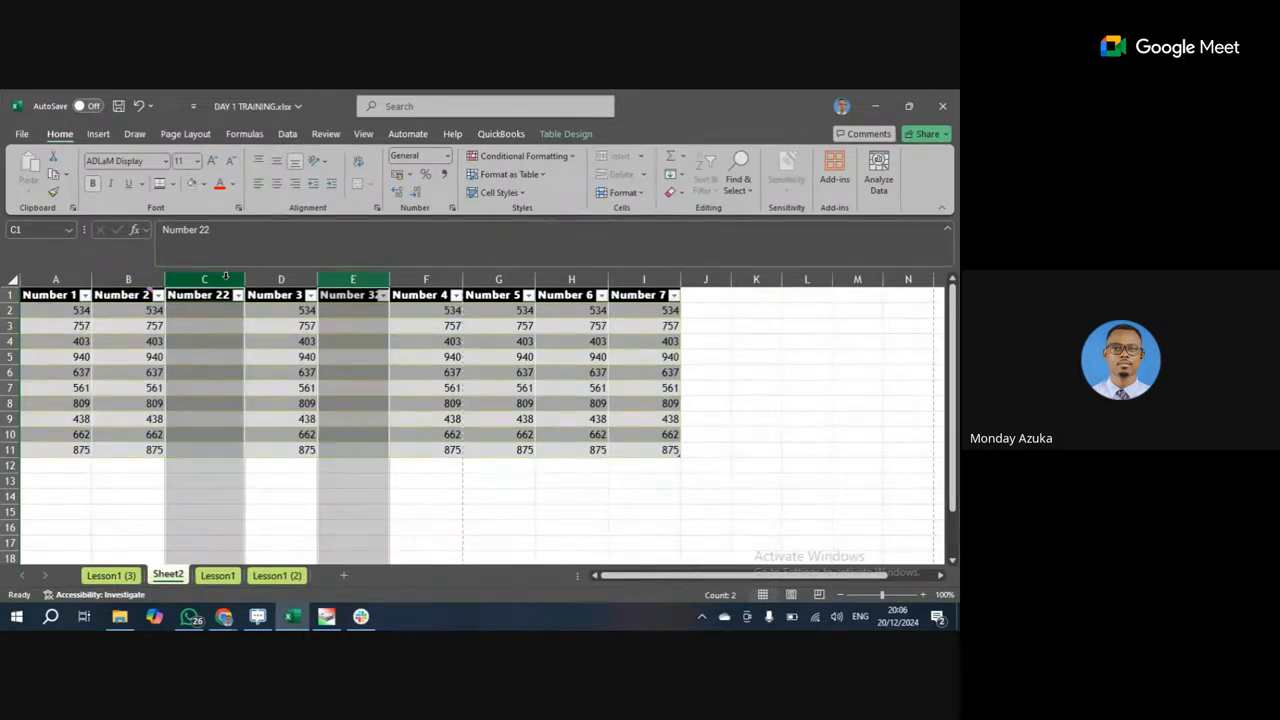
{"action": "left_click", "coordinate": [226, 277]}
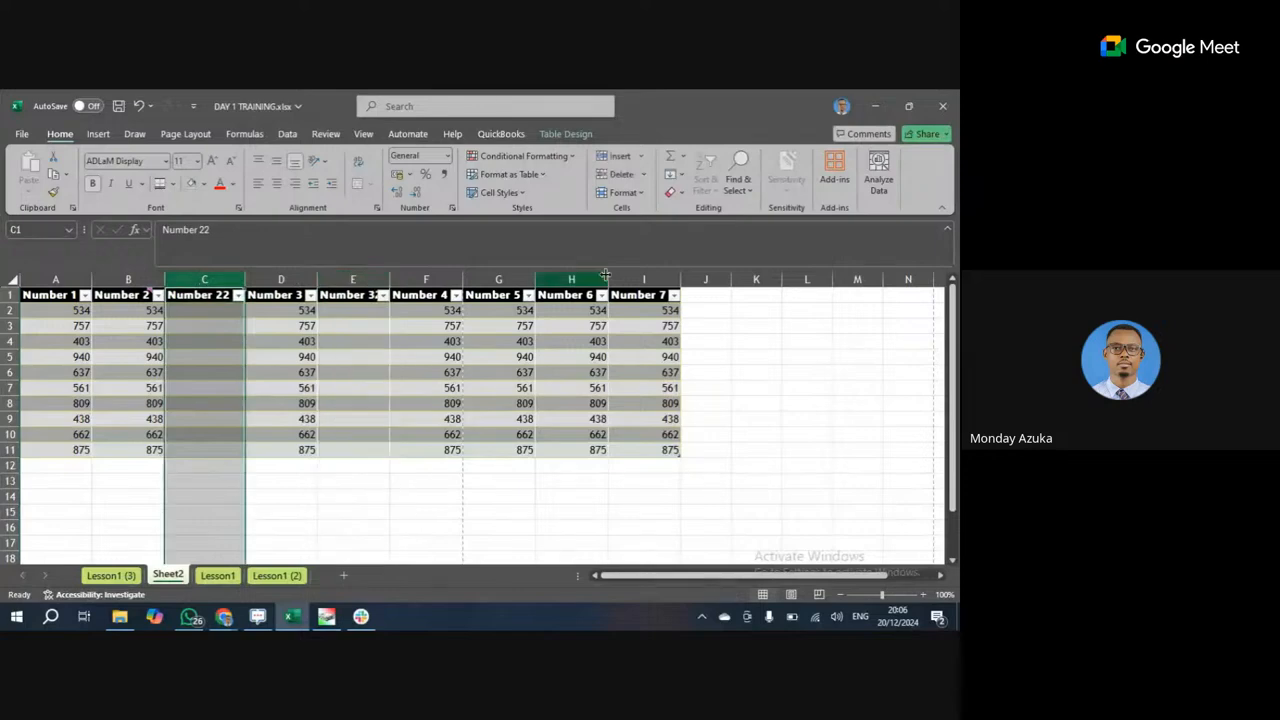
{"action": "left_click", "coordinate": [644, 279]}
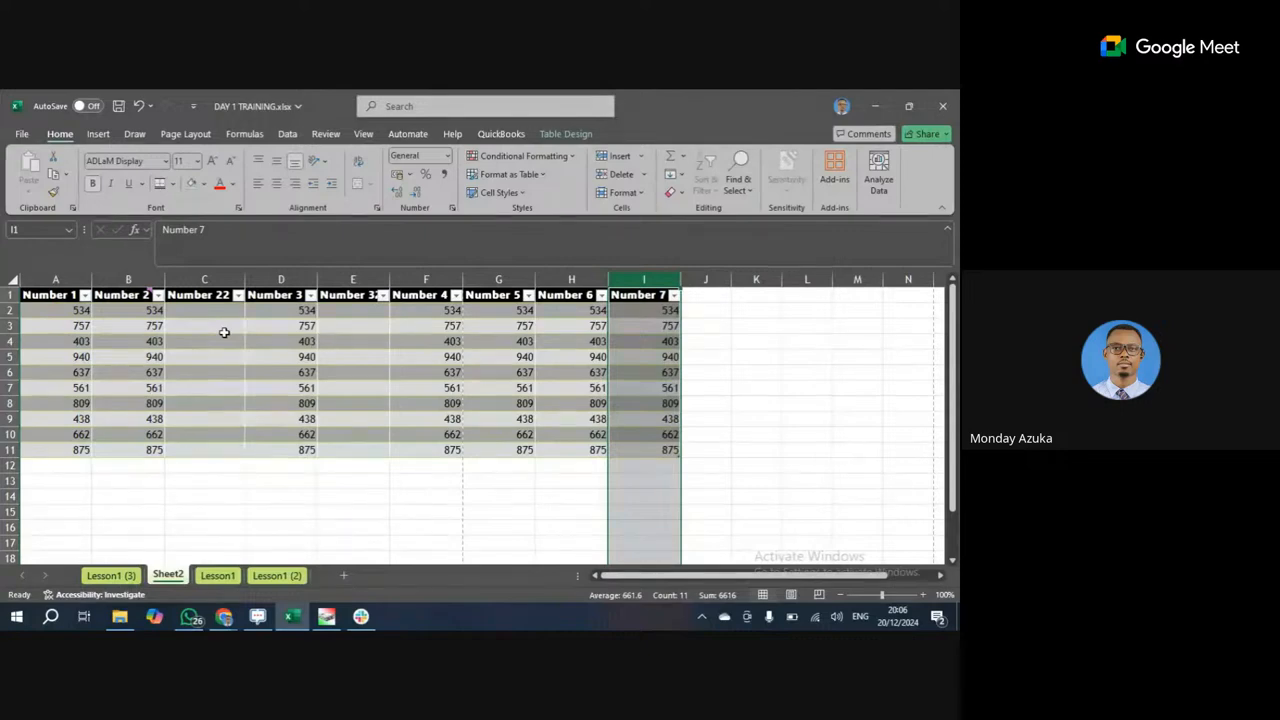
Select columns C through I, Number 22 to Number 7, together.
{"action": "left_click", "coordinate": [210, 279]}
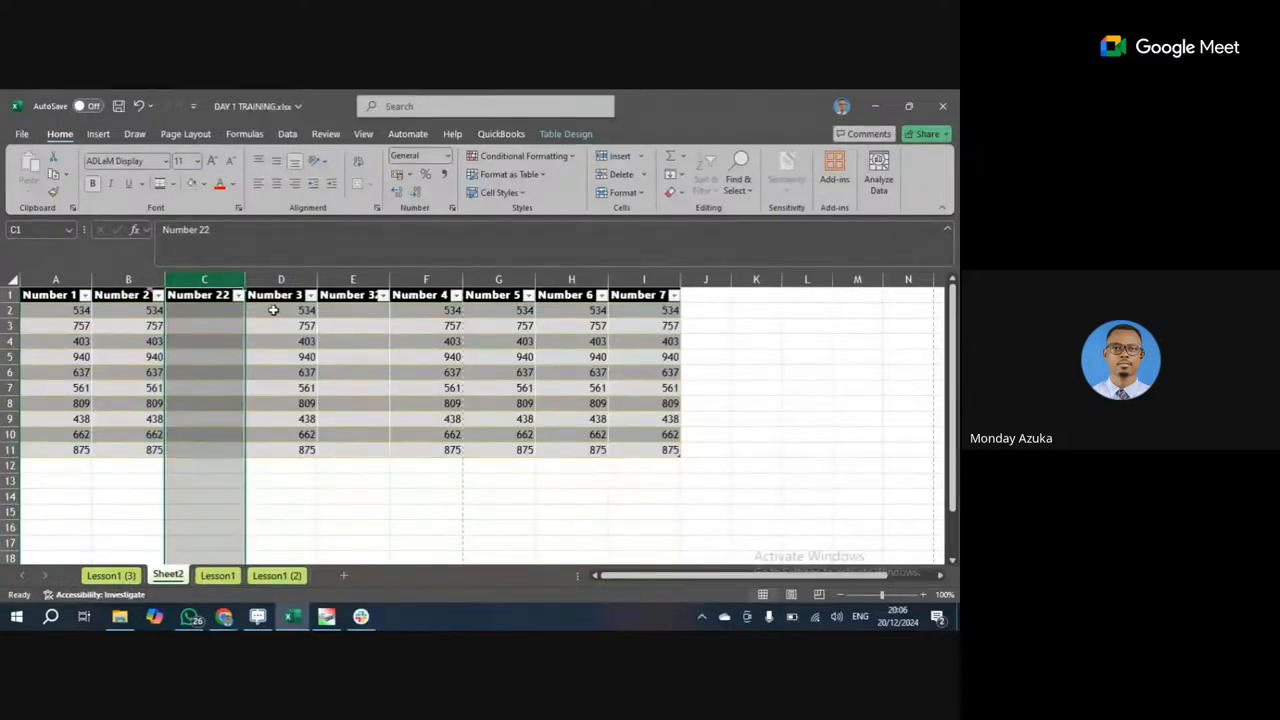
{"action": "left_click", "coordinate": [281, 279], "text": "ctrl"}
{"action": "left_click", "coordinate": [340, 279], "text": "ctrl"}
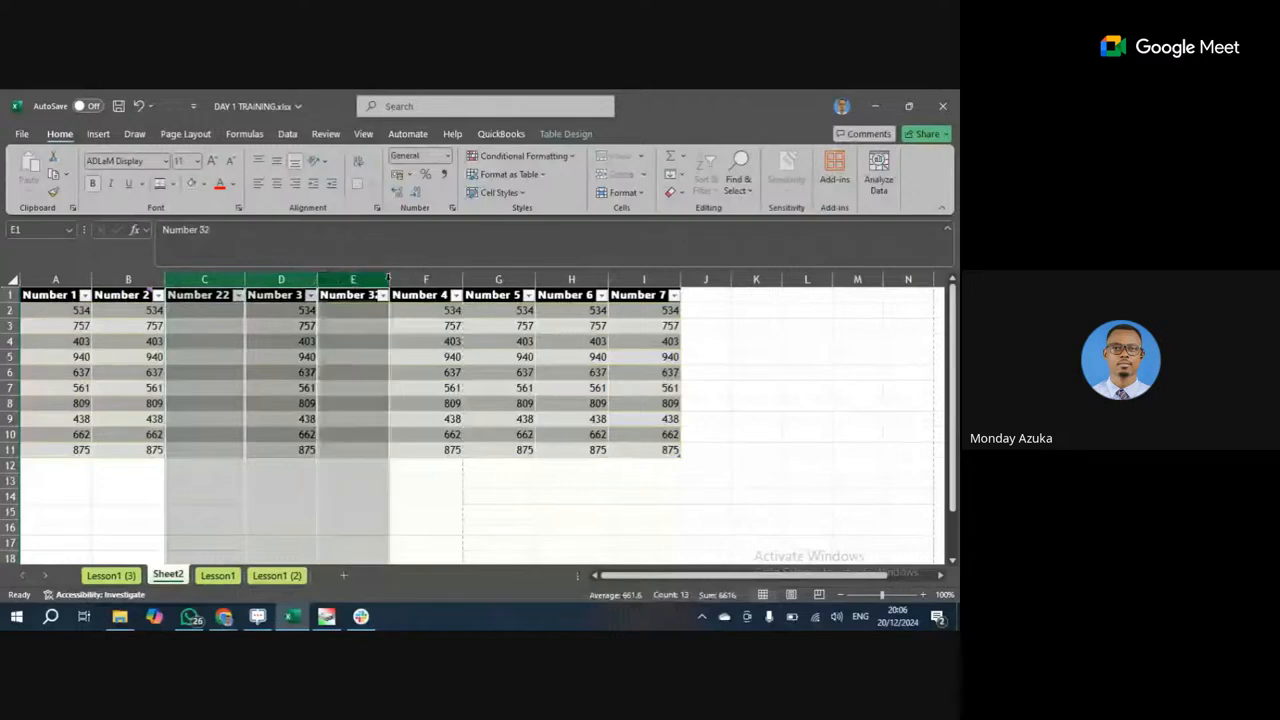
{"action": "left_click", "coordinate": [428, 279], "text": "ctrl"}
{"action": "left_click", "coordinate": [498, 279], "text": "ctrl"}
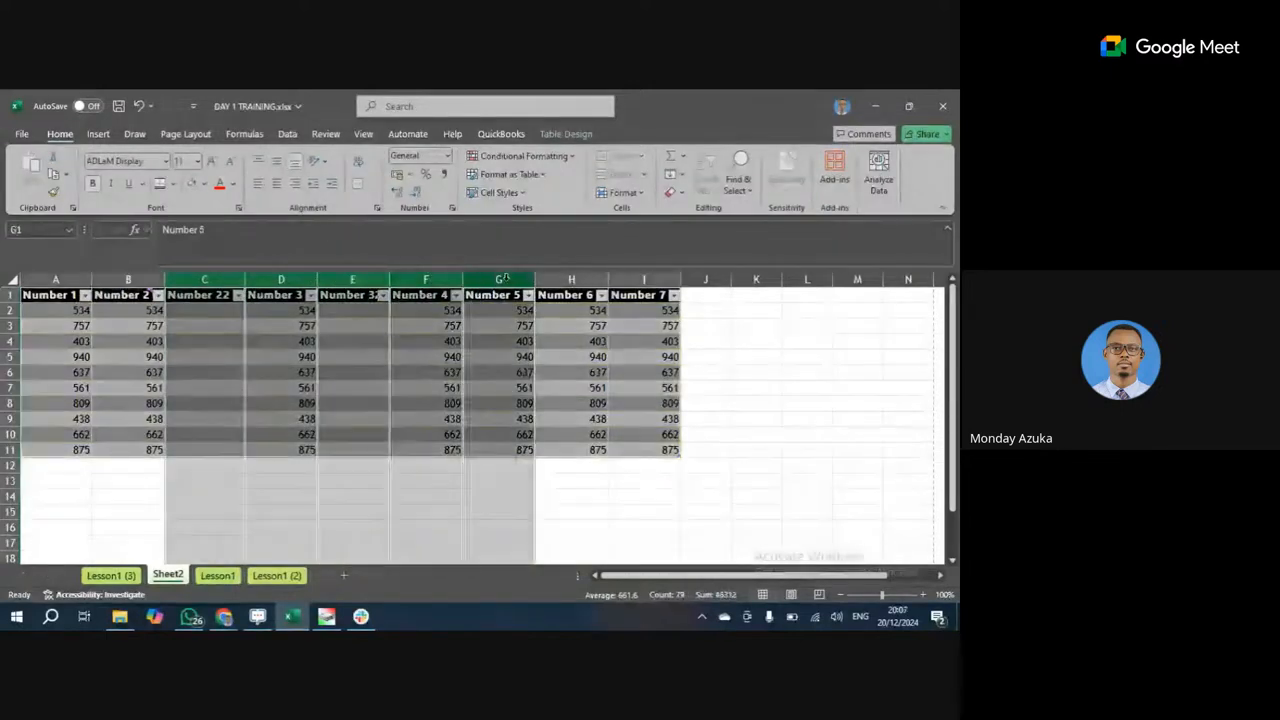
{"action": "left_click", "coordinate": [549, 279], "text": "ctrl"}
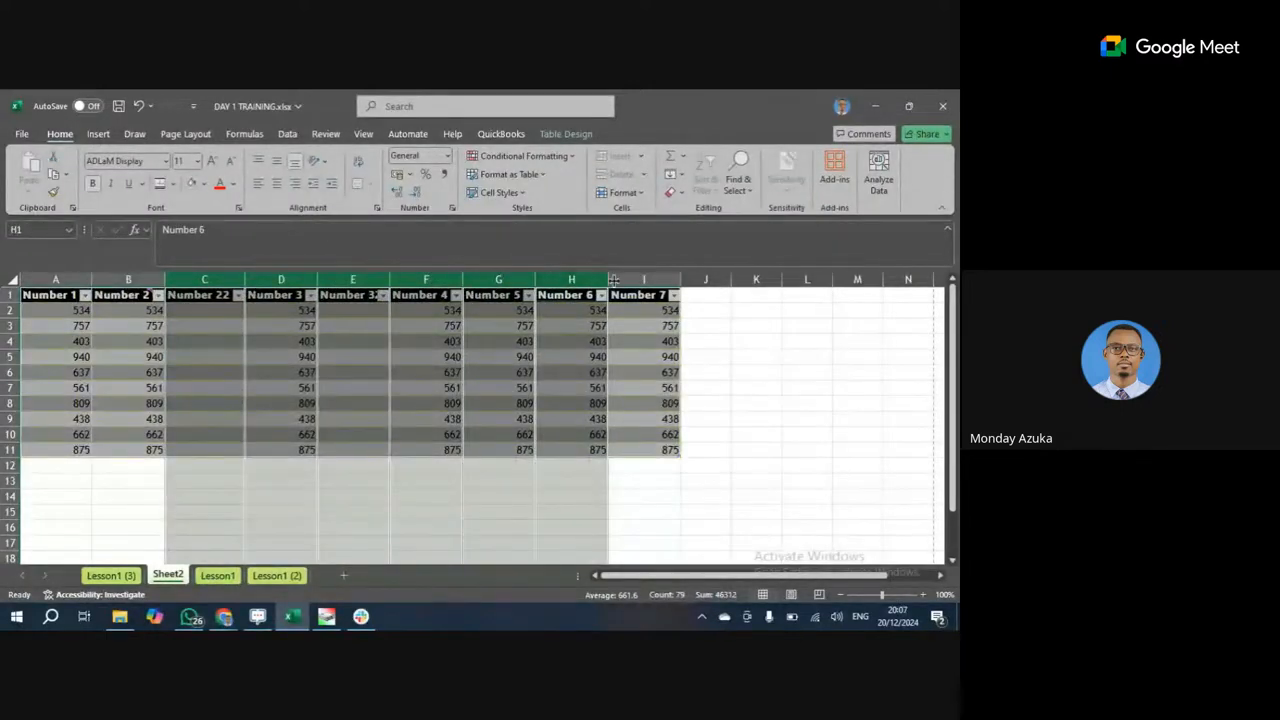
{"action": "left_click", "coordinate": [644, 279], "text": "ctrl"}
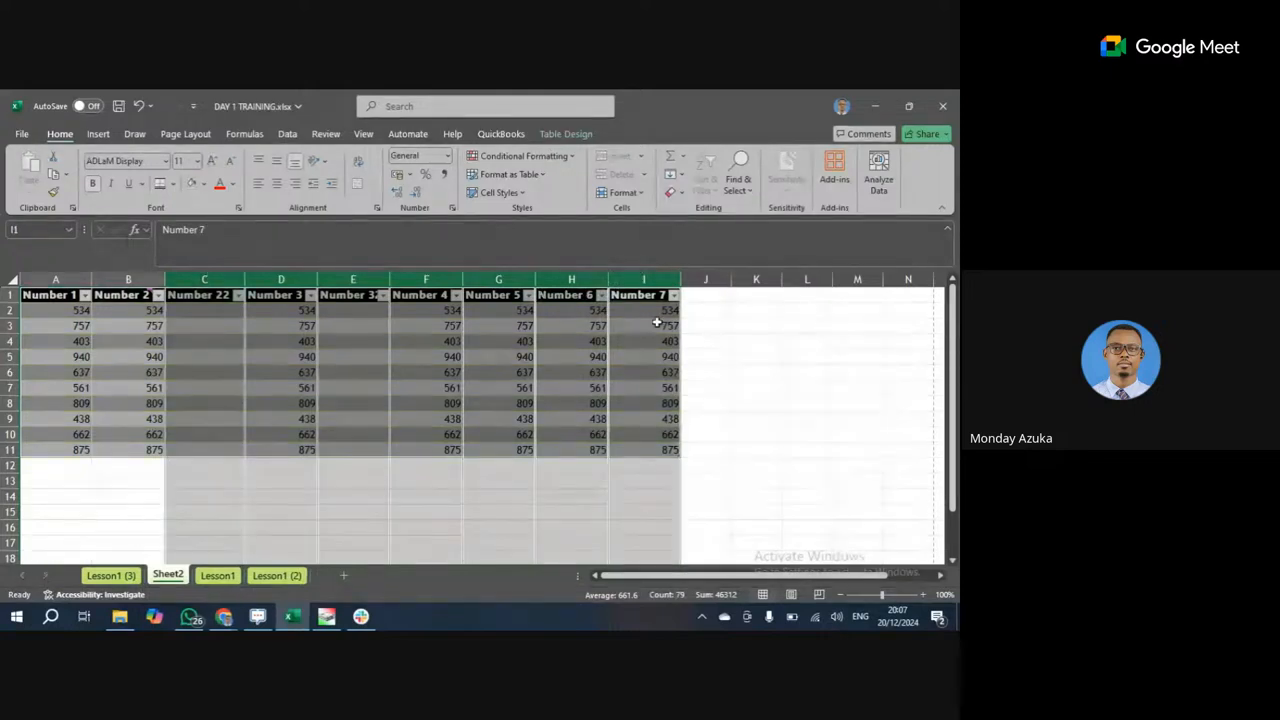
{"action": "left_click", "coordinate": [220, 279]}
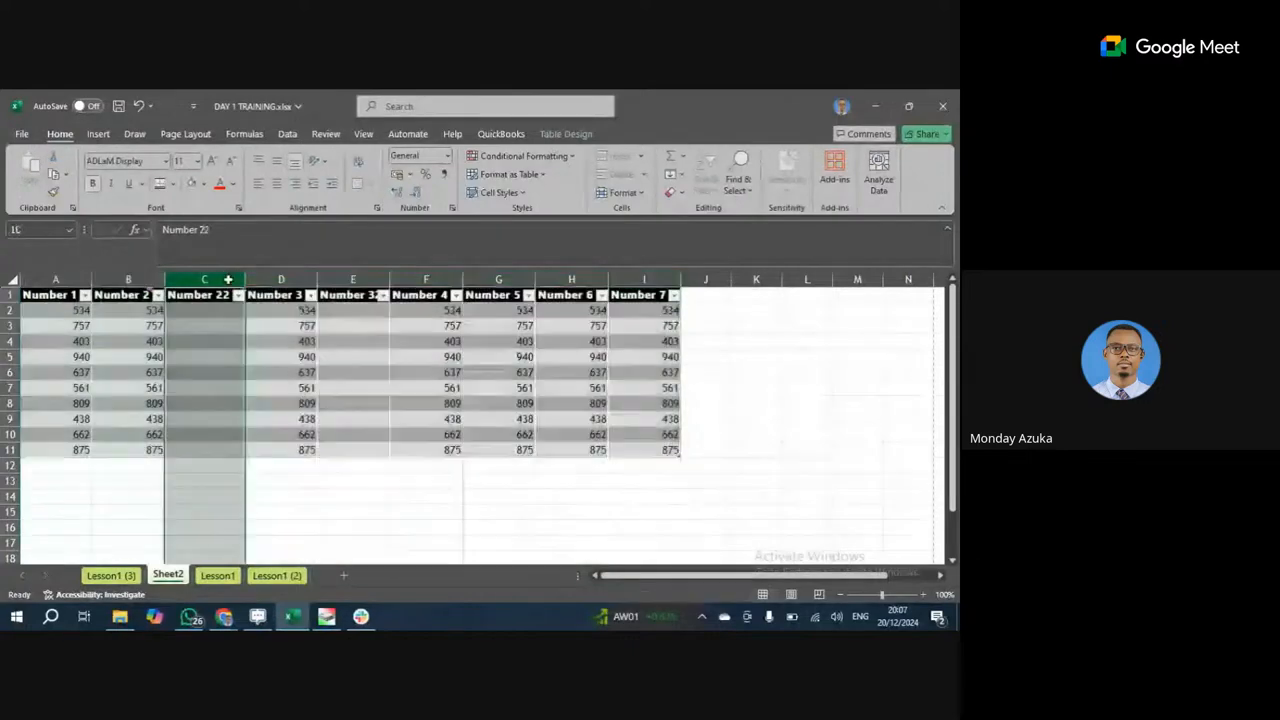
{"action": "left_click", "coordinate": [704, 312]}
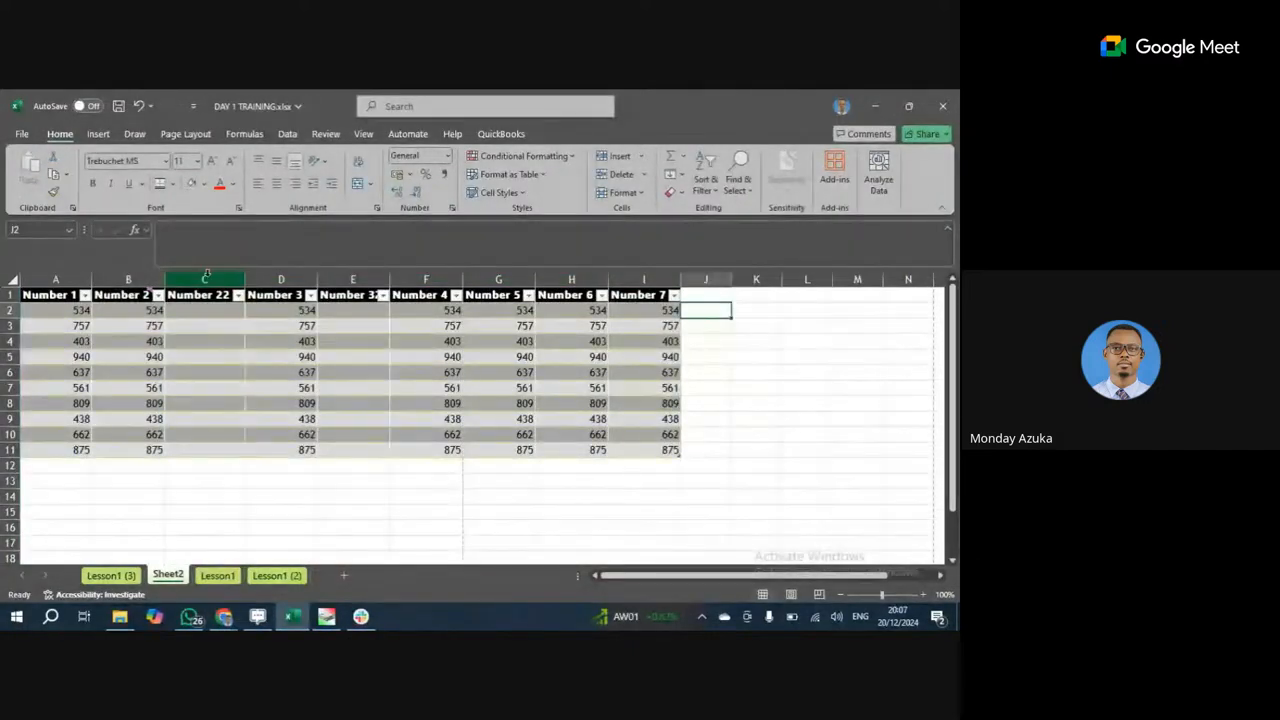
{"action": "left_click", "coordinate": [206, 277]}
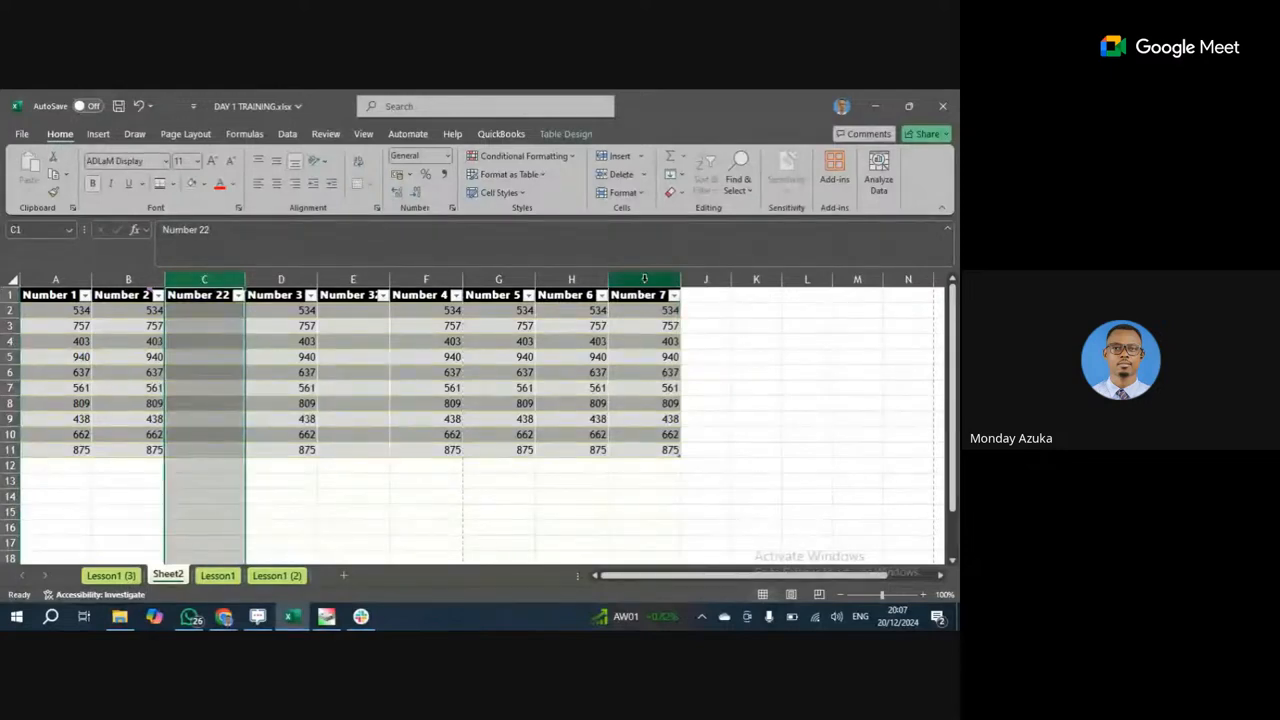
{"action": "left_click", "coordinate": [644, 279], "text": "shift"}
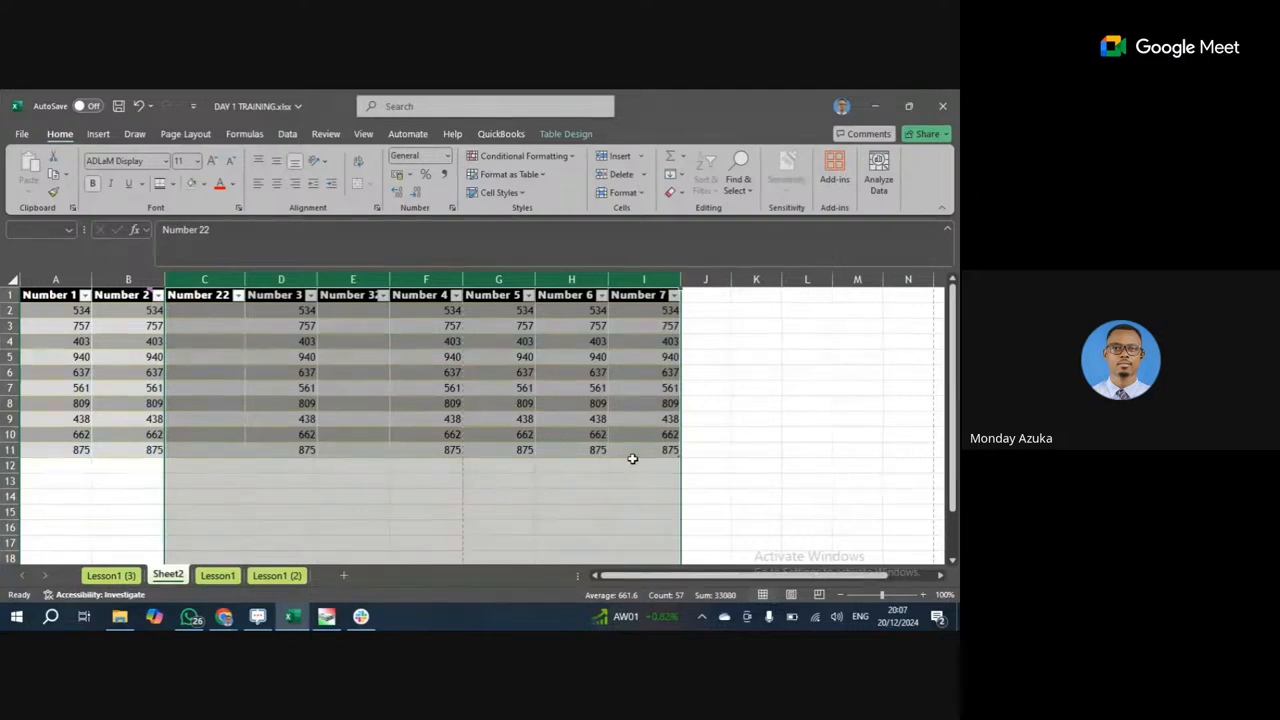
Return from the browser and WhatsApp windows to the Excel workbook.
{"action": "left_click", "coordinate": [224, 616]}
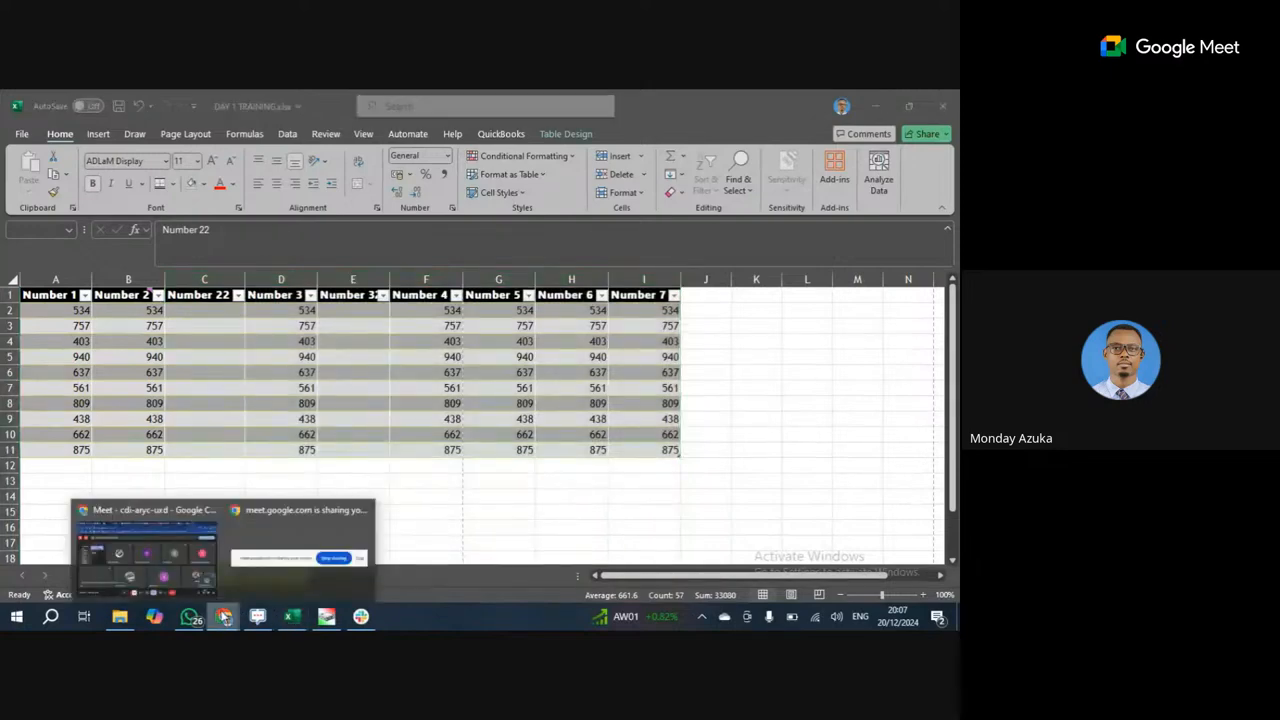
{"action": "left_click", "coordinate": [697, 438]}
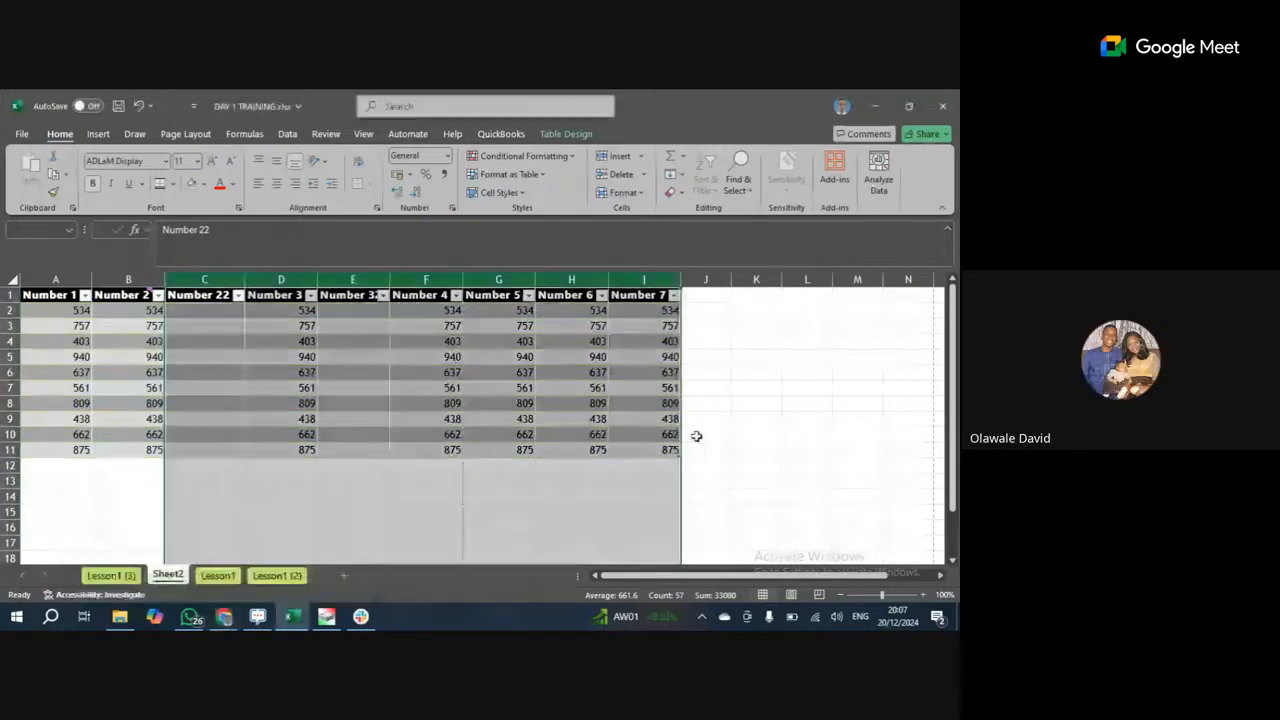
{"action": "left_click", "coordinate": [190, 617]}
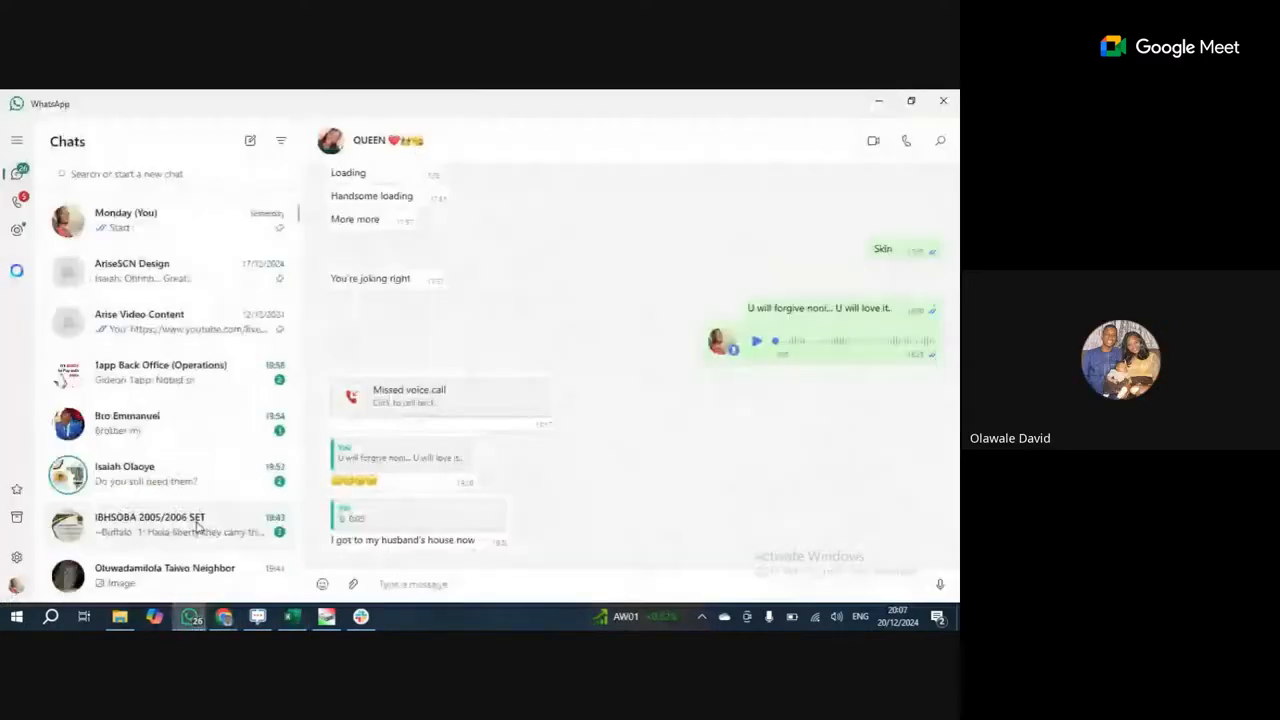
{"action": "left_click", "coordinate": [196, 619]}
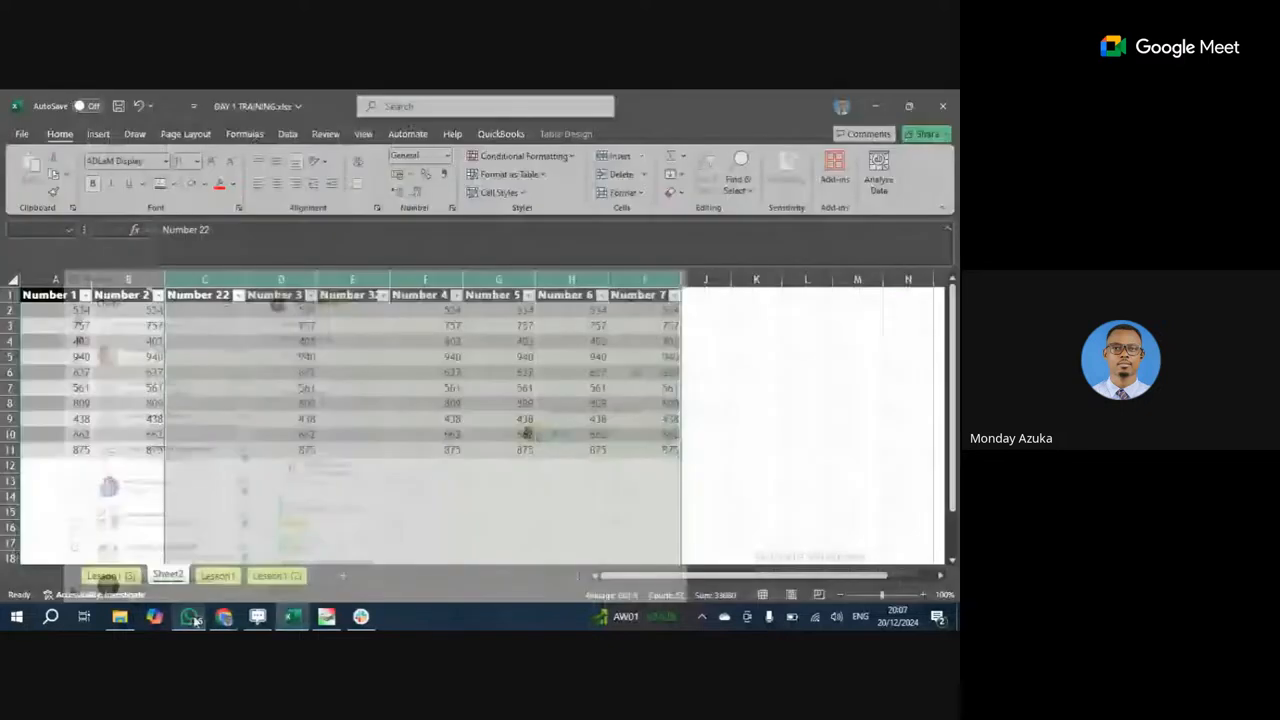
Clear the column selection, move to cell E2 and show the Page Layout options.
{"action": "left_click", "coordinate": [426, 434]}
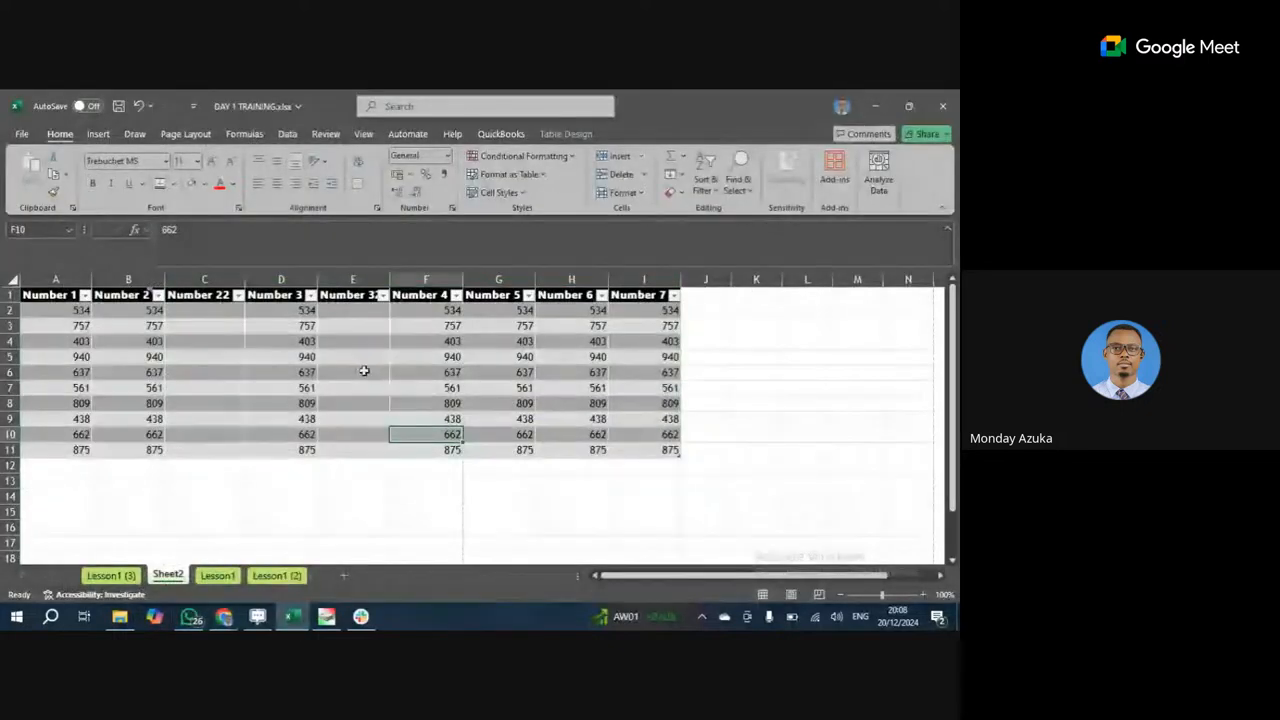
{"action": "left_click", "coordinate": [355, 370]}
{"action": "left_click", "coordinate": [375, 339]}
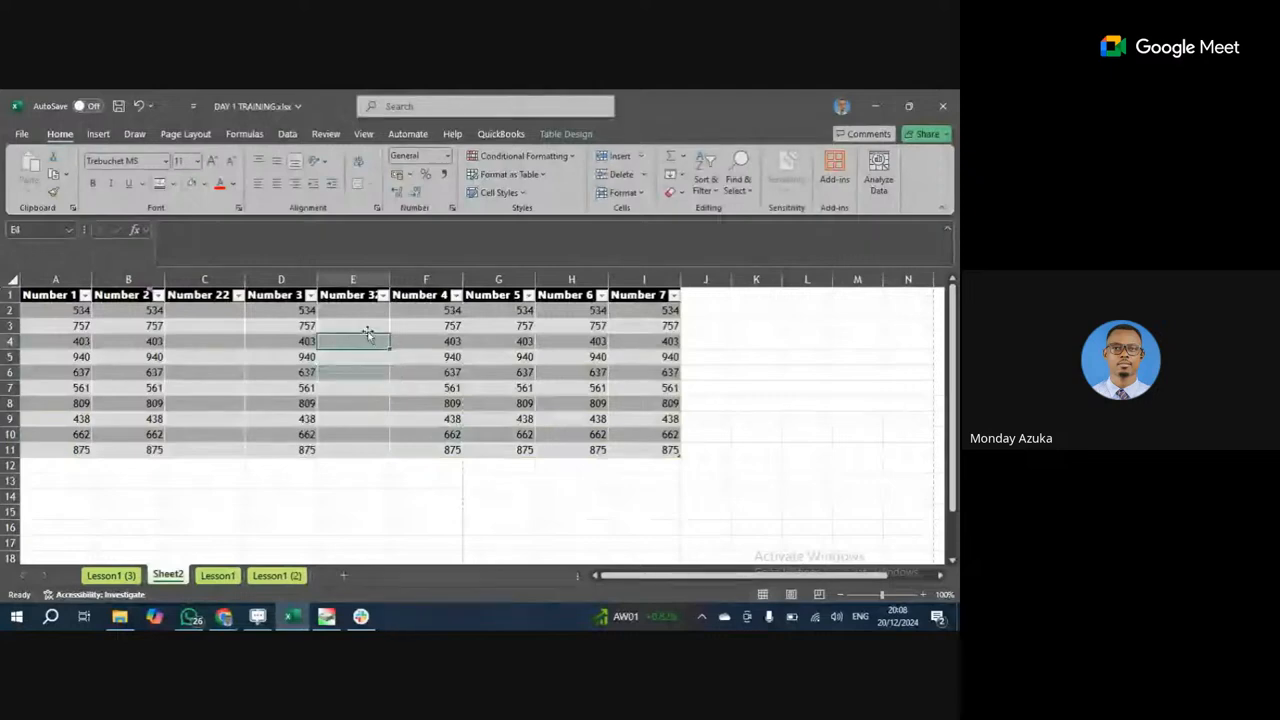
{"action": "left_click", "coordinate": [356, 312]}
{"action": "left_click", "coordinate": [186, 134]}
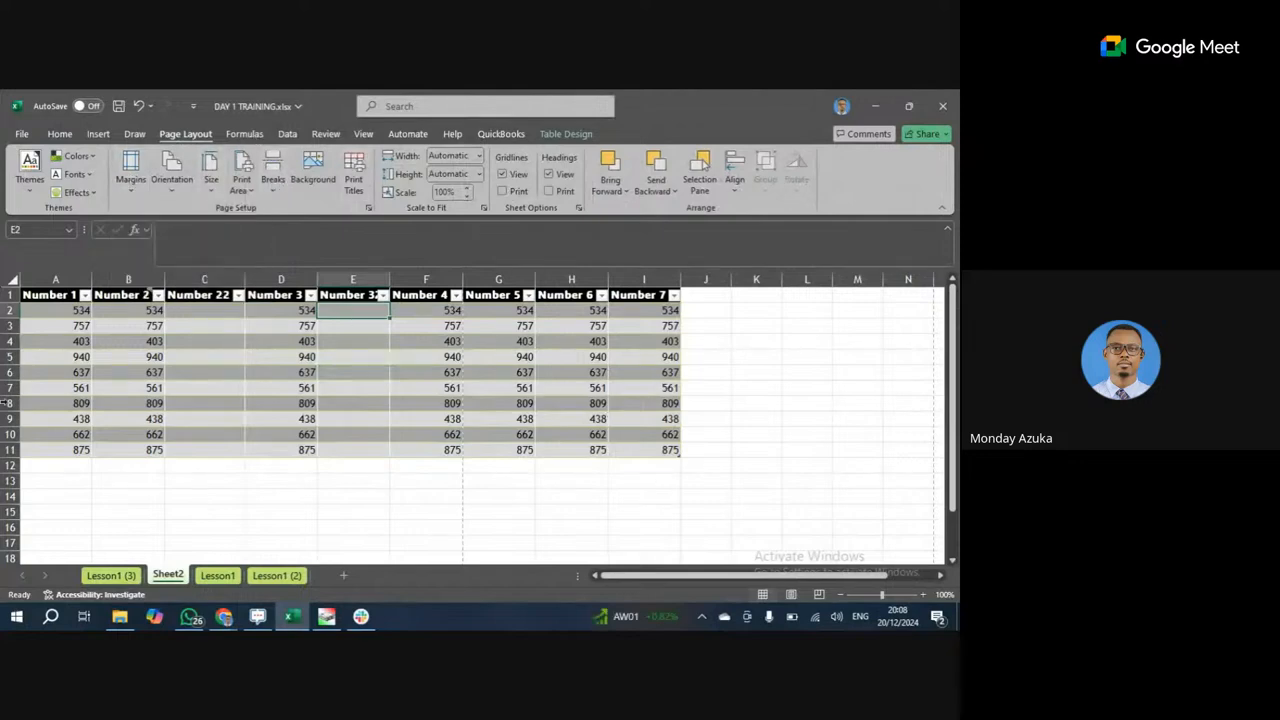
Preview how Sheet2 prints across its two pages, then go back to the sheet.
{"action": "left_click", "coordinate": [21, 134]}
{"action": "left_click", "coordinate": [39, 407]}
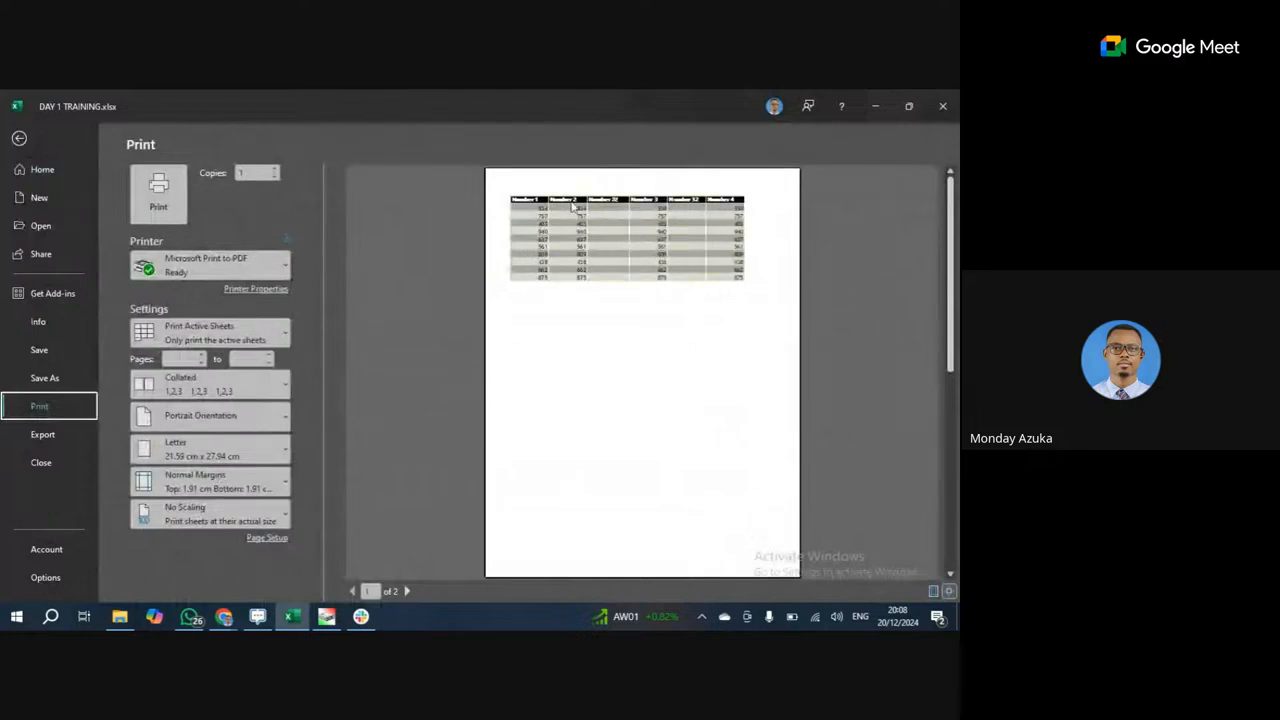
{"action": "left_click", "coordinate": [407, 591]}
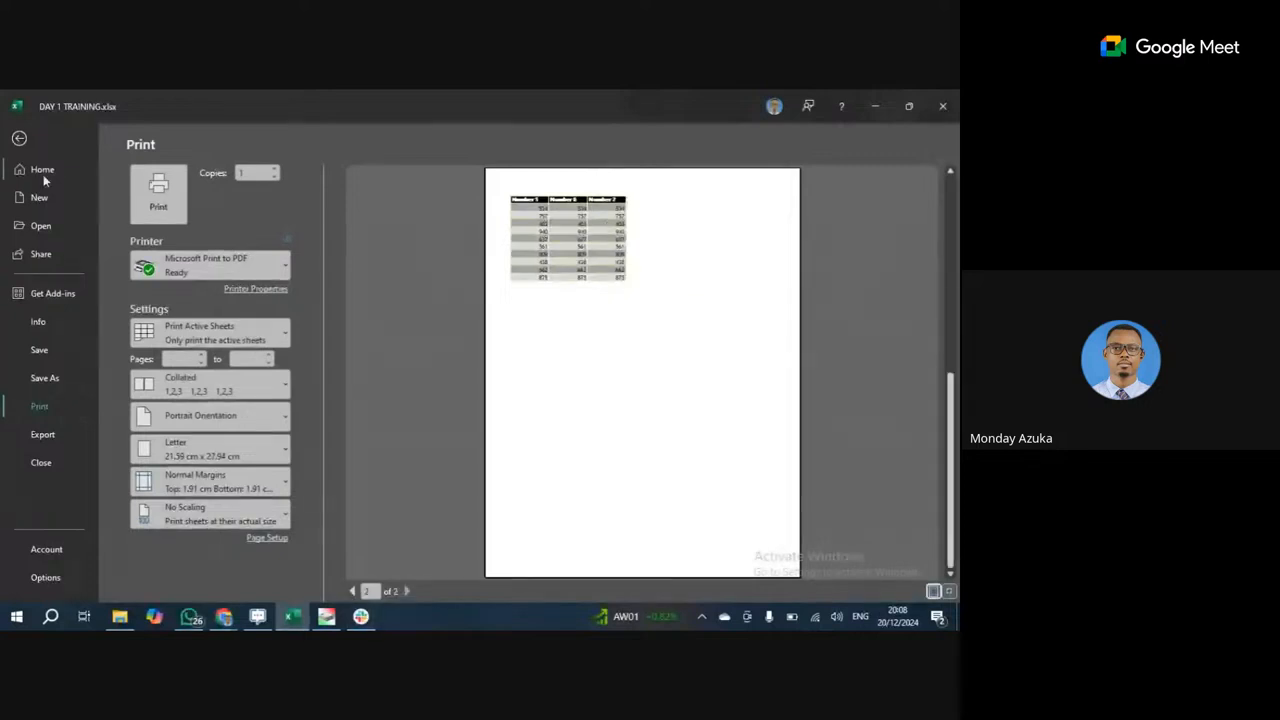
{"action": "left_click", "coordinate": [17, 137]}
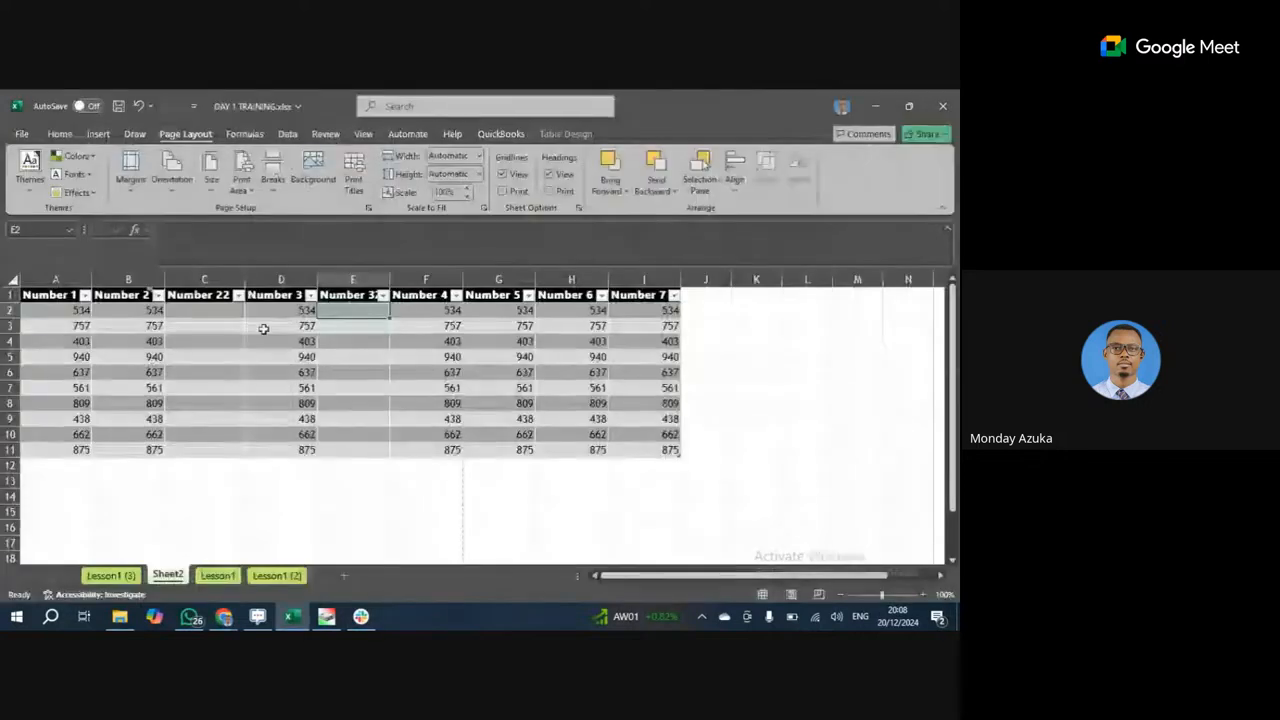
Delete the empty Number 22 and Number 32 columns, C and D.
{"action": "left_click", "coordinate": [222, 279]}
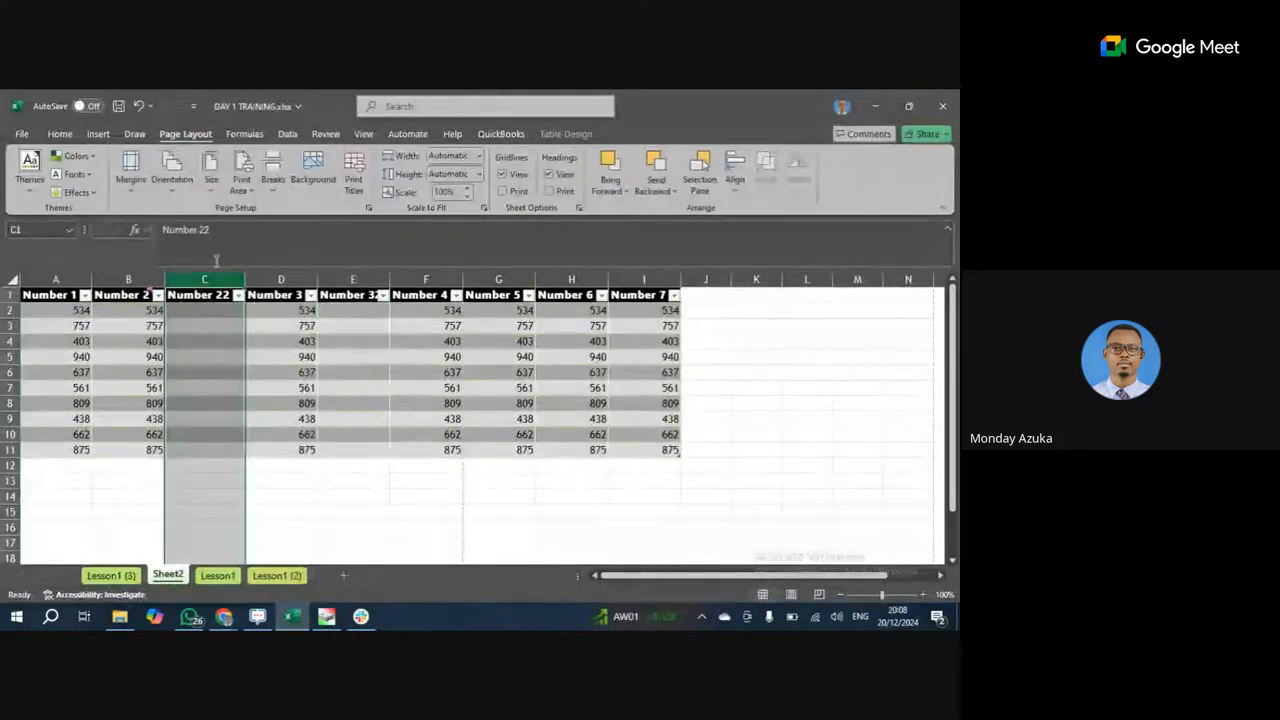
{"action": "right_click", "coordinate": [218, 280]}
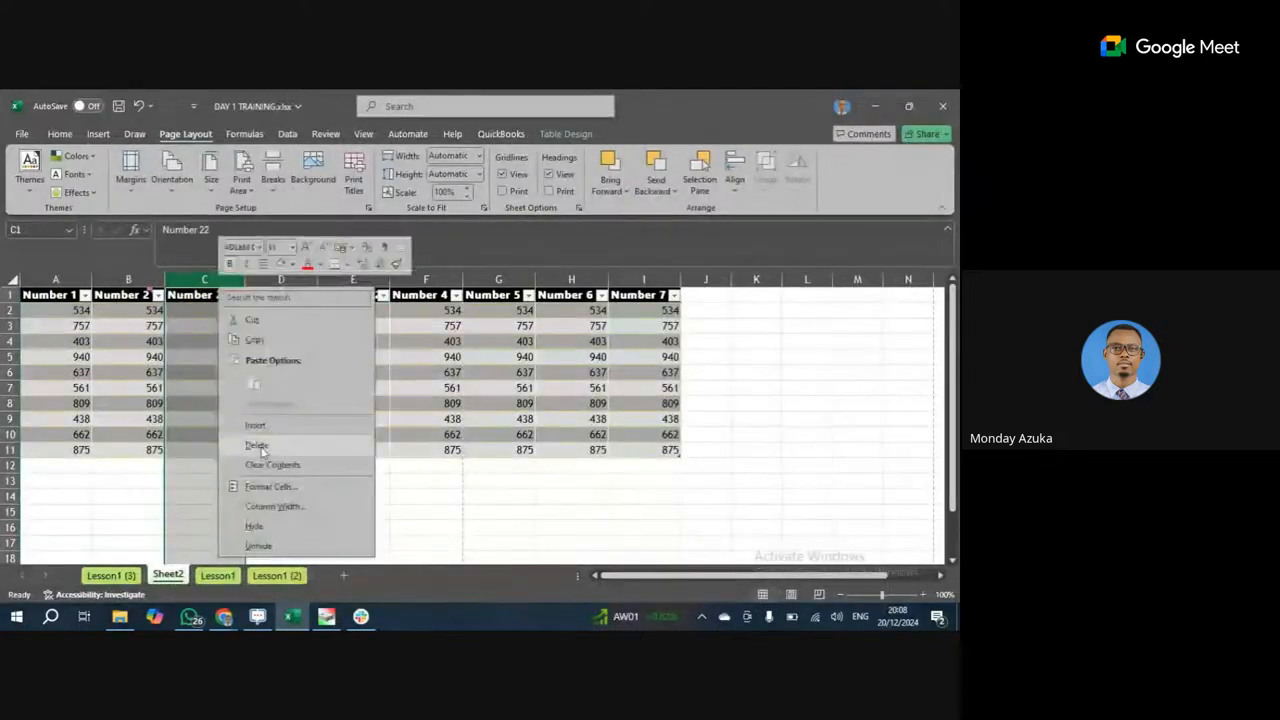
{"action": "left_click", "coordinate": [257, 443]}
{"action": "left_click", "coordinate": [281, 281]}
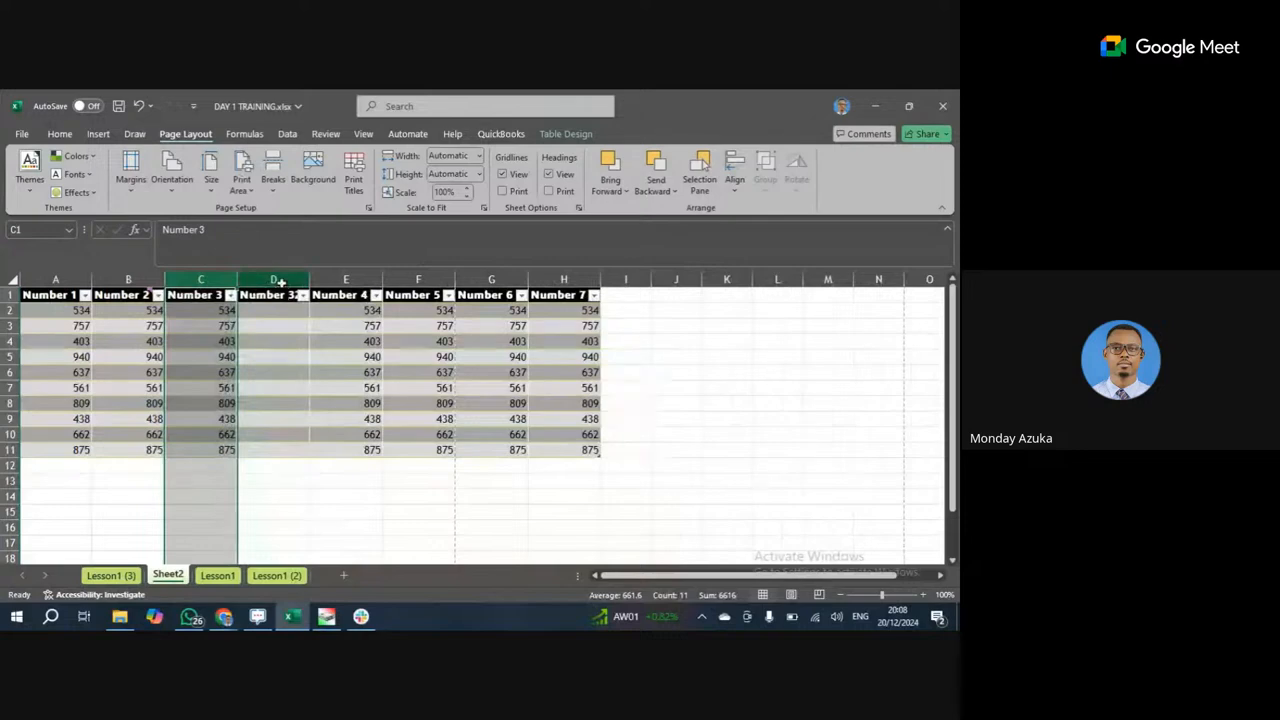
{"action": "right_click", "coordinate": [283, 283]}
{"action": "left_click", "coordinate": [321, 442]}
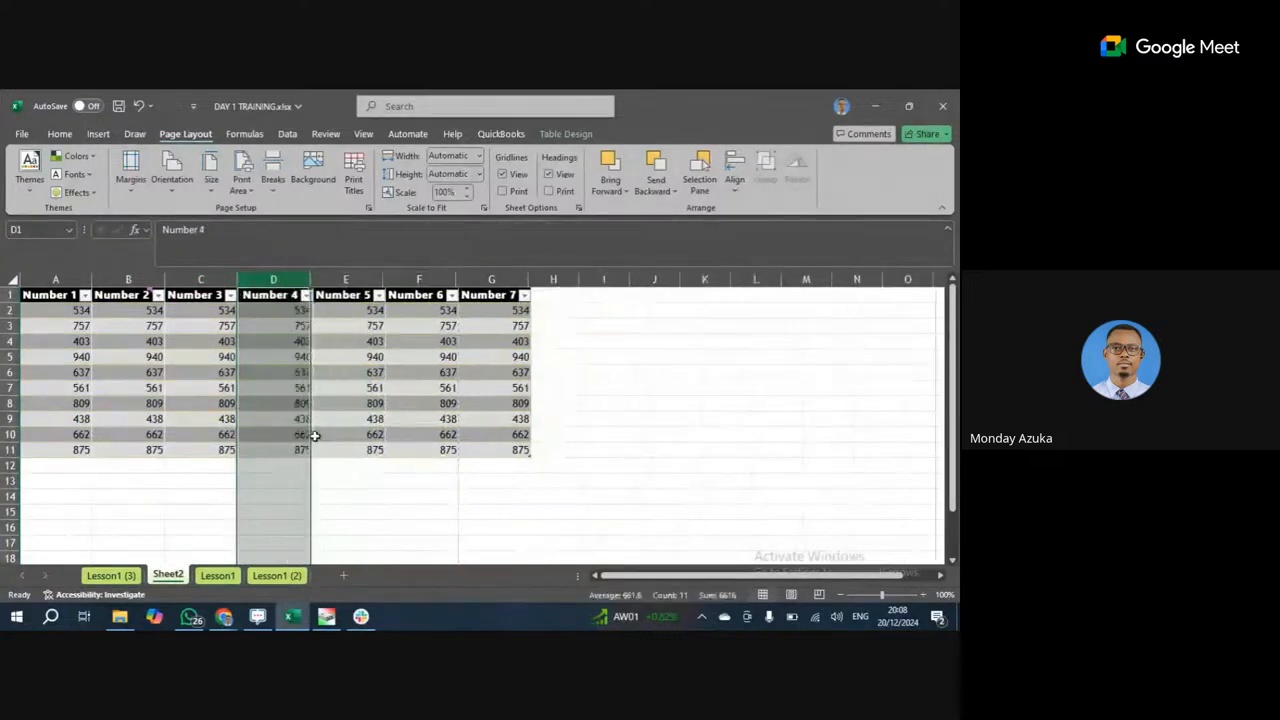
{"action": "left_click", "coordinate": [485, 440]}
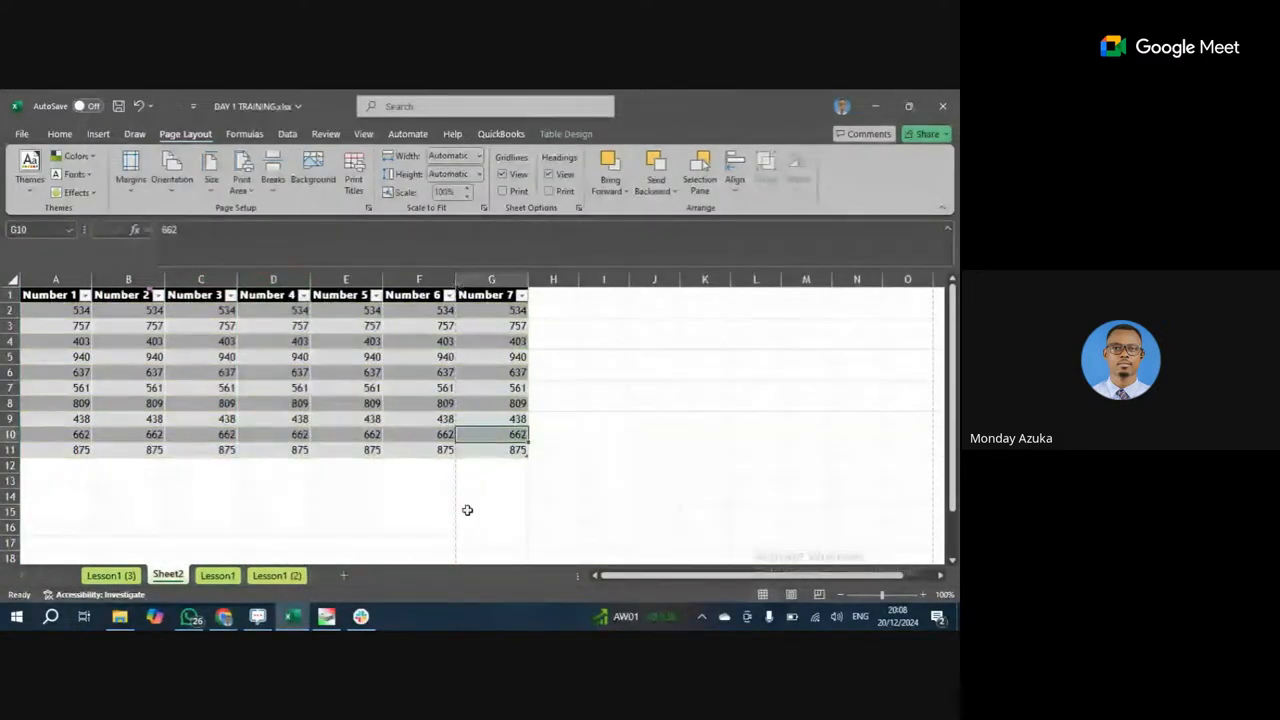
{"action": "left_click", "coordinate": [790, 596]}
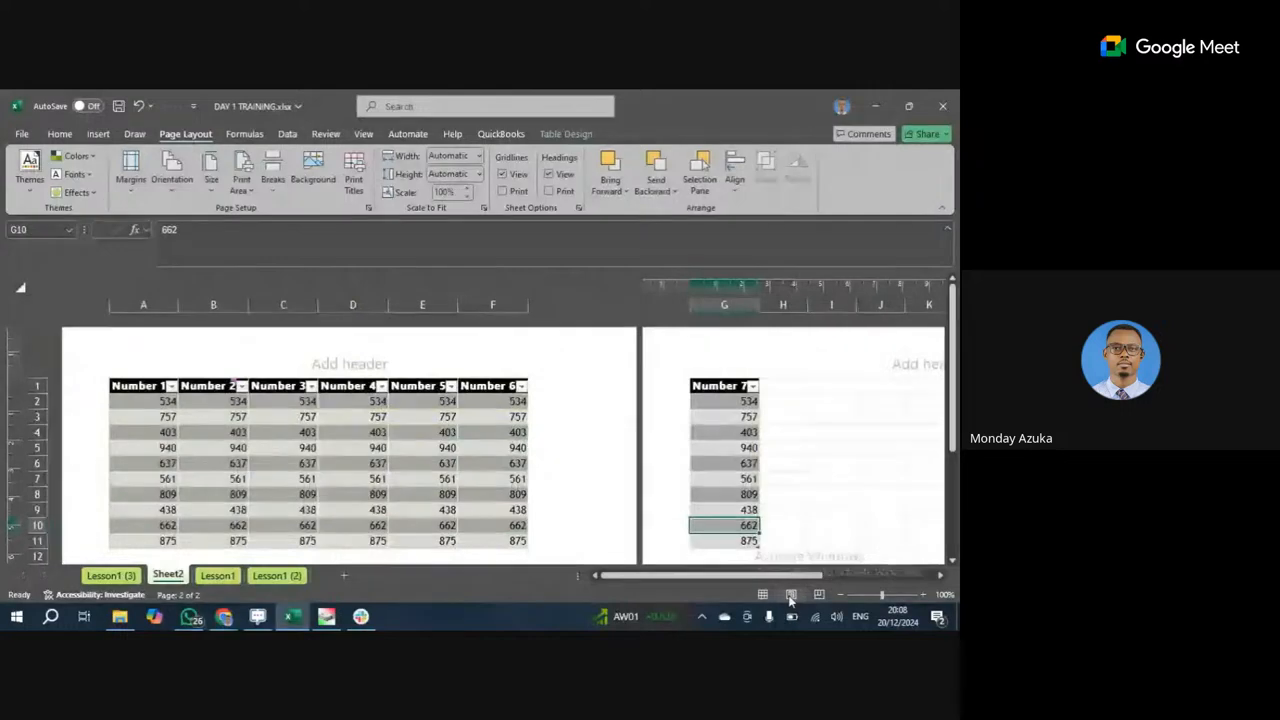
{"action": "left_click", "coordinate": [764, 596]}
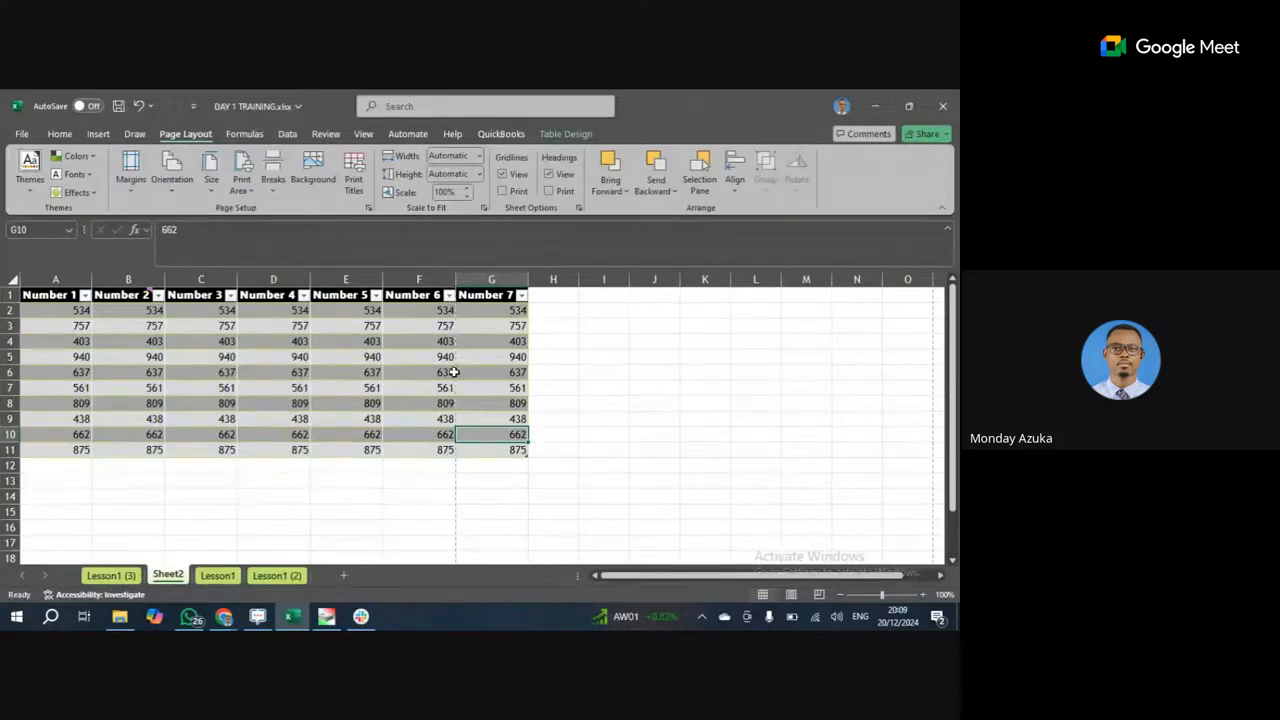
{"action": "scroll", "coordinate": [454, 371], "scroll_direction": "down", "scroll_amount": 3}
{"action": "scroll", "coordinate": [454, 371], "scroll_direction": "up", "scroll_amount": 3}
{"action": "scroll", "coordinate": [408, 358], "scroll_direction": "down", "scroll_amount": 14}
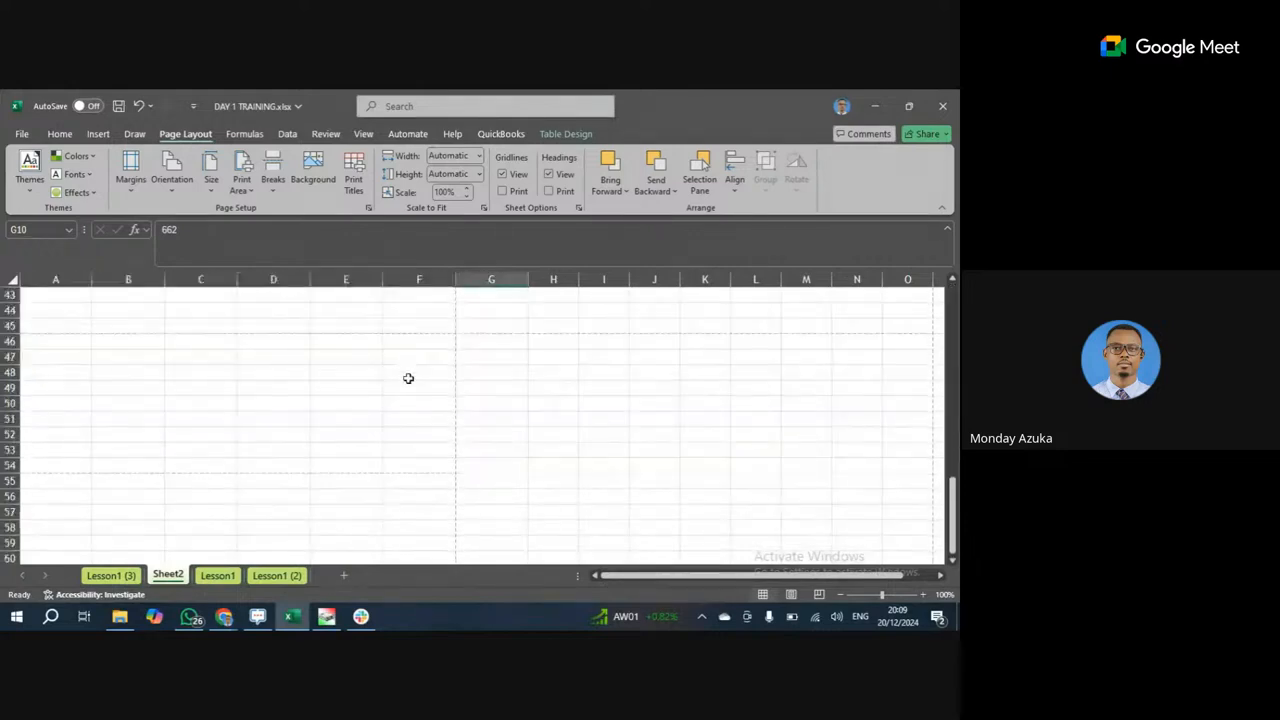
{"action": "left_click", "coordinate": [8, 325]}
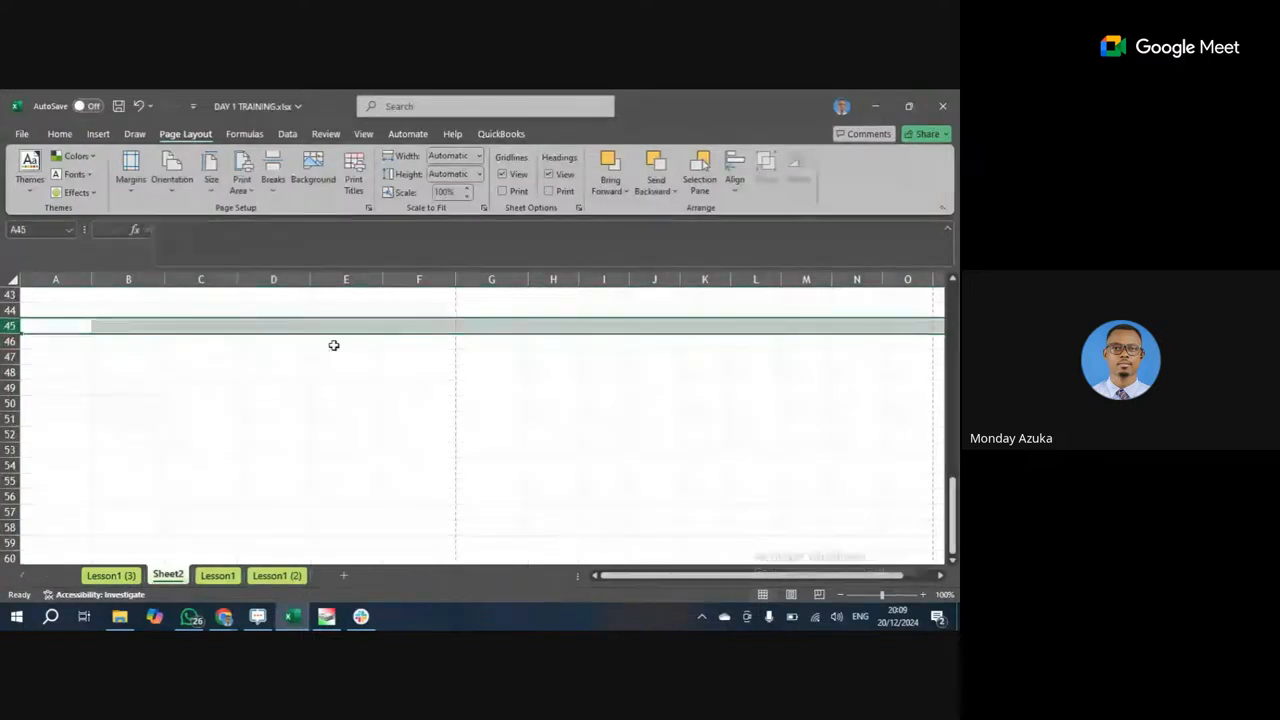
{"action": "scroll", "coordinate": [423, 431], "scroll_direction": "up", "scroll_amount": 2}
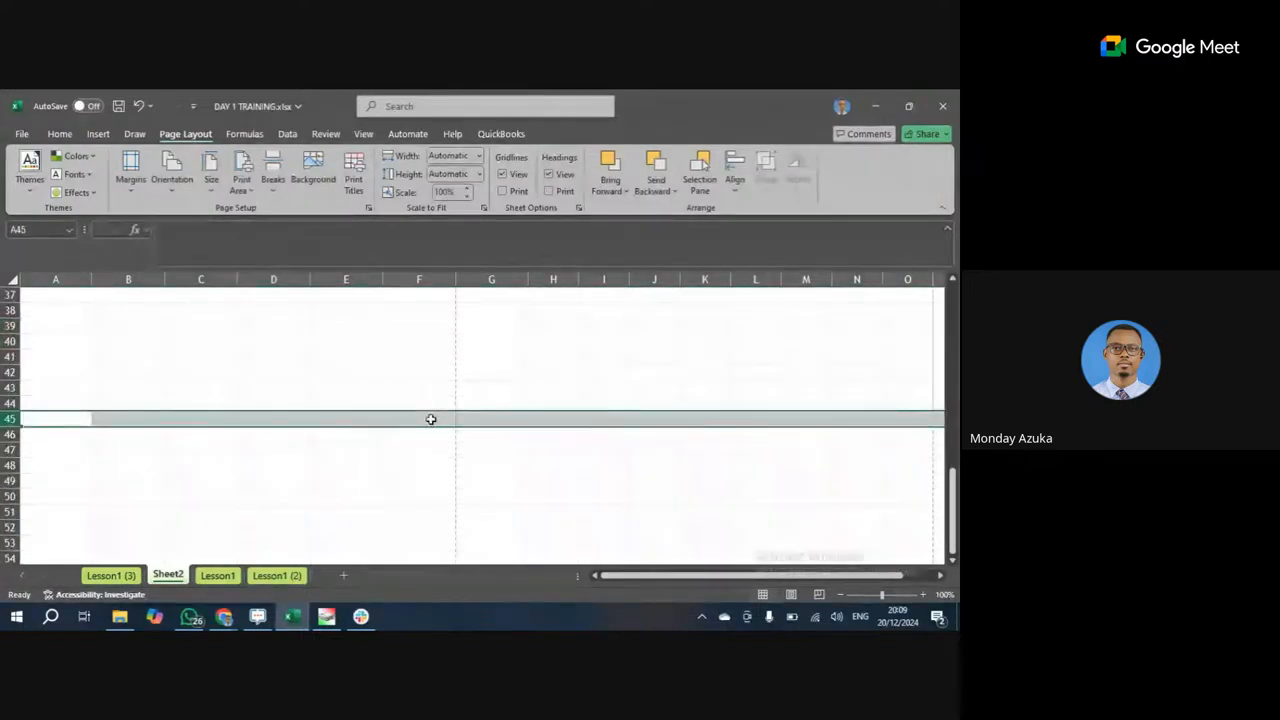
{"action": "scroll", "coordinate": [427, 416], "scroll_direction": "up", "scroll_amount": 12}
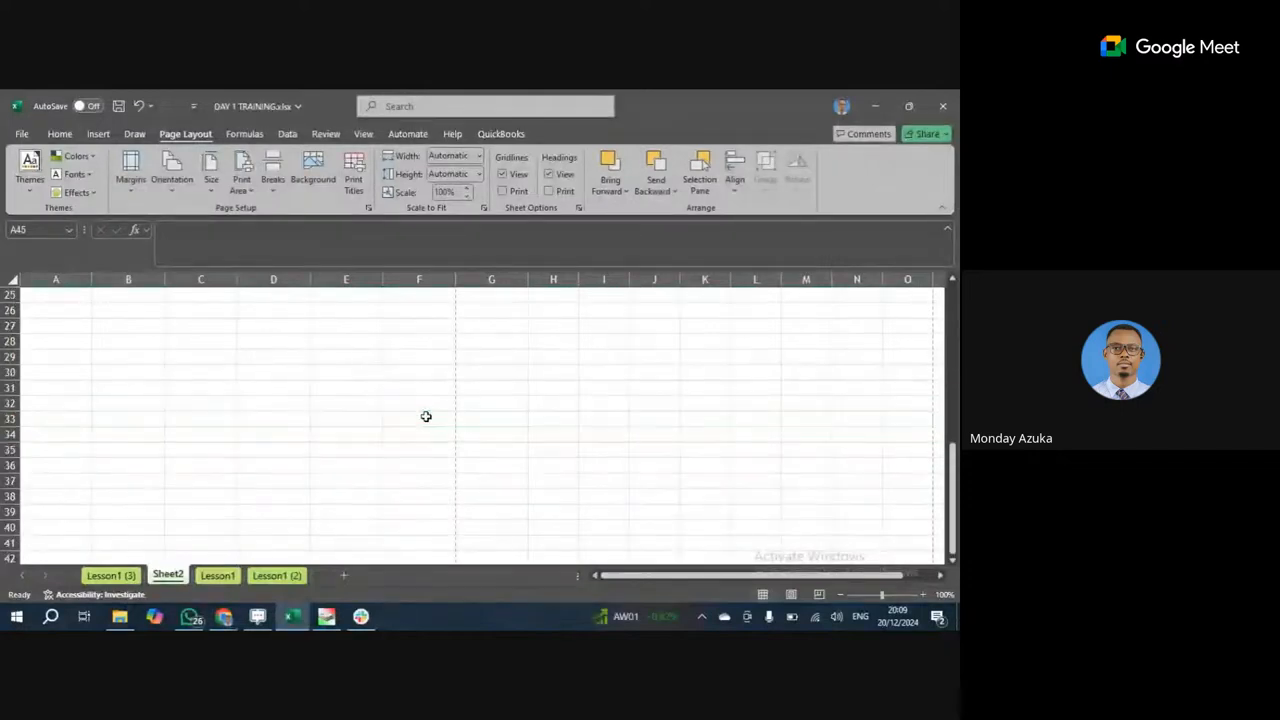
{"action": "scroll", "coordinate": [424, 416], "scroll_direction": "down", "scroll_amount": 2}
{"action": "left_click", "coordinate": [78, 325]}
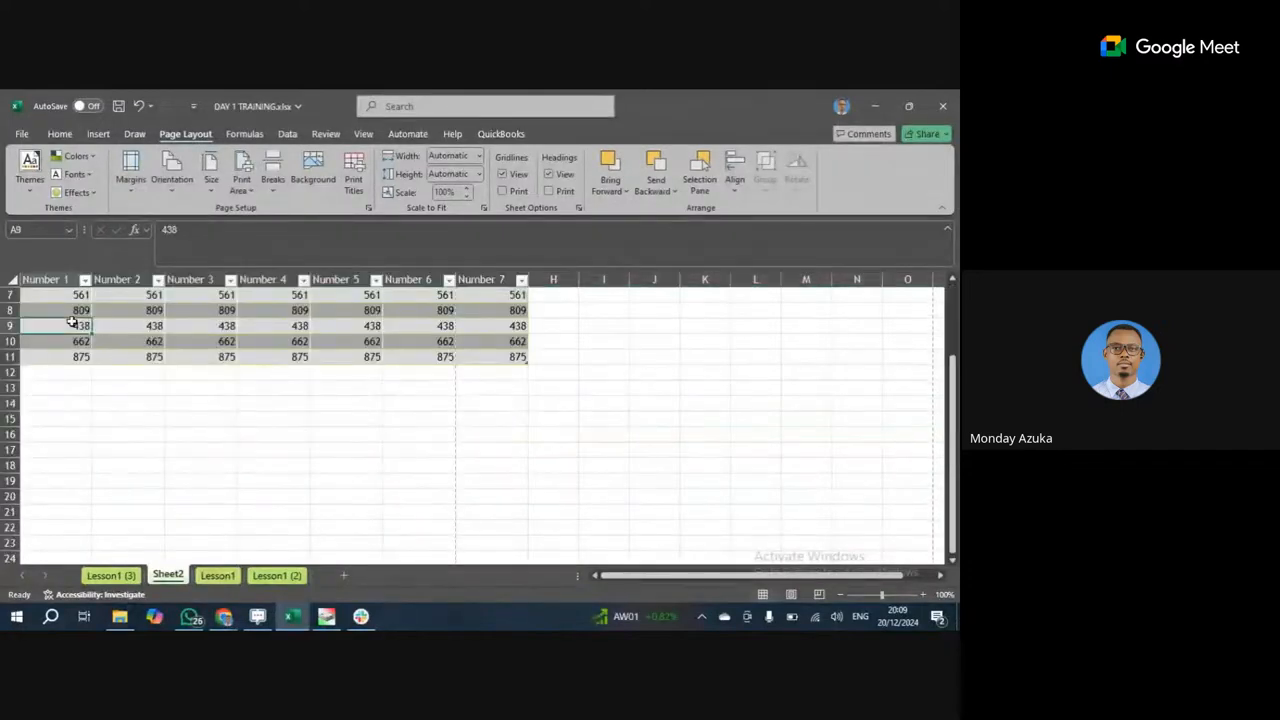
{"action": "left_click", "coordinate": [76, 378]}
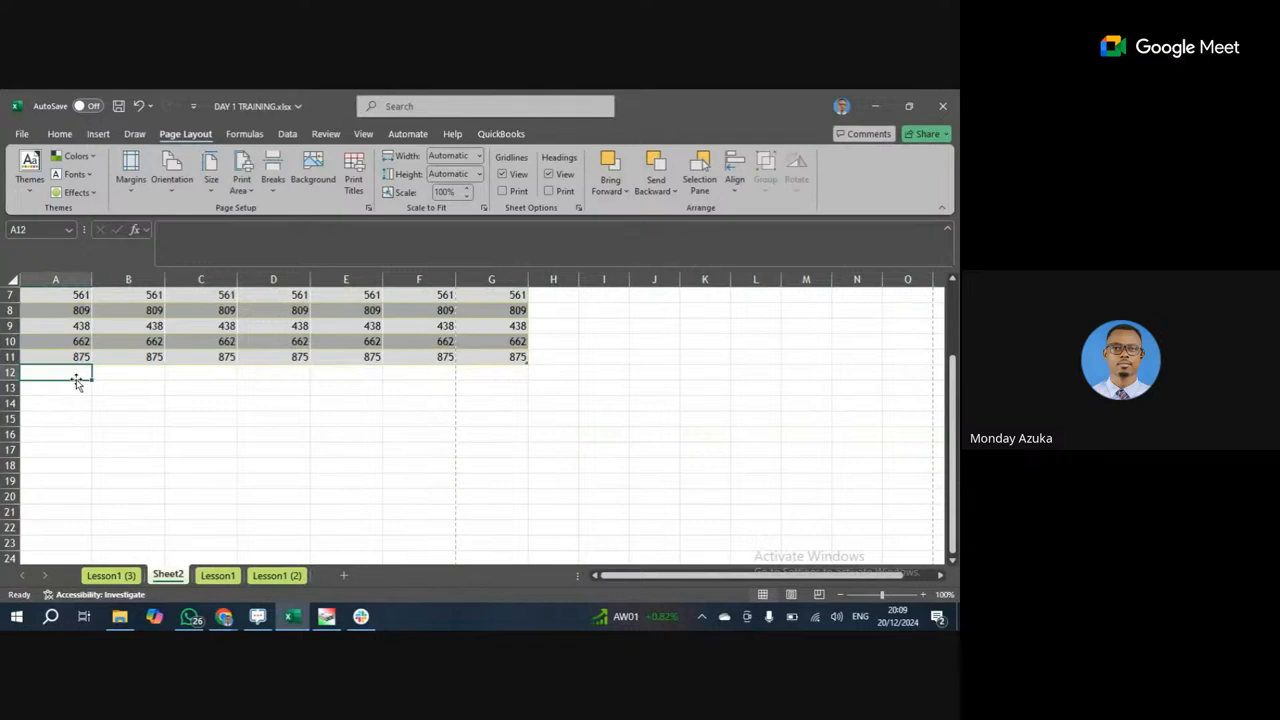
Enter =A11+20 in A12 and fill it down and across the table.
{"action": "type", "text": "=A11+20"}
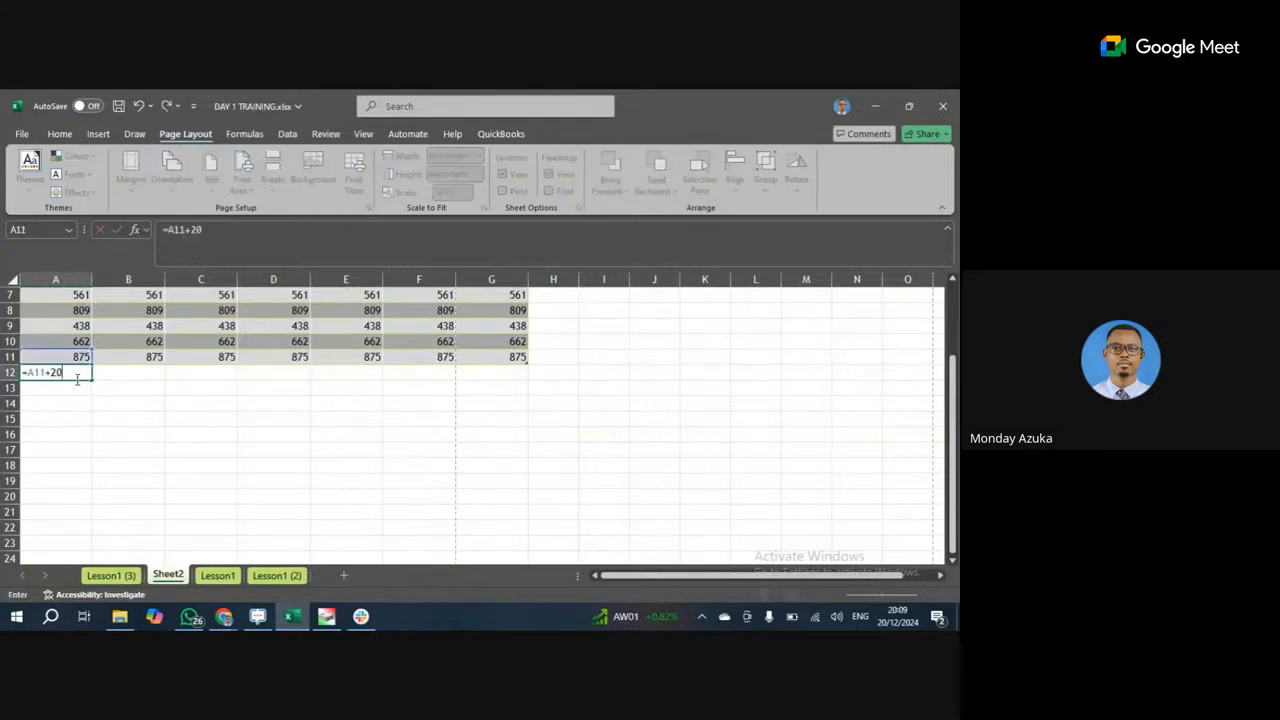
{"action": "key", "text": "ctrl+Return"}
{"action": "key", "text": "Return"}
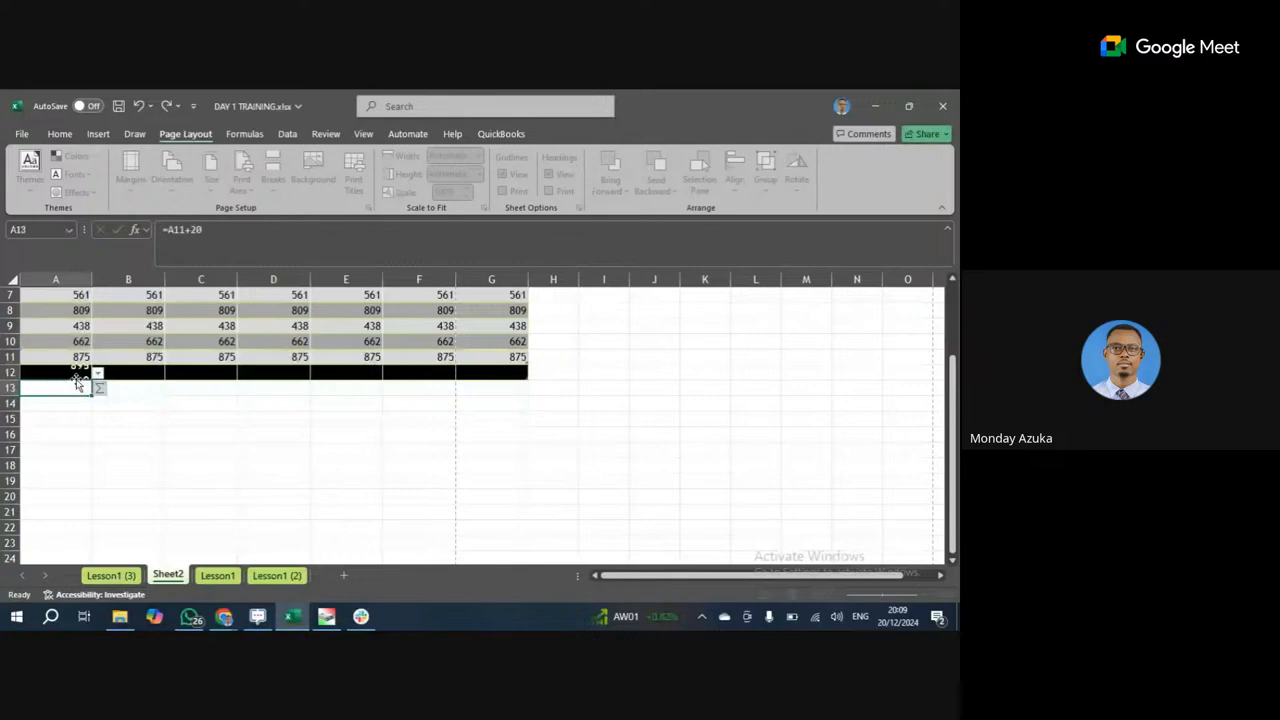
{"action": "left_click_drag", "start_coordinate": [77, 382], "coordinate": [565, 416]}
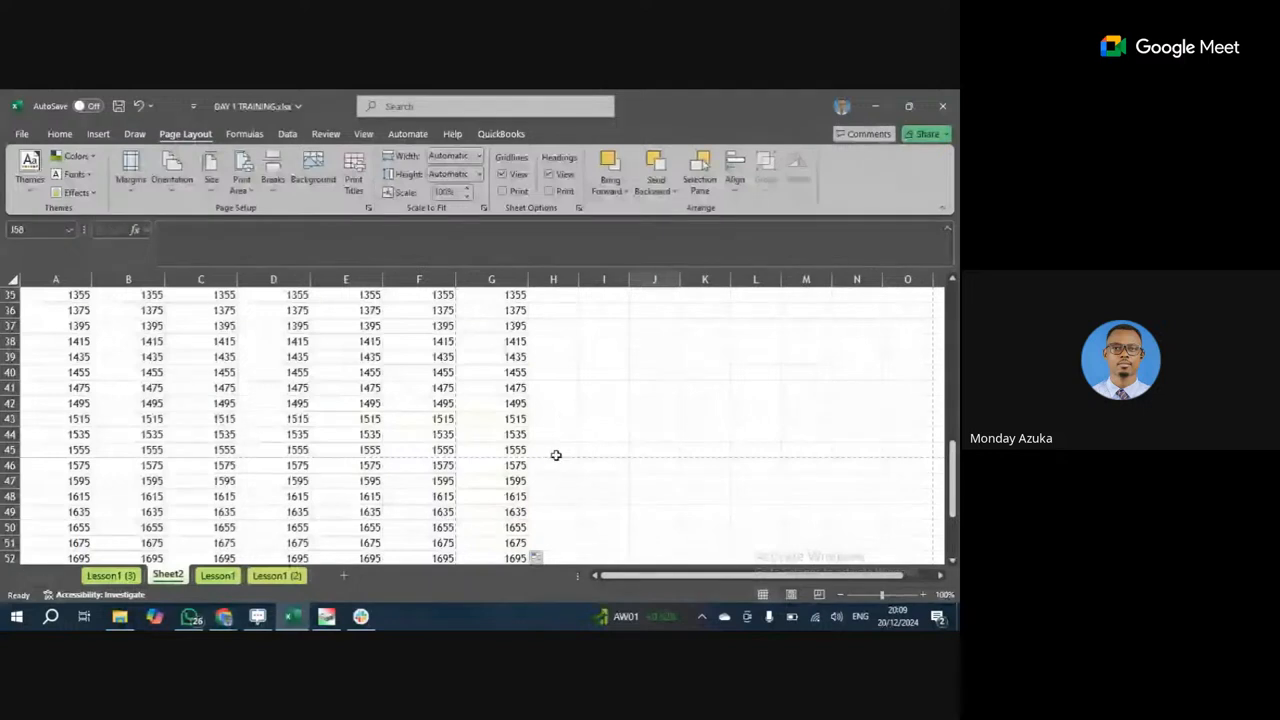
Fill row 45 with yellow.
{"action": "left_click", "coordinate": [8, 450]}
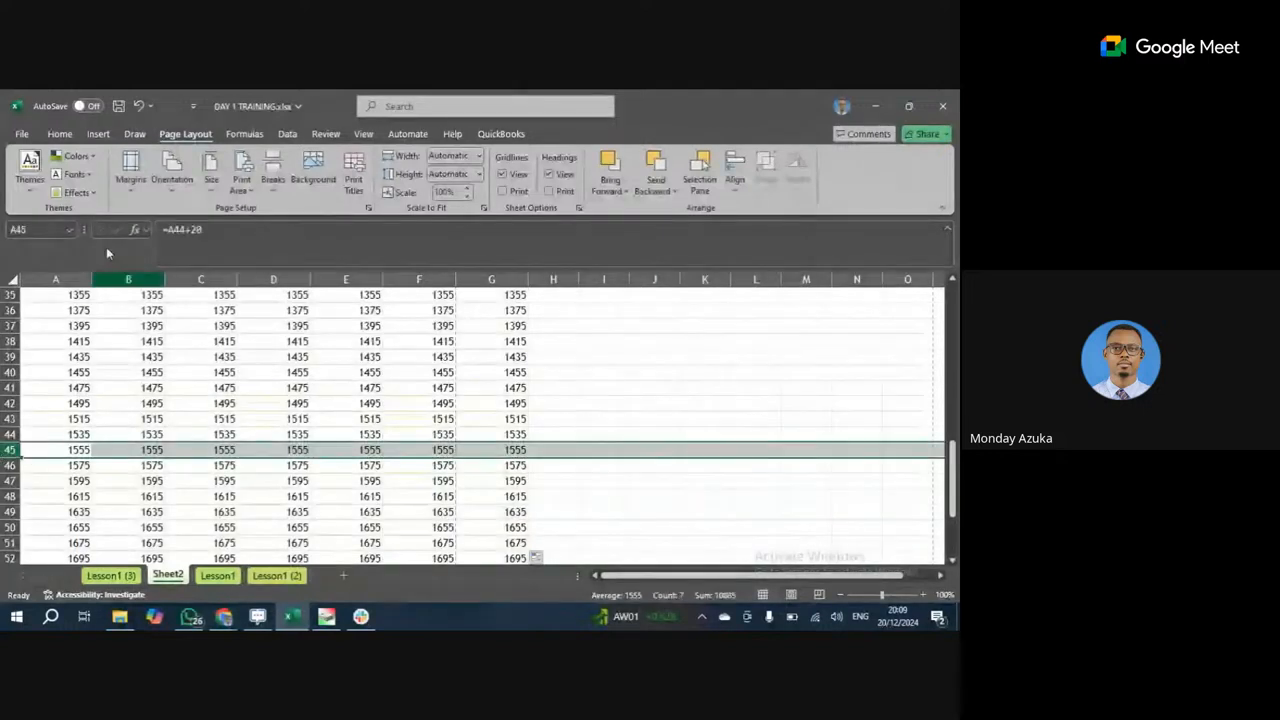
{"action": "left_click", "coordinate": [59, 133]}
{"action": "left_click", "coordinate": [201, 184]}
{"action": "left_click", "coordinate": [228, 360]}
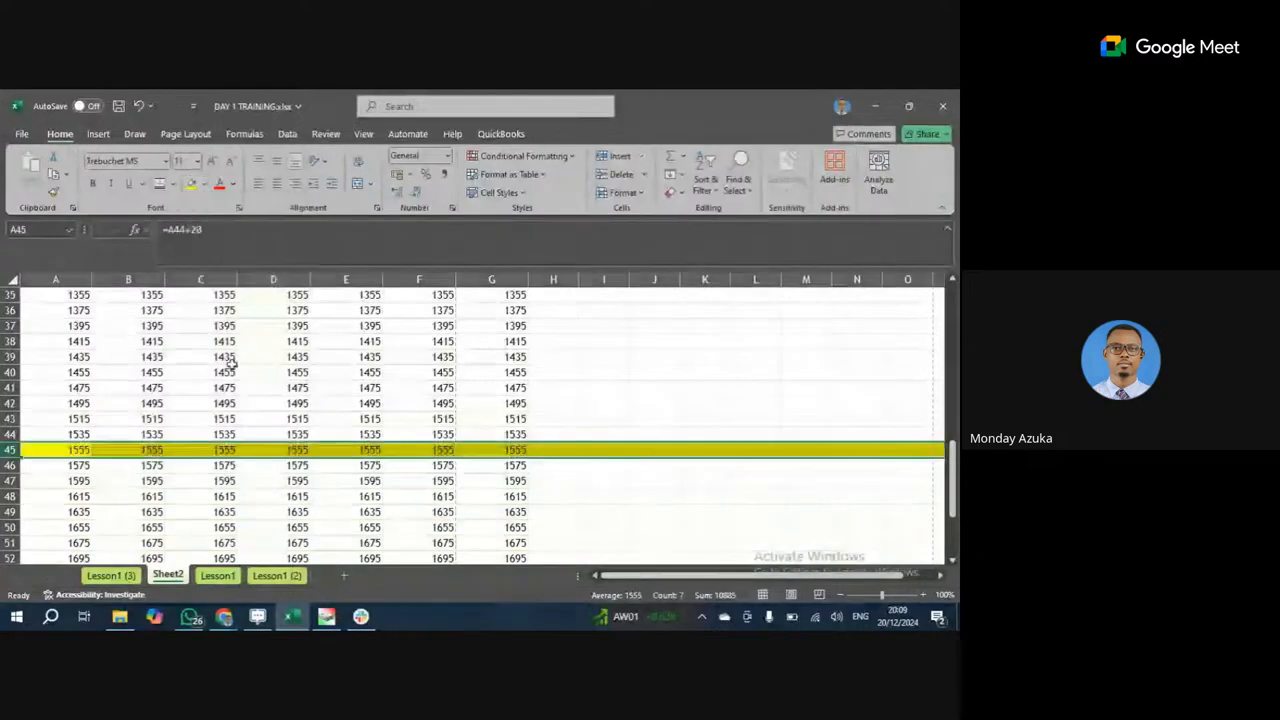
{"action": "left_click", "coordinate": [443, 403]}
Fill column G with red.
{"action": "left_click", "coordinate": [491, 279]}
{"action": "left_click", "coordinate": [201, 184]}
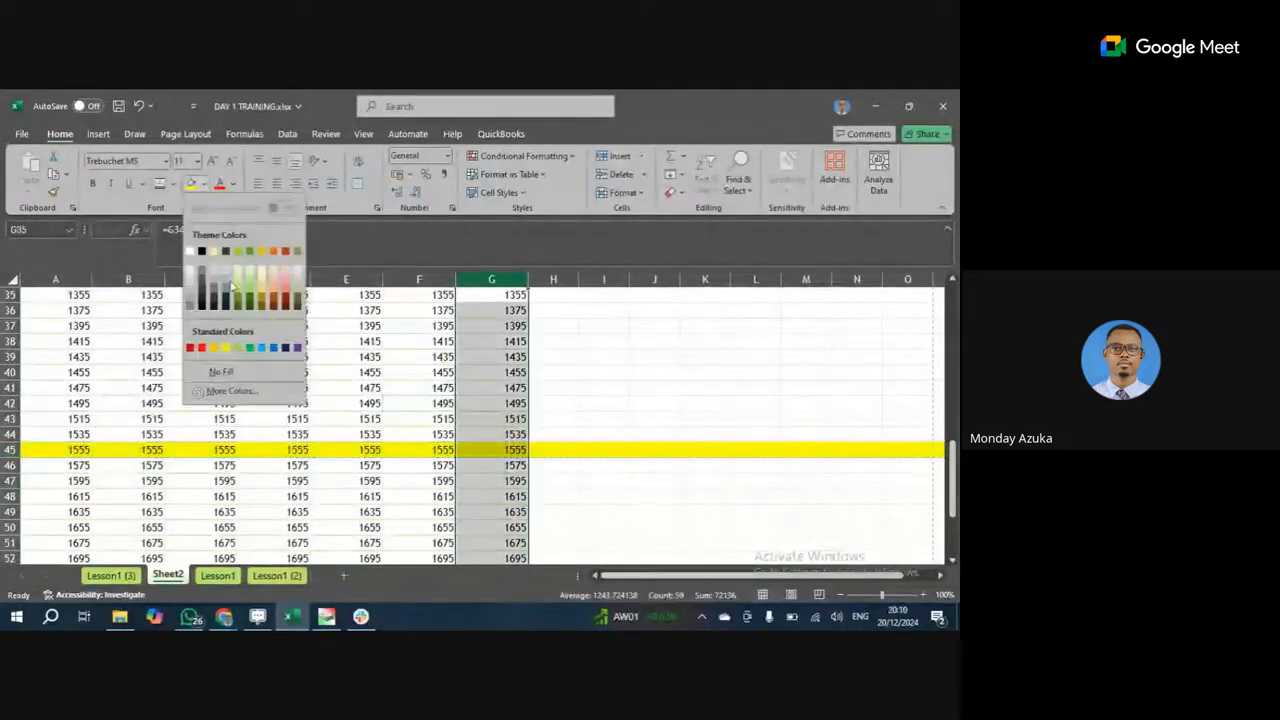
{"action": "left_click", "coordinate": [201, 347]}
{"action": "scroll", "coordinate": [647, 435], "scroll_direction": "up", "scroll_amount": 1}
{"action": "left_click", "coordinate": [647, 435]}
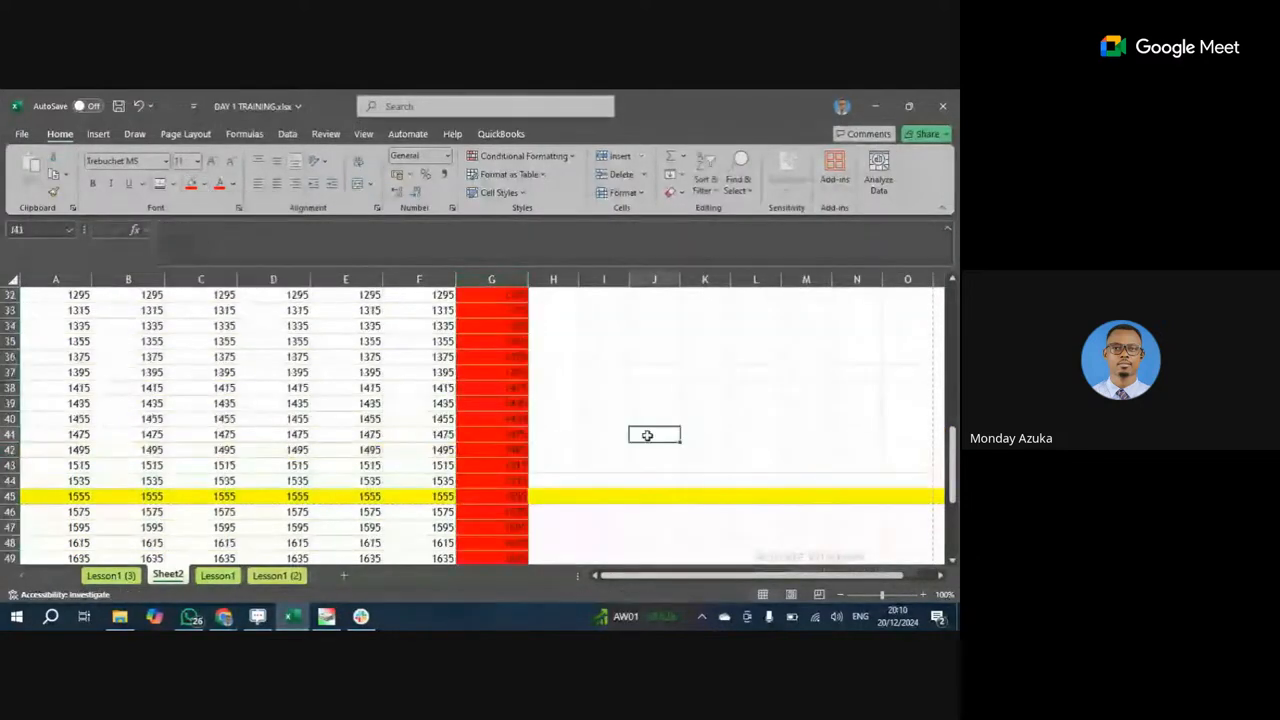
{"action": "scroll", "coordinate": [647, 435], "scroll_direction": "up", "scroll_amount": 2}
Preview the Sheet2 printout page by page, then return to the sheet.
{"action": "left_click", "coordinate": [21, 133]}
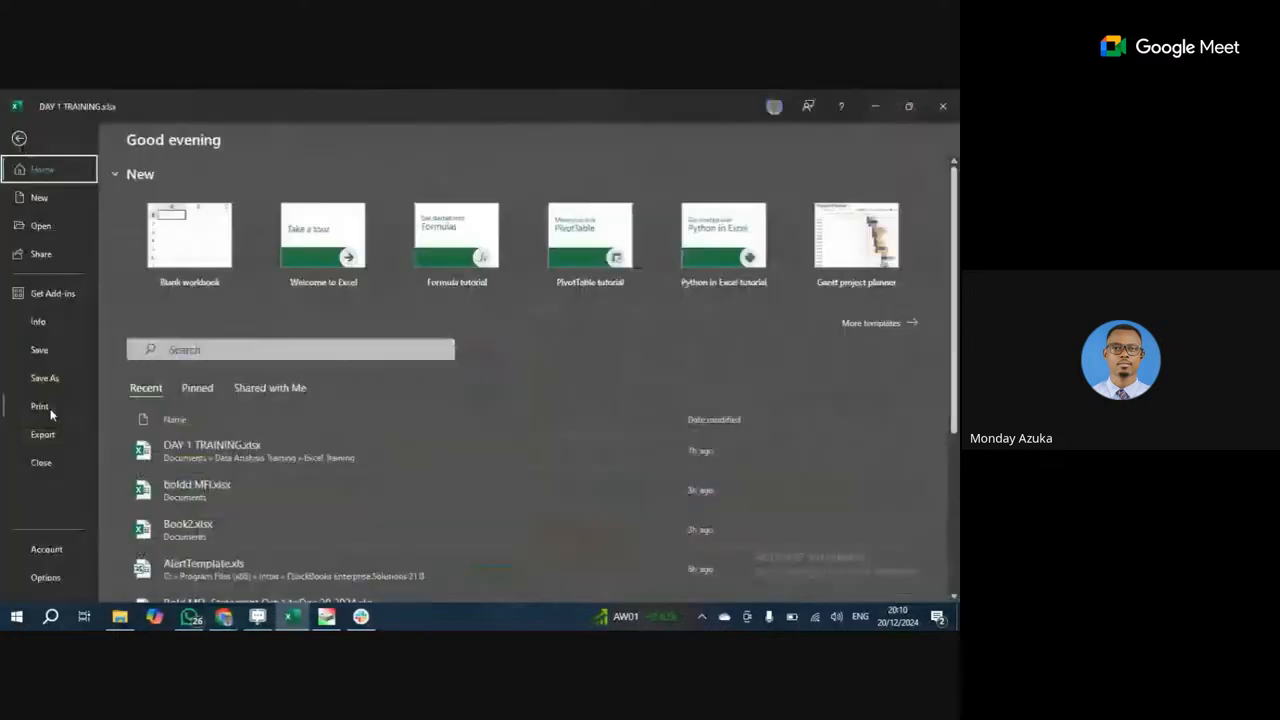
{"action": "left_click", "coordinate": [40, 406]}
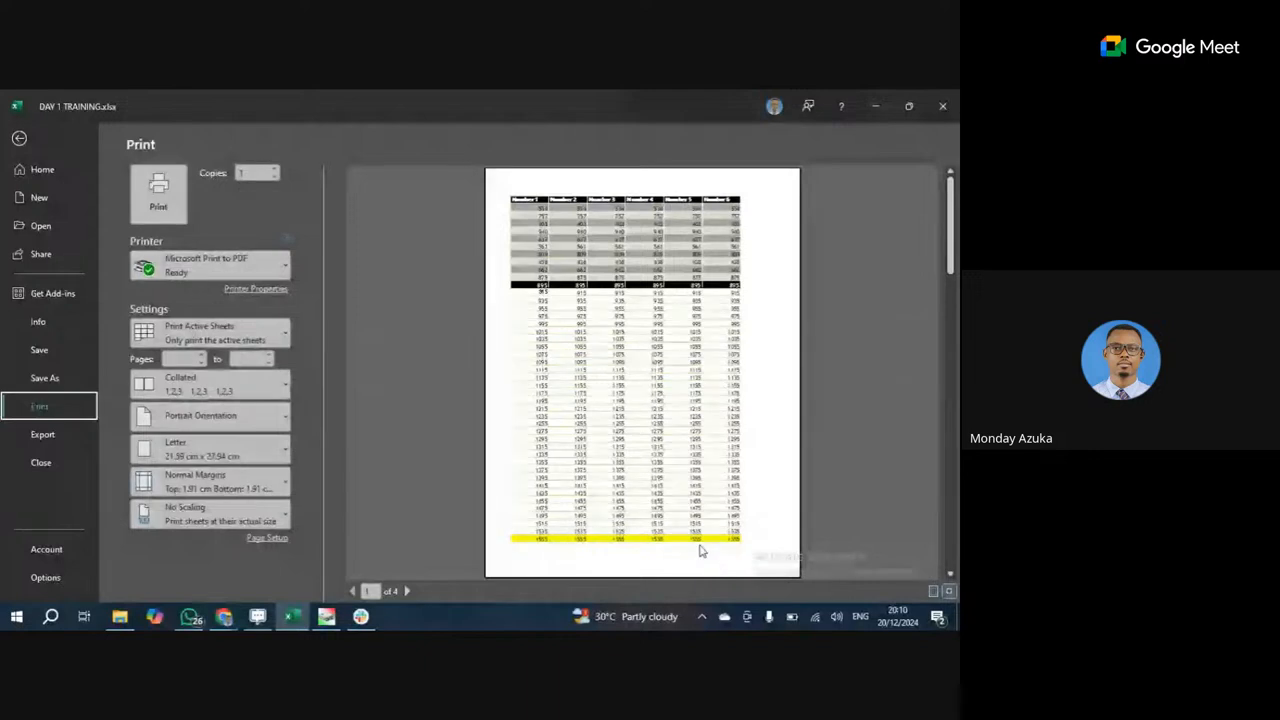
{"action": "left_click", "coordinate": [406, 591]}
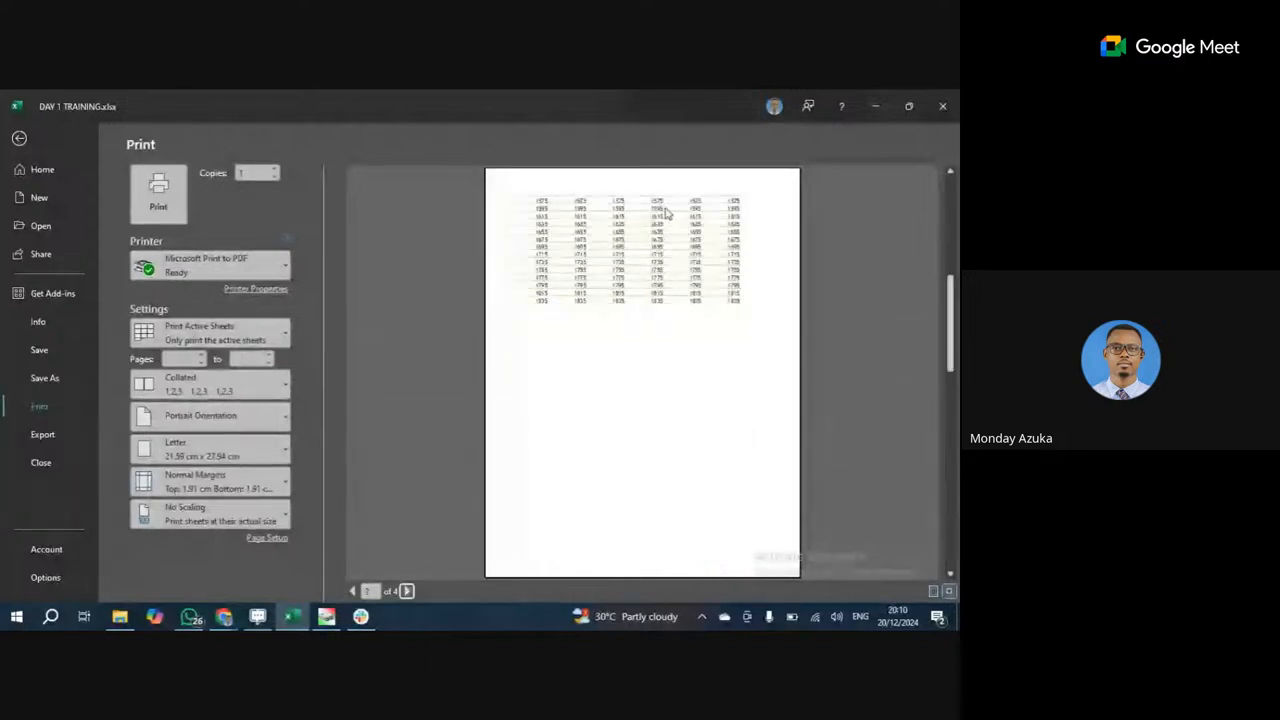
{"action": "left_click", "coordinate": [406, 591]}
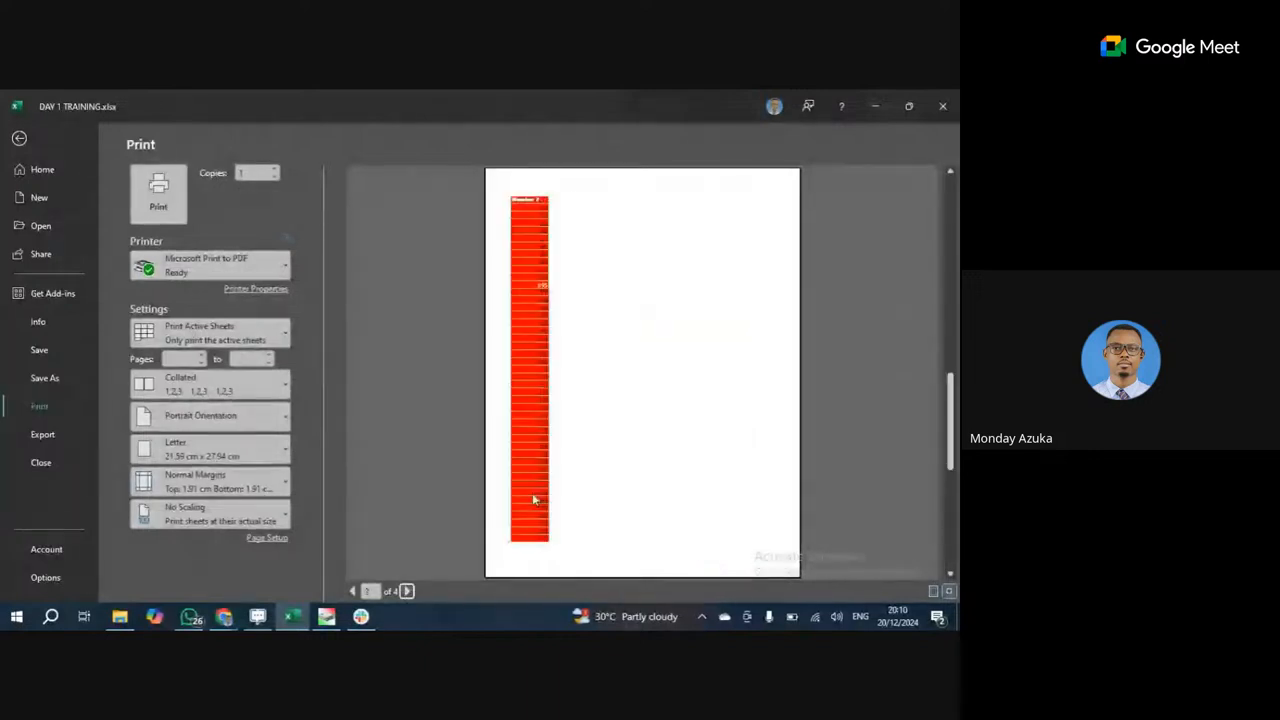
{"action": "scroll", "coordinate": [529, 302], "scroll_direction": "down", "scroll_amount": 1}
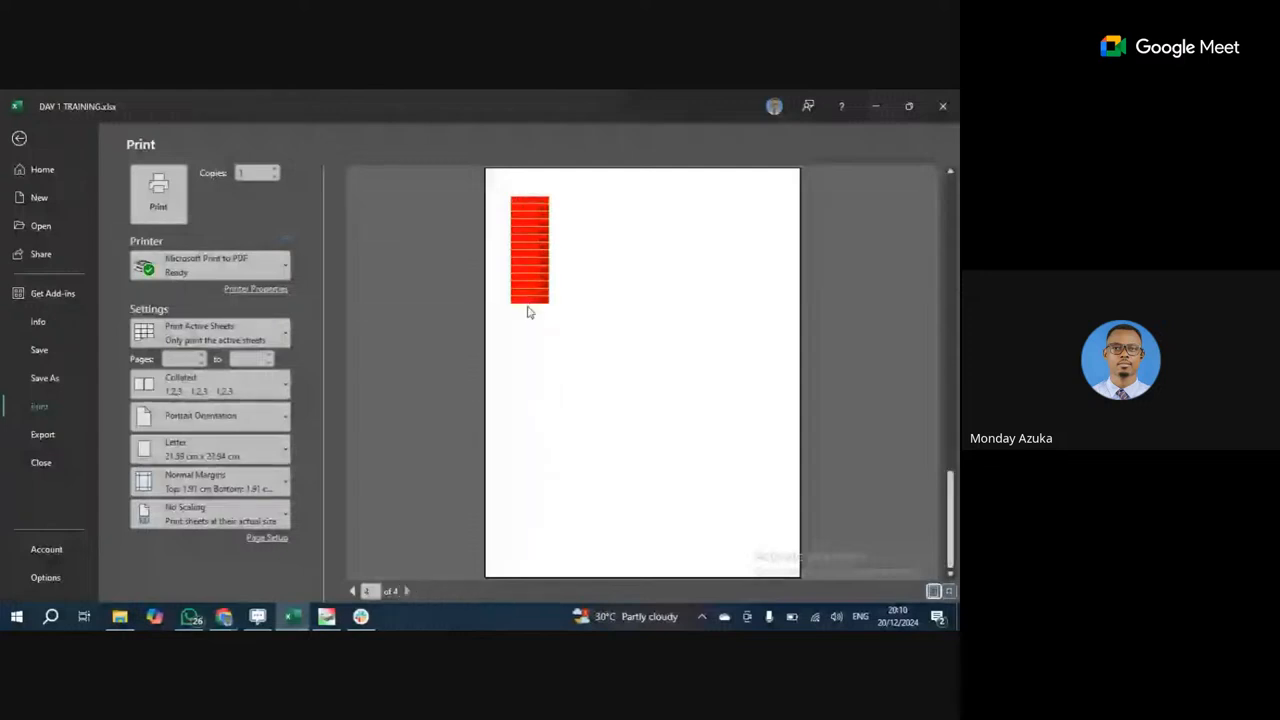
{"action": "left_click", "coordinate": [17, 139]}
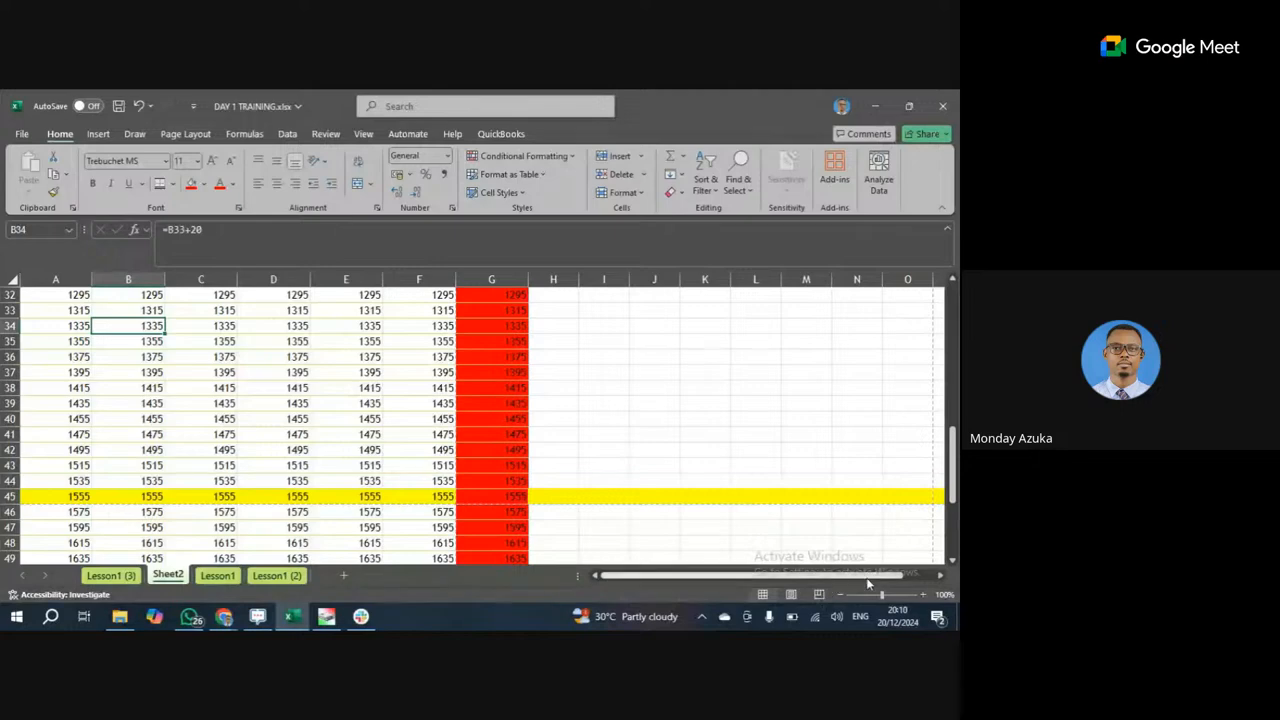
Zoom to 112%, switch to Page Break Preview and drag a page break.
{"action": "mouse_move", "coordinate": [882, 594]}
{"action": "left_mouse_down"}
{"action": "mouse_move", "coordinate": [900, 592]}
{"action": "mouse_move", "coordinate": [867, 592]}
{"action": "left_mouse_up"}
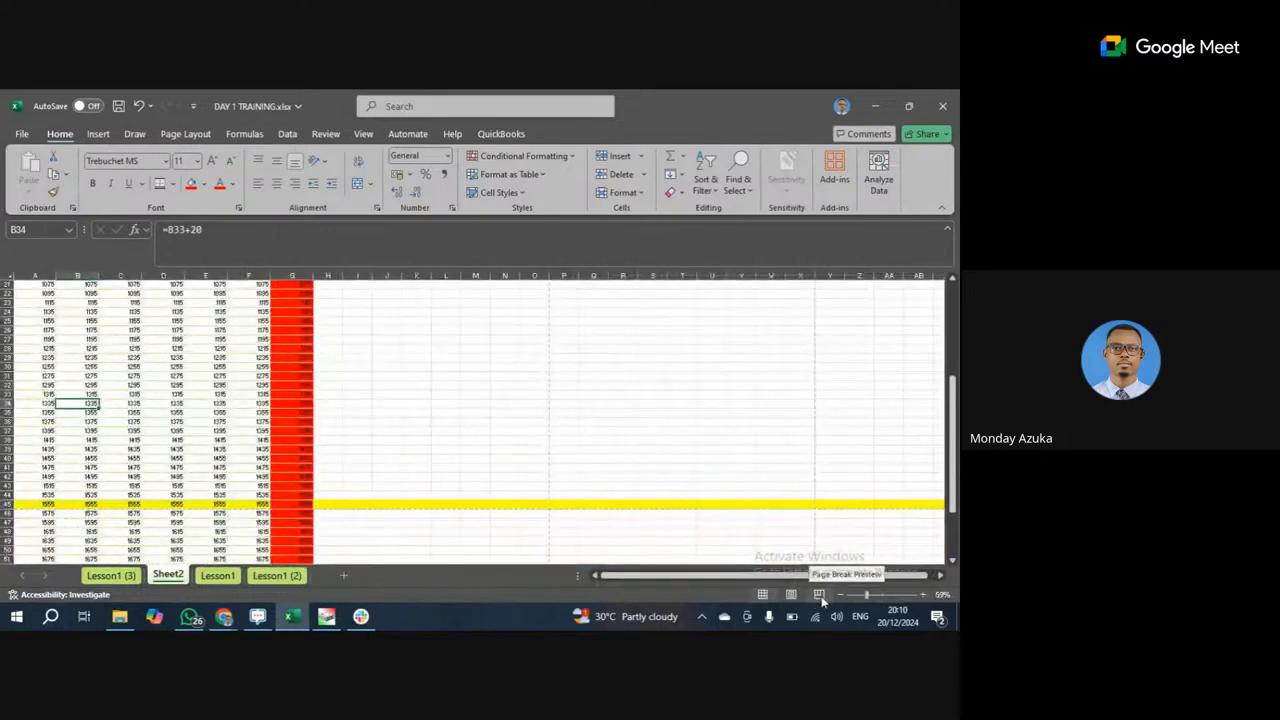
{"action": "left_click", "coordinate": [819, 595]}
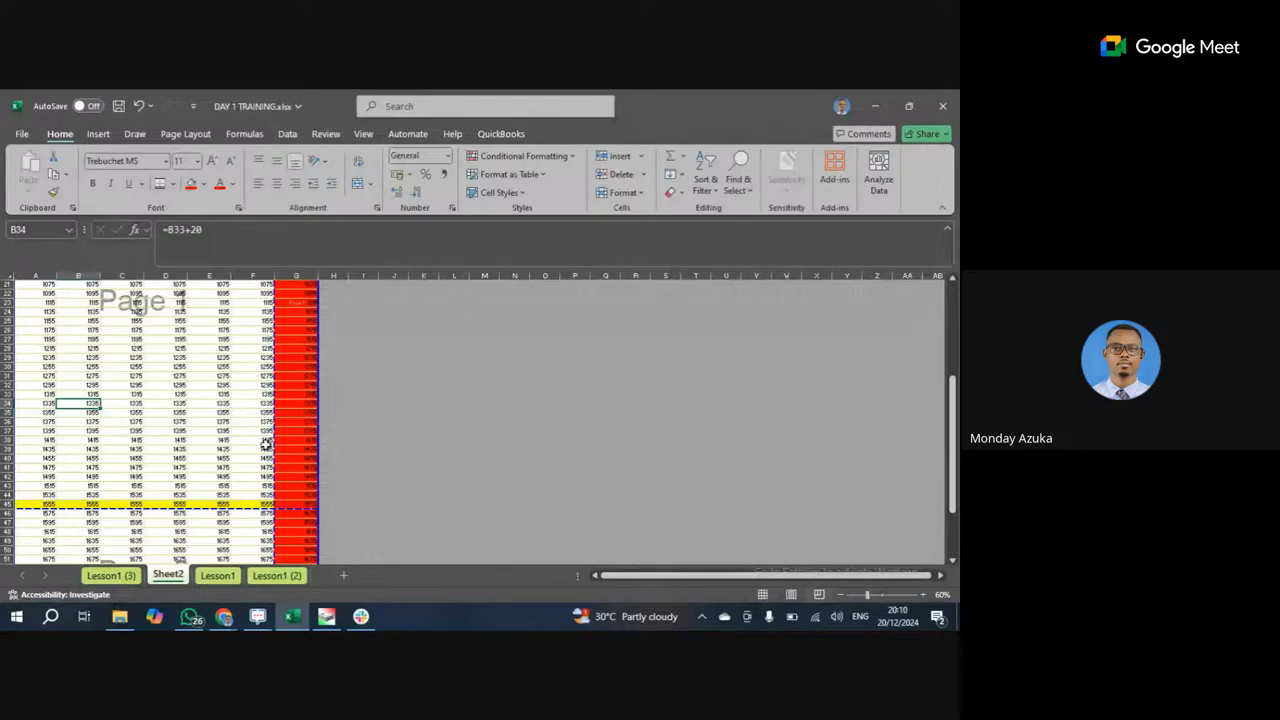
{"action": "scroll", "coordinate": [267, 391], "scroll_direction": "down", "scroll_amount": 4}
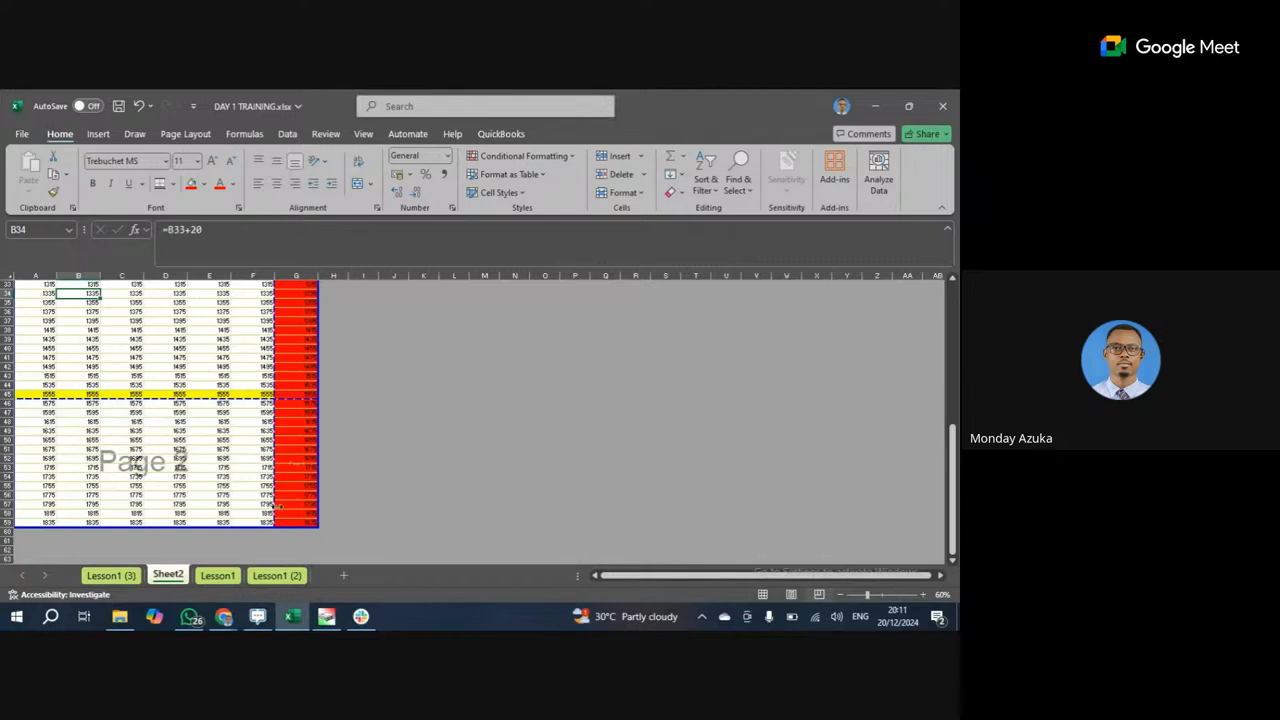
{"action": "left_click_drag", "start_coordinate": [313, 524], "coordinate": [314, 530]}
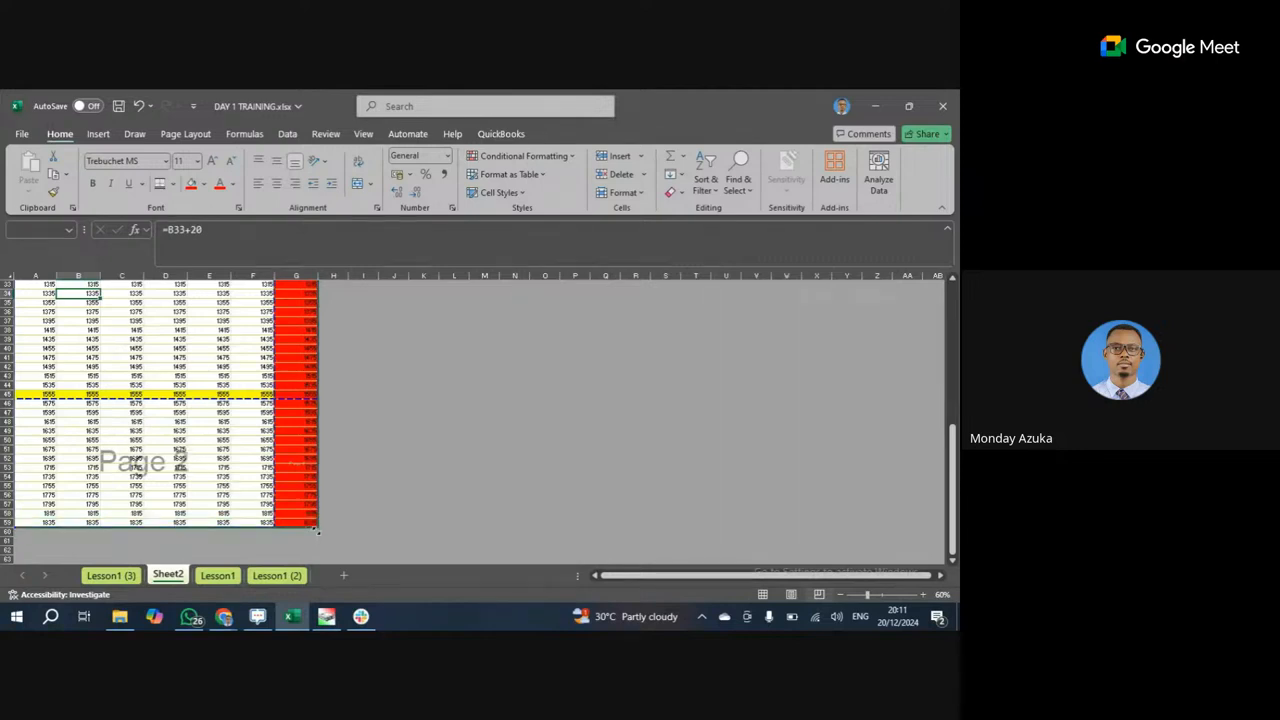
{"action": "left_click", "coordinate": [355, 486]}
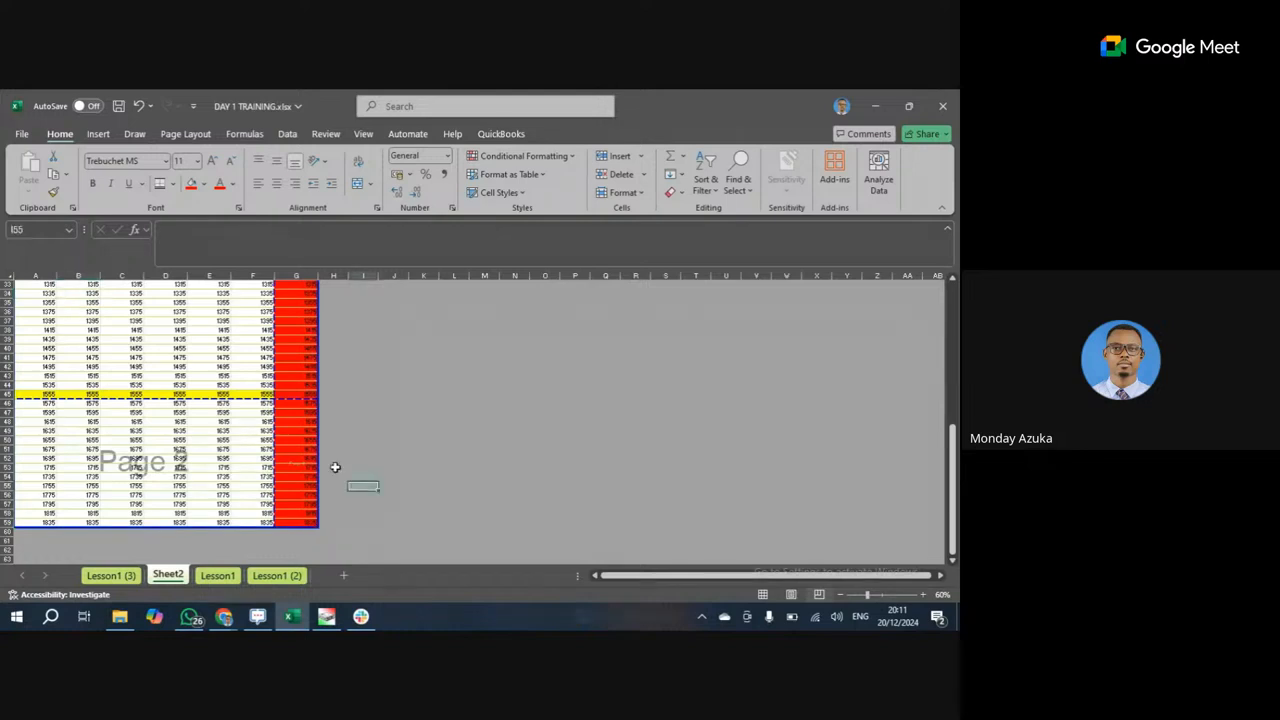
Recheck the print preview, then move the horizontal page break from row 45 down below row 47.
{"action": "left_click", "coordinate": [23, 134]}
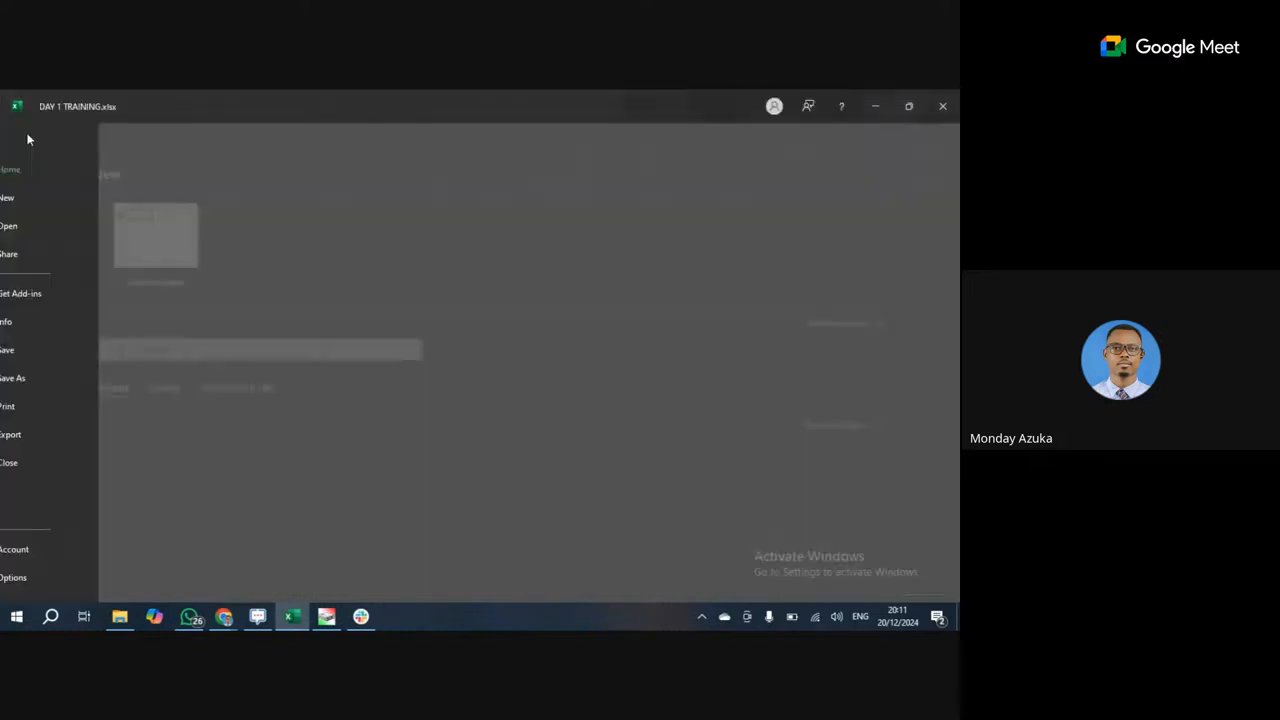
{"action": "left_click", "coordinate": [55, 407]}
{"action": "scroll", "coordinate": [635, 483], "scroll_direction": "down", "scroll_amount": 1}
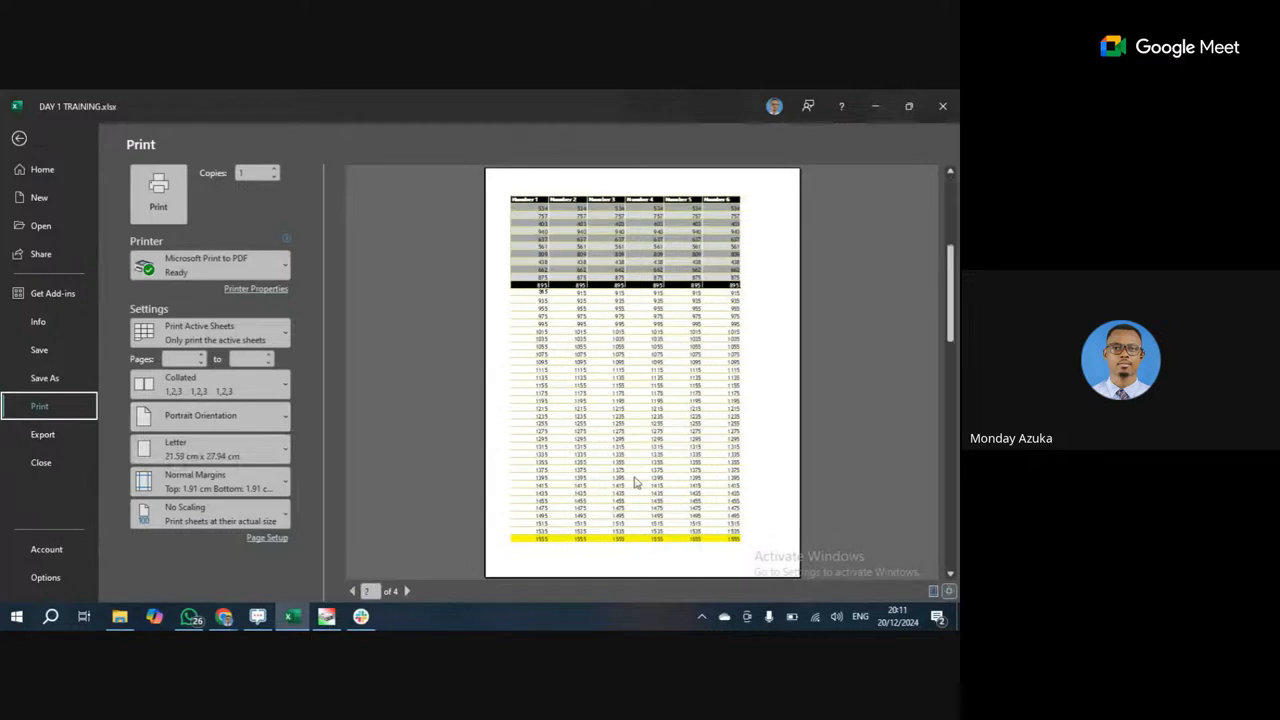
{"action": "left_click", "coordinate": [19, 138]}
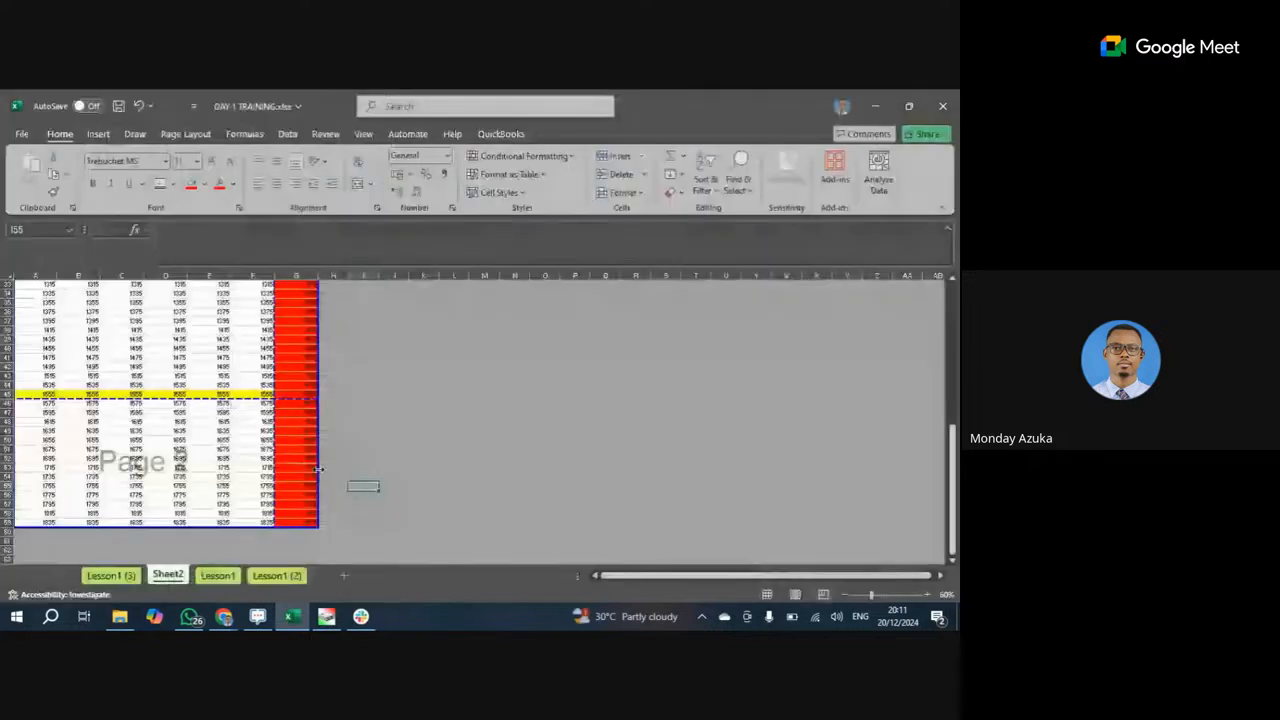
{"action": "left_click", "coordinate": [305, 514]}
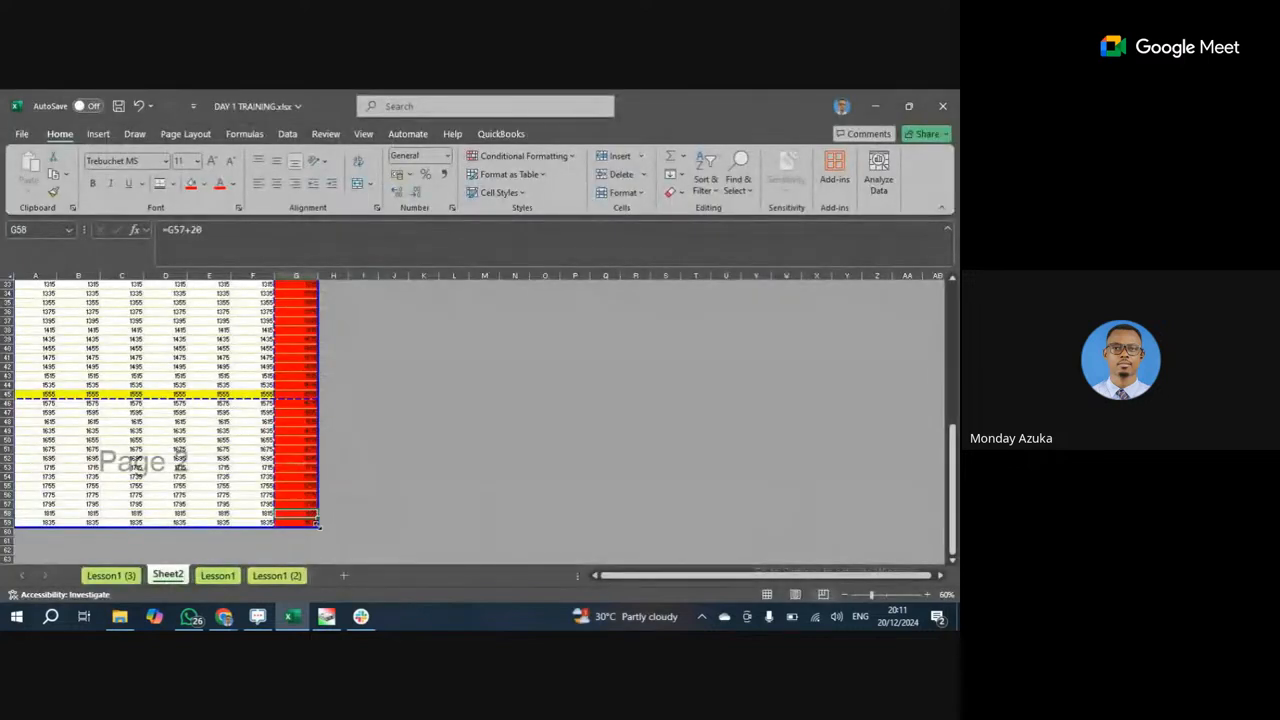
{"action": "left_click_drag", "start_coordinate": [253, 409], "coordinate": [252, 397]}
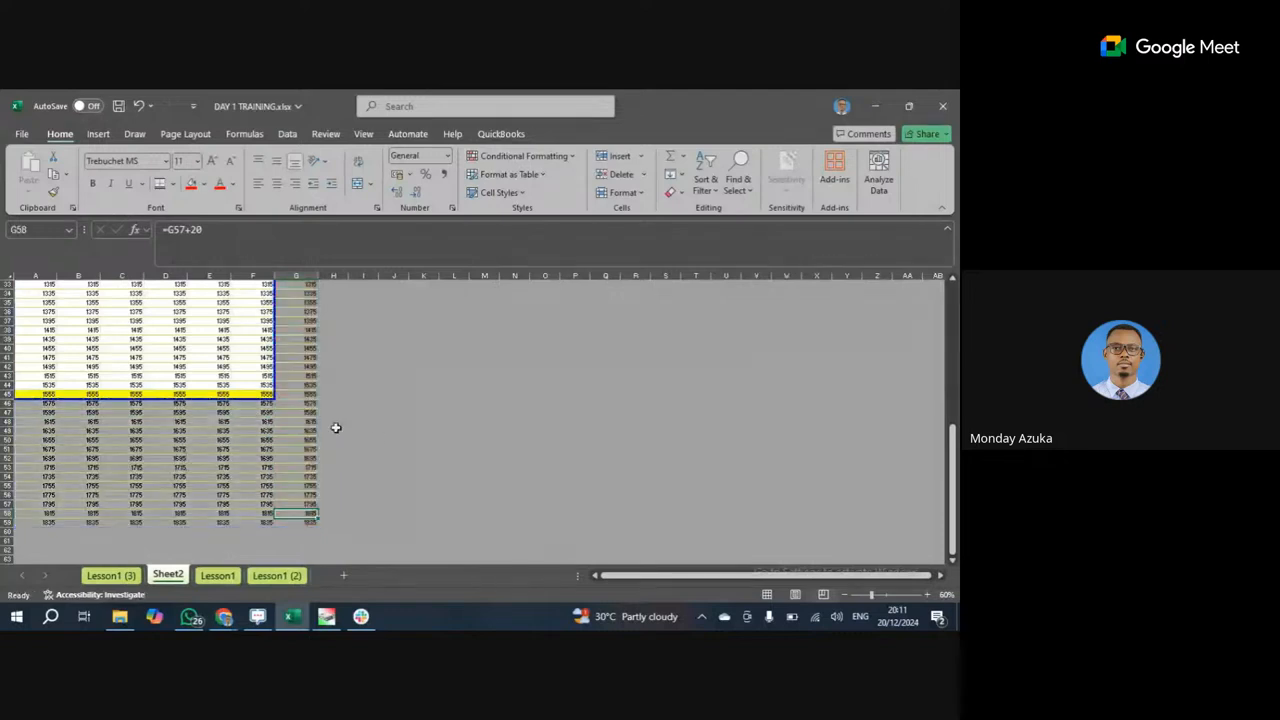
{"action": "left_click", "coordinate": [380, 441]}
{"action": "scroll", "coordinate": [235, 408], "scroll_direction": "up", "scroll_amount": 2}
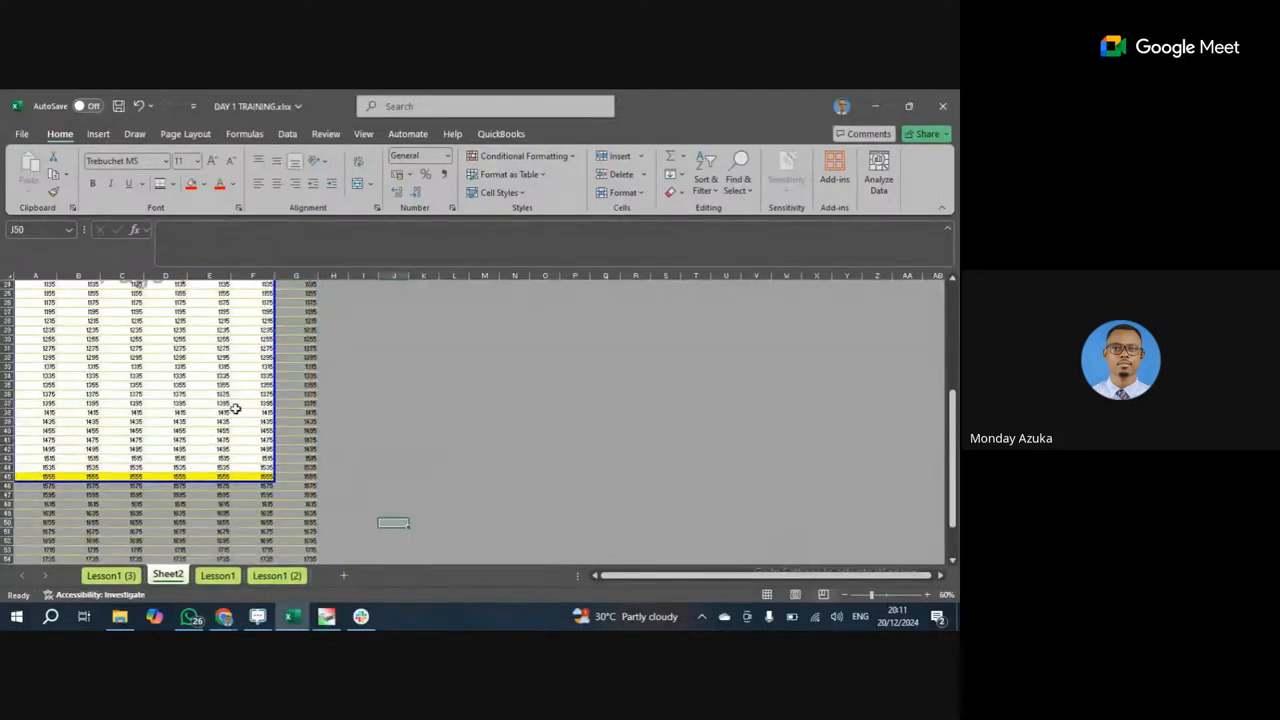
{"action": "scroll", "coordinate": [236, 410], "scroll_direction": "up", "scroll_amount": 3}
{"action": "scroll", "coordinate": [252, 448], "scroll_direction": "down", "scroll_amount": 4}
{"action": "left_click_drag", "start_coordinate": [275, 454], "coordinate": [307, 521]}
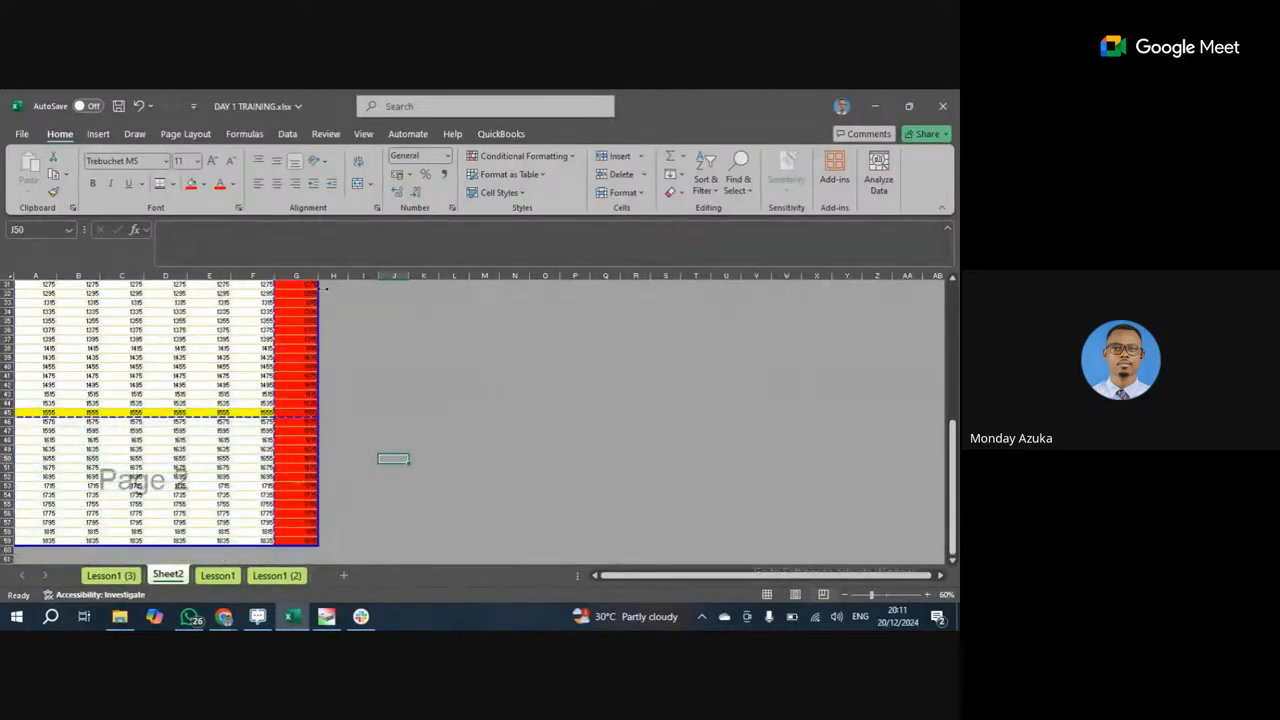
Stretch the vertical page border so the printed page includes red column G.
{"action": "left_click_drag", "start_coordinate": [323, 289], "coordinate": [315, 289]}
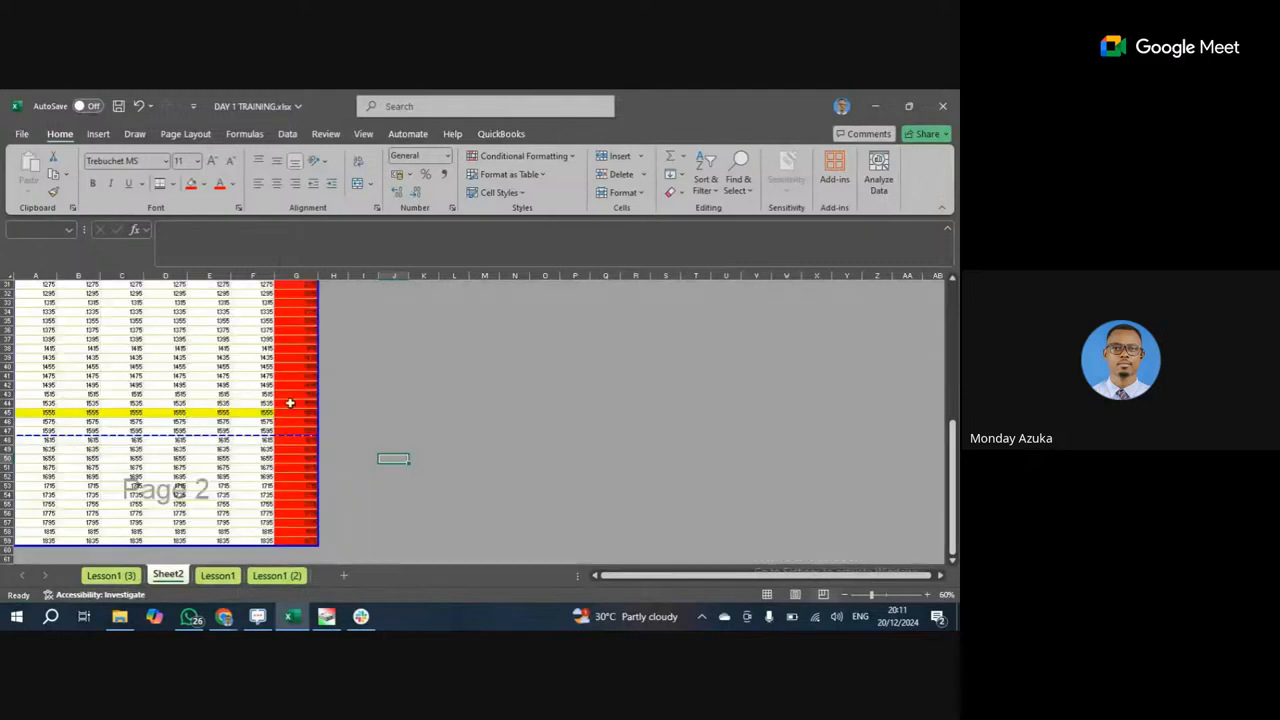
{"action": "scroll", "coordinate": [298, 345], "scroll_direction": "up", "scroll_amount": 2}
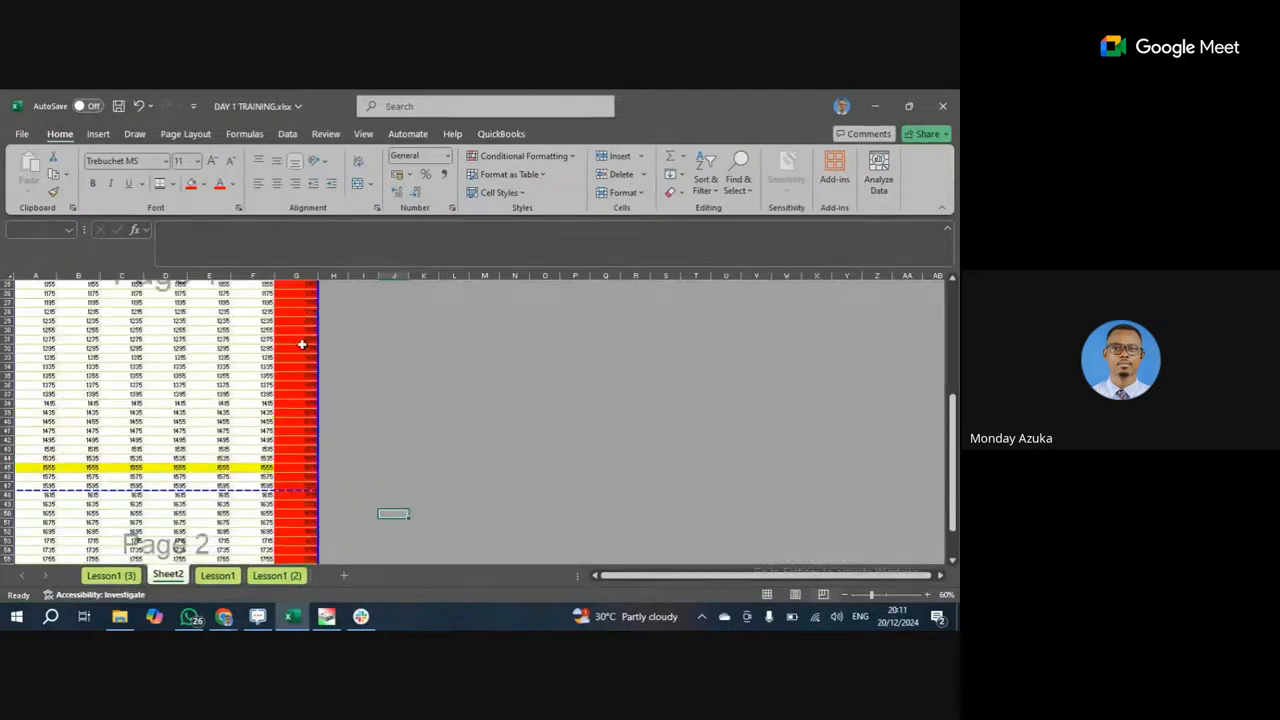
{"action": "scroll", "coordinate": [302, 344], "scroll_direction": "up", "scroll_amount": 8}
{"action": "left_click", "coordinate": [364, 322]}
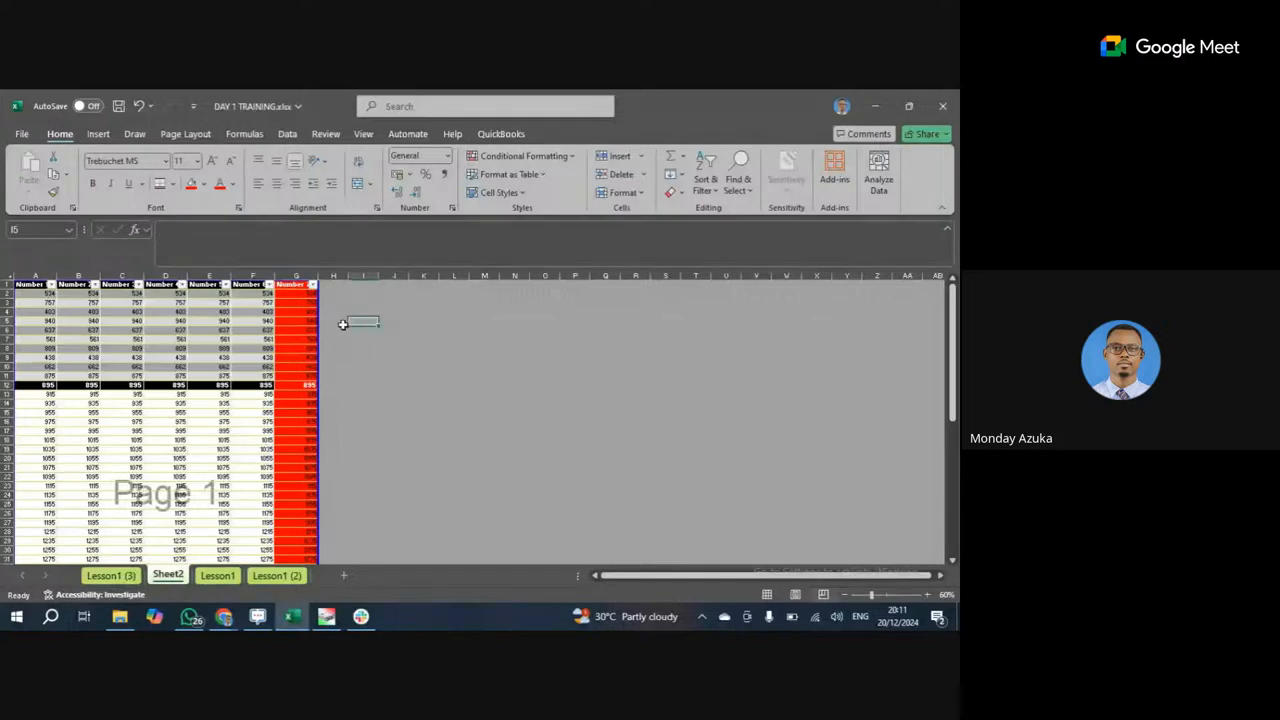
{"action": "left_click", "coordinate": [21, 133]}
Preview both printed pages to check where the page break falls.
{"action": "left_click", "coordinate": [40, 405]}
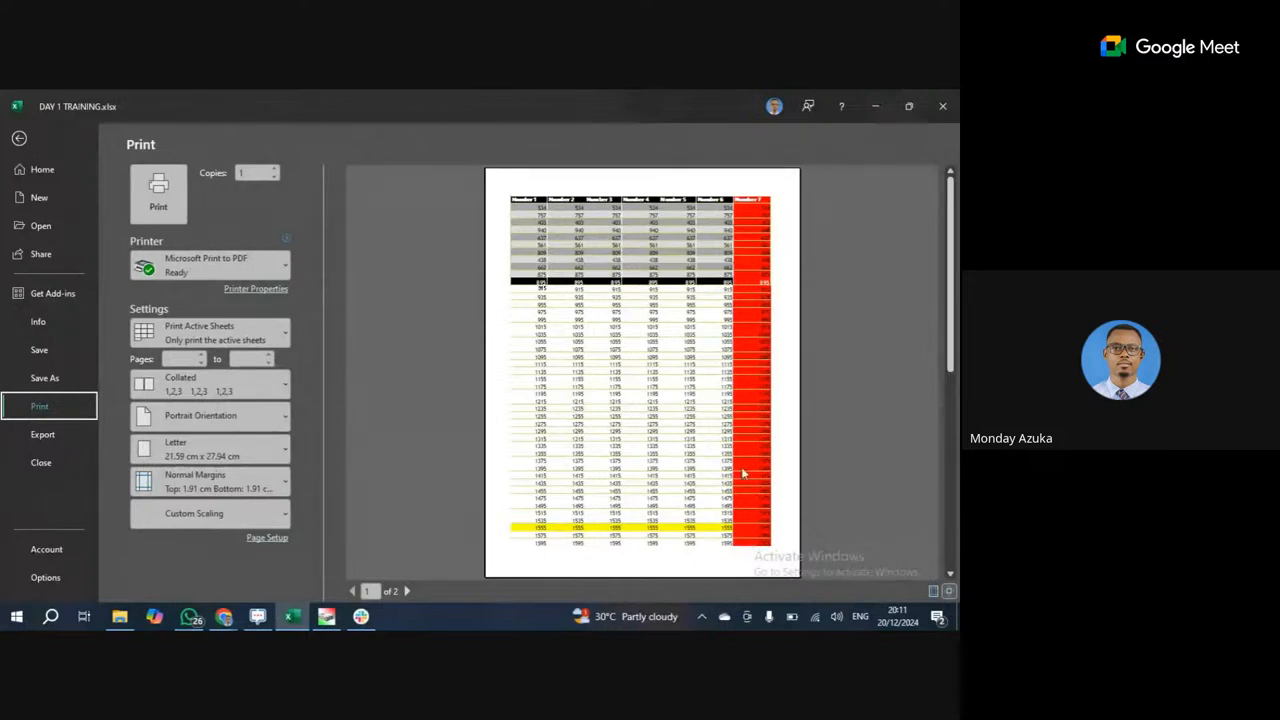
{"action": "left_click", "coordinate": [406, 591]}
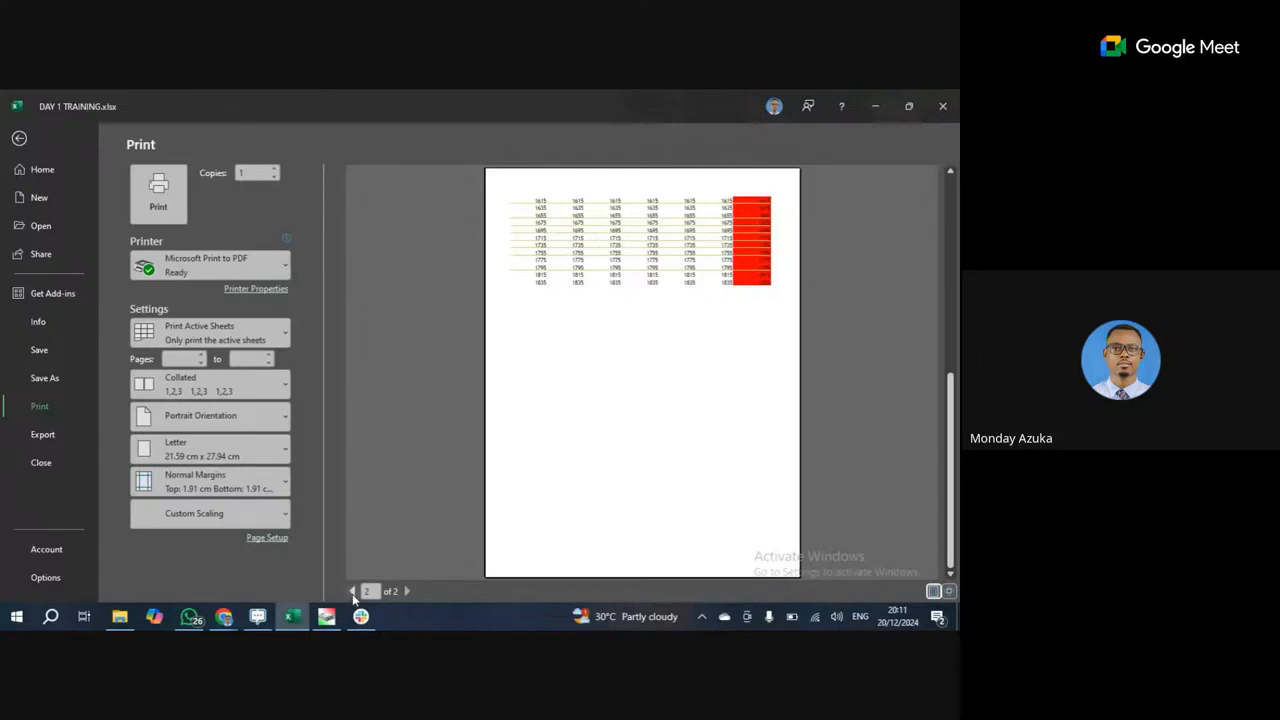
{"action": "left_click", "coordinate": [352, 591]}
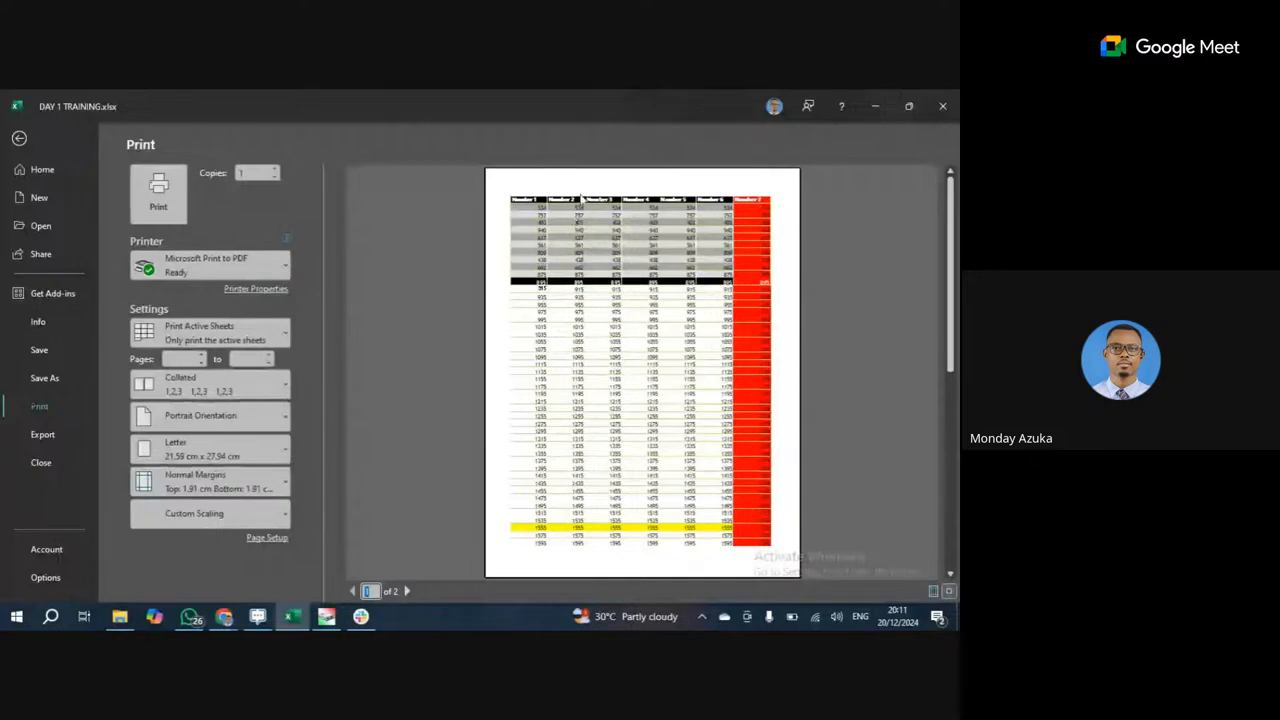
{"action": "left_click", "coordinate": [19, 138]}
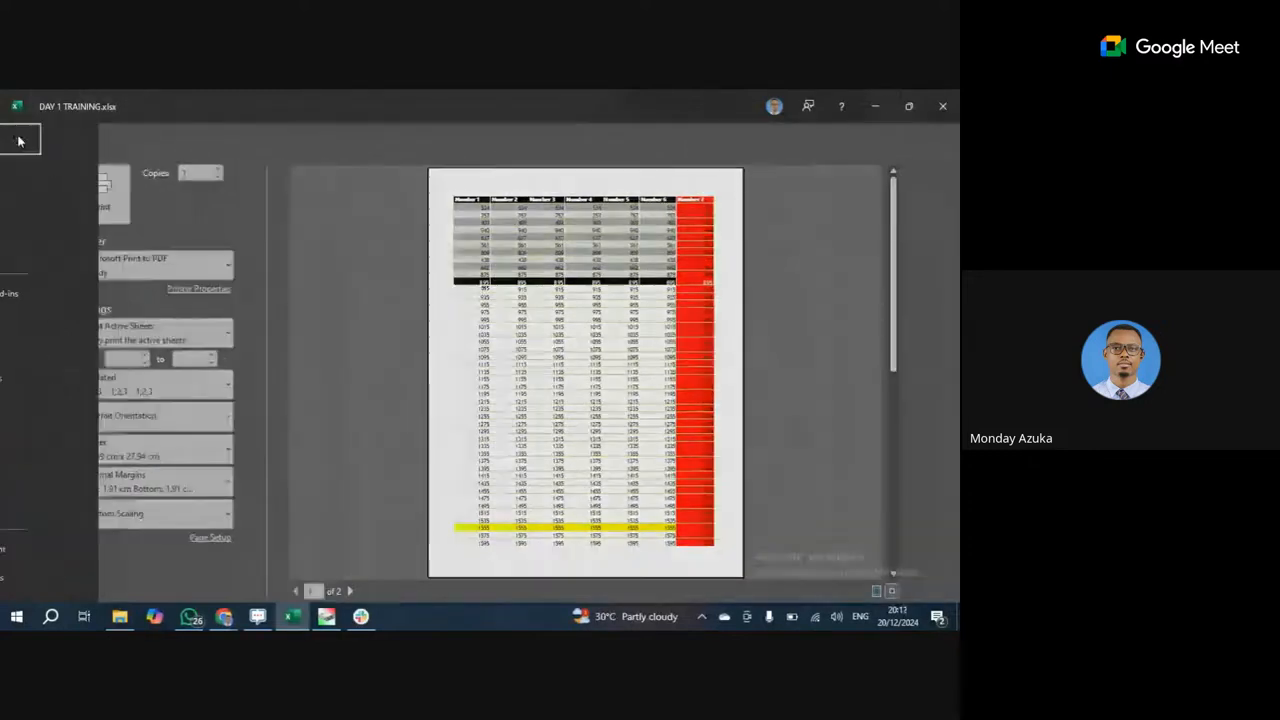
Undo the change so the page break is back below row 45, then return to Normal view.
{"action": "scroll", "coordinate": [148, 373], "scroll_direction": "down", "scroll_amount": 15}
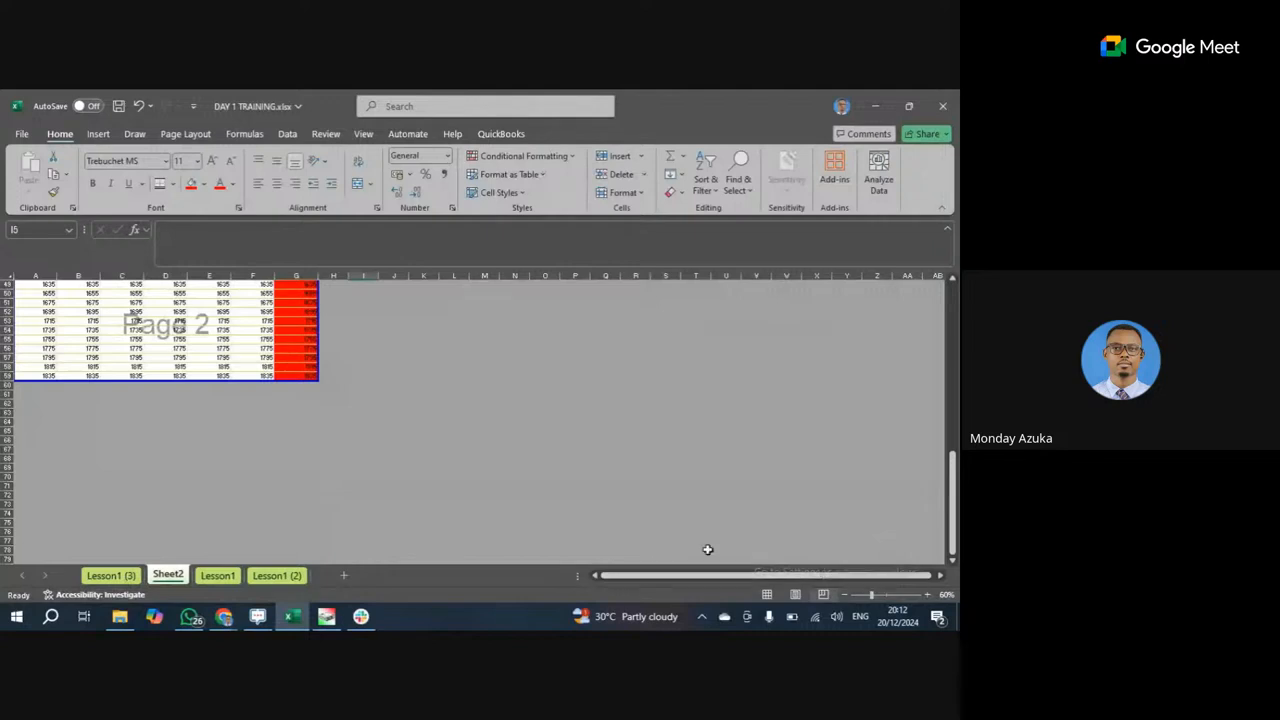
{"action": "scroll", "coordinate": [565, 467], "scroll_direction": "up", "scroll_amount": 2}
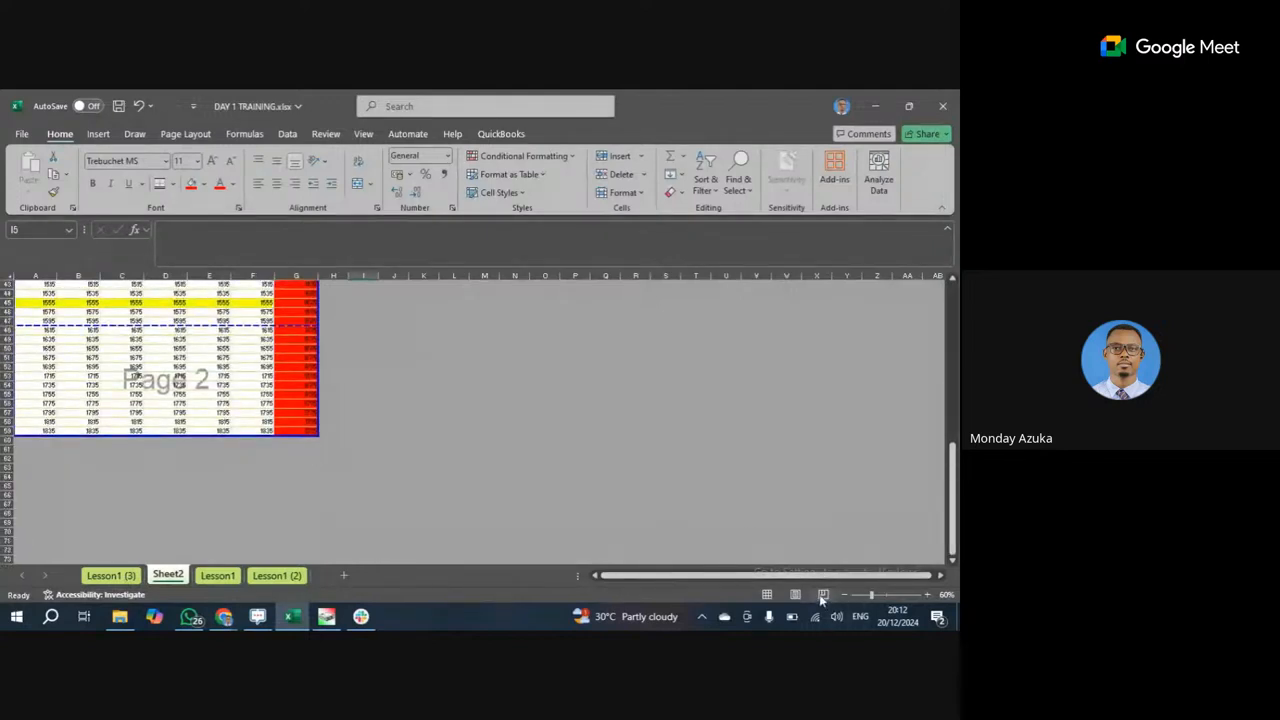
{"action": "left_click", "coordinate": [122, 376]}
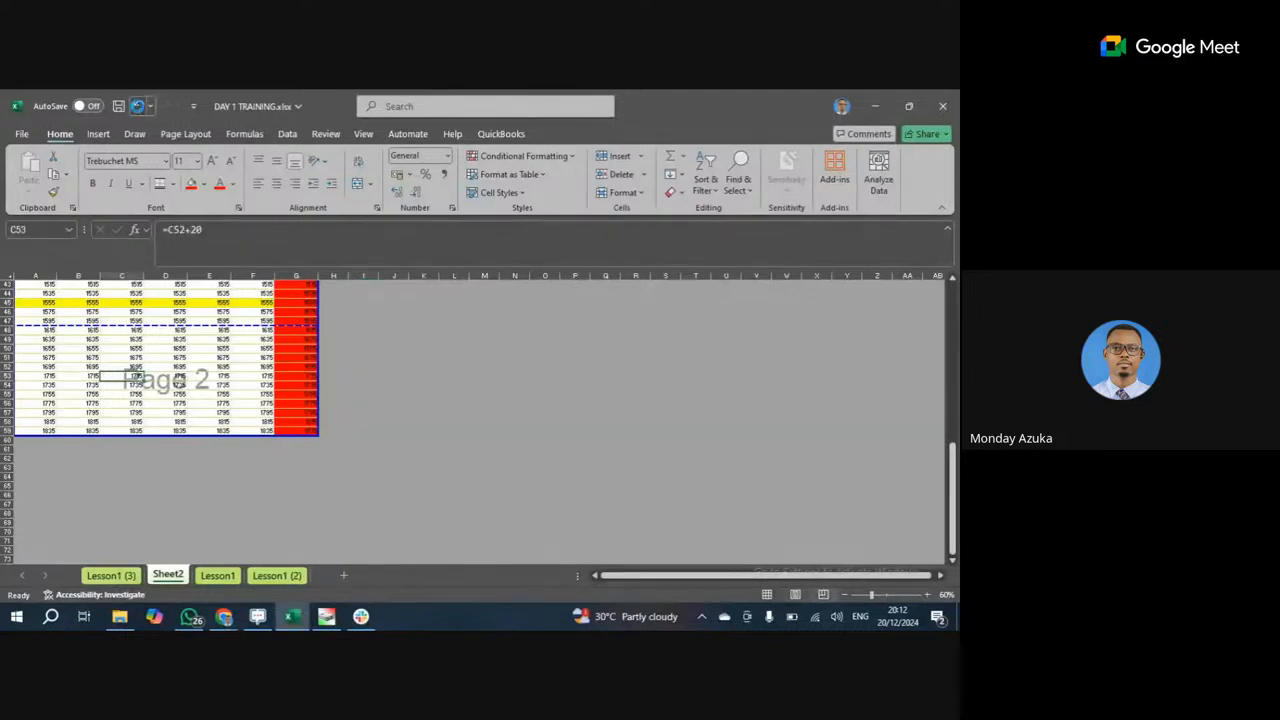
{"action": "left_click", "coordinate": [139, 107]}
{"action": "left_click", "coordinate": [139, 108]}
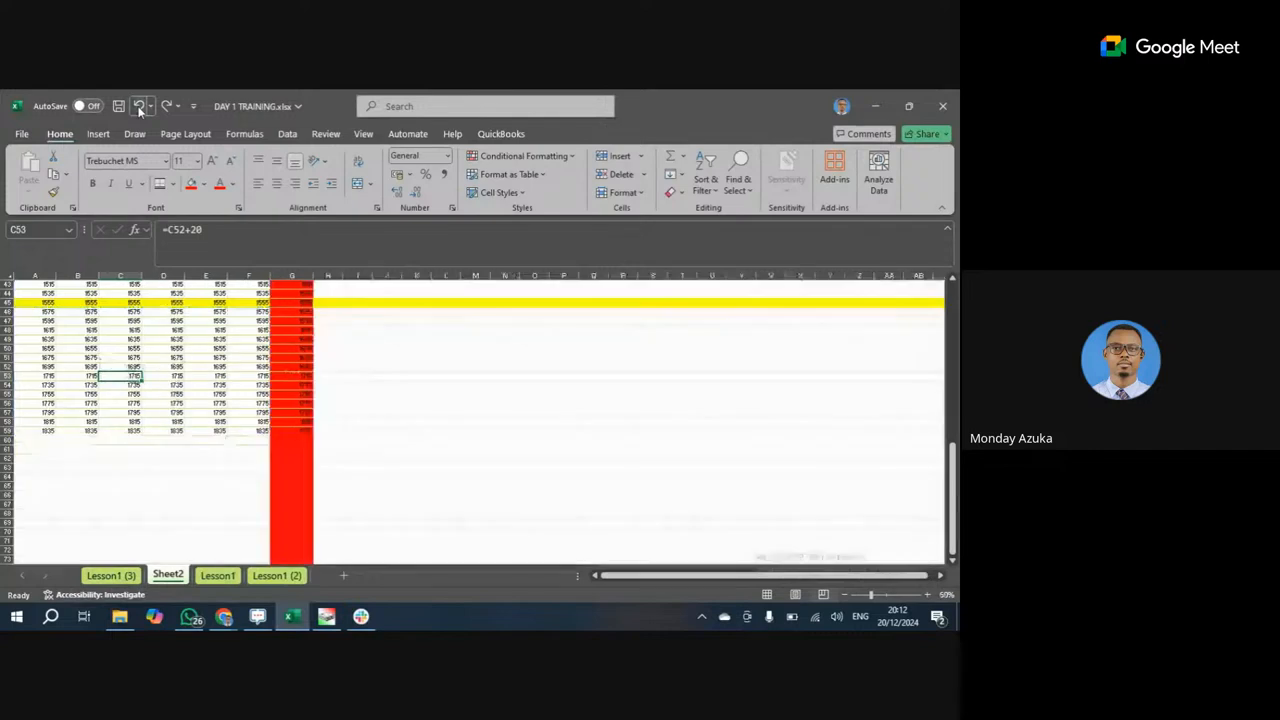
Browse the Page Layout Orientation and Size options for Sheet2.
{"action": "left_click", "coordinate": [139, 108]}
{"action": "scroll", "coordinate": [298, 398], "scroll_direction": "up", "scroll_amount": 1}
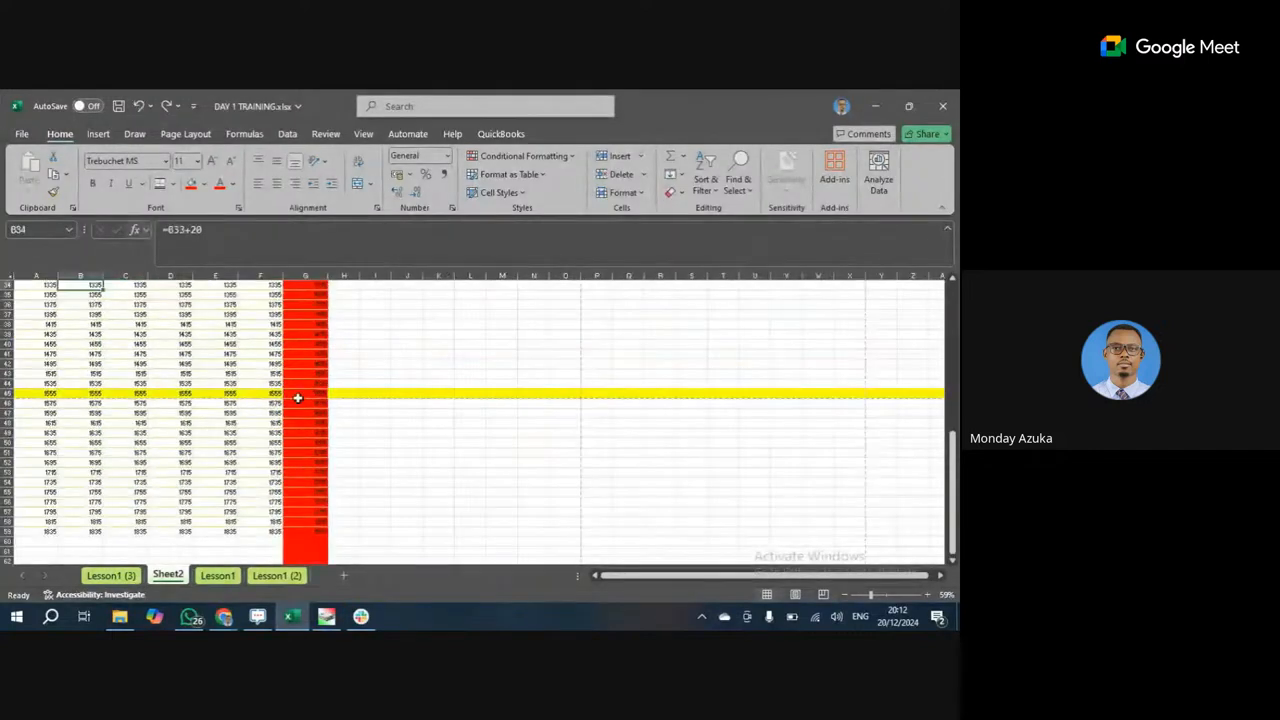
{"action": "scroll", "coordinate": [298, 398], "scroll_direction": "up", "scroll_amount": 1}
{"action": "left_click", "coordinate": [343, 426]}
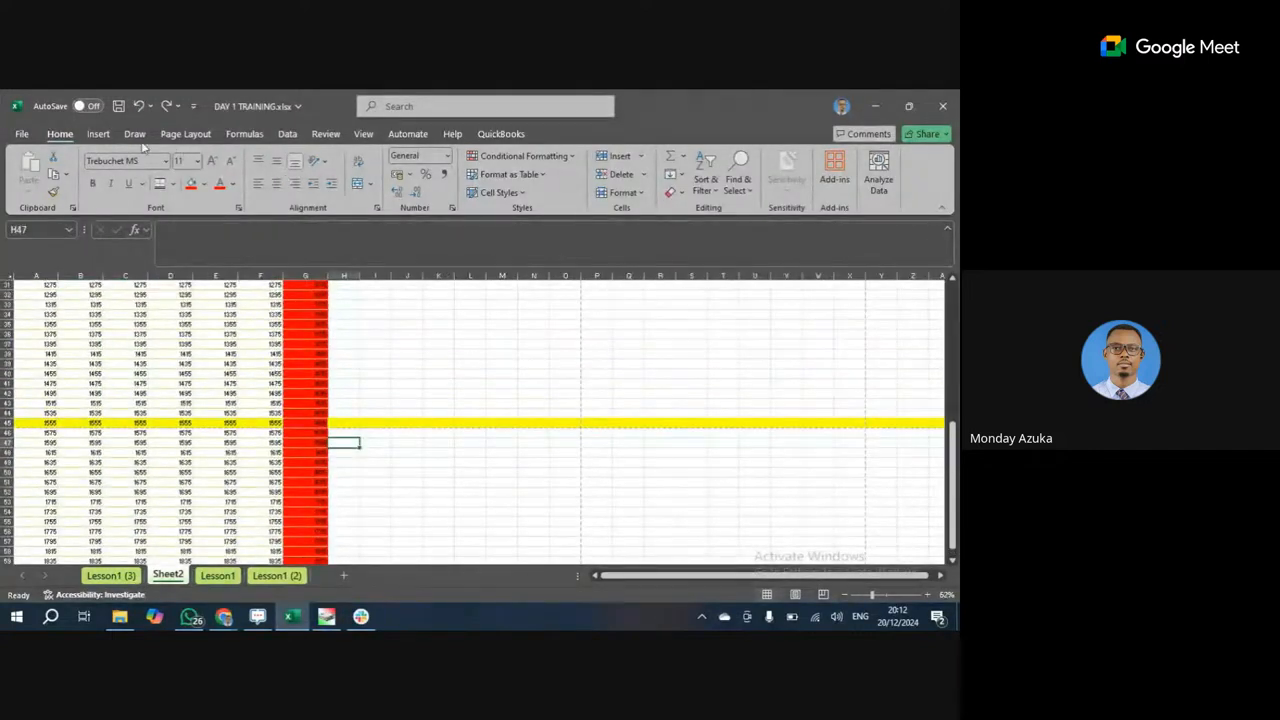
{"action": "left_click", "coordinate": [185, 133]}
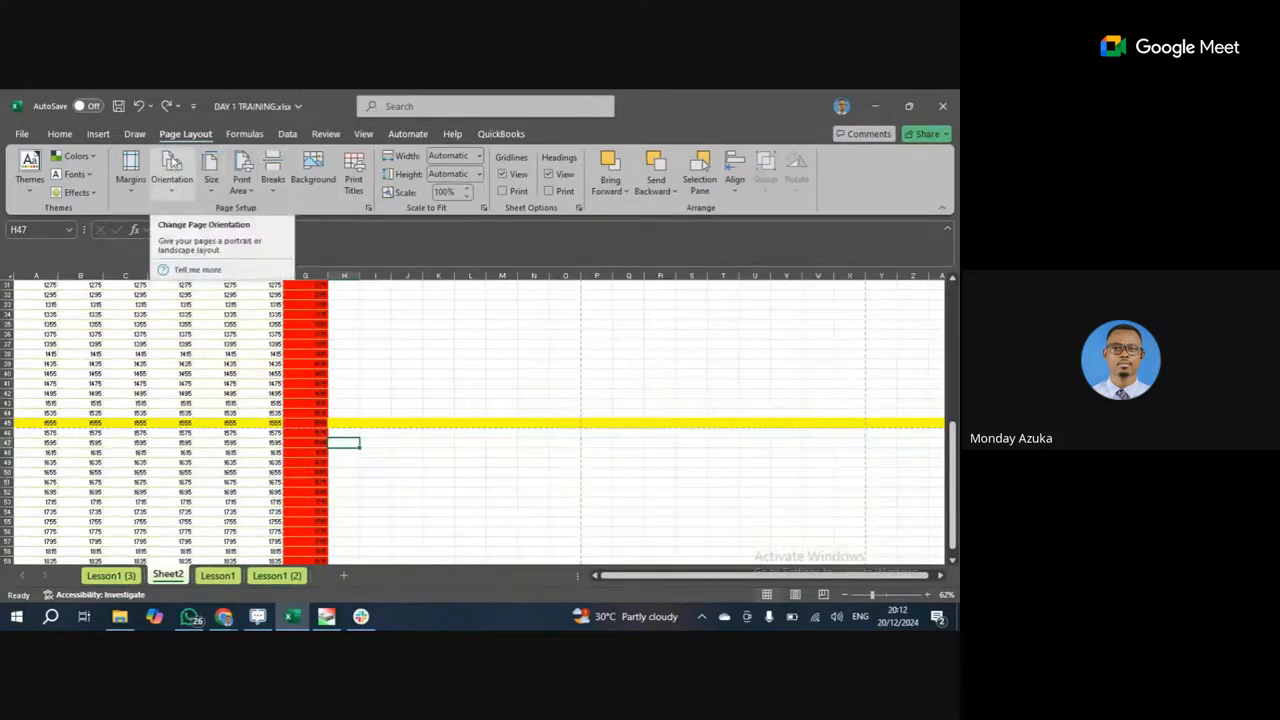
{"action": "left_click", "coordinate": [175, 193]}
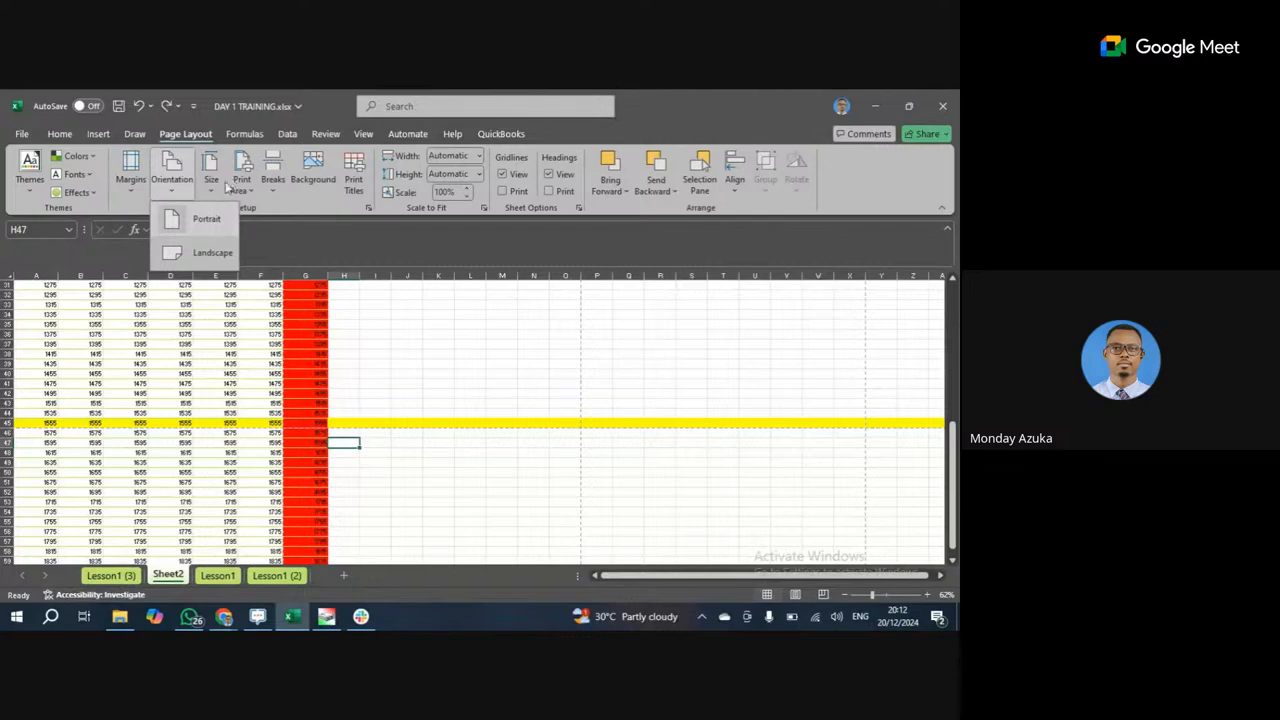
{"action": "left_click", "coordinate": [213, 178]}
Look over the Print Area options unchanged, then choose a sheet Background picture.
{"action": "left_click", "coordinate": [213, 178]}
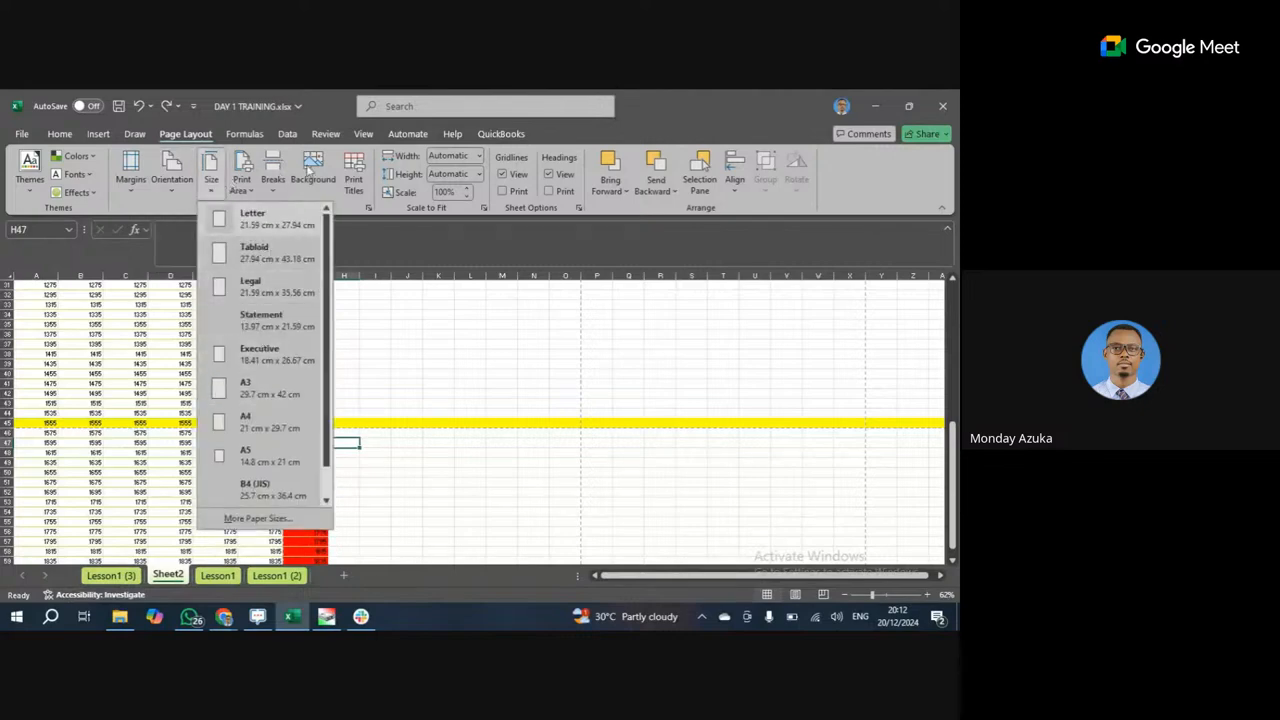
{"action": "left_click", "coordinate": [248, 190]}
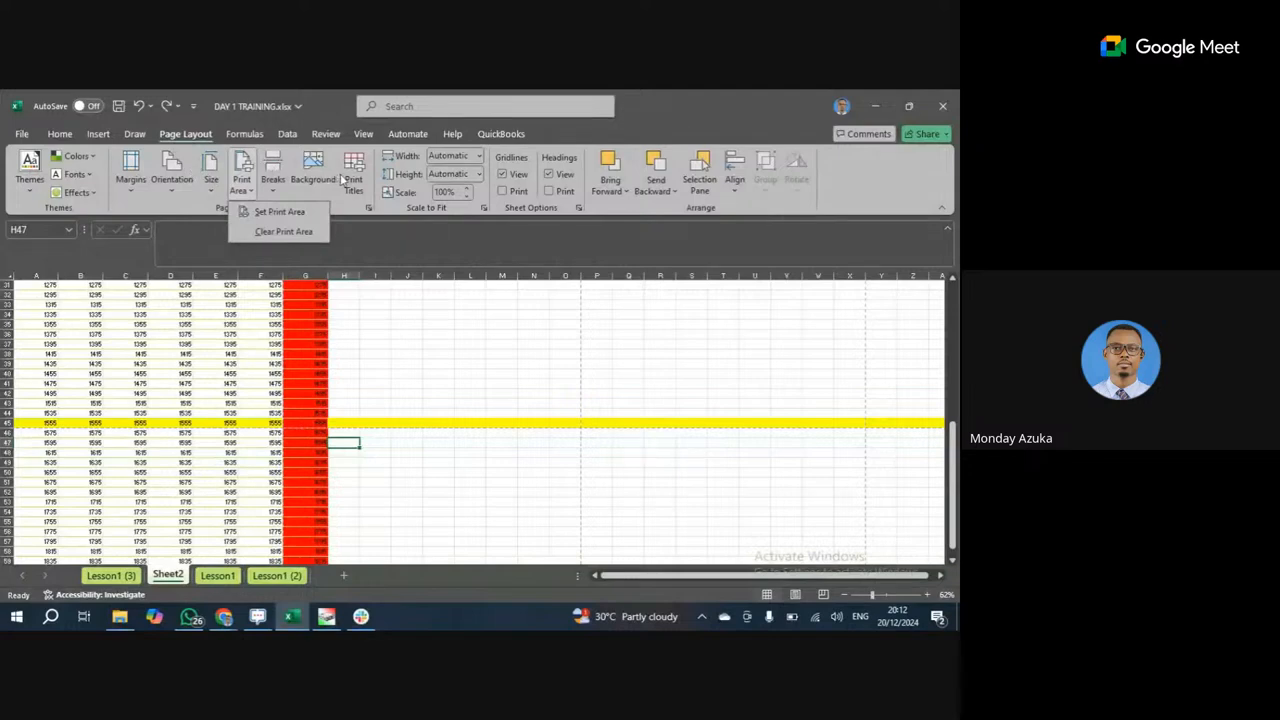
{"action": "left_click", "coordinate": [304, 166]}
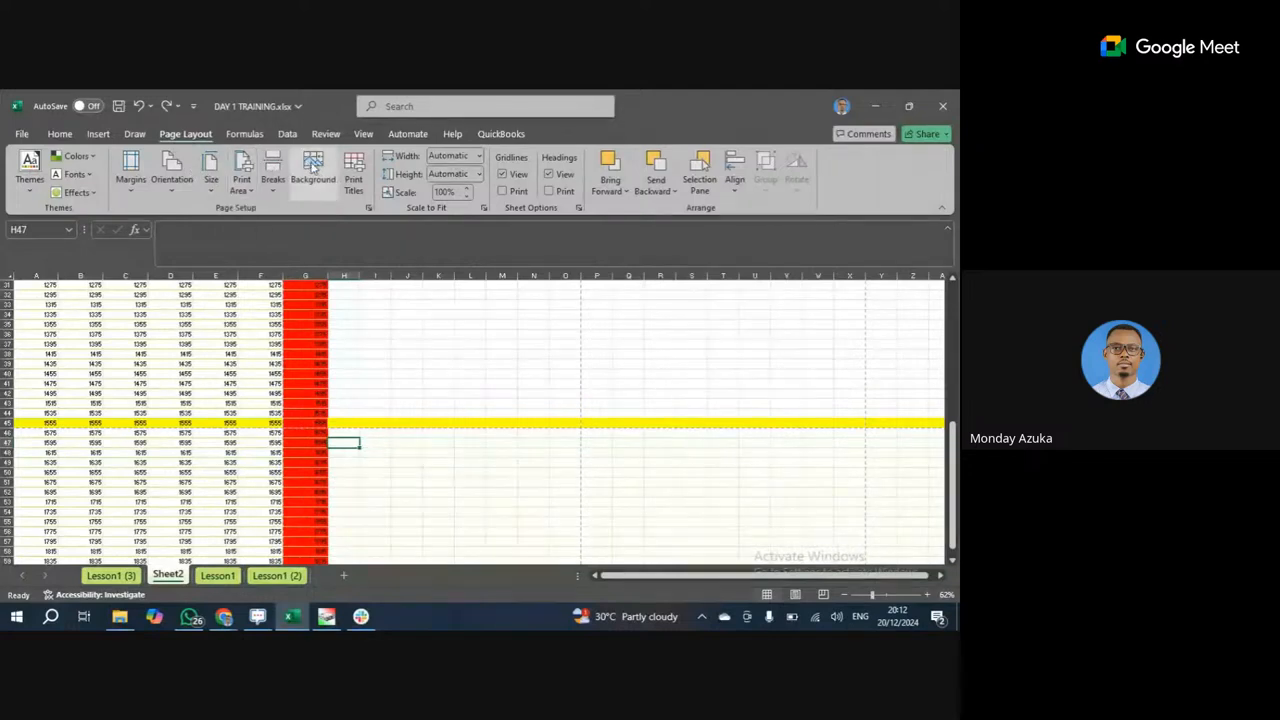
{"action": "left_click", "coordinate": [312, 166]}
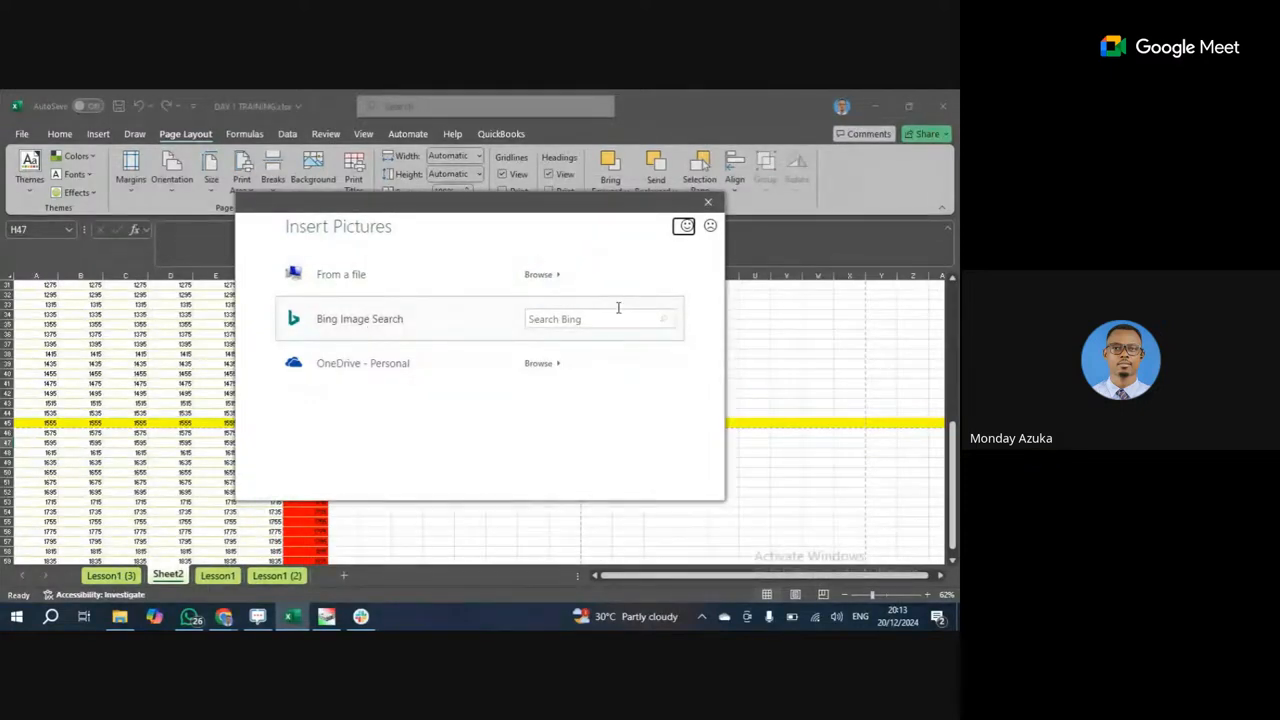
Close the Insert Pictures dialog and dismiss the Print Titles Page Setup window unchanged.
{"action": "left_click", "coordinate": [707, 205]}
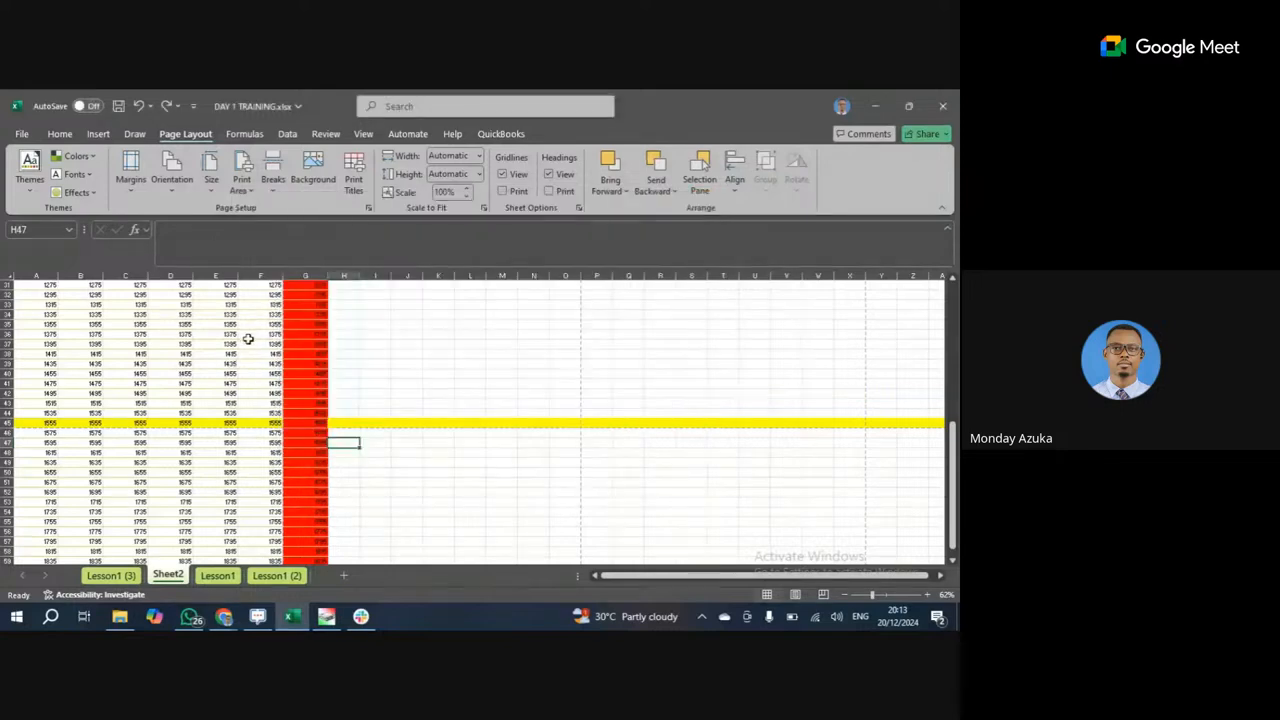
{"action": "left_click", "coordinate": [316, 167]}
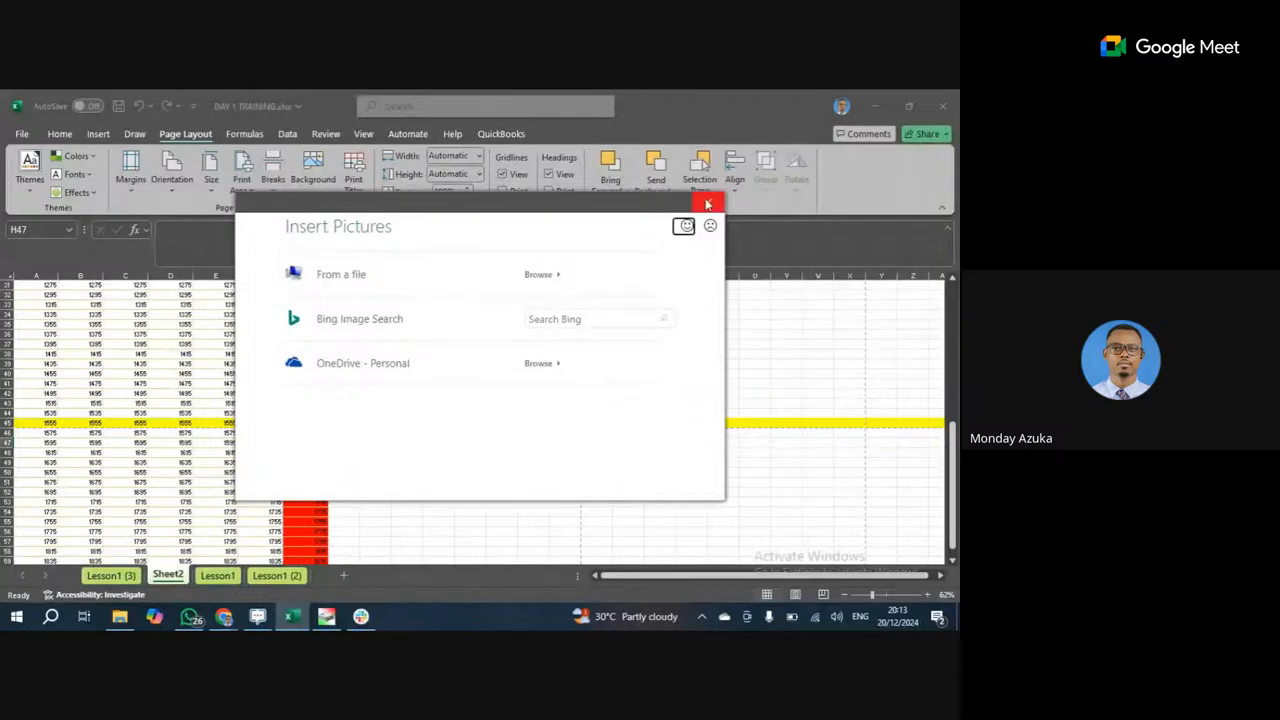
{"action": "left_click", "coordinate": [708, 201]}
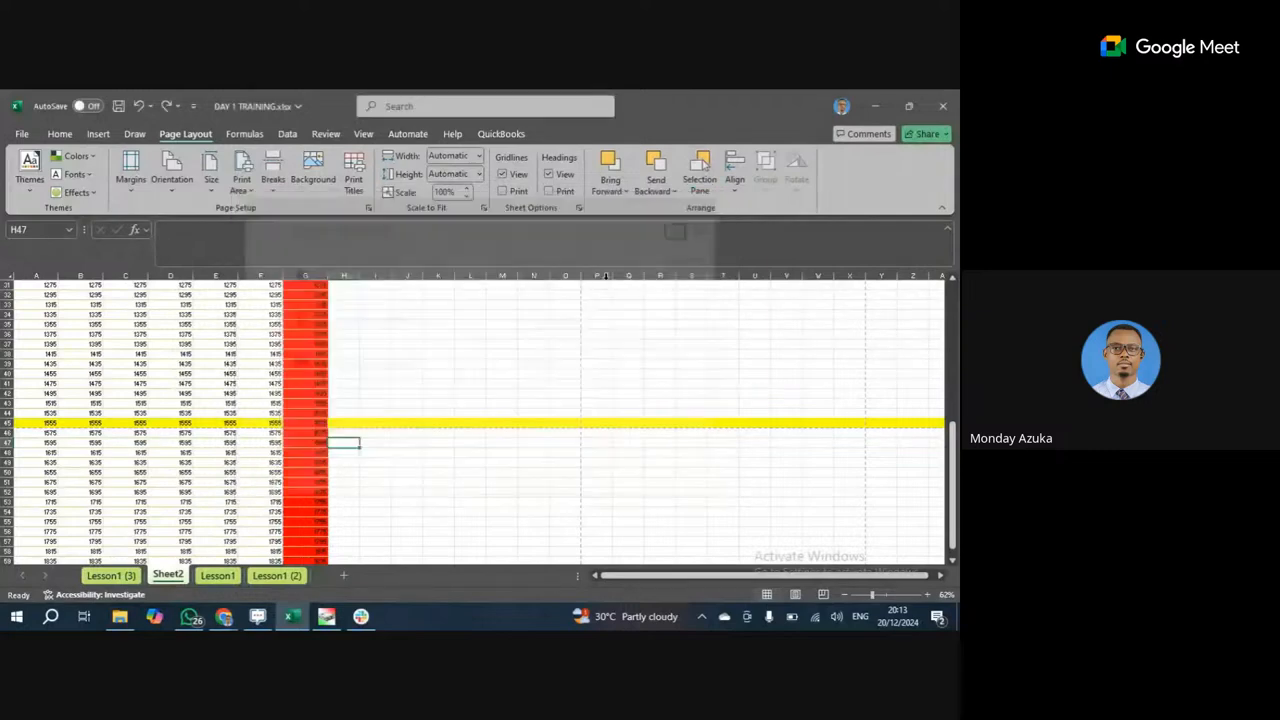
{"action": "left_click", "coordinate": [357, 172]}
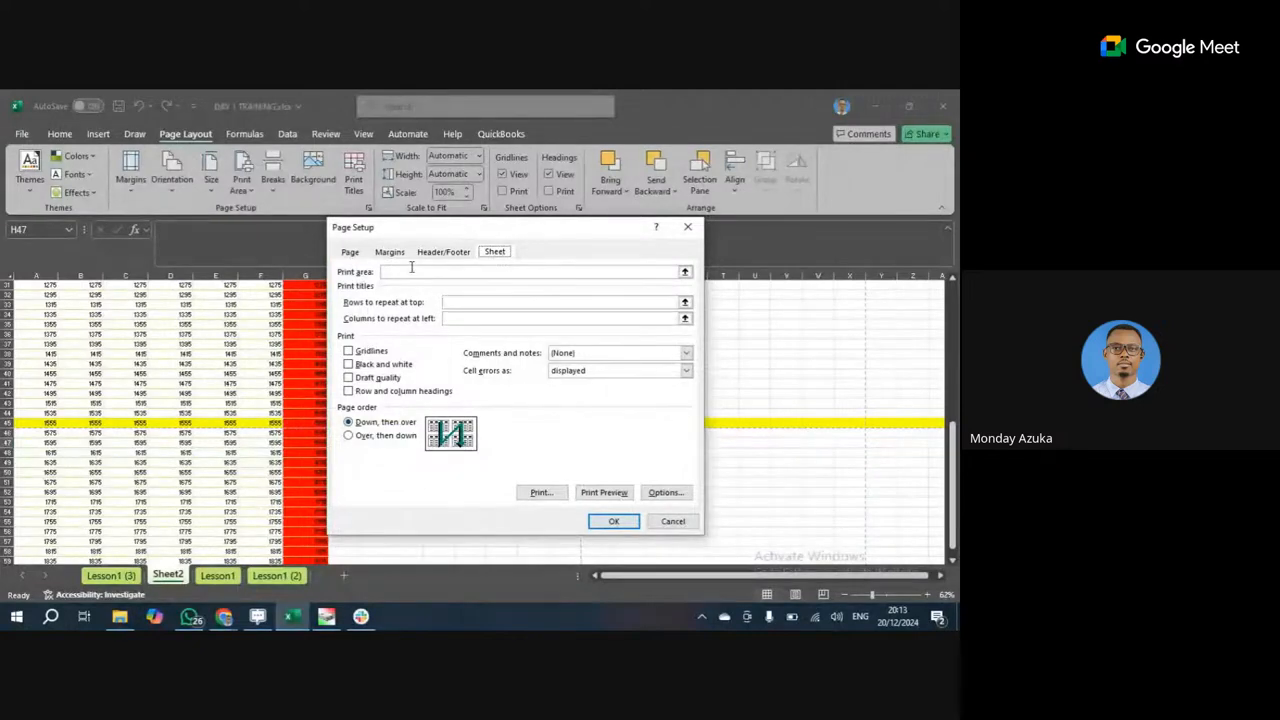
{"action": "left_click", "coordinate": [688, 227]}
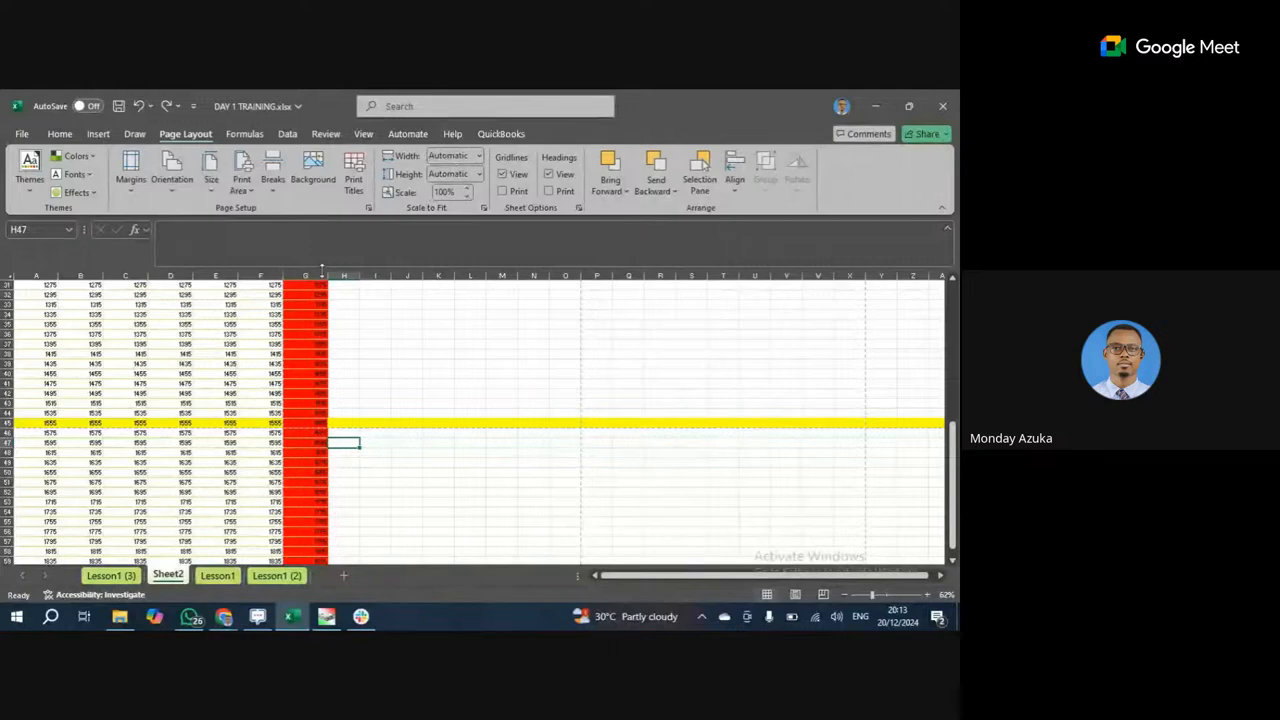
Set Scale to Fit width and height to 1 page each.
{"action": "left_click", "coordinate": [479, 158]}
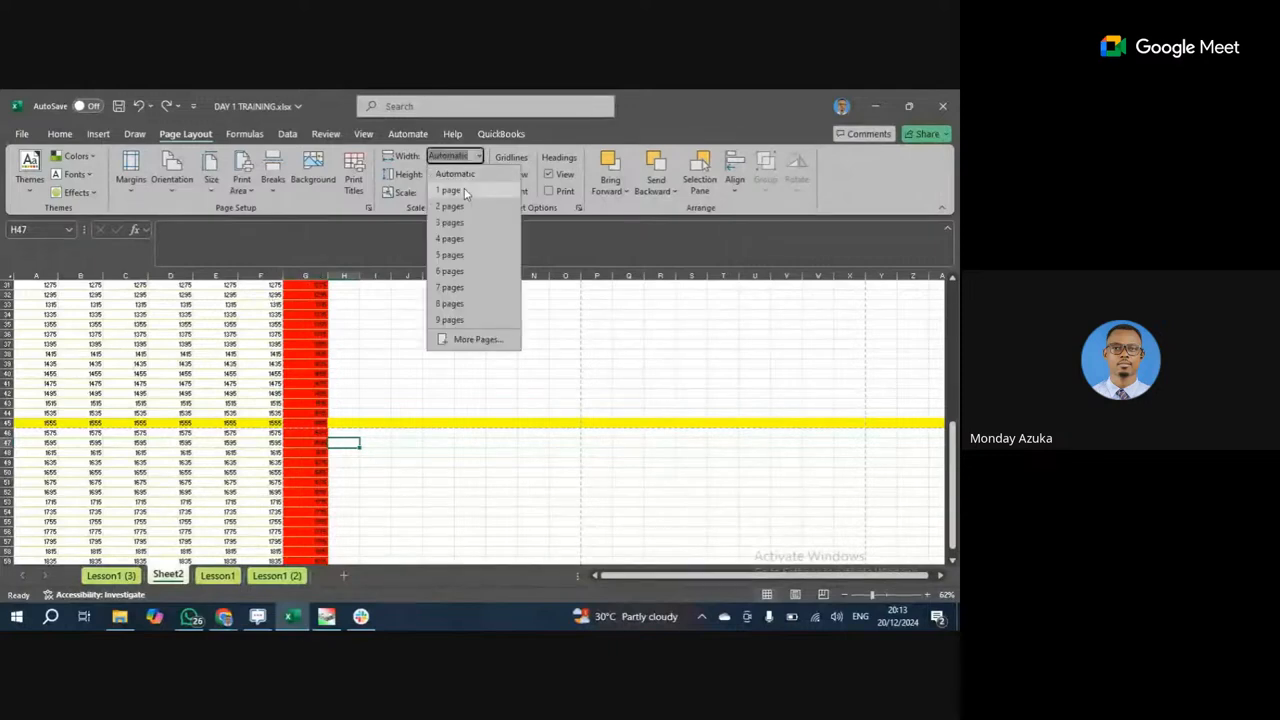
{"action": "left_click", "coordinate": [464, 190]}
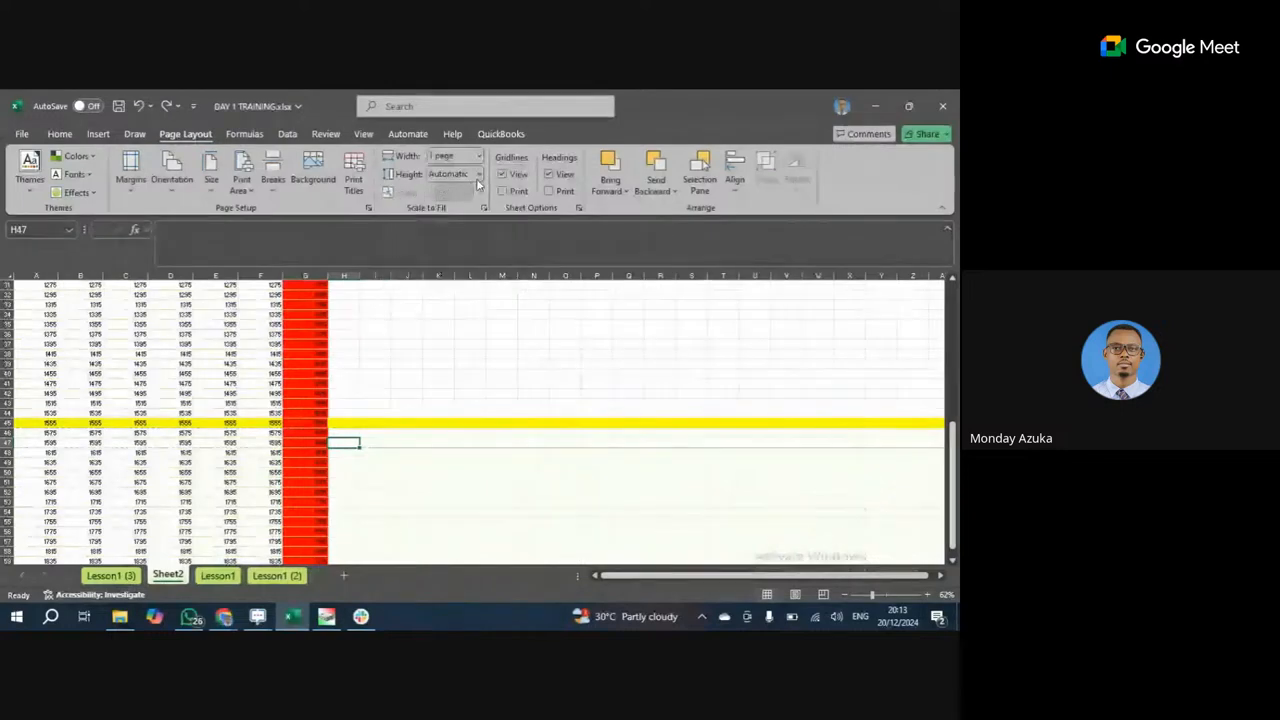
{"action": "left_click", "coordinate": [478, 175]}
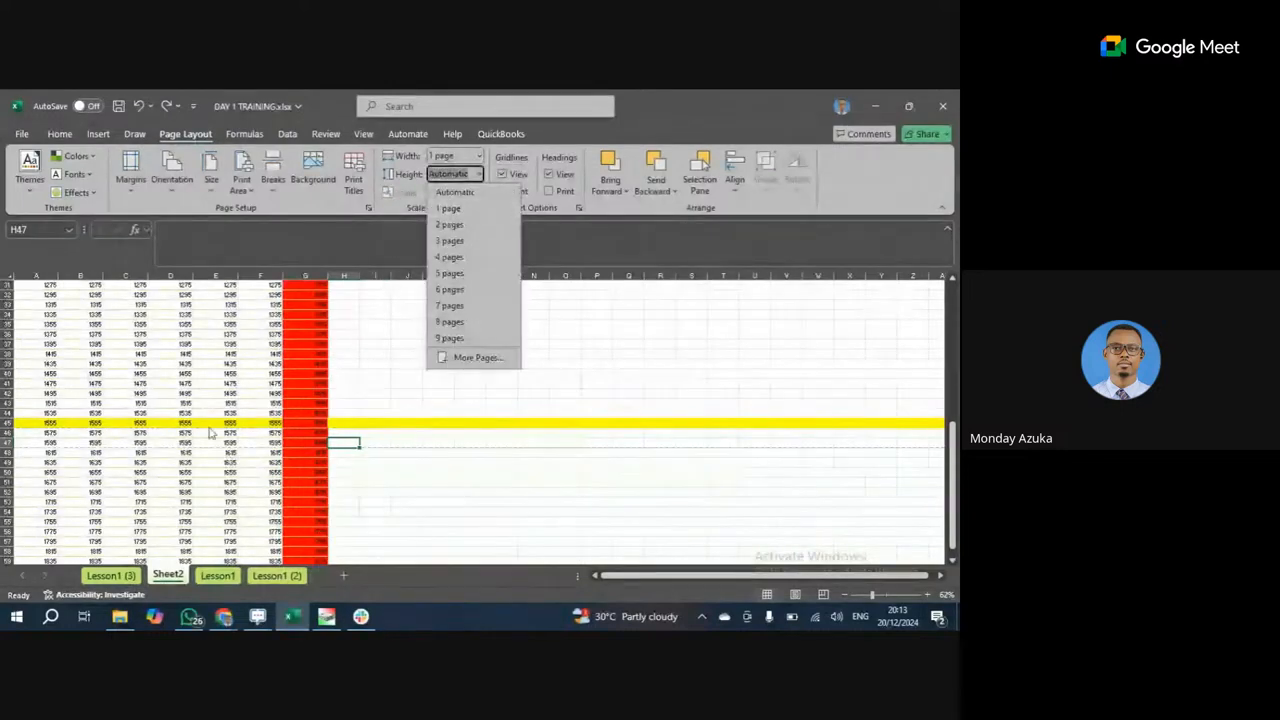
{"action": "left_click", "coordinate": [450, 182]}
{"action": "left_click", "coordinate": [480, 174]}
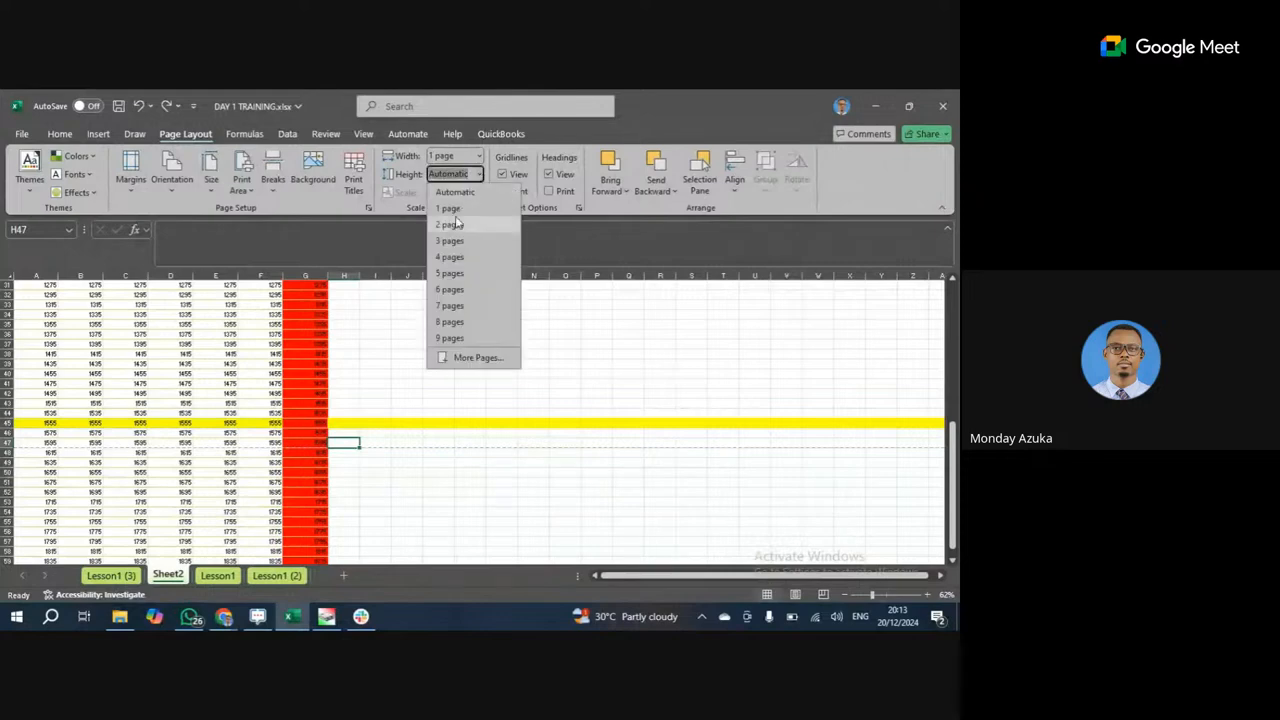
{"action": "left_click", "coordinate": [456, 210]}
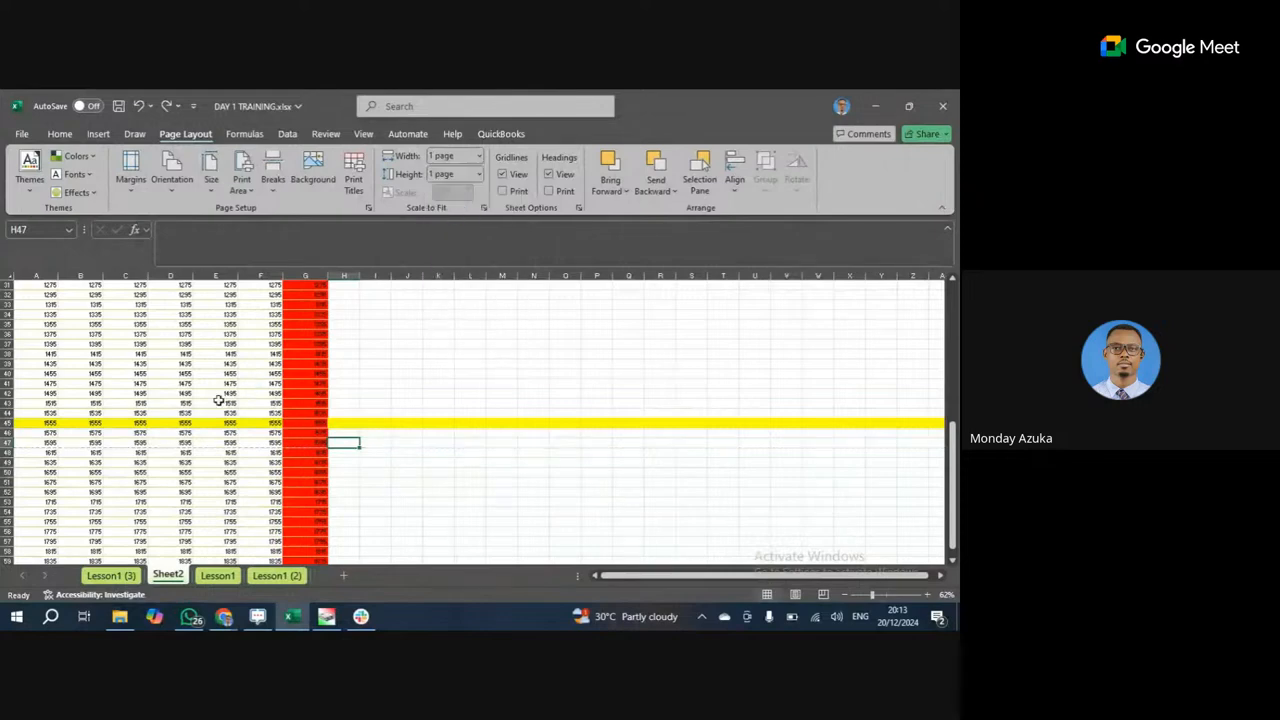
Preview the single-page printout of Sheet2 and return to the sheet.
{"action": "left_click", "coordinate": [21, 134]}
{"action": "left_click", "coordinate": [42, 406]}
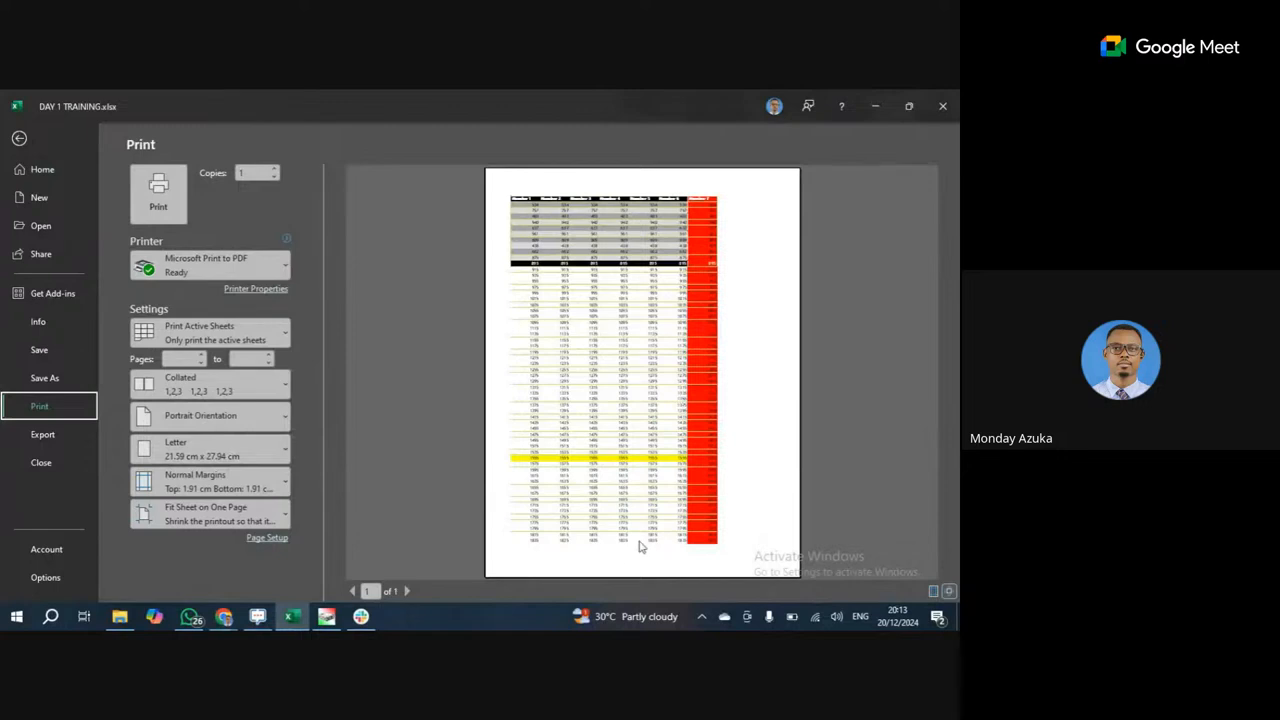
{"action": "left_click", "coordinate": [20, 139]}
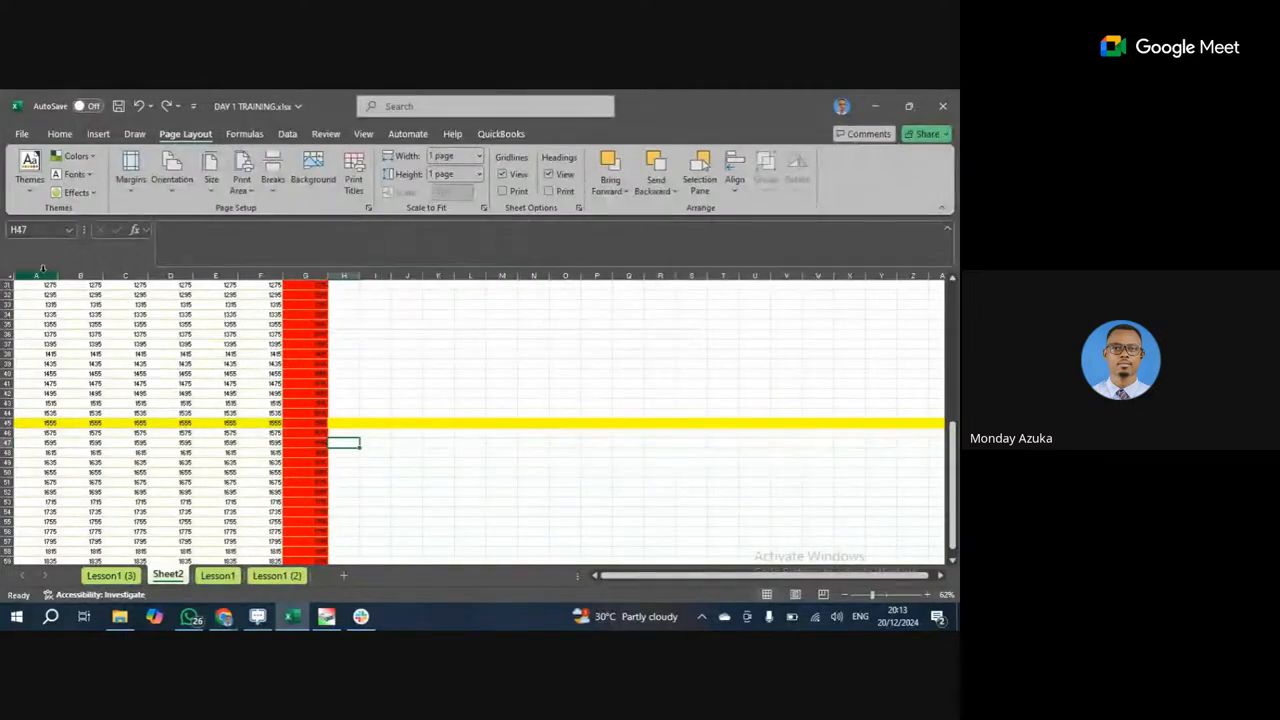
Widen column E of the Number table.
{"action": "left_click_drag", "start_coordinate": [45, 279], "coordinate": [294, 277]}
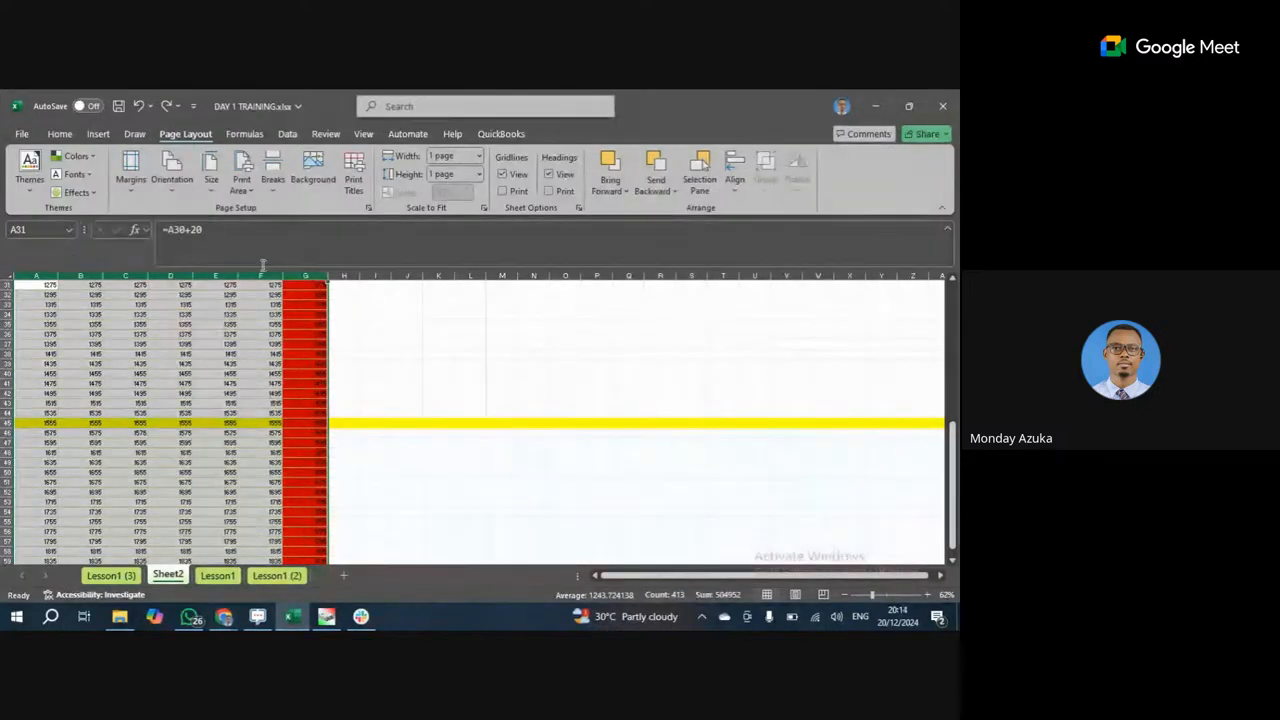
{"action": "left_click_drag", "start_coordinate": [235, 274], "coordinate": [267, 283]}
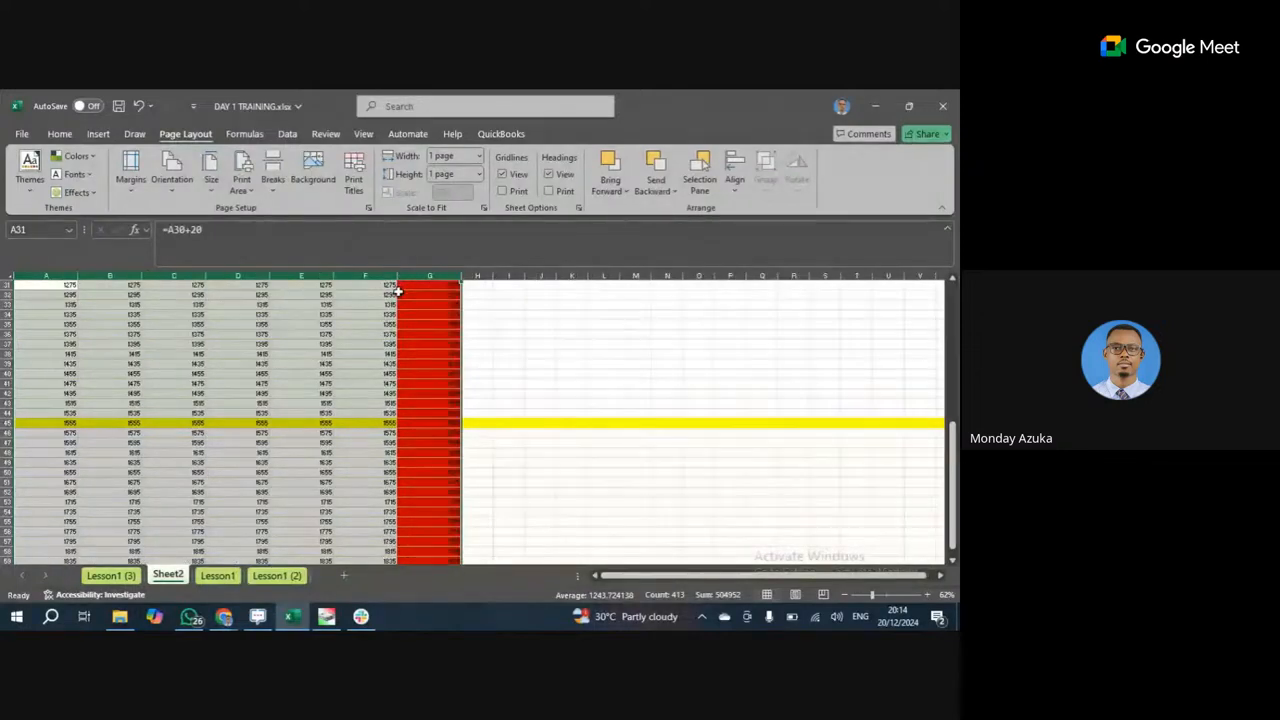
{"action": "scroll", "coordinate": [290, 305], "scroll_direction": "up", "scroll_amount": 5}
{"action": "left_click_drag", "start_coordinate": [46, 276], "coordinate": [426, 281]}
{"action": "left_click", "coordinate": [300, 324]}
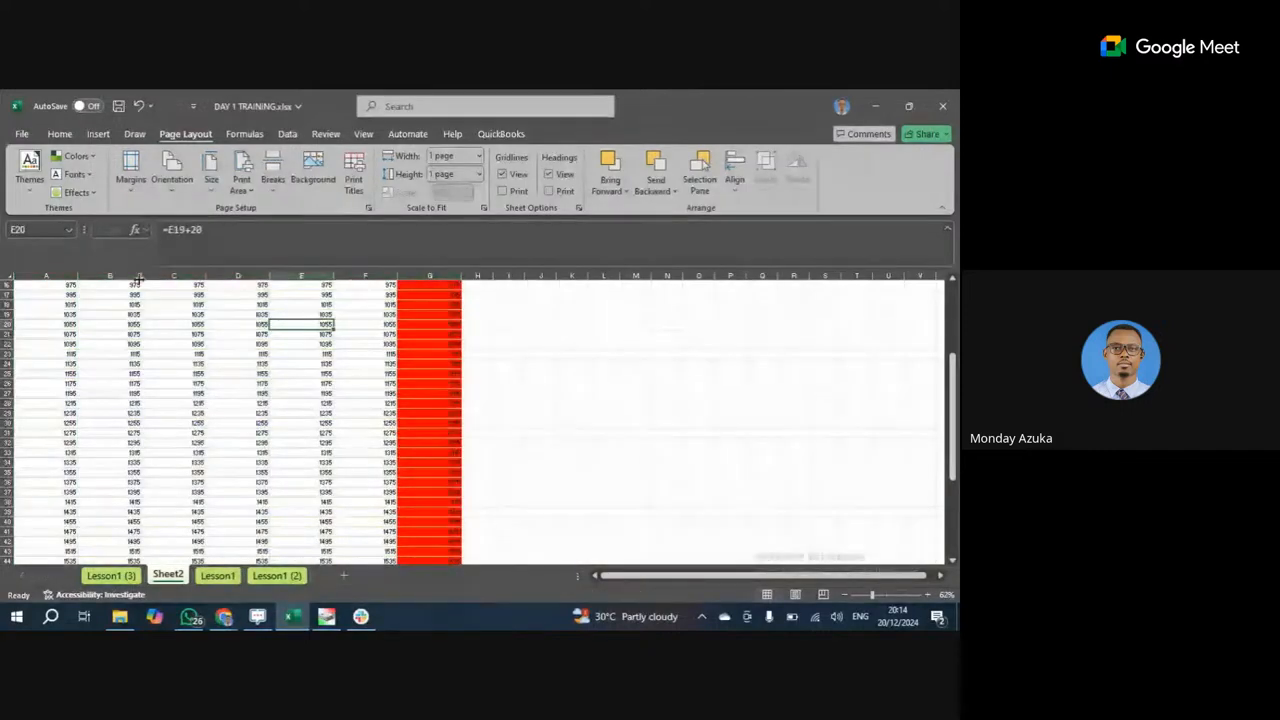
Widen columns B, C and D, then resize columns A–F together to width 21.13.
{"action": "left_click_drag", "start_coordinate": [140, 278], "coordinate": [224, 275]}
{"action": "left_click", "coordinate": [190, 324]}
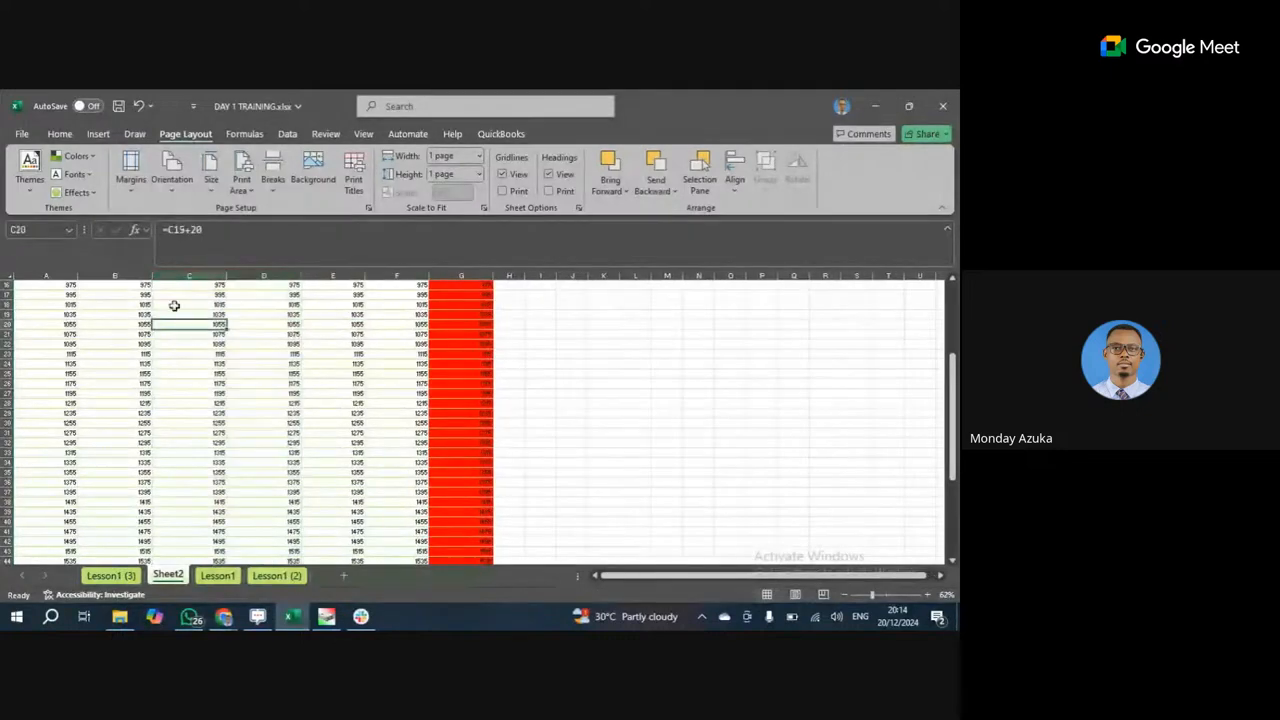
{"action": "left_click", "coordinate": [174, 305]}
{"action": "scroll", "coordinate": [176, 306], "scroll_direction": "up", "scroll_amount": 5}
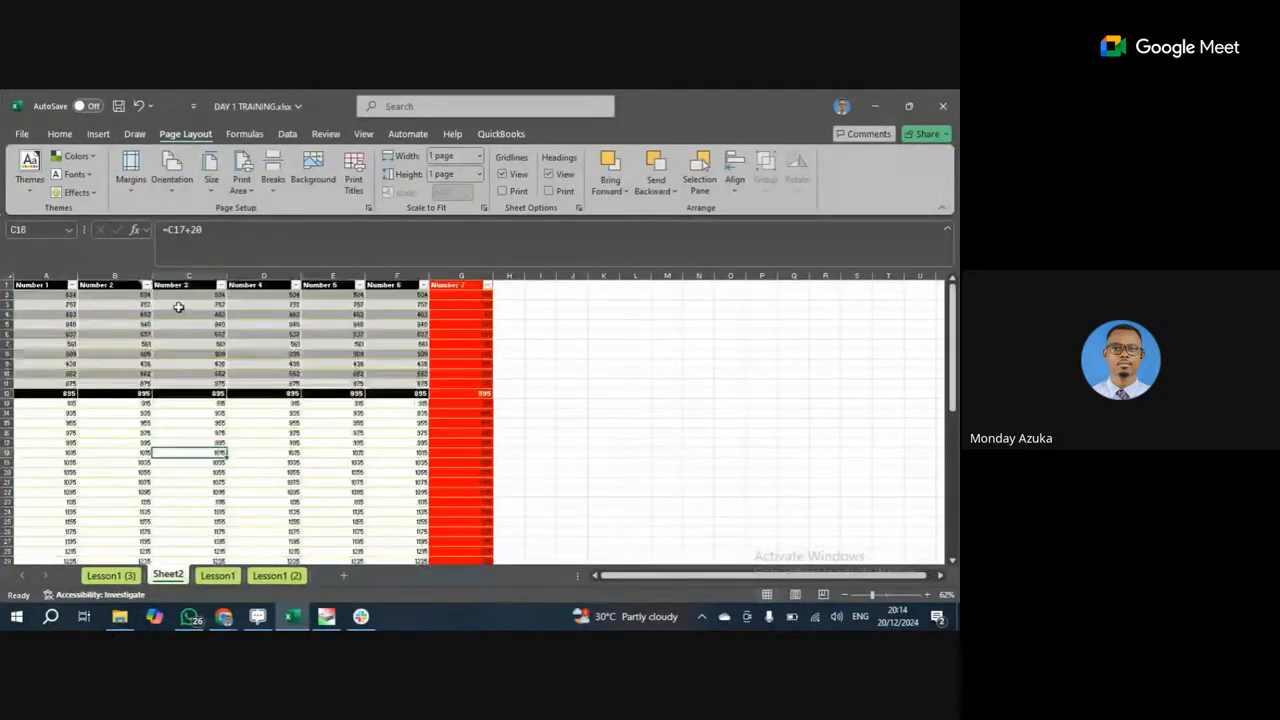
{"action": "left_click_drag", "start_coordinate": [46, 276], "coordinate": [400, 278]}
{"action": "left_click_drag", "start_coordinate": [305, 275], "coordinate": [328, 276]}
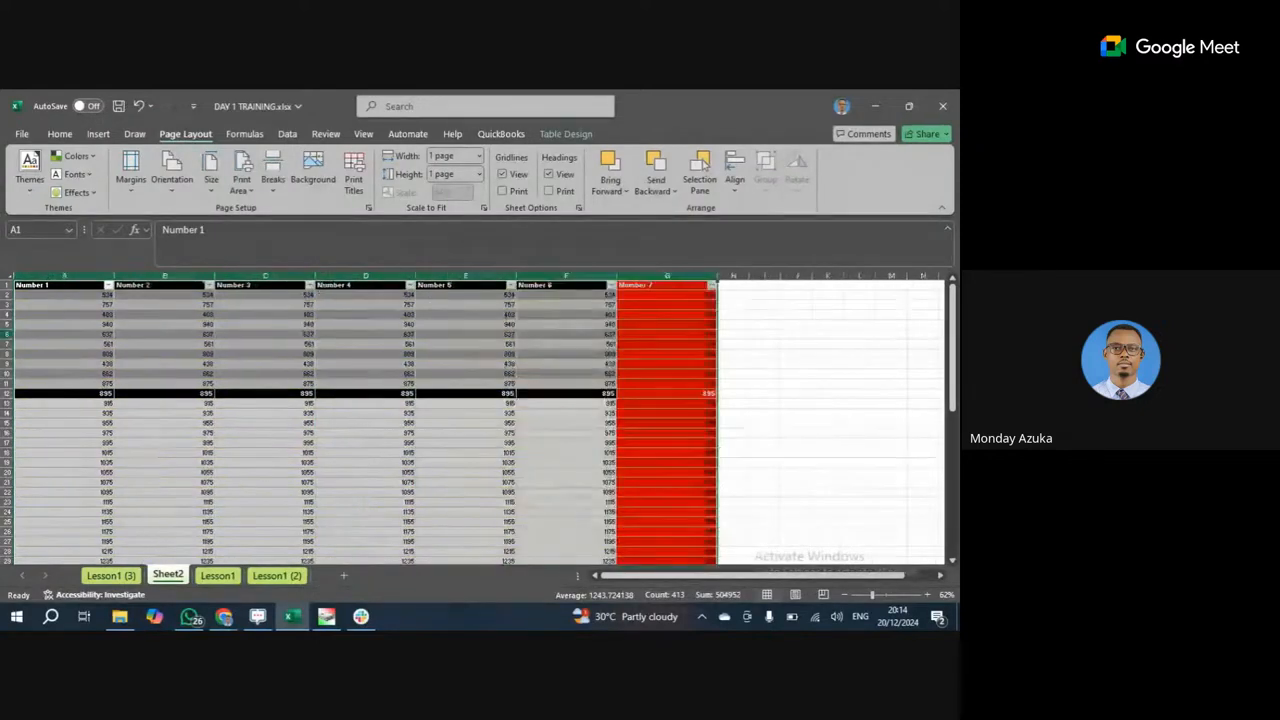
{"action": "left_click", "coordinate": [355, 344]}
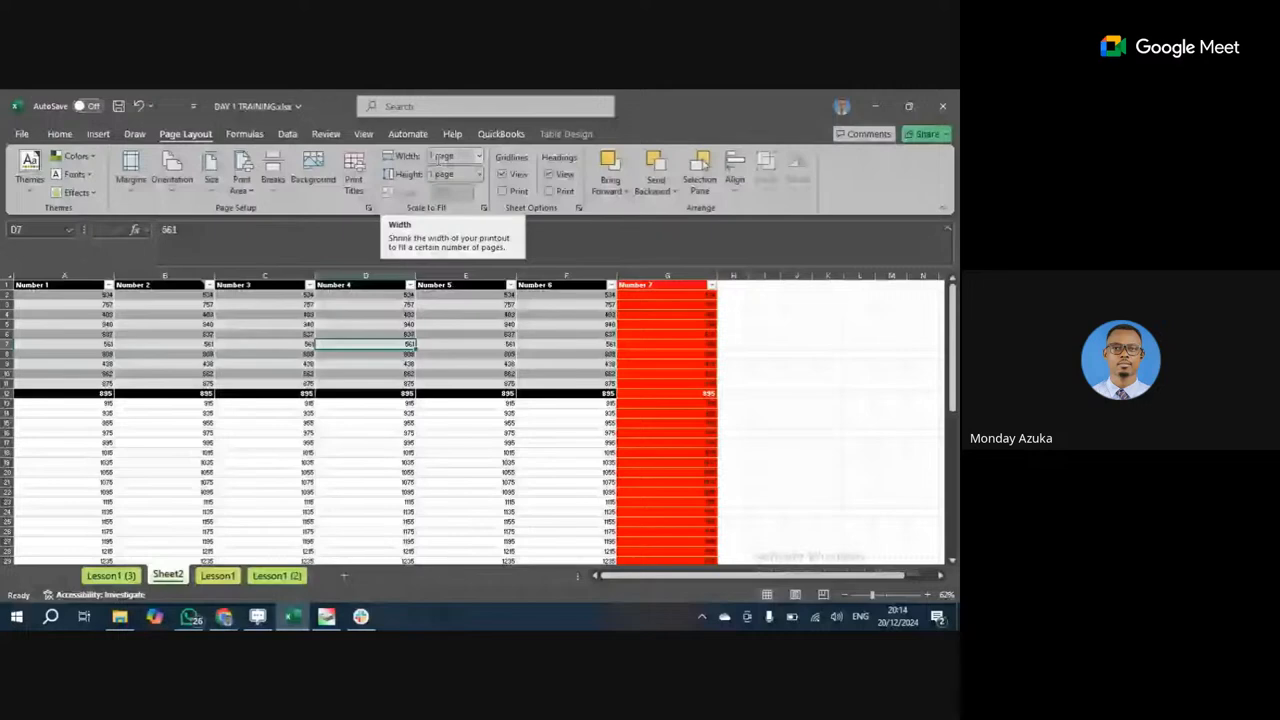
Check the print preview, then narrow columns A–G to one uniform width.
{"action": "left_click", "coordinate": [22, 134]}
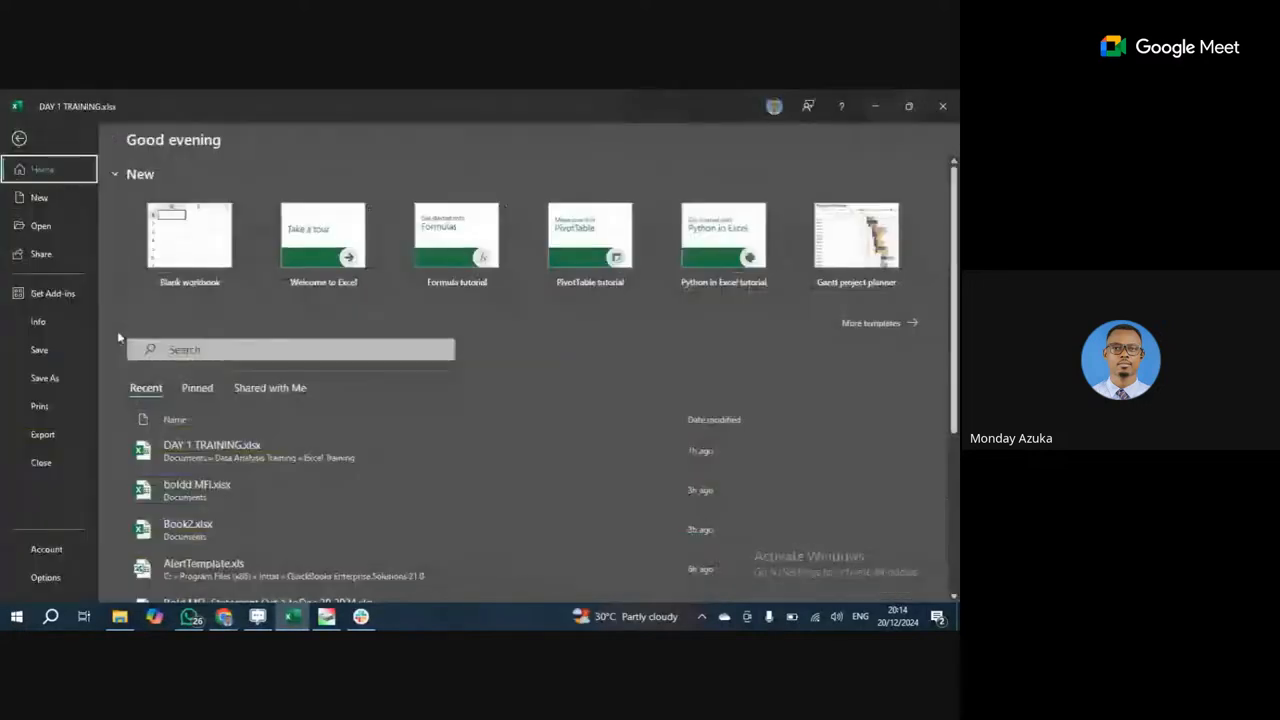
{"action": "left_click", "coordinate": [40, 405]}
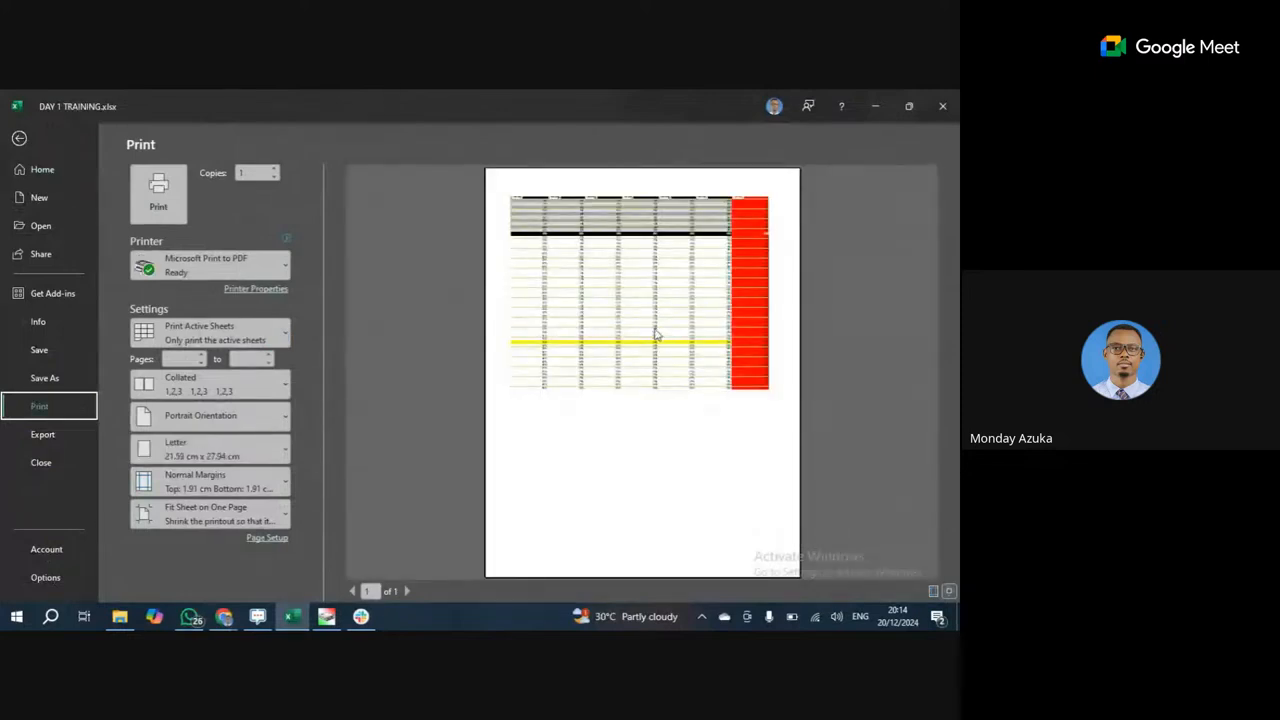
{"action": "left_click", "coordinate": [16, 139]}
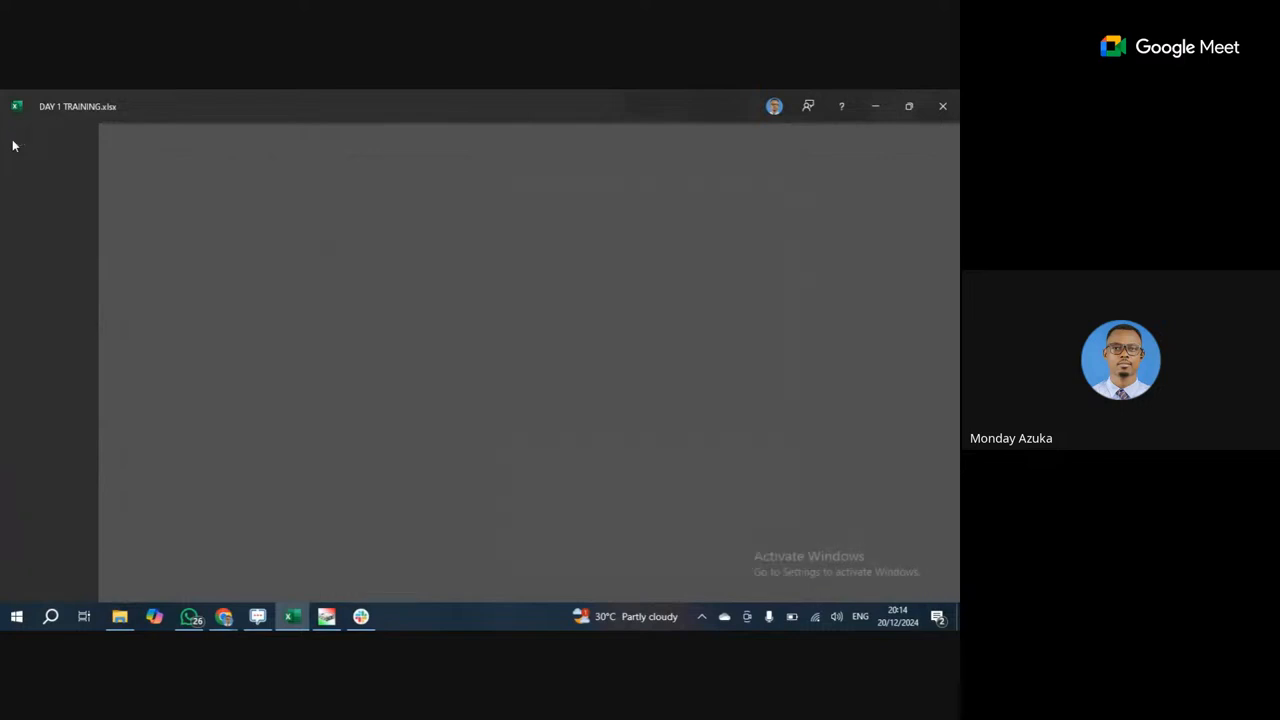
{"action": "left_click_drag", "start_coordinate": [415, 274], "coordinate": [388, 274]}
{"action": "left_click_drag", "start_coordinate": [74, 276], "coordinate": [640, 275]}
{"action": "left_click_drag", "start_coordinate": [214, 276], "coordinate": [187, 276]}
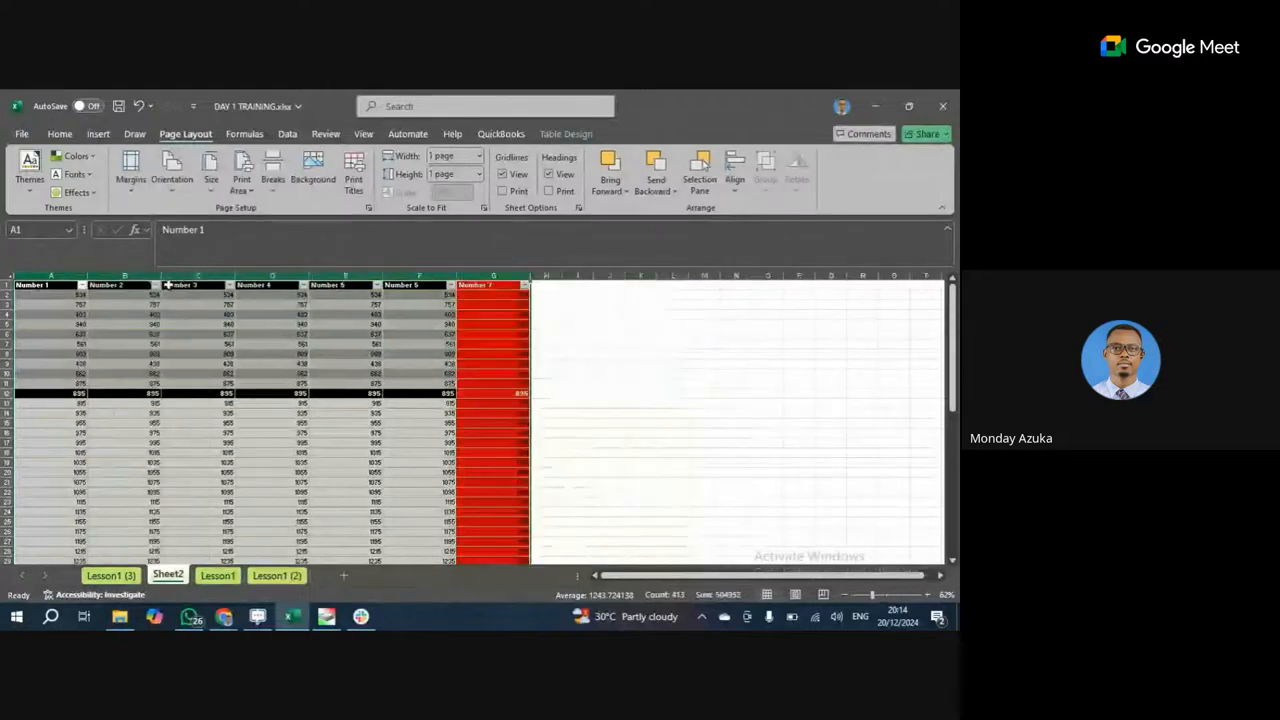
Preview the one-page printout with margins shown and Zoom to Page applied.
{"action": "left_click", "coordinate": [21, 134]}
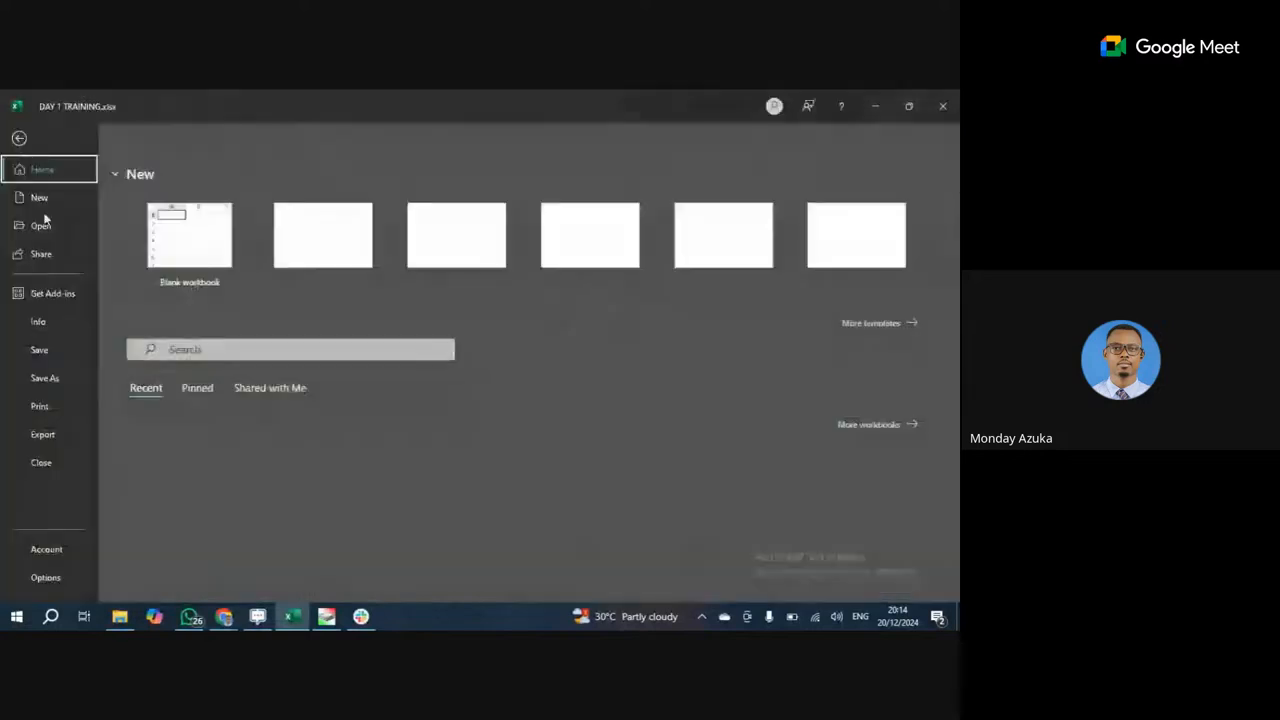
{"action": "left_click", "coordinate": [42, 405]}
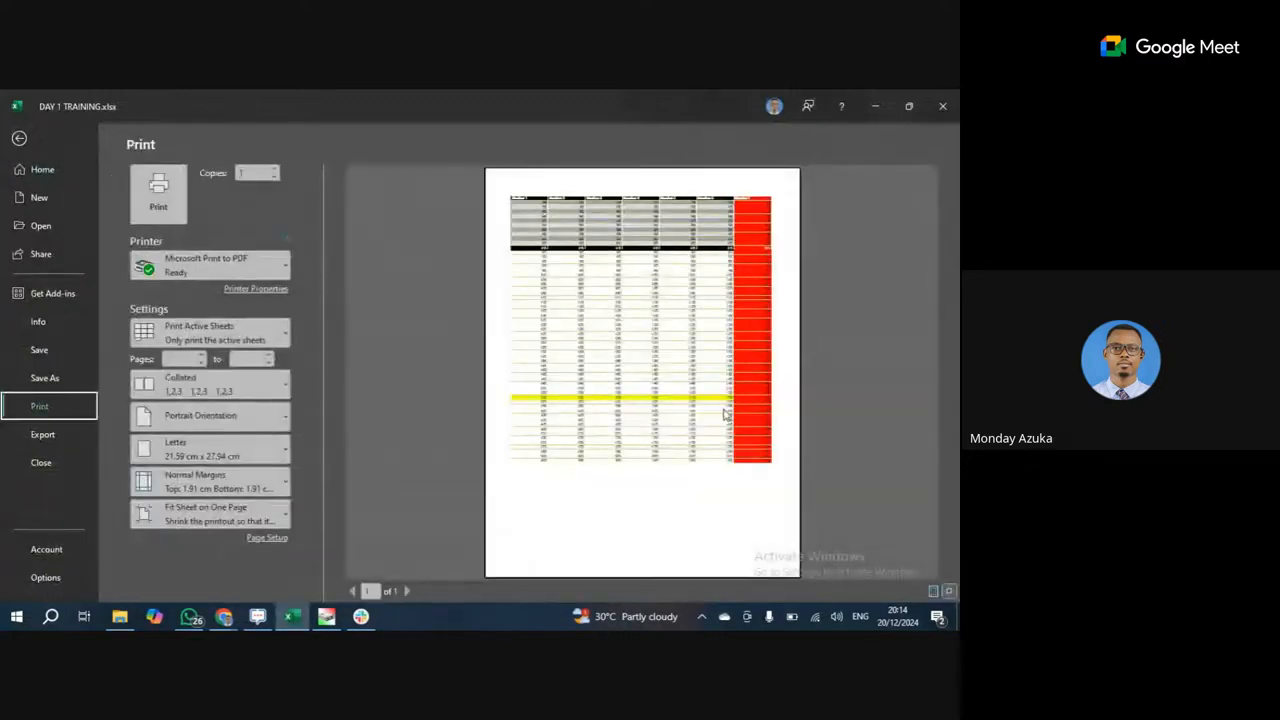
{"action": "left_click", "coordinate": [933, 591]}
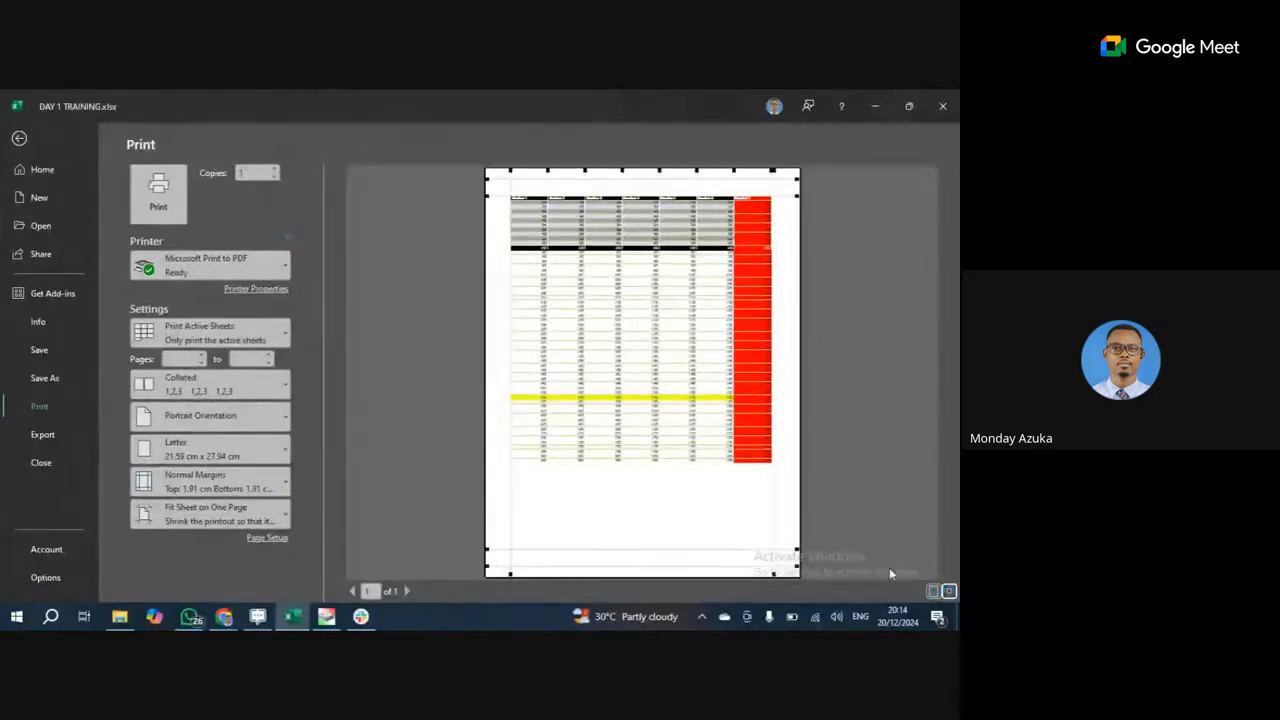
{"action": "left_click", "coordinate": [949, 591]}
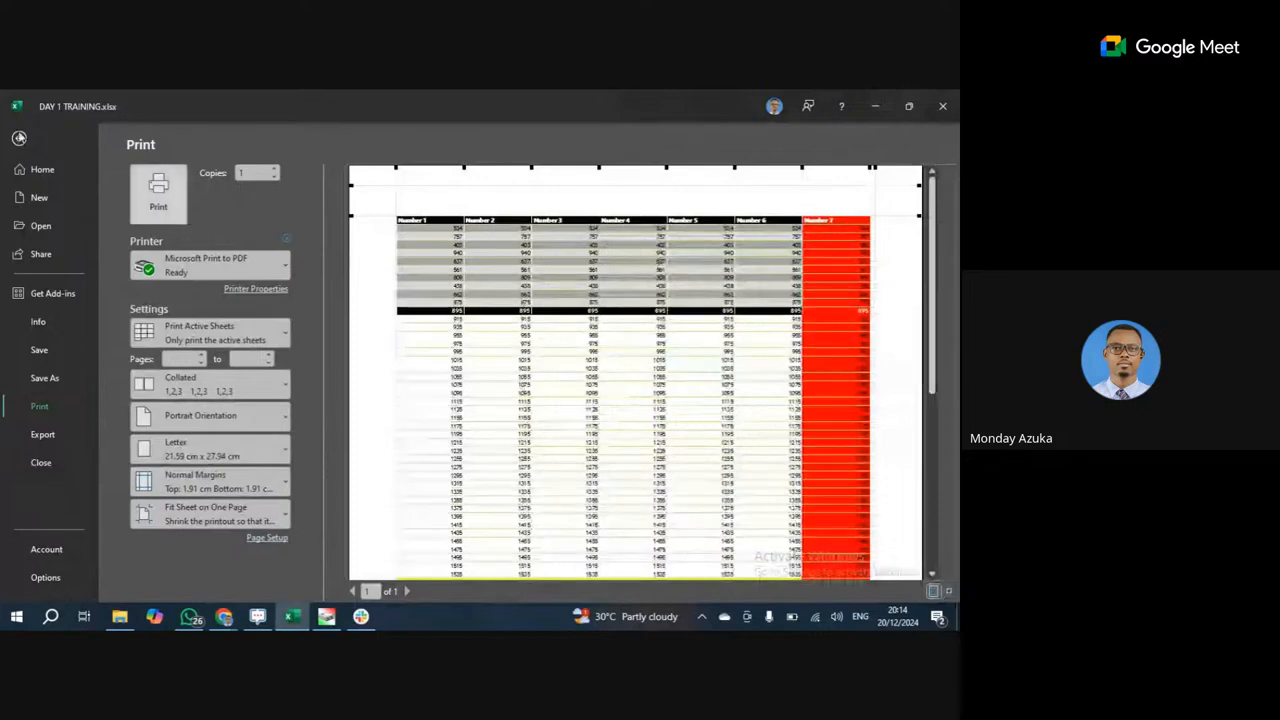
{"action": "left_click", "coordinate": [19, 138]}
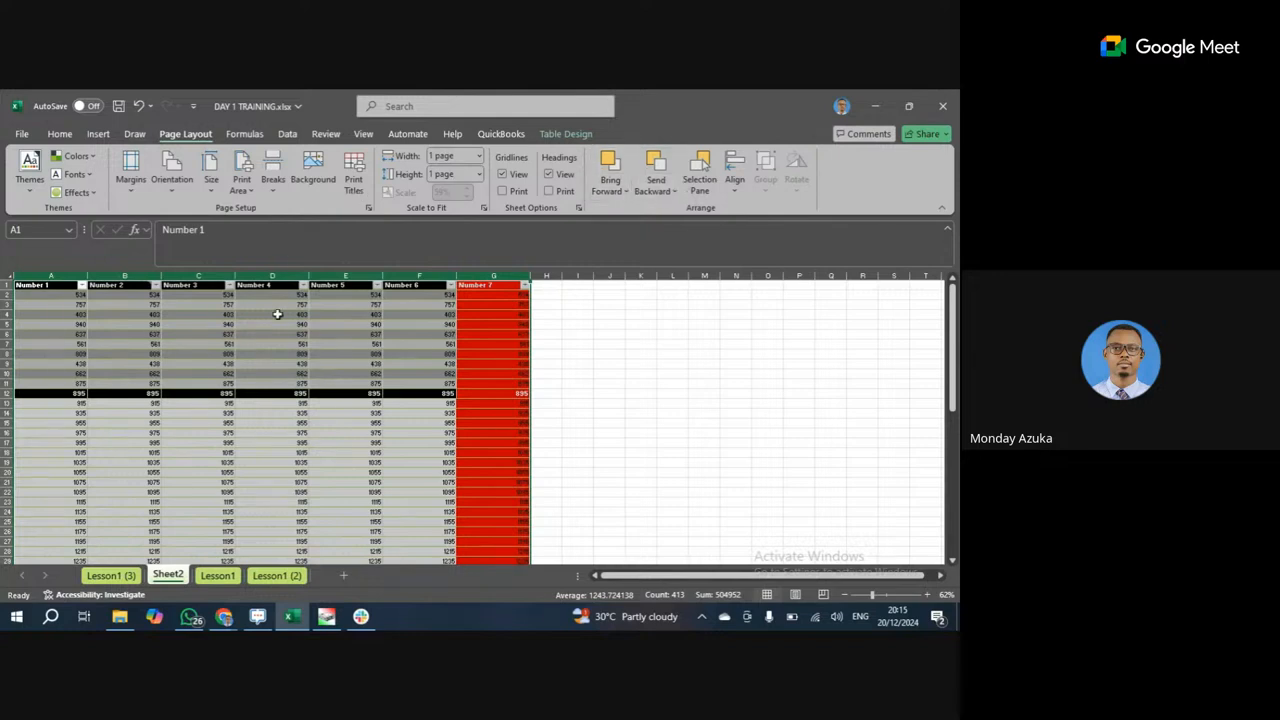
{"action": "left_click", "coordinate": [284, 375]}
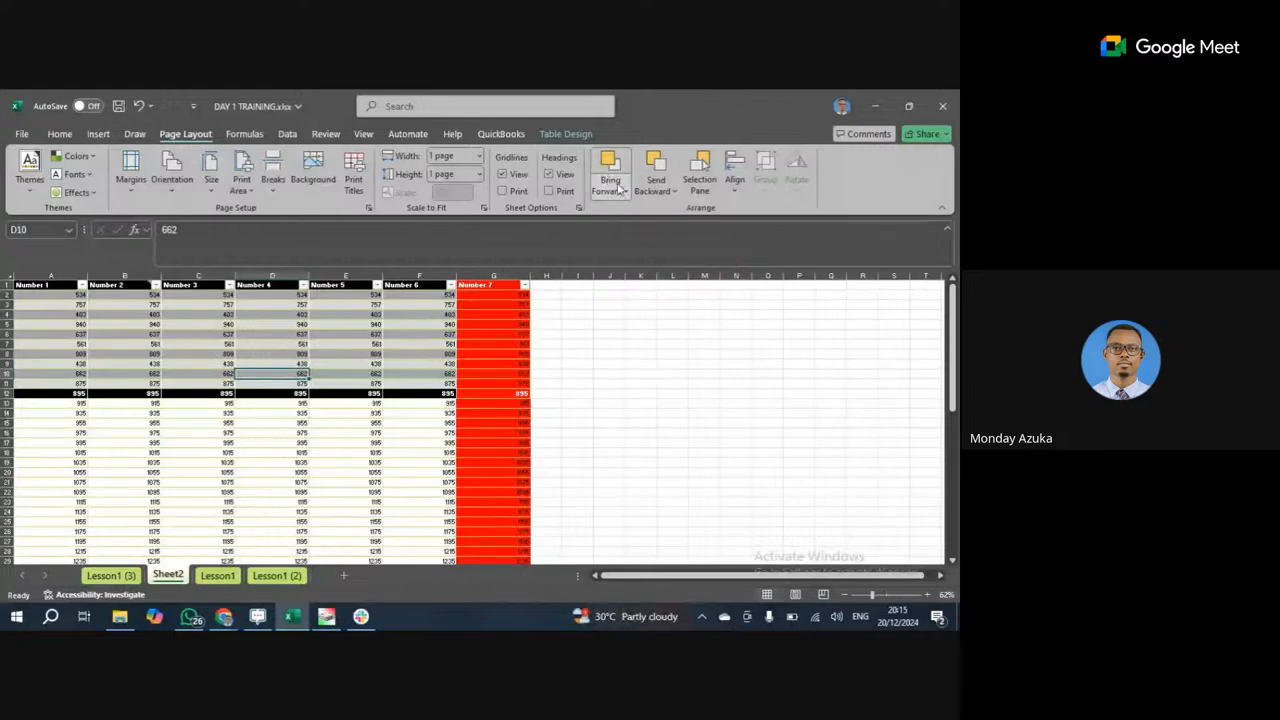
{"action": "left_click", "coordinate": [625, 191]}
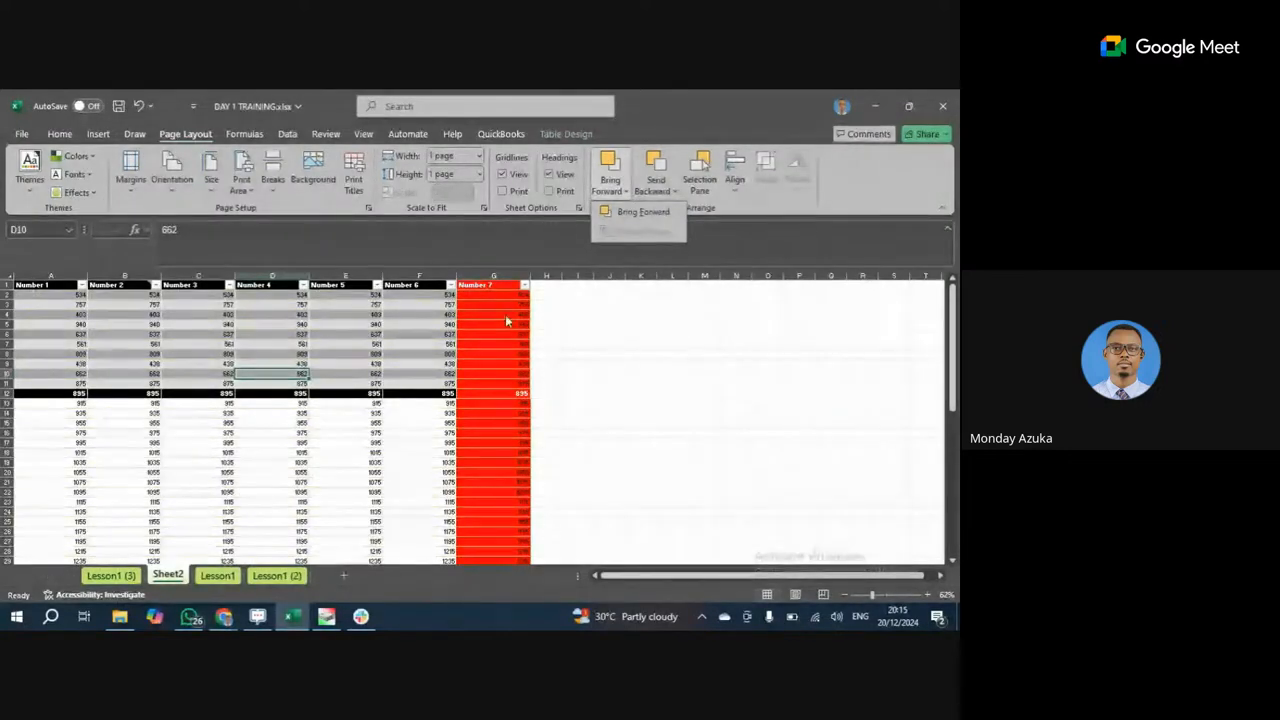
{"action": "left_click", "coordinate": [244, 133]}
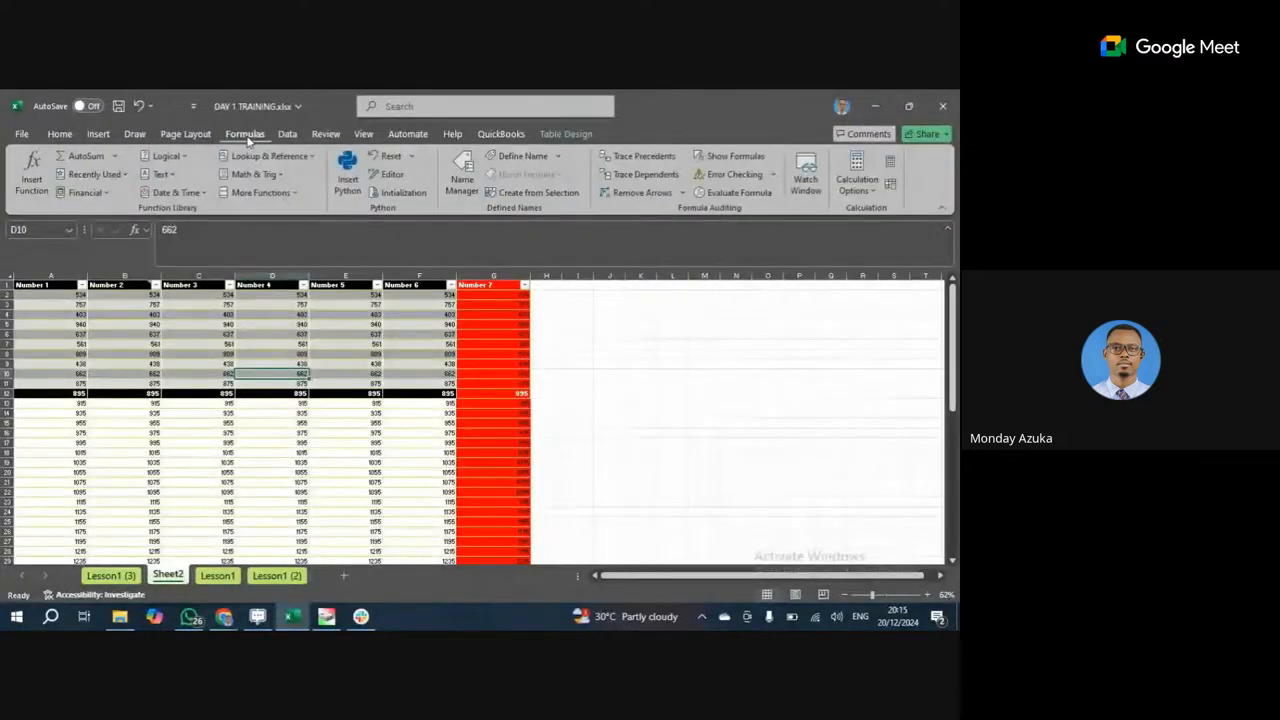
{"action": "left_click", "coordinate": [115, 156]}
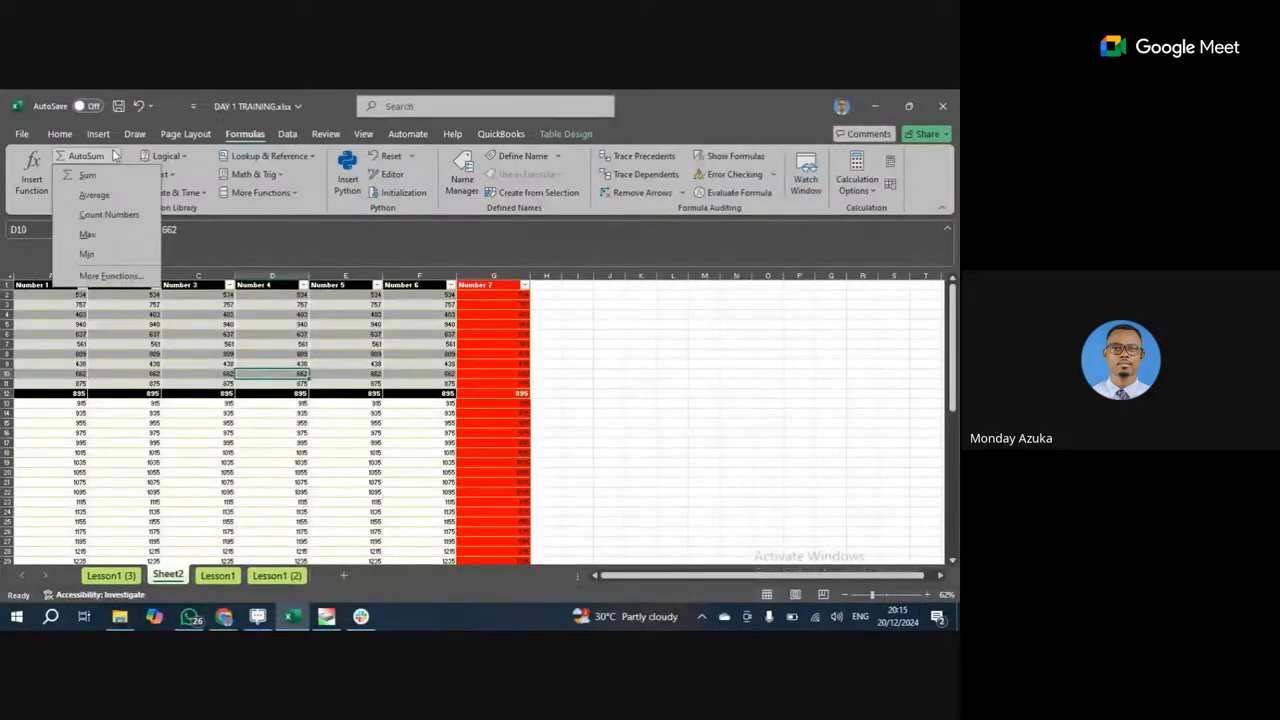
{"action": "left_click", "coordinate": [116, 157]}
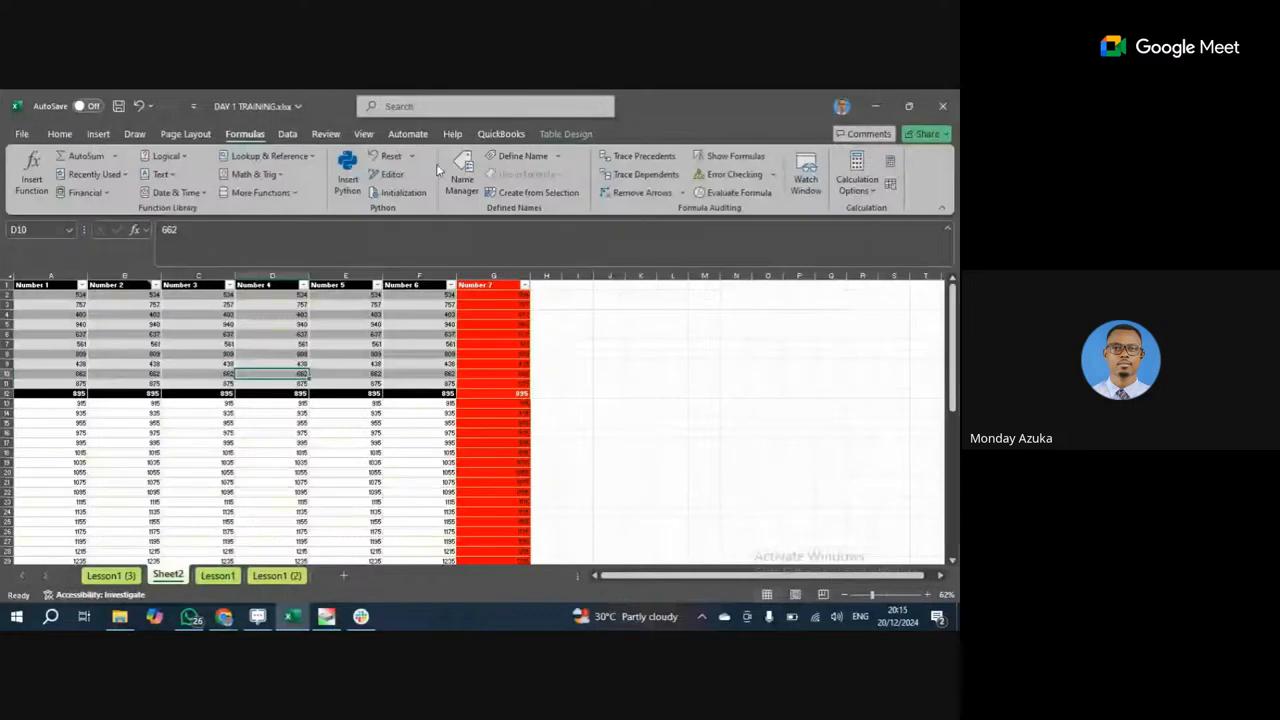
{"action": "left_click", "coordinate": [281, 177]}
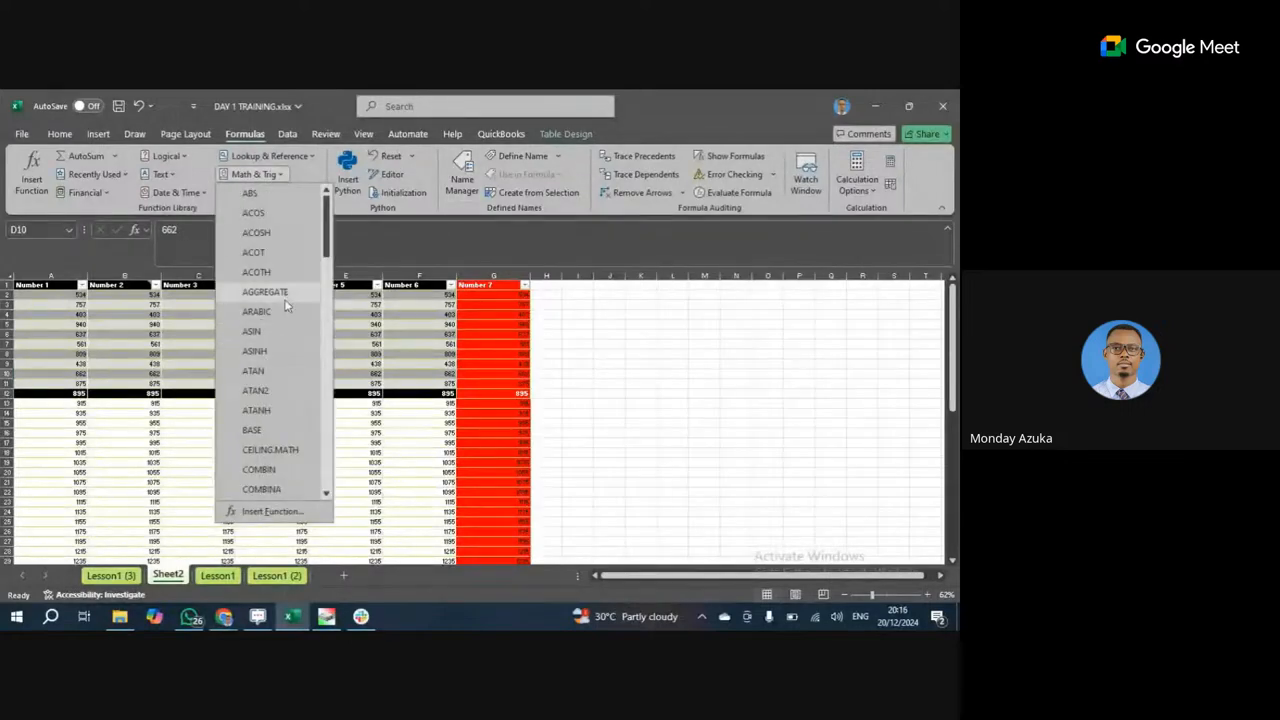
{"action": "left_click", "coordinate": [207, 191]}
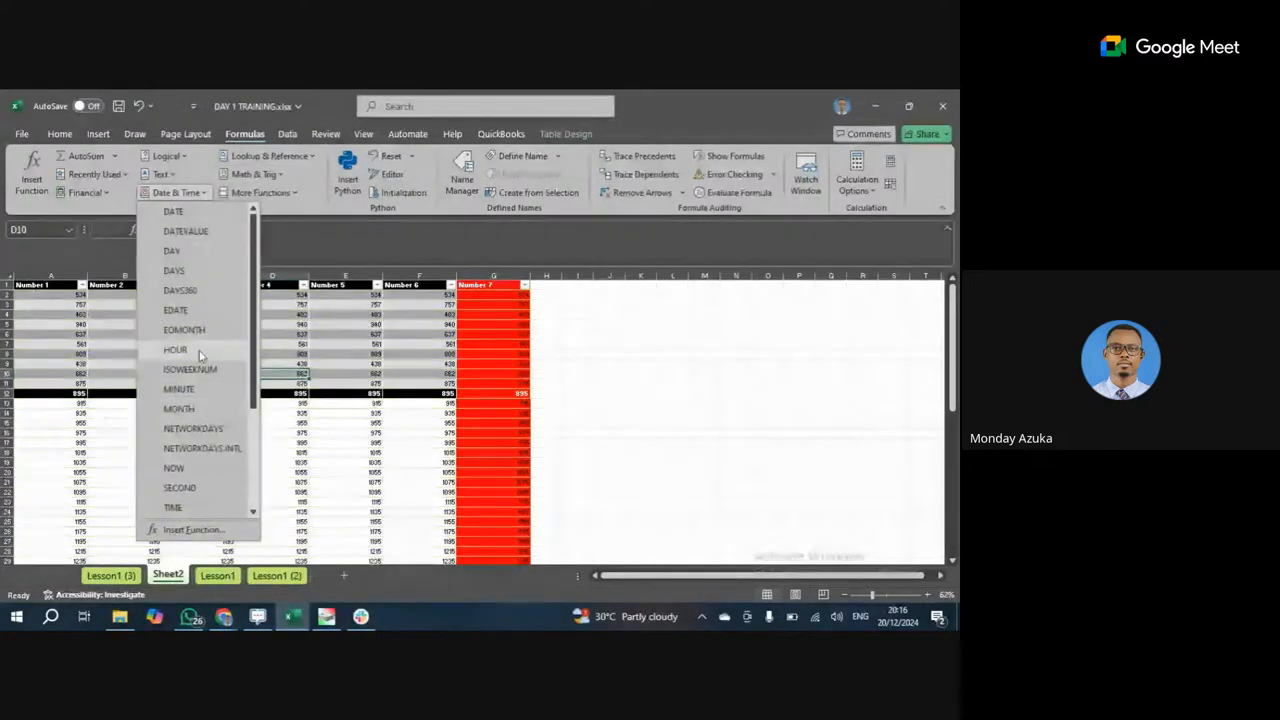
{"action": "left_click", "coordinate": [180, 156]}
{"action": "left_click", "coordinate": [183, 157]}
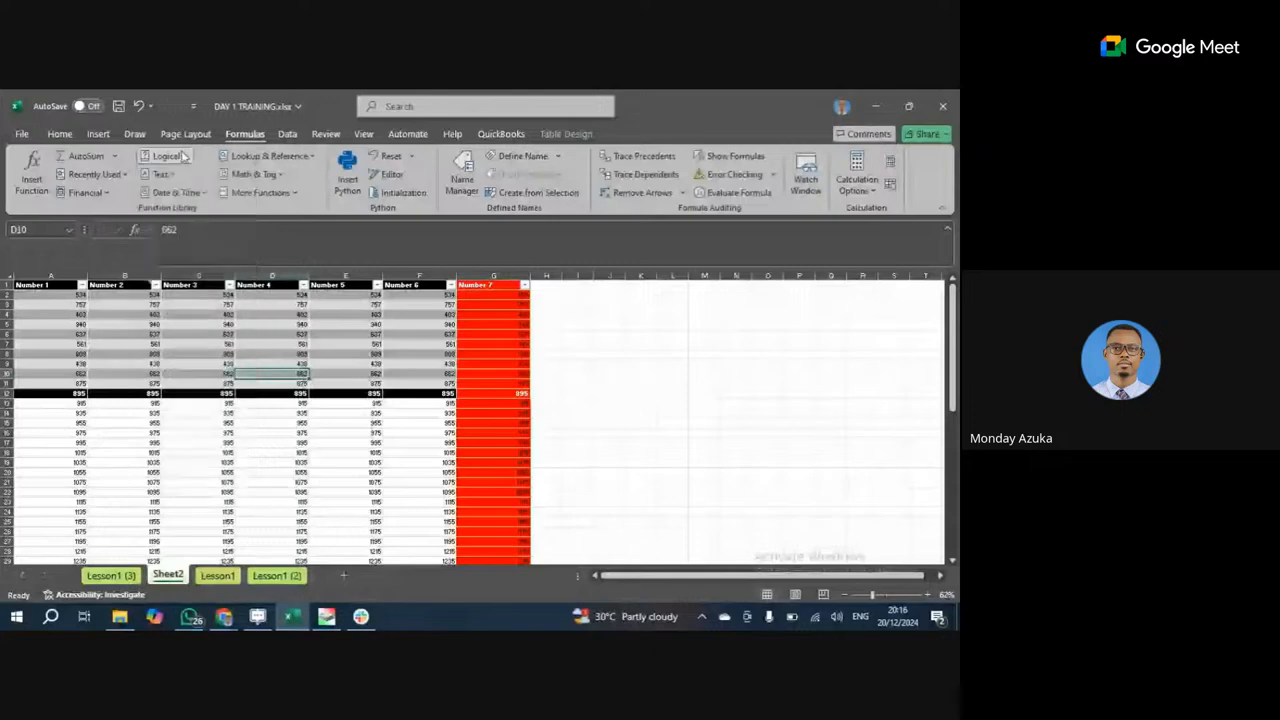
{"action": "left_click", "coordinate": [160, 174]}
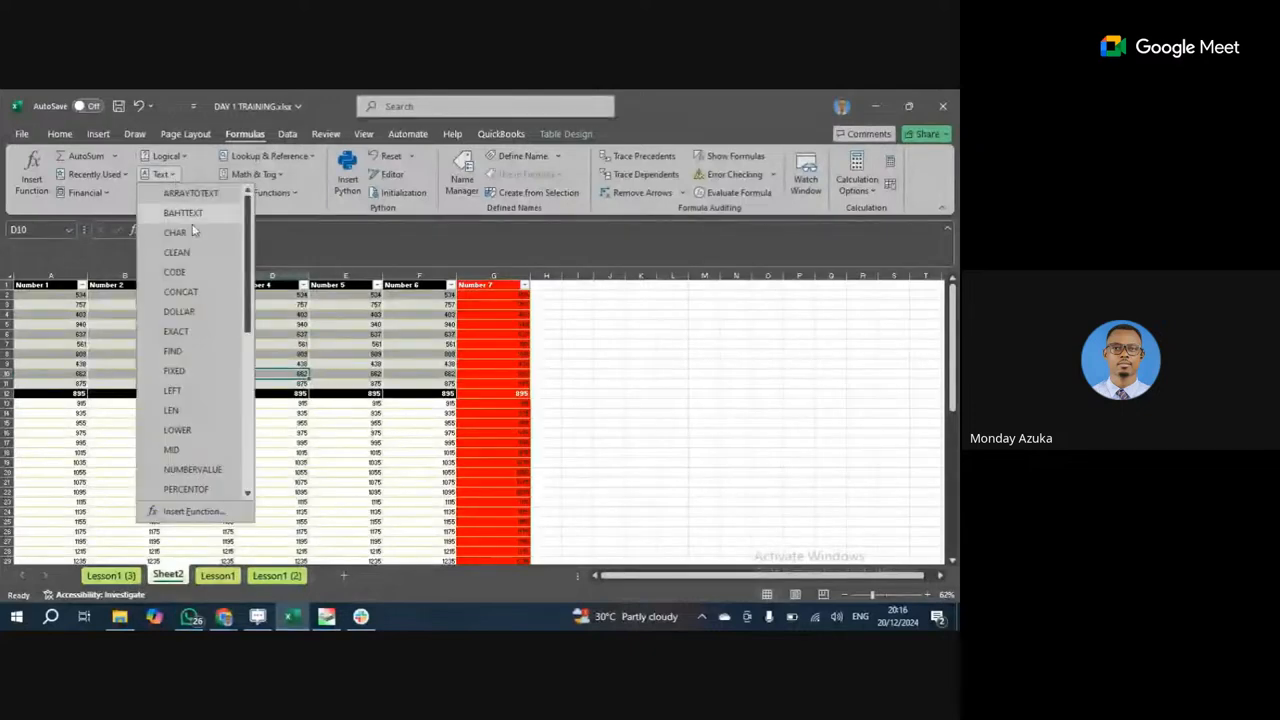
{"action": "left_click", "coordinate": [575, 309]}
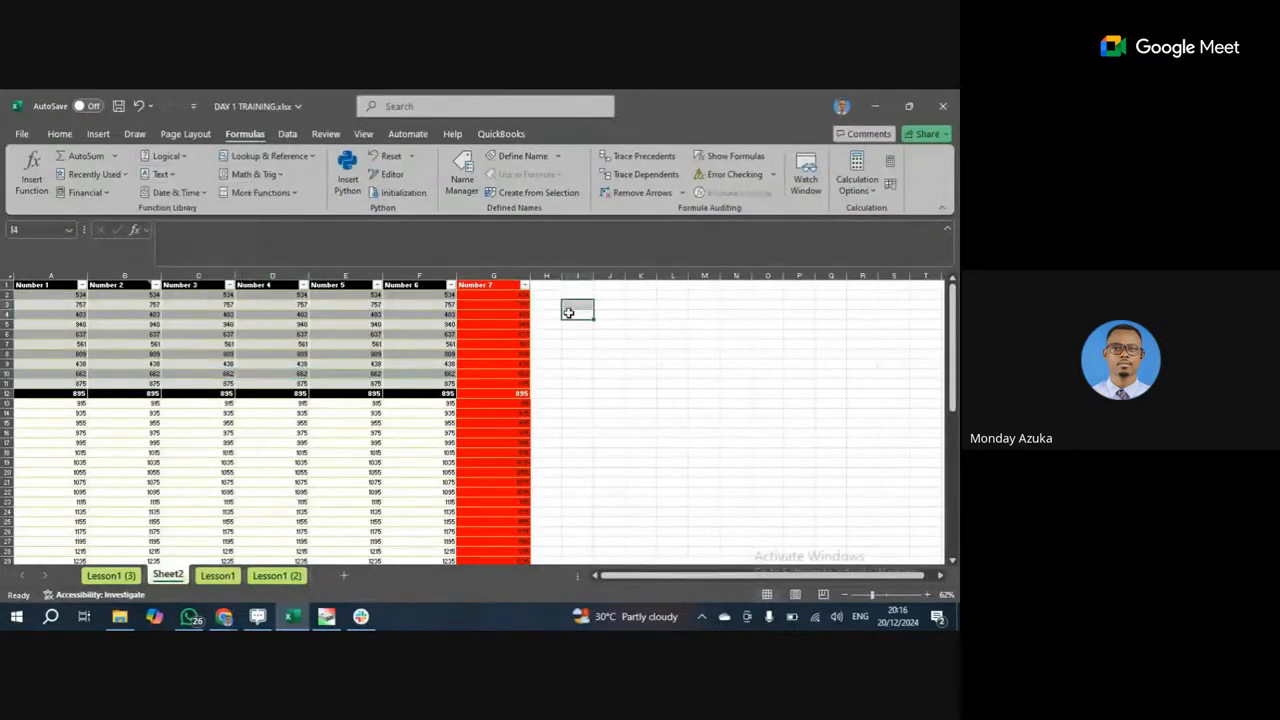
Zoom Sheet2 to 80% and scroll down to row 74.
{"action": "left_click", "coordinate": [642, 307]}
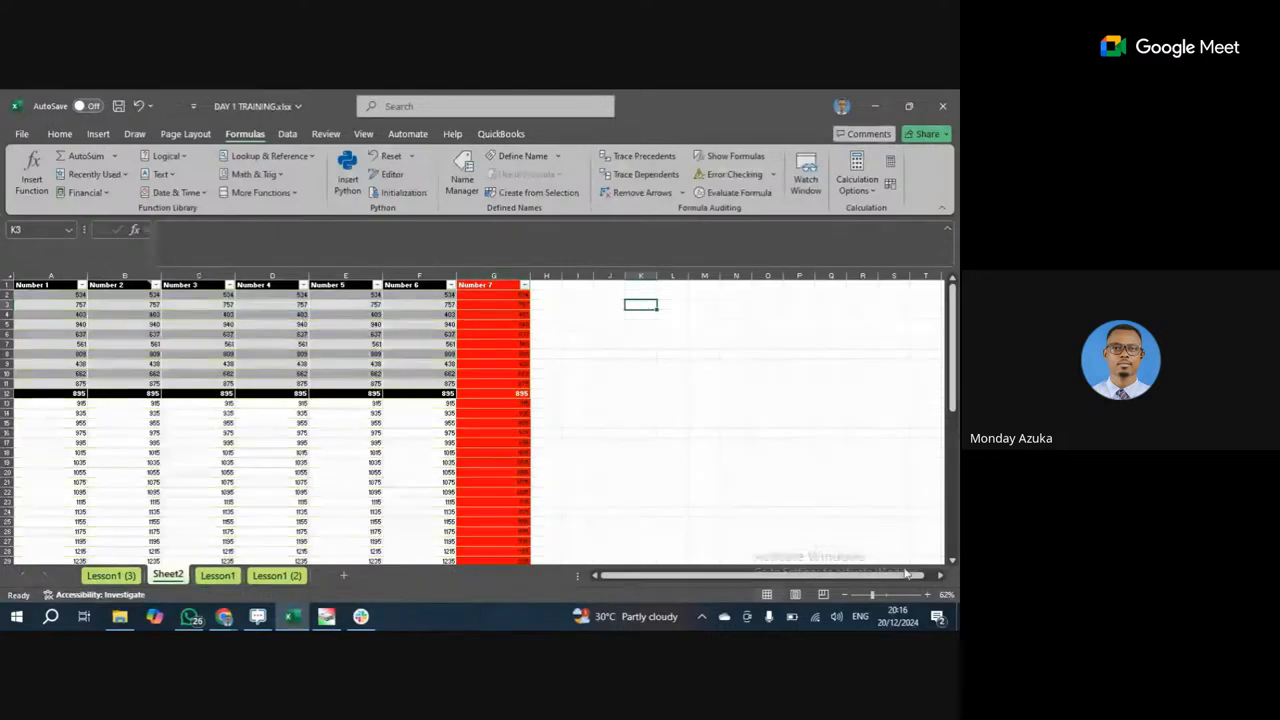
{"action": "left_click", "coordinate": [928, 595]}
{"action": "left_click", "coordinate": [928, 595]}
{"action": "scroll", "coordinate": [547, 457], "scroll_direction": "down", "scroll_amount": 9}
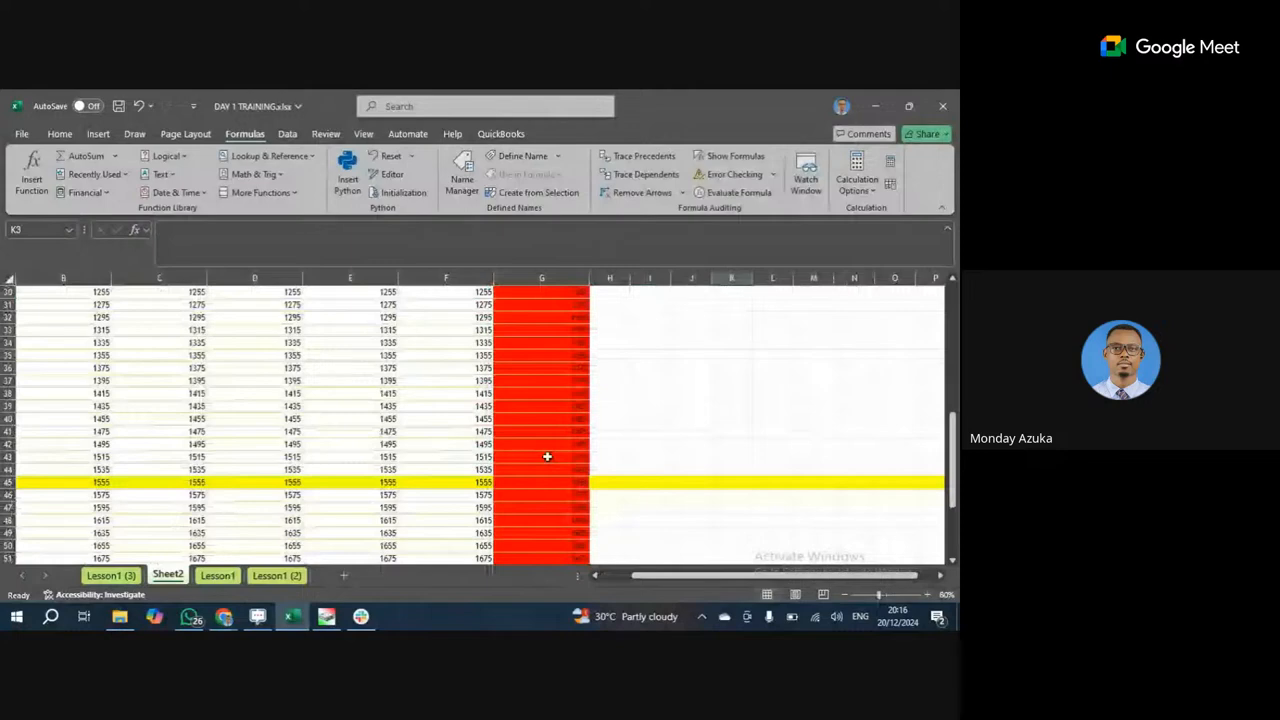
{"action": "scroll", "coordinate": [547, 457], "scroll_direction": "down", "scroll_amount": 12}
Enter =TODAY() in D74, replacing the started EOMONTH, so it shows 20/12/2024.
{"action": "left_click", "coordinate": [254, 394]}
{"action": "type", "text": "=eo"}
{"action": "double_click", "coordinate": [248, 409]}
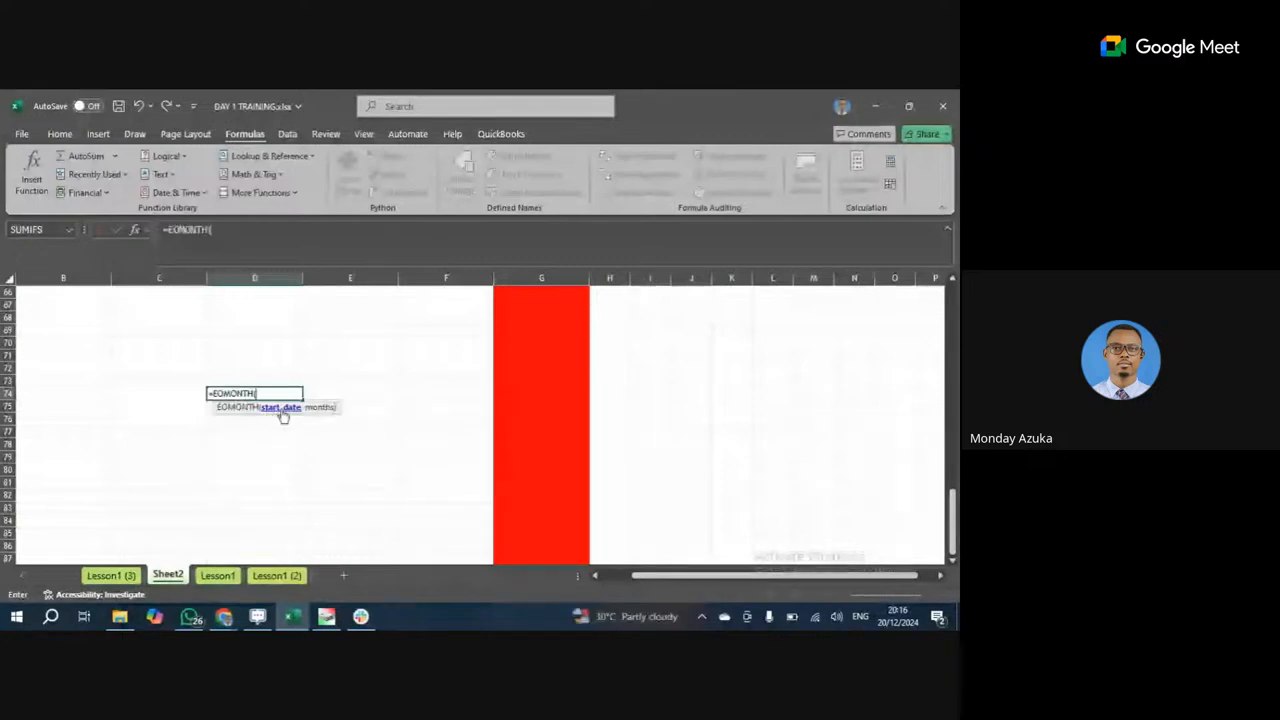
{"action": "left_click_drag", "start_coordinate": [258, 388], "coordinate": [200, 388]}
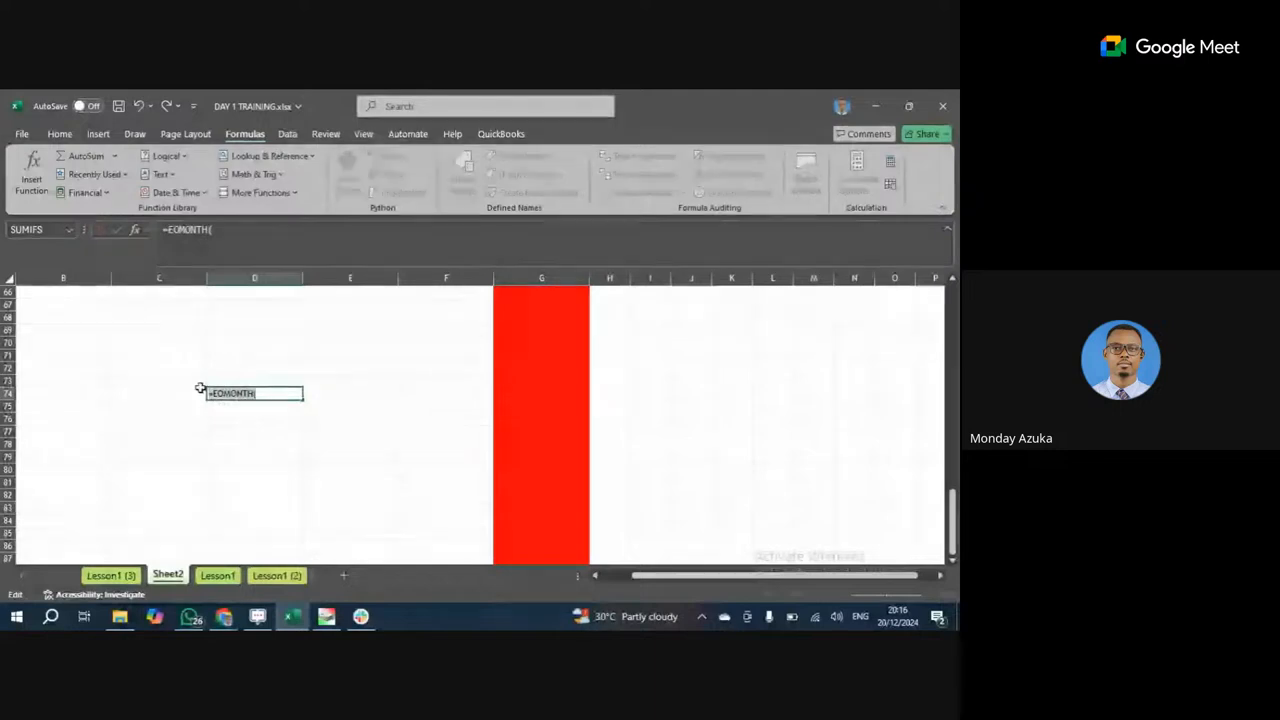
{"action": "key", "text": "BackSpace"}
{"action": "type", "text": "=tod"}
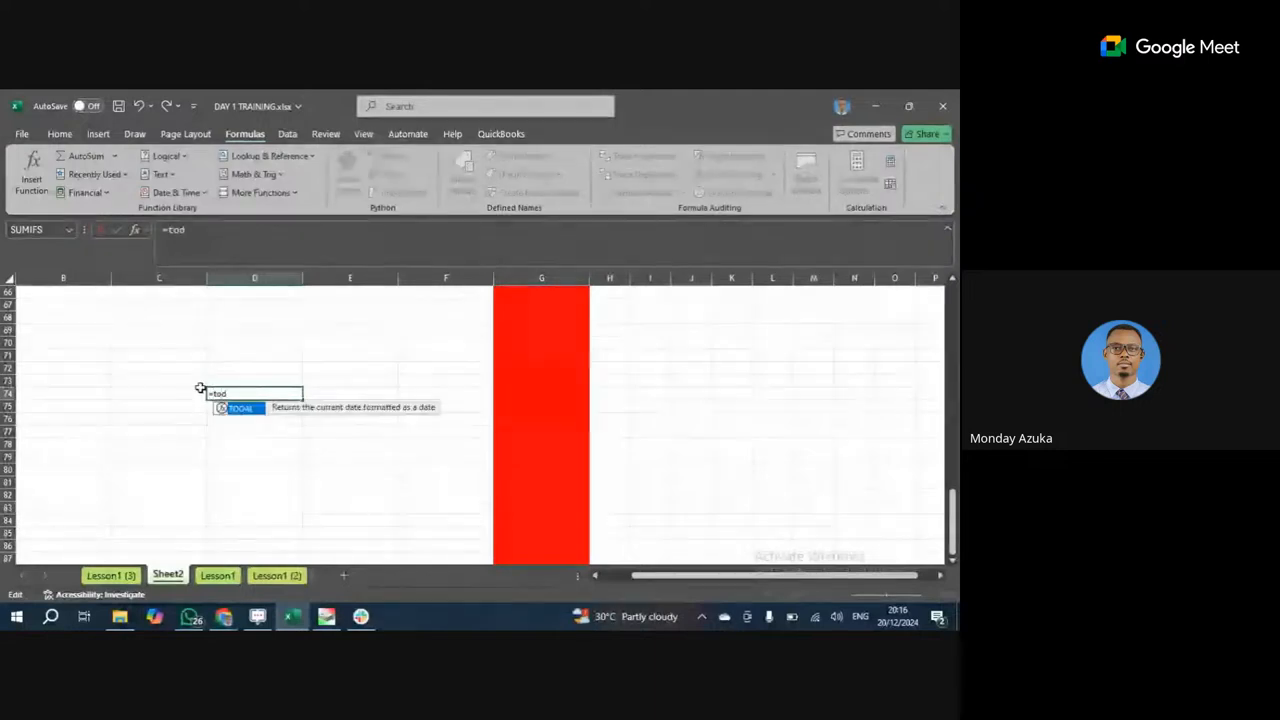
{"action": "key", "text": "Tab"}
{"action": "key", "text": "Return"}
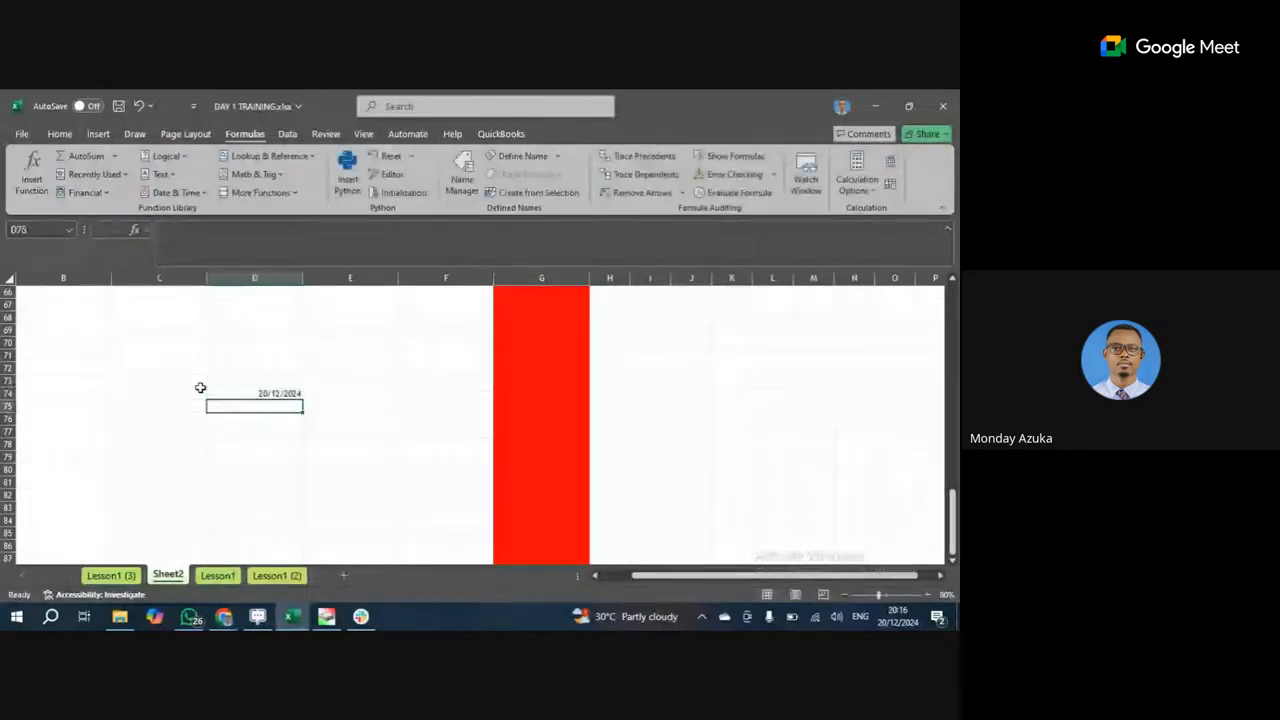
{"action": "left_click", "coordinate": [225, 393]}
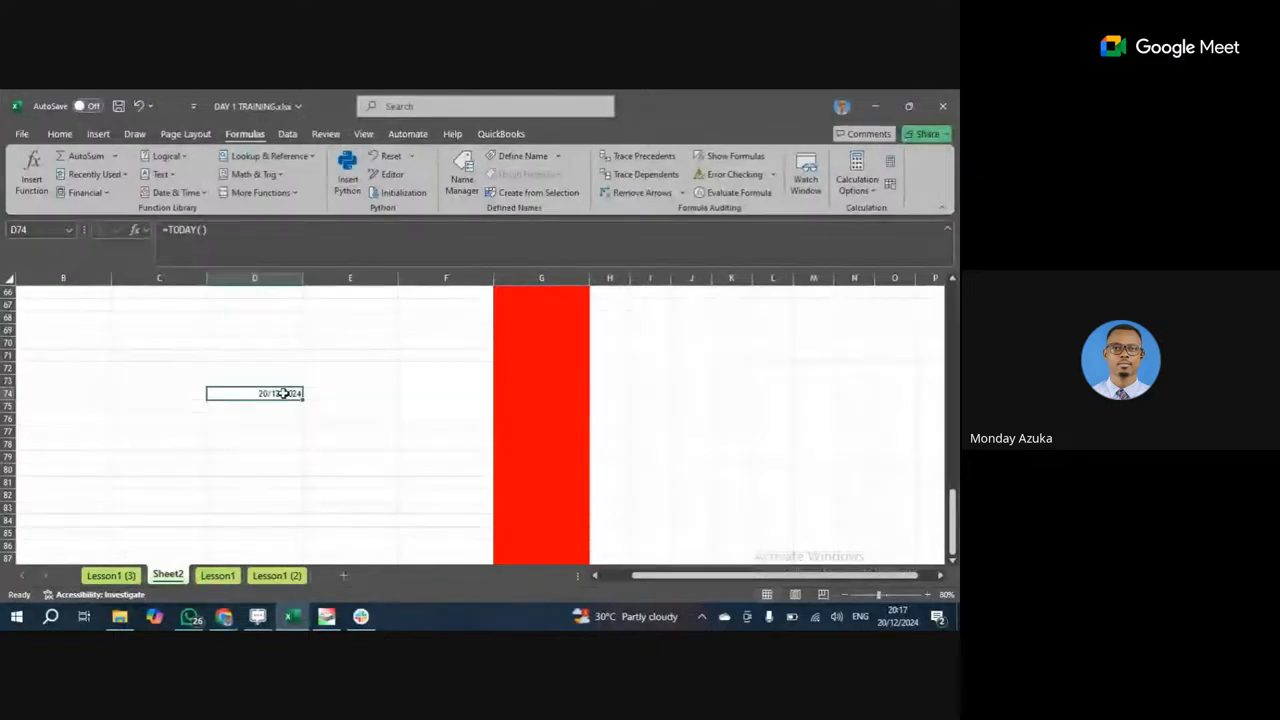
{"action": "left_click", "coordinate": [160, 395]}
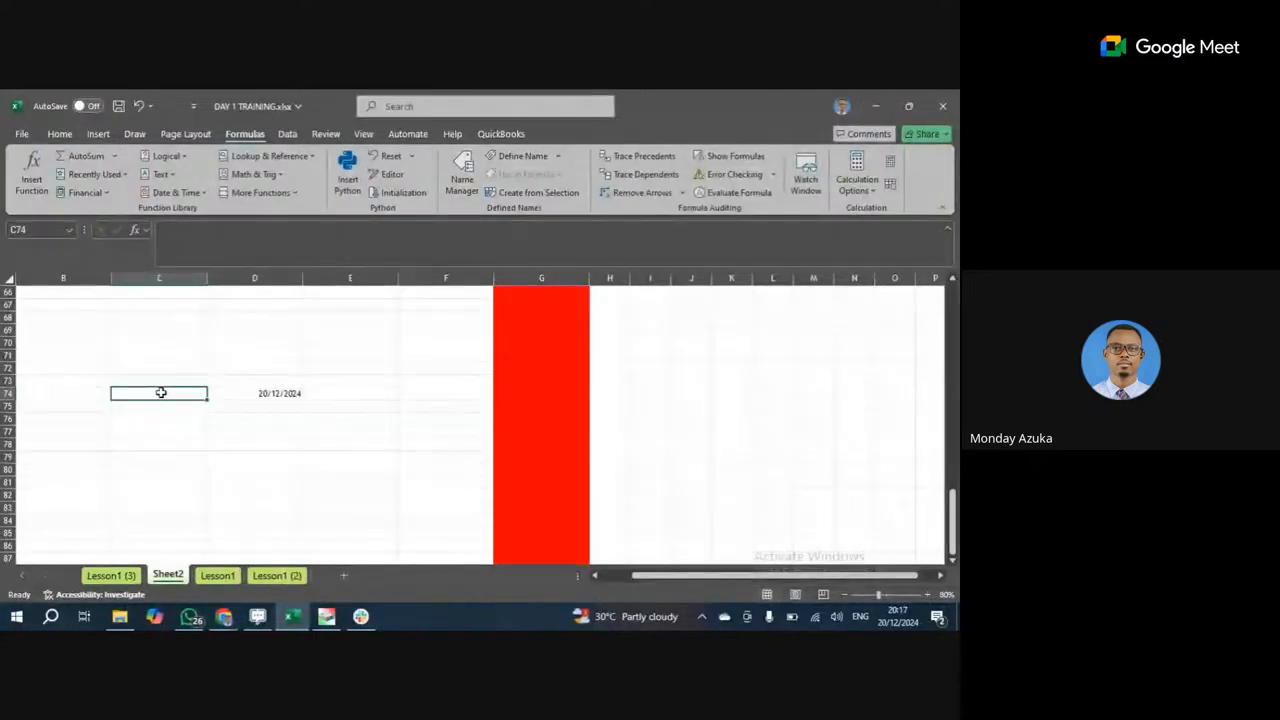
Enter the loan start date 07/08/2014 in C74 and the label Loan in C73.
{"action": "type", "text": "now"}
{"action": "key", "text": "BackSpace"}
{"action": "key", "text": "BackSpace"}
{"action": "key", "text": "BackSpace"}
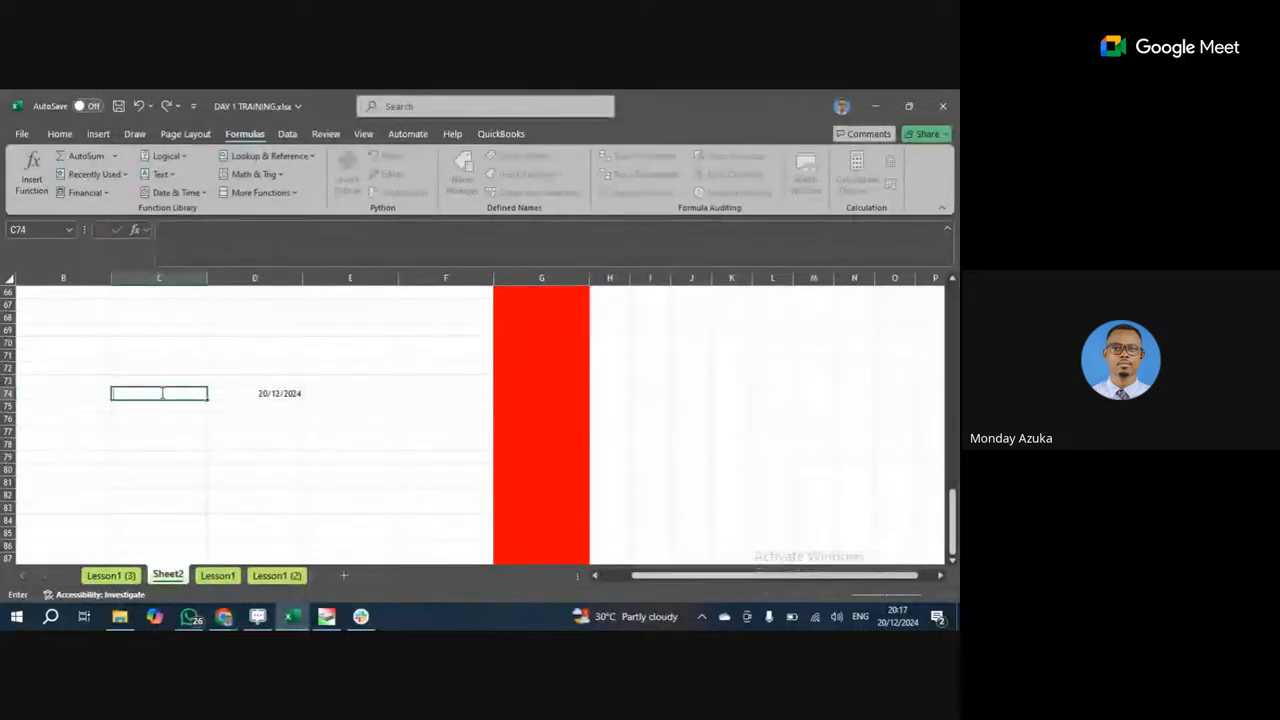
{"action": "type", "text": "7/"}
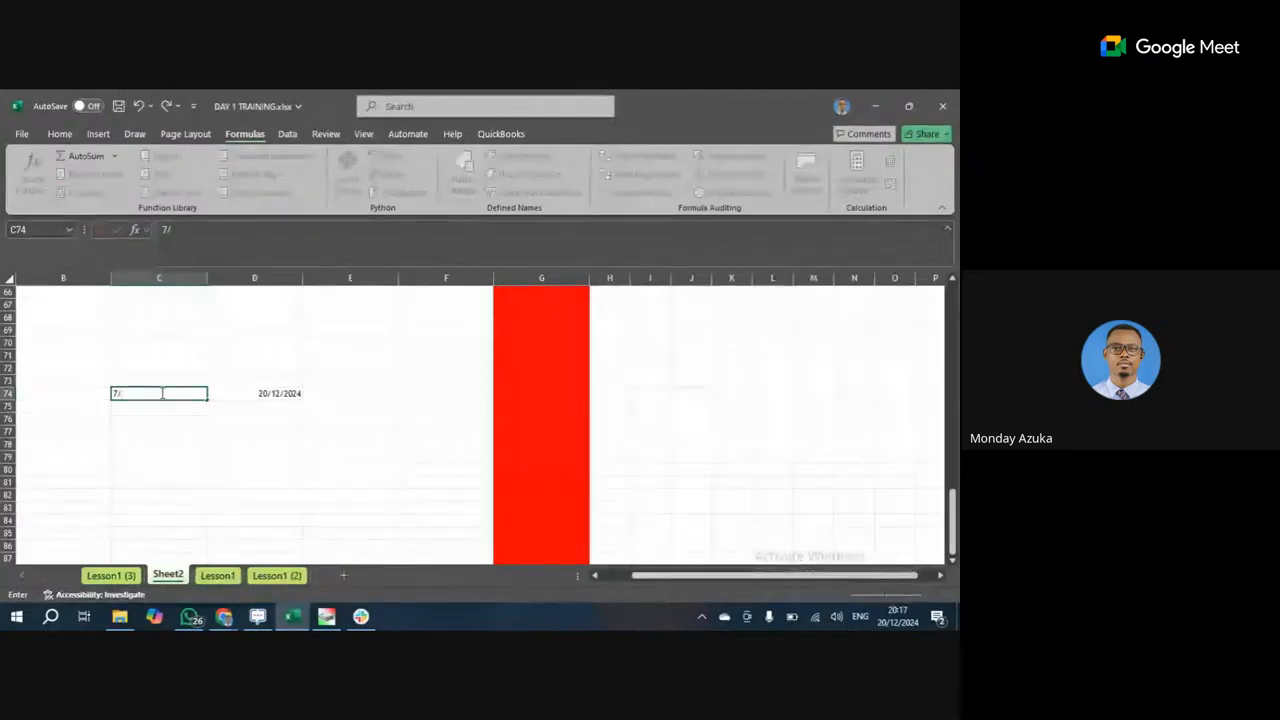
{"action": "type", "text": "08"}
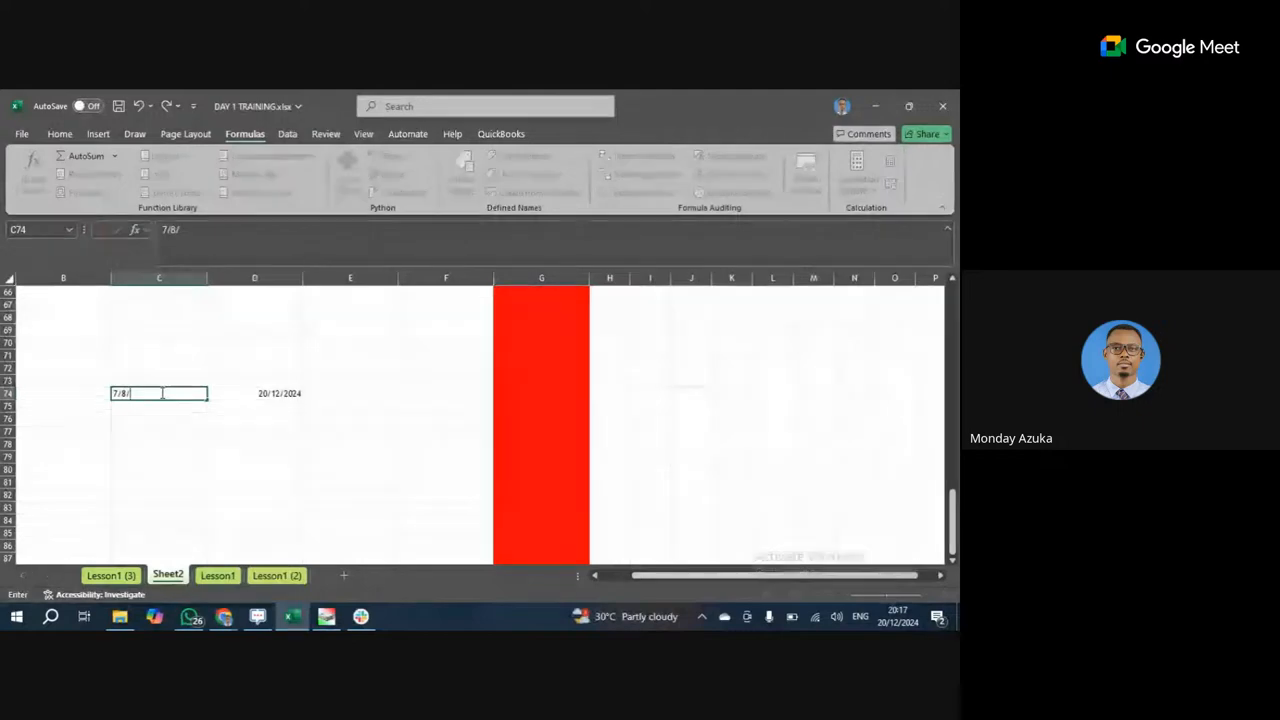
{"action": "type", "text": "/201"}
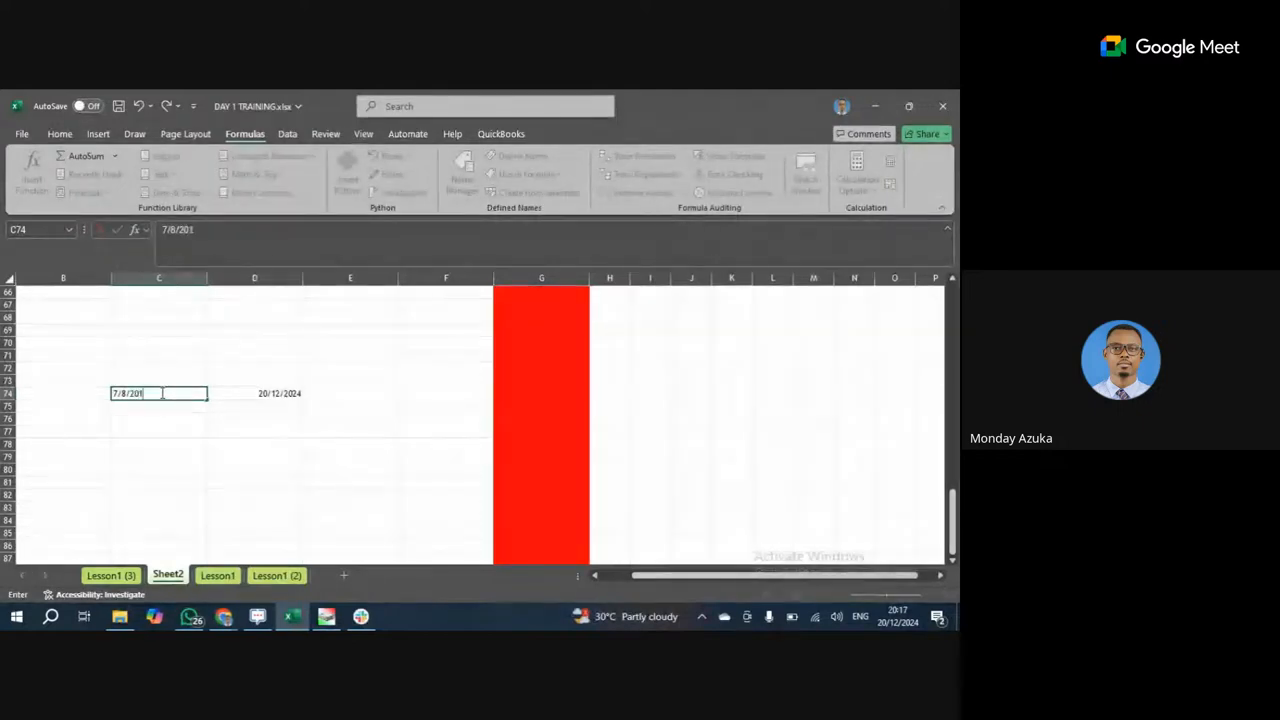
{"action": "type", "text": "4"}
{"action": "key", "text": "Return"}
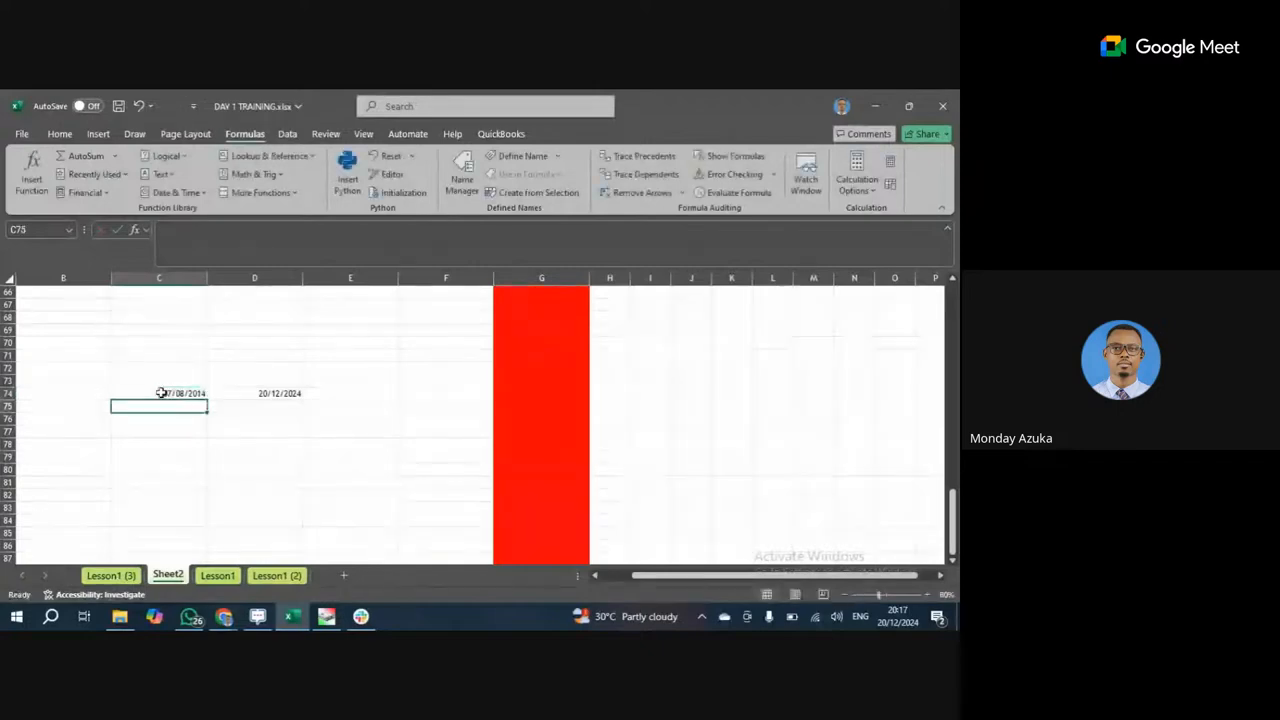
{"action": "left_click", "coordinate": [178, 390]}
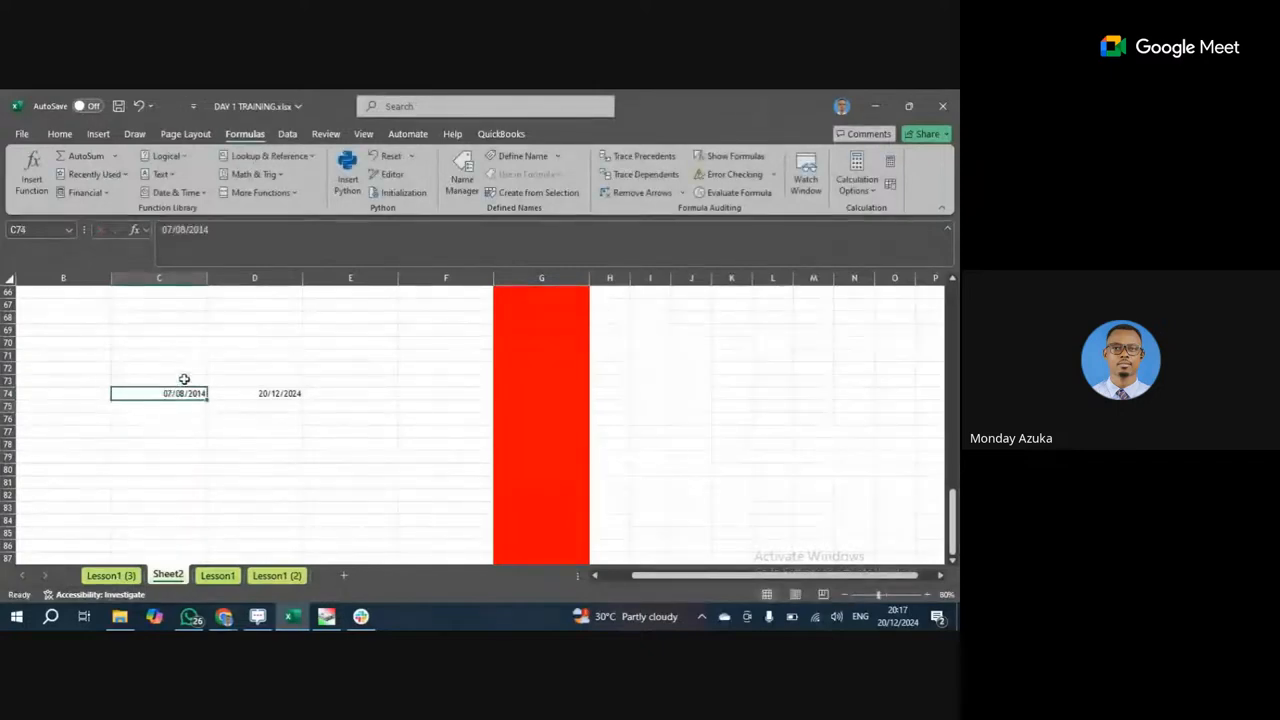
{"action": "left_click", "coordinate": [184, 380]}
{"action": "type", "text": "Loan"}
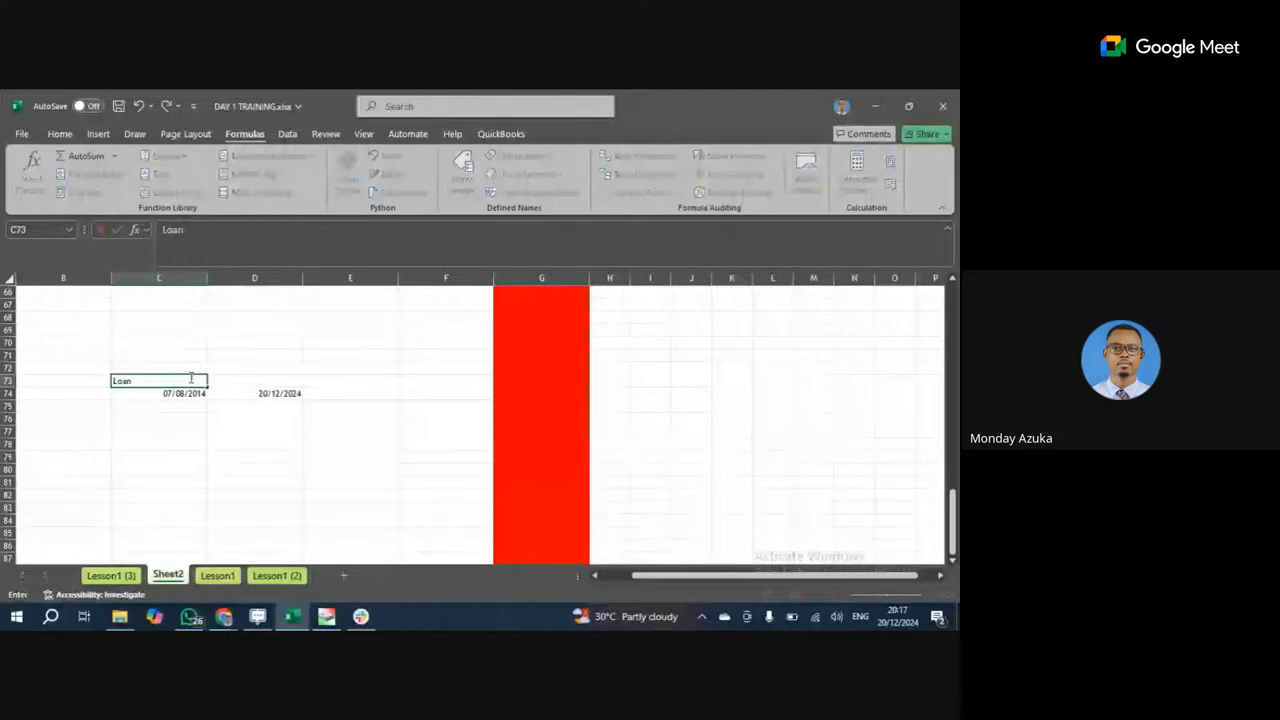
{"action": "left_click", "coordinate": [279, 392]}
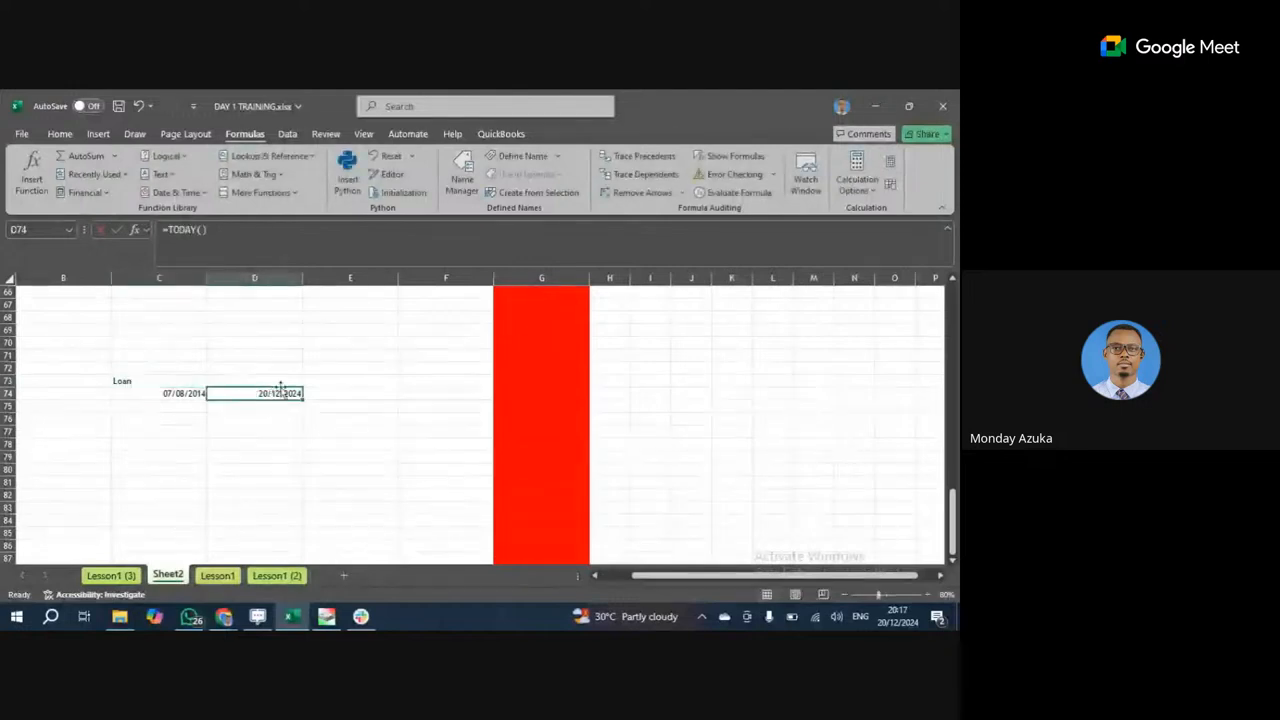
Enter =D74-C74 in E74 to get 3788 days since the loan date.
{"action": "left_click", "coordinate": [328, 393]}
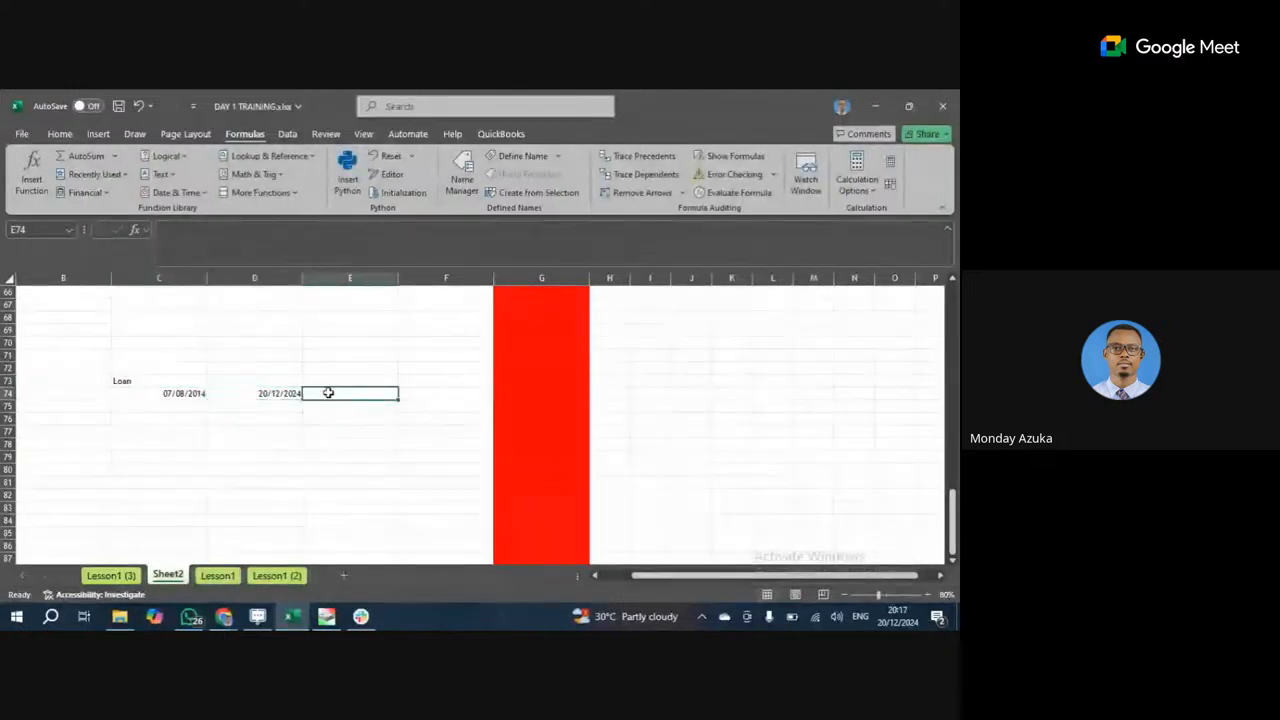
{"action": "left_click", "coordinate": [277, 391]}
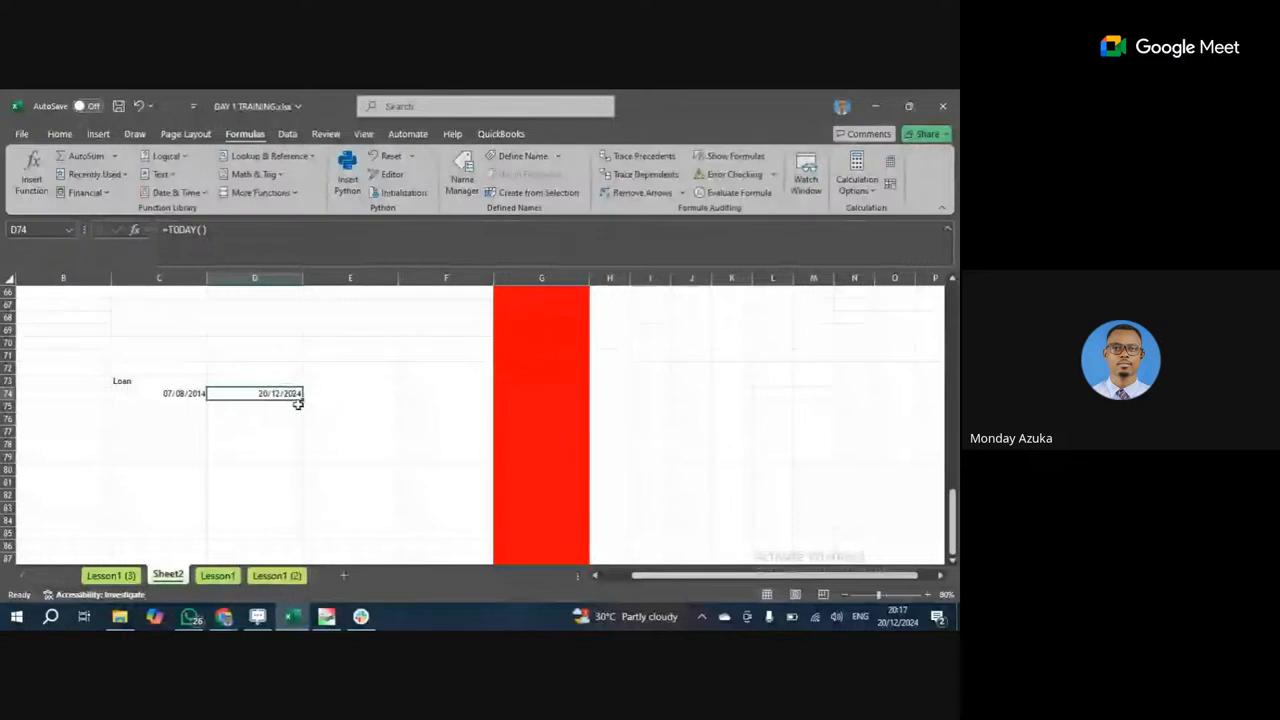
{"action": "left_click", "coordinate": [312, 392]}
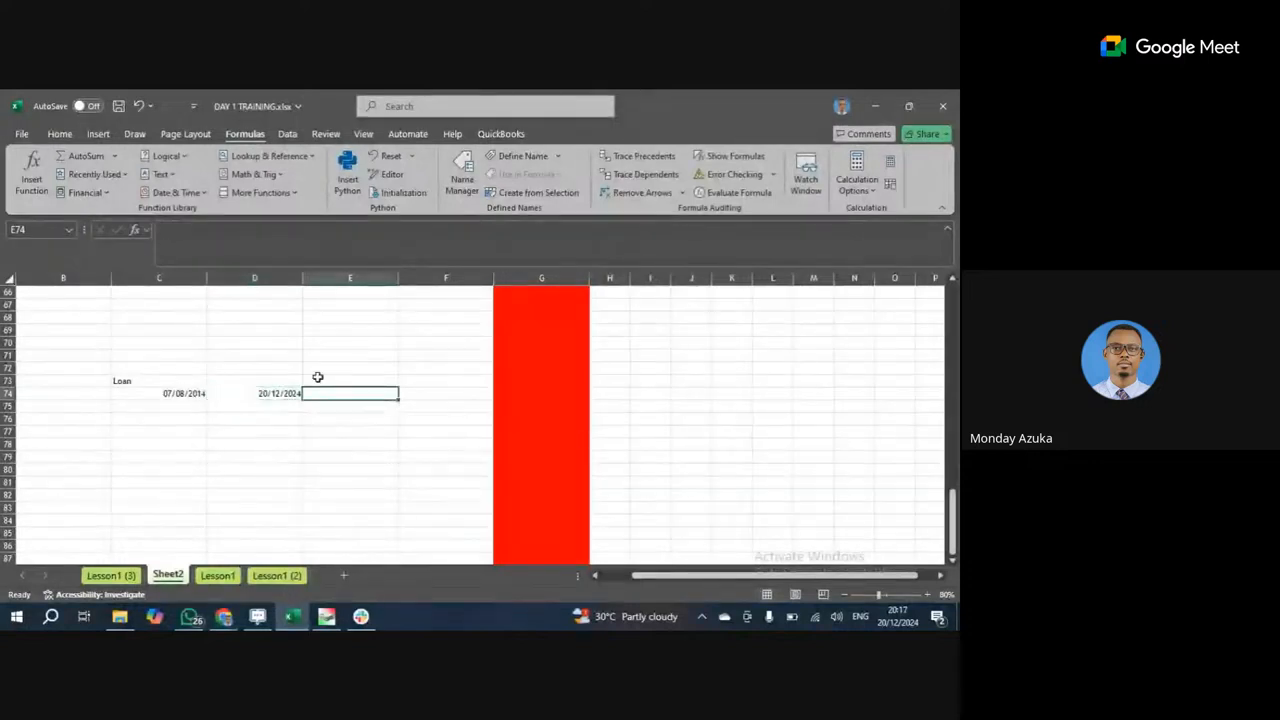
{"action": "type", "text": "="}
{"action": "key", "text": "Left"}
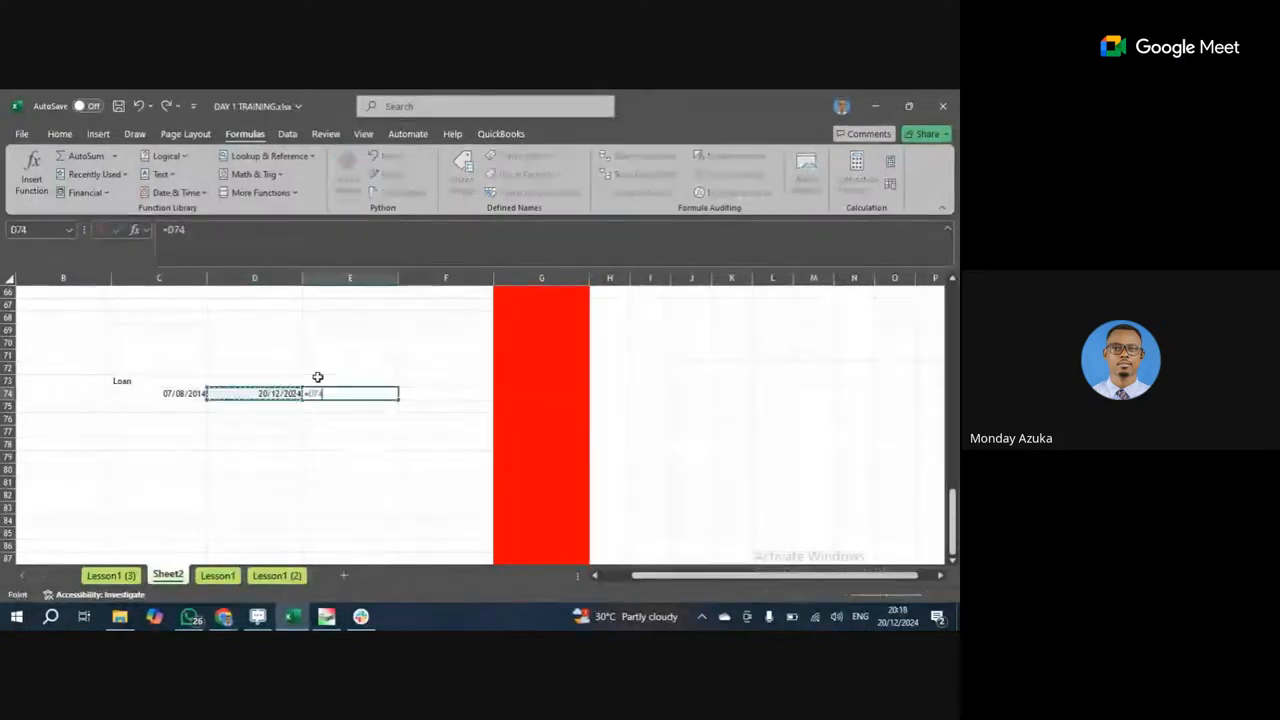
{"action": "type", "text": "-"}
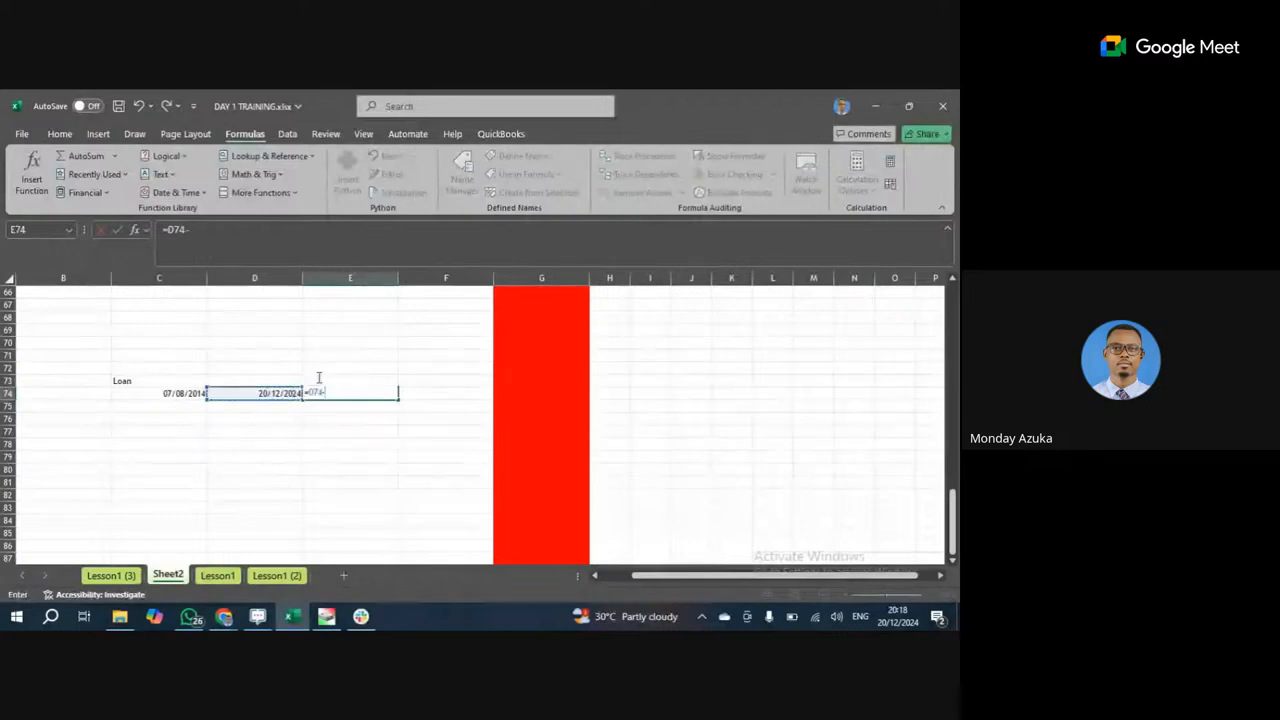
{"action": "key", "text": "Left"}
{"action": "key", "text": "Left"}
{"action": "key", "text": "Return"}
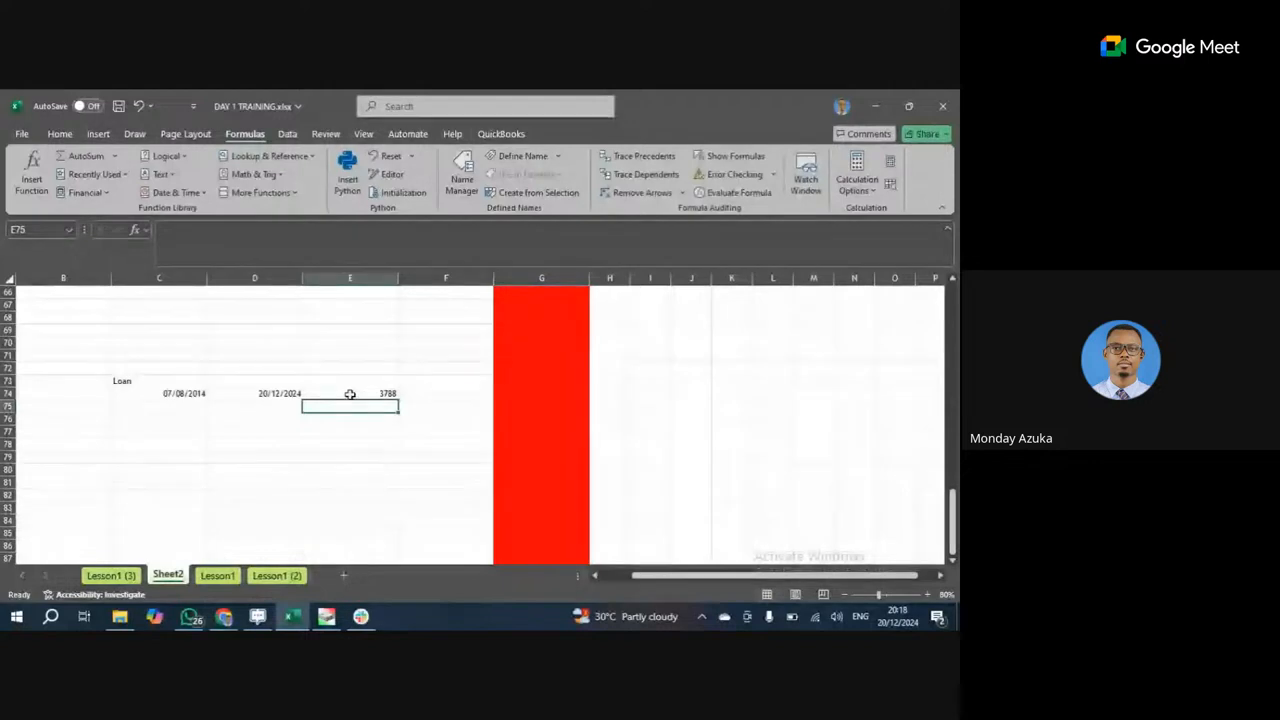
{"action": "key", "text": "Up"}
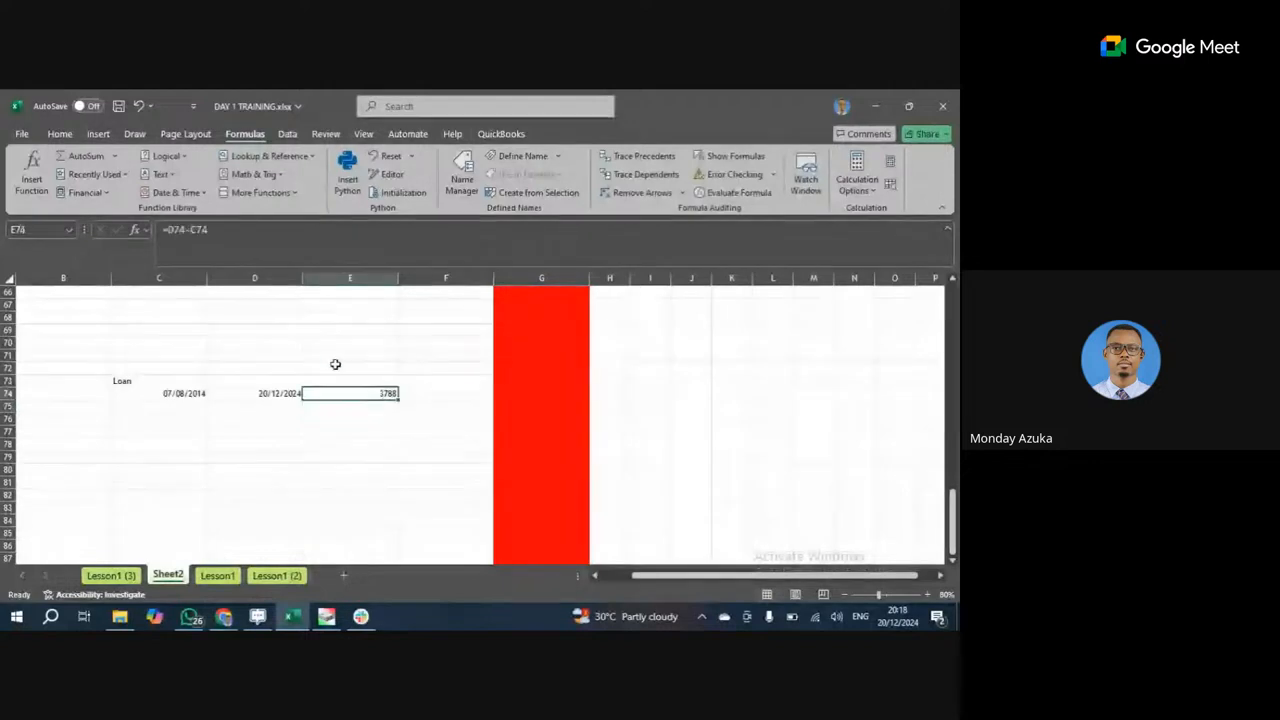
Format E74 as Number to show 3788.00, then check the D74 and E74 formulas.
{"action": "left_click", "coordinate": [60, 133]}
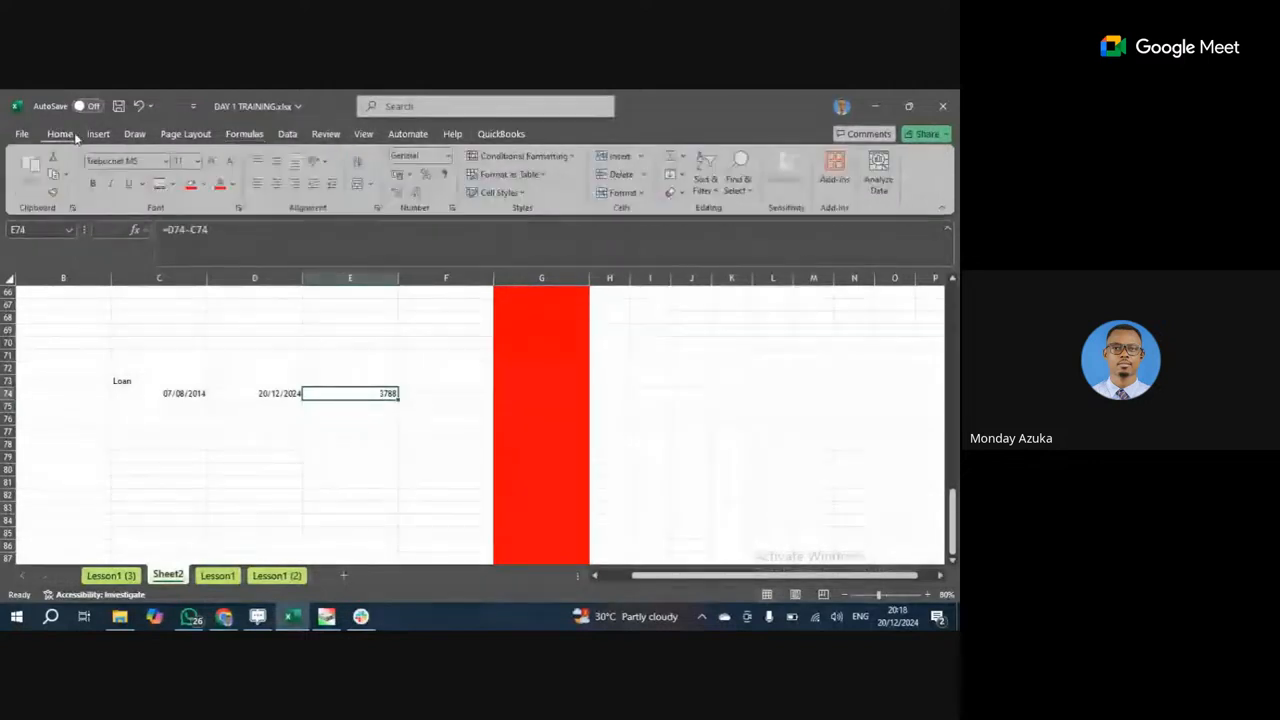
{"action": "left_click", "coordinate": [446, 156]}
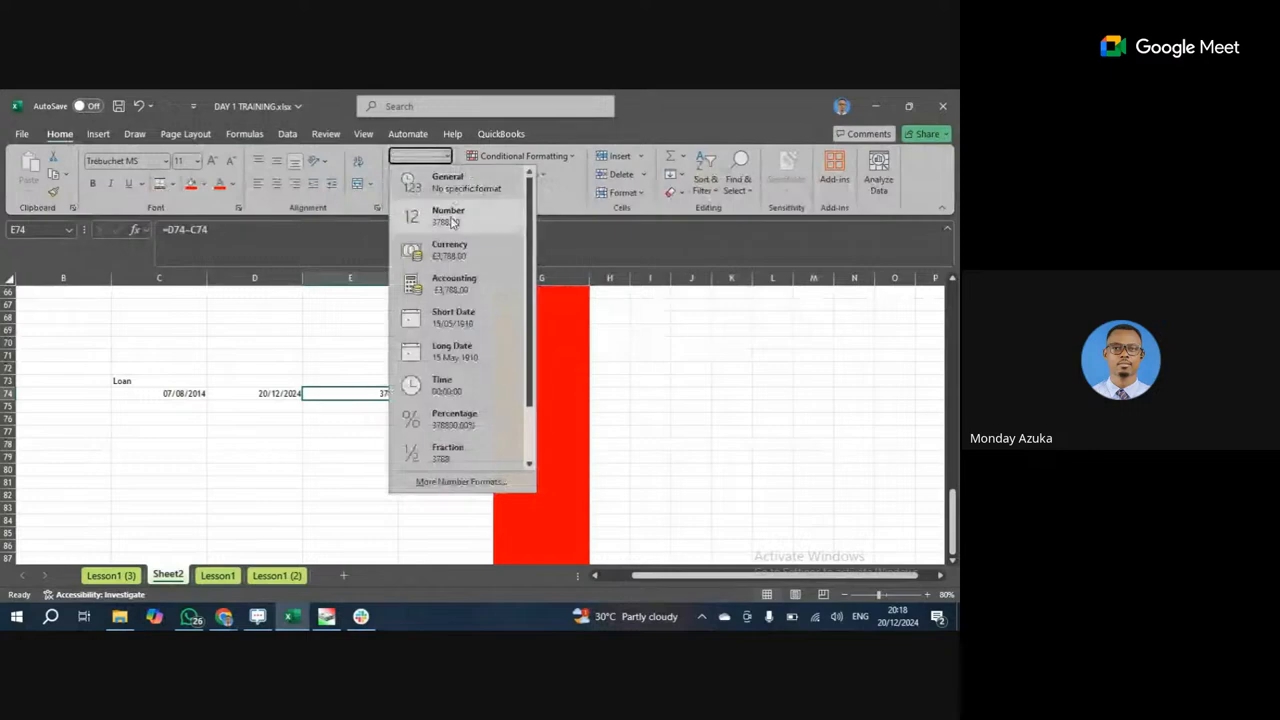
{"action": "left_click", "coordinate": [453, 224]}
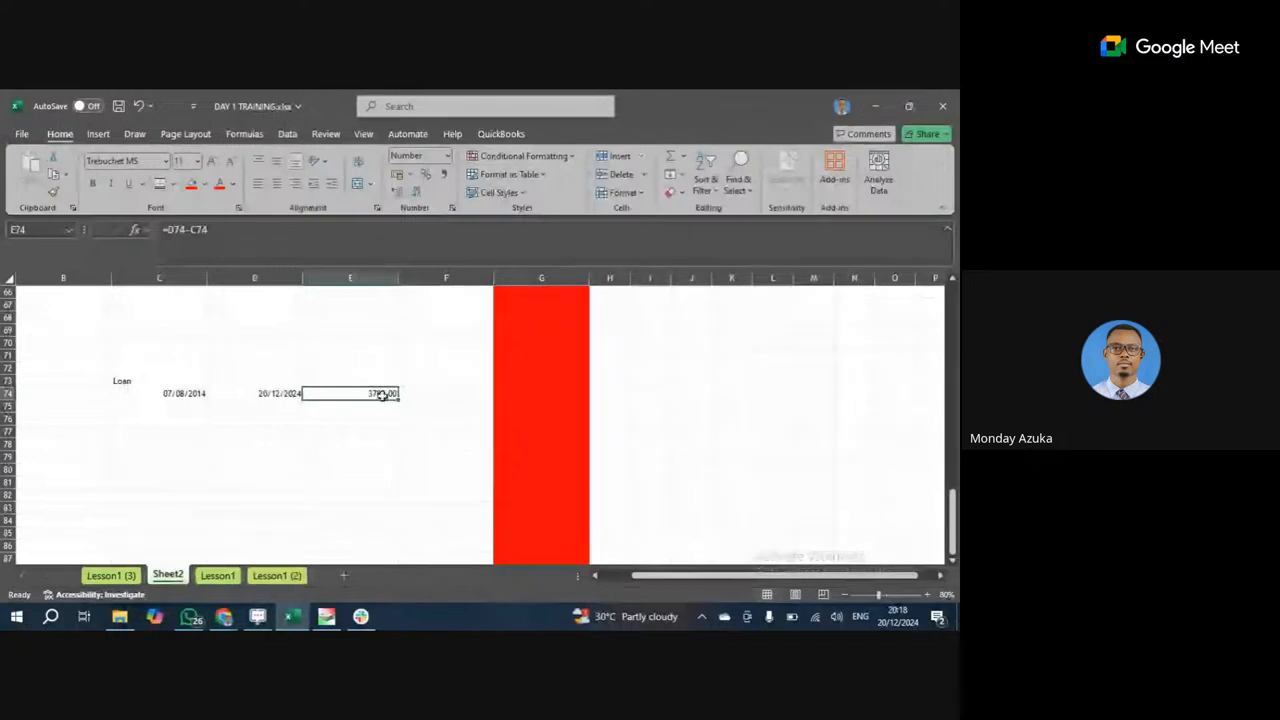
{"action": "left_click", "coordinate": [278, 395]}
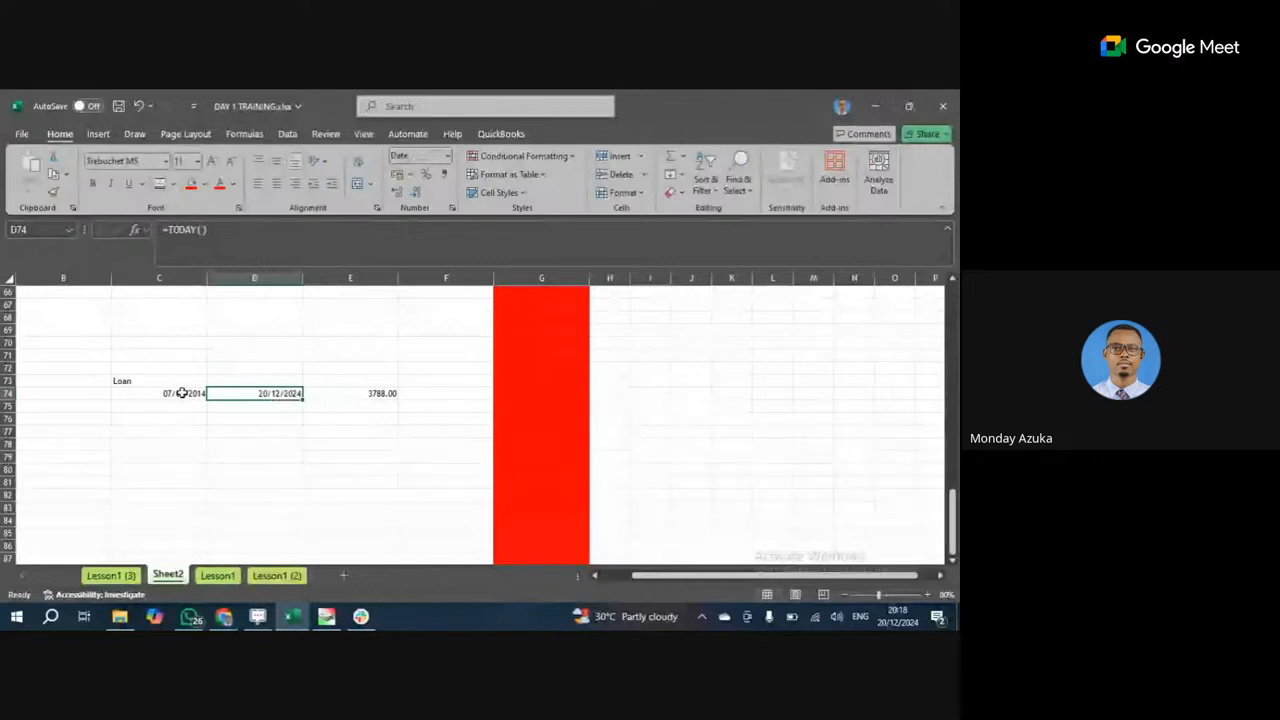
{"action": "left_click", "coordinate": [335, 394]}
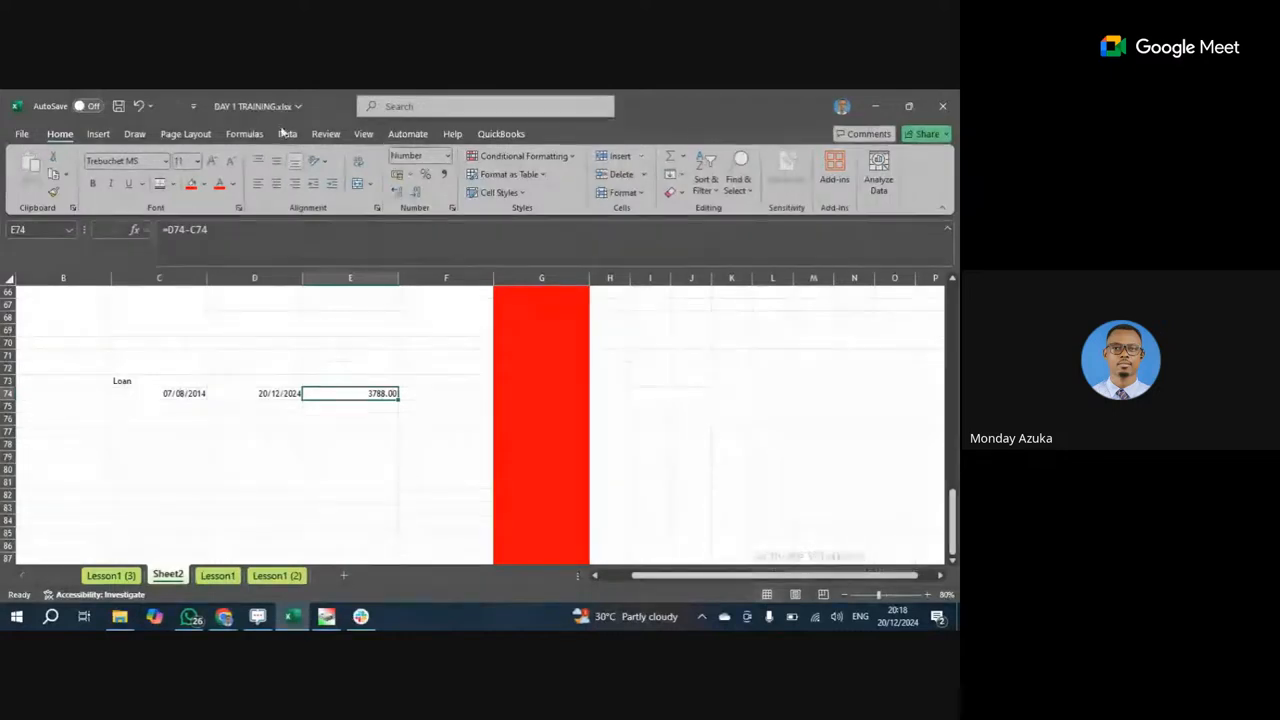
{"action": "left_click", "coordinate": [245, 134]}
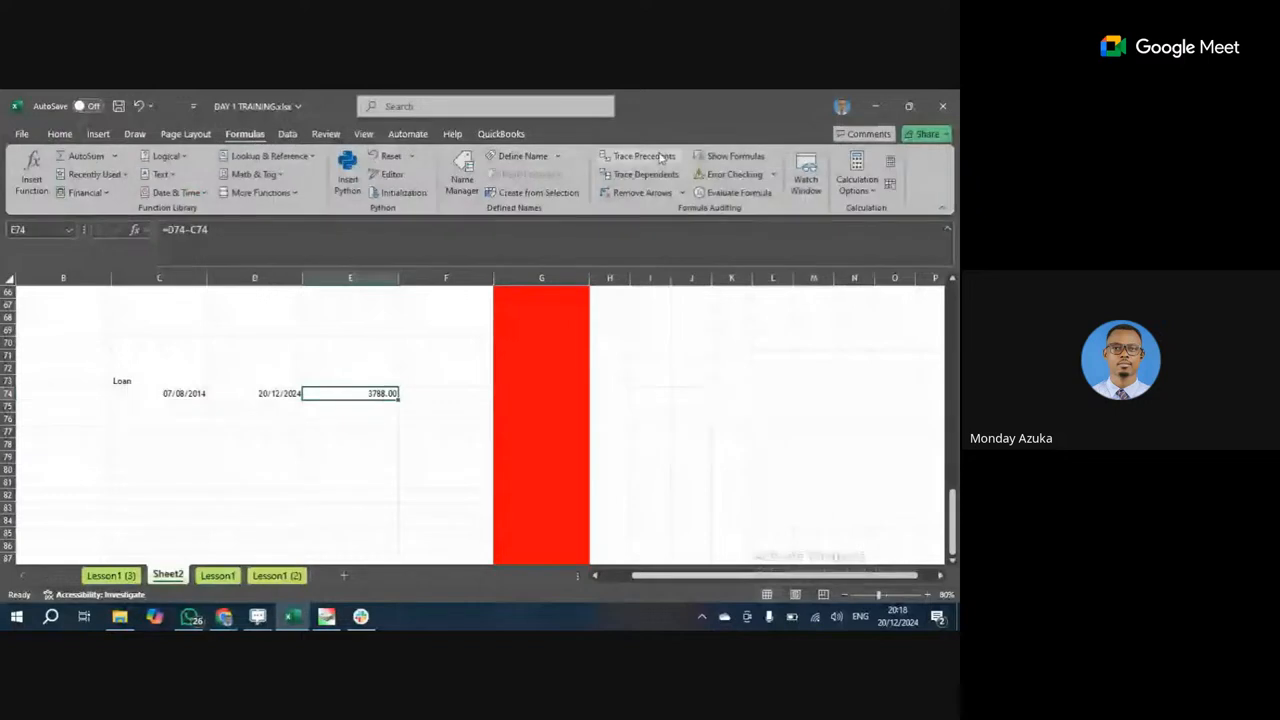
After checking the defined names list, name column G 'Monday' through the Name Box.
{"action": "left_click", "coordinate": [463, 176]}
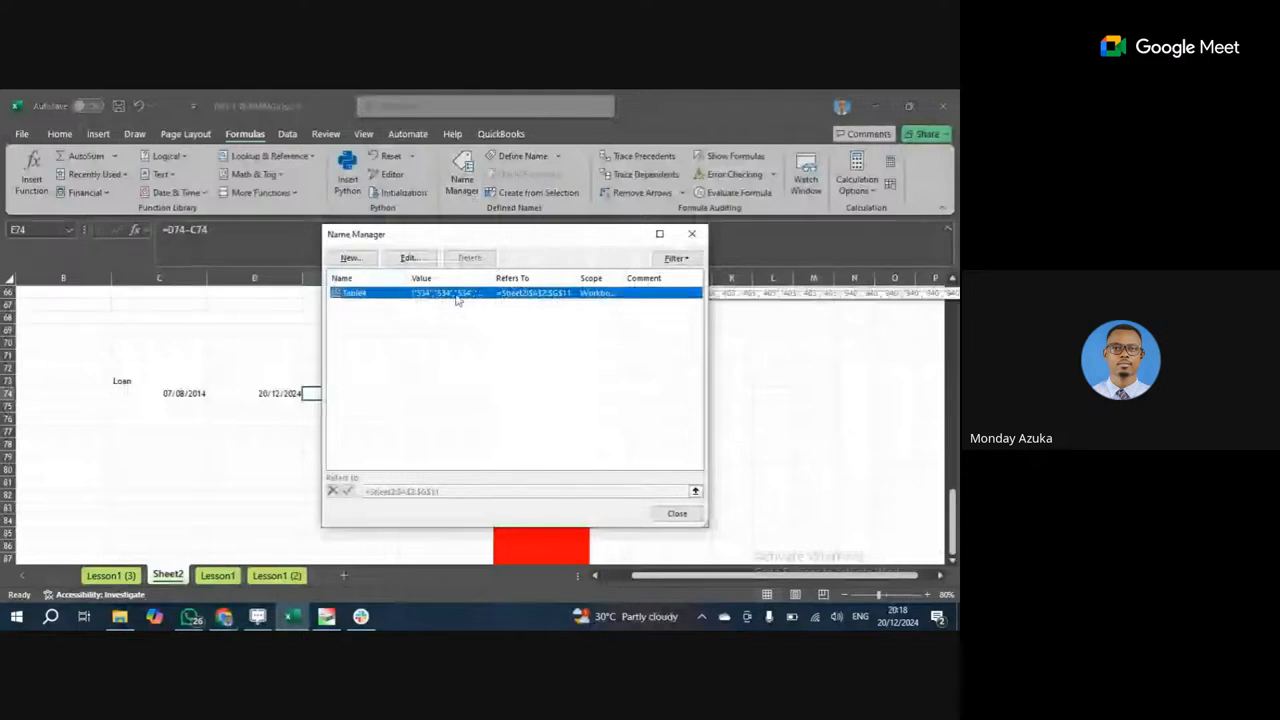
{"action": "left_click", "coordinate": [694, 238]}
{"action": "left_click", "coordinate": [445, 368]}
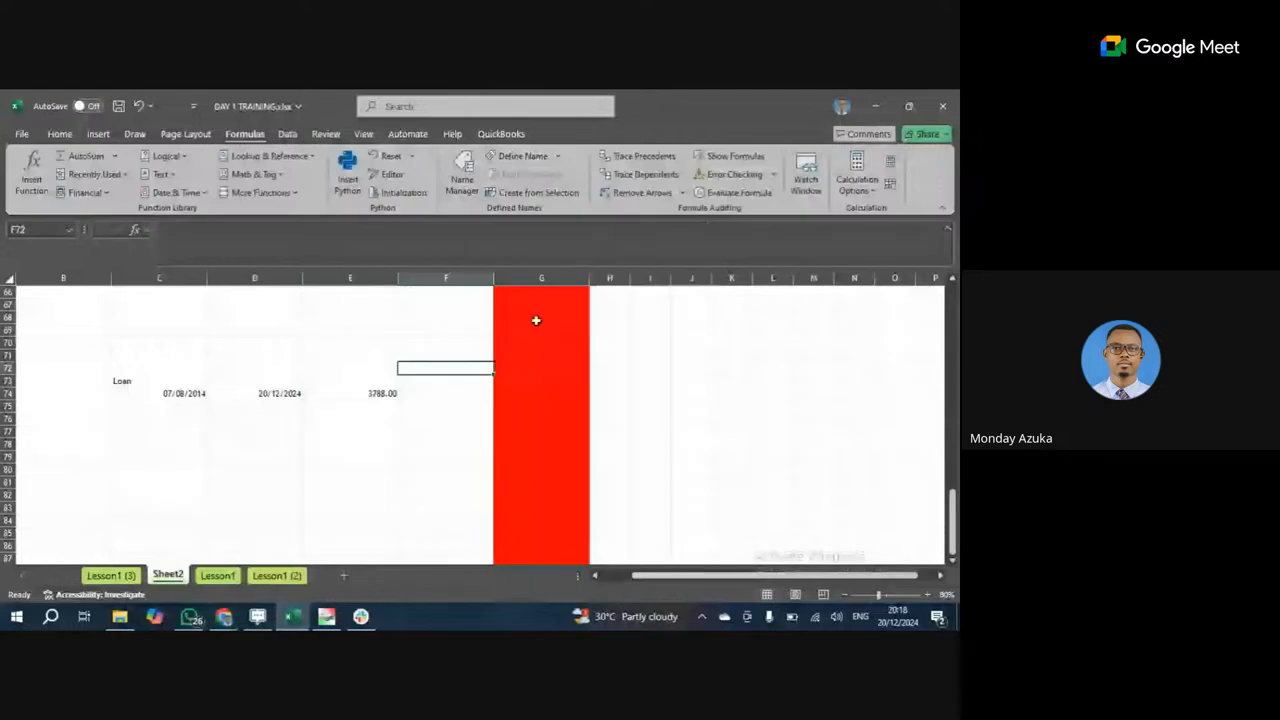
{"action": "scroll", "coordinate": [530, 293], "scroll_direction": "up", "scroll_amount": 7}
{"action": "scroll", "coordinate": [530, 293], "scroll_direction": "up", "scroll_amount": 2}
{"action": "left_click", "coordinate": [538, 279]}
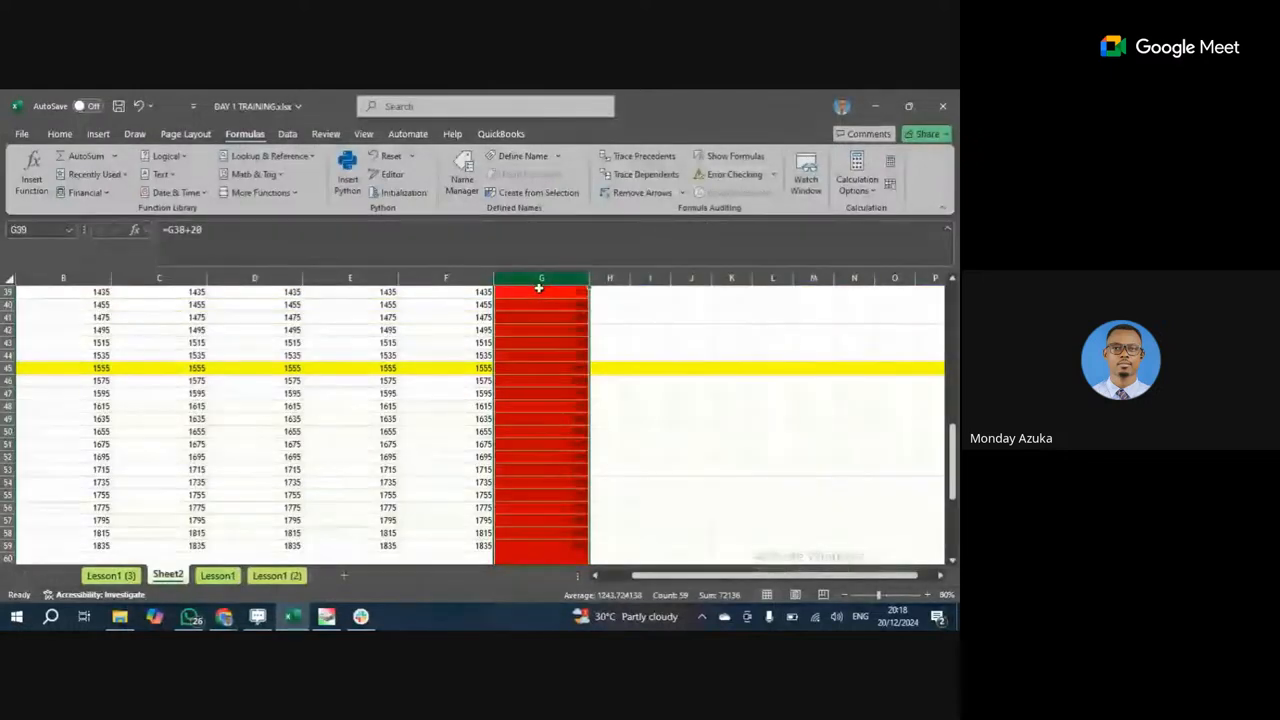
{"action": "left_click", "coordinate": [37, 230]}
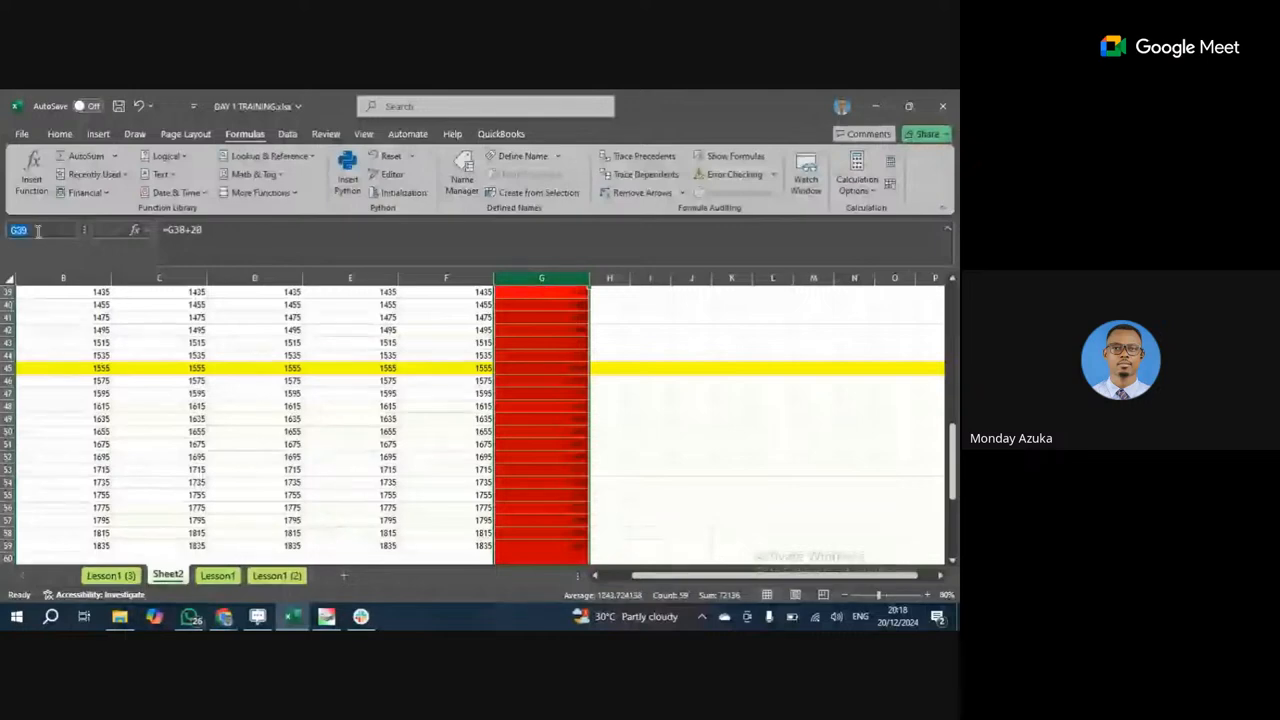
{"action": "type", "text": "MOn"}
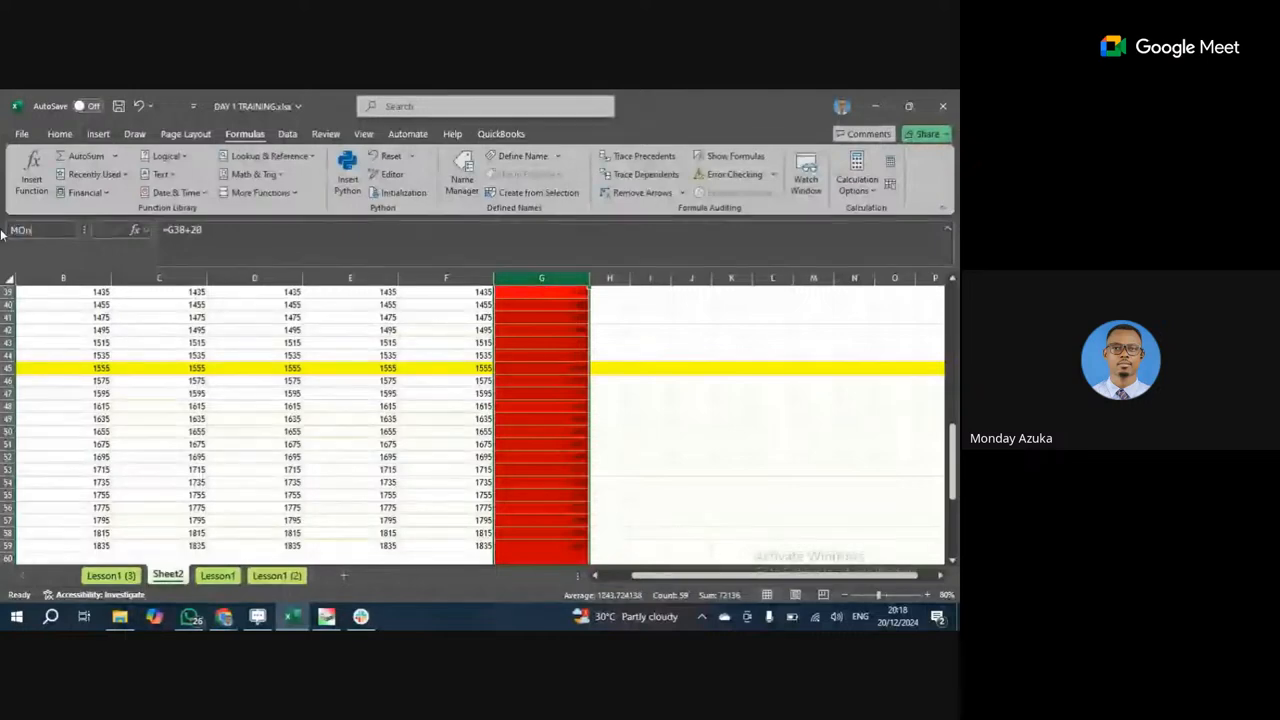
{"action": "key", "text": "BackSpace"}
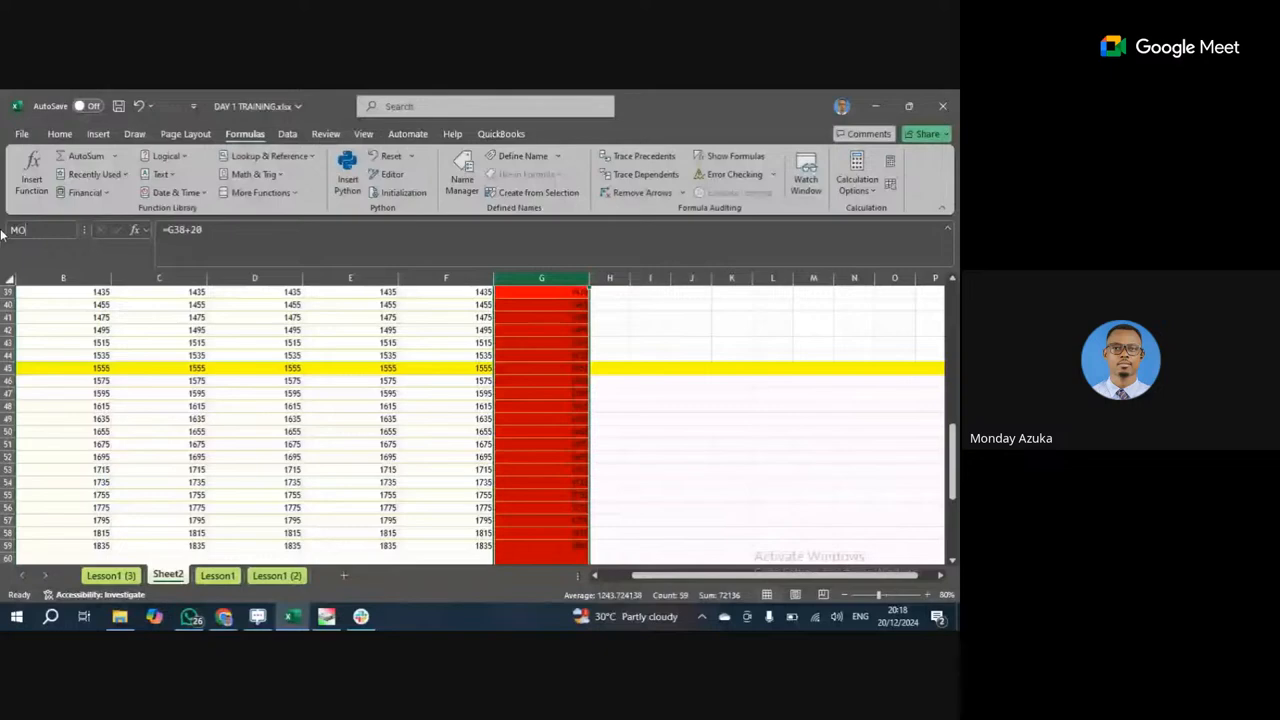
{"action": "key", "text": "BackSpace"}
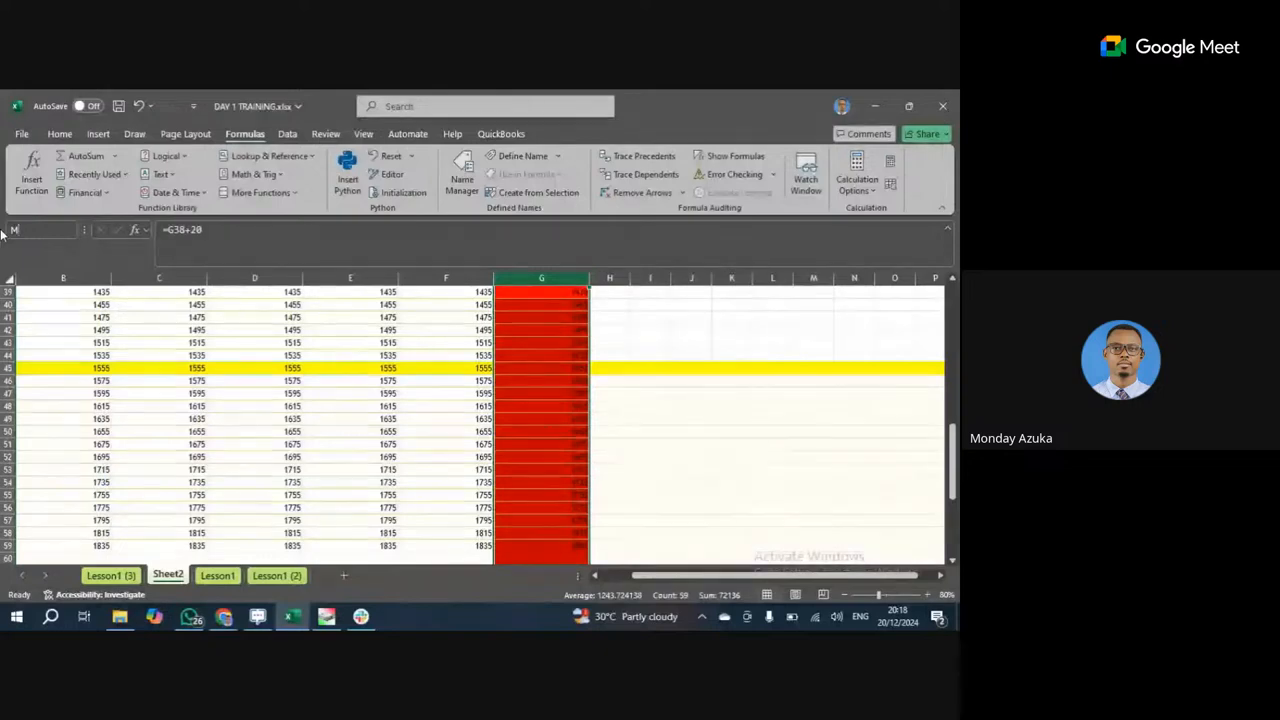
{"action": "type", "text": "onday"}
{"action": "key", "text": "Return"}
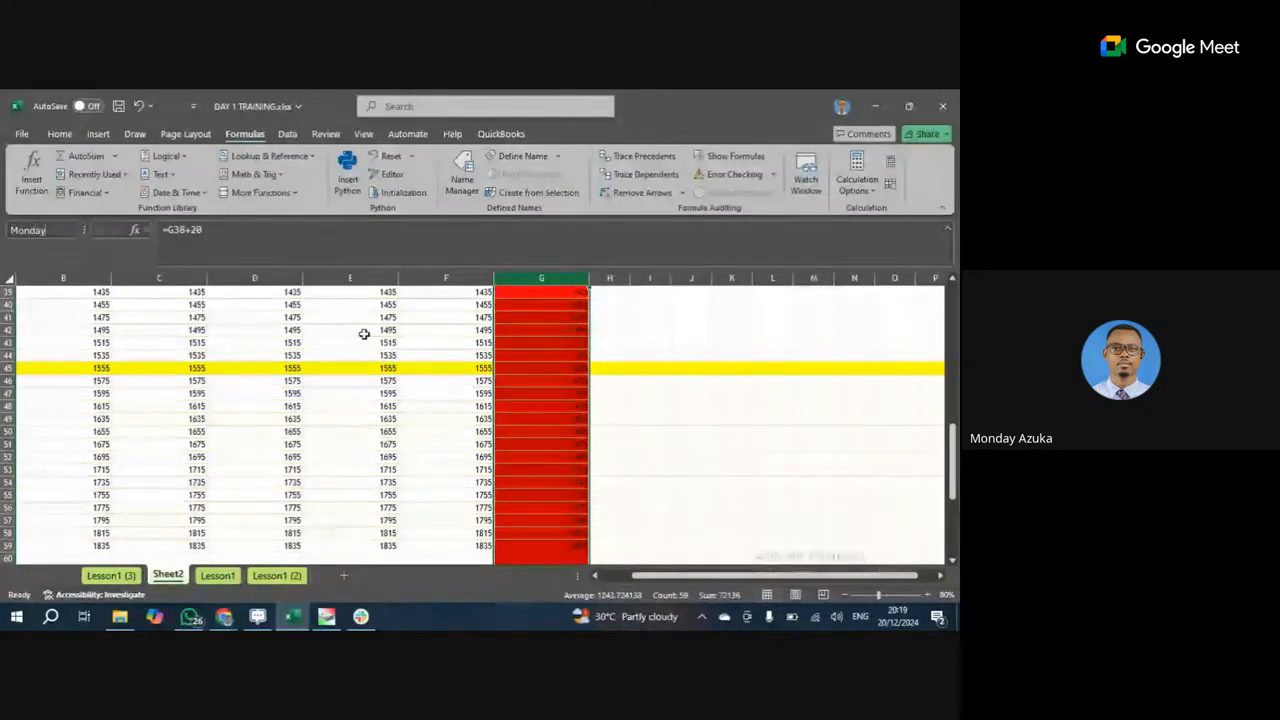
Check formulas in E43, G45 and G43, then enter =mond in J48, giving #NAME?
{"action": "left_click", "coordinate": [365, 341]}
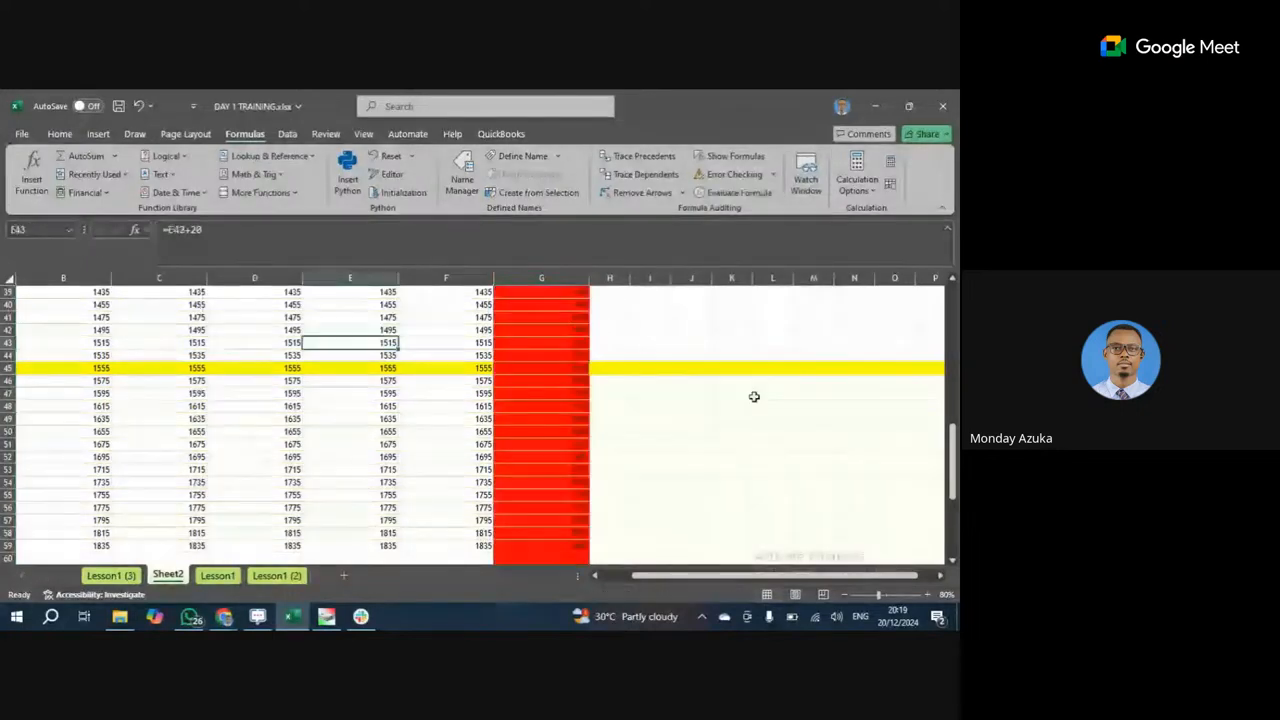
{"action": "left_click", "coordinate": [540, 367]}
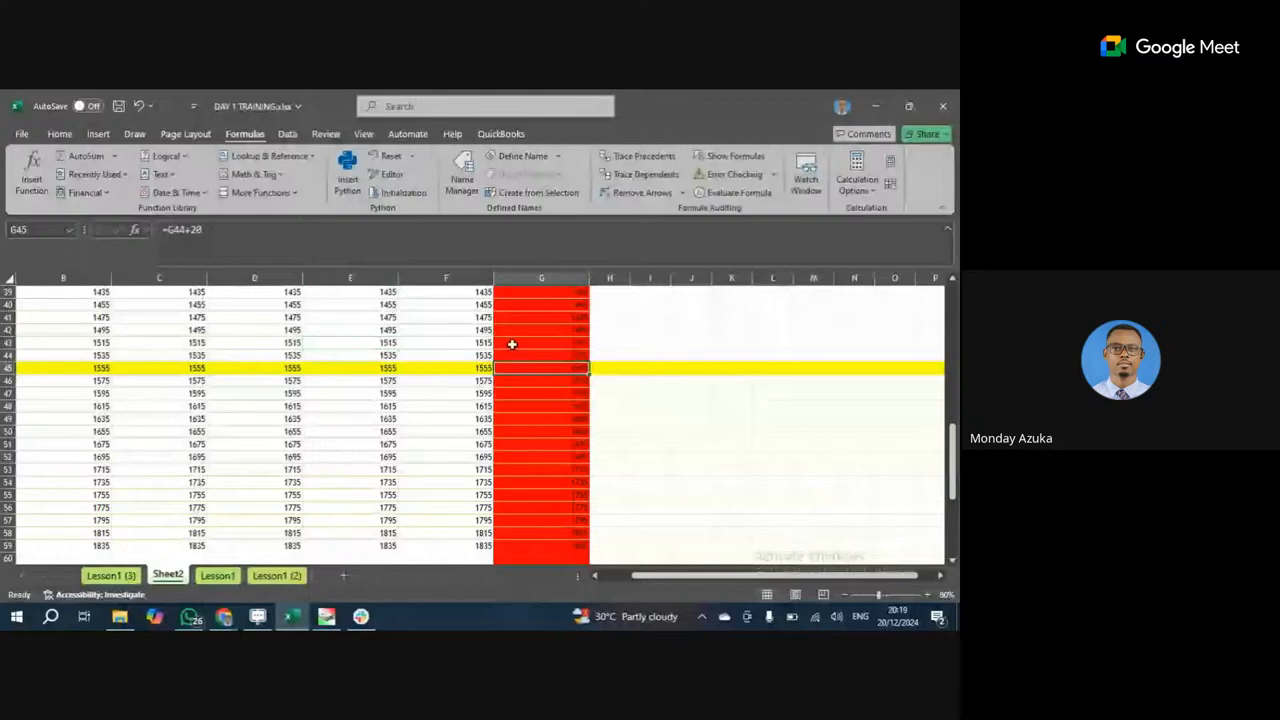
{"action": "left_click", "coordinate": [541, 342]}
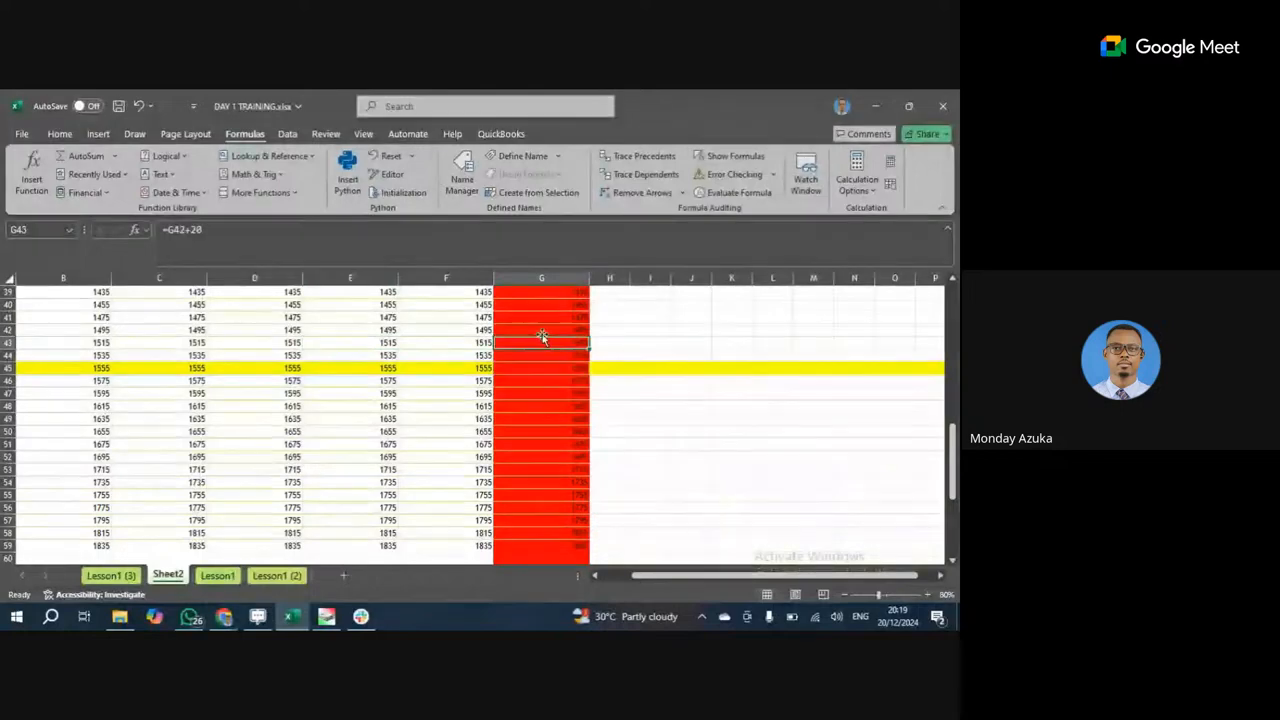
{"action": "left_click", "coordinate": [681, 403]}
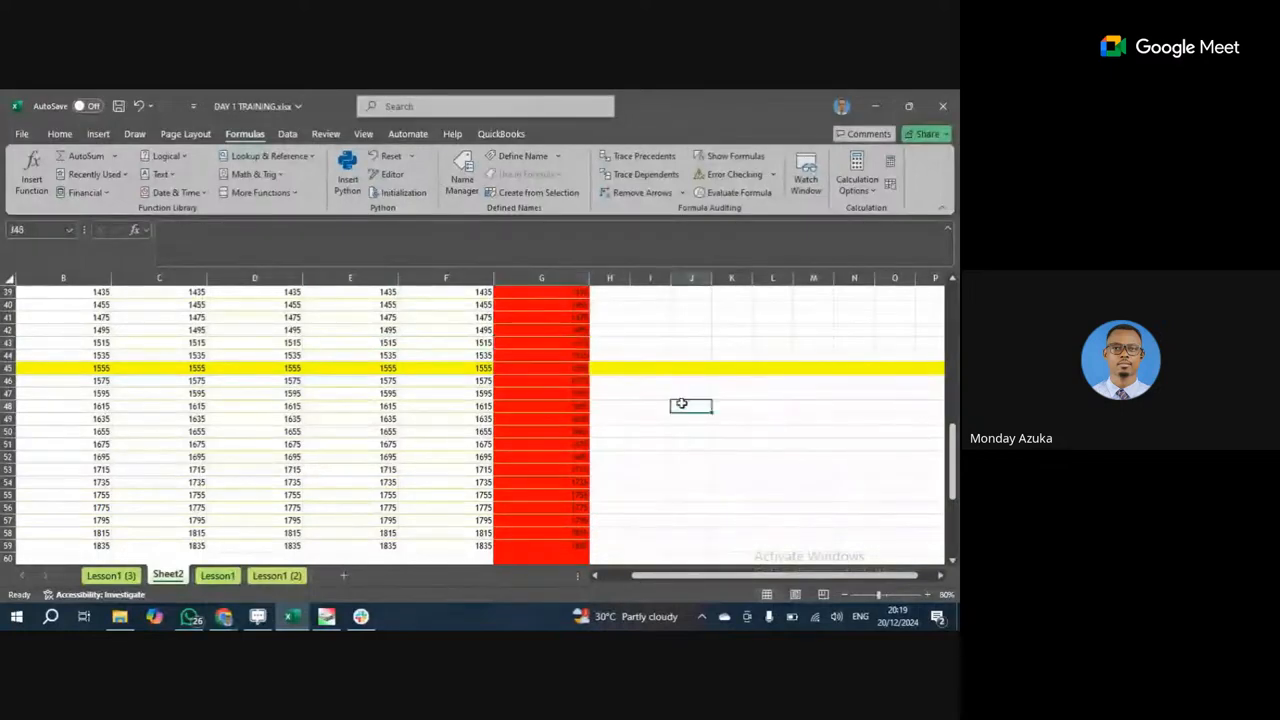
{"action": "double_click", "coordinate": [681, 403]}
{"action": "type", "text": "="}
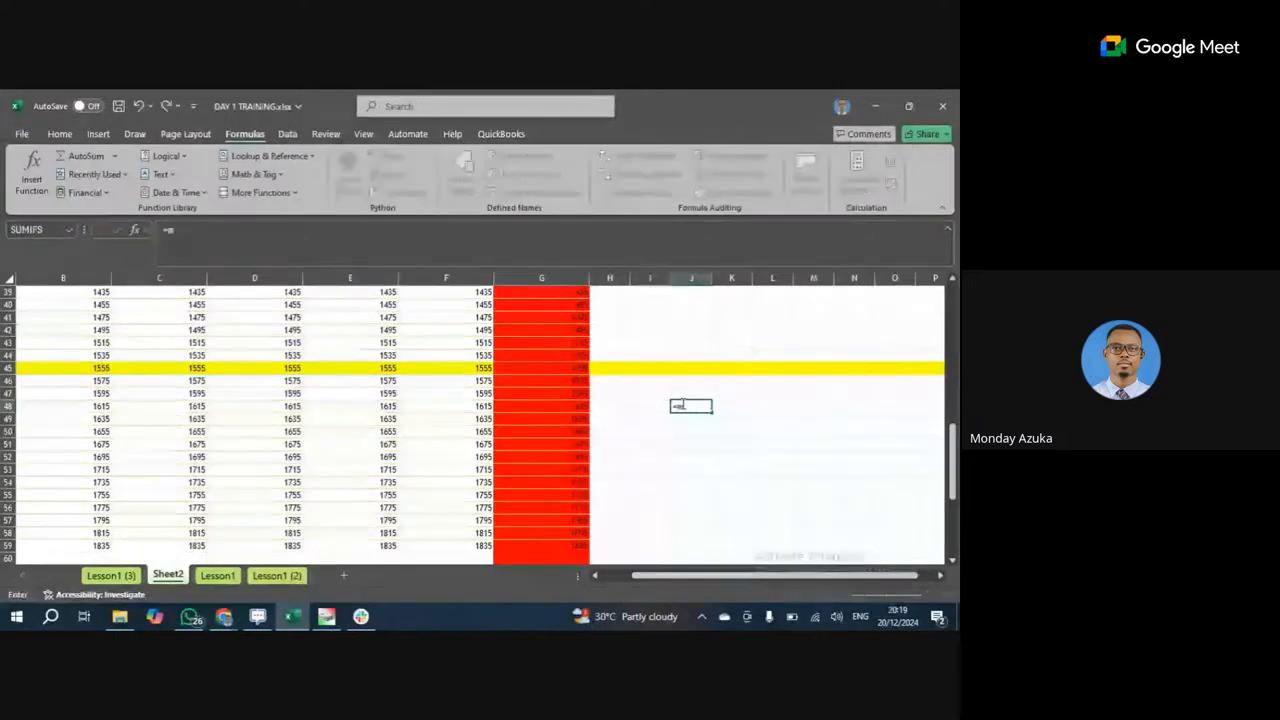
{"action": "type", "text": "mo"}
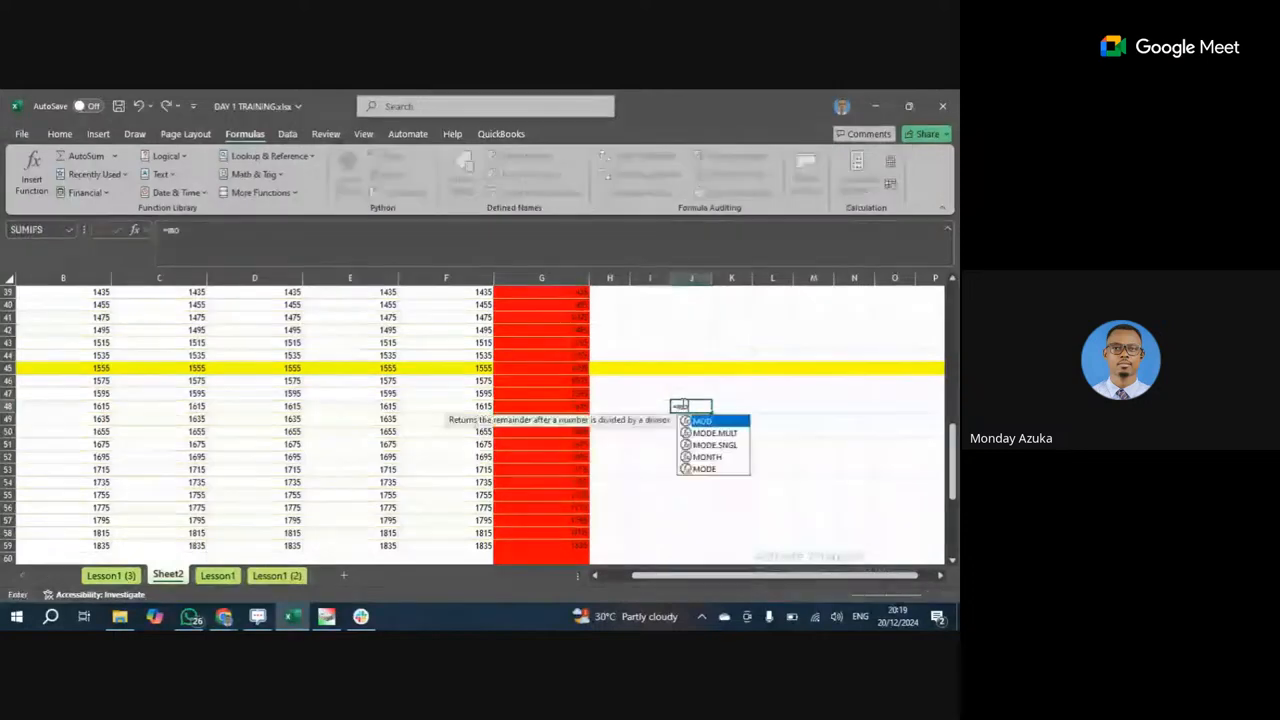
{"action": "type", "text": "n"}
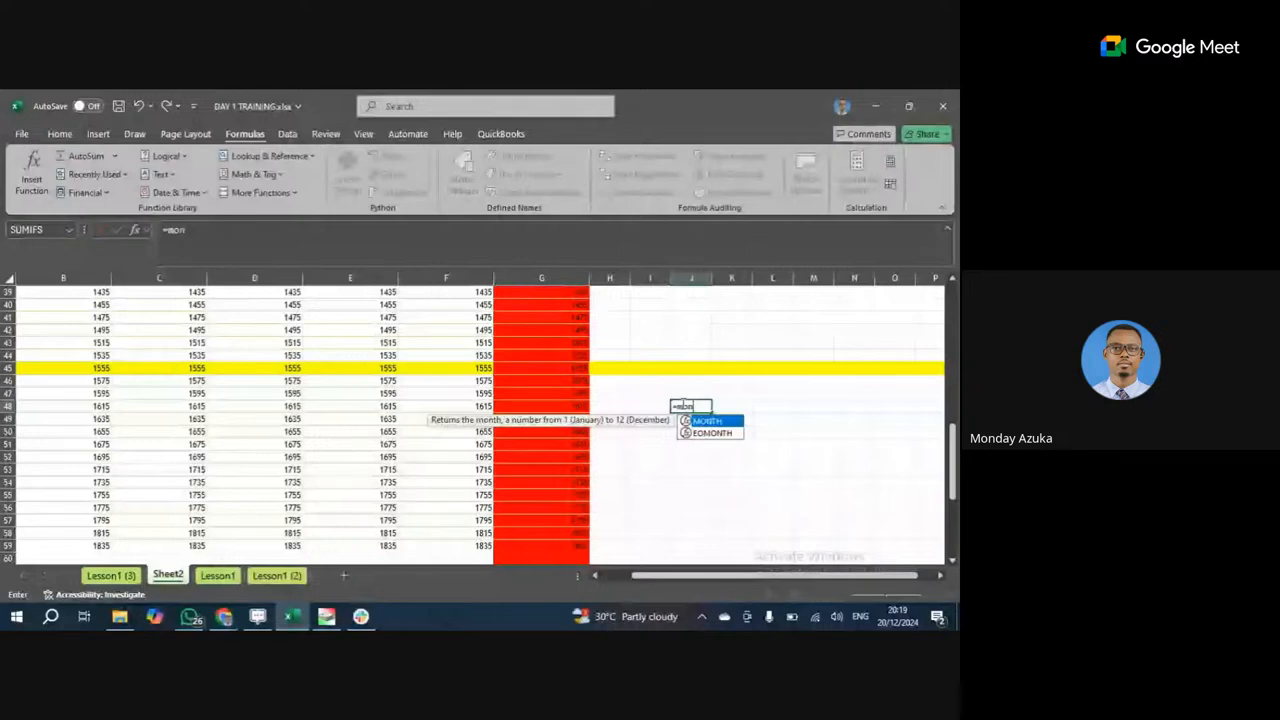
{"action": "type", "text": "d"}
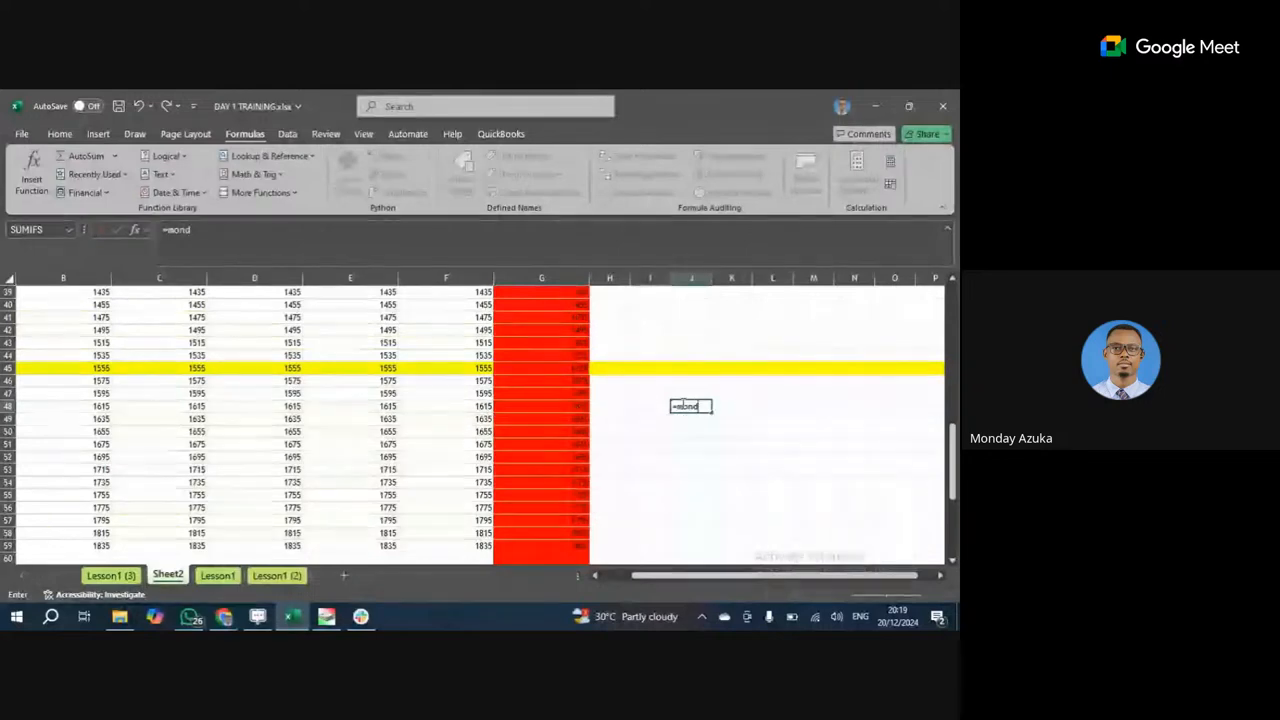
{"action": "left_click", "coordinate": [565, 277]}
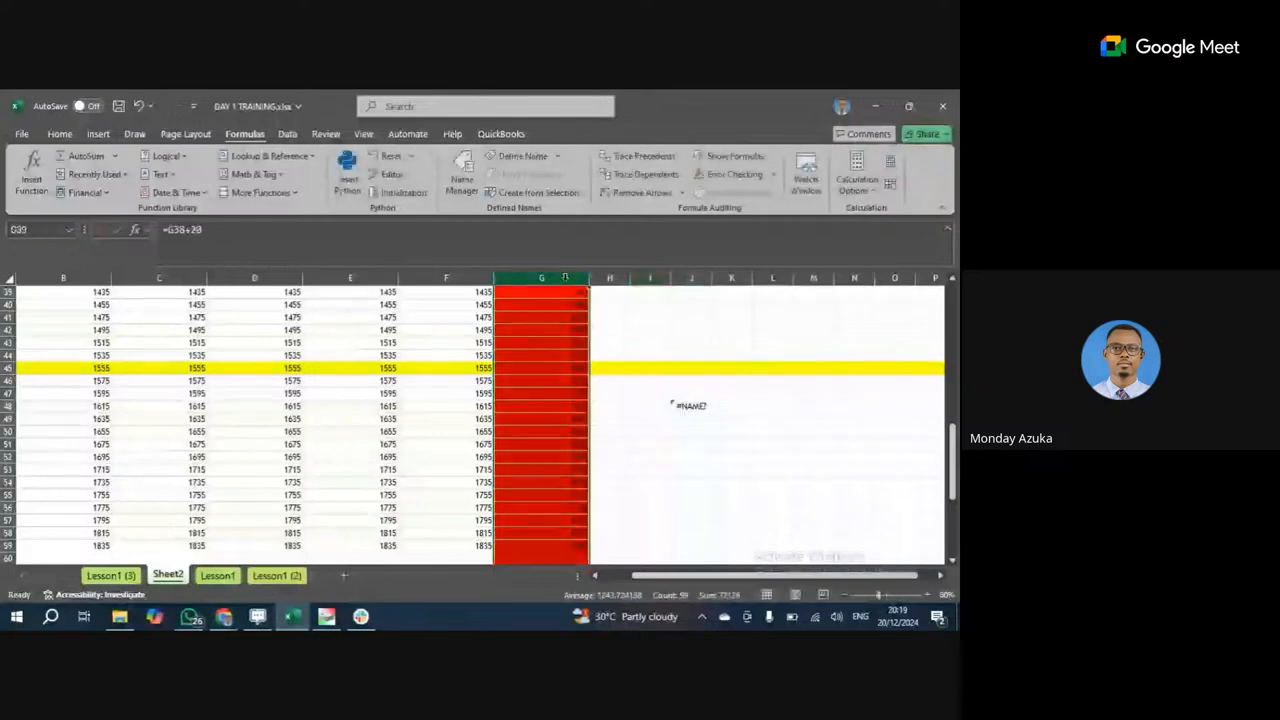
{"action": "scroll", "coordinate": [565, 277], "scroll_direction": "up", "scroll_amount": 4}
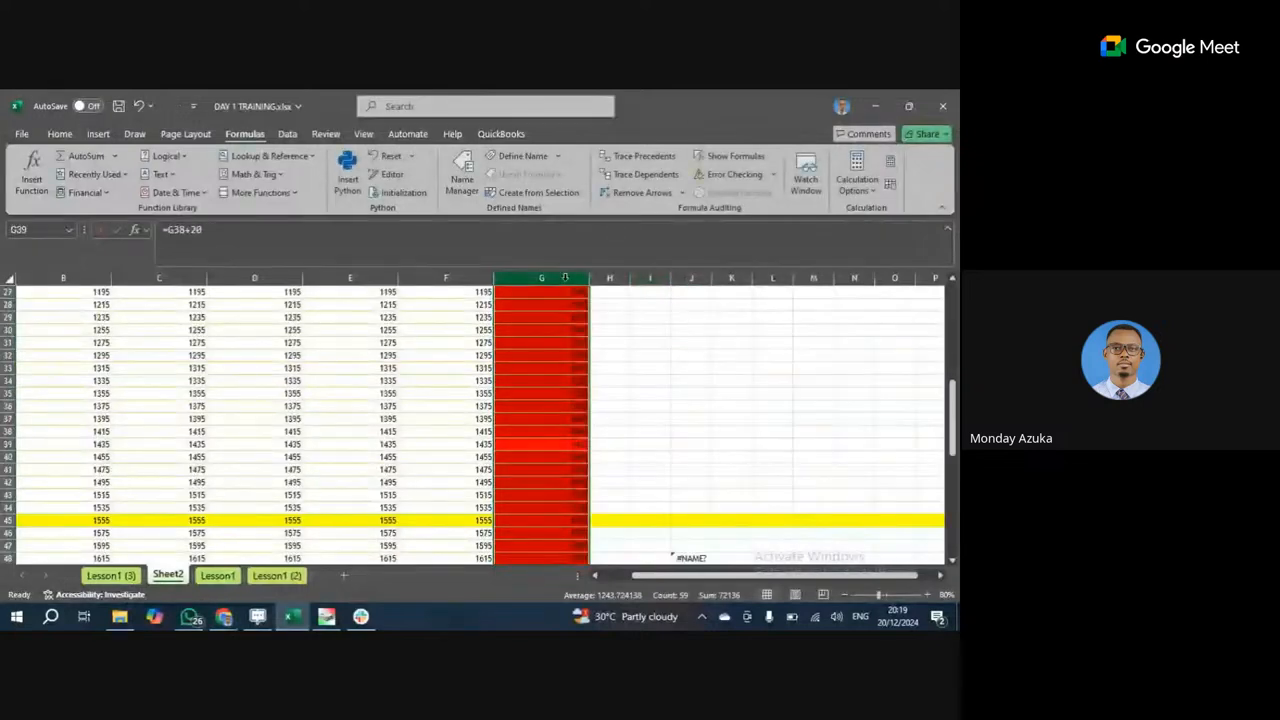
Rename the Number 7 column G to 'MONDAY' in the Name Box.
{"action": "scroll", "coordinate": [565, 277], "scroll_direction": "up", "scroll_amount": 9}
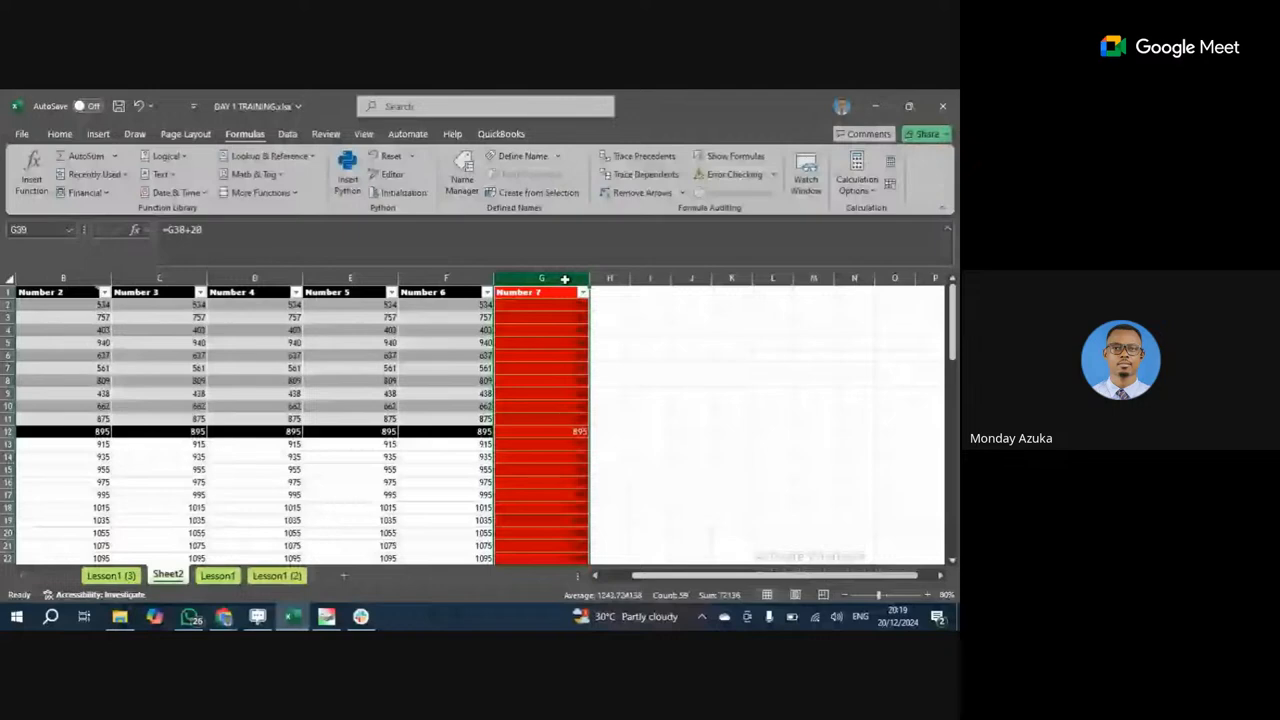
{"action": "left_click", "coordinate": [560, 292]}
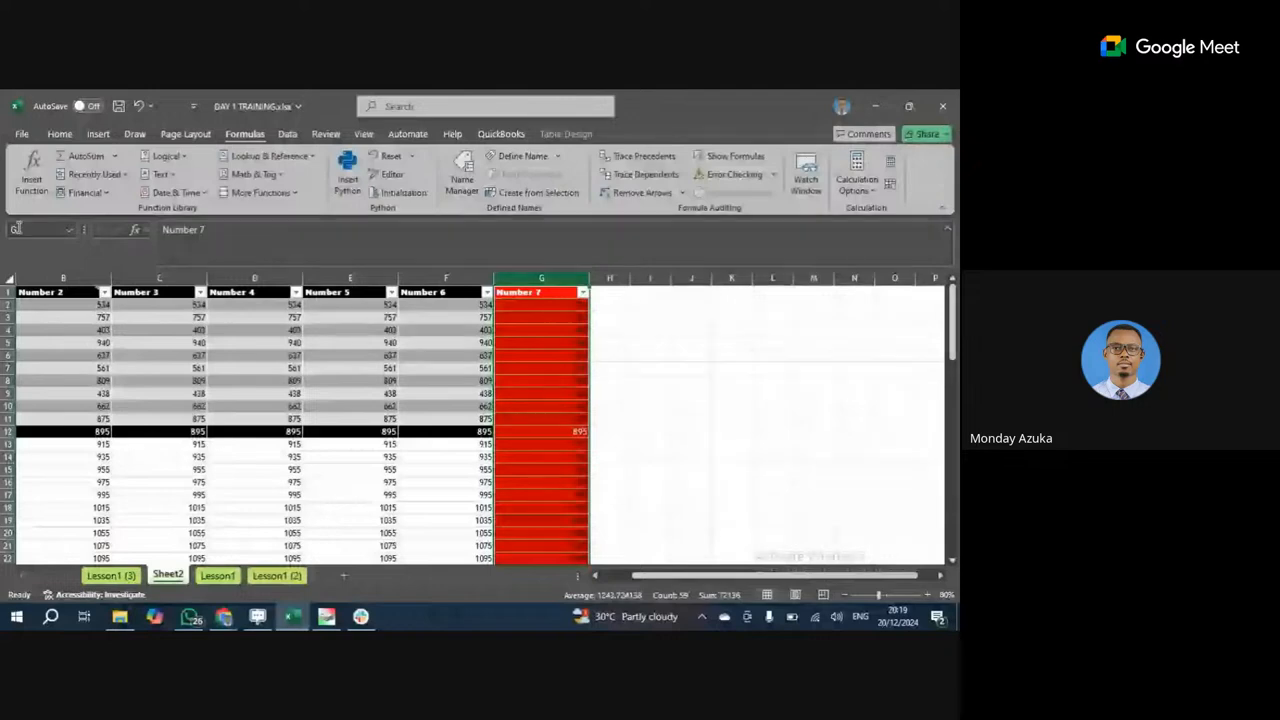
{"action": "left_click", "coordinate": [463, 170]}
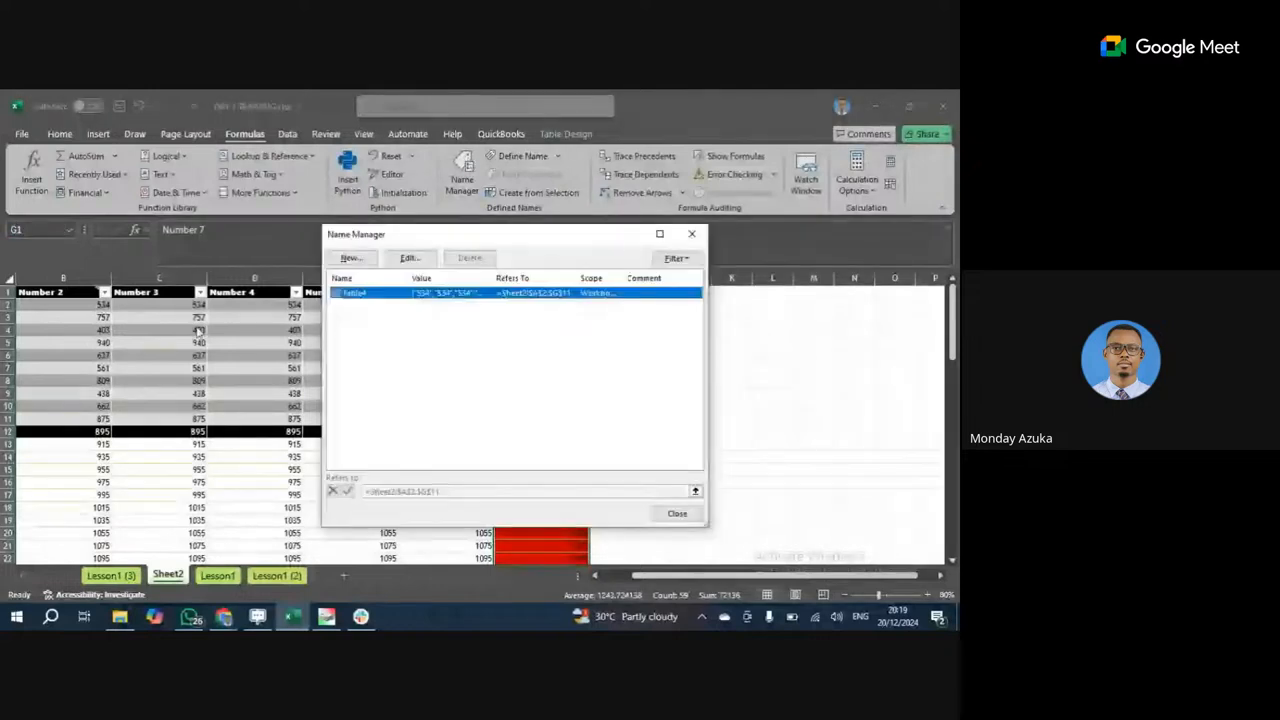
{"action": "left_click", "coordinate": [677, 515]}
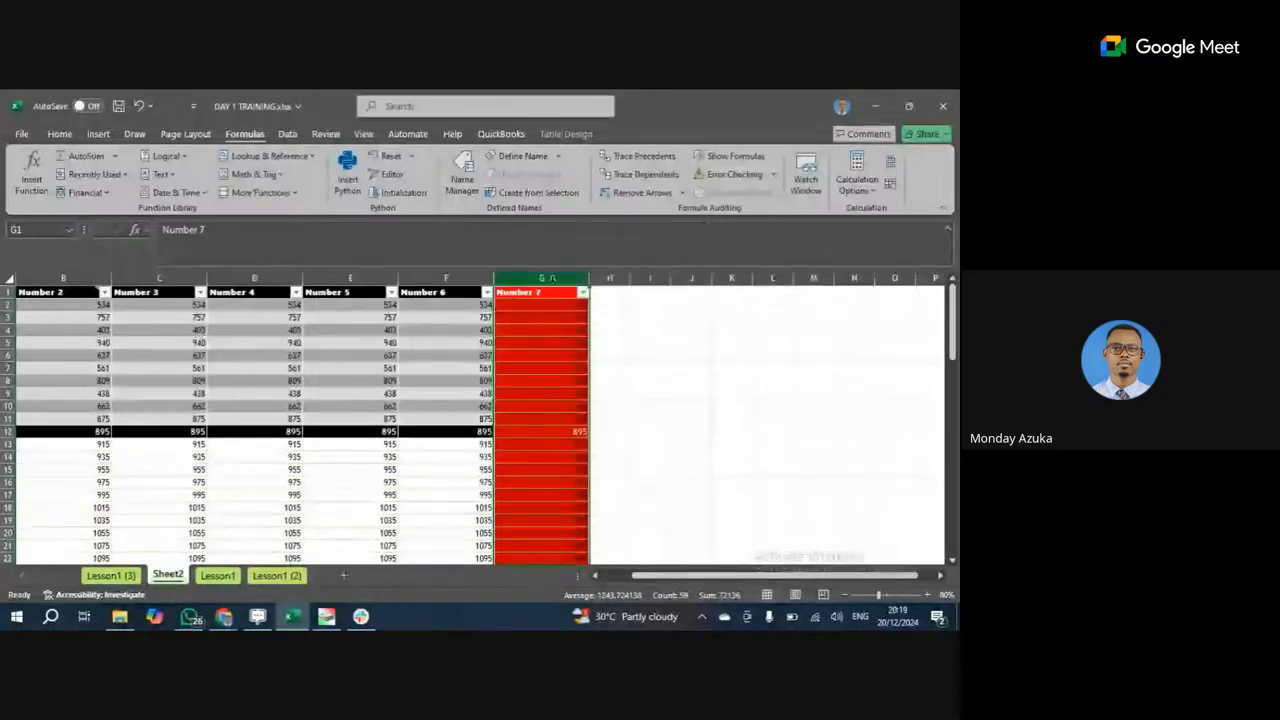
{"action": "left_click", "coordinate": [37, 226]}
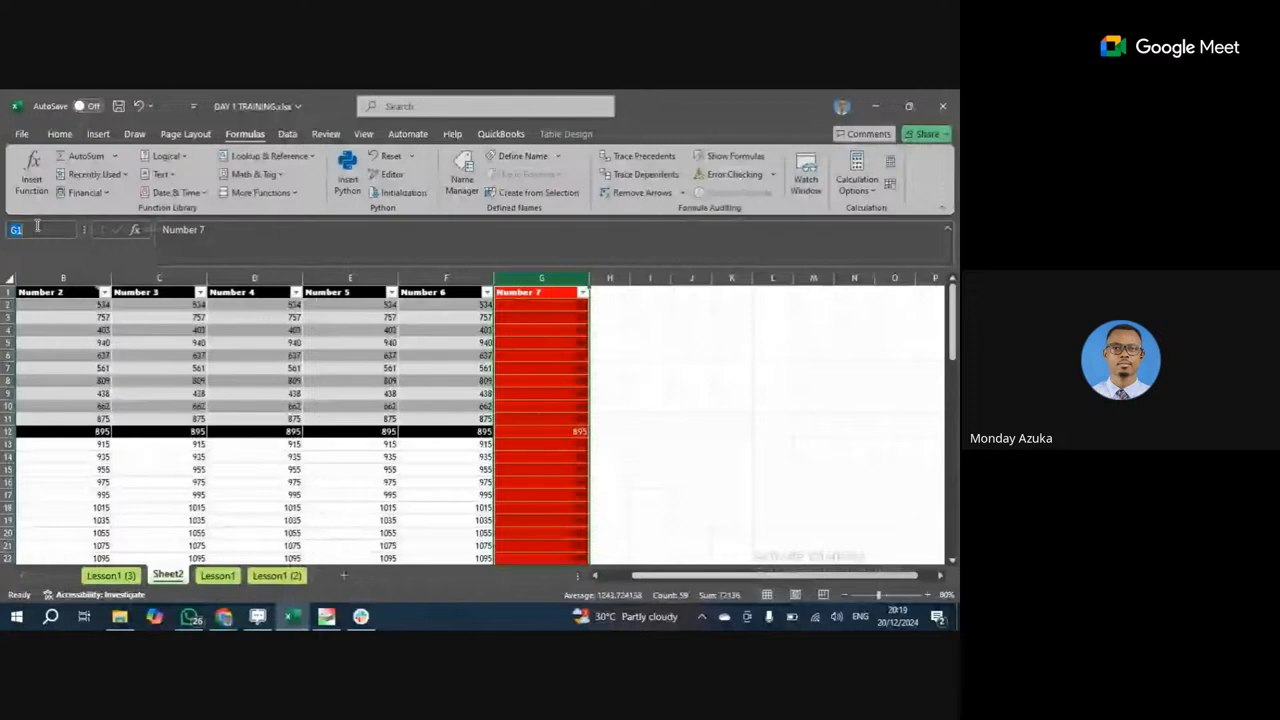
{"action": "type", "text": "M"}
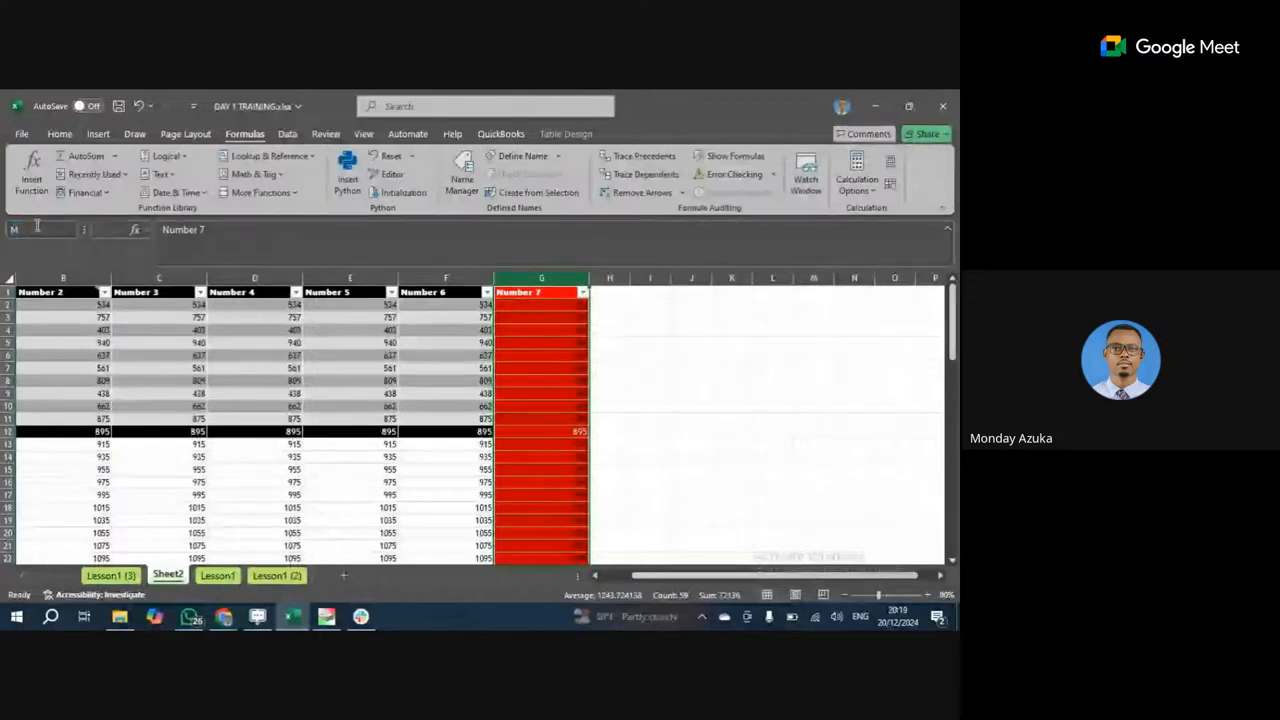
{"action": "type", "text": "ONDAY"}
{"action": "key", "text": "Return"}
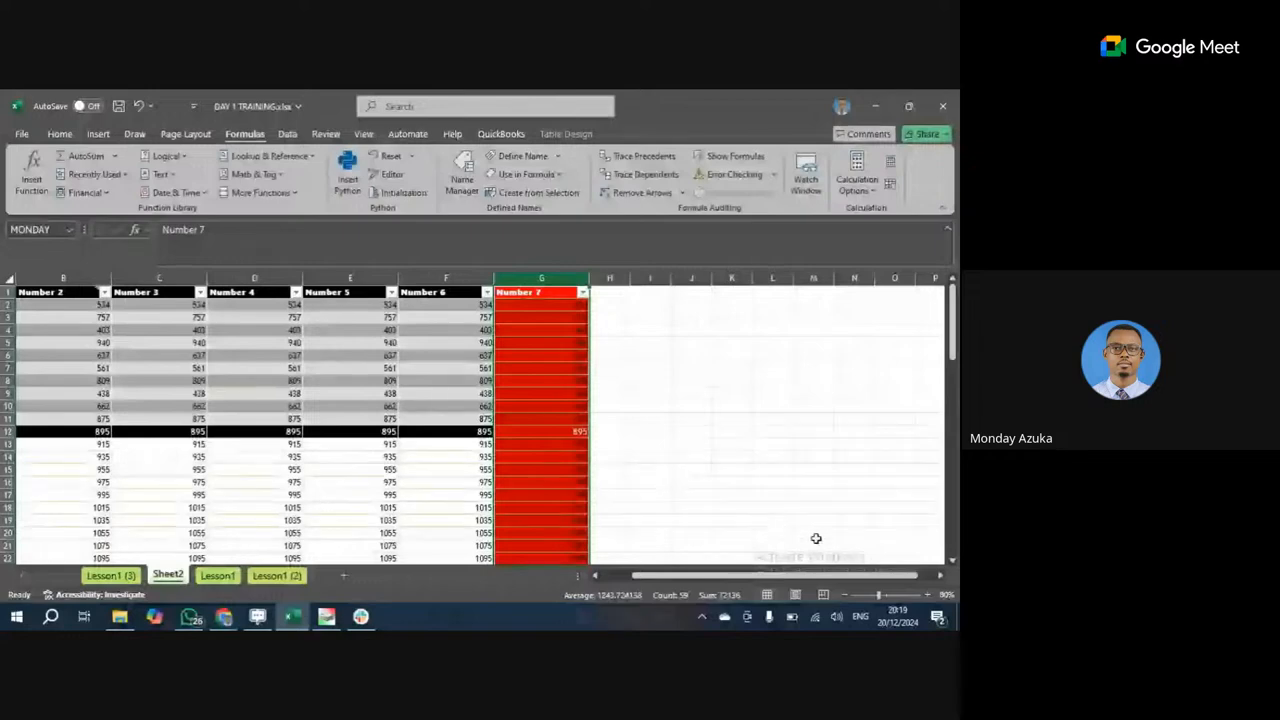
Enter =MONDAY in empty cell J9, then open the Name Manager.
{"action": "left_click", "coordinate": [772, 482]}
{"action": "left_click", "coordinate": [533, 276]}
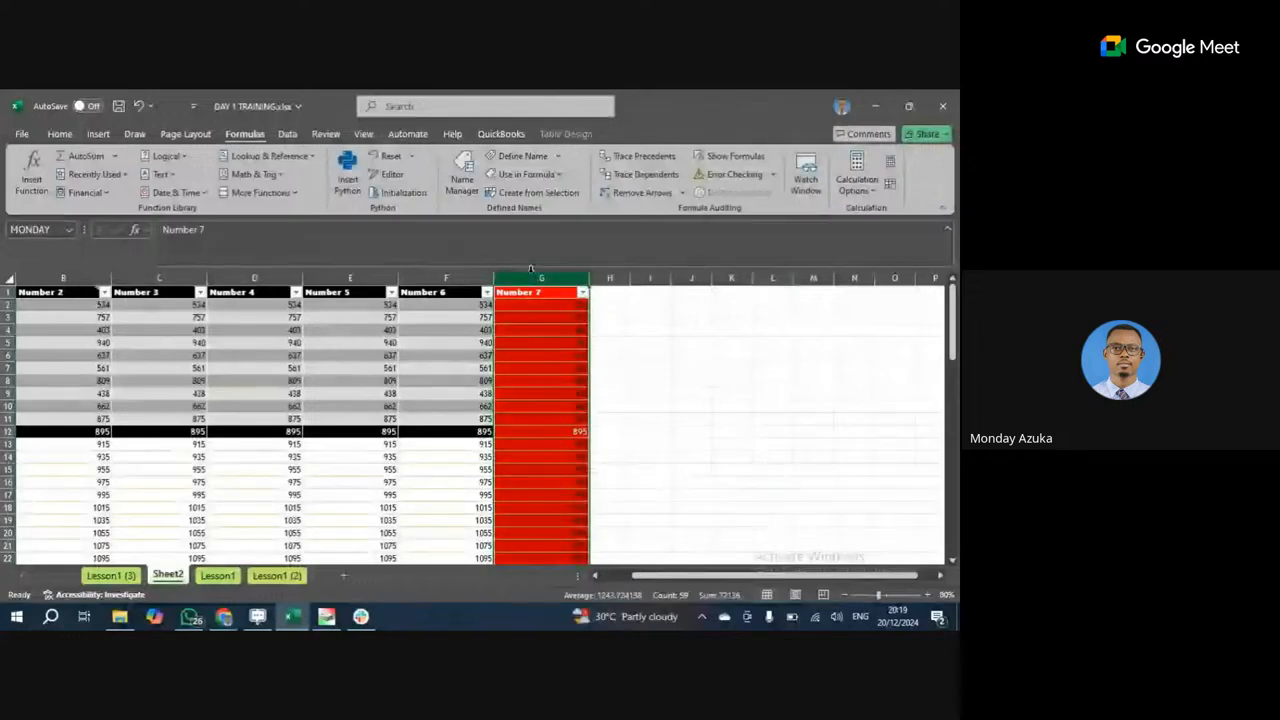
{"action": "left_click", "coordinate": [700, 395]}
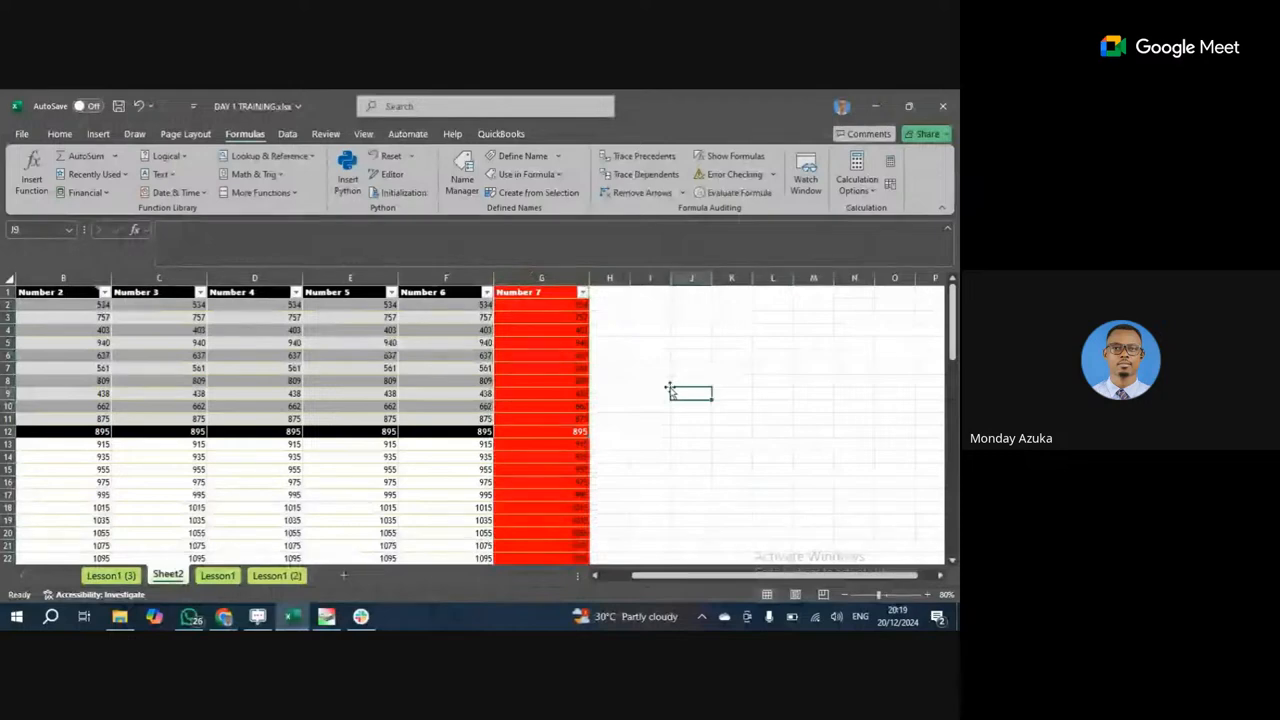
{"action": "type", "text": "=MO"}
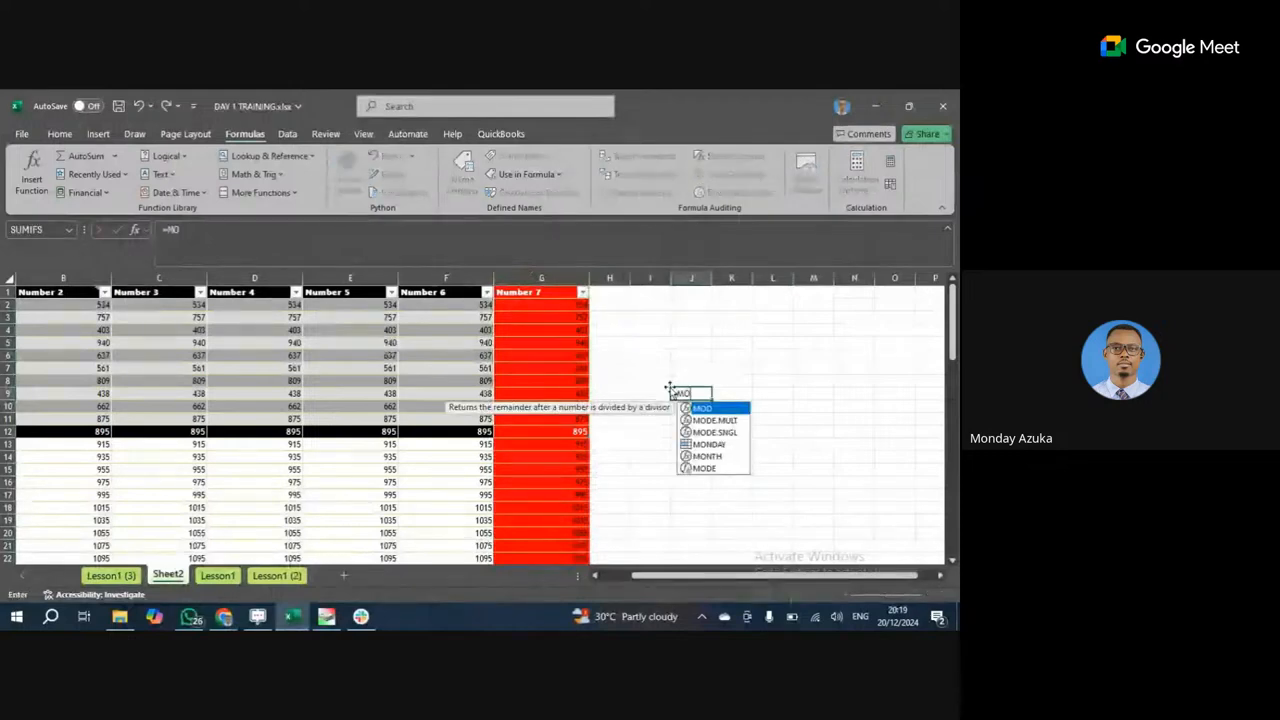
{"action": "type", "text": "NDAY"}
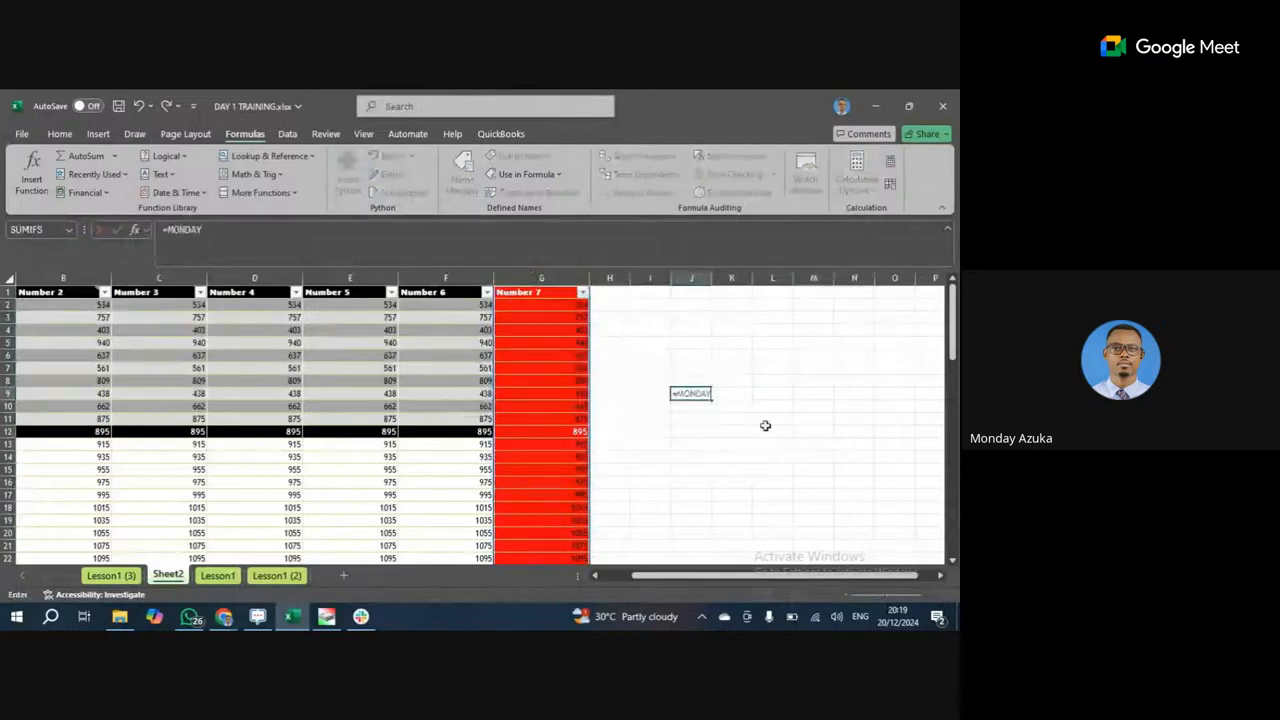
{"action": "left_click", "coordinate": [524, 278]}
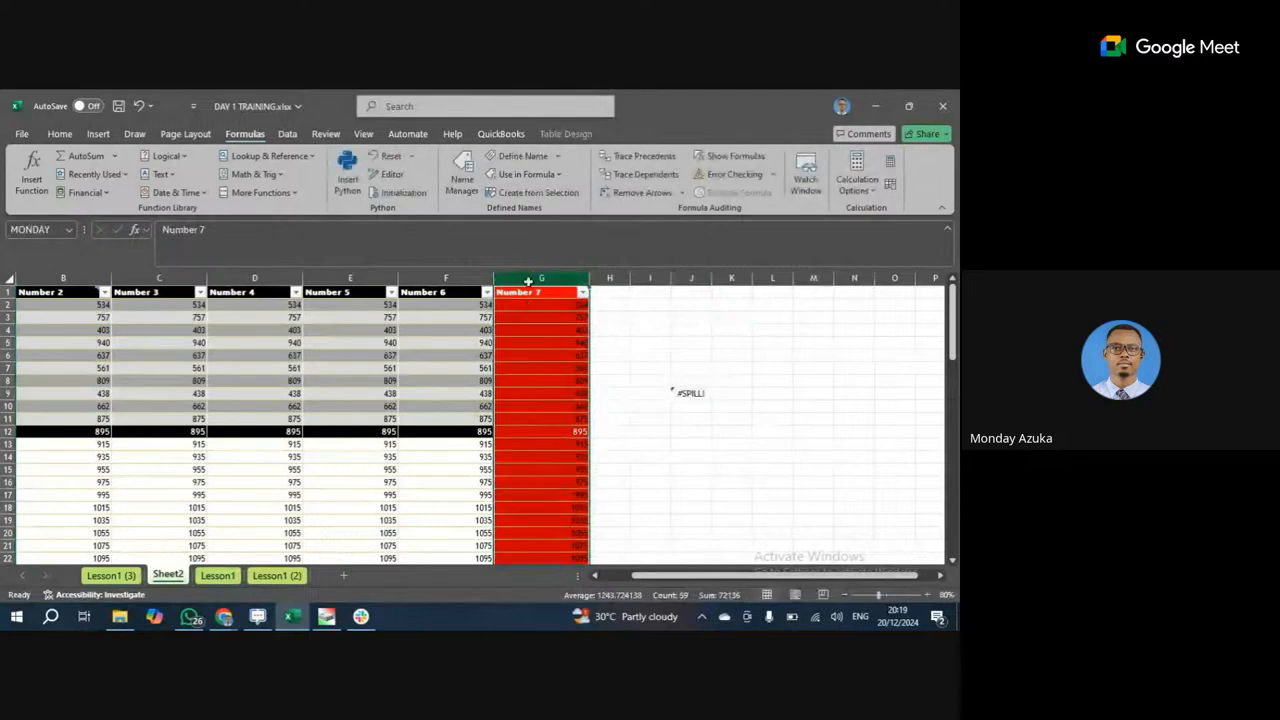
{"action": "left_click", "coordinate": [461, 186]}
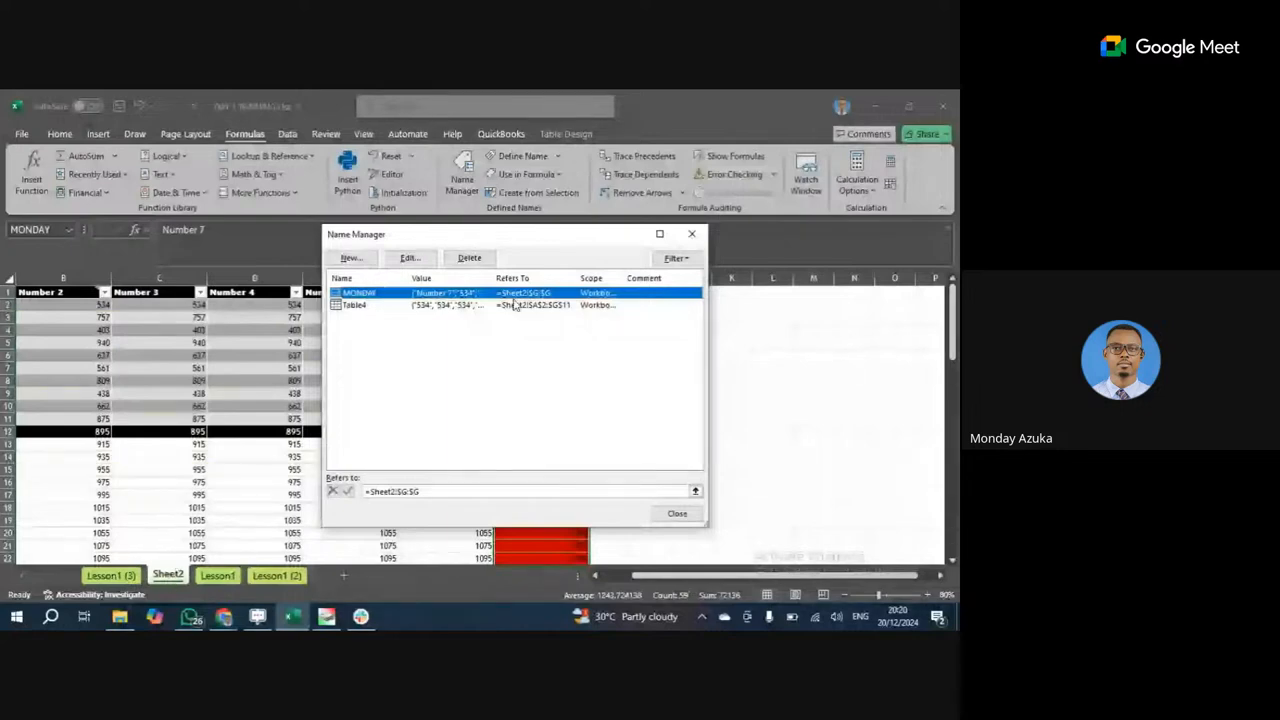
{"action": "left_click_drag", "start_coordinate": [624, 279], "coordinate": [672, 279]}
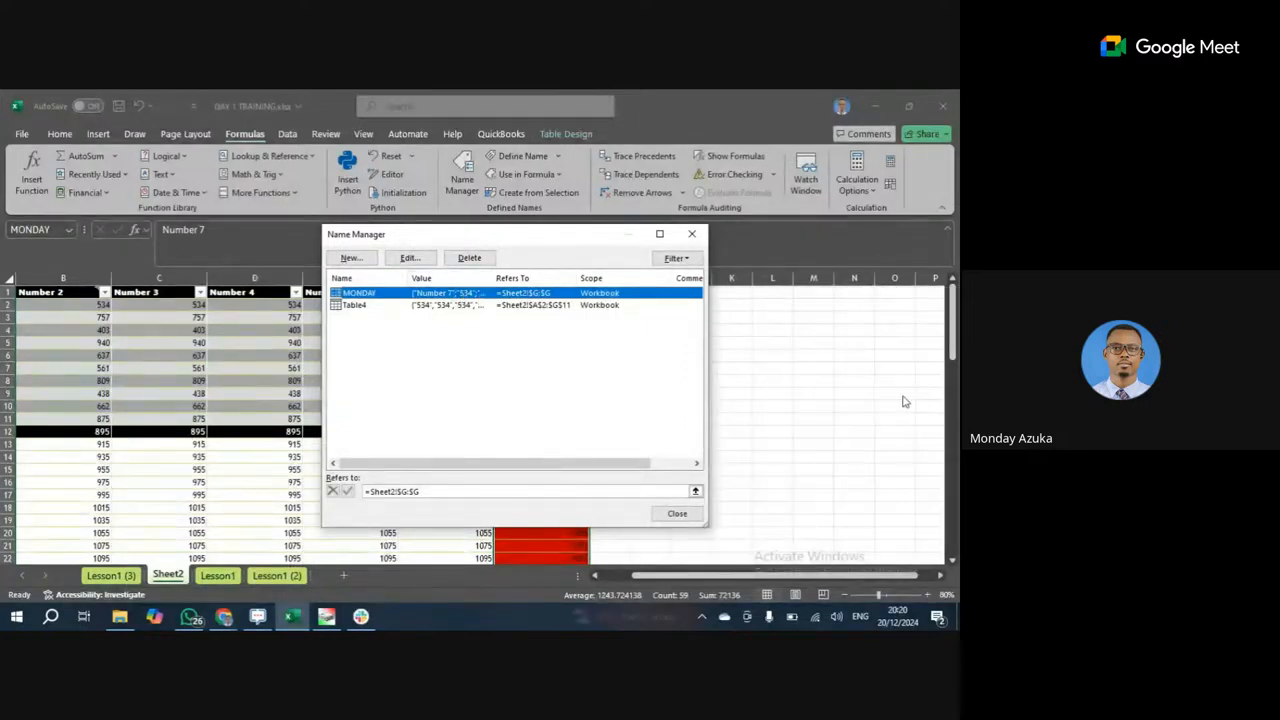
{"action": "left_click", "coordinate": [697, 518]}
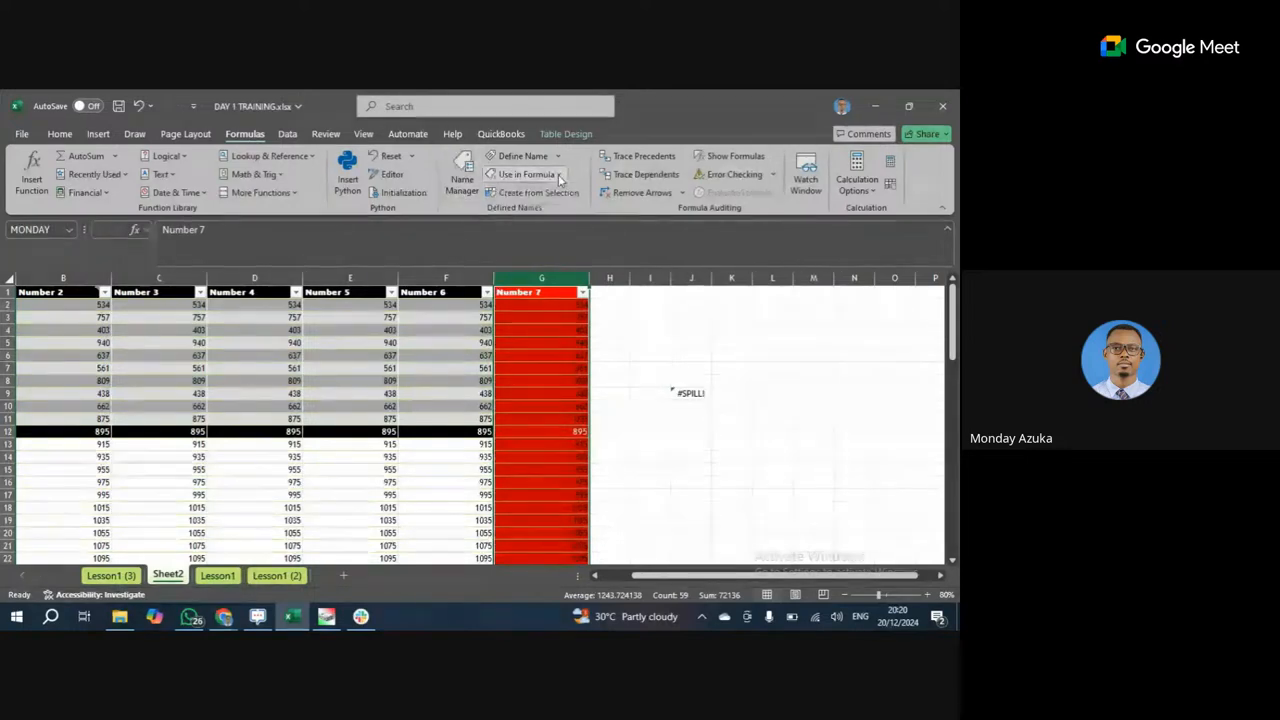
{"action": "left_click", "coordinate": [522, 174]}
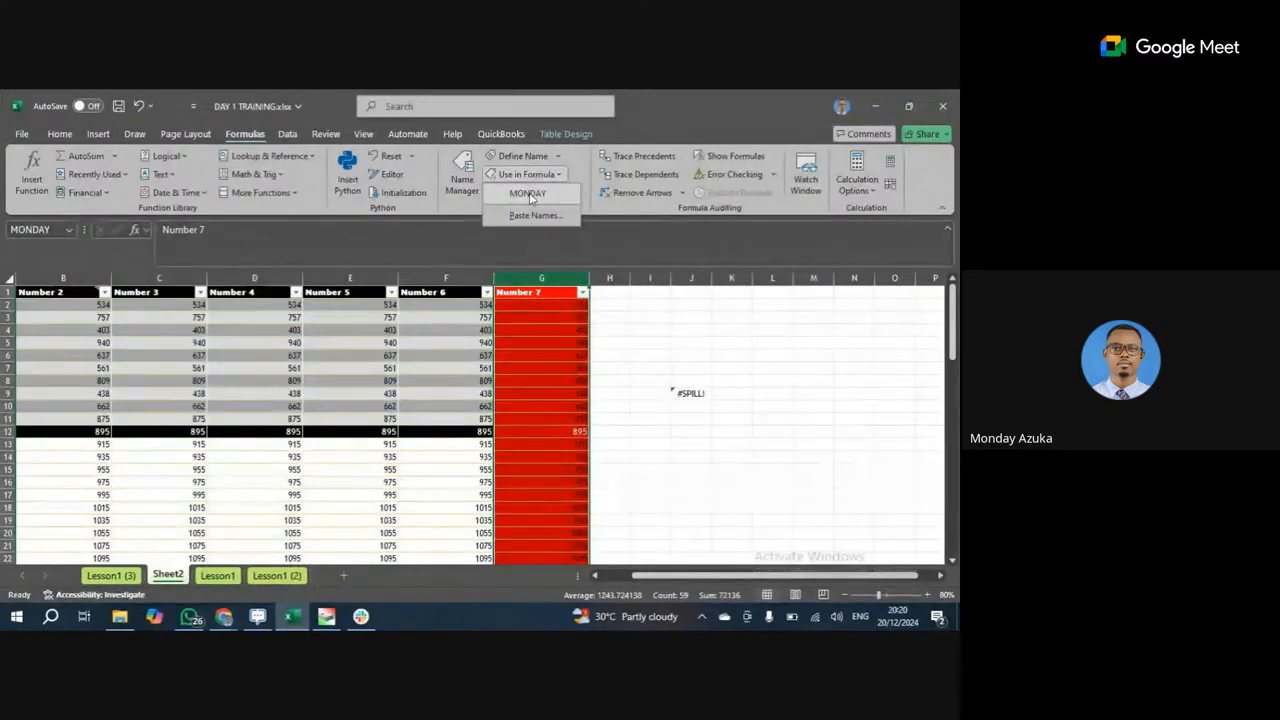
{"action": "left_click", "coordinate": [628, 156]}
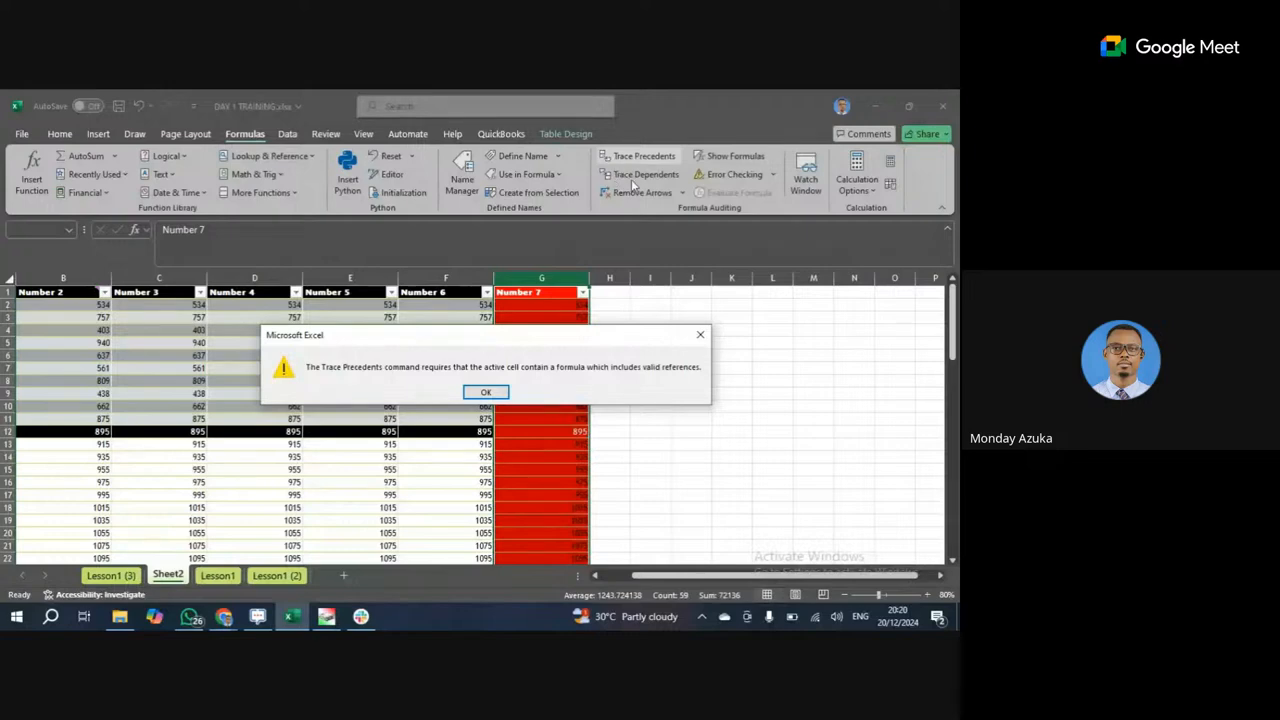
{"action": "left_click", "coordinate": [701, 336]}
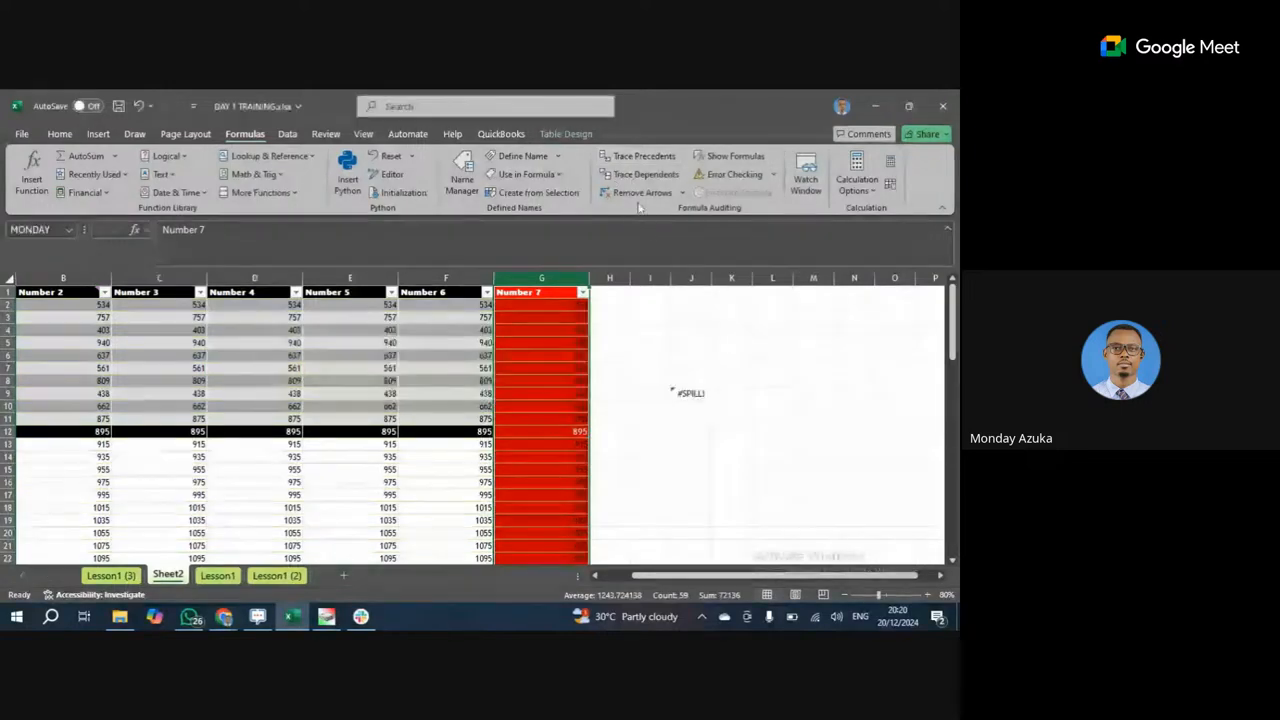
{"action": "left_click", "coordinate": [645, 175]}
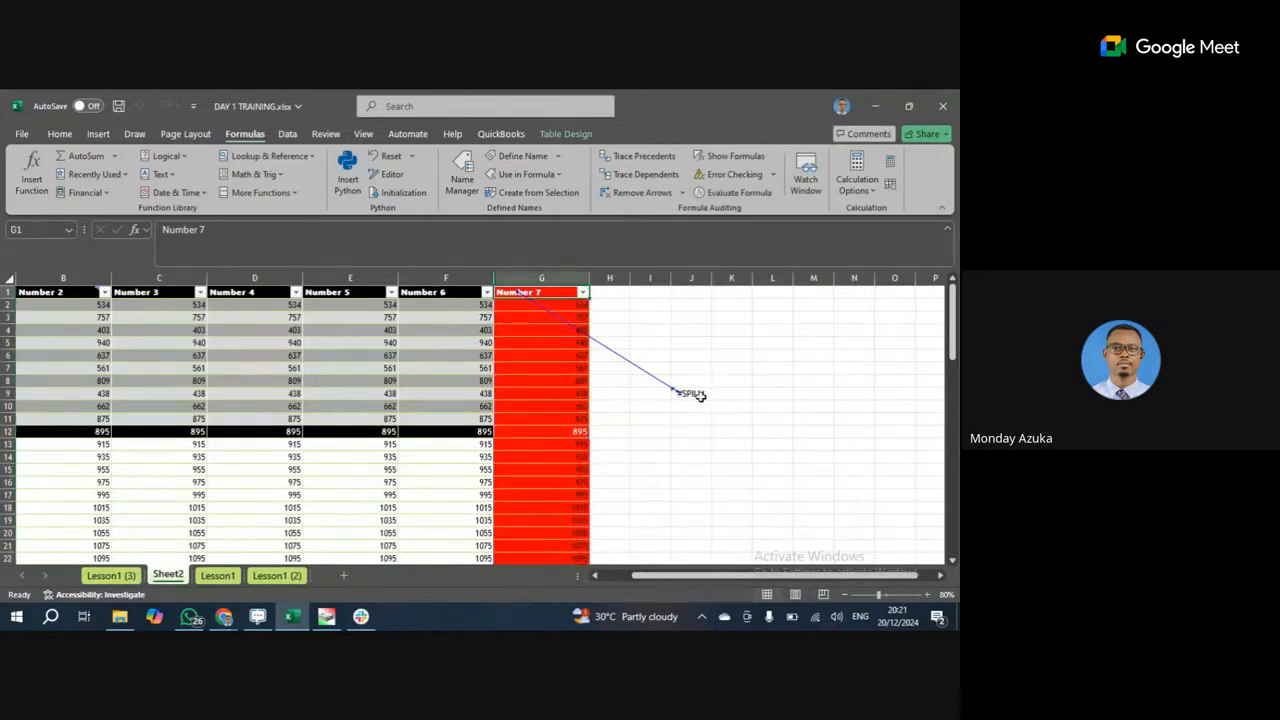
{"action": "left_click", "coordinate": [697, 396]}
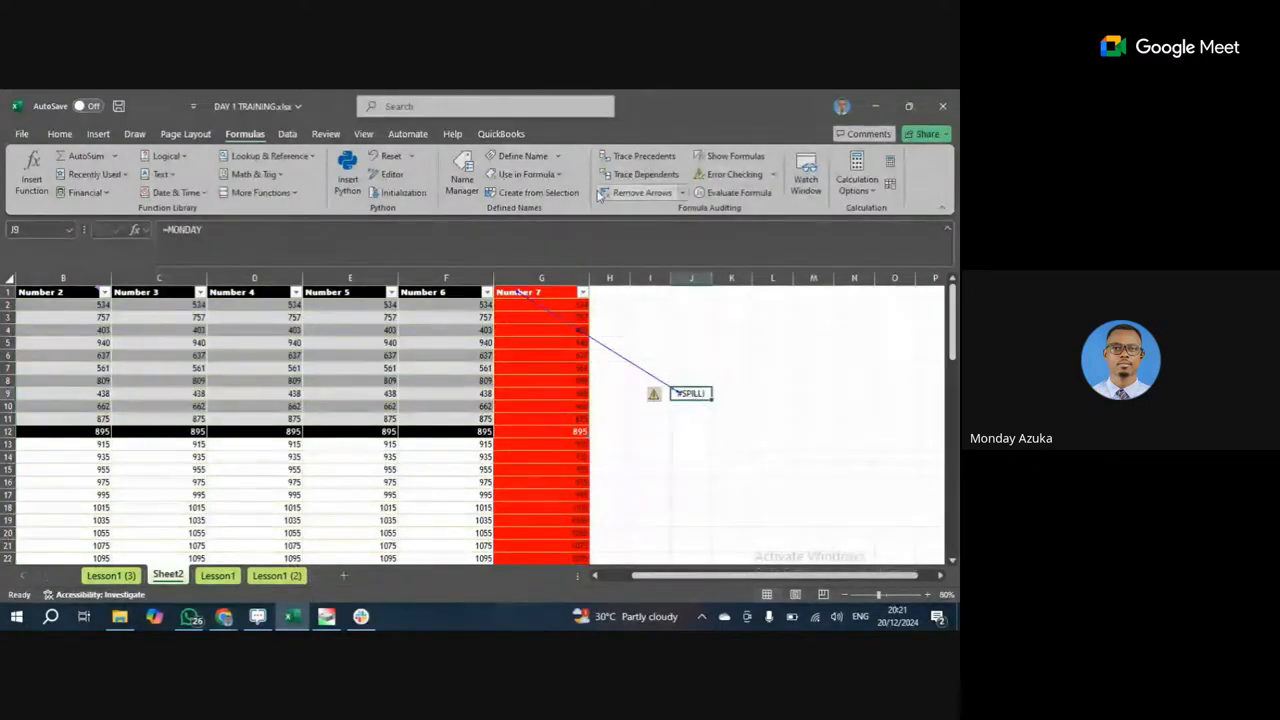
{"action": "left_click", "coordinate": [640, 175]}
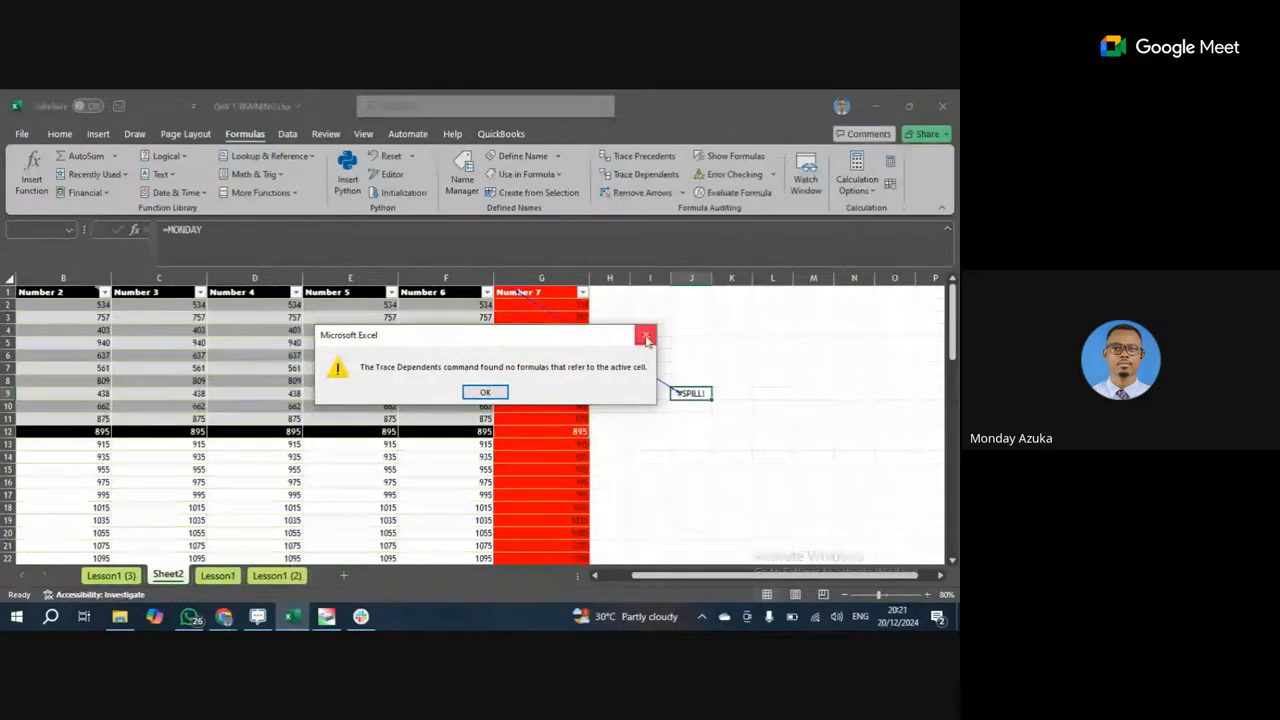
{"action": "key", "text": "Return"}
{"action": "left_click", "coordinate": [638, 196]}
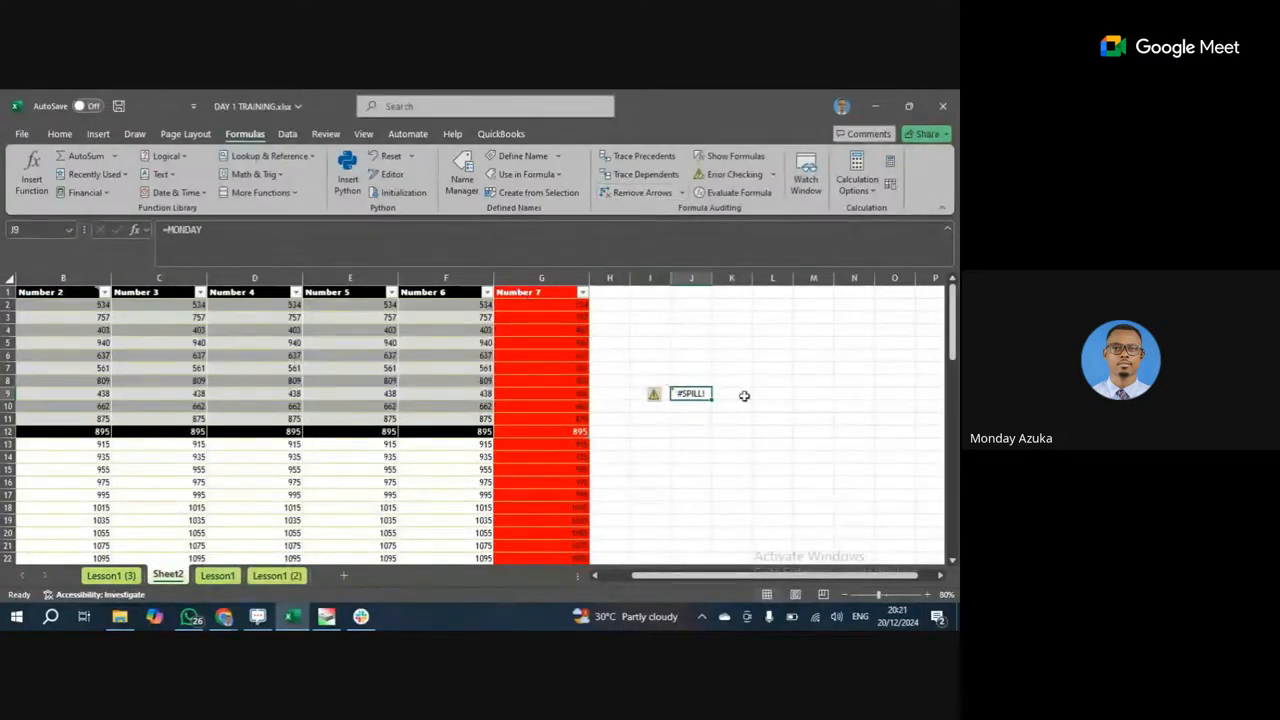
{"action": "left_click", "coordinate": [768, 393]}
{"action": "left_click", "coordinate": [688, 393]}
{"action": "key", "text": "F2"}
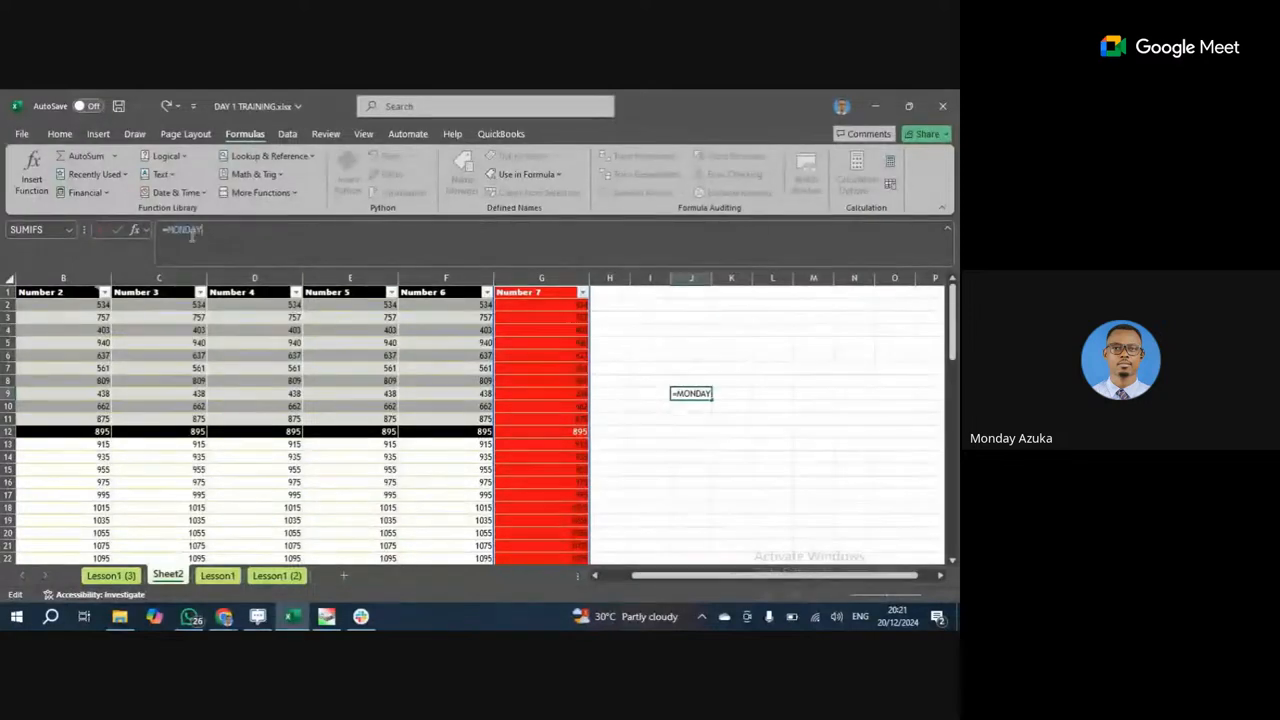
{"action": "left_click", "coordinate": [748, 455]}
{"action": "left_click", "coordinate": [697, 400]}
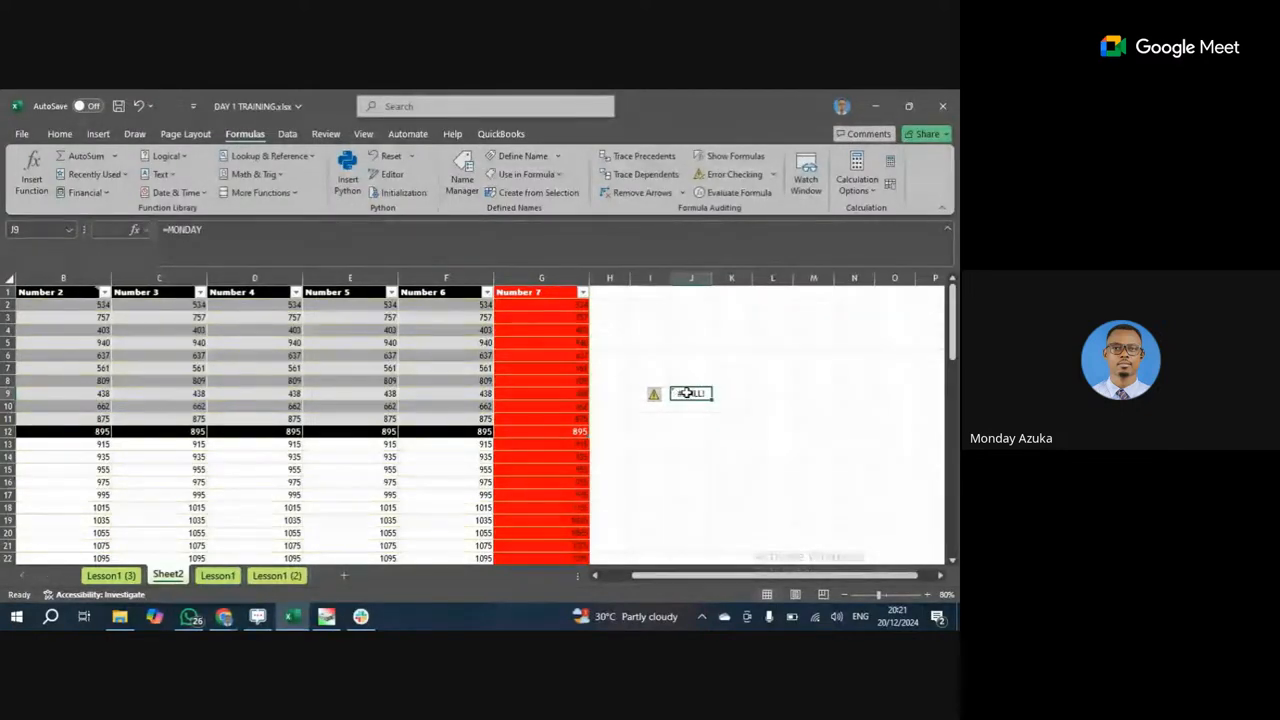
{"action": "left_click", "coordinate": [646, 174]}
{"action": "left_click", "coordinate": [485, 392]}
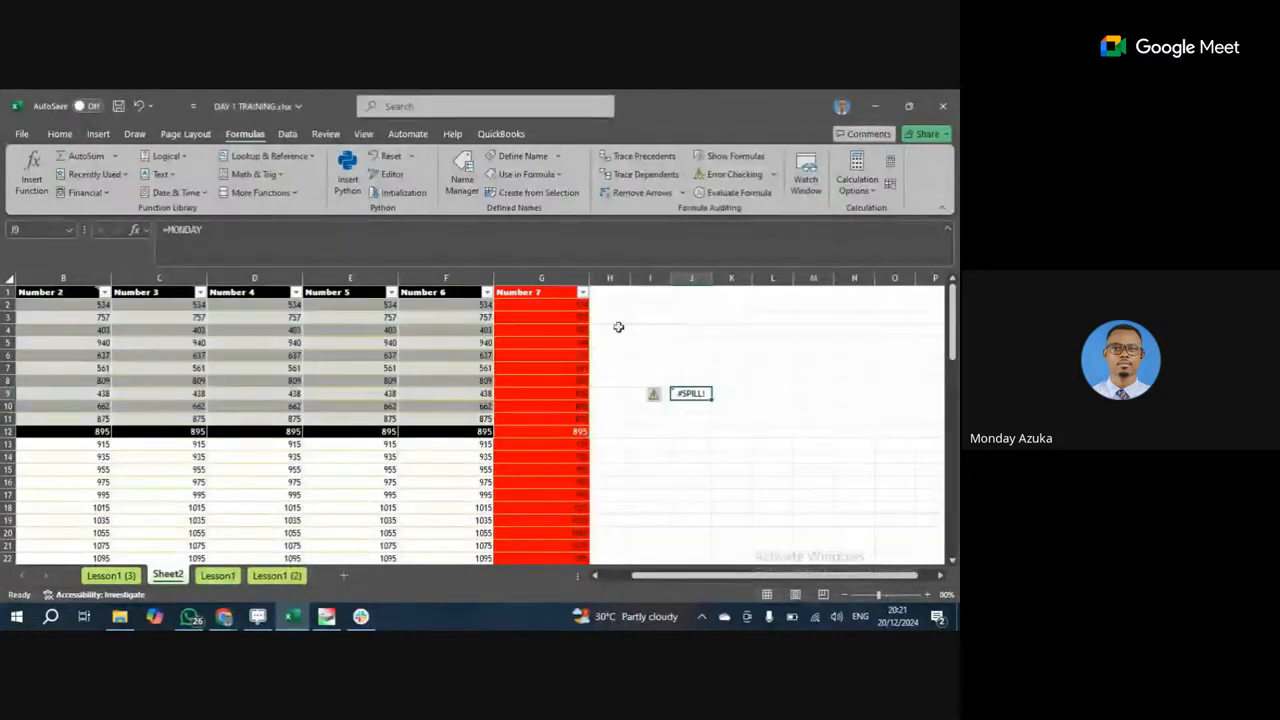
{"action": "left_click", "coordinate": [549, 305]}
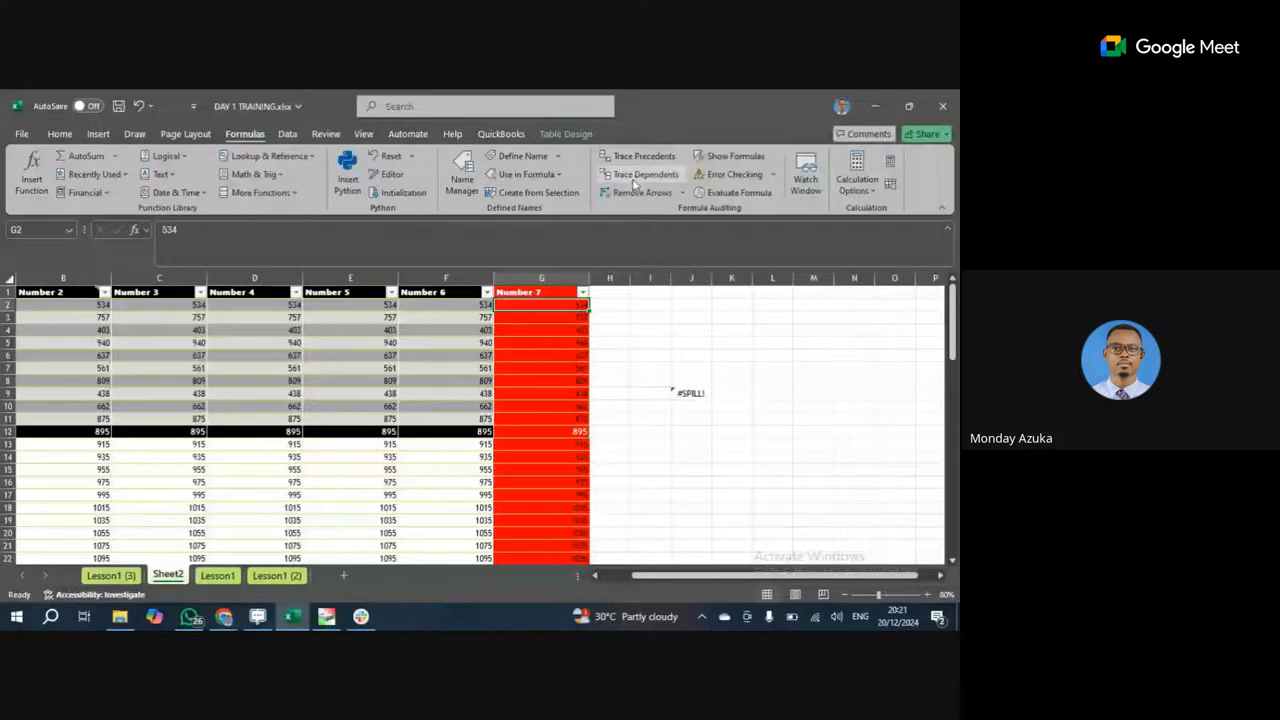
{"action": "left_click", "coordinate": [634, 178]}
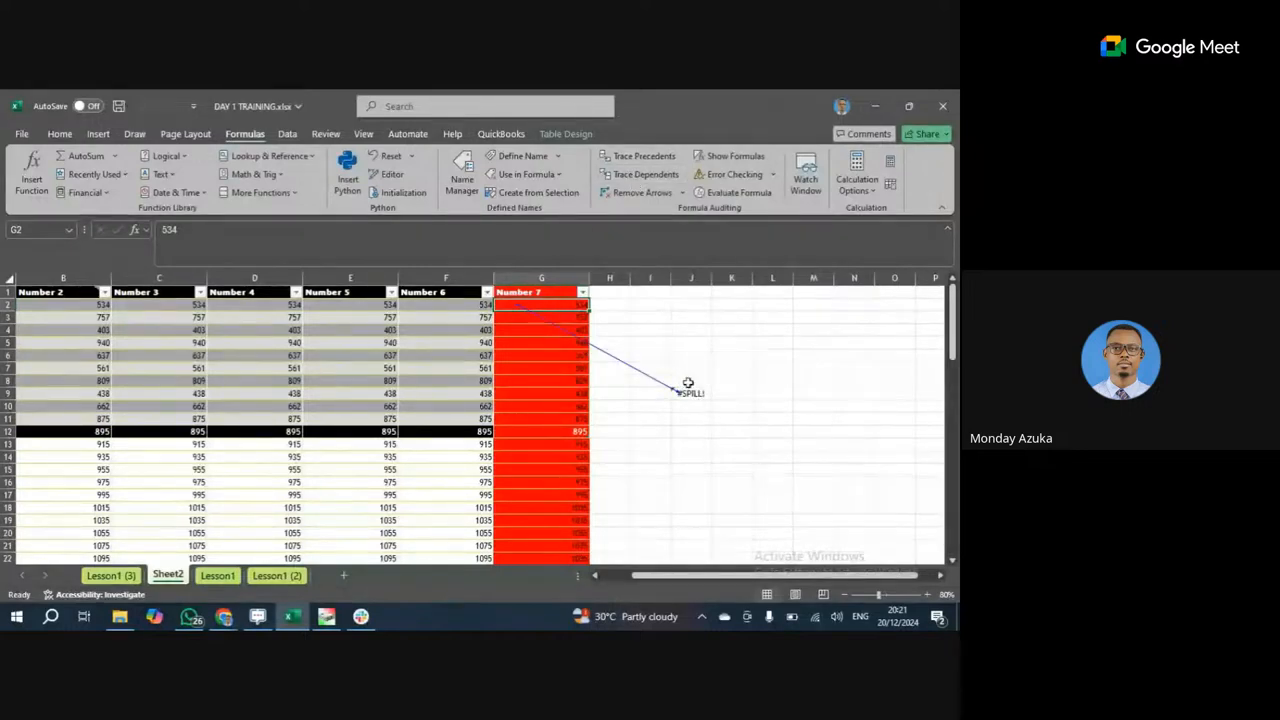
{"action": "left_click", "coordinate": [690, 392]}
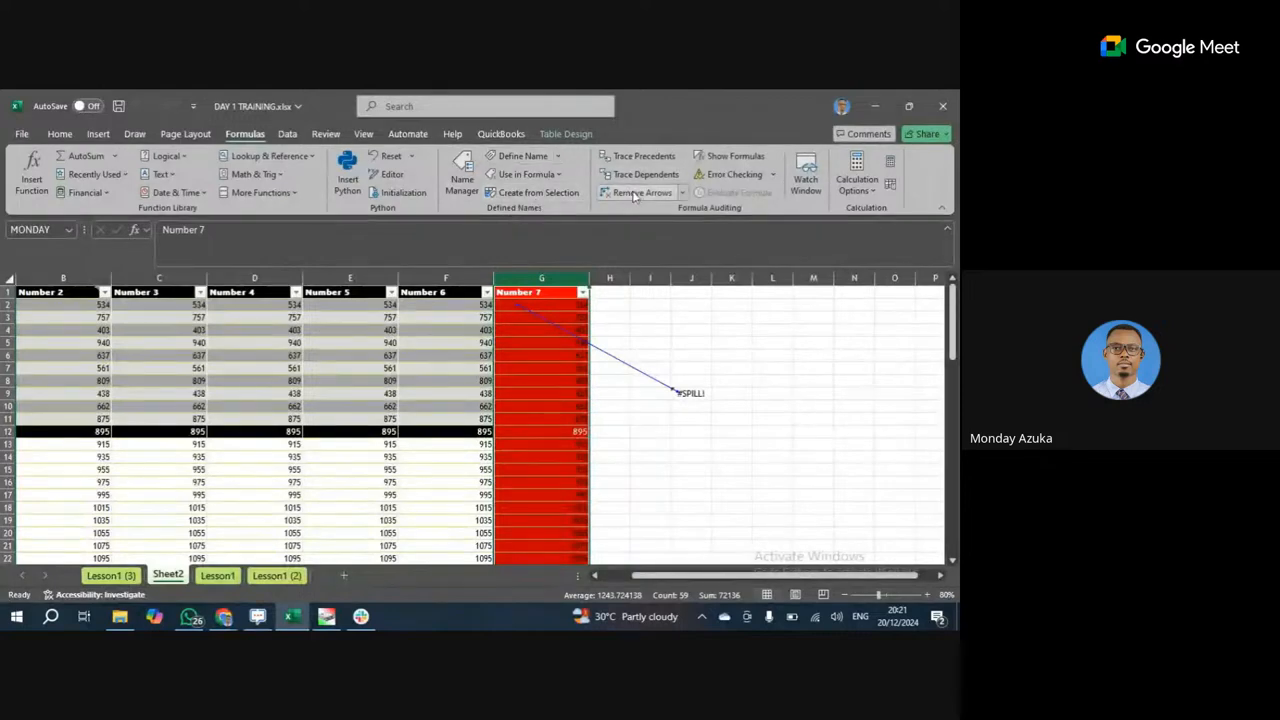
{"action": "left_click", "coordinate": [640, 192]}
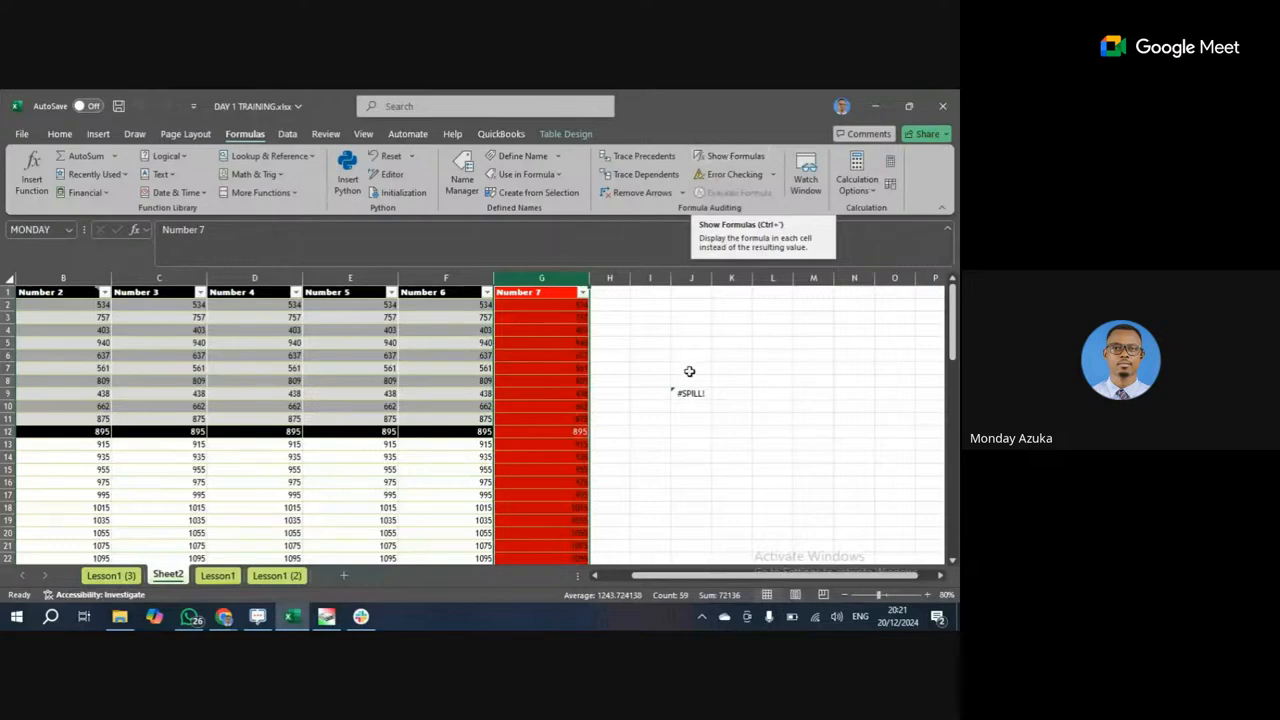
Switch Sheet2 to Show Formulas view and scroll through its +20 formulas.
{"action": "left_click", "coordinate": [688, 393]}
{"action": "left_click", "coordinate": [725, 157]}
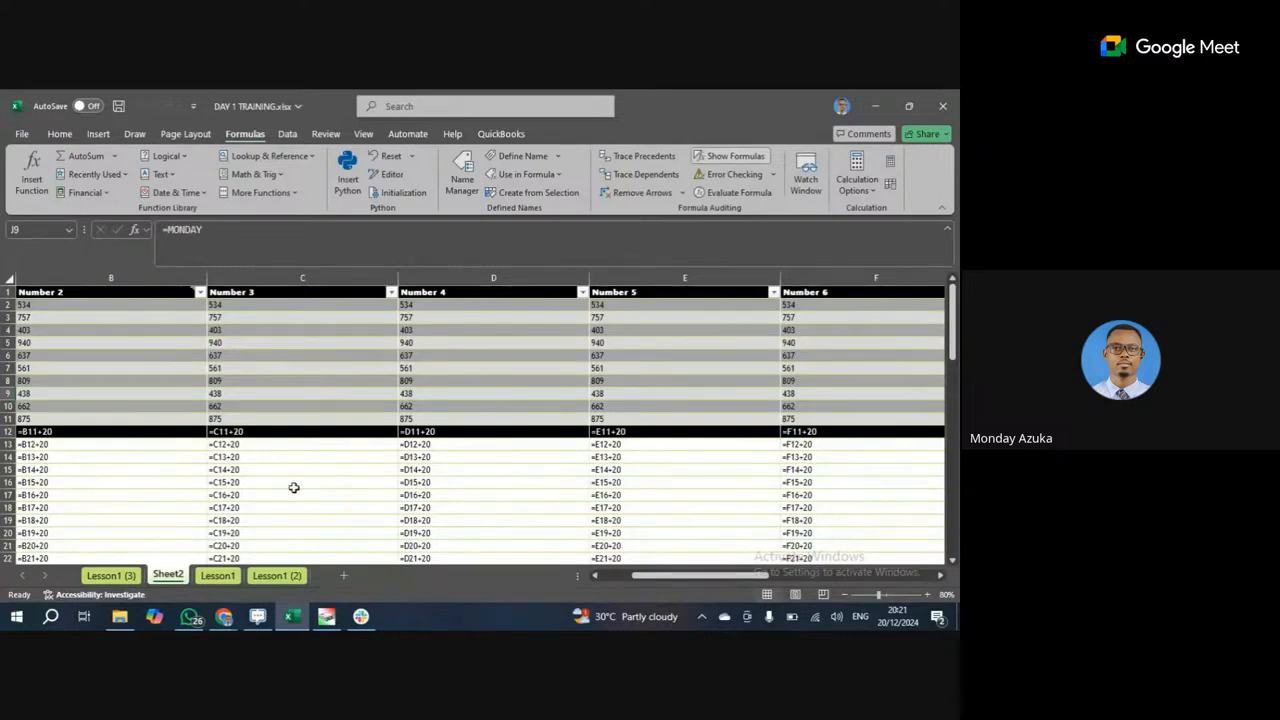
{"action": "scroll", "coordinate": [300, 480], "scroll_direction": "down", "scroll_amount": 3}
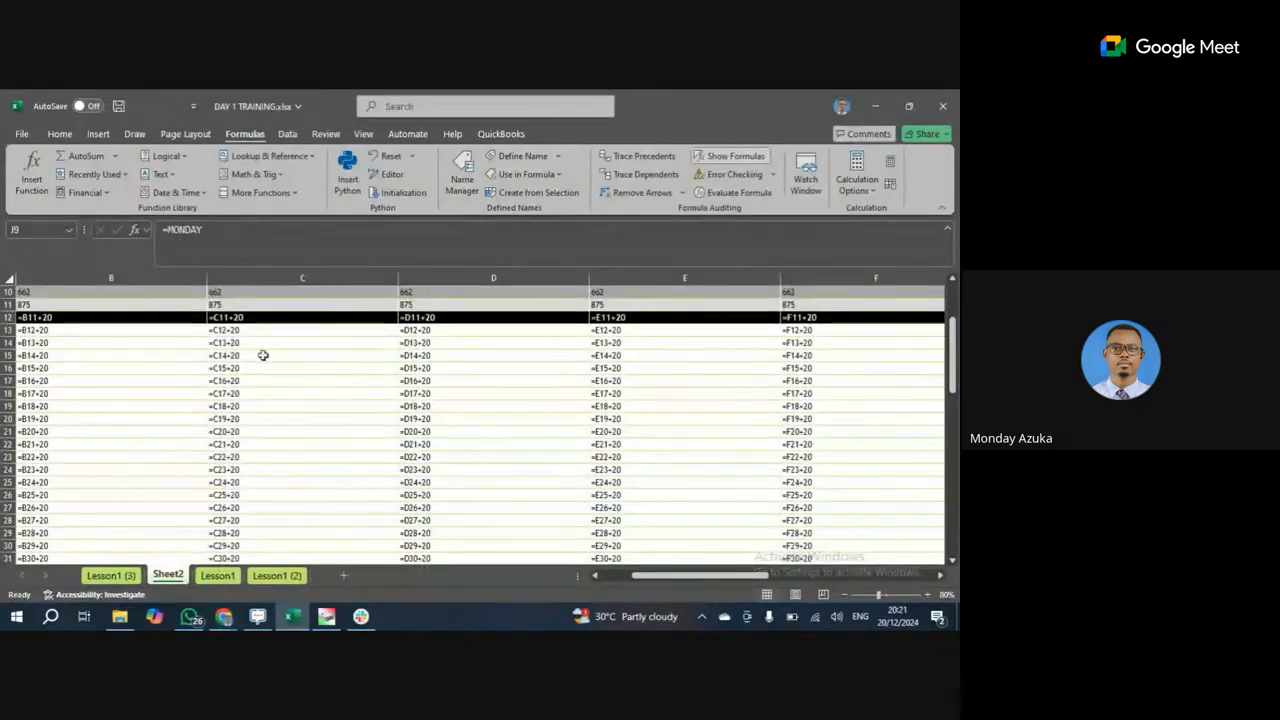
{"action": "scroll", "coordinate": [263, 355], "scroll_direction": "down", "scroll_amount": 13}
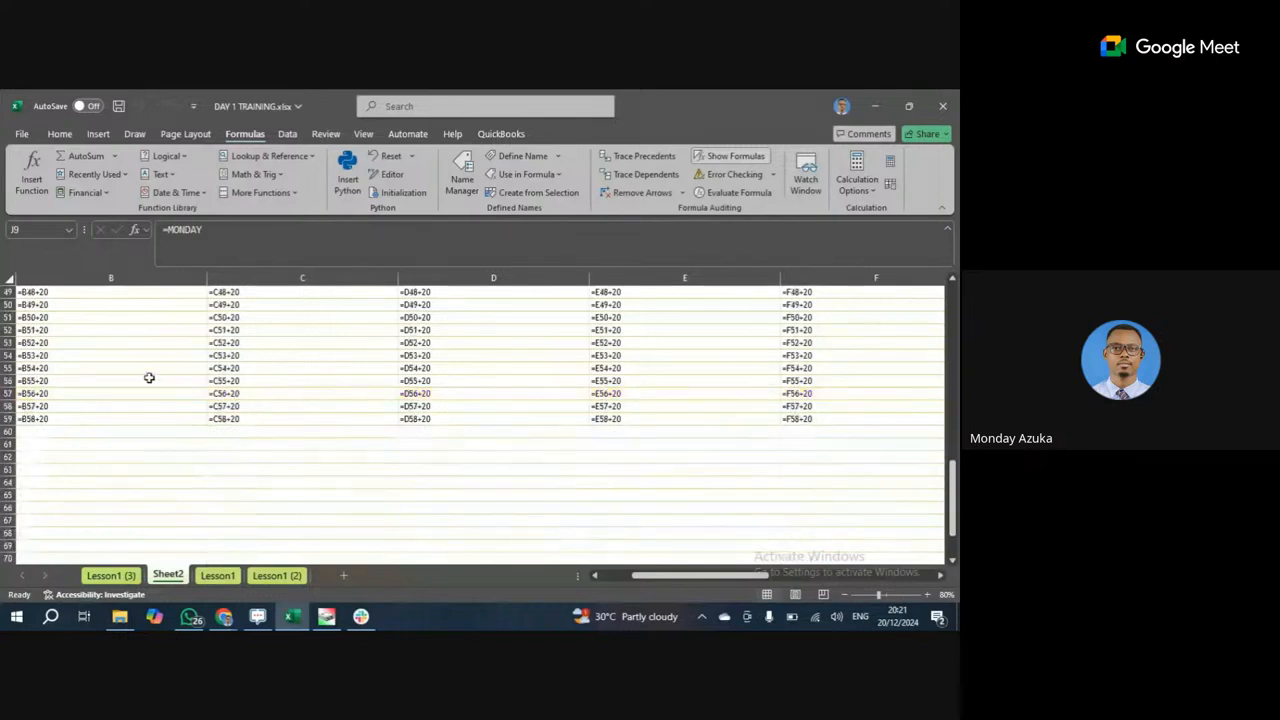
{"action": "scroll", "coordinate": [453, 434], "scroll_direction": "up", "scroll_amount": 15}
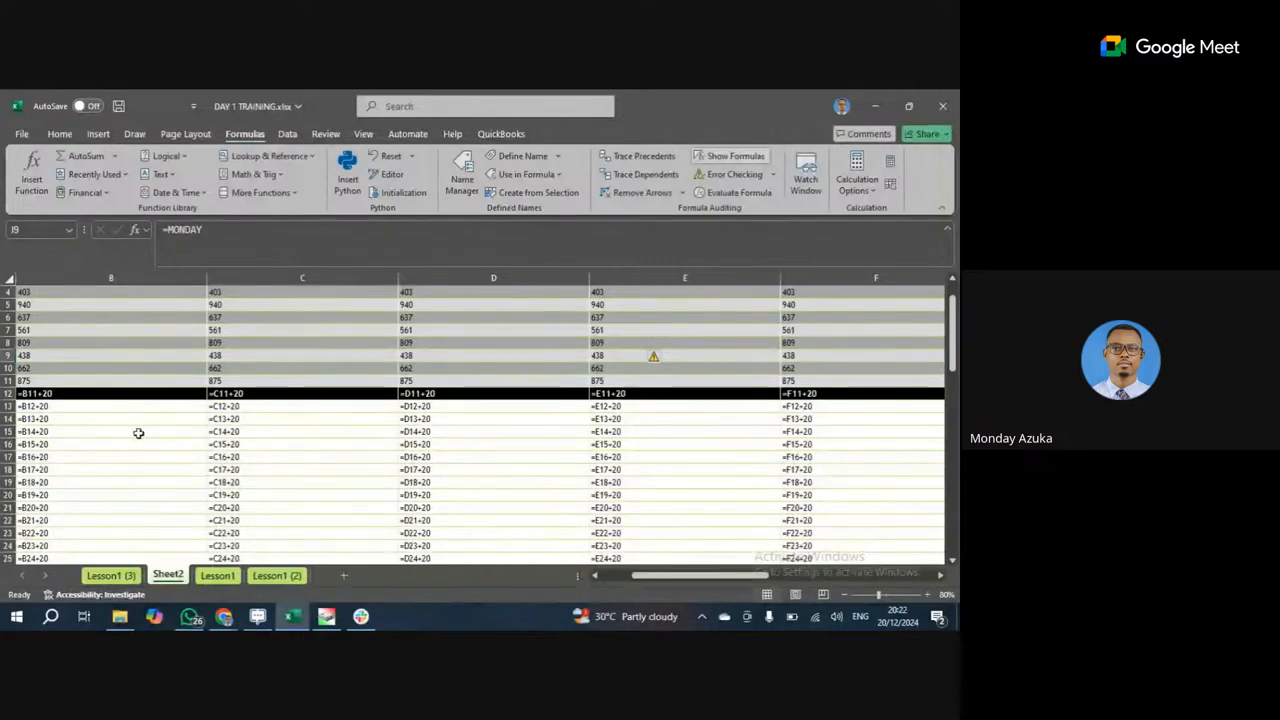
{"action": "scroll", "coordinate": [474, 470], "scroll_direction": "up", "scroll_amount": 1}
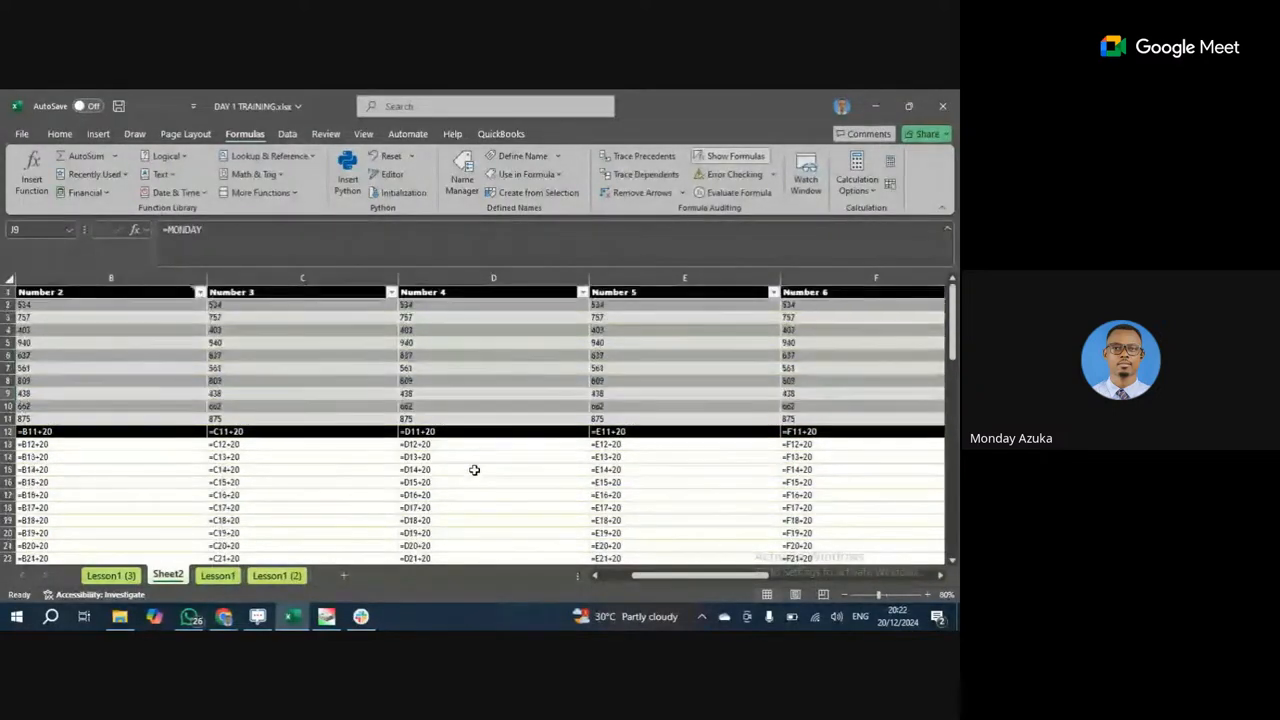
{"action": "scroll", "coordinate": [186, 423], "scroll_direction": "down", "scroll_amount": 5}
{"action": "scroll", "coordinate": [186, 423], "scroll_direction": "up", "scroll_amount": 5}
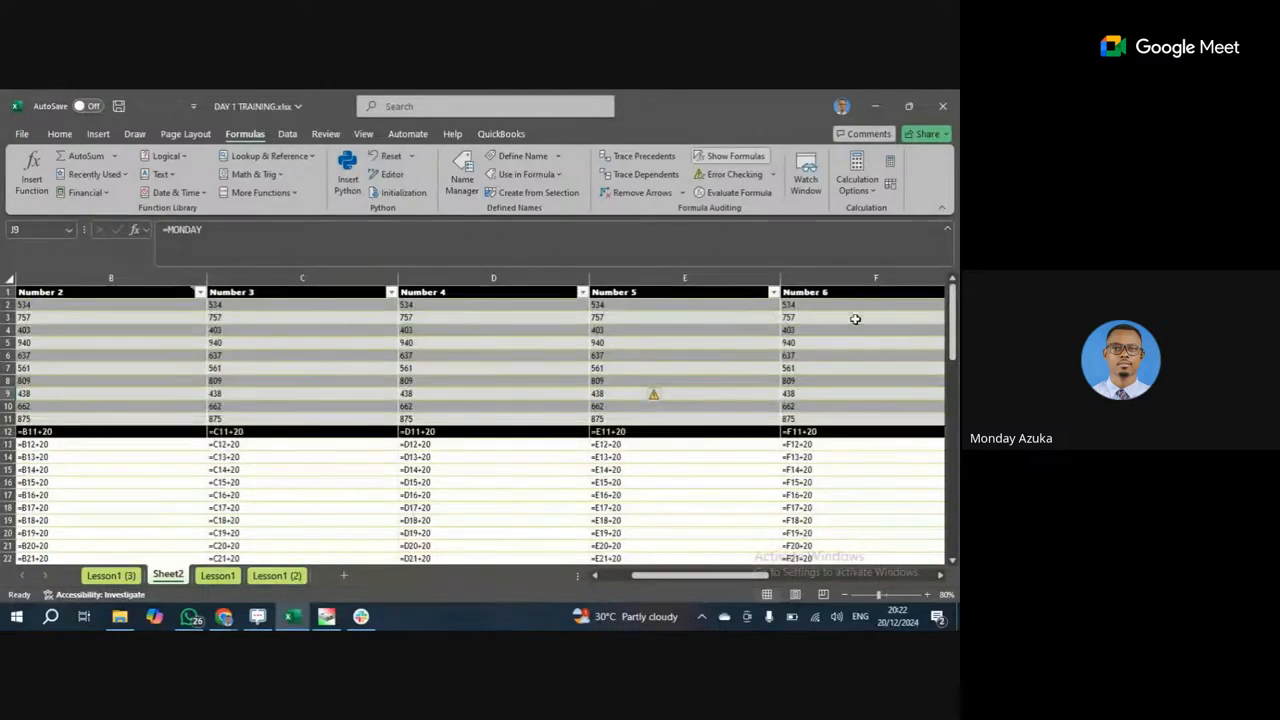
{"action": "scroll", "coordinate": [101, 397], "scroll_direction": "down", "scroll_amount": 2}
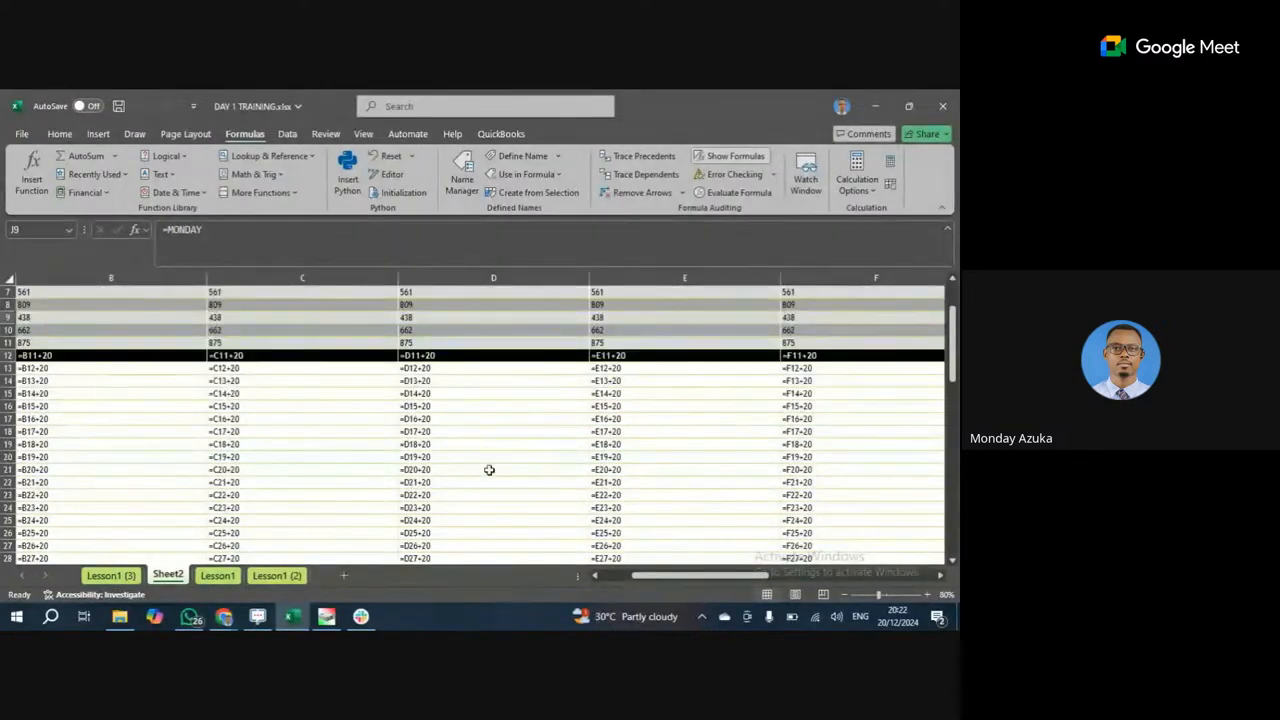
{"action": "scroll", "coordinate": [812, 523], "scroll_direction": "down", "scroll_amount": 10}
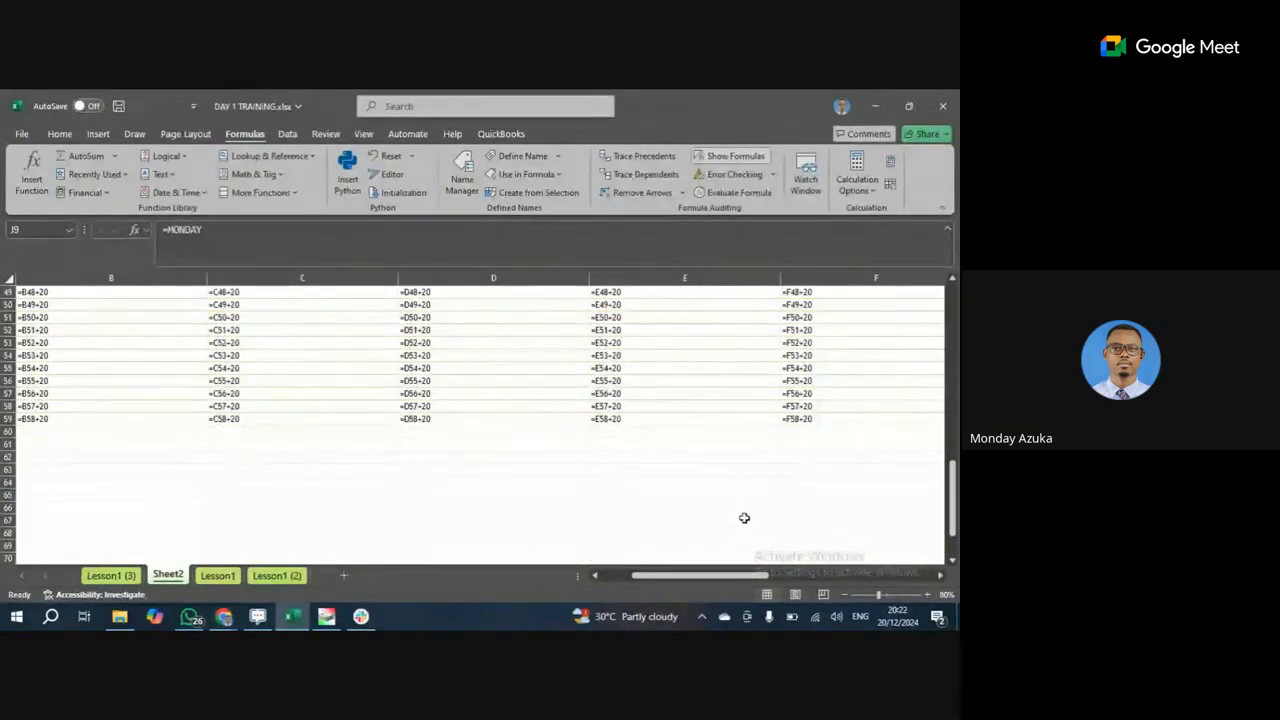
{"action": "scroll", "coordinate": [715, 495], "scroll_direction": "up", "scroll_amount": 8}
Inspect formulas in E24, C21, D17, C19, D23 and D26, then turn Show Formulas off.
{"action": "left_click", "coordinate": [592, 431]}
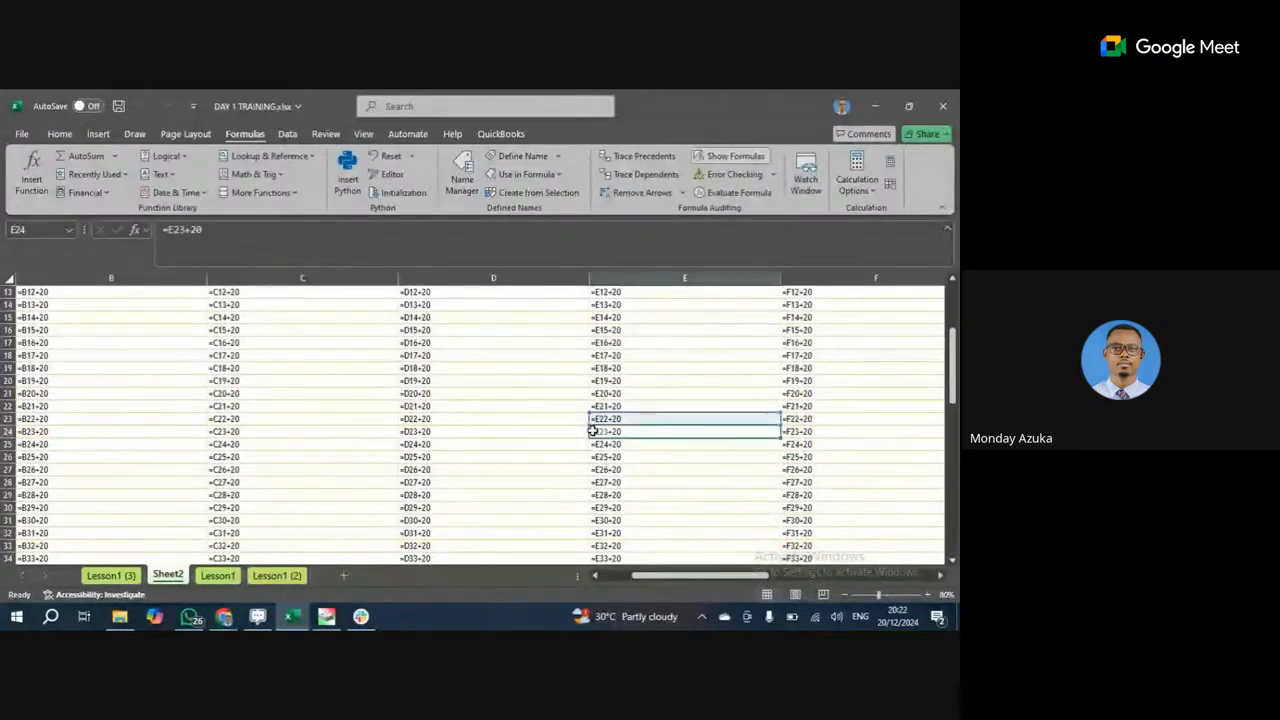
{"action": "left_click", "coordinate": [274, 390]}
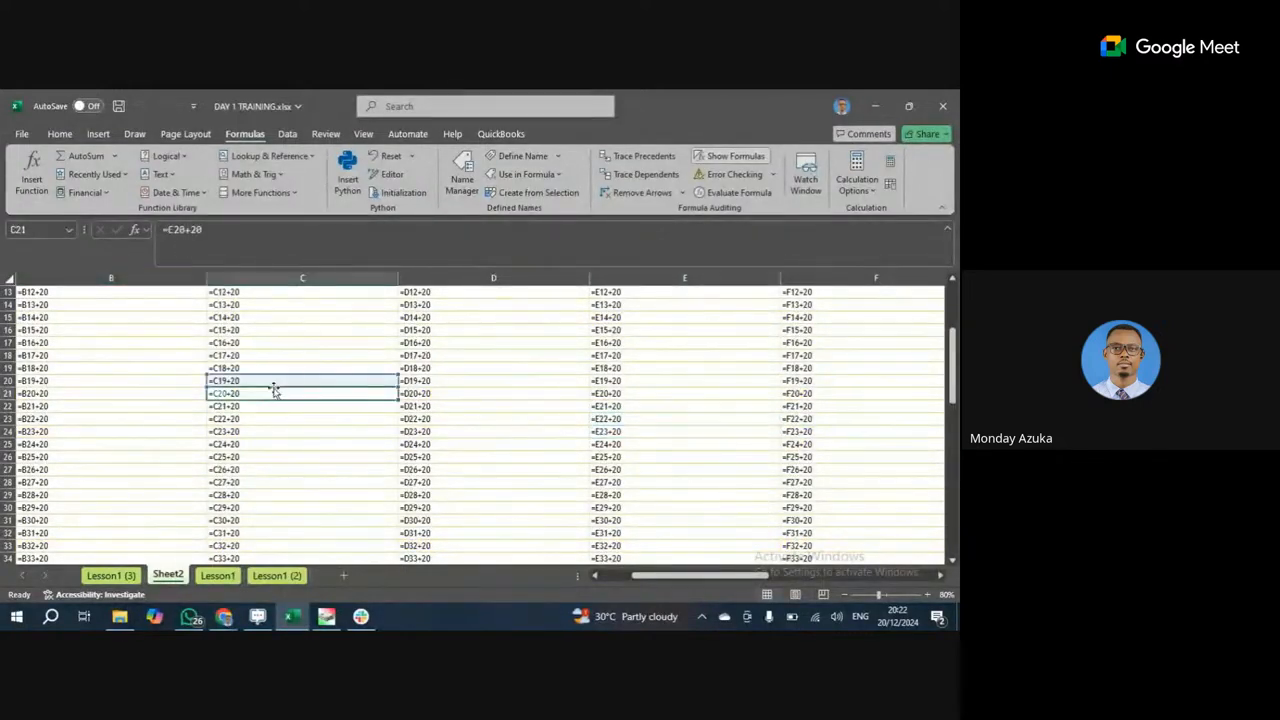
{"action": "left_click", "coordinate": [413, 343]}
{"action": "left_click", "coordinate": [339, 371]}
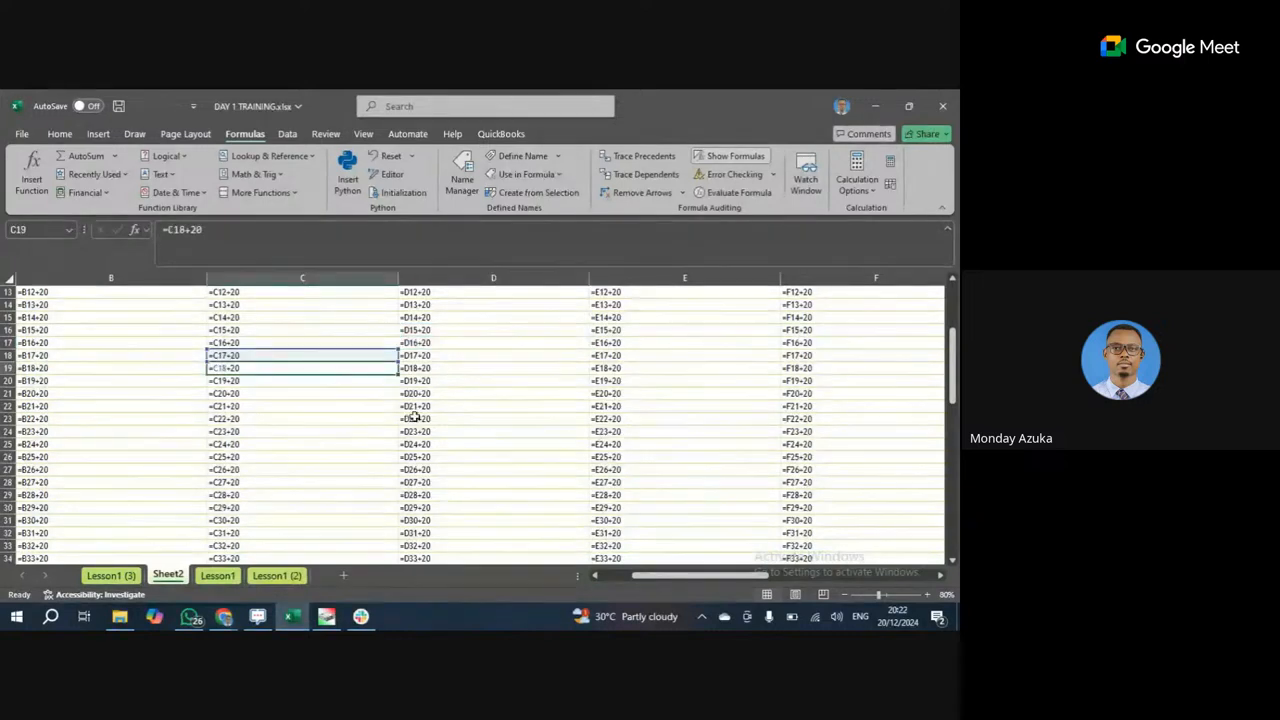
{"action": "left_click", "coordinate": [414, 418]}
{"action": "left_click", "coordinate": [426, 457]}
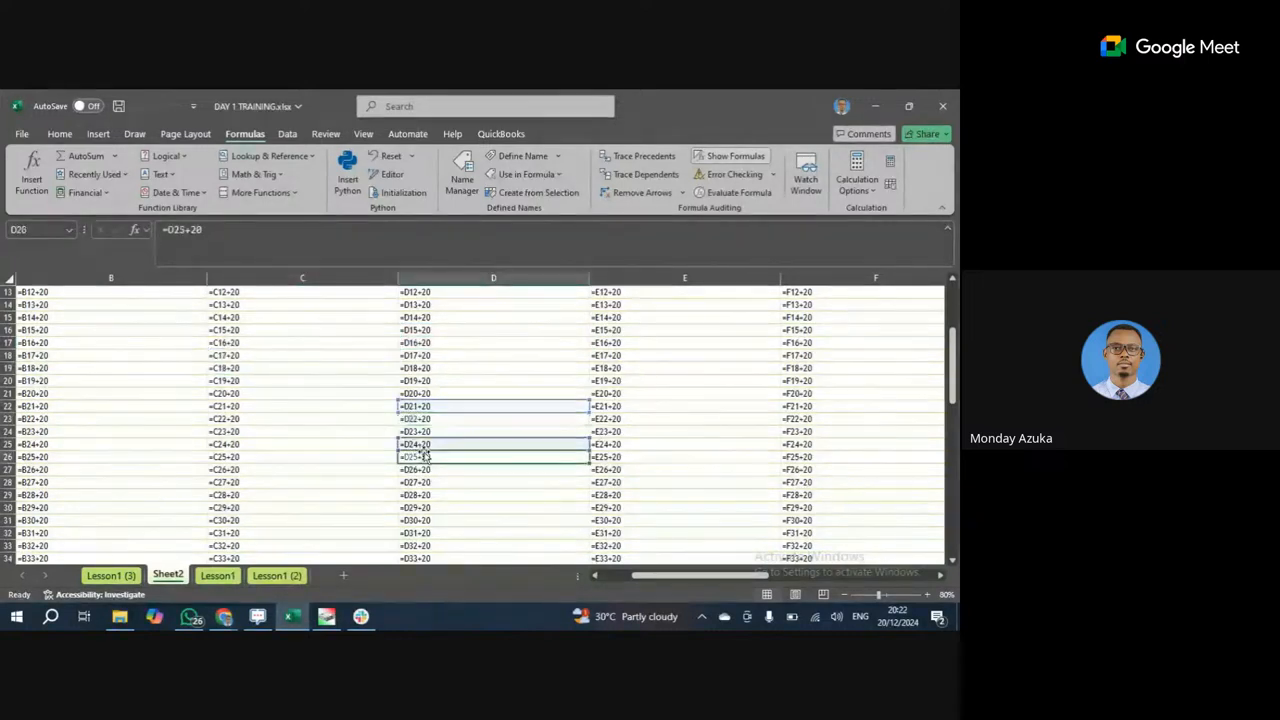
{"action": "left_click", "coordinate": [736, 155]}
Check several column C formulas and select the B23:E33 block, viewing B23's formula.
{"action": "left_click", "coordinate": [190, 465]}
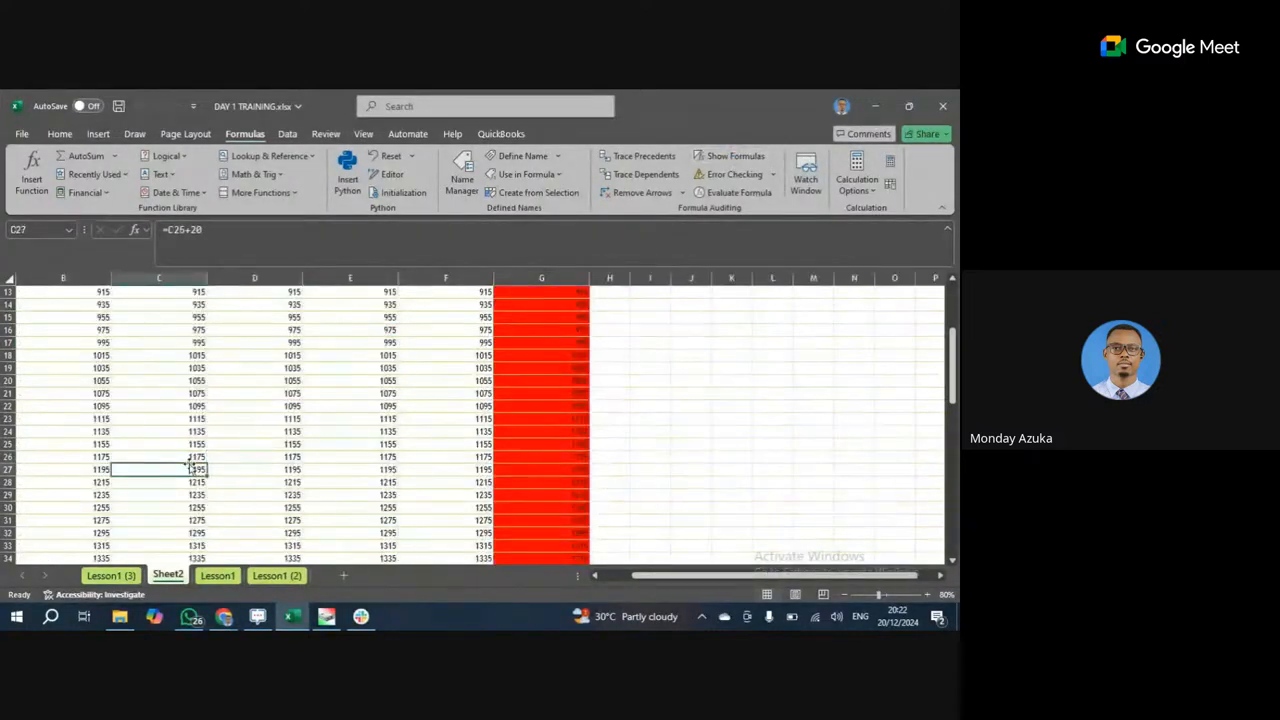
{"action": "left_click", "coordinate": [198, 437]}
{"action": "left_click", "coordinate": [193, 497]}
{"action": "left_click_drag", "start_coordinate": [74, 416], "coordinate": [392, 538]}
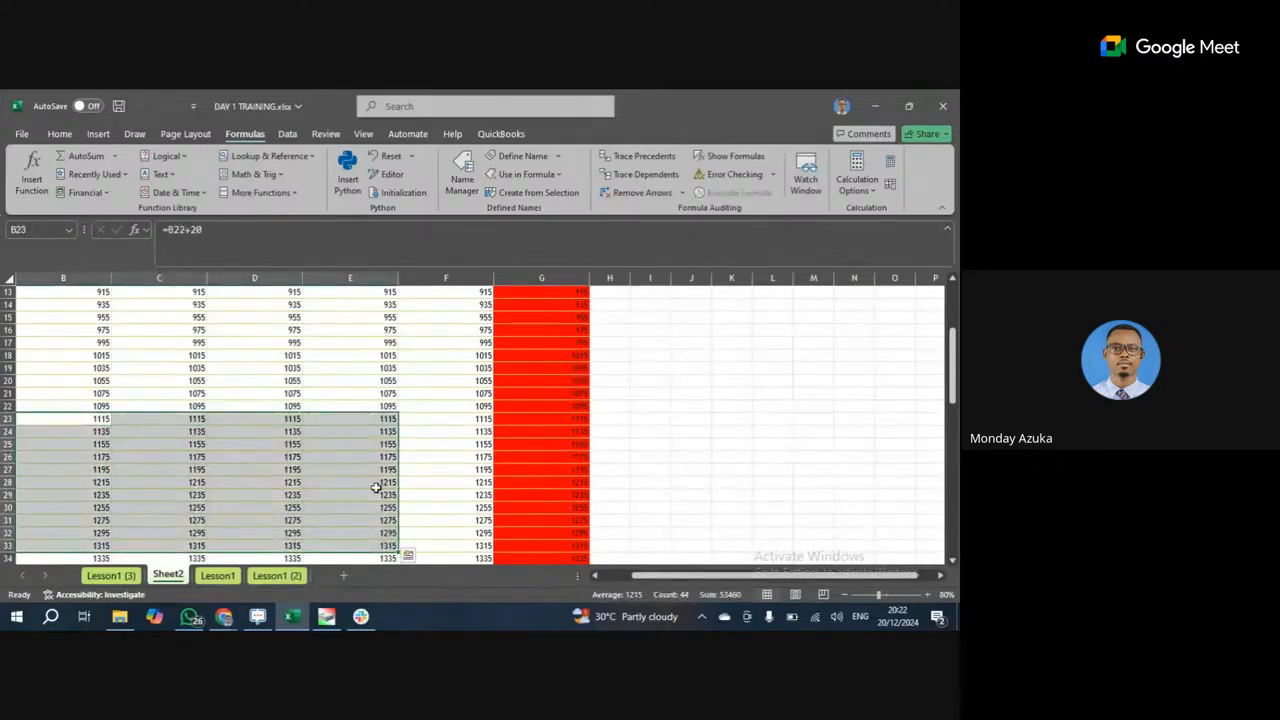
{"action": "left_click", "coordinate": [350, 235]}
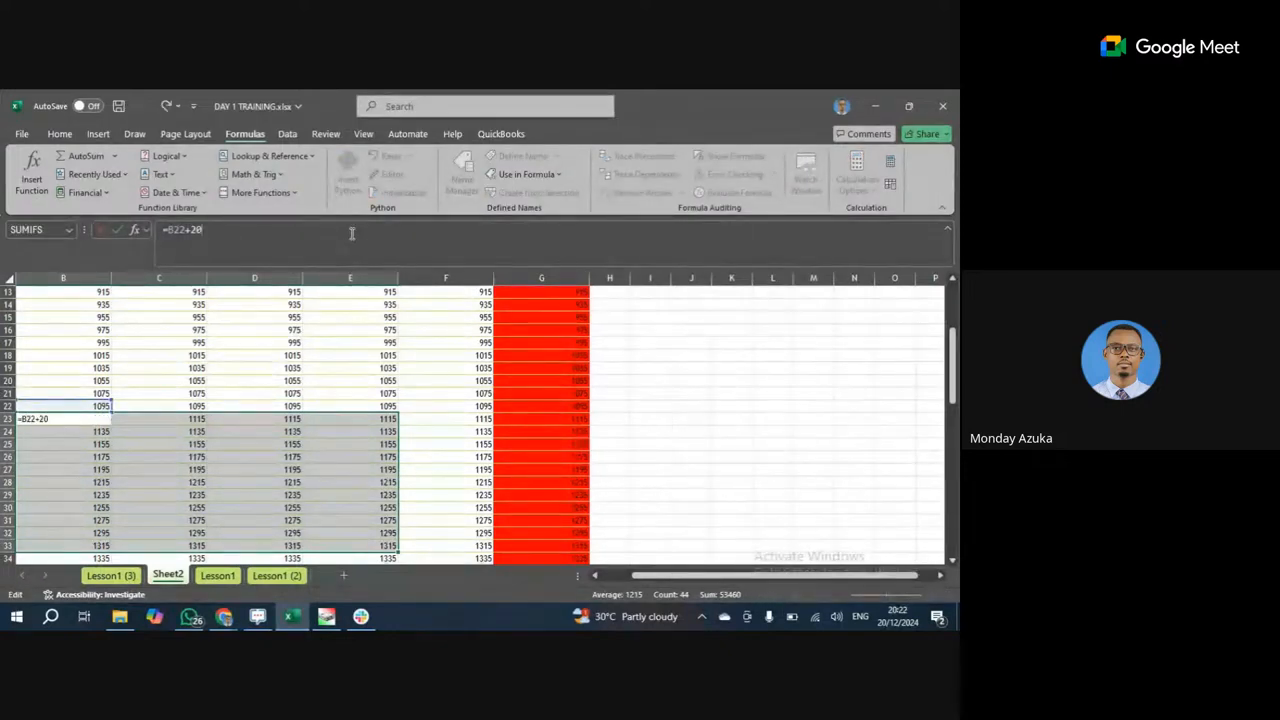
{"action": "left_click", "coordinate": [95, 418]}
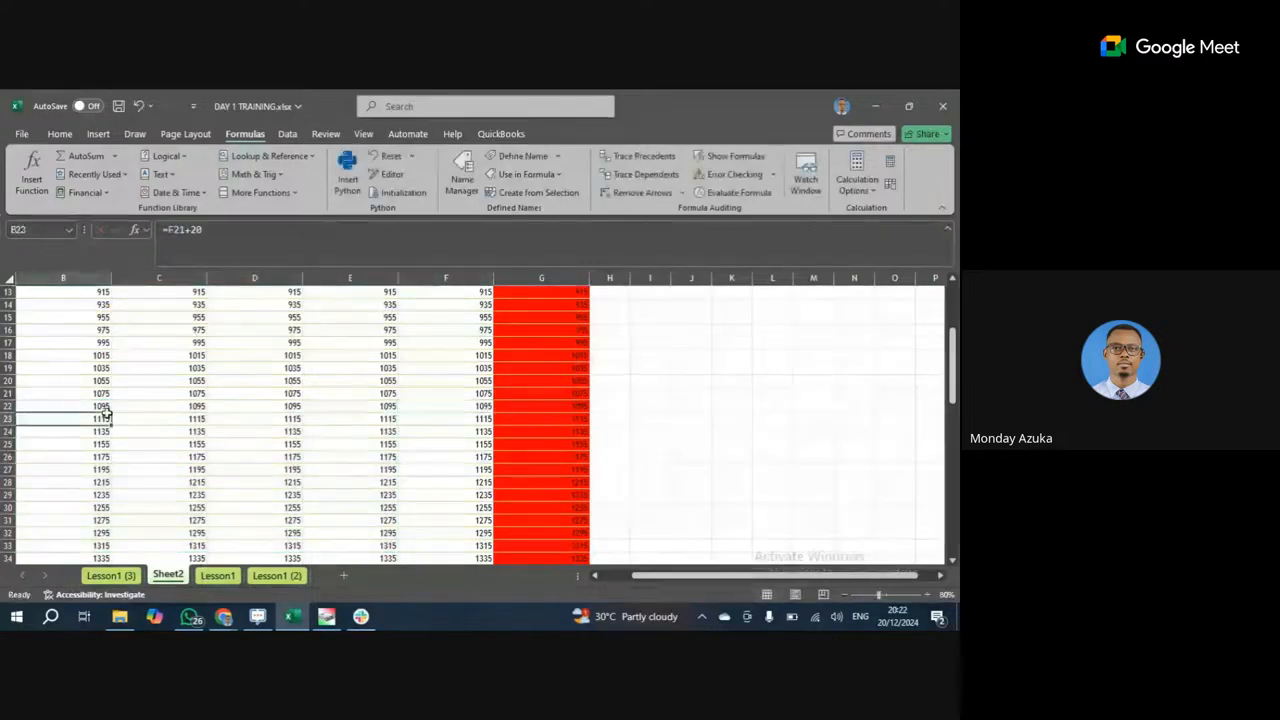
Use F2 on B23 and E21 to highlight referenced cells, and confirm Automatic calculation.
{"action": "left_click_drag", "start_coordinate": [98, 416], "coordinate": [306, 510]}
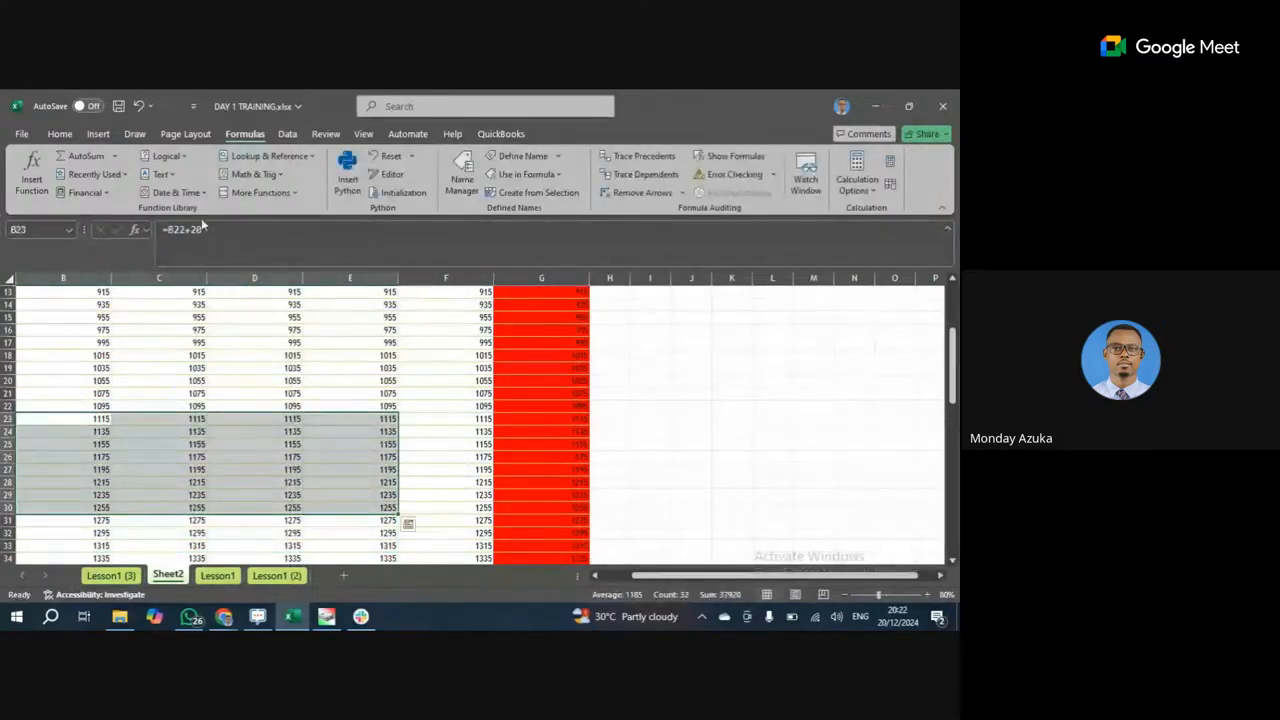
{"action": "key", "text": "F2"}
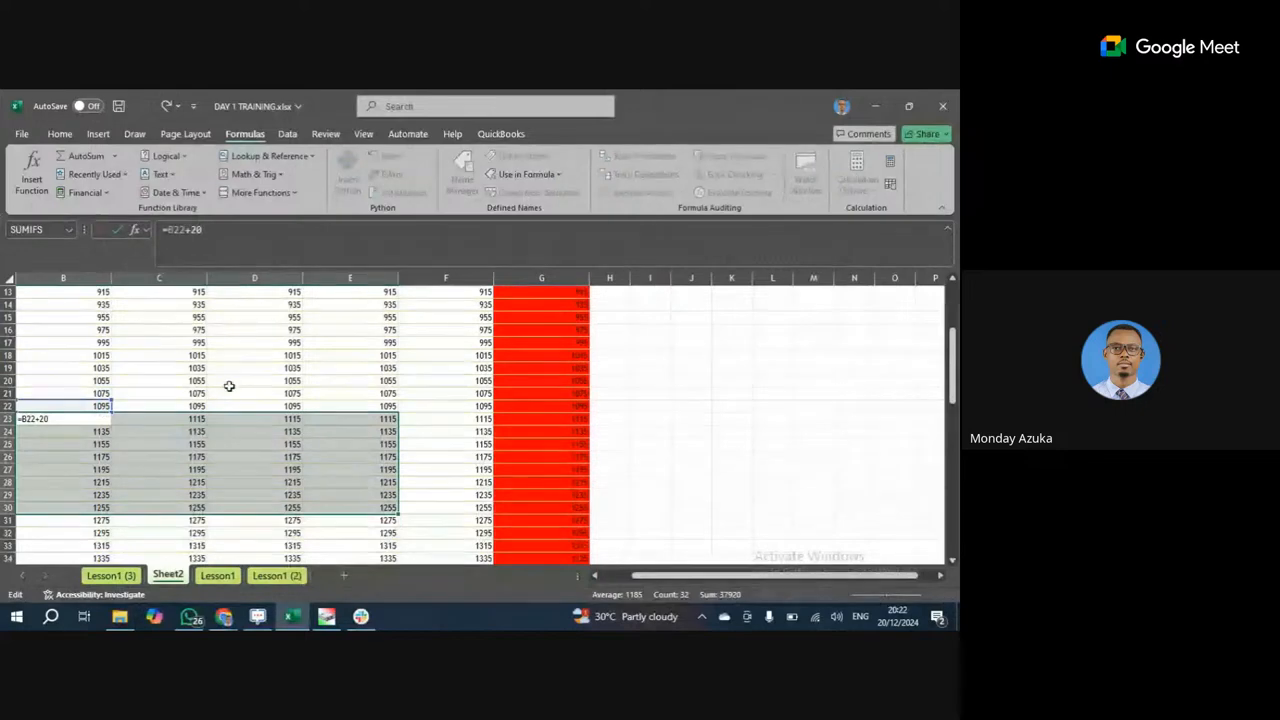
{"action": "left_click", "coordinate": [340, 396]}
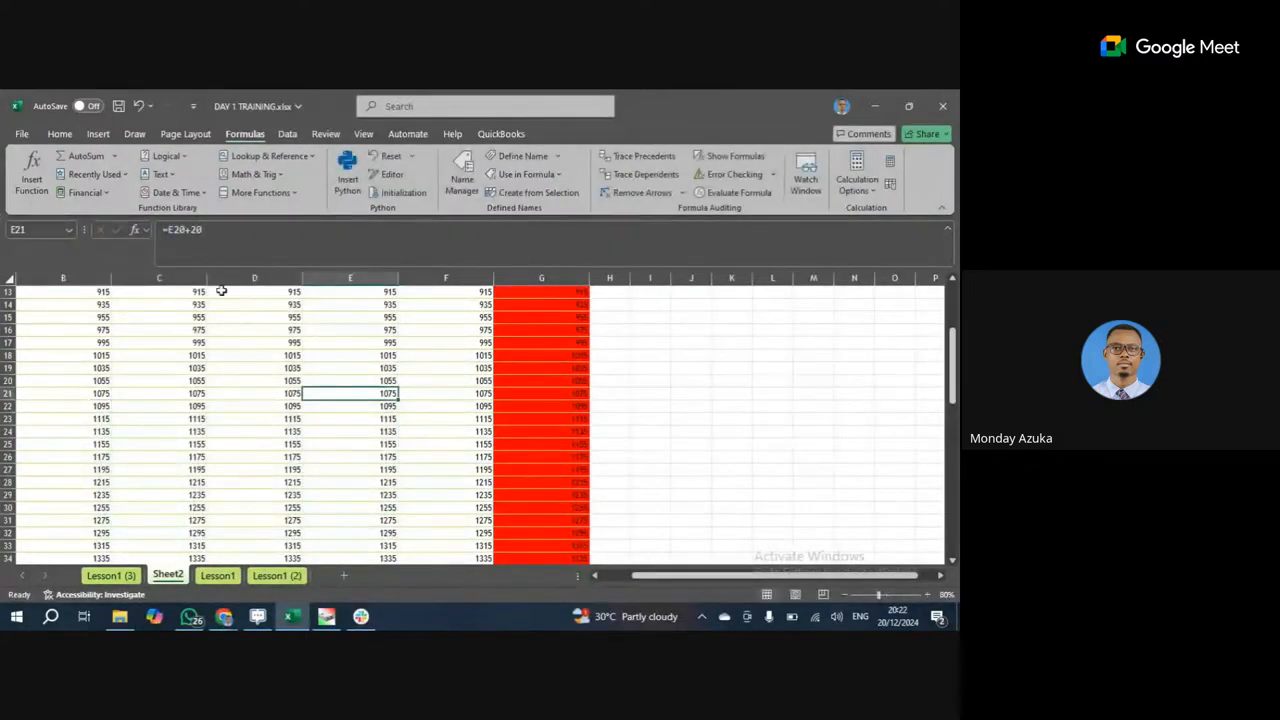
{"action": "key", "text": "F2"}
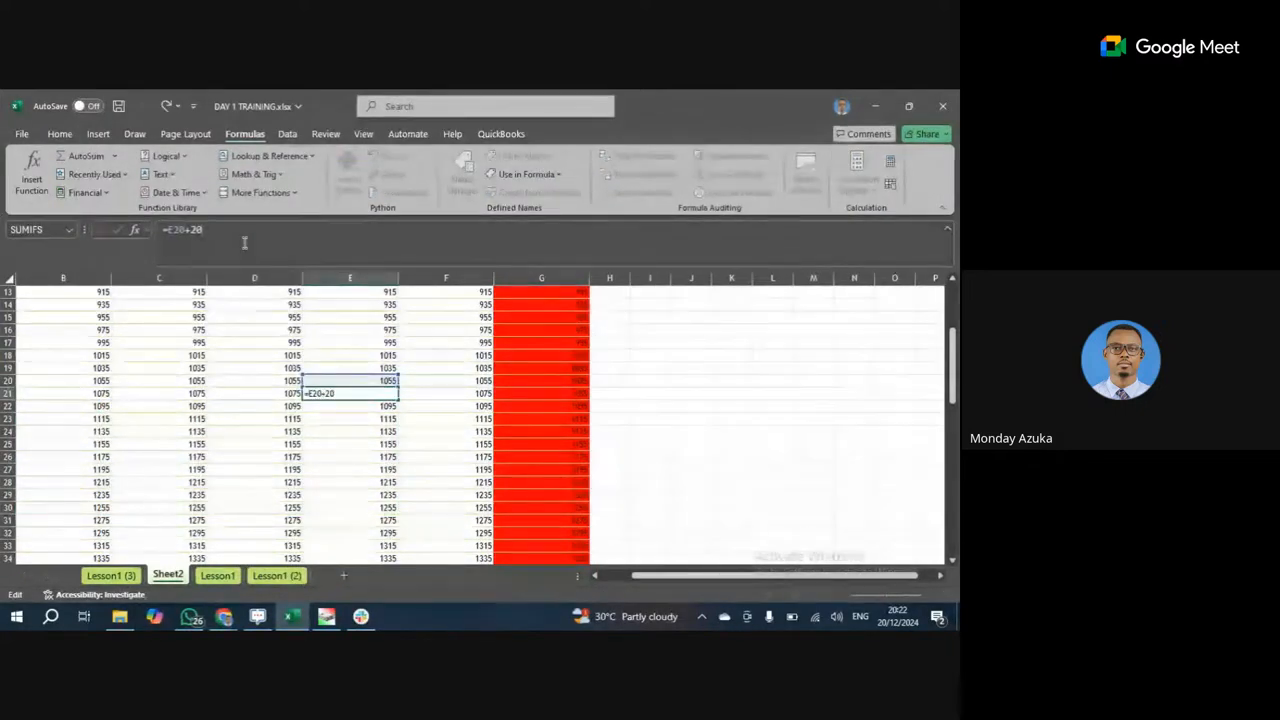
{"action": "left_click", "coordinate": [174, 431]}
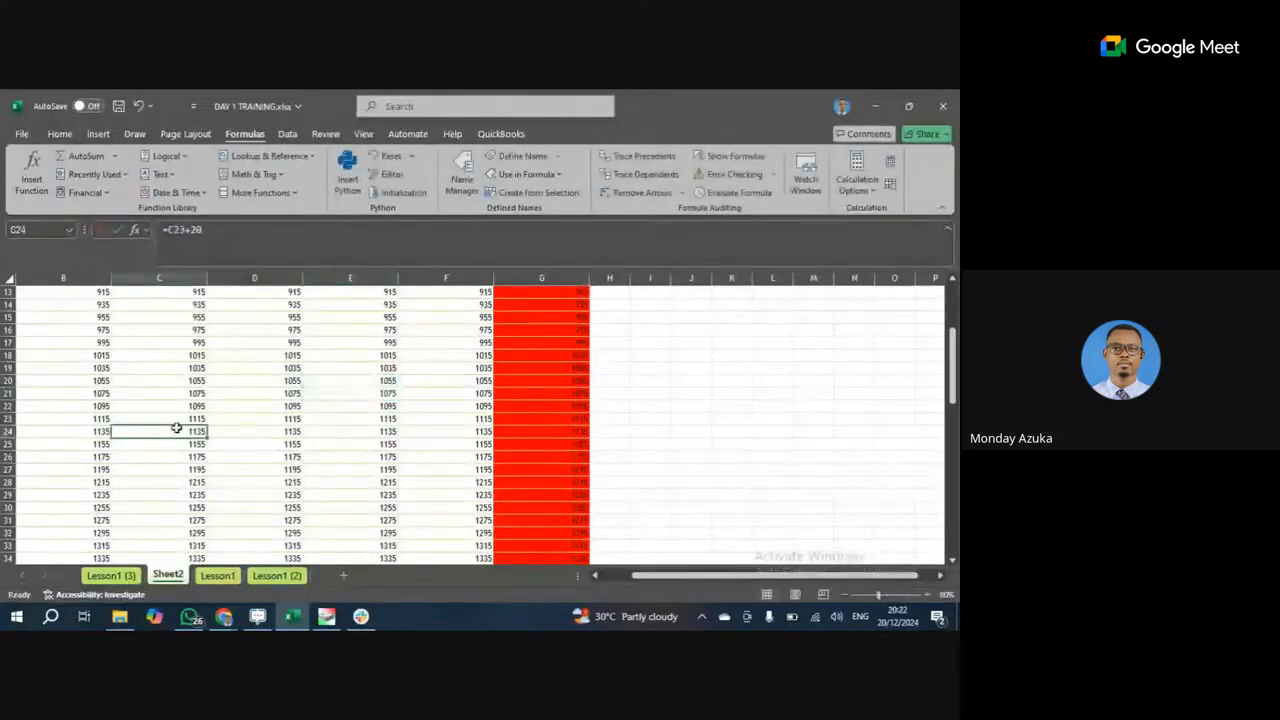
{"action": "left_click", "coordinate": [341, 403]}
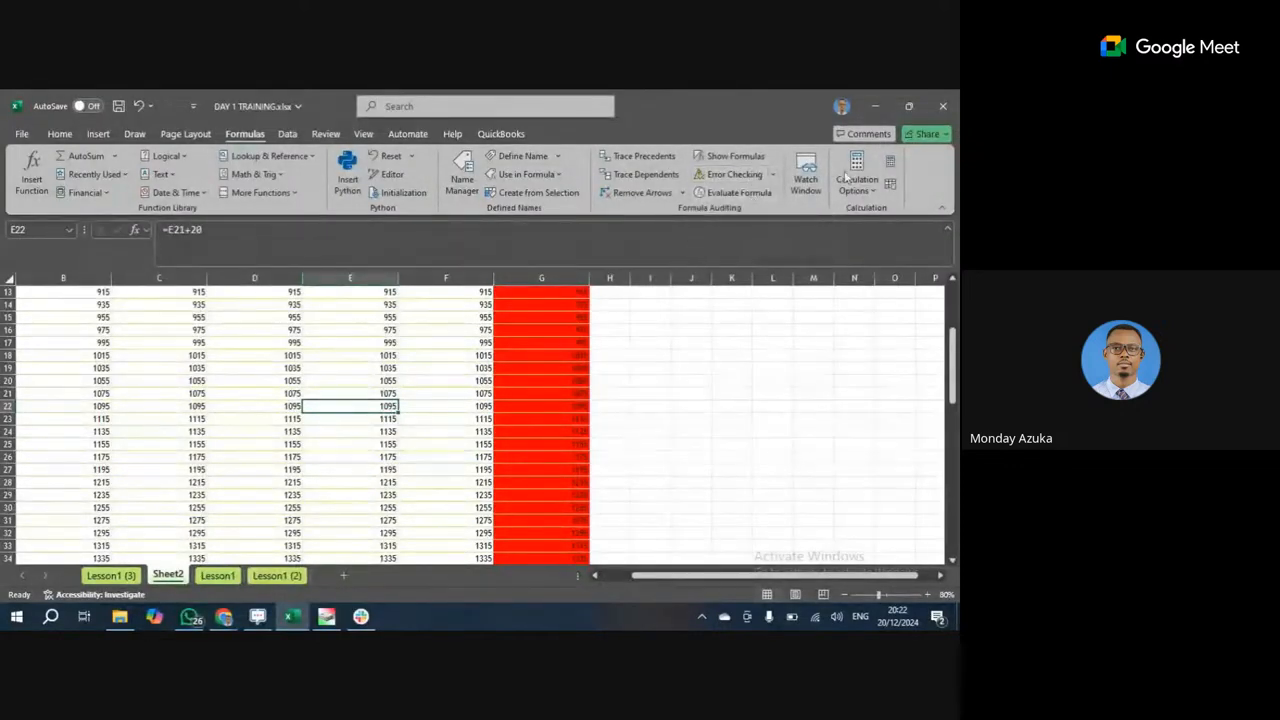
{"action": "left_click", "coordinate": [872, 190]}
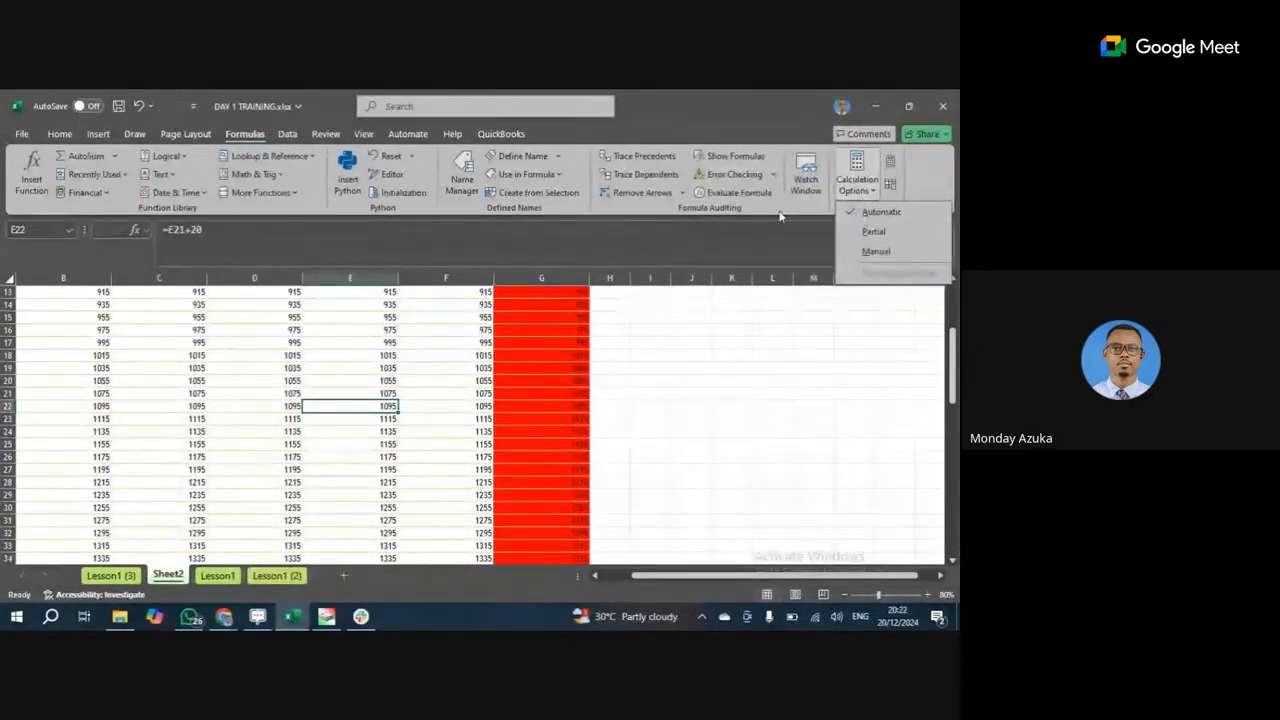
{"action": "left_click", "coordinate": [287, 133]}
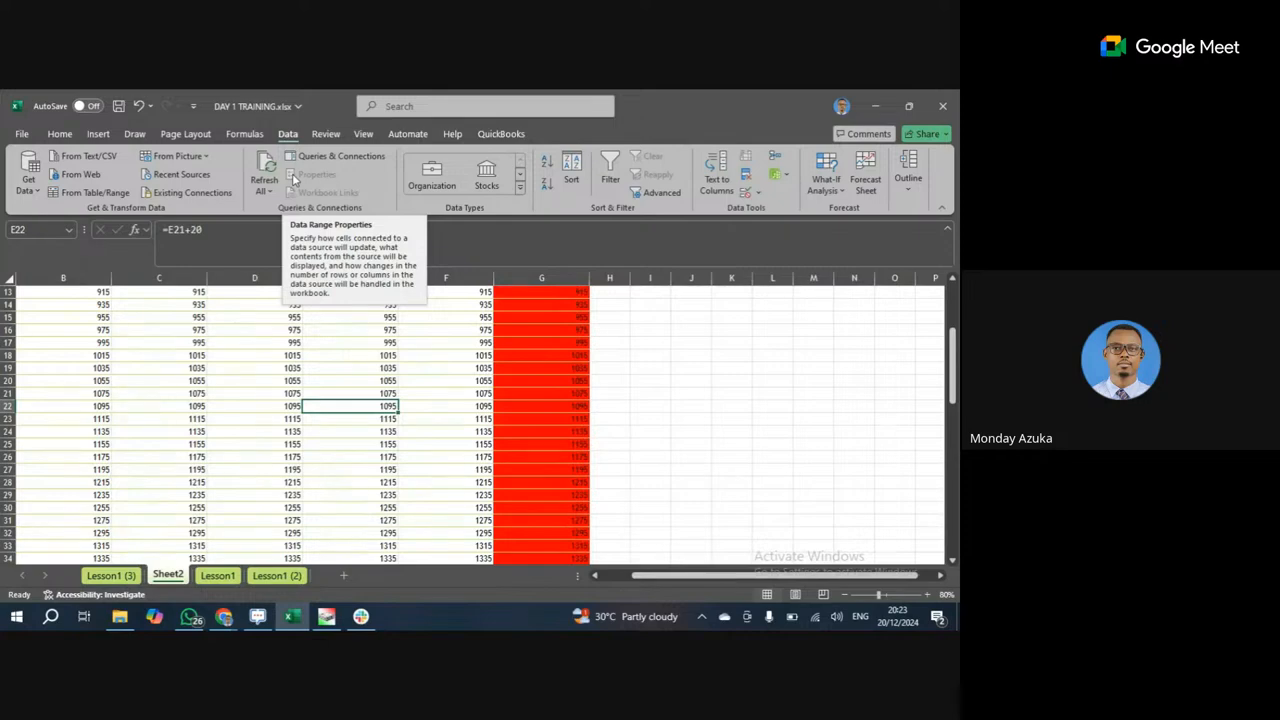
Browse Get Data's From File, Database, Azure, Power Platform and Other Sources options.
{"action": "left_click", "coordinate": [38, 190]}
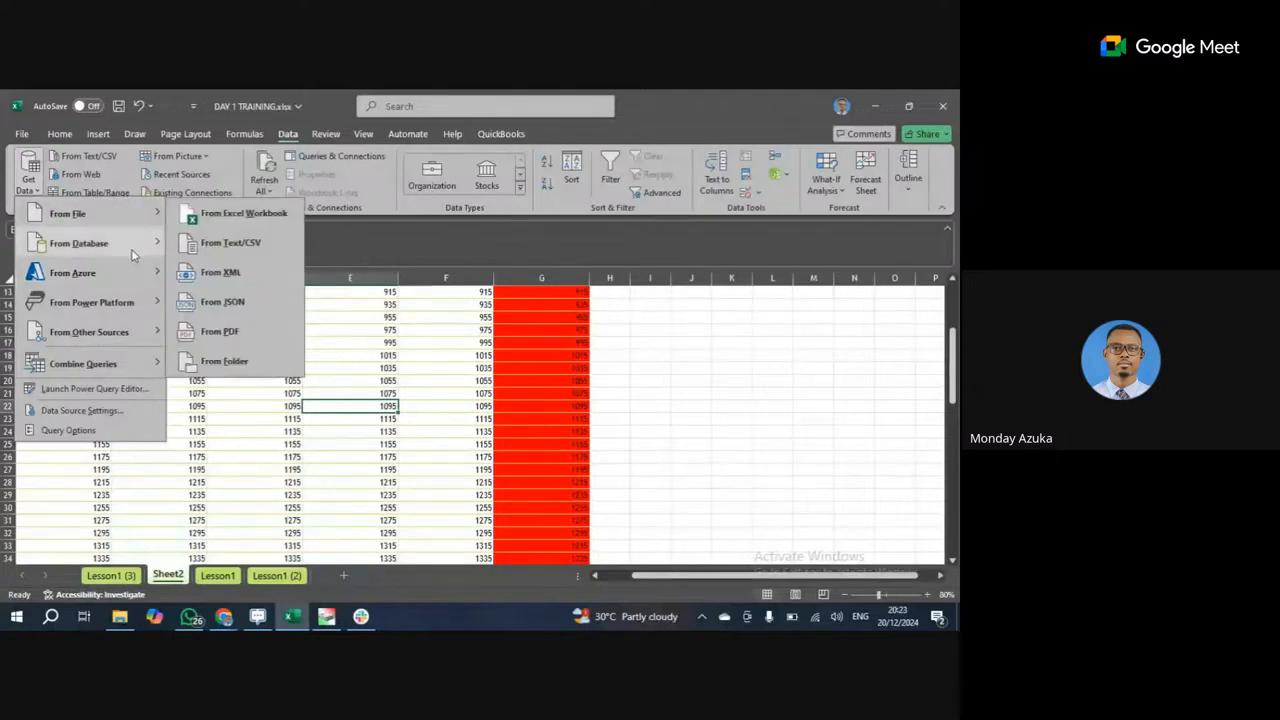
{"action": "mouse_move", "coordinate": [133, 210]}
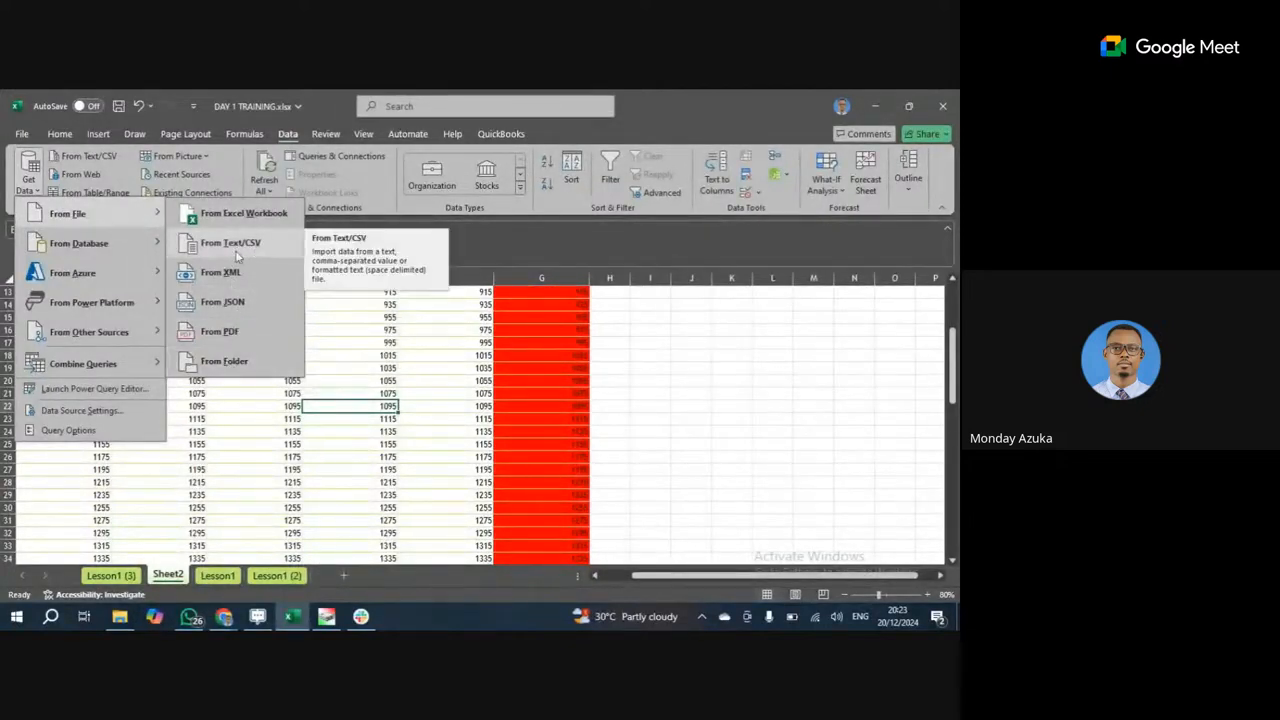
{"action": "mouse_move", "coordinate": [158, 248]}
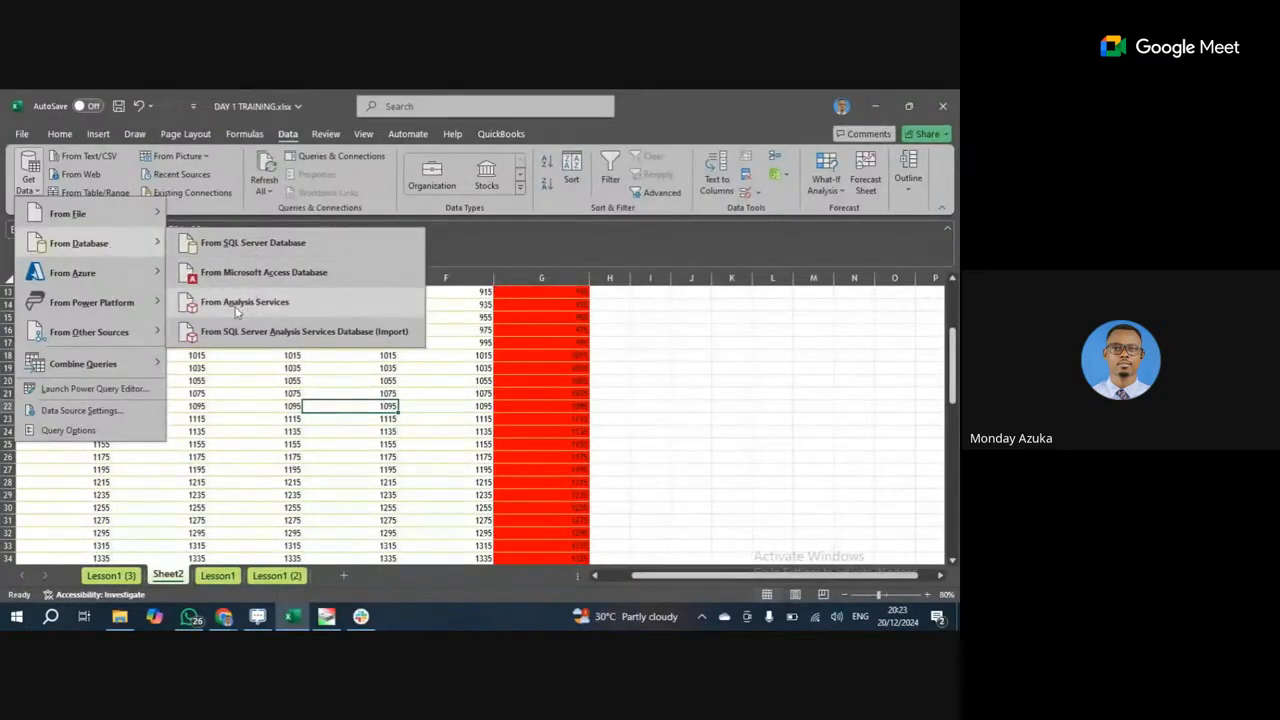
{"action": "mouse_move", "coordinate": [157, 277]}
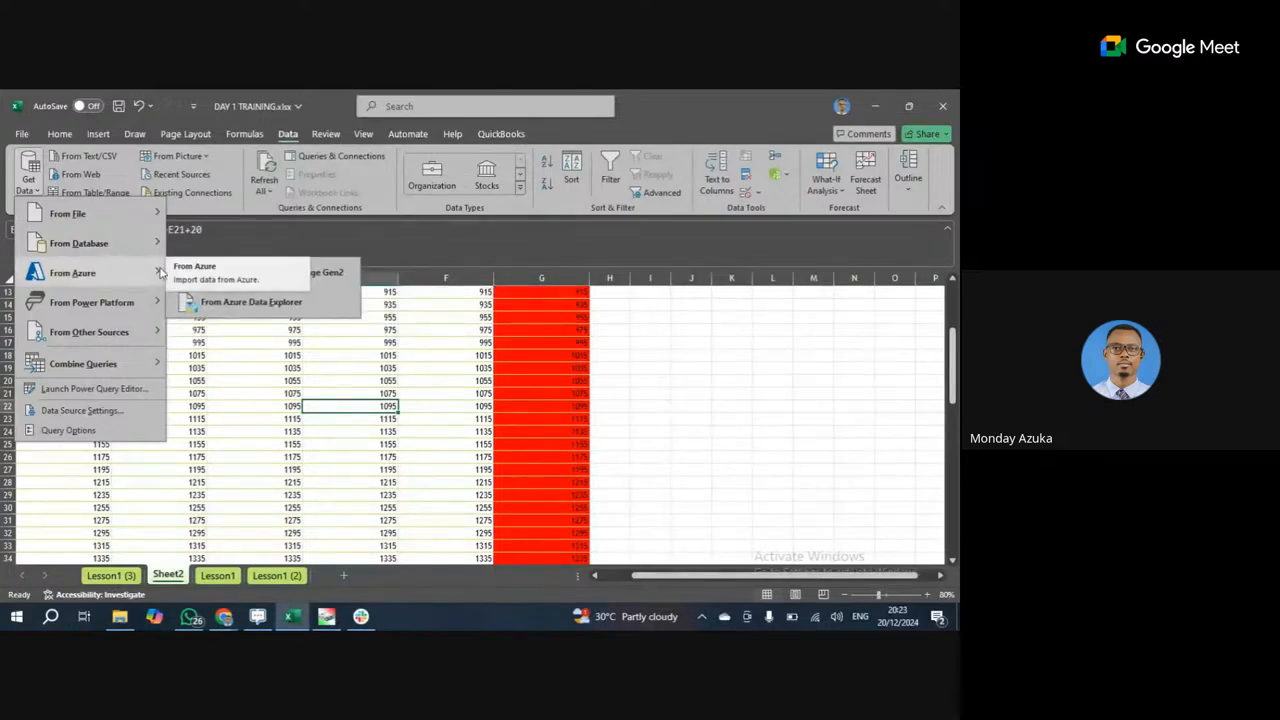
{"action": "mouse_move", "coordinate": [149, 305]}
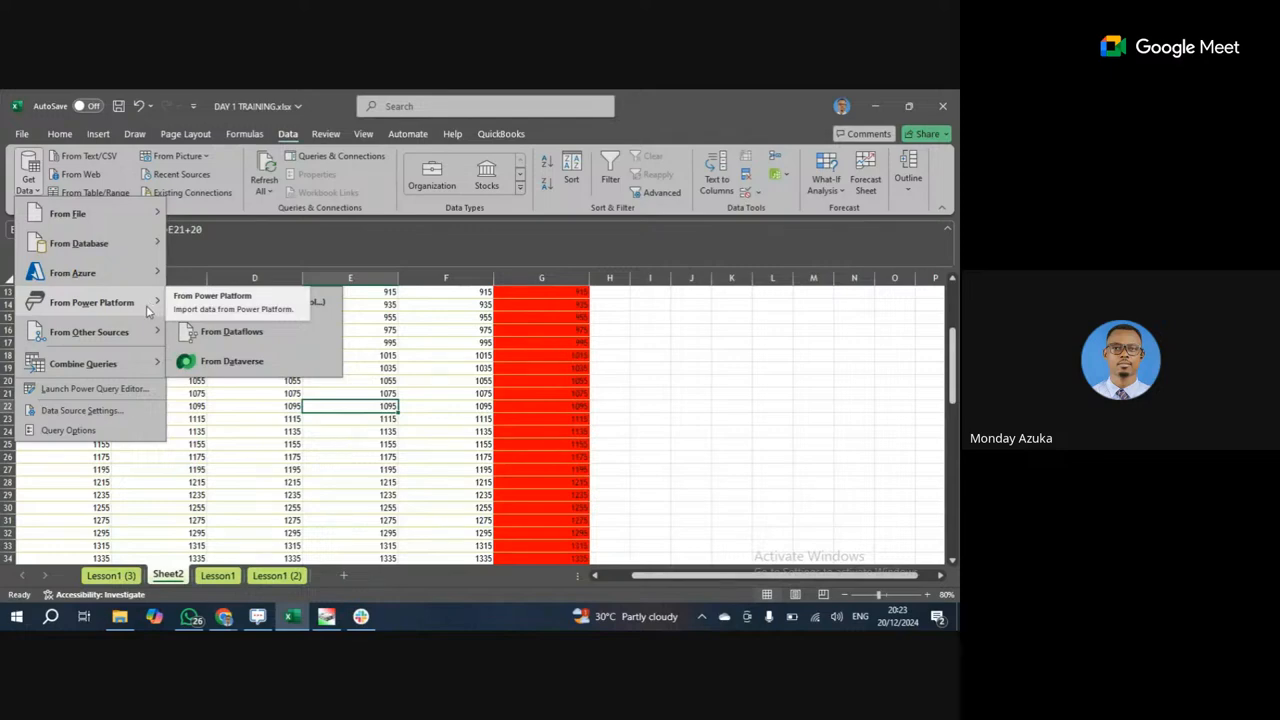
{"action": "mouse_move", "coordinate": [152, 334]}
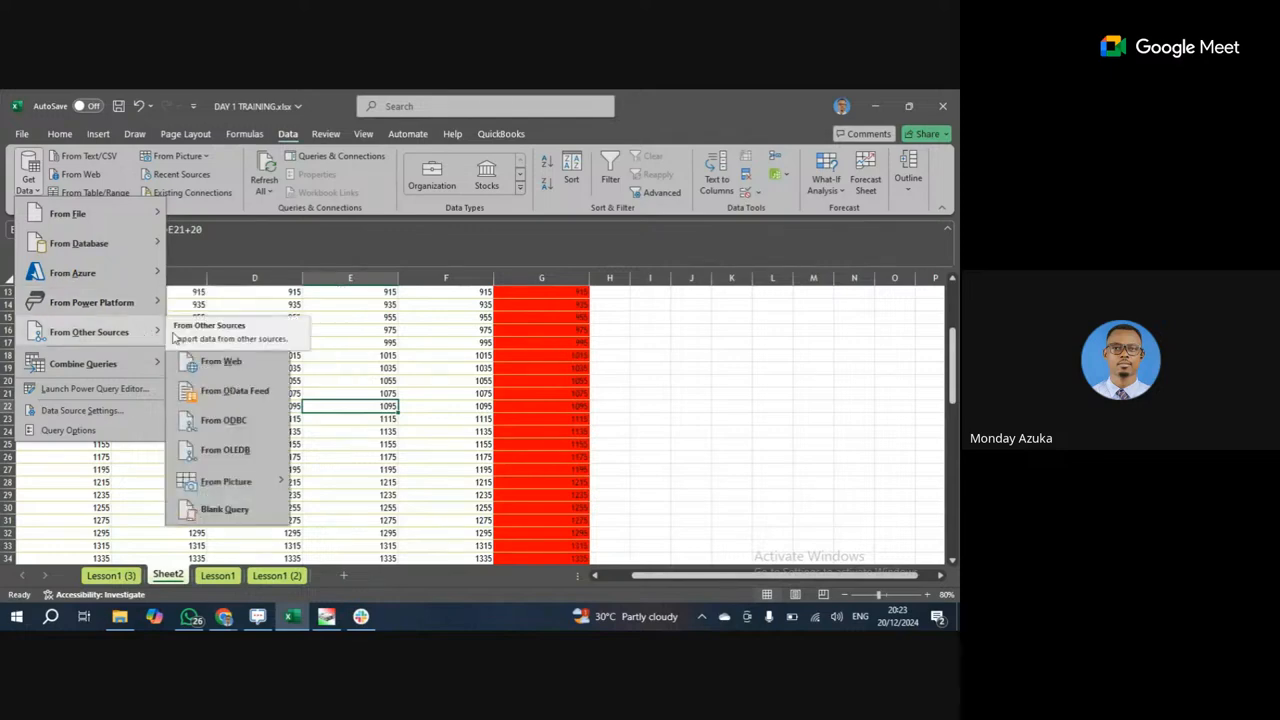
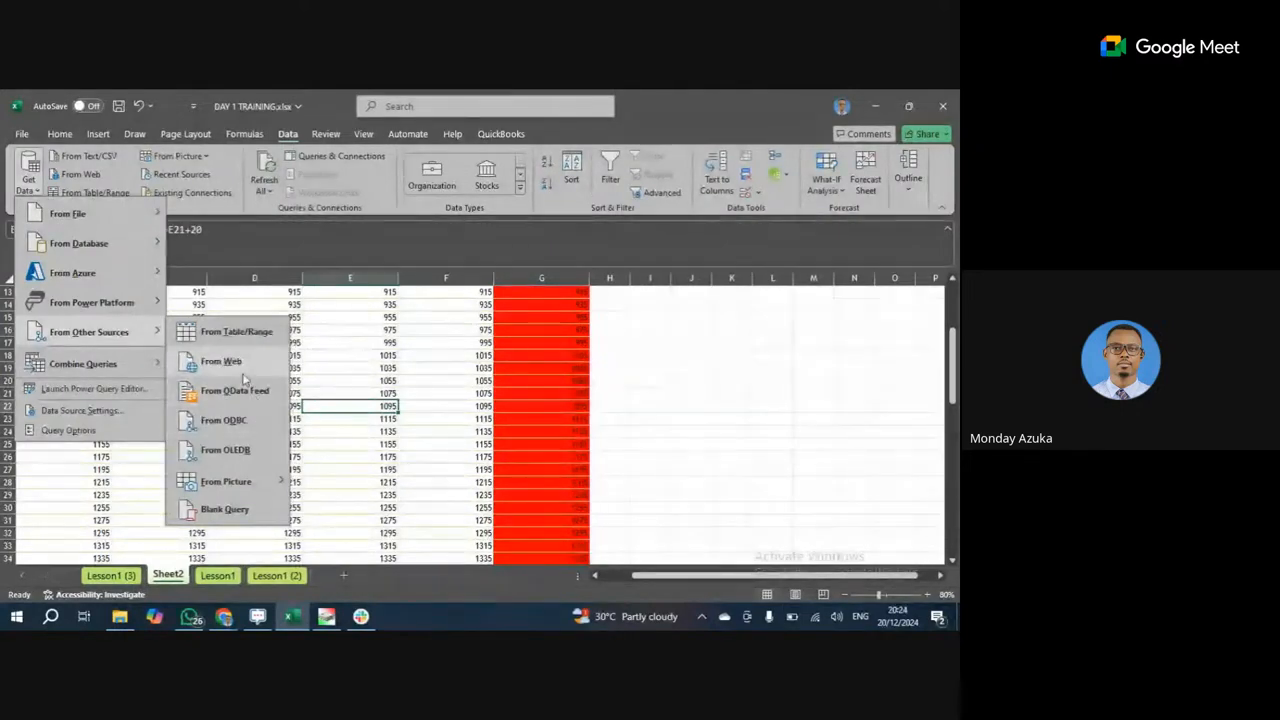
Dismiss the Get Data sources list without importing, leaving the Data tab shown.
{"action": "mouse_move", "coordinate": [157, 371]}
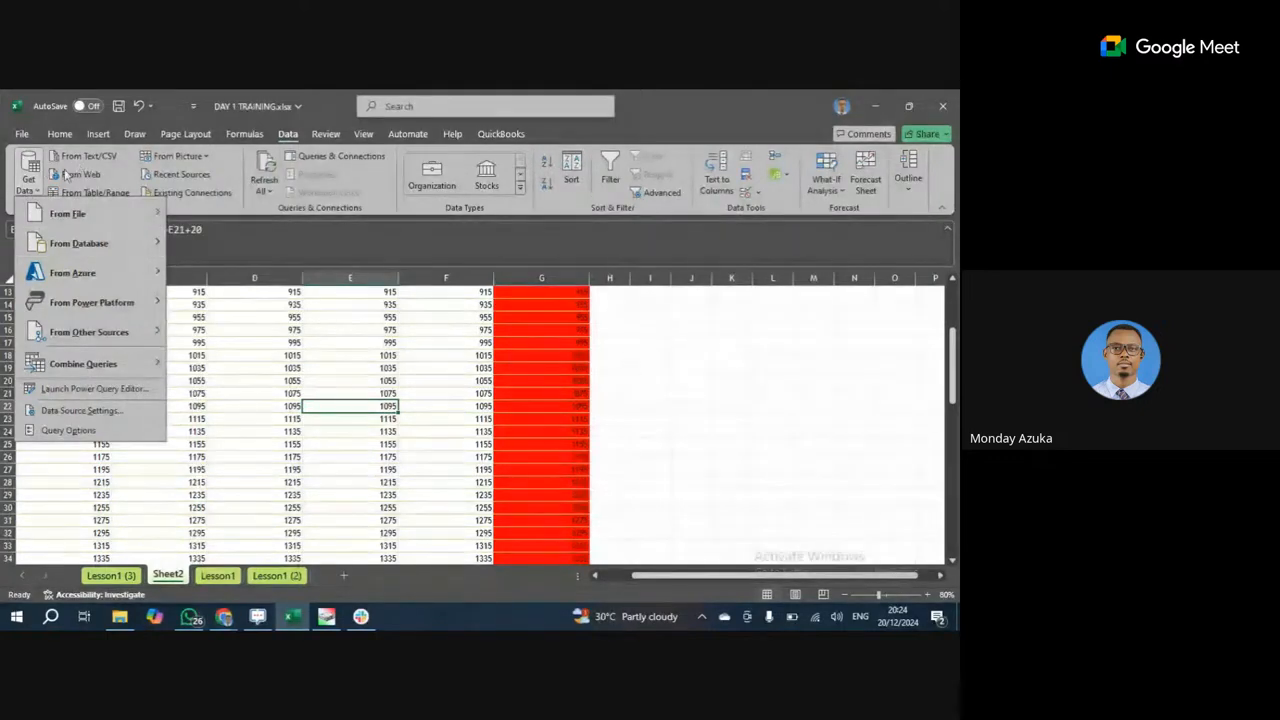
{"action": "left_click", "coordinate": [241, 219]}
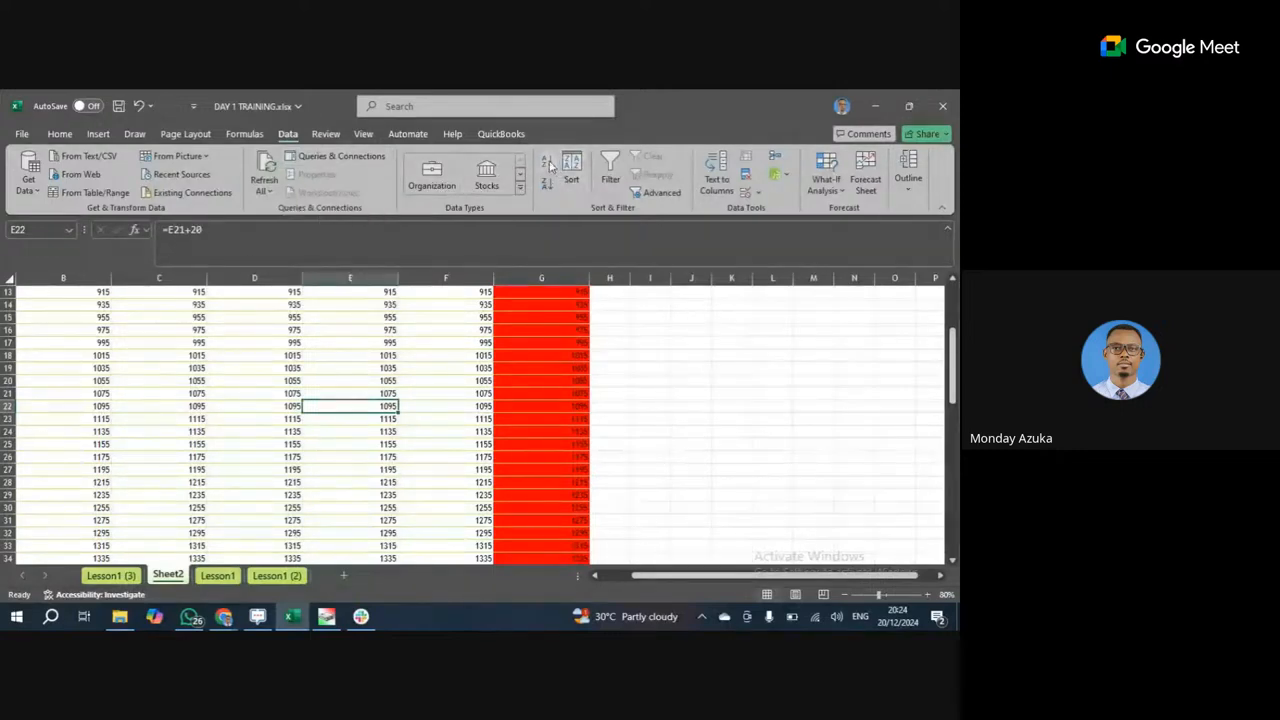
Switch between the Home, Data and Insert tabs, briefly opening the Sort & Filter options.
{"action": "left_click", "coordinate": [59, 138]}
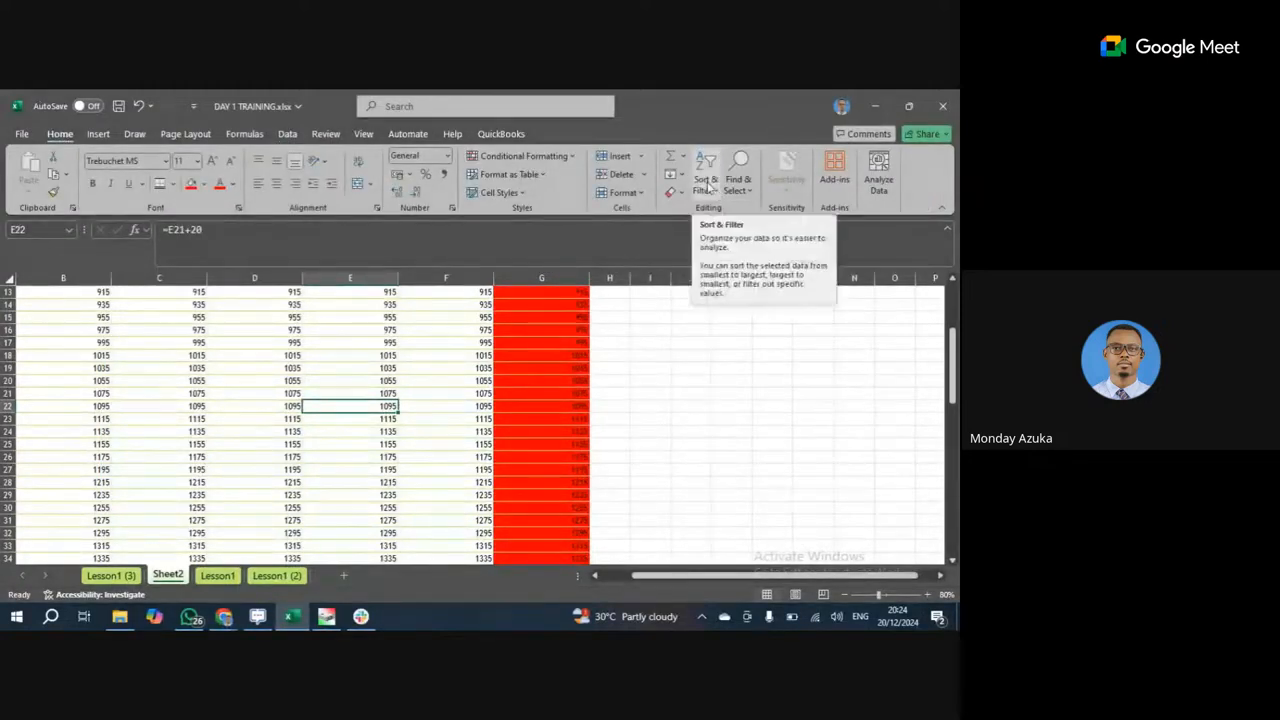
{"action": "left_click", "coordinate": [288, 134]}
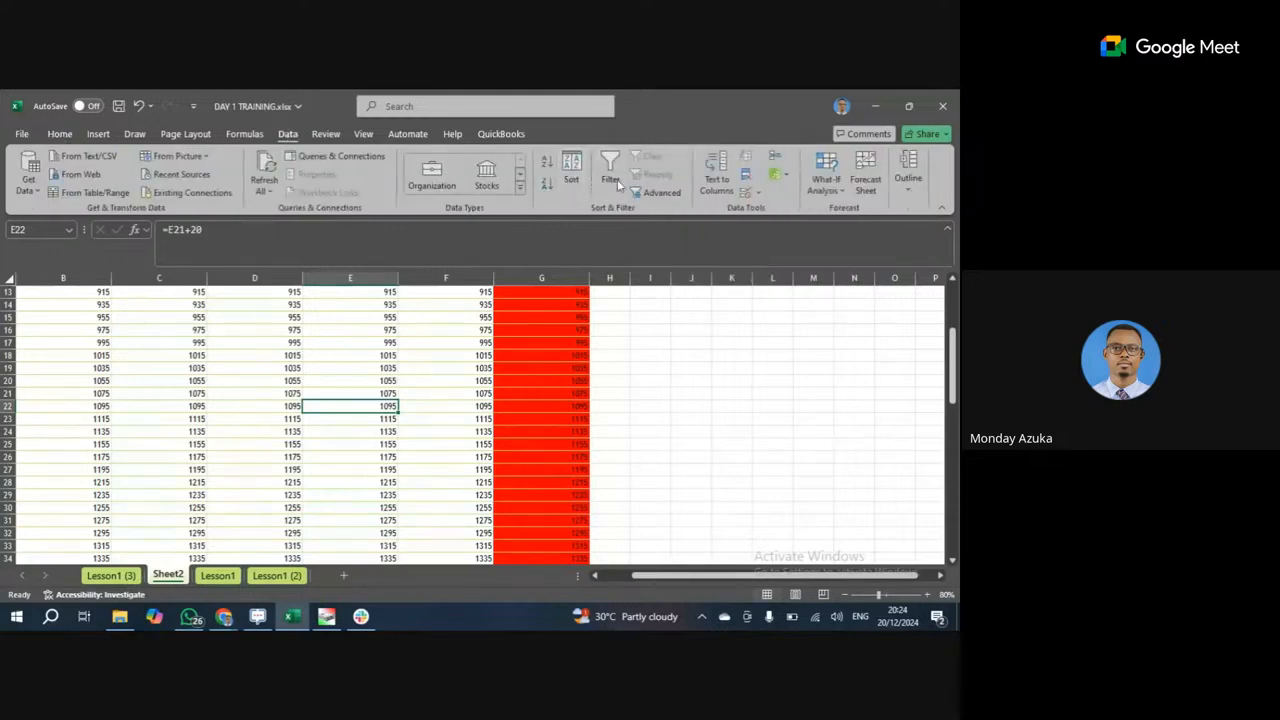
{"action": "left_click", "coordinate": [64, 134]}
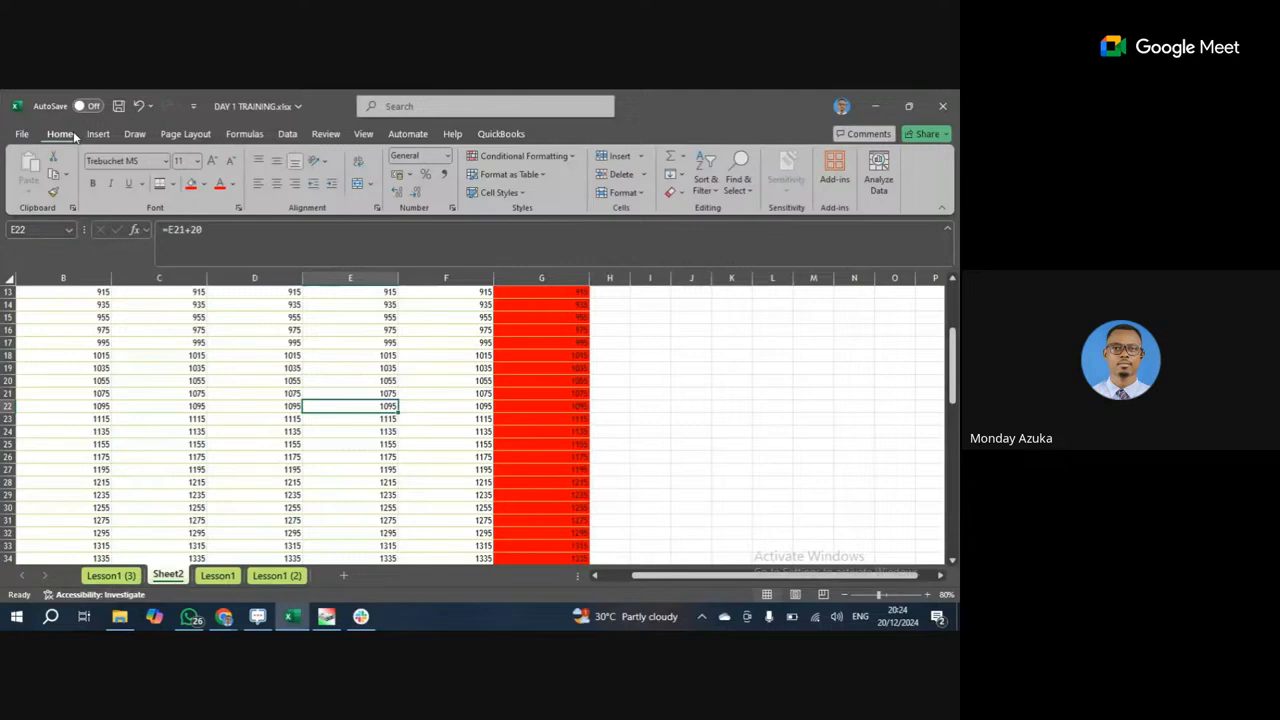
{"action": "left_click", "coordinate": [705, 182]}
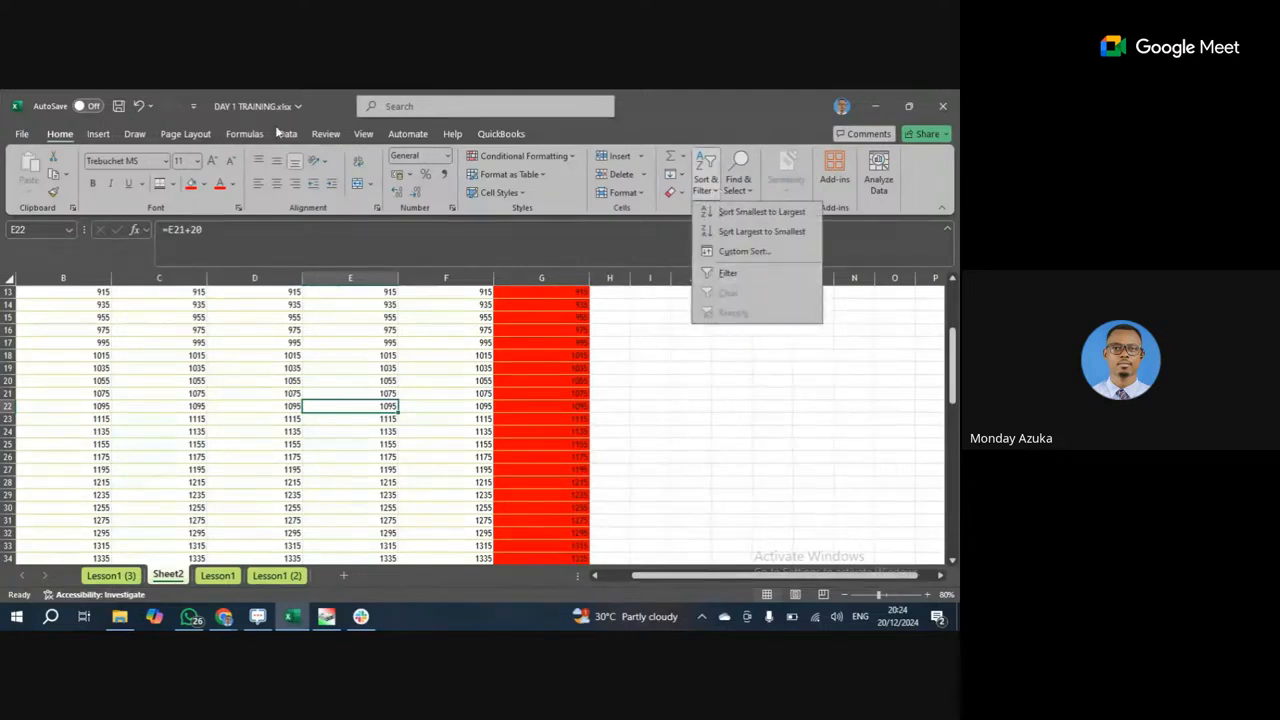
{"action": "left_click", "coordinate": [98, 134]}
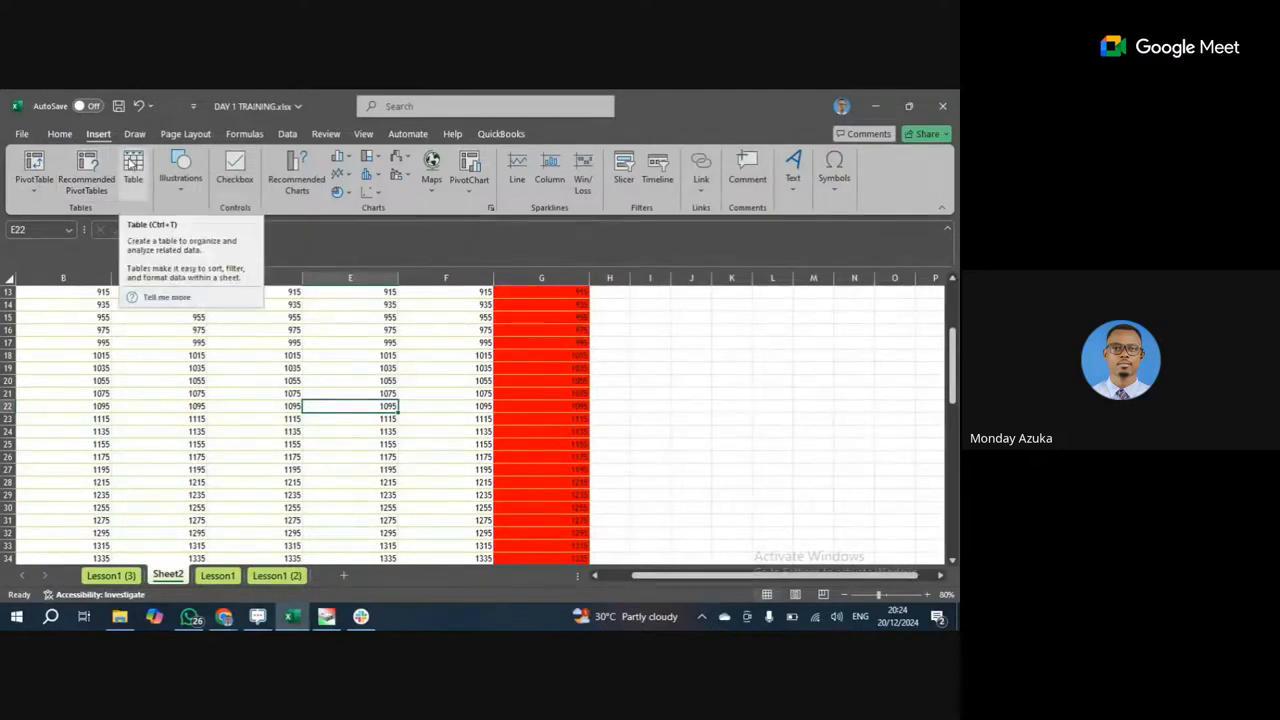
Open the Number 4 filter dropdown and show its Number Filters conditions.
{"action": "scroll", "coordinate": [393, 330], "scroll_direction": "up", "scroll_amount": 4}
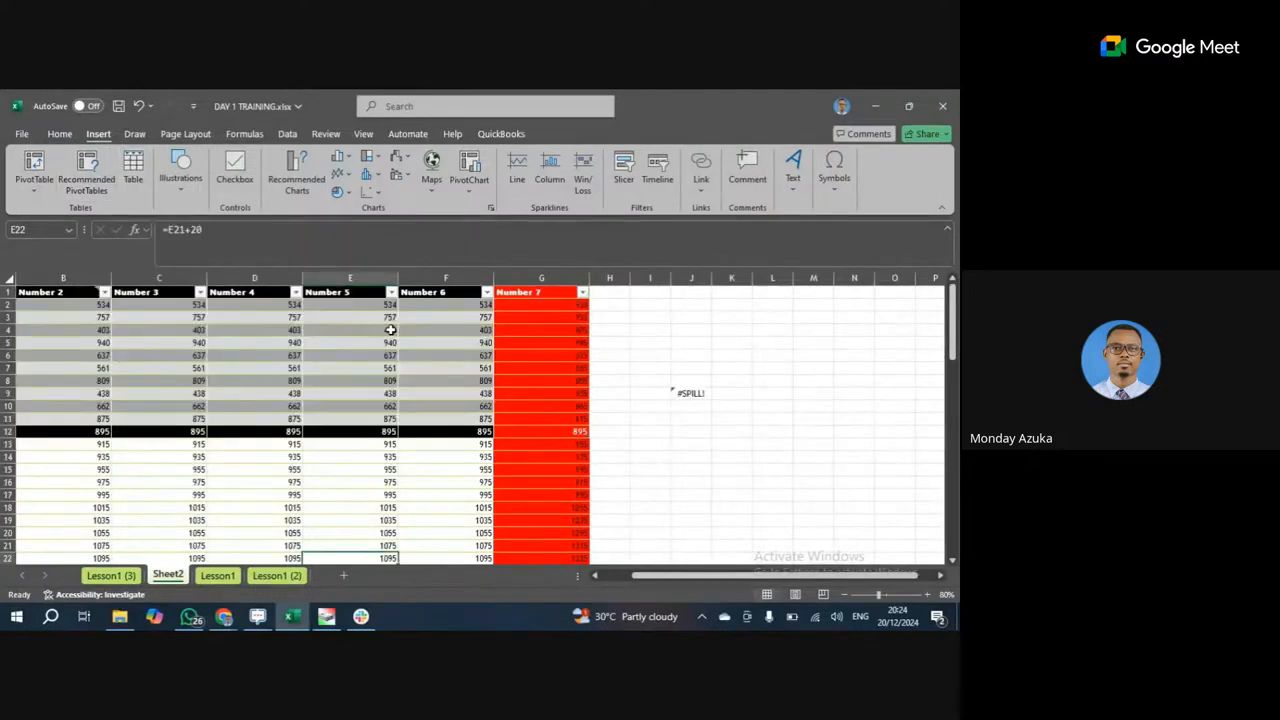
{"action": "left_click", "coordinate": [295, 292]}
{"action": "left_click", "coordinate": [295, 292]}
{"action": "left_click", "coordinate": [296, 292]}
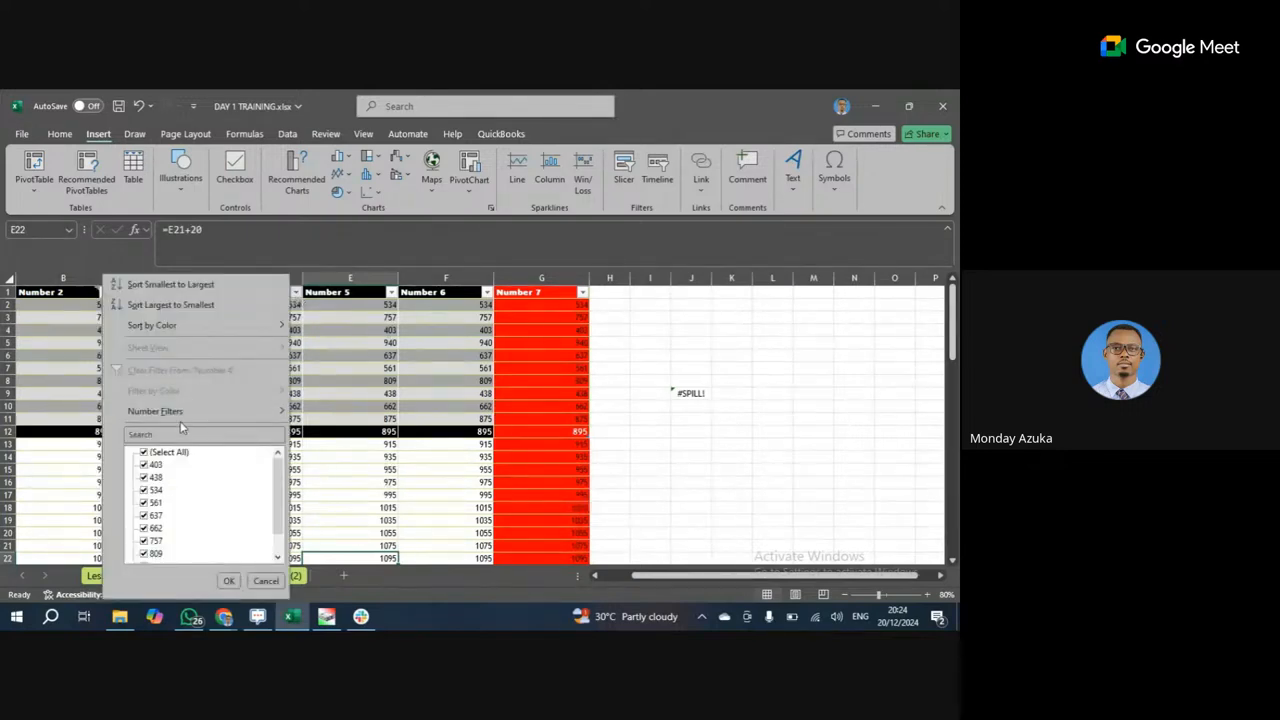
{"action": "scroll", "coordinate": [180, 466], "scroll_direction": "down", "scroll_amount": 3}
{"action": "scroll", "coordinate": [186, 486], "scroll_direction": "up", "scroll_amount": 3}
{"action": "mouse_move", "coordinate": [203, 414]}
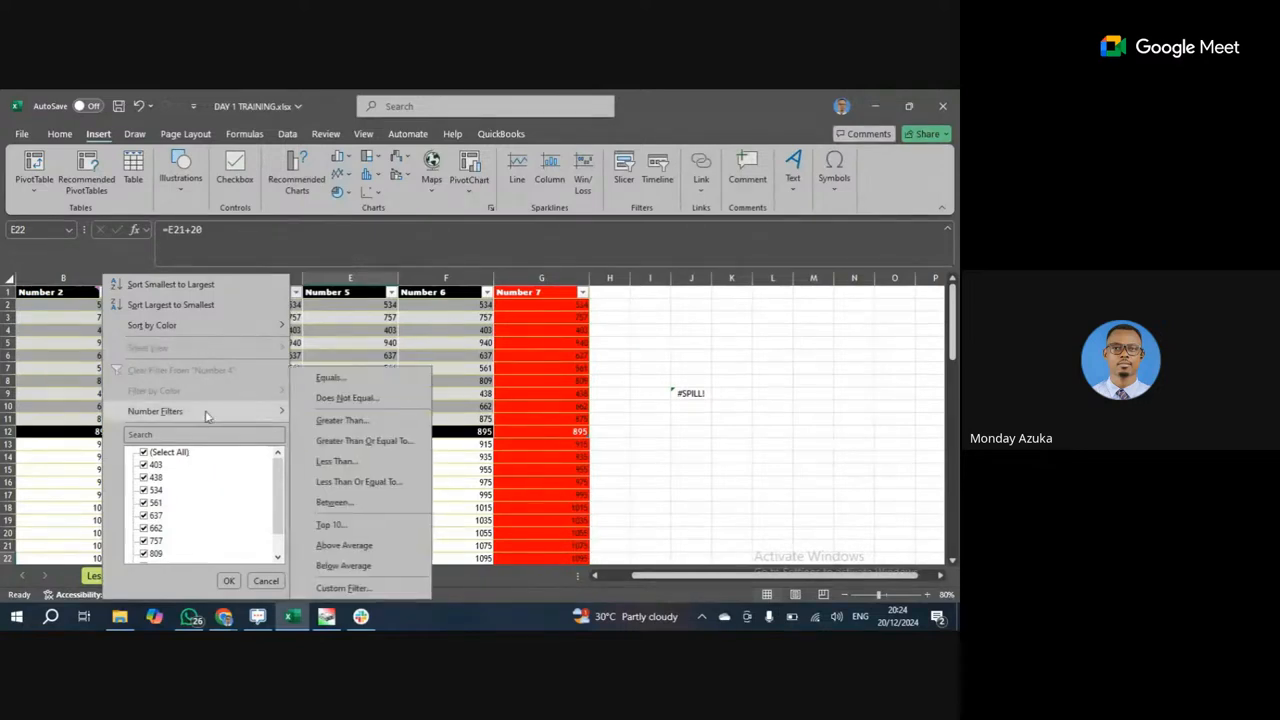
Filter Number 4 to values less than 500 and select the remaining Number 3 values.
{"action": "left_click", "coordinate": [350, 463]}
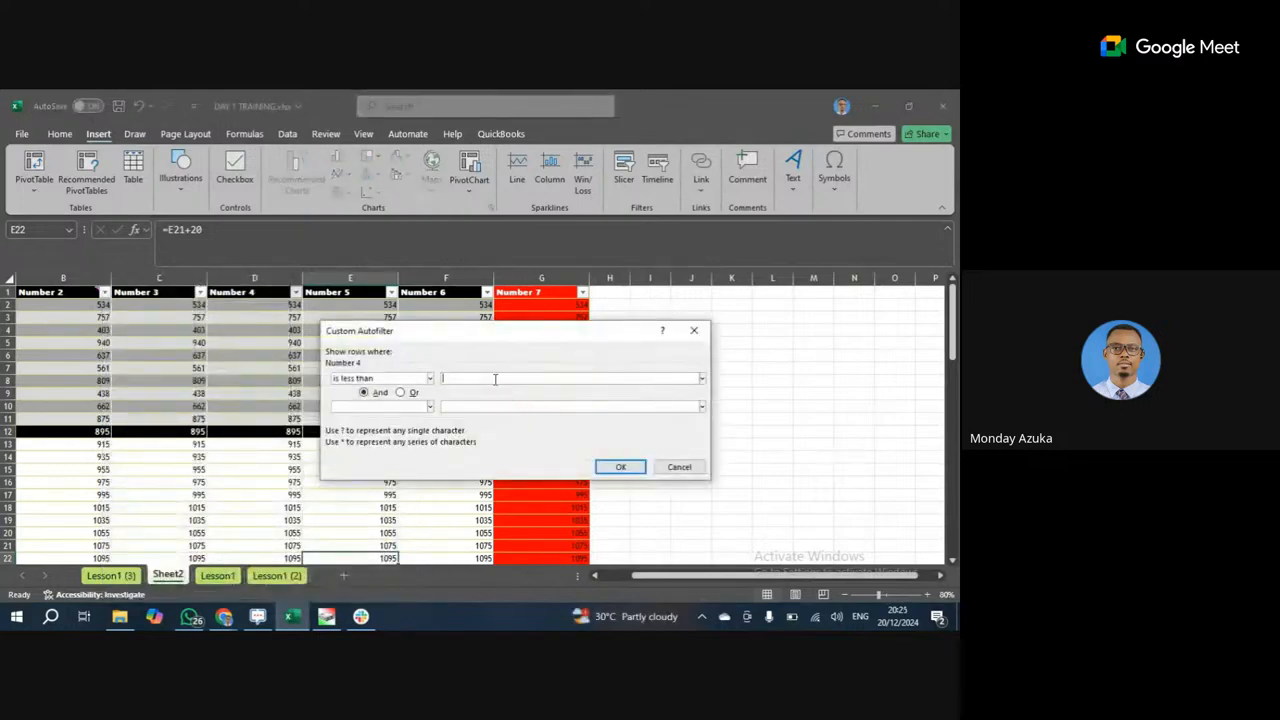
{"action": "type", "text": "500"}
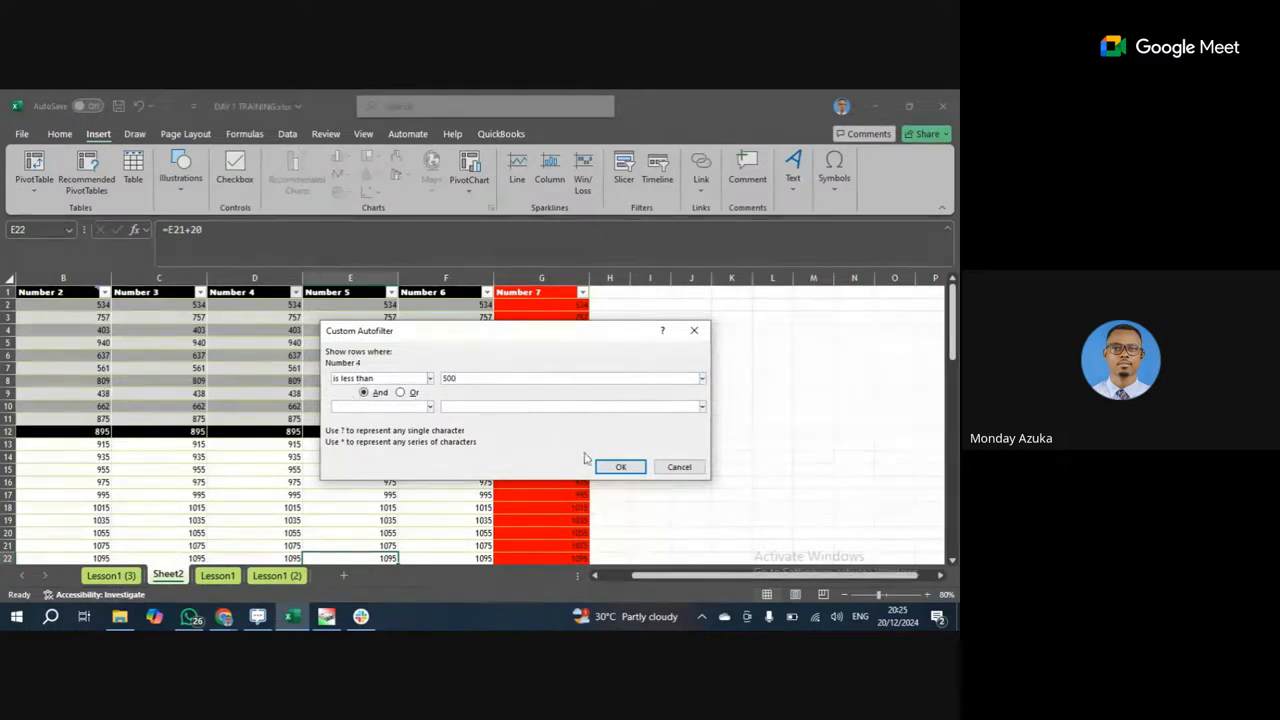
{"action": "left_click", "coordinate": [612, 466]}
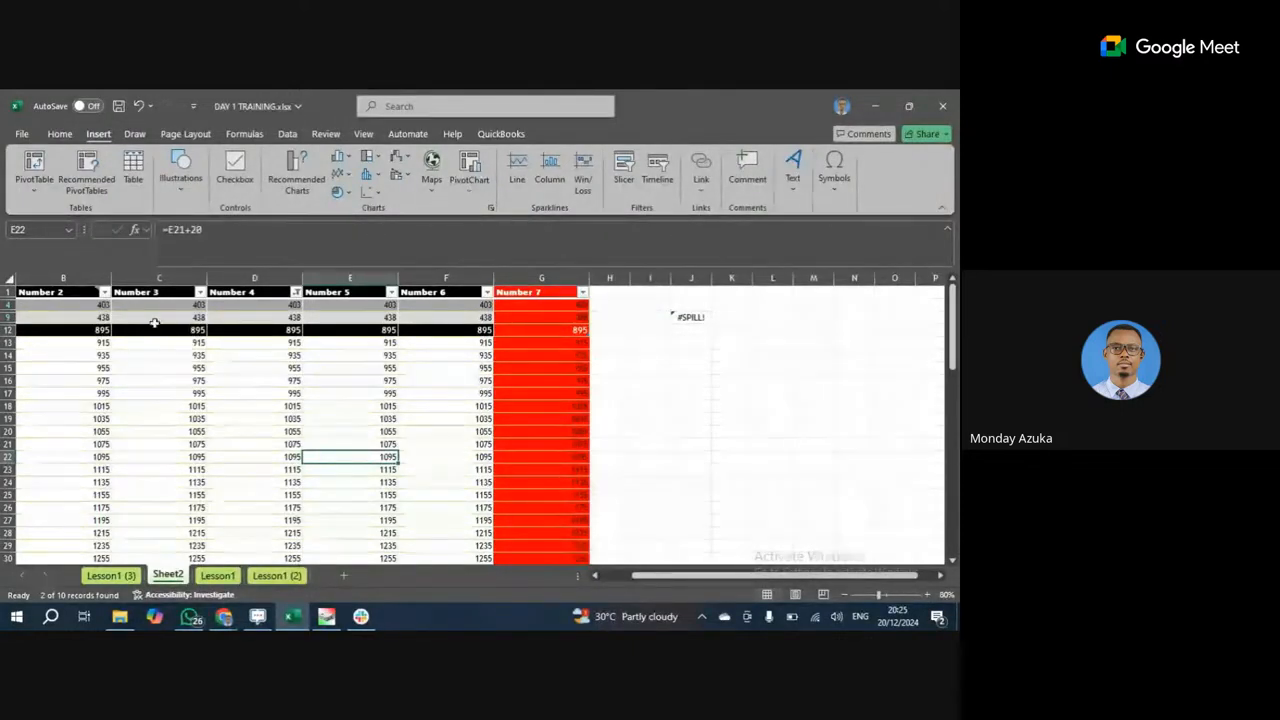
{"action": "left_click_drag", "start_coordinate": [158, 304], "coordinate": [160, 317]}
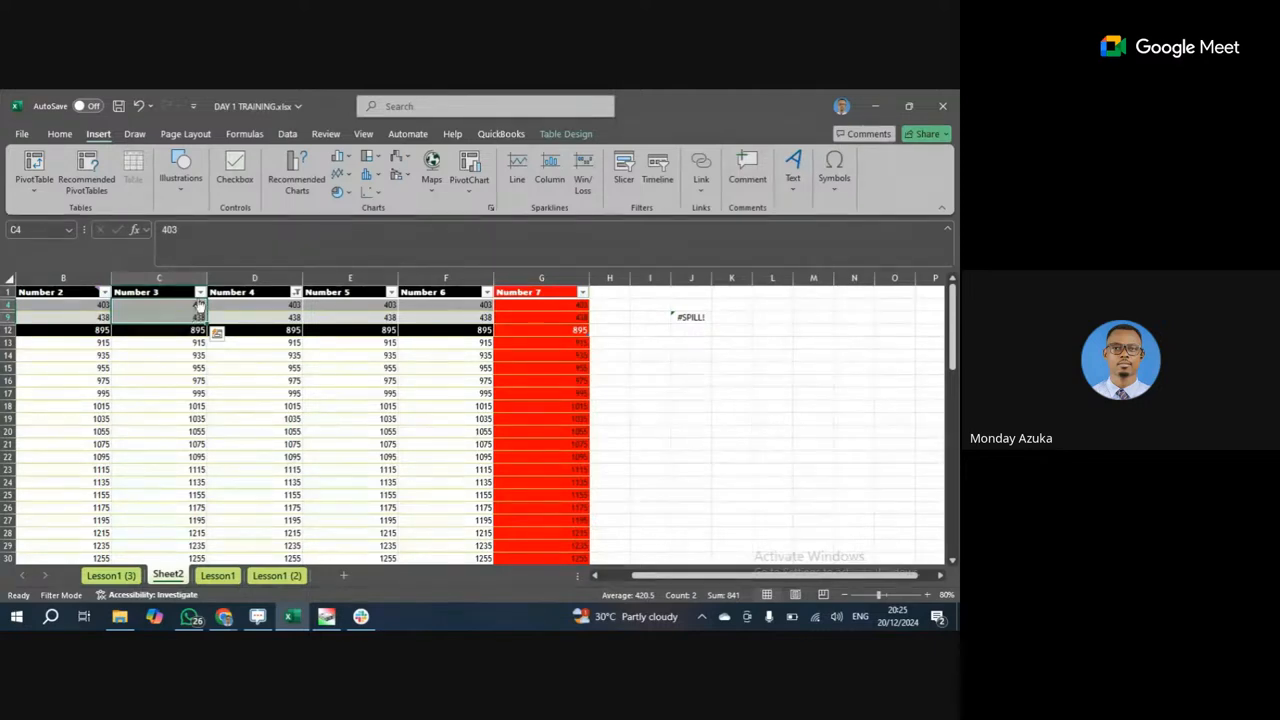
Reveal hidden row 3 and clear the filter from Number 4.
{"action": "left_click", "coordinate": [8, 302]}
{"action": "left_click_drag", "start_coordinate": [8, 302], "coordinate": [8, 315]}
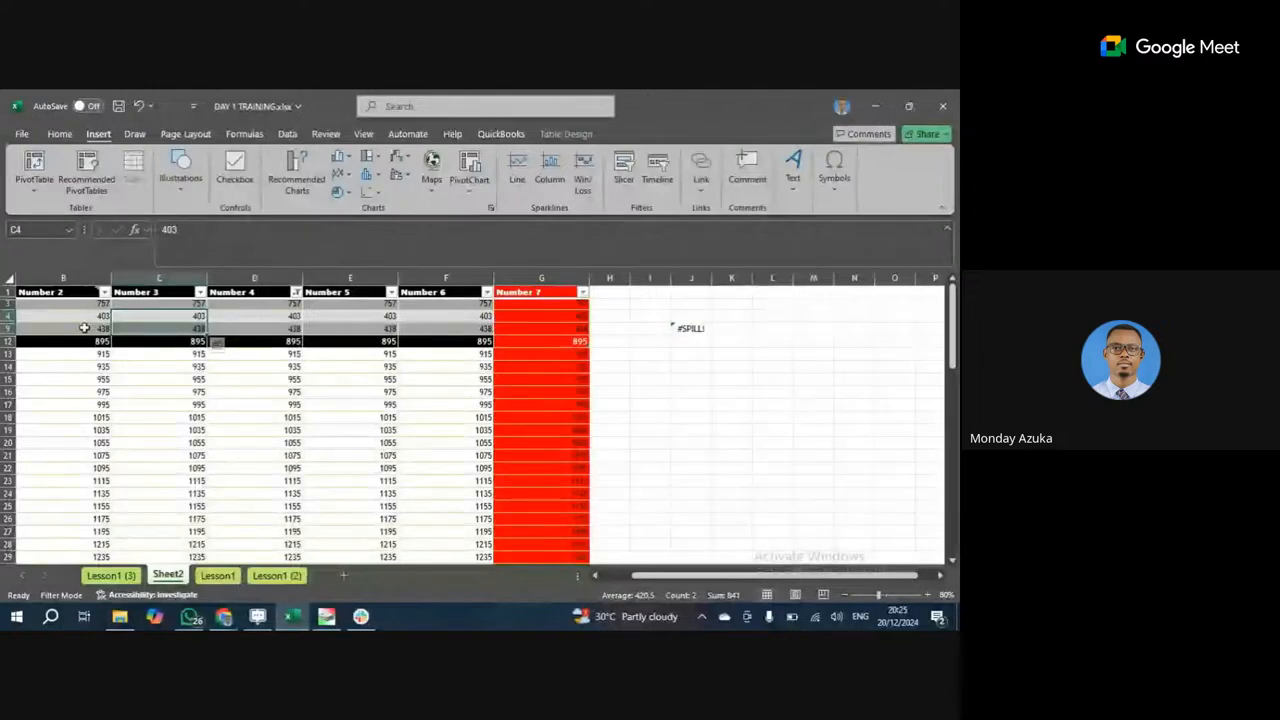
{"action": "left_click", "coordinate": [296, 292]}
{"action": "left_click", "coordinate": [185, 370]}
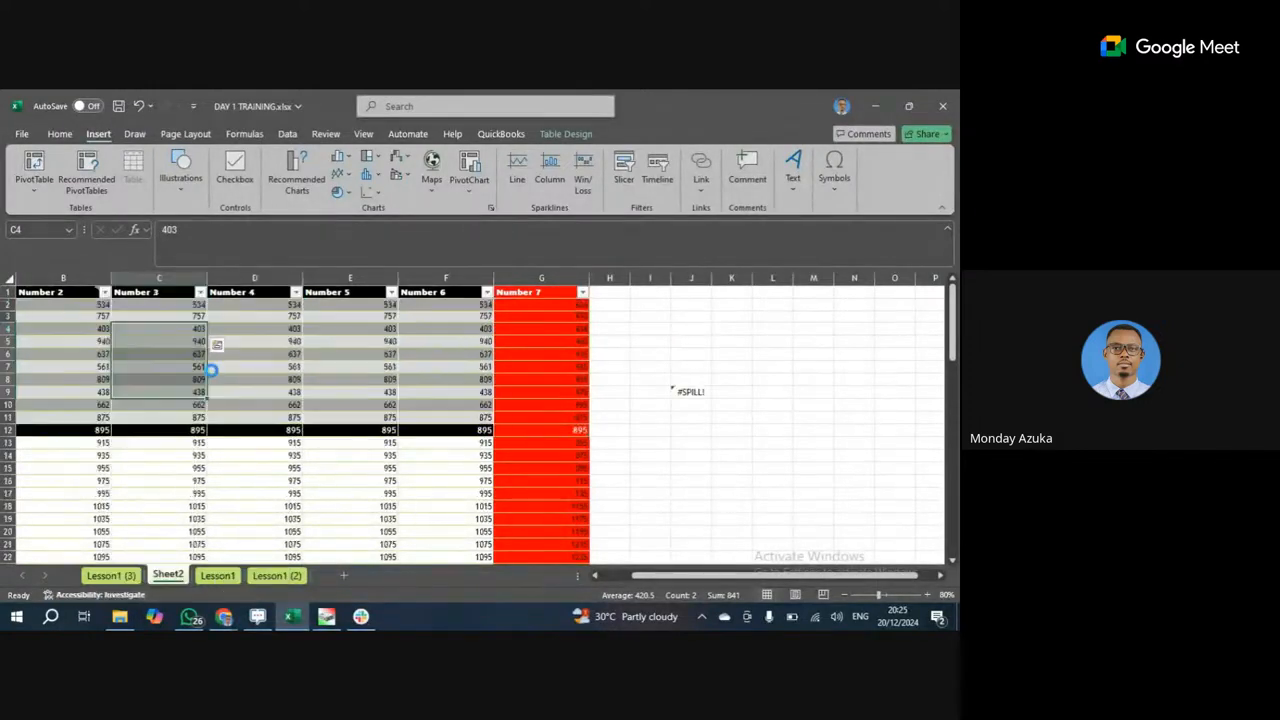
Select rows 12 through 59 below the table.
{"action": "scroll", "coordinate": [270, 414], "scroll_direction": "down", "scroll_amount": 1}
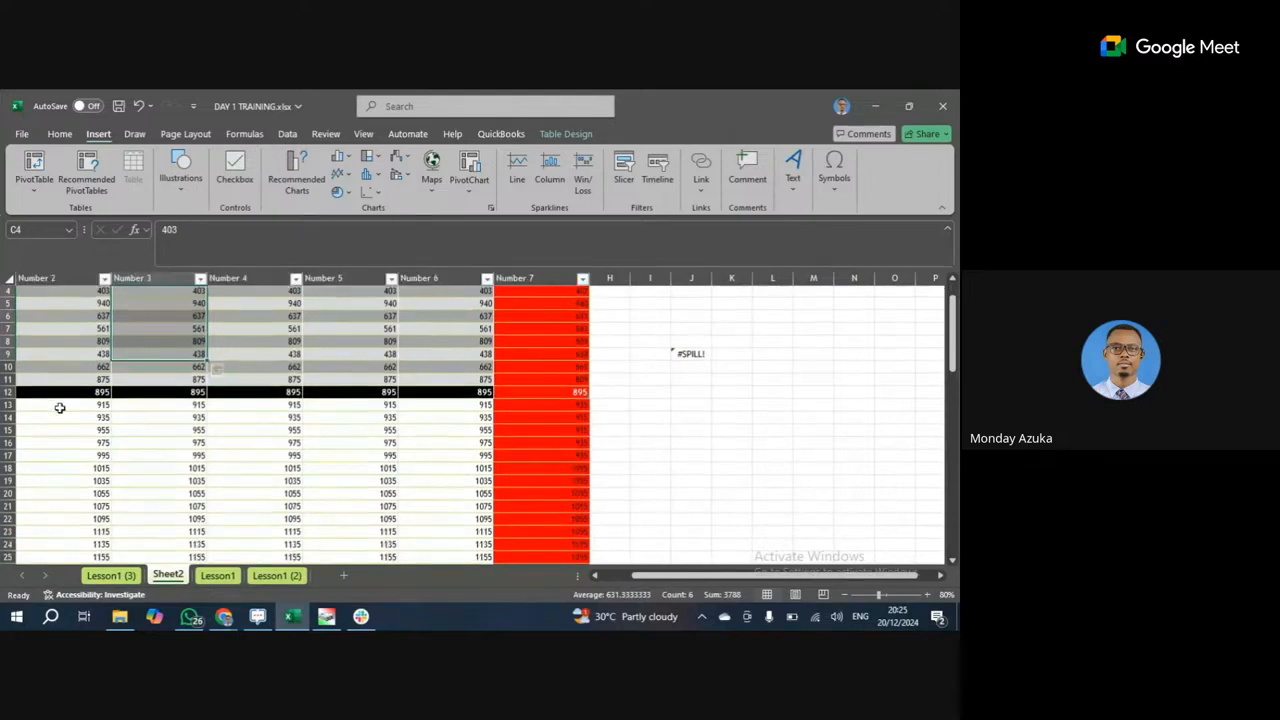
{"action": "left_click", "coordinate": [7, 392]}
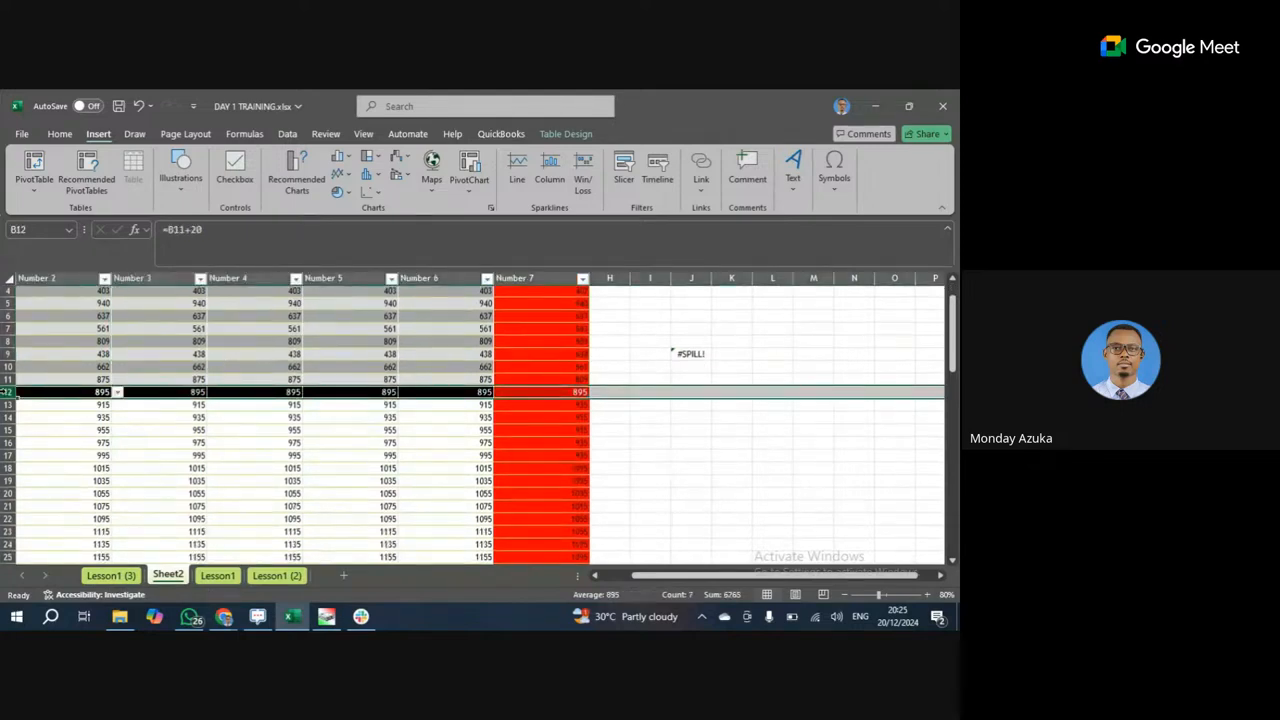
{"action": "left_click_drag", "start_coordinate": [7, 392], "coordinate": [7, 568]}
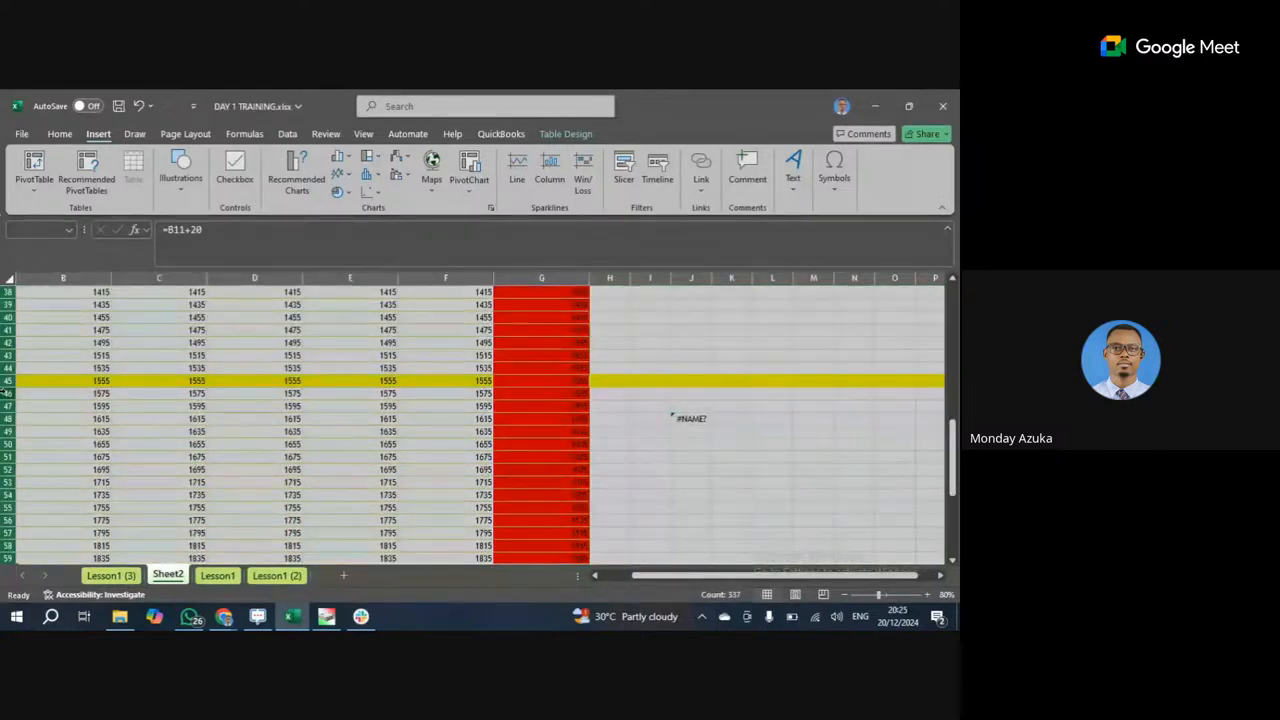
Delete the selected rows 12–59 with Ctrl+minus and move to an empty cell below the table.
{"action": "key", "text": "ctrl+minus"}
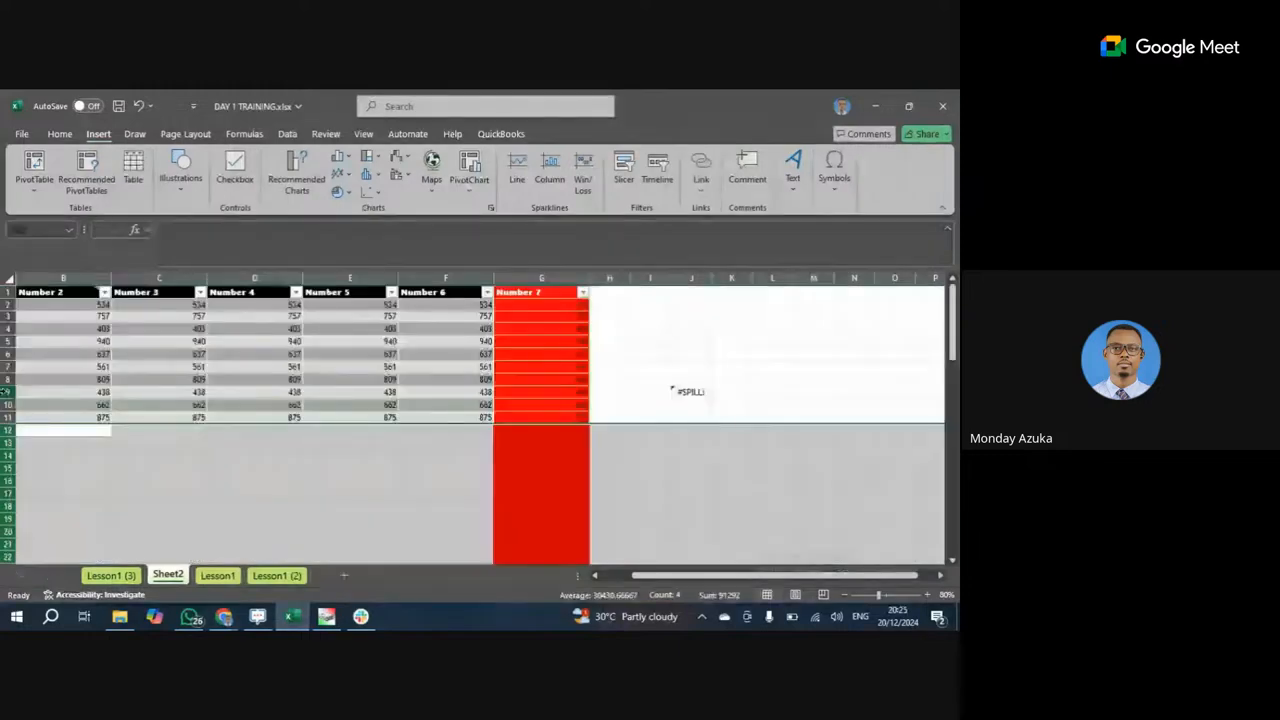
{"action": "left_click", "coordinate": [380, 516]}
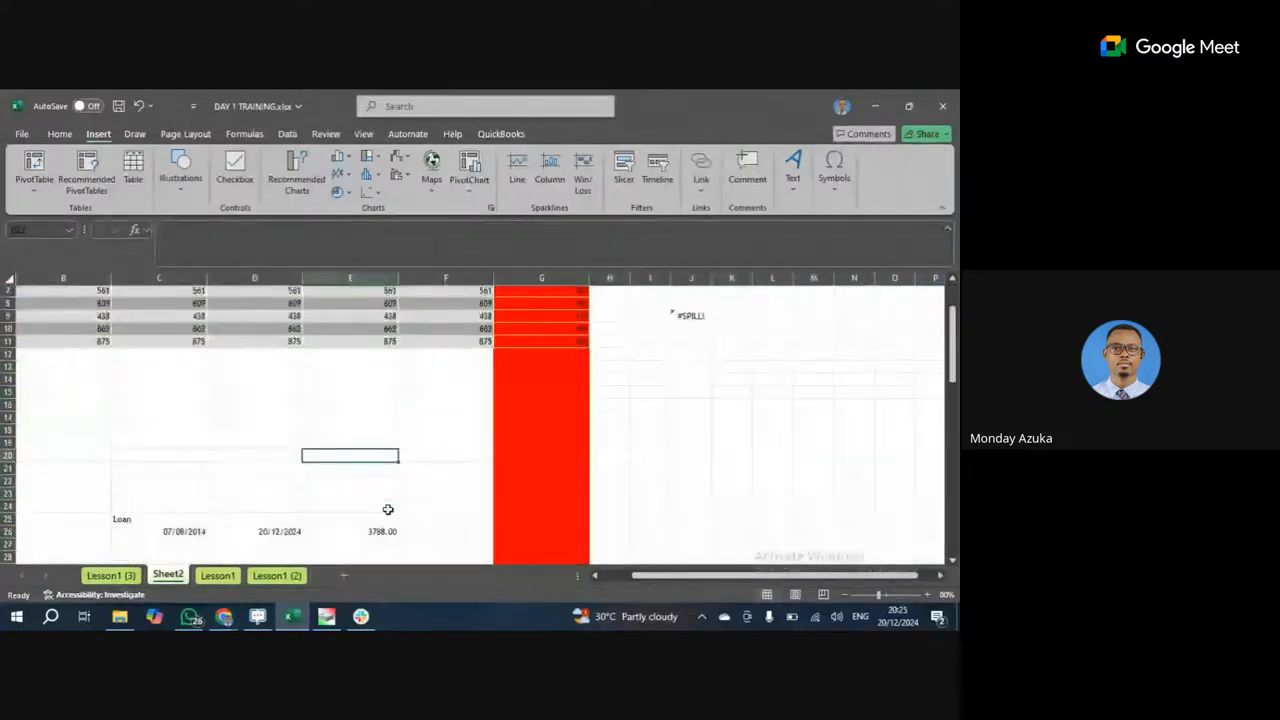
{"action": "left_click", "coordinate": [386, 493]}
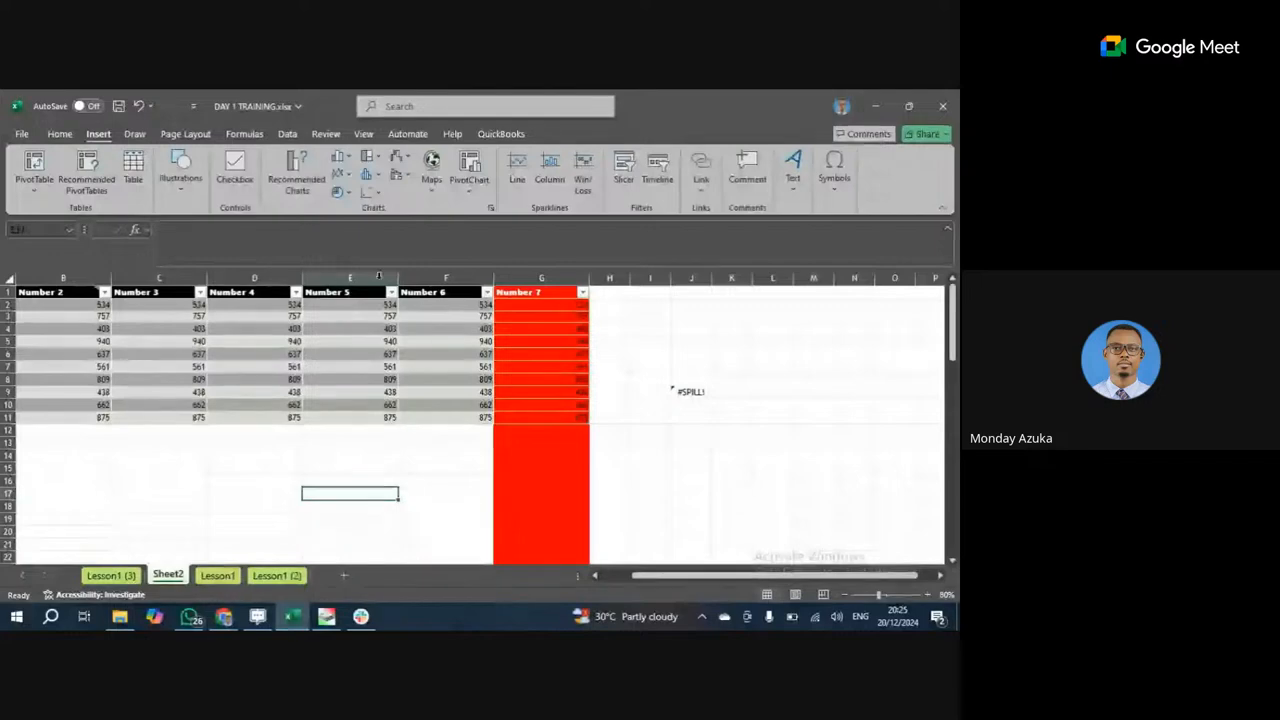
Browse the View, Review and Data ribbon tabs.
{"action": "left_click", "coordinate": [364, 134]}
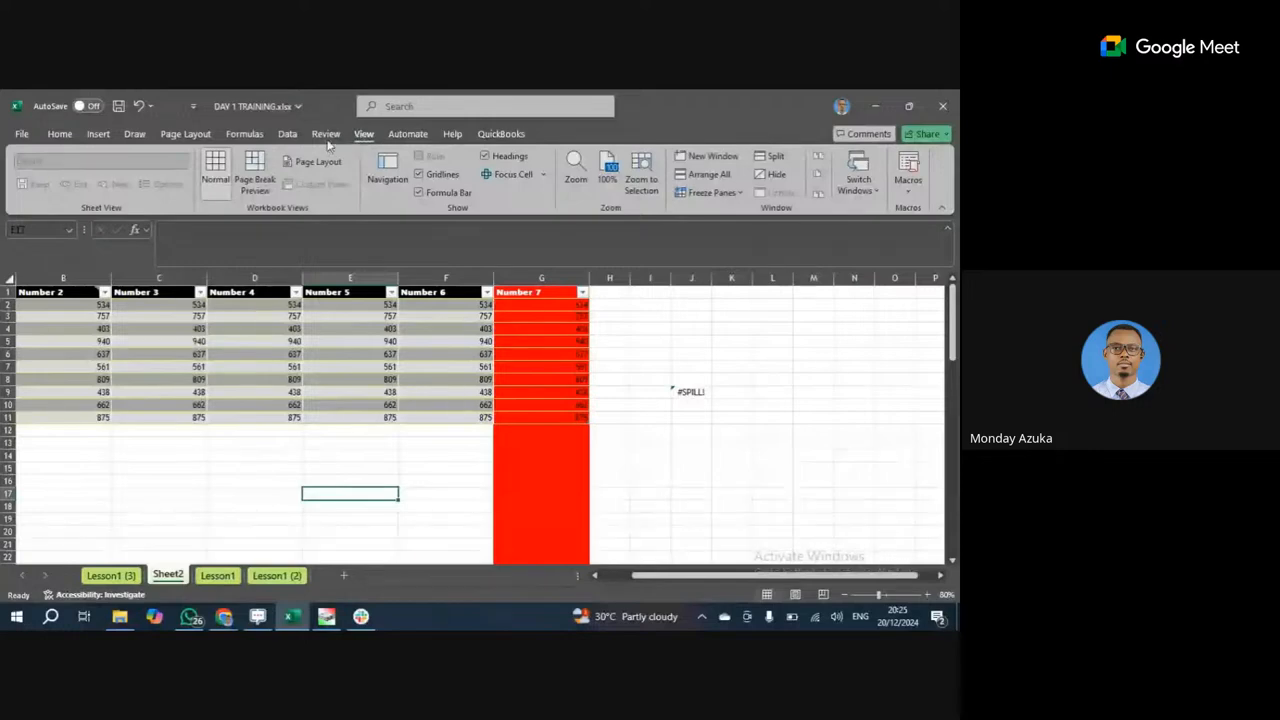
{"action": "left_click", "coordinate": [326, 136]}
{"action": "left_click", "coordinate": [289, 136]}
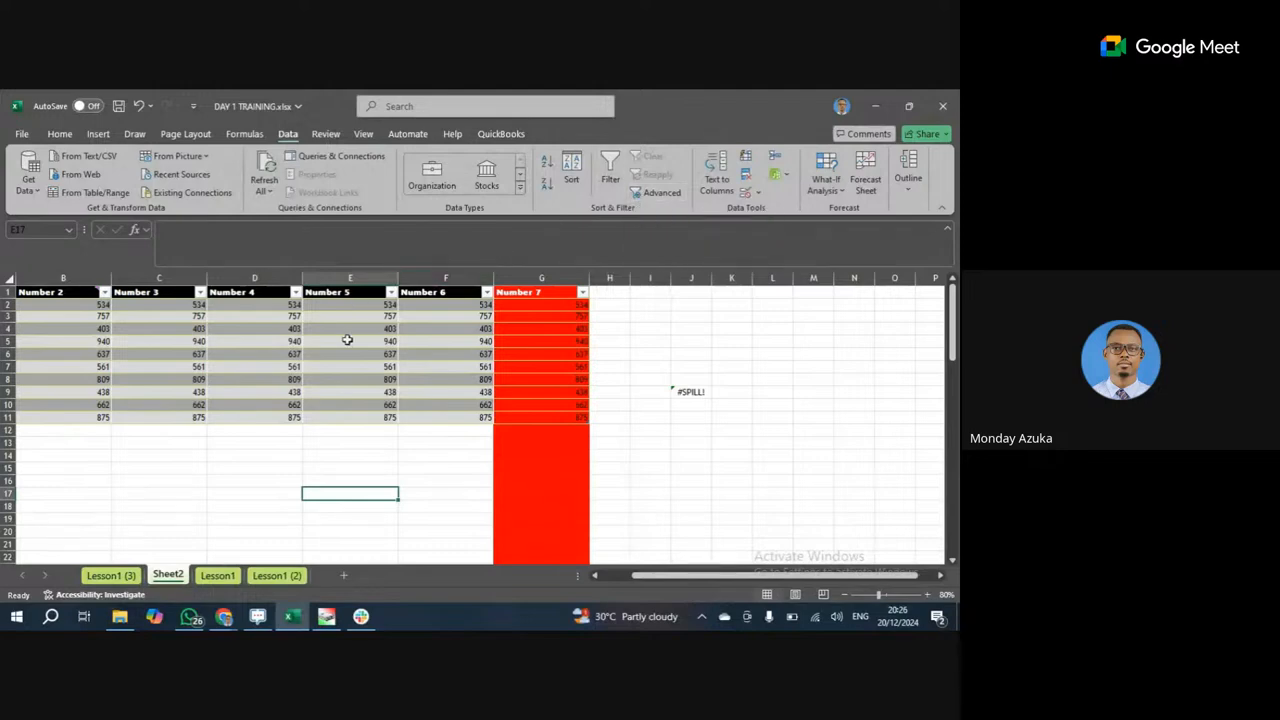
Remove the red fill colour from the Number 7 column G.
{"action": "left_click", "coordinate": [541, 278]}
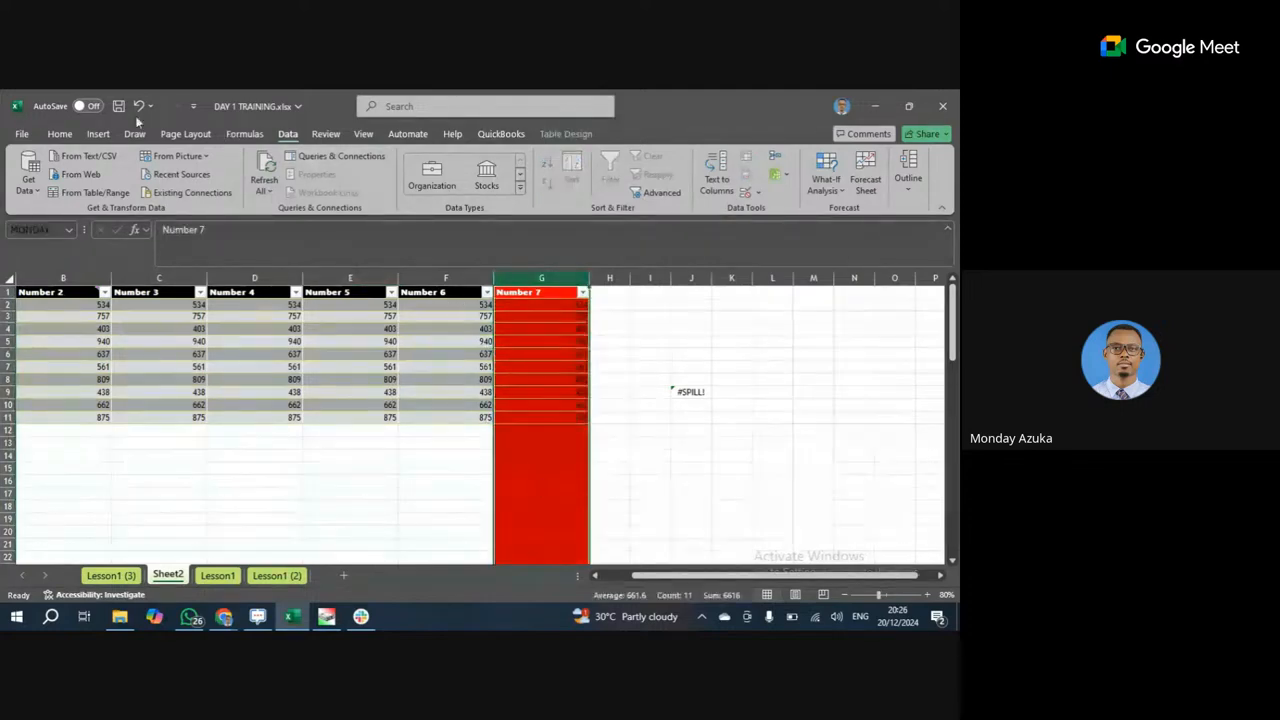
{"action": "left_click", "coordinate": [59, 133]}
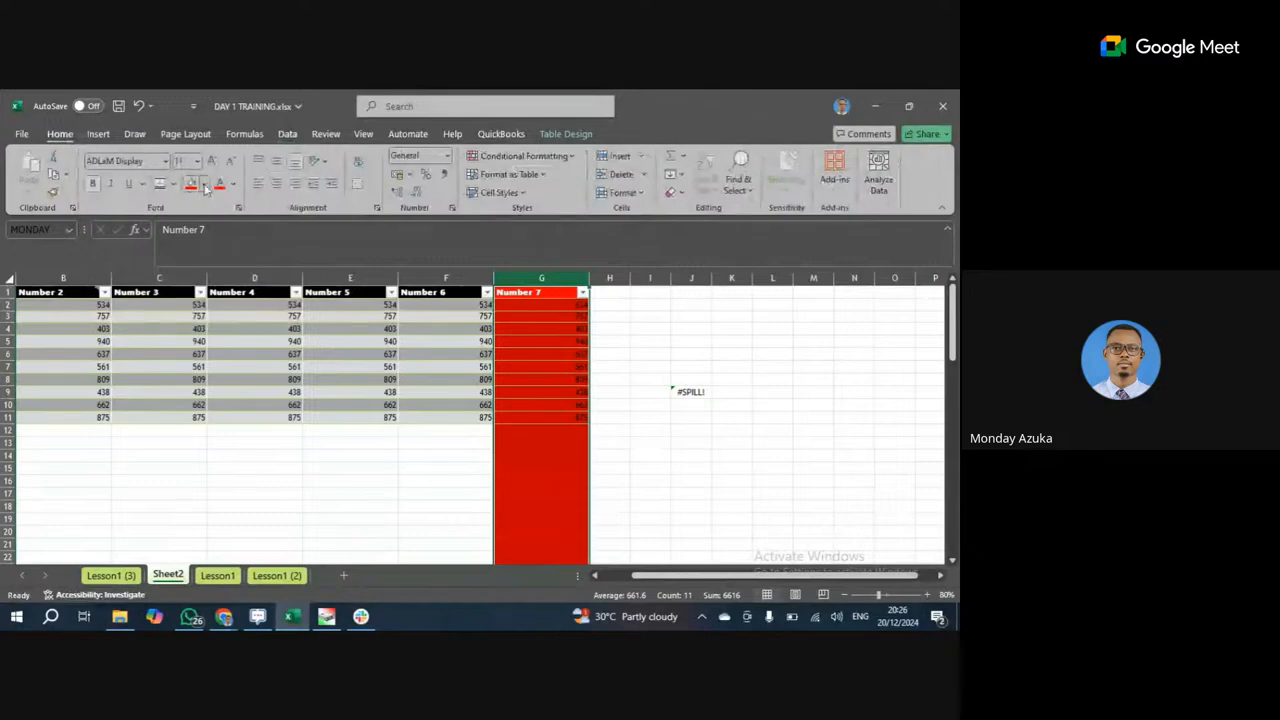
{"action": "left_click", "coordinate": [203, 184]}
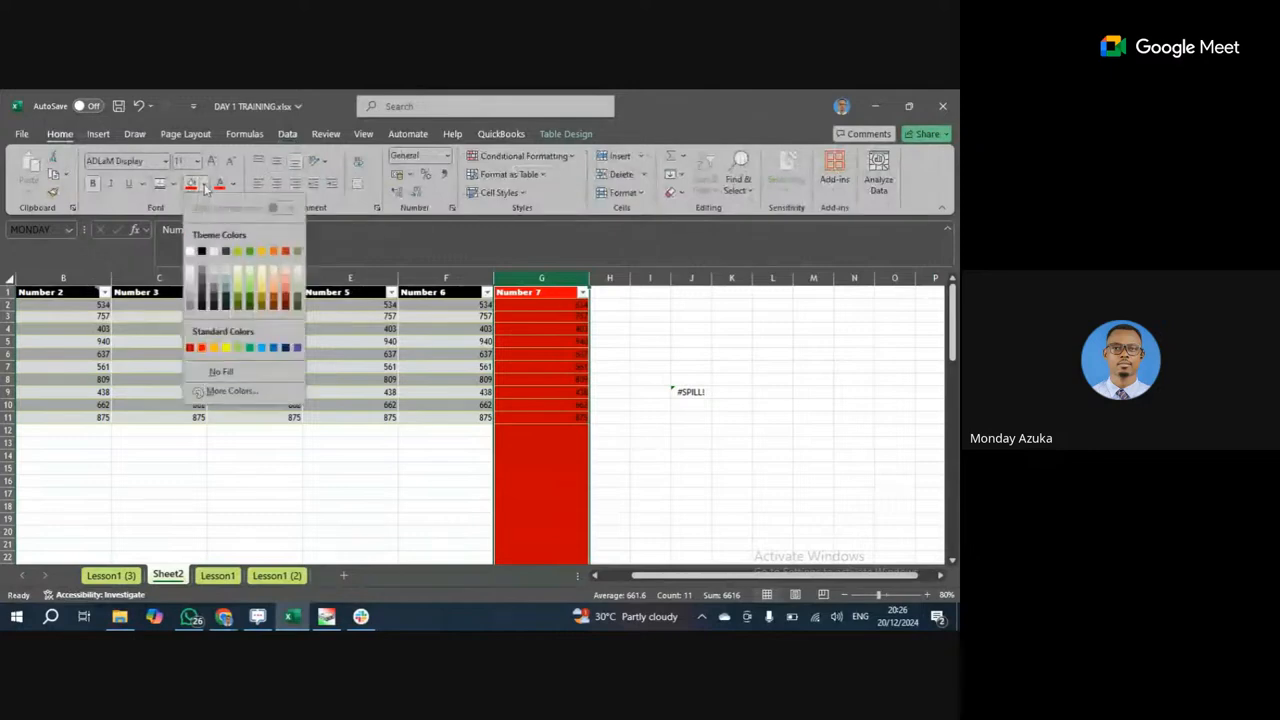
{"action": "left_click", "coordinate": [215, 370]}
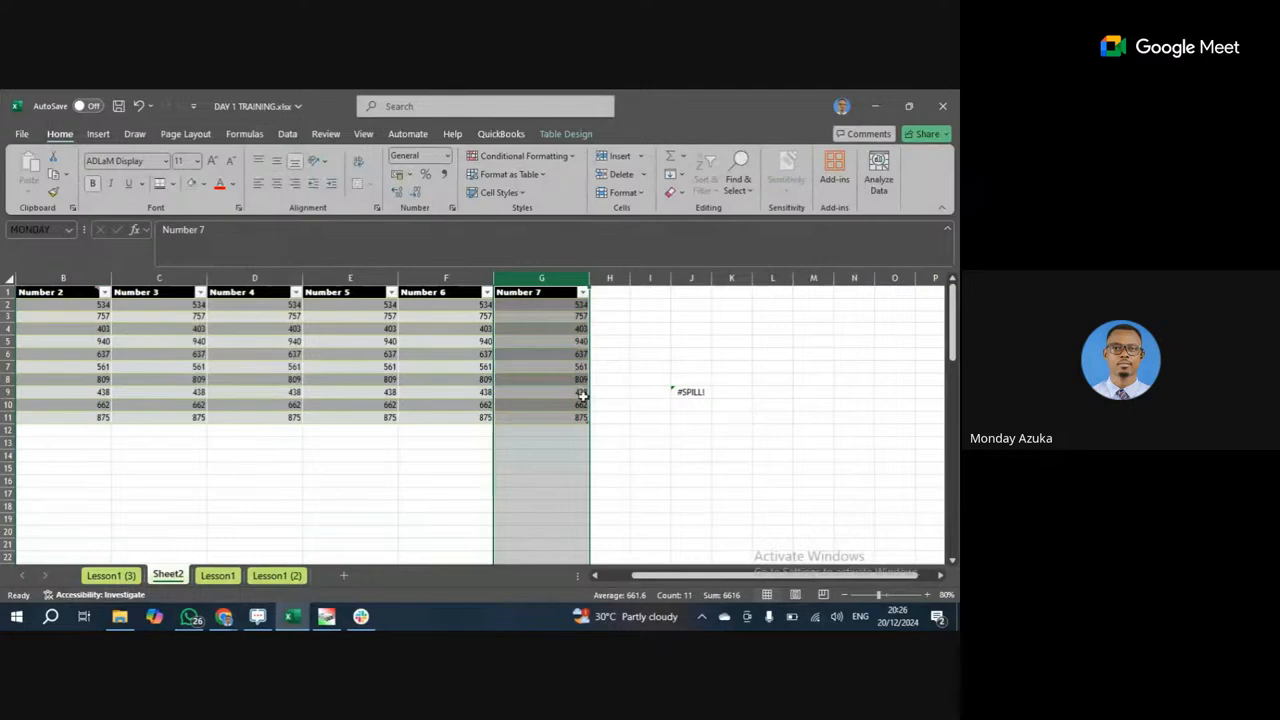
Select cell G5 holding 940 and show the Data tab tools.
{"action": "left_click", "coordinate": [580, 394]}
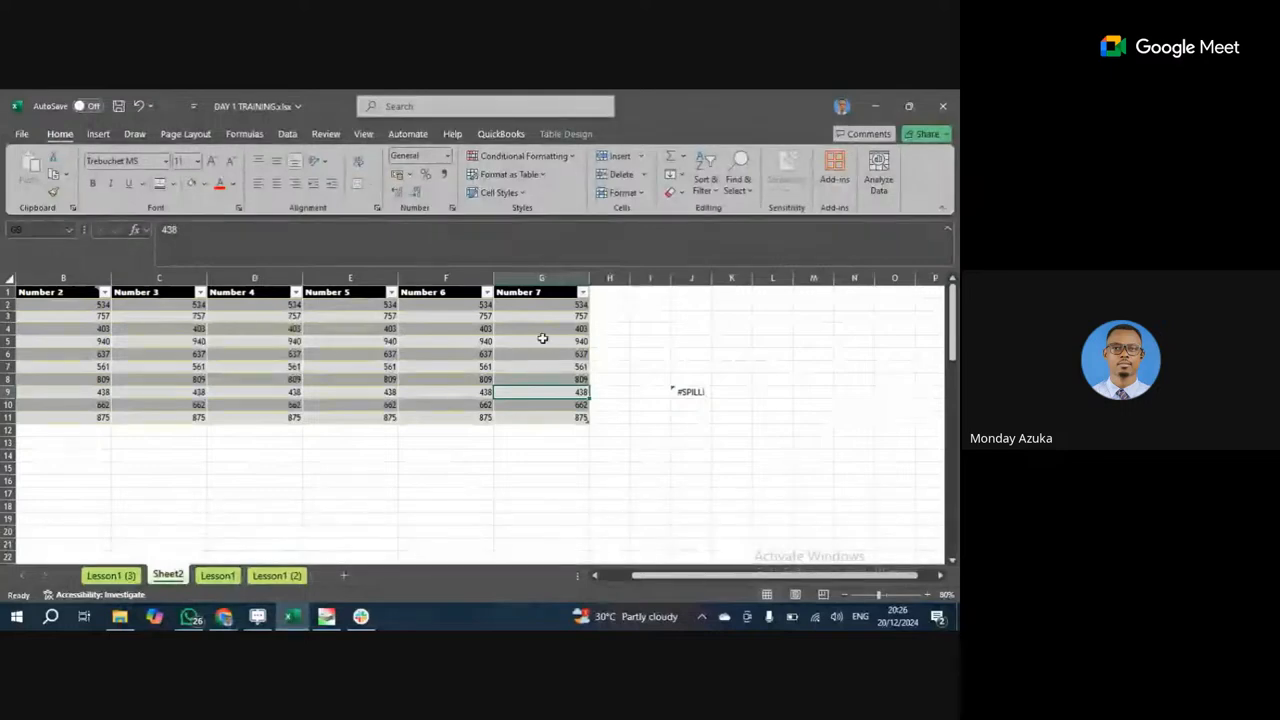
{"action": "left_click", "coordinate": [542, 340]}
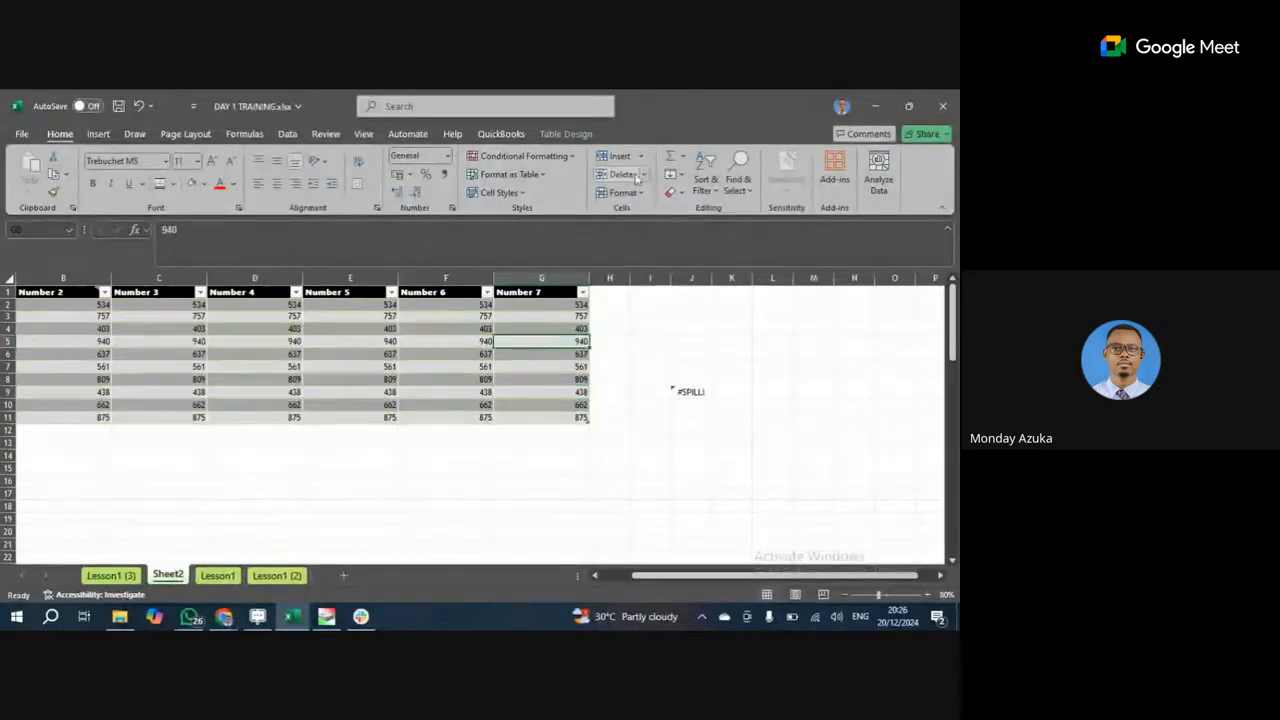
{"action": "left_click", "coordinate": [287, 134]}
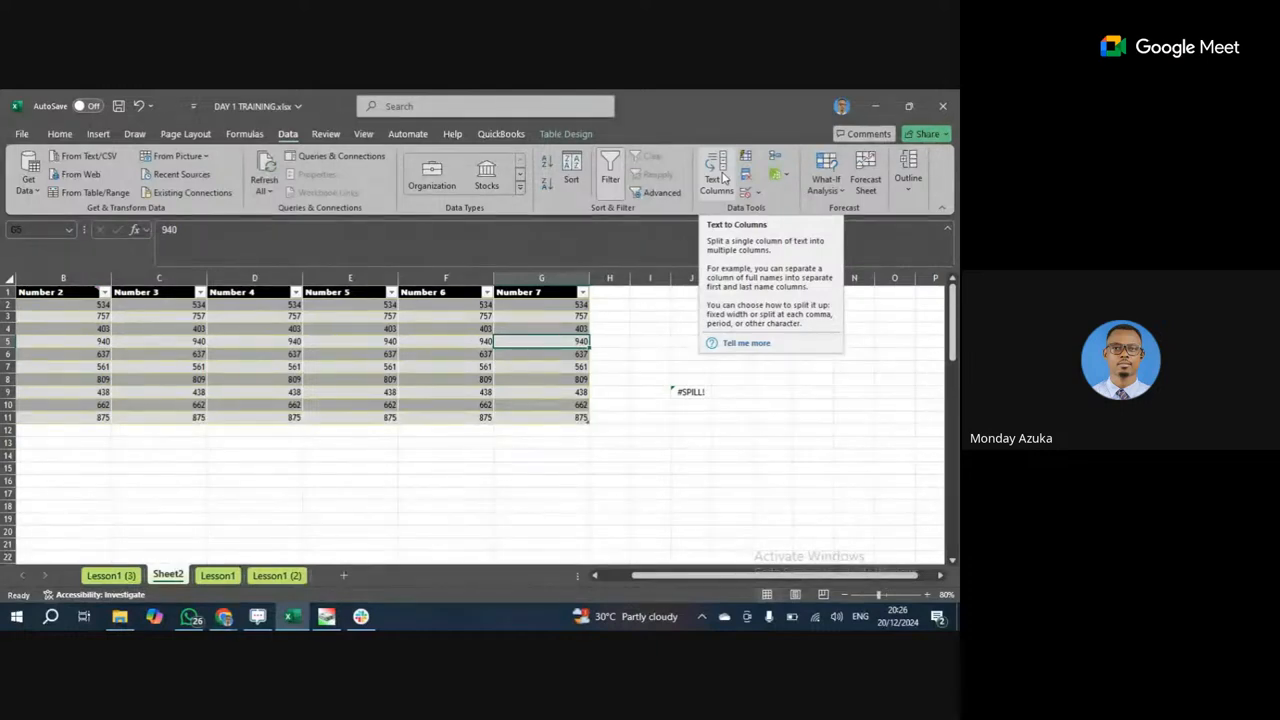
Clear the old Loan block B18:G30 below the number table.
{"action": "scroll", "coordinate": [246, 346], "scroll_direction": "down", "scroll_amount": 3}
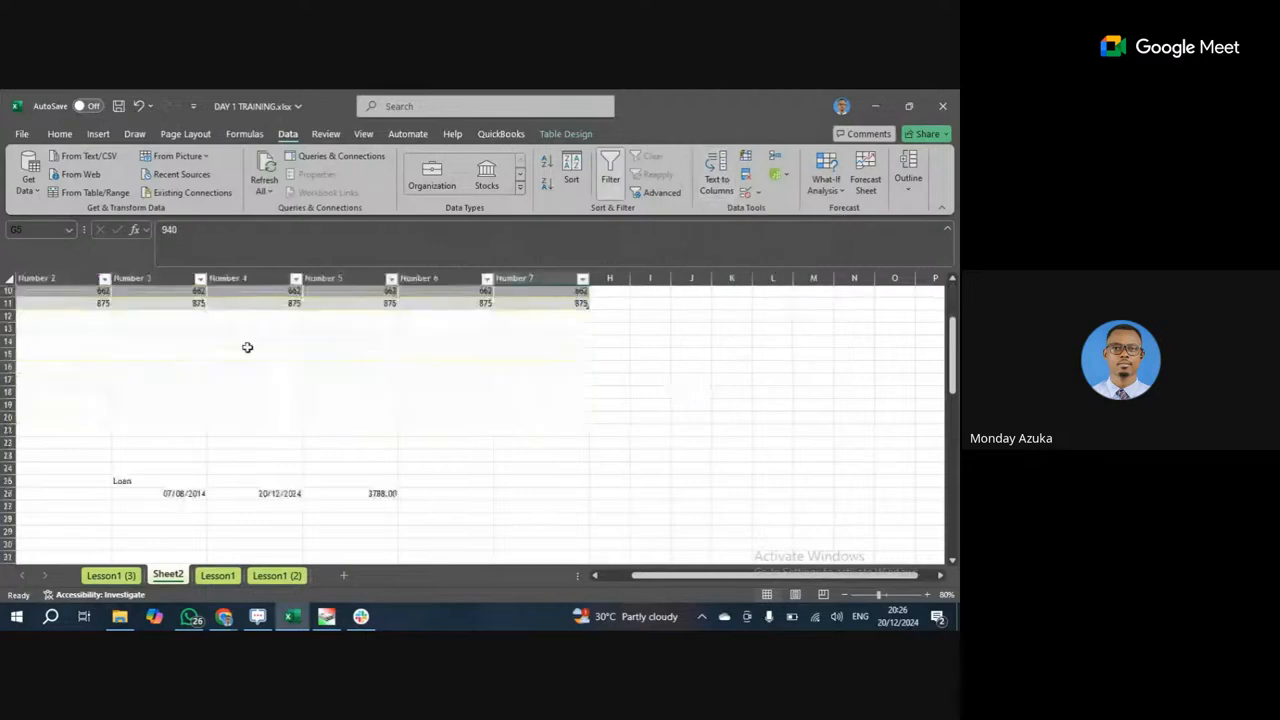
{"action": "left_click", "coordinate": [246, 343]}
{"action": "left_click_drag", "start_coordinate": [129, 391], "coordinate": [589, 545]}
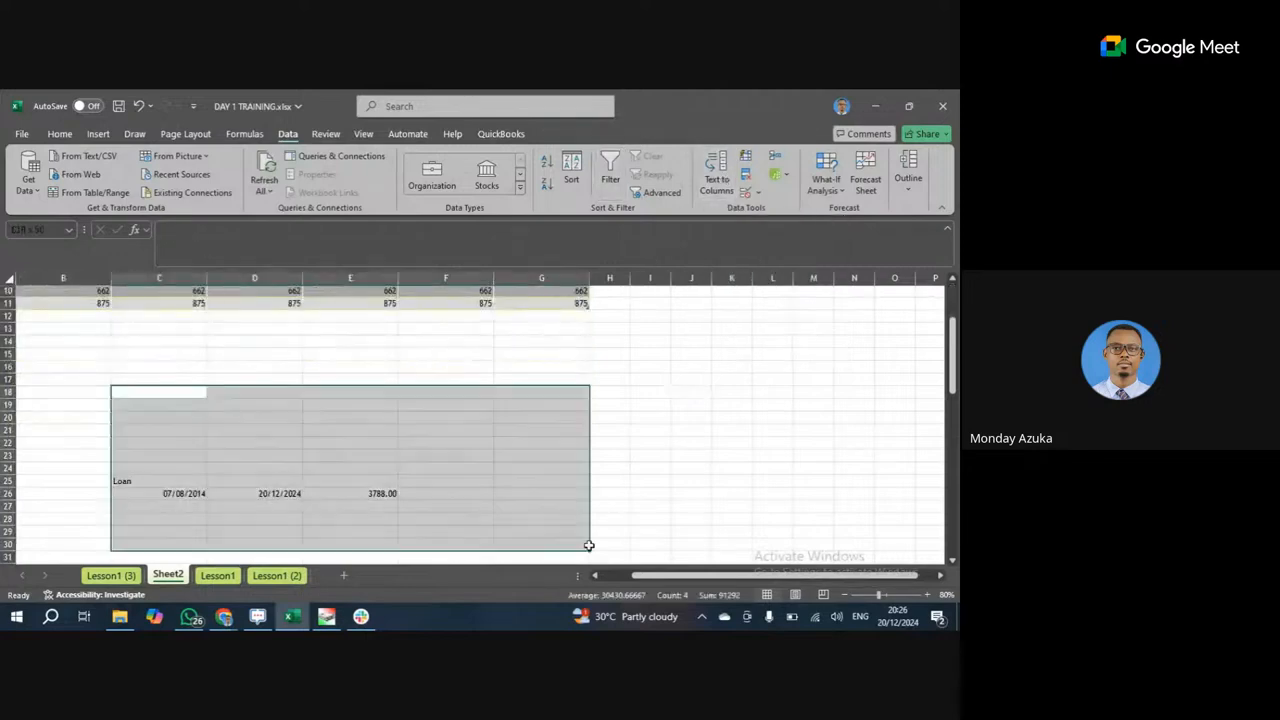
{"action": "key", "text": "Delete"}
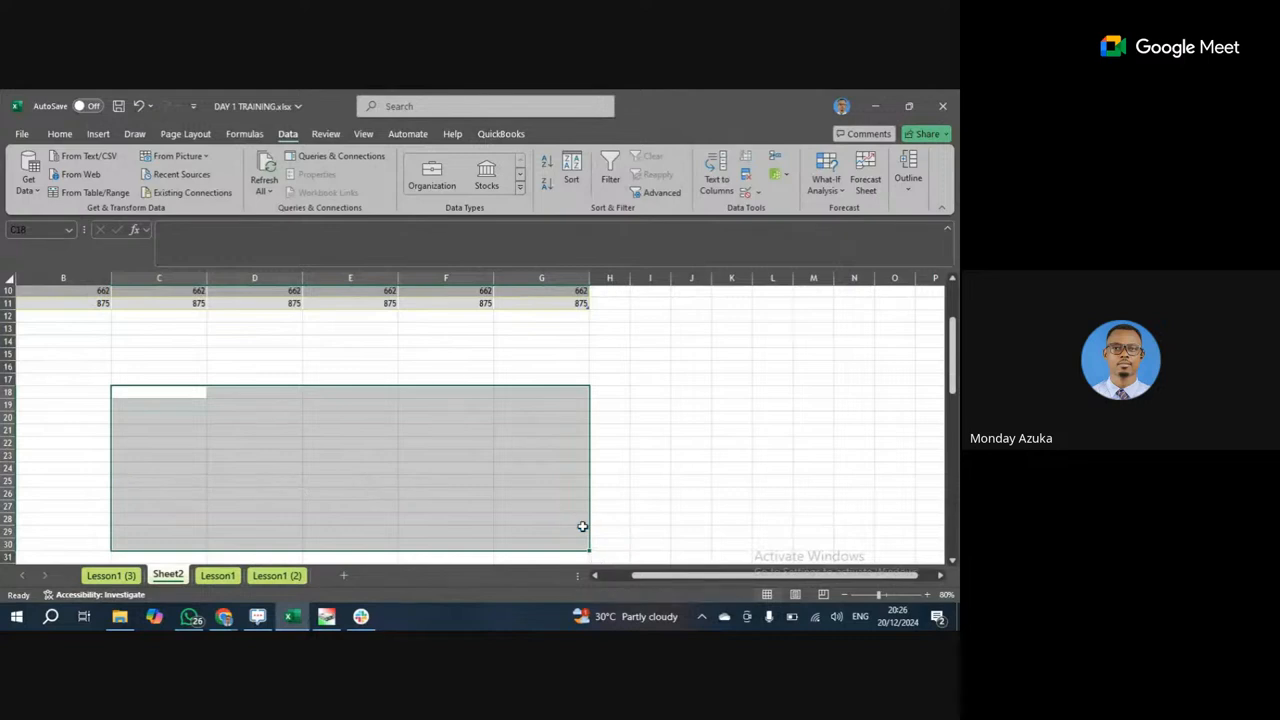
Type four full names (first name and surname) into C16 downward, one per row.
{"action": "left_click", "coordinate": [167, 366]}
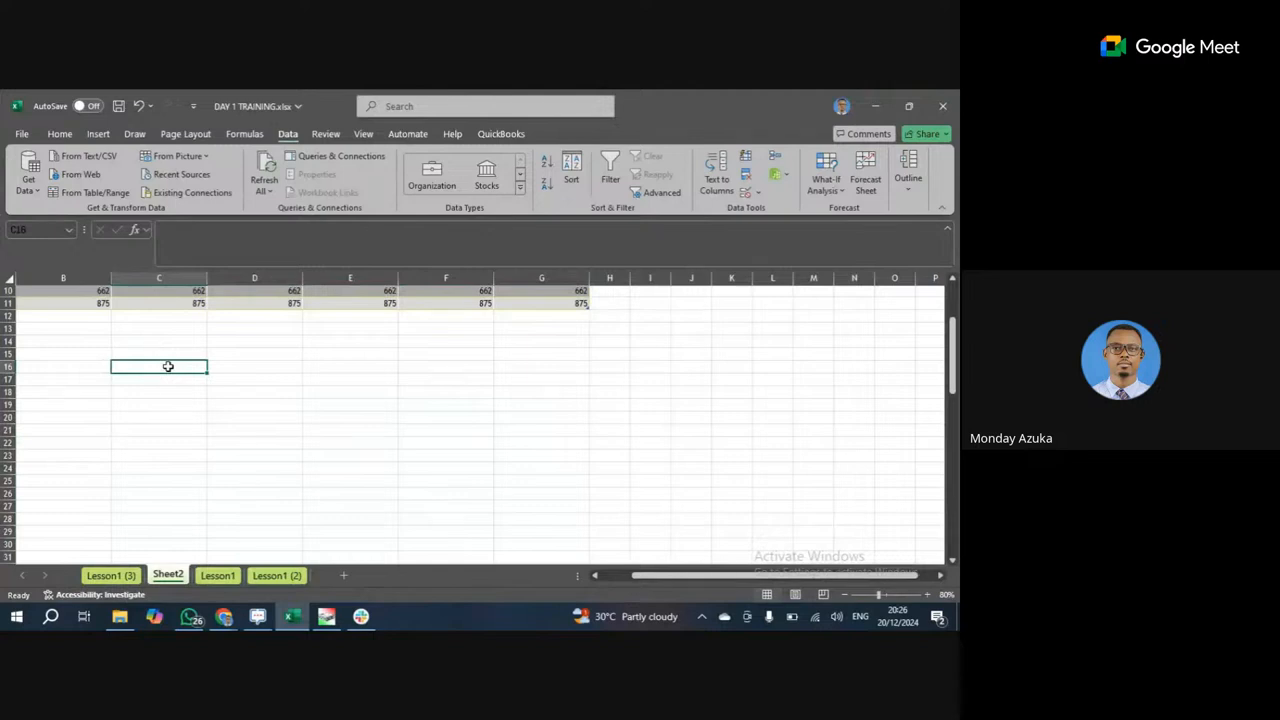
{"action": "type", "text": "Jacob"}
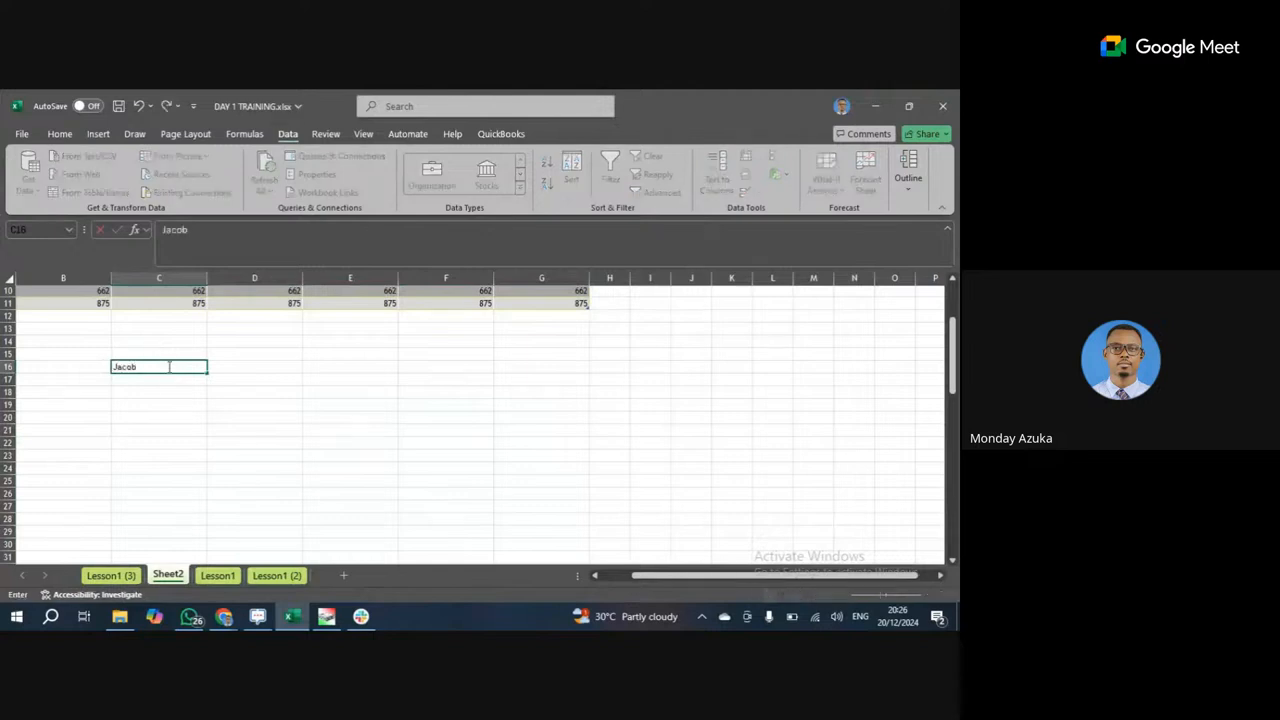
{"action": "type", "text": " Zuma"}
{"action": "key", "text": "Return"}
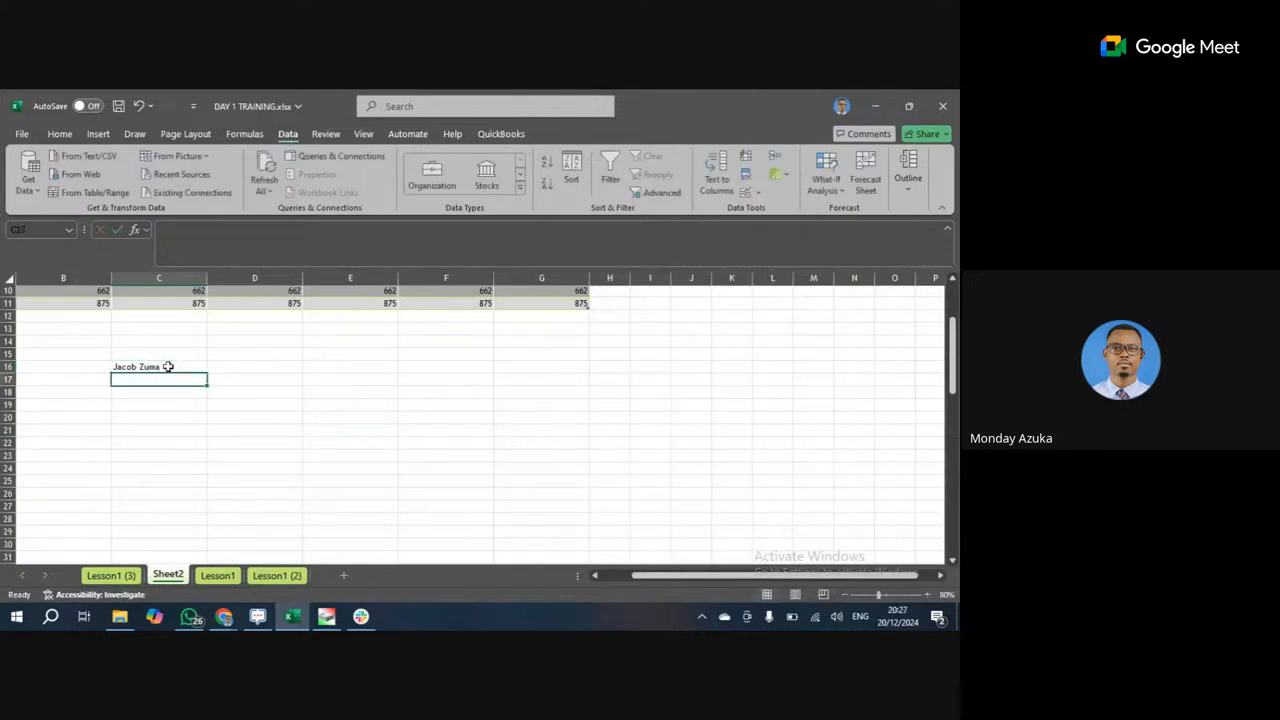
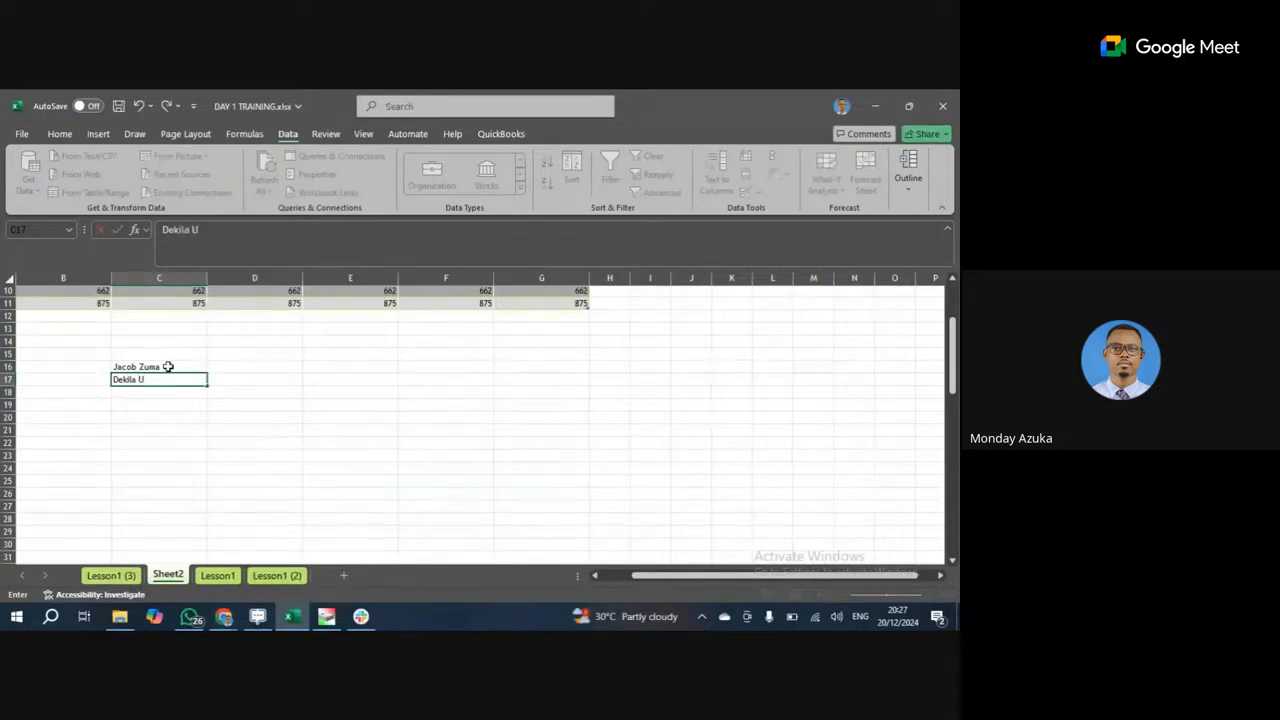
{"action": "key", "text": "Return"}
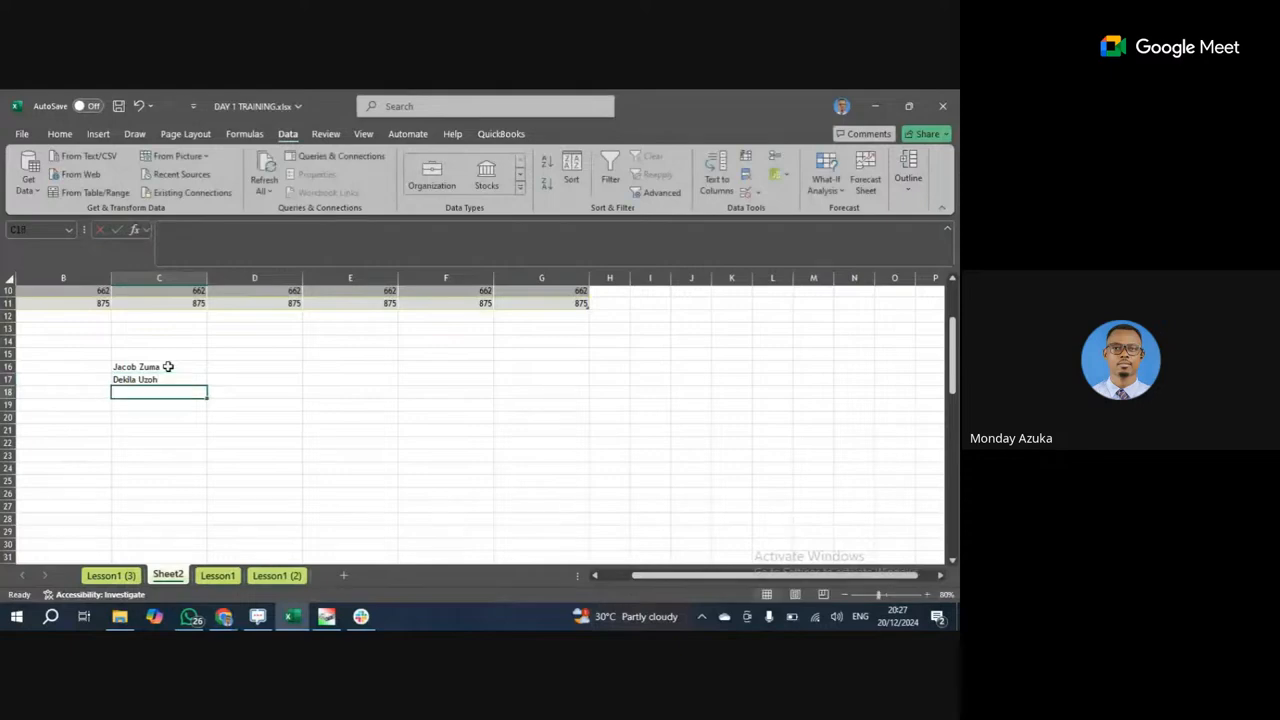
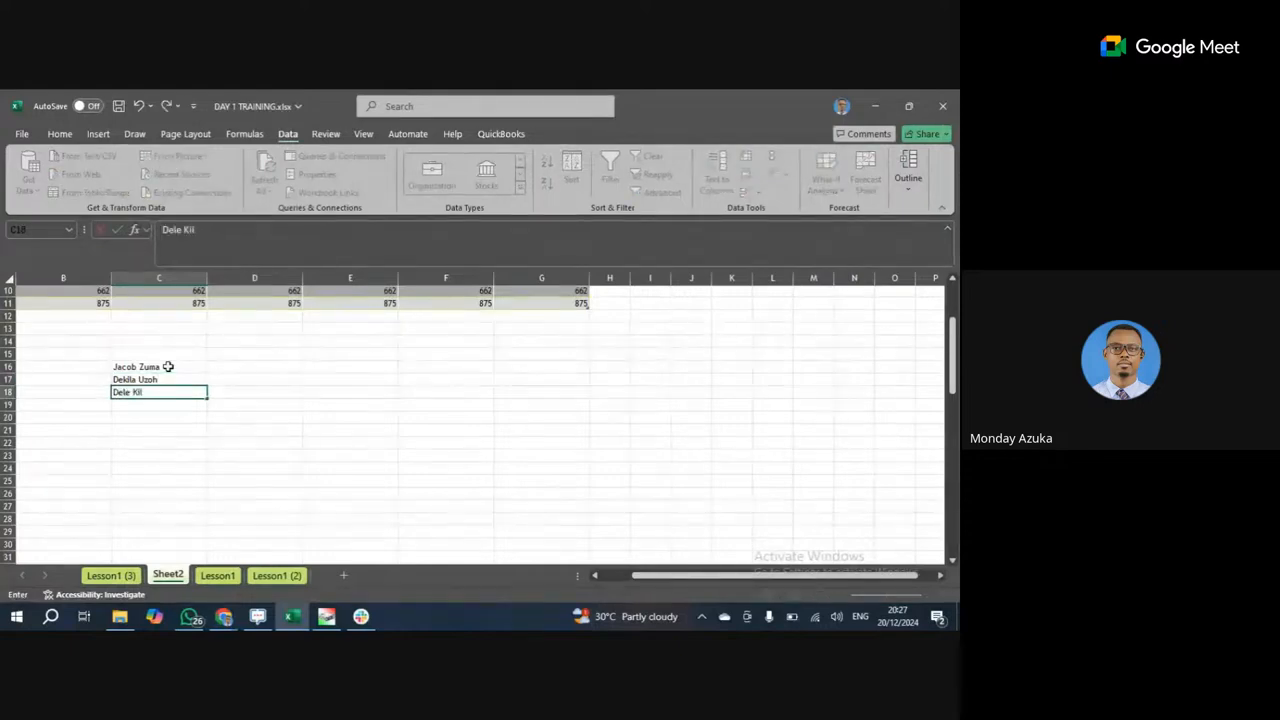
{"action": "key", "text": "Return"}
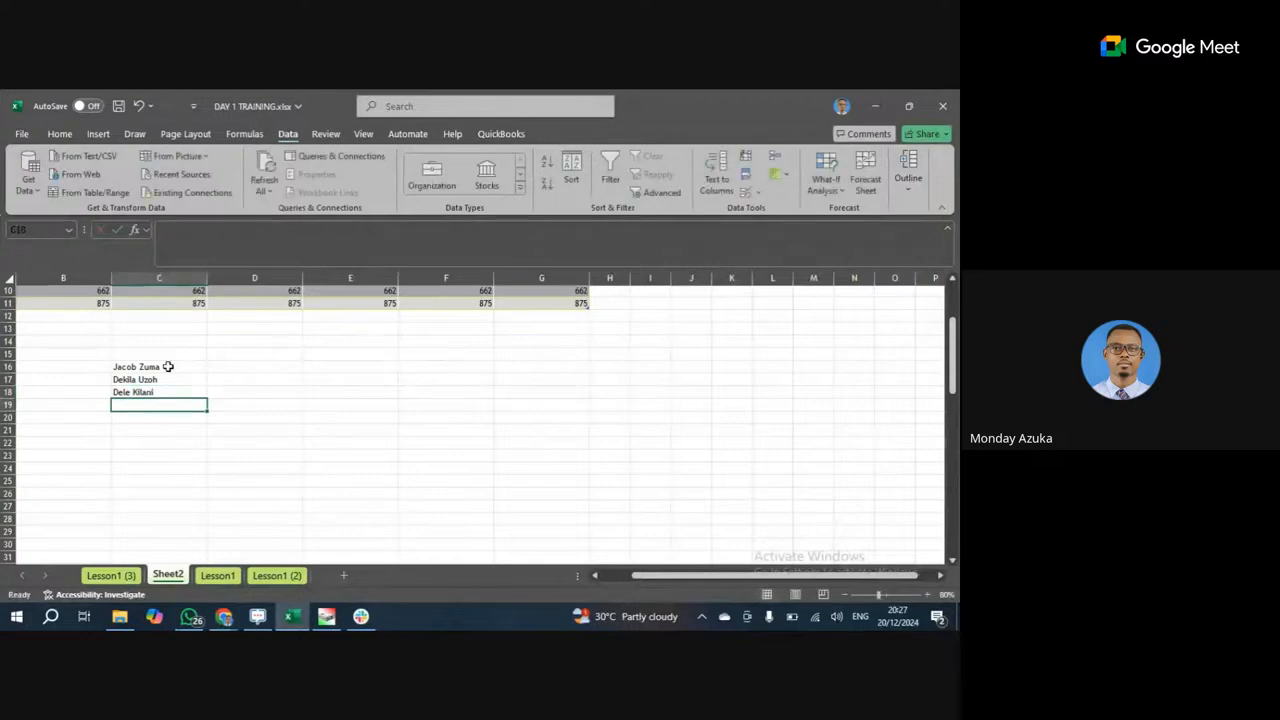
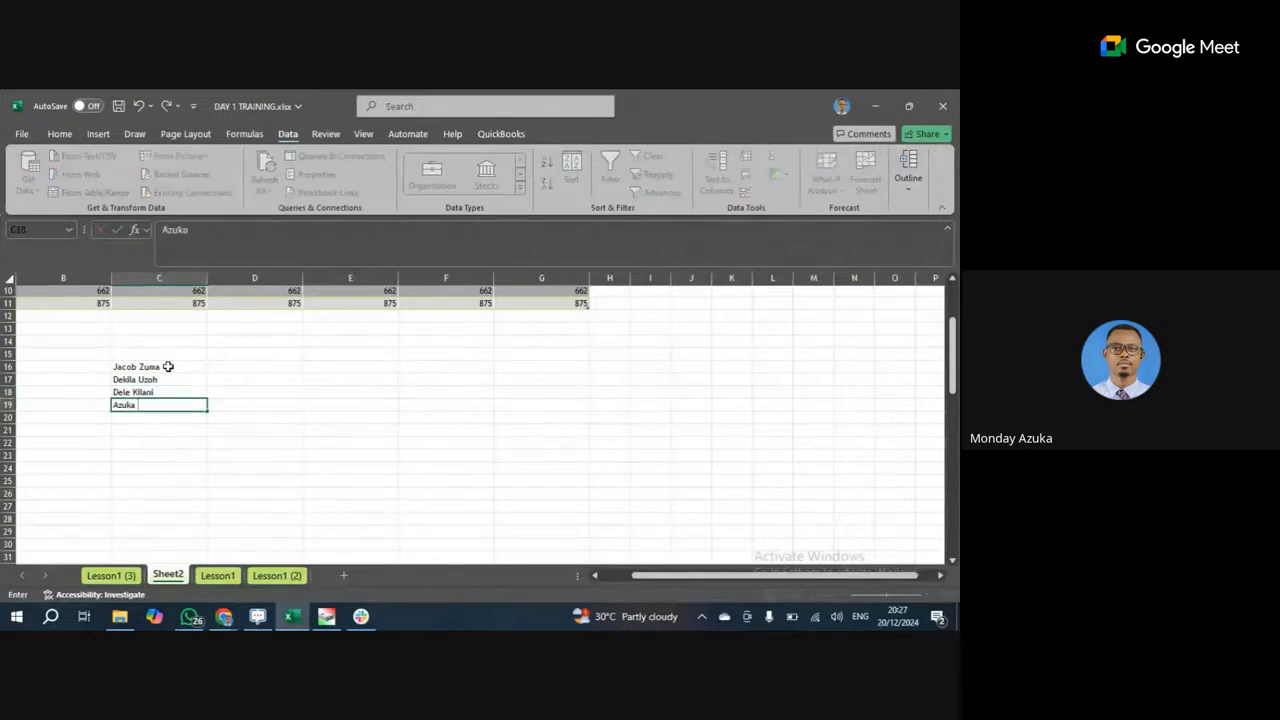
Commit the fourth name in C19, then deselect the C16:C19 list by selecting D16.
{"action": "left_click", "coordinate": [280, 429]}
{"action": "left_click_drag", "start_coordinate": [159, 367], "coordinate": [152, 404]}
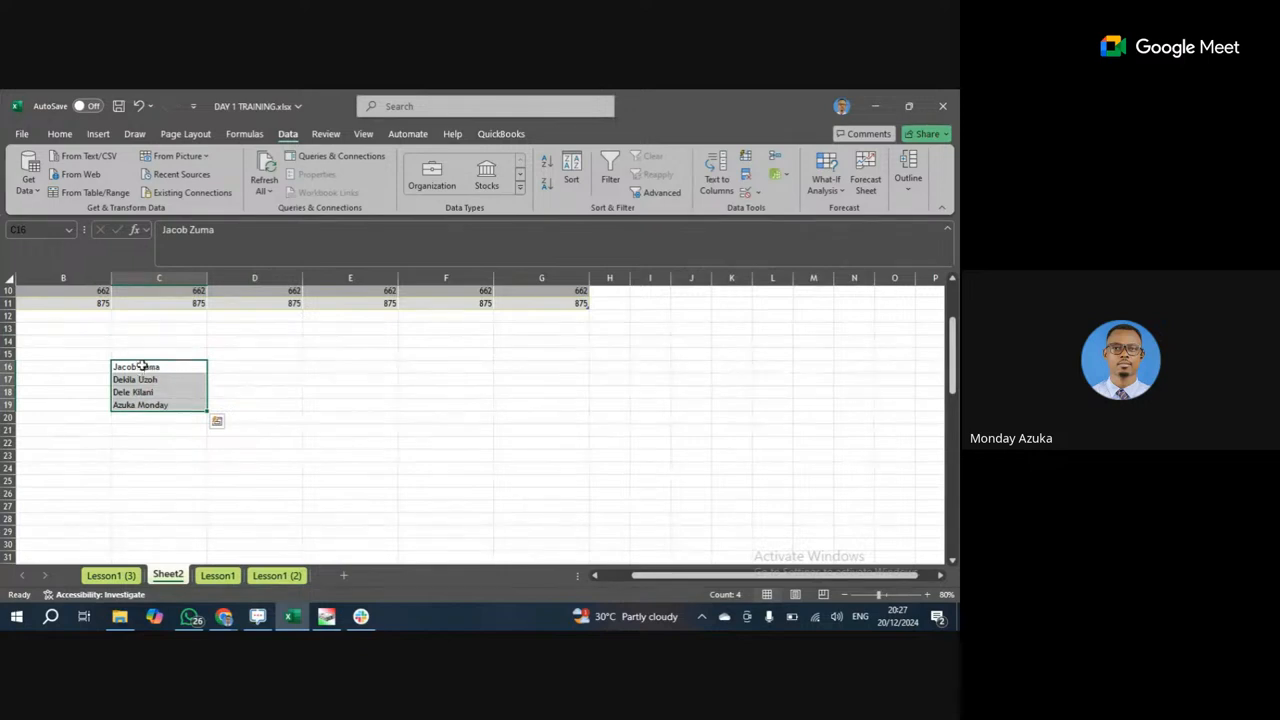
{"action": "left_click", "coordinate": [147, 355]}
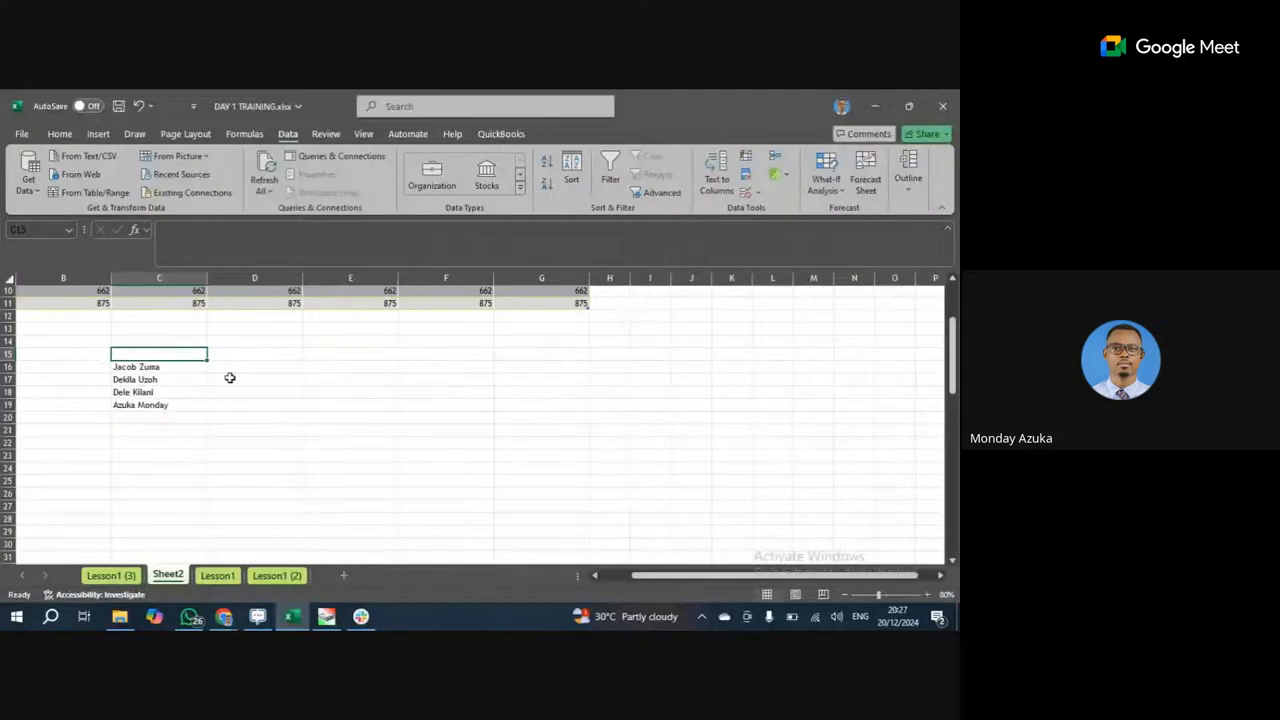
{"action": "left_click", "coordinate": [236, 366]}
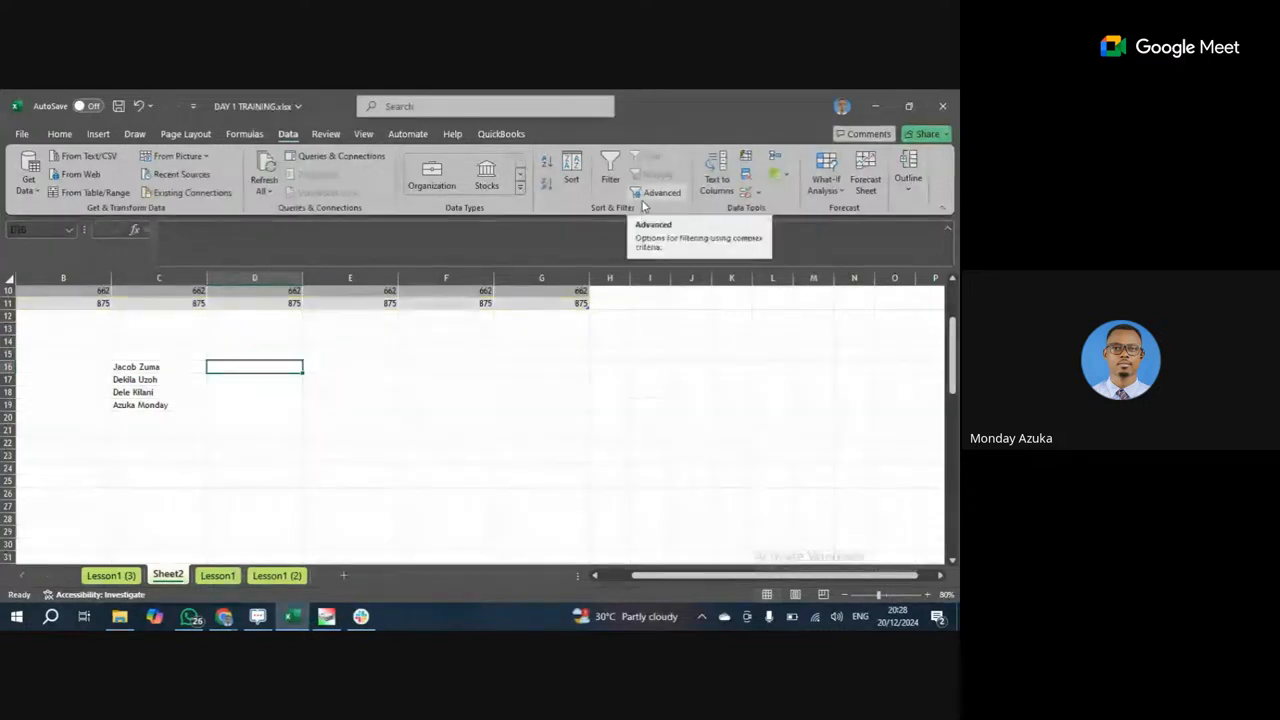
Select the names in C16:C19 and start Text to Columns with the Delimited type.
{"action": "left_click_drag", "start_coordinate": [152, 366], "coordinate": [152, 404]}
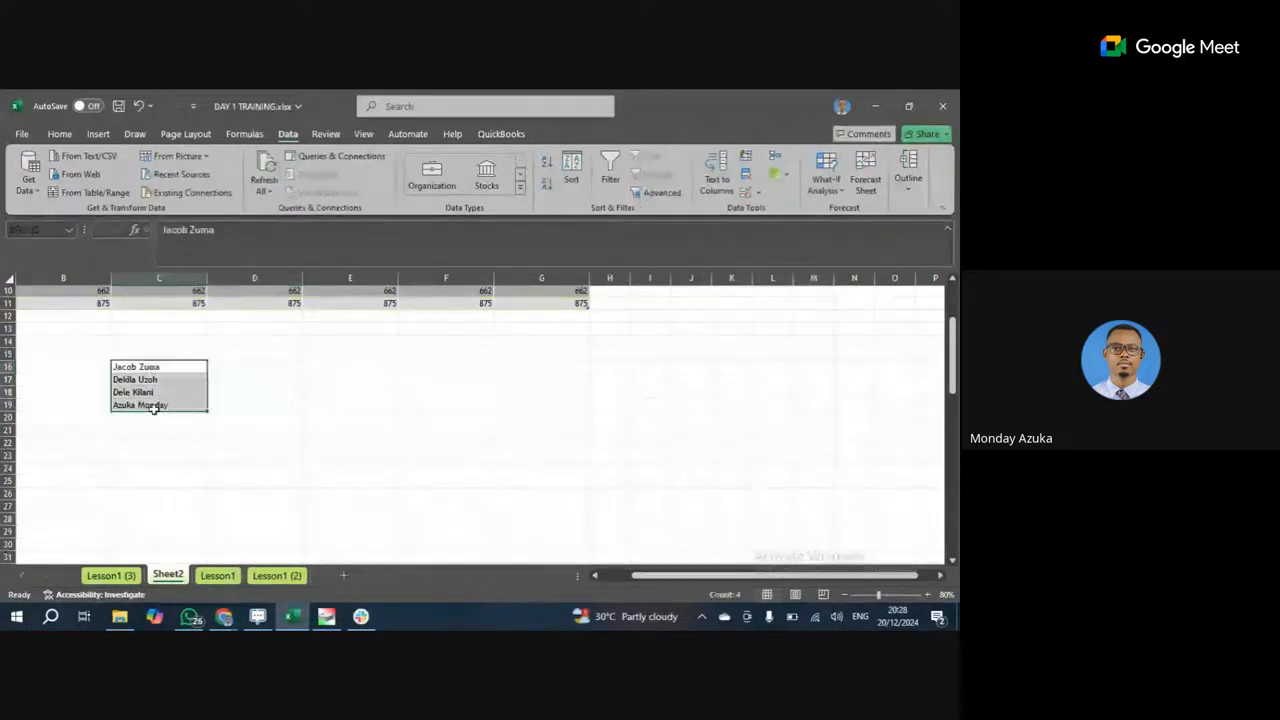
{"action": "left_click", "coordinate": [718, 168]}
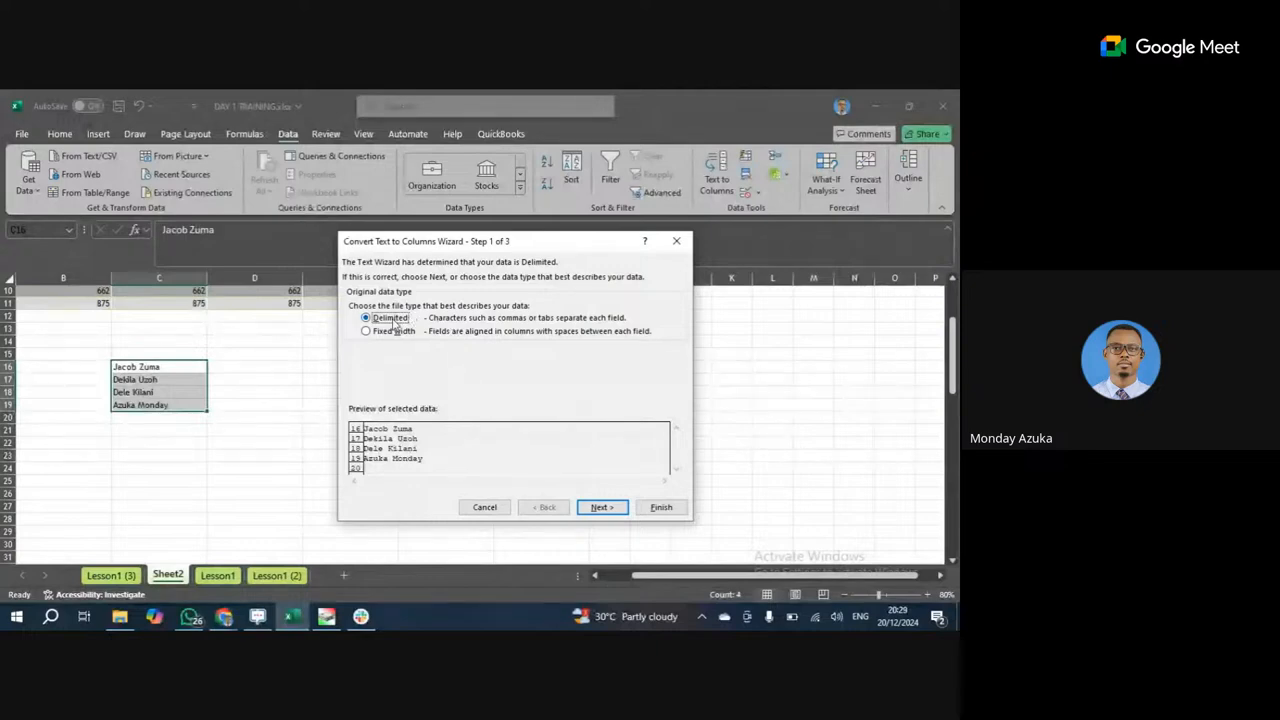
{"action": "left_click", "coordinate": [603, 510]}
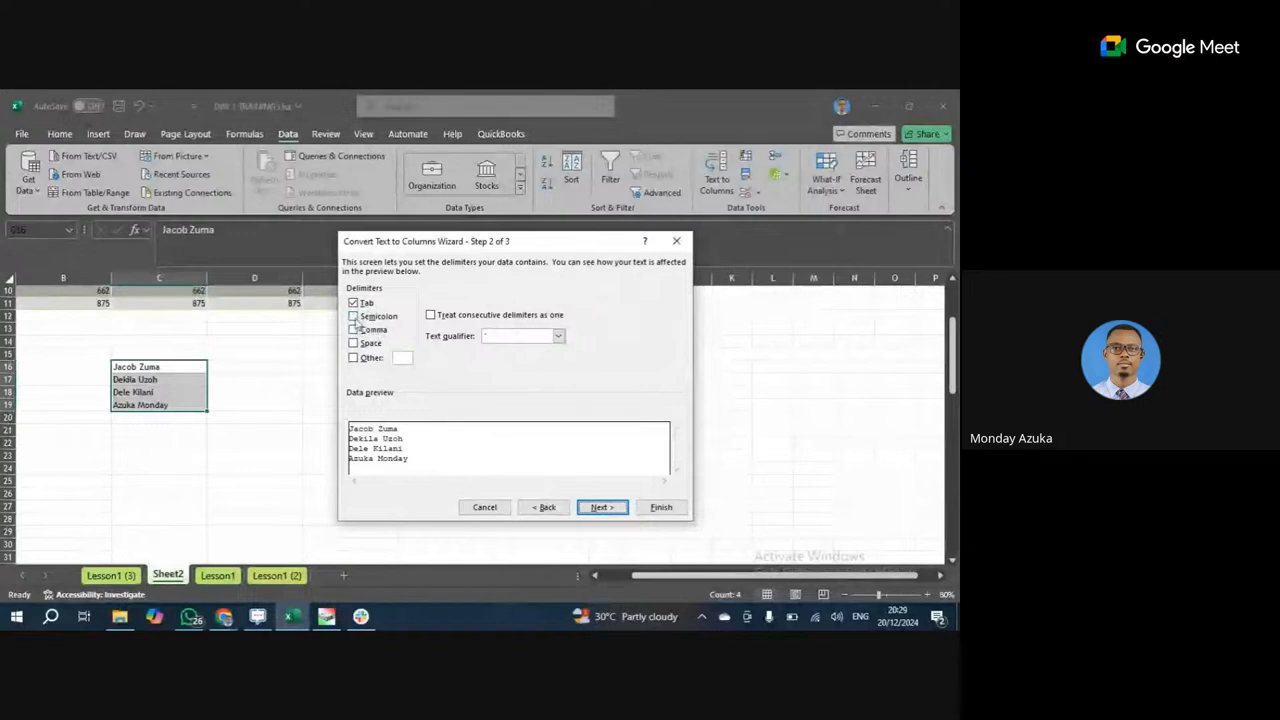
Split the names using Space as the only delimiter, with Tab and Other off, and finish.
{"action": "left_click", "coordinate": [353, 302]}
{"action": "left_click", "coordinate": [353, 302]}
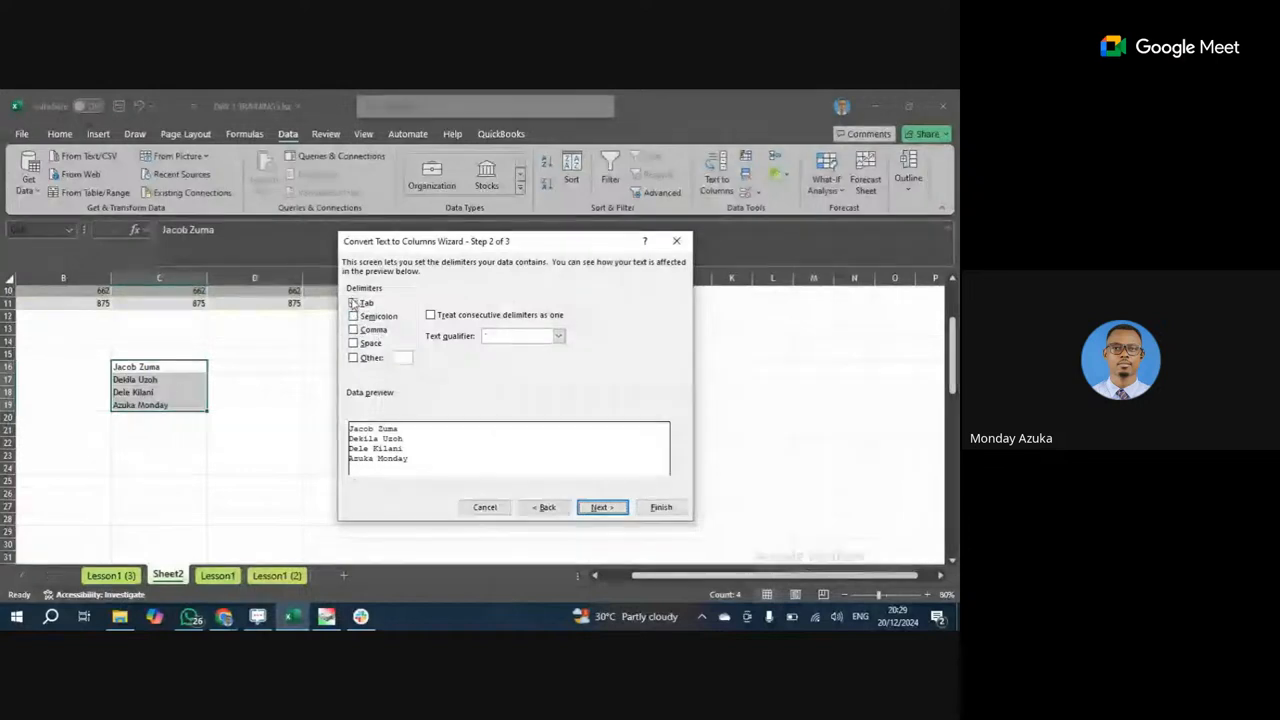
{"action": "left_click", "coordinate": [355, 359]}
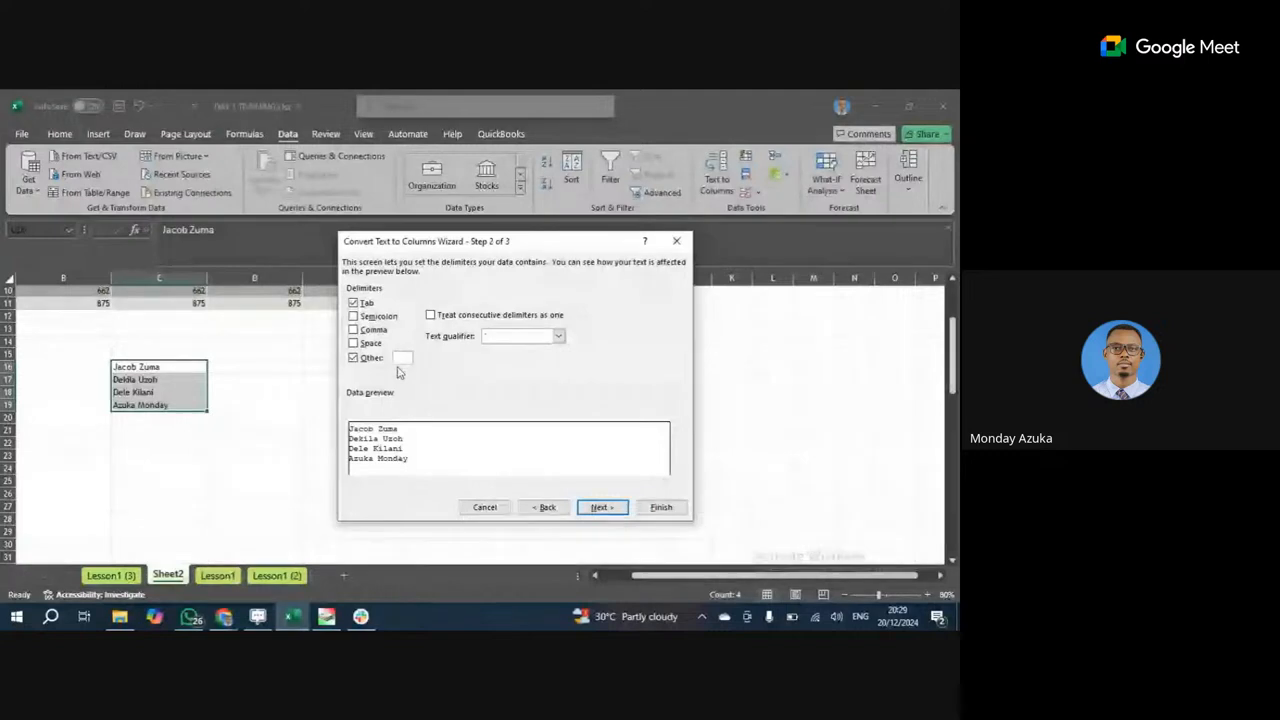
{"action": "left_click", "coordinate": [355, 303]}
{"action": "left_click", "coordinate": [355, 358]}
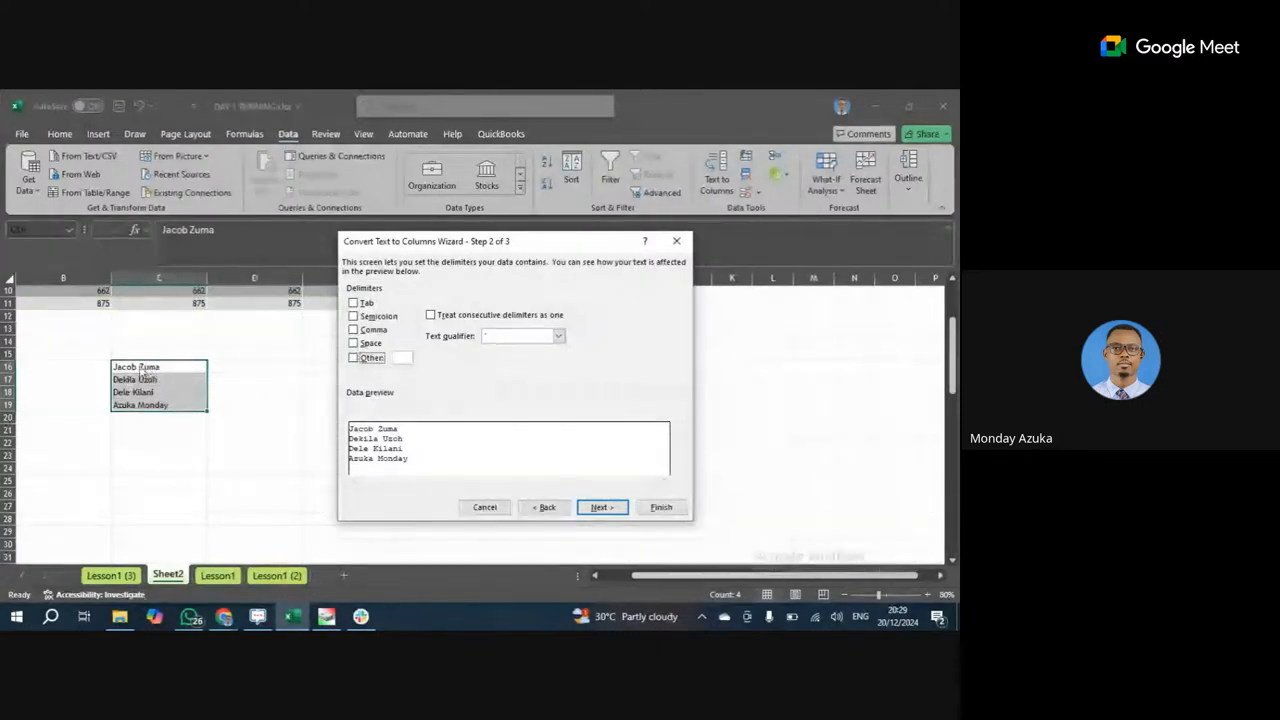
{"action": "left_click", "coordinate": [357, 343]}
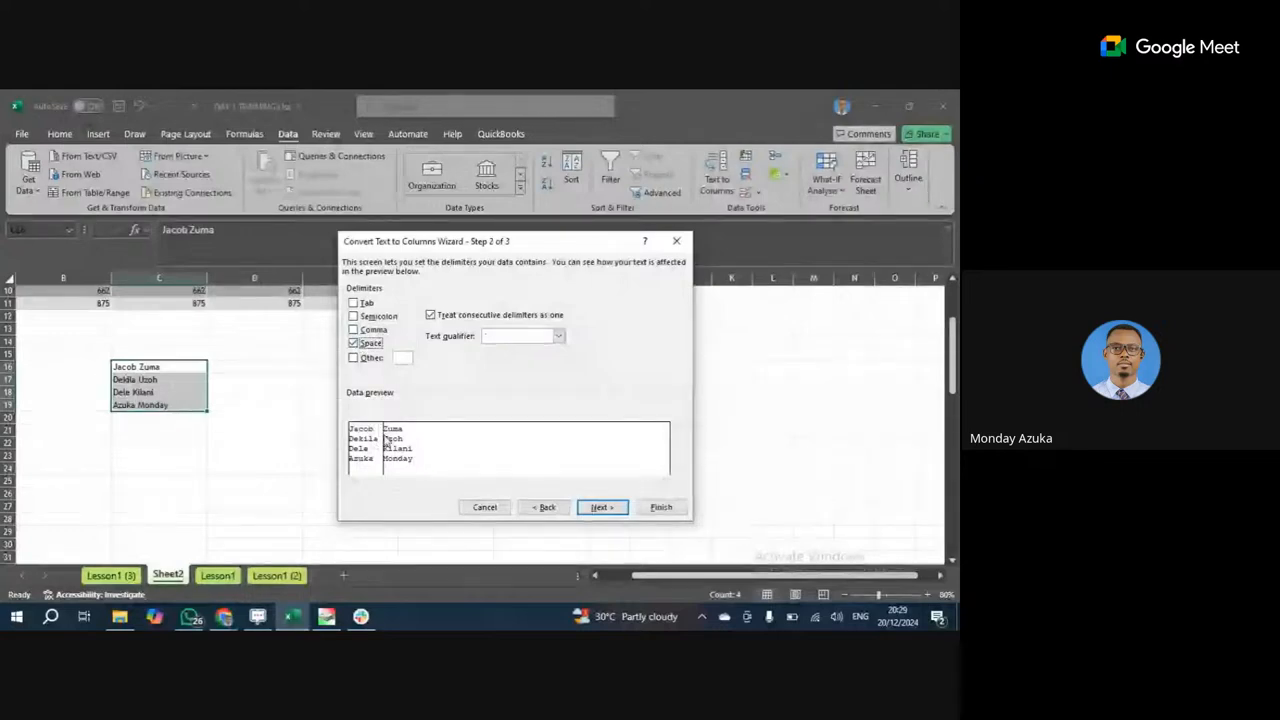
{"action": "left_click", "coordinate": [600, 507]}
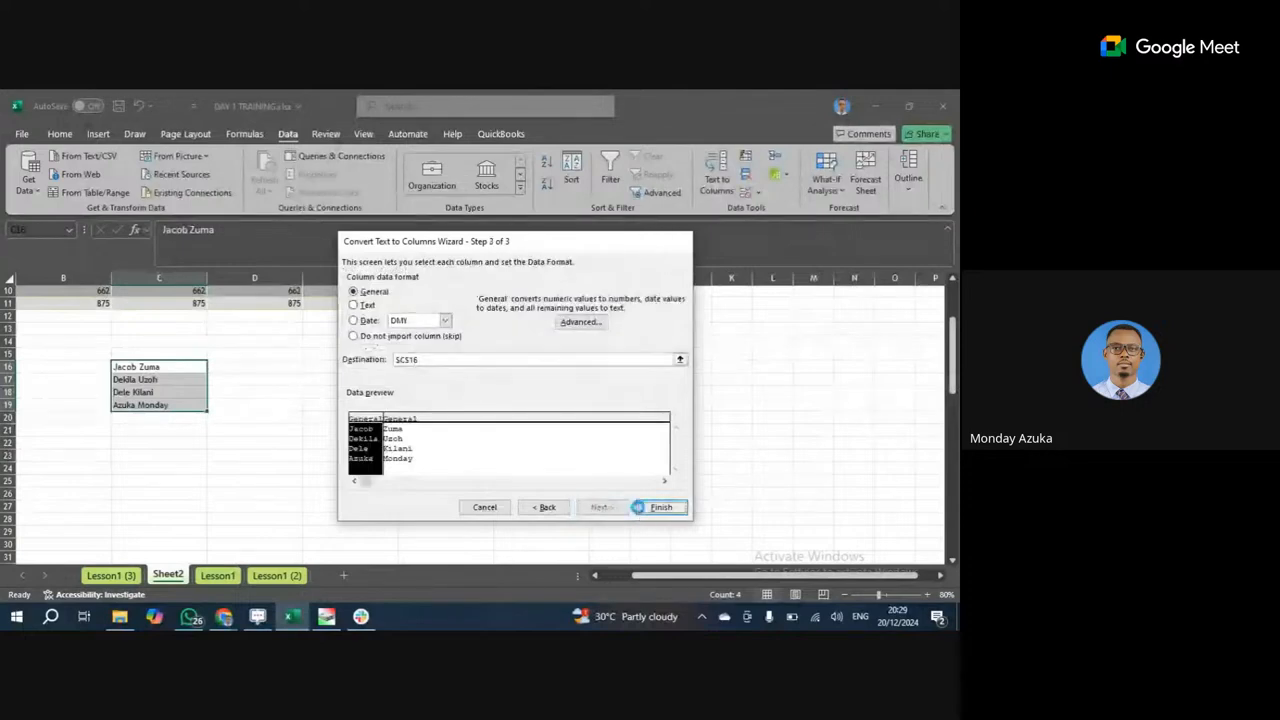
{"action": "left_click", "coordinate": [648, 508]}
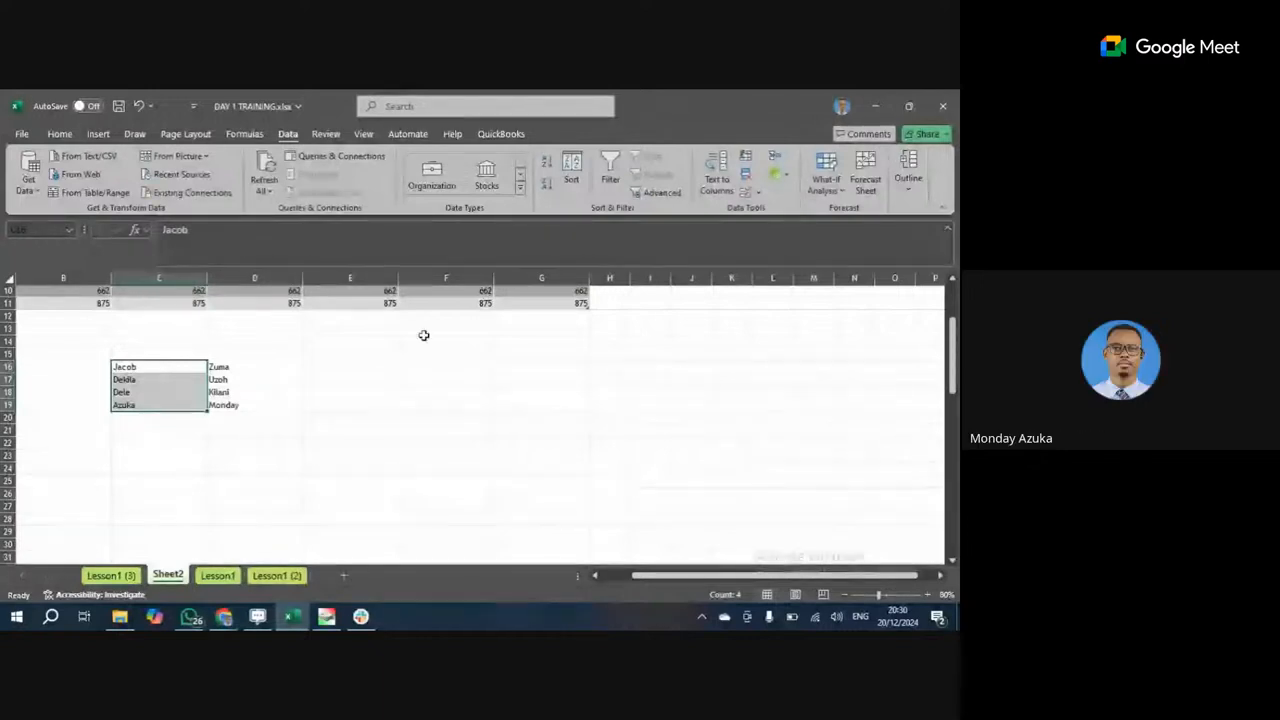
{"action": "left_click", "coordinate": [245, 530]}
{"action": "left_click_drag", "start_coordinate": [207, 277], "coordinate": [174, 277]}
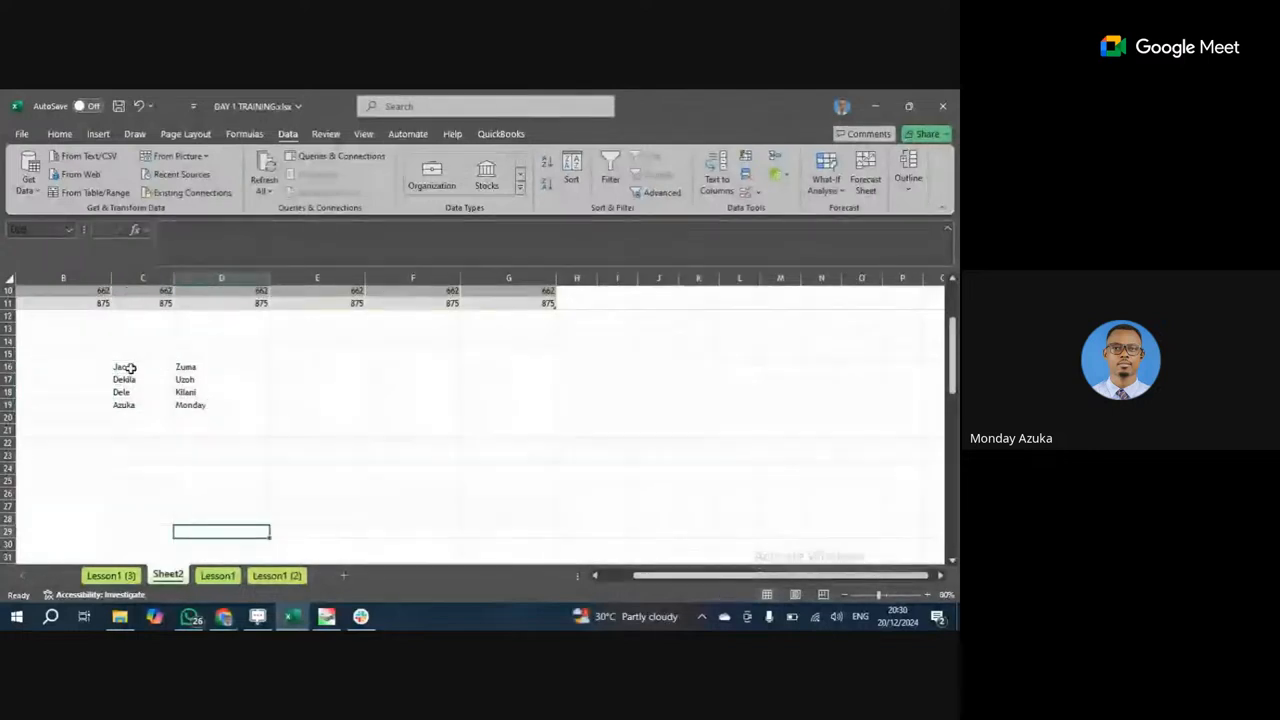
{"action": "left_click_drag", "start_coordinate": [130, 368], "coordinate": [262, 404]}
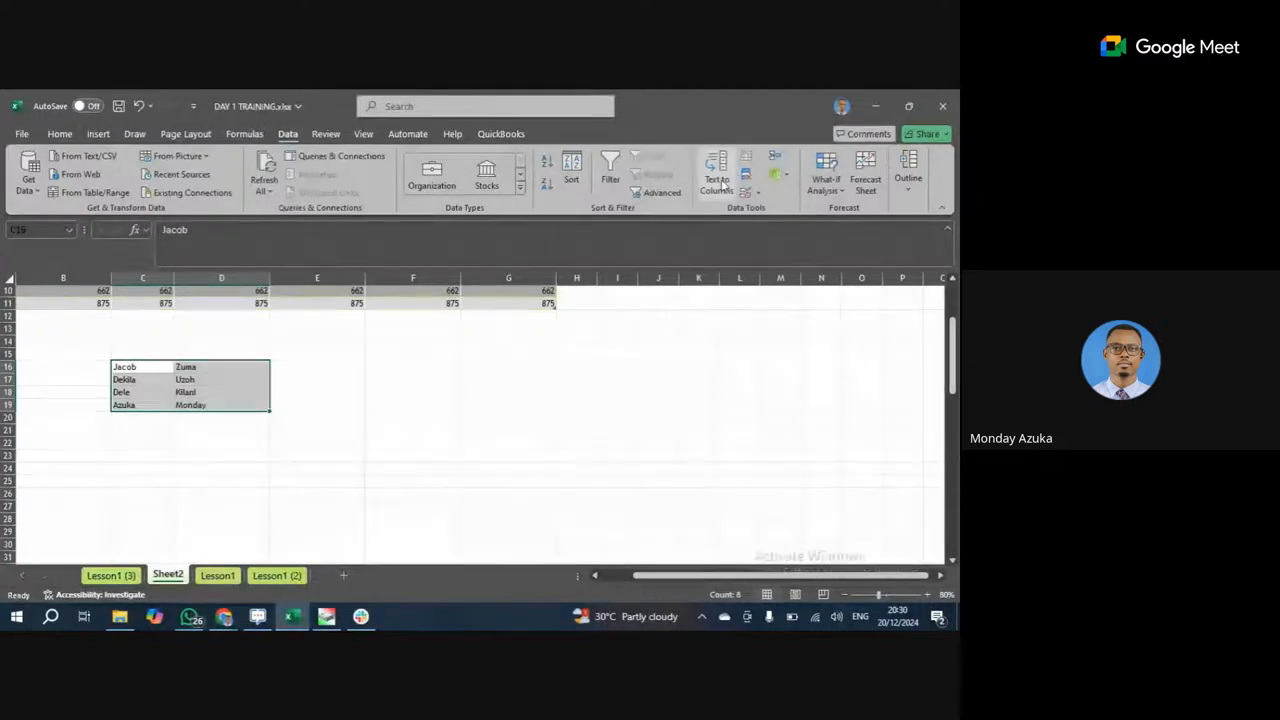
{"action": "left_click", "coordinate": [757, 192]}
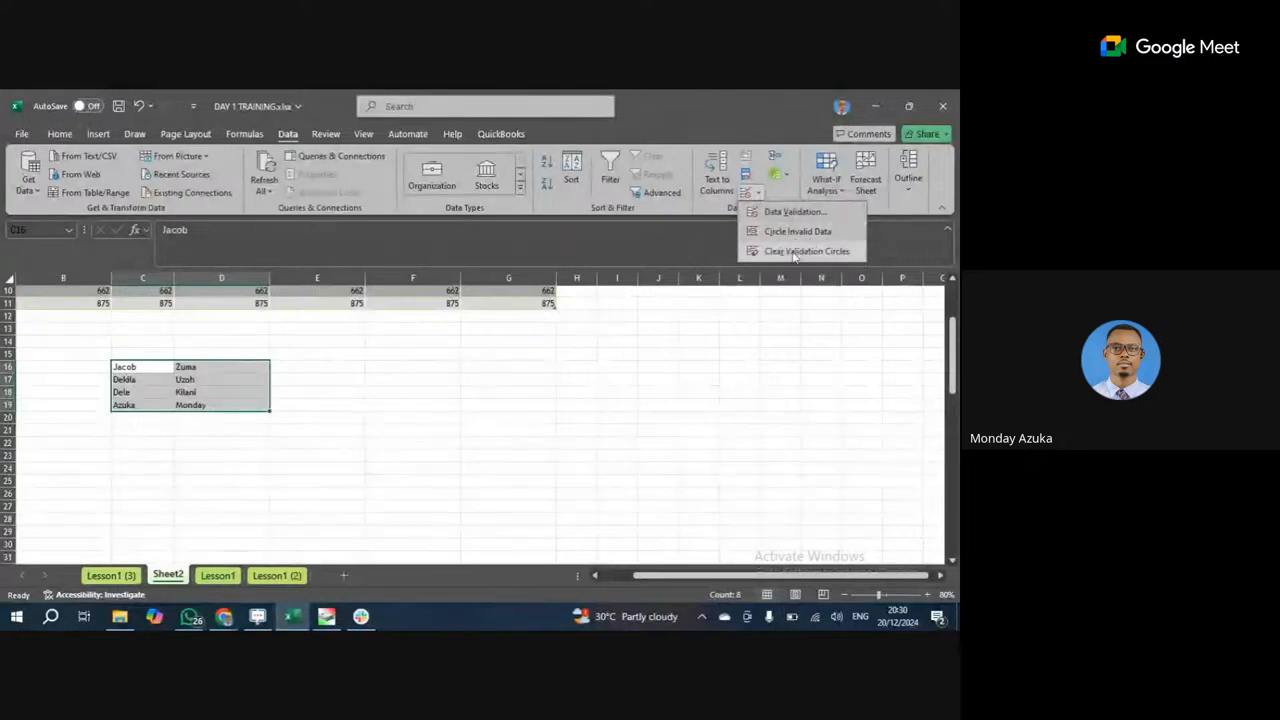
{"action": "left_click", "coordinate": [748, 179]}
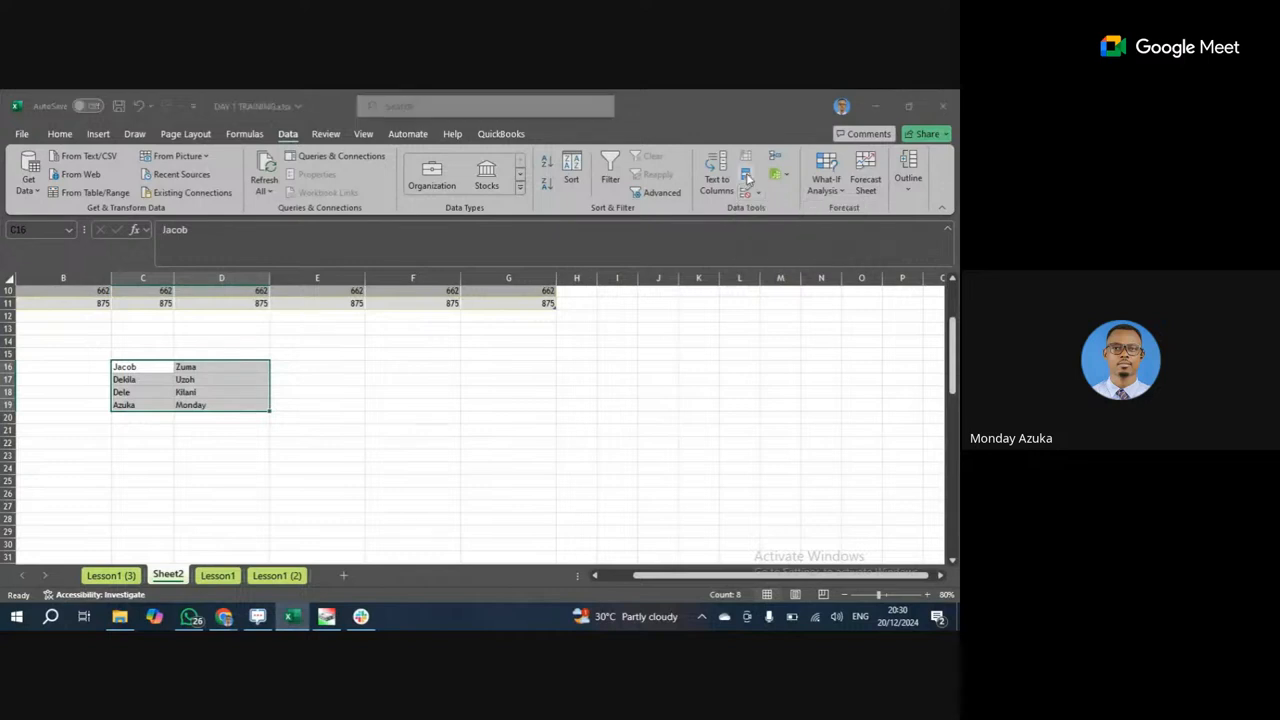
{"action": "left_click", "coordinate": [642, 470]}
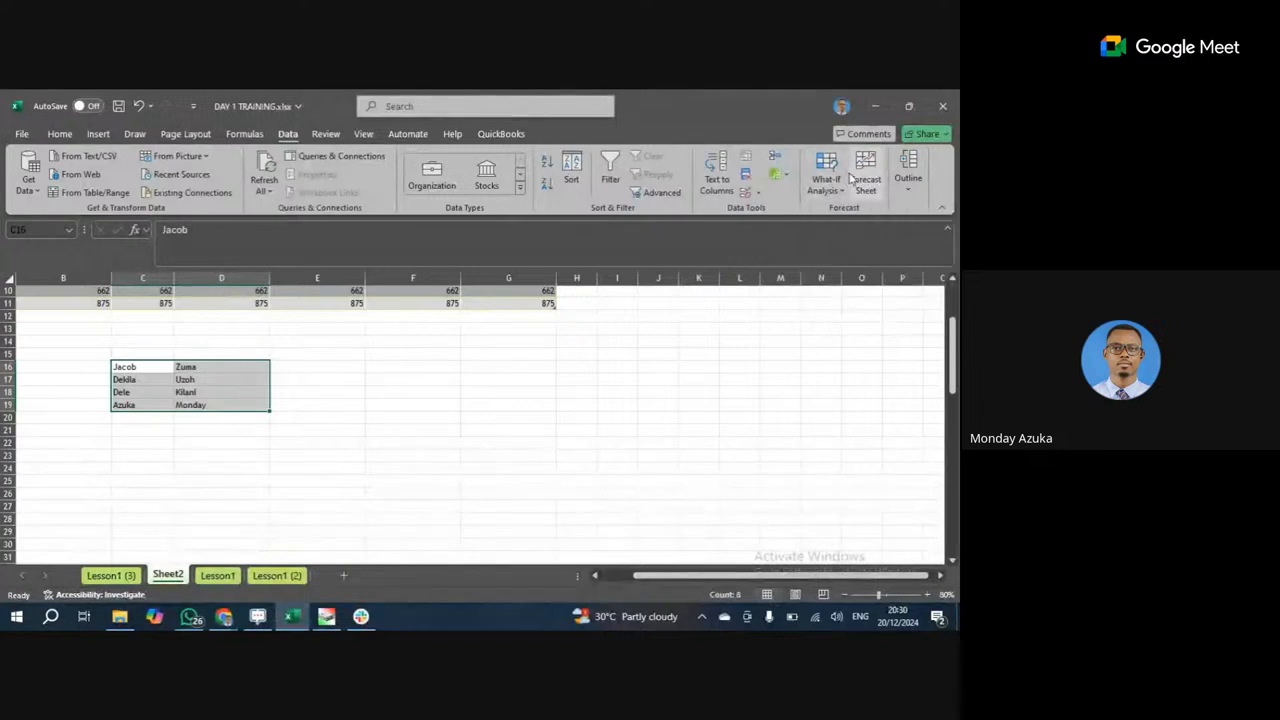
From the View tab, switch to Page Break Preview and back to Normal view.
{"action": "left_click", "coordinate": [326, 134]}
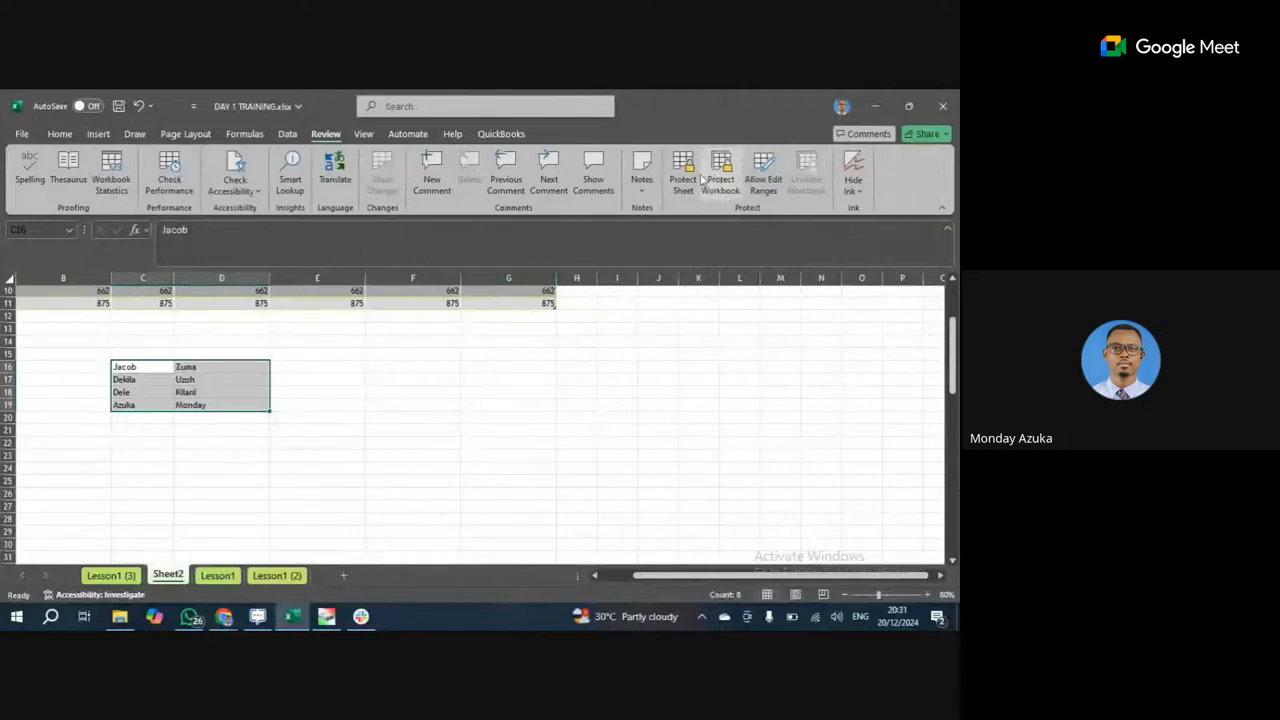
{"action": "left_click", "coordinate": [364, 134]}
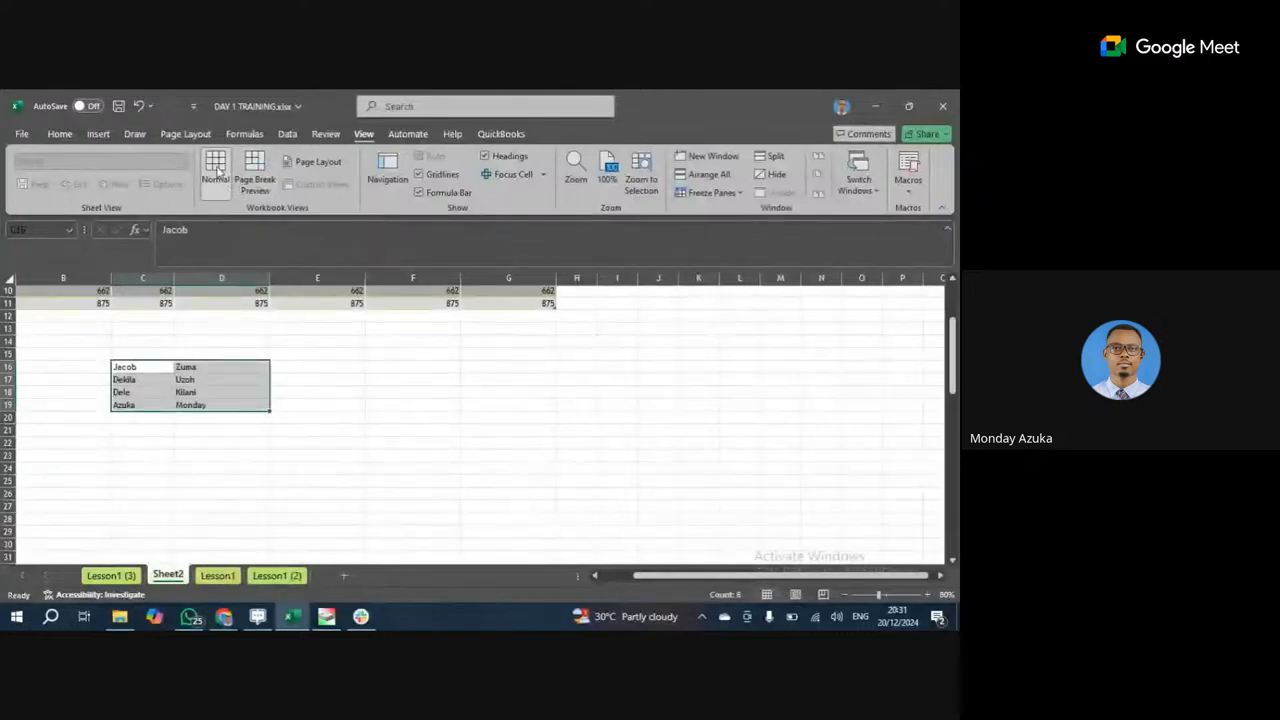
{"action": "left_click", "coordinate": [256, 181]}
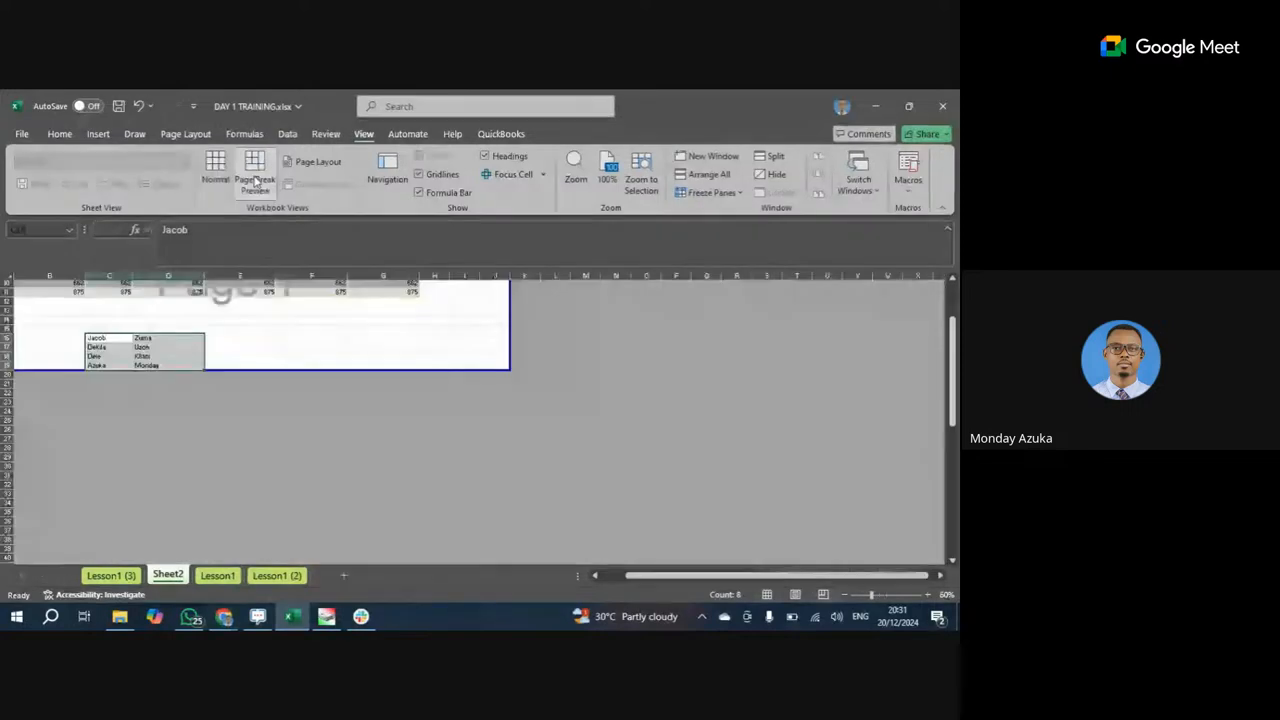
{"action": "left_click", "coordinate": [215, 170]}
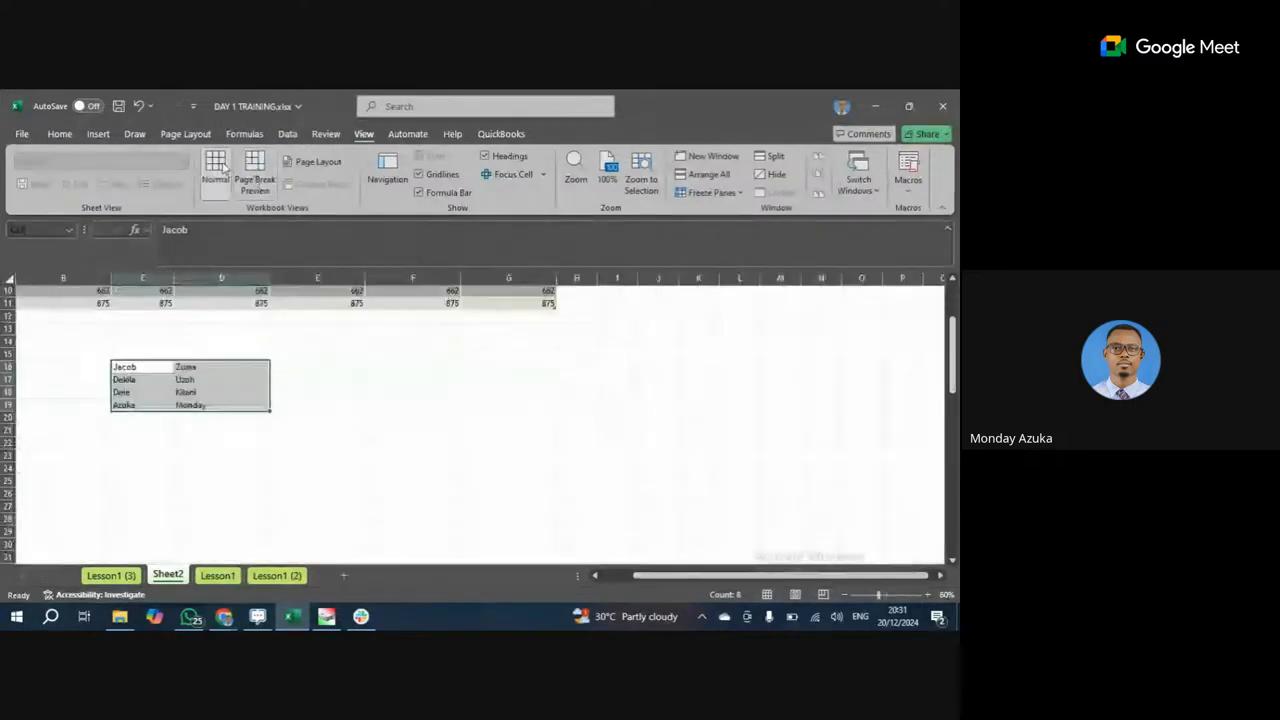
Use the status bar to try Page Layout and Page Break Preview, then return to Normal.
{"action": "left_click", "coordinate": [795, 595]}
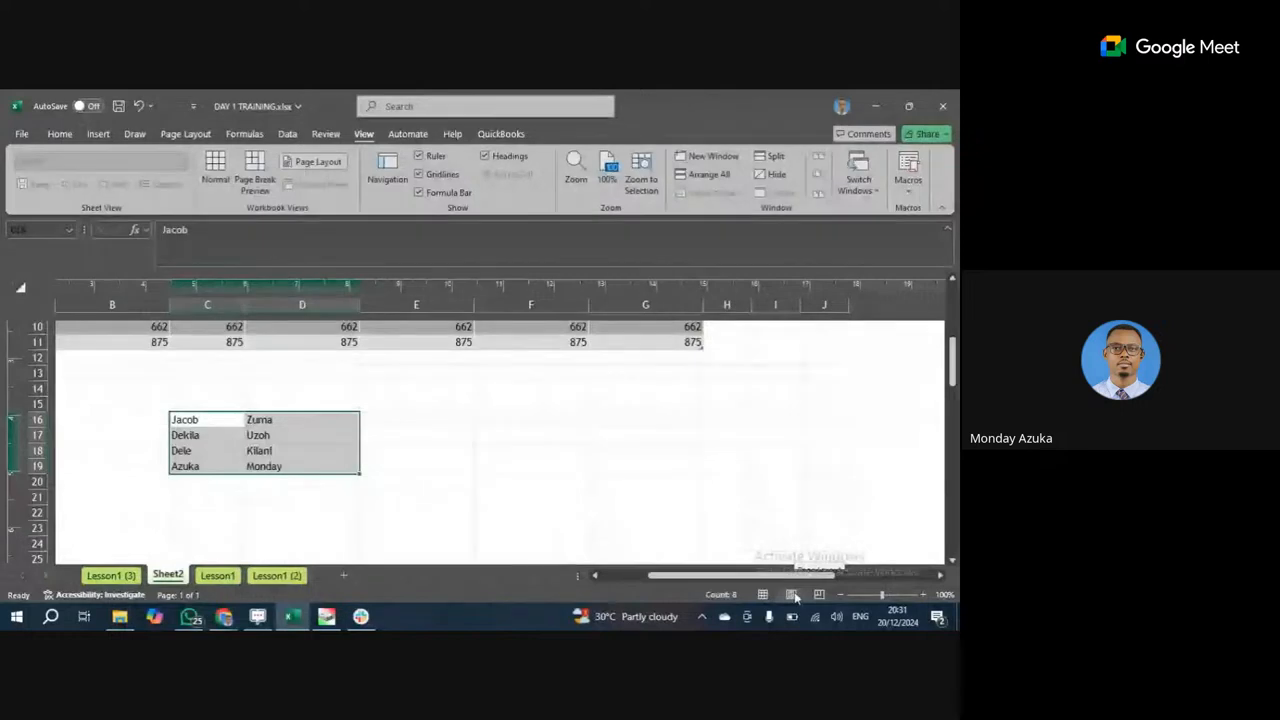
{"action": "left_click", "coordinate": [819, 595]}
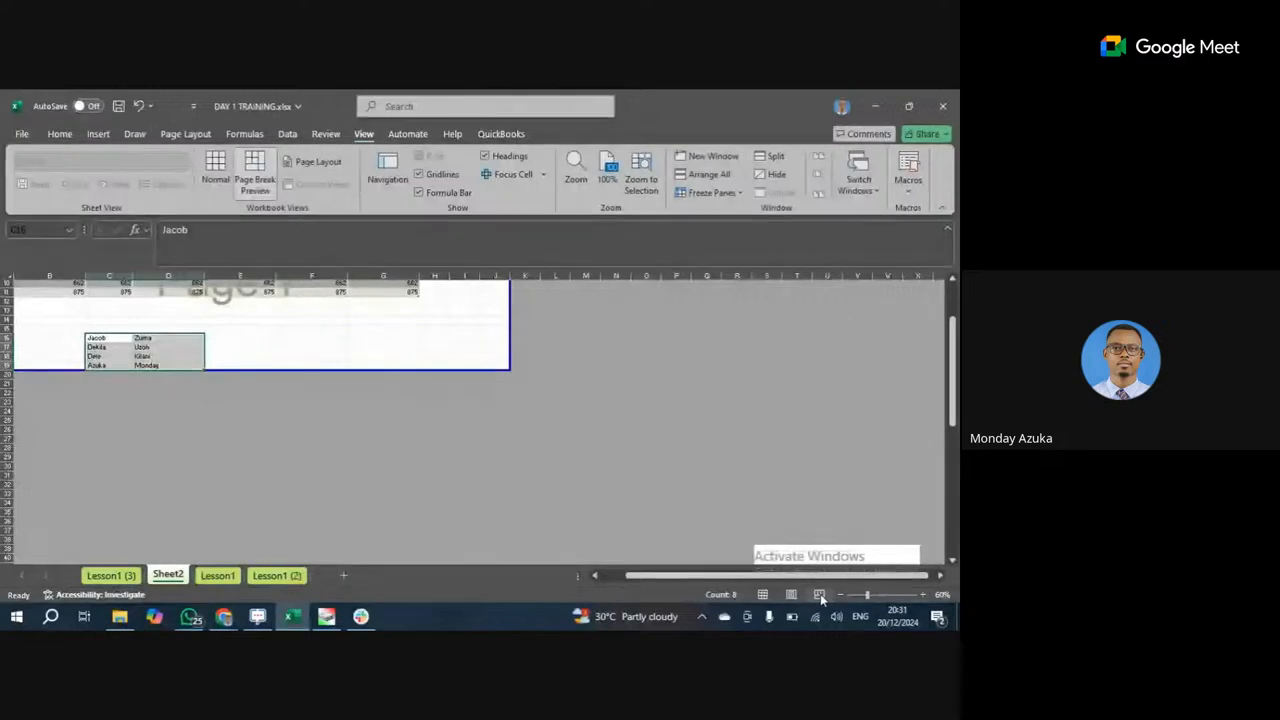
{"action": "left_click", "coordinate": [762, 595]}
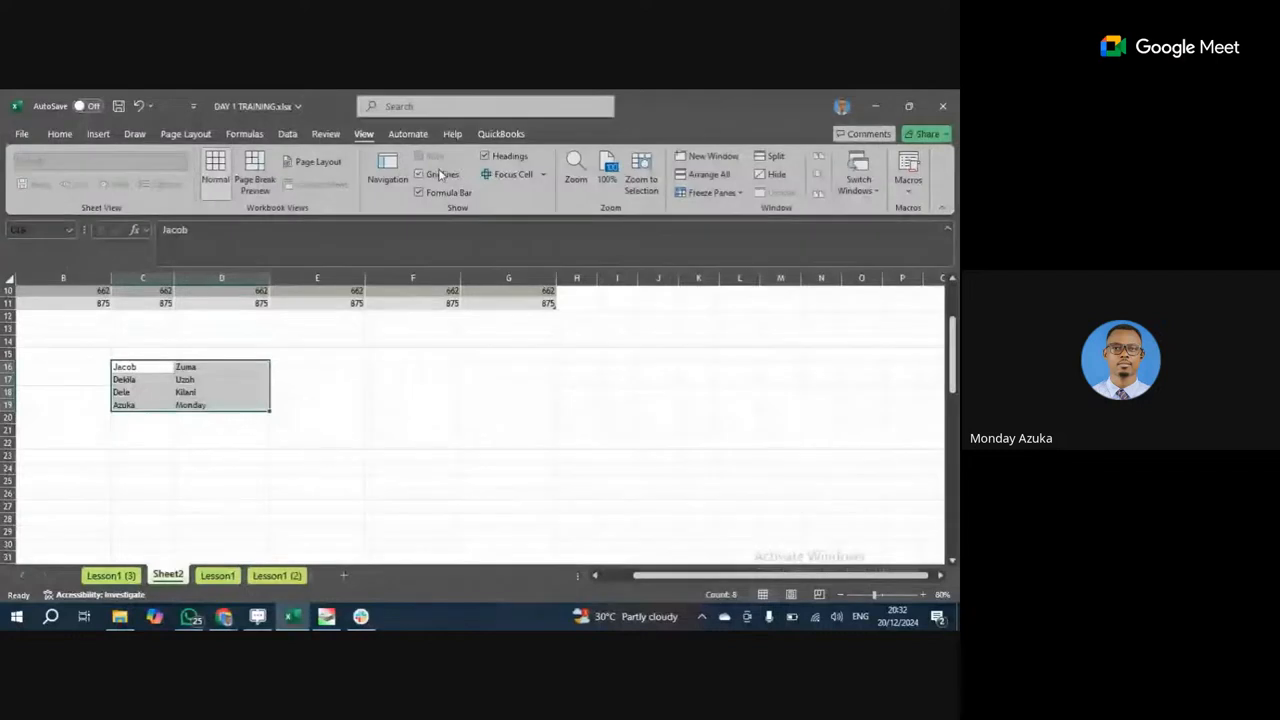
{"action": "left_click", "coordinate": [421, 355]}
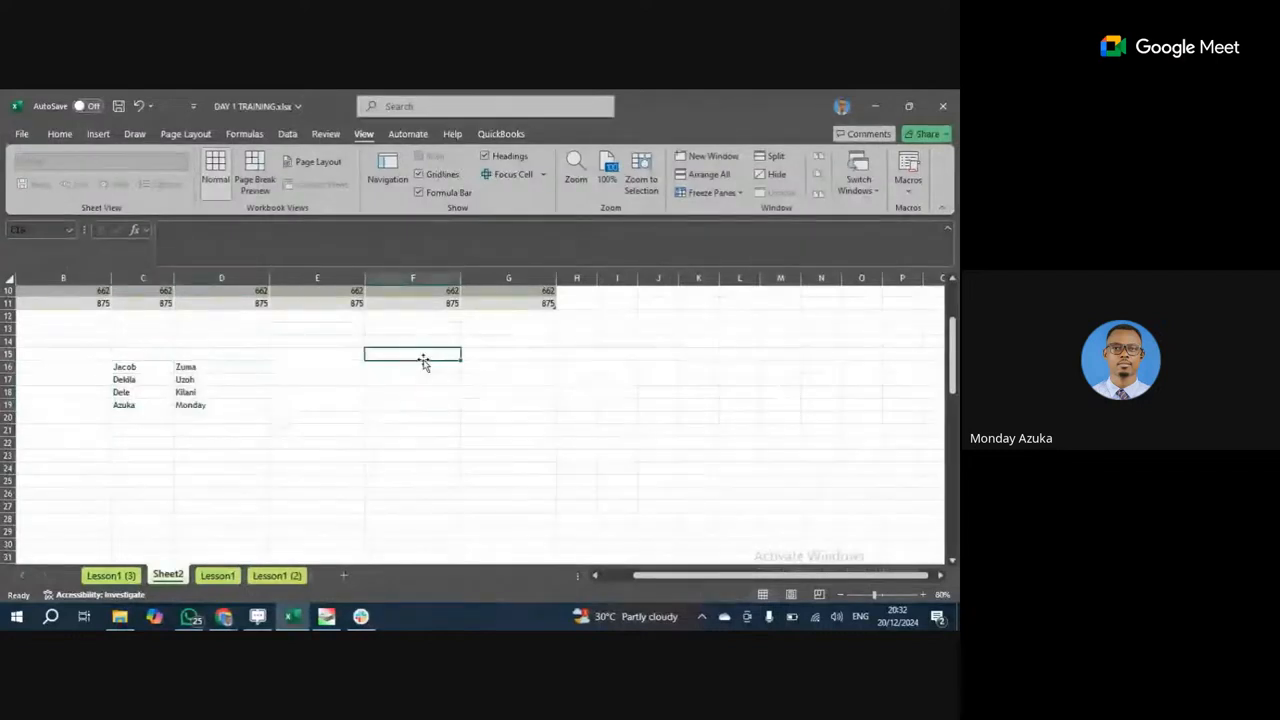
{"action": "left_click_drag", "start_coordinate": [426, 337], "coordinate": [684, 400]}
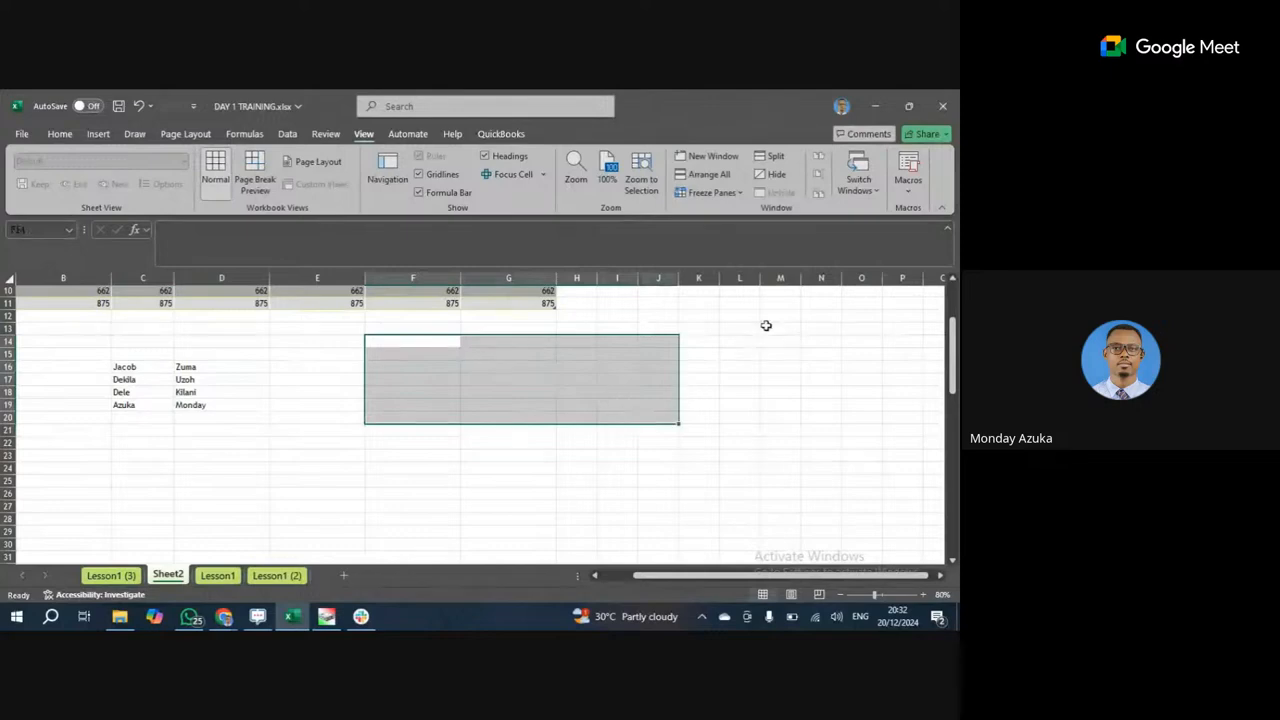
{"action": "right_click", "coordinate": [765, 430]}
{"action": "left_click", "coordinate": [526, 427]}
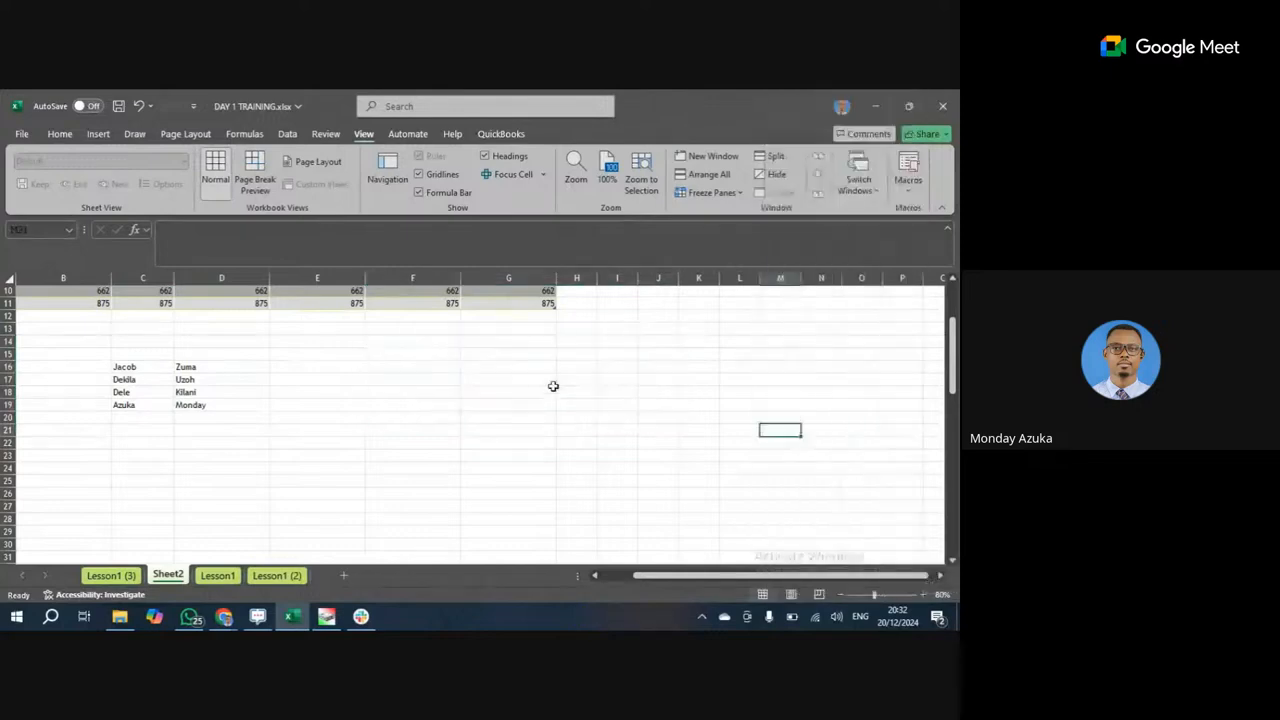
{"action": "left_click", "coordinate": [419, 175]}
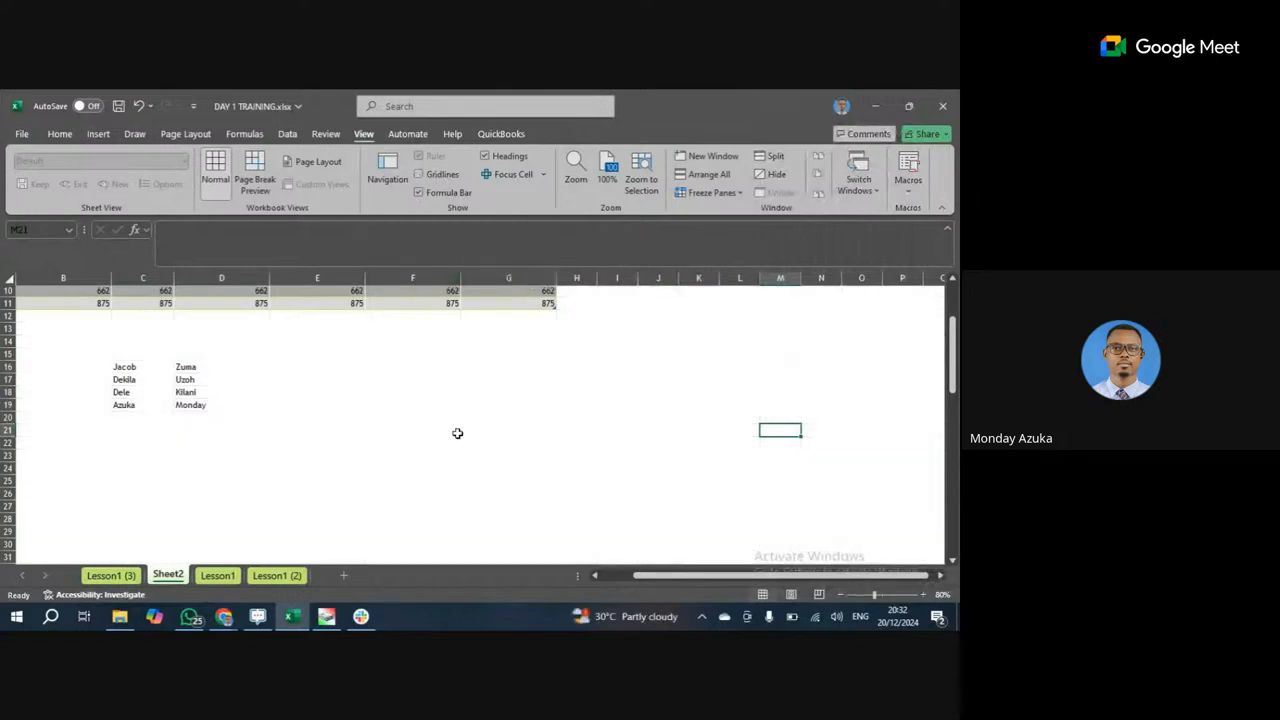
{"action": "scroll", "coordinate": [563, 388], "scroll_direction": "down", "scroll_amount": 3}
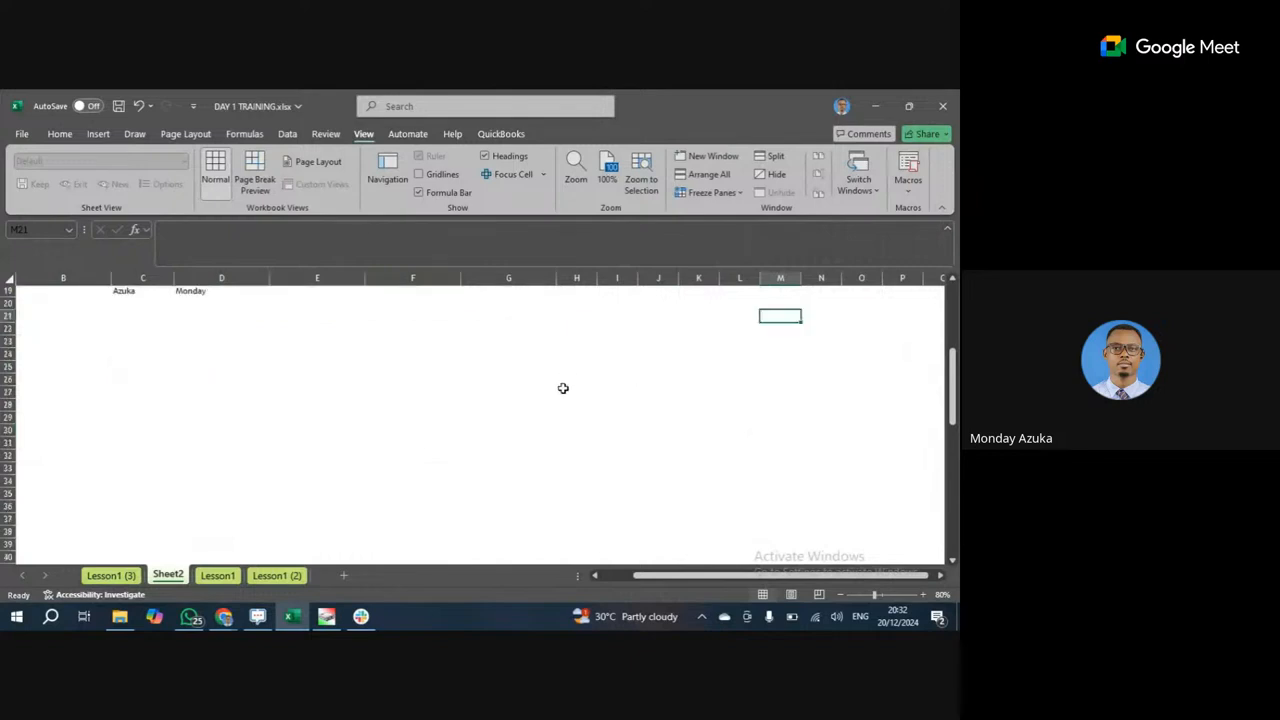
{"action": "scroll", "coordinate": [563, 388], "scroll_direction": "up", "scroll_amount": 6}
{"action": "scroll", "coordinate": [563, 388], "scroll_direction": "down", "scroll_amount": 6}
{"action": "scroll", "coordinate": [443, 439], "scroll_direction": "down", "scroll_amount": 7}
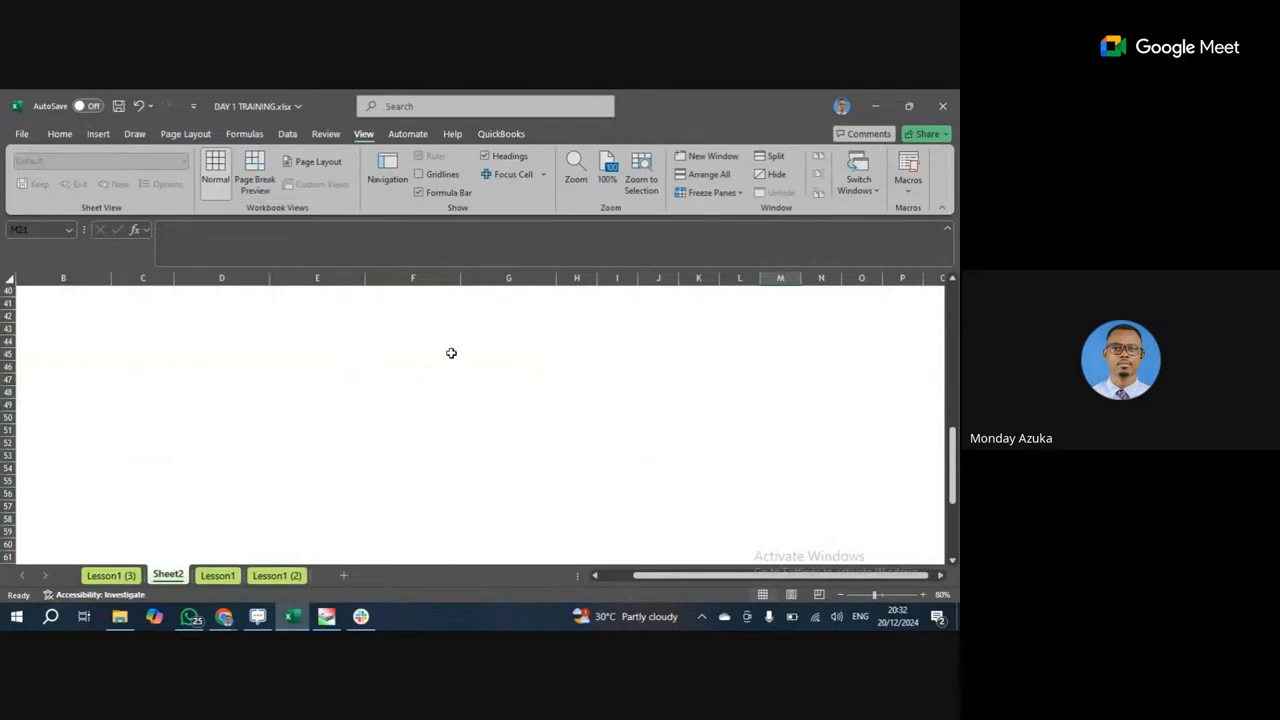
{"action": "scroll", "coordinate": [451, 353], "scroll_direction": "up", "scroll_amount": 1}
{"action": "scroll", "coordinate": [449, 383], "scroll_direction": "up", "scroll_amount": 9}
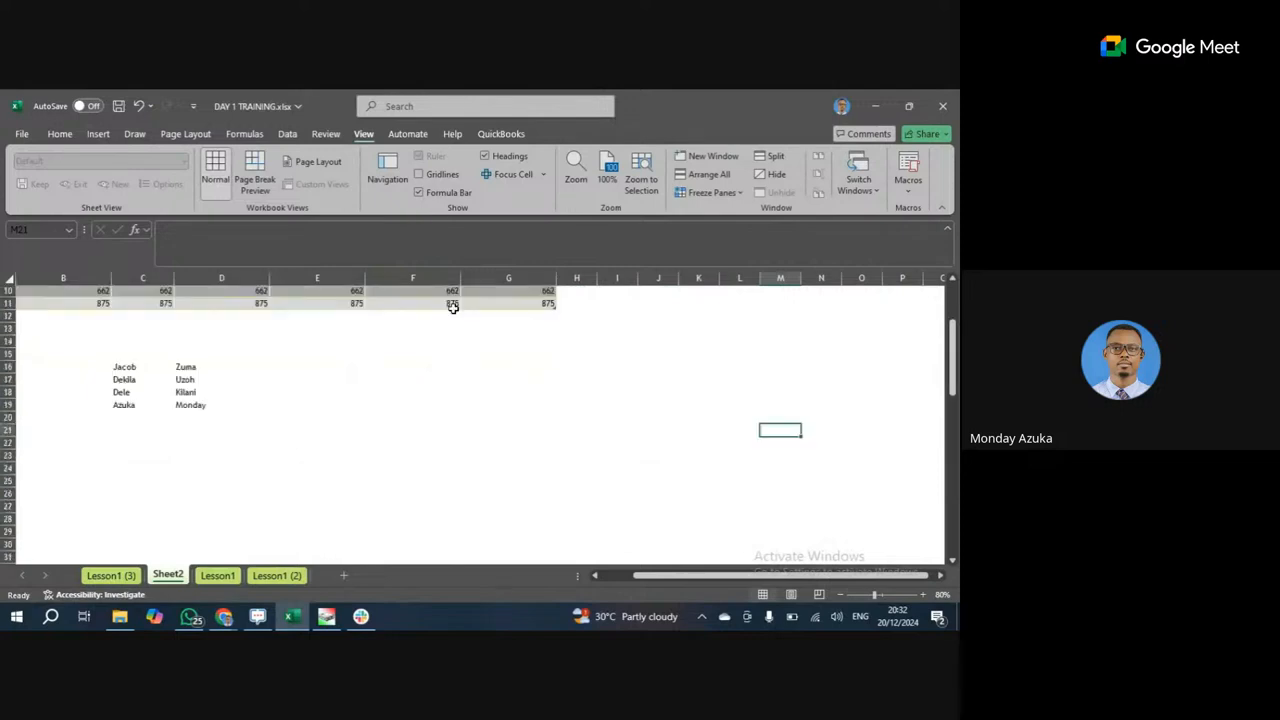
{"action": "left_click", "coordinate": [306, 248]}
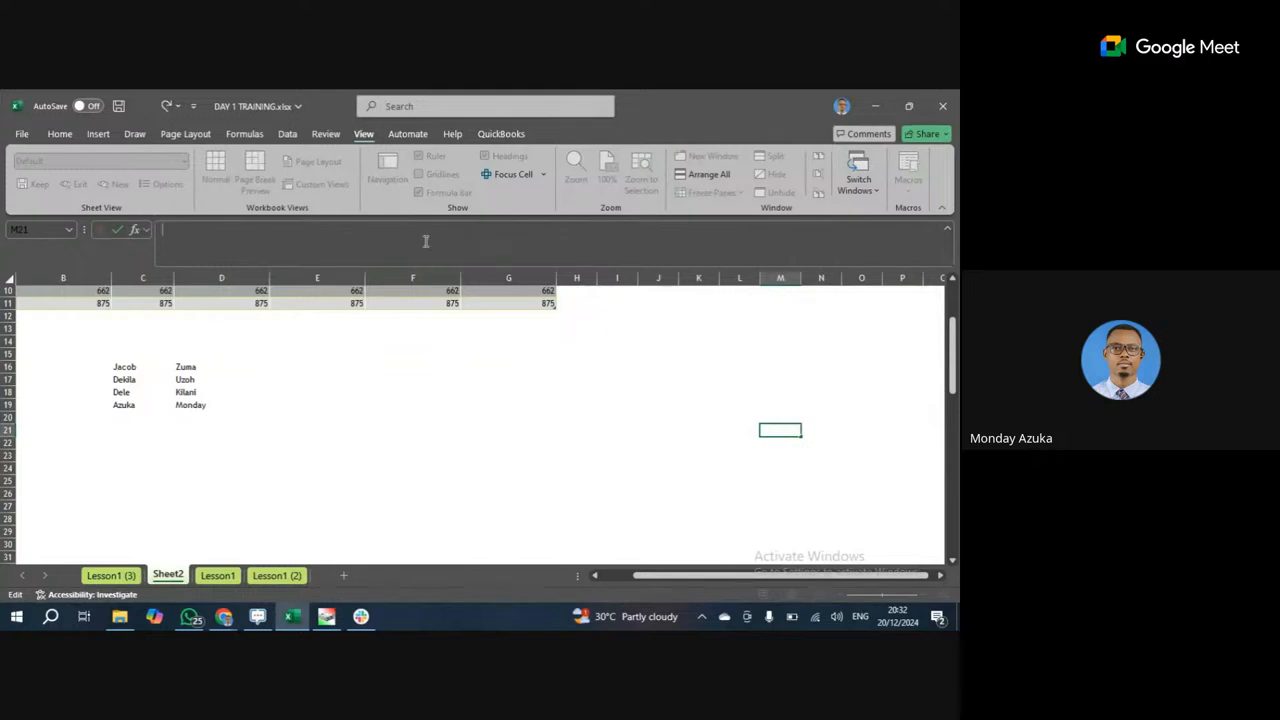
{"action": "left_click", "coordinate": [538, 417]}
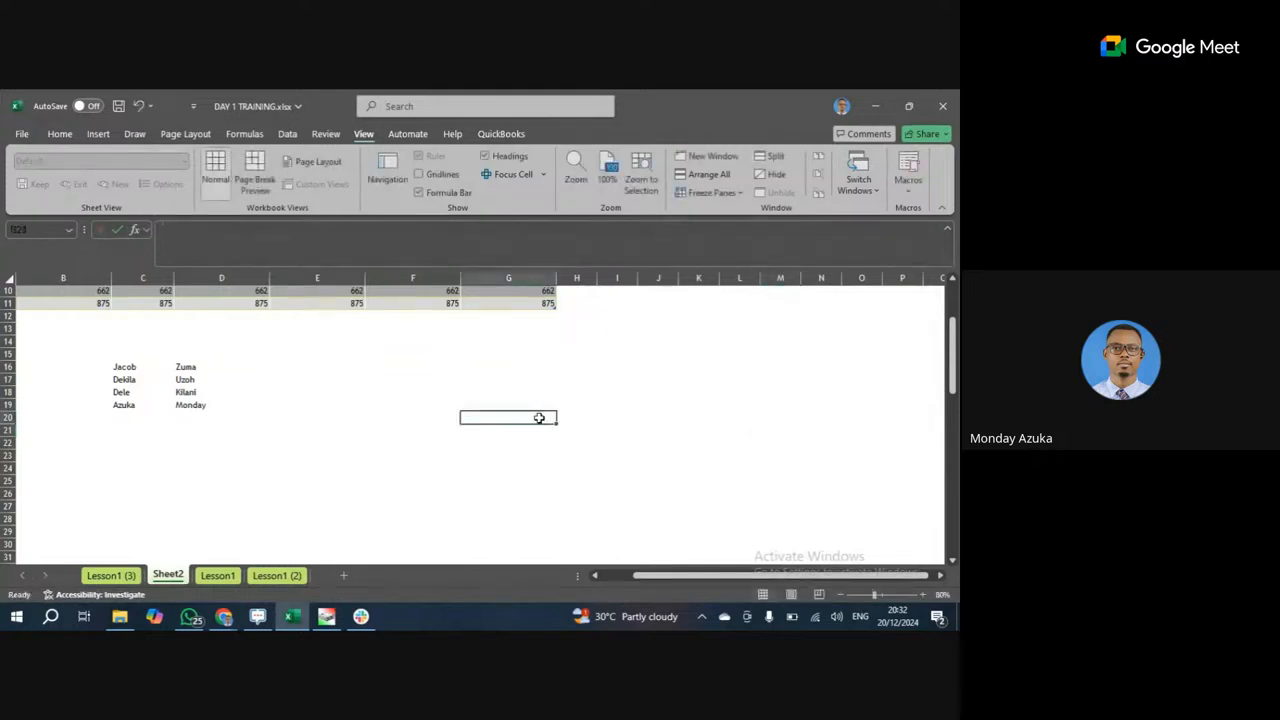
{"action": "left_click", "coordinate": [418, 192]}
{"action": "scroll", "coordinate": [290, 272], "scroll_direction": "up", "scroll_amount": 3}
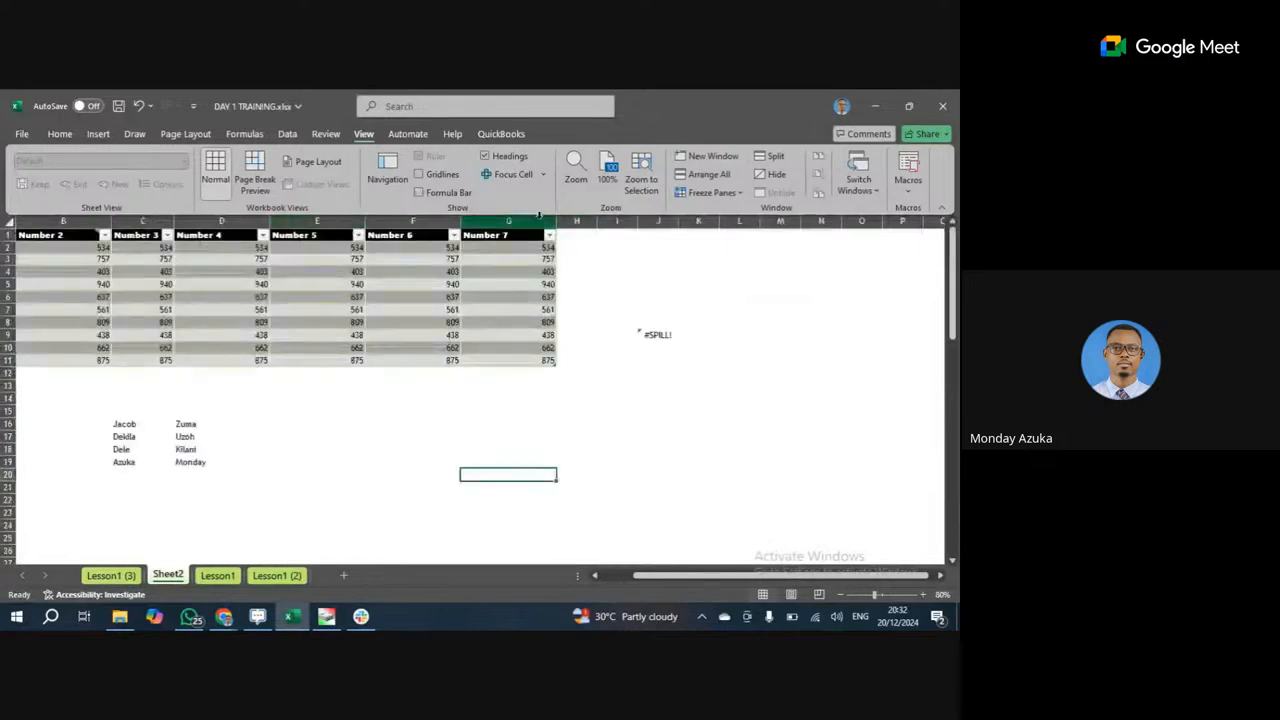
{"action": "left_click", "coordinate": [486, 157]}
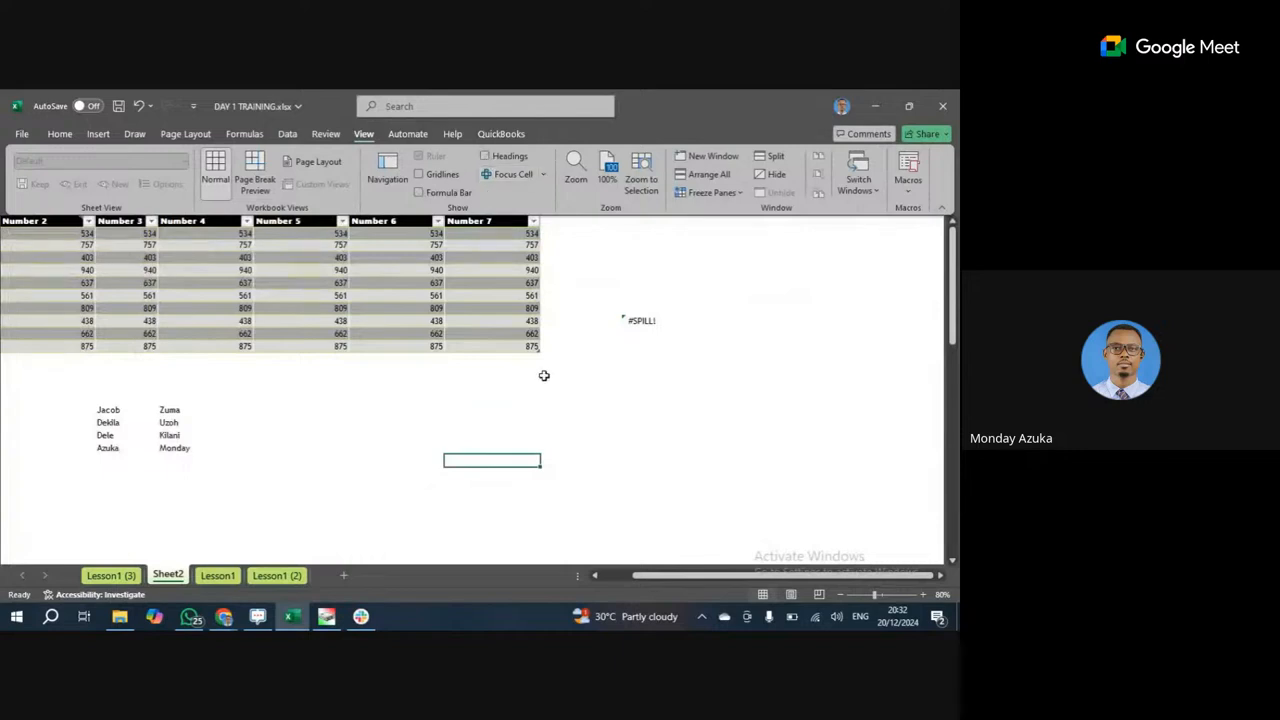
{"action": "mouse_move", "coordinate": [3, 233]}
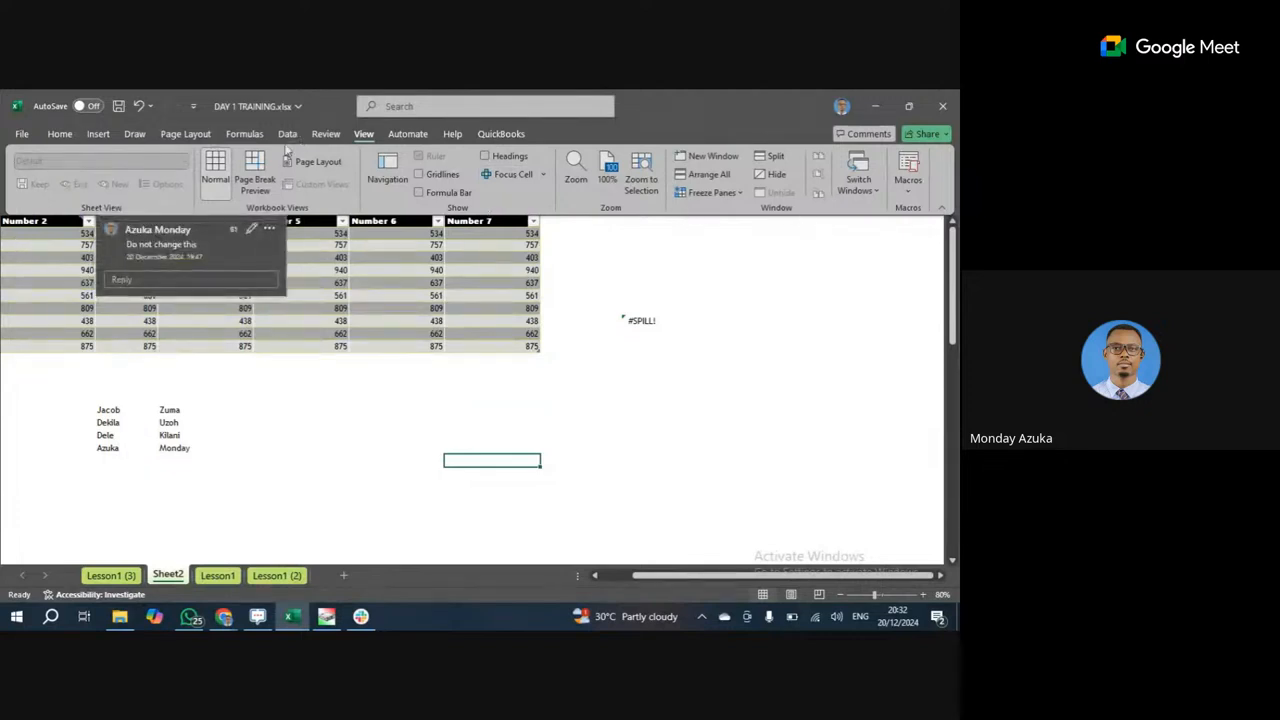
{"action": "left_click", "coordinate": [66, 140]}
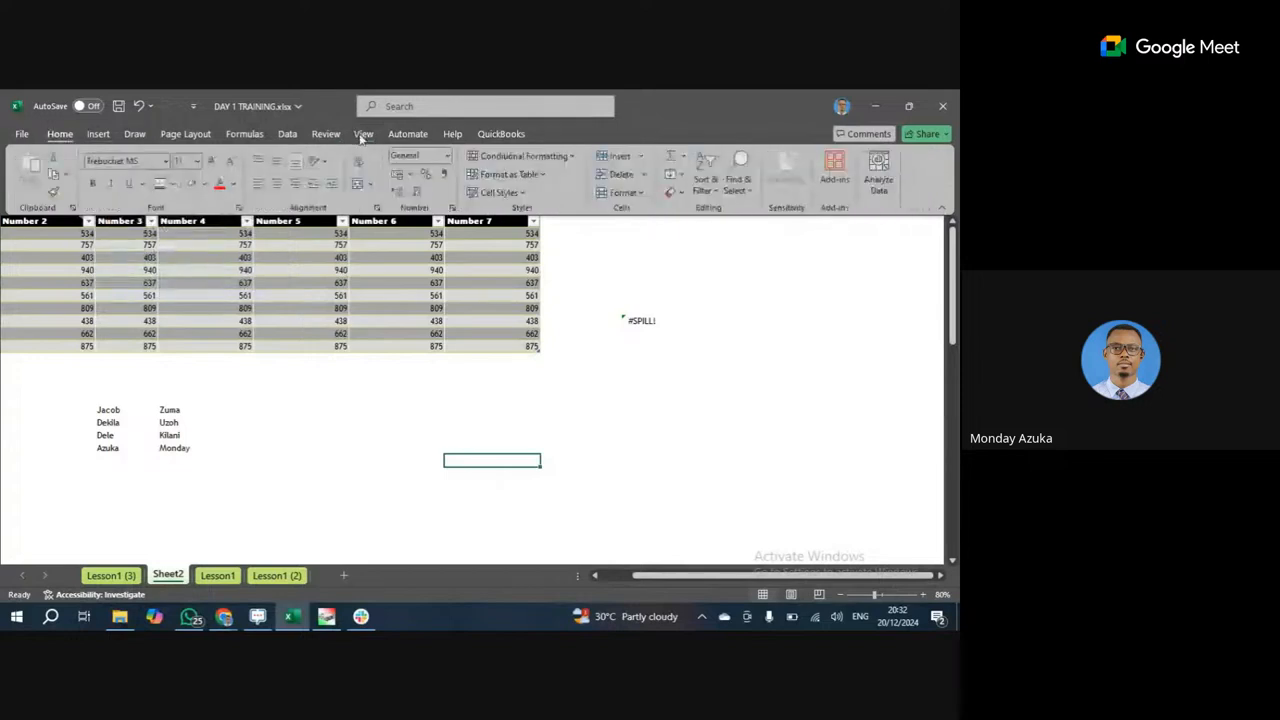
{"action": "left_click", "coordinate": [363, 134]}
{"action": "left_click", "coordinate": [485, 156]}
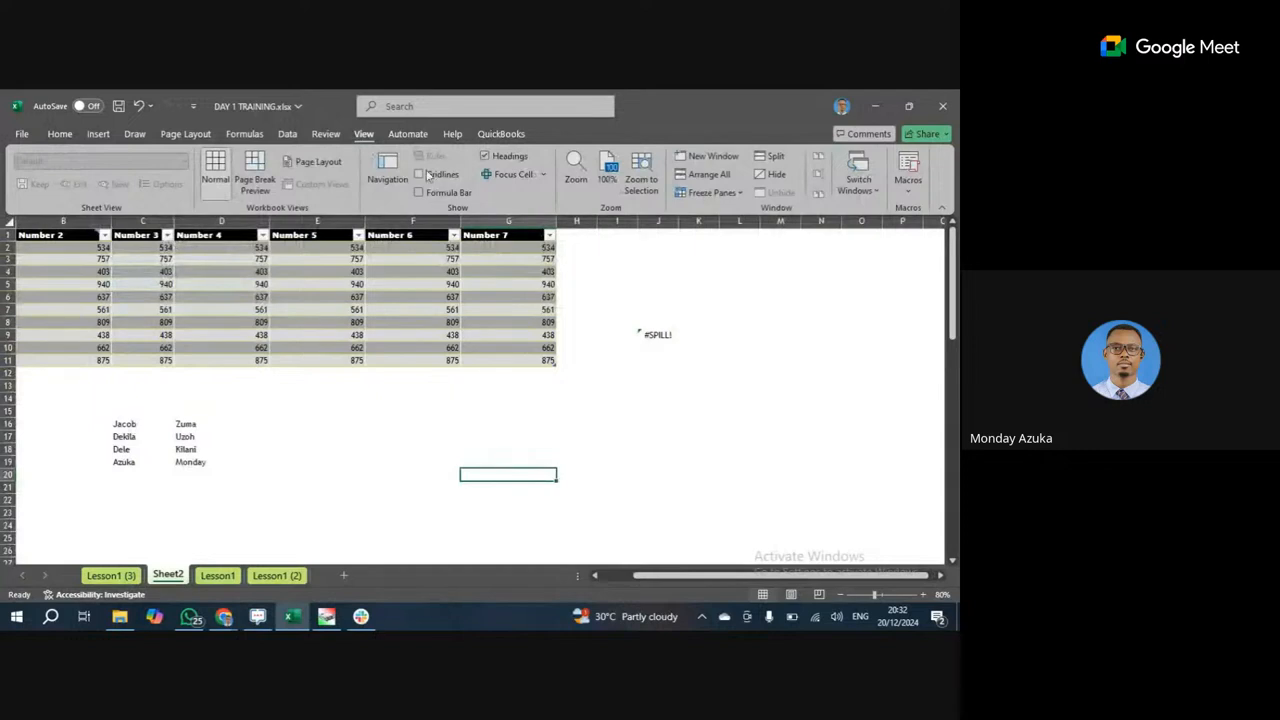
{"action": "left_click", "coordinate": [420, 175]}
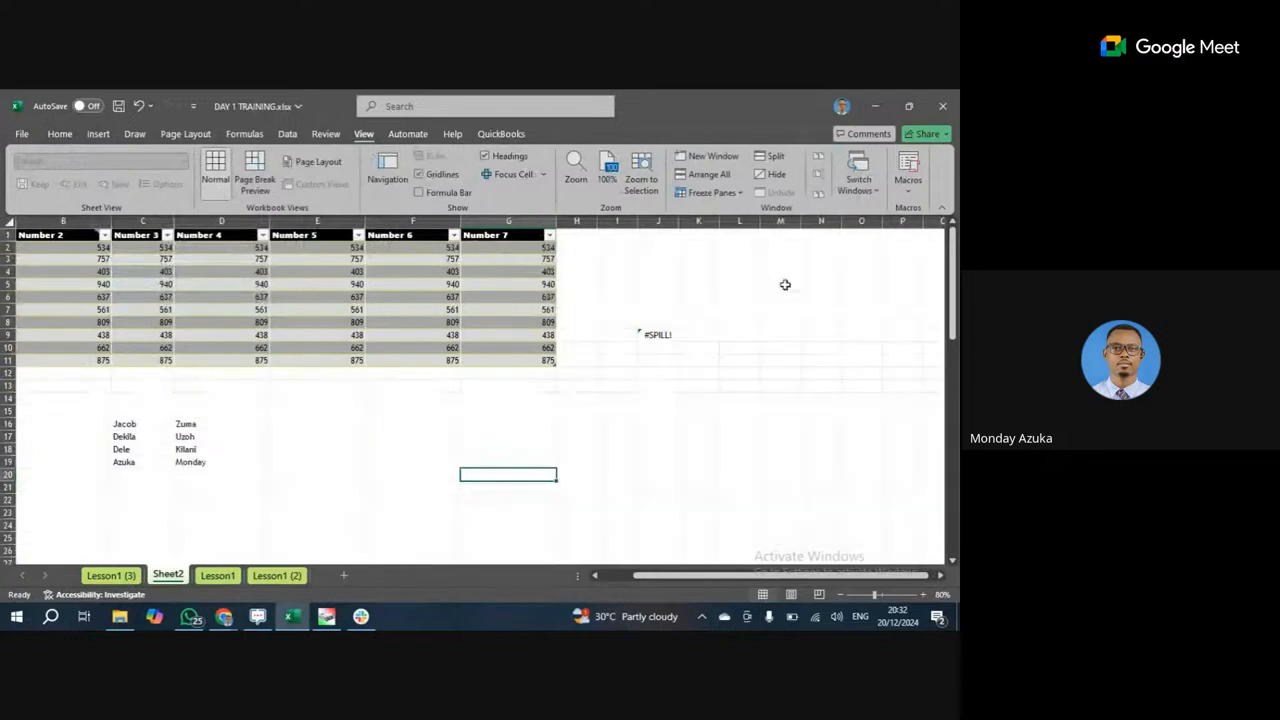
{"action": "left_click", "coordinate": [420, 193]}
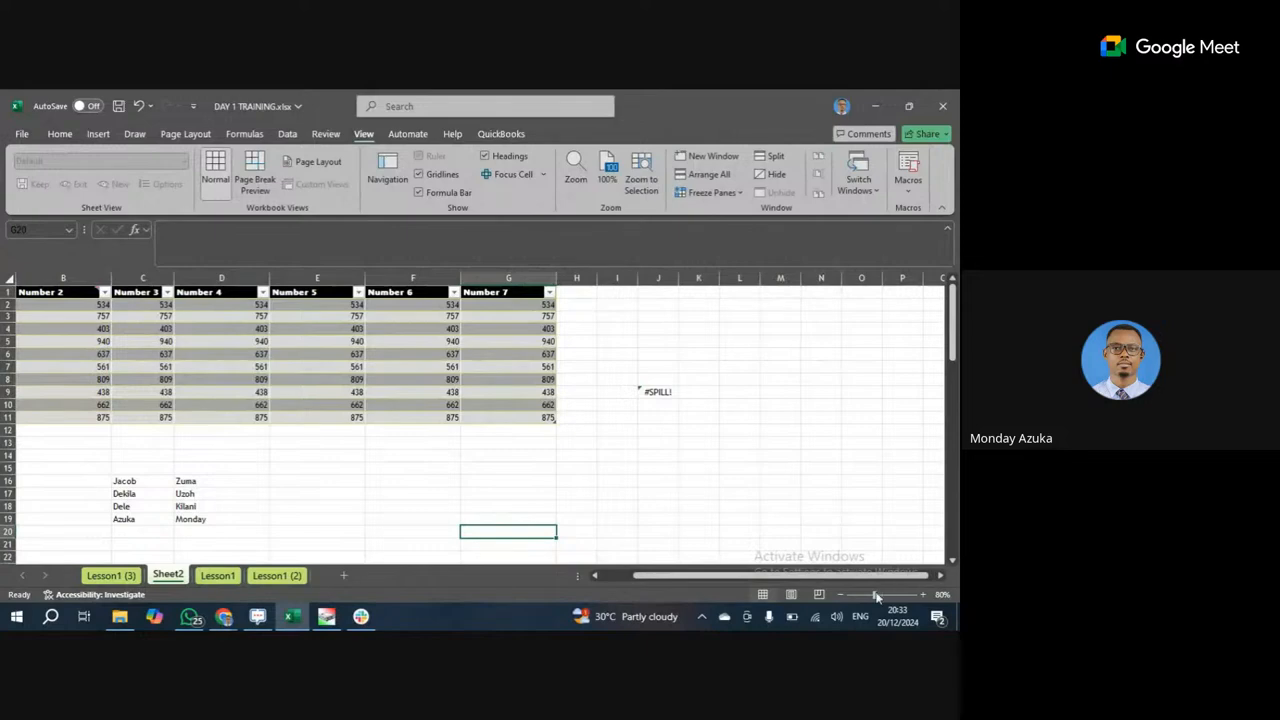
Zoom the sheet out slightly, leave the Zoom dialog unchanged, and show the Freeze Panes dropdown.
{"action": "mouse_move", "coordinate": [876, 596]}
{"action": "left_mouse_down"}
{"action": "mouse_move", "coordinate": [893, 596]}
{"action": "mouse_move", "coordinate": [869, 596]}
{"action": "left_mouse_up"}
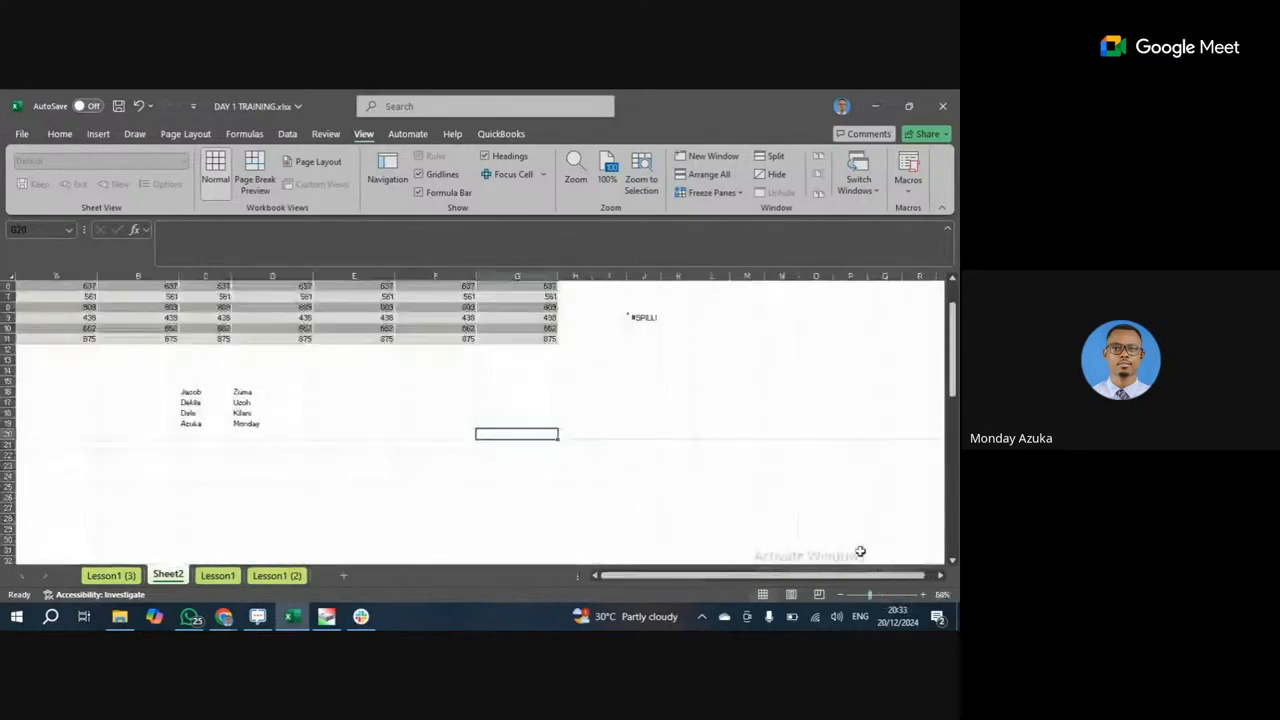
{"action": "left_click", "coordinate": [576, 170]}
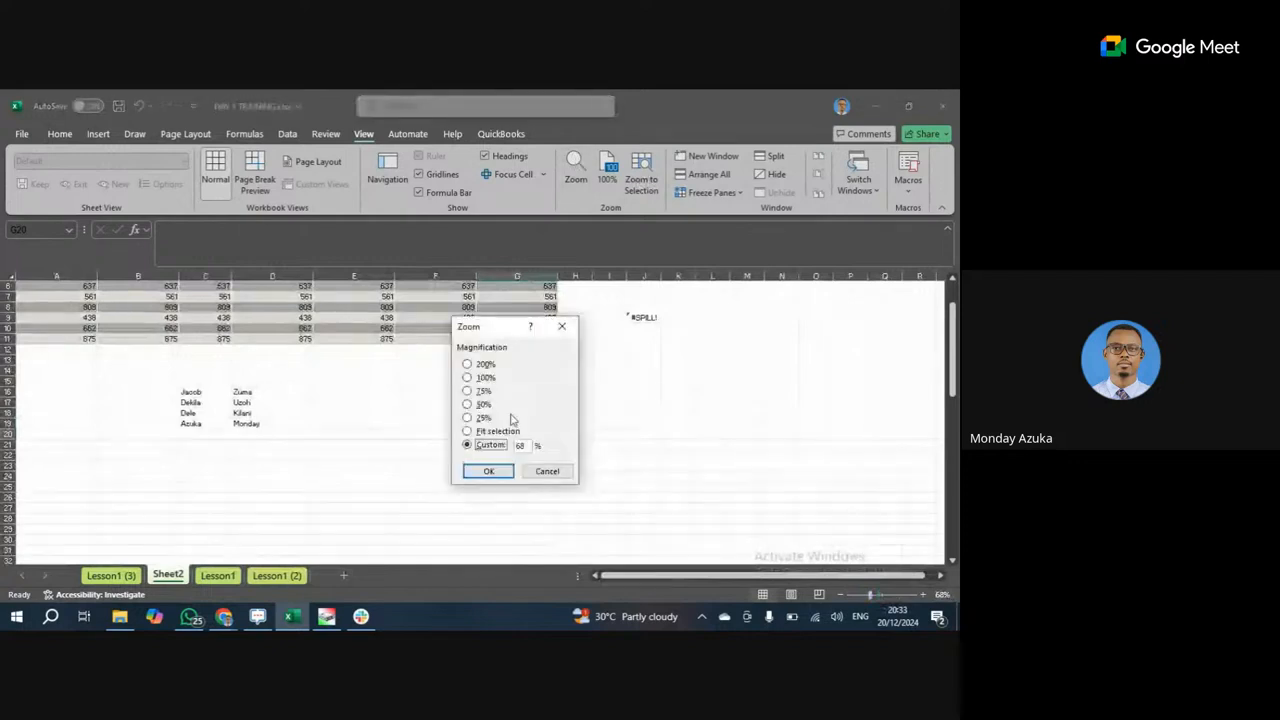
{"action": "left_click", "coordinate": [561, 326]}
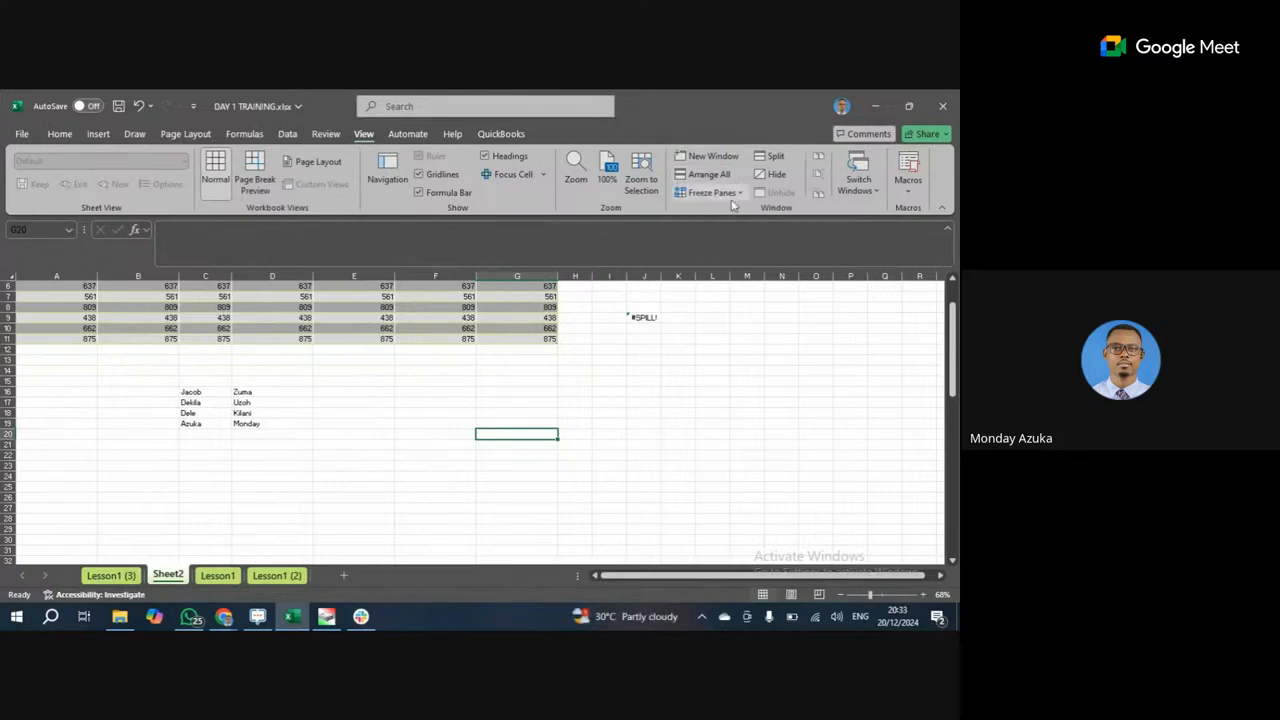
{"action": "left_click", "coordinate": [740, 196]}
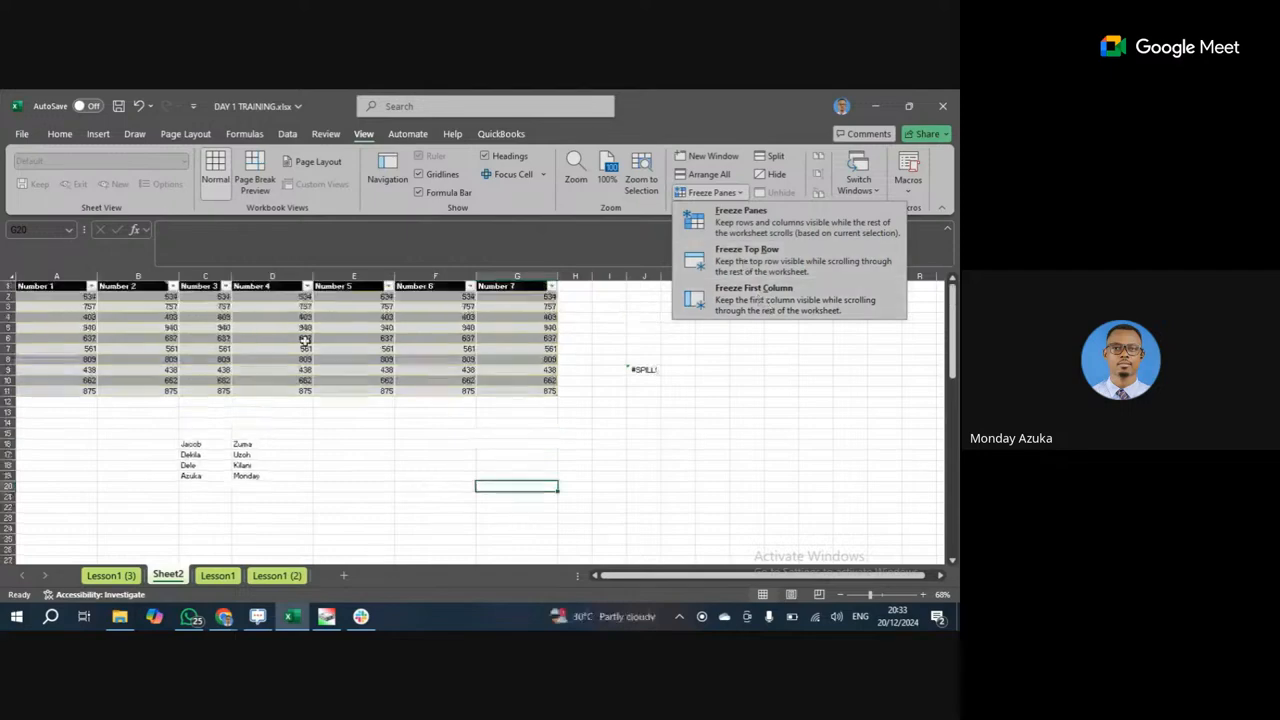
{"action": "scroll", "coordinate": [295, 345], "scroll_direction": "up", "scroll_amount": 2}
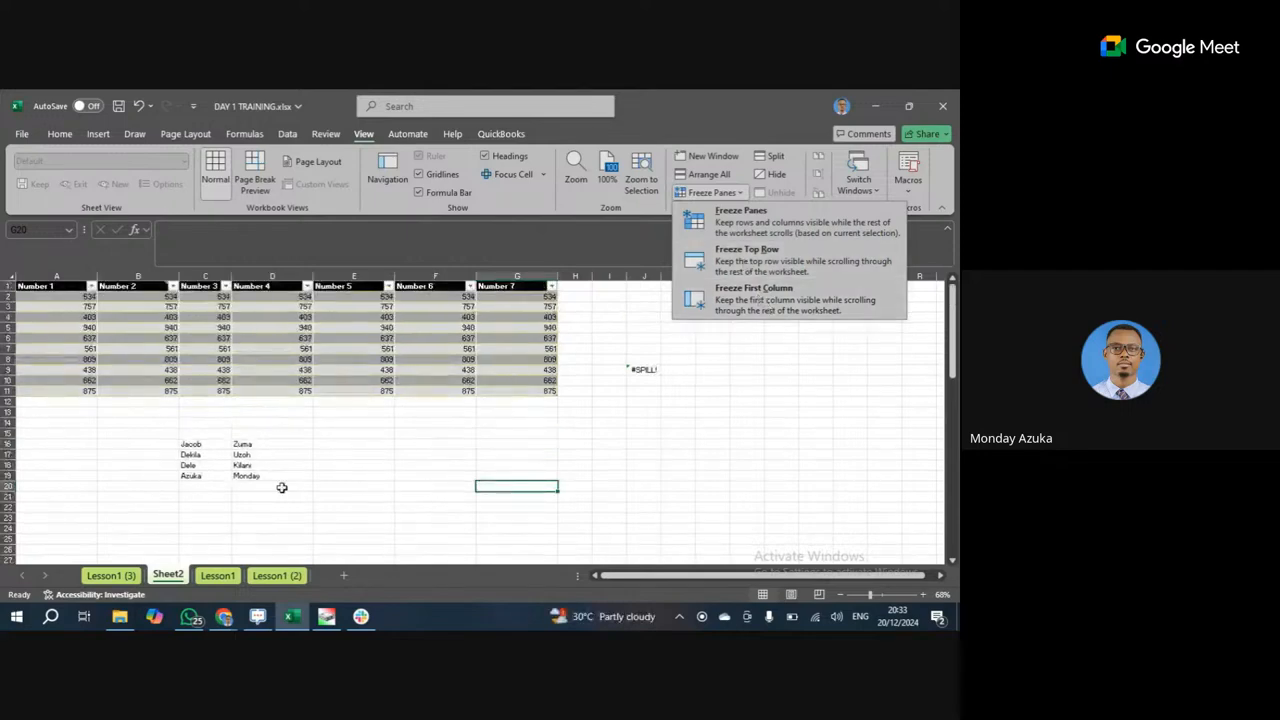
Clear the stray names in rows 13–28 and the #SPILL! error in columns I:K.
{"action": "left_click", "coordinate": [320, 430]}
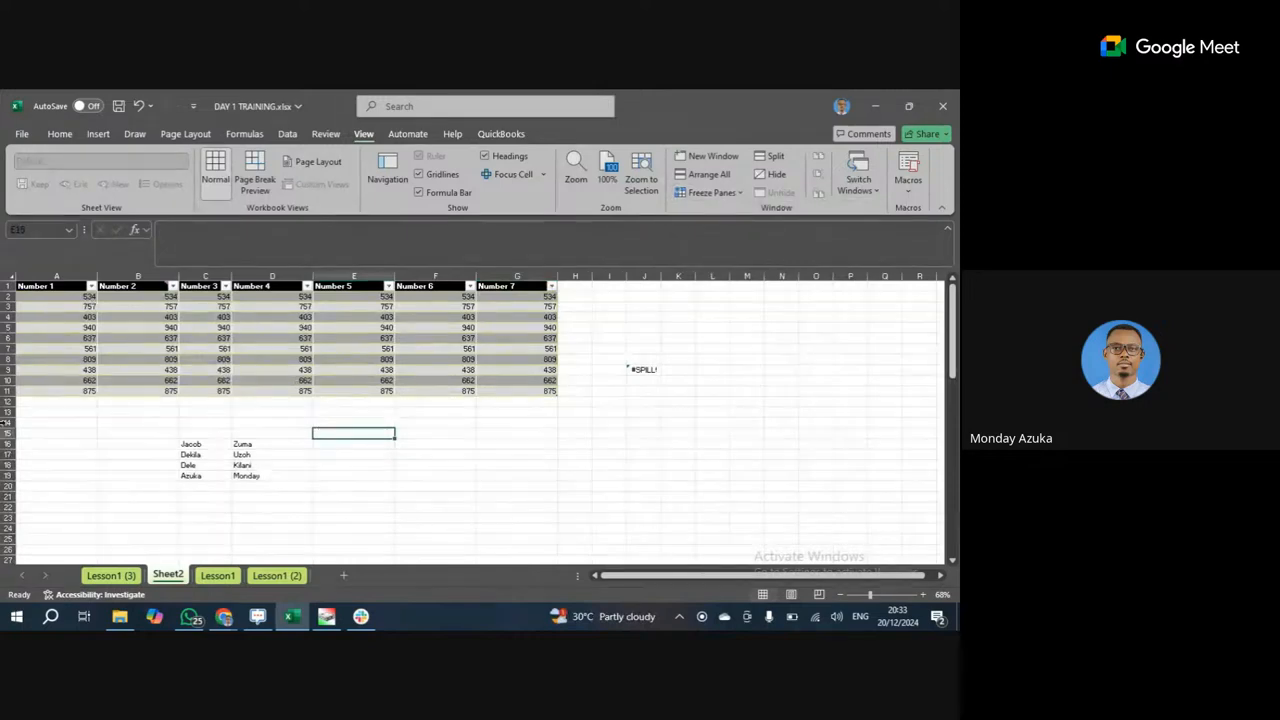
{"action": "left_click_drag", "start_coordinate": [8, 418], "coordinate": [14, 580]}
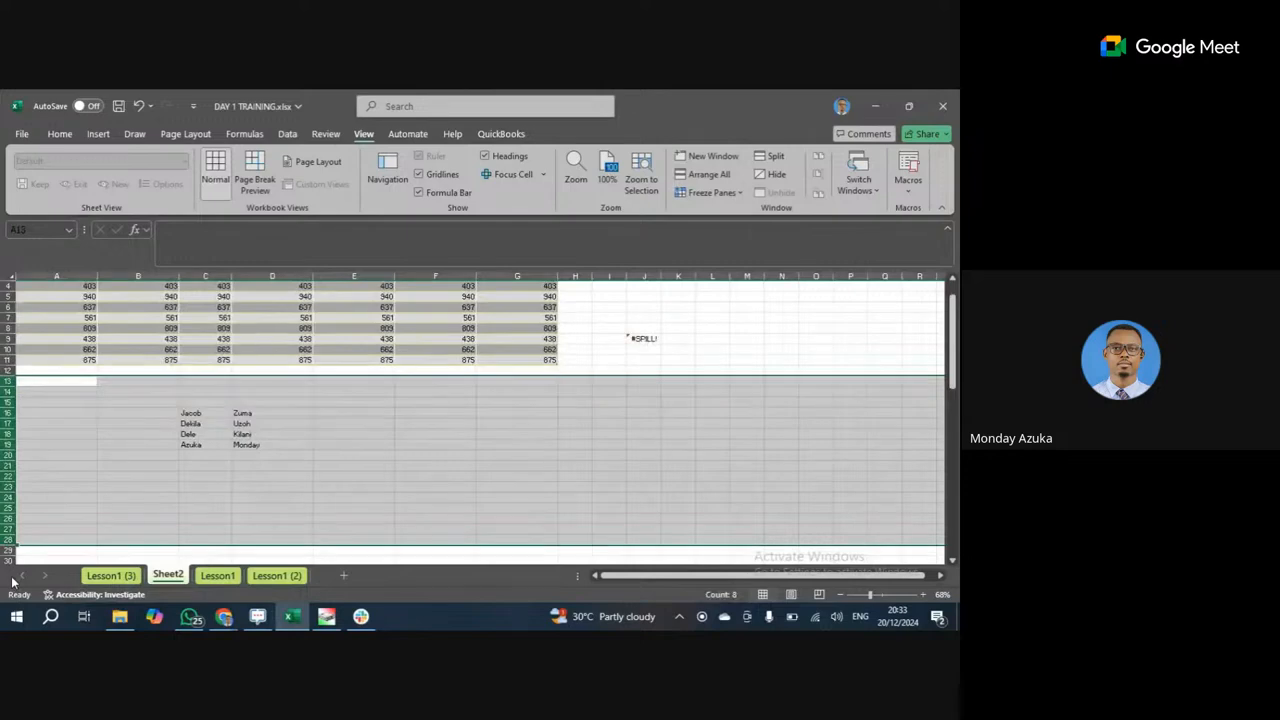
{"action": "key", "text": "Delete"}
{"action": "left_click_drag", "start_coordinate": [609, 276], "coordinate": [678, 276]}
{"action": "key", "text": "Delete"}
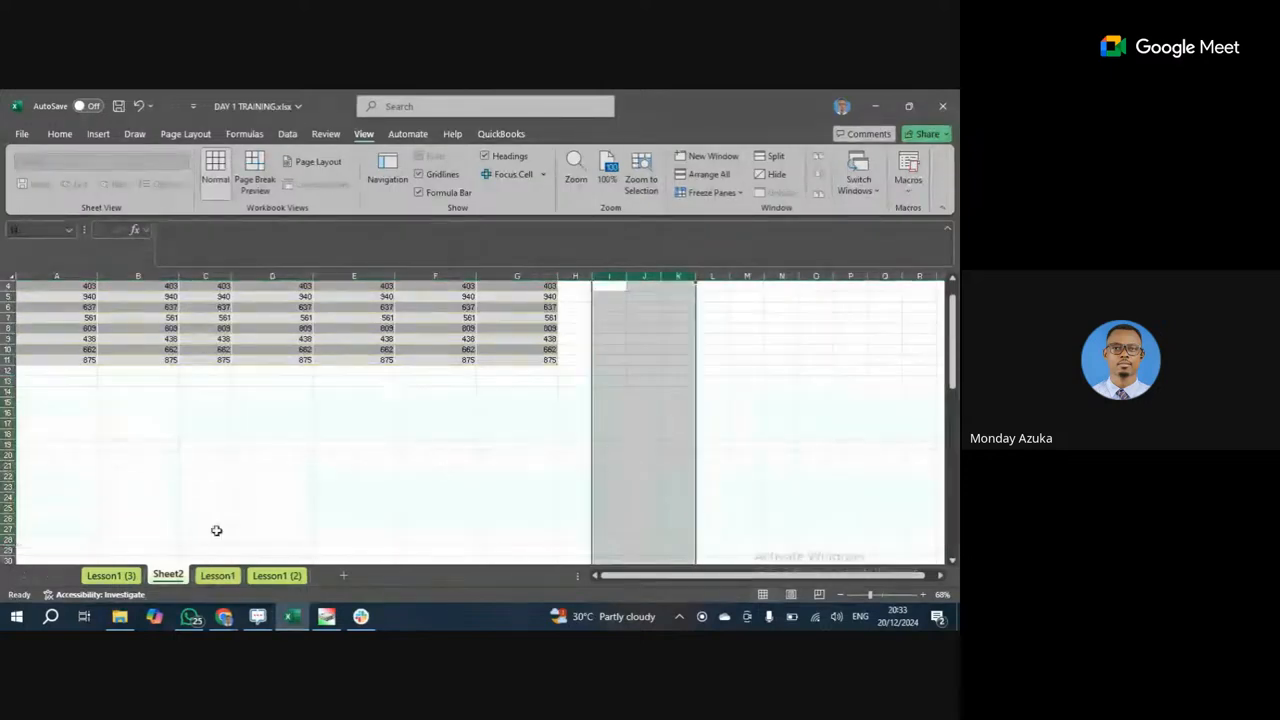
Rename the Sheet2 tab to 'How To Freeze'.
{"action": "double_click", "coordinate": [166, 575]}
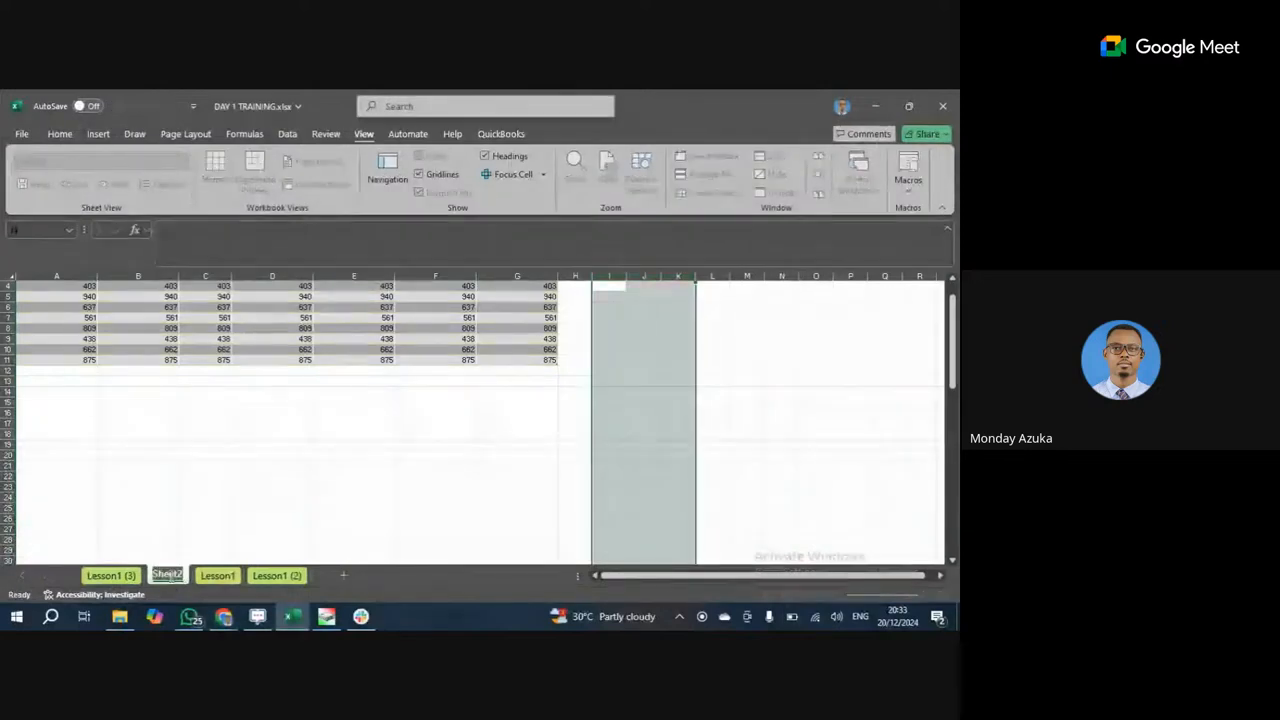
{"action": "type", "text": "Hom"}
{"action": "type", "text": "e"}
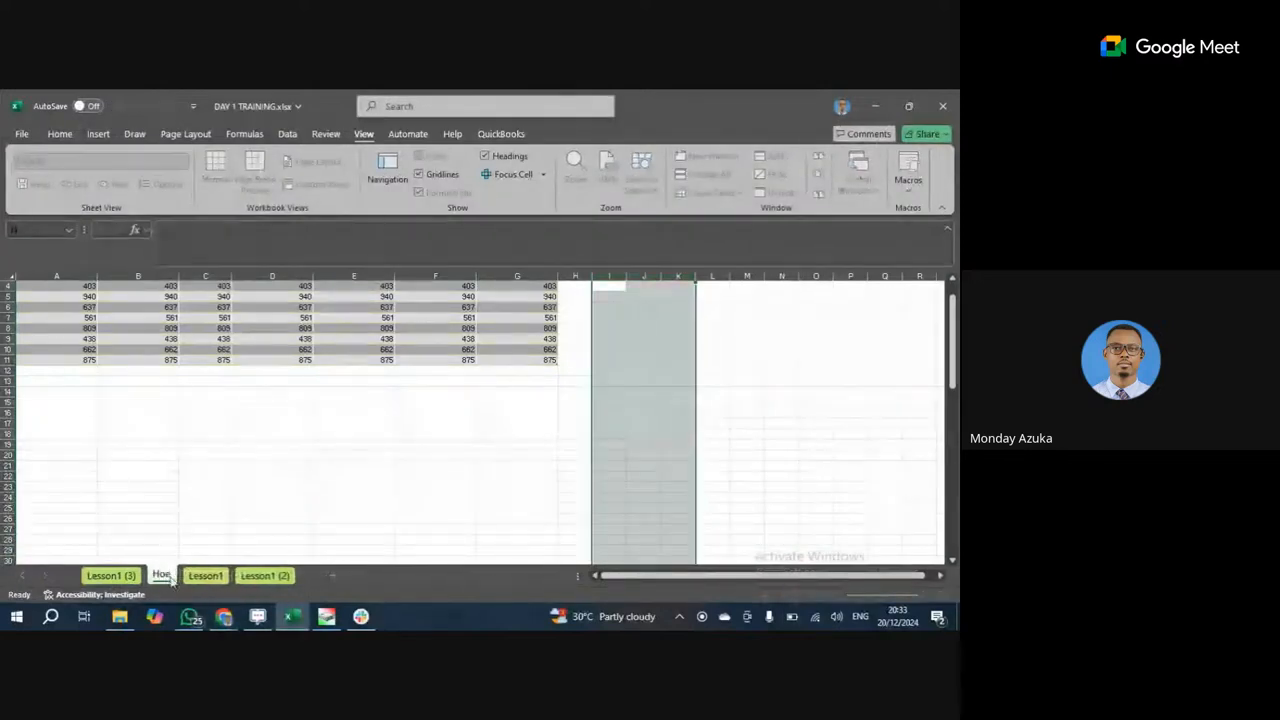
{"action": "key", "text": "Return"}
{"action": "type", "text": "To"}
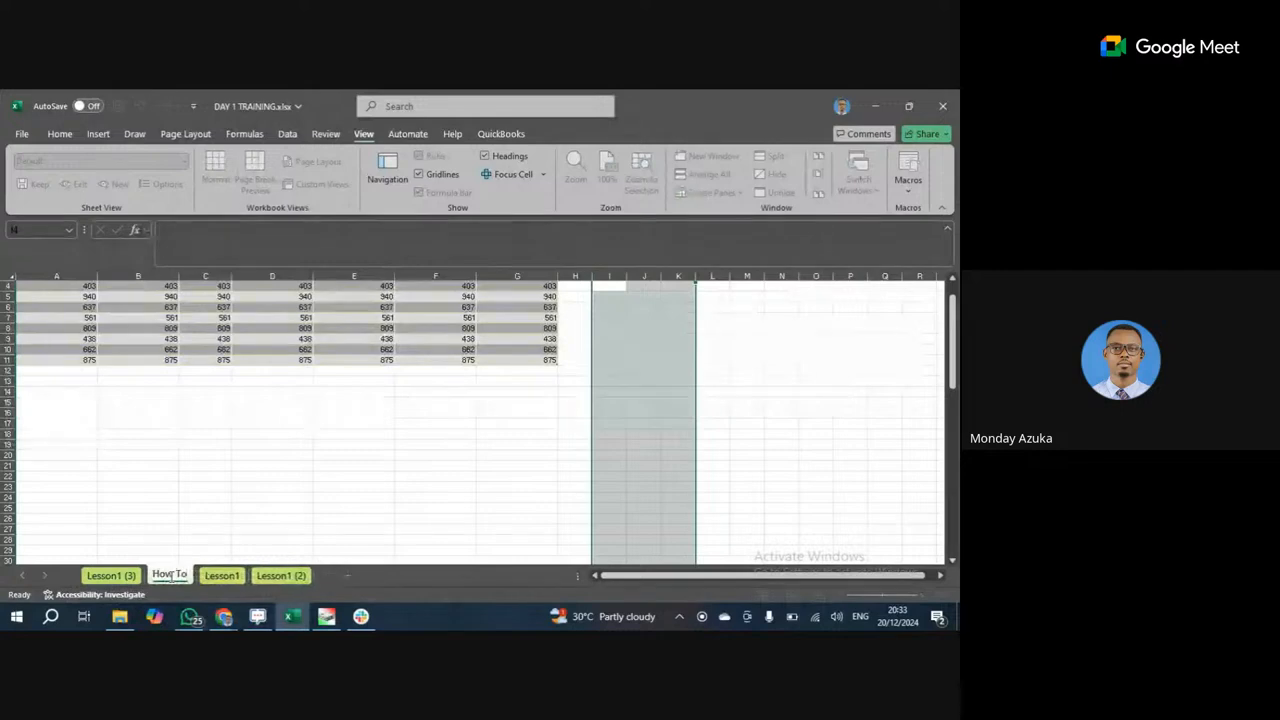
{"action": "type", "text": " Free"}
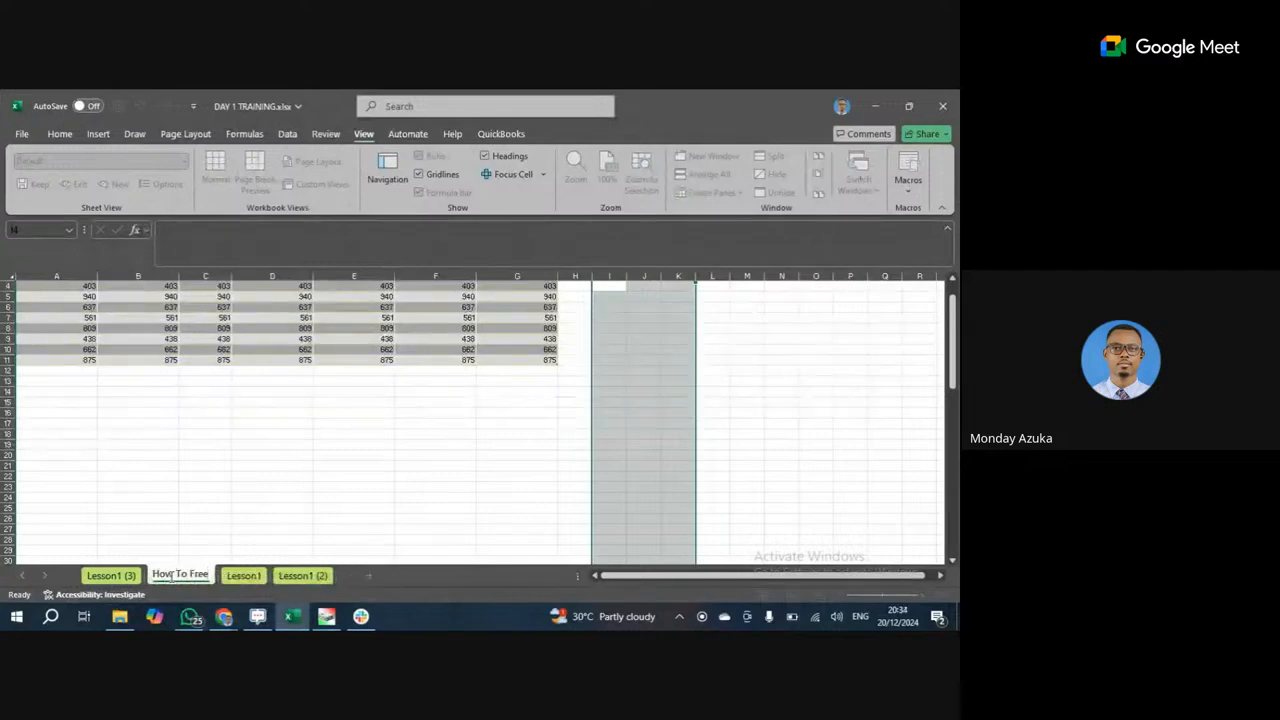
{"action": "type", "text": "ze"}
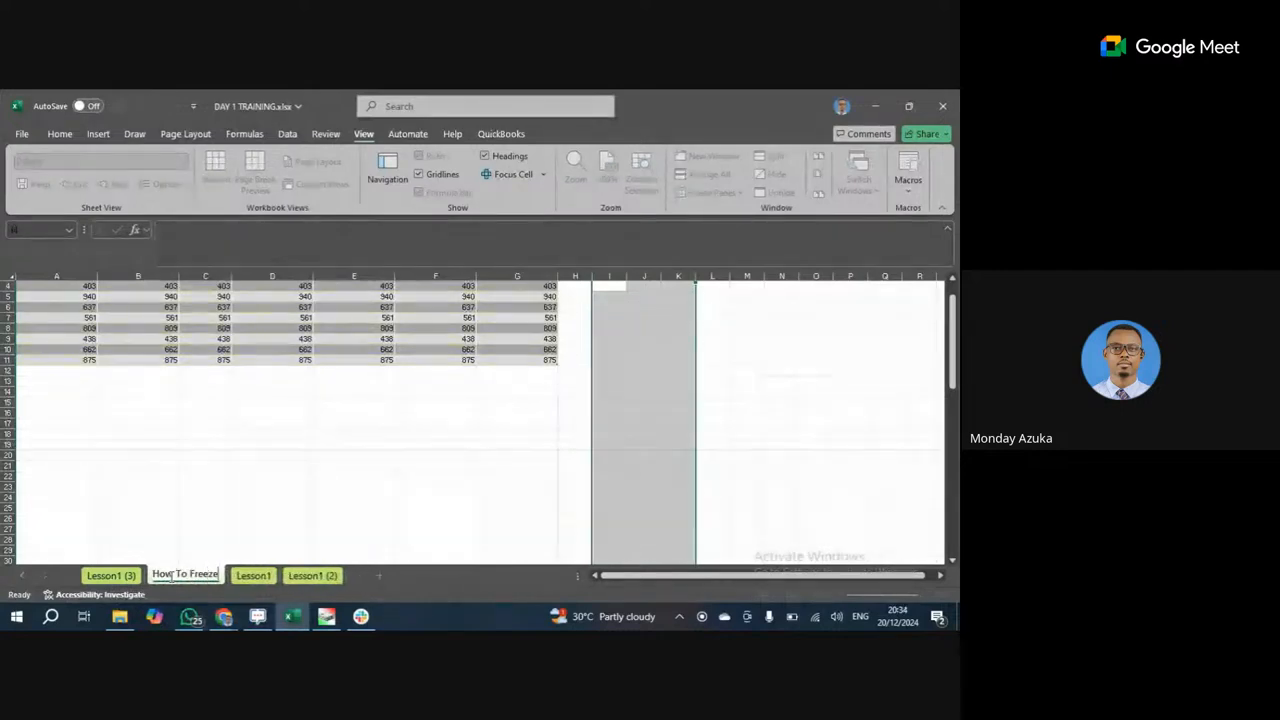
{"action": "left_click", "coordinate": [222, 338]}
{"action": "left_click", "coordinate": [240, 443]}
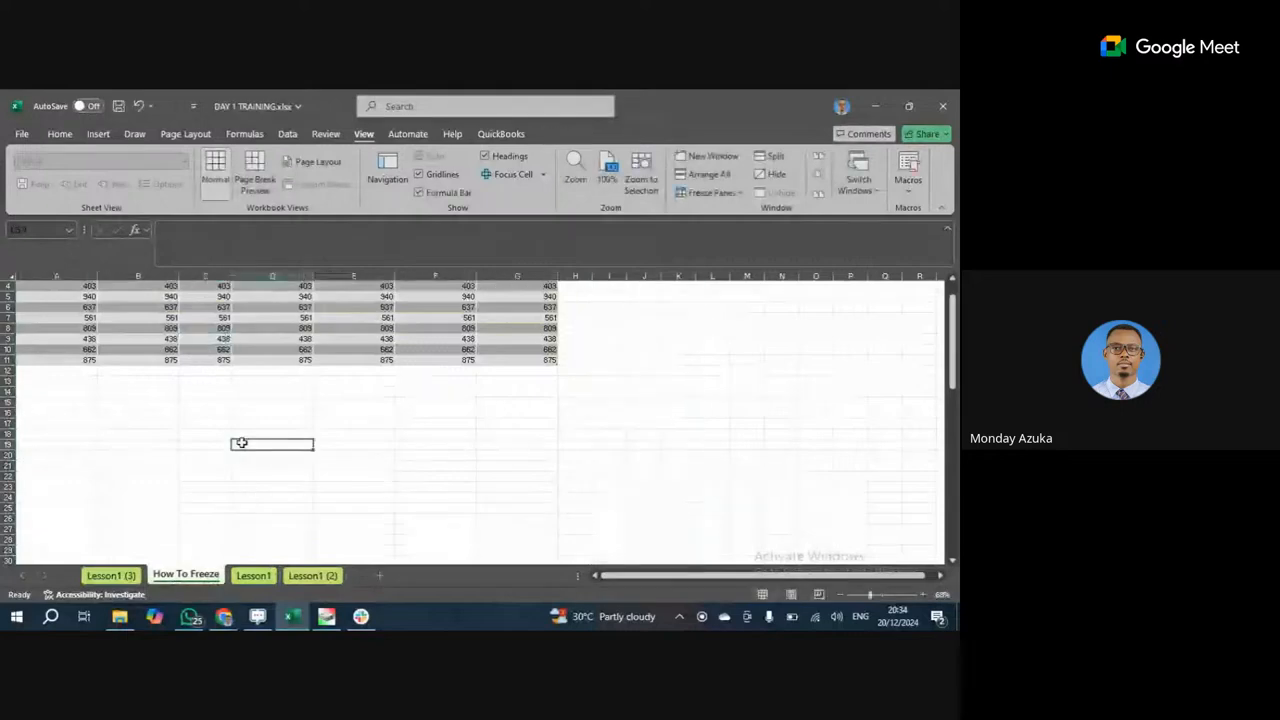
{"action": "scroll", "coordinate": [241, 430], "scroll_direction": "up", "scroll_amount": 1}
Extend the Number table down to row 24 as a continued series from its last rows.
{"action": "left_click", "coordinate": [210, 317]}
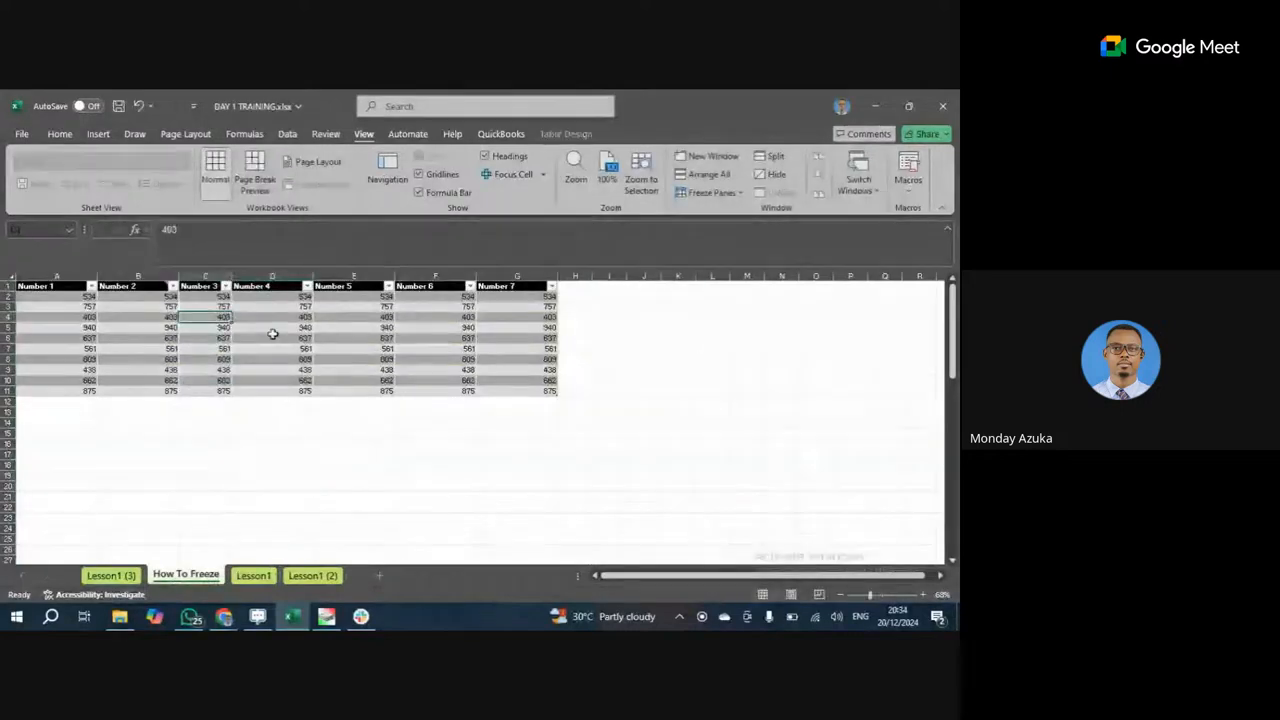
{"action": "left_click_drag", "start_coordinate": [84, 359], "coordinate": [538, 385]}
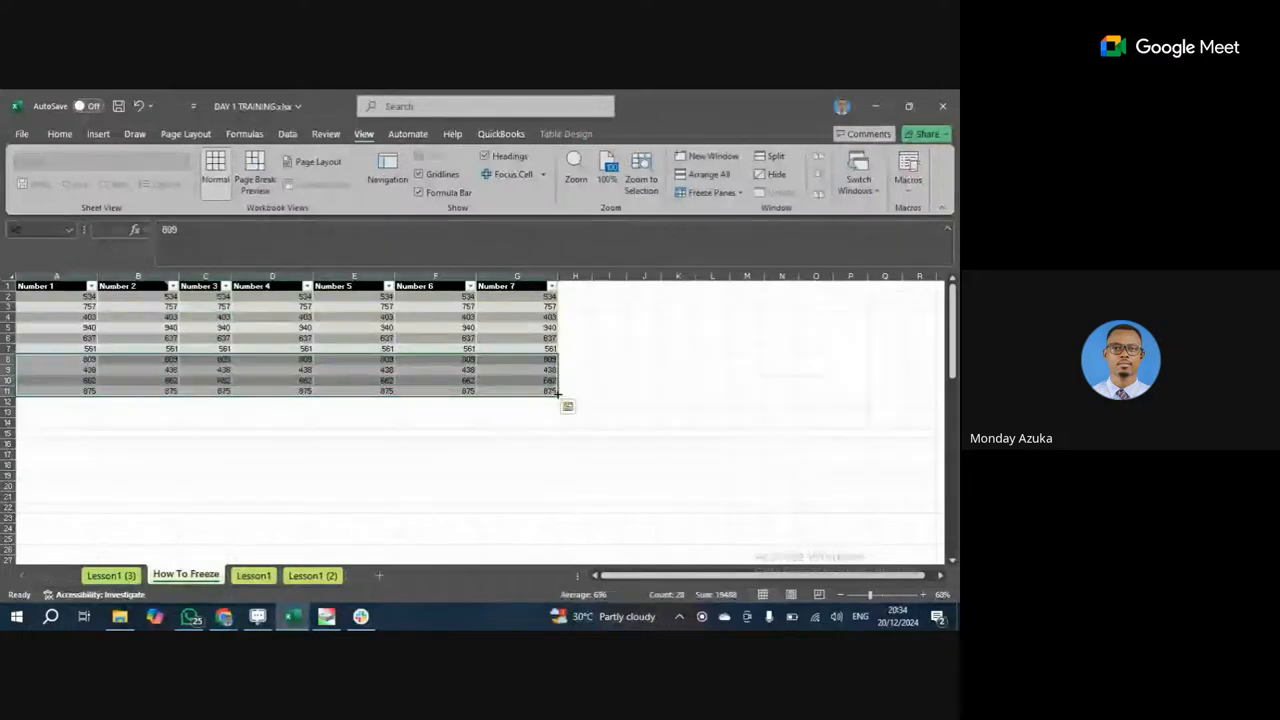
{"action": "left_click_drag", "start_coordinate": [557, 394], "coordinate": [557, 528]}
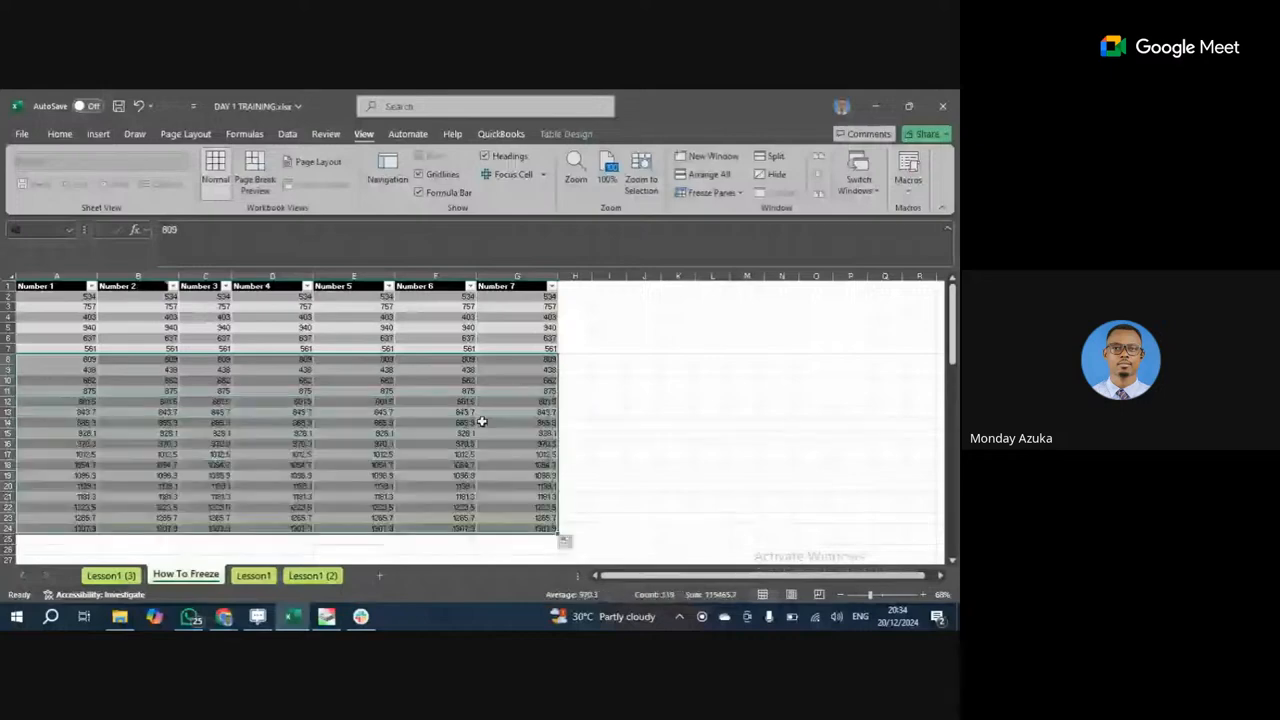
{"action": "left_click", "coordinate": [272, 370]}
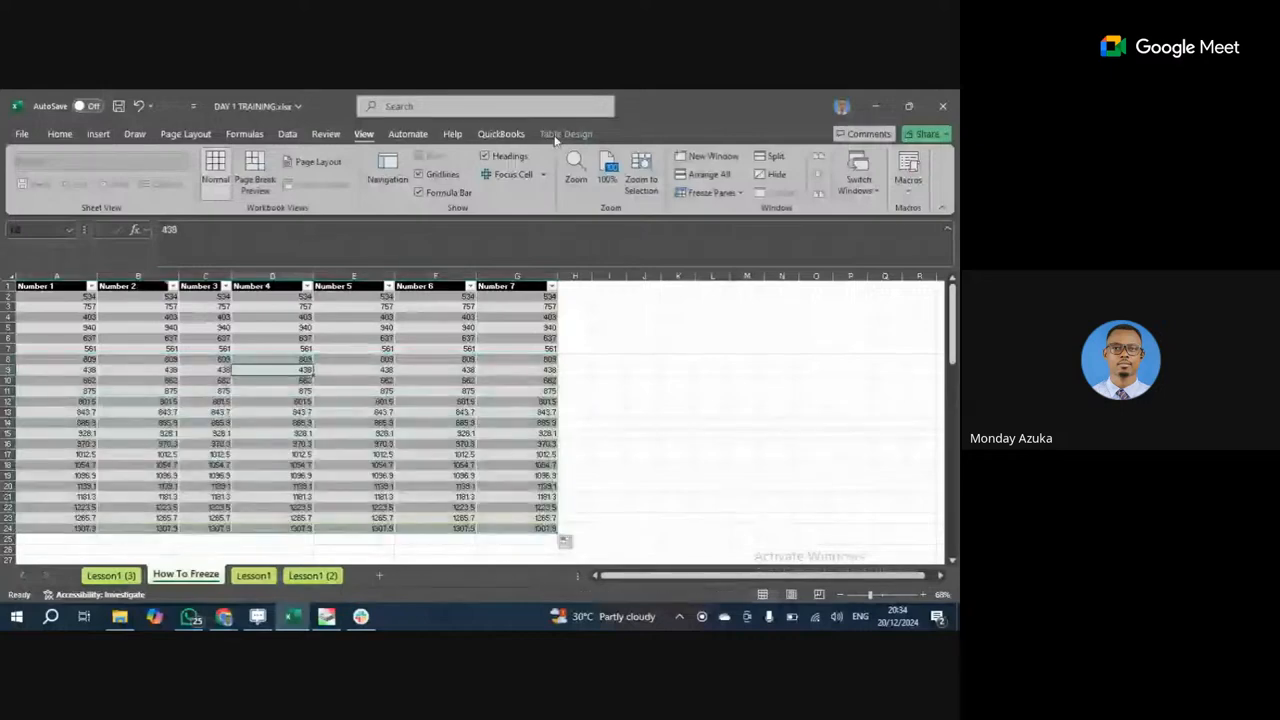
Apply a black-header, grey-banded style from the Table Styles gallery.
{"action": "left_click", "coordinate": [556, 136]}
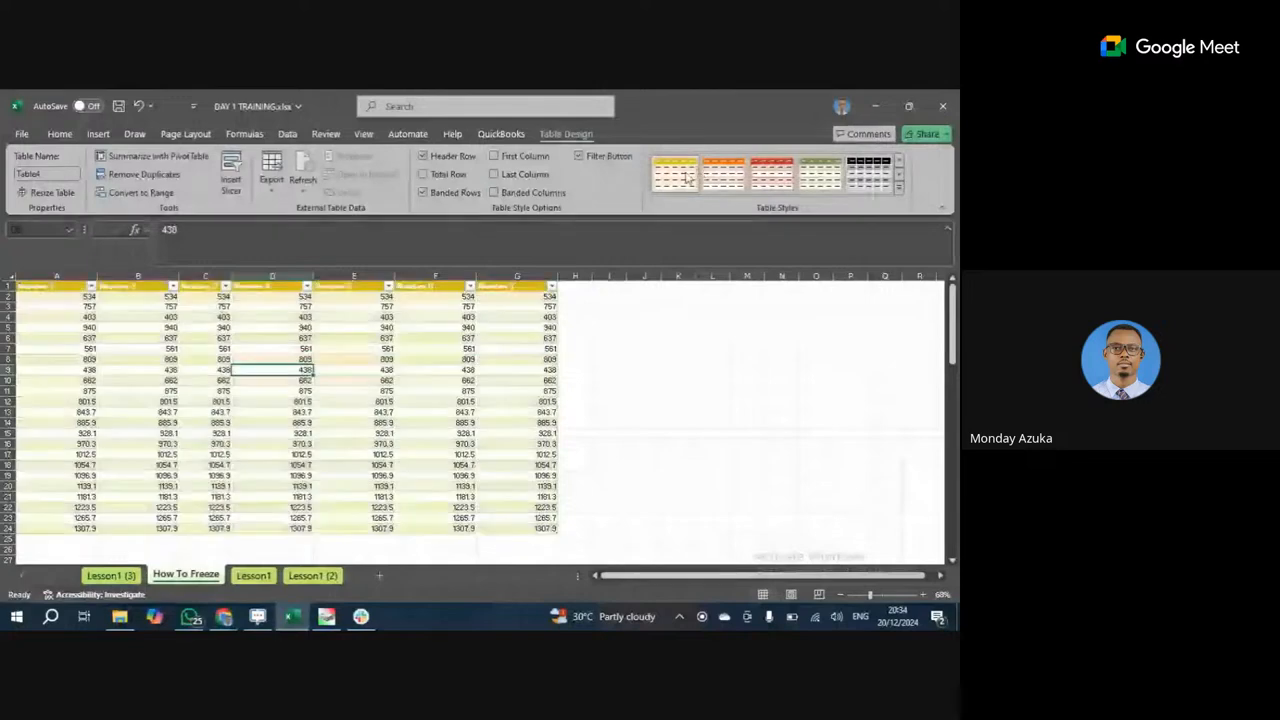
{"action": "left_click", "coordinate": [897, 187]}
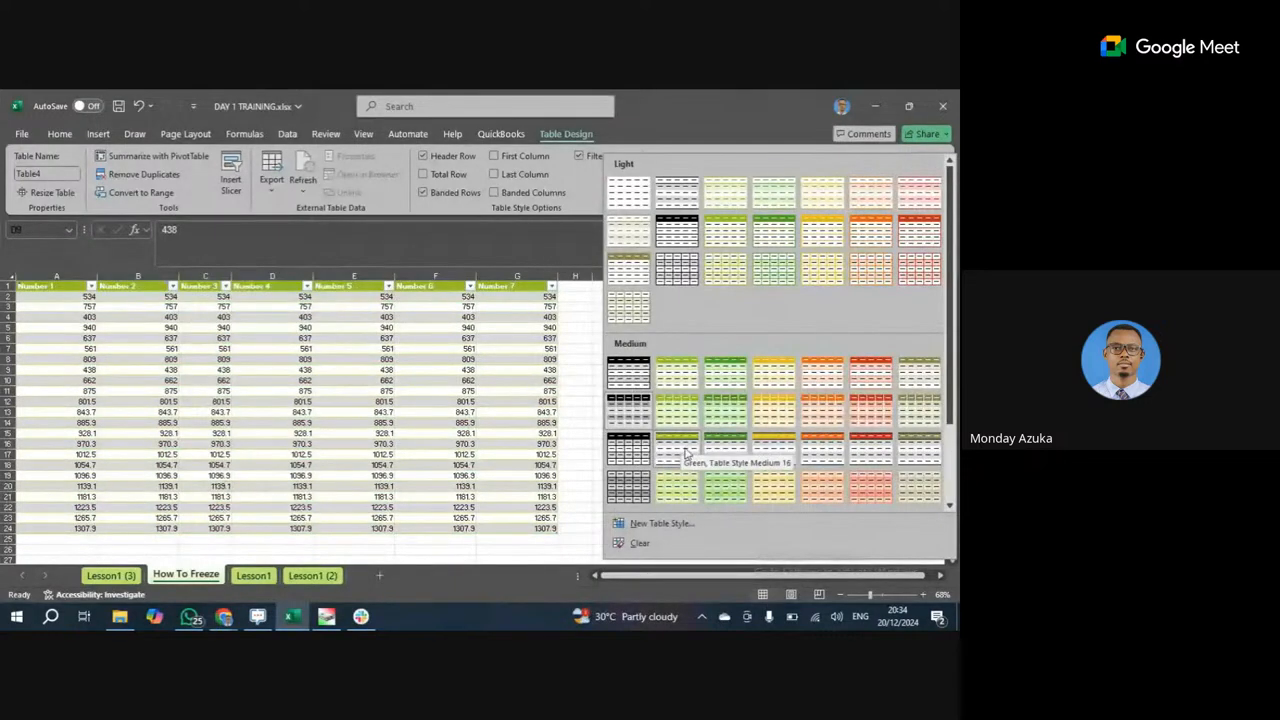
{"action": "left_click", "coordinate": [628, 450]}
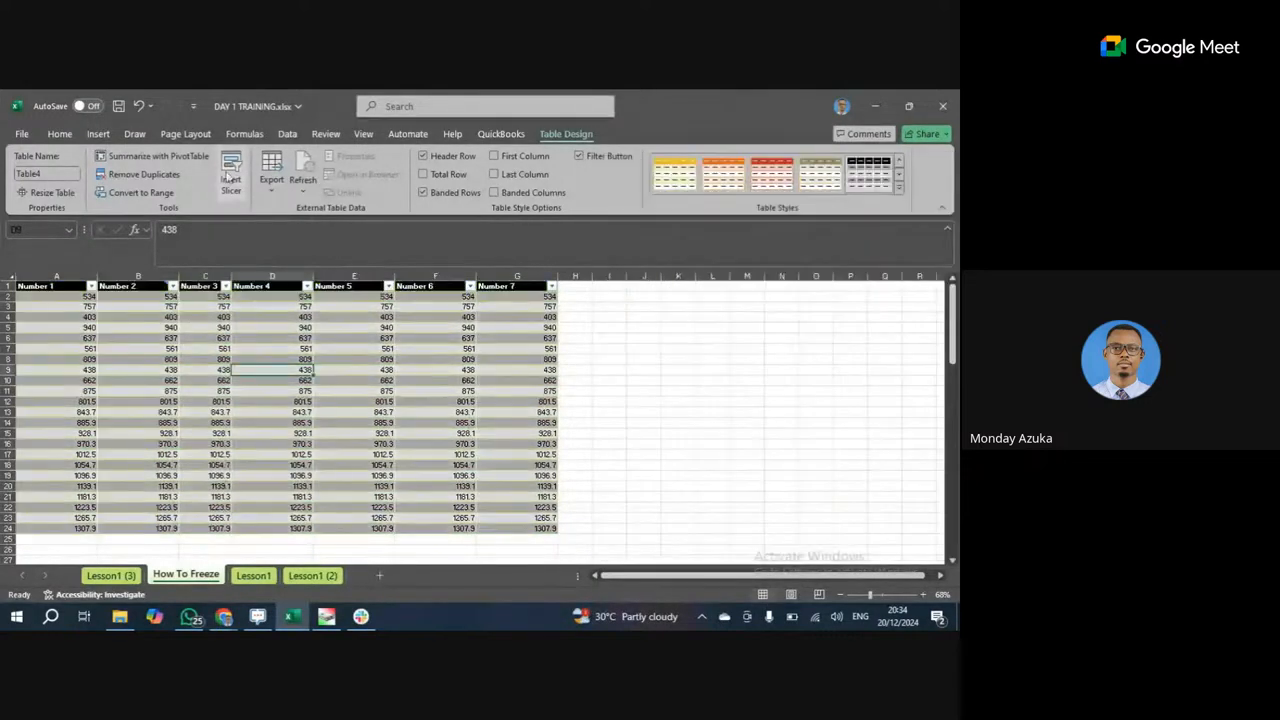
Convert the table to a normal range and fill header row 1 dark blue.
{"action": "left_click", "coordinate": [139, 192]}
{"action": "left_click", "coordinate": [449, 389]}
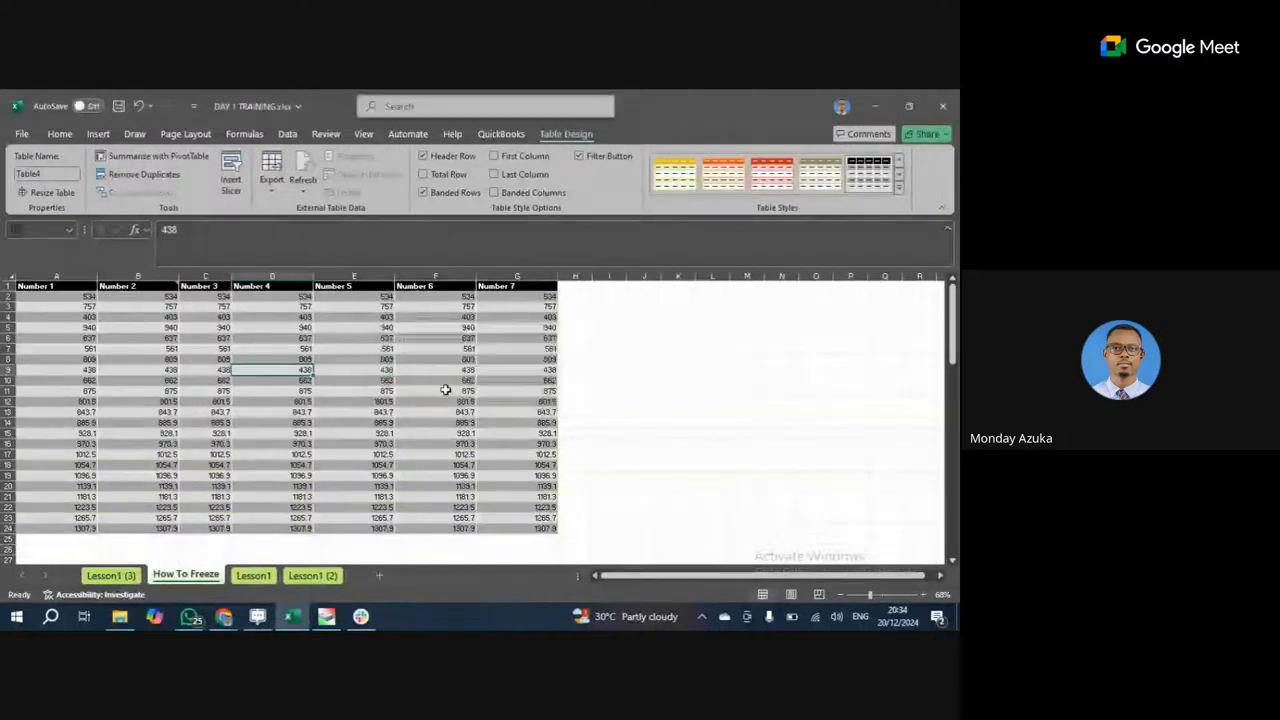
{"action": "left_click", "coordinate": [42, 286]}
{"action": "left_click", "coordinate": [7, 286]}
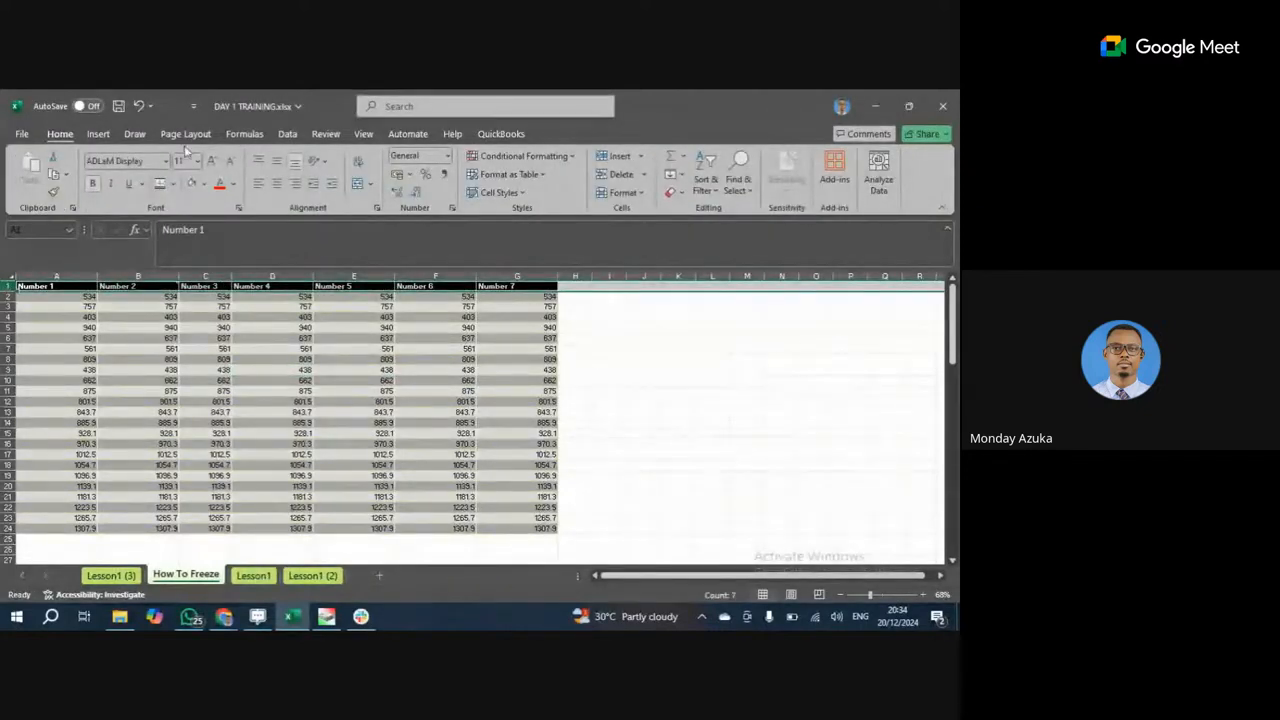
{"action": "left_click_drag", "start_coordinate": [520, 287], "coordinate": [35, 287]}
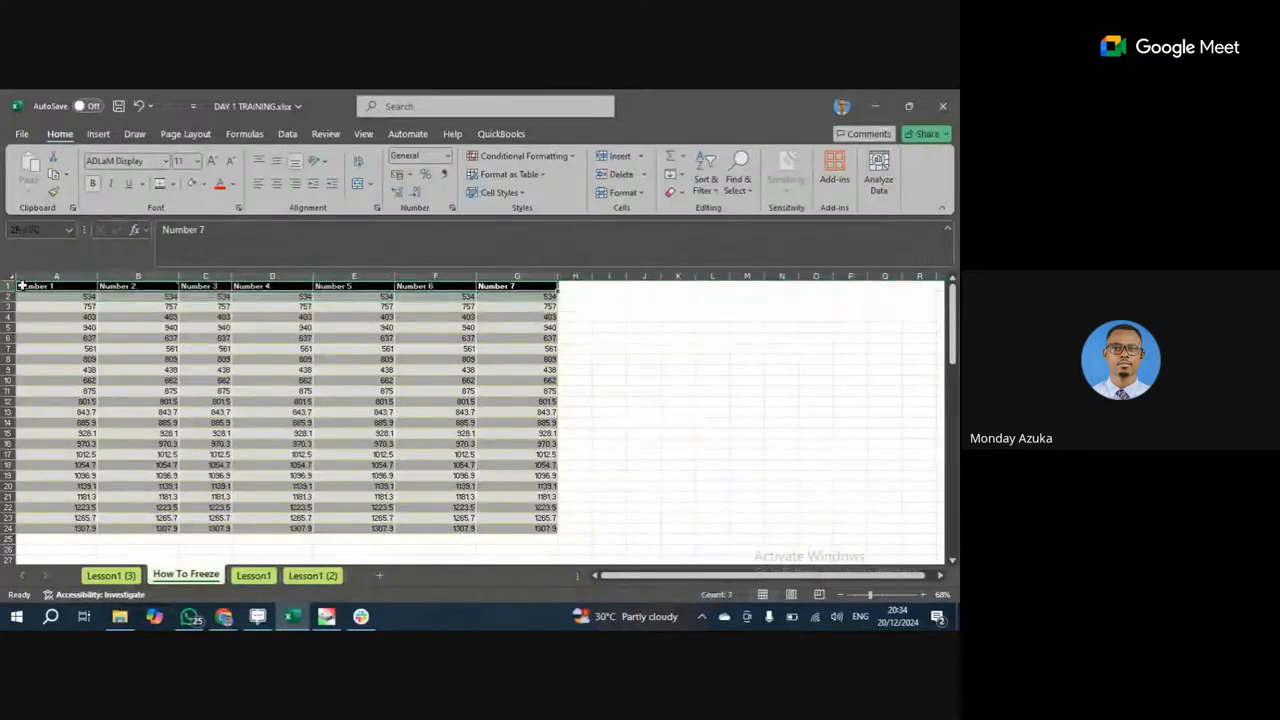
{"action": "left_click", "coordinate": [204, 184]}
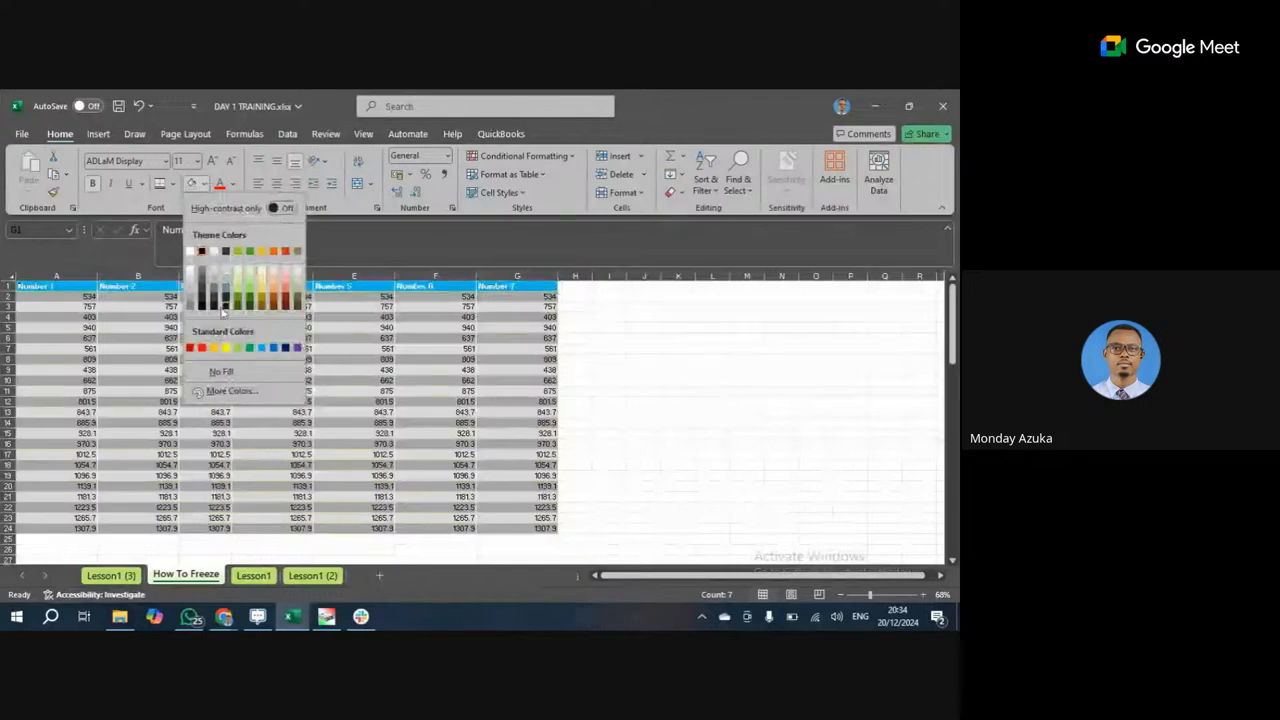
{"action": "left_click", "coordinate": [283, 349]}
{"action": "left_click", "coordinate": [285, 351]}
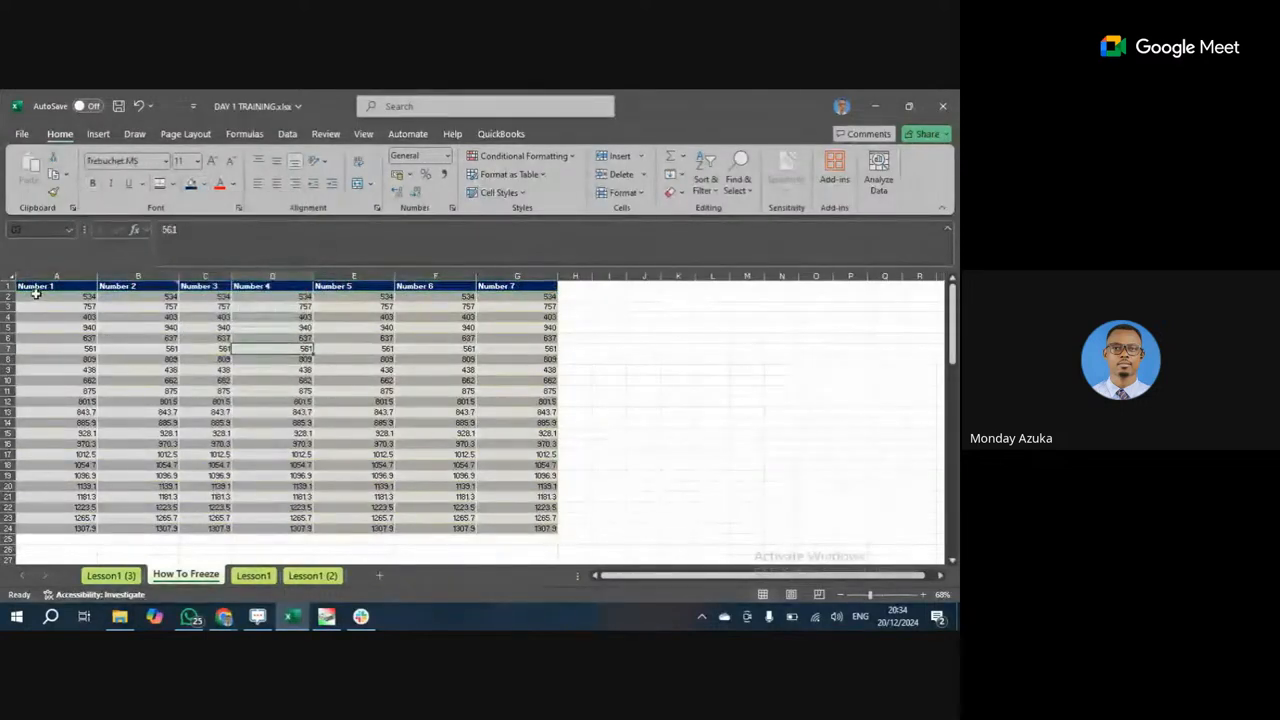
Fill the data cells A2:G24 with light grey-blue.
{"action": "left_click_drag", "start_coordinate": [35, 294], "coordinate": [539, 530]}
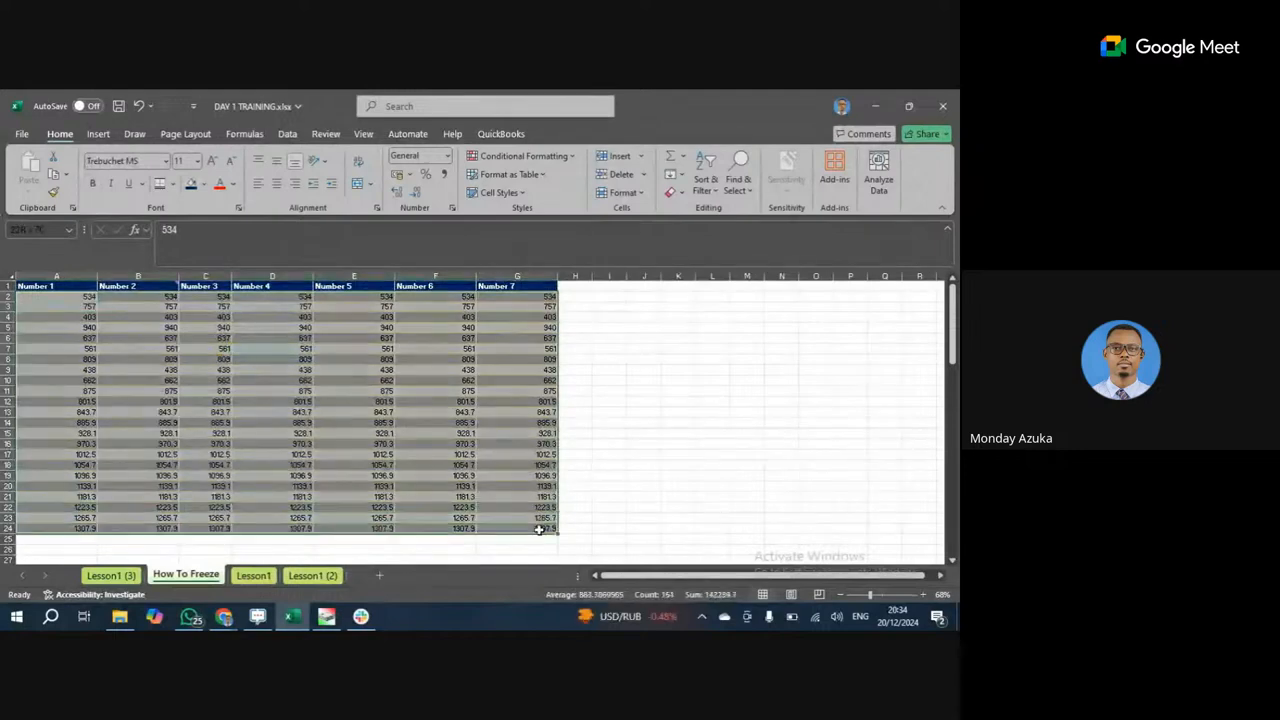
{"action": "left_click", "coordinate": [204, 185]}
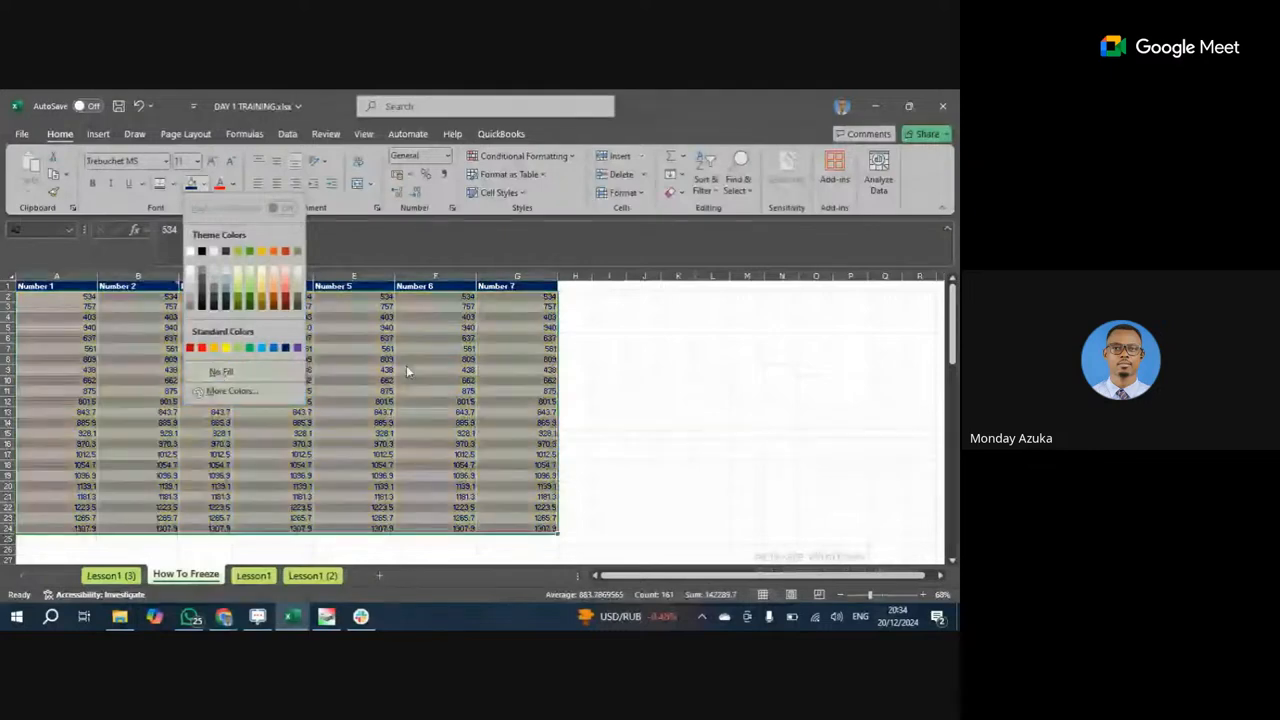
{"action": "left_click", "coordinate": [220, 372]}
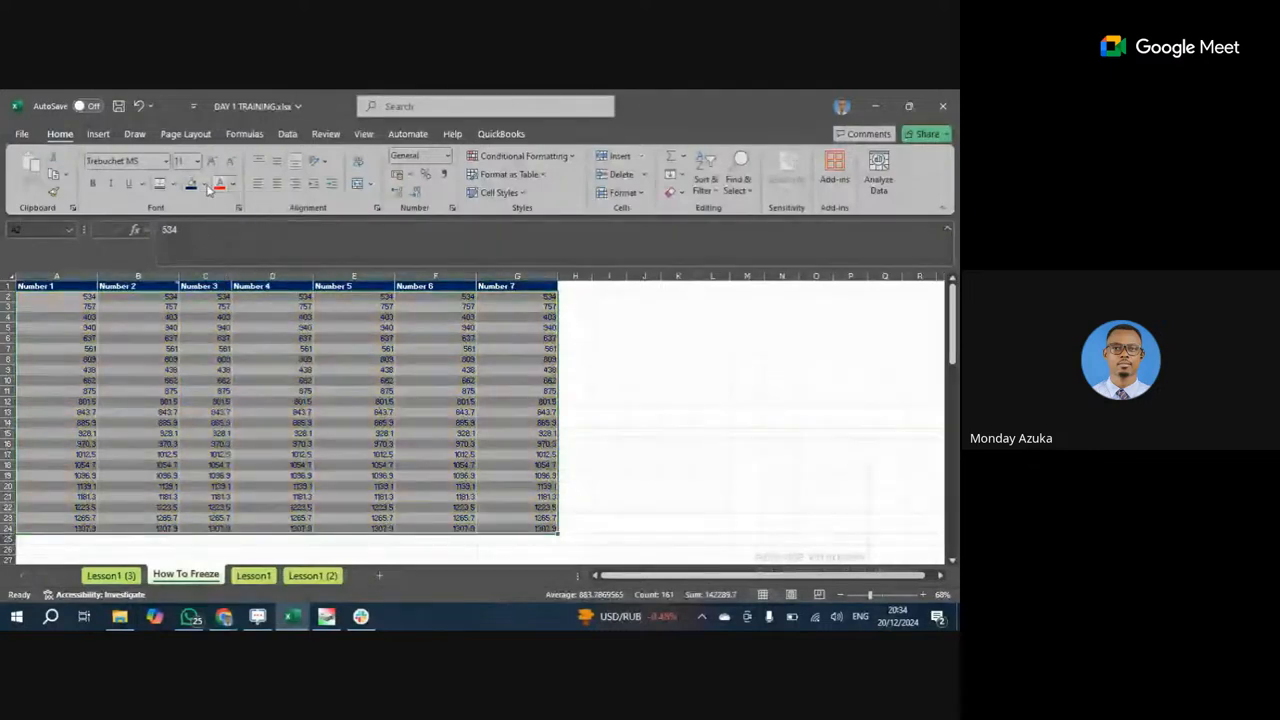
{"action": "left_click", "coordinate": [204, 185]}
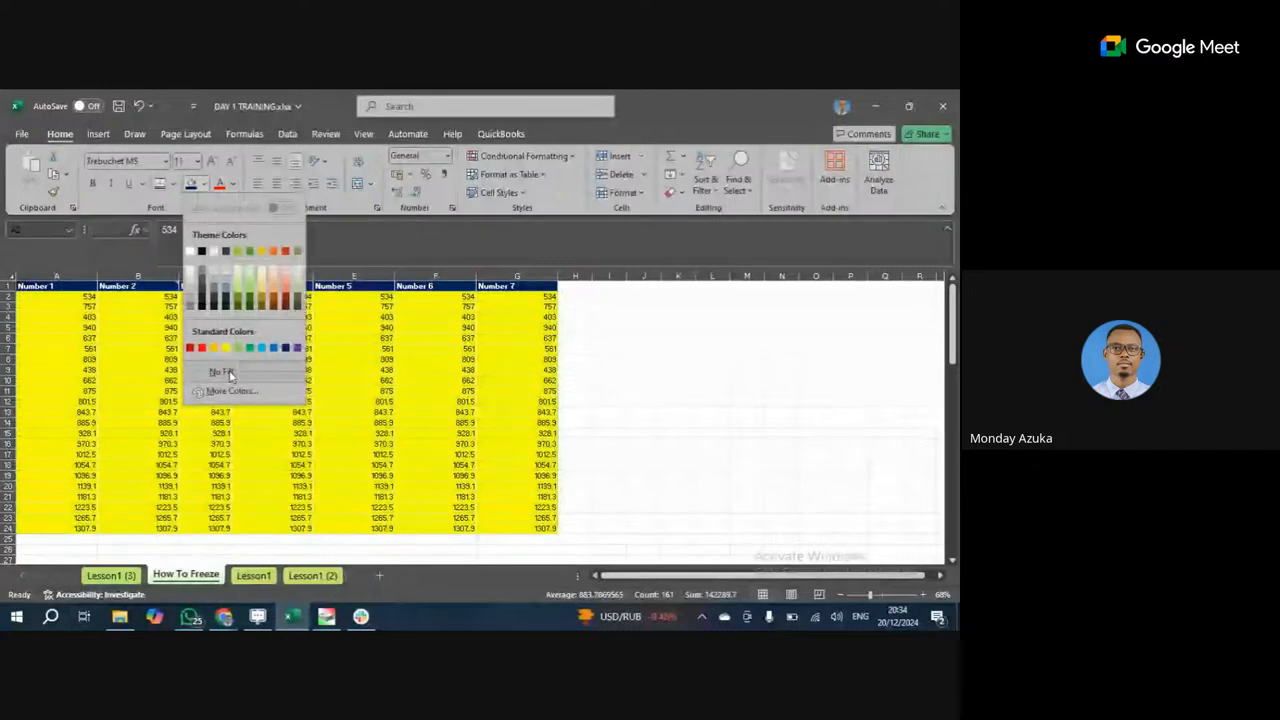
{"action": "left_click", "coordinate": [222, 269]}
{"action": "left_click", "coordinate": [373, 391]}
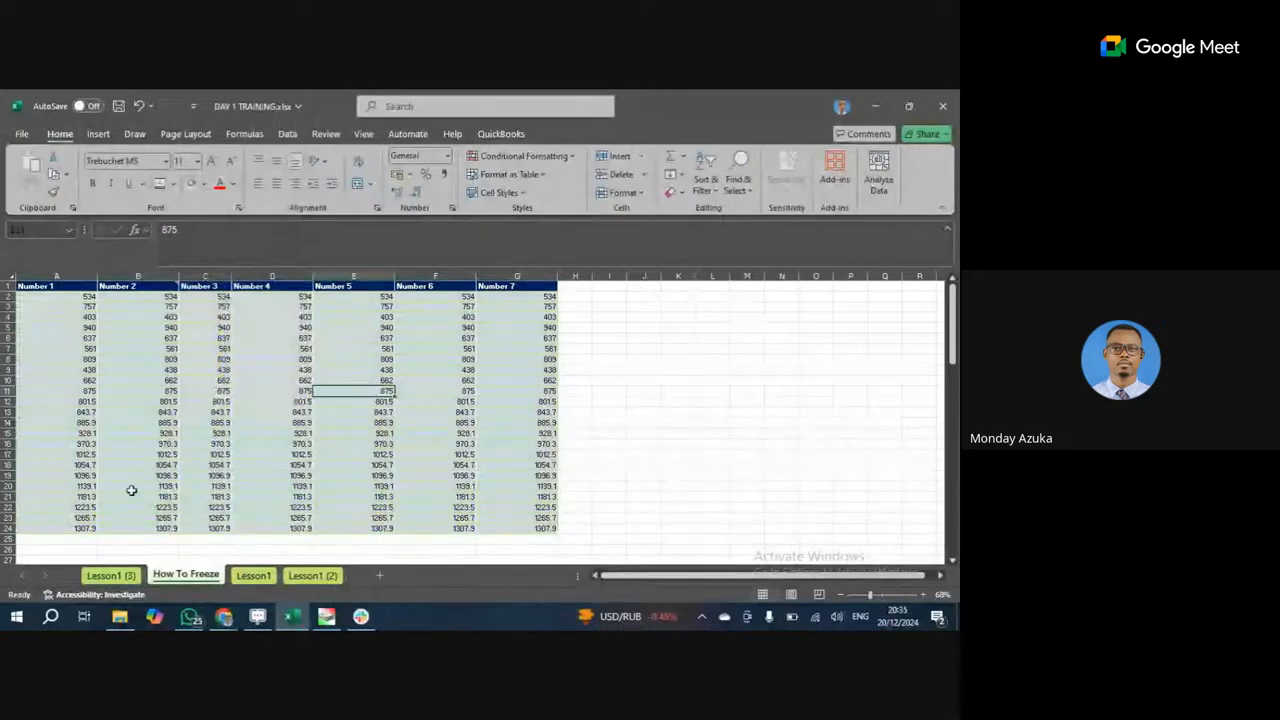
Browse the Number data, selecting C19, B11, D9 and D7, and bring up the freeze-pane options.
{"action": "scroll", "coordinate": [129, 488], "scroll_direction": "down", "scroll_amount": 2}
{"action": "scroll", "coordinate": [130, 488], "scroll_direction": "up", "scroll_amount": 2}
{"action": "left_click", "coordinate": [205, 465]}
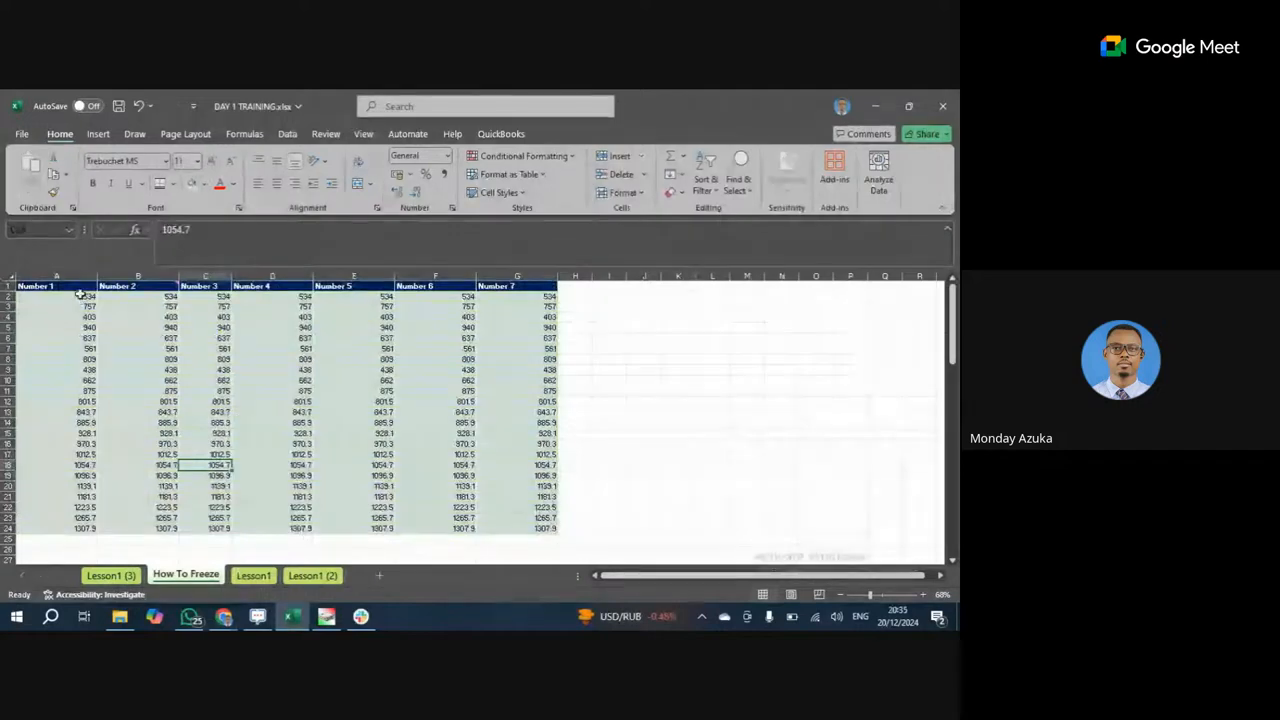
{"action": "left_click", "coordinate": [110, 391]}
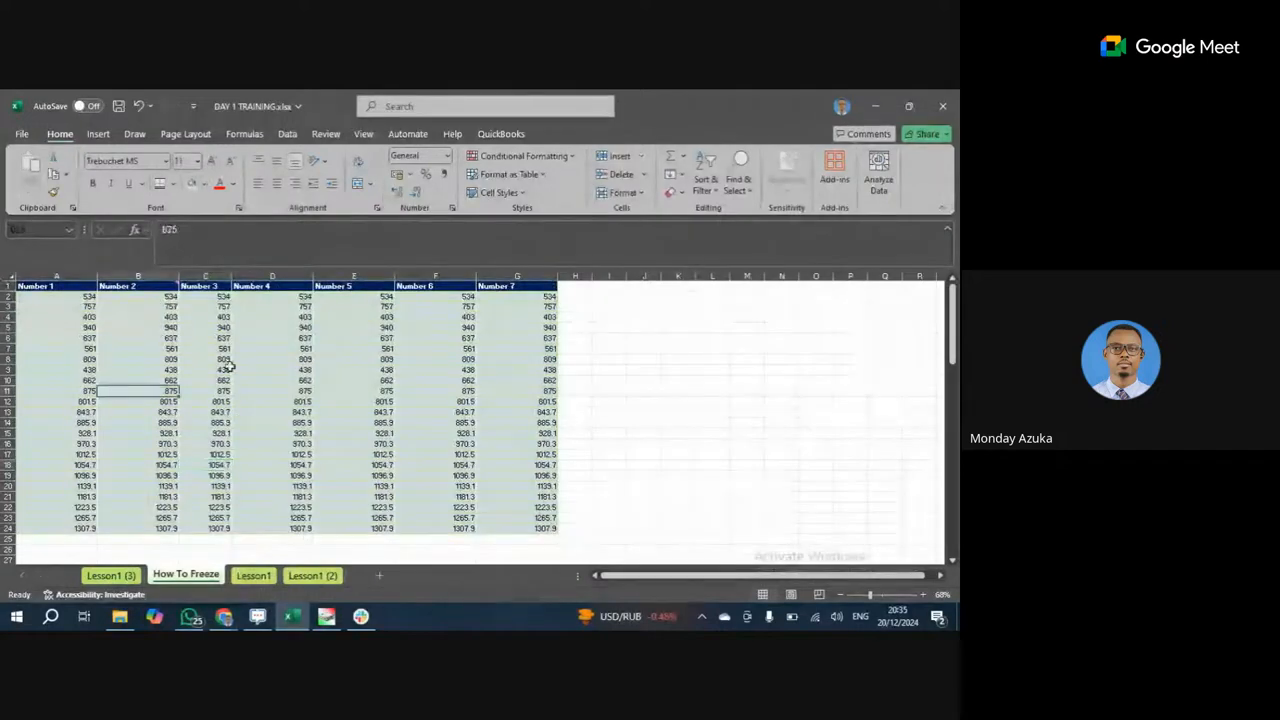
{"action": "left_click", "coordinate": [234, 369]}
{"action": "scroll", "coordinate": [233, 370], "scroll_direction": "down", "scroll_amount": 1}
{"action": "scroll", "coordinate": [233, 370], "scroll_direction": "up", "scroll_amount": 1}
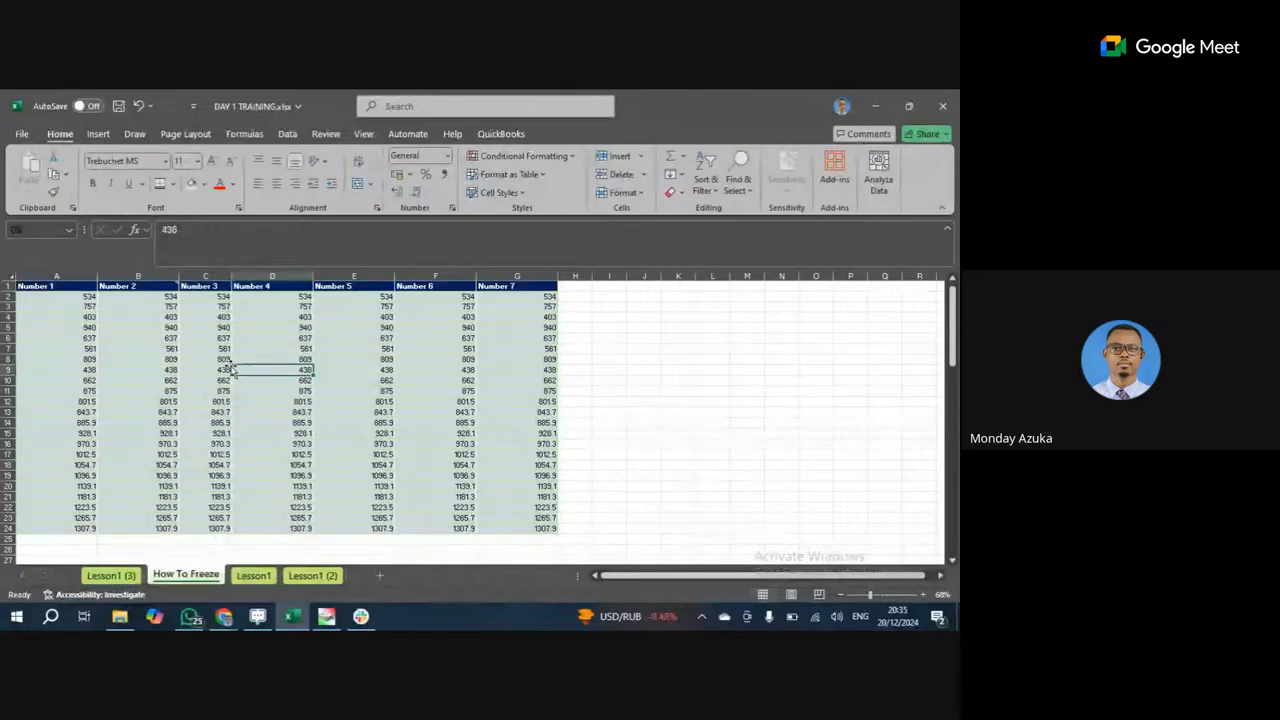
{"action": "left_click", "coordinate": [266, 349]}
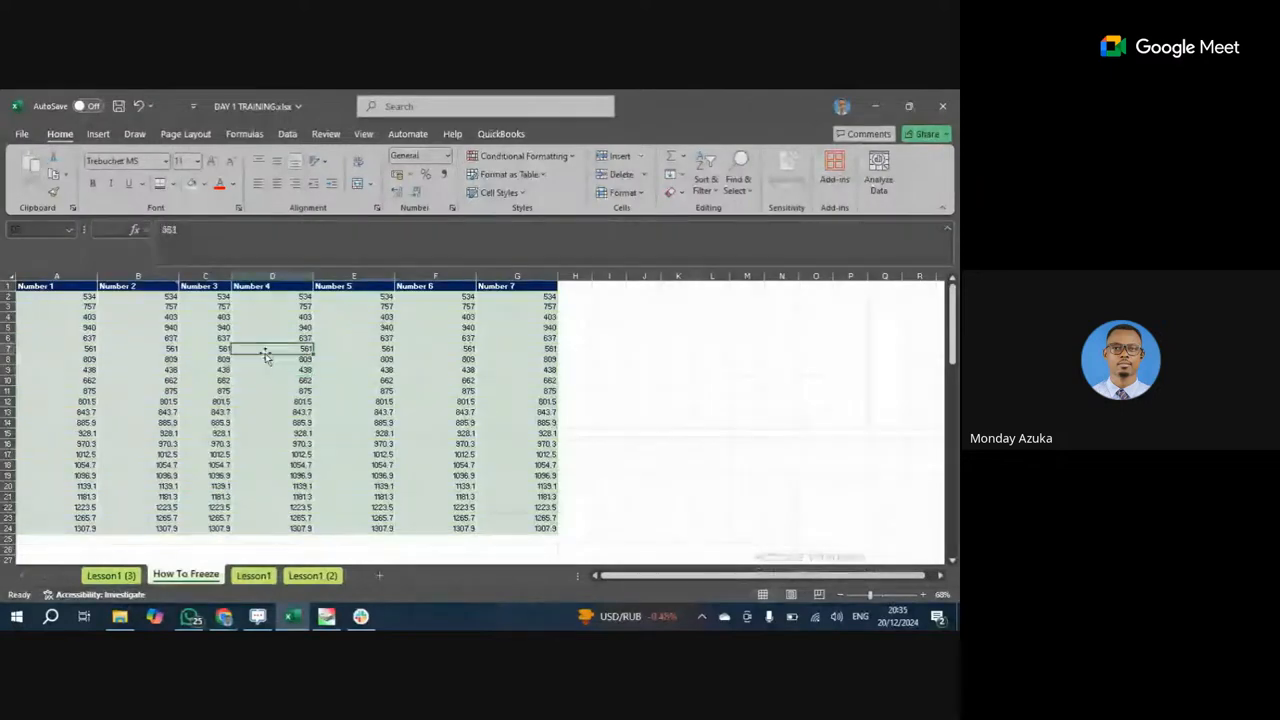
{"action": "left_click", "coordinate": [363, 133]}
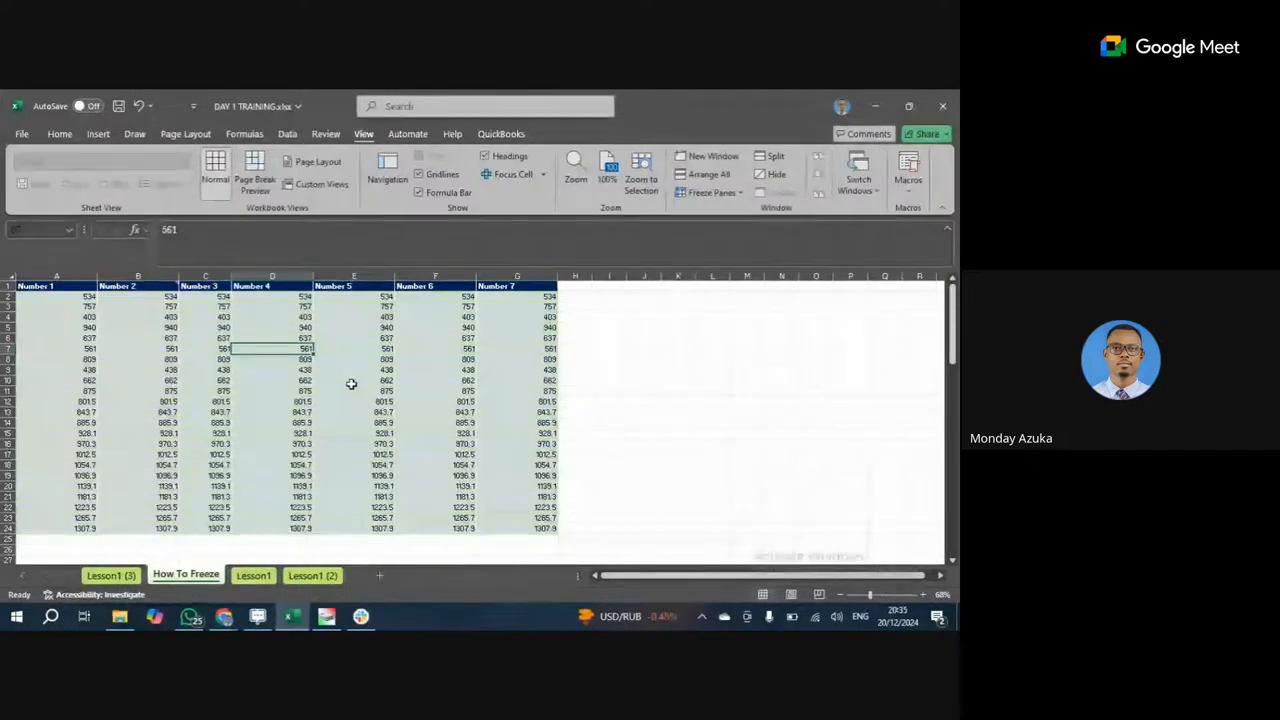
Scroll up and down the sheet, checking the empty cells below the data and the value 1265.7.
{"action": "scroll", "coordinate": [350, 386], "scroll_direction": "down", "scroll_amount": 8}
{"action": "scroll", "coordinate": [351, 383], "scroll_direction": "down", "scroll_amount": 11}
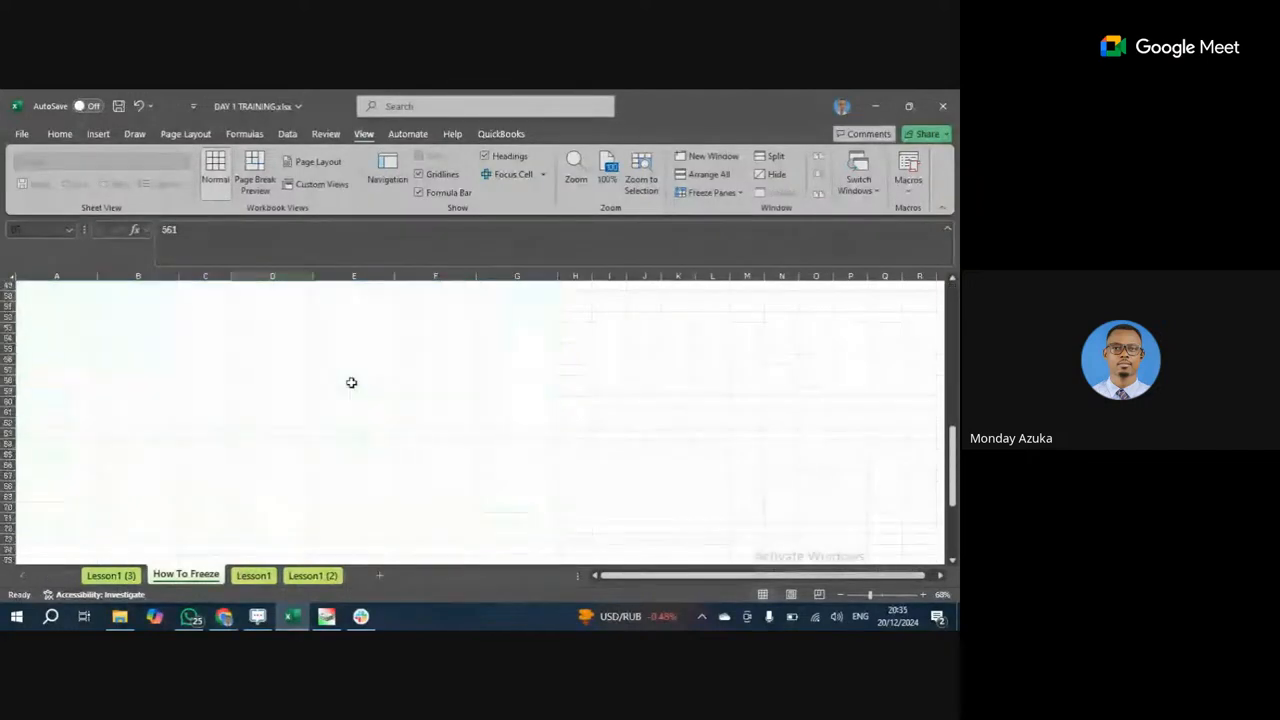
{"action": "scroll", "coordinate": [347, 389], "scroll_direction": "up", "scroll_amount": 11}
{"action": "scroll", "coordinate": [345, 390], "scroll_direction": "up", "scroll_amount": 4}
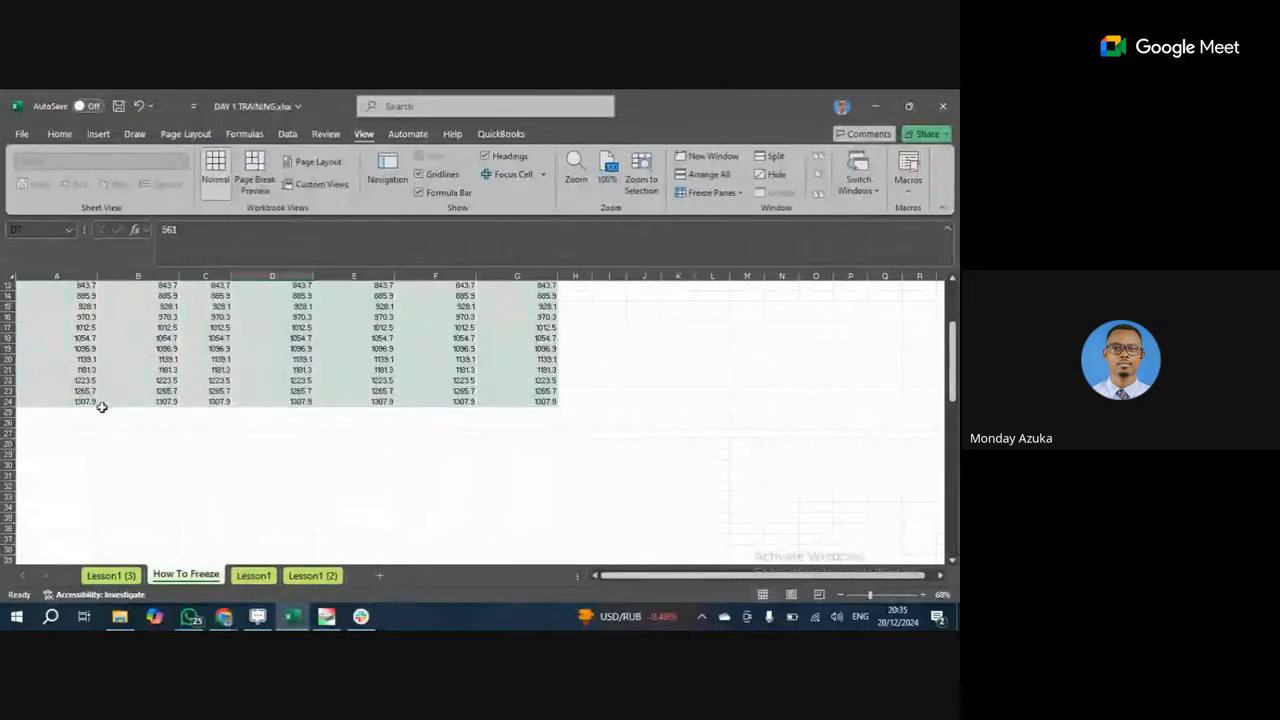
{"action": "scroll", "coordinate": [146, 481], "scroll_direction": "down", "scroll_amount": 3}
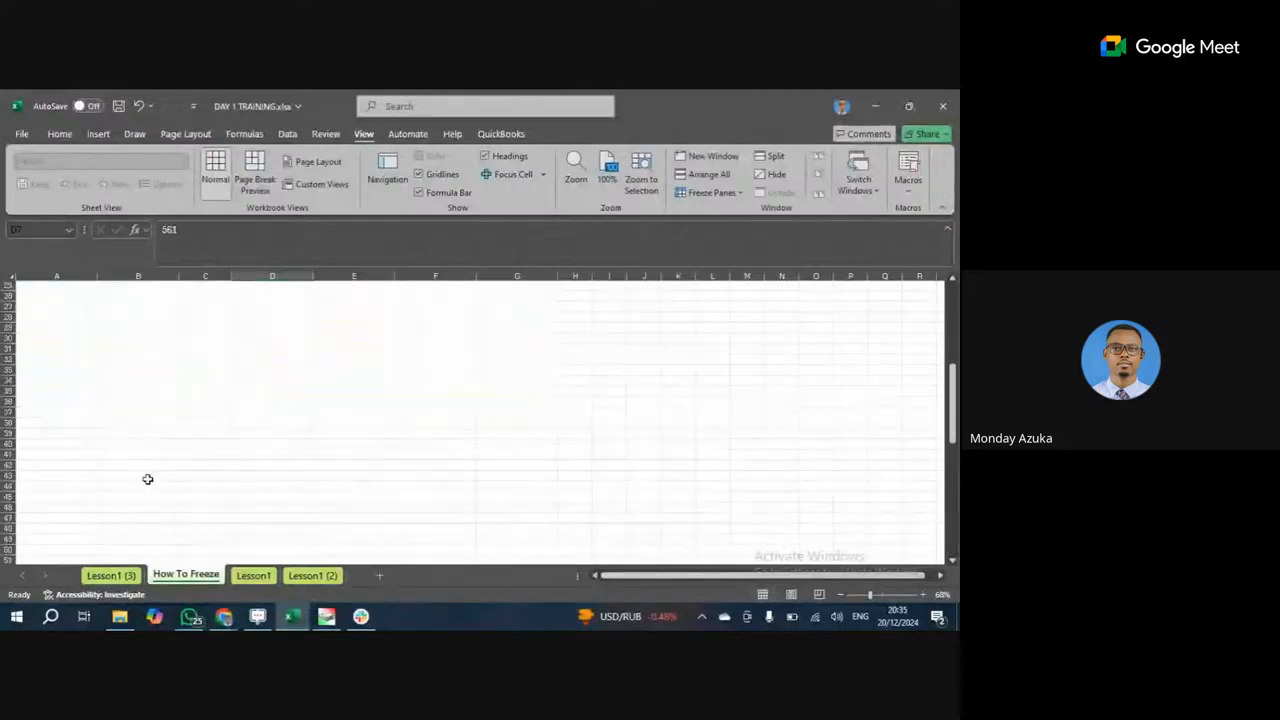
{"action": "scroll", "coordinate": [150, 470], "scroll_direction": "up", "scroll_amount": 1}
{"action": "left_click", "coordinate": [171, 451]}
{"action": "left_click", "coordinate": [228, 315]}
{"action": "left_click", "coordinate": [237, 297]}
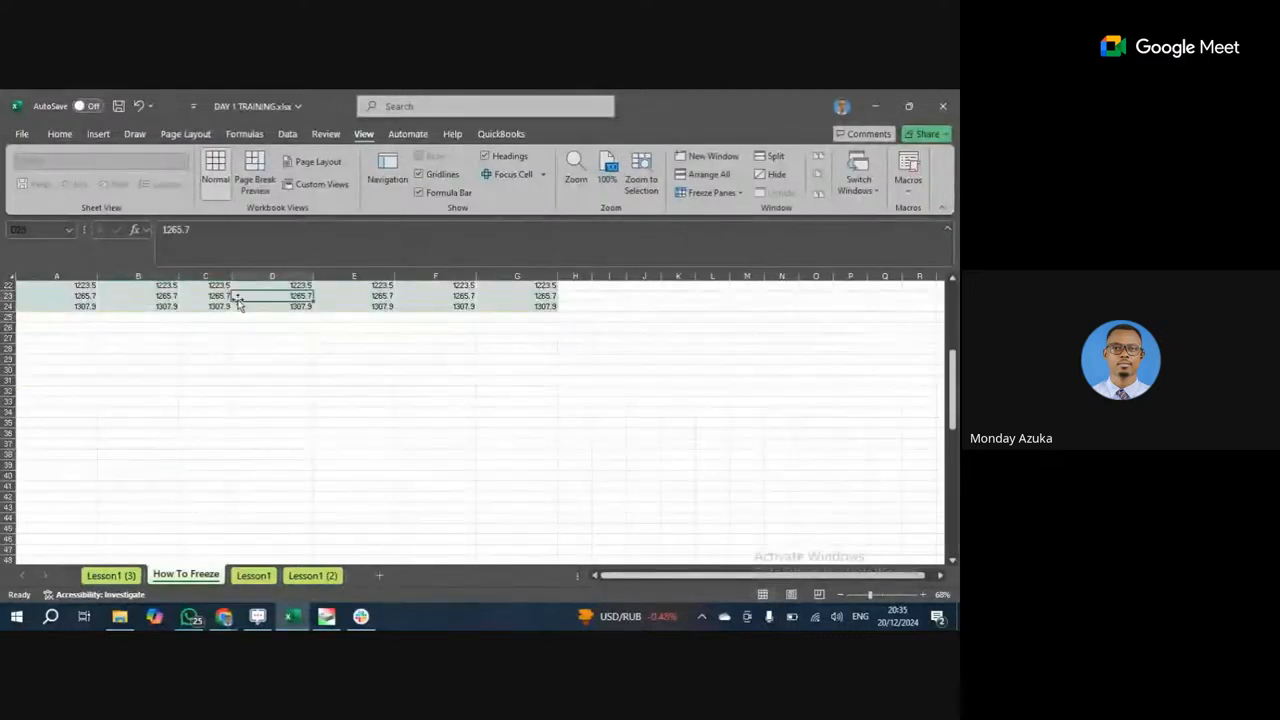
{"action": "scroll", "coordinate": [242, 285], "scroll_direction": "up", "scroll_amount": 4}
{"action": "scroll", "coordinate": [242, 285], "scroll_direction": "up", "scroll_amount": 3}
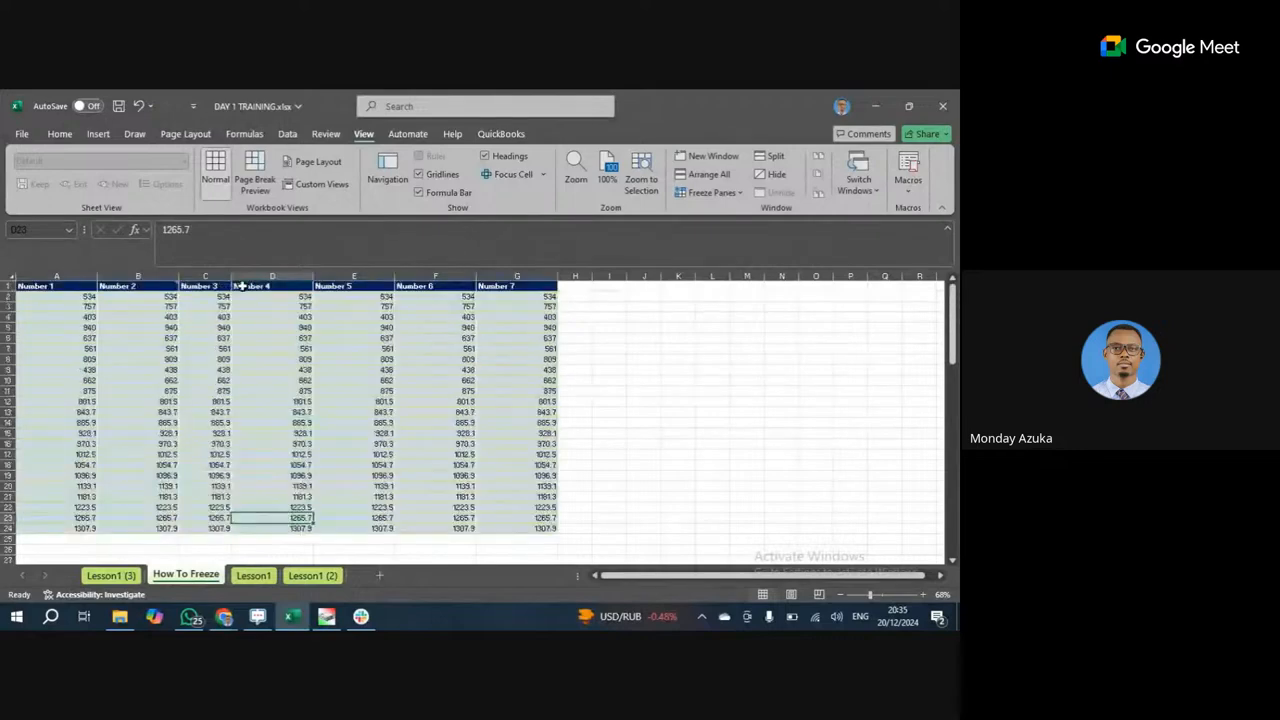
{"action": "mouse_move", "coordinate": [53, 289]}
{"action": "scroll", "coordinate": [441, 397], "scroll_direction": "down", "scroll_amount": 19}
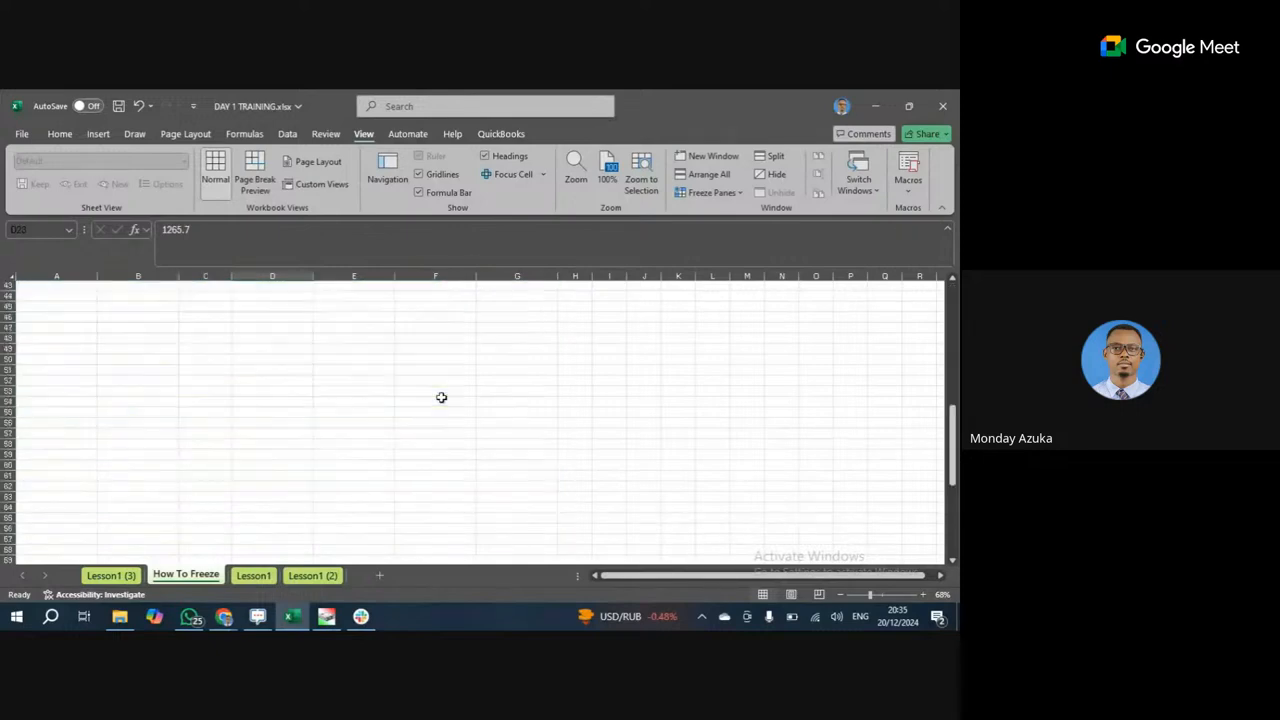
{"action": "scroll", "coordinate": [441, 397], "scroll_direction": "down", "scroll_amount": 18}
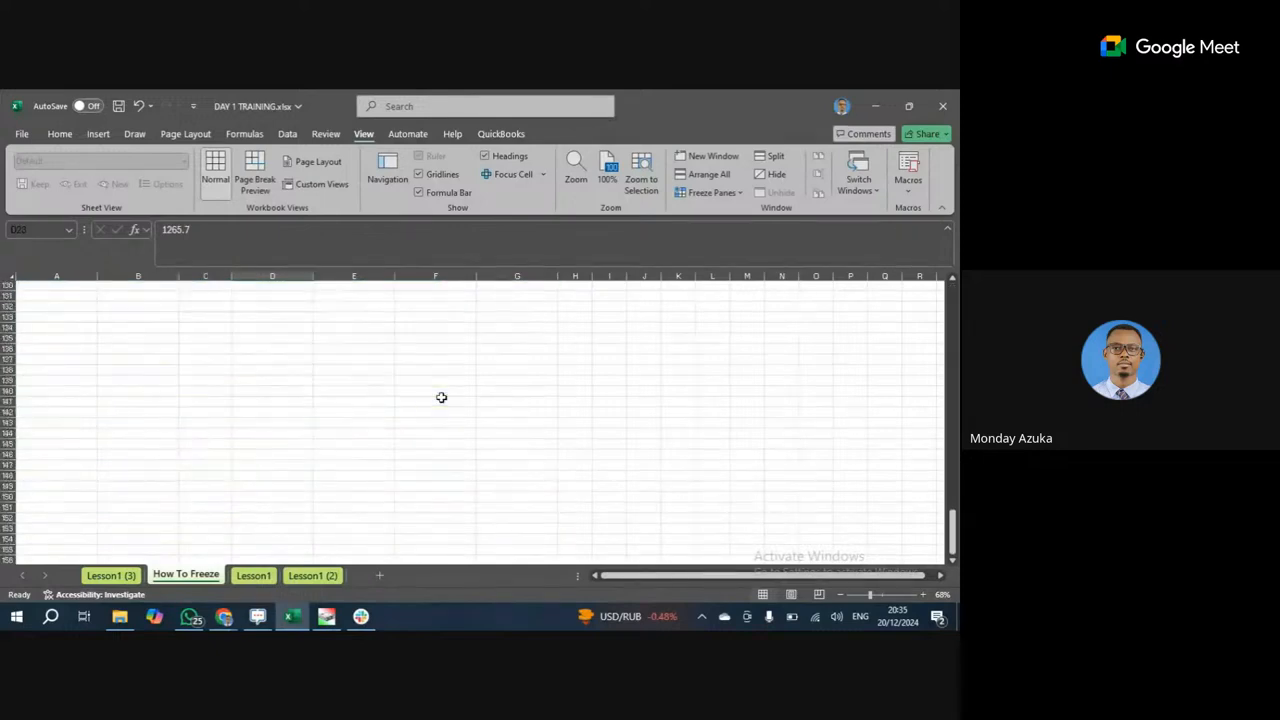
{"action": "scroll", "coordinate": [441, 397], "scroll_direction": "up", "scroll_amount": 20}
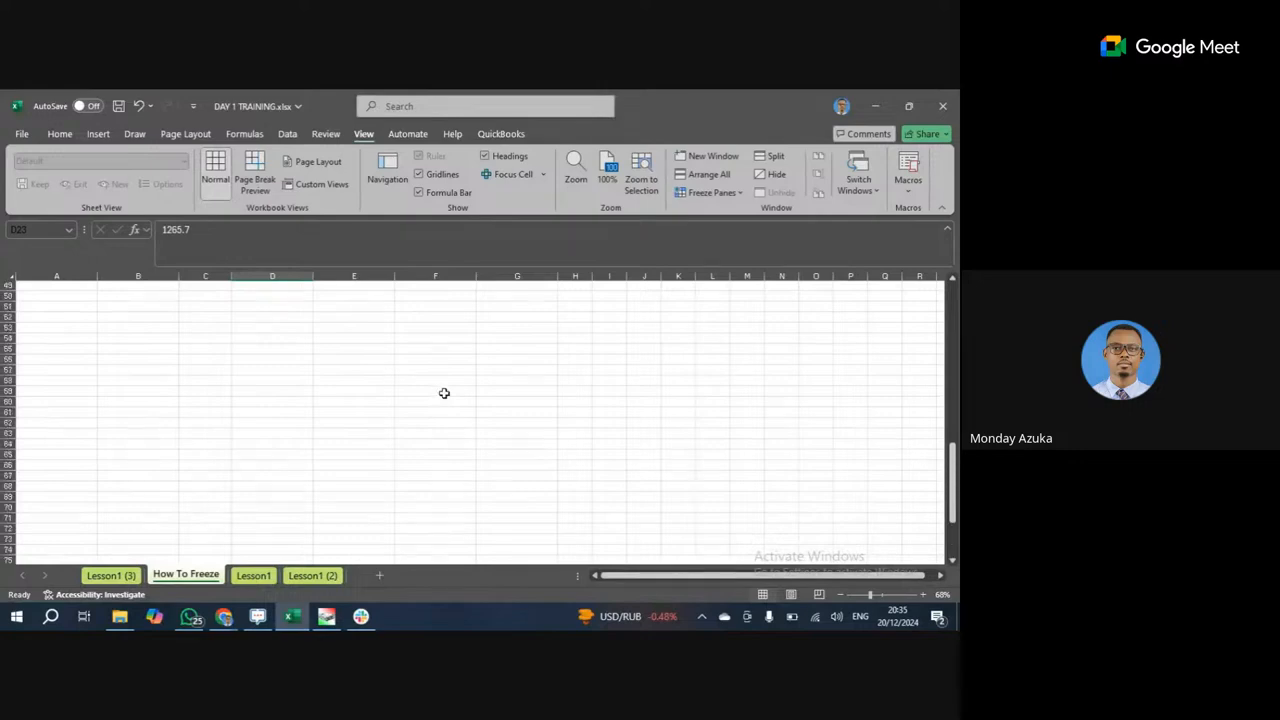
{"action": "scroll", "coordinate": [444, 393], "scroll_direction": "up", "scroll_amount": 9}
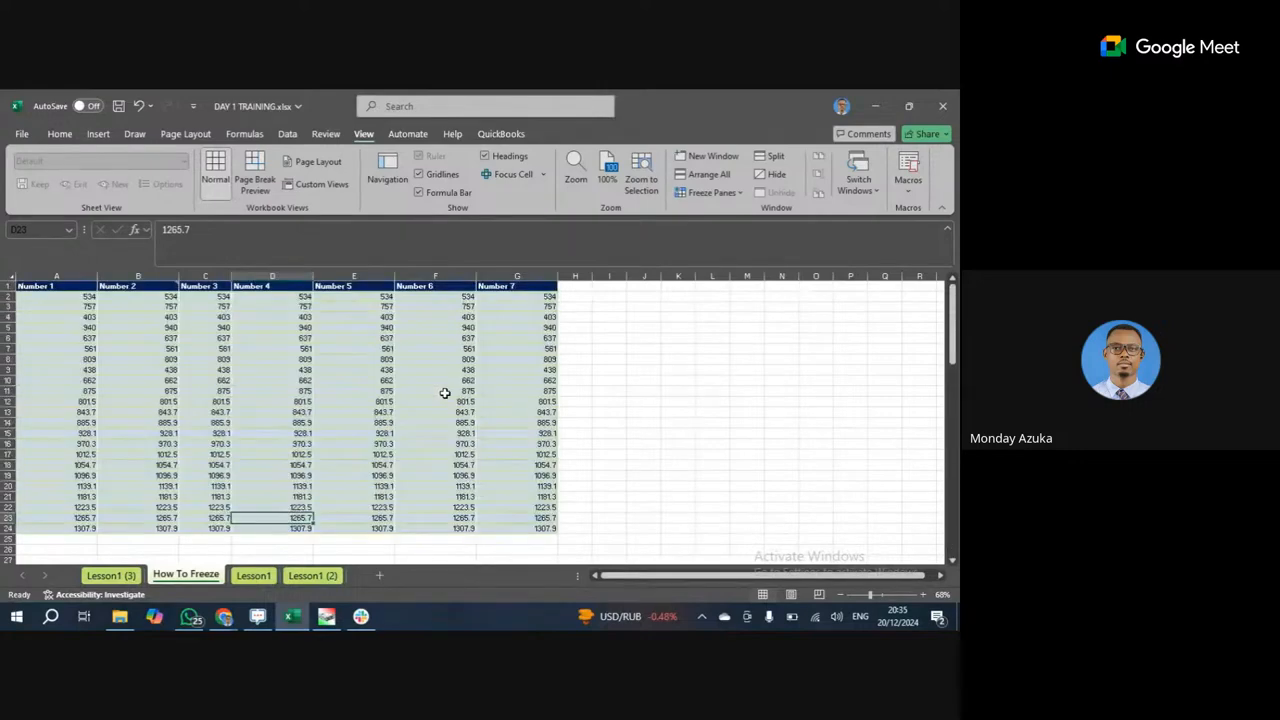
{"action": "scroll", "coordinate": [445, 391], "scroll_direction": "down", "scroll_amount": 3}
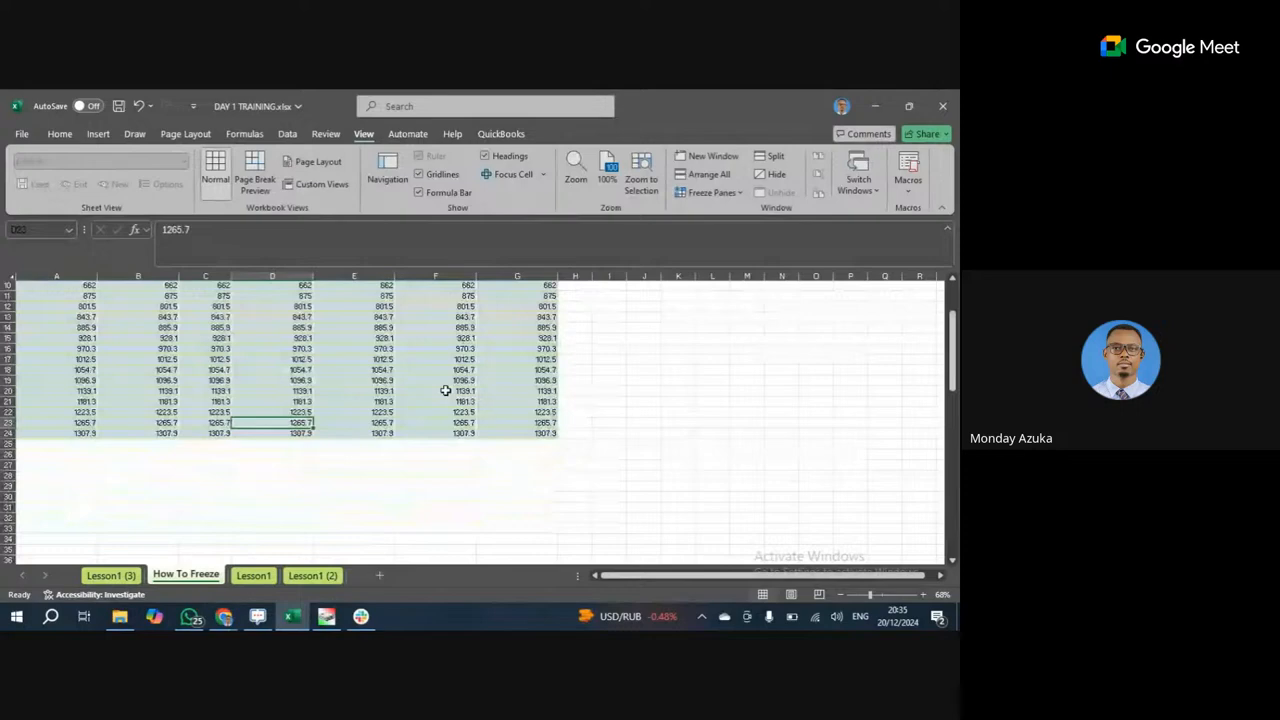
{"action": "scroll", "coordinate": [445, 391], "scroll_direction": "up", "scroll_amount": 3}
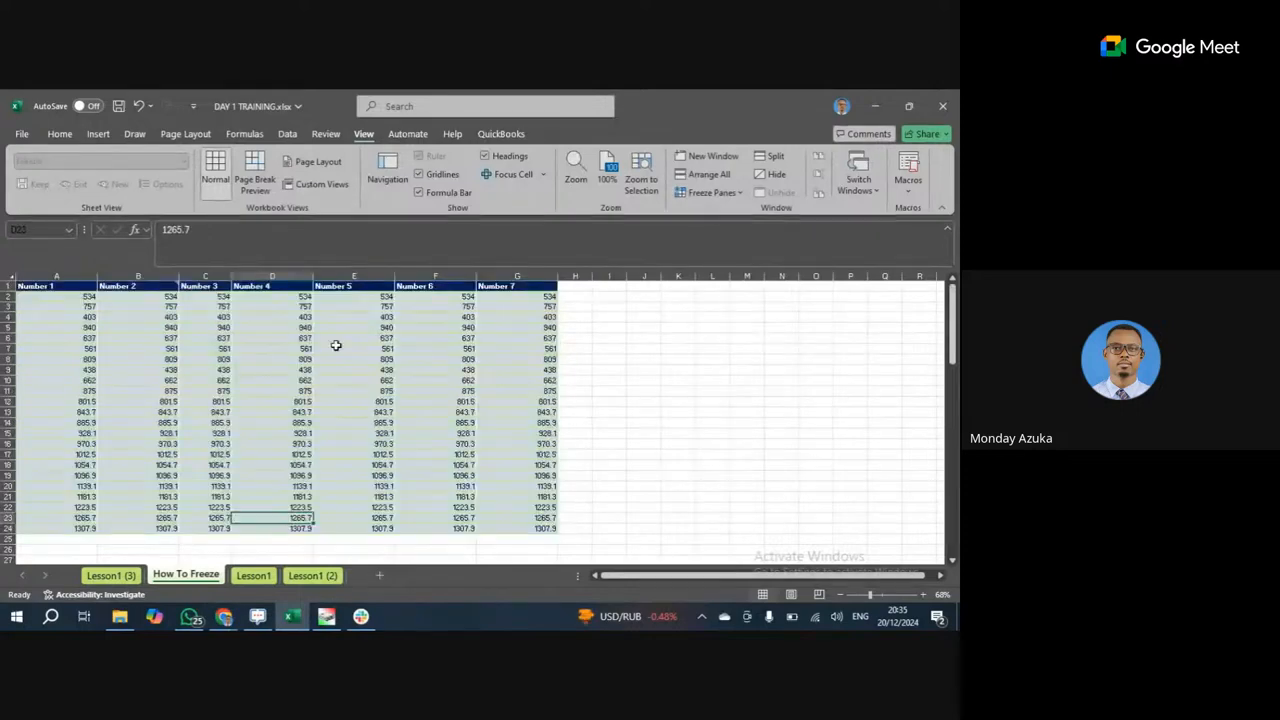
Check the header row A1:G1 and values like 534, 1181.3 and 1223.5, ending on cell E6.
{"action": "left_click", "coordinate": [39, 286]}
{"action": "left_click_drag", "start_coordinate": [39, 286], "coordinate": [527, 282]}
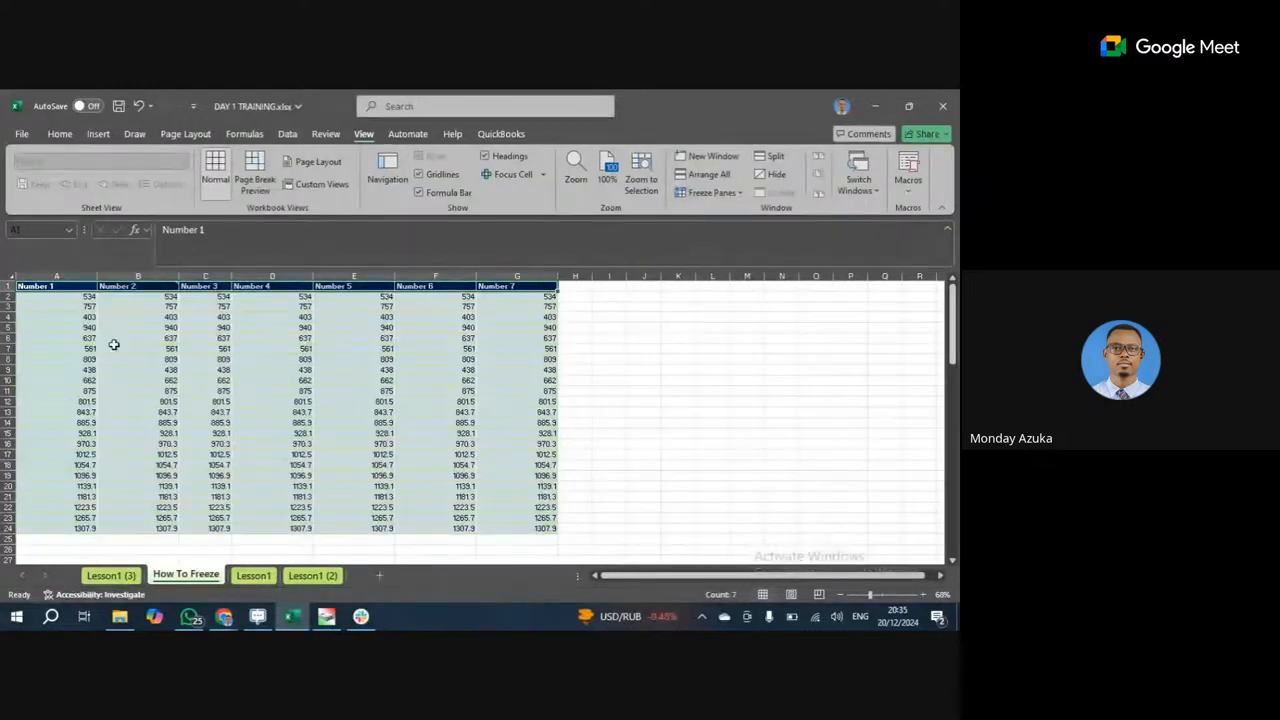
{"action": "left_click", "coordinate": [149, 496]}
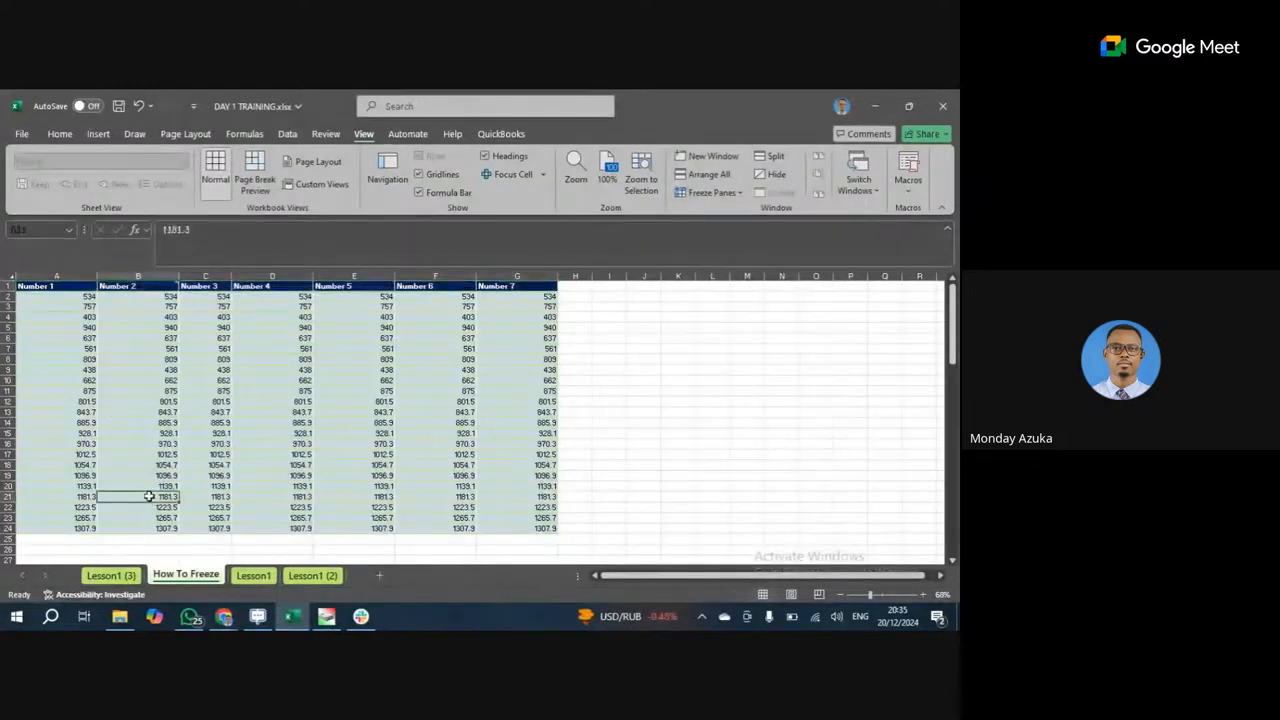
{"action": "left_click", "coordinate": [72, 288]}
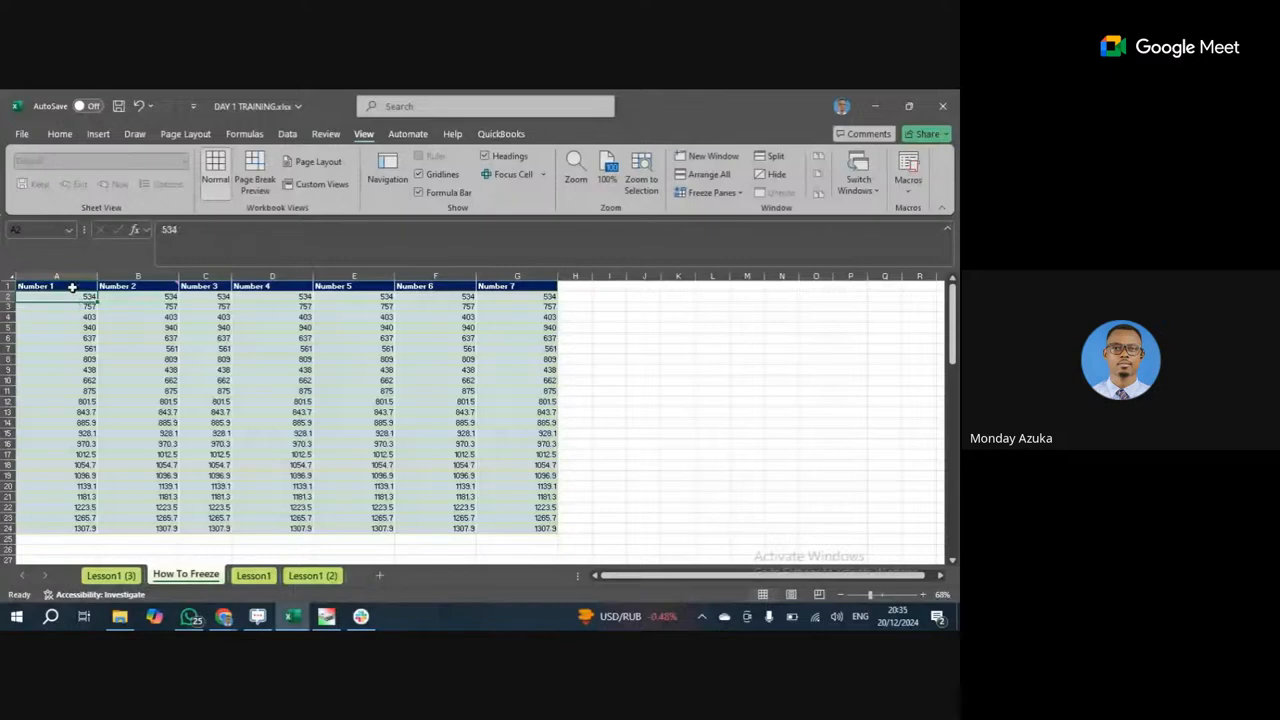
{"action": "left_click", "coordinate": [170, 287]}
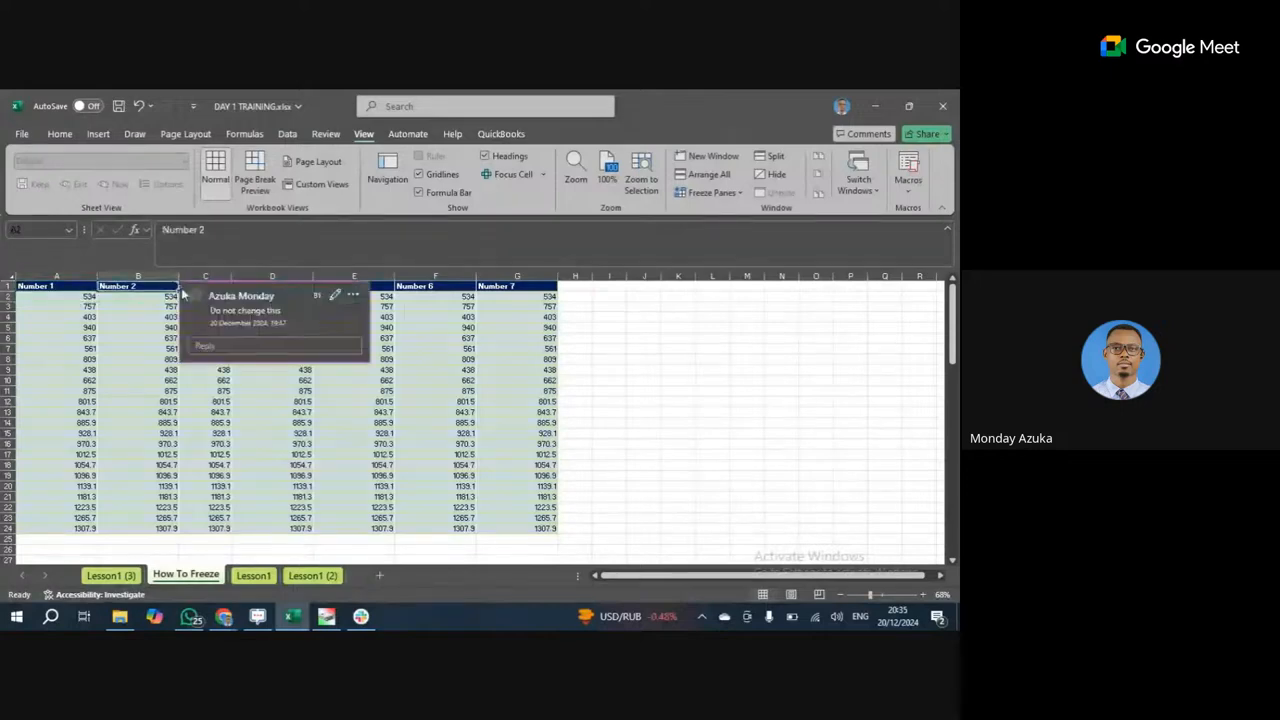
{"action": "left_click", "coordinate": [252, 286]}
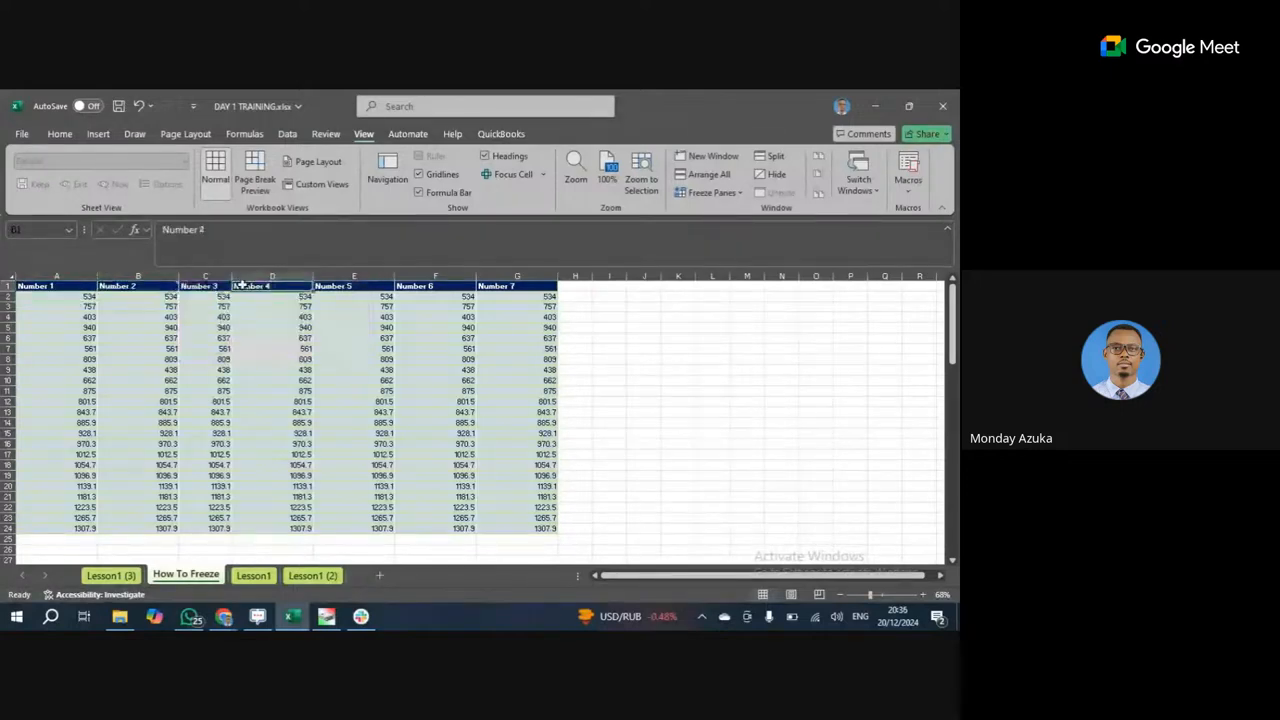
{"action": "scroll", "coordinate": [240, 462], "scroll_direction": "down", "scroll_amount": 3}
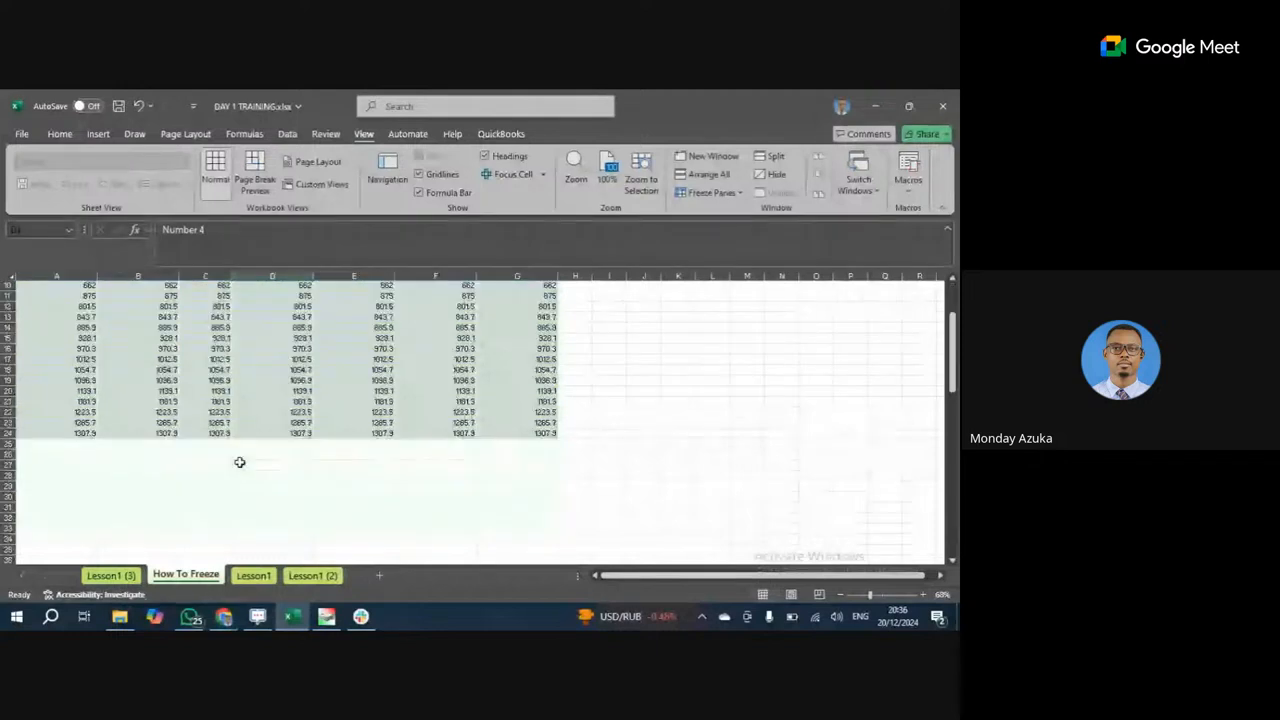
{"action": "left_click", "coordinate": [256, 416]}
{"action": "scroll", "coordinate": [256, 417], "scroll_direction": "up", "scroll_amount": 3}
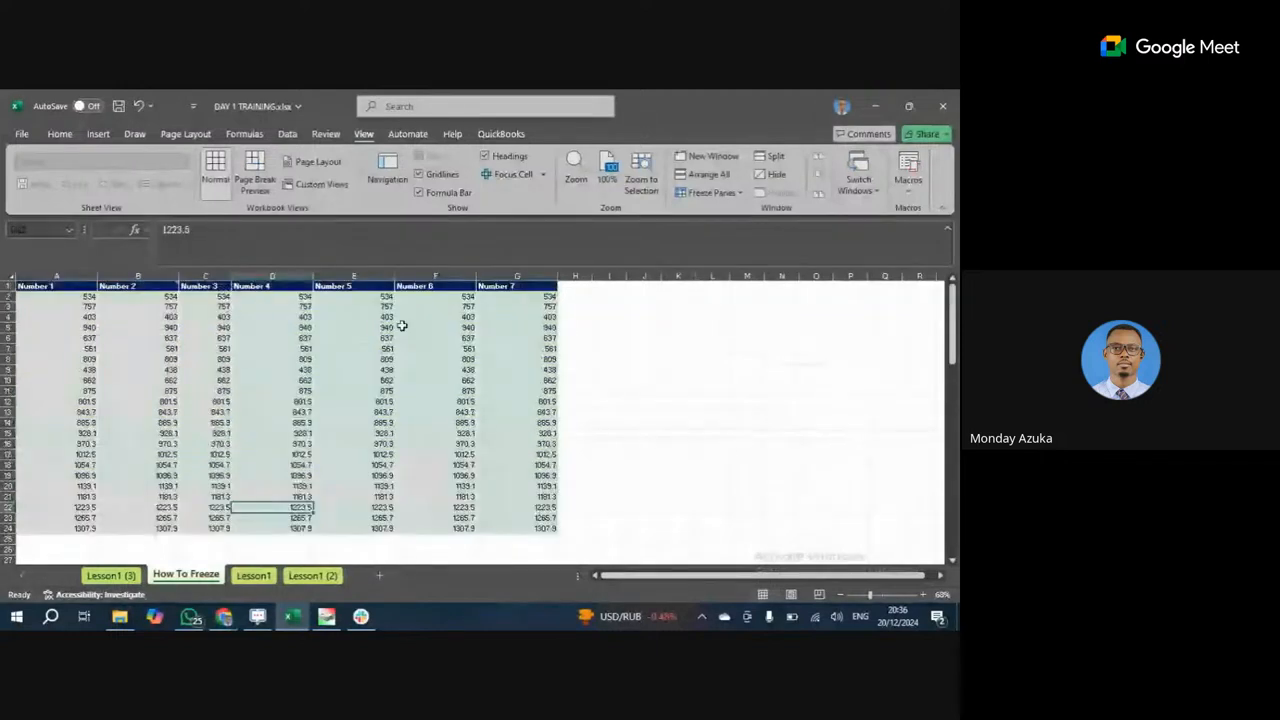
{"action": "left_click", "coordinate": [378, 289]}
{"action": "left_click", "coordinate": [346, 337]}
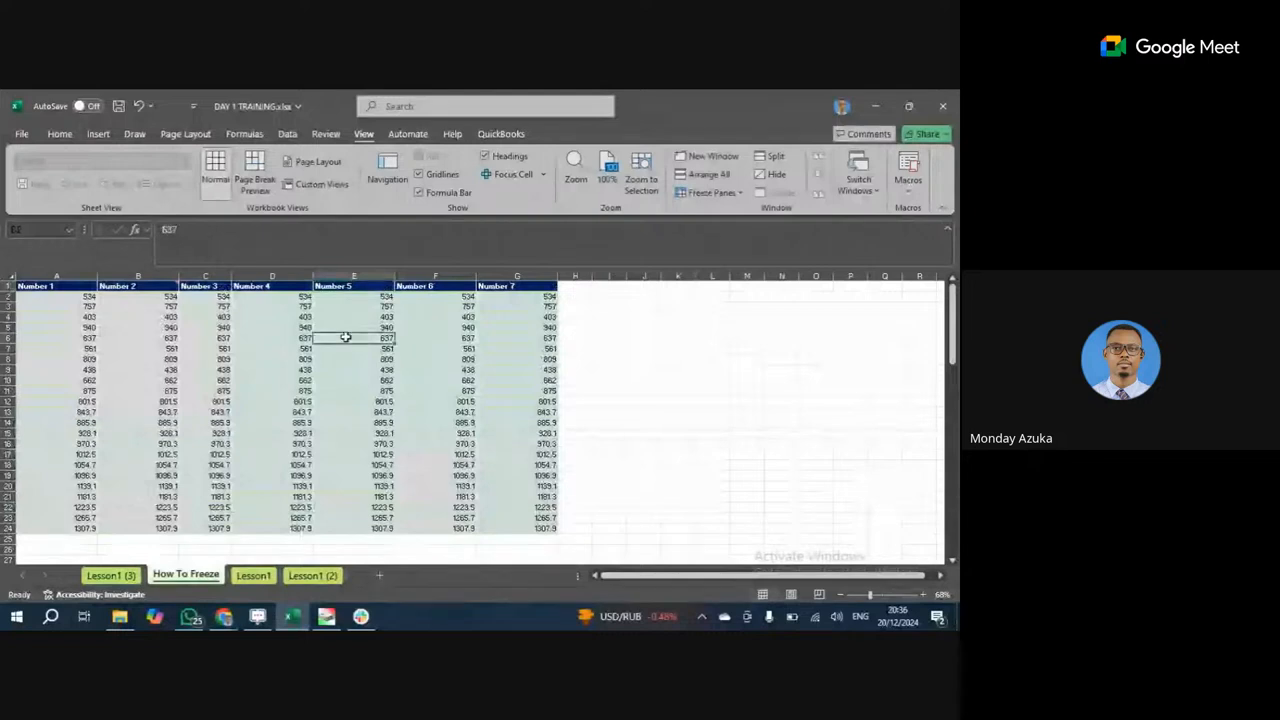
Create Table5 from the Number 1–7 range with 'My table has headers' kept checked.
{"action": "left_click", "coordinate": [97, 134]}
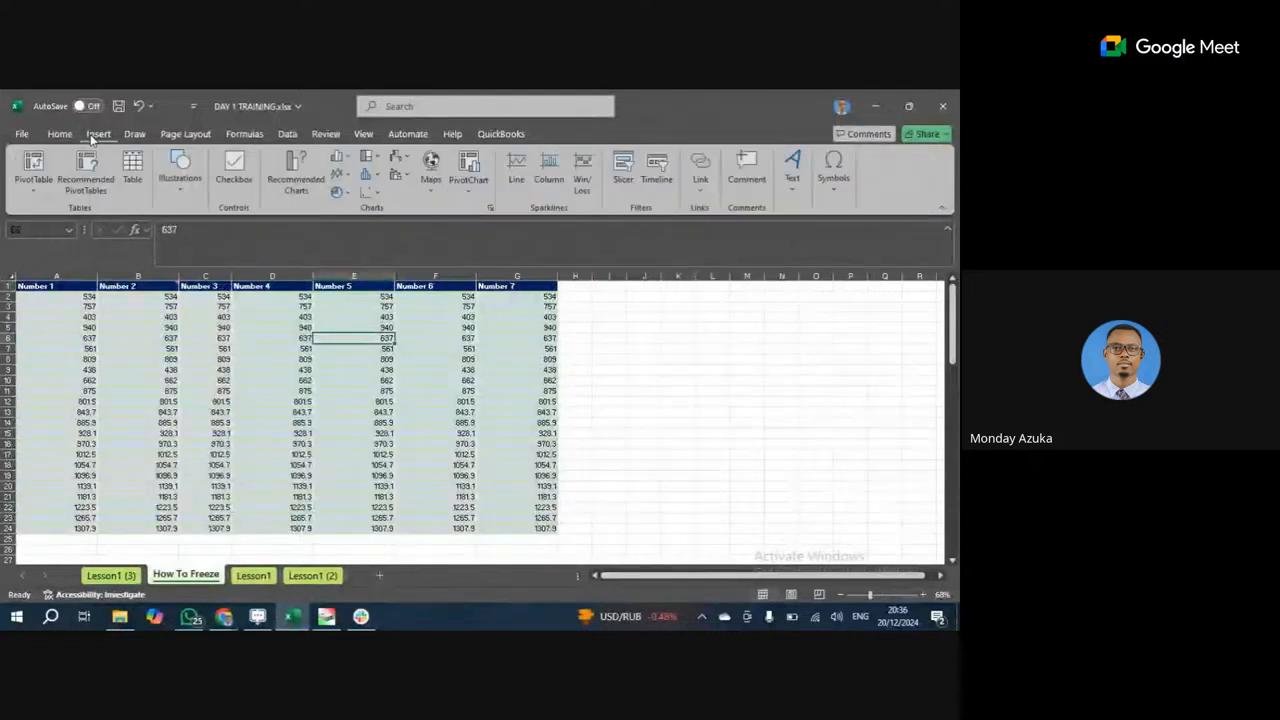
{"action": "left_click", "coordinate": [133, 167]}
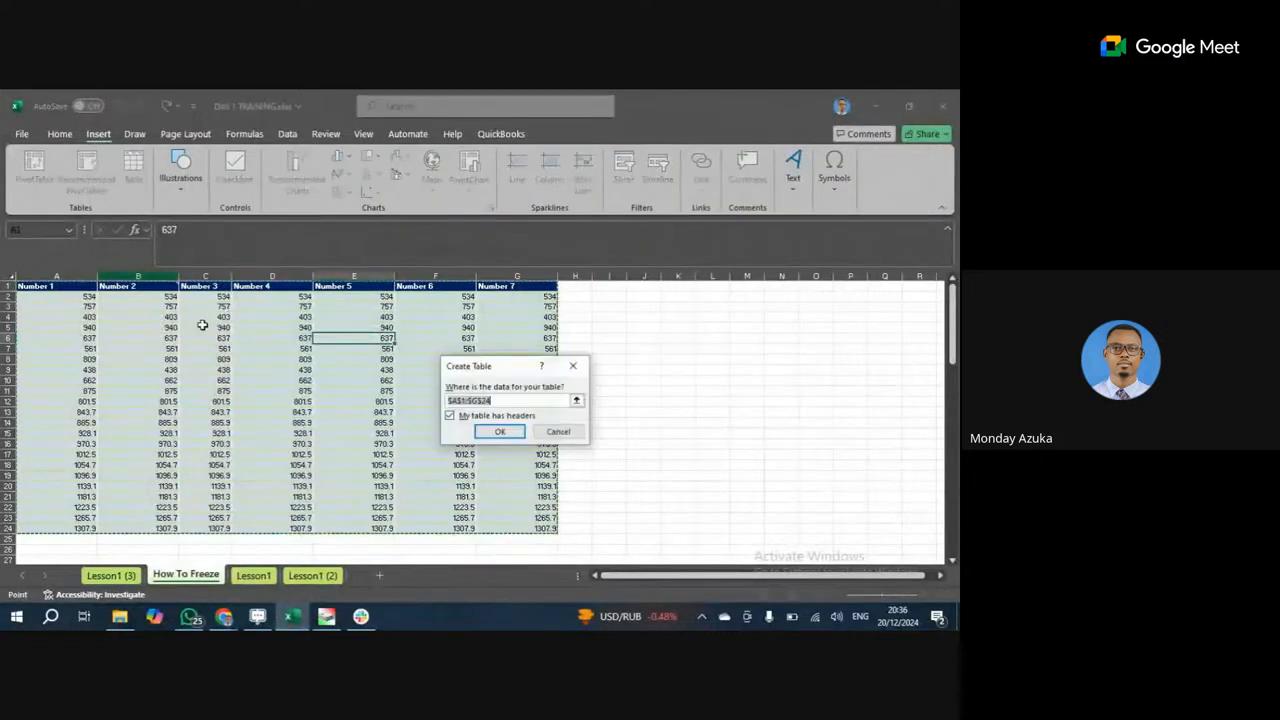
{"action": "left_click", "coordinate": [494, 431]}
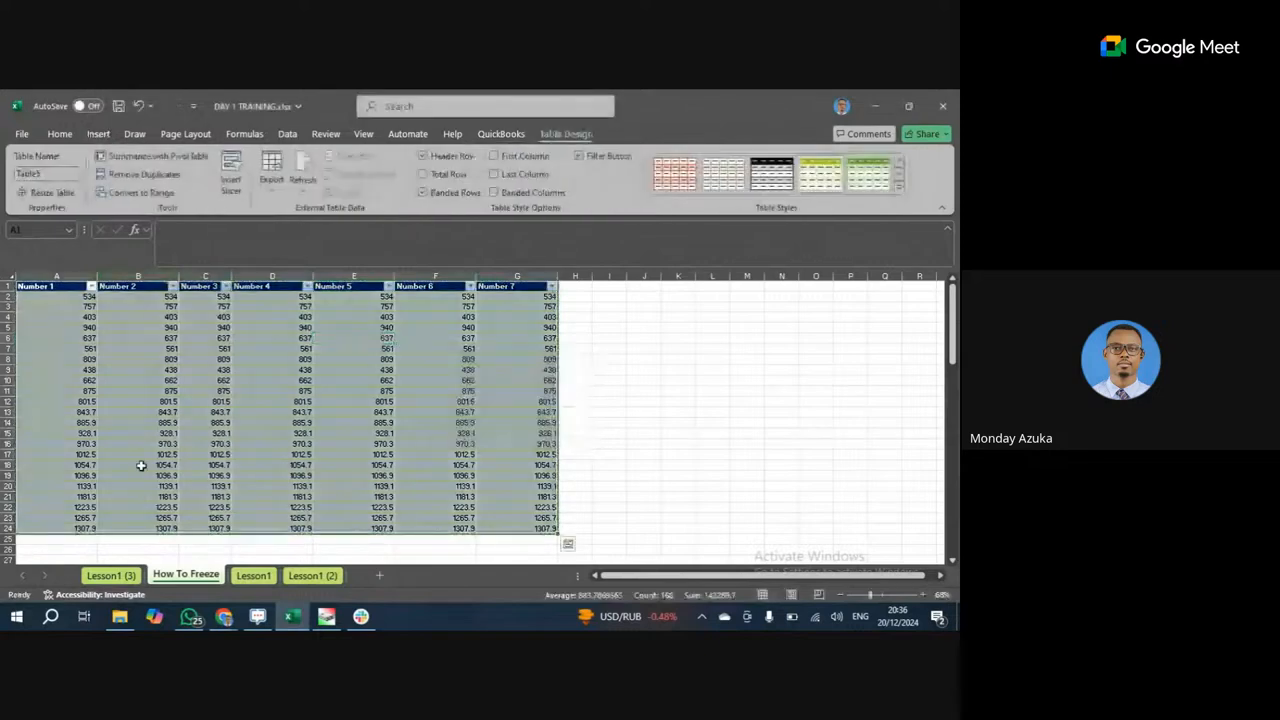
{"action": "scroll", "coordinate": [141, 465], "scroll_direction": "down", "scroll_amount": 6}
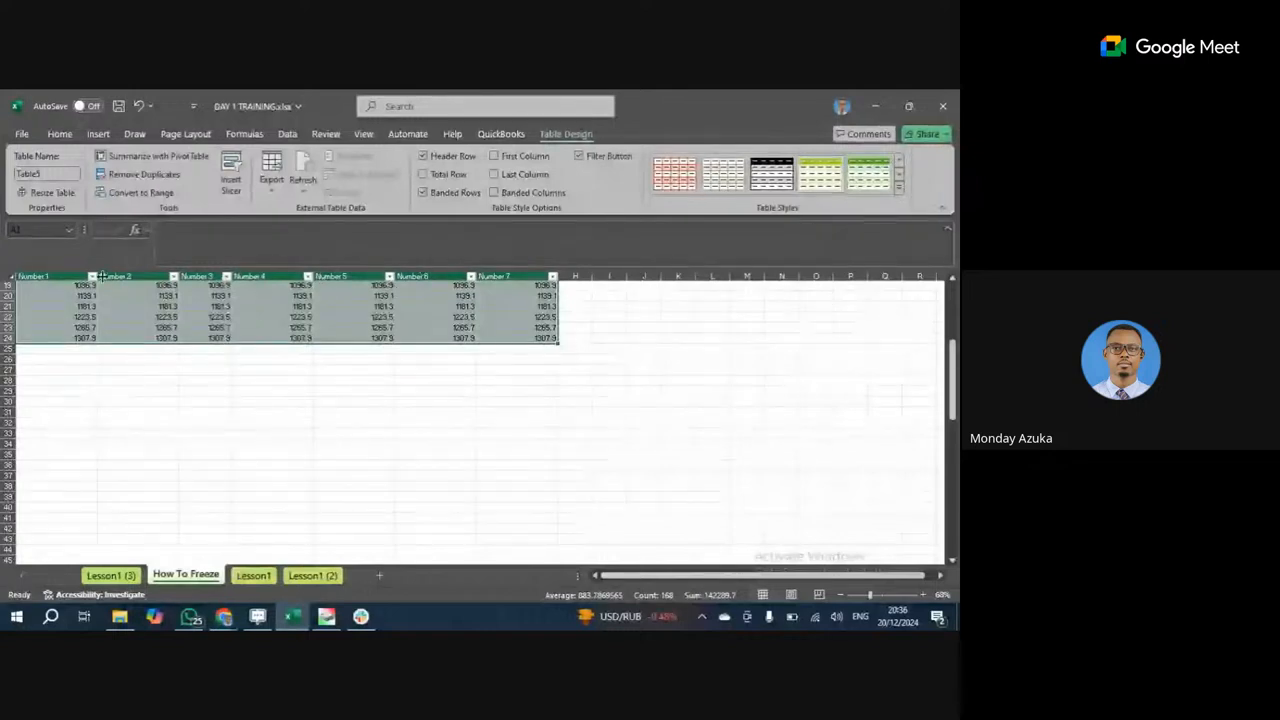
{"action": "left_click", "coordinate": [340, 327]}
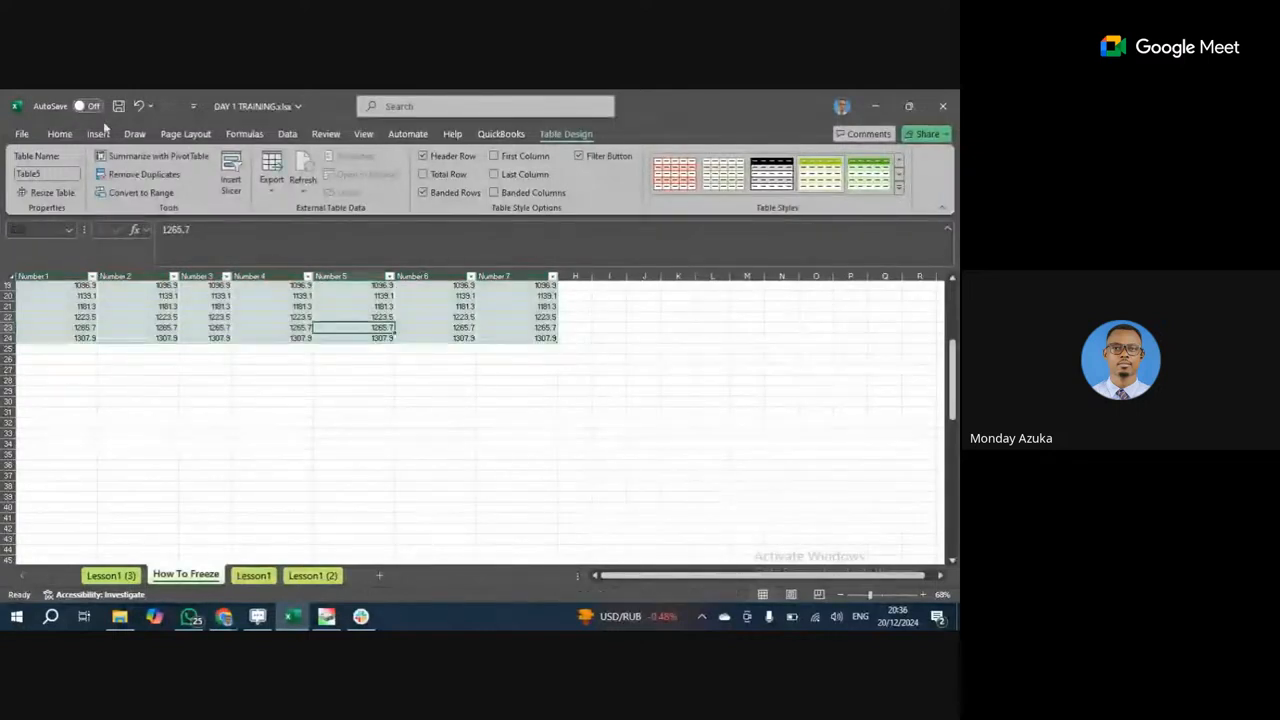
{"action": "left_click", "coordinate": [138, 106]}
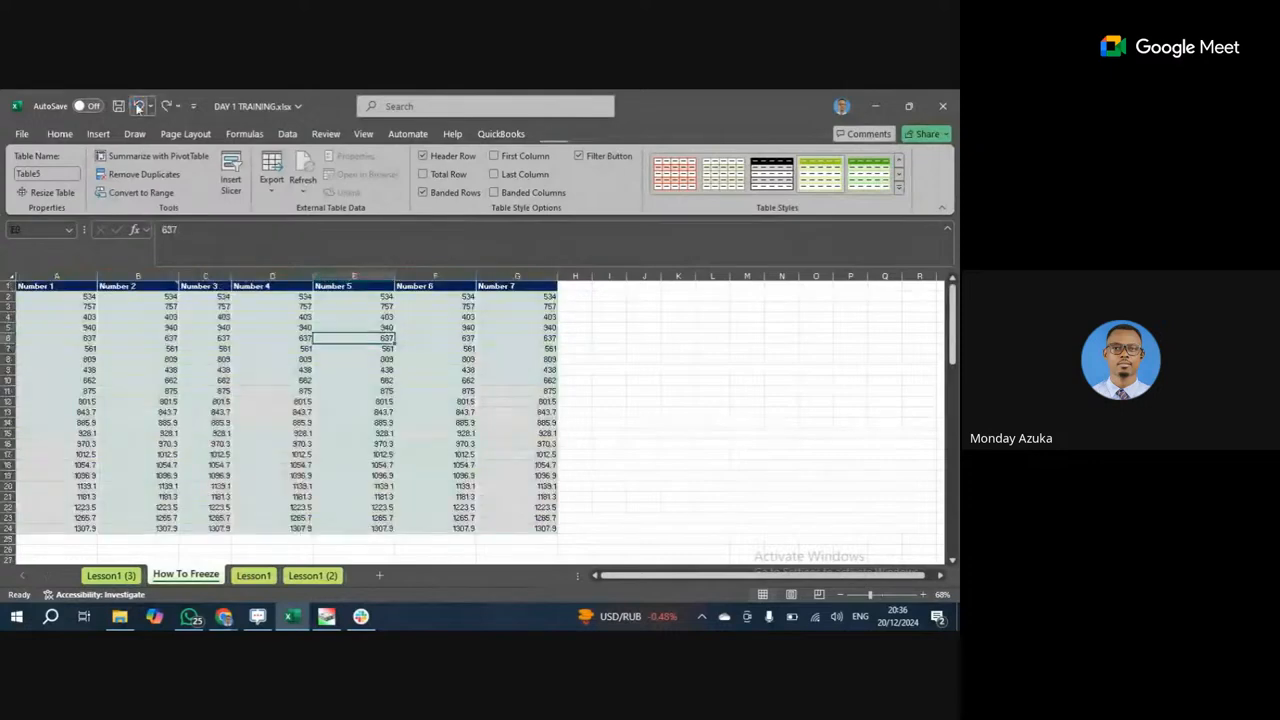
{"action": "left_click", "coordinate": [270, 380]}
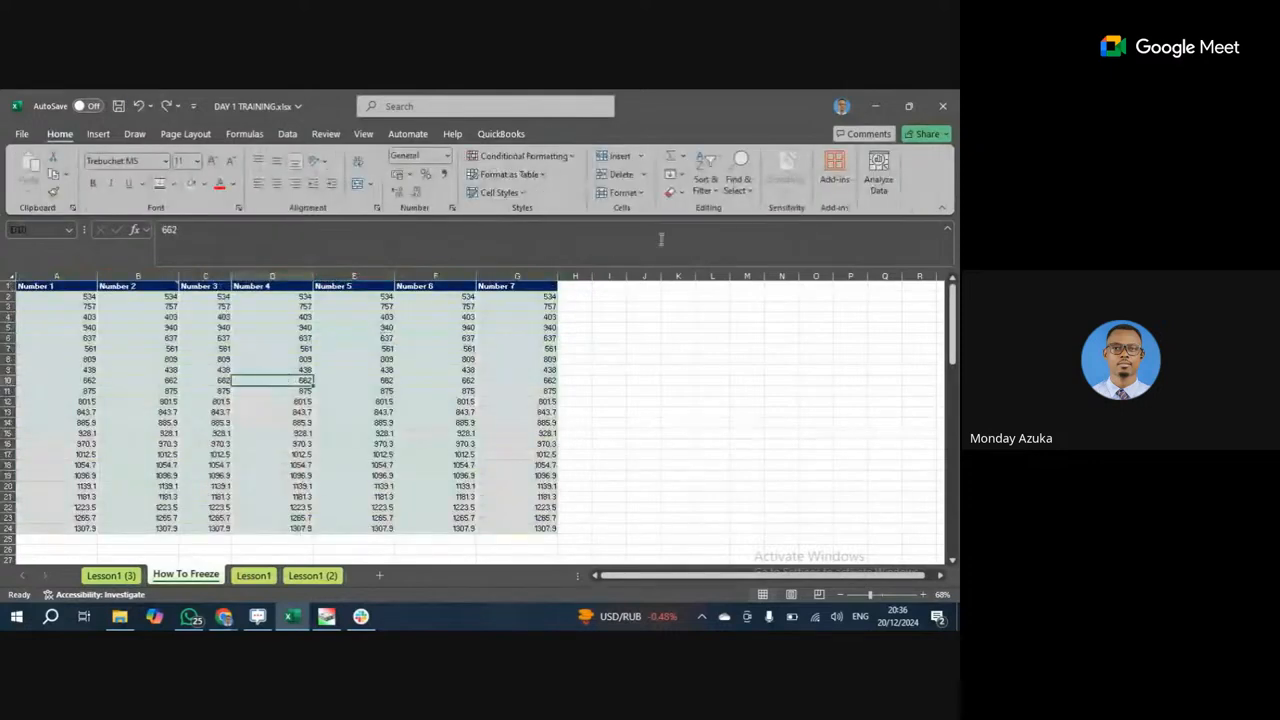
{"action": "left_click", "coordinate": [363, 133]}
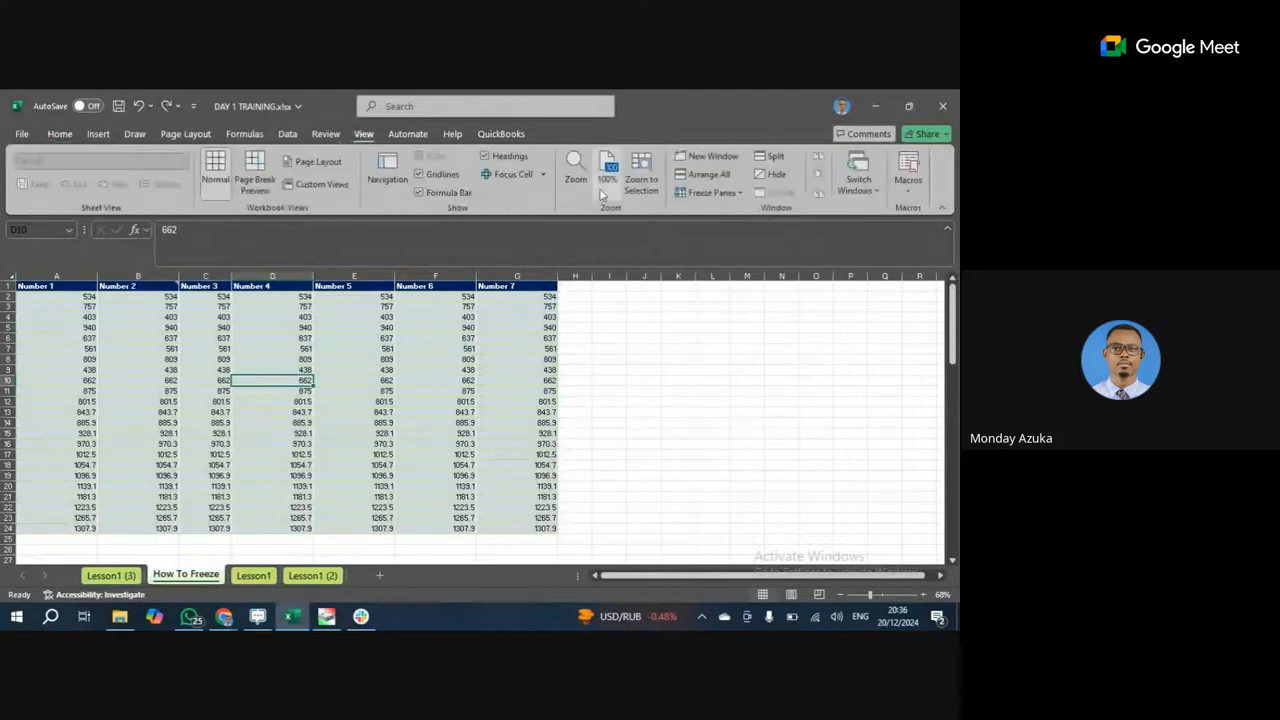
{"action": "left_click", "coordinate": [736, 193]}
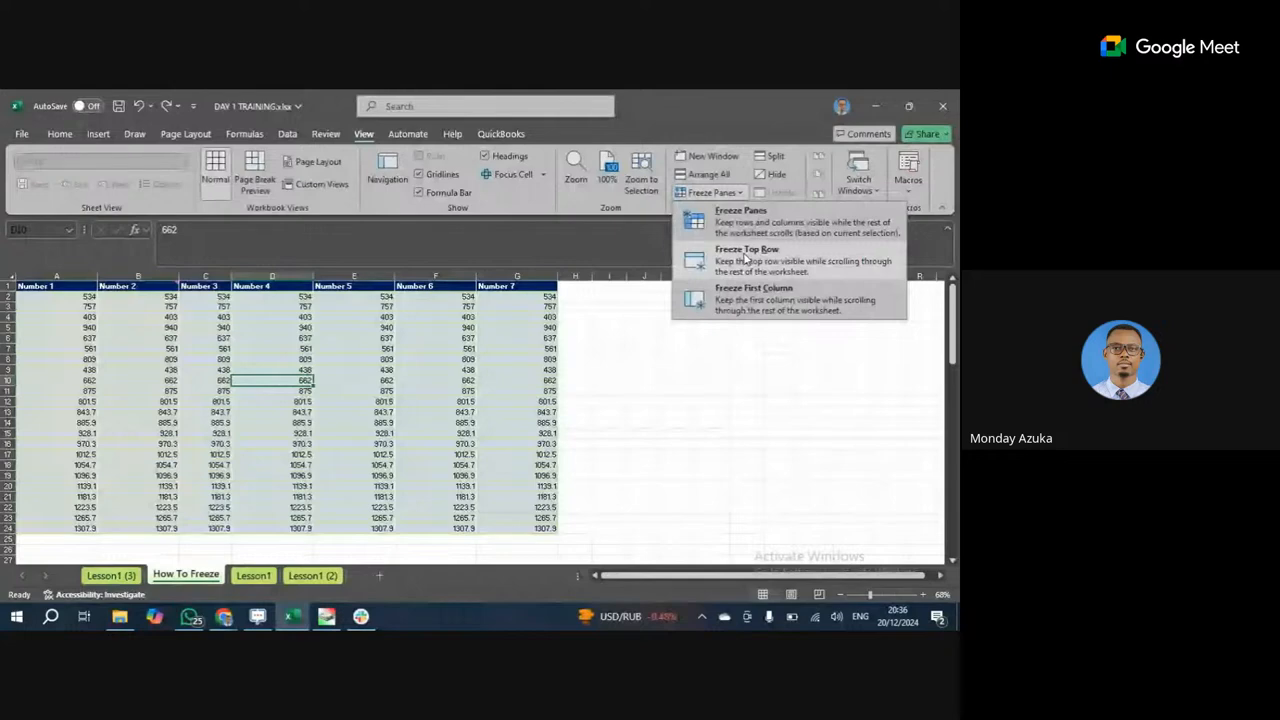
{"action": "left_click", "coordinate": [743, 252]}
{"action": "scroll", "coordinate": [285, 355], "scroll_direction": "down", "scroll_amount": 2}
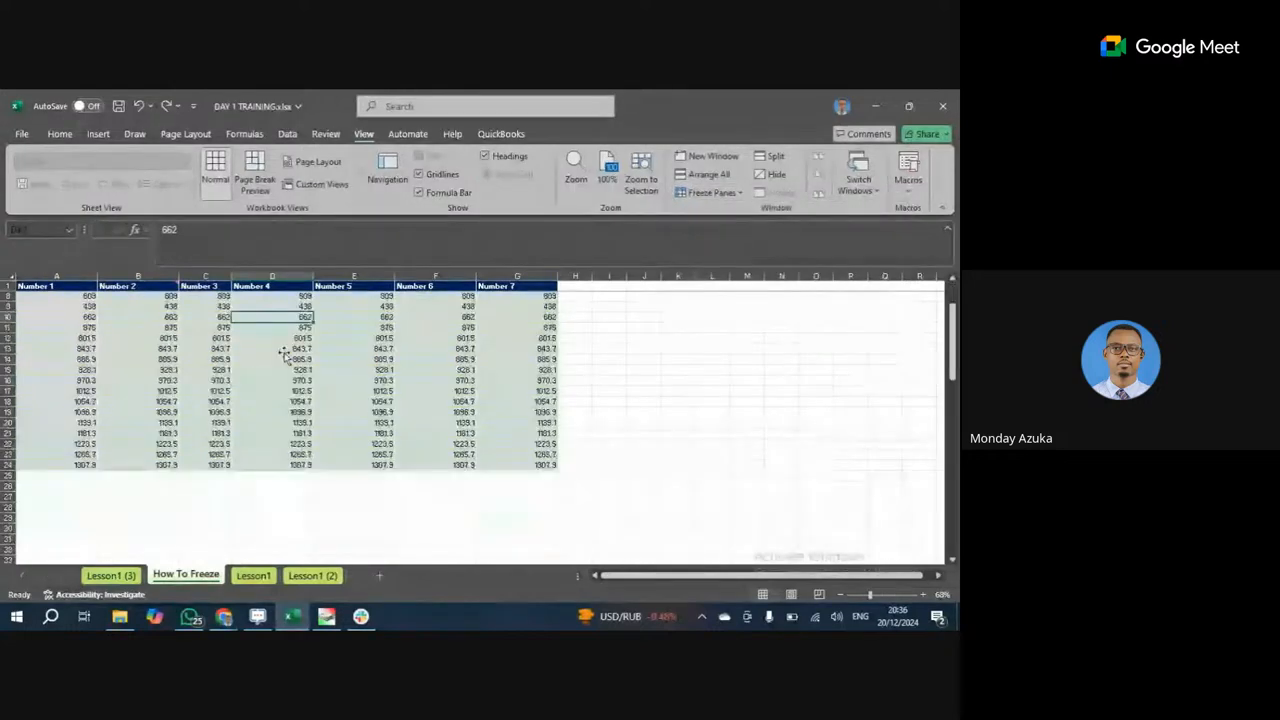
{"action": "scroll", "coordinate": [90, 297], "scroll_direction": "up", "scroll_amount": 2}
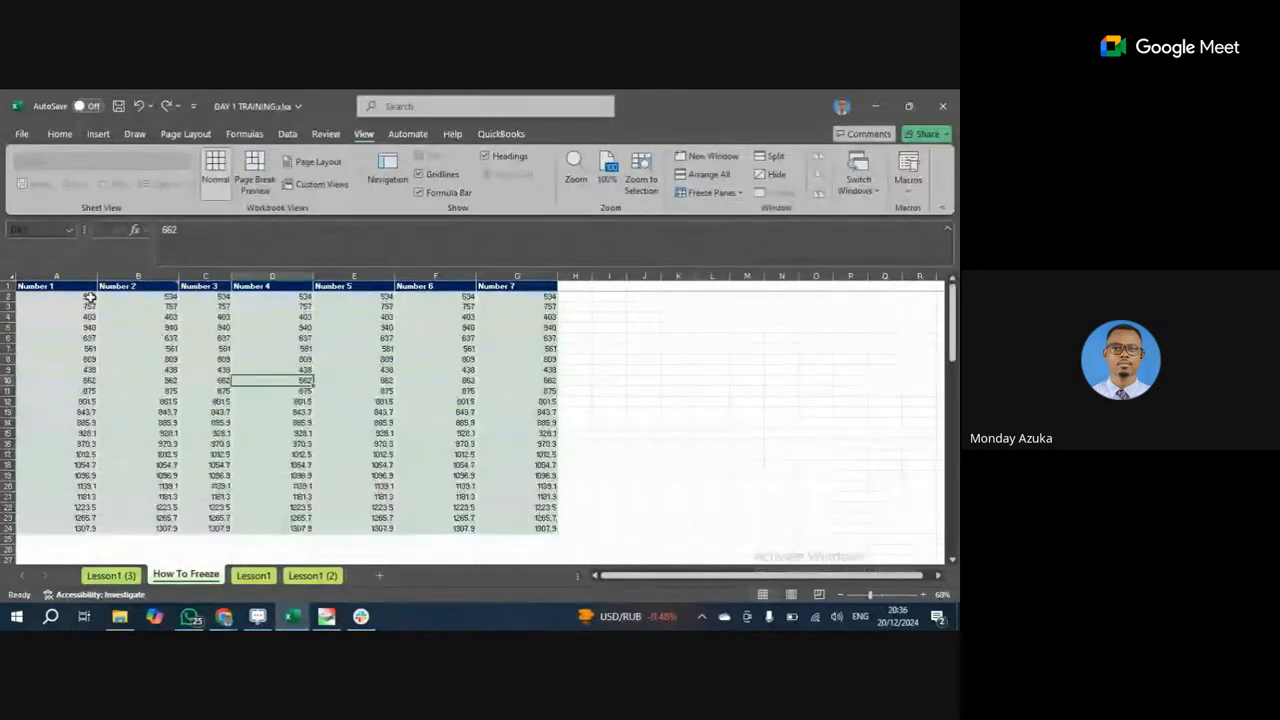
{"action": "scroll", "coordinate": [386, 391], "scroll_direction": "down", "scroll_amount": 4}
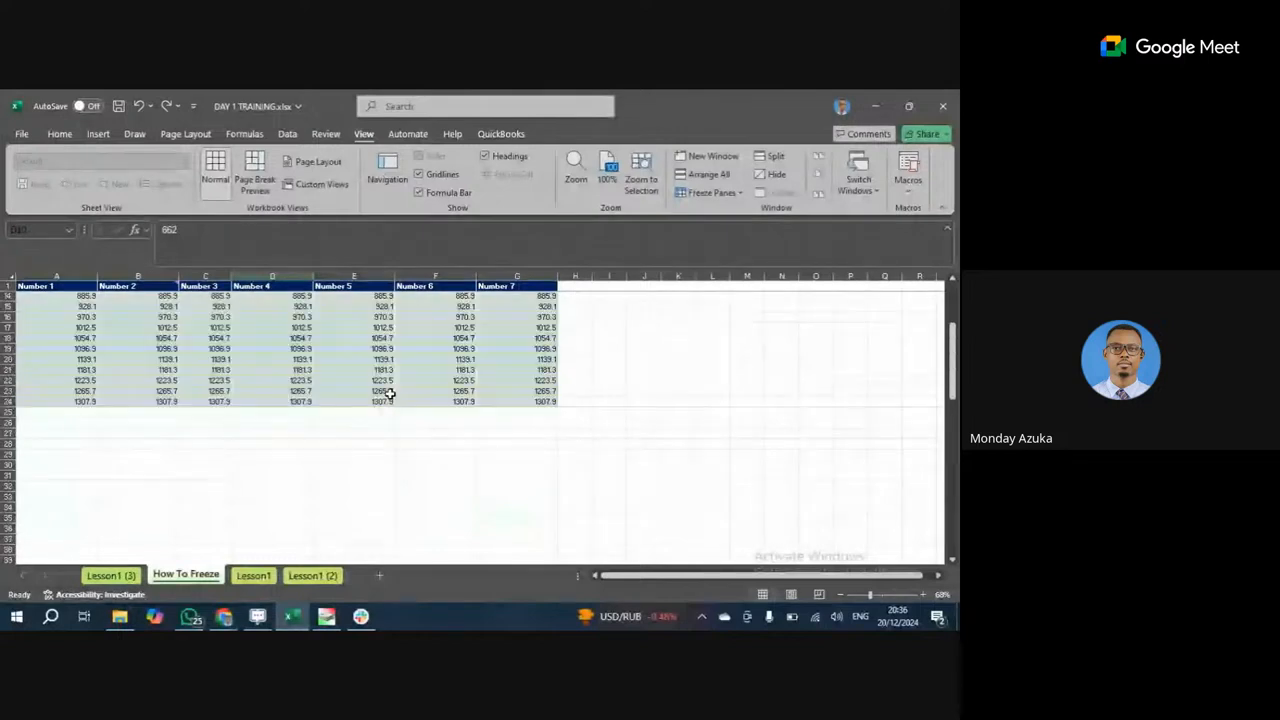
{"action": "scroll", "coordinate": [390, 392], "scroll_direction": "down", "scroll_amount": 4}
{"action": "scroll", "coordinate": [392, 393], "scroll_direction": "up", "scroll_amount": 8}
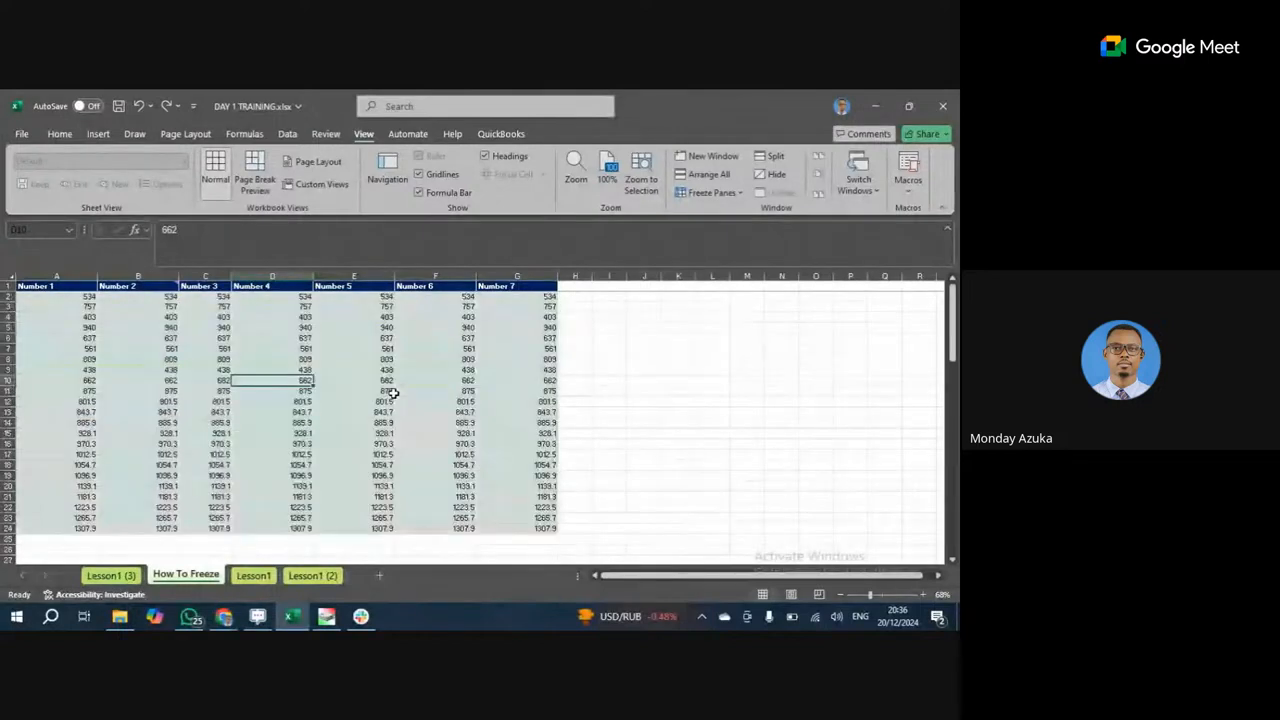
{"action": "scroll", "coordinate": [303, 380], "scroll_direction": "down", "scroll_amount": 7}
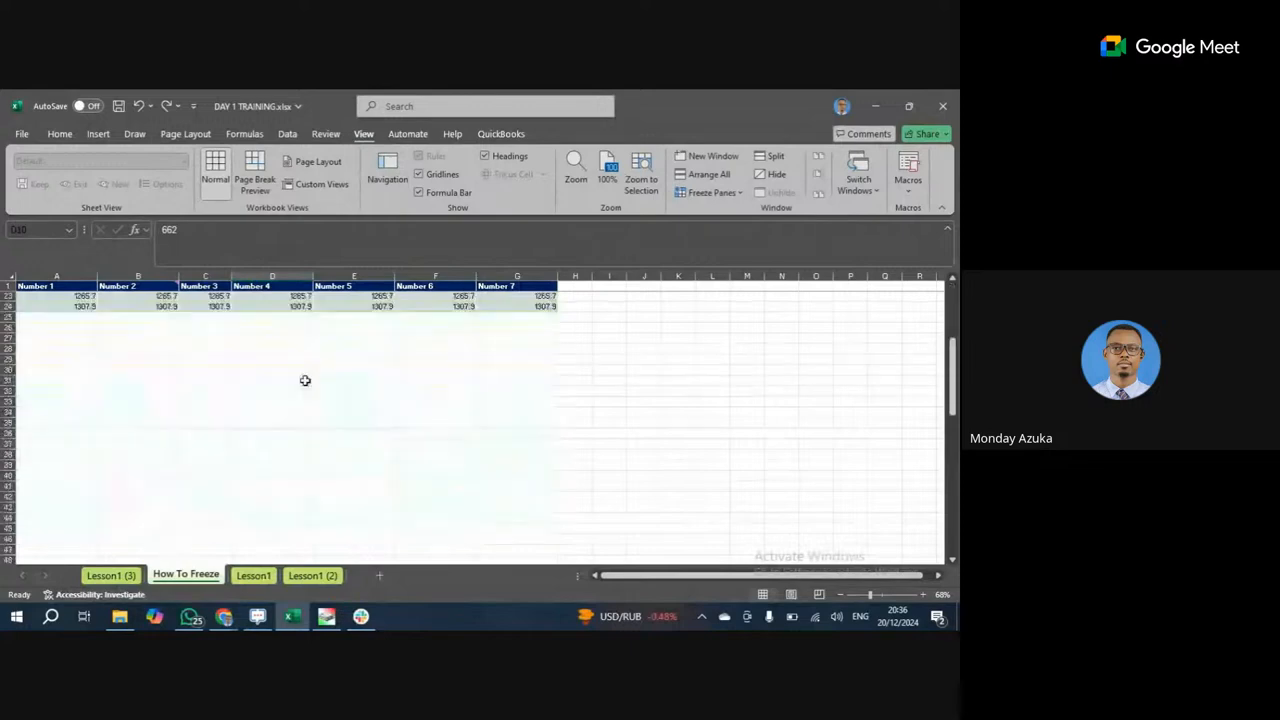
{"action": "scroll", "coordinate": [305, 381], "scroll_direction": "up", "scroll_amount": 3}
{"action": "scroll", "coordinate": [305, 381], "scroll_direction": "up", "scroll_amount": 4}
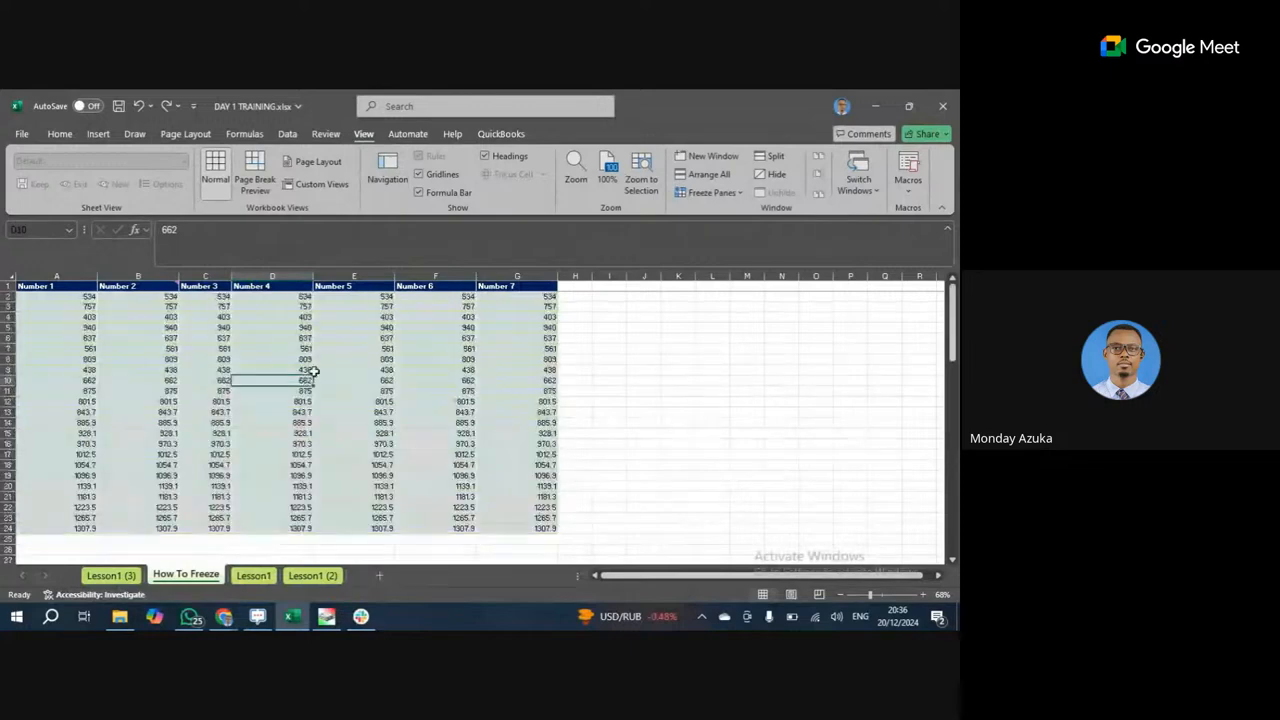
Apply Freeze First Column to the How To Freeze sheet, then select row 1.
{"action": "left_click", "coordinate": [736, 195]}
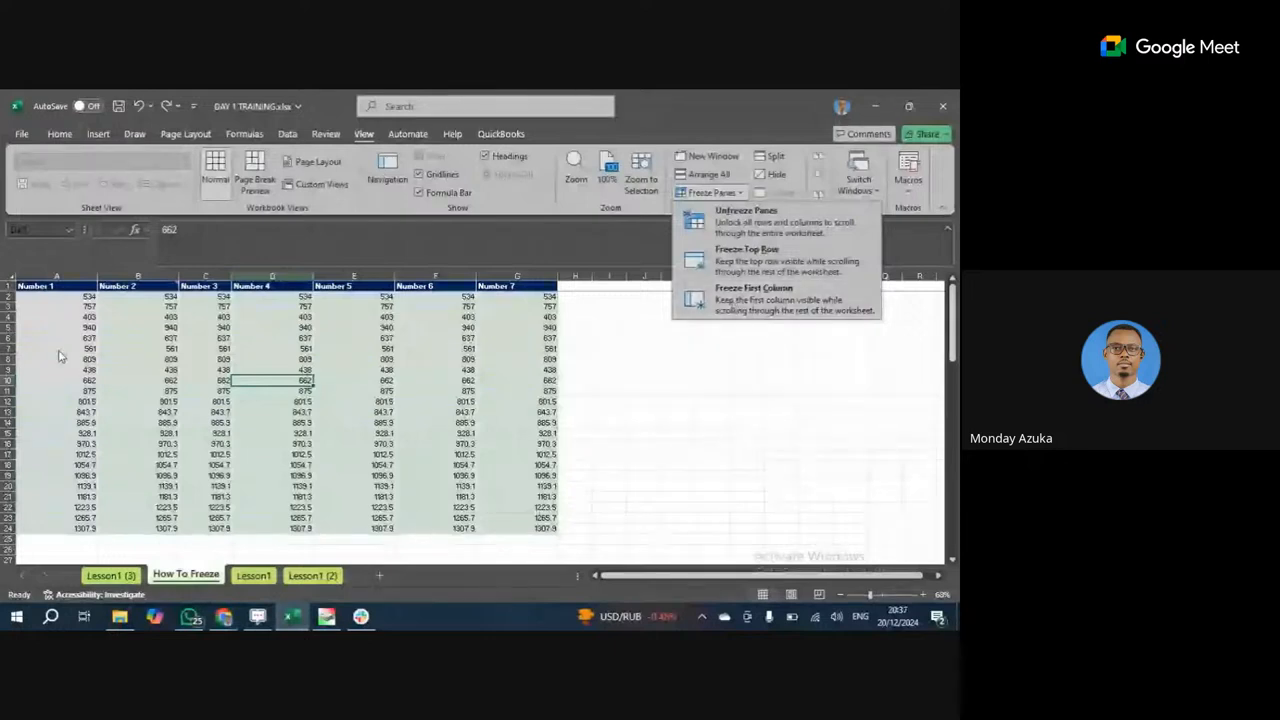
{"action": "left_click", "coordinate": [756, 306]}
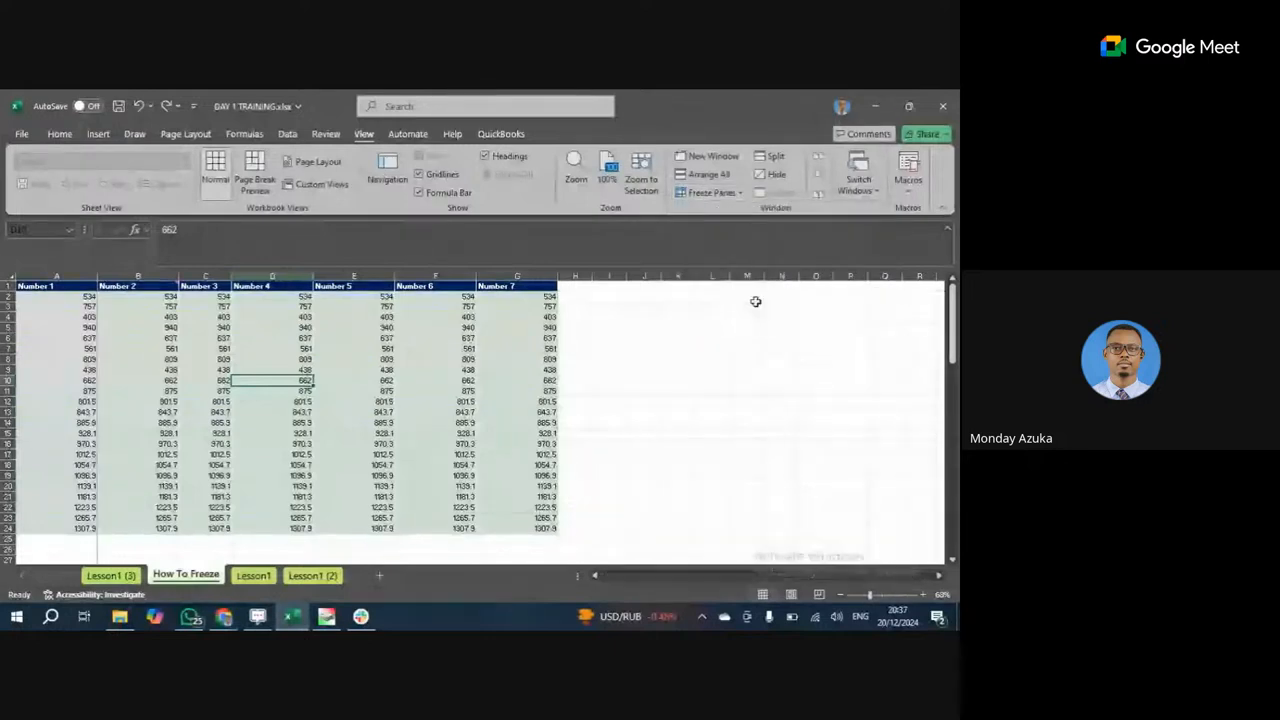
{"action": "scroll", "coordinate": [149, 340], "scroll_direction": "down", "scroll_amount": 3}
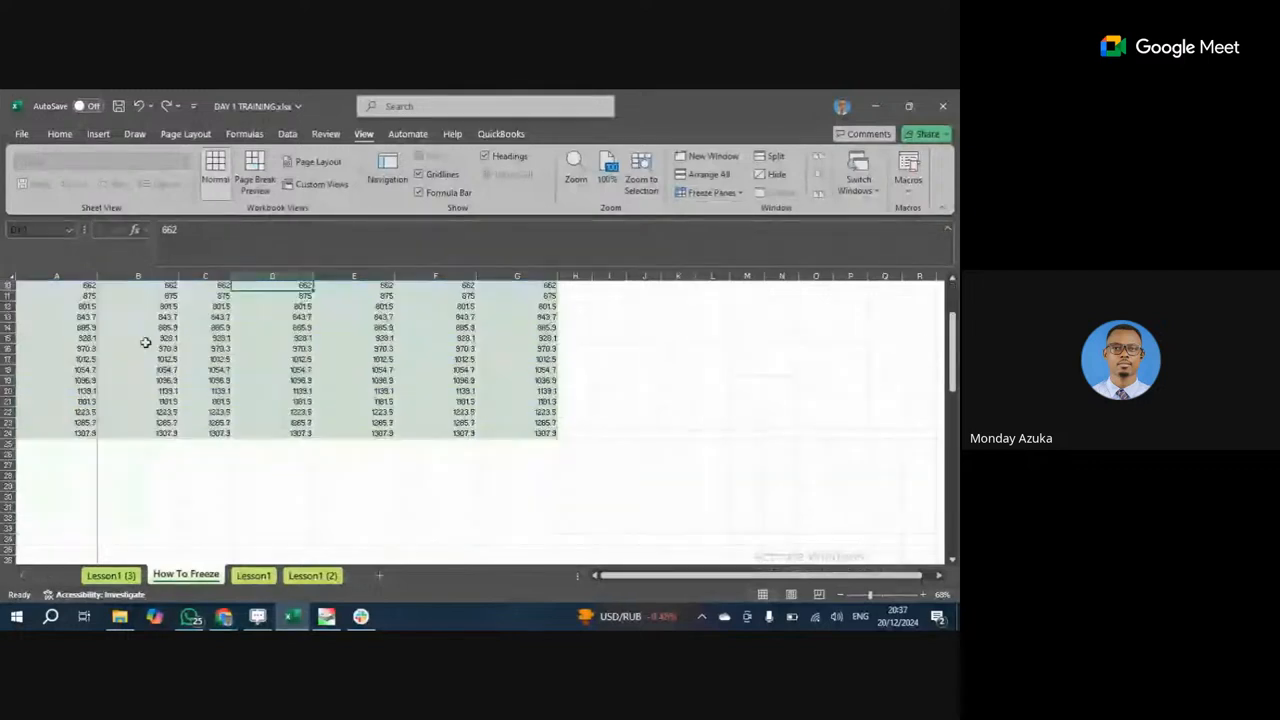
{"action": "scroll", "coordinate": [146, 340], "scroll_direction": "up", "scroll_amount": 3}
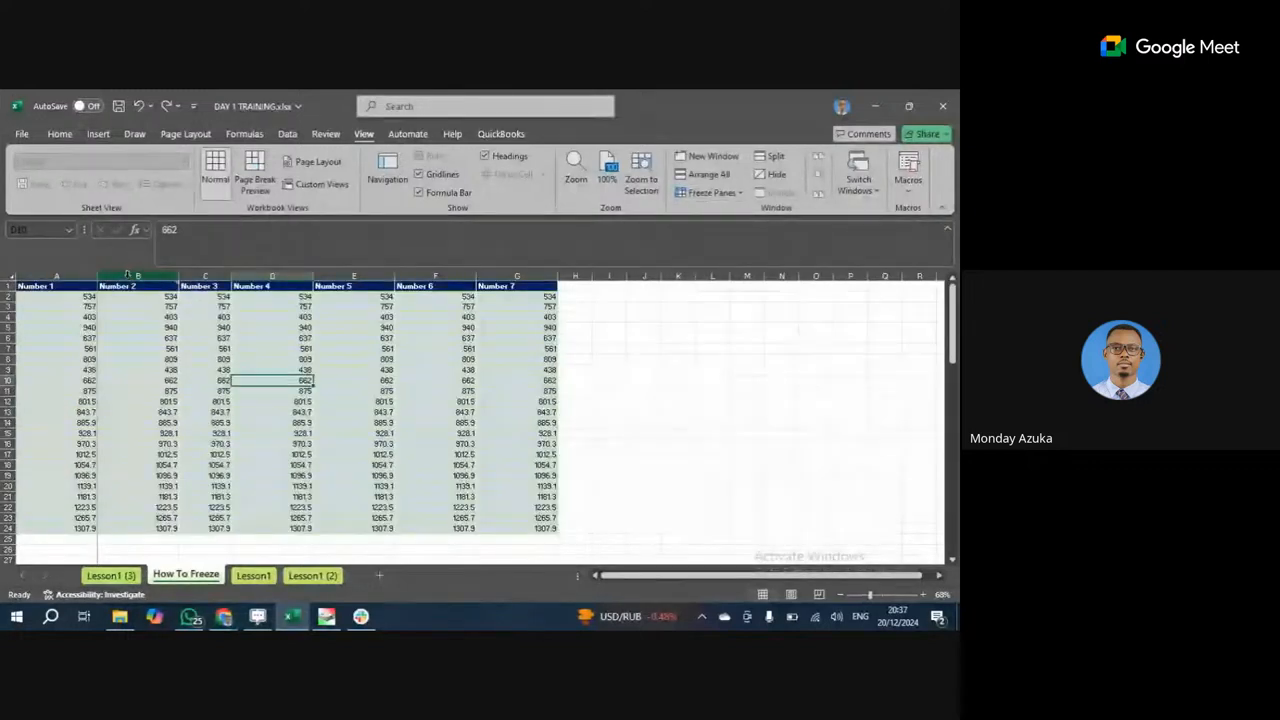
{"action": "mouse_move", "coordinate": [157, 309]}
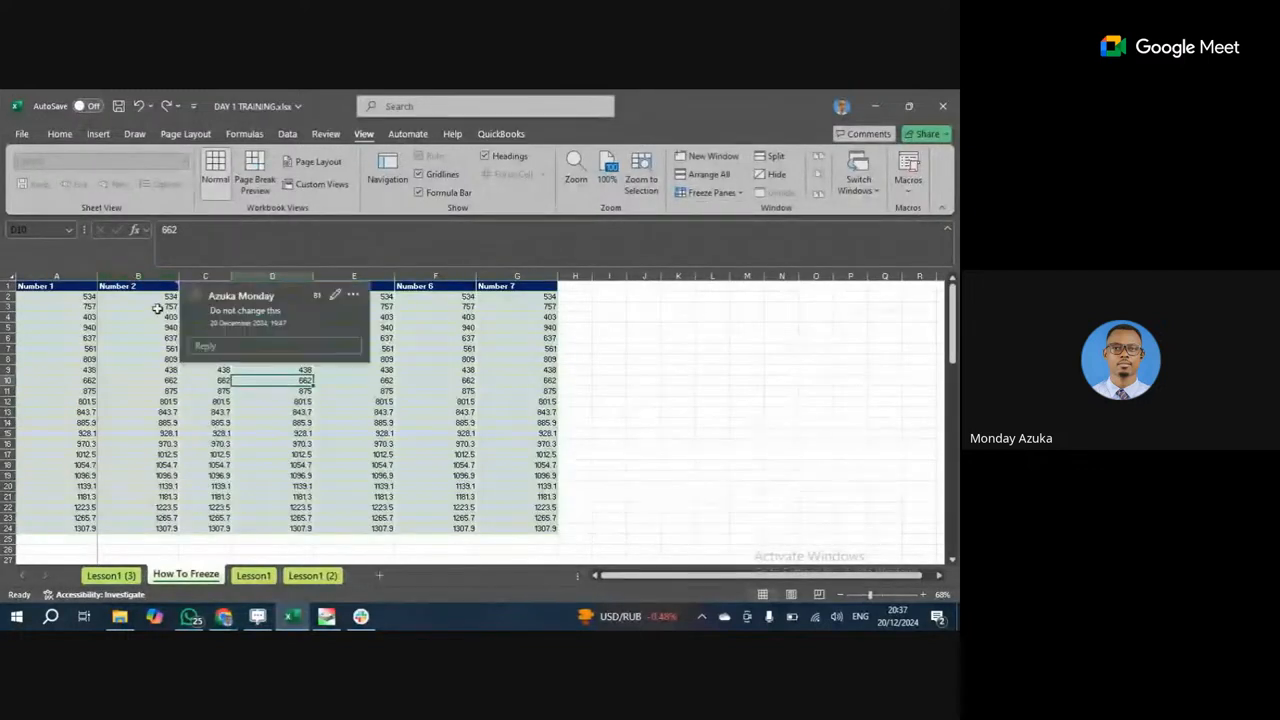
{"action": "left_click", "coordinate": [7, 286]}
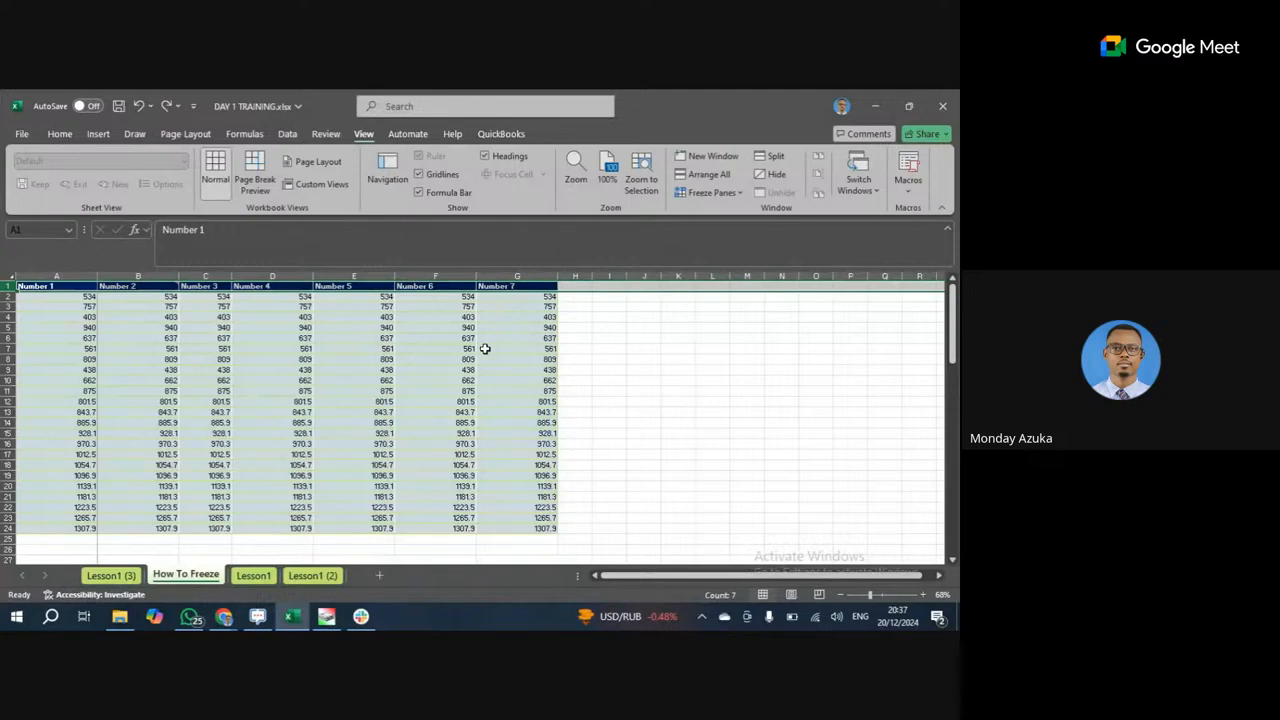
{"action": "scroll", "coordinate": [485, 348], "scroll_direction": "down", "scroll_amount": 1}
{"action": "scroll", "coordinate": [485, 348], "scroll_direction": "up", "scroll_amount": 1}
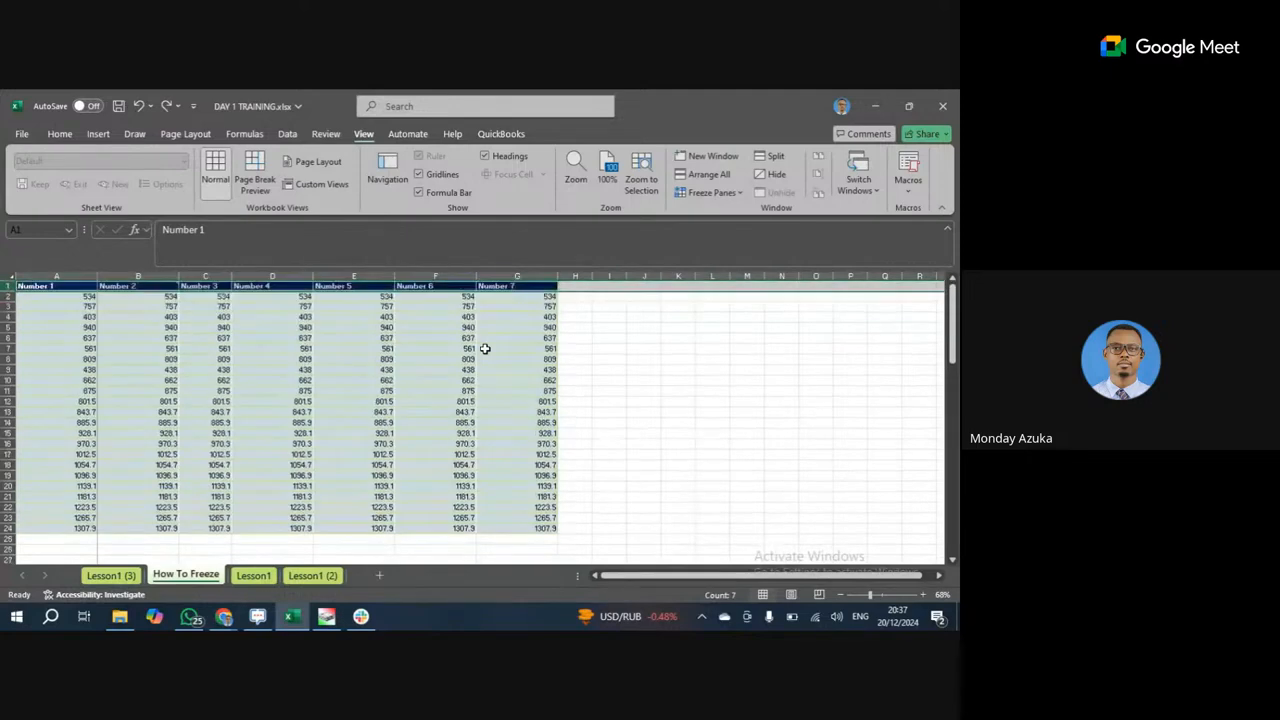
{"action": "left_click", "coordinate": [73, 271]}
{"action": "left_click", "coordinate": [343, 362]}
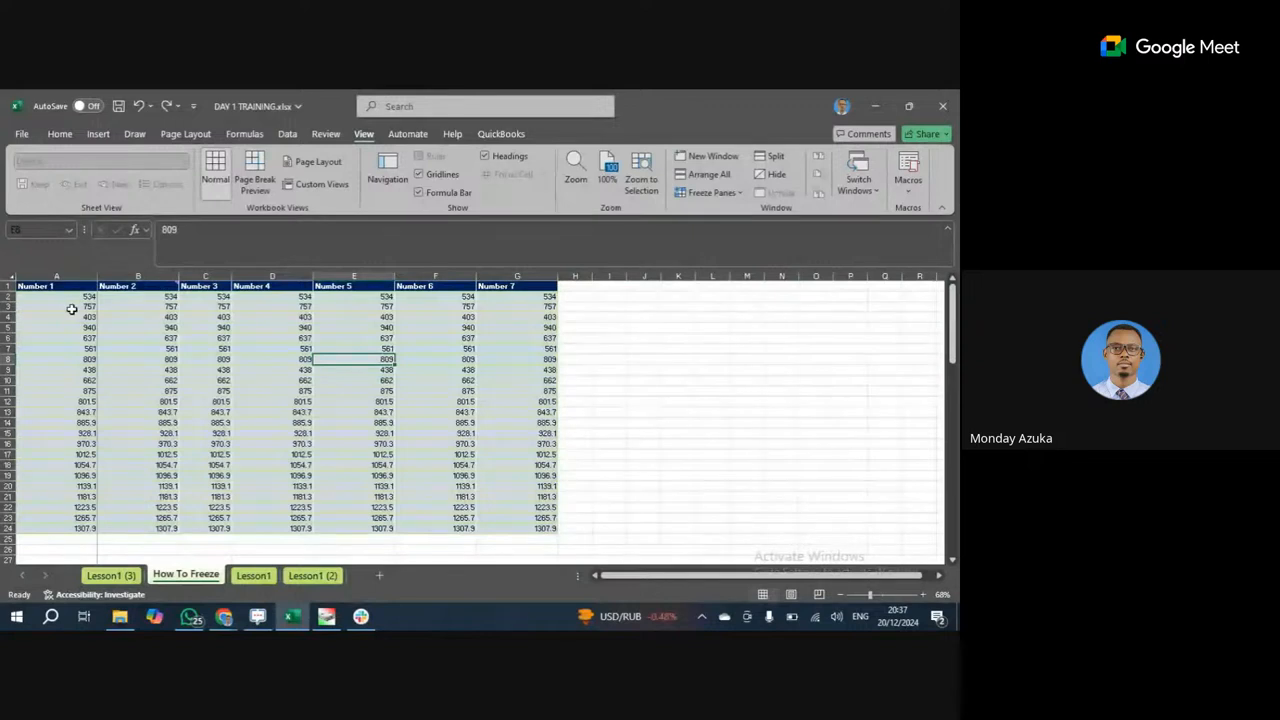
{"action": "left_click", "coordinate": [182, 317]}
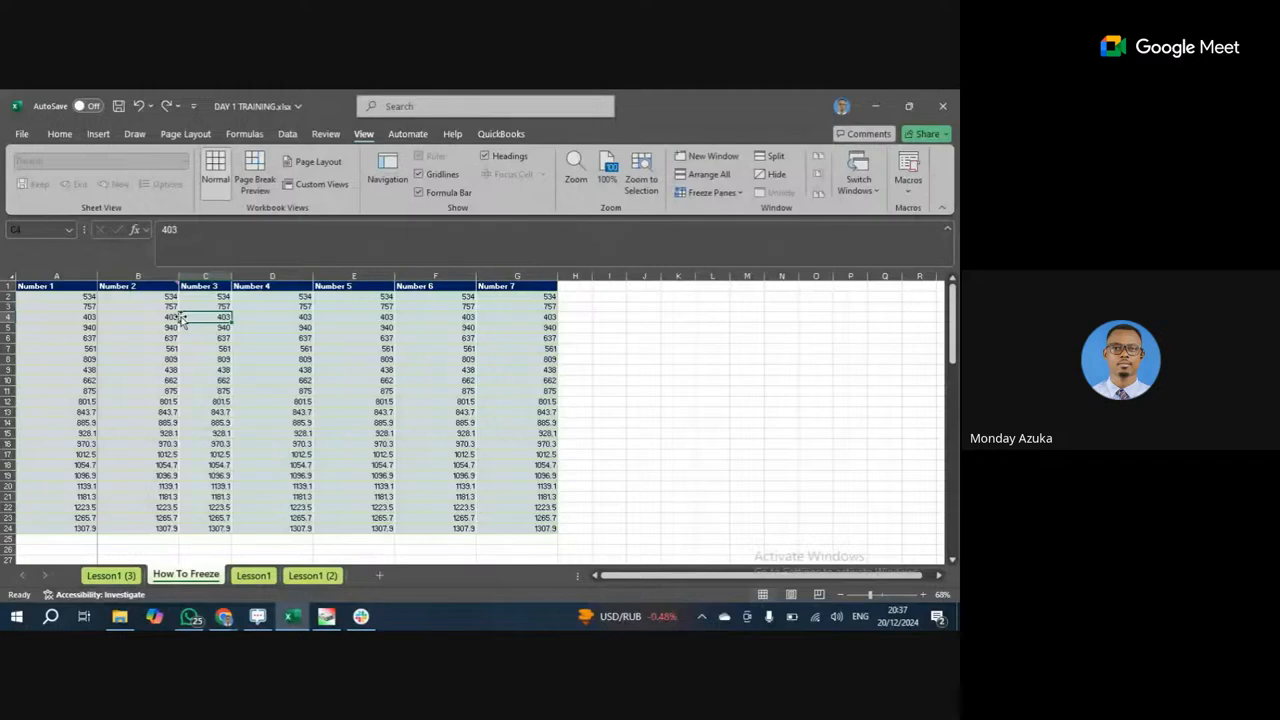
{"action": "key", "text": "Right"}
{"action": "key", "text": "Right"}
{"action": "key", "text": "Right"}
{"action": "key", "text": "Right"}
{"action": "key", "text": "Right"}
{"action": "key", "text": "Right"}
{"action": "key", "text": "Right"}
{"action": "key", "text": "Right"}
{"action": "key", "text": "Right"}
{"action": "key", "text": "Right"}
{"action": "key", "text": "Right"}
{"action": "key", "text": "Right"}
{"action": "key", "text": "Right"}
{"action": "key", "text": "Right"}
{"action": "key", "text": "Right"}
{"action": "key", "text": "Right"}
{"action": "key", "text": "Right"}
{"action": "key", "text": "Right"}
{"action": "key", "text": "Right"}
{"action": "key", "text": "Right"}
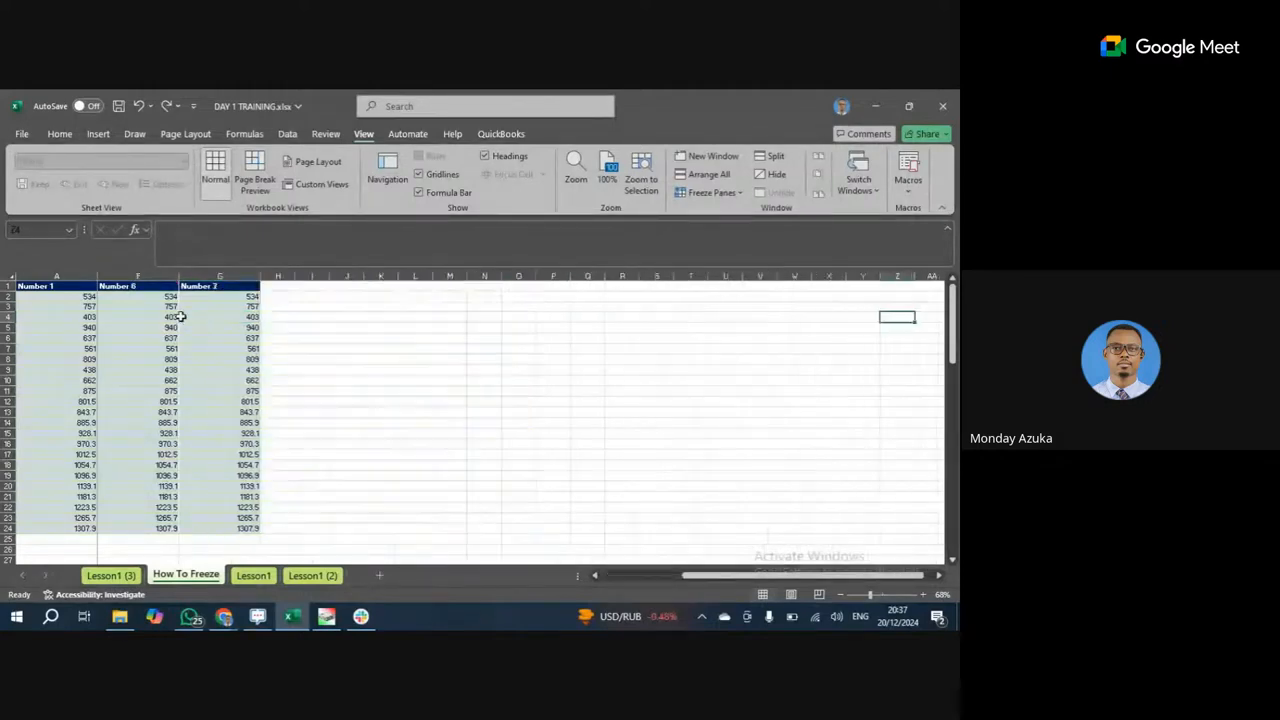
{"action": "key", "text": "Right"}
{"action": "key", "text": "Right"}
{"action": "key", "text": "Right"}
{"action": "key", "text": "Right"}
{"action": "key", "text": "Right"}
{"action": "key", "text": "Right"}
{"action": "key", "text": "Right"}
{"action": "key", "text": "Right"}
{"action": "key", "text": "Right"}
{"action": "key", "text": "Right"}
{"action": "key", "text": "Right"}
{"action": "key", "text": "Right"}
{"action": "key", "text": "Right"}
{"action": "key", "text": "Right"}
{"action": "key", "text": "Right"}
{"action": "key", "text": "Right"}
{"action": "key", "text": "Right"}
{"action": "key", "text": "Right"}
{"action": "key", "text": "Right"}
{"action": "key", "text": "Right"}
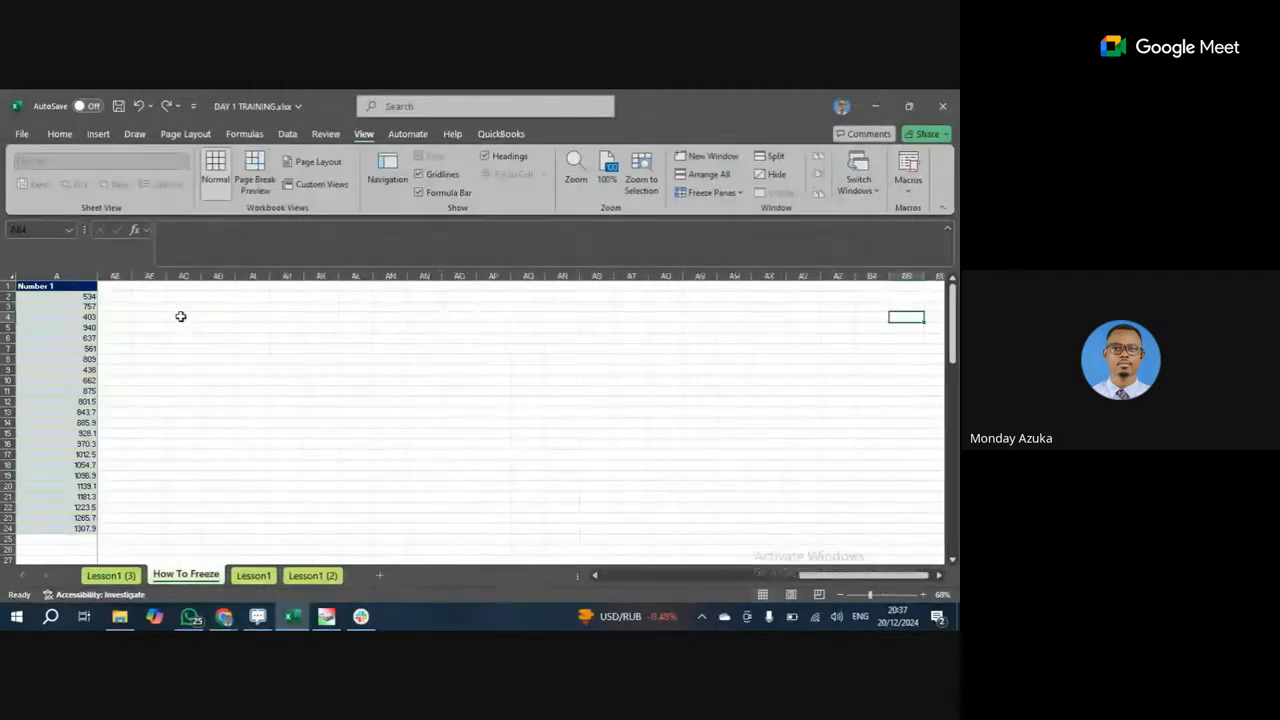
{"action": "key", "text": "Right"}
{"action": "key", "text": "Right"}
{"action": "key", "text": "Right"}
{"action": "key", "text": "Right"}
{"action": "key", "text": "Right"}
{"action": "key", "text": "Right"}
{"action": "key", "text": "Right"}
{"action": "key", "text": "Right"}
{"action": "key", "text": "Right"}
{"action": "key", "text": "Right"}
{"action": "key", "text": "Right"}
{"action": "key", "text": "Right"}
{"action": "key", "text": "Right"}
{"action": "key", "text": "Right"}
{"action": "key", "text": "Right"}
{"action": "key", "text": "Right"}
{"action": "key", "text": "Right"}
{"action": "key", "text": "Right"}
{"action": "key", "text": "Right"}
{"action": "key", "text": "Right"}
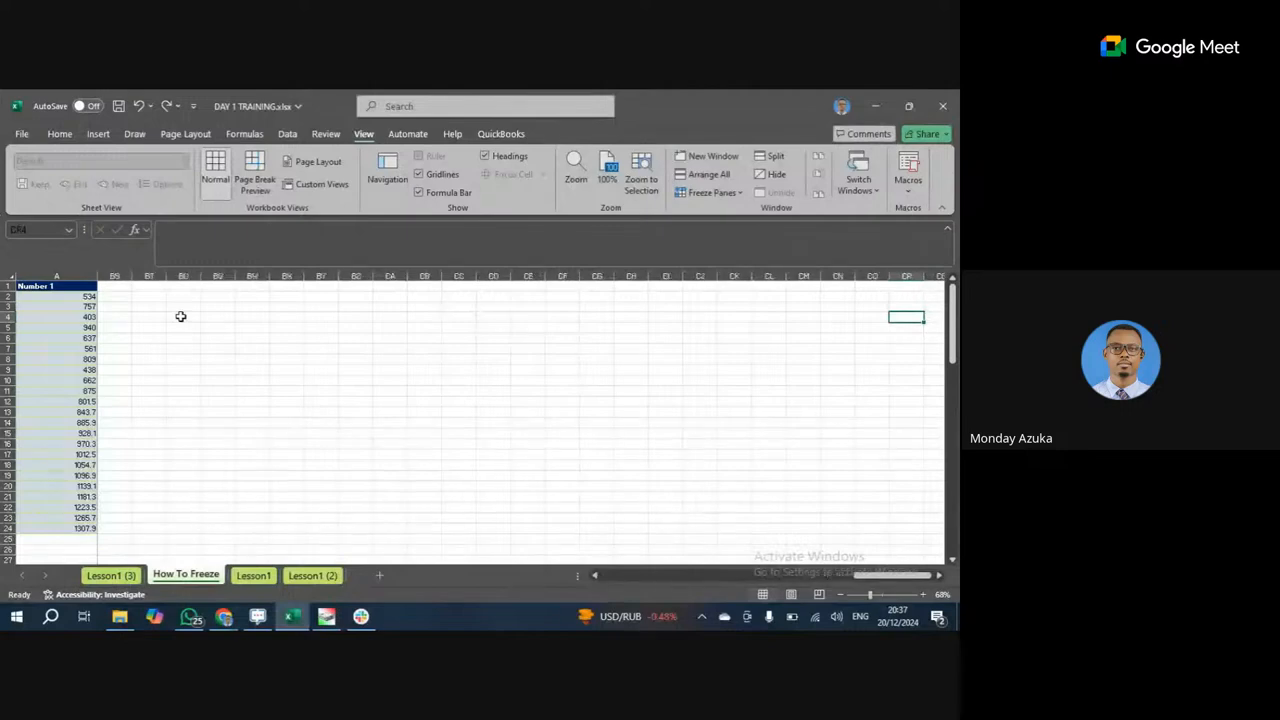
{"action": "key", "text": "Right"}
{"action": "key", "text": "Right"}
{"action": "key", "text": "Right"}
{"action": "key", "text": "Right"}
{"action": "key", "text": "Right"}
{"action": "key", "text": "Right"}
{"action": "key", "text": "Right"}
{"action": "key", "text": "Right"}
{"action": "key", "text": "Right"}
{"action": "key", "text": "Right"}
{"action": "key", "text": "Right"}
{"action": "key", "text": "Right"}
{"action": "key", "text": "Right"}
{"action": "key", "text": "Right"}
{"action": "left_click", "coordinate": [40, 316]}
{"action": "left_click", "coordinate": [57, 368]}
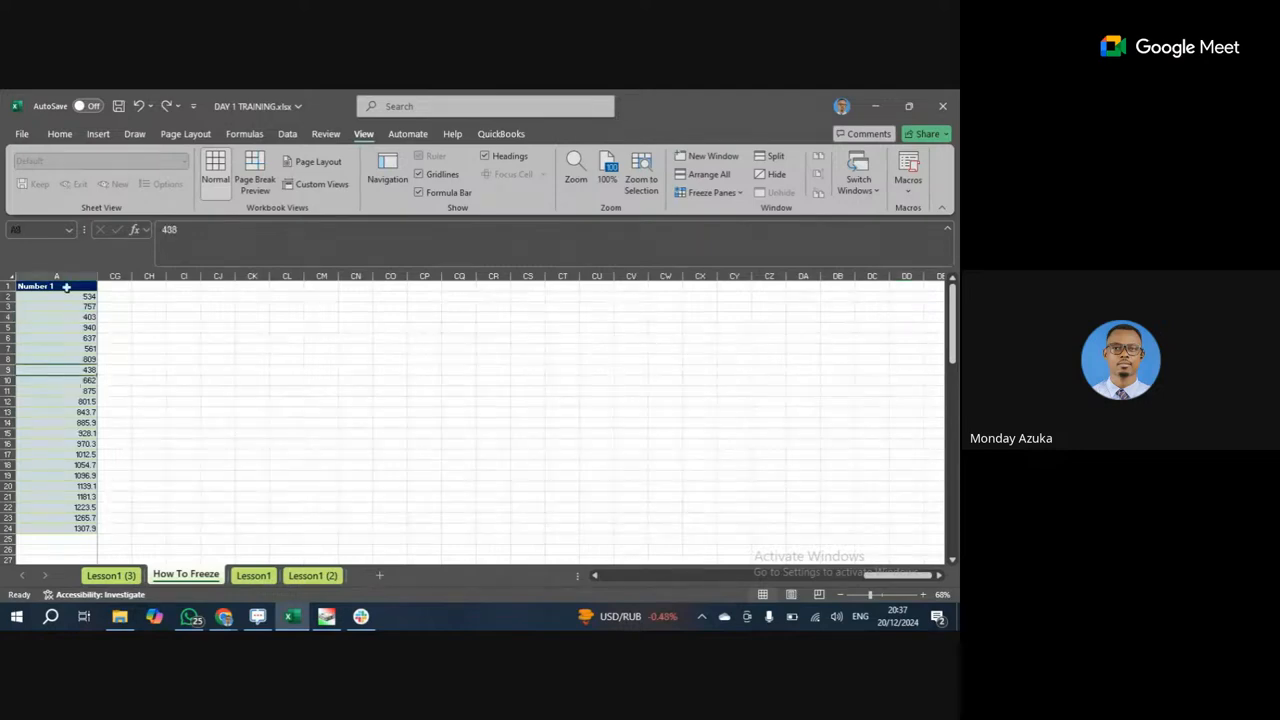
{"action": "left_click", "coordinate": [66, 275]}
{"action": "left_click", "coordinate": [55, 317]}
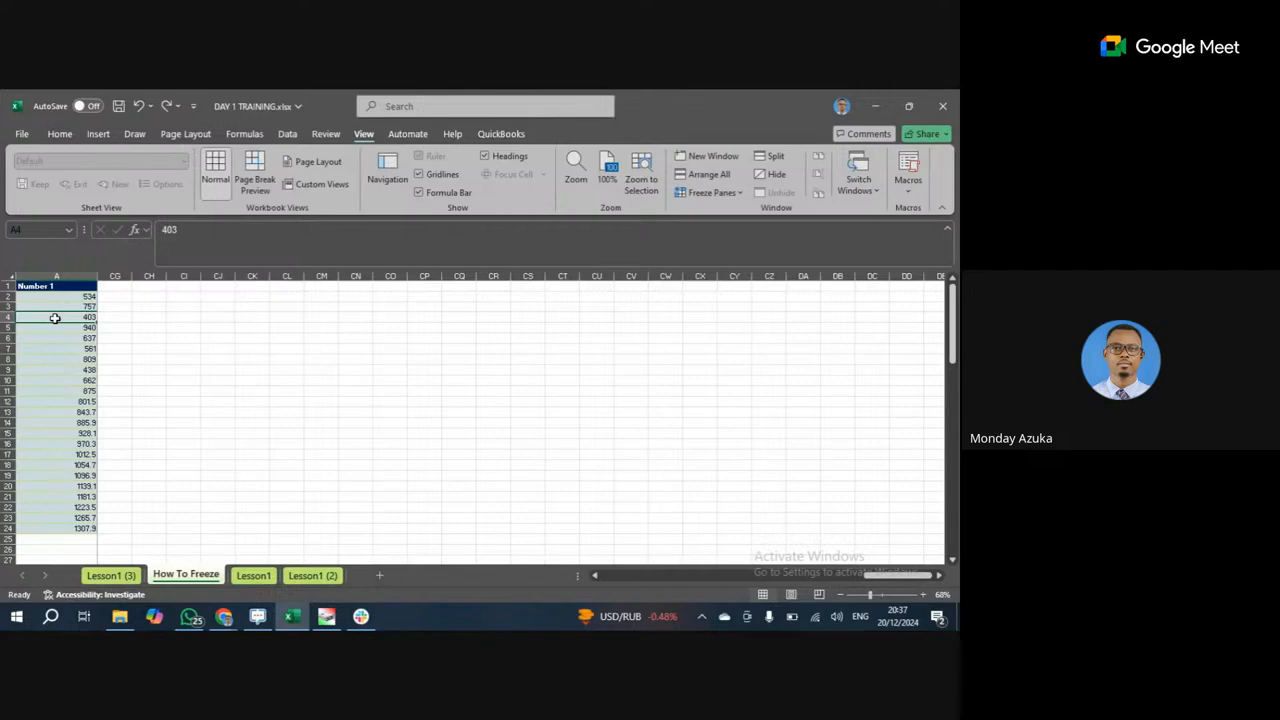
{"action": "scroll", "coordinate": [55, 317], "scroll_direction": "left", "scroll_amount": 10}
{"action": "left_click", "coordinate": [55, 348]}
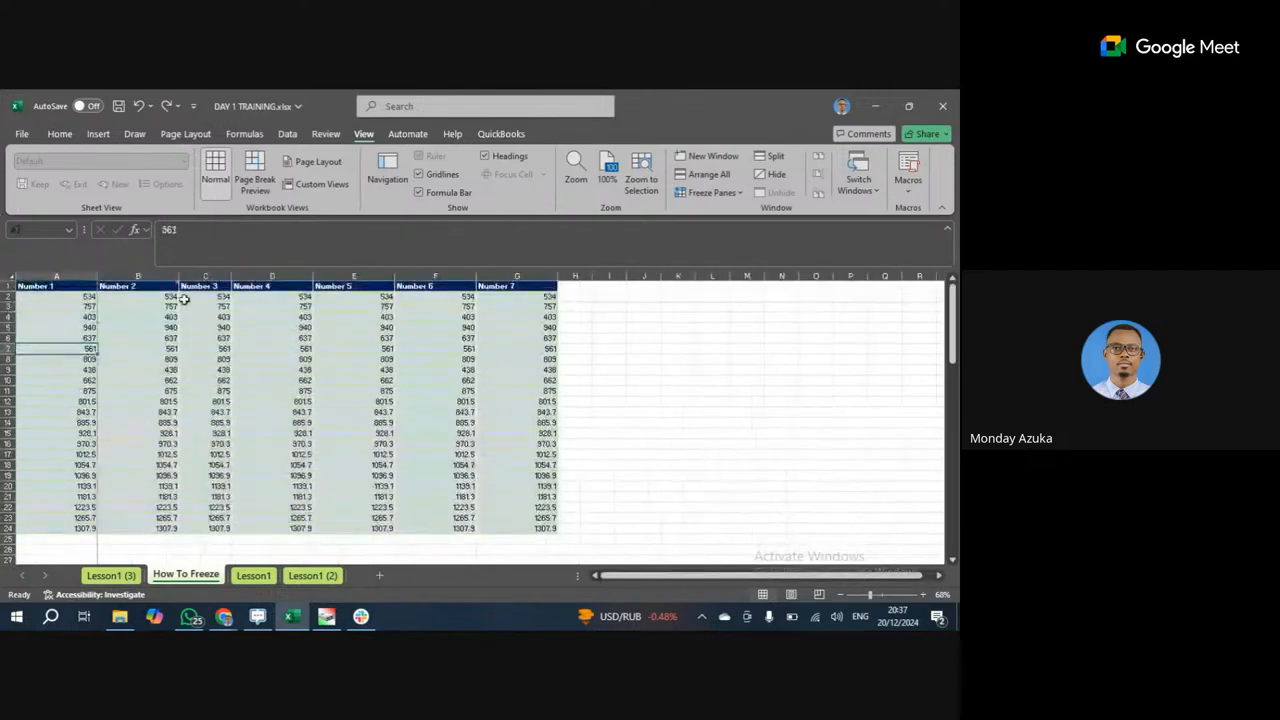
Click through cells A1, A8, C5, C8, C1, A5 and A2, then select the top rows via the row headers.
{"action": "left_click", "coordinate": [52, 286]}
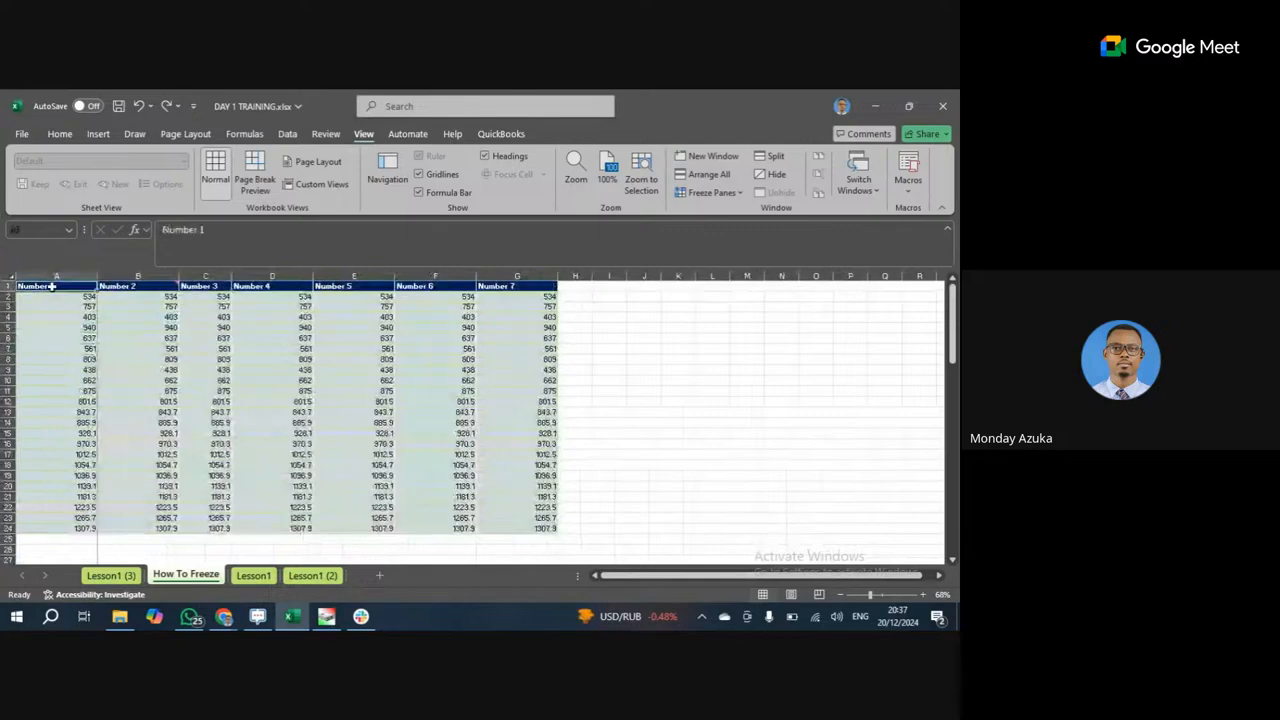
{"action": "left_click", "coordinate": [72, 360]}
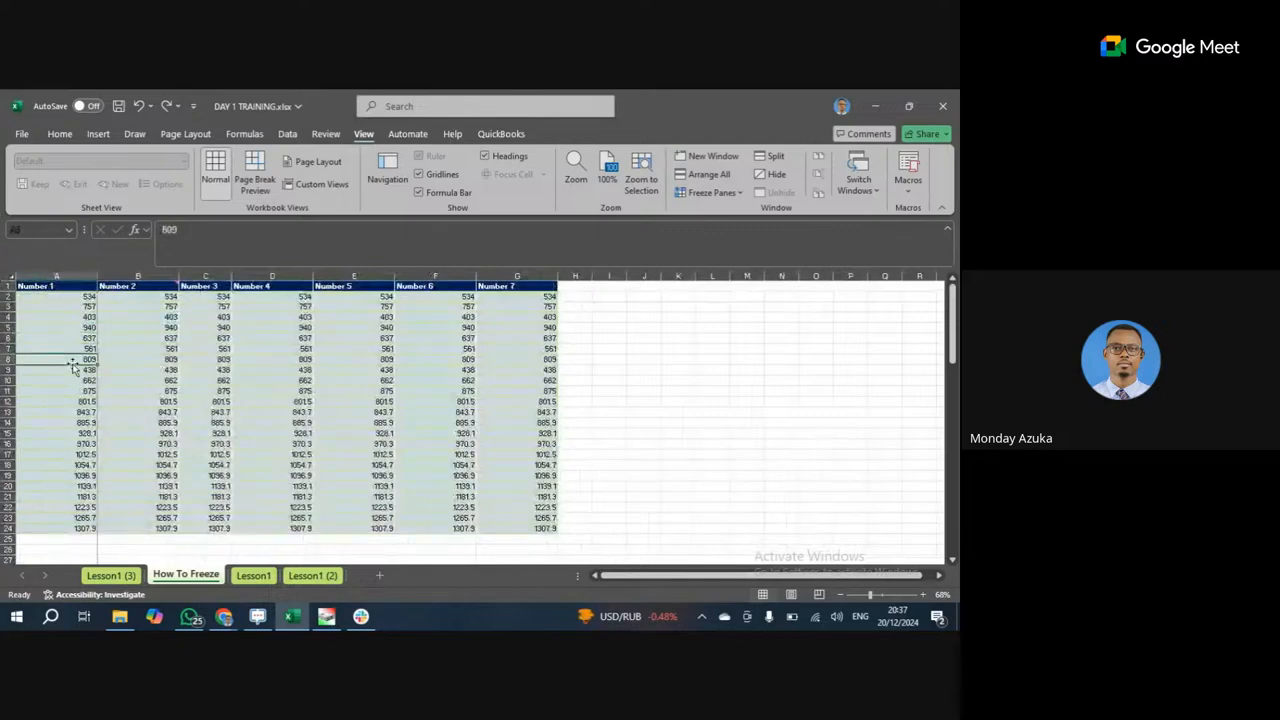
{"action": "left_click", "coordinate": [220, 328]}
{"action": "left_click", "coordinate": [228, 362]}
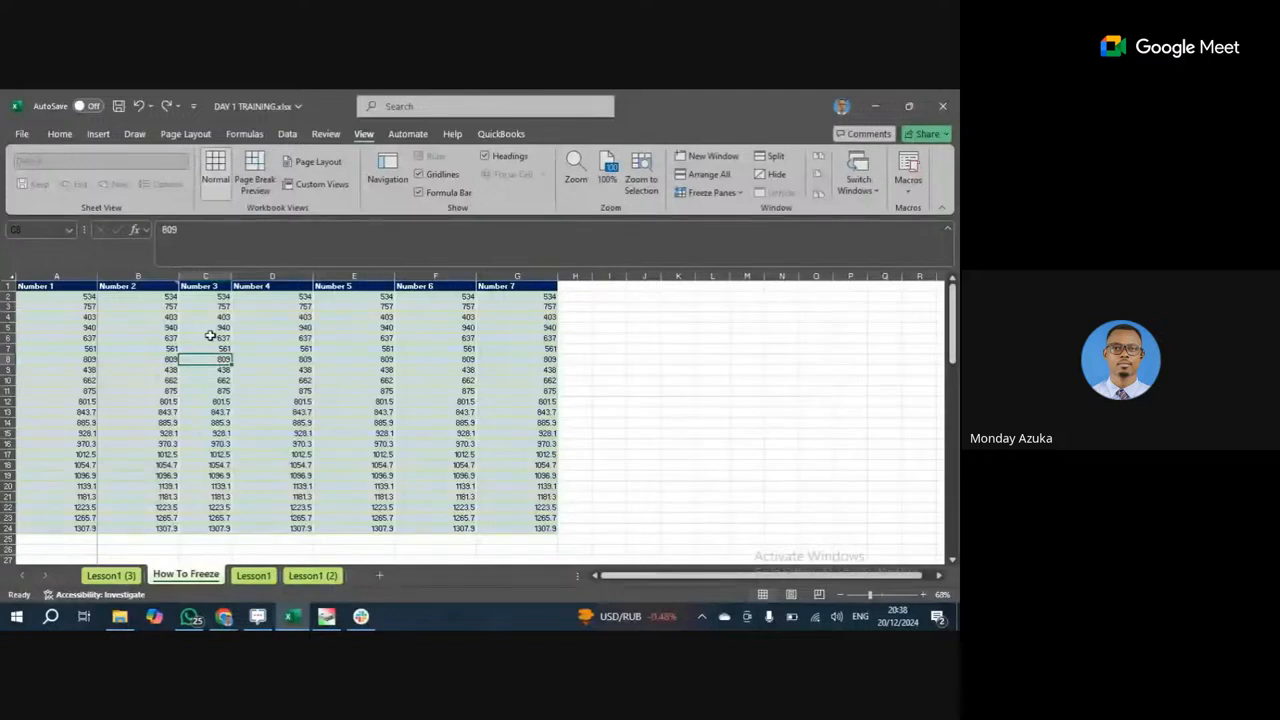
{"action": "left_click", "coordinate": [207, 286]}
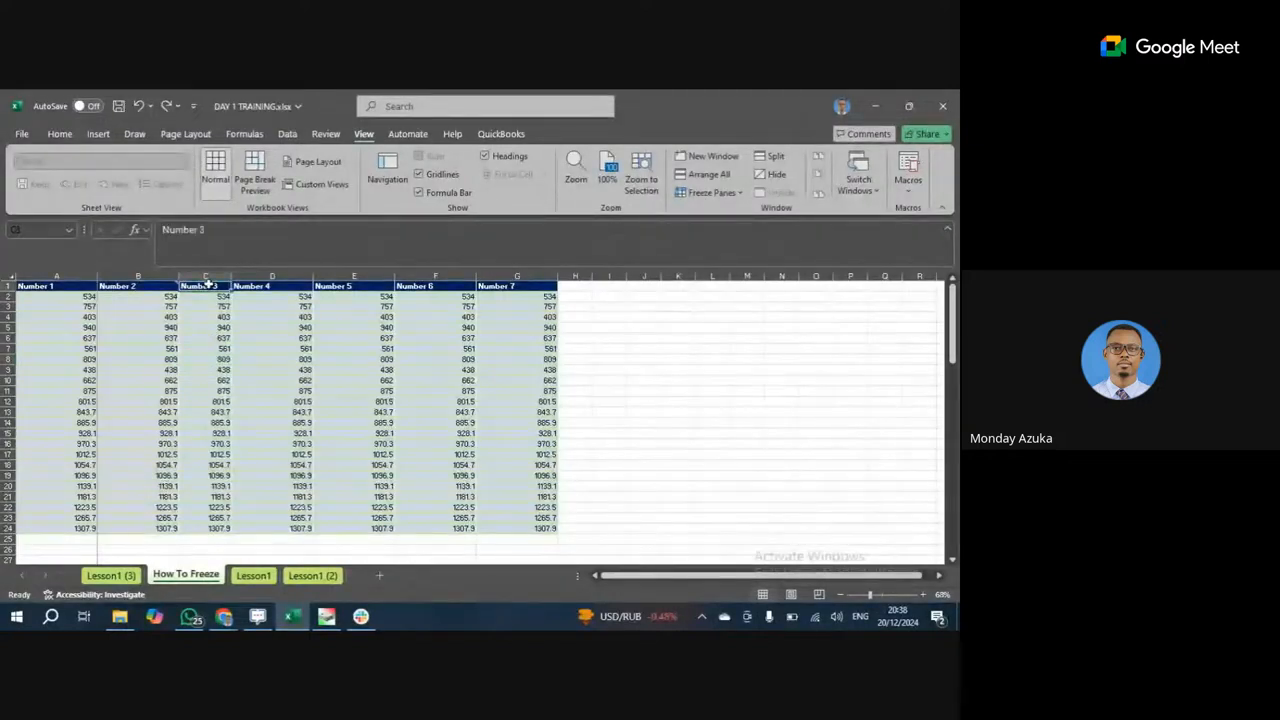
{"action": "left_click", "coordinate": [19, 326]}
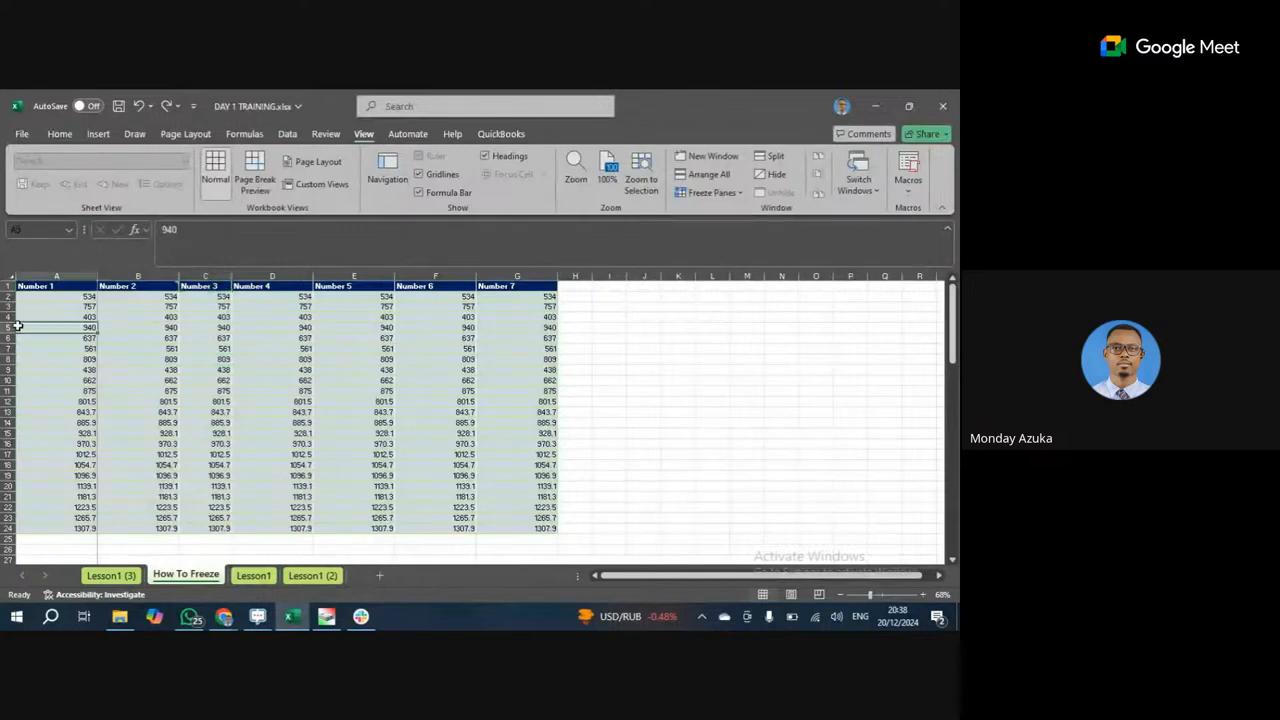
{"action": "left_click", "coordinate": [63, 299]}
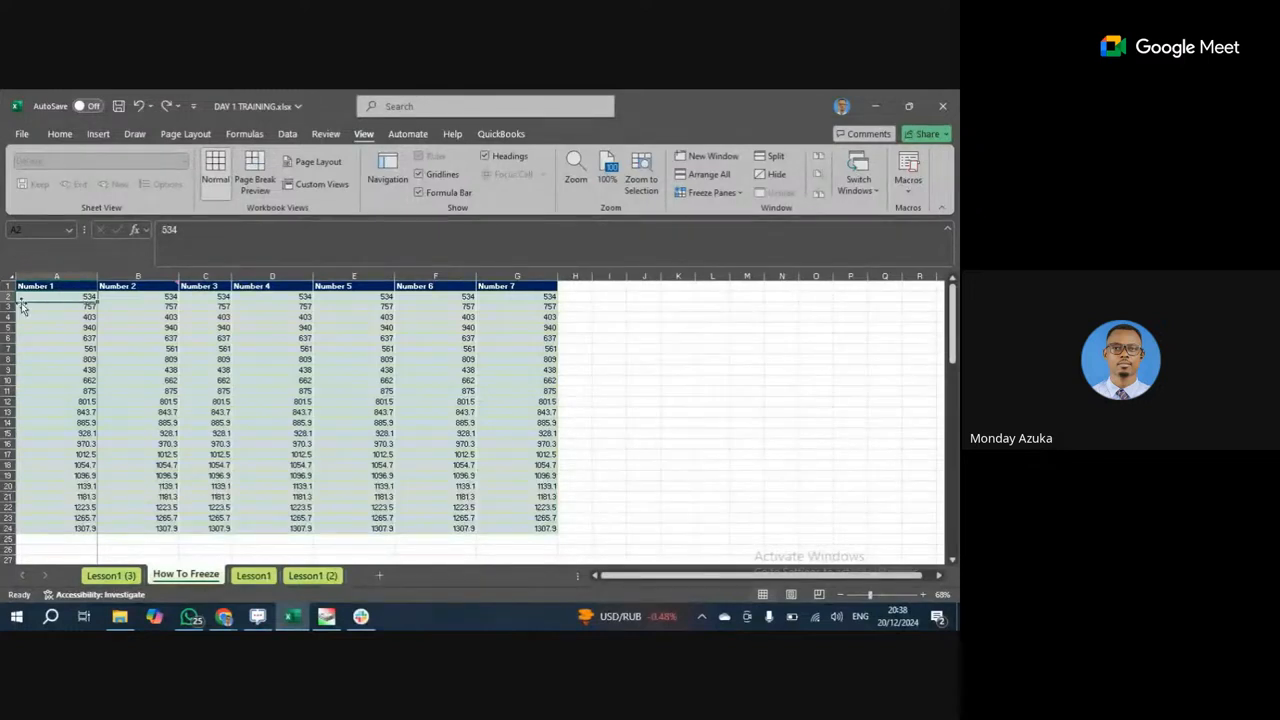
{"action": "left_click_drag", "start_coordinate": [7, 297], "coordinate": [8, 324]}
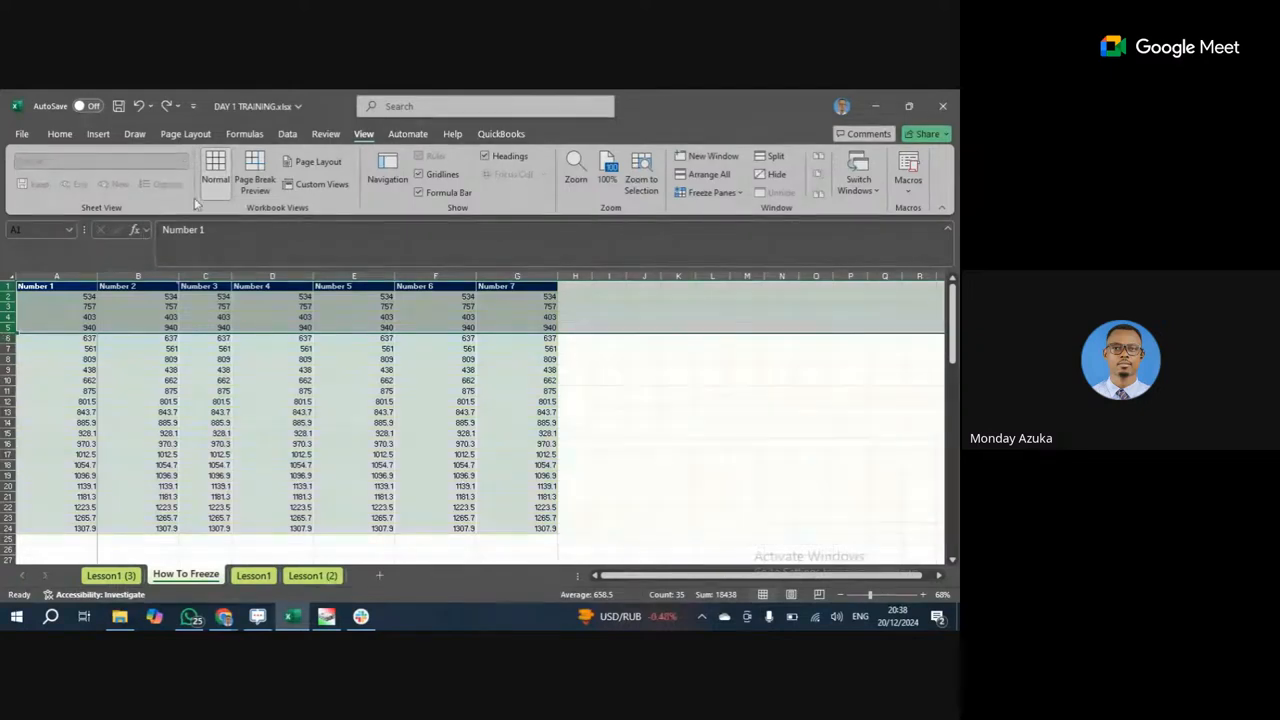
Give the top rows A1:G5 an orange fill, then select cells A6 to A24.
{"action": "left_click", "coordinate": [59, 133]}
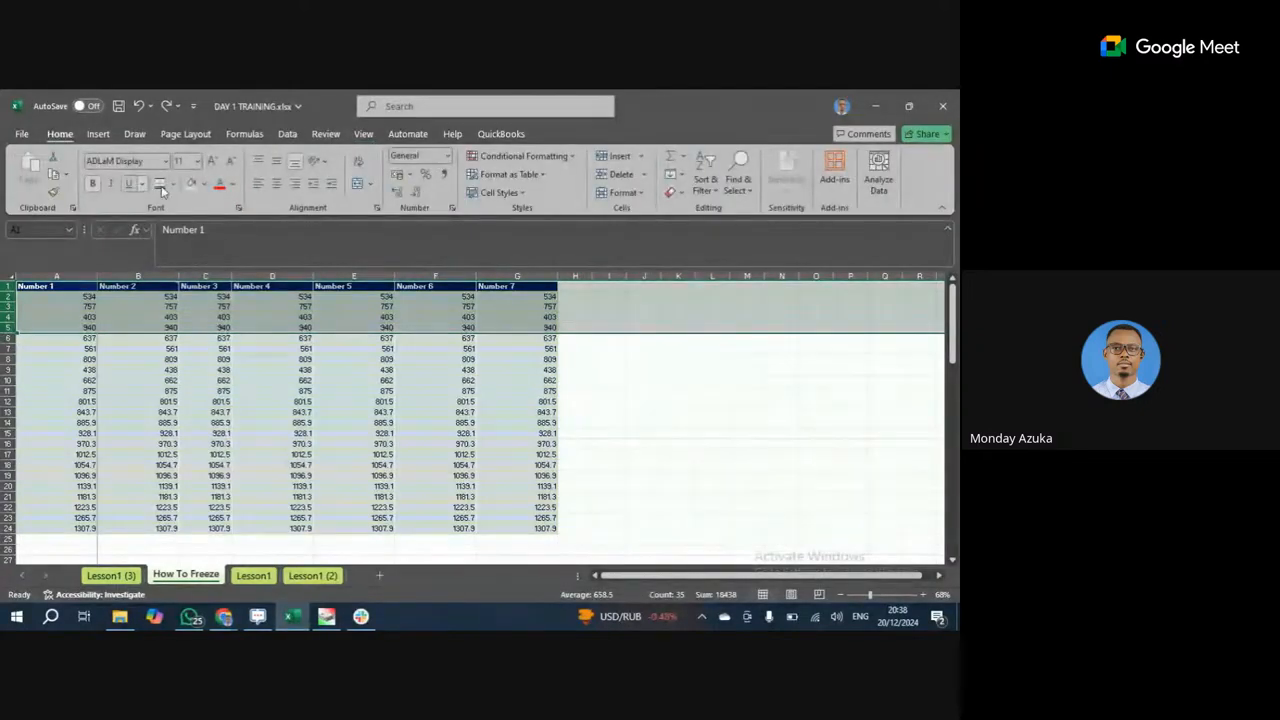
{"action": "left_click", "coordinate": [201, 185]}
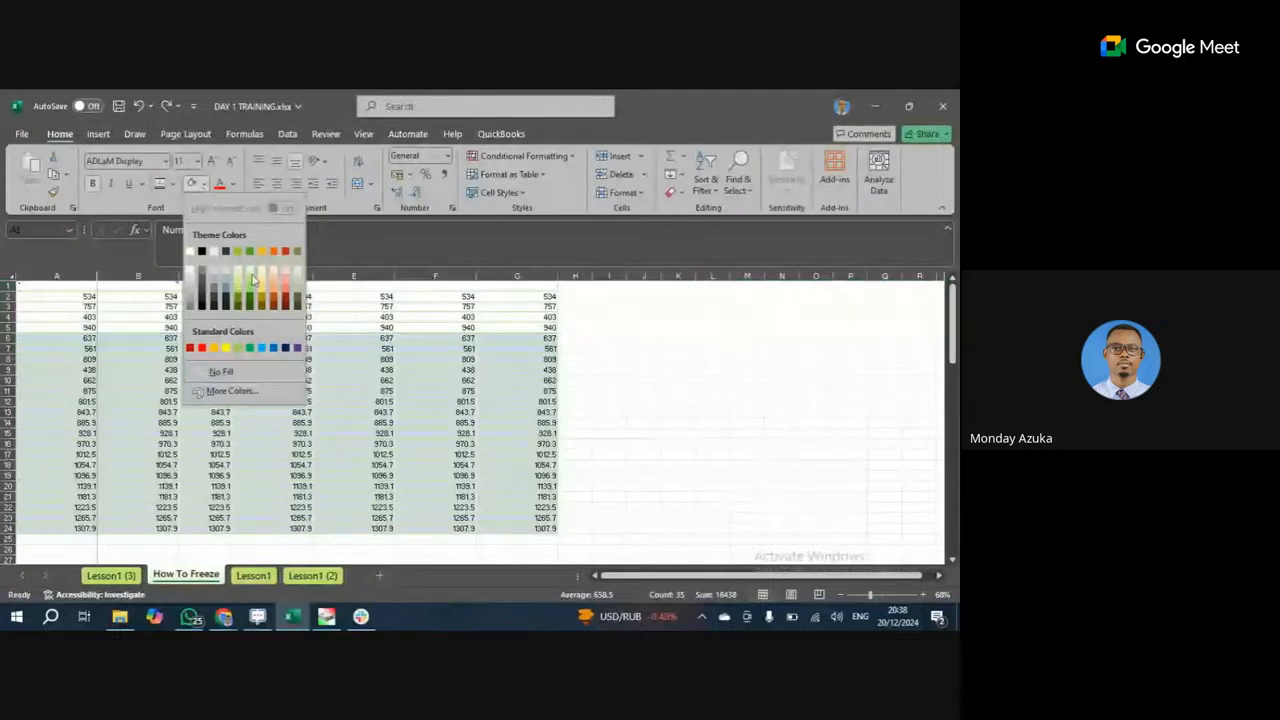
{"action": "left_click", "coordinate": [520, 323]}
{"action": "left_click_drag", "start_coordinate": [542, 287], "coordinate": [514, 325]}
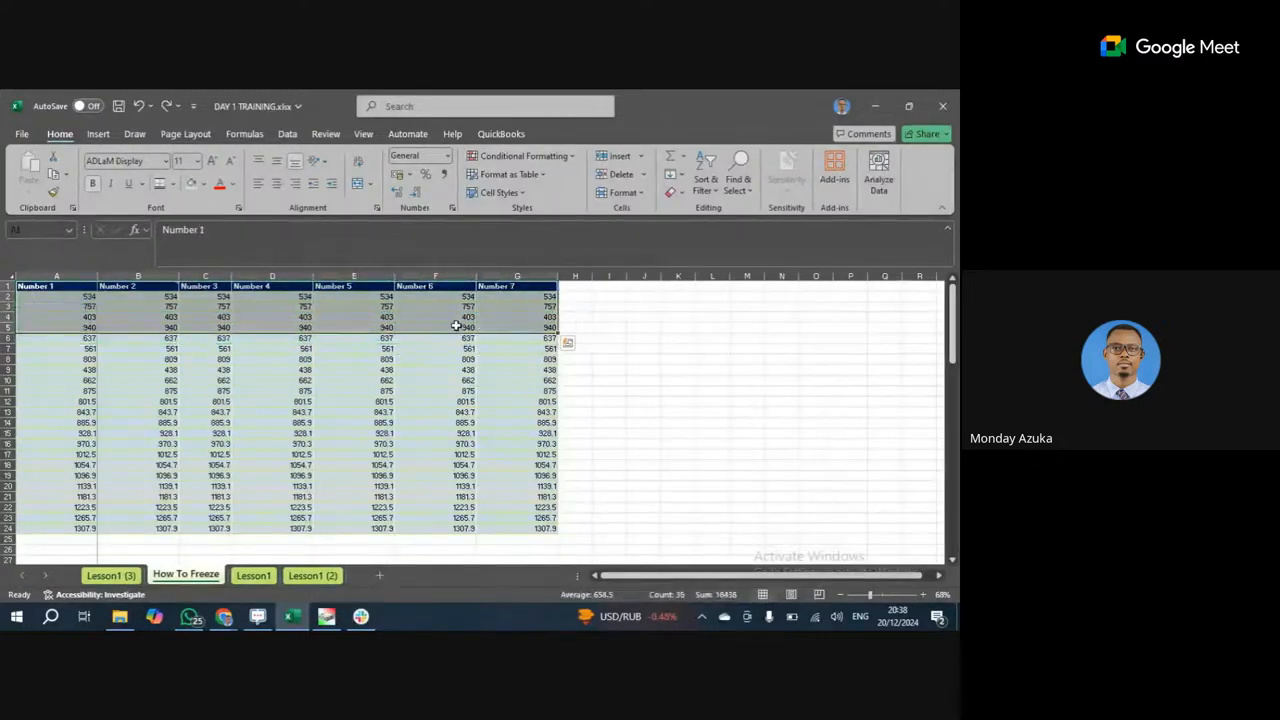
{"action": "left_click", "coordinate": [203, 186]}
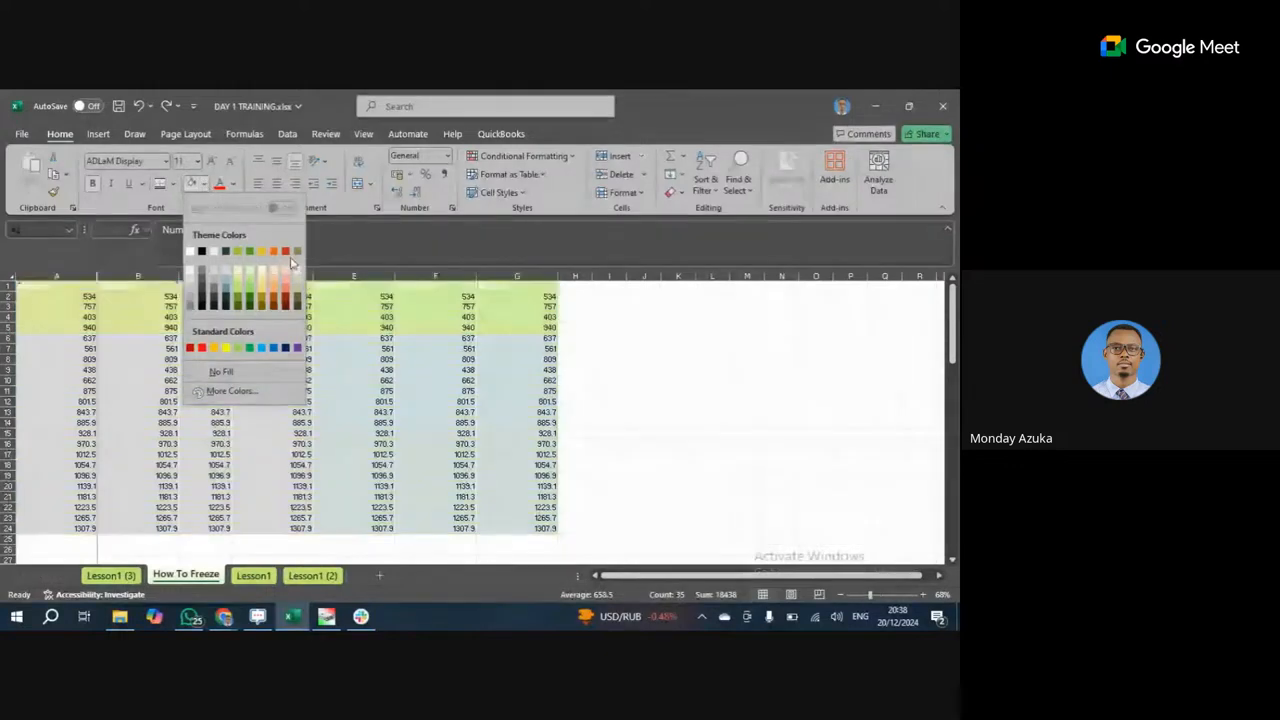
{"action": "left_click", "coordinate": [273, 253]}
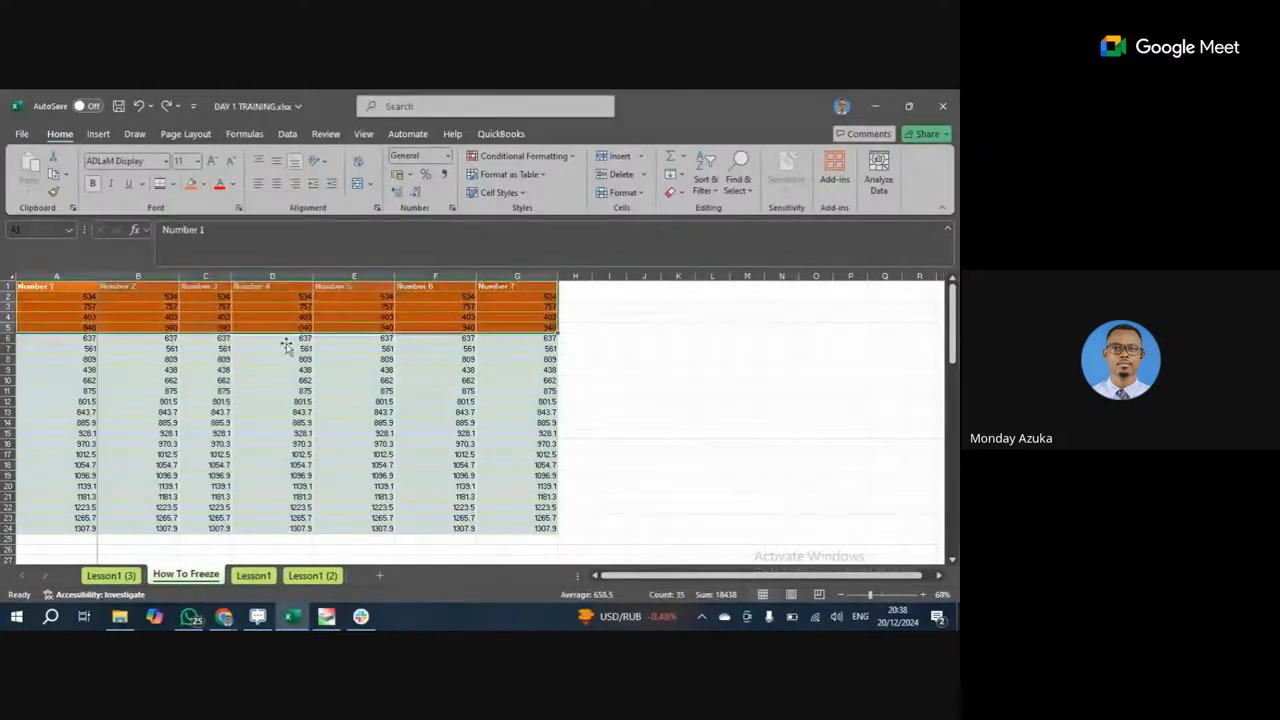
{"action": "left_click", "coordinate": [86, 338]}
{"action": "left_click_drag", "start_coordinate": [86, 338], "coordinate": [69, 528]}
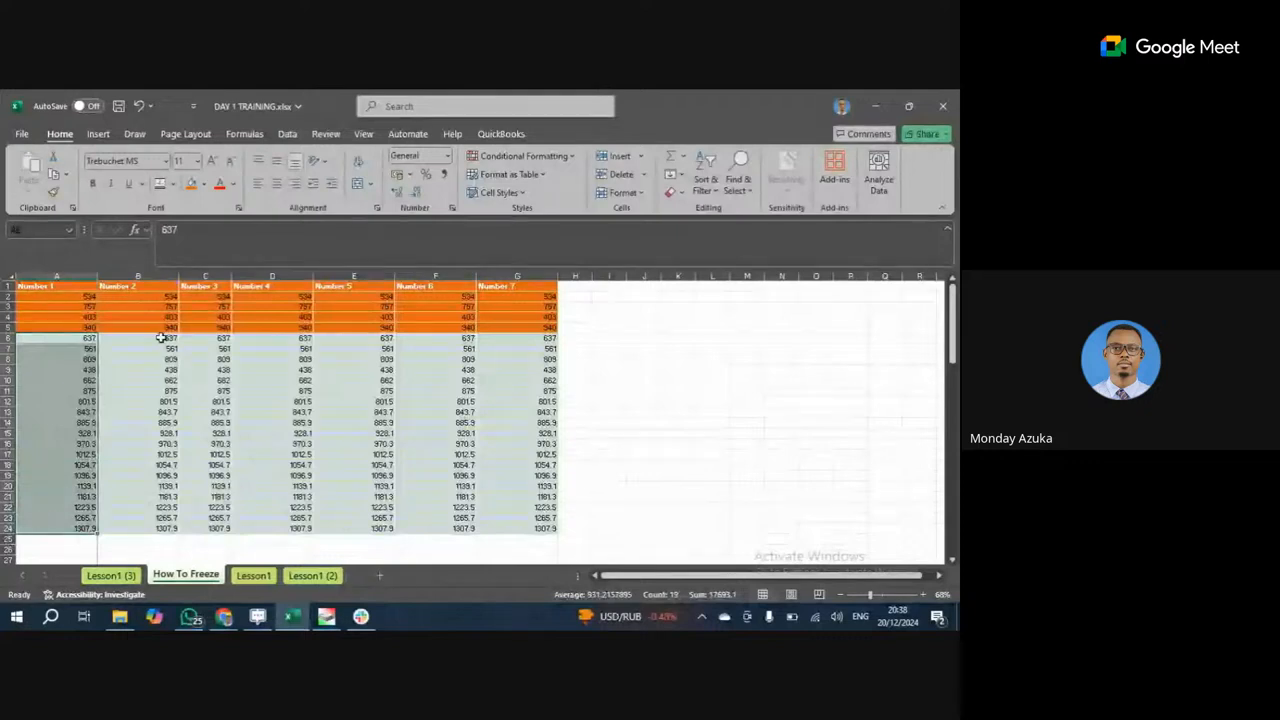
Select A6:B24 and fill it green.
{"action": "left_click_drag", "start_coordinate": [166, 336], "coordinate": [154, 529]}
{"action": "left_click", "coordinate": [204, 185]}
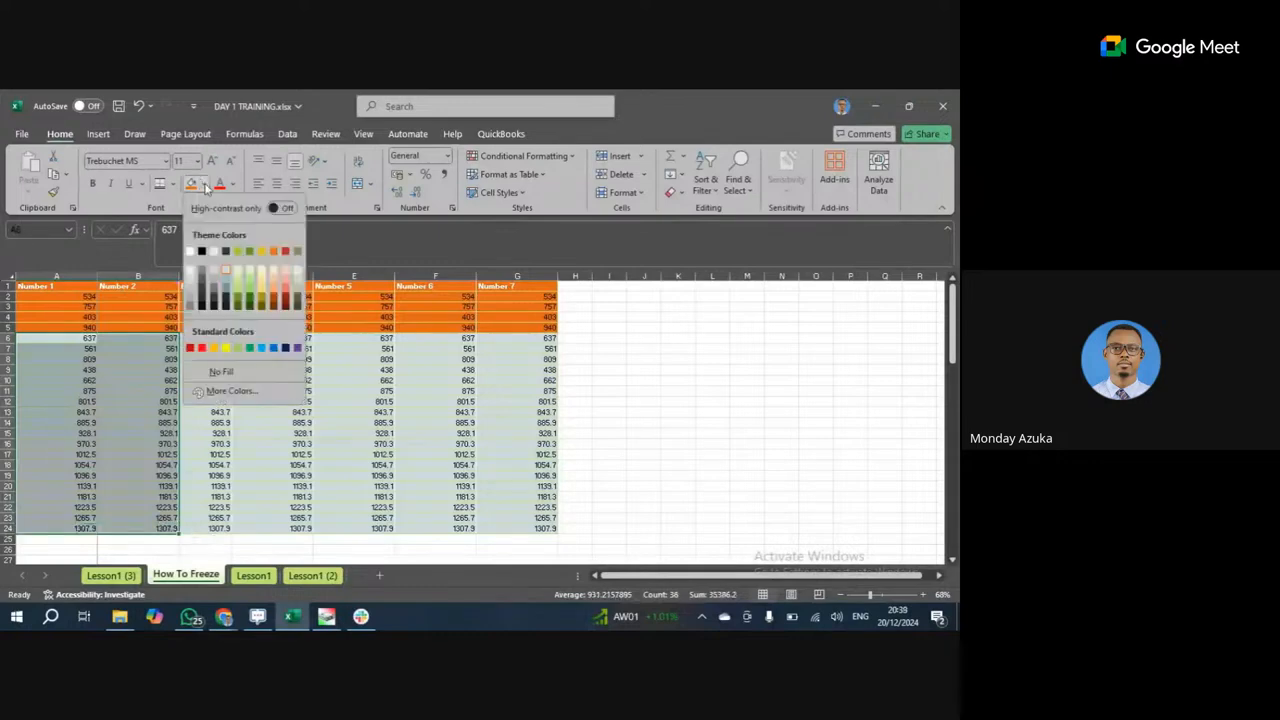
{"action": "left_click", "coordinate": [204, 185]}
{"action": "left_click", "coordinate": [205, 188]}
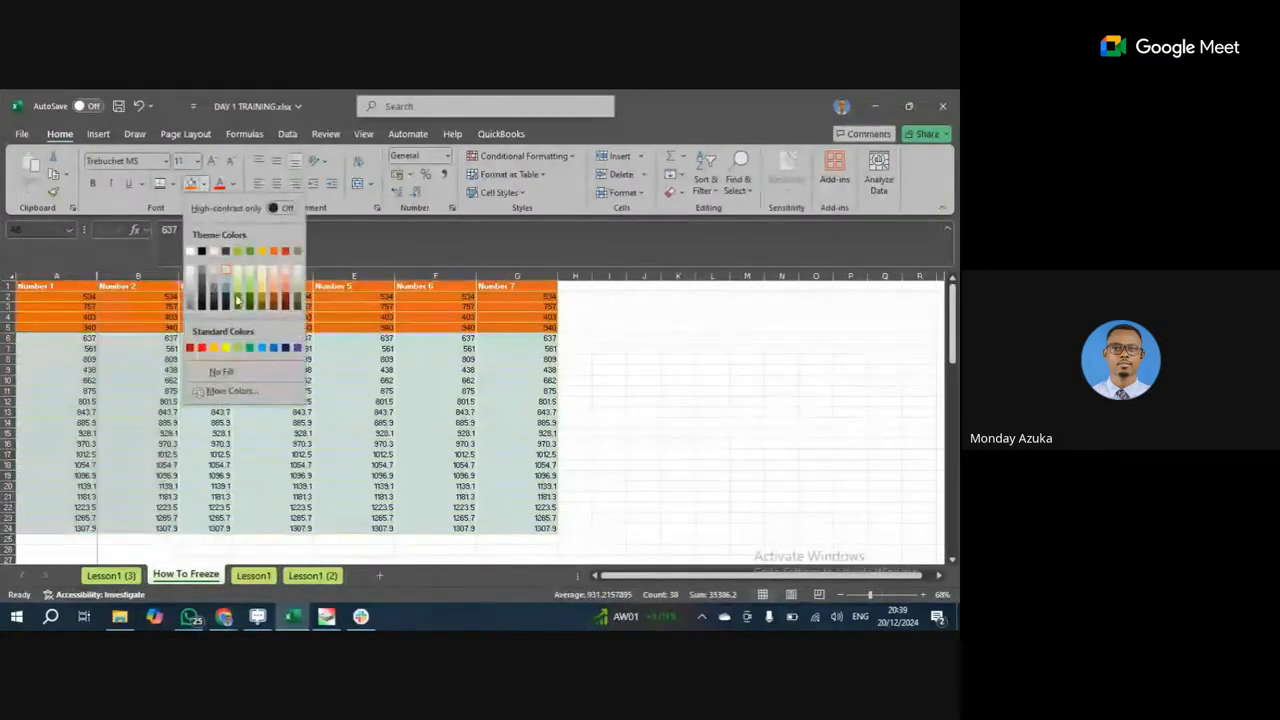
{"action": "left_click", "coordinate": [249, 283]}
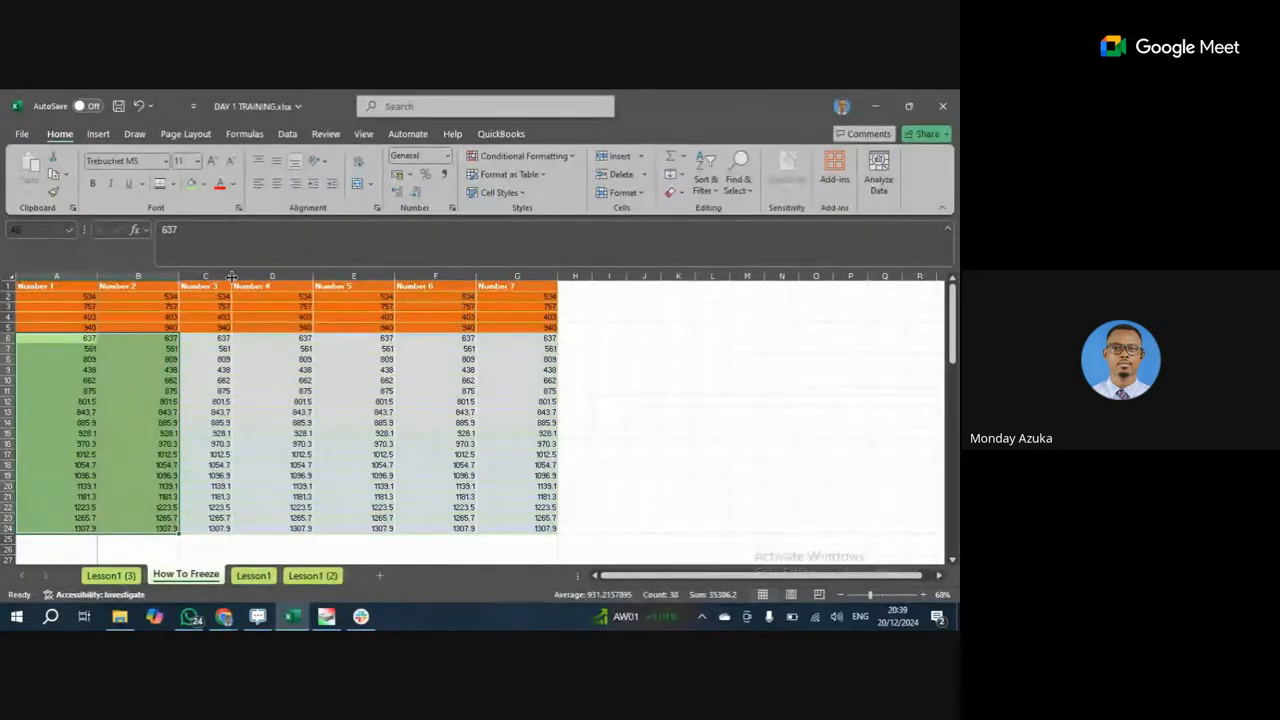
Check the colouring by selecting cells and rows 1–4 and scrolling down the sheet.
{"action": "left_click", "coordinate": [288, 389]}
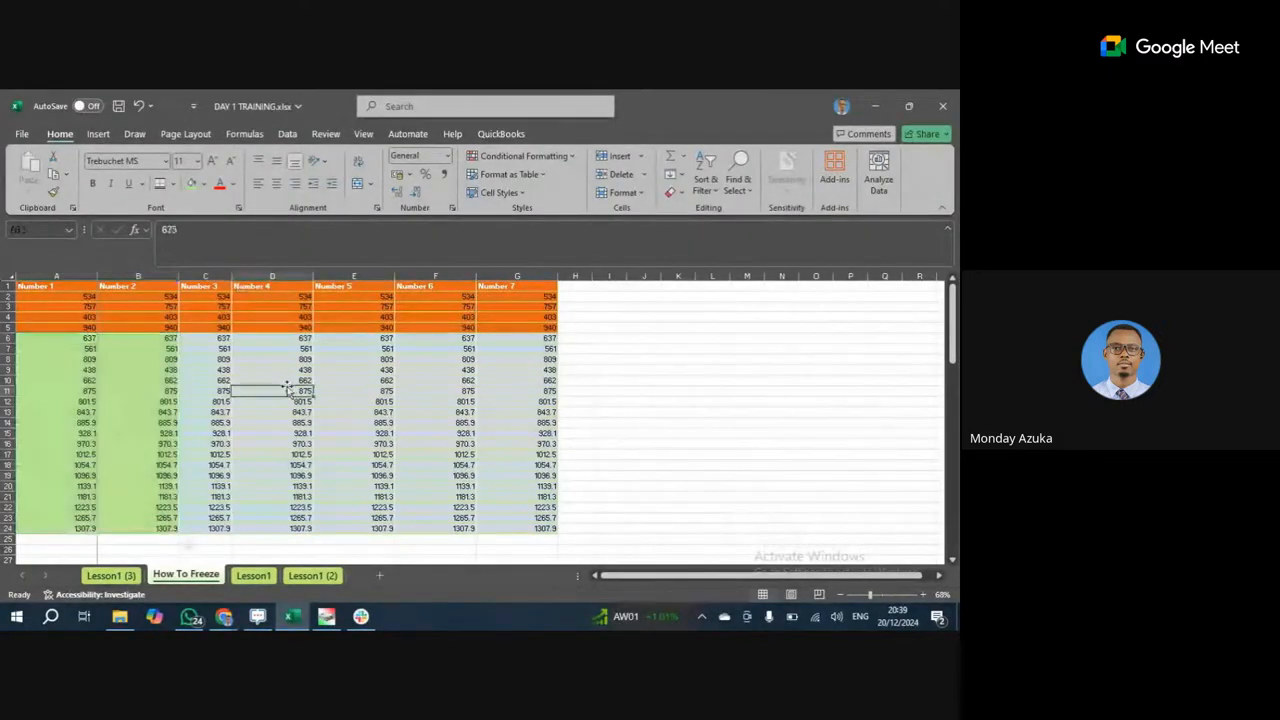
{"action": "left_click", "coordinate": [220, 347]}
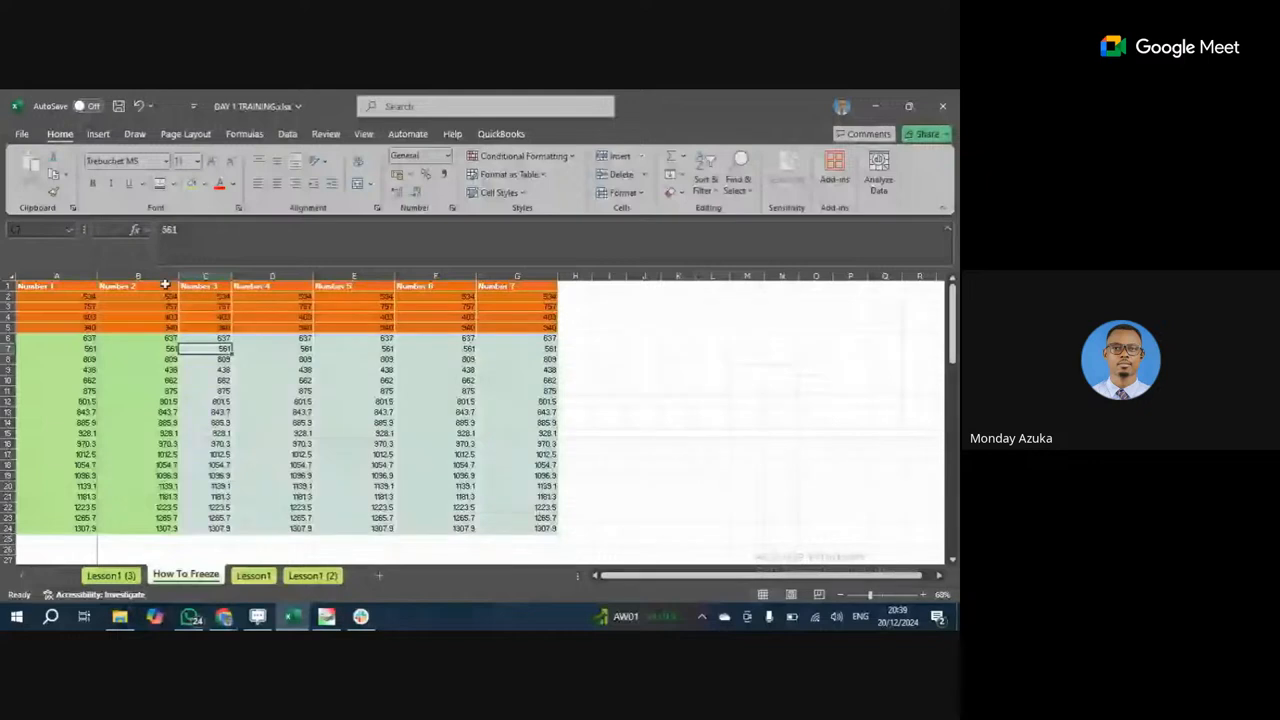
{"action": "left_click_drag", "start_coordinate": [6, 286], "coordinate": [6, 313]}
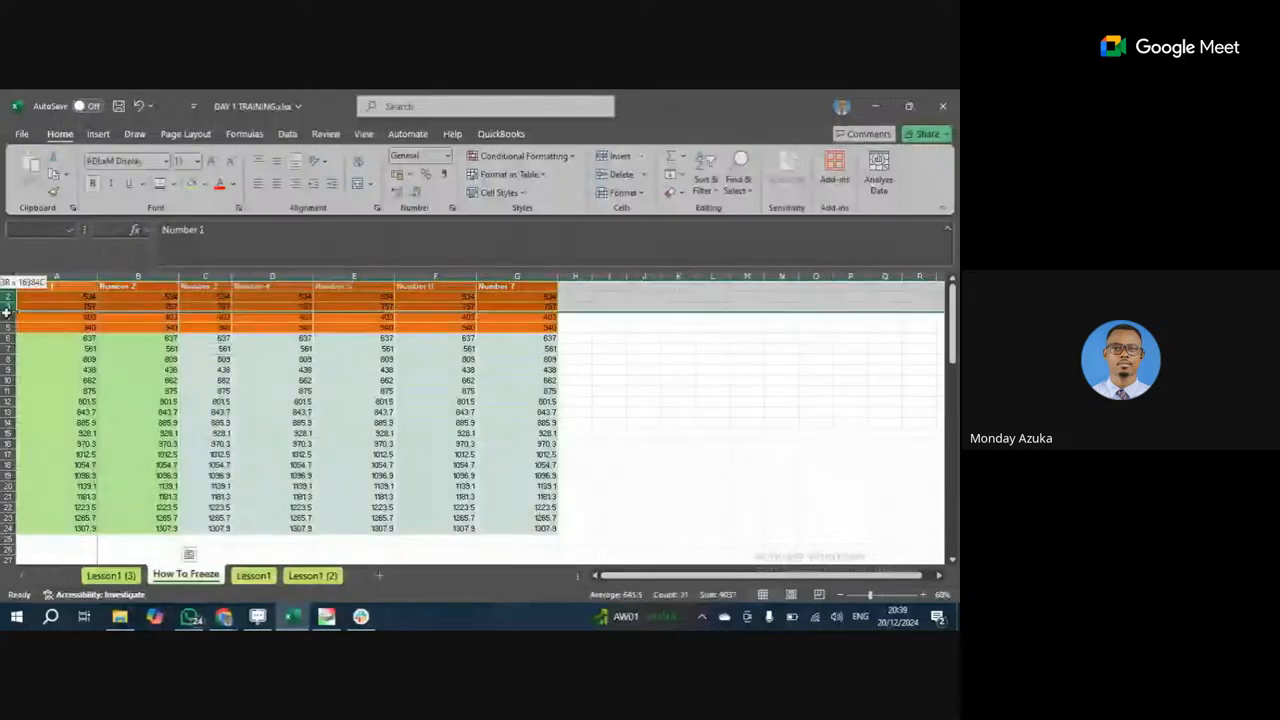
{"action": "left_click_drag", "start_coordinate": [6, 313], "coordinate": [6, 316]}
{"action": "left_click", "coordinate": [285, 401]}
{"action": "scroll", "coordinate": [287, 411], "scroll_direction": "down", "scroll_amount": 1}
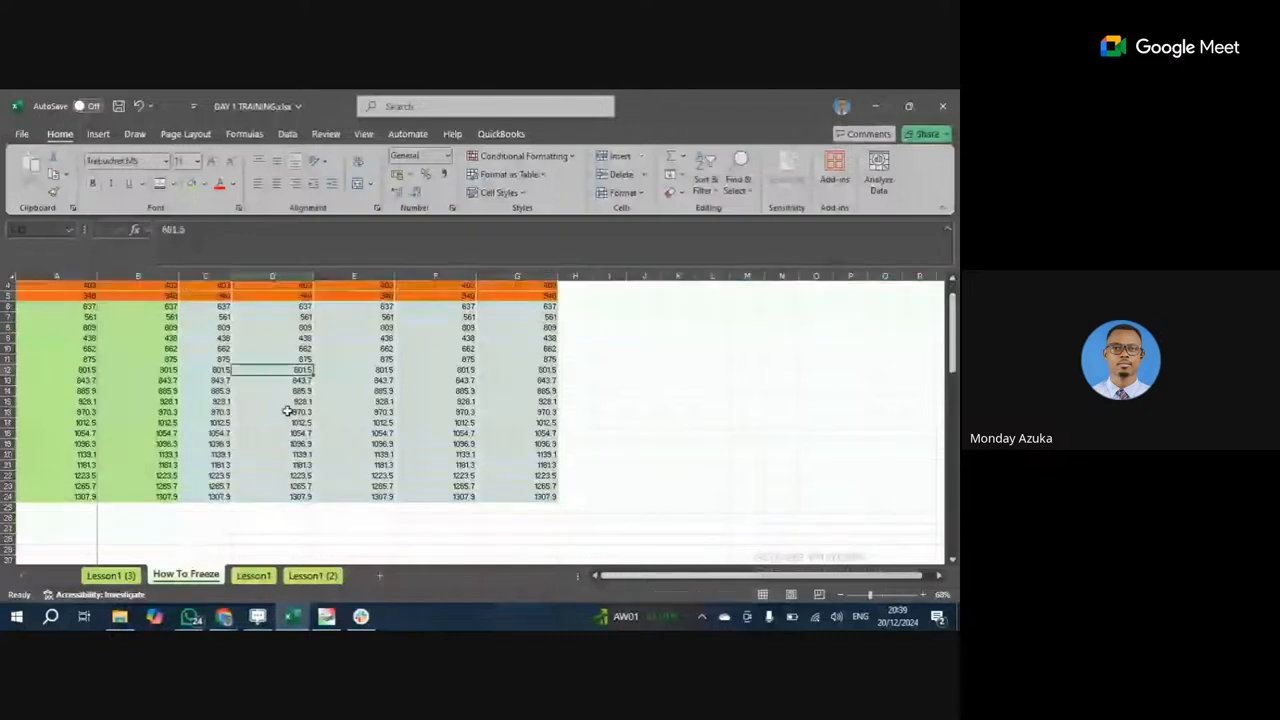
{"action": "scroll", "coordinate": [287, 411], "scroll_direction": "down", "scroll_amount": 6}
{"action": "scroll", "coordinate": [287, 410], "scroll_direction": "down", "scroll_amount": 1}
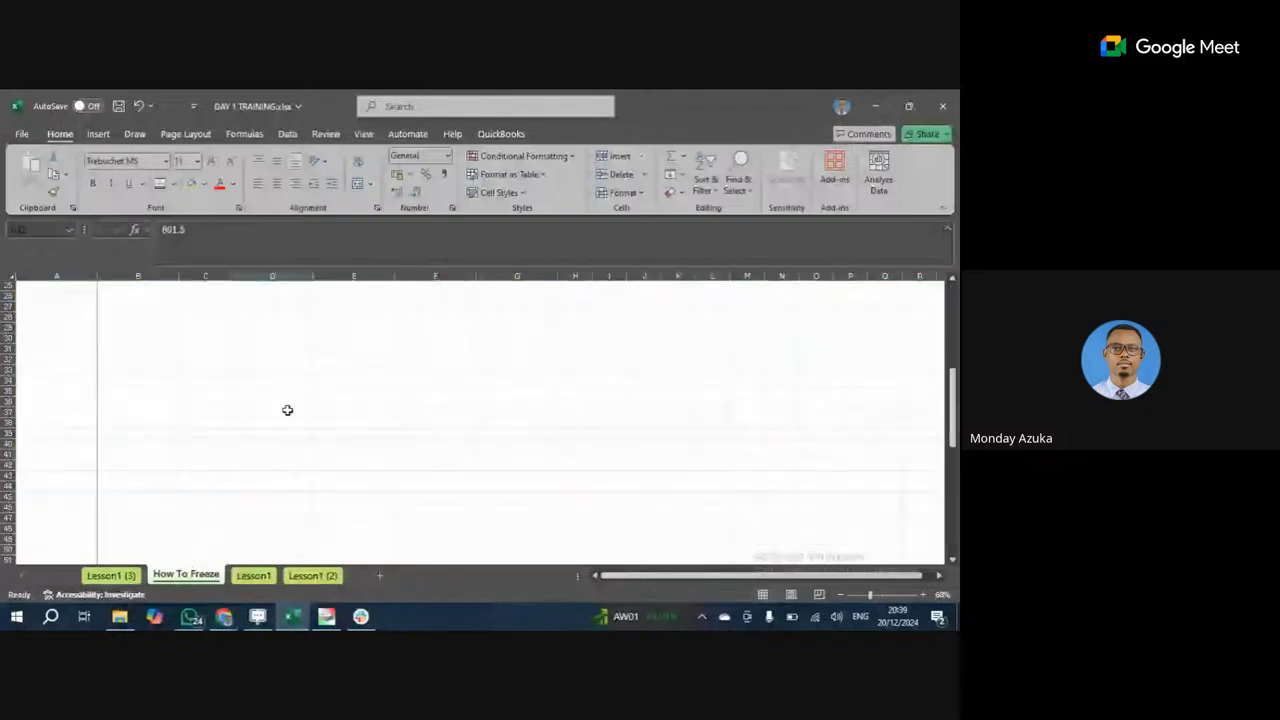
{"action": "scroll", "coordinate": [287, 410], "scroll_direction": "down", "scroll_amount": 1}
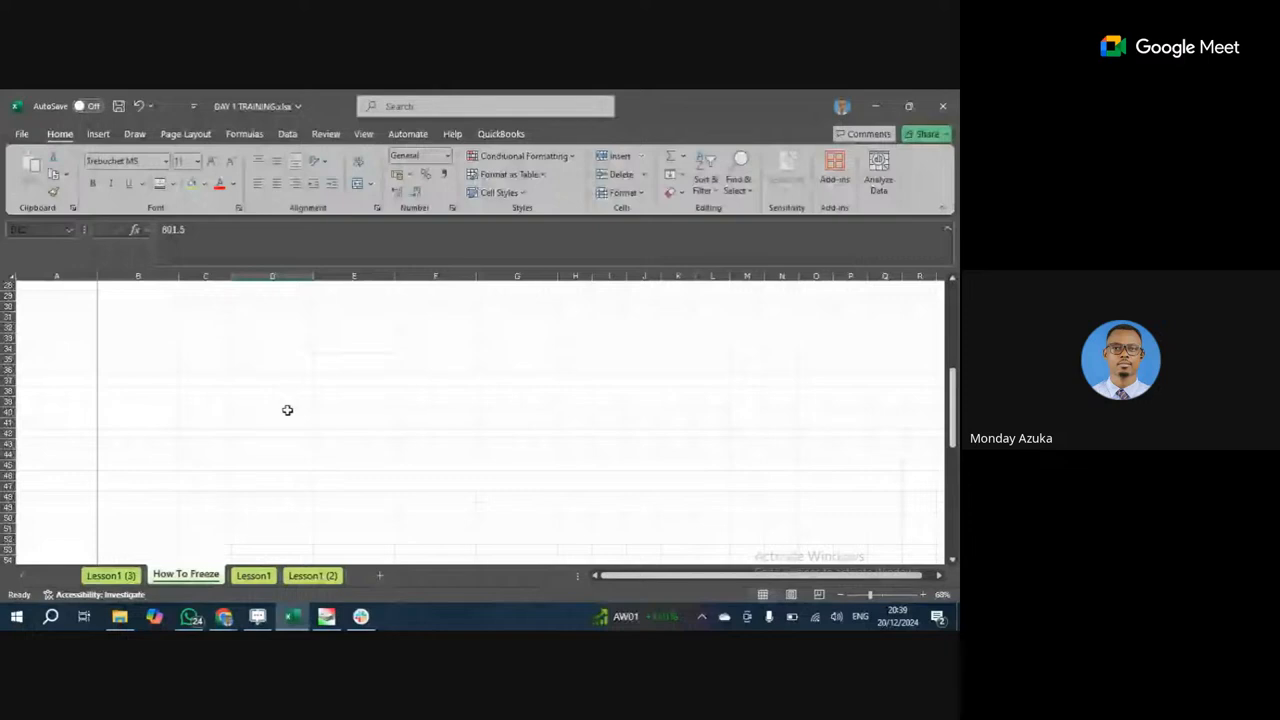
{"action": "scroll", "coordinate": [287, 410], "scroll_direction": "up", "scroll_amount": 9}
{"action": "left_click", "coordinate": [517, 433]}
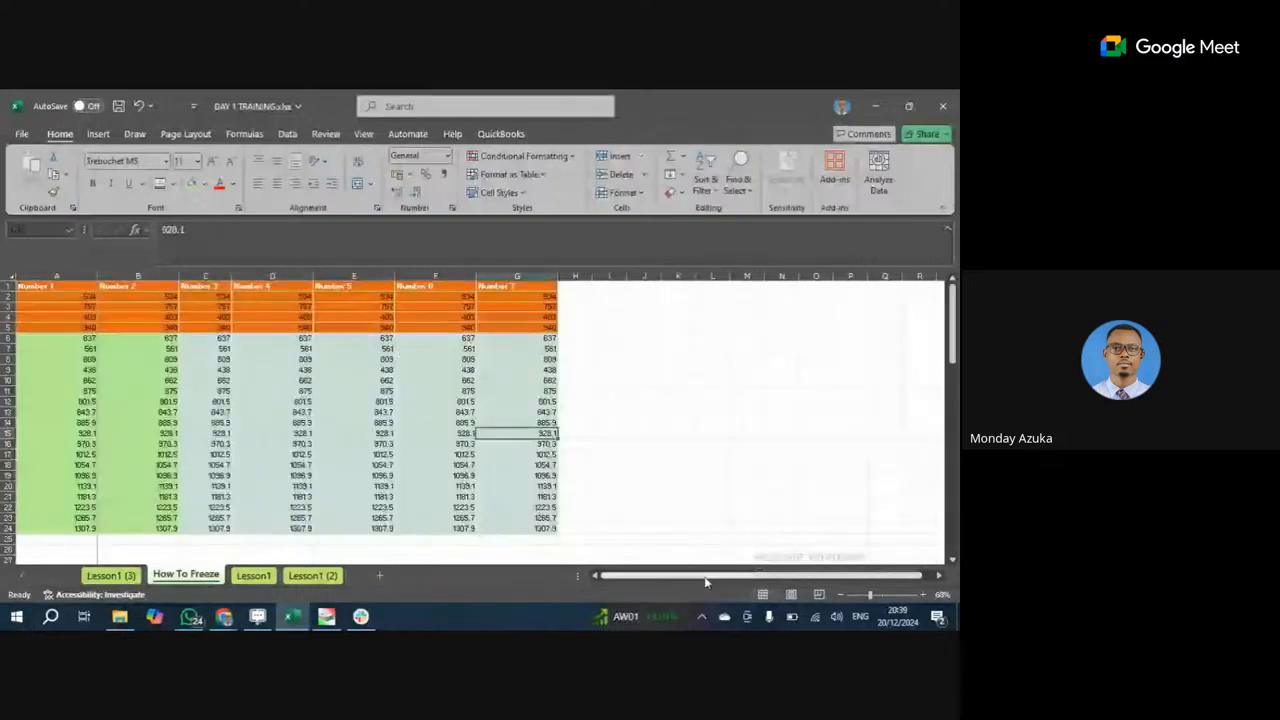
Change the view with the bottom-right controls, then settle on cell C6 as the freeze point.
{"action": "left_click", "coordinate": [940, 576]}
{"action": "left_click", "coordinate": [940, 576]}
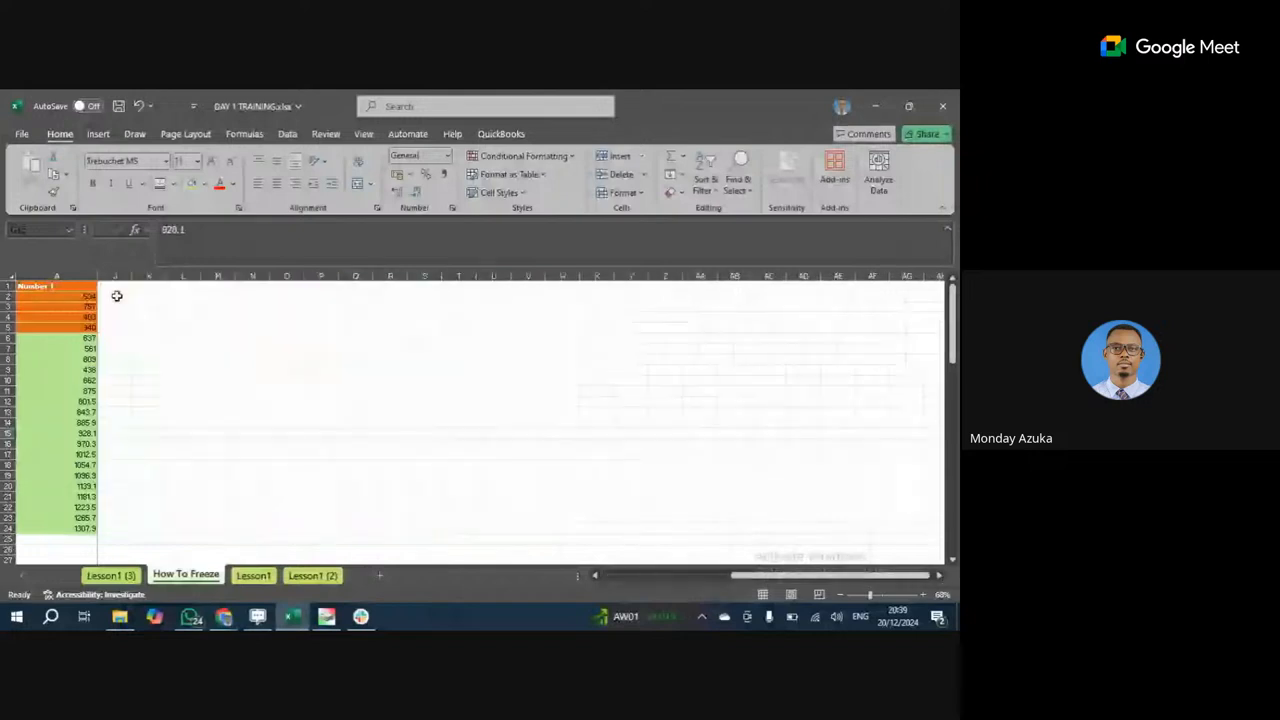
{"action": "left_click_drag", "start_coordinate": [762, 576], "coordinate": [632, 590]}
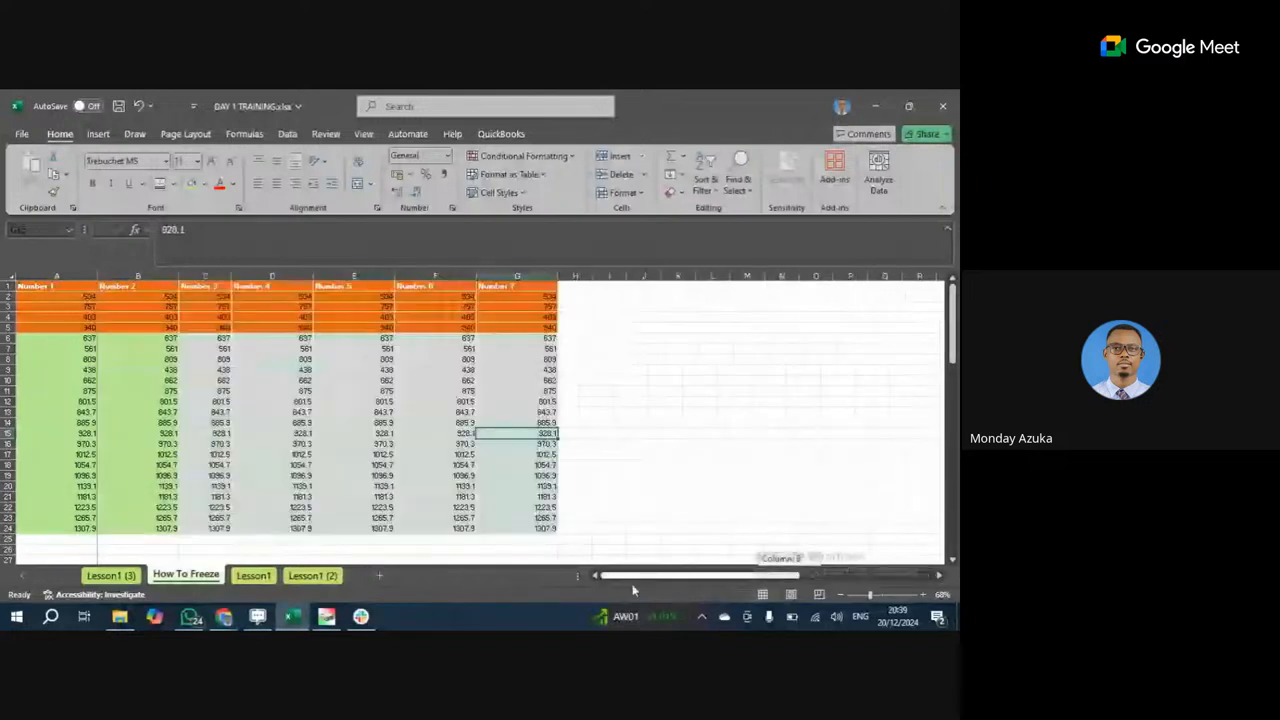
{"action": "mouse_move", "coordinate": [187, 342]}
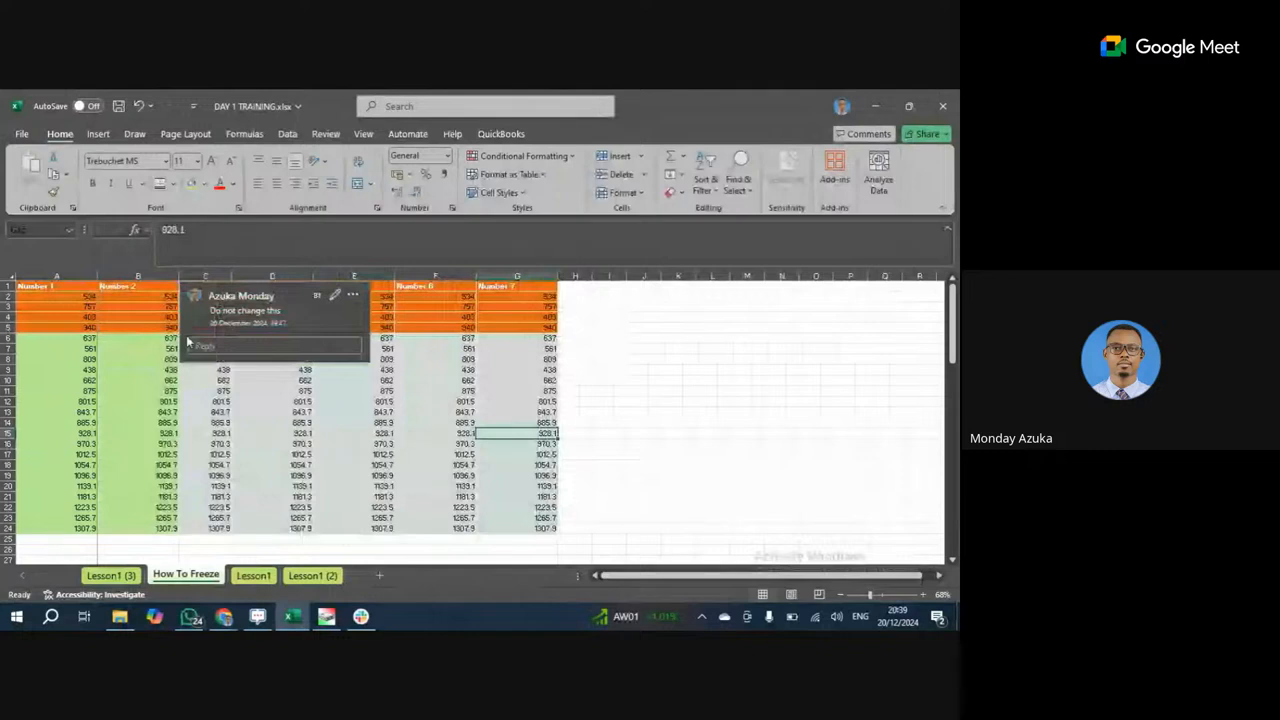
{"action": "left_click", "coordinate": [200, 339]}
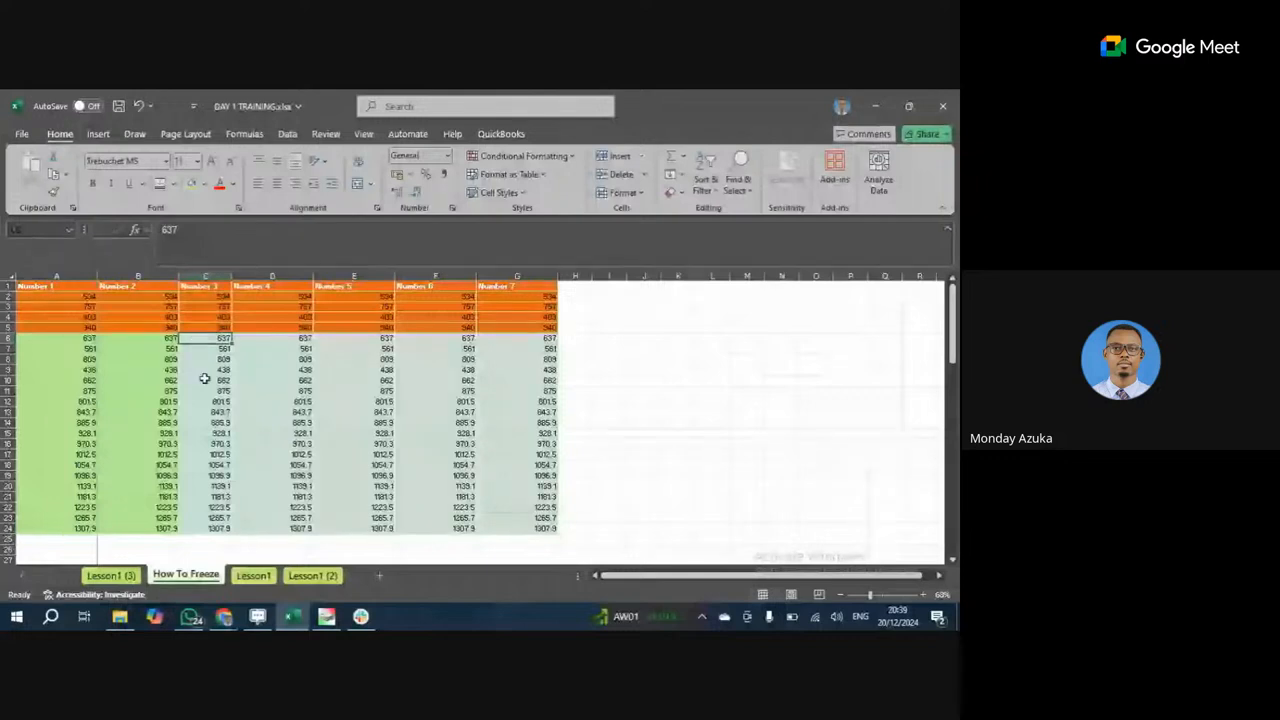
{"action": "left_click_drag", "start_coordinate": [58, 327], "coordinate": [58, 296]}
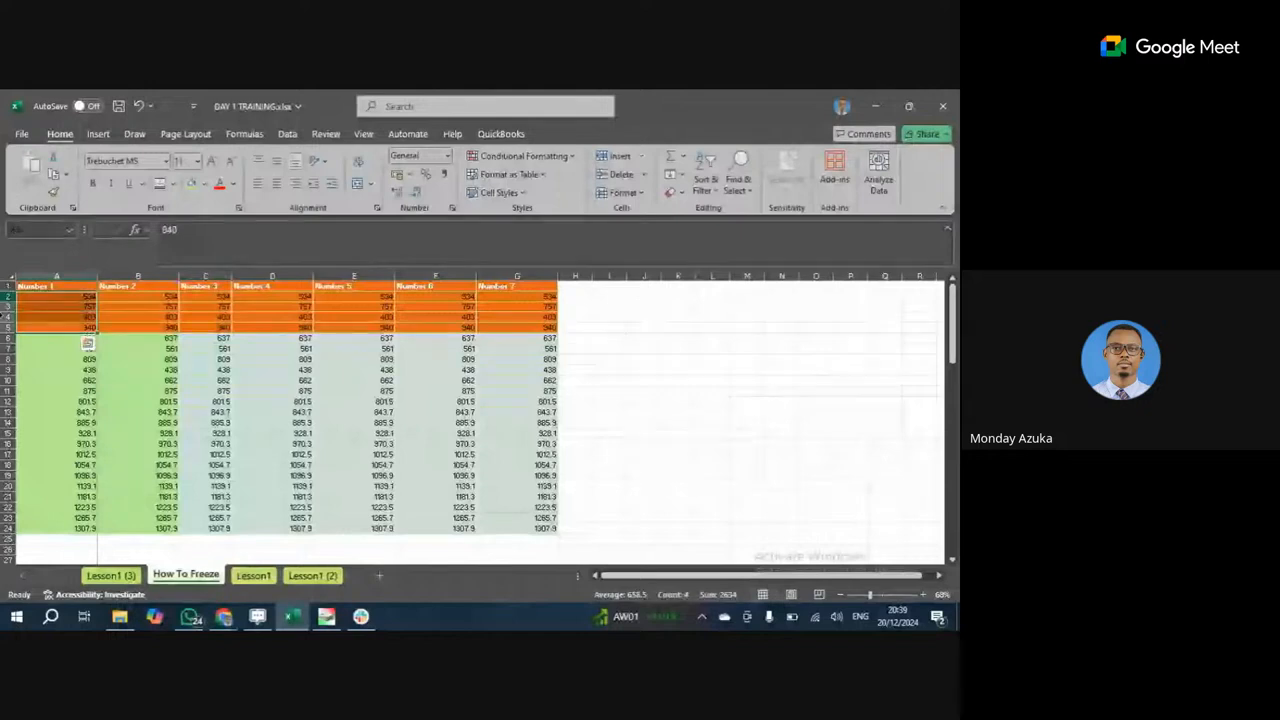
{"action": "left_click", "coordinate": [212, 341]}
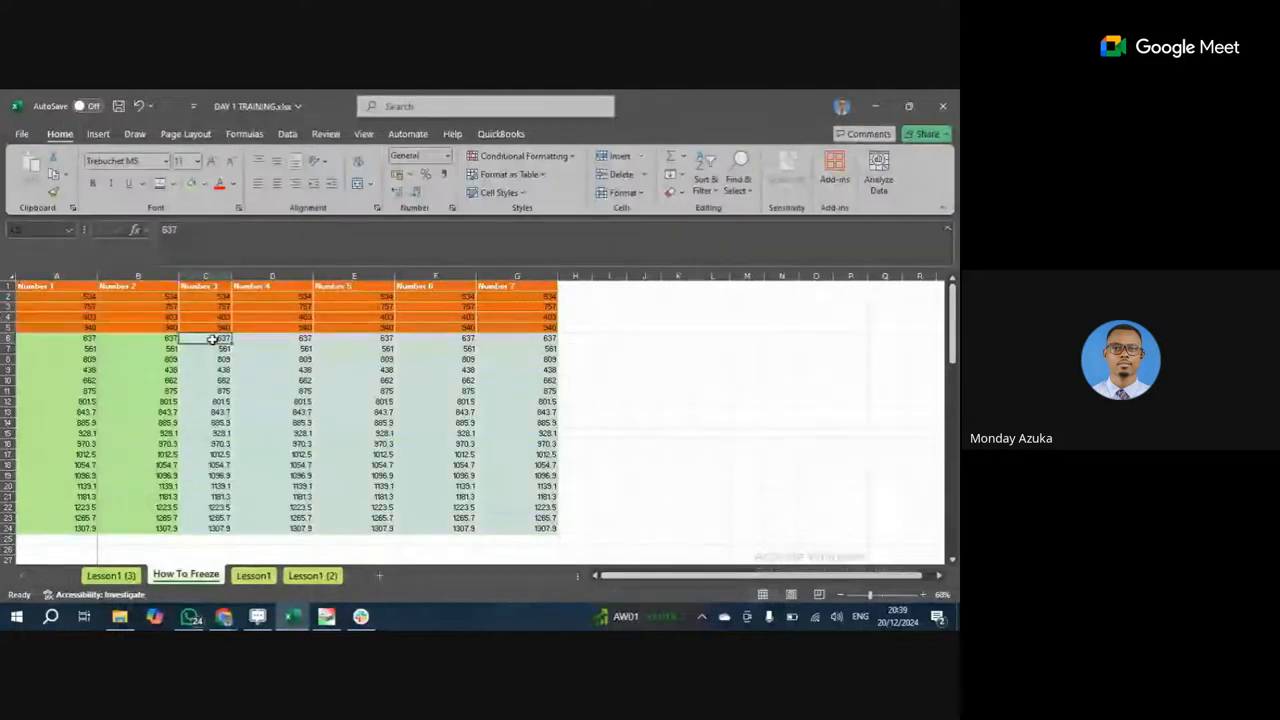
{"action": "left_click", "coordinate": [9, 341]}
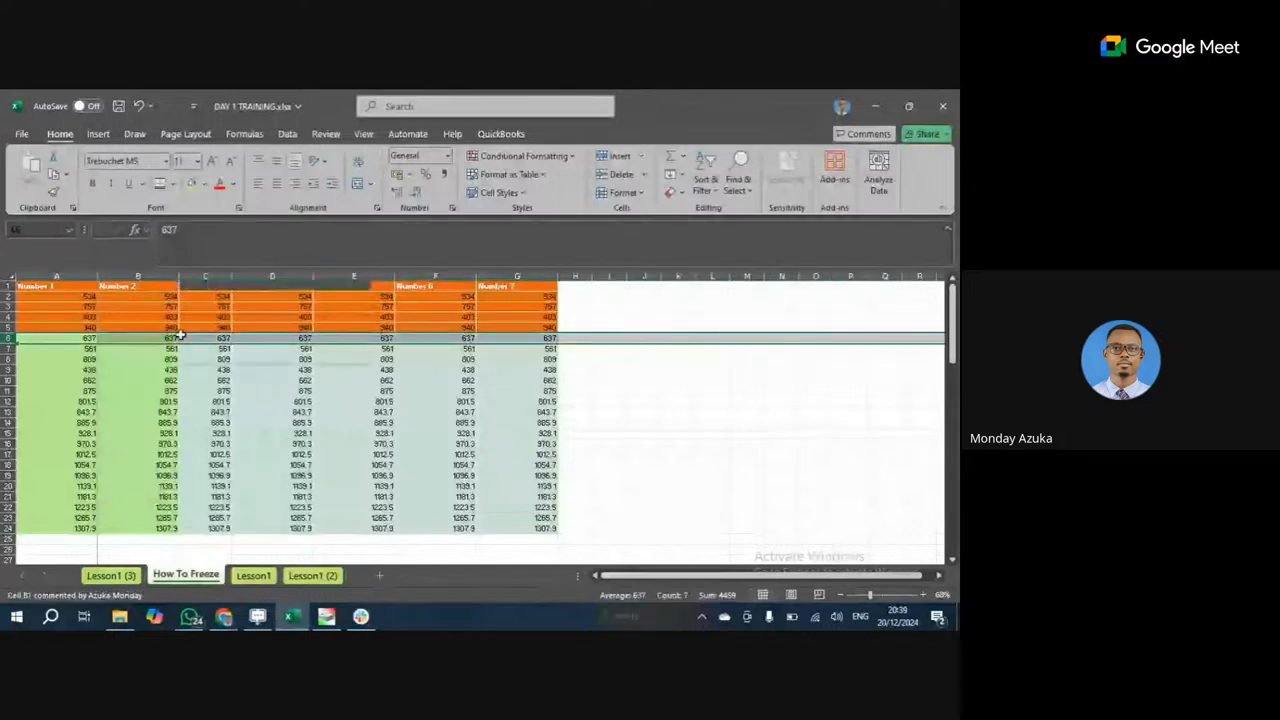
{"action": "left_click", "coordinate": [205, 412]}
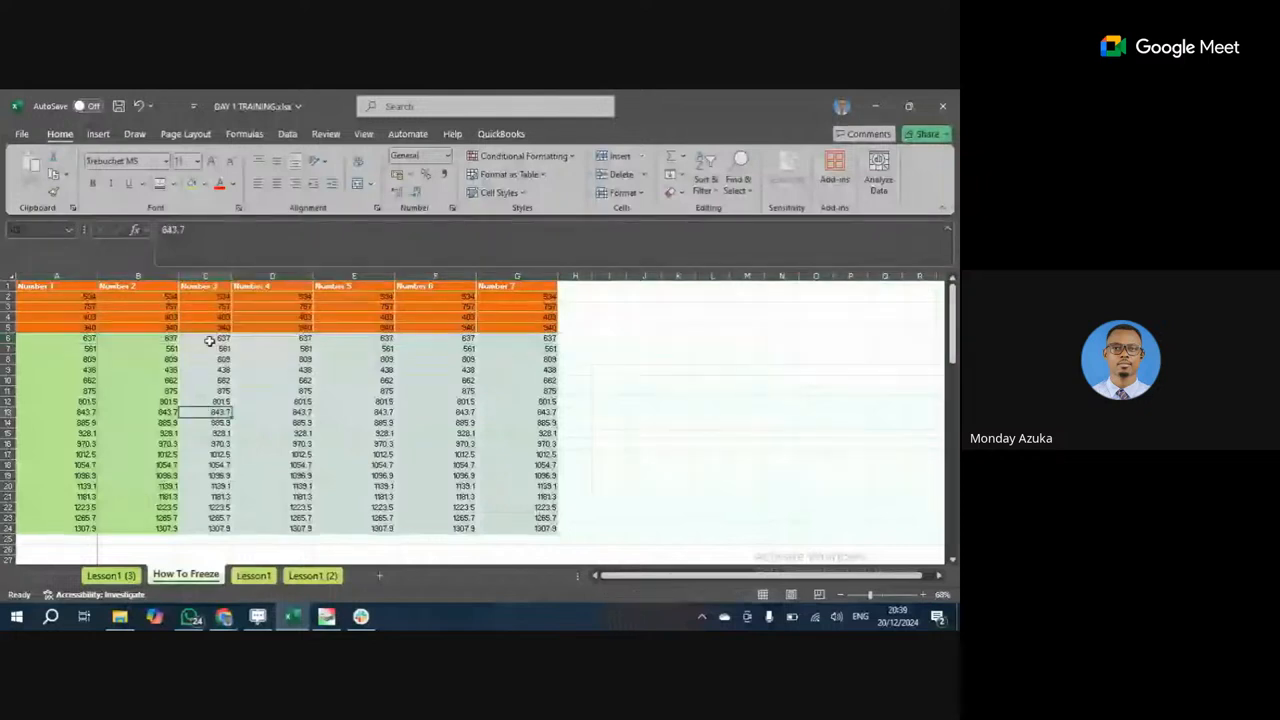
{"action": "left_click", "coordinate": [210, 341]}
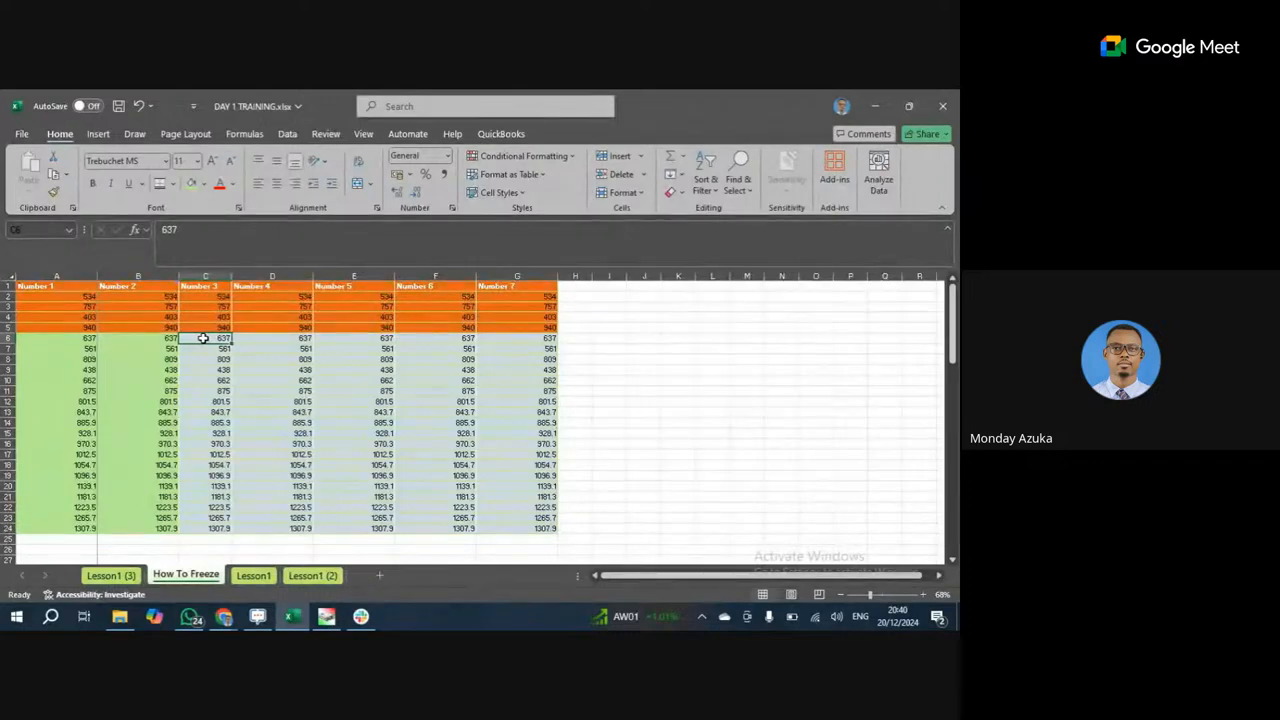
Unfreeze the existing panes, then freeze panes at C6 to lock rows 1–5 and columns A–B.
{"action": "left_click", "coordinate": [366, 134]}
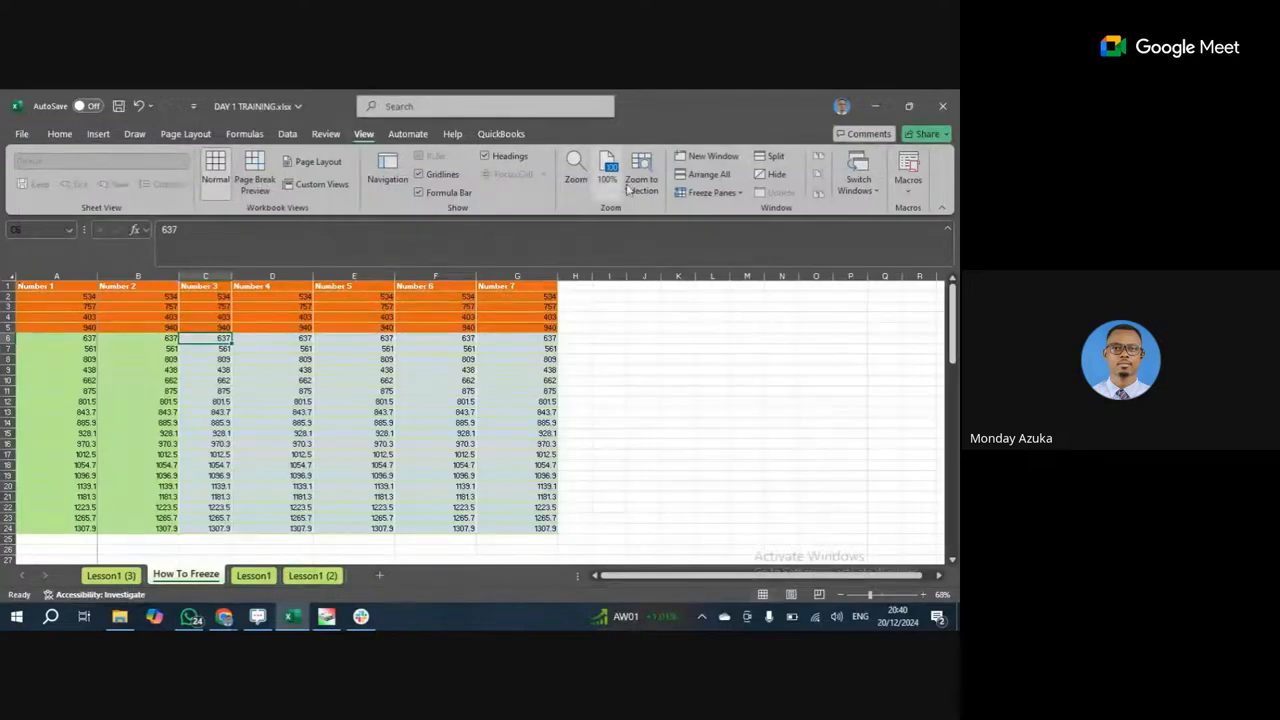
{"action": "left_click", "coordinate": [736, 192]}
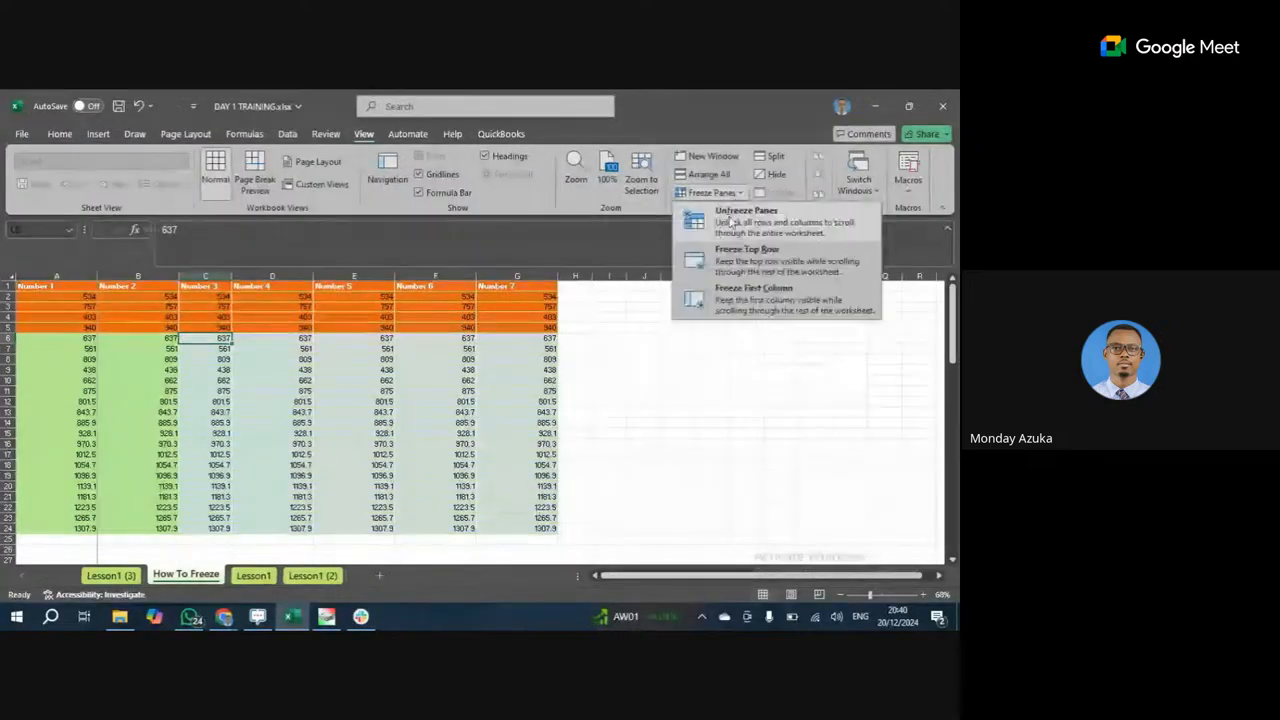
{"action": "left_click", "coordinate": [729, 218]}
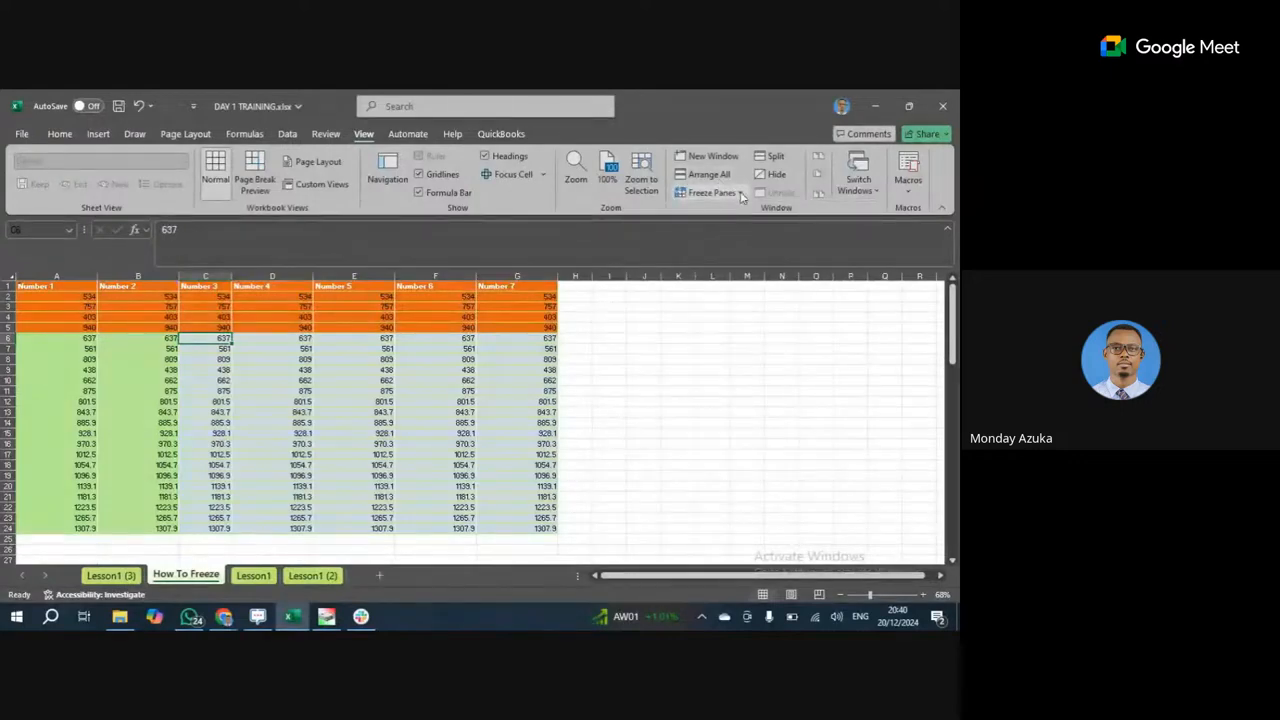
{"action": "left_click", "coordinate": [712, 192]}
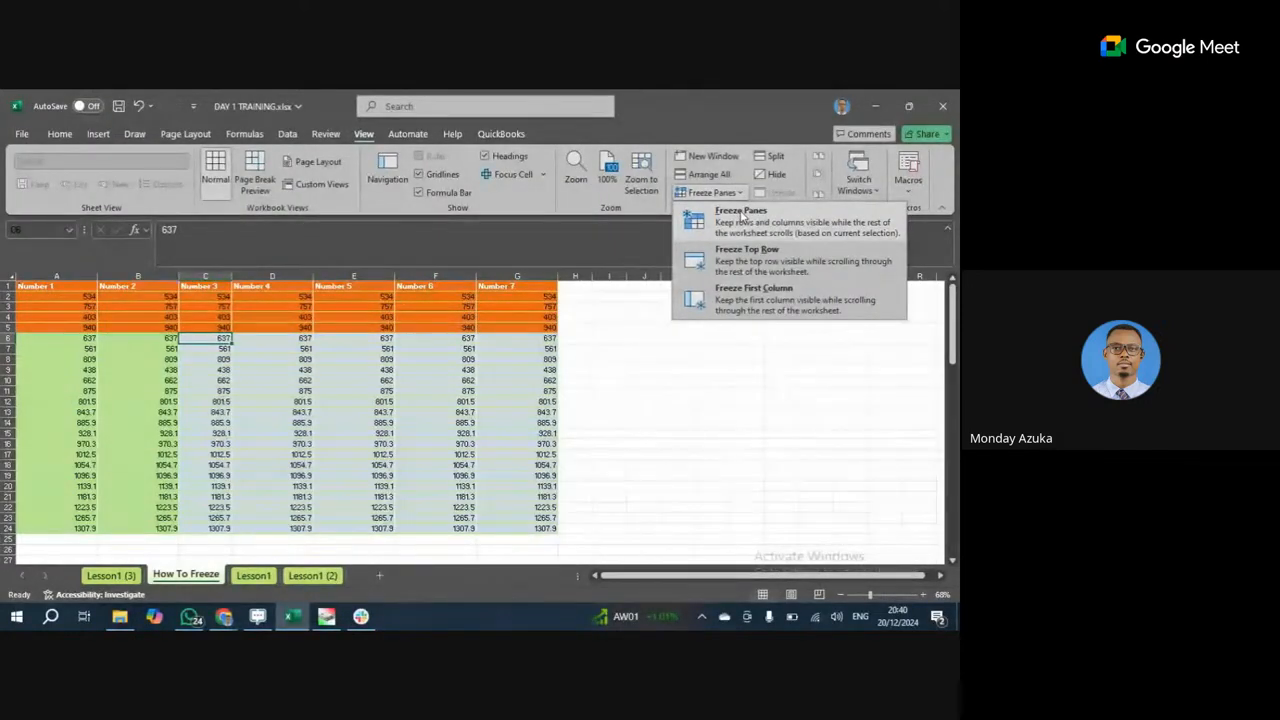
{"action": "left_click", "coordinate": [741, 213]}
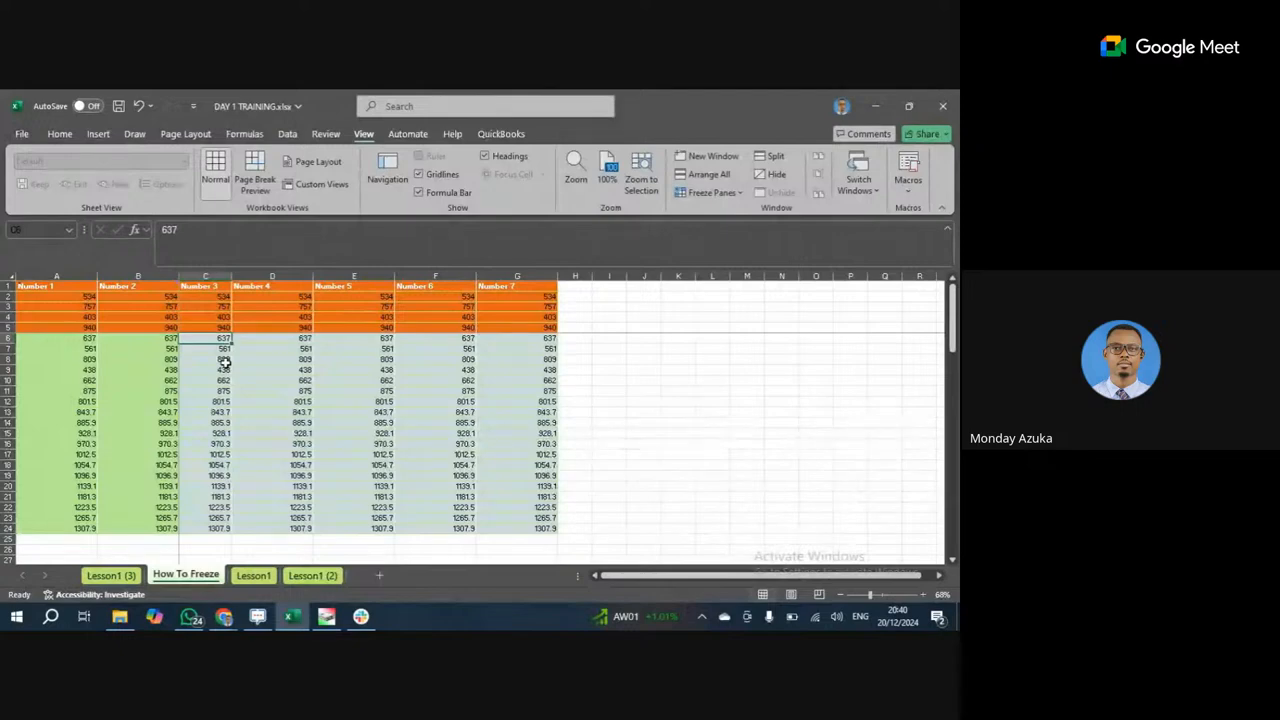
{"action": "key", "text": "Right"}
{"action": "key", "text": "Right"}
{"action": "key", "text": "Right"}
{"action": "key", "text": "Right"}
{"action": "key", "text": "Right"}
{"action": "key", "text": "Right"}
{"action": "key", "text": "Right"}
{"action": "key", "text": "Right"}
{"action": "key", "text": "Right"}
{"action": "key", "text": "Right"}
{"action": "key", "text": "Right"}
{"action": "key", "text": "Right"}
{"action": "key", "text": "Right"}
{"action": "key", "text": "Right"}
{"action": "key", "text": "Right"}
{"action": "key", "text": "Right"}
{"action": "key", "text": "Right"}
{"action": "key", "text": "Right"}
{"action": "key", "text": "Right"}
{"action": "key", "text": "Right"}
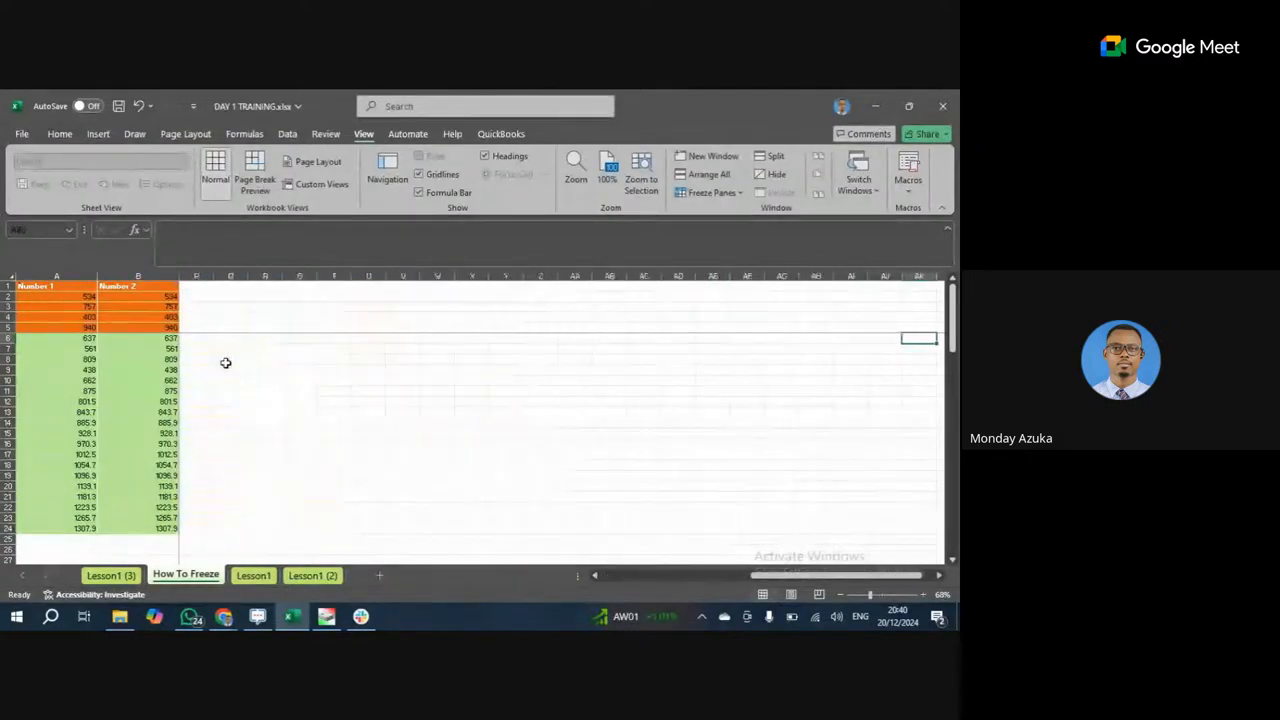
{"action": "key", "text": "Right"}
{"action": "key", "text": "Right"}
{"action": "key", "text": "Right"}
{"action": "key", "text": "Right"}
{"action": "key", "text": "Right"}
{"action": "key", "text": "Right"}
{"action": "key", "text": "Right"}
{"action": "key", "text": "Right"}
{"action": "key", "text": "Right"}
{"action": "key", "text": "Right"}
{"action": "key", "text": "Right"}
{"action": "key", "text": "Right"}
{"action": "key", "text": "Right"}
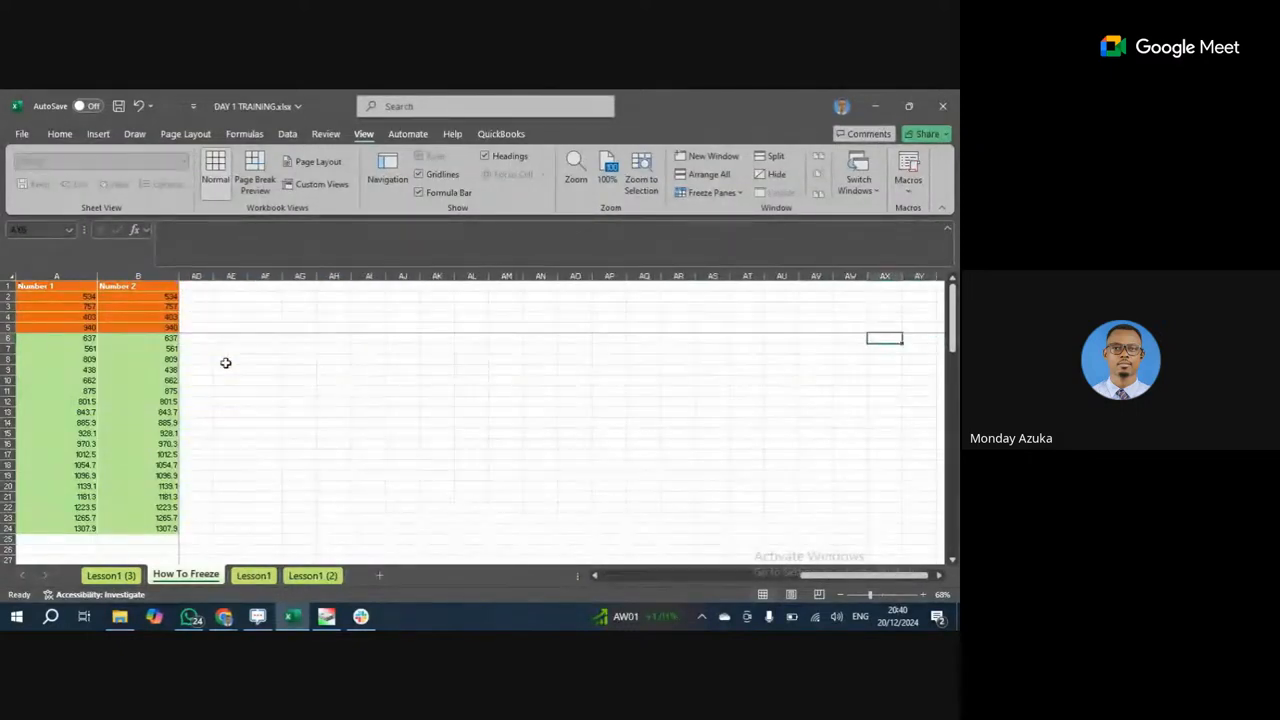
{"action": "key", "text": "Left"}
{"action": "key", "text": "Left"}
{"action": "key", "text": "Left"}
{"action": "key", "text": "Left"}
{"action": "key", "text": "Left"}
{"action": "key", "text": "Left"}
{"action": "key", "text": "Left"}
{"action": "key", "text": "Left"}
{"action": "key", "text": "Left"}
{"action": "key", "text": "Left"}
{"action": "key", "text": "Left"}
{"action": "key", "text": "Left"}
{"action": "key", "text": "Left"}
{"action": "key", "text": "Left"}
{"action": "key", "text": "Left"}
{"action": "key", "text": "Left"}
{"action": "key", "text": "Left"}
{"action": "key", "text": "Left"}
{"action": "key", "text": "Left"}
{"action": "key", "text": "Left"}
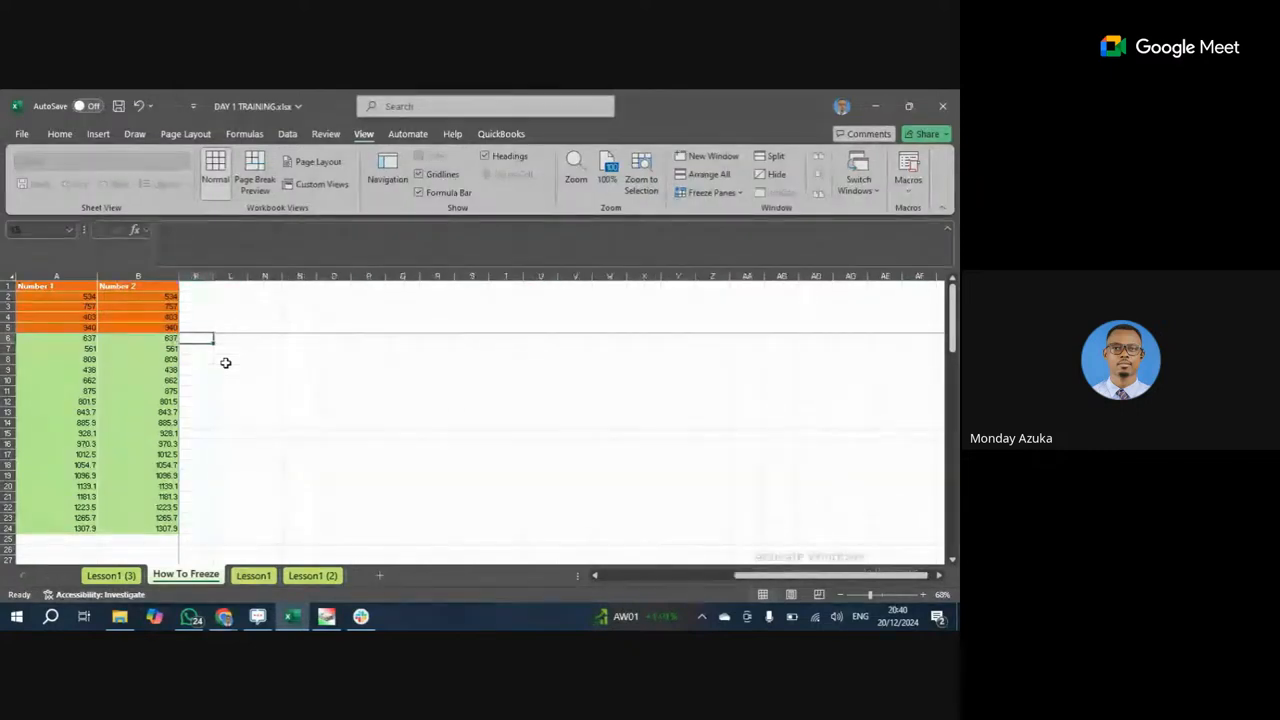
{"action": "key", "text": "Left"}
{"action": "key", "text": "Left"}
{"action": "key", "text": "Left"}
{"action": "key", "text": "Left"}
{"action": "key", "text": "Left"}
{"action": "key", "text": "Left"}
{"action": "key", "text": "Left"}
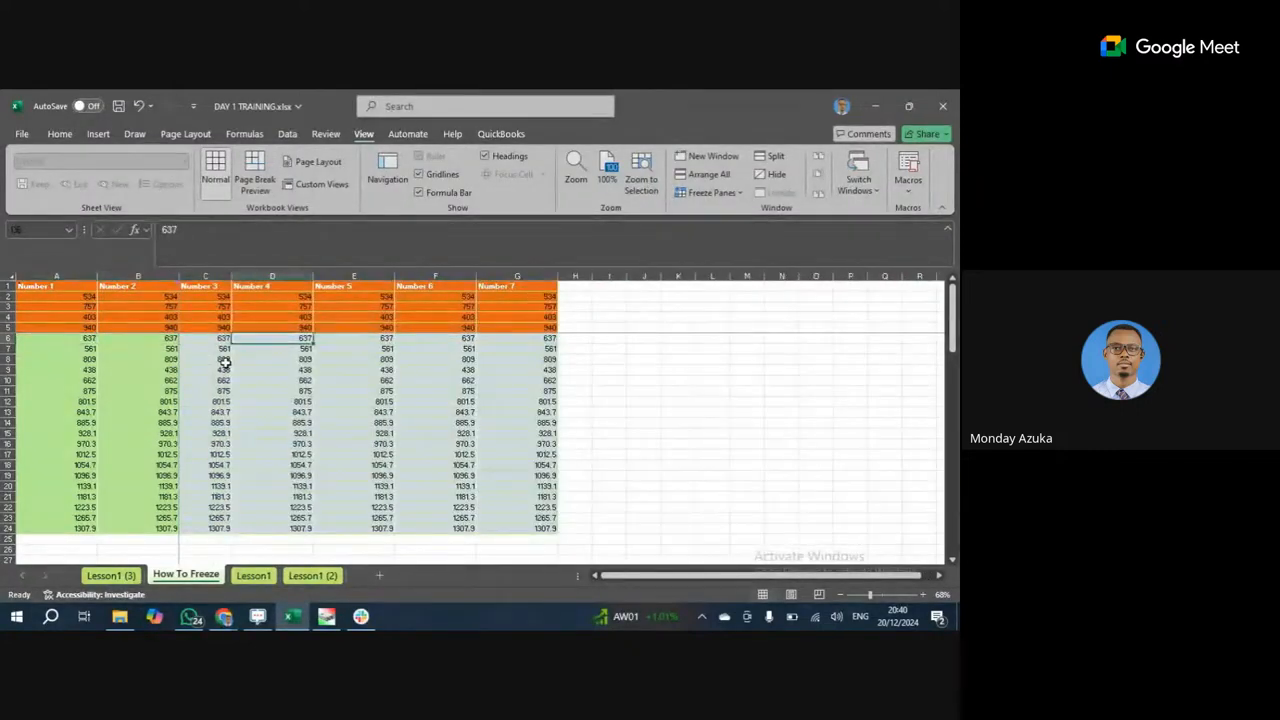
{"action": "key", "text": "Down"}
{"action": "key", "text": "Down"}
{"action": "key", "text": "Down"}
{"action": "key", "text": "Down"}
{"action": "key", "text": "Down"}
{"action": "key", "text": "Down"}
{"action": "key", "text": "Down"}
{"action": "key", "text": "Down"}
{"action": "key", "text": "Down"}
{"action": "key", "text": "Down"}
{"action": "key", "text": "Down"}
{"action": "key", "text": "Down"}
{"action": "key", "text": "Down"}
{"action": "key", "text": "Down"}
{"action": "key", "text": "Down"}
{"action": "key", "text": "Down"}
{"action": "key", "text": "Down"}
{"action": "key", "text": "Down"}
{"action": "key", "text": "Down"}
{"action": "key", "text": "Down"}
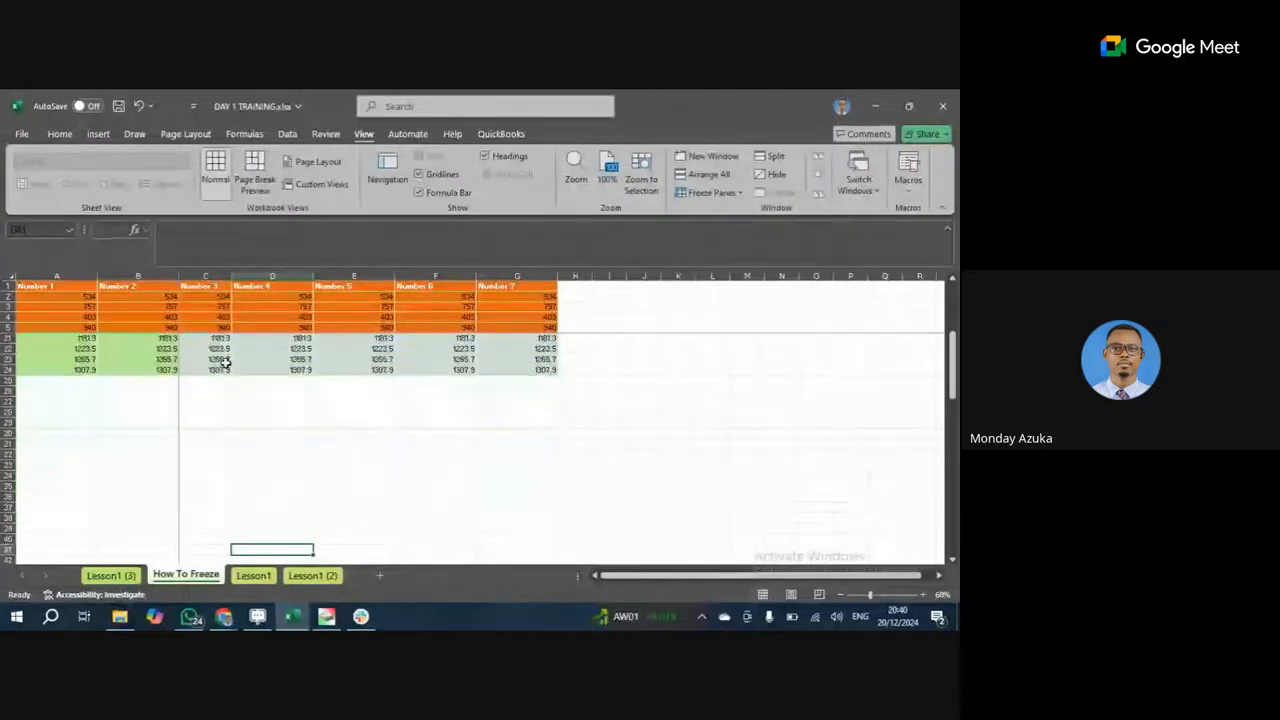
{"action": "key", "text": "Down"}
{"action": "key", "text": "Down"}
{"action": "key", "text": "Down"}
{"action": "key", "text": "Down"}
{"action": "key", "text": "Down"}
{"action": "key", "text": "Down"}
{"action": "key", "text": "Down"}
{"action": "key", "text": "Down"}
{"action": "key", "text": "Down"}
{"action": "key", "text": "Down"}
{"action": "key", "text": "Down"}
{"action": "key", "text": "Down"}
{"action": "key", "text": "Down"}
{"action": "key", "text": "Down"}
{"action": "key", "text": "Down"}
{"action": "key", "text": "Down"}
{"action": "key", "text": "Down"}
{"action": "key", "text": "Down"}
{"action": "key", "text": "Down"}
{"action": "key", "text": "Down"}
{"action": "key", "text": "Right"}
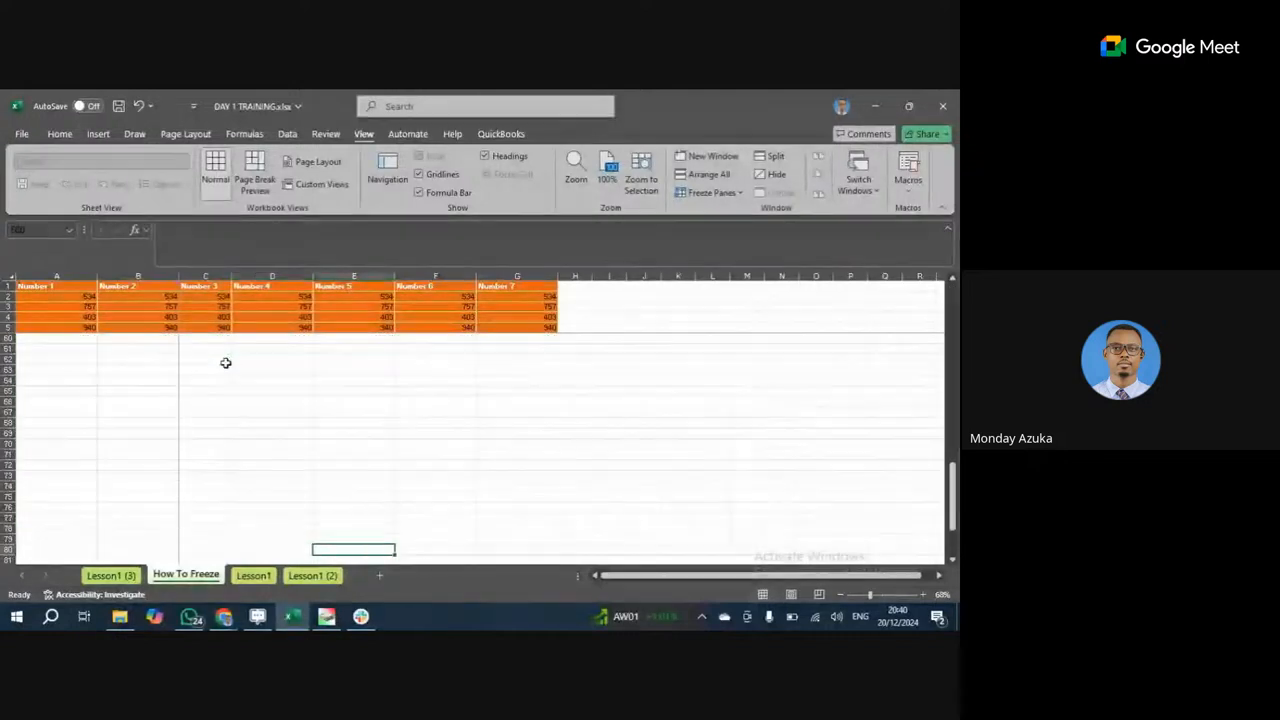
{"action": "key", "text": "Right"}
{"action": "key", "text": "Right"}
{"action": "key", "text": "Right"}
{"action": "key", "text": "Right"}
{"action": "key", "text": "Right"}
{"action": "key", "text": "Right"}
{"action": "key", "text": "Right"}
{"action": "key", "text": "Right"}
{"action": "key", "text": "Right"}
{"action": "key", "text": "Right"}
{"action": "key", "text": "Right"}
{"action": "key", "text": "Right"}
{"action": "key", "text": "Right"}
{"action": "key", "text": "Right"}
{"action": "key", "text": "Right"}
{"action": "key", "text": "Right"}
{"action": "key", "text": "Right"}
{"action": "key", "text": "Right"}
{"action": "key", "text": "Right"}
{"action": "key", "text": "Right"}
{"action": "key", "text": "Up"}
{"action": "key", "text": "Up"}
{"action": "key", "text": "Up"}
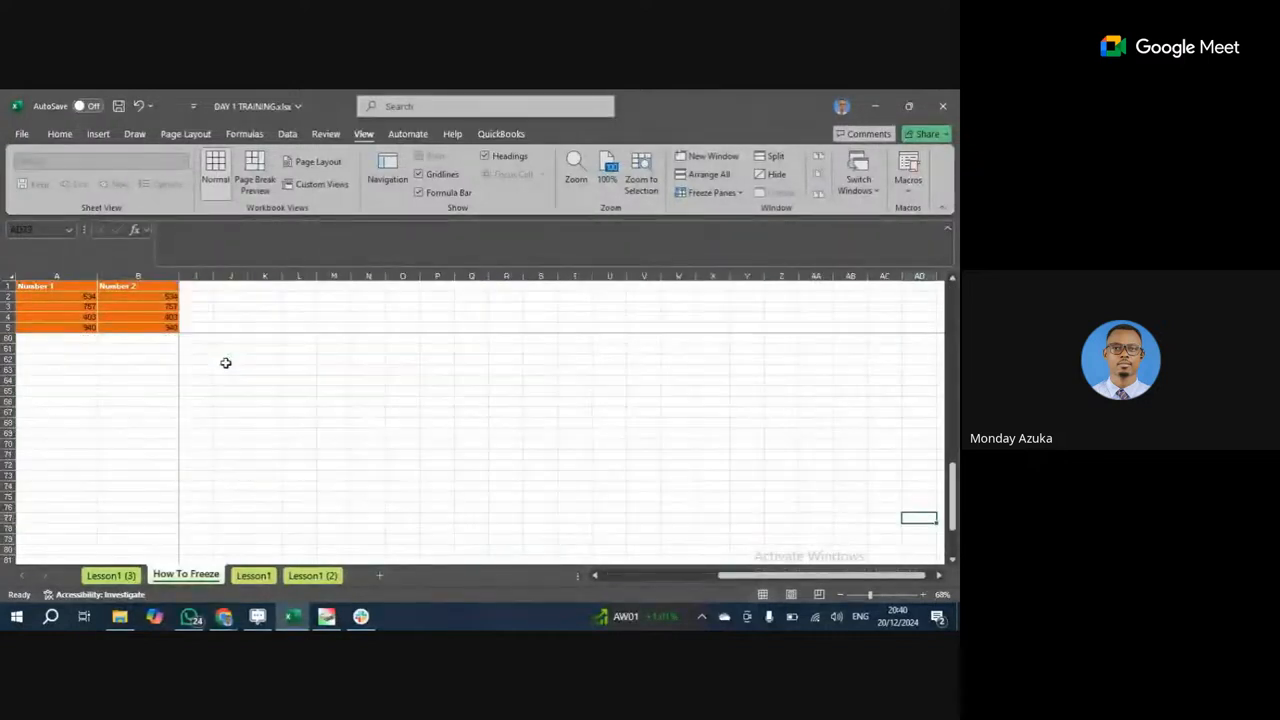
{"action": "key", "text": "Up"}
{"action": "key", "text": "Up"}
{"action": "key", "text": "Up"}
{"action": "key", "text": "Up"}
{"action": "key", "text": "Up"}
{"action": "key", "text": "Up"}
{"action": "key", "text": "Up"}
{"action": "key", "text": "Up"}
{"action": "key", "text": "Up"}
{"action": "key", "text": "Up"}
{"action": "key", "text": "Up"}
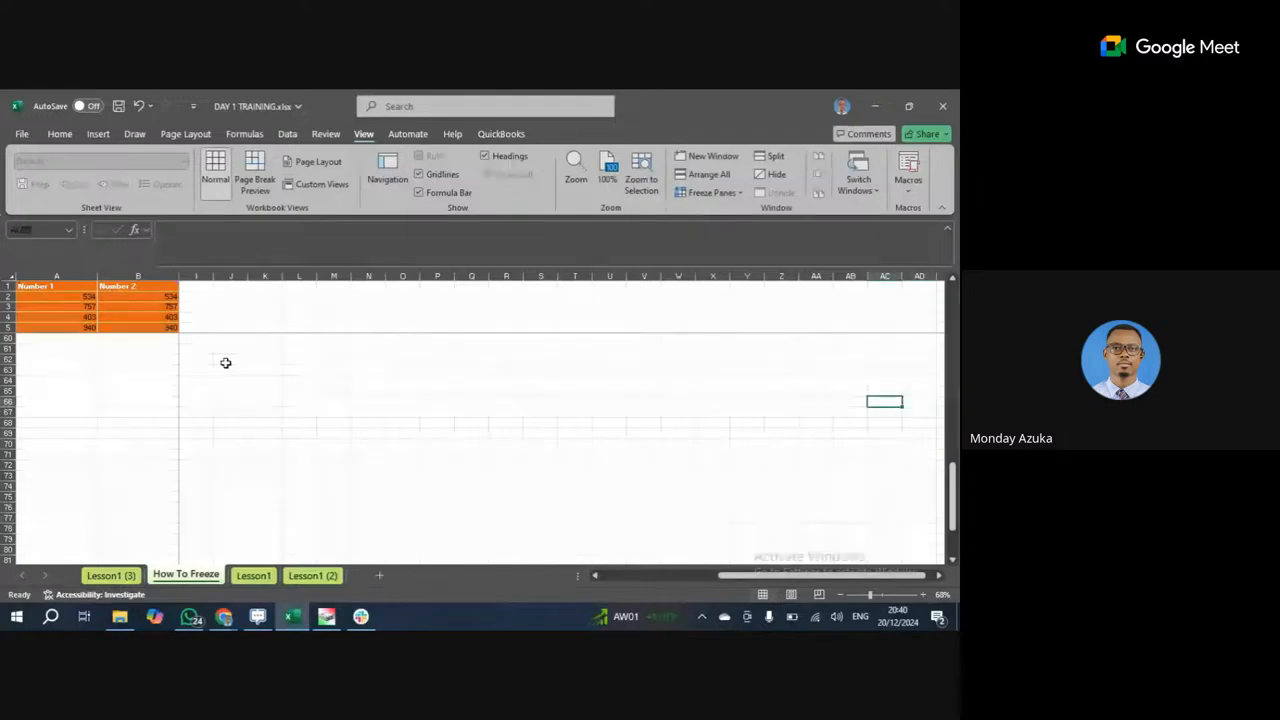
{"action": "key", "text": "Left"}
{"action": "key", "text": "Left"}
{"action": "key", "text": "Left"}
{"action": "key", "text": "Left"}
{"action": "key", "text": "Left"}
{"action": "key", "text": "Left"}
{"action": "key", "text": "Left"}
{"action": "key", "text": "Left"}
{"action": "key", "text": "Left"}
{"action": "key", "text": "Left"}
{"action": "key", "text": "Left"}
{"action": "key", "text": "Left"}
{"action": "key", "text": "Left"}
{"action": "key", "text": "Left"}
{"action": "key", "text": "Left"}
{"action": "key", "text": "Left"}
{"action": "key", "text": "Left"}
{"action": "key", "text": "Left"}
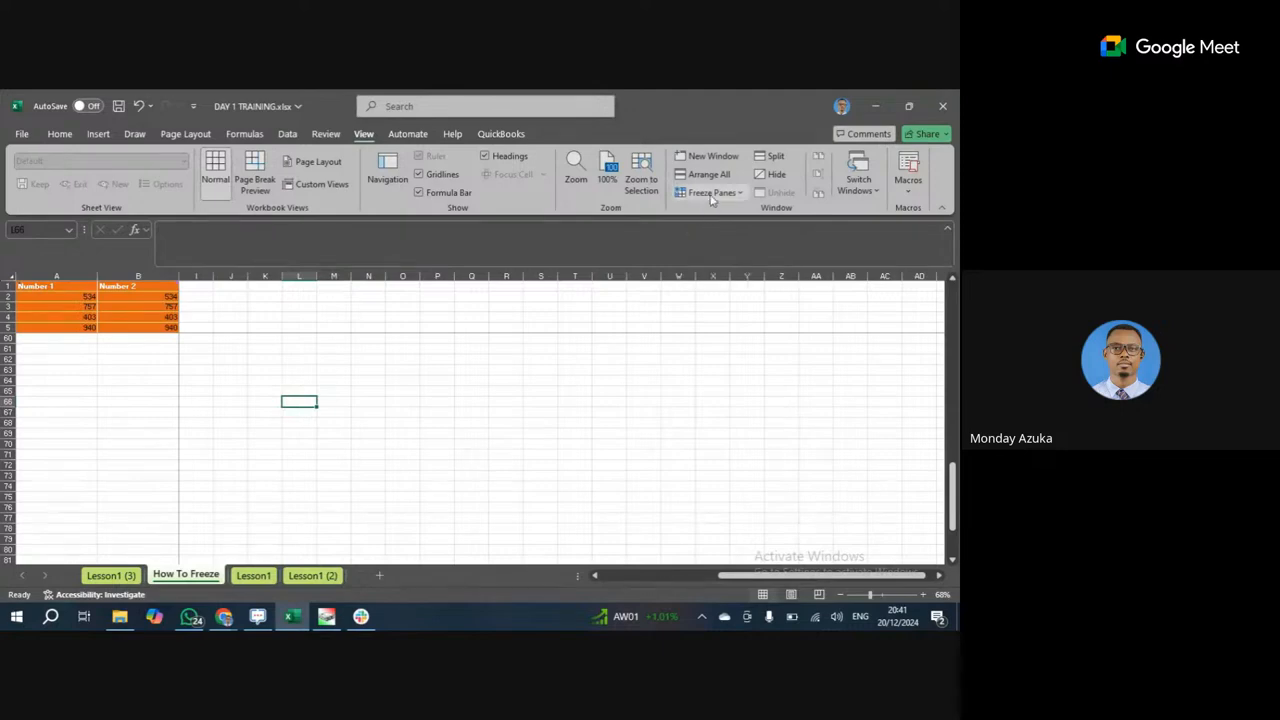
{"action": "left_click", "coordinate": [183, 328]}
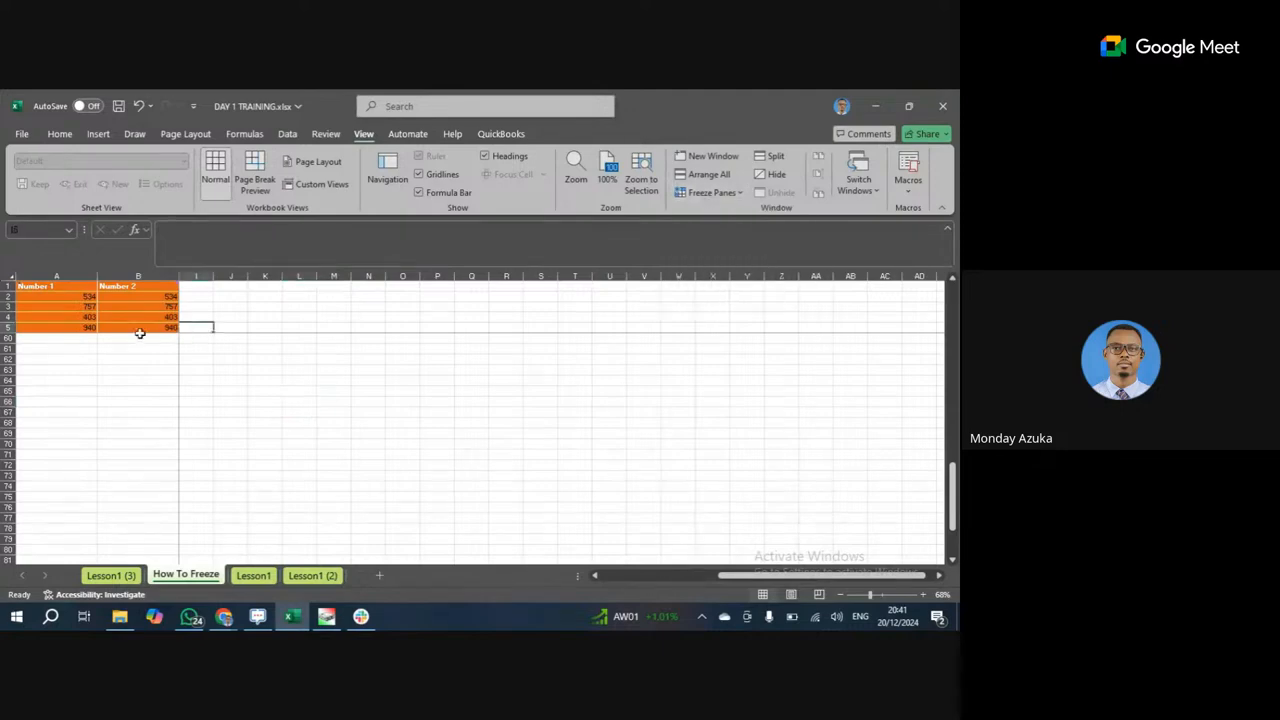
{"action": "left_click", "coordinate": [140, 328]}
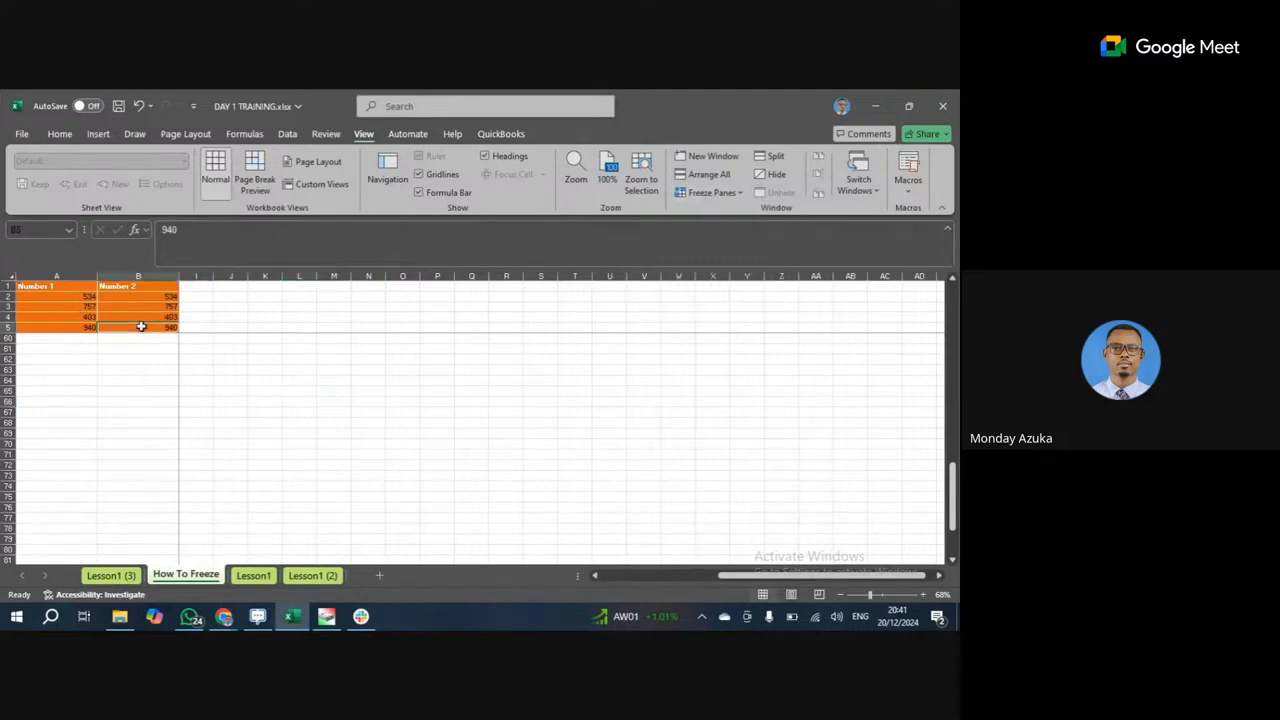
{"action": "left_click", "coordinate": [710, 192]}
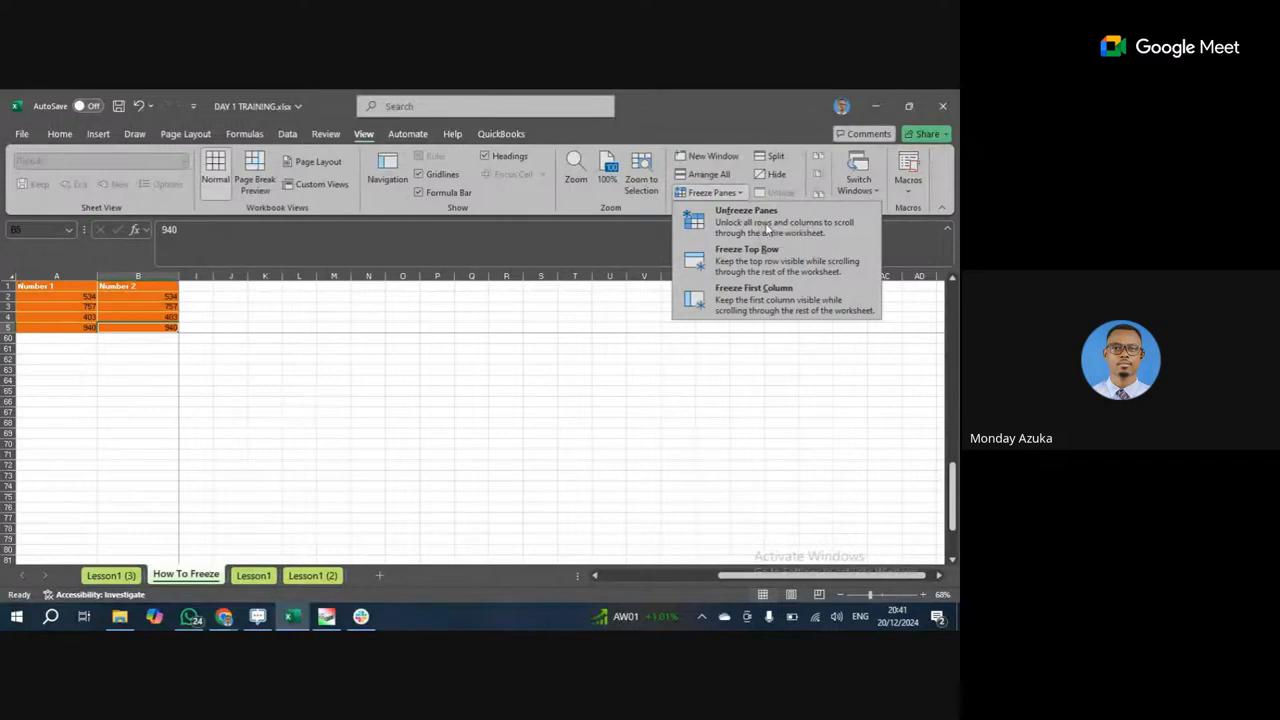
{"action": "left_click", "coordinate": [200, 361]}
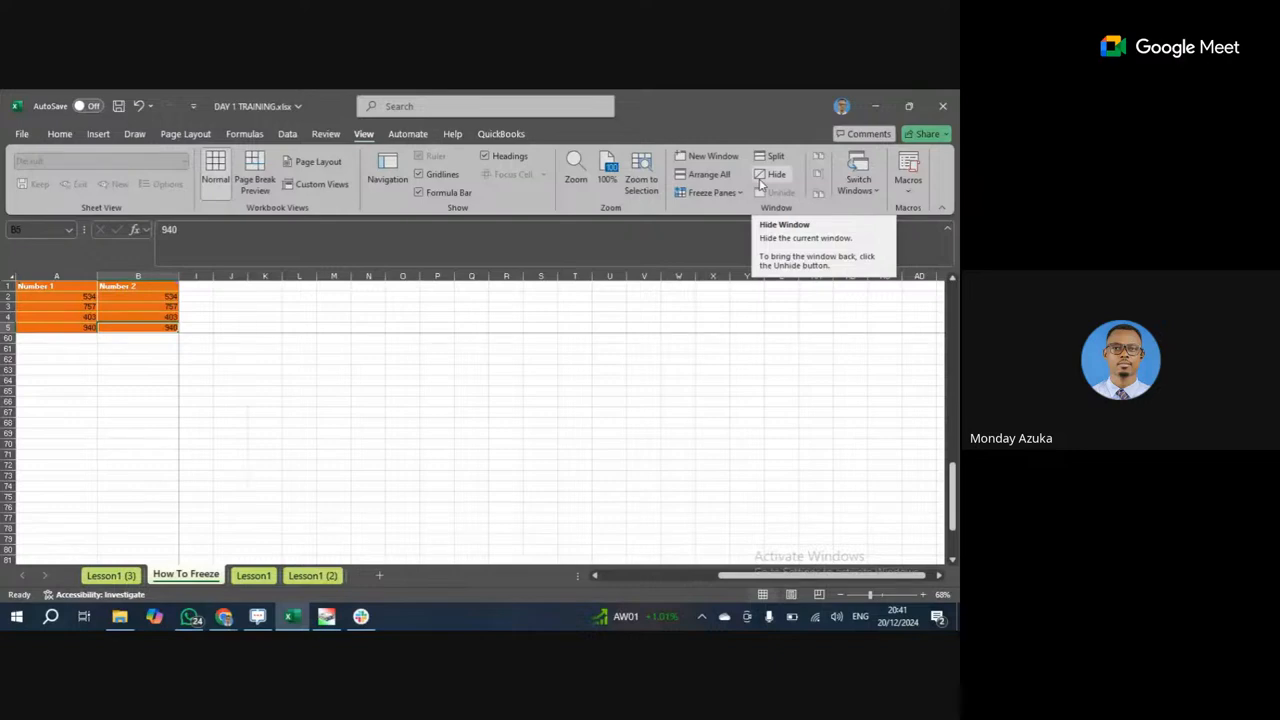
{"action": "left_click", "coordinate": [460, 390]}
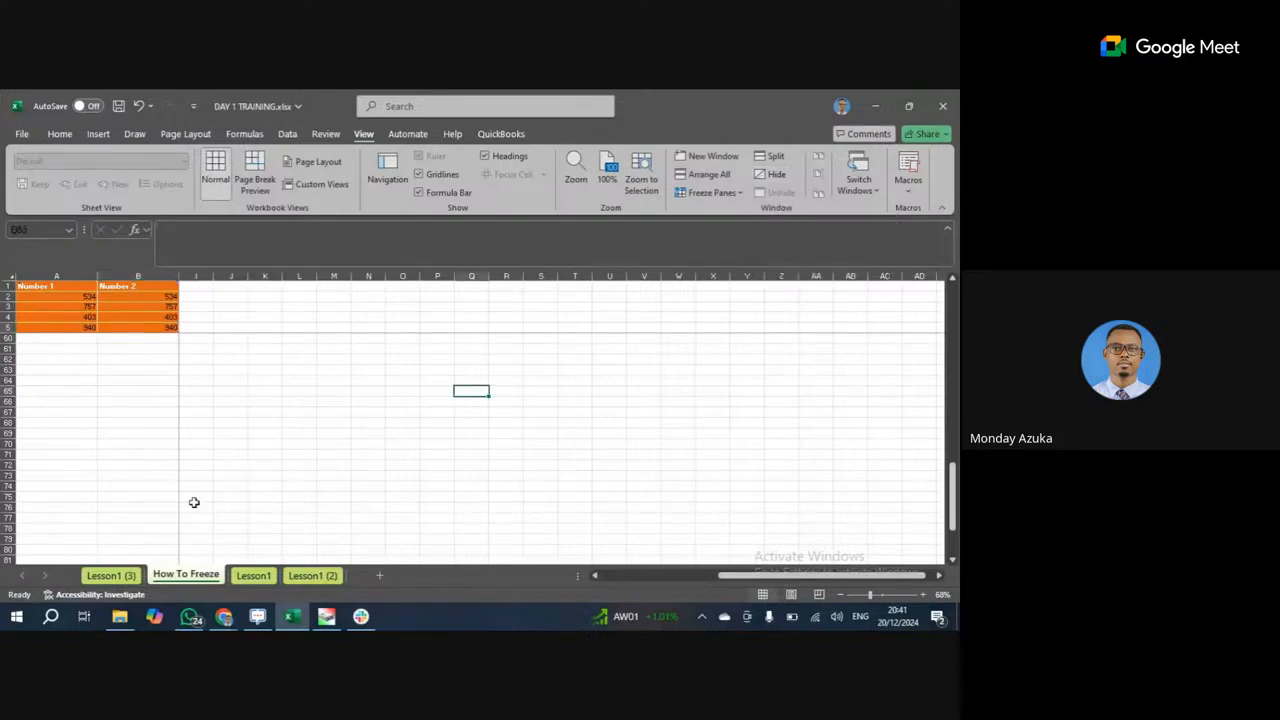
Hide the How To Freeze sheet and then the Lesson1 (2) sheet.
{"action": "right_click", "coordinate": [183, 584]}
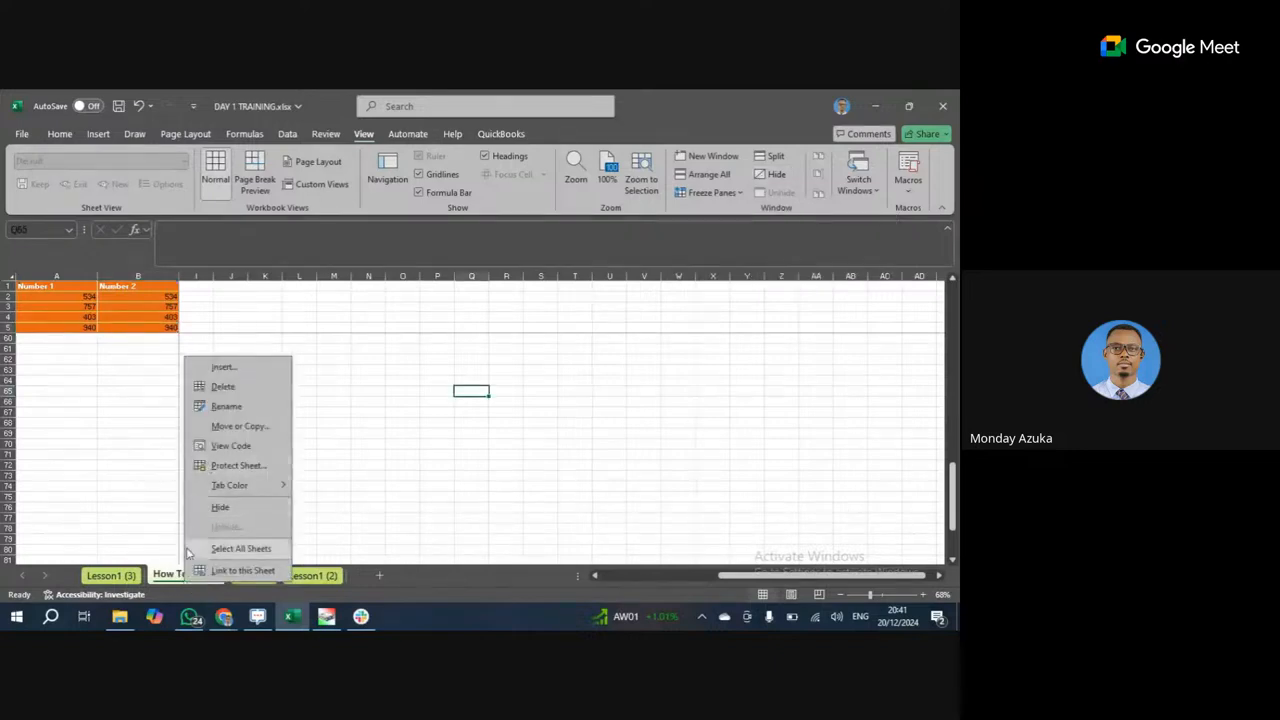
{"action": "left_click", "coordinate": [218, 507]}
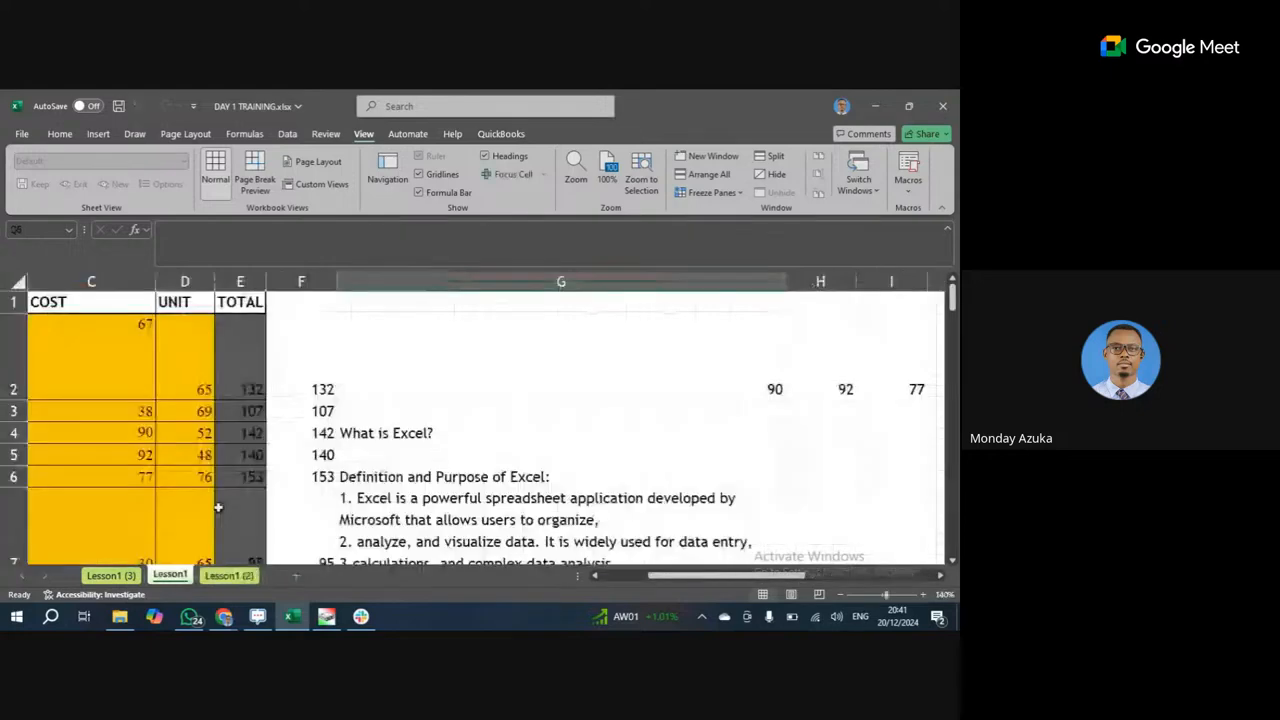
{"action": "right_click", "coordinate": [243, 583]}
{"action": "left_click", "coordinate": [275, 500]}
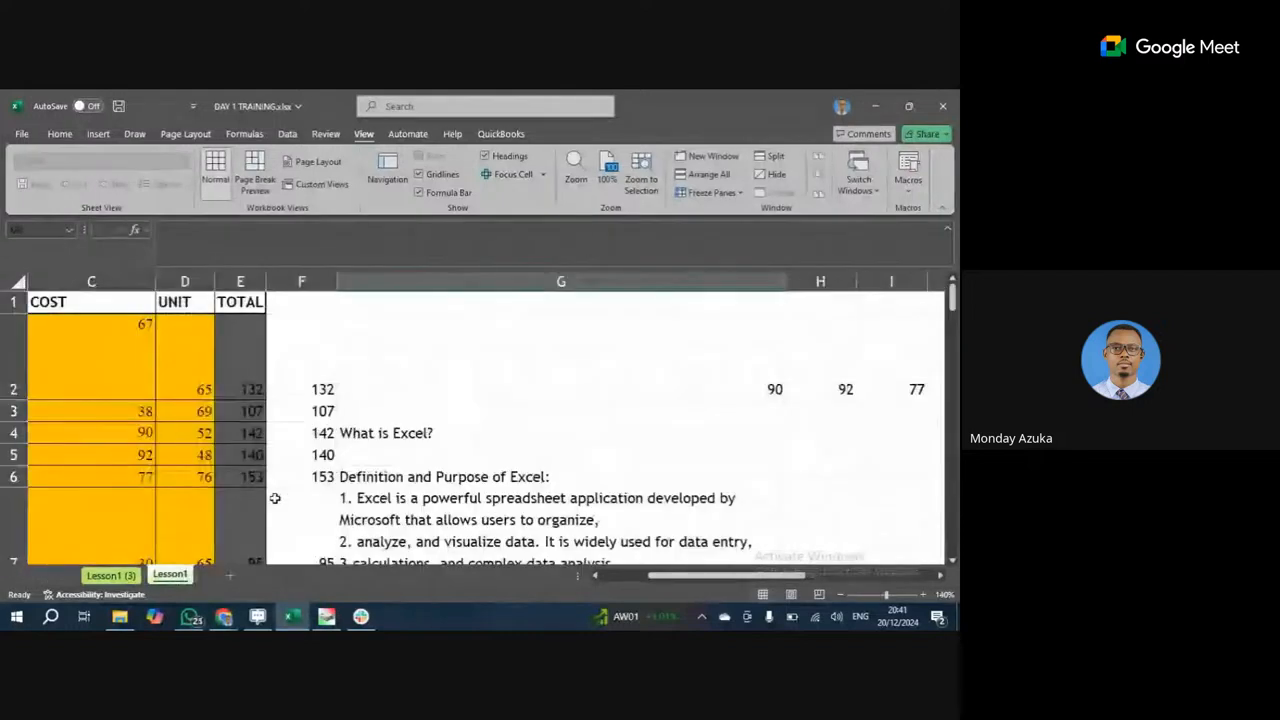
Unhide the How To Freeze sheet from the Lesson1 tab's menu.
{"action": "right_click", "coordinate": [170, 574]}
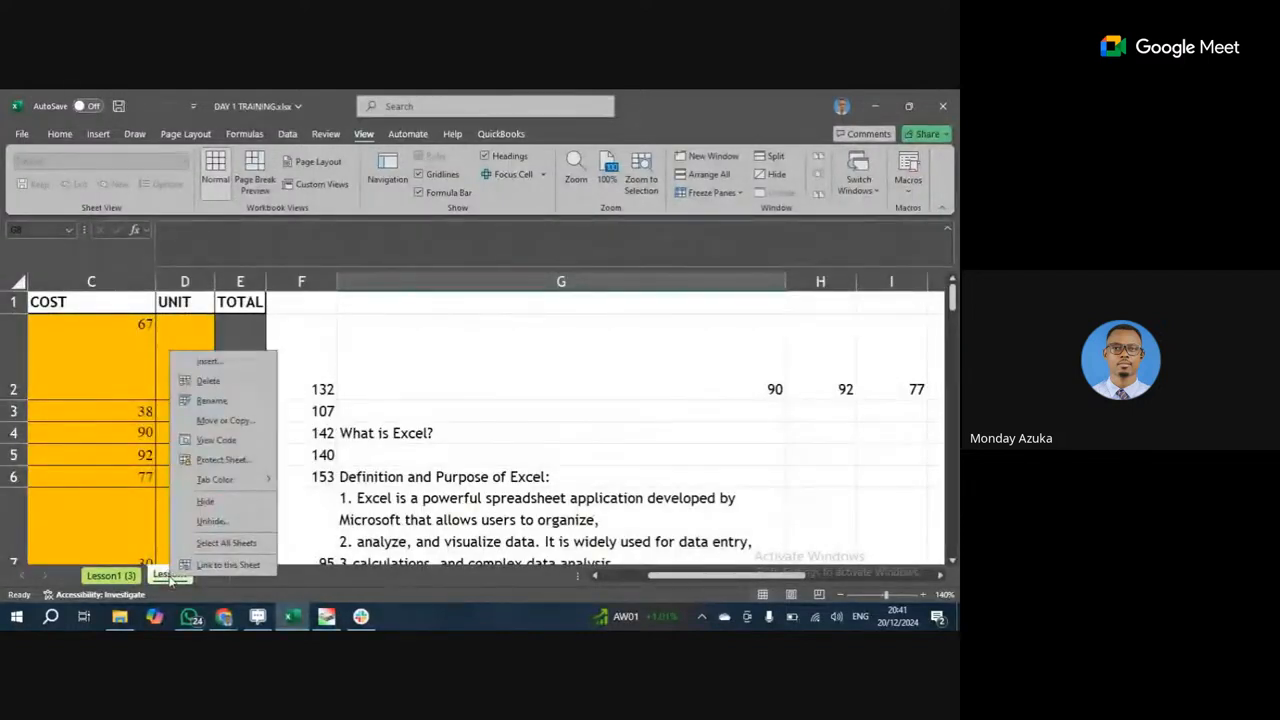
{"action": "left_click", "coordinate": [211, 521]}
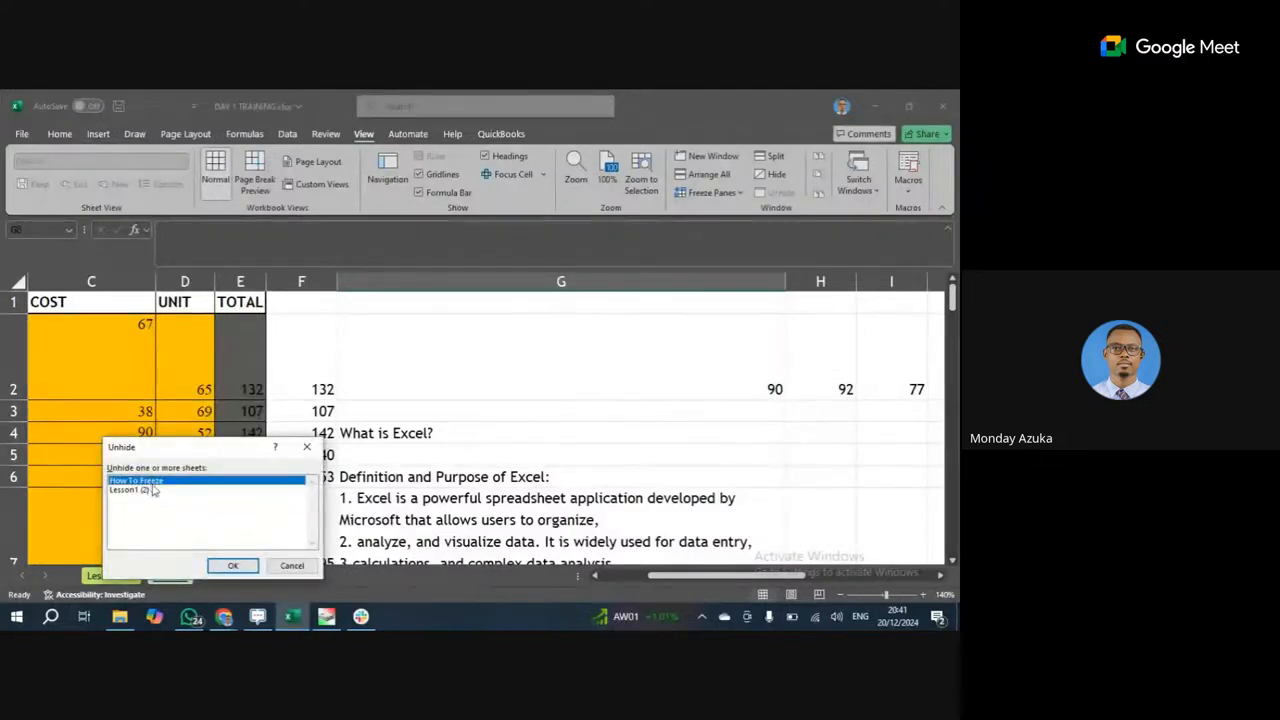
{"action": "left_click", "coordinate": [231, 563]}
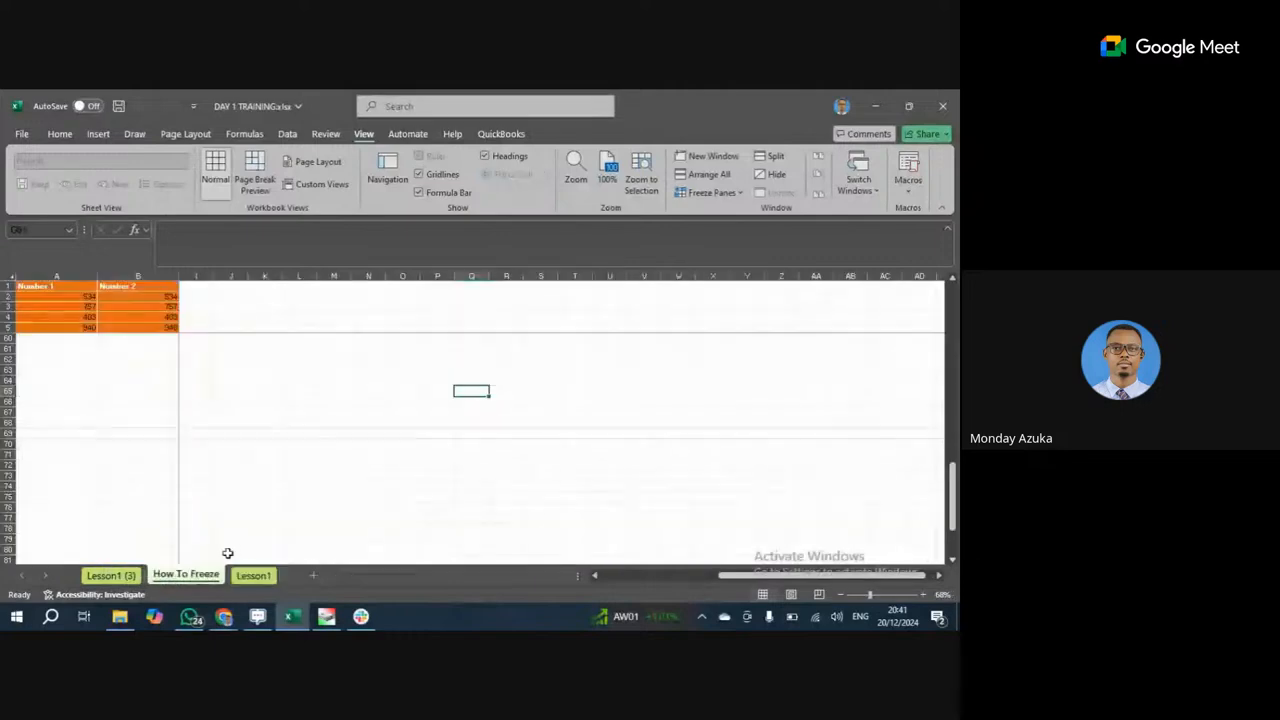
{"action": "scroll", "coordinate": [177, 377], "scroll_direction": "up", "scroll_amount": 9}
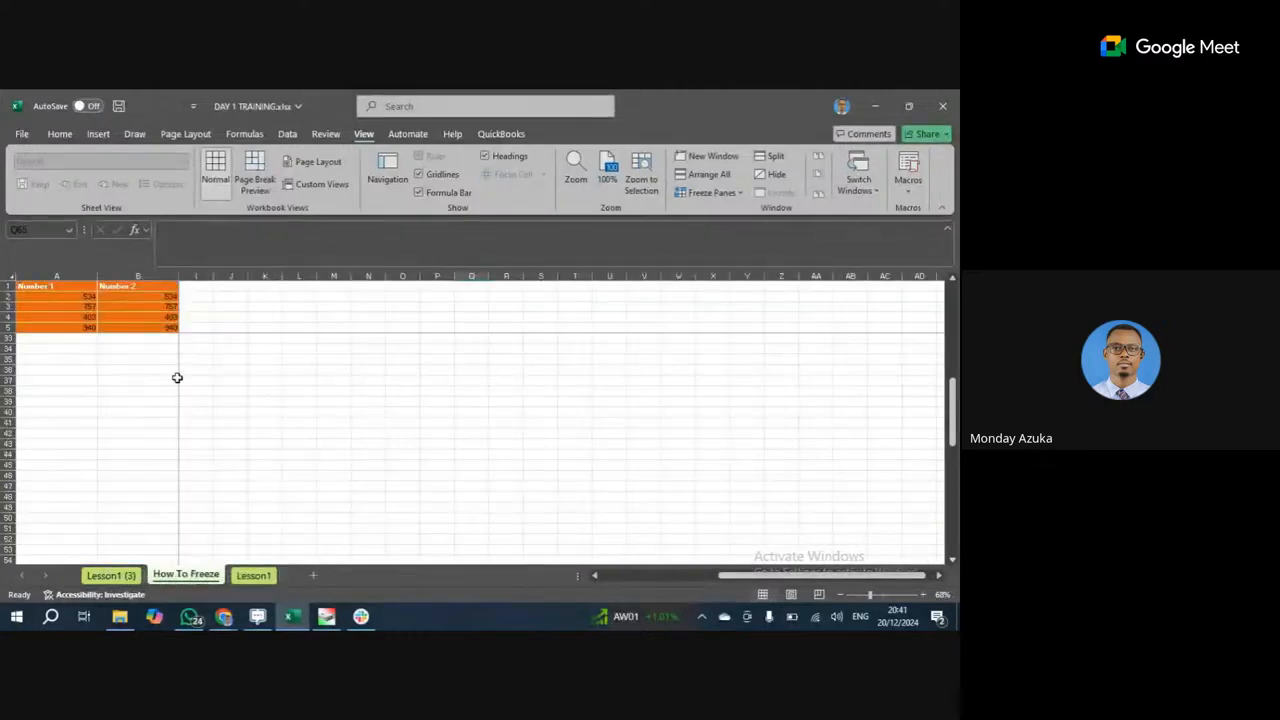
Scroll back up and left to show columns A–G and select cell F16.
{"action": "left_click", "coordinate": [166, 340]}
{"action": "scroll", "coordinate": [168, 342], "scroll_direction": "up", "scroll_amount": 9}
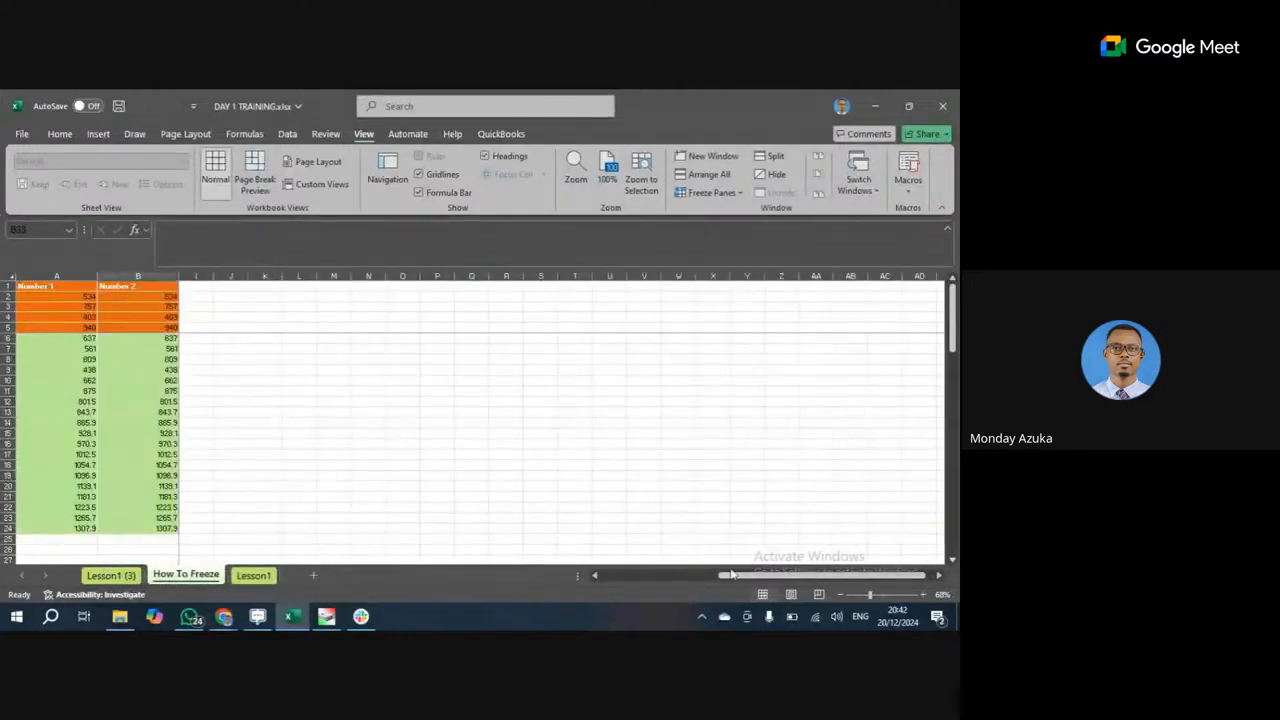
{"action": "left_click_drag", "start_coordinate": [730, 575], "coordinate": [612, 590]}
{"action": "left_click", "coordinate": [435, 443]}
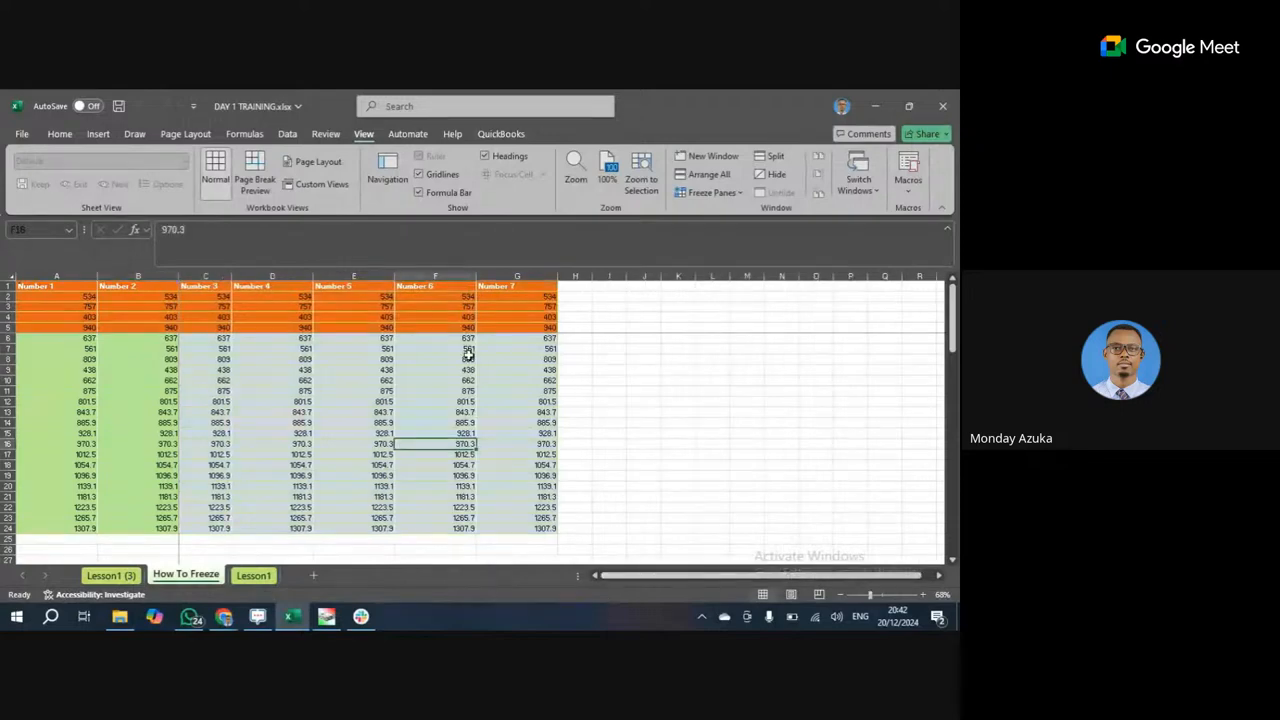
Browse the Automate, QuickBooks and Help ribbon tabs, then open and close File, returning to Home.
{"action": "left_click", "coordinate": [408, 134]}
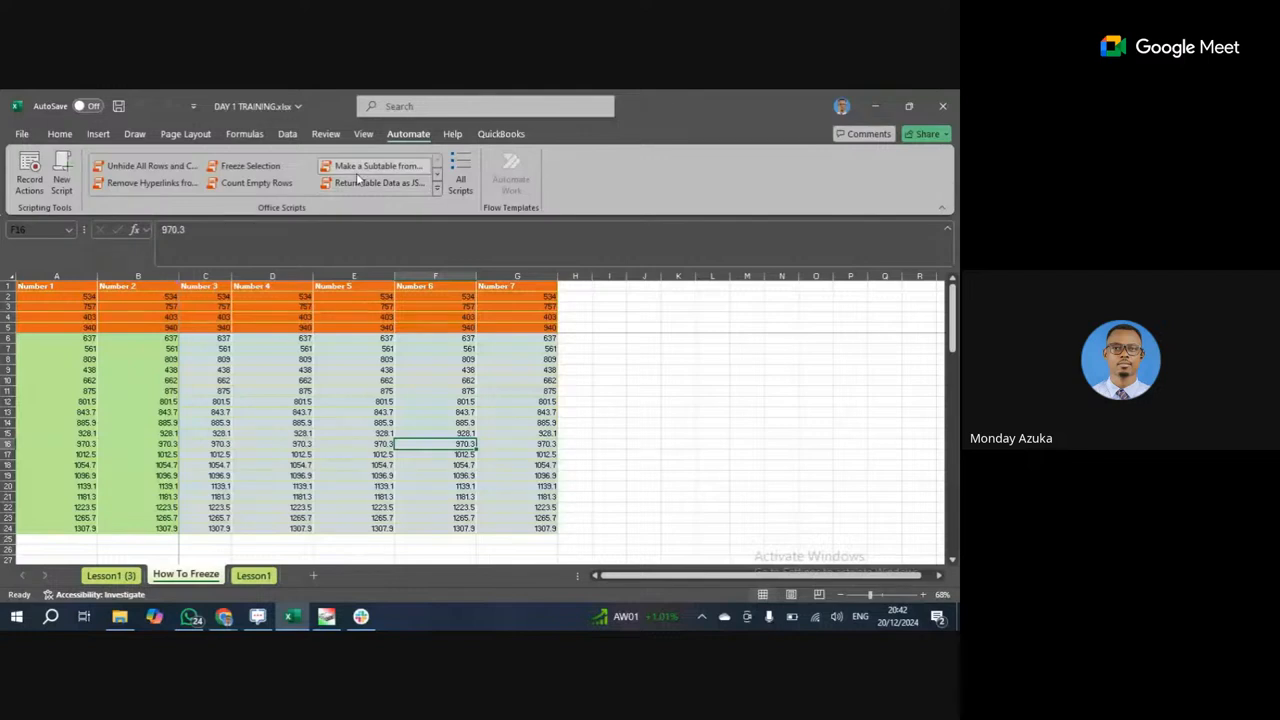
{"action": "left_click", "coordinate": [487, 138]}
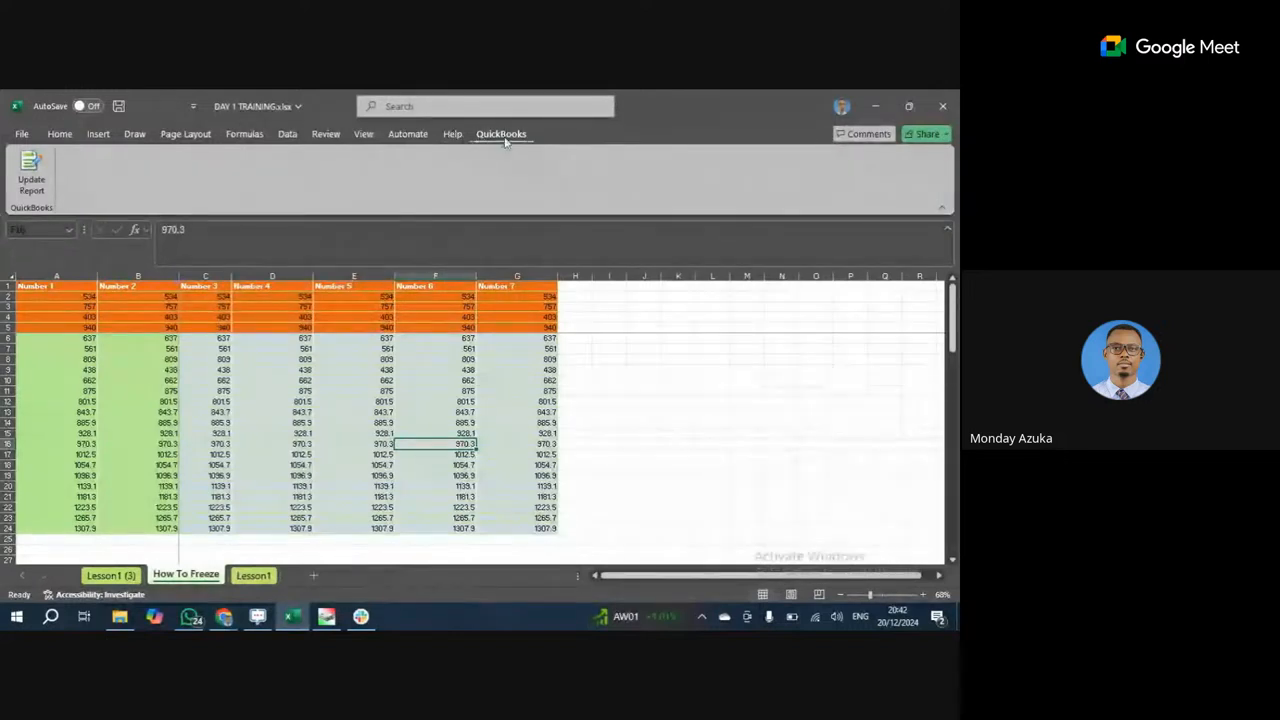
{"action": "left_click", "coordinate": [451, 133]}
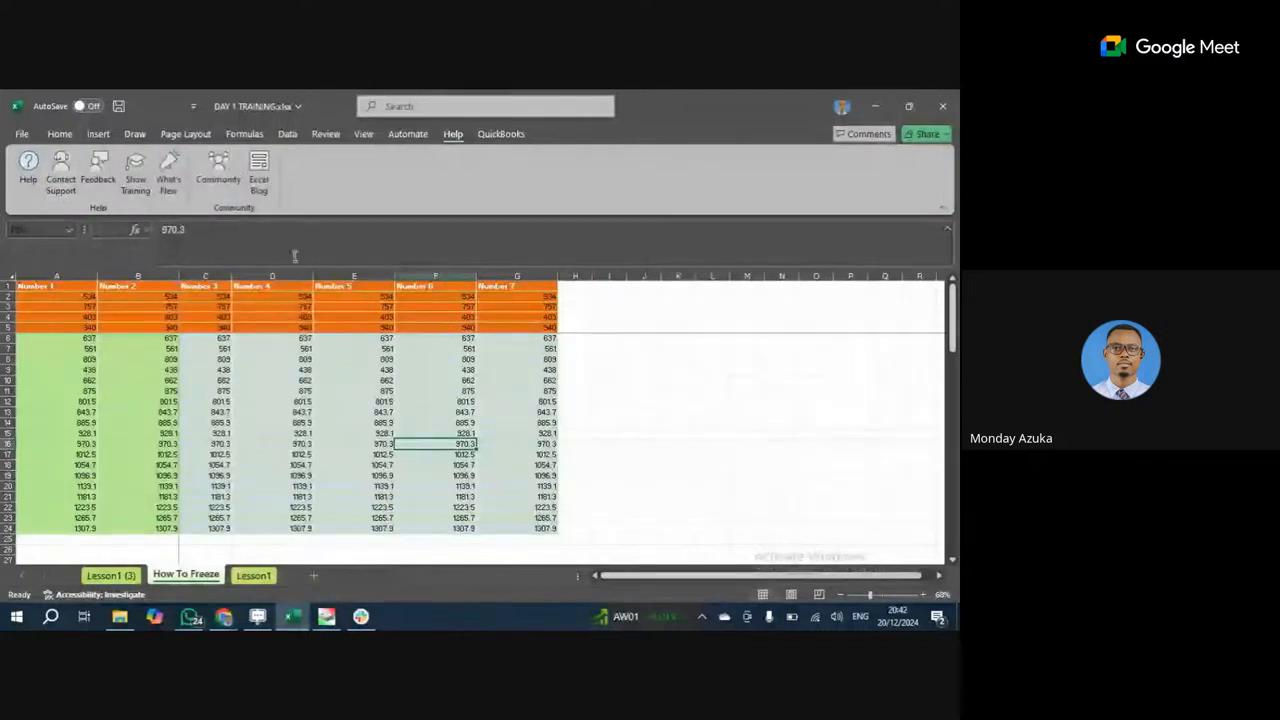
{"action": "left_click", "coordinate": [645, 380]}
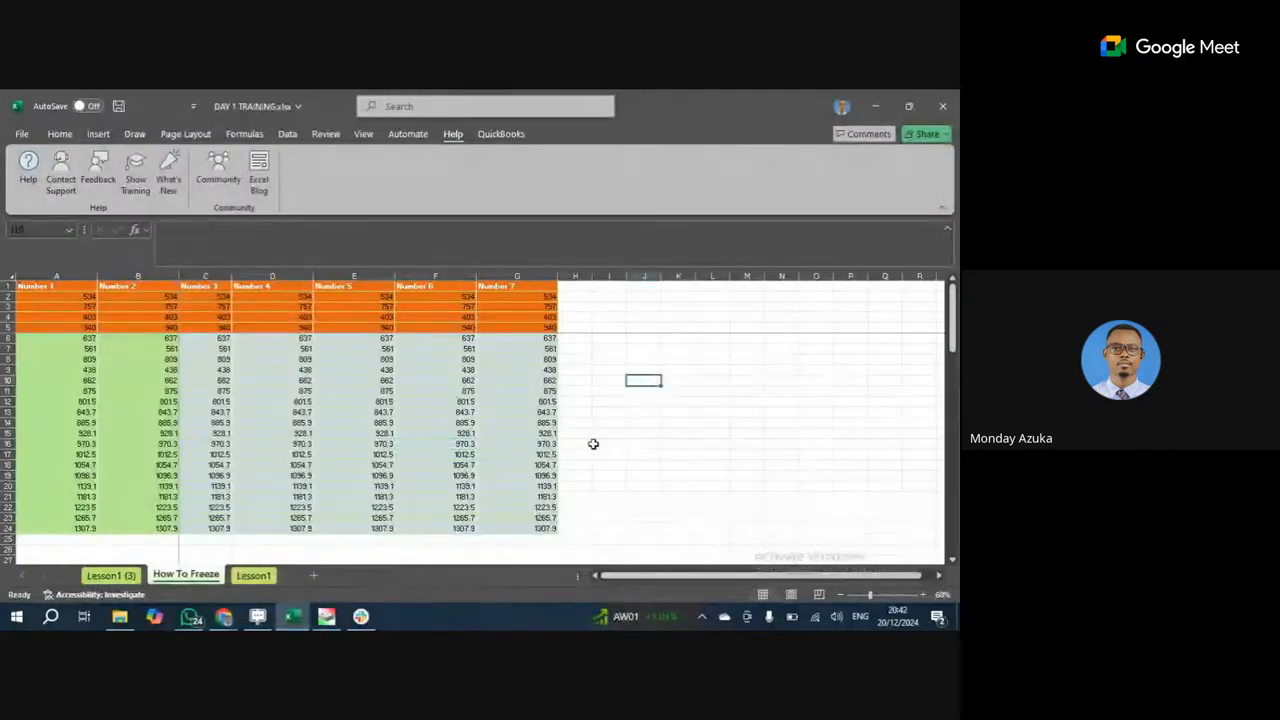
{"action": "left_click", "coordinate": [23, 137]}
{"action": "left_click", "coordinate": [21, 137]}
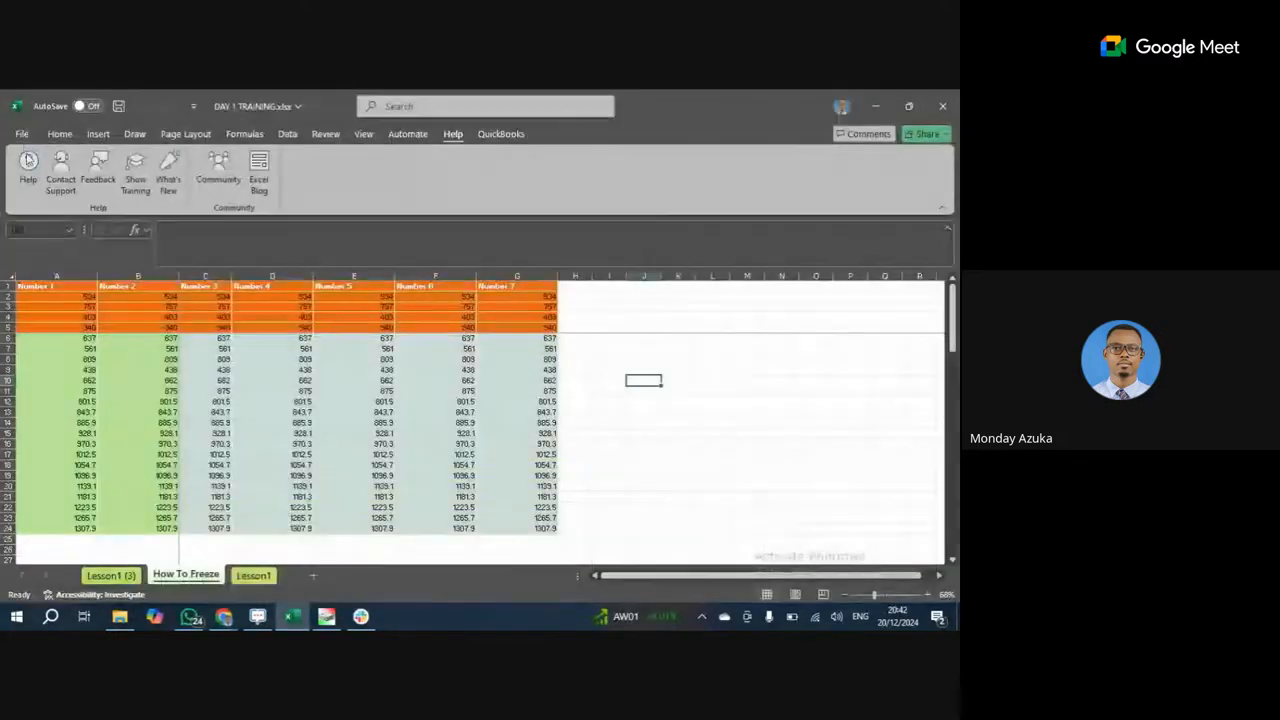
{"action": "left_click", "coordinate": [60, 135]}
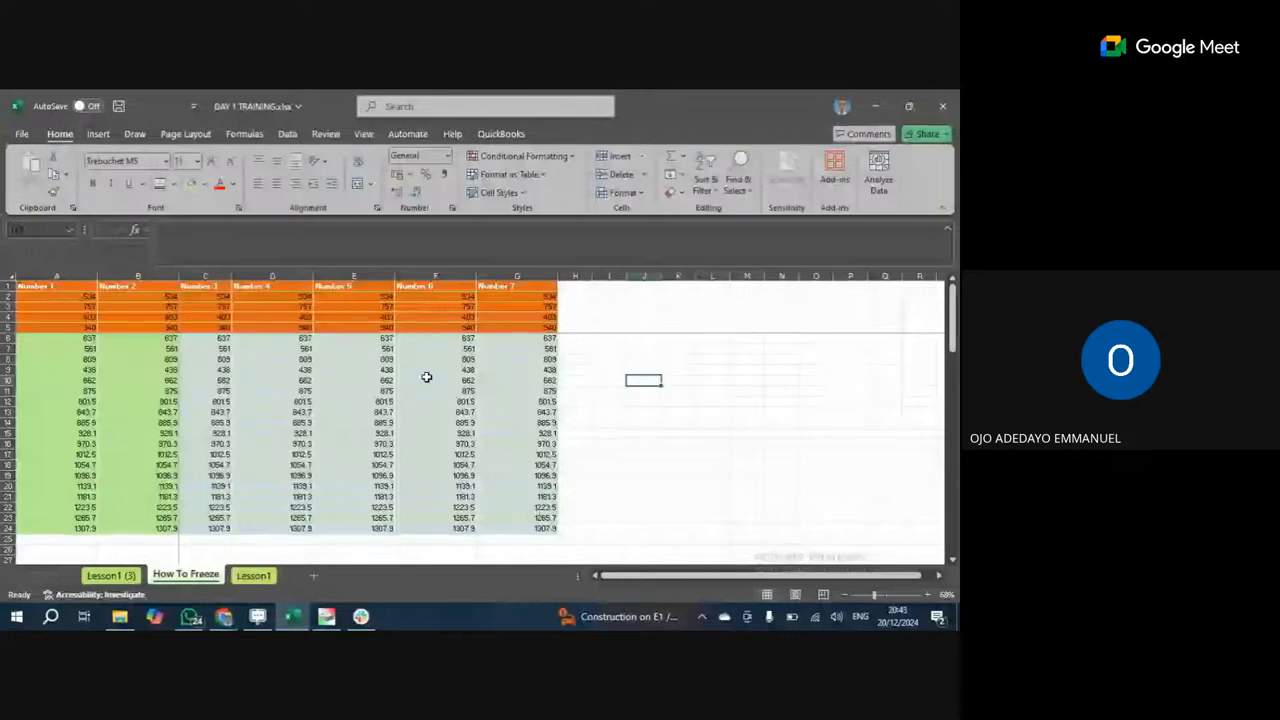
{"action": "mouse_move", "coordinate": [224, 616]}
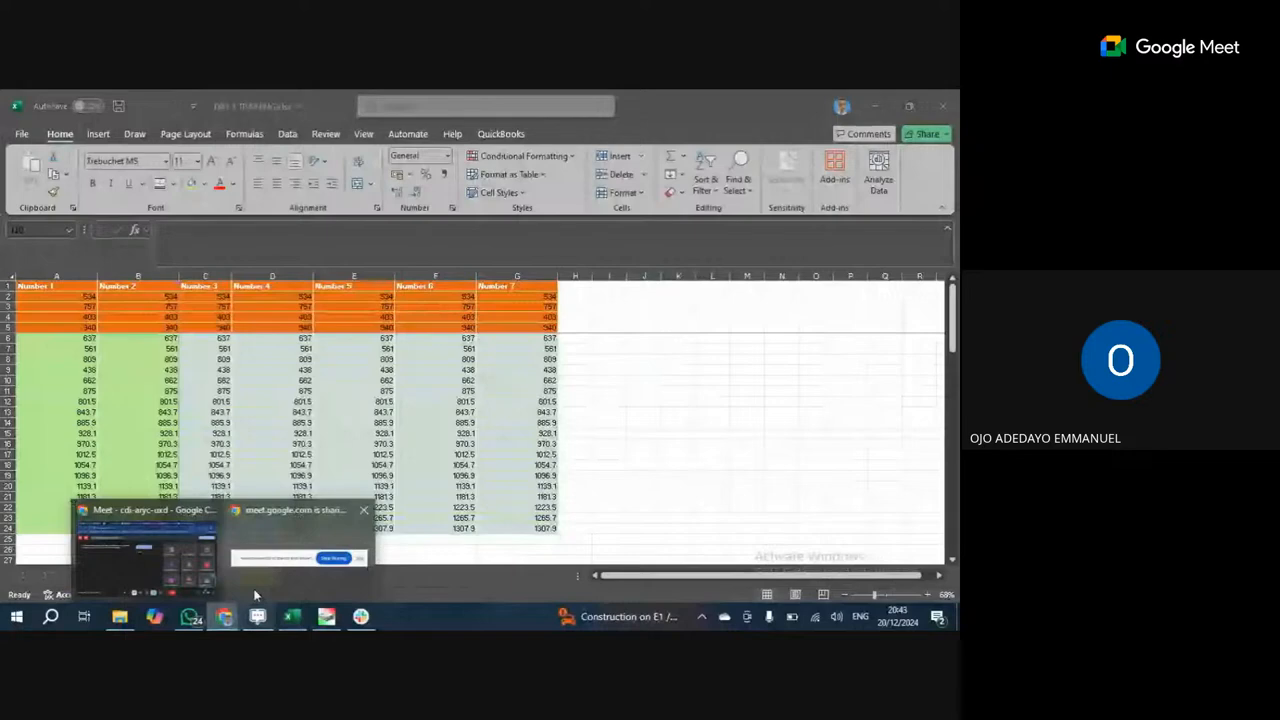
Switch to the Google Meet call window and open the in-call messages panel.
{"action": "left_click", "coordinate": [189, 569]}
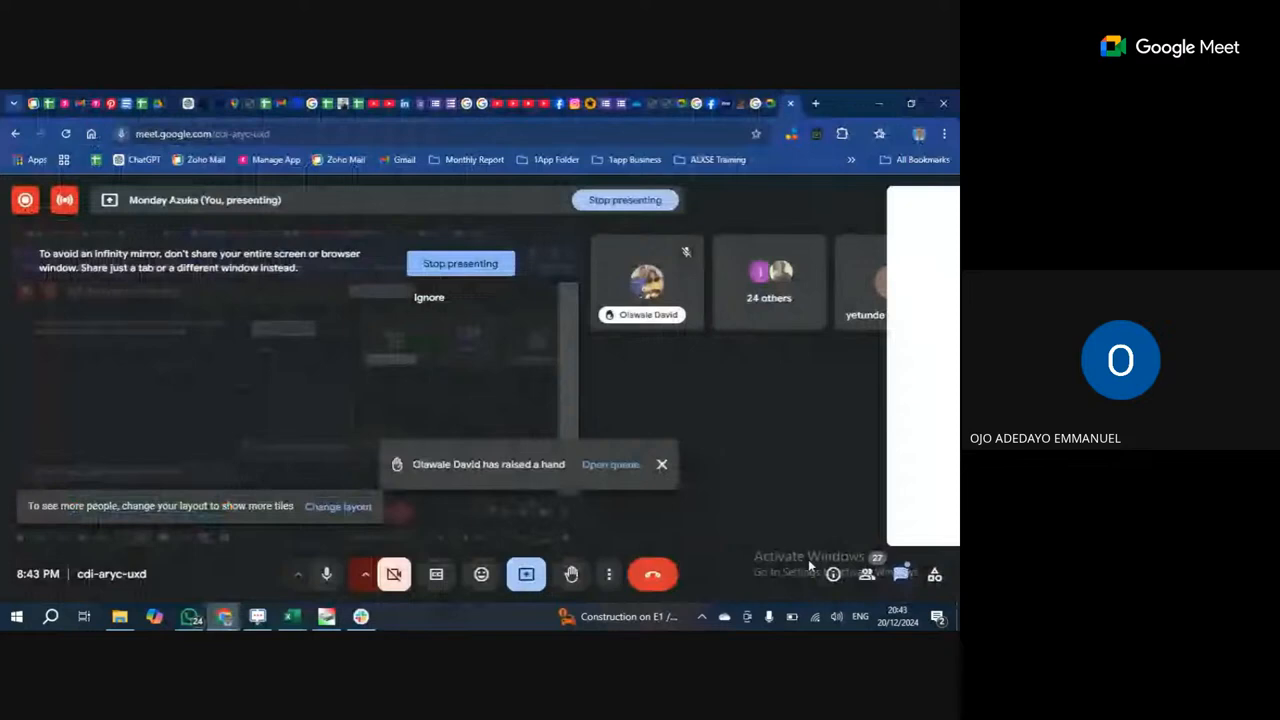
{"action": "left_click", "coordinate": [901, 573]}
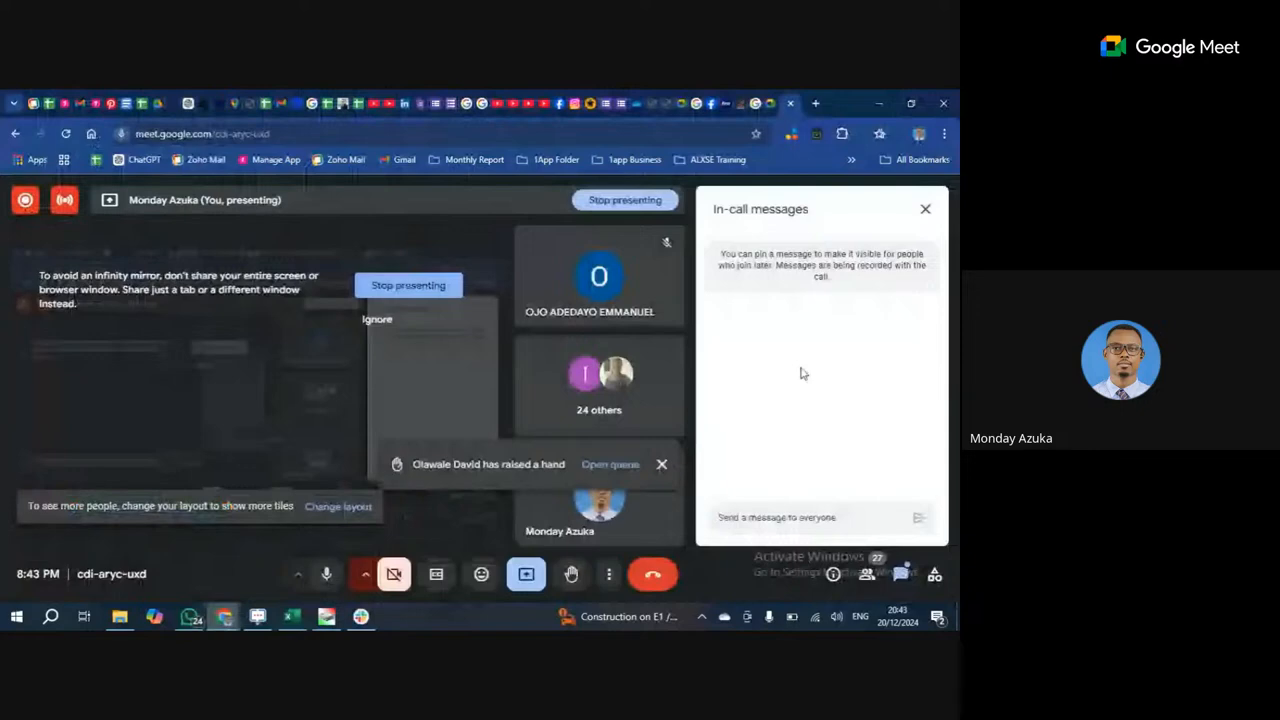
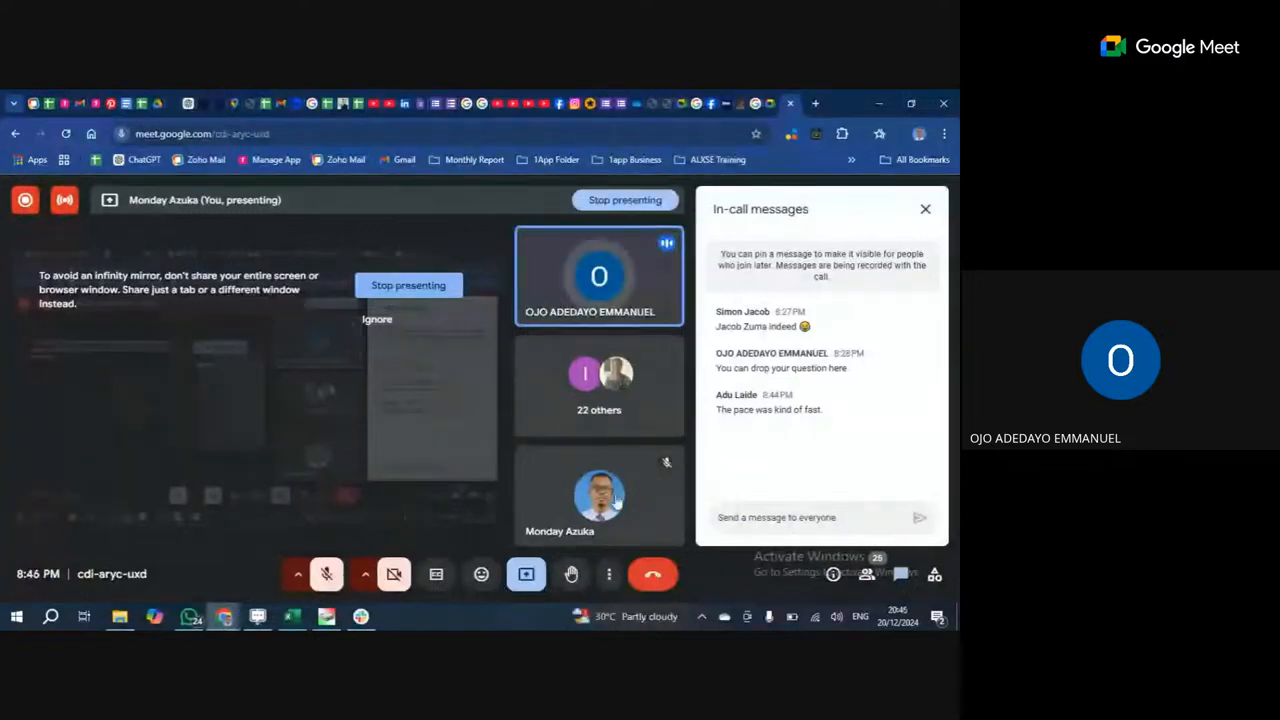
Unmute the microphone in the Google Meet call to speak to participants.
{"action": "mouse_move", "coordinate": [659, 464]}
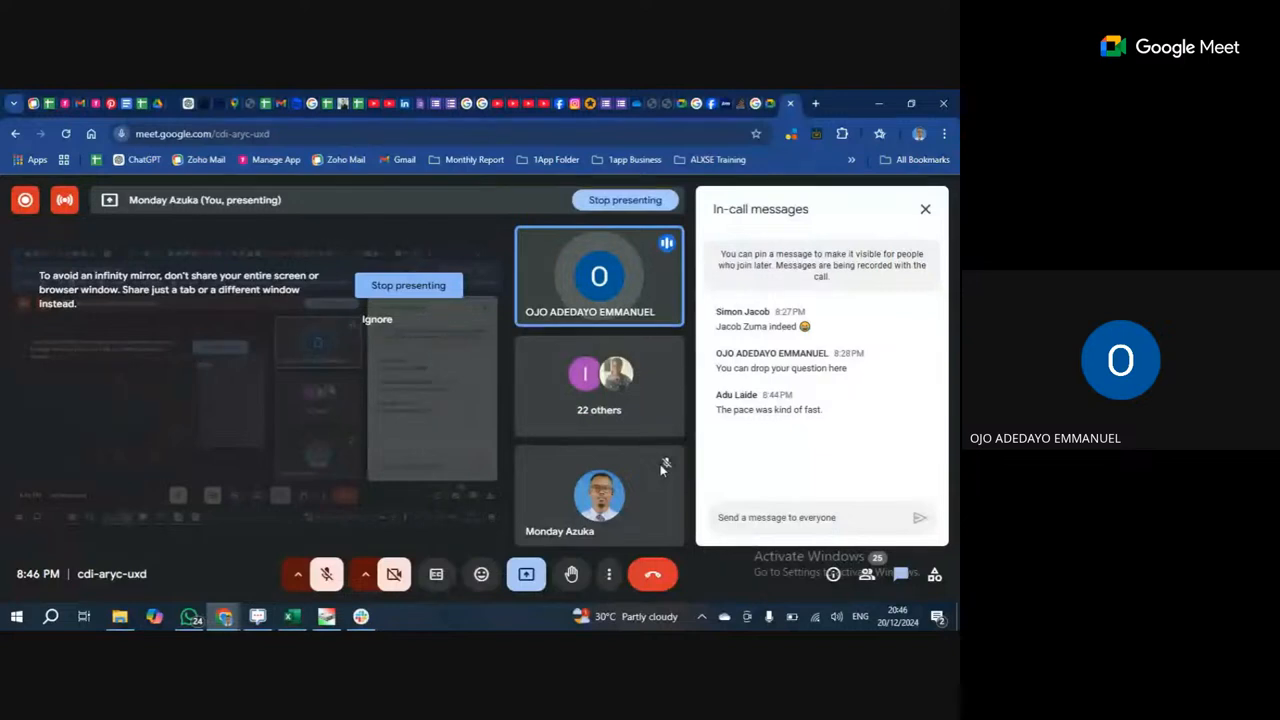
{"action": "left_click", "coordinate": [334, 579]}
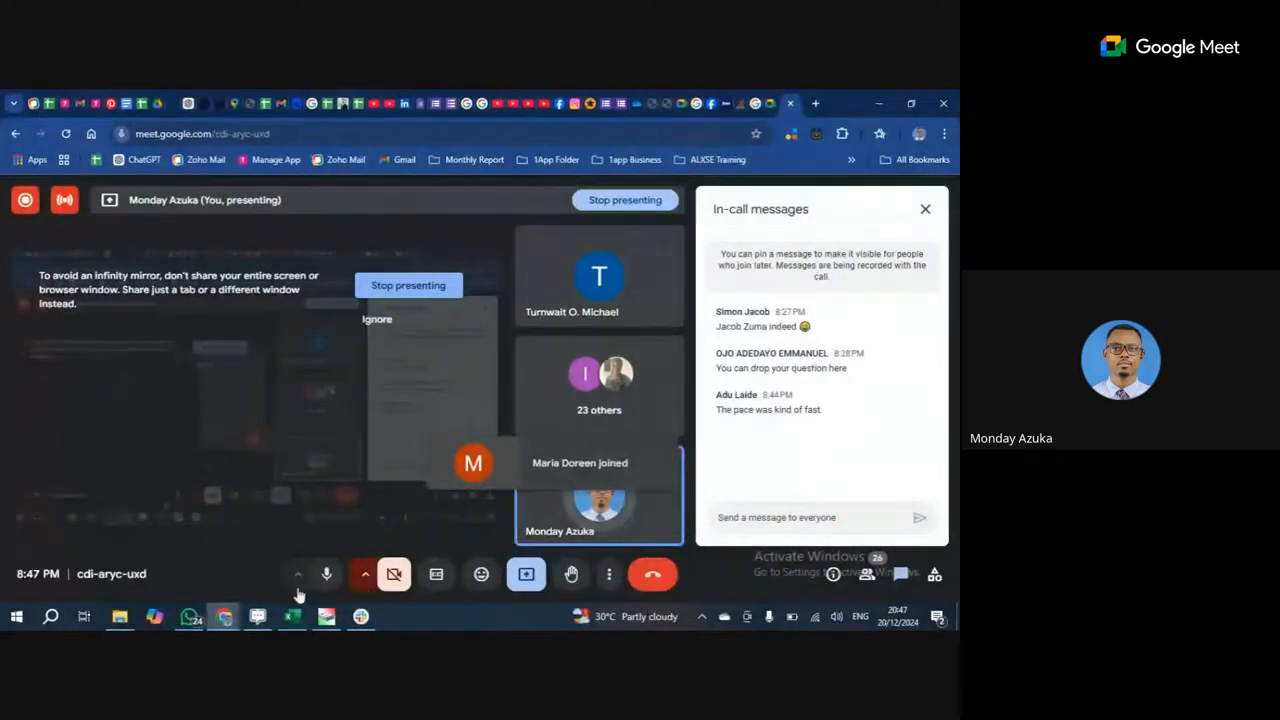
{"action": "mouse_move", "coordinate": [294, 620]}
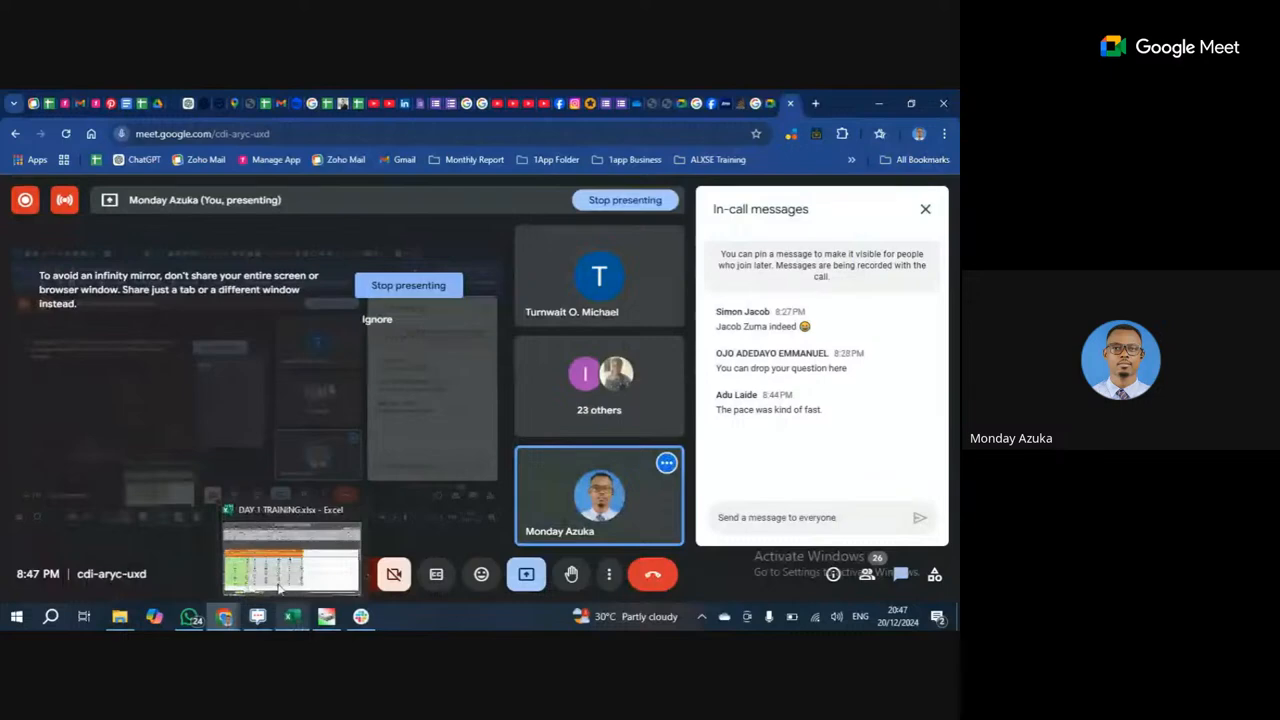
Bring DAY 1 TRAINING.xlsx forward, dismiss the contact card and select A2 holding 534.
{"action": "left_click", "coordinate": [280, 588]}
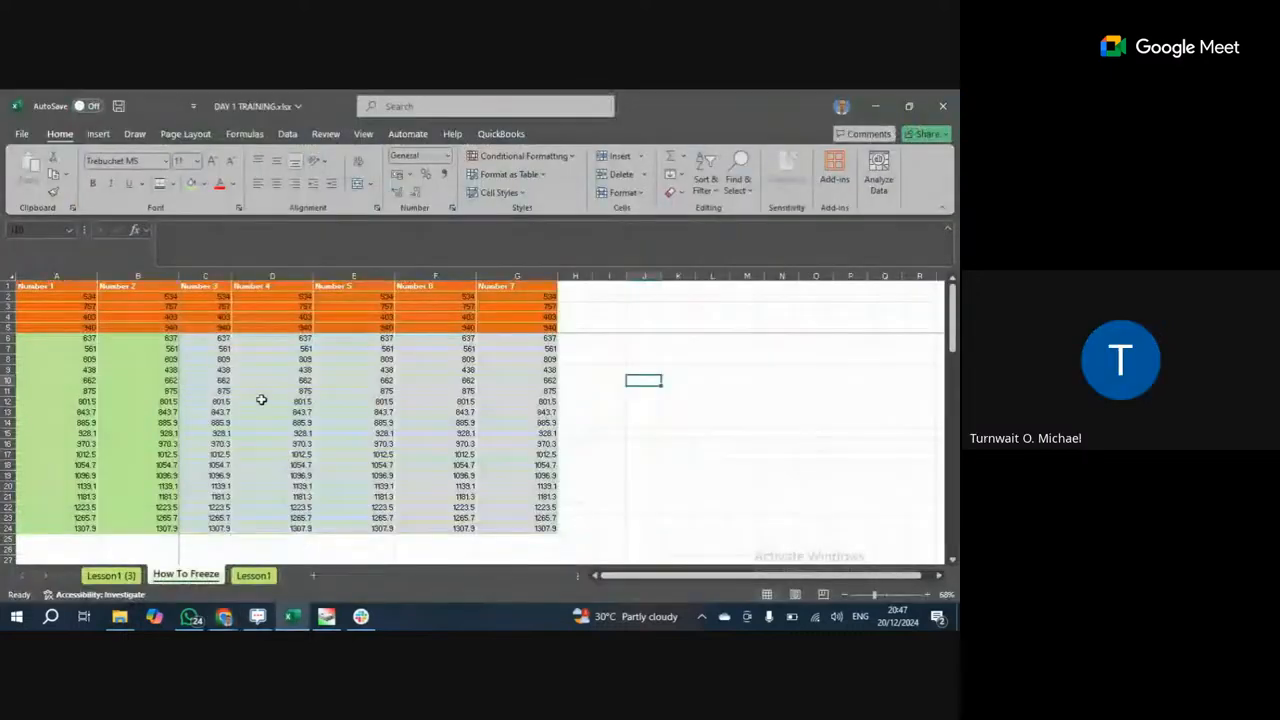
{"action": "left_click", "coordinate": [261, 400]}
{"action": "scroll", "coordinate": [170, 415], "scroll_direction": "down", "scroll_amount": 3}
{"action": "left_click", "coordinate": [83, 432]}
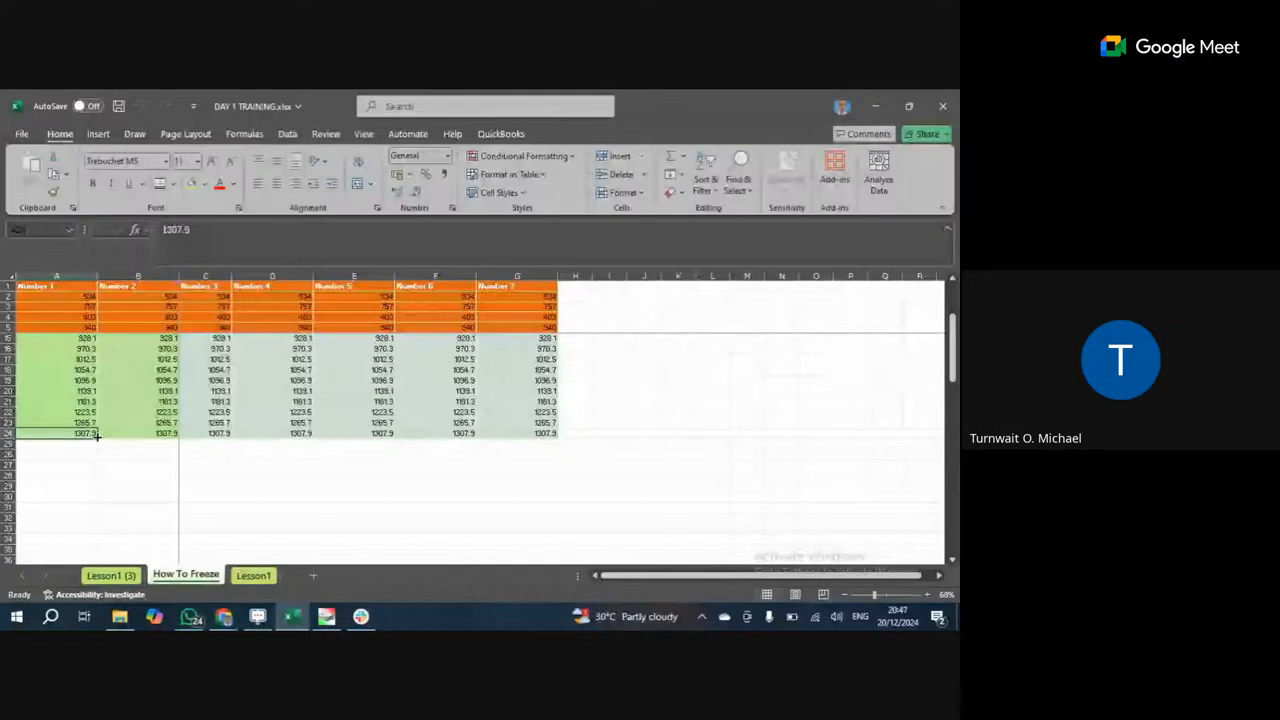
{"action": "scroll", "coordinate": [97, 435], "scroll_direction": "up", "scroll_amount": 3}
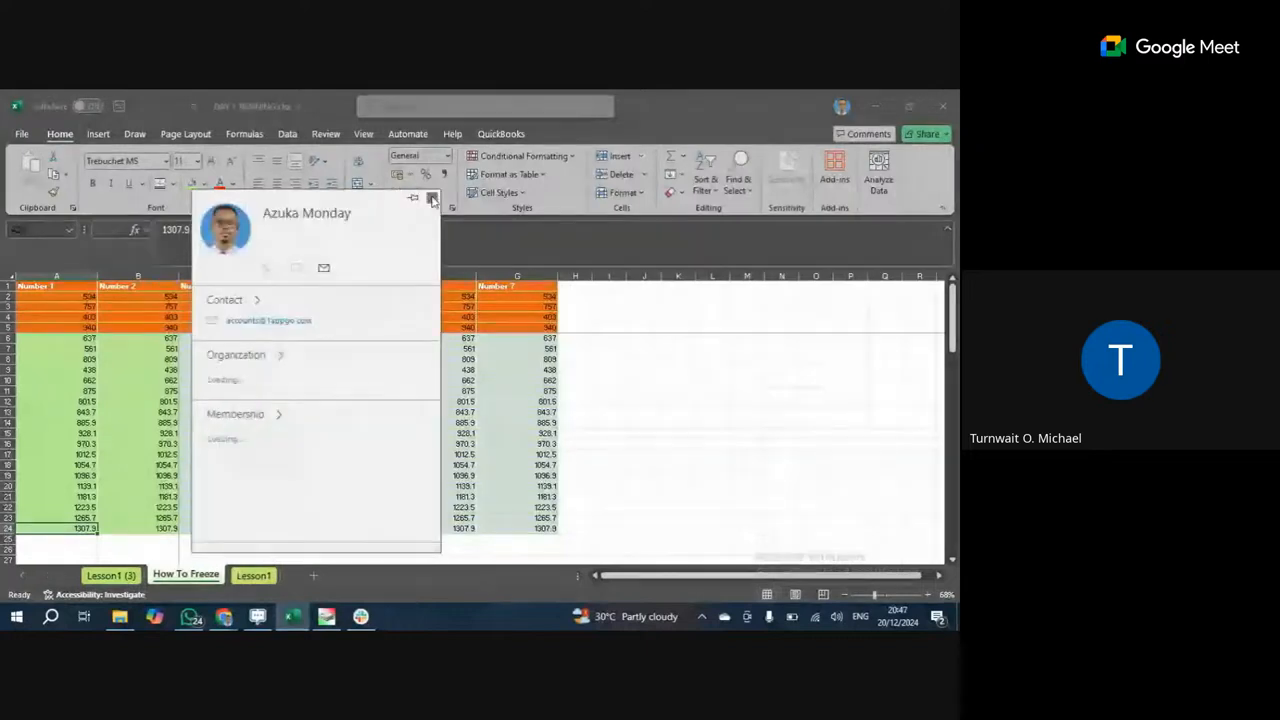
{"action": "left_click", "coordinate": [432, 199]}
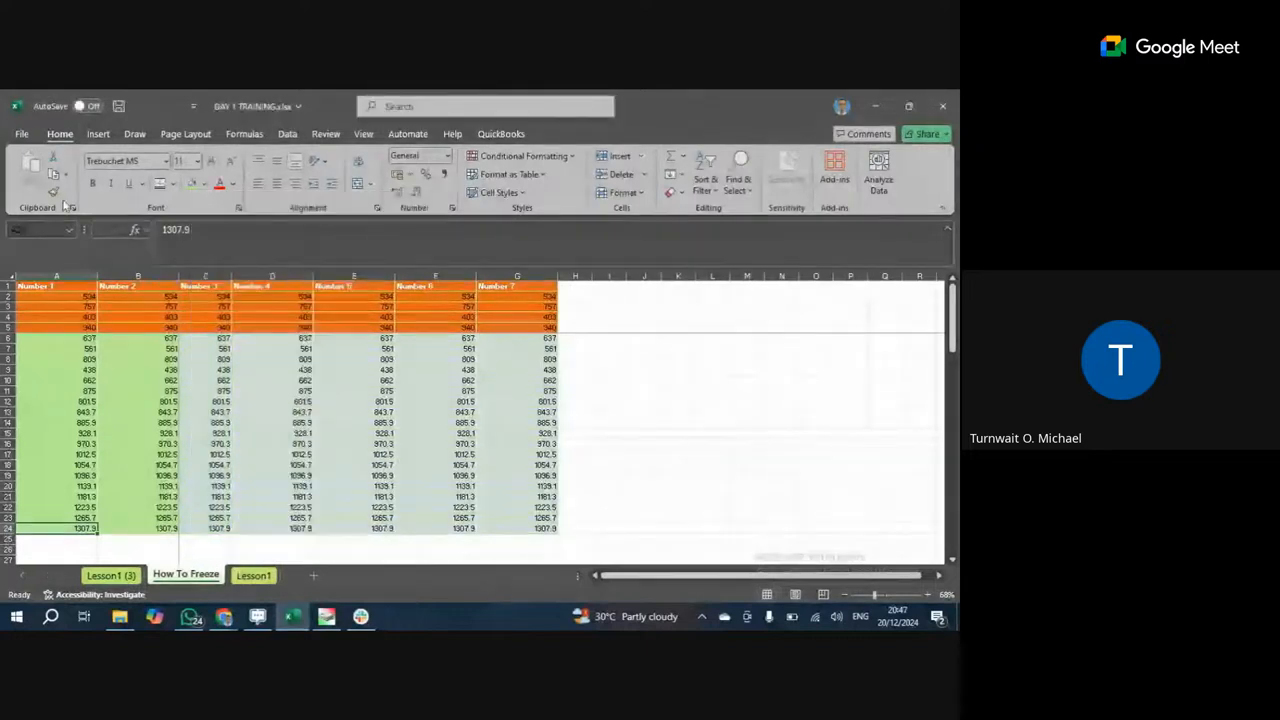
{"action": "left_click", "coordinate": [81, 299]}
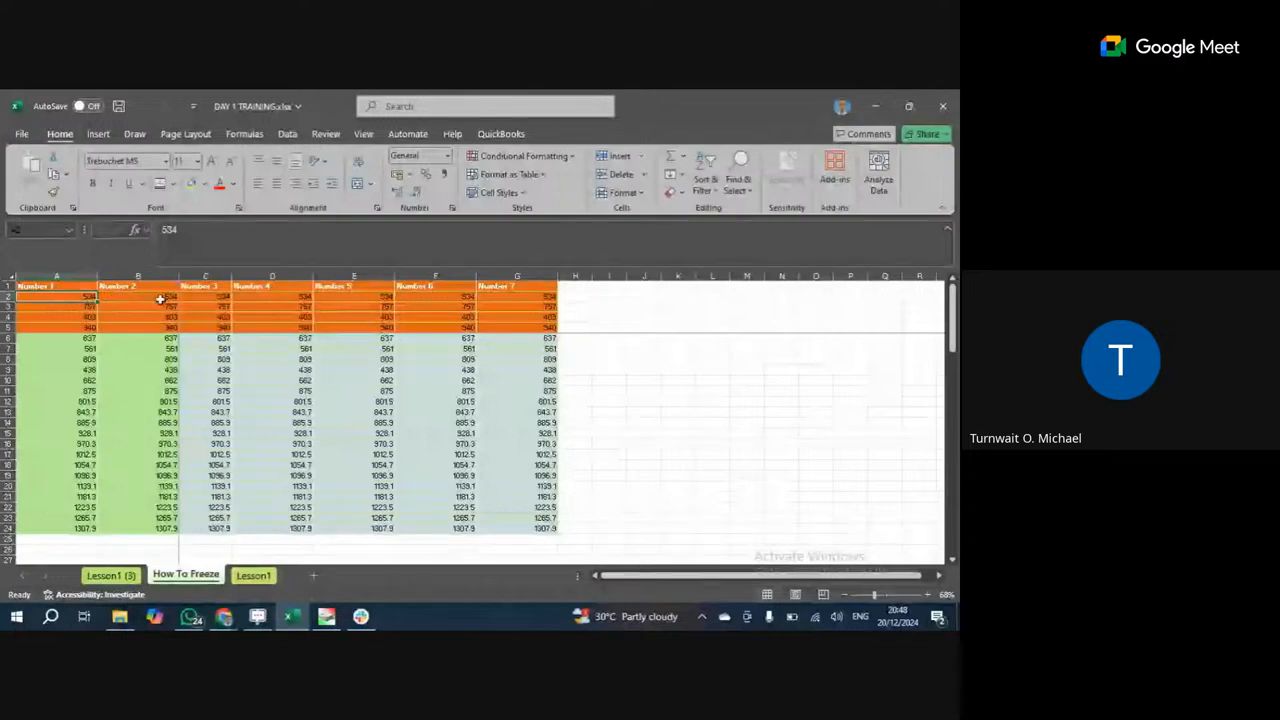
Enter =A2+2 in cell A3 so it shows 536.
{"action": "left_click", "coordinate": [91, 307]}
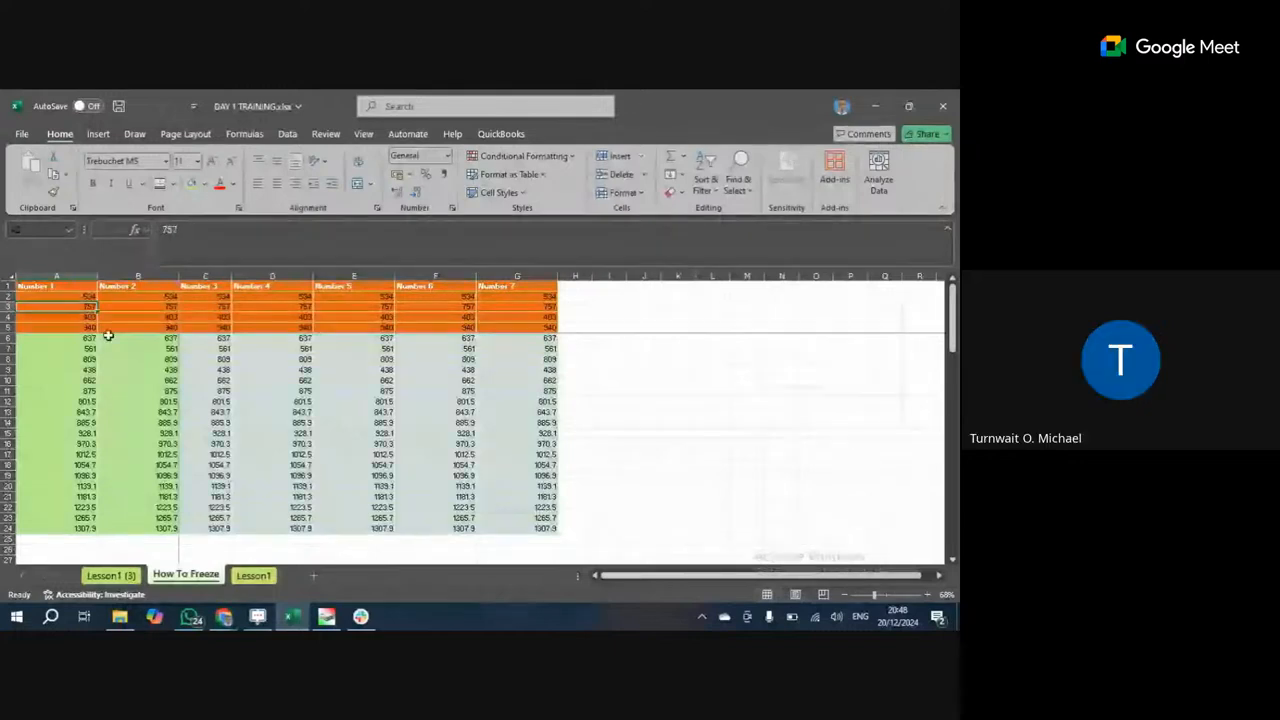
{"action": "type", "text": "="}
{"action": "key", "text": "Up"}
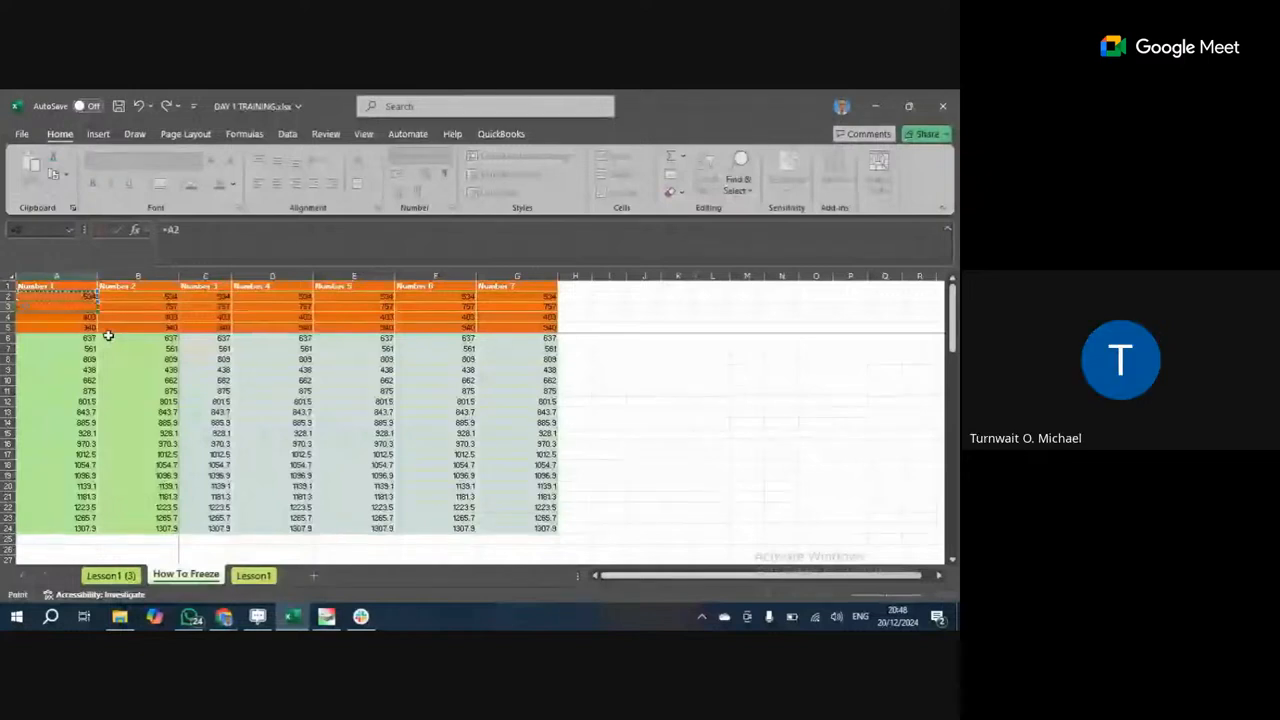
{"action": "type", "text": "+2"}
{"action": "key", "text": "Return"}
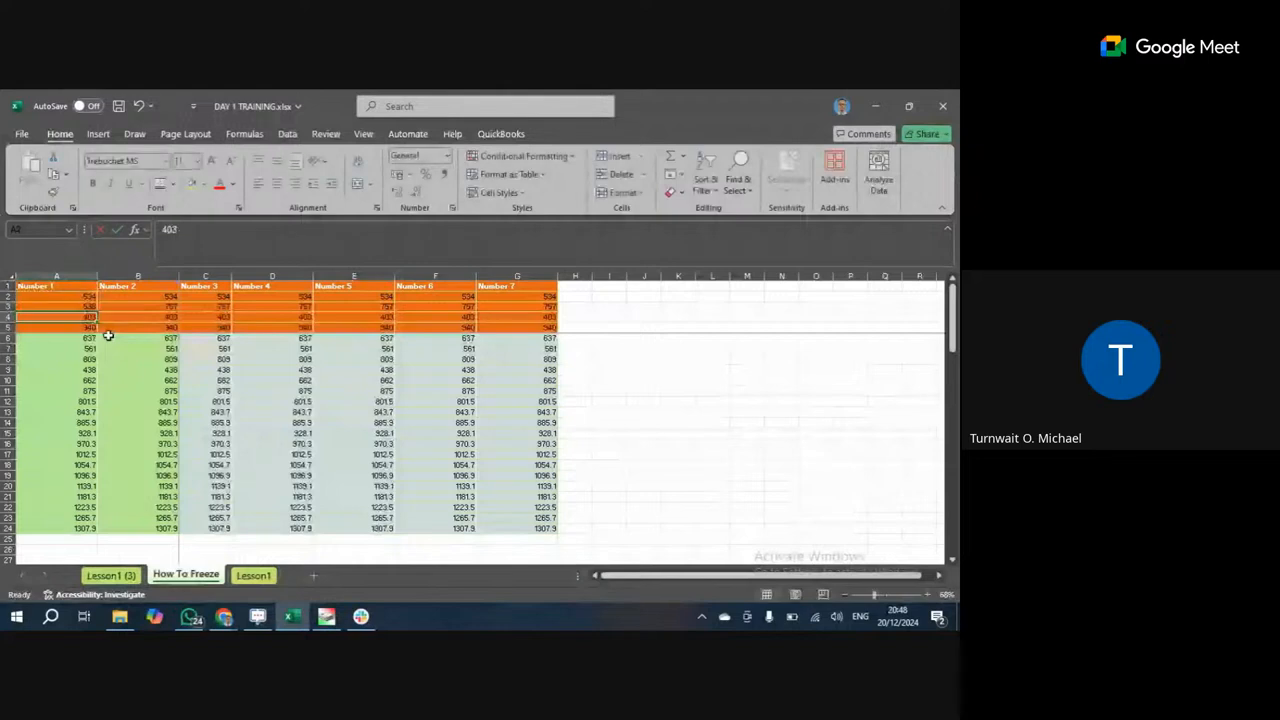
Move down to the empty cell A25 just below the last value, 1307.9.
{"action": "left_click", "coordinate": [74, 297]}
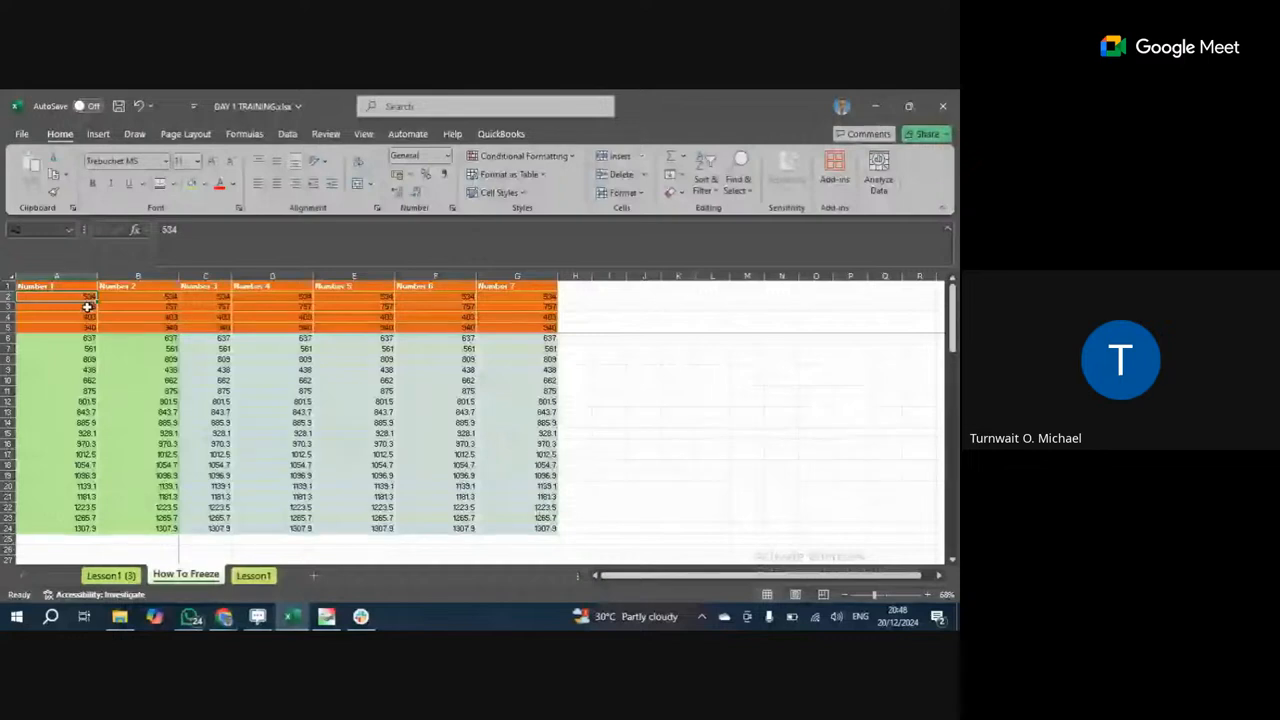
{"action": "scroll", "coordinate": [88, 307], "scroll_direction": "down", "scroll_amount": 4}
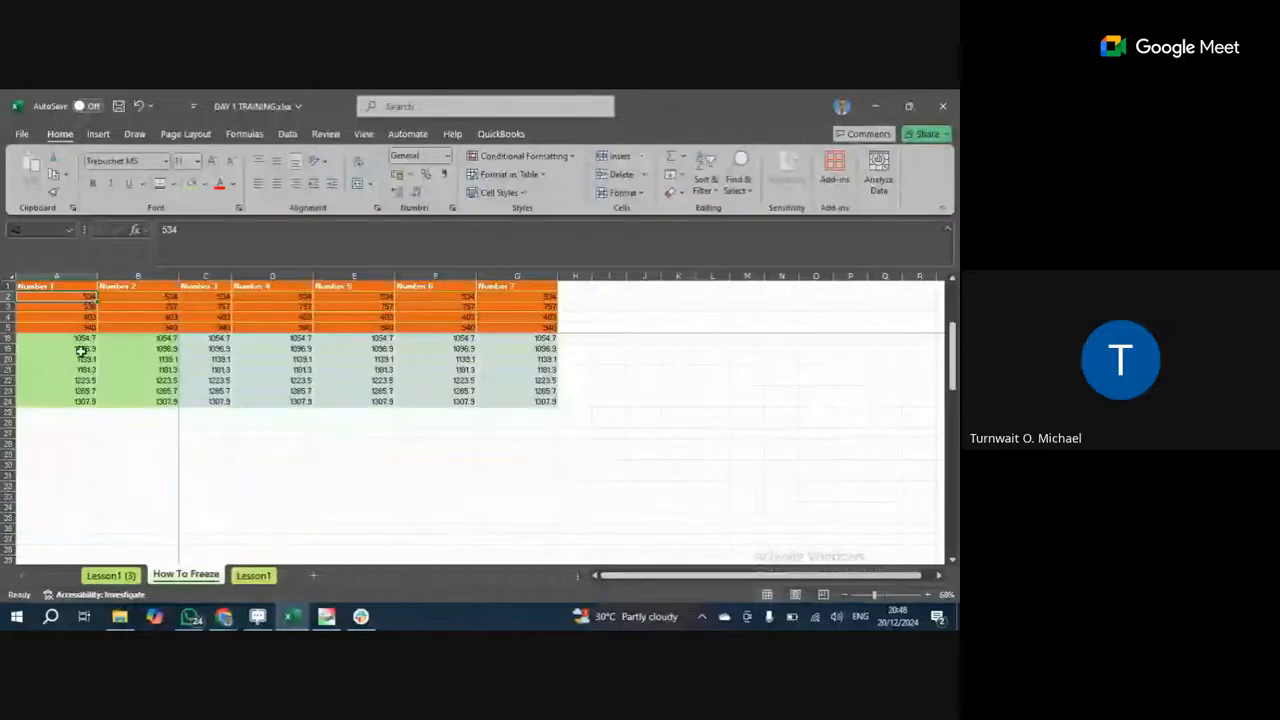
{"action": "scroll", "coordinate": [80, 351], "scroll_direction": "down", "scroll_amount": 1}
{"action": "left_click", "coordinate": [74, 380]}
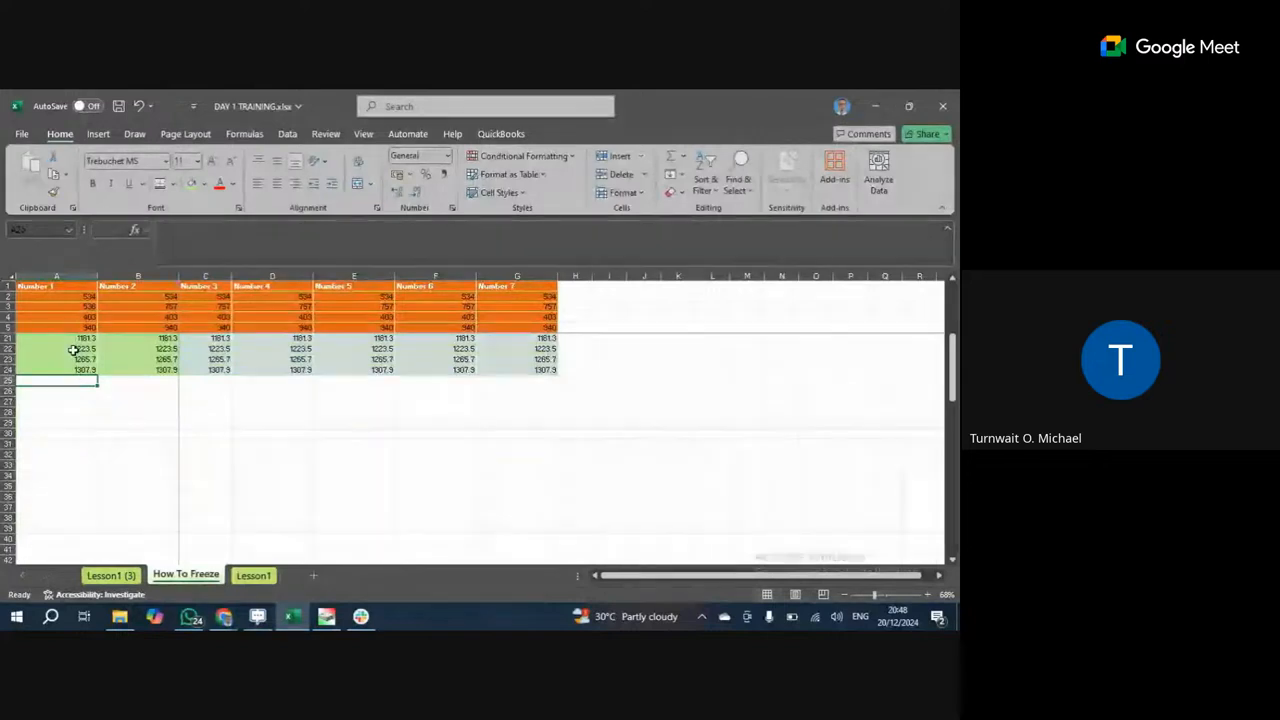
{"action": "left_click", "coordinate": [99, 395]}
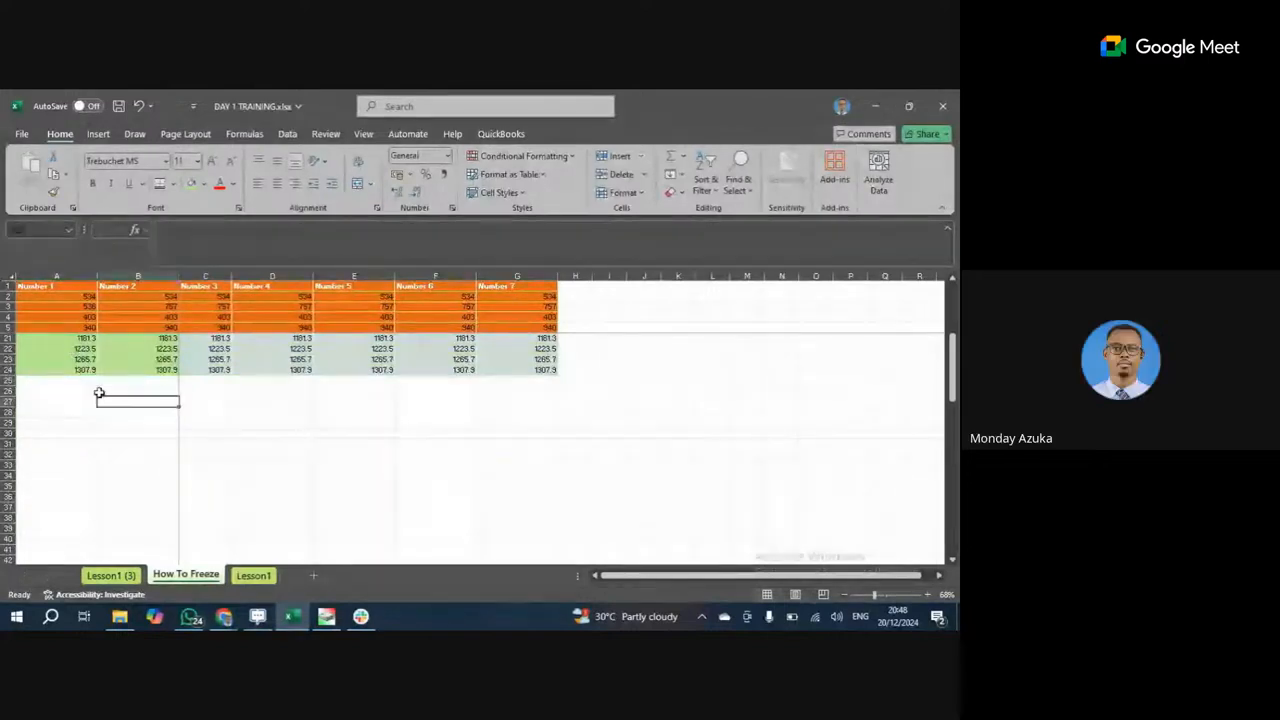
{"action": "left_click", "coordinate": [92, 380]}
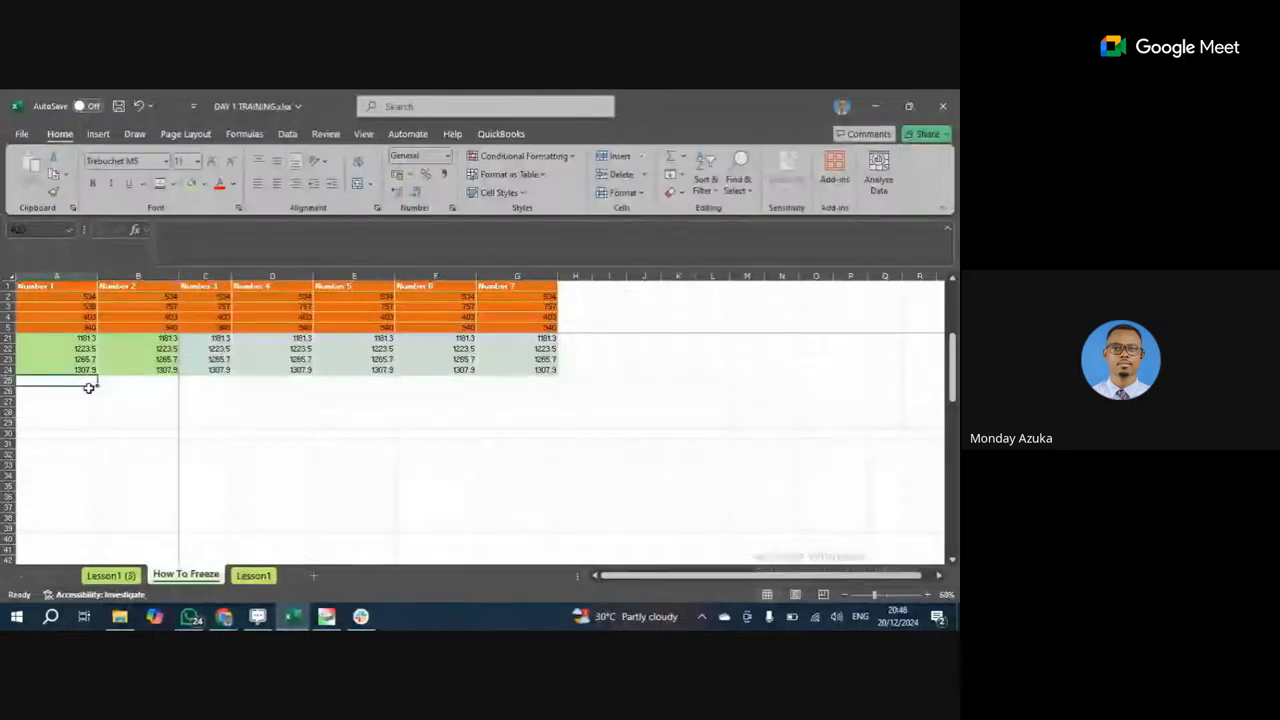
{"action": "key", "text": "Up"}
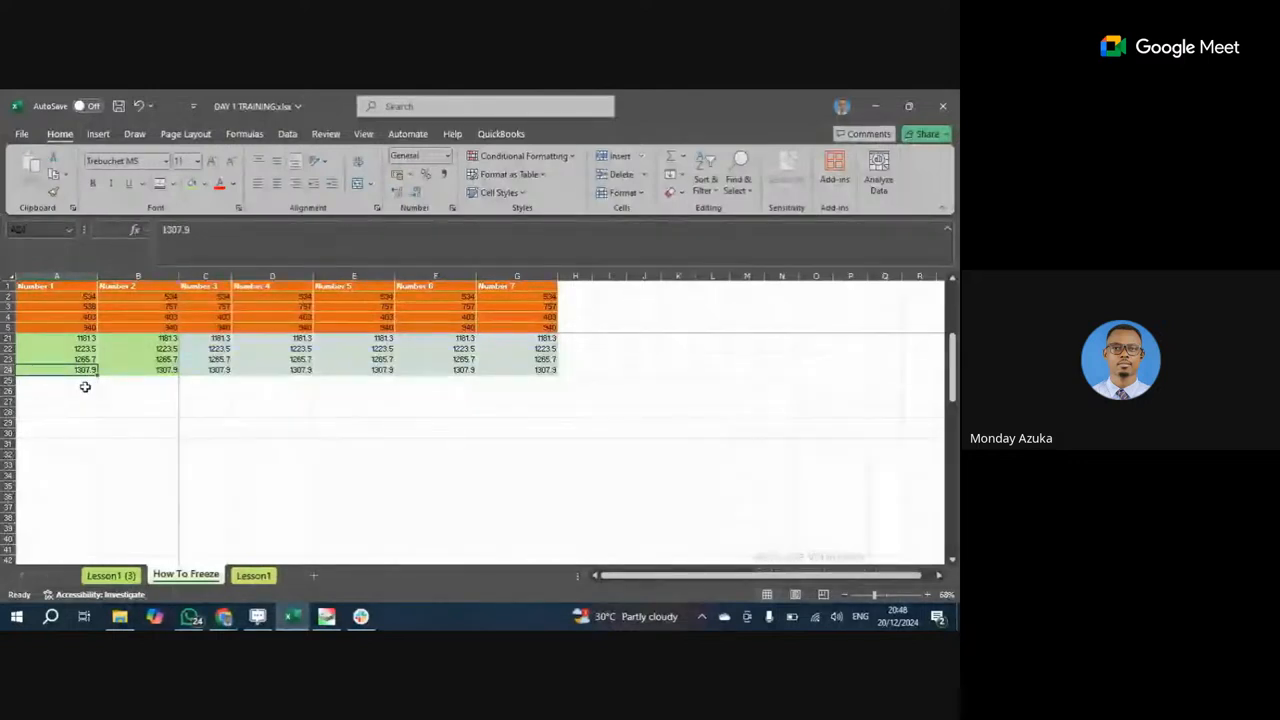
{"action": "left_click", "coordinate": [84, 380]}
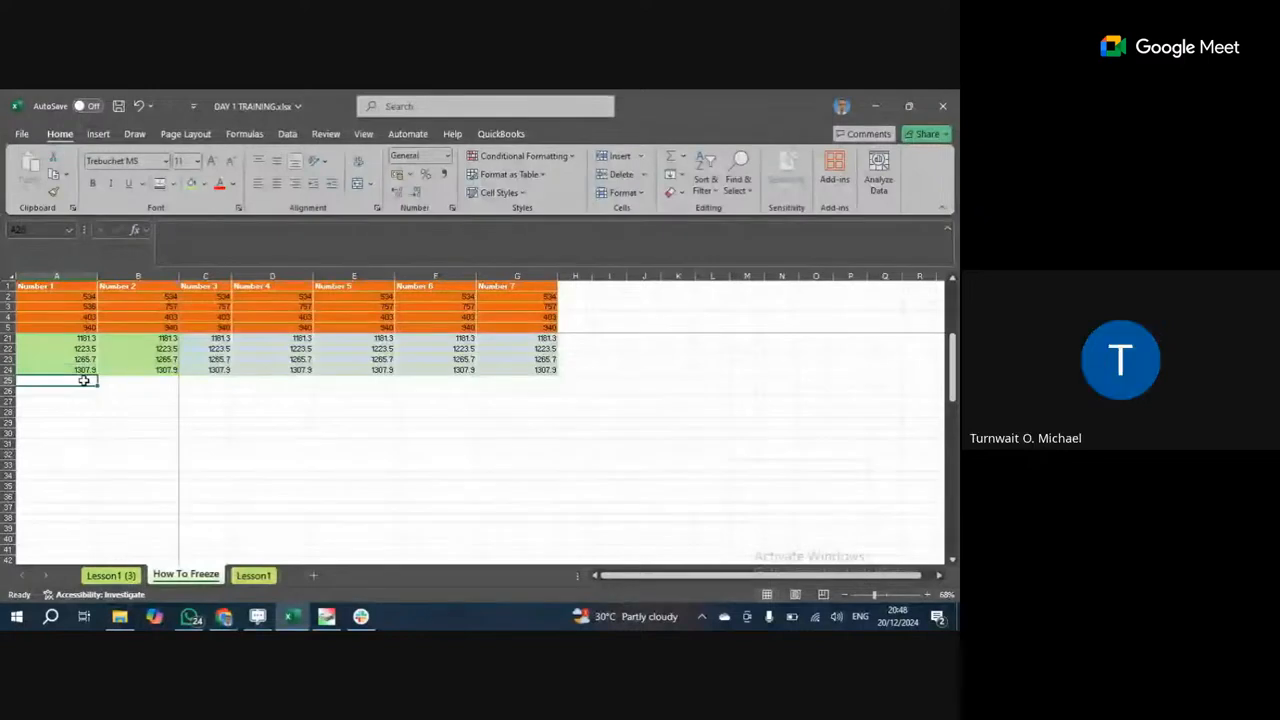
Abandon a first formula attempt in A25, then fill 1307.9 down to row 30 and undo it.
{"action": "type", "text": "="}
{"action": "key", "text": "Up"}
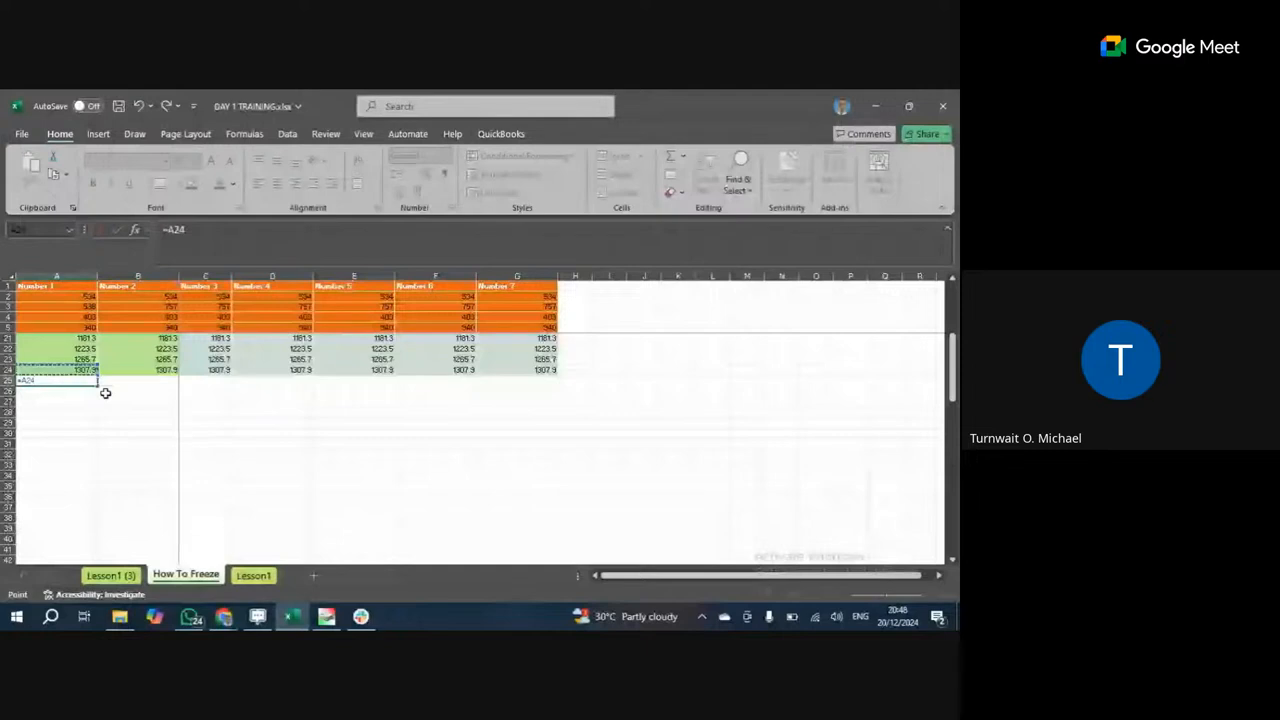
{"action": "type", "text": "%"}
{"action": "key", "text": "BackSpace"}
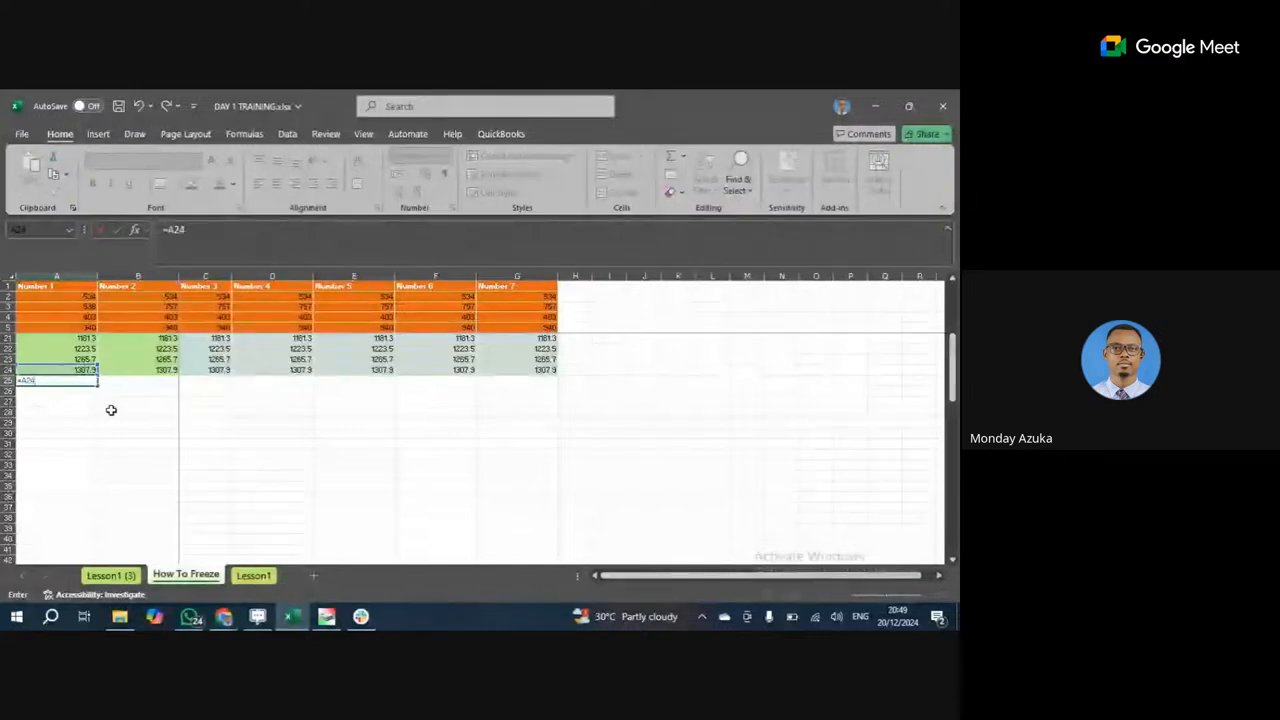
{"action": "key", "text": "BackSpace"}
{"action": "key", "text": "BackSpace"}
{"action": "key", "text": "BackSpace"}
{"action": "key", "text": "BackSpace"}
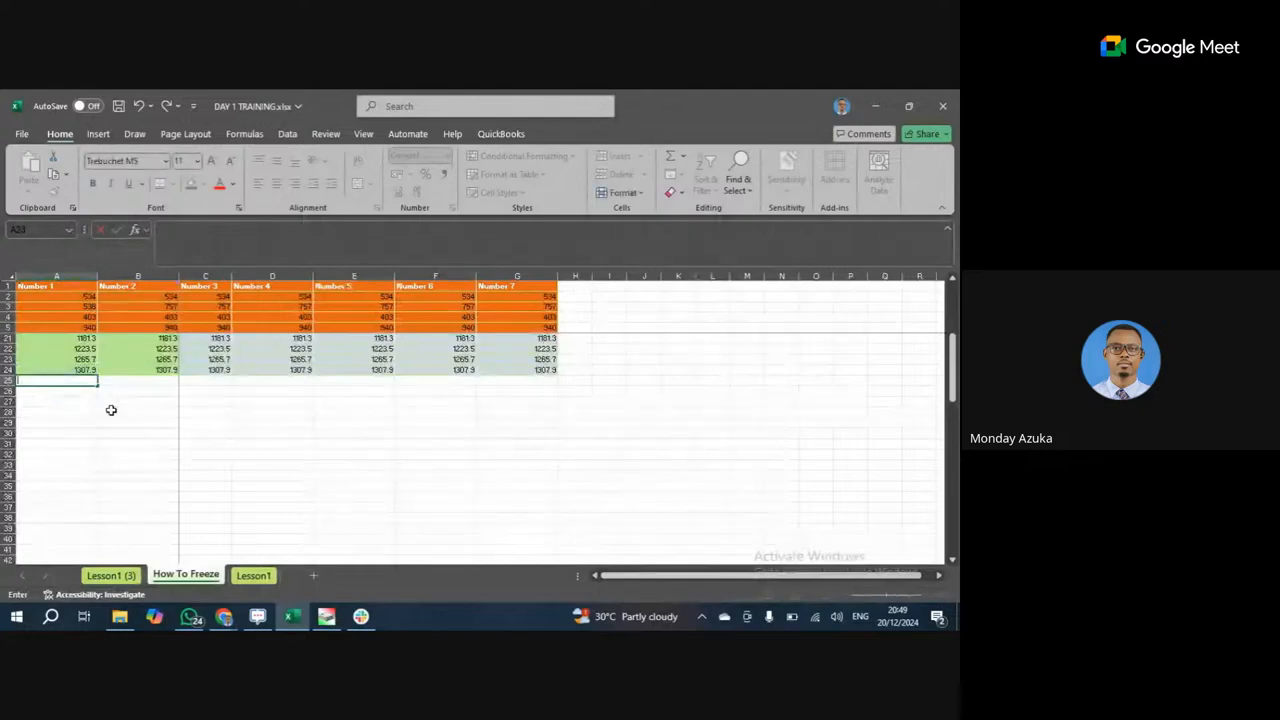
{"action": "type", "text": "="}
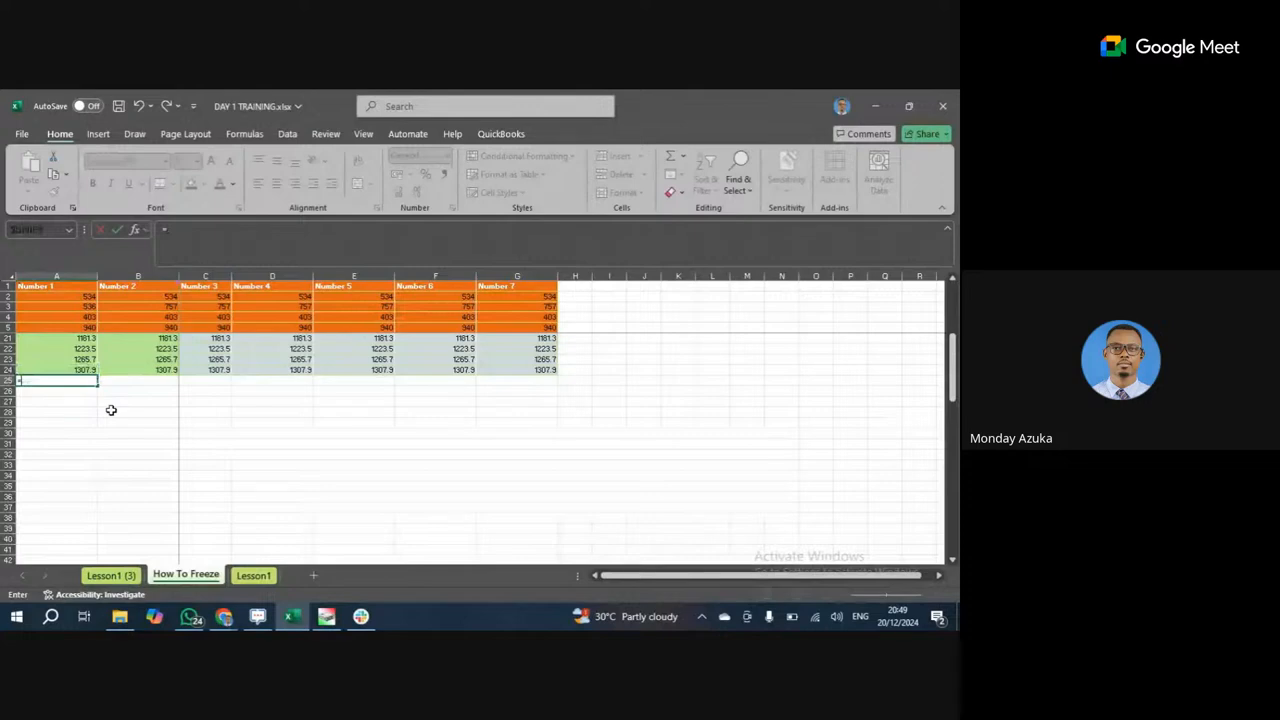
{"action": "key", "text": "Escape"}
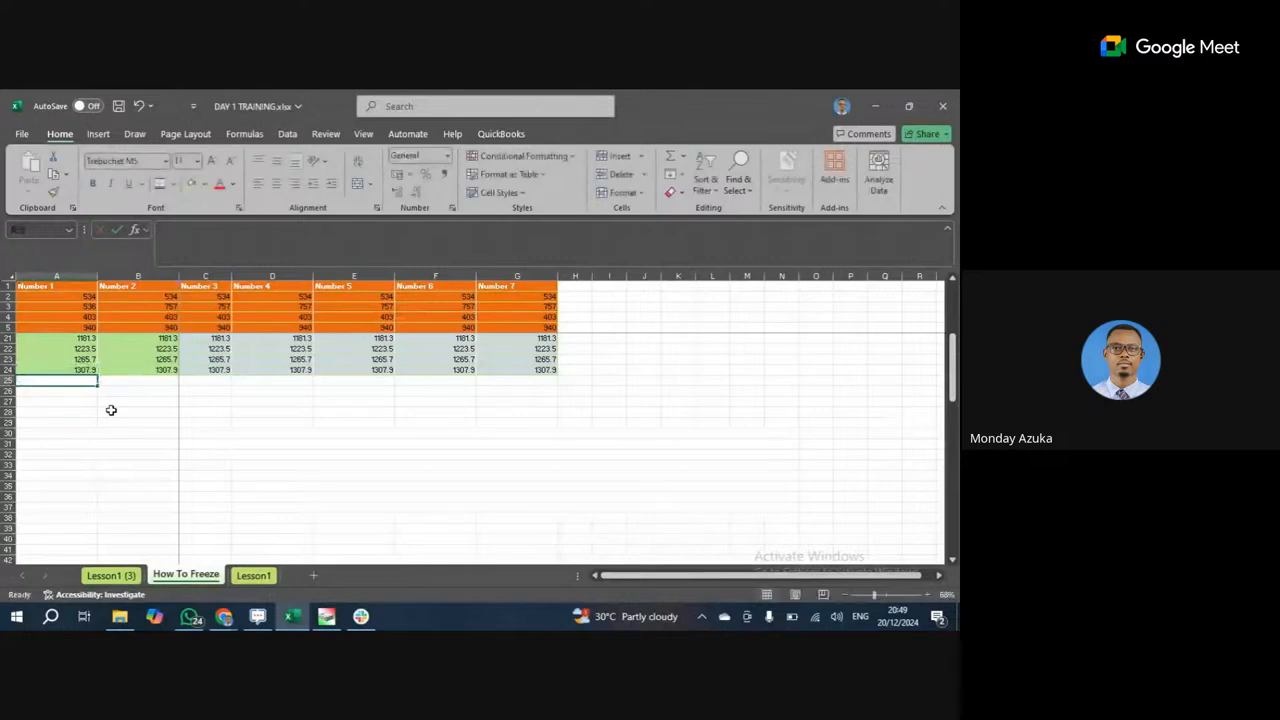
{"action": "left_click", "coordinate": [90, 370]}
{"action": "left_click_drag", "start_coordinate": [97, 375], "coordinate": [100, 433]}
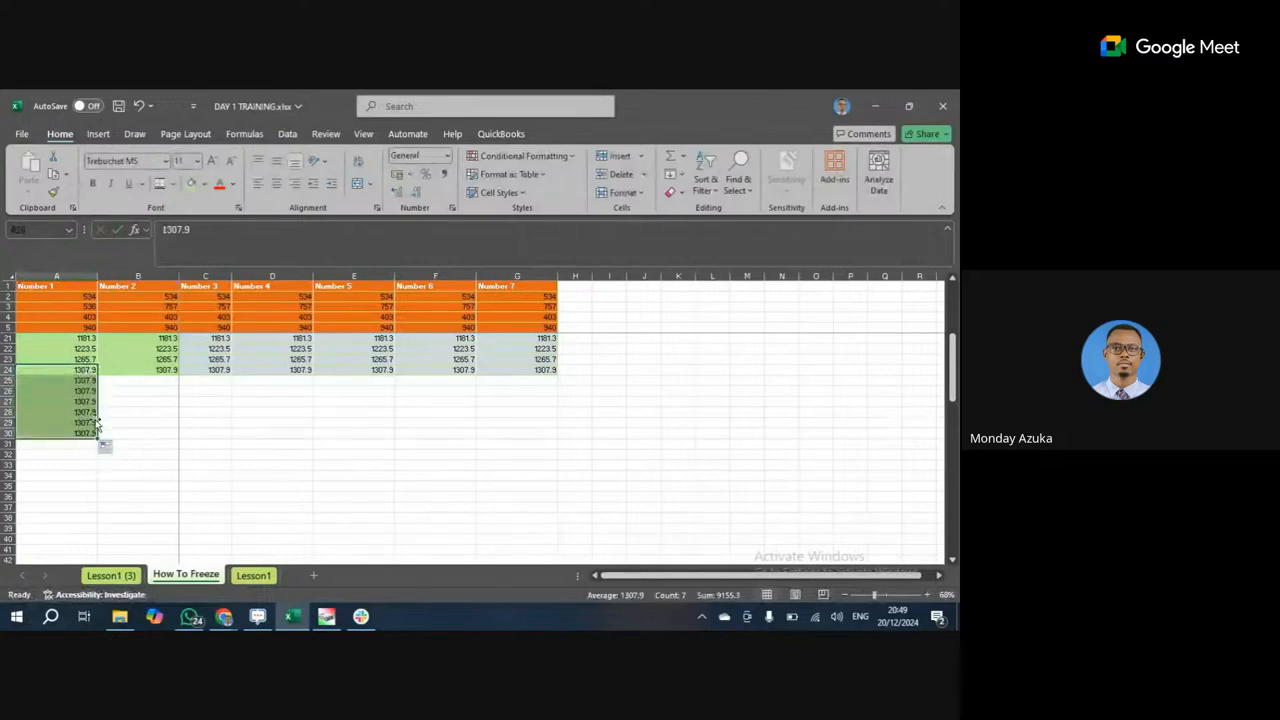
{"action": "left_click", "coordinate": [90, 382]}
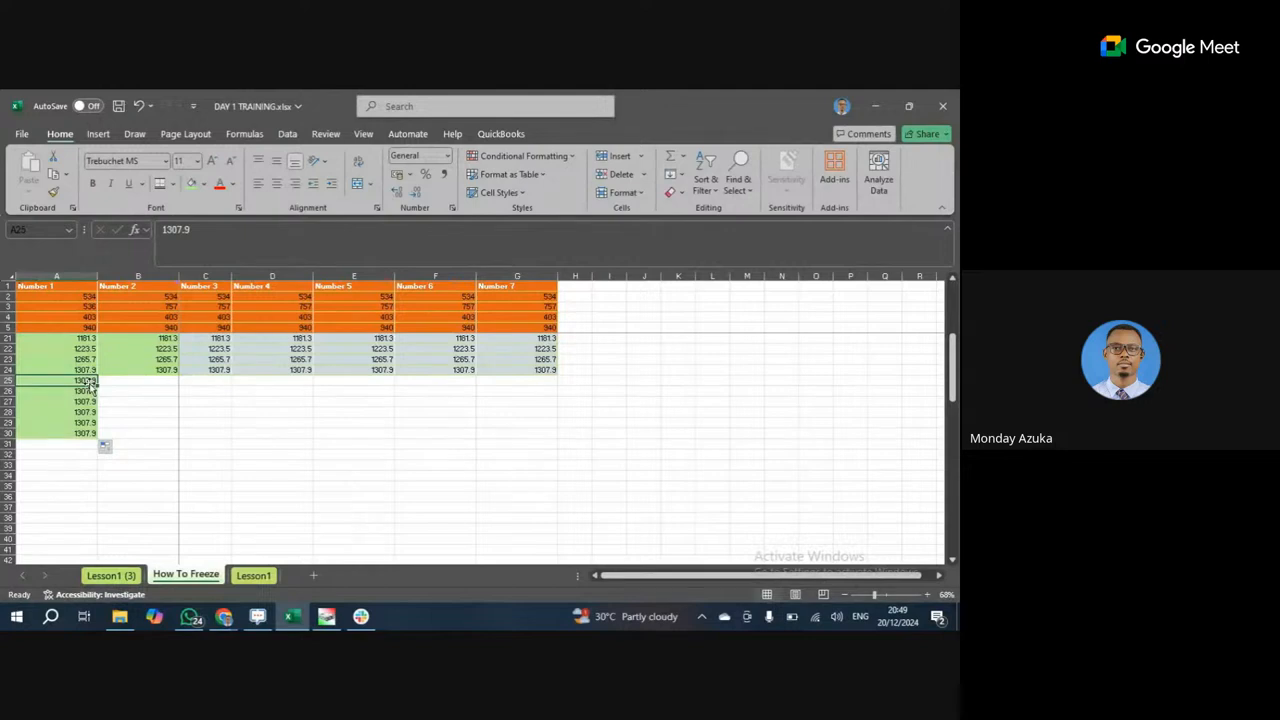
{"action": "key", "text": "ctrl+z"}
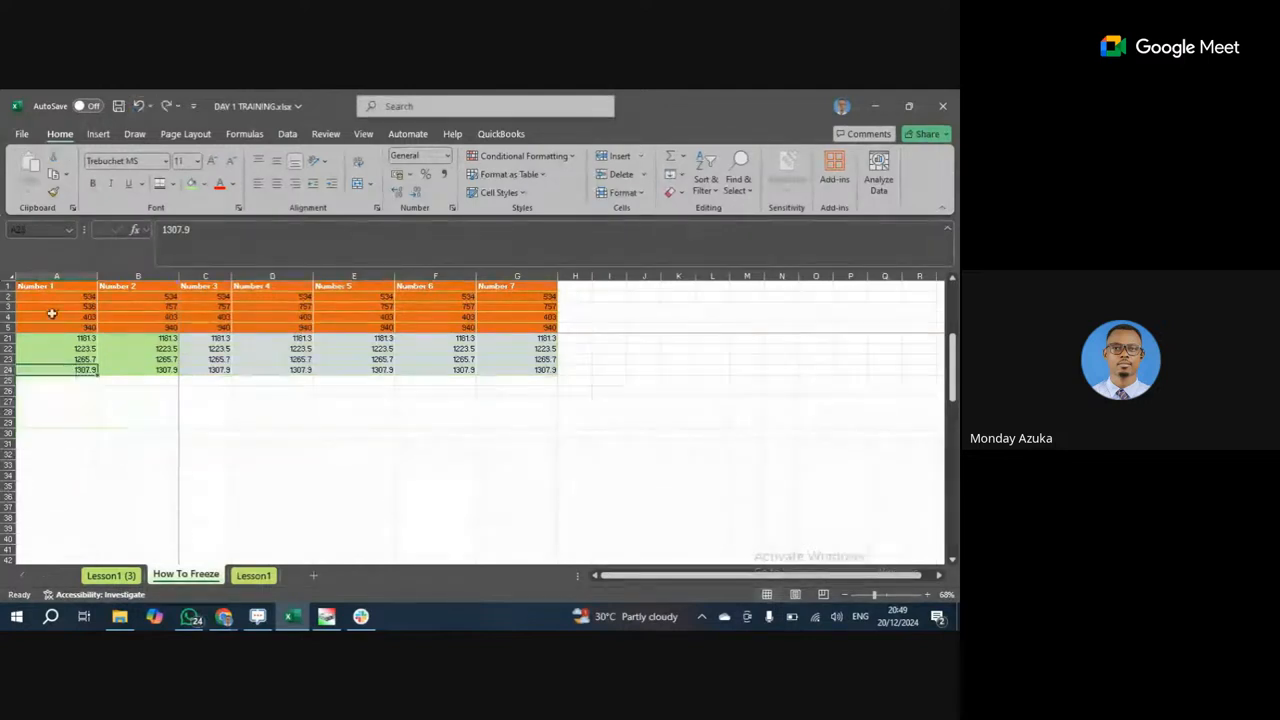
Enter =A24+20 in cell A25 so it shows 1327.9.
{"action": "left_click", "coordinate": [87, 383]}
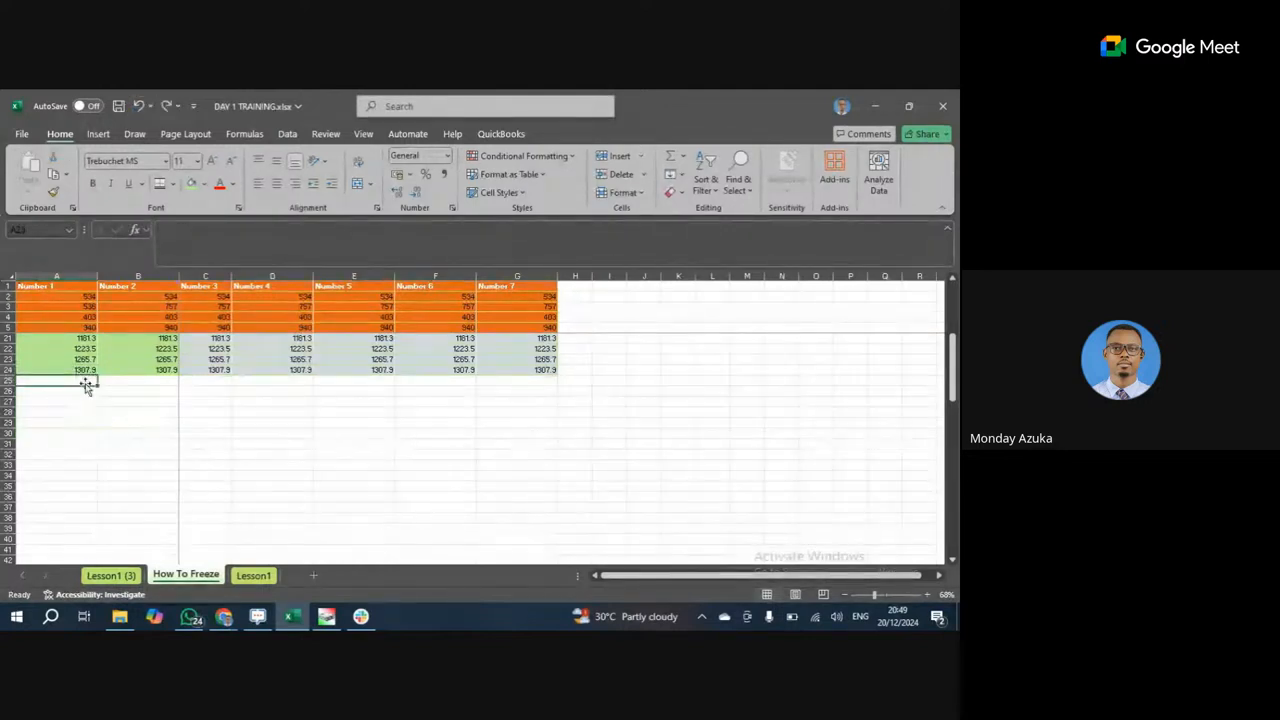
{"action": "type", "text": "="}
{"action": "key", "text": "Up"}
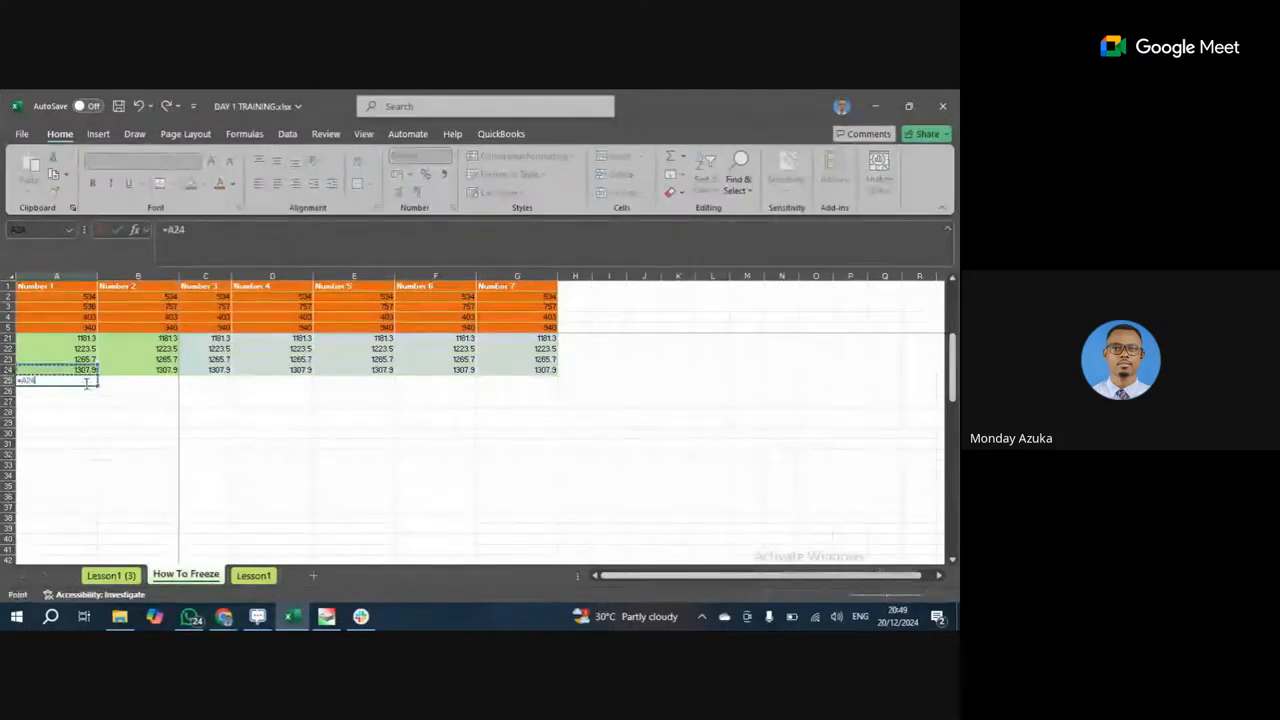
{"action": "type", "text": "+20"}
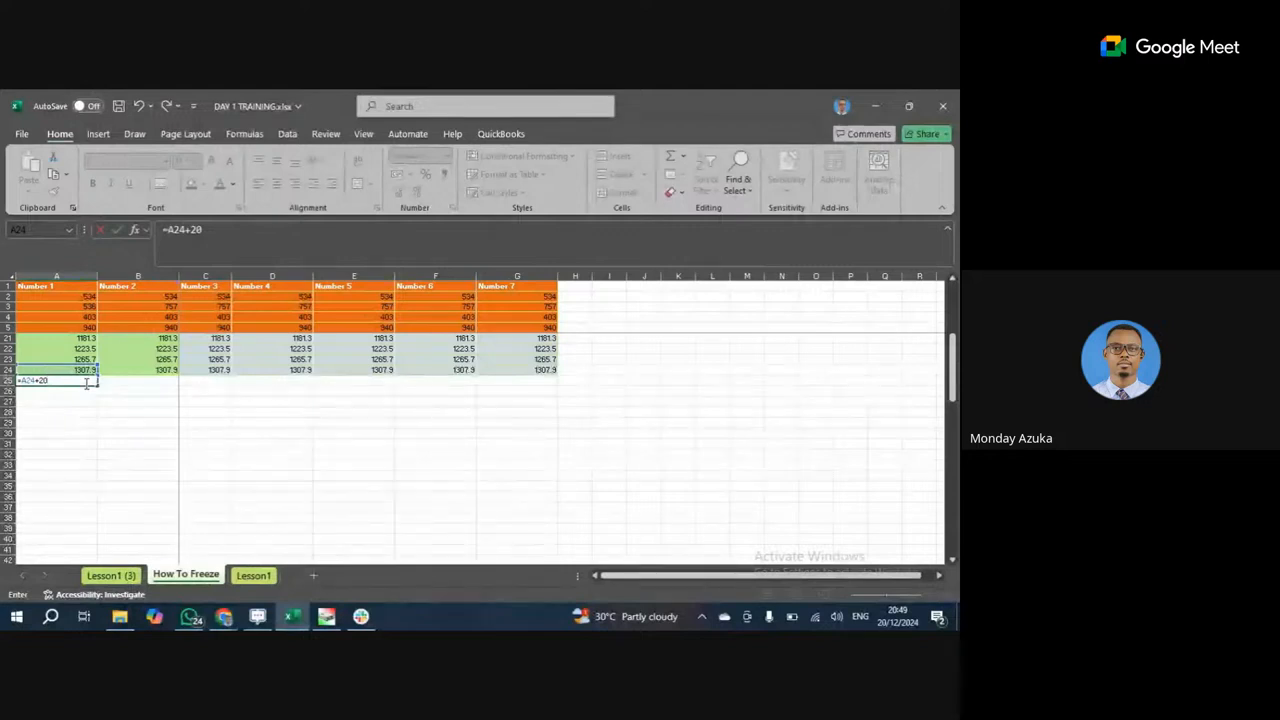
{"action": "key", "text": "Return"}
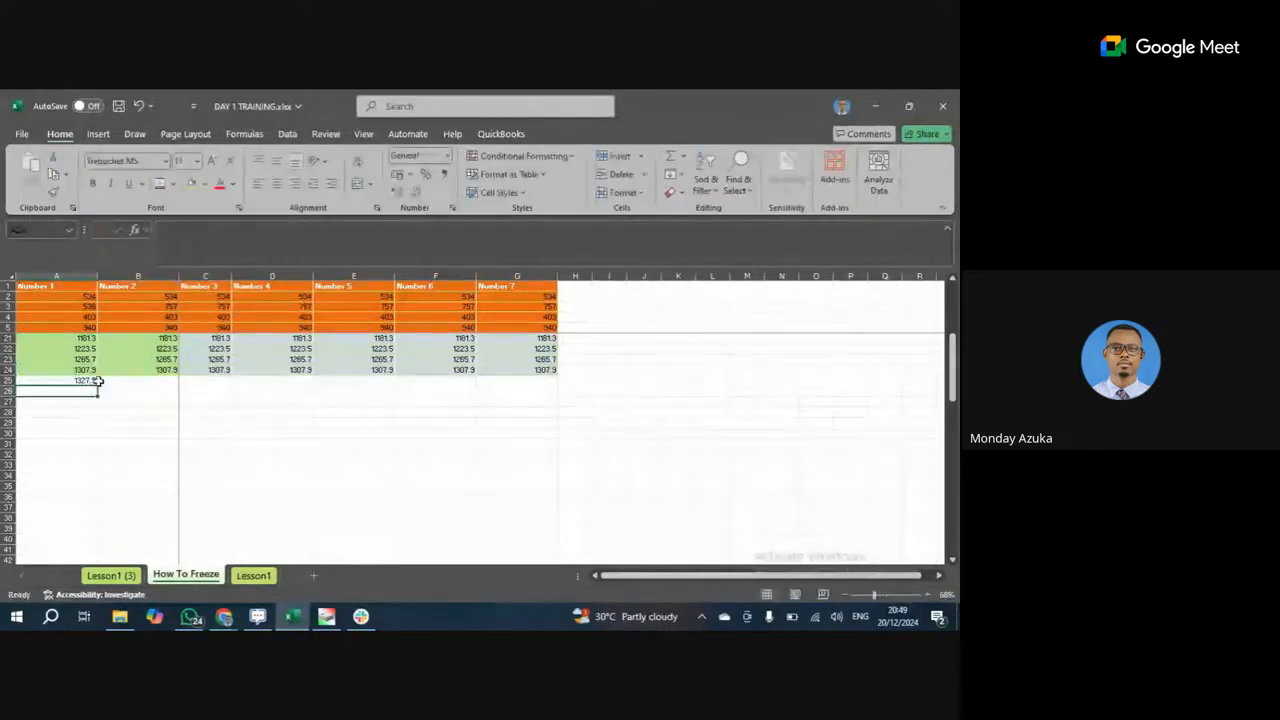
Fill the A25 formula down to A37, then drag A25:A37 across to column E.
{"action": "left_click", "coordinate": [96, 383]}
{"action": "left_click_drag", "start_coordinate": [99, 387], "coordinate": [100, 515]}
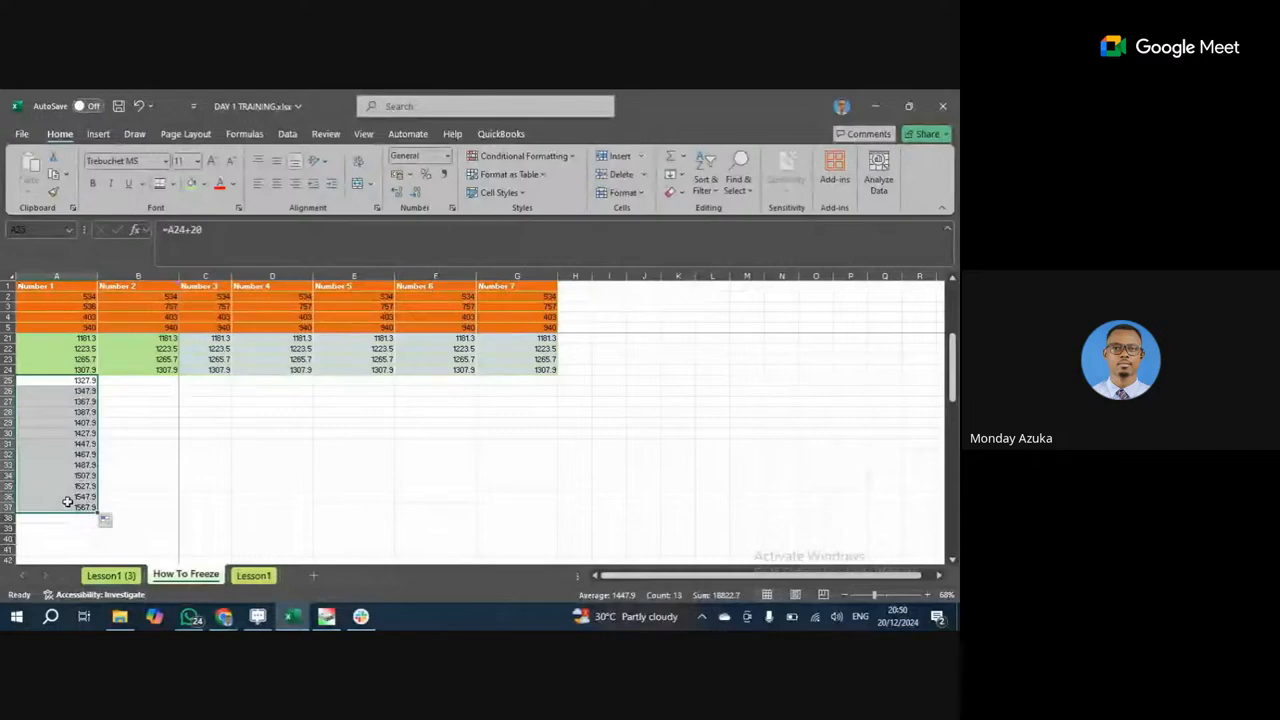
{"action": "left_click", "coordinate": [57, 444]}
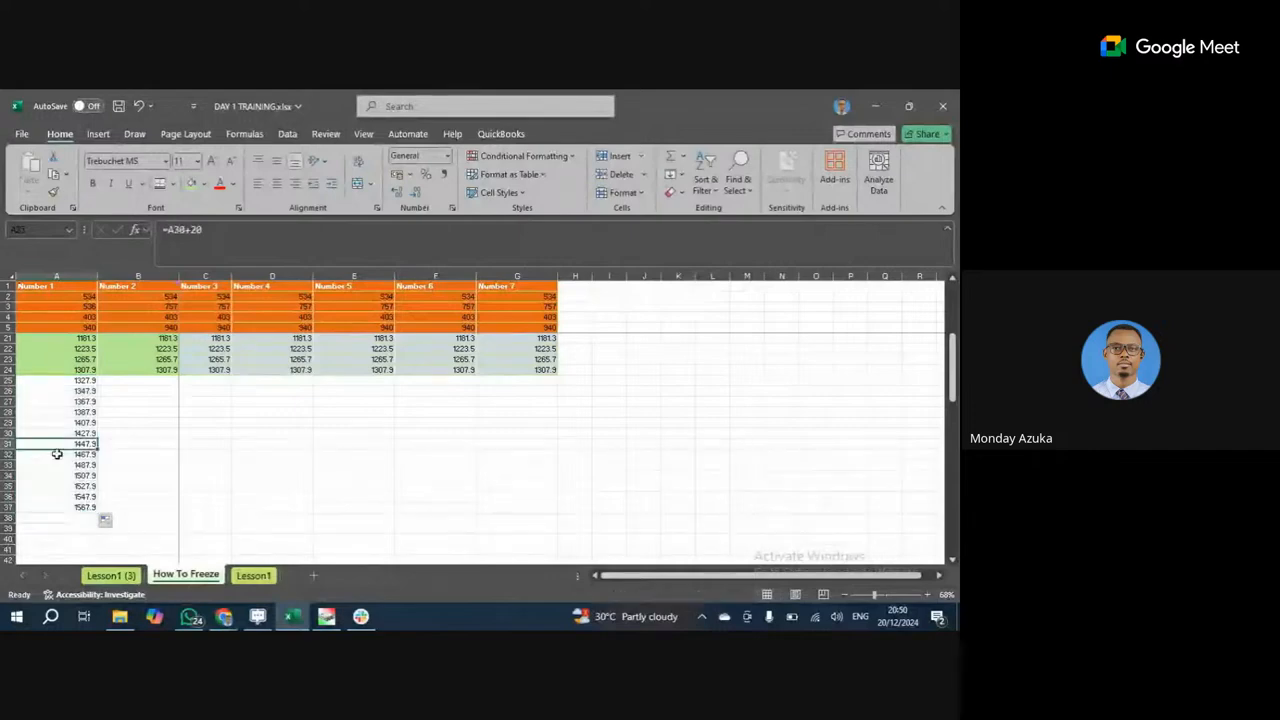
{"action": "left_click_drag", "start_coordinate": [57, 381], "coordinate": [87, 516]}
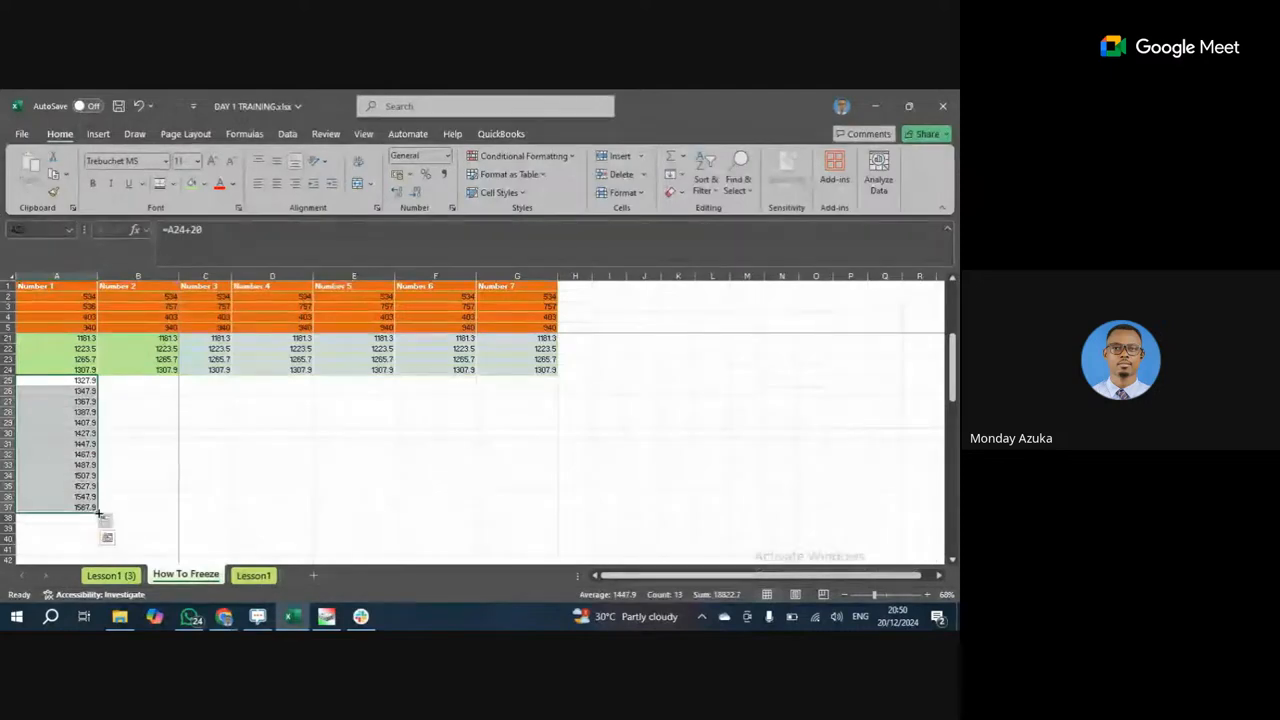
{"action": "left_click_drag", "start_coordinate": [99, 513], "coordinate": [405, 523]}
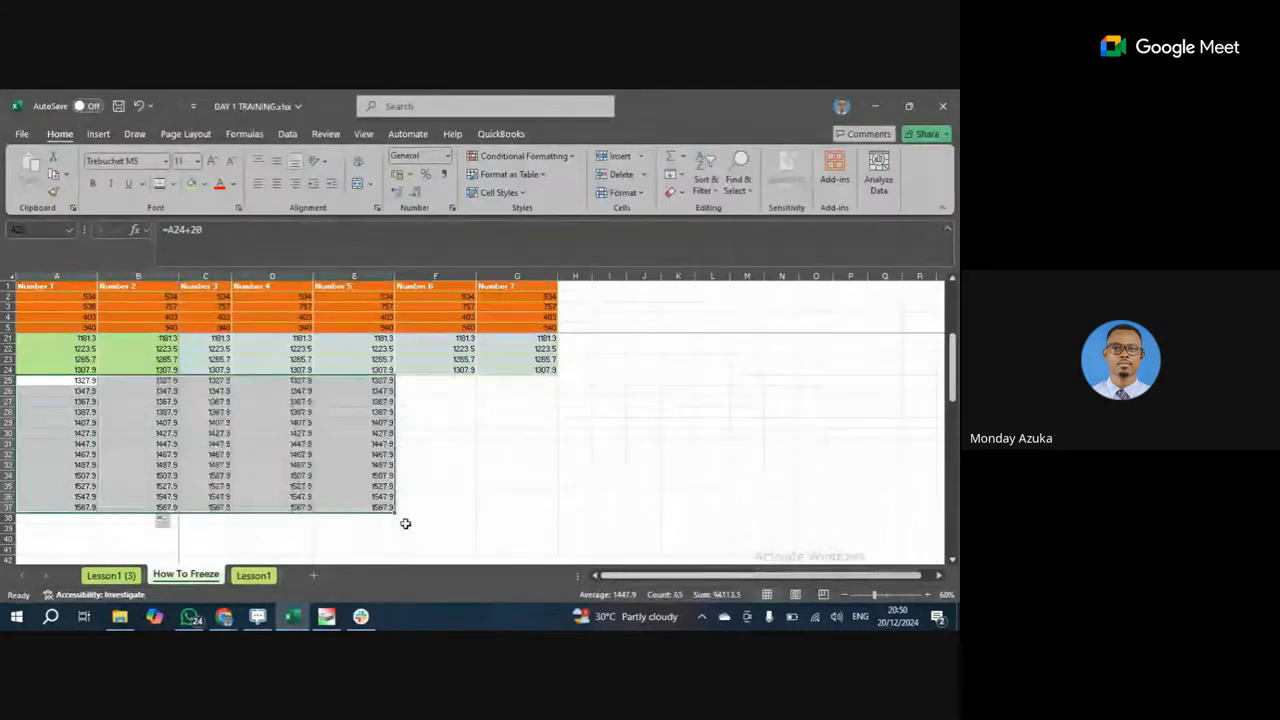
{"action": "left_click", "coordinate": [338, 453]}
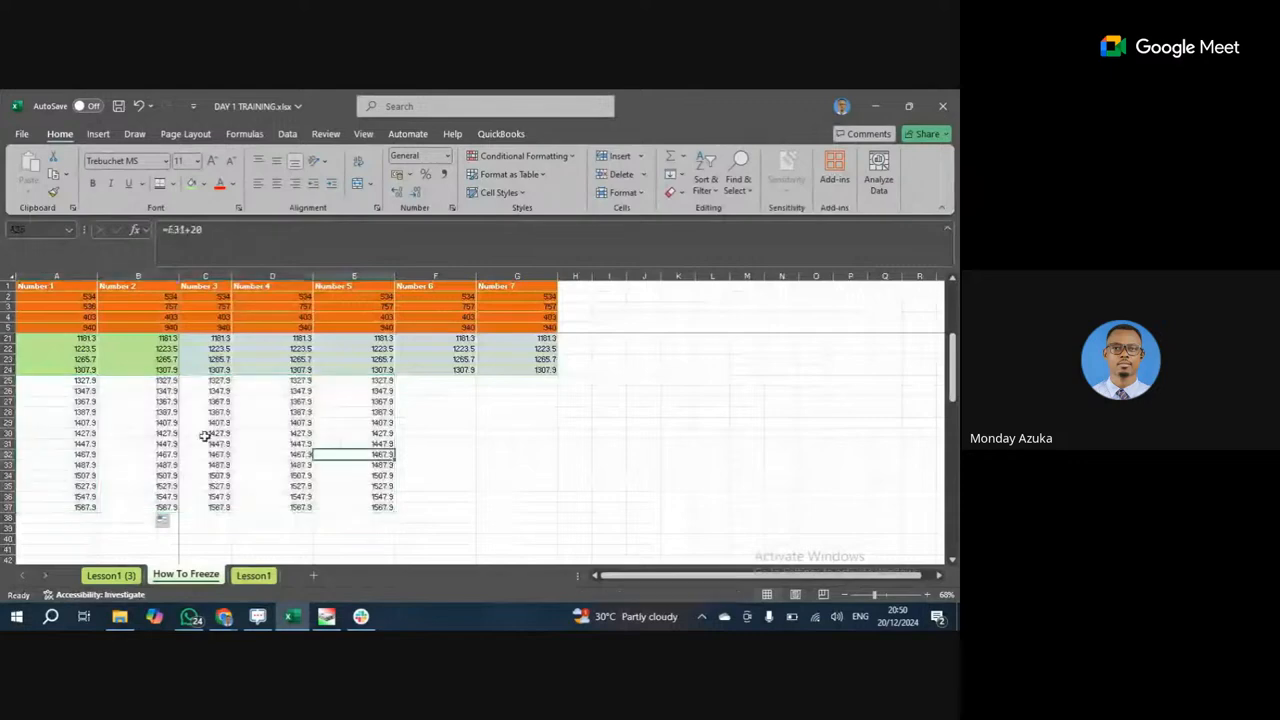
{"action": "left_click", "coordinate": [428, 401]}
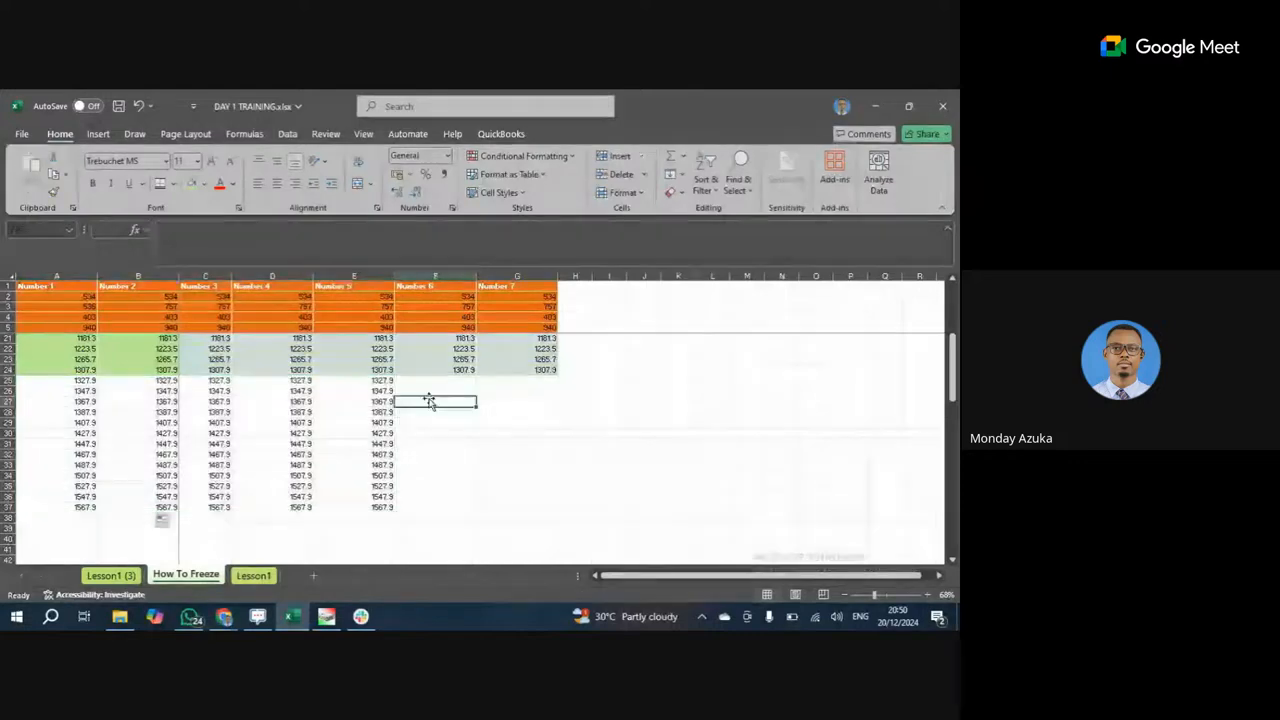
{"action": "type", "text": "=r"}
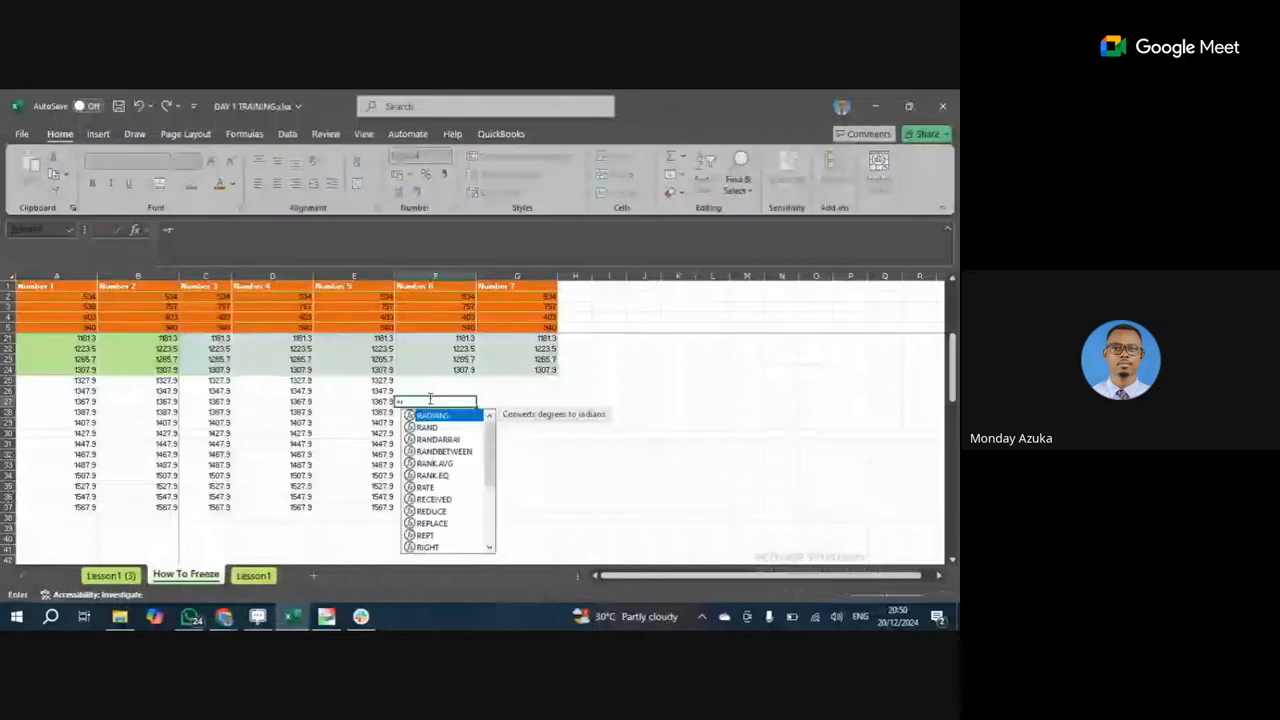
{"action": "type", "text": "ando"}
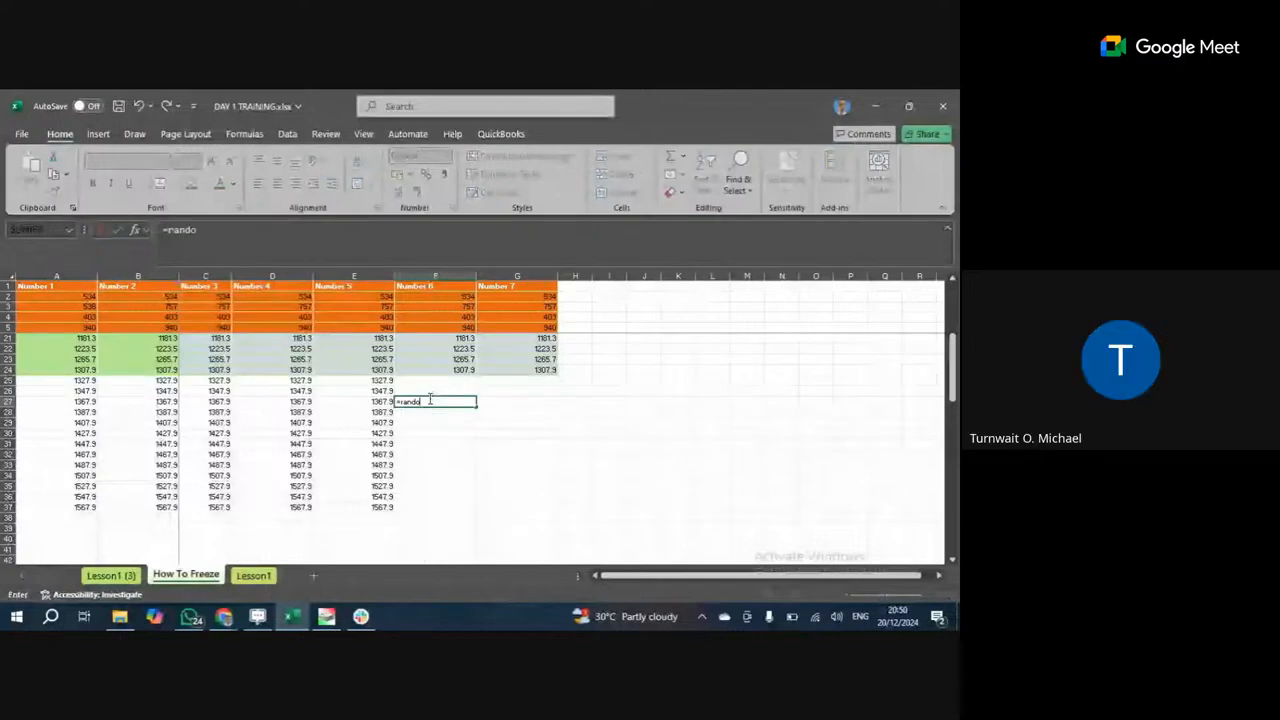
{"action": "key", "text": "BackSpace"}
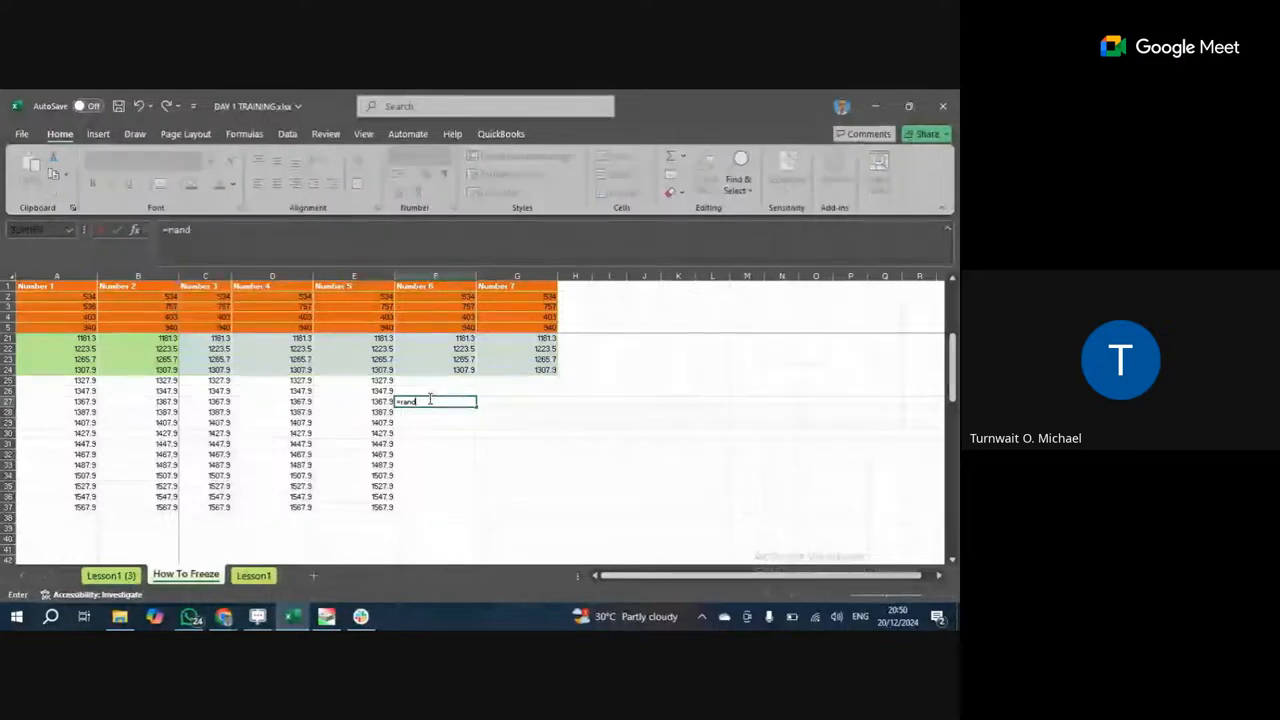
{"action": "left_click", "coordinate": [449, 440]}
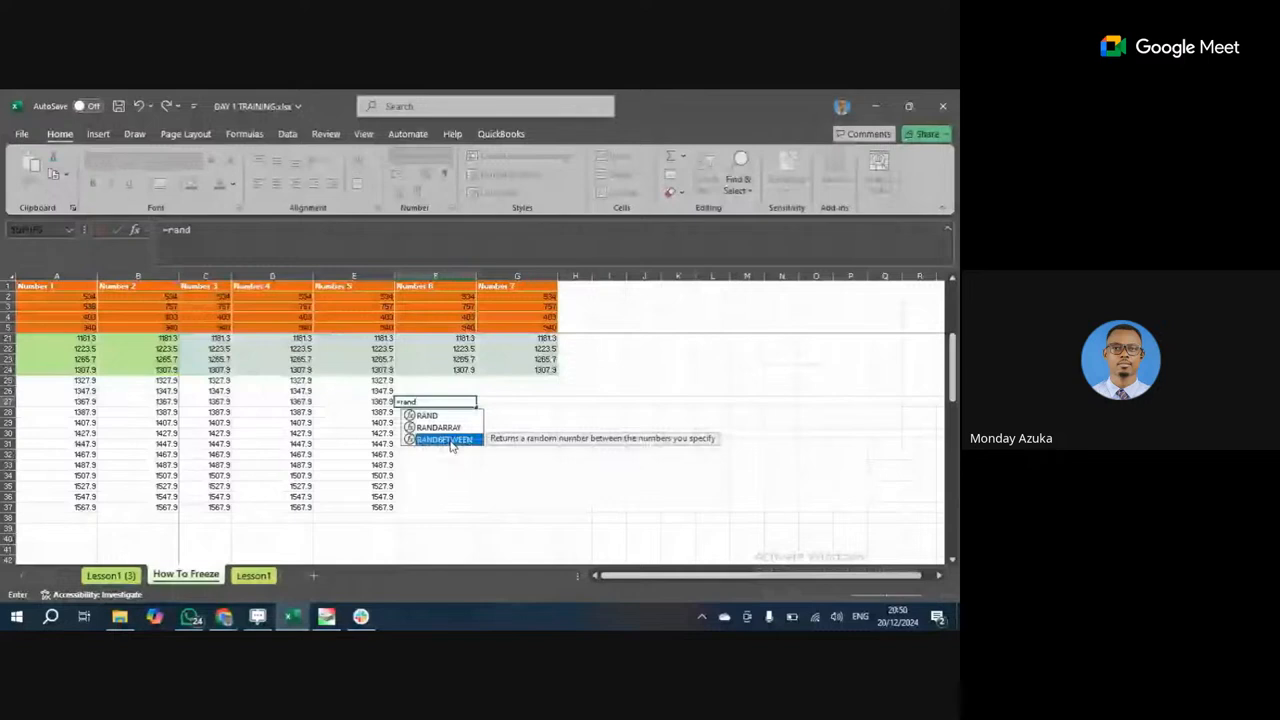
{"action": "double_click", "coordinate": [445, 440]}
{"action": "type", "text": "200,"}
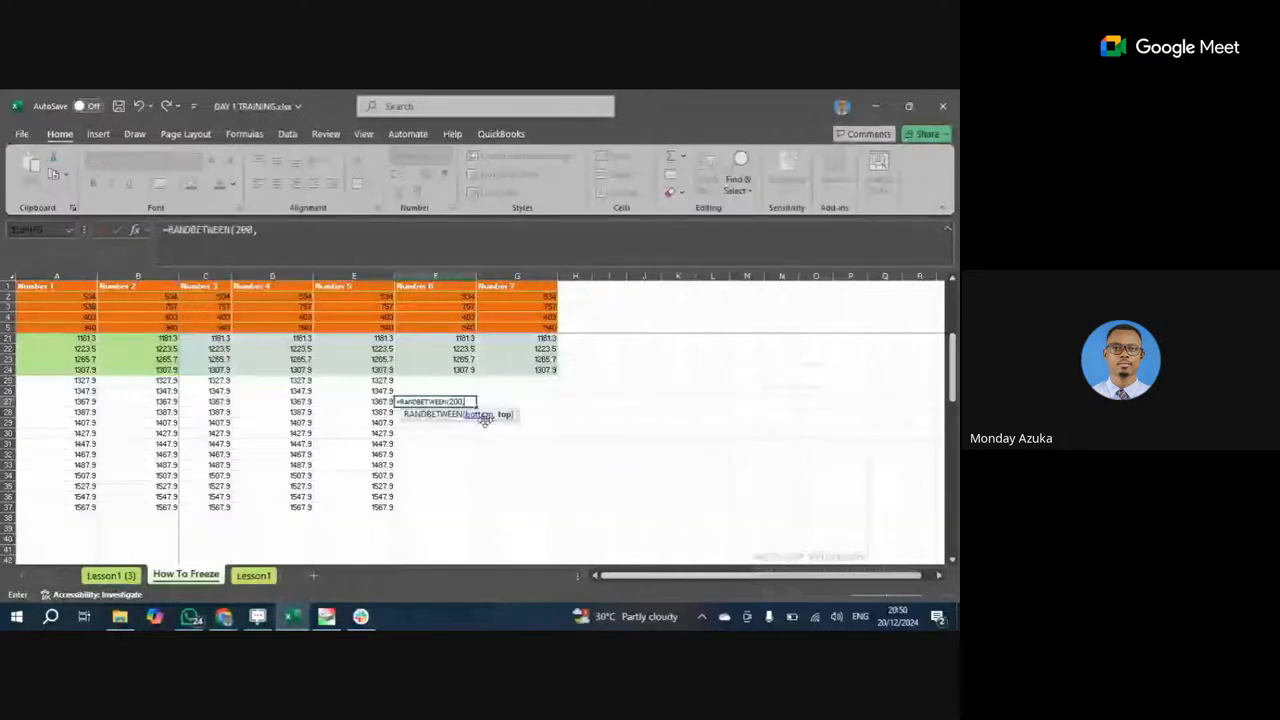
{"action": "key", "text": "Escape"}
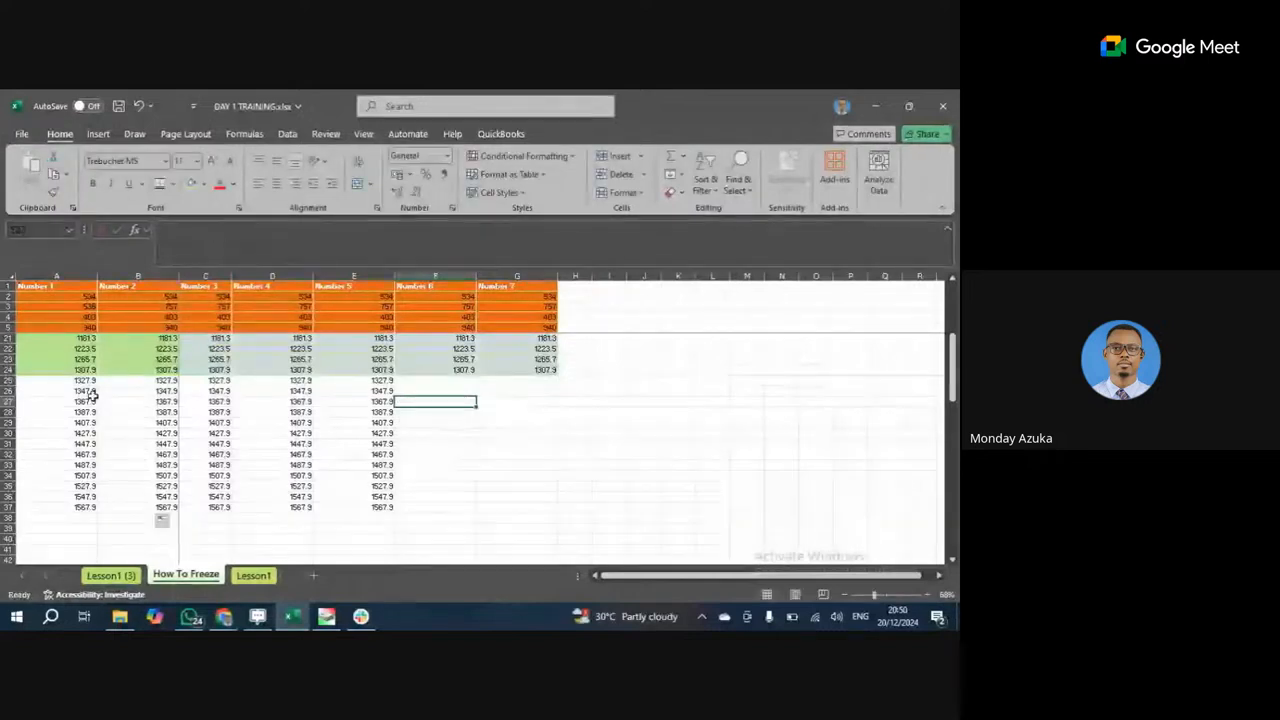
Copy A25:B30, paste it at I26, and inspect I26's formula.
{"action": "left_click_drag", "start_coordinate": [80, 380], "coordinate": [134, 435]}
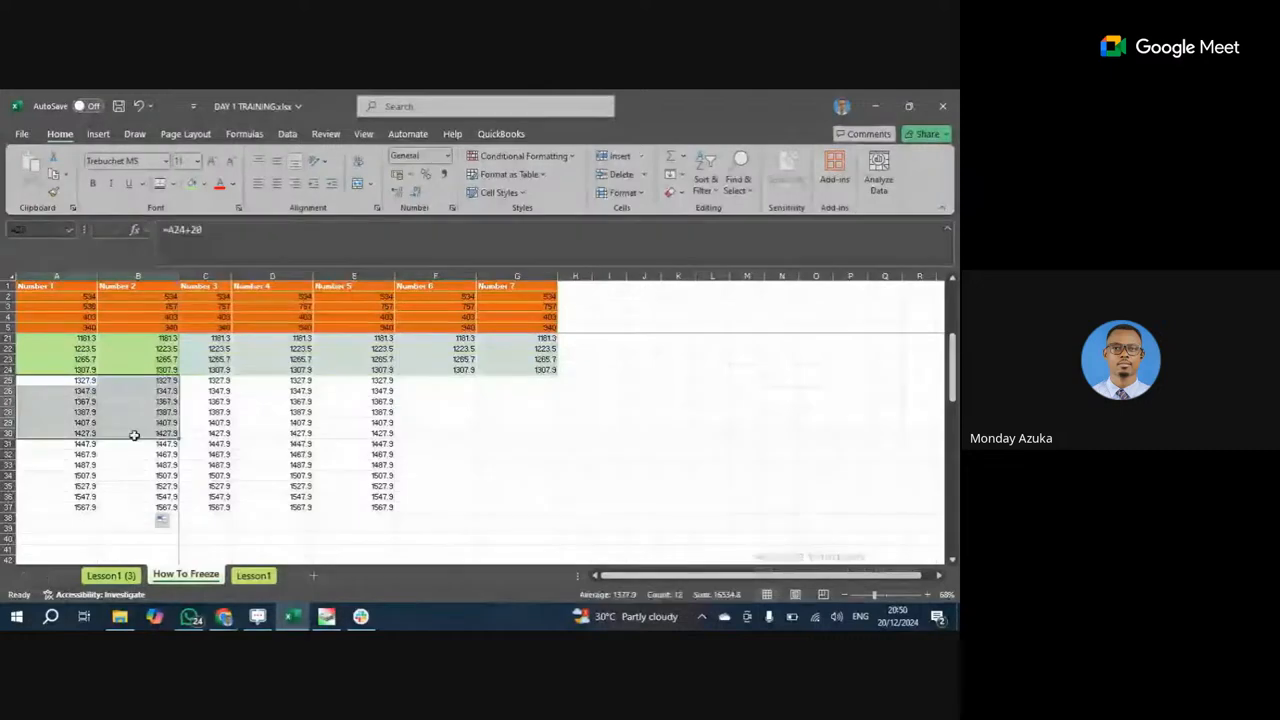
{"action": "left_click", "coordinate": [49, 175]}
{"action": "left_click", "coordinate": [609, 390]}
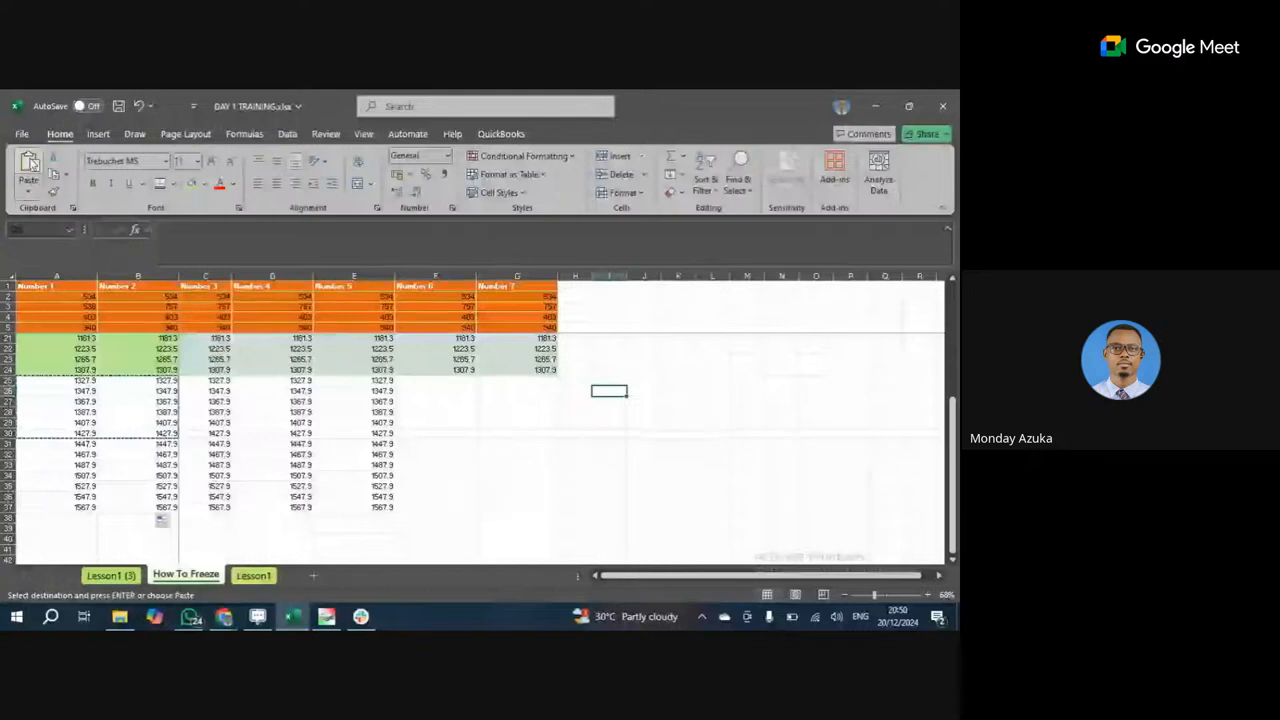
{"action": "left_click", "coordinate": [29, 168]}
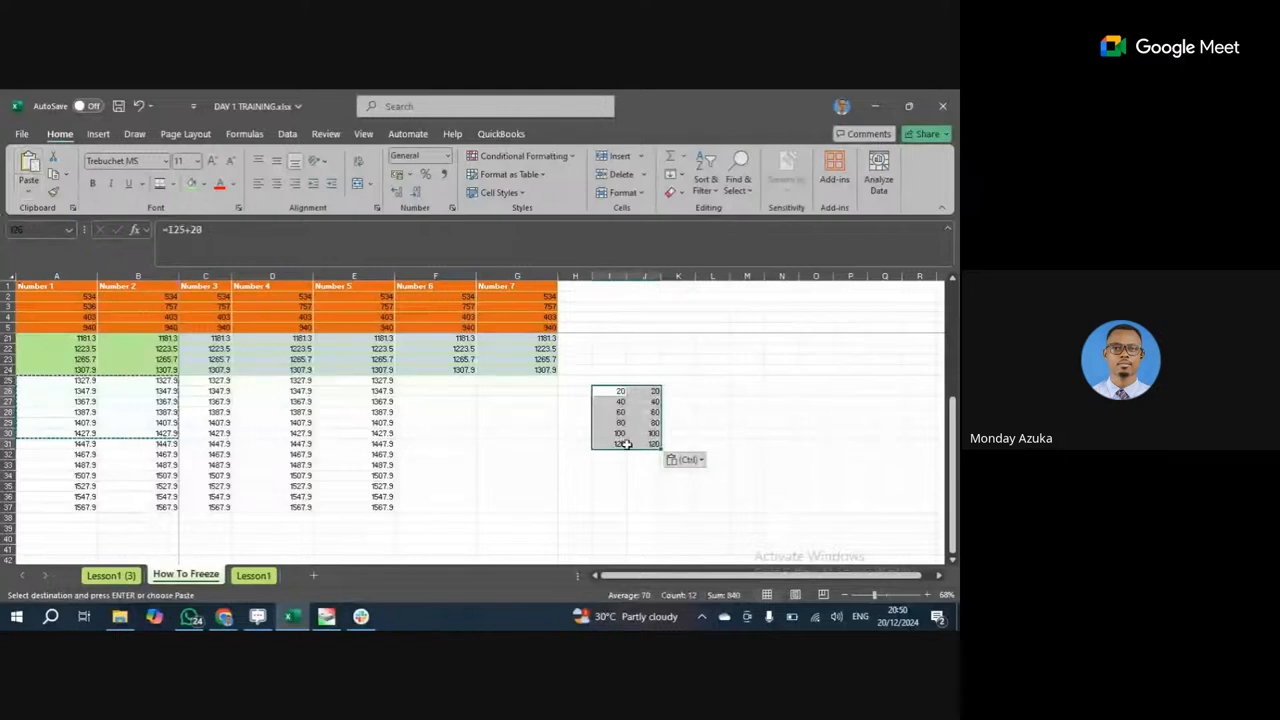
{"action": "left_click", "coordinate": [362, 237]}
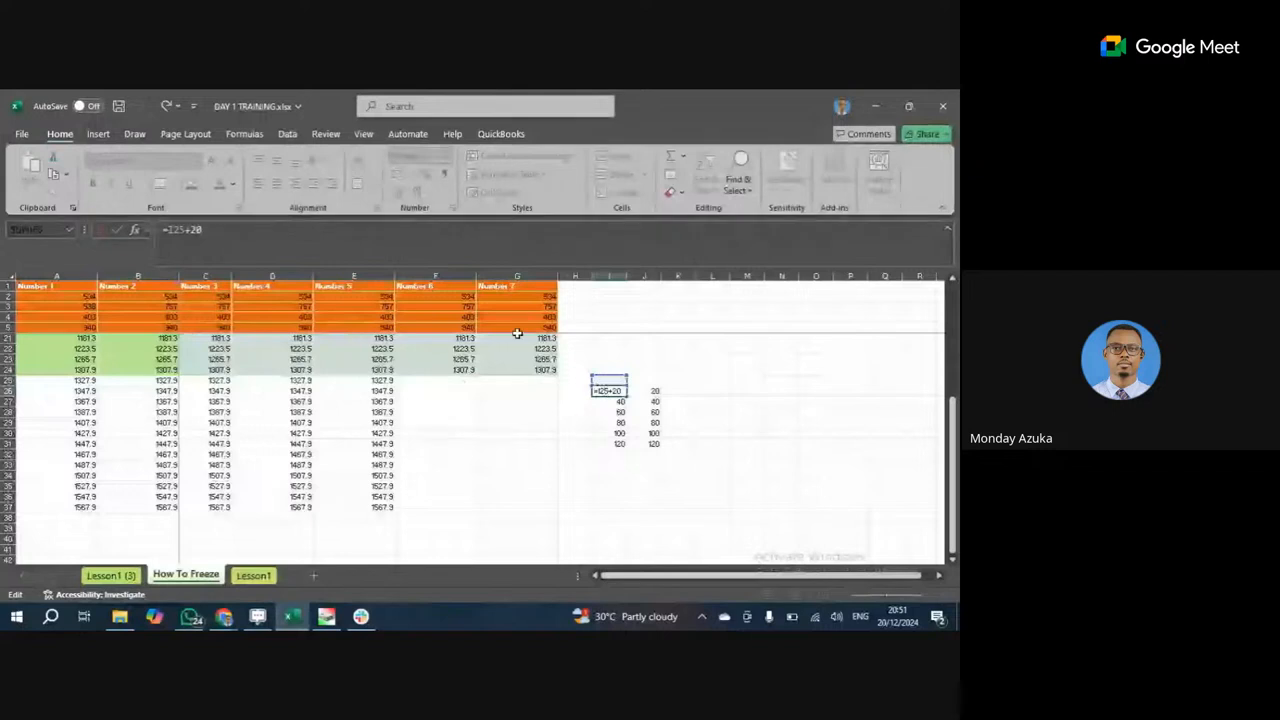
{"action": "key", "text": "Return"}
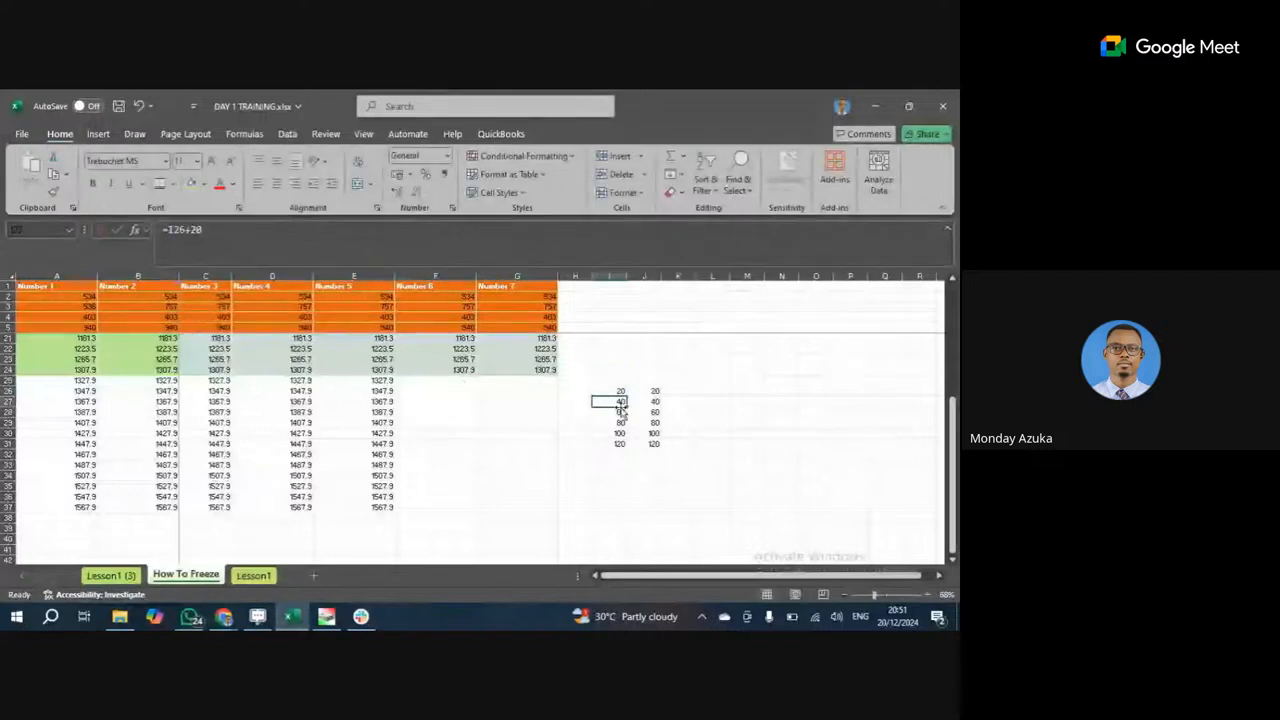
{"action": "double_click", "coordinate": [621, 406]}
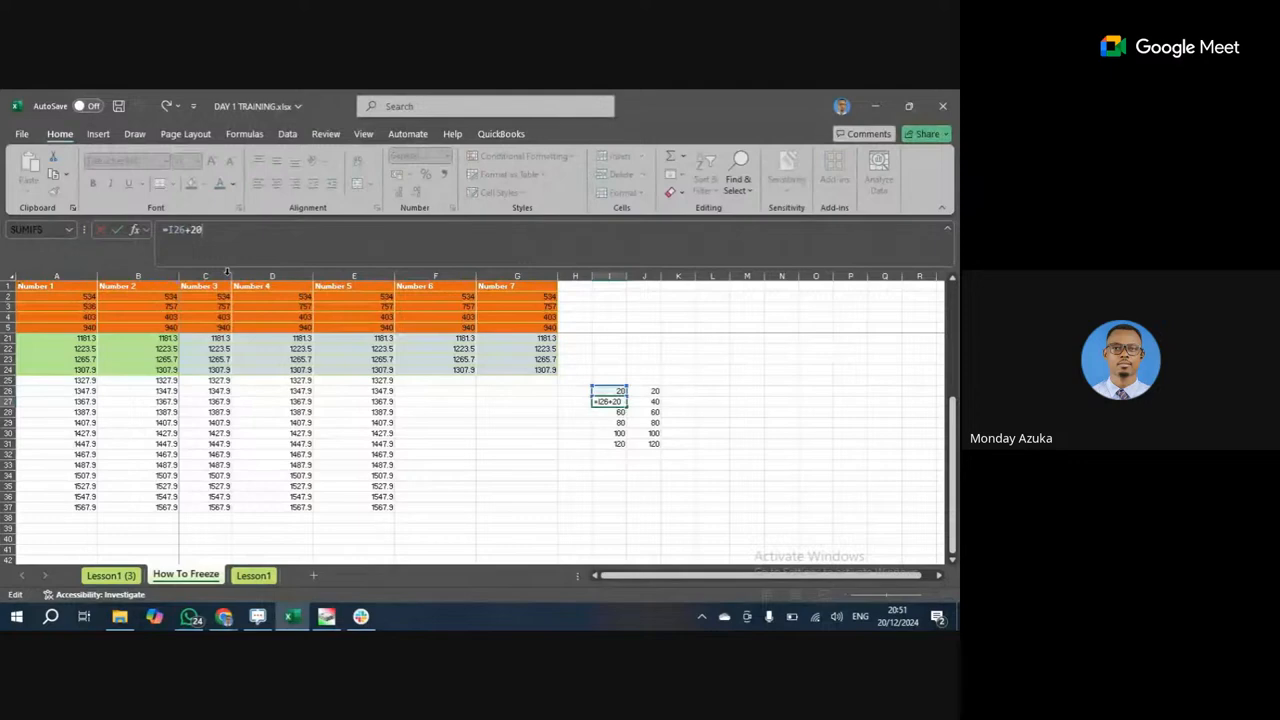
{"action": "left_click", "coordinate": [617, 421]}
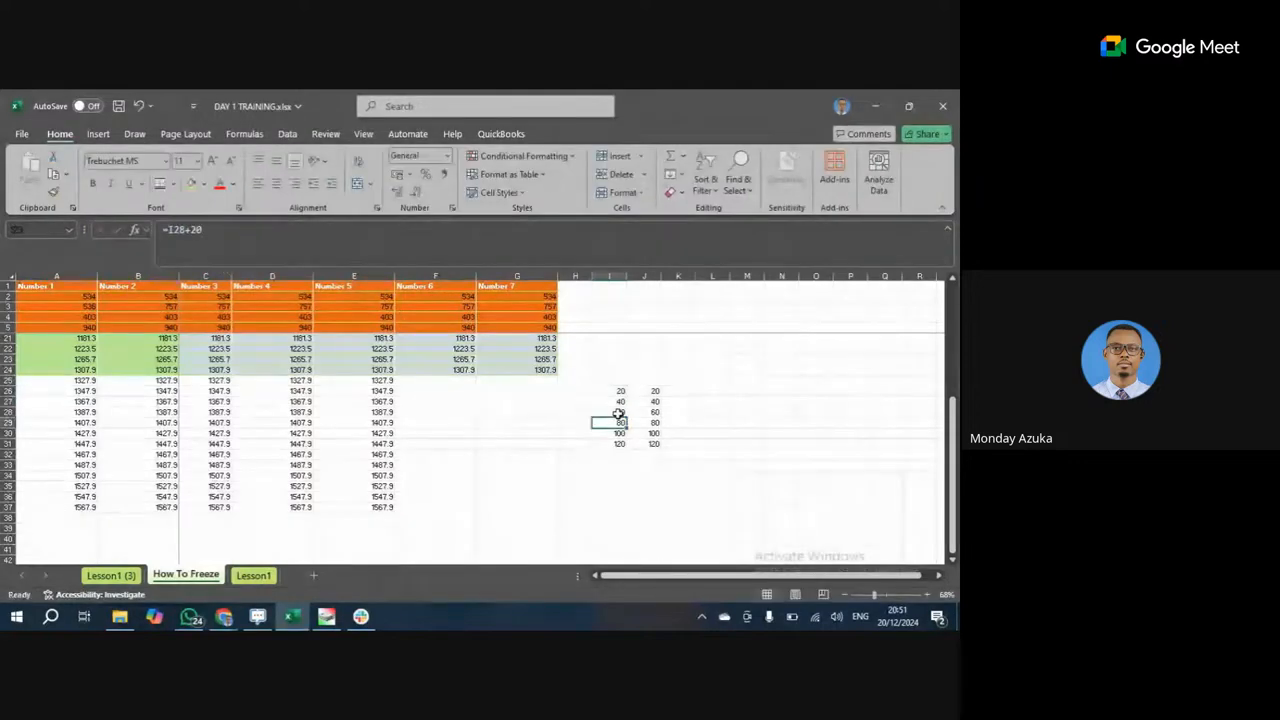
{"action": "left_click", "coordinate": [619, 402]}
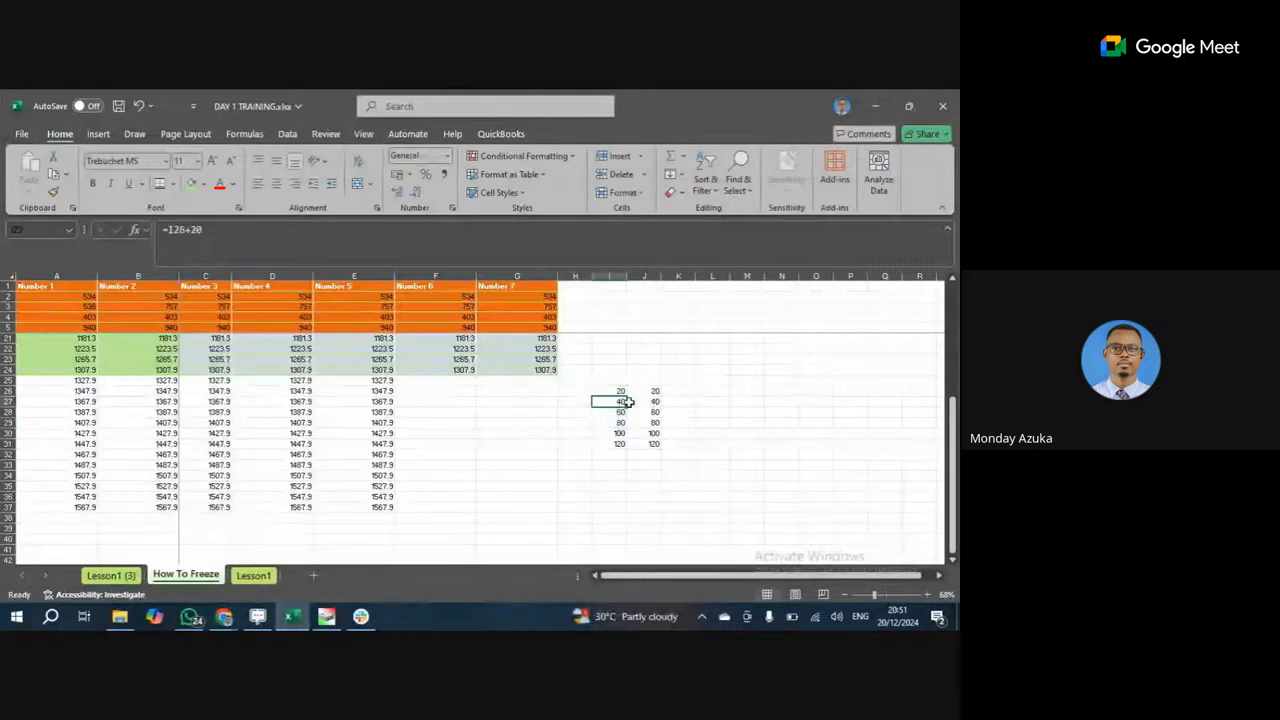
{"action": "left_click", "coordinate": [491, 466]}
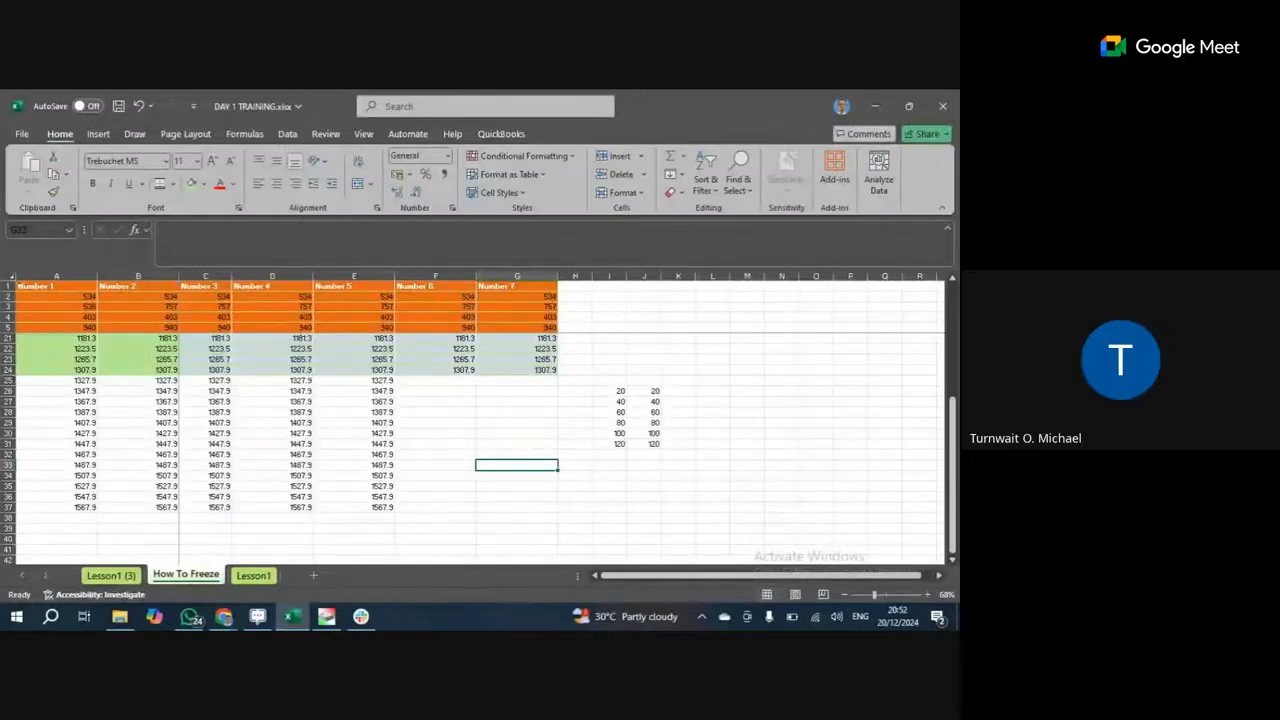
Copy I26:I31 and paste it into K26 using the Values paste option.
{"action": "left_click", "coordinate": [519, 445]}
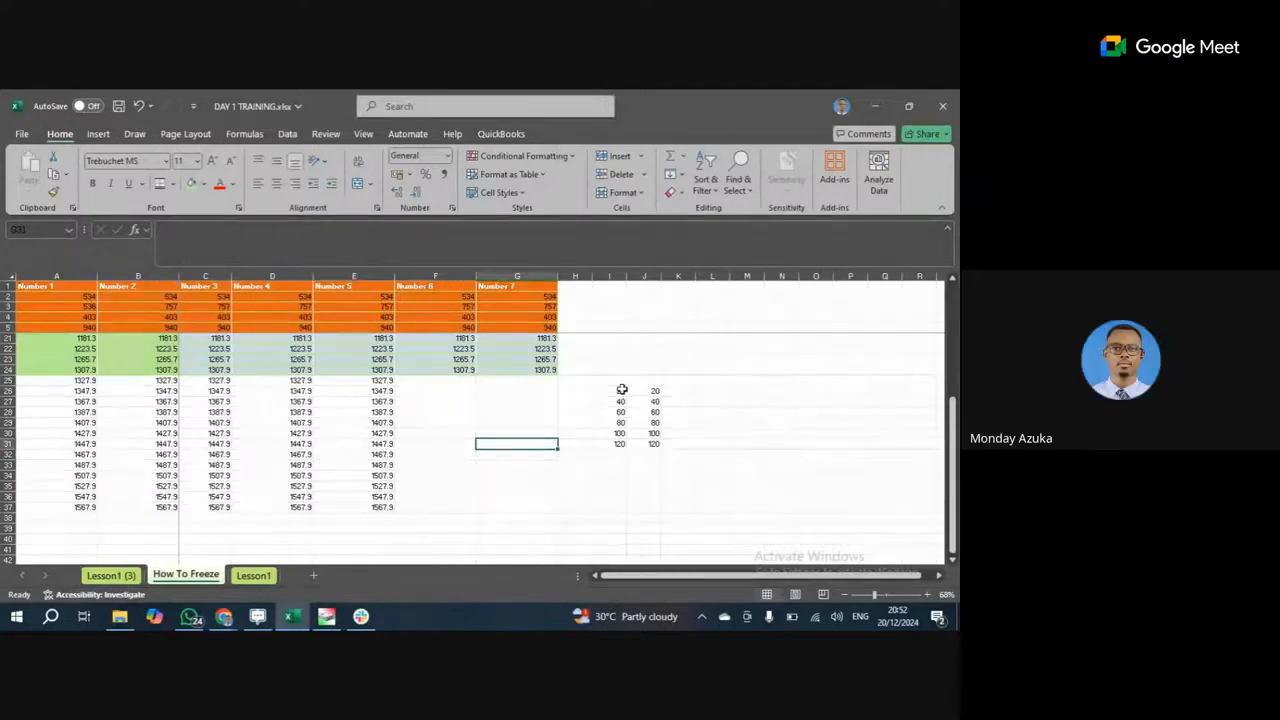
{"action": "left_click", "coordinate": [622, 390]}
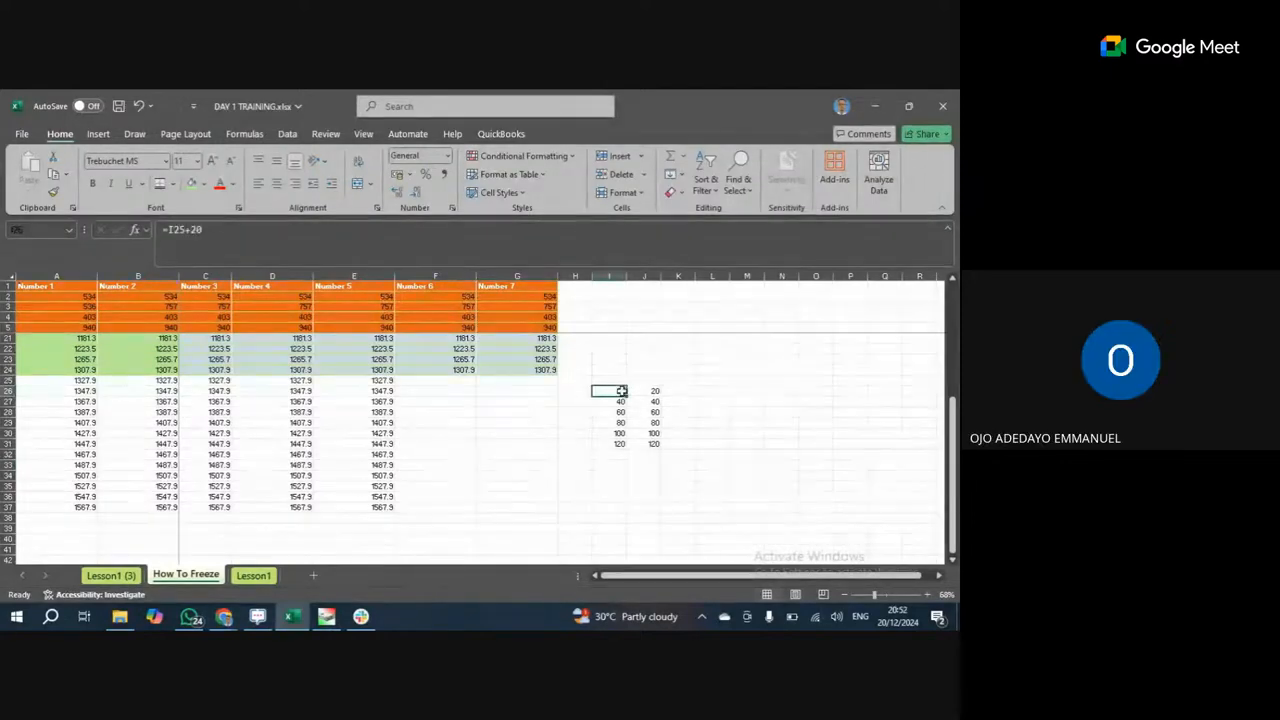
{"action": "left_click_drag", "start_coordinate": [622, 390], "coordinate": [616, 432]}
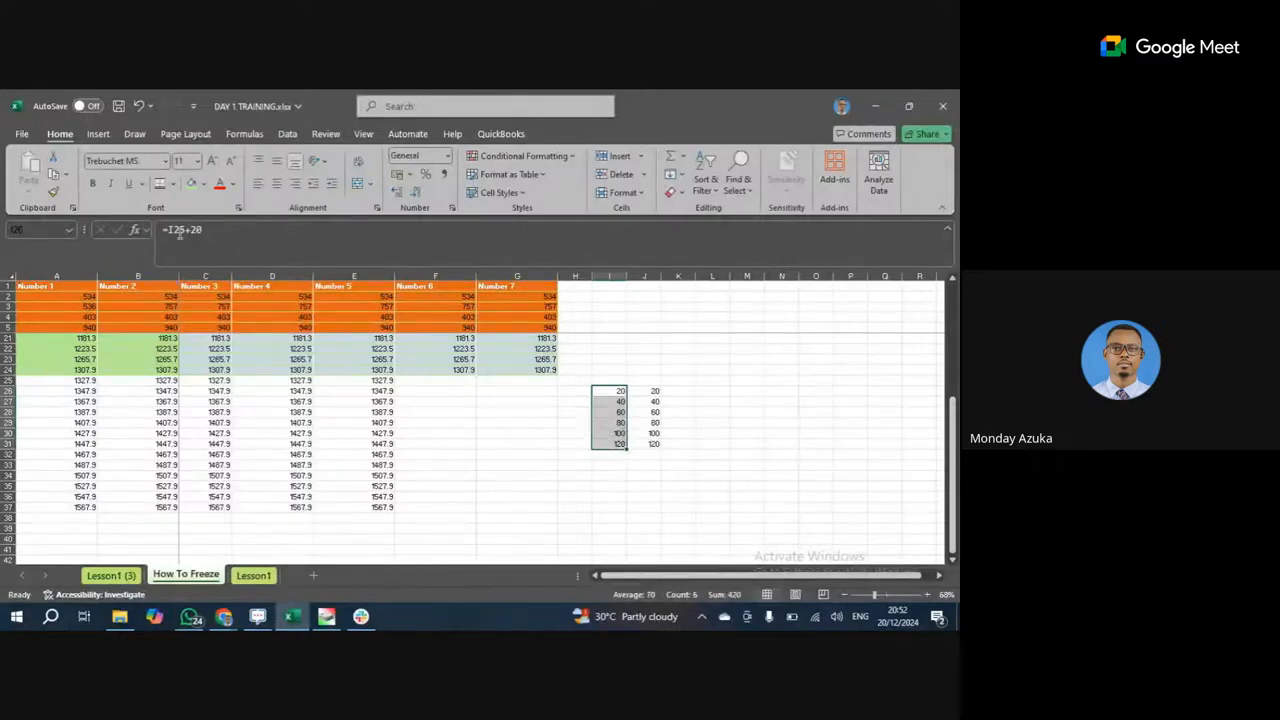
{"action": "left_click", "coordinate": [48, 176]}
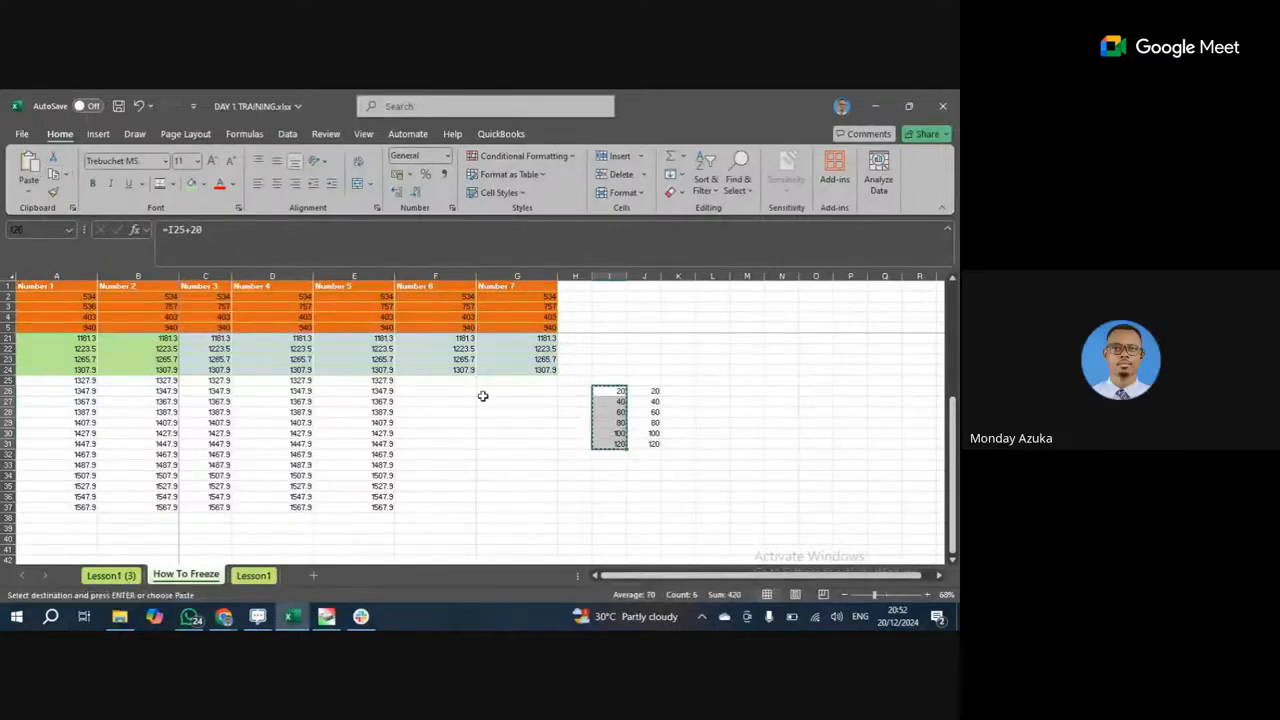
{"action": "left_click", "coordinate": [692, 390]}
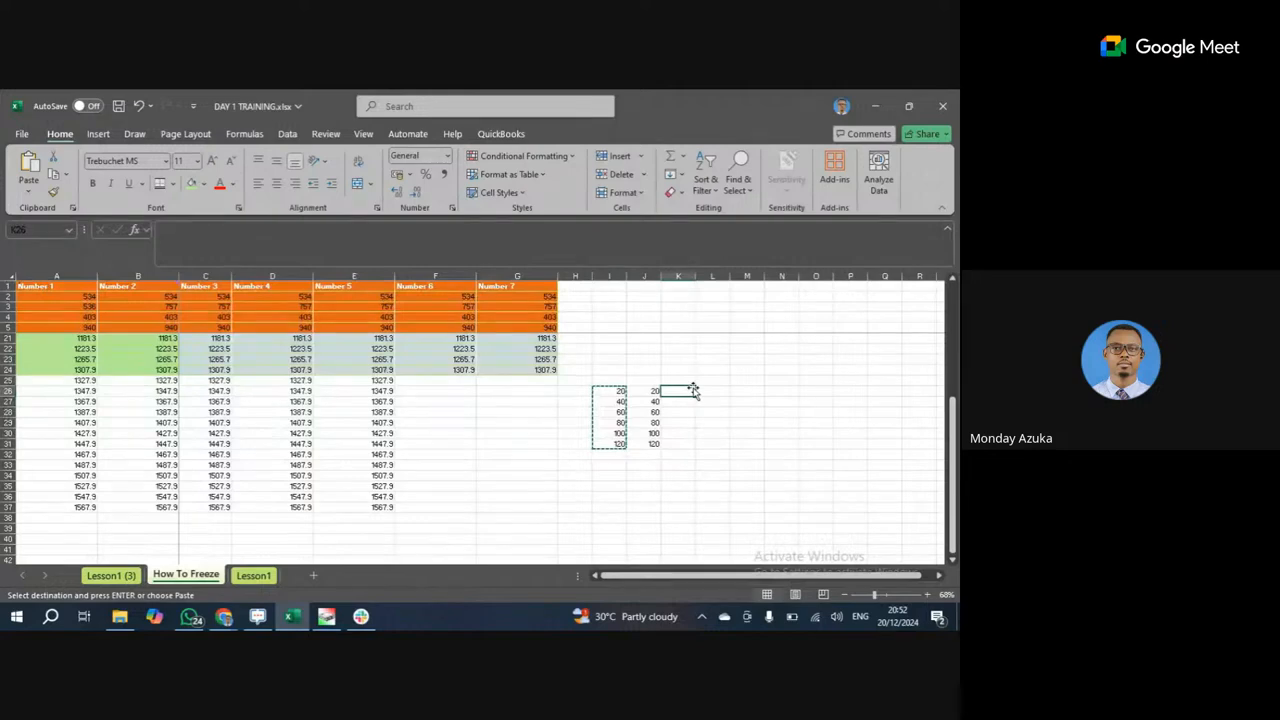
{"action": "right_click", "coordinate": [692, 390]}
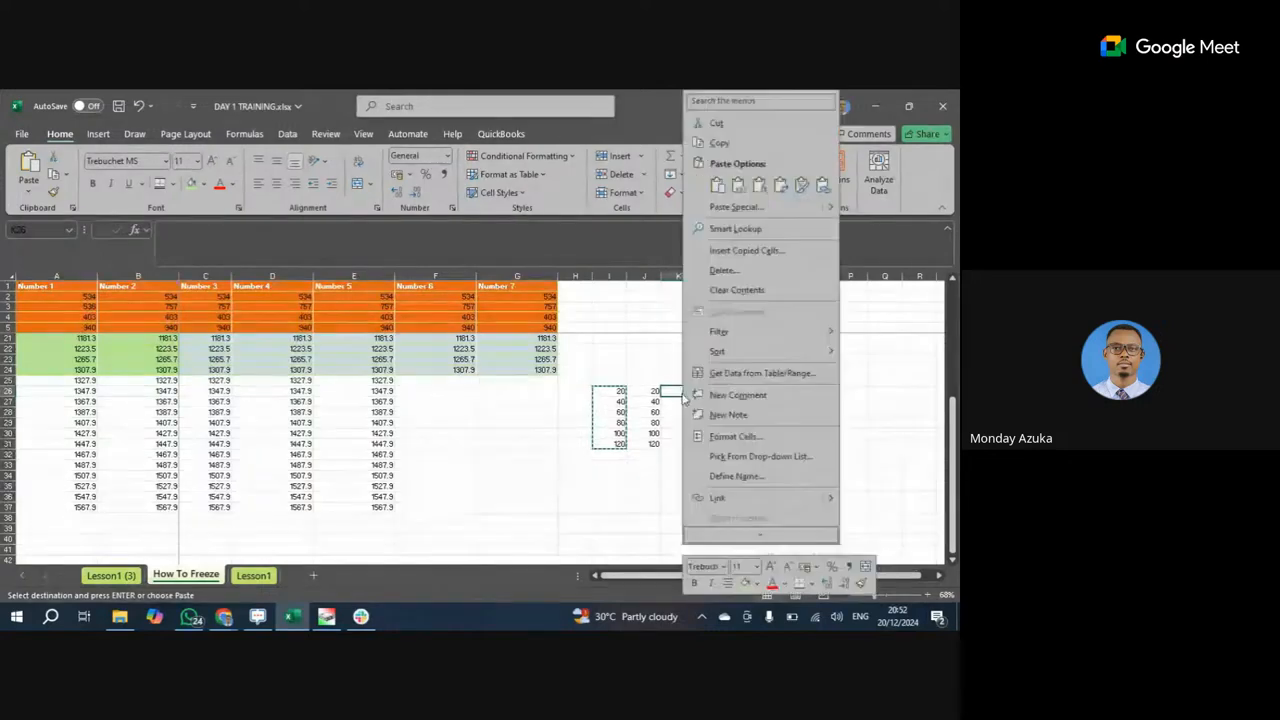
{"action": "left_click", "coordinate": [737, 189]}
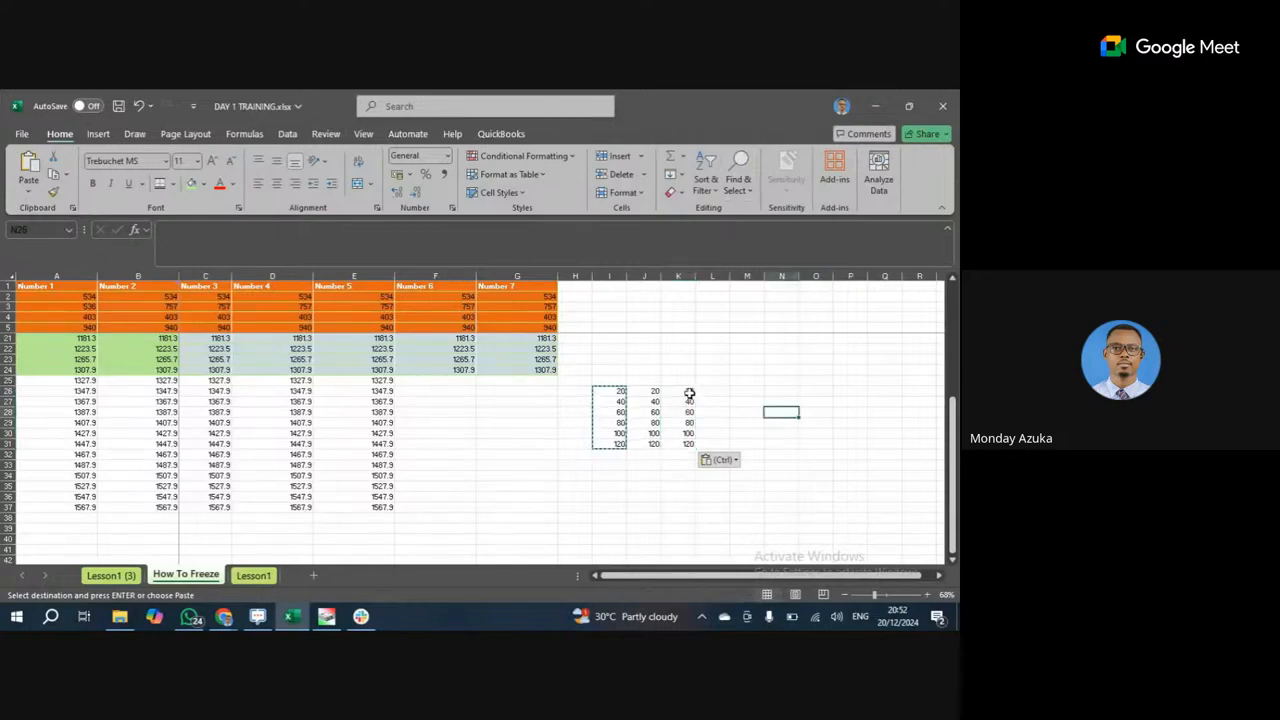
Verify the plain values in K26, K29 and K30, then select A21.
{"action": "left_click_drag", "start_coordinate": [688, 391], "coordinate": [687, 436]}
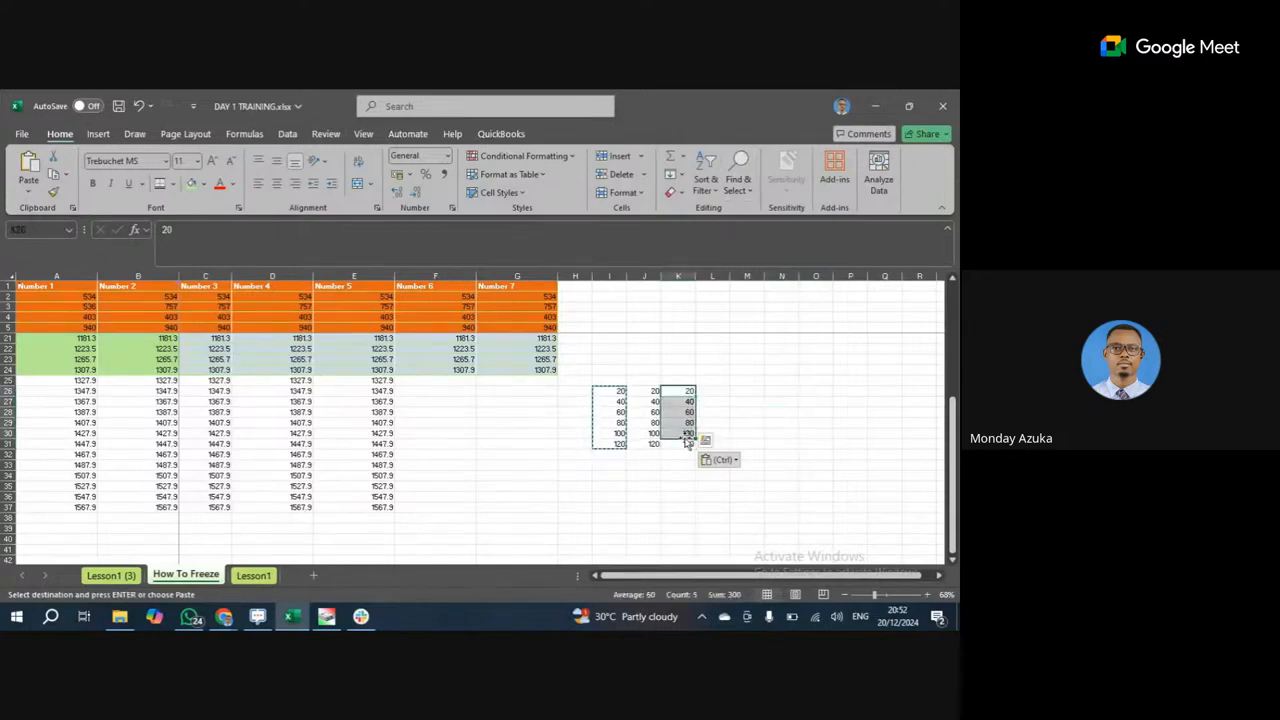
{"action": "left_click", "coordinate": [687, 423]}
{"action": "left_click", "coordinate": [688, 391]}
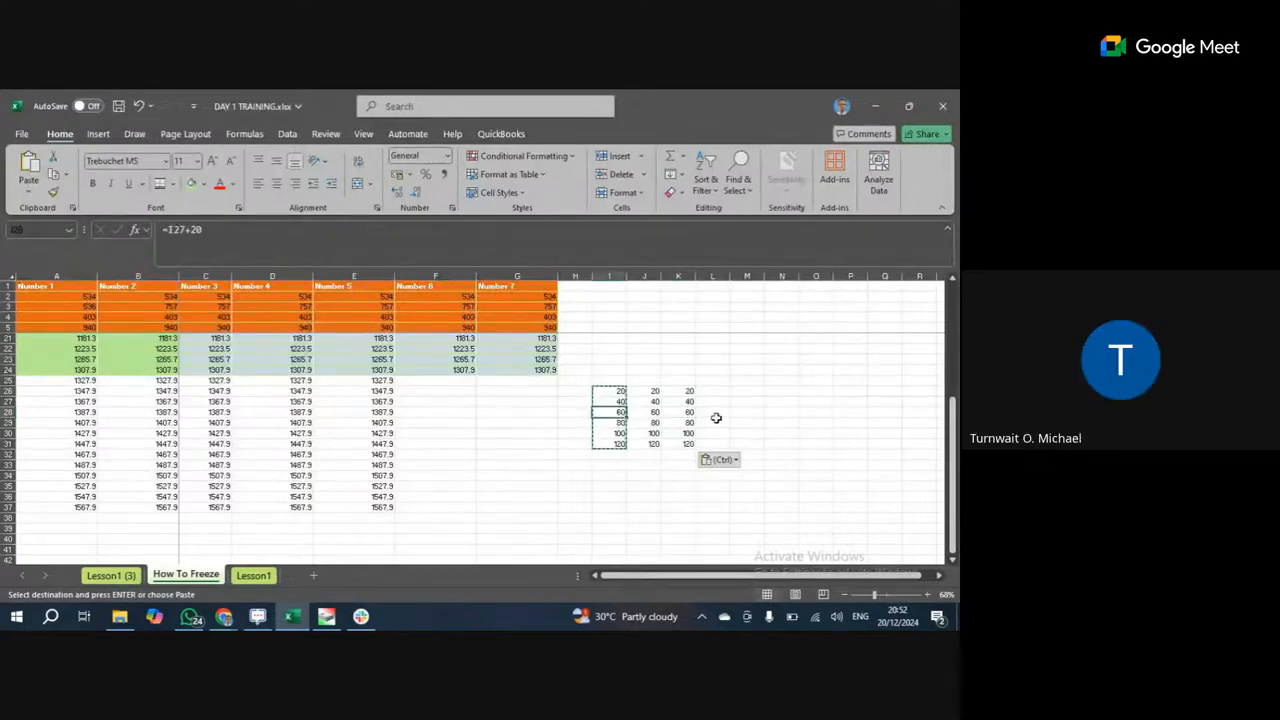
{"action": "left_click", "coordinate": [687, 433]}
{"action": "left_click", "coordinate": [685, 453]}
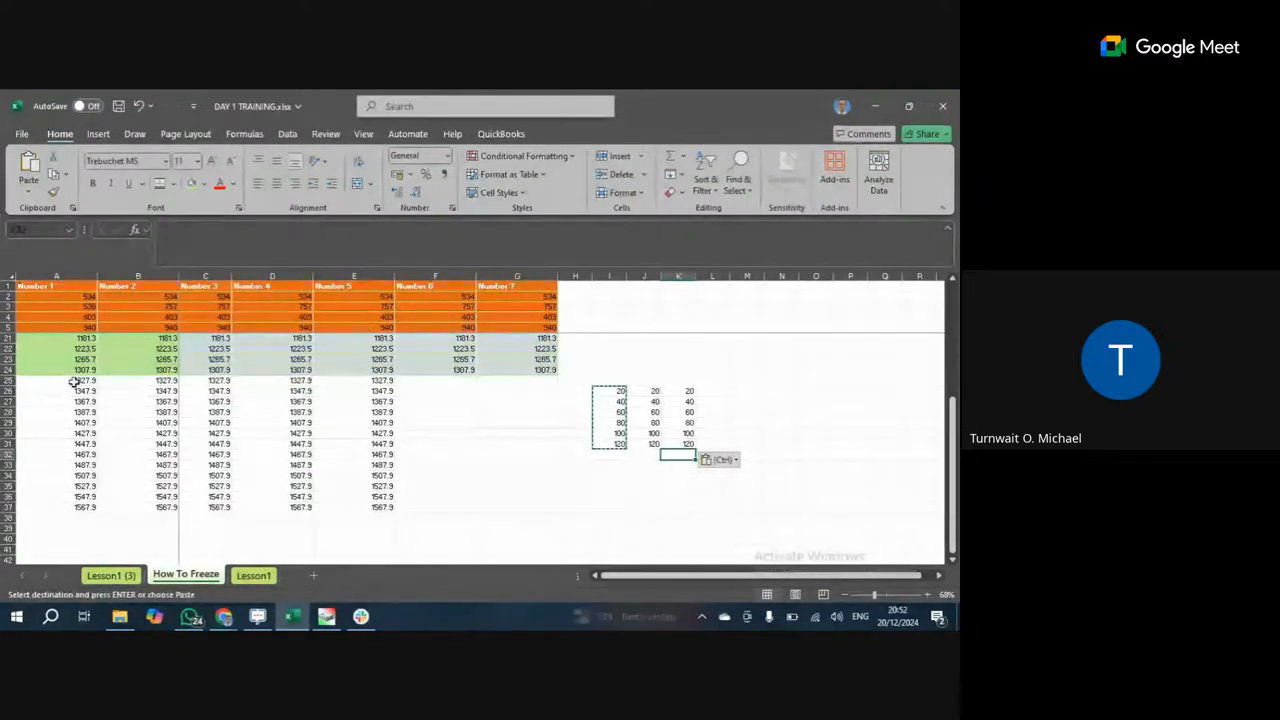
{"action": "left_click", "coordinate": [88, 342]}
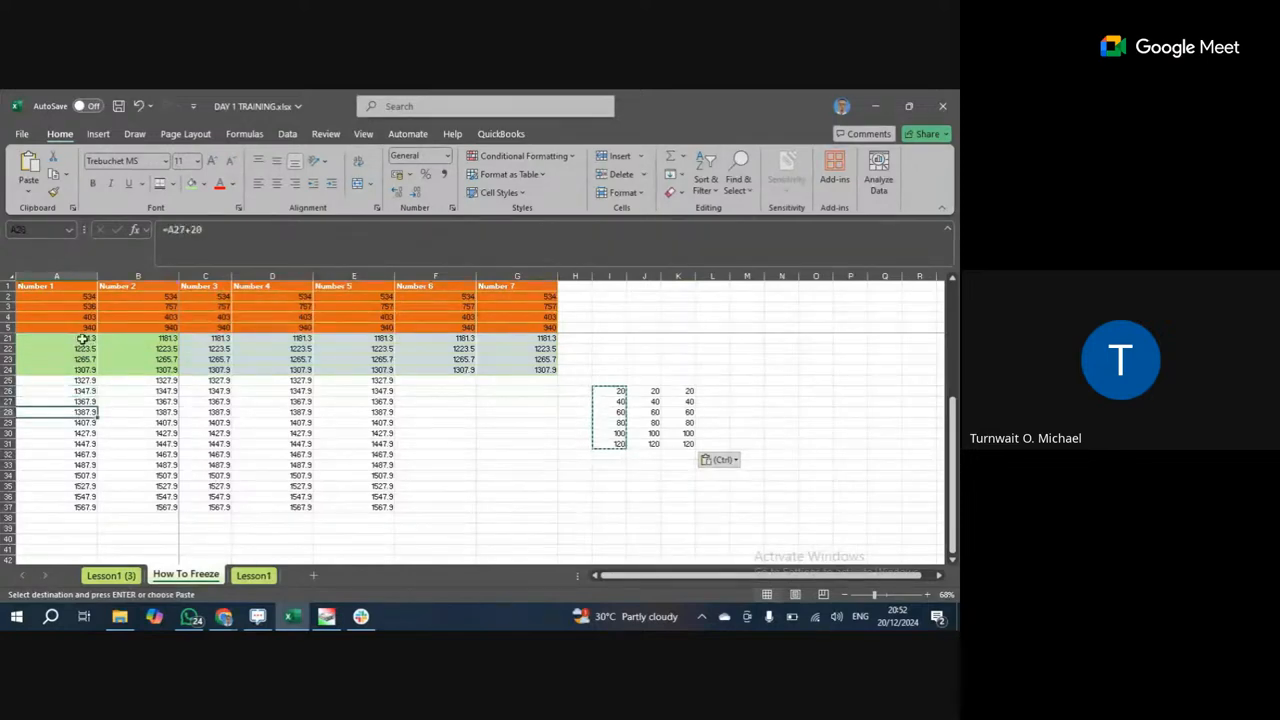
Select and copy the Number 1 figures in A21:A37.
{"action": "left_click_drag", "start_coordinate": [86, 340], "coordinate": [76, 505]}
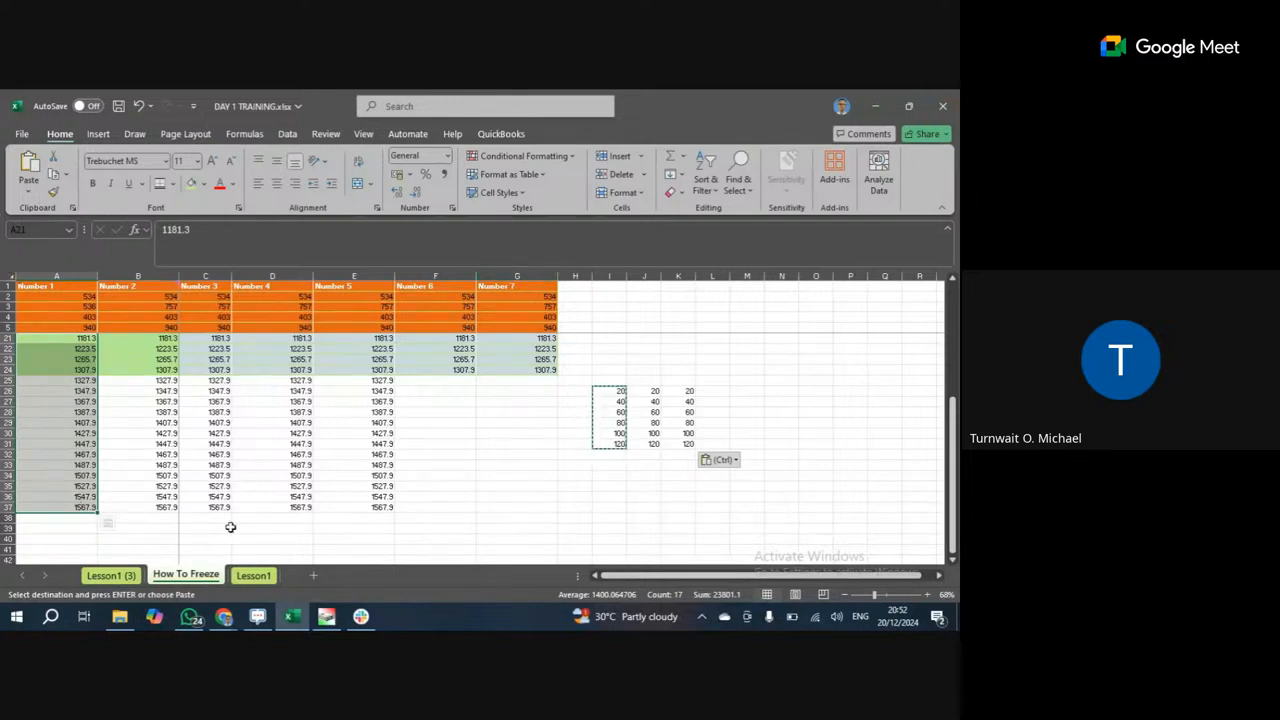
{"action": "left_click", "coordinate": [49, 400]}
{"action": "left_click", "coordinate": [85, 340]}
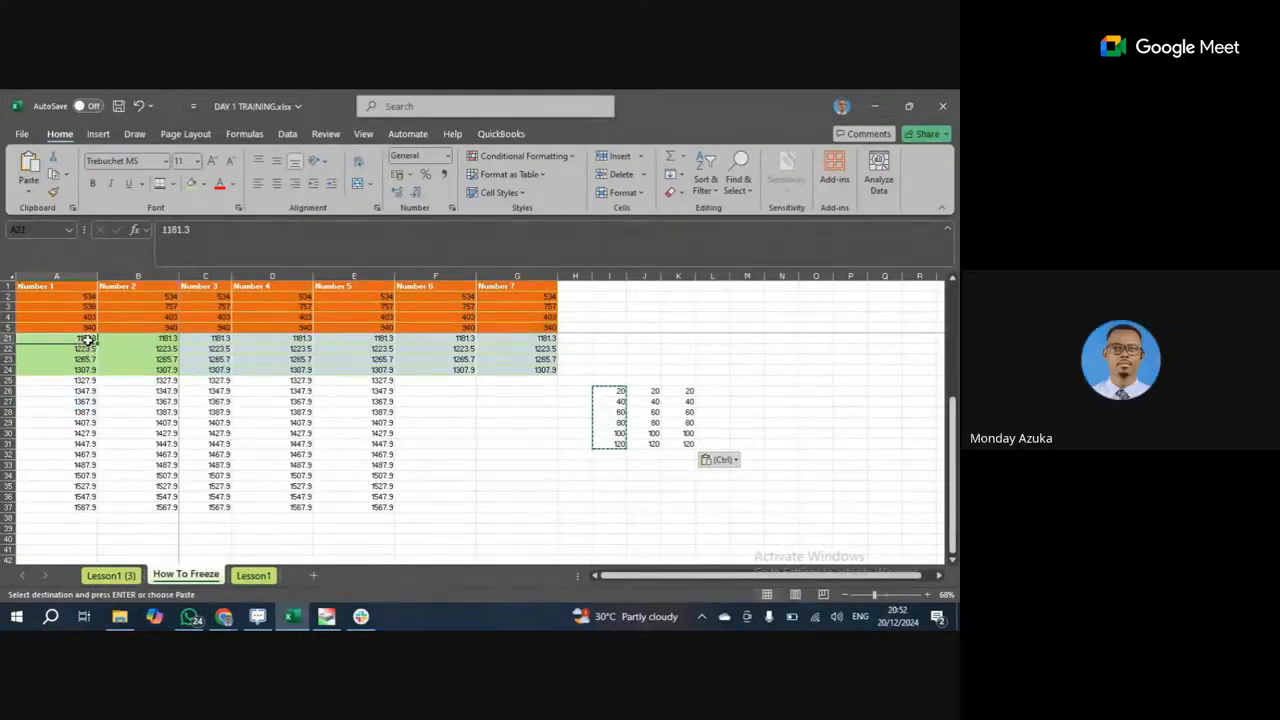
{"action": "left_click_drag", "start_coordinate": [88, 340], "coordinate": [77, 507]}
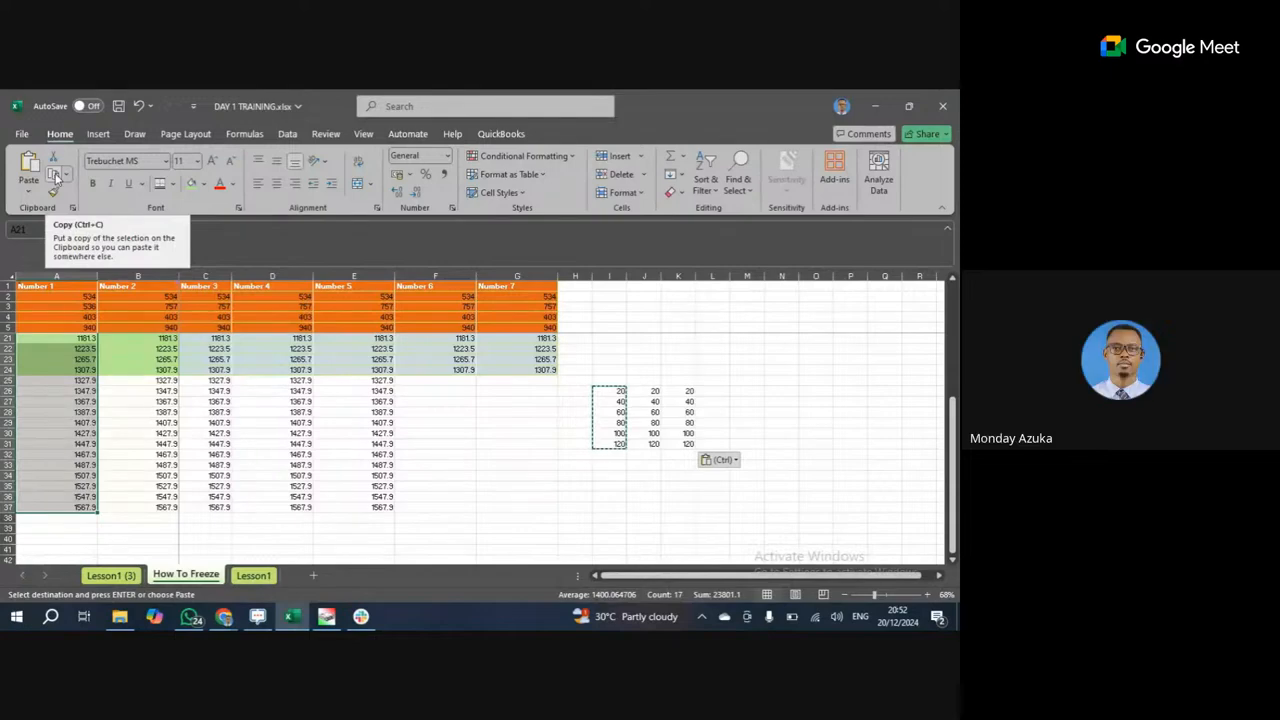
{"action": "left_click", "coordinate": [56, 175]}
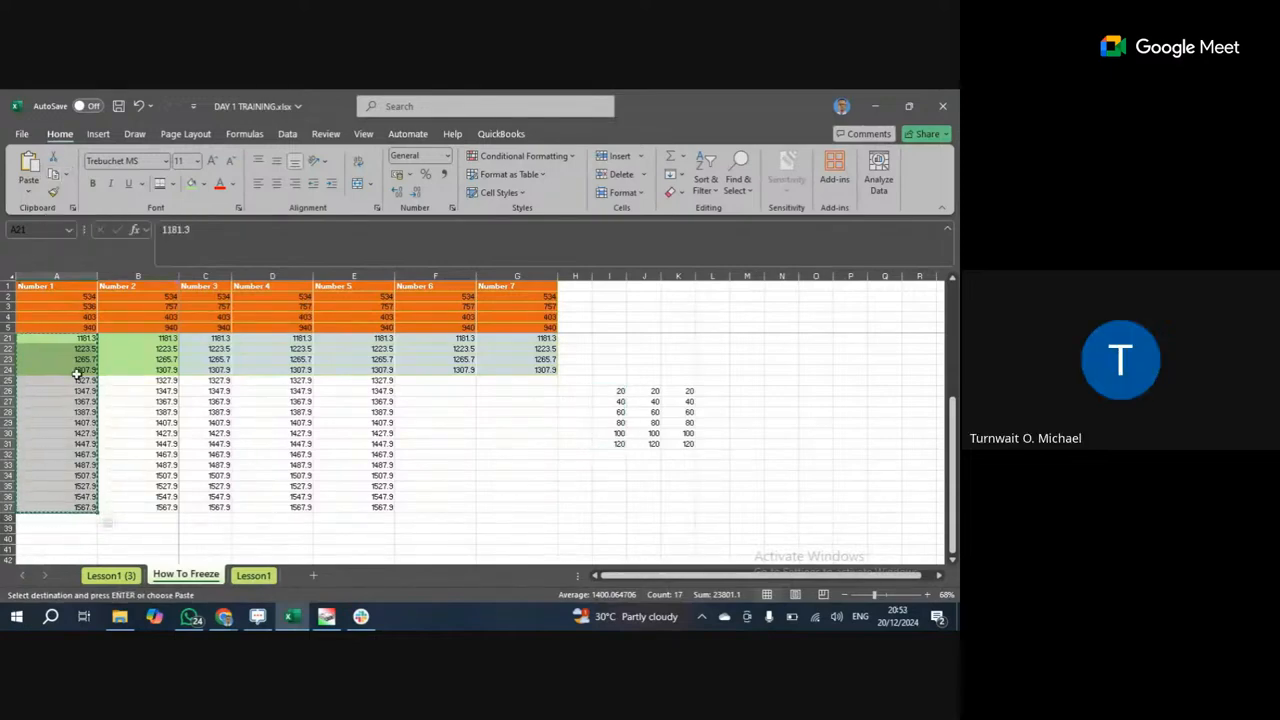
Preview pasting the copied figures as values starting at M21.
{"action": "scroll", "coordinate": [77, 374], "scroll_direction": "down", "scroll_amount": 8}
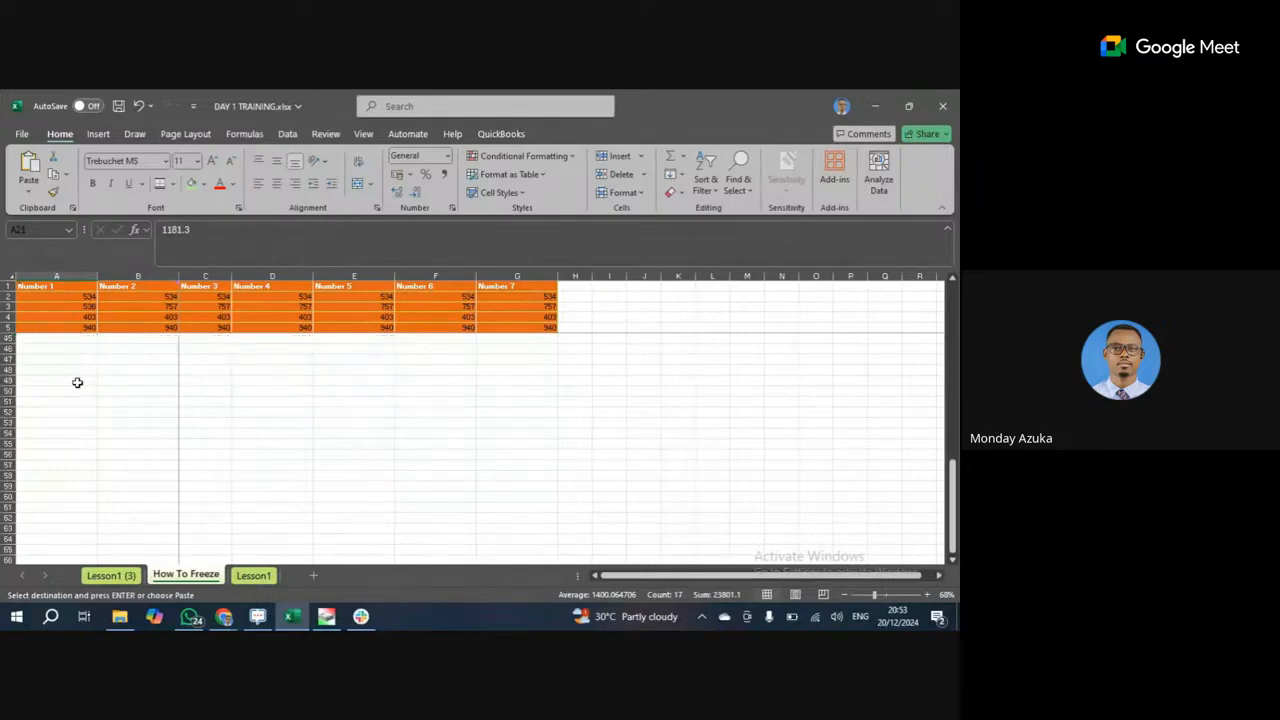
{"action": "scroll", "coordinate": [77, 382], "scroll_direction": "up", "scroll_amount": 8}
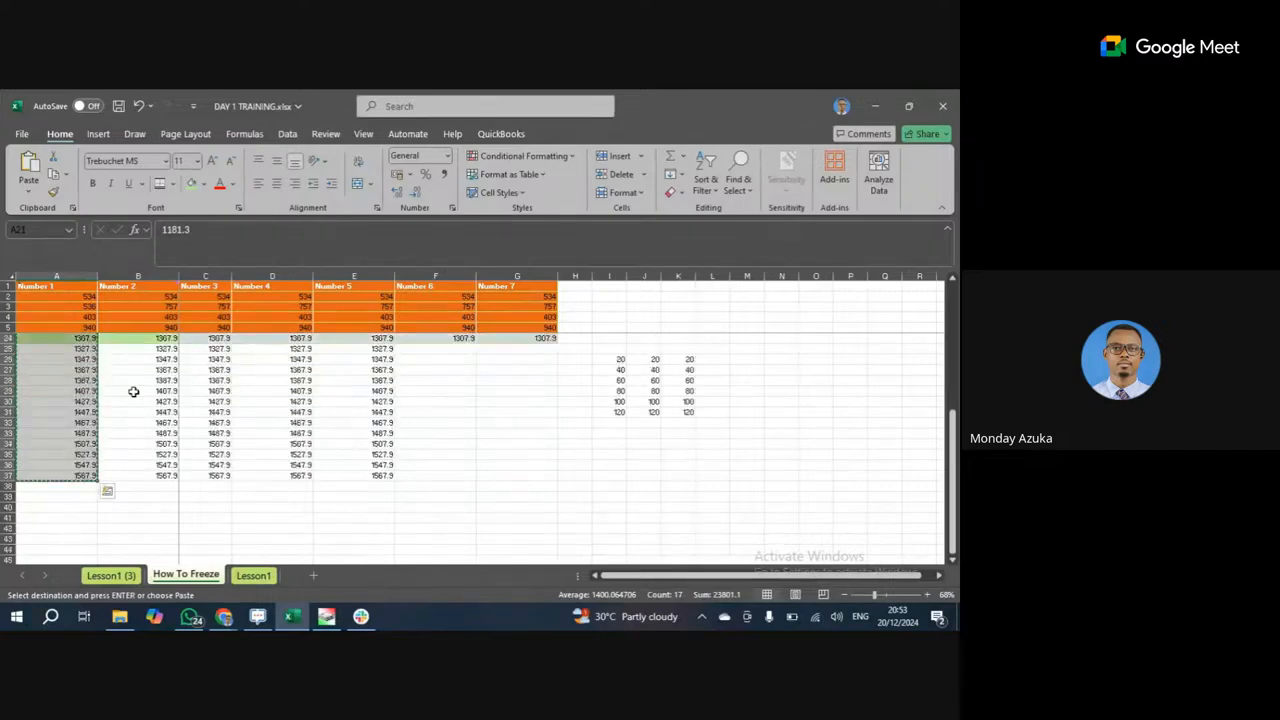
{"action": "left_click", "coordinate": [748, 347]}
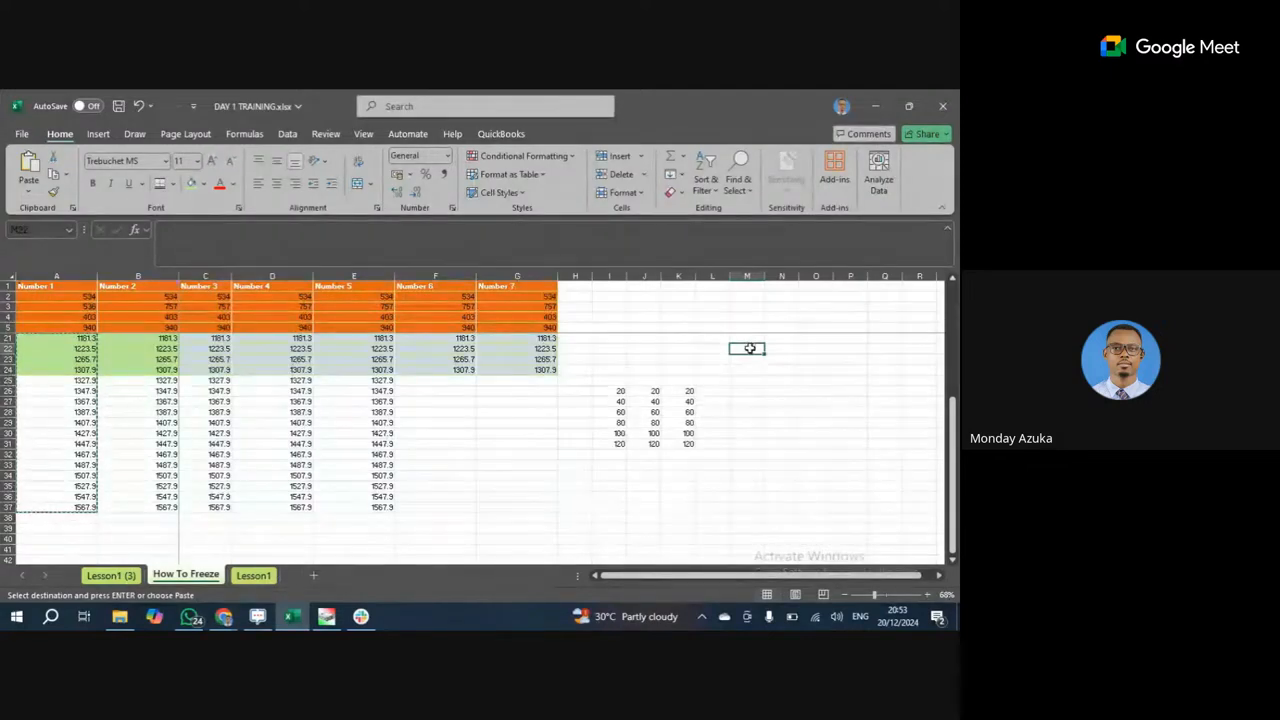
{"action": "right_click", "coordinate": [747, 352]}
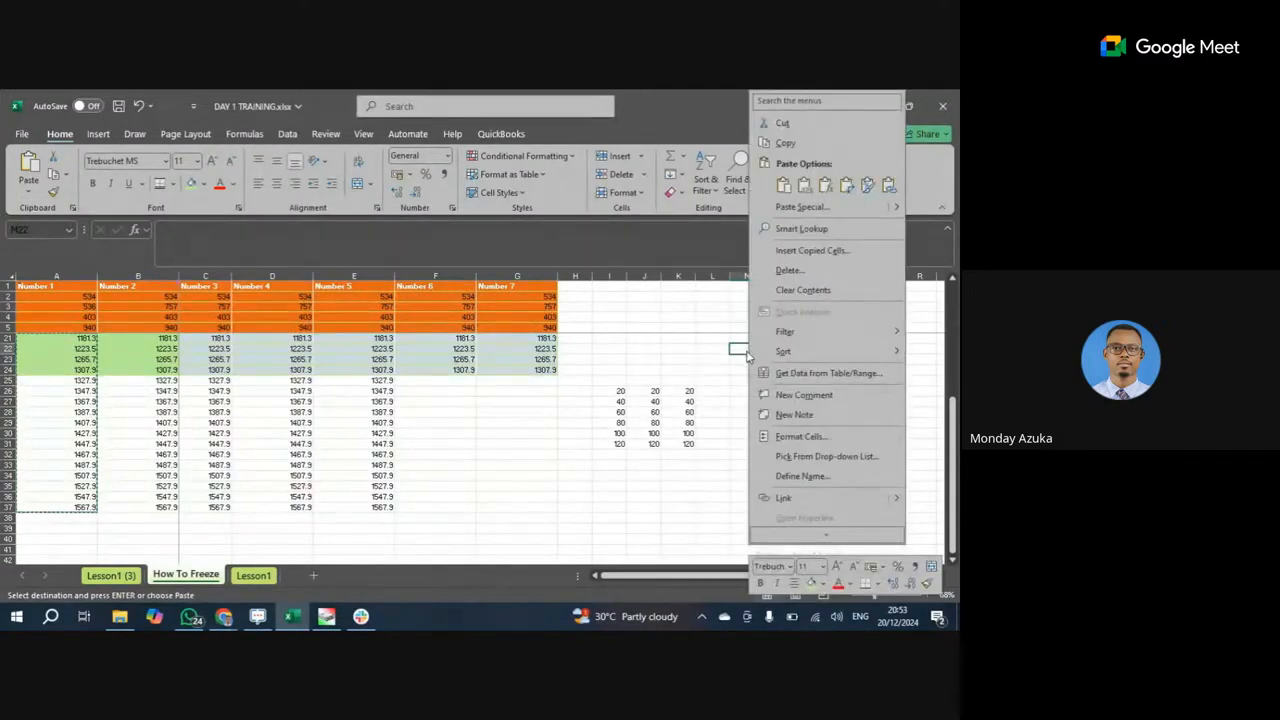
{"action": "left_click", "coordinate": [783, 186]}
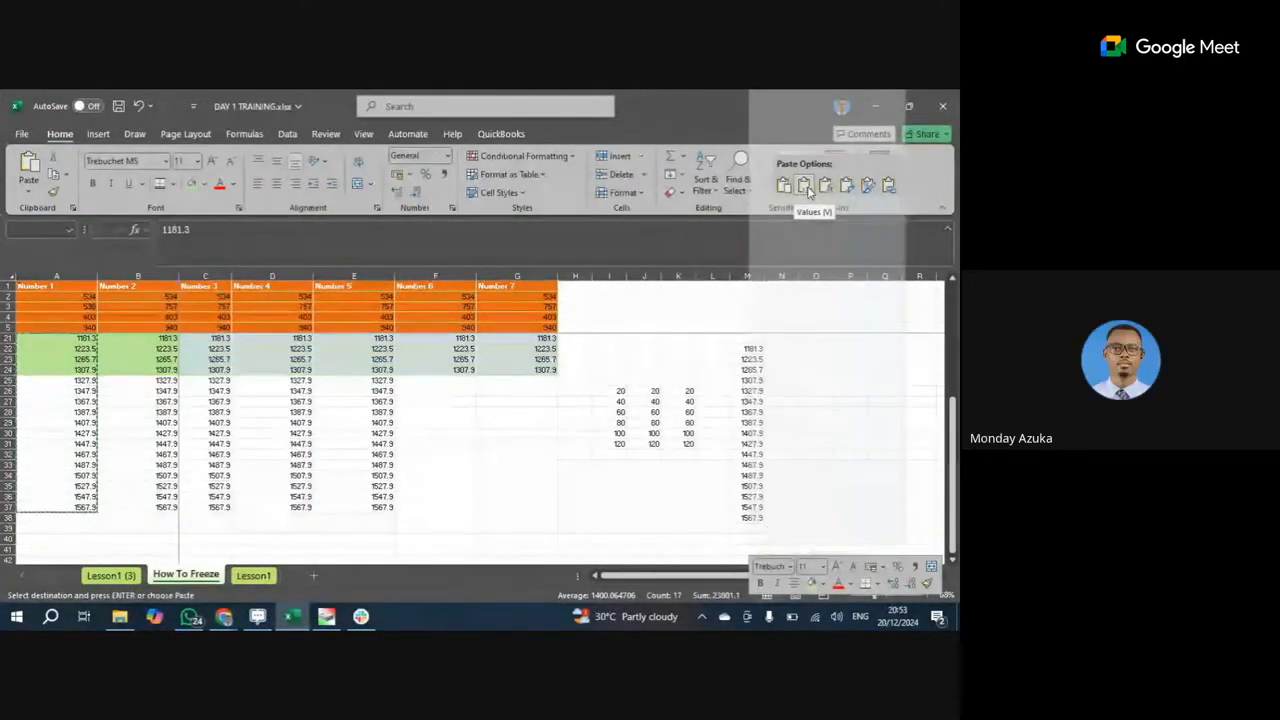
Commit the values-only paste of column A's figures into column M.
{"action": "left_click", "coordinate": [808, 190]}
{"action": "left_click", "coordinate": [811, 348]}
{"action": "left_click", "coordinate": [750, 370]}
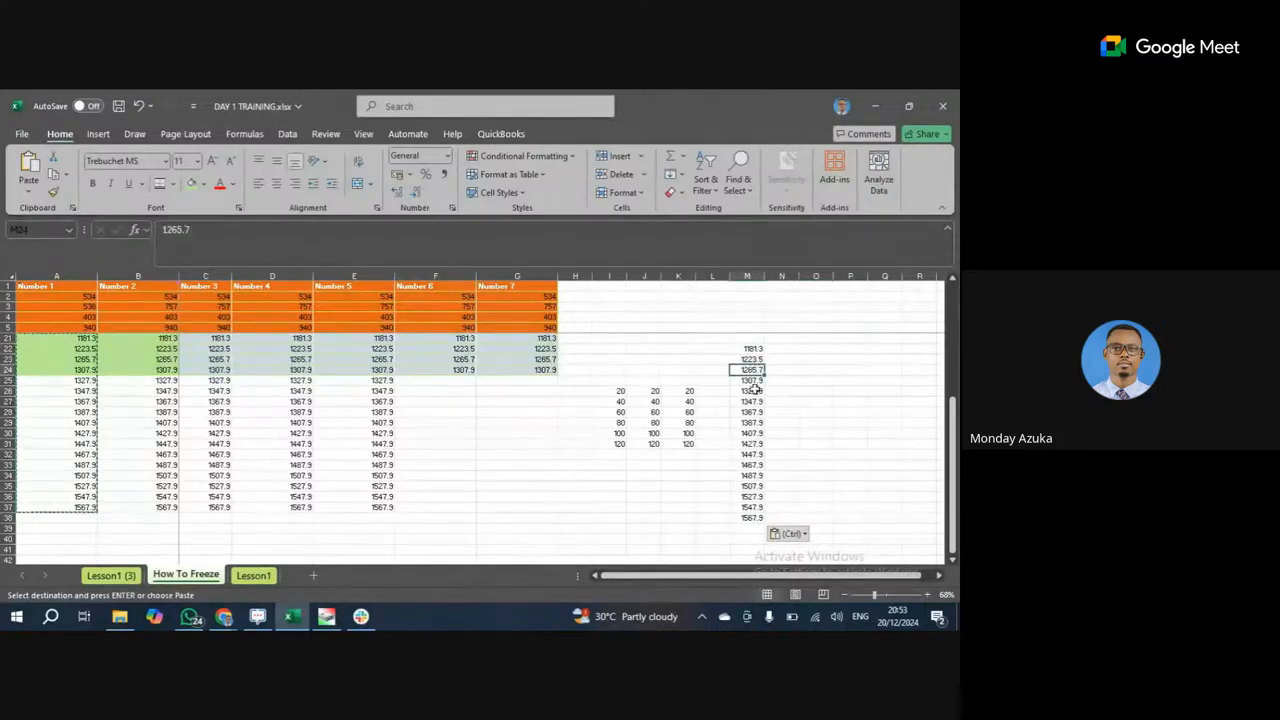
Verify the pasted 1181.3–1567.9 values down column M, from M26 to M37.
{"action": "left_click", "coordinate": [755, 390]}
{"action": "left_click", "coordinate": [756, 412]}
{"action": "left_click", "coordinate": [756, 433]}
{"action": "left_click", "coordinate": [753, 465]}
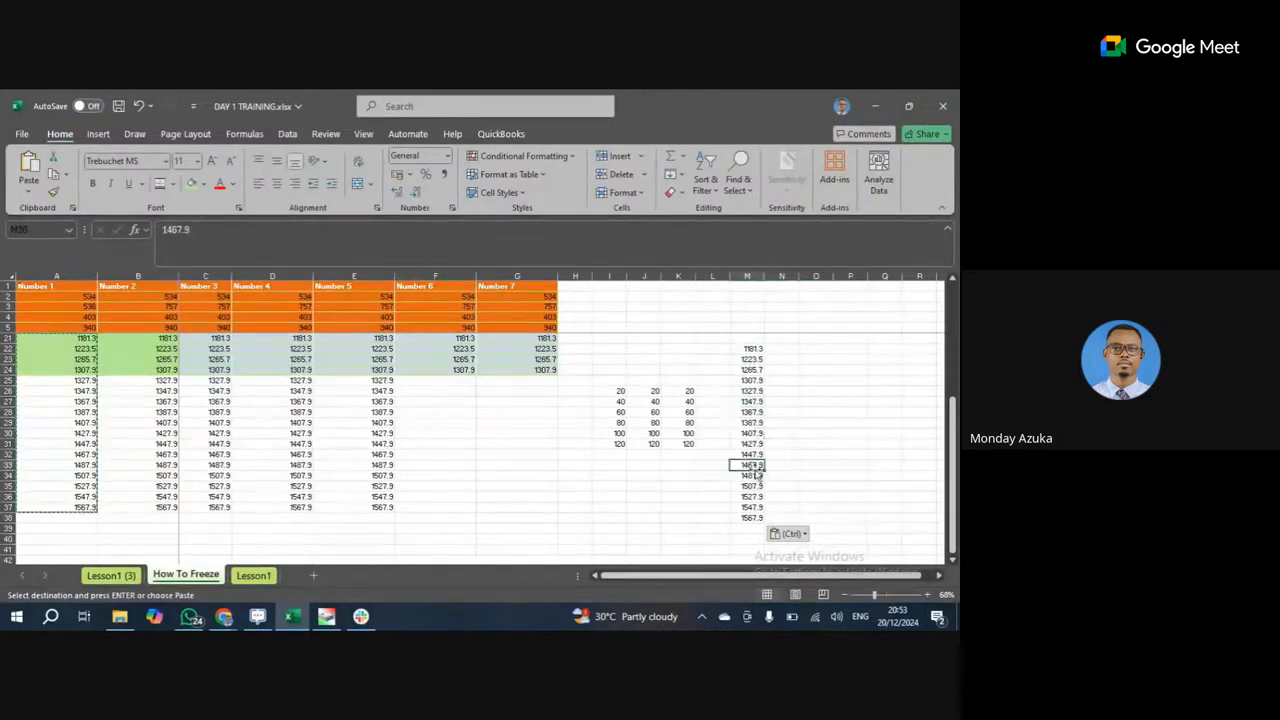
{"action": "left_click", "coordinate": [752, 496]}
{"action": "left_click", "coordinate": [754, 517]}
{"action": "left_click", "coordinate": [754, 476]}
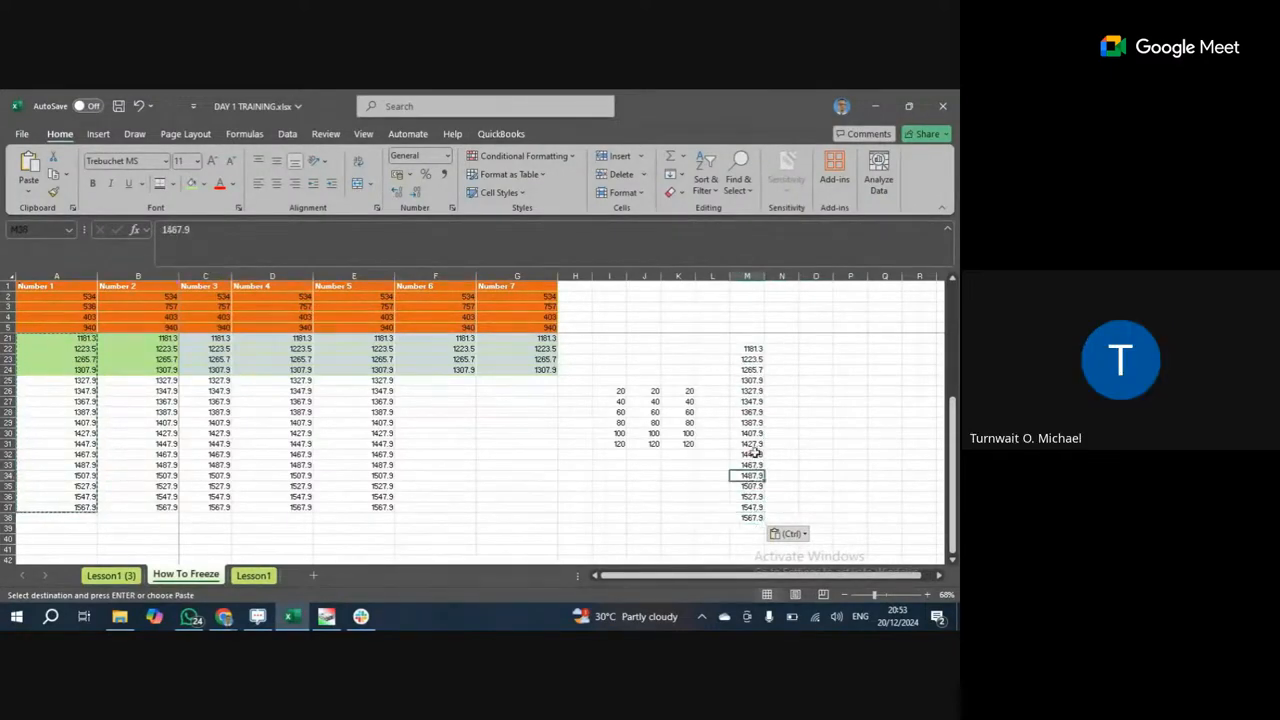
{"action": "left_click", "coordinate": [754, 453]}
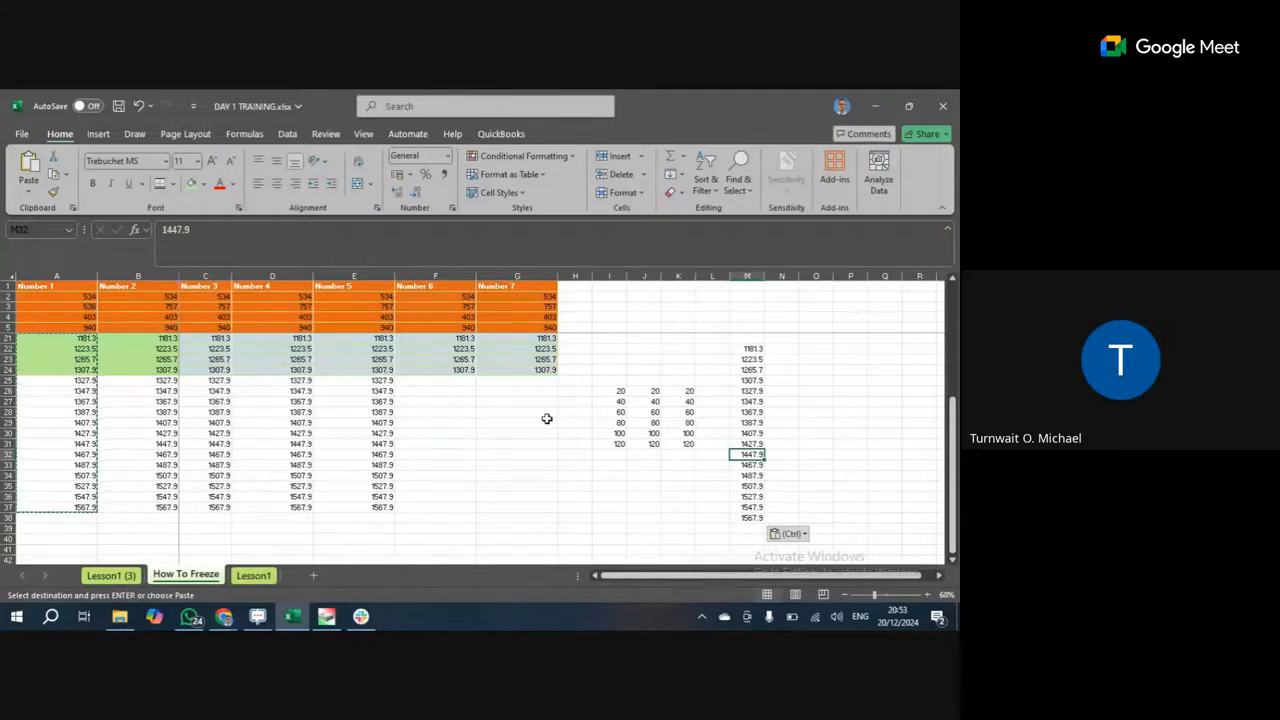
{"action": "left_click", "coordinate": [547, 421]}
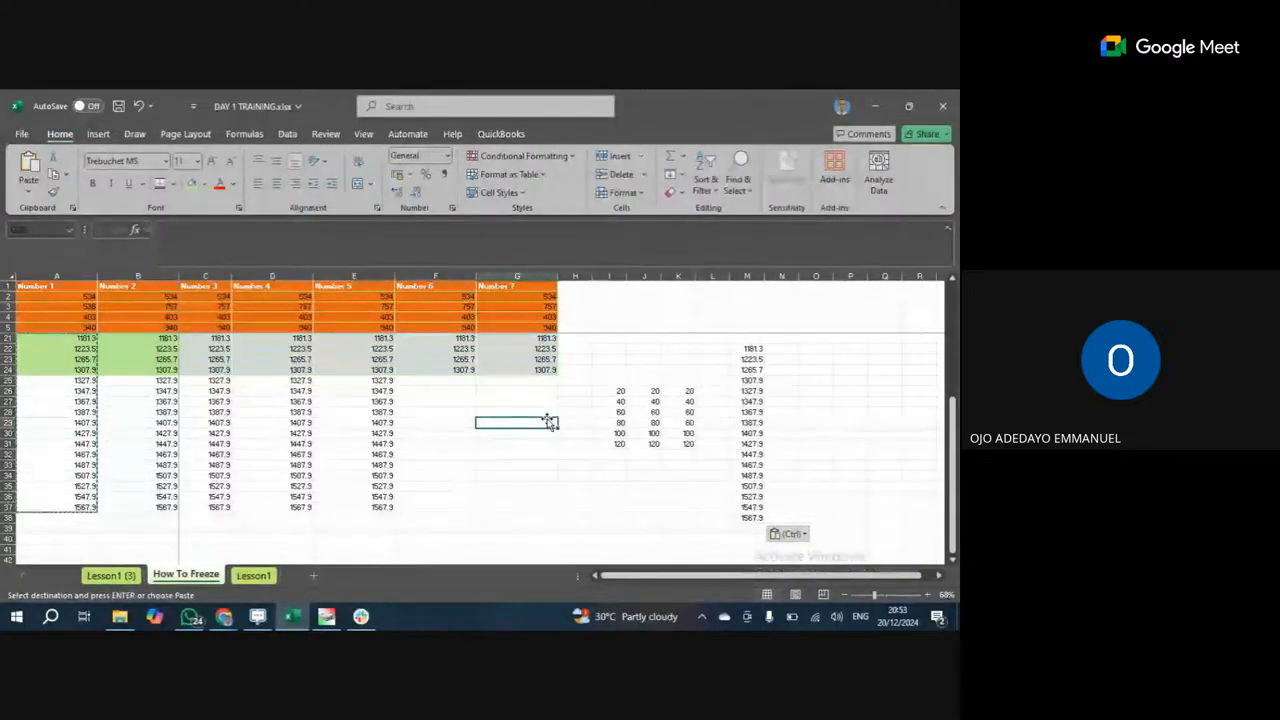
Switch back to the Meet window in Chrome and leave the call.
{"action": "left_click", "coordinate": [224, 616]}
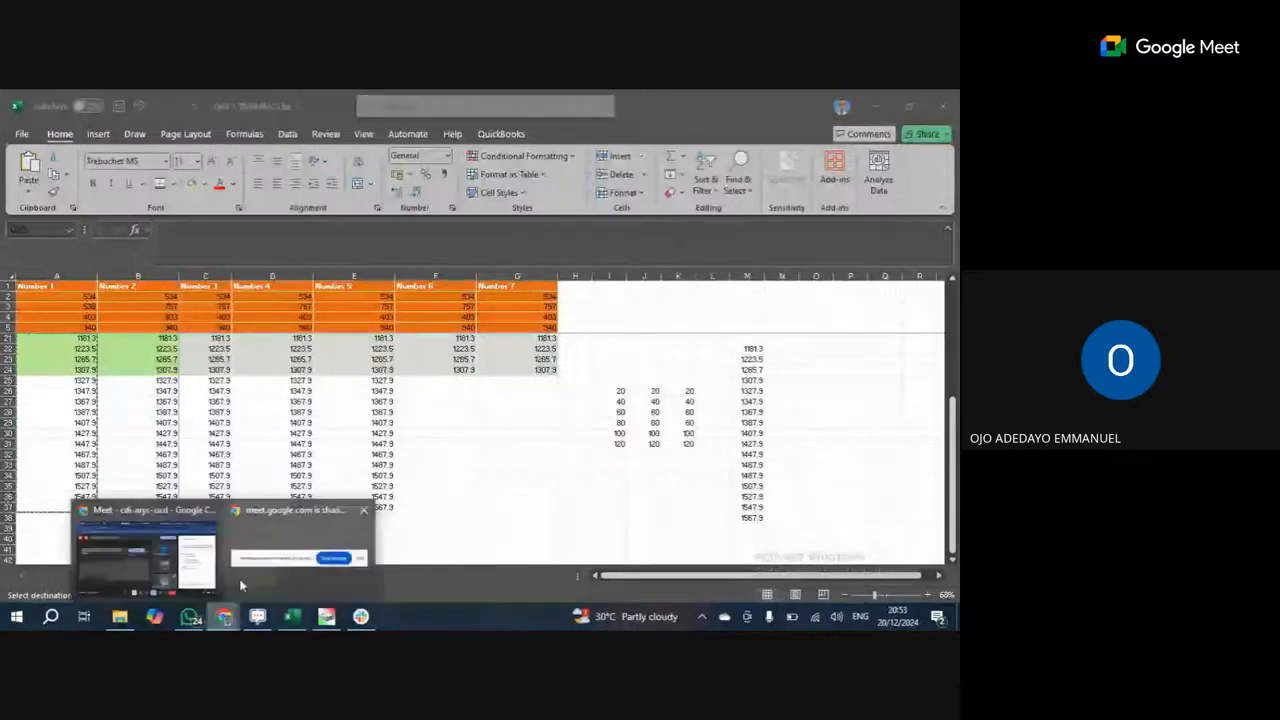
{"action": "left_click", "coordinate": [190, 573]}
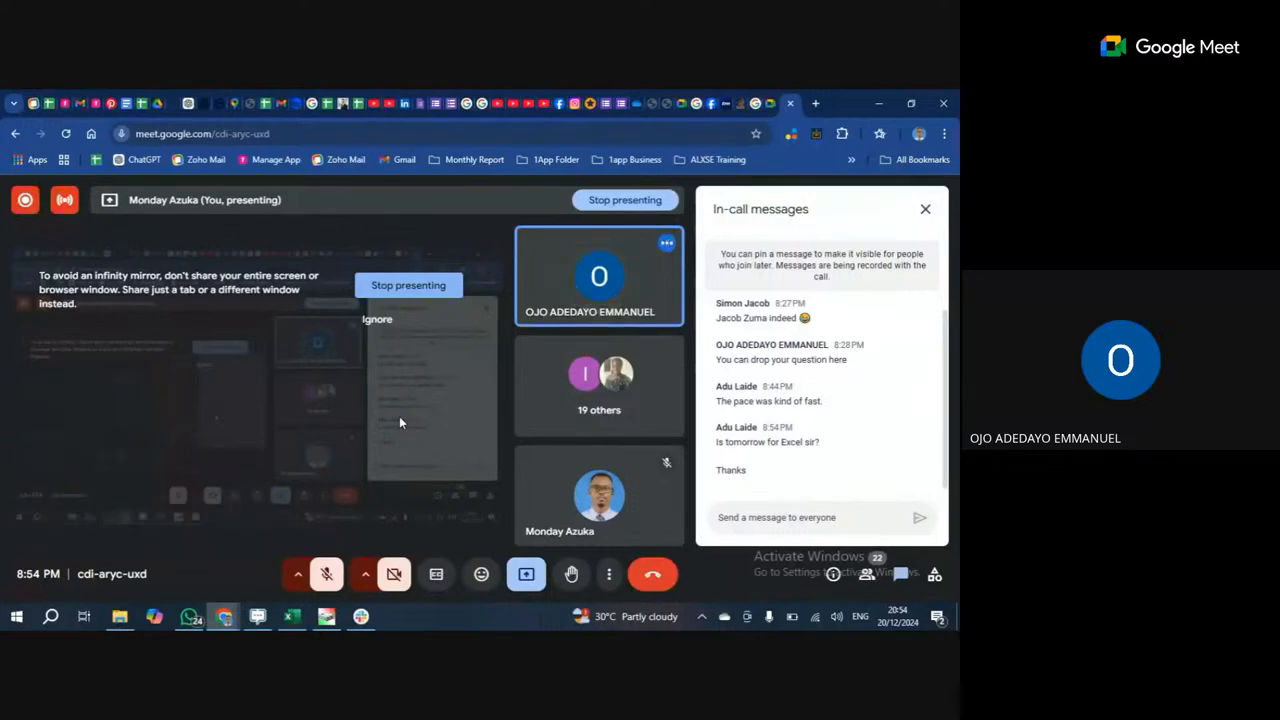
{"action": "left_click", "coordinate": [651, 574]}
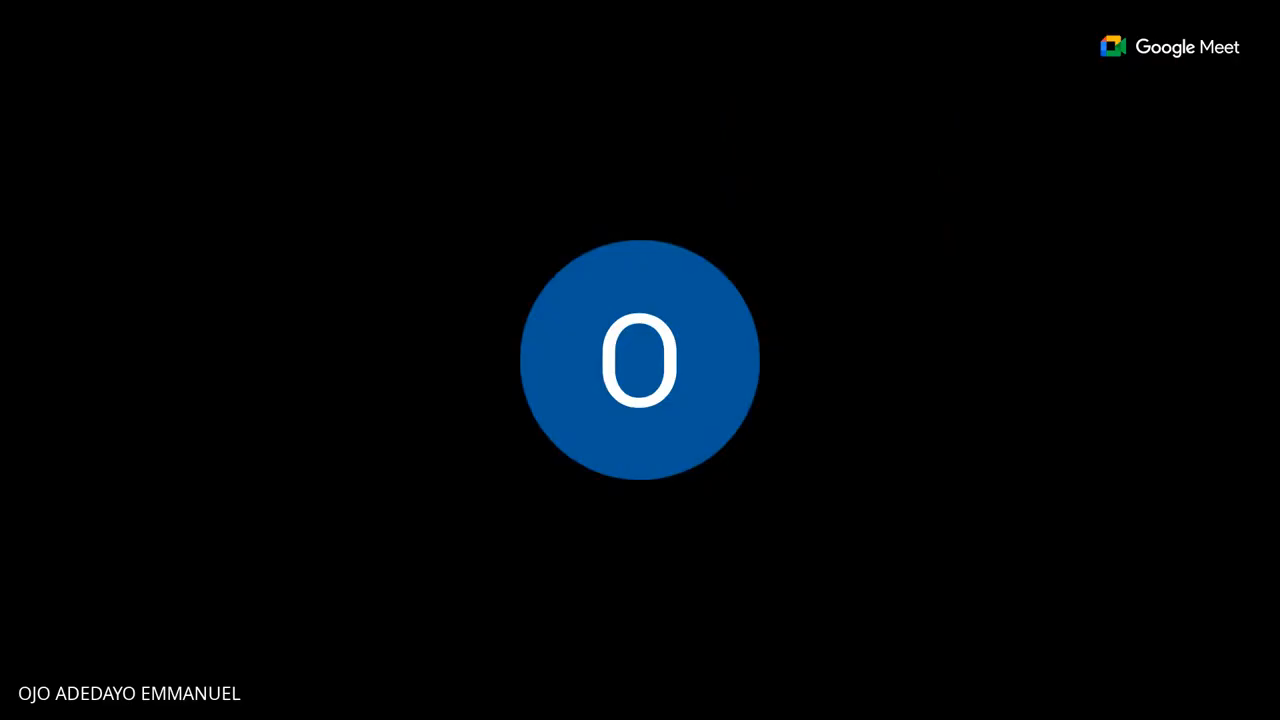